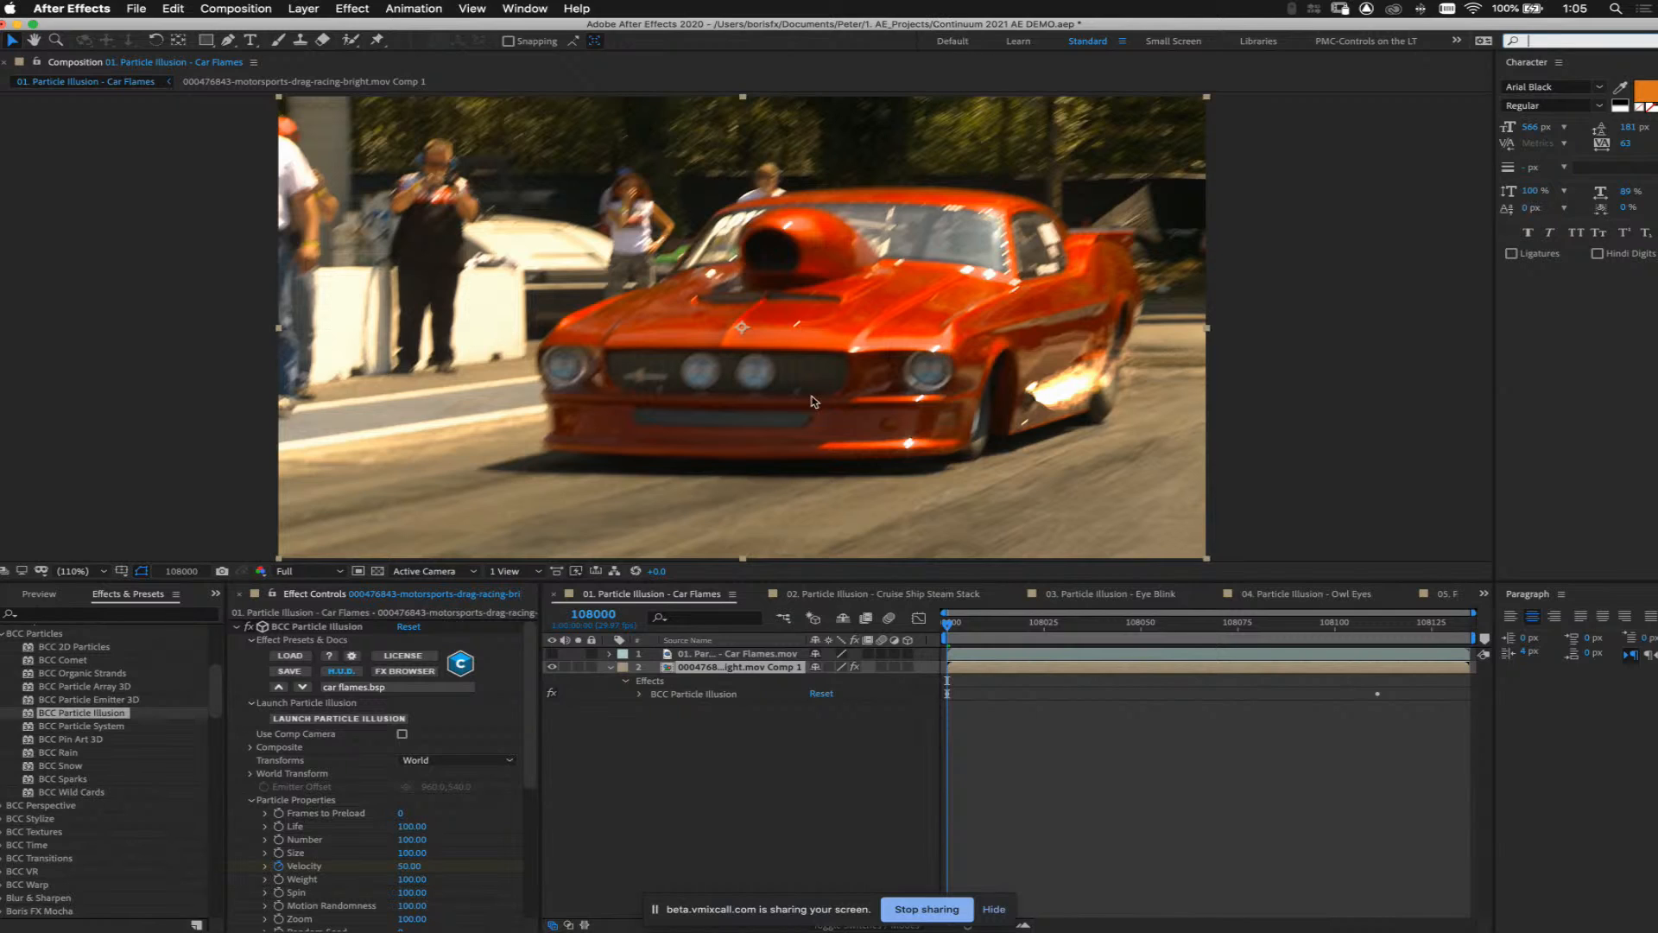
Show the Car Flames.mov layer and play the composition to preview the exhaust flames on the car
left_click(426, 722)
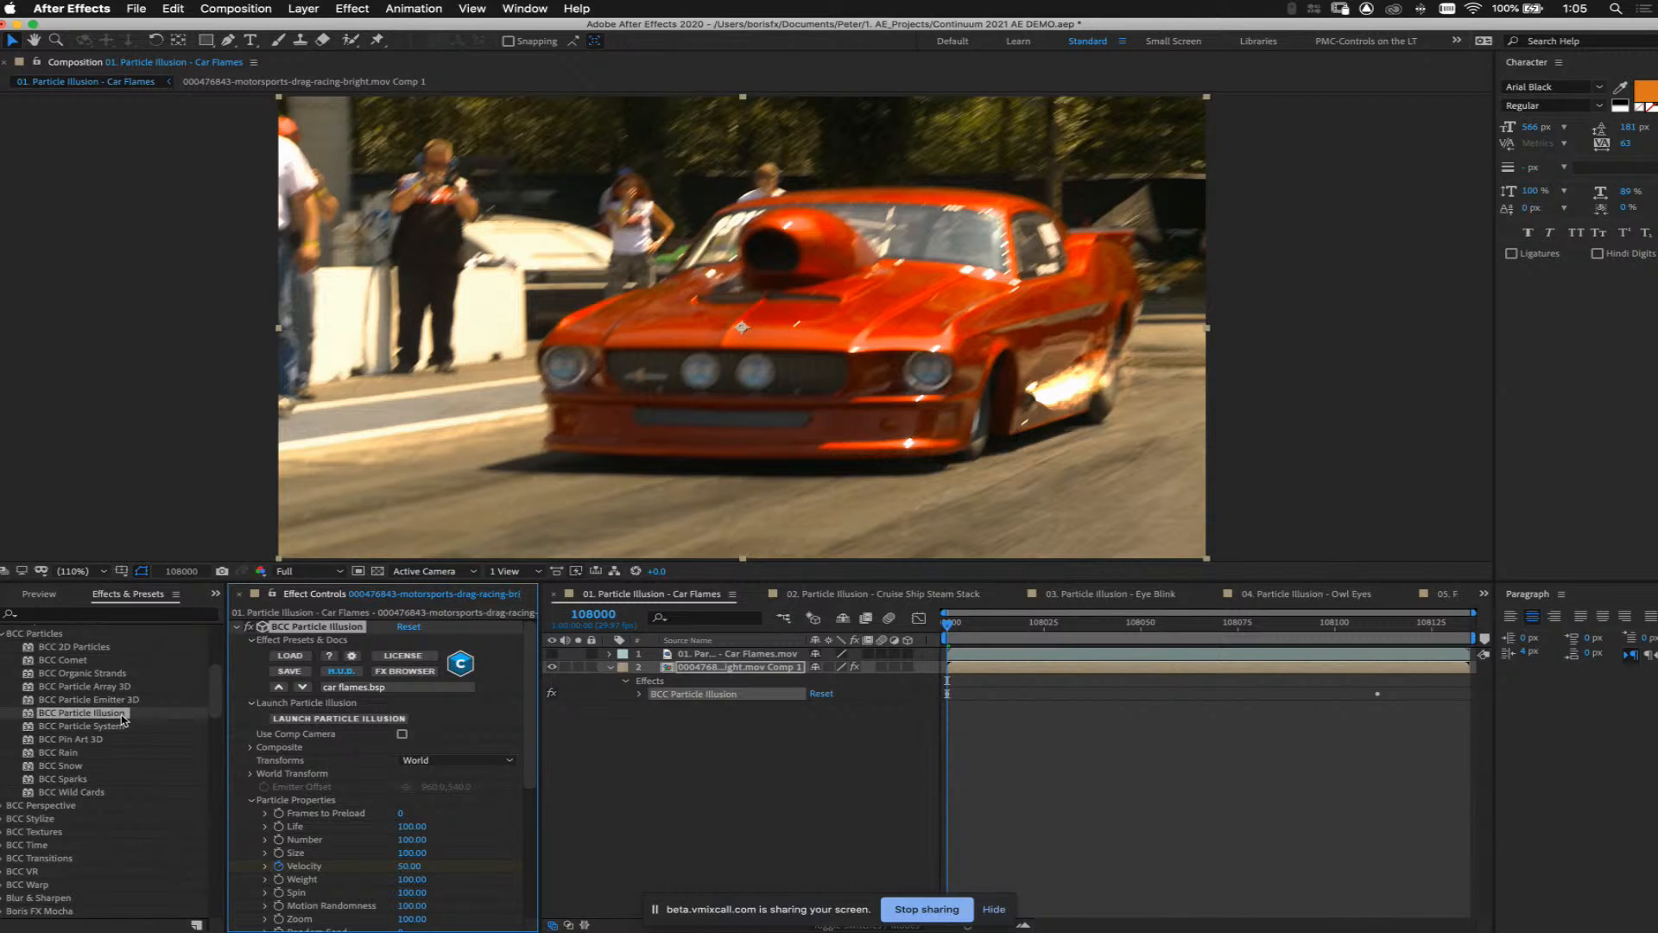
left_click(993, 911)
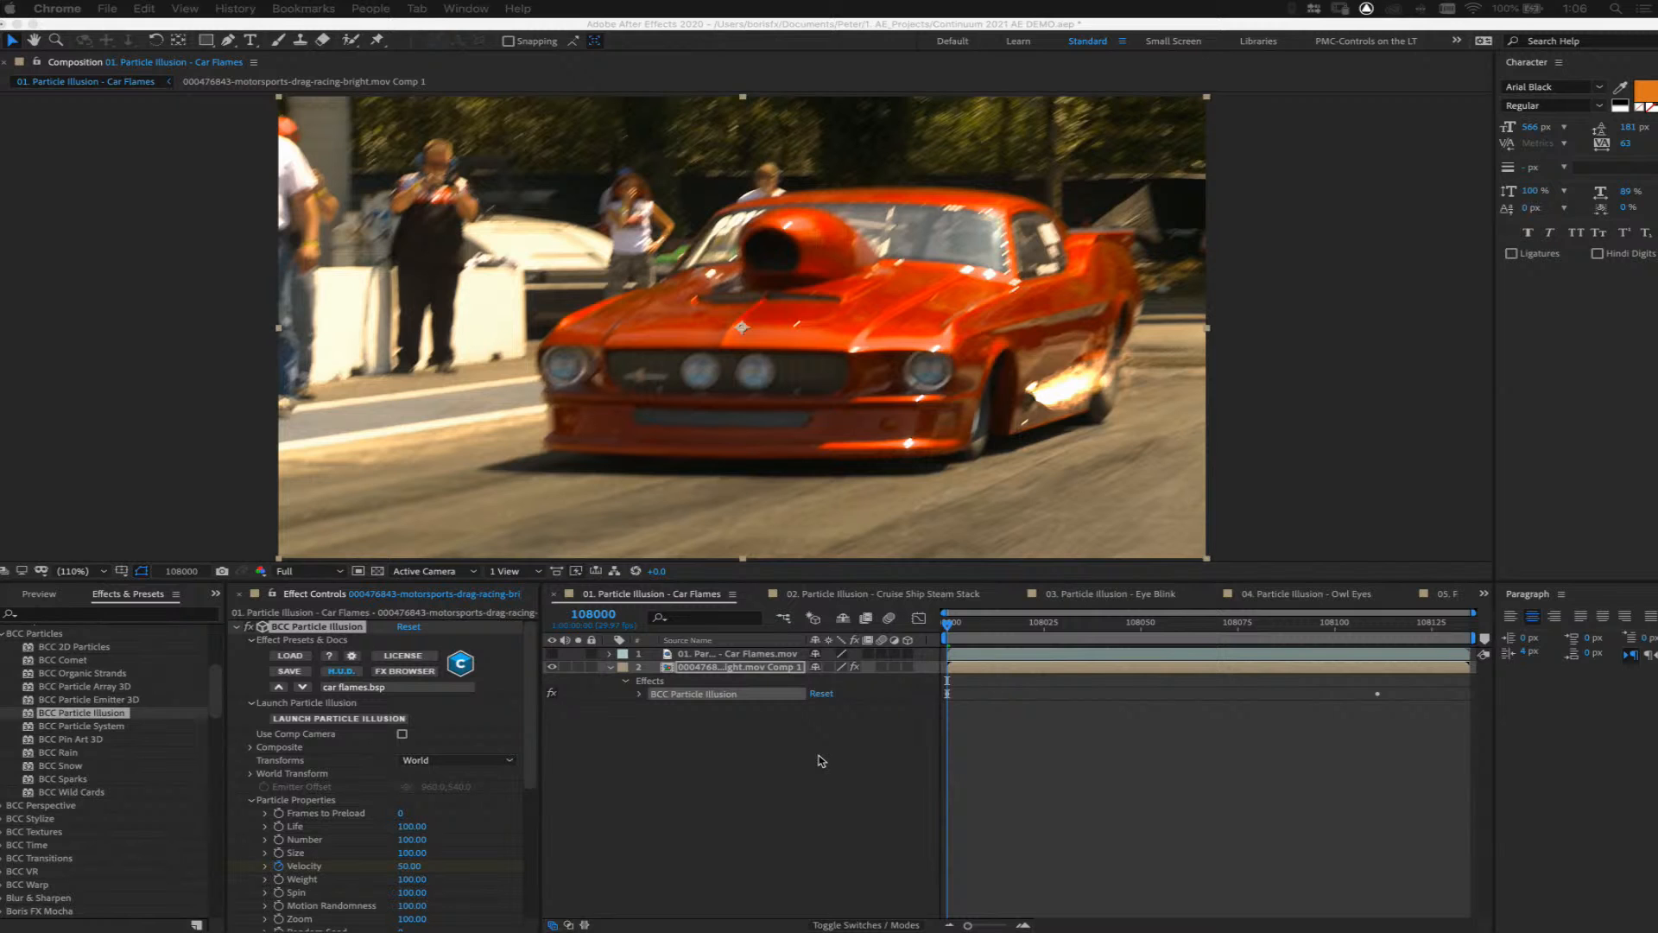
left_click(863, 756)
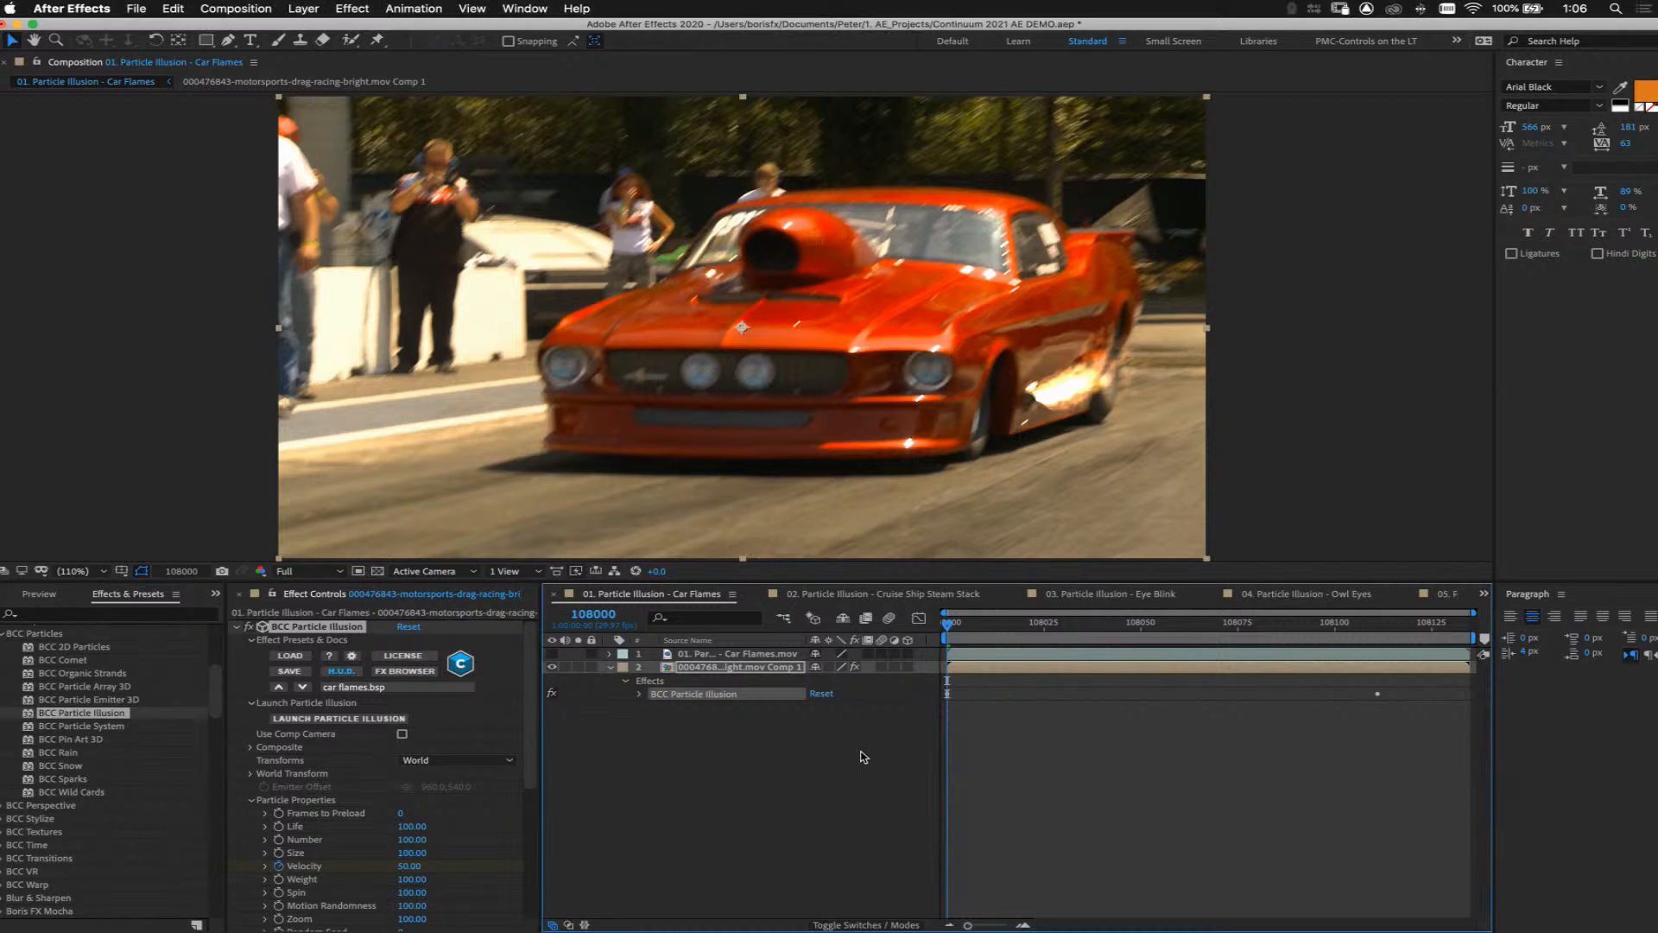
key("space")
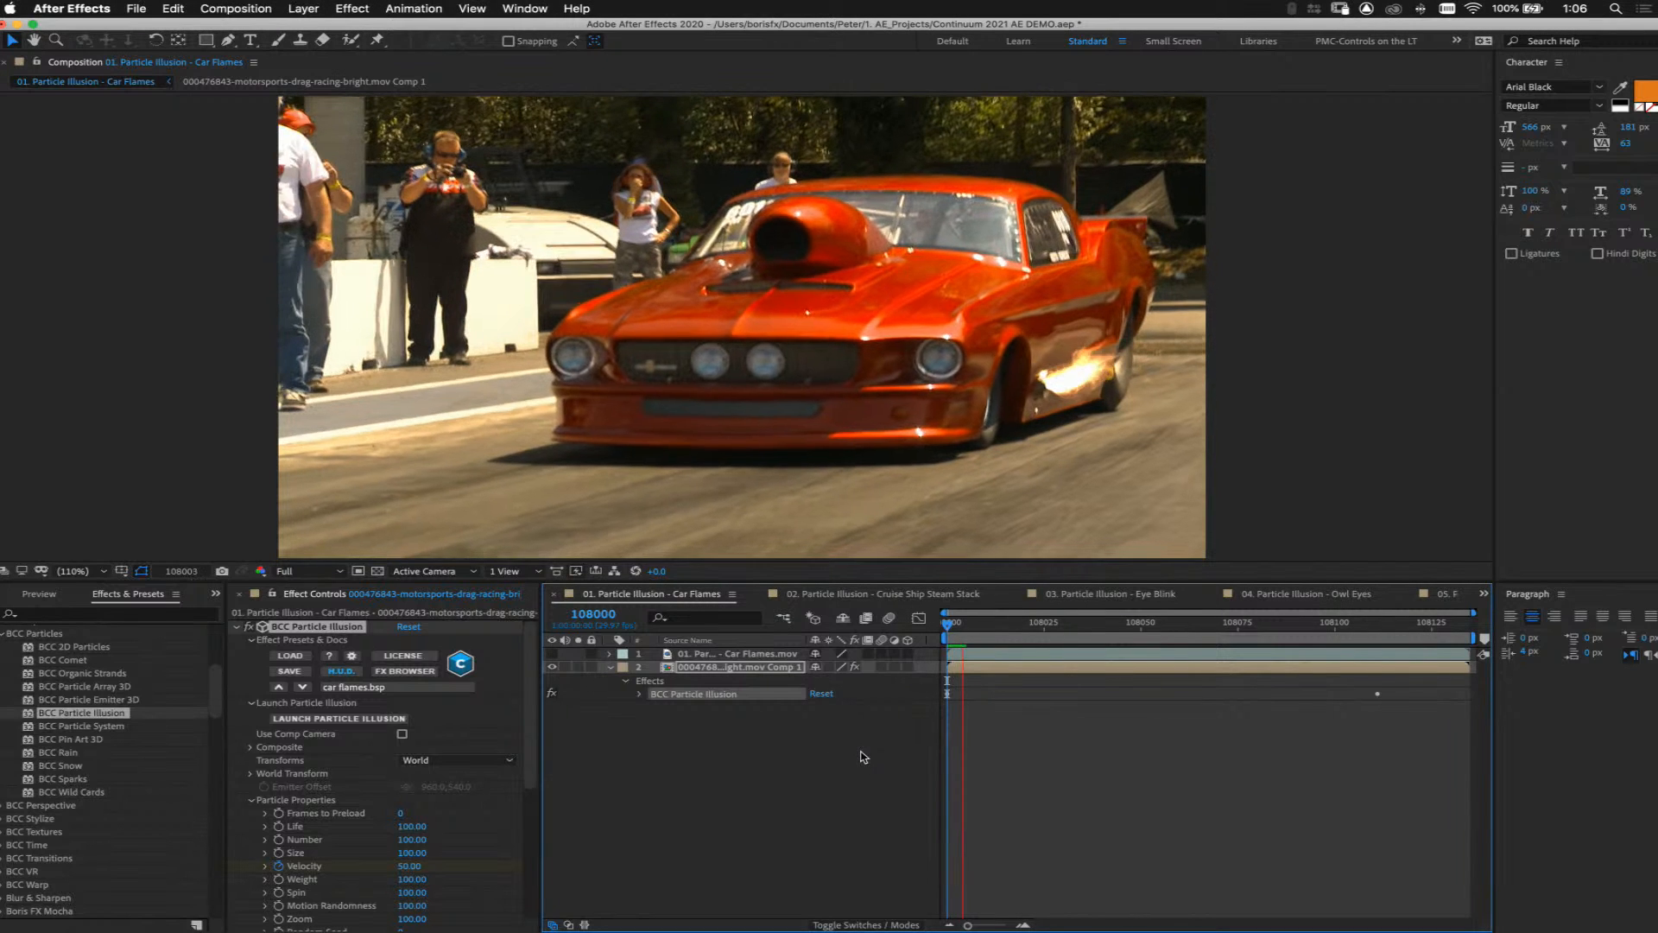
key("space")
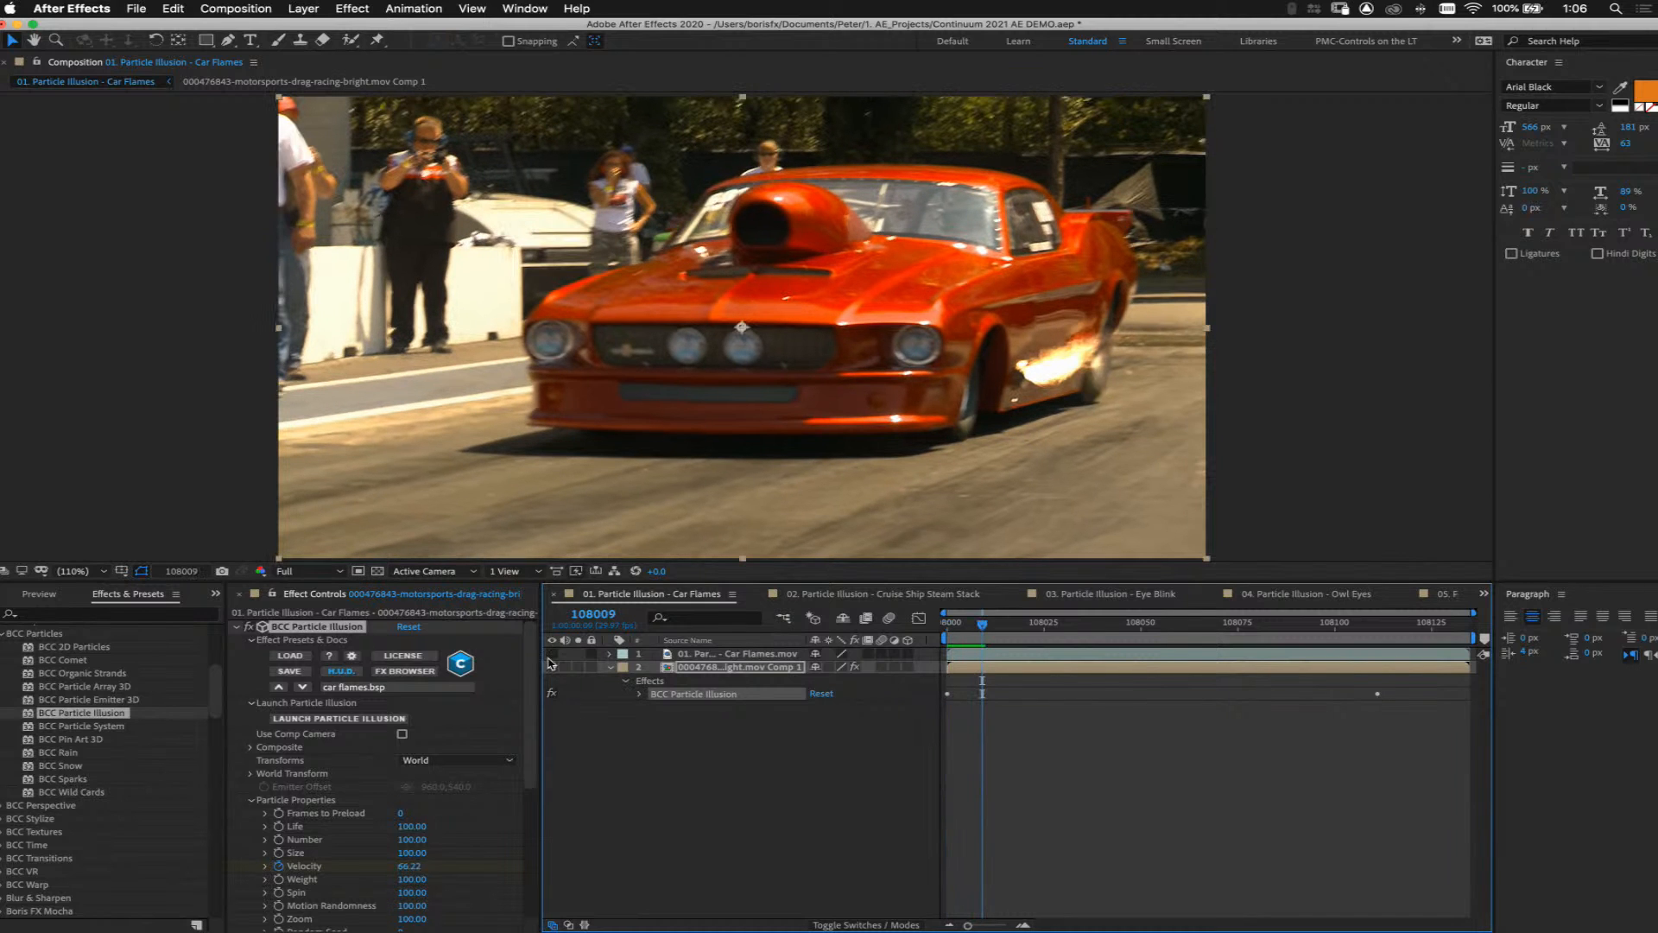
key("space")
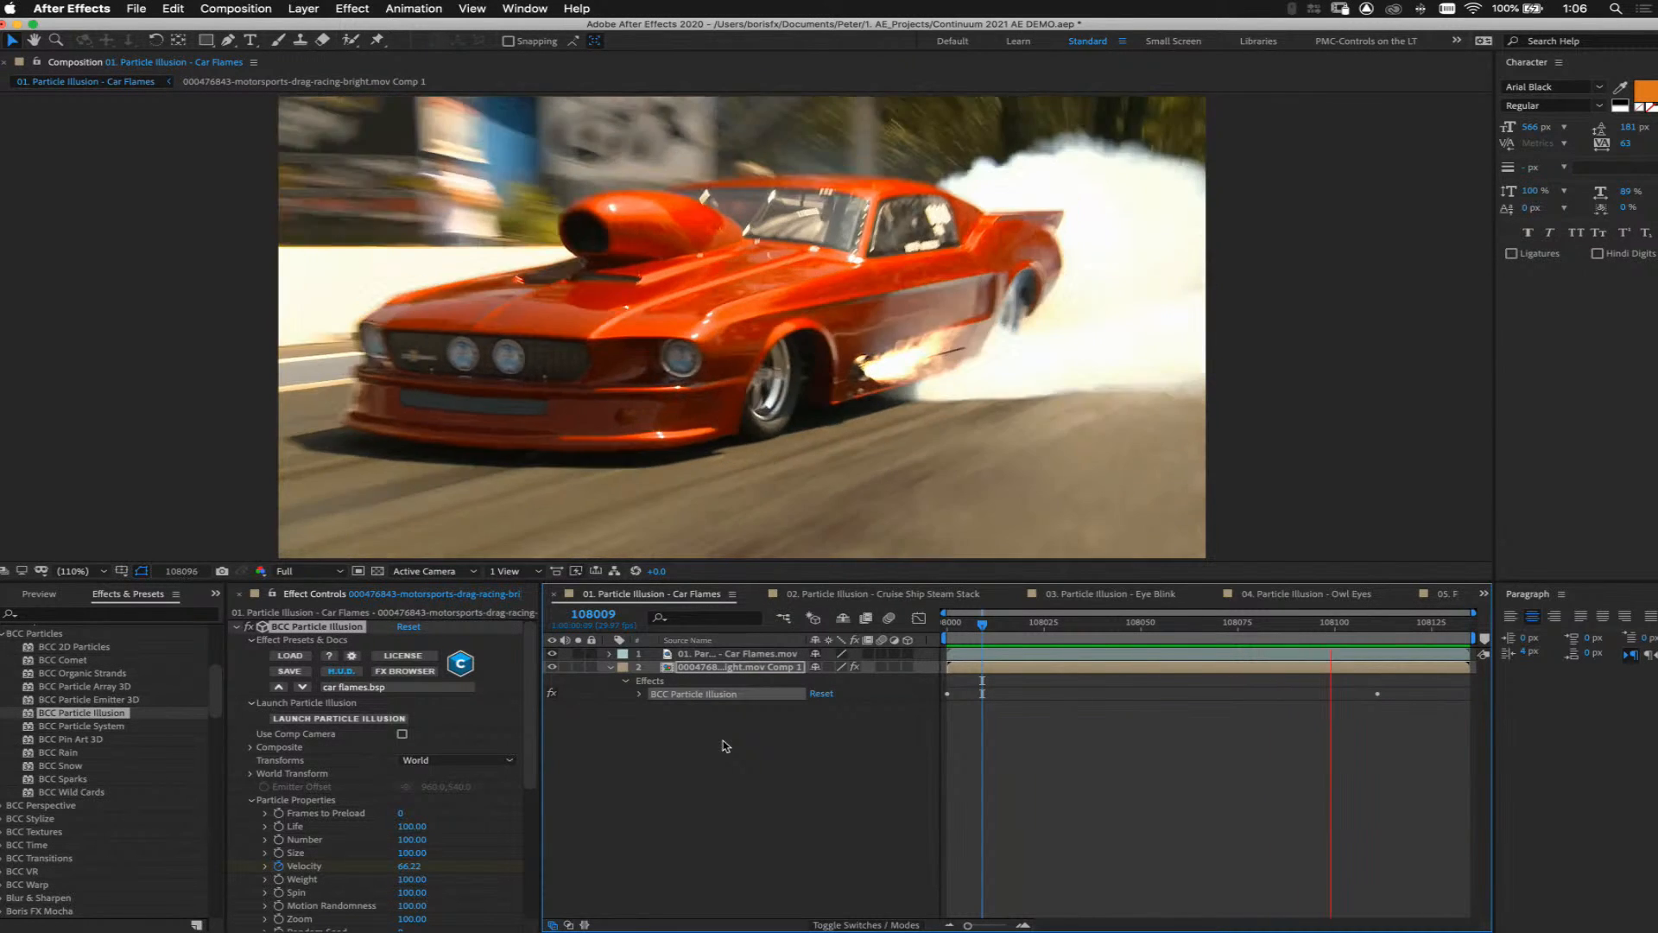
key("space")
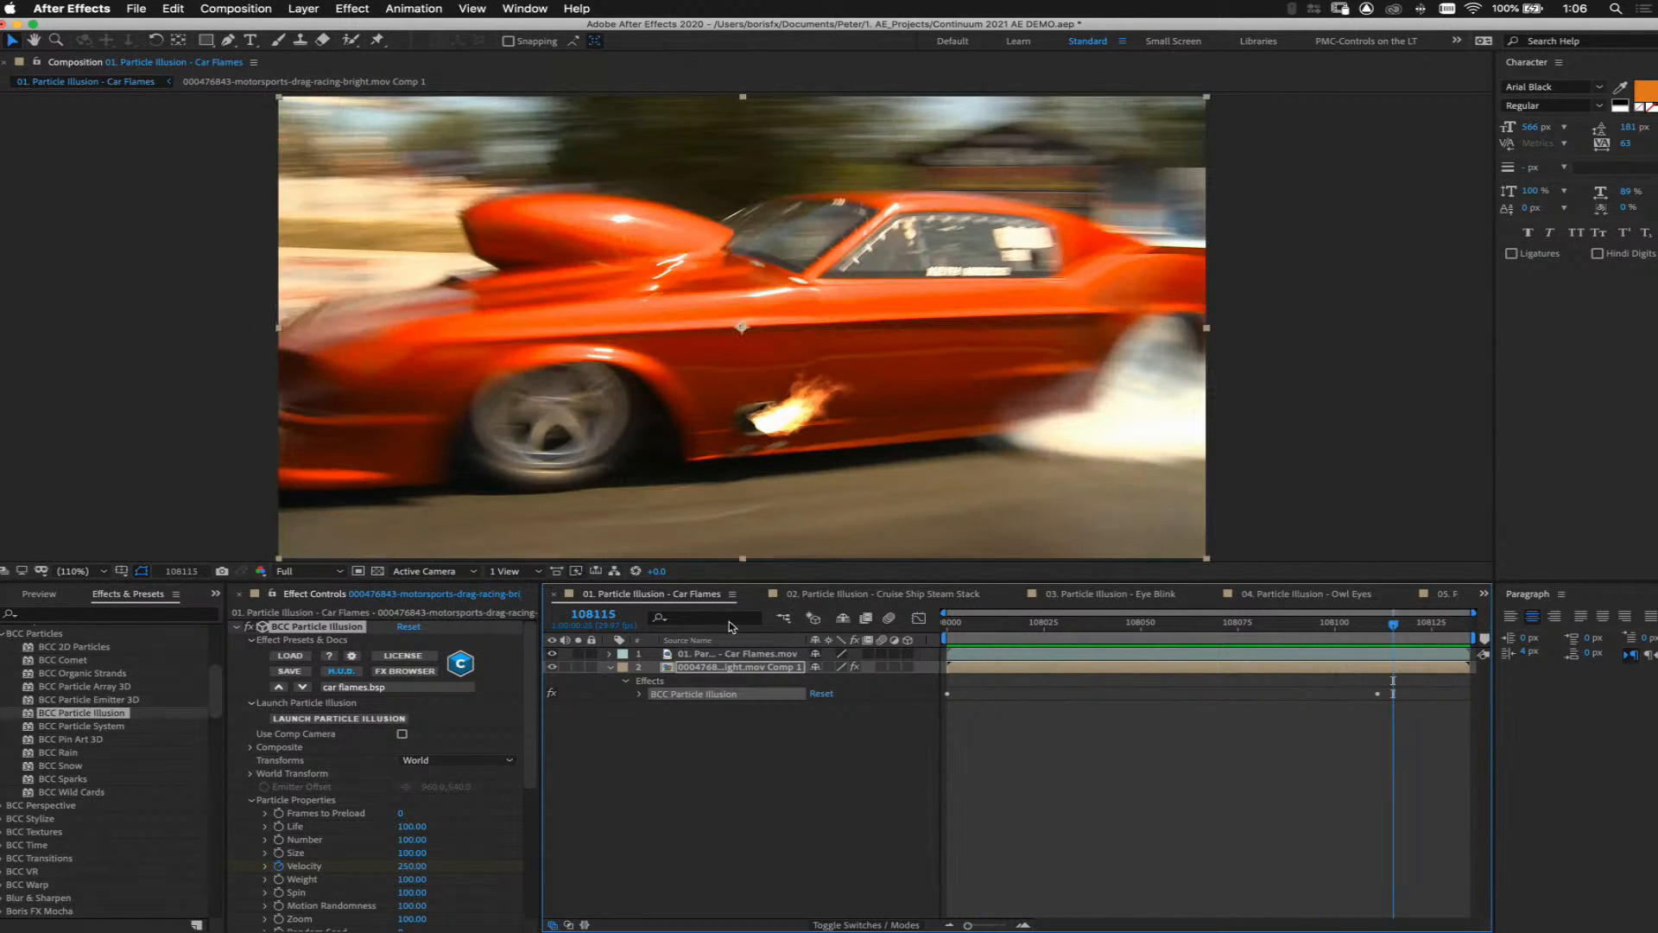
Enlarge the composition viewer and close the Character panel to give the car footage more room
left_click_drag(768, 583, 780, 653)
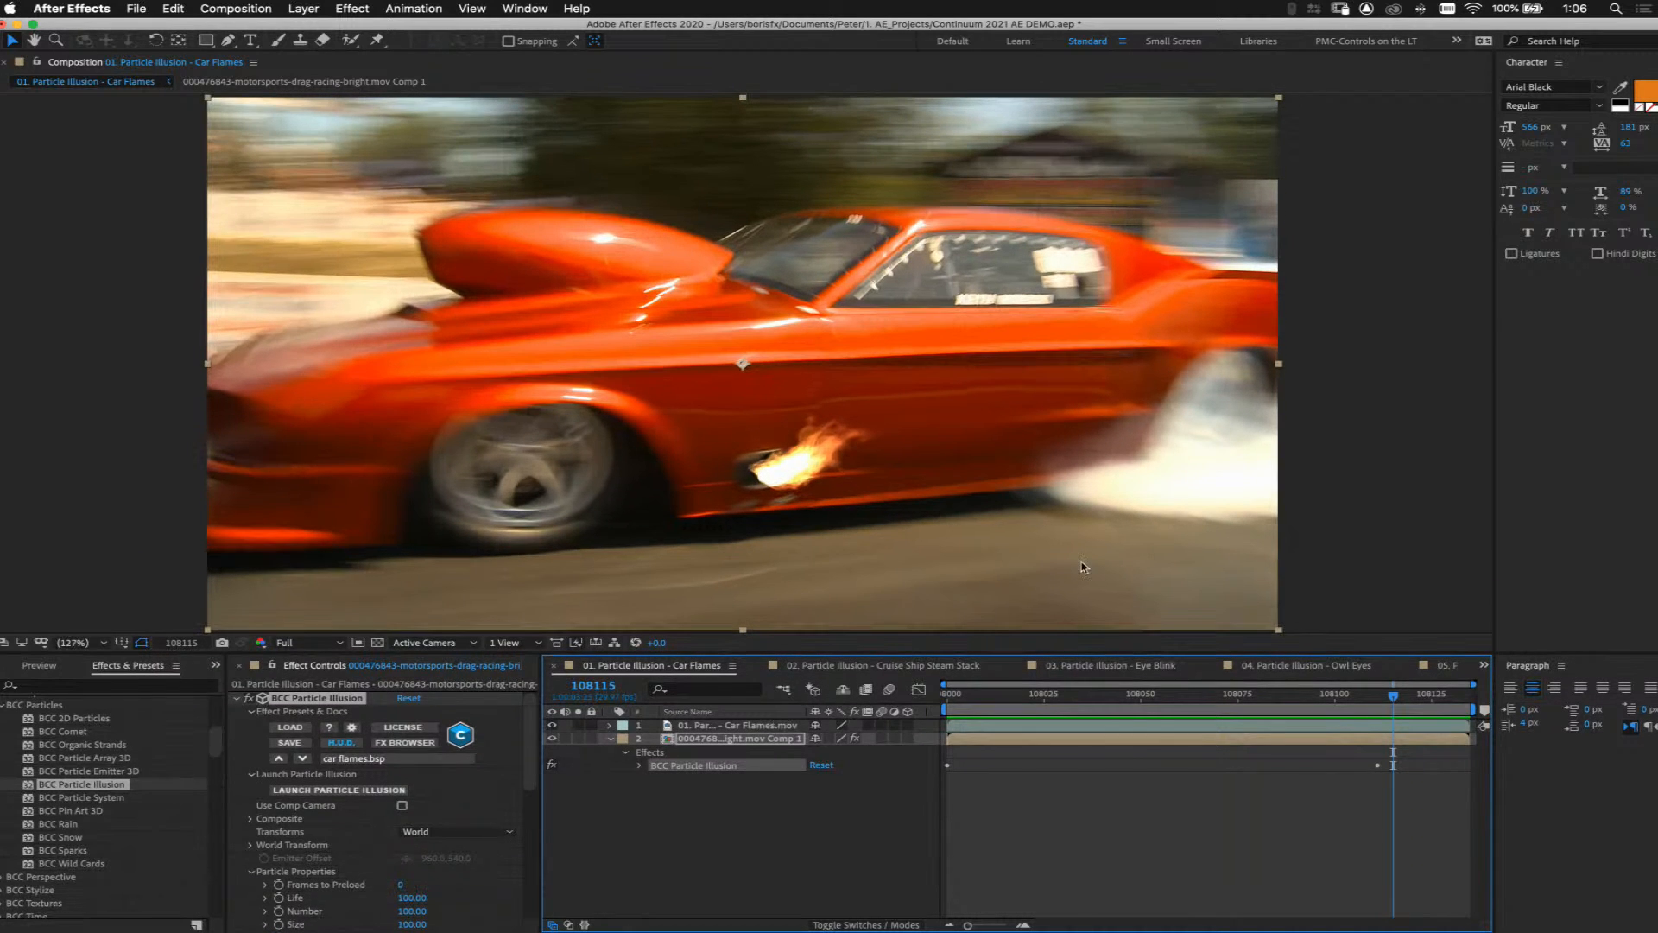
left_click(1559, 63)
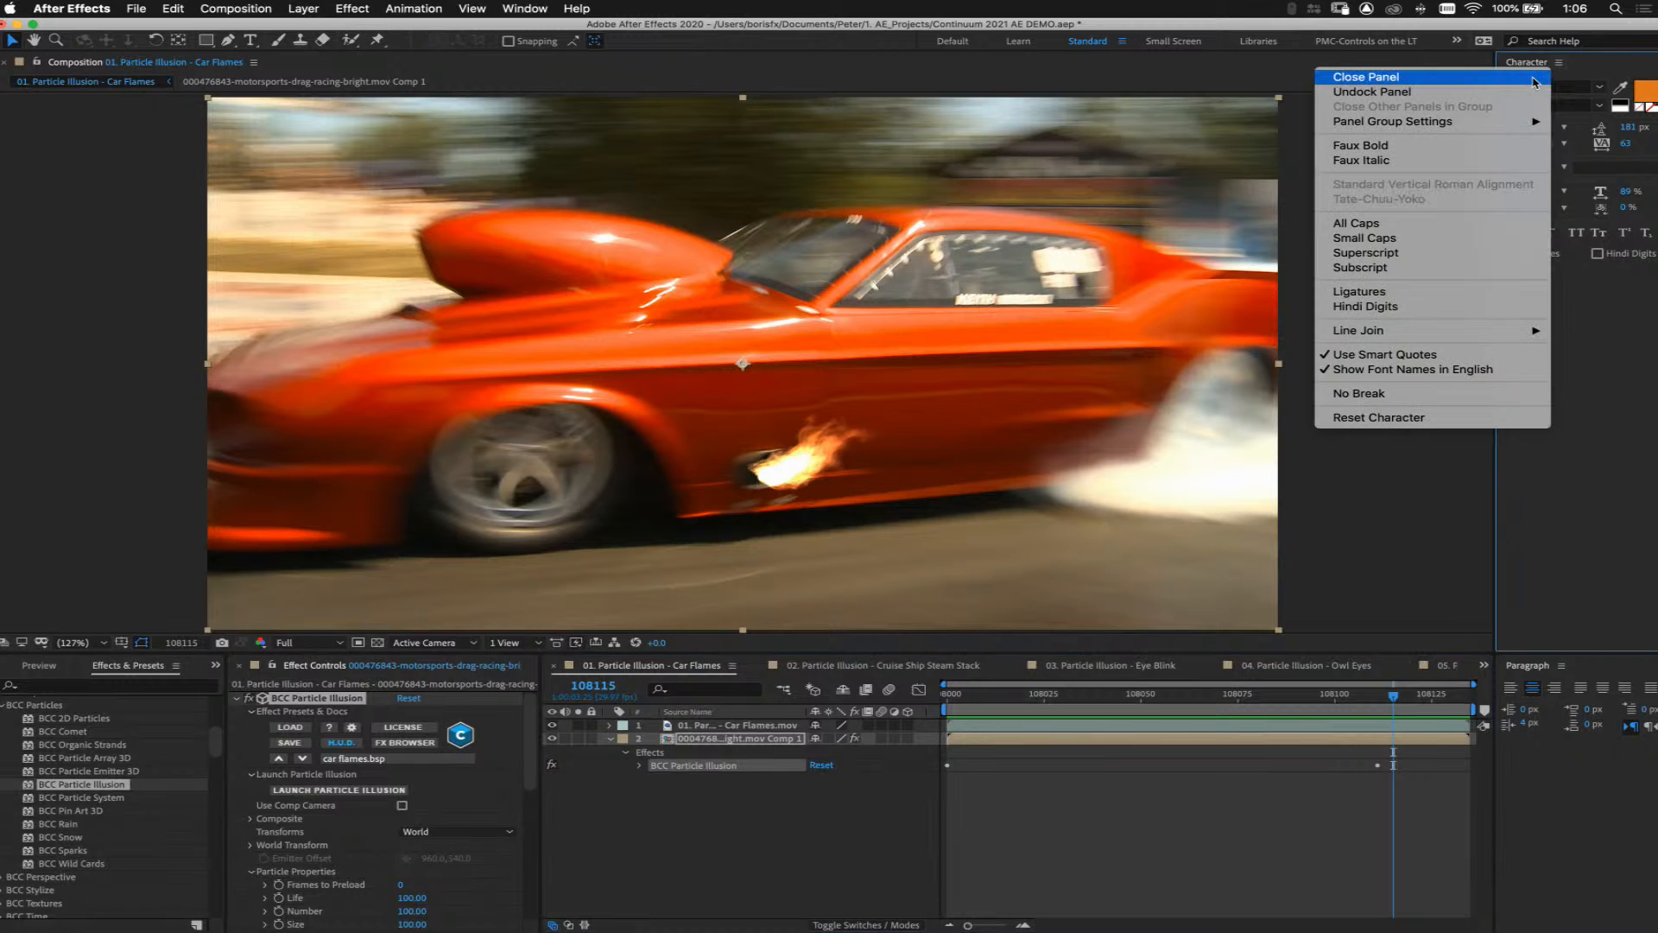
left_click(1537, 81)
Inspect the exhaust flame close up at 200% and scrub to frame 108123
key("period")
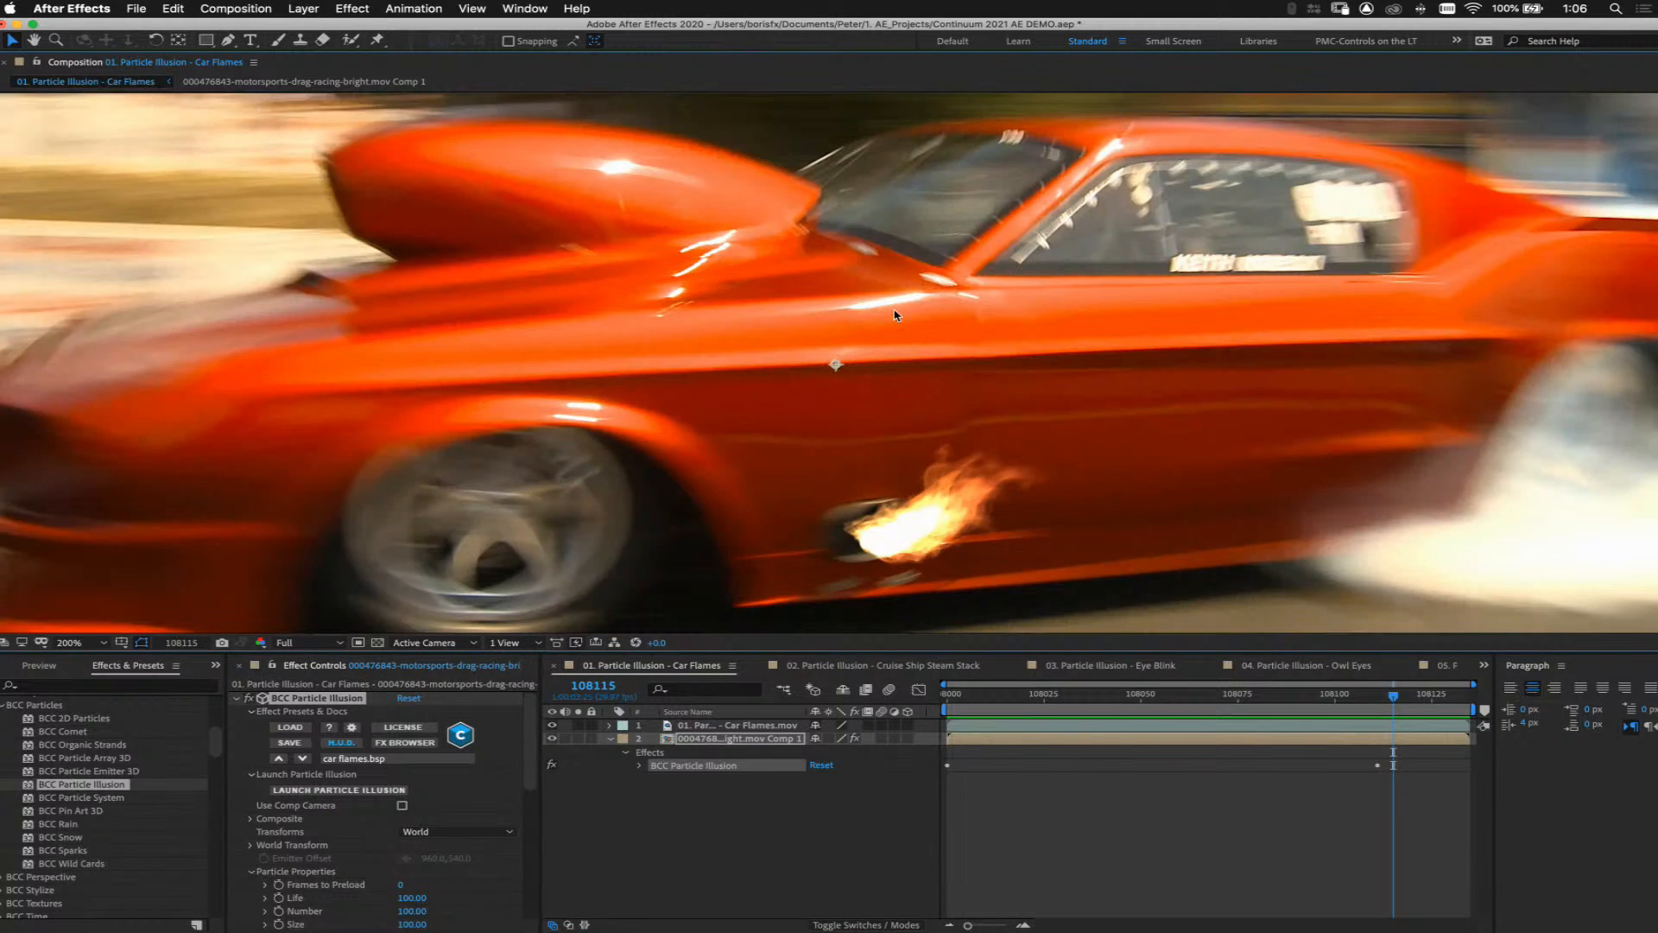
key("period")
key("comma")
key("comma")
key("period")
left_click_drag(1375, 708, 1424, 710)
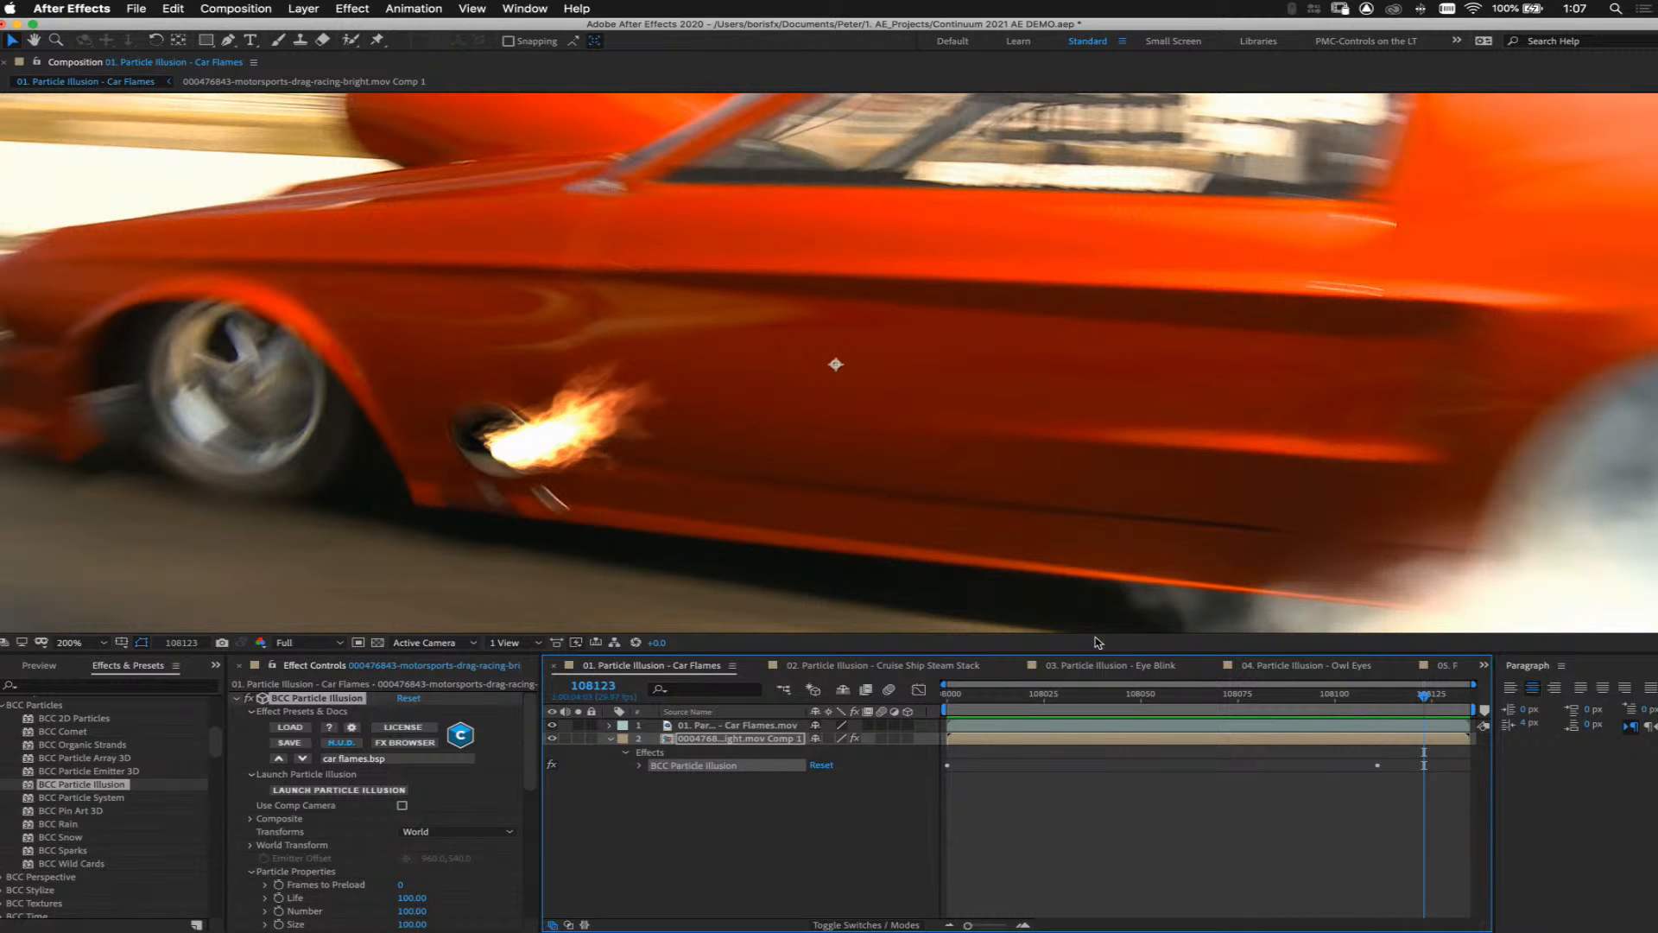
Return to frame 108002 near the start and examine the flame beside the rear wheel at 200%
left_click(993, 706)
left_click(956, 706)
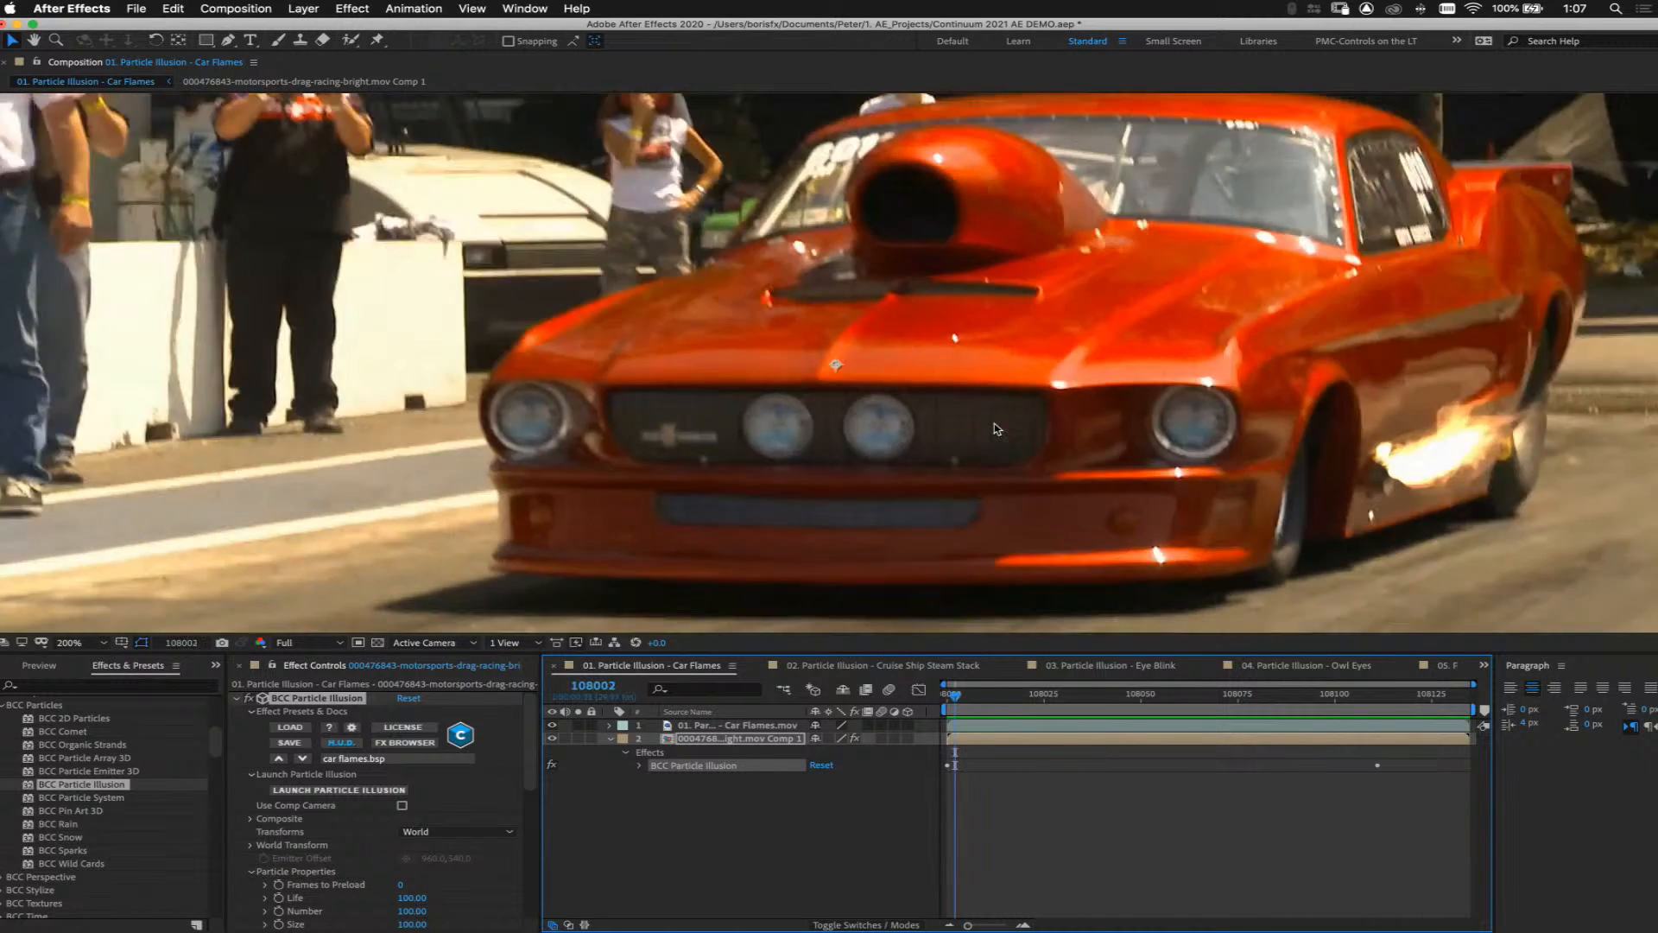
key("period")
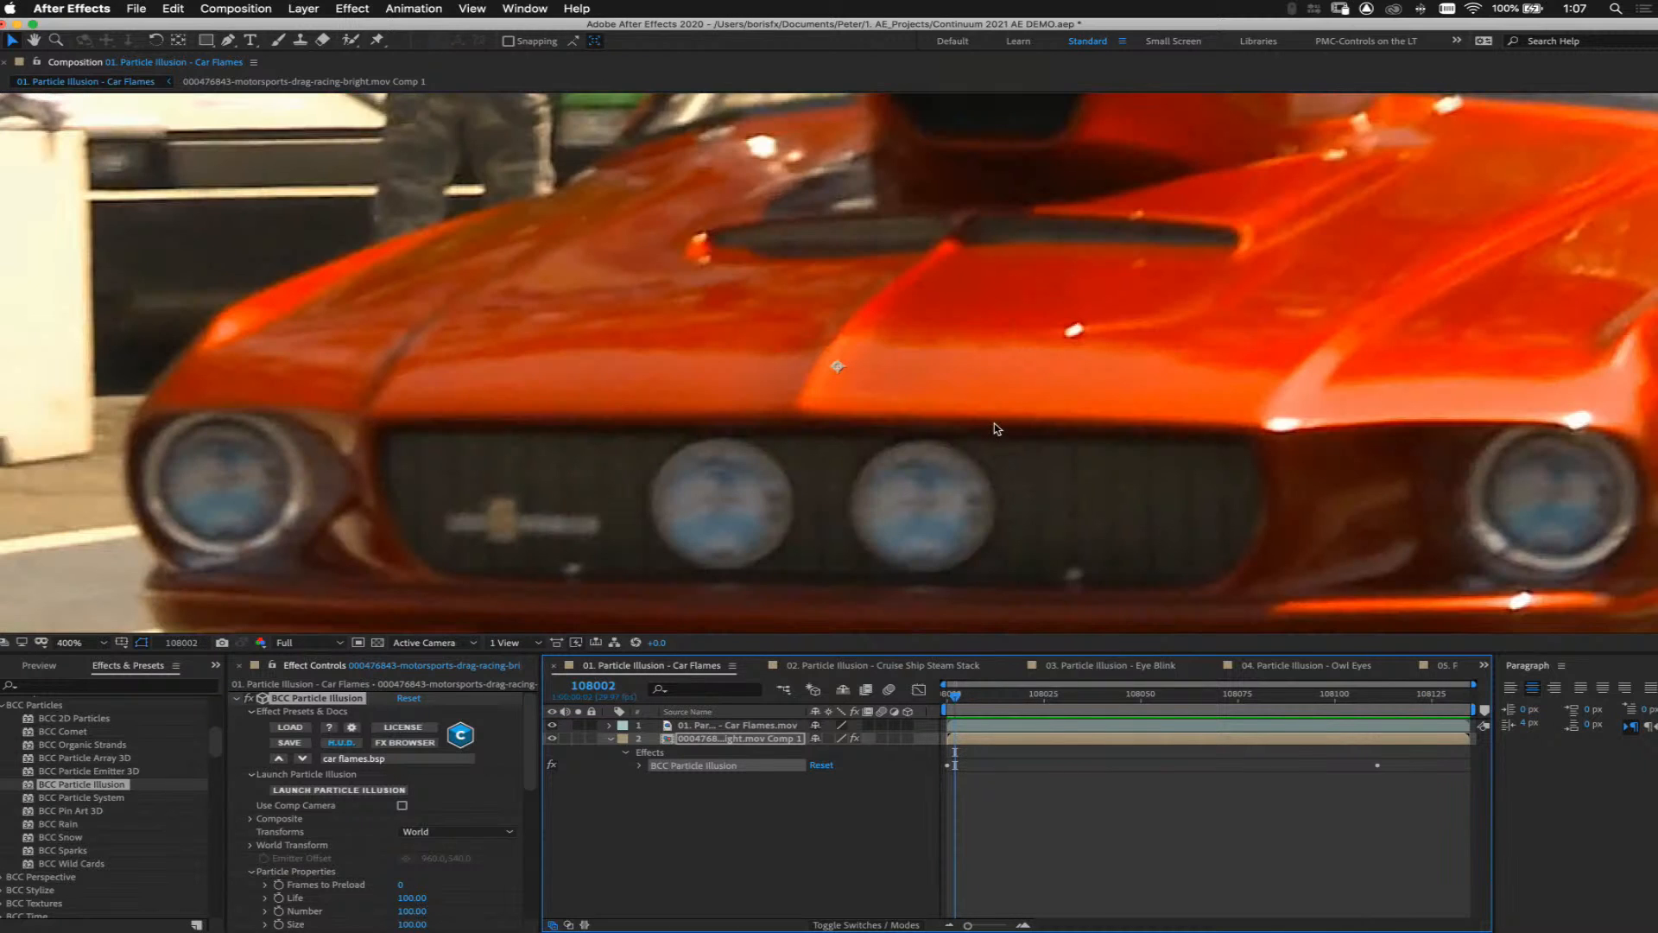
key("comma")
key("comma")
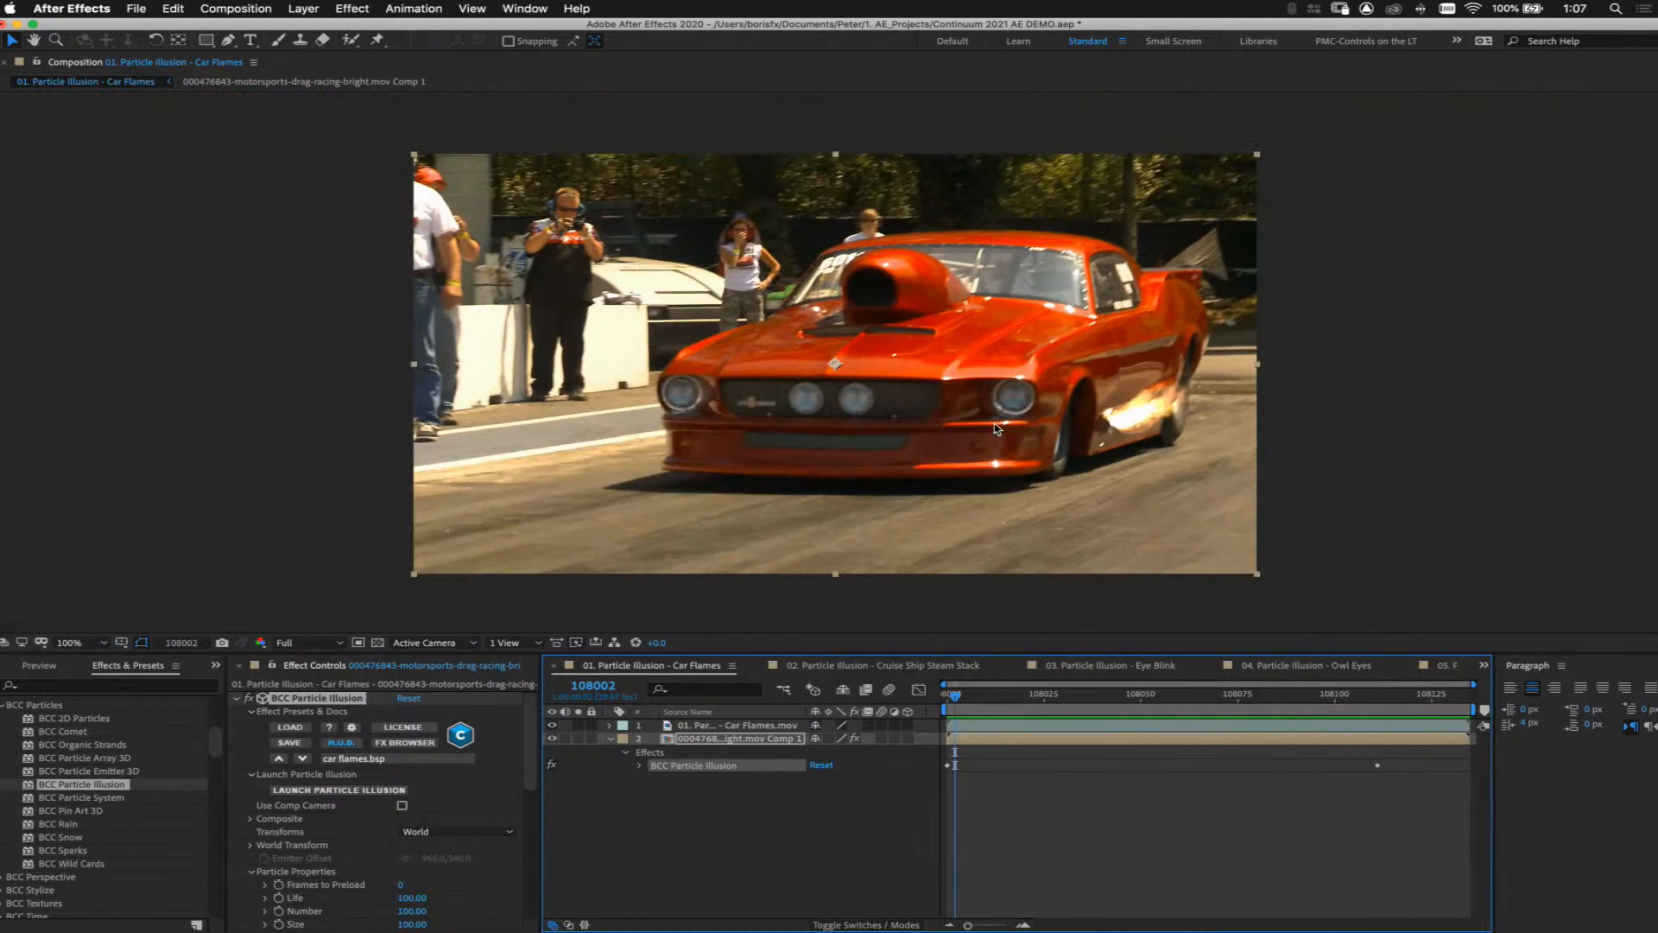
key("period")
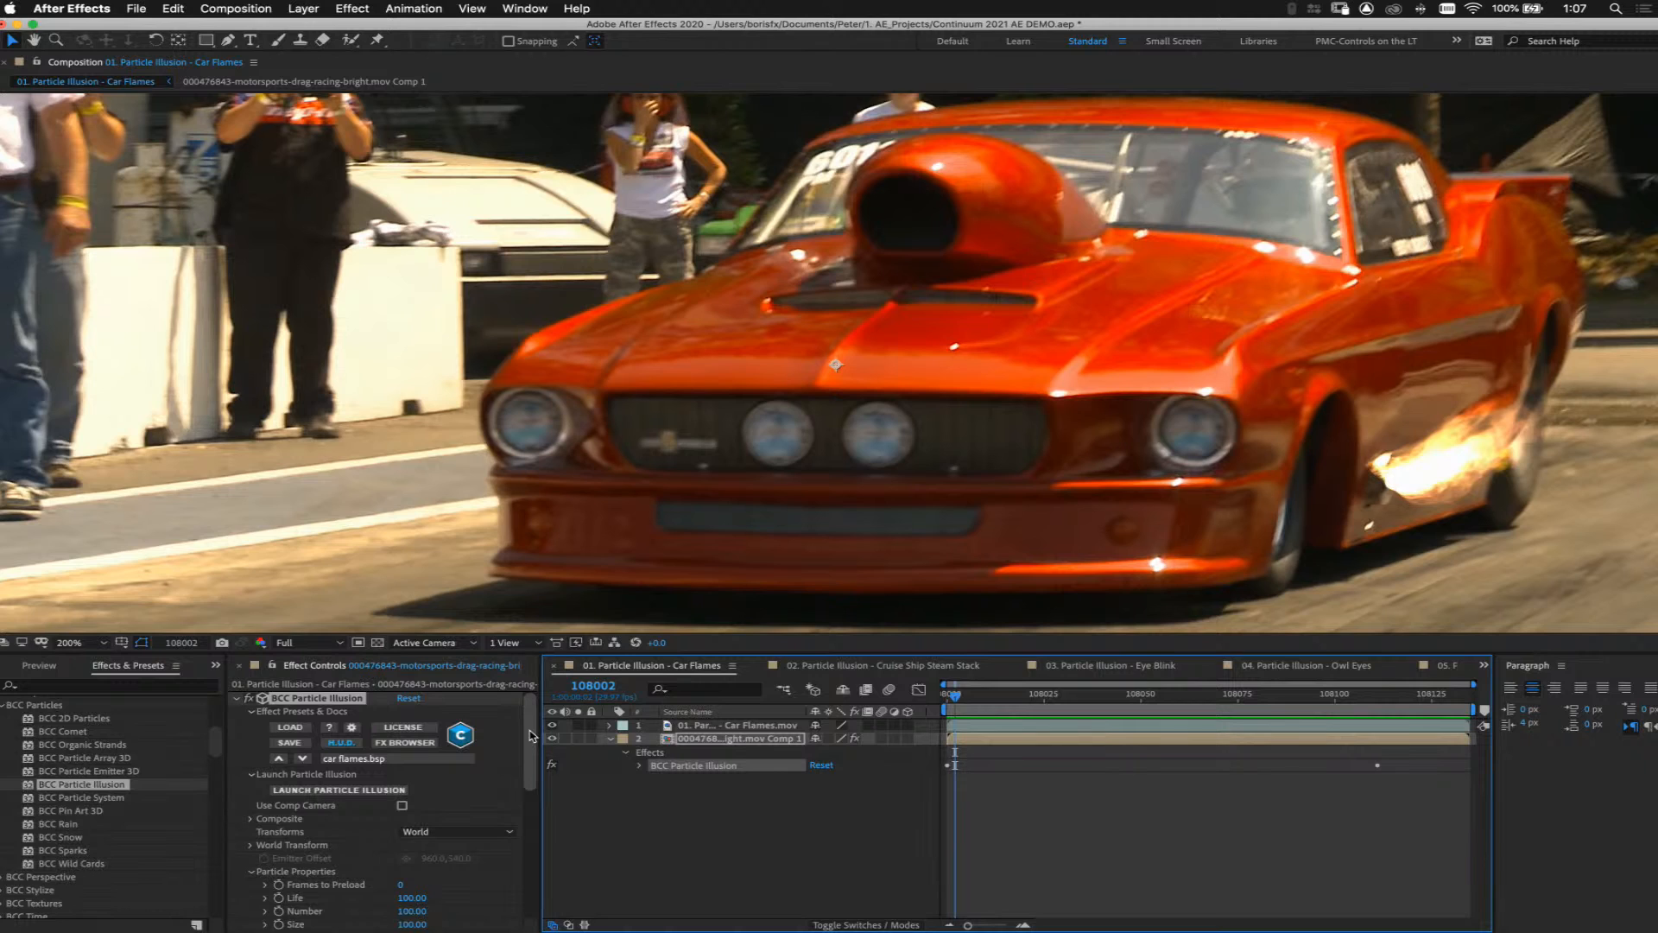
Launch Particle Illusion from the car flames effect, widen the emitter library and browse its emitter thumbnails
left_click(318, 791)
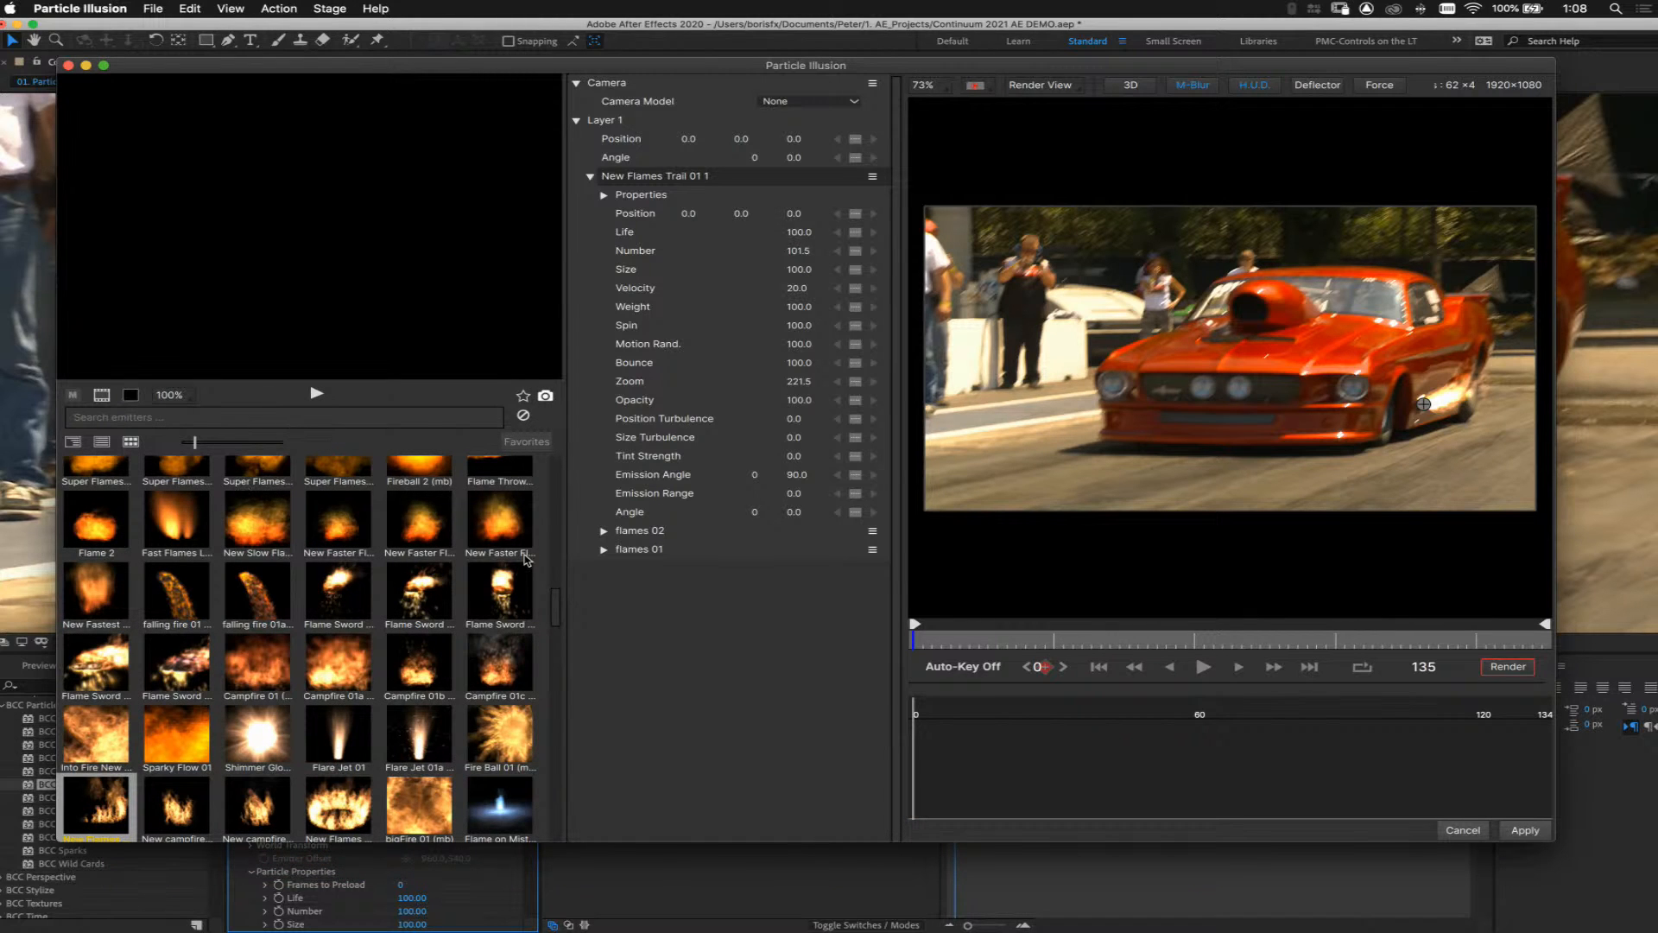
left_click_drag(568, 612, 887, 637)
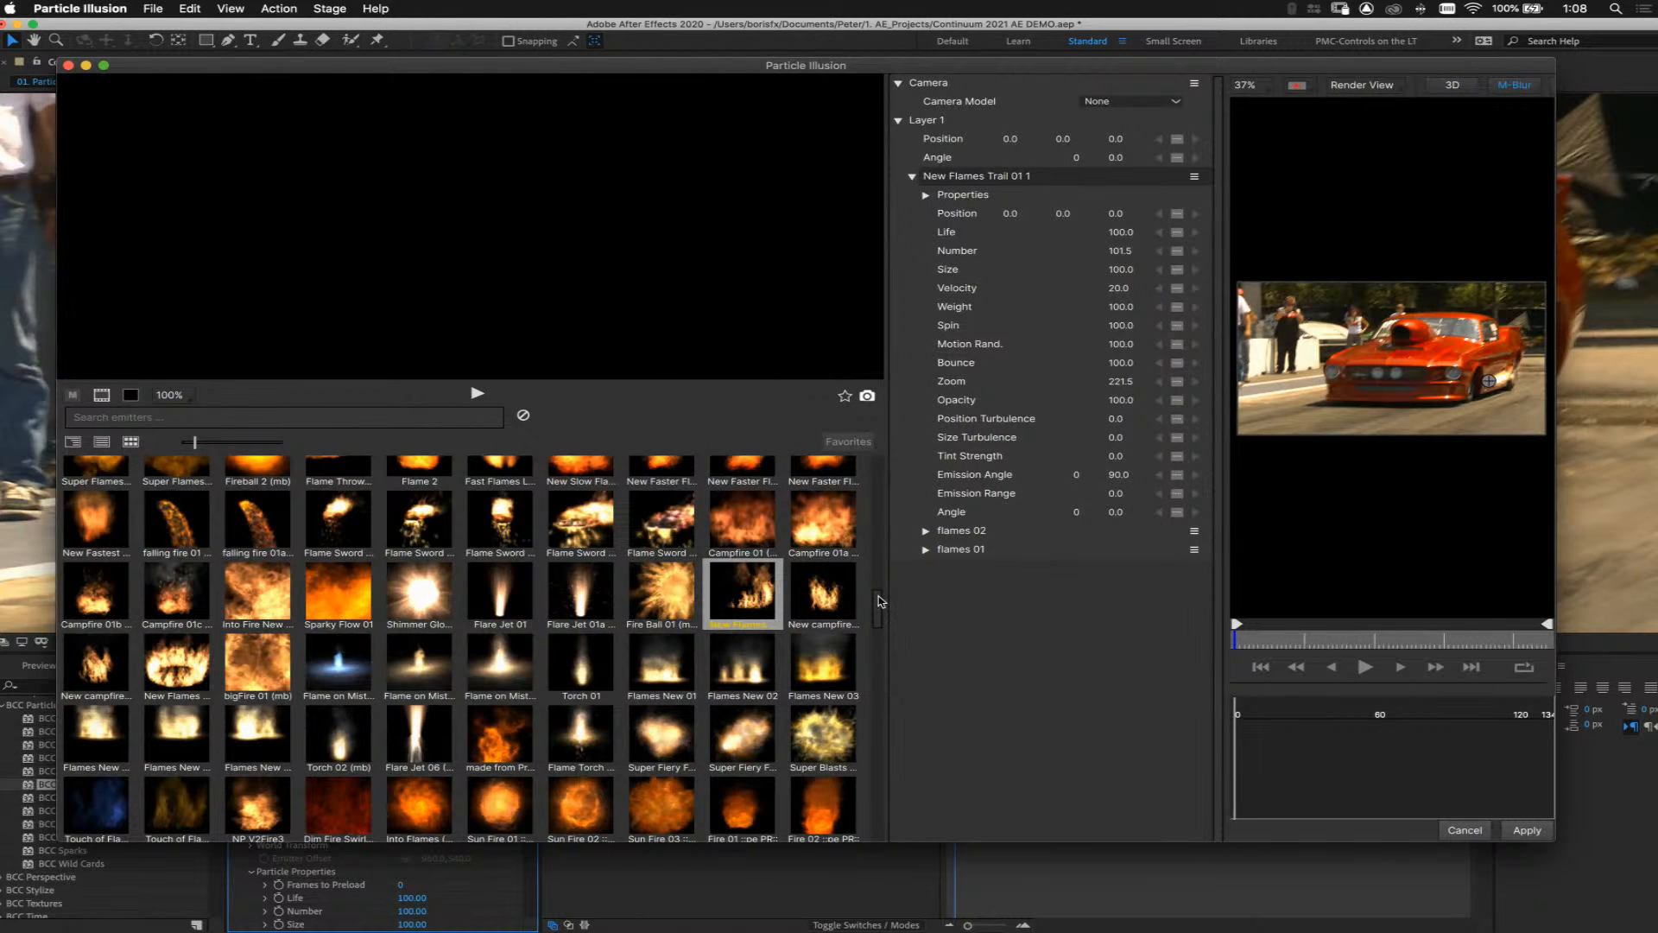
mouse_move(878, 599)
left_mouse_down()
mouse_move(879, 490)
mouse_move(872, 575)
left_mouse_up()
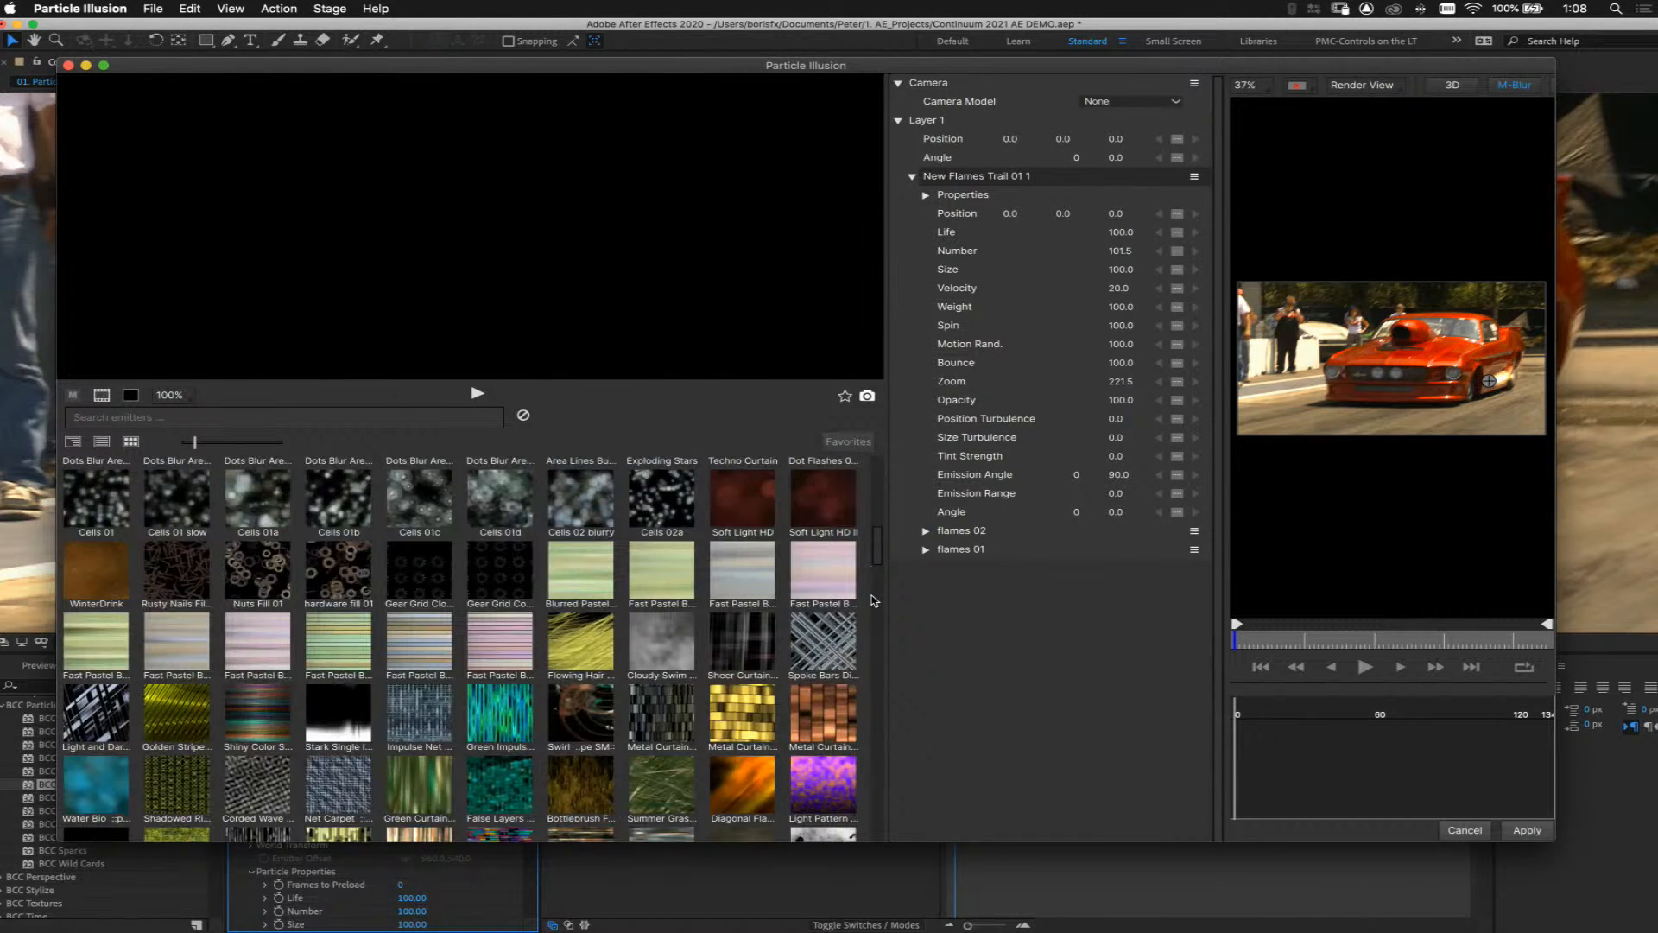
left_click(880, 614)
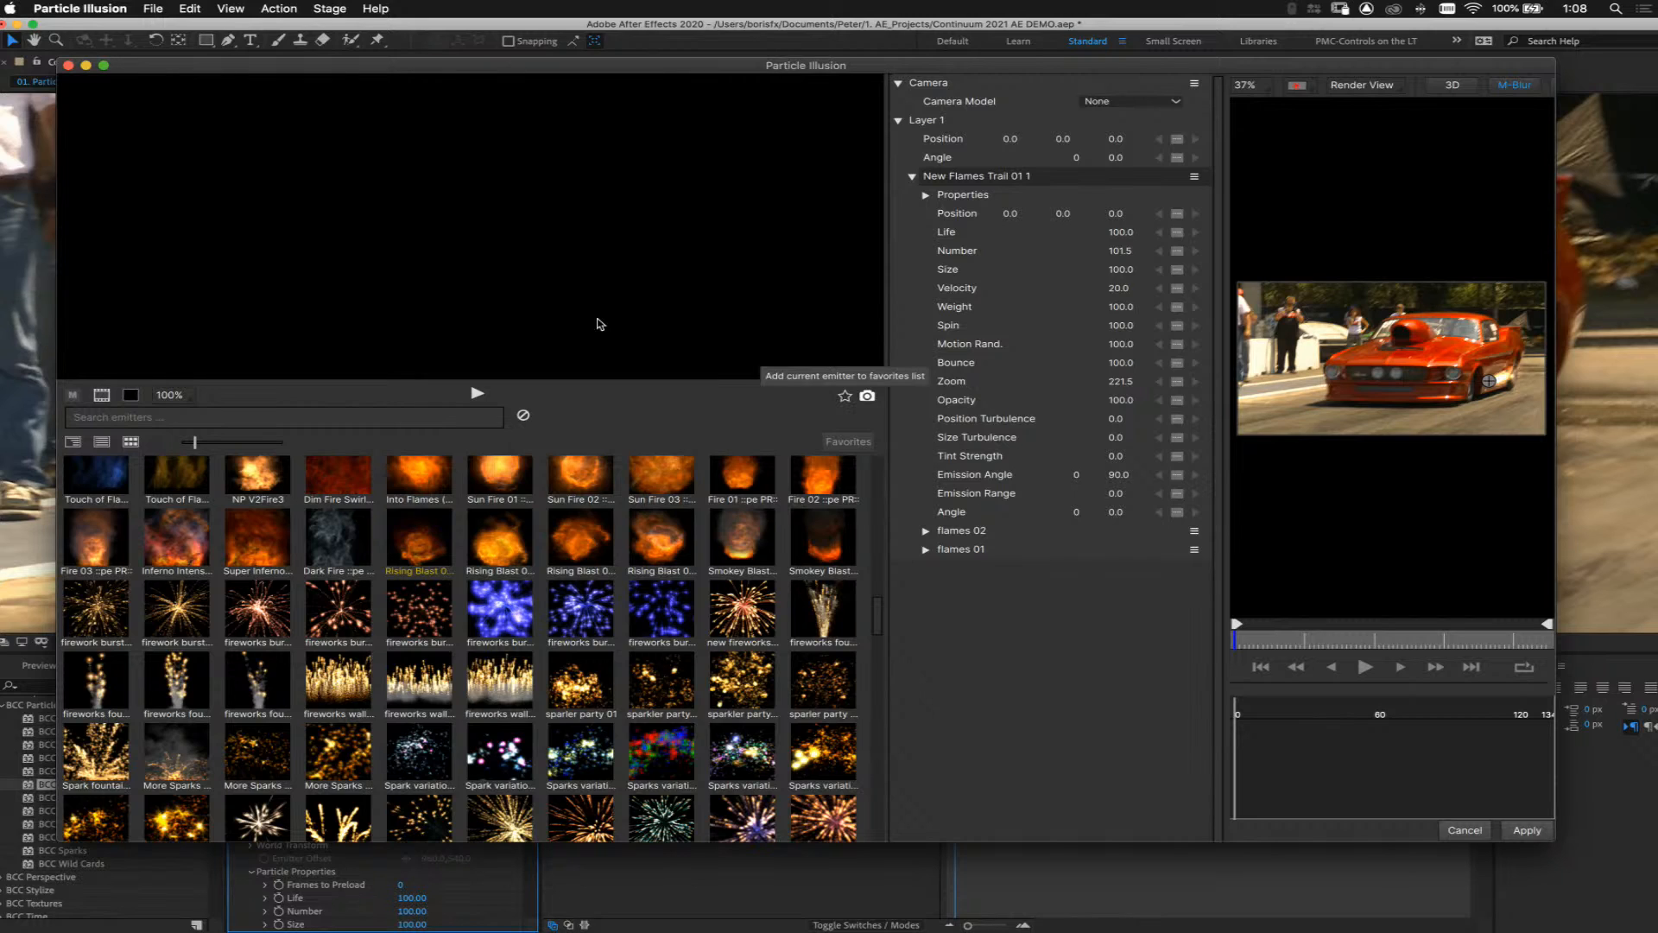
Try out the flame emitter in the library preview by moving it around the preview area
left_click(419, 242)
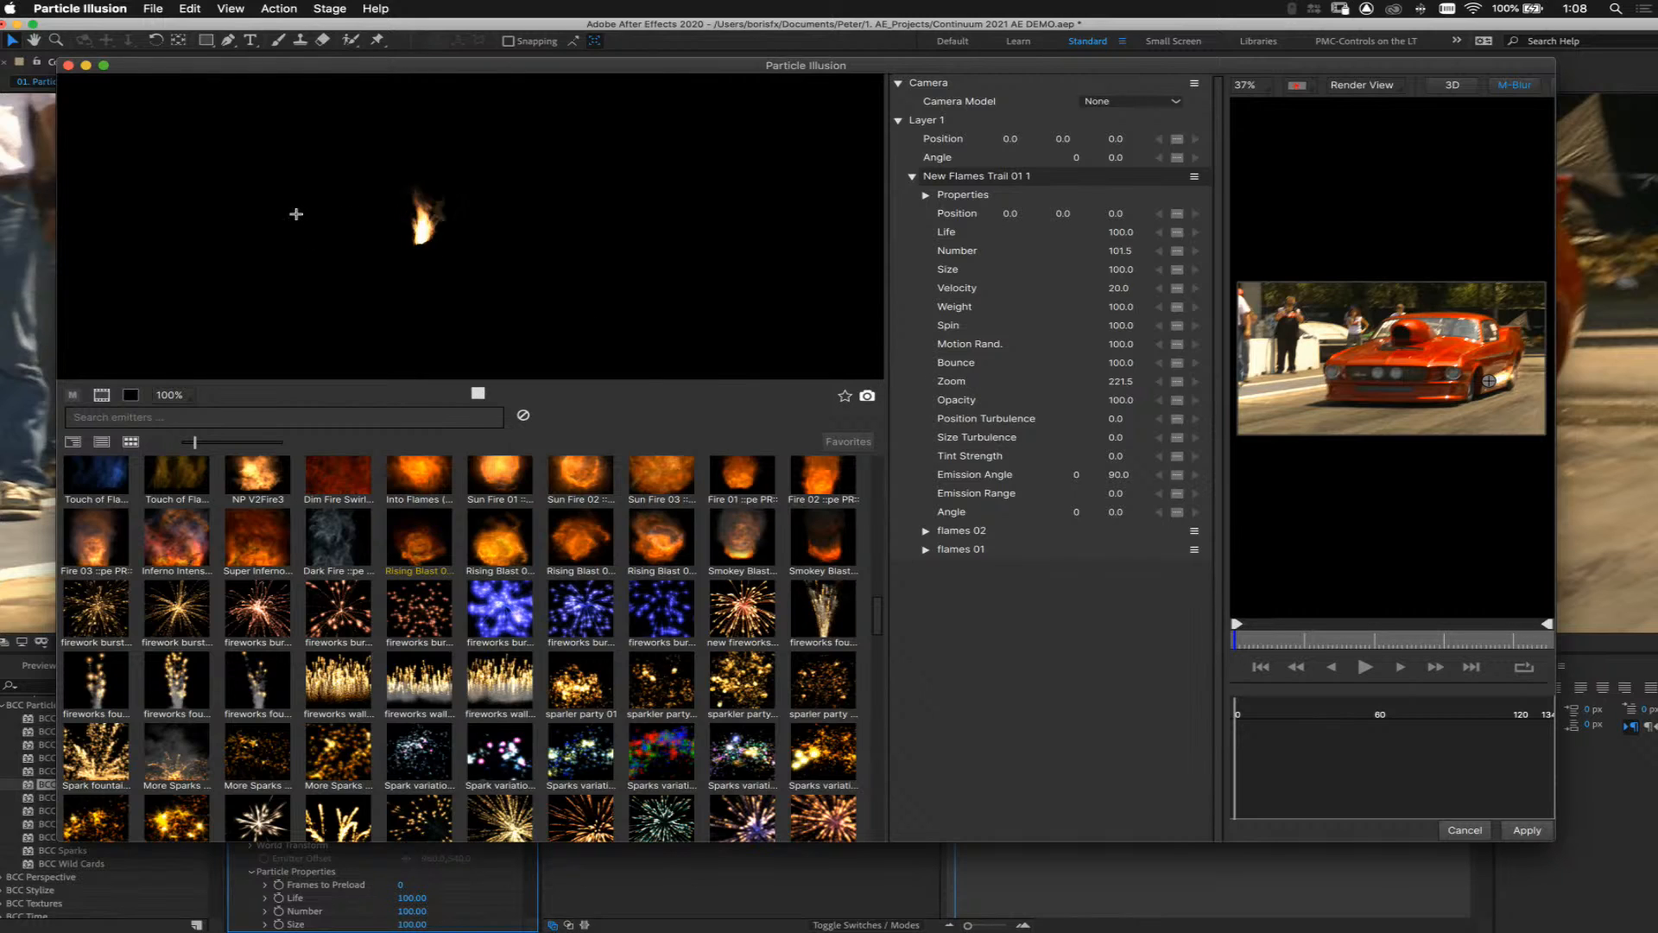
mouse_move(295, 214)
left_mouse_down()
mouse_move(575, 255)
mouse_move(506, 287)
mouse_move(403, 263)
left_mouse_up()
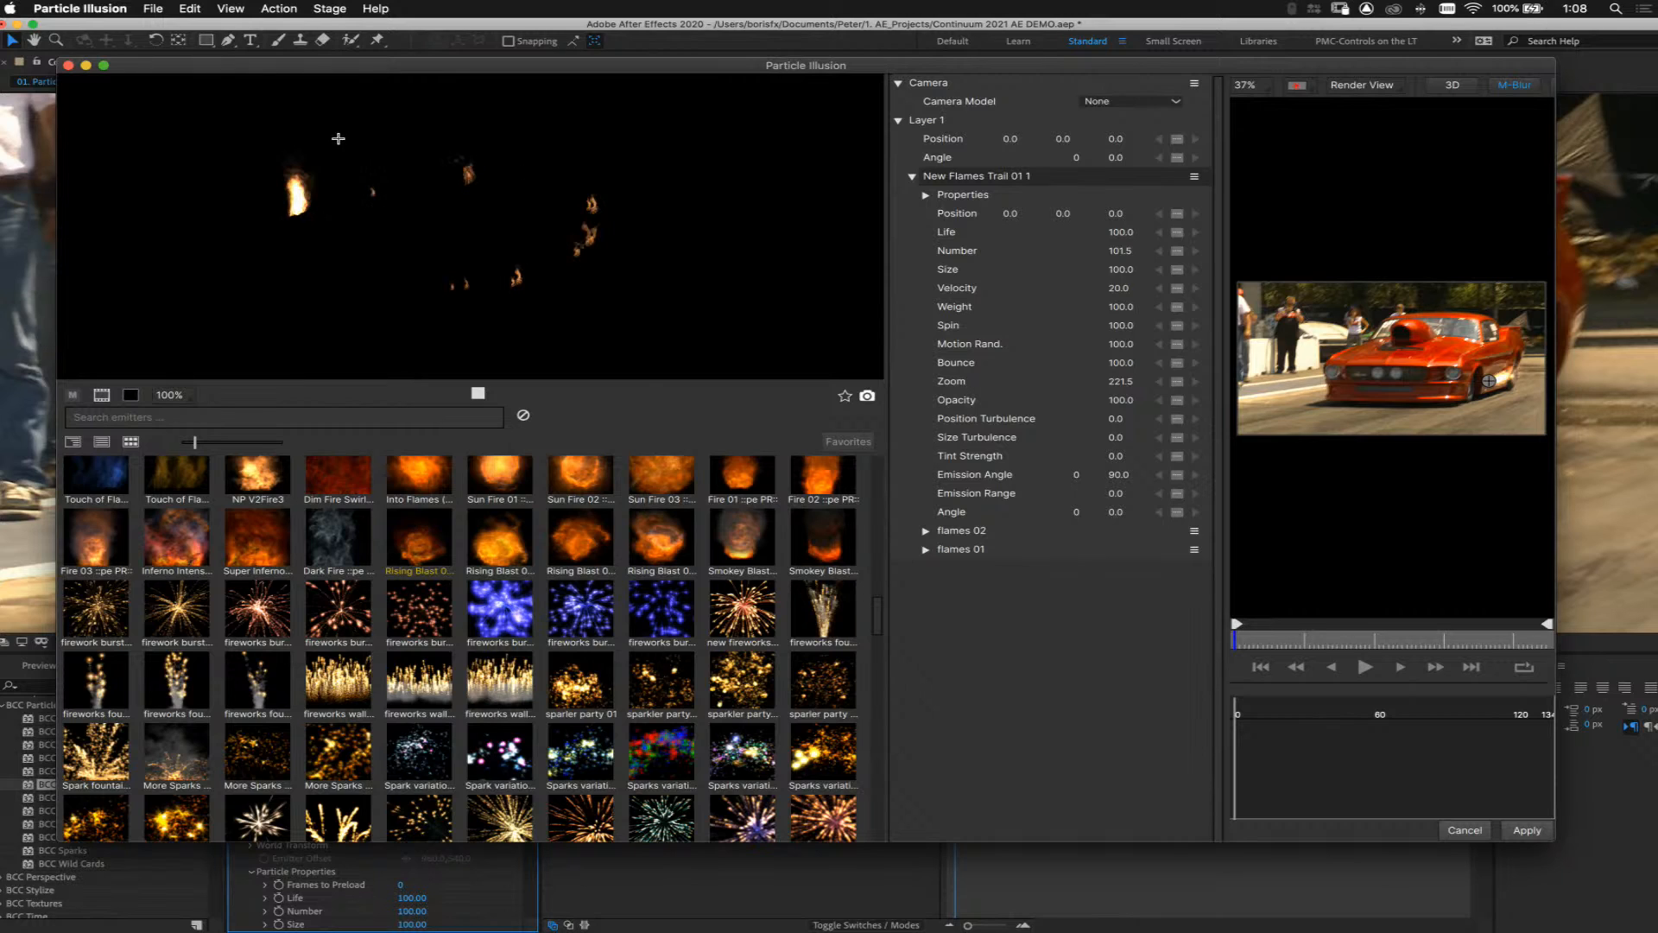
mouse_move(636, 203)
left_mouse_down()
mouse_move(746, 266)
mouse_move(667, 276)
mouse_move(366, 248)
left_mouse_up()
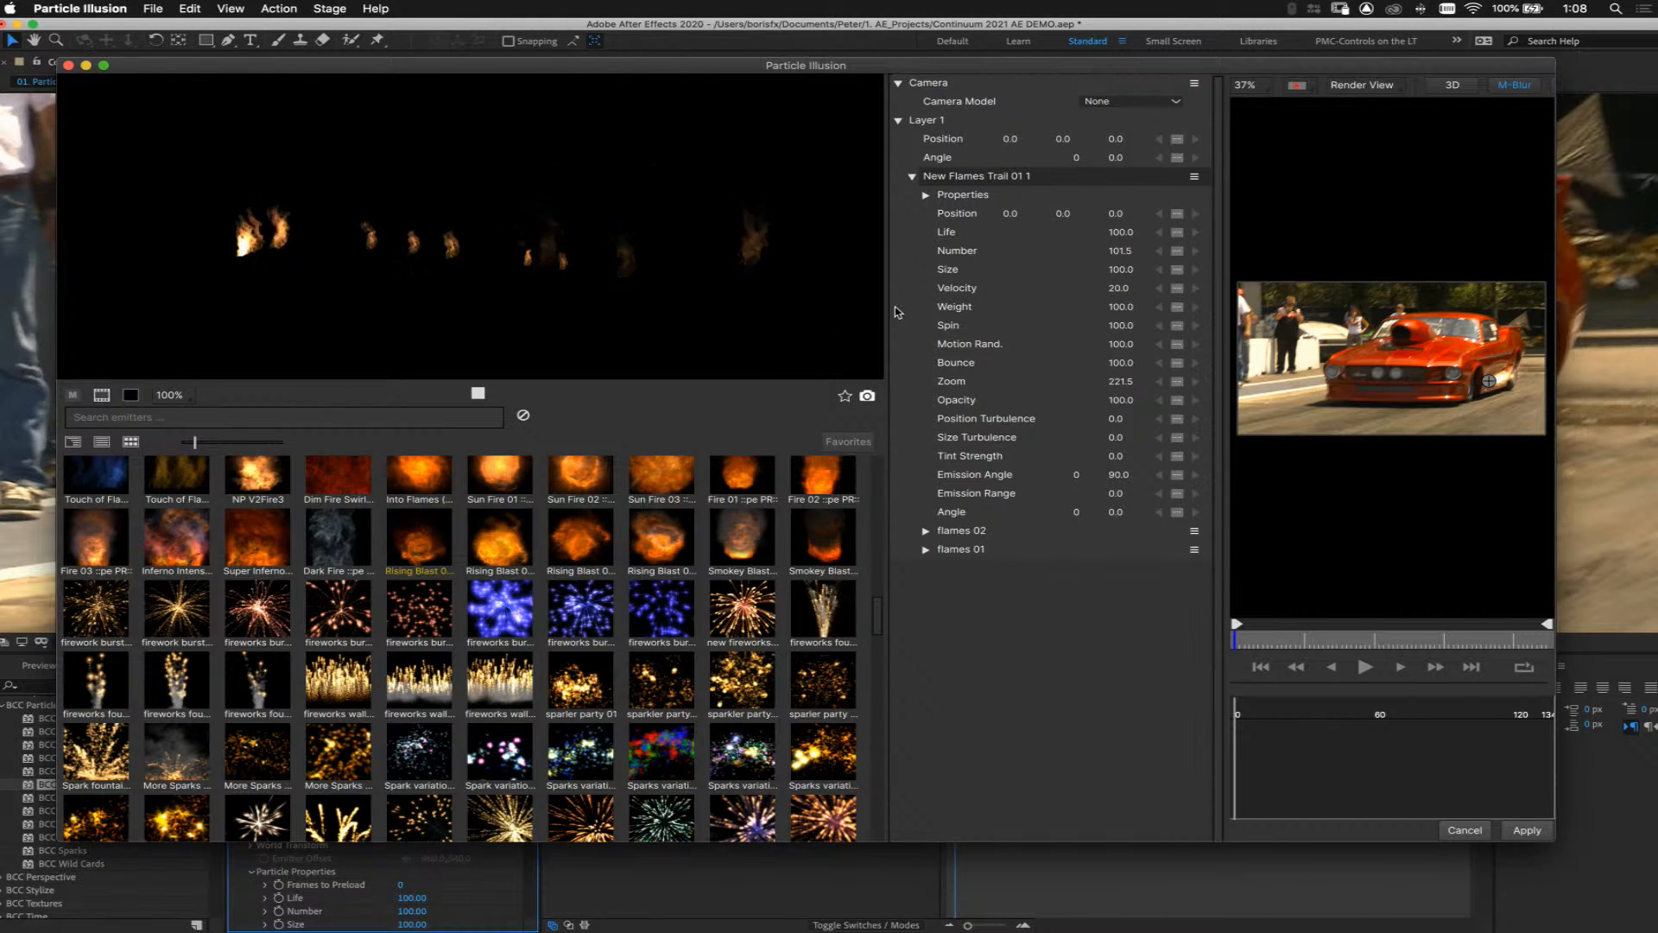
Enlarge the Particle Illusion stage, scrub the shot to frame 73, and close the editor without applying changes
left_click_drag(882, 306, 443, 267)
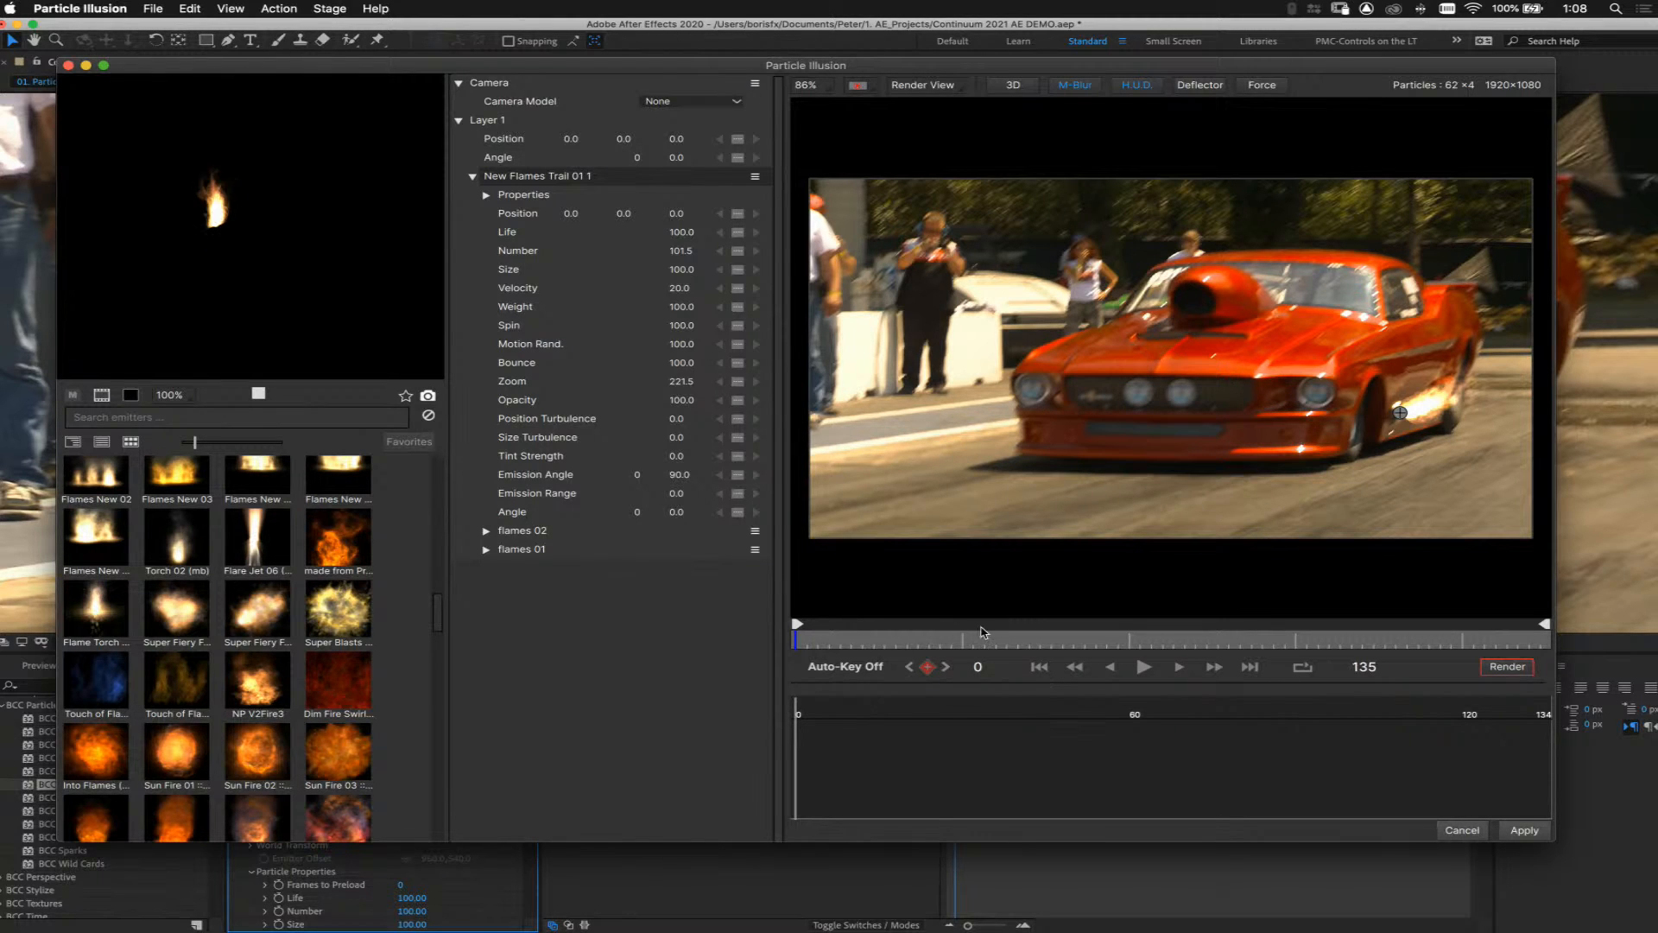
left_click(1028, 641)
left_click_drag(1125, 646, 1205, 663)
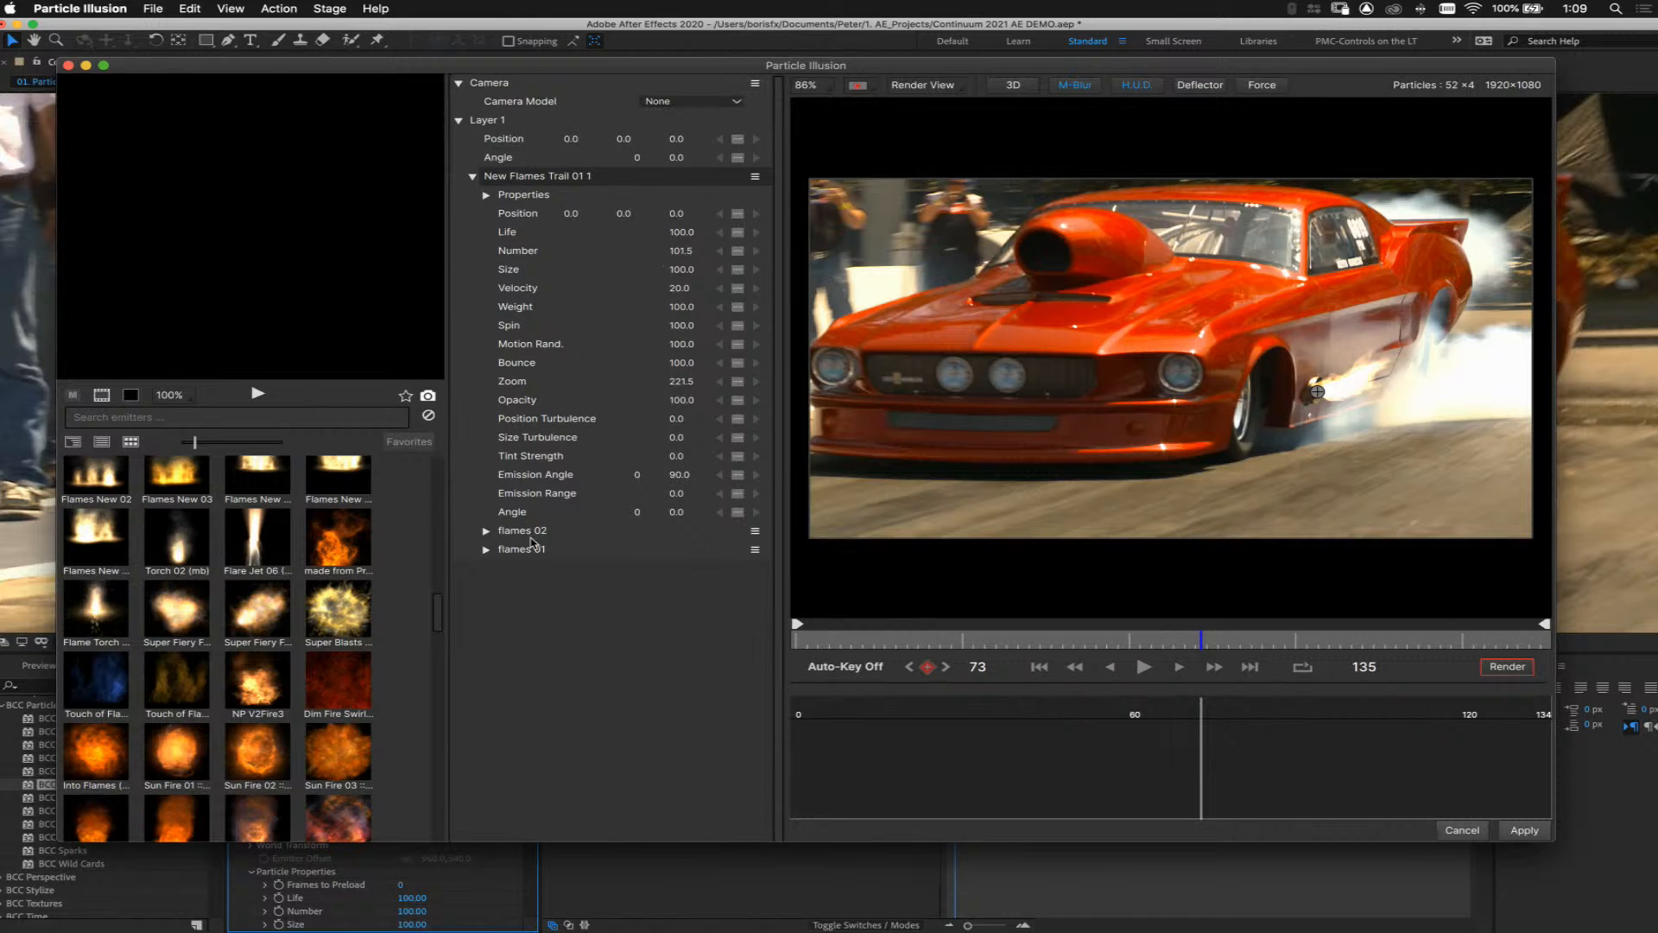
left_click(1454, 831)
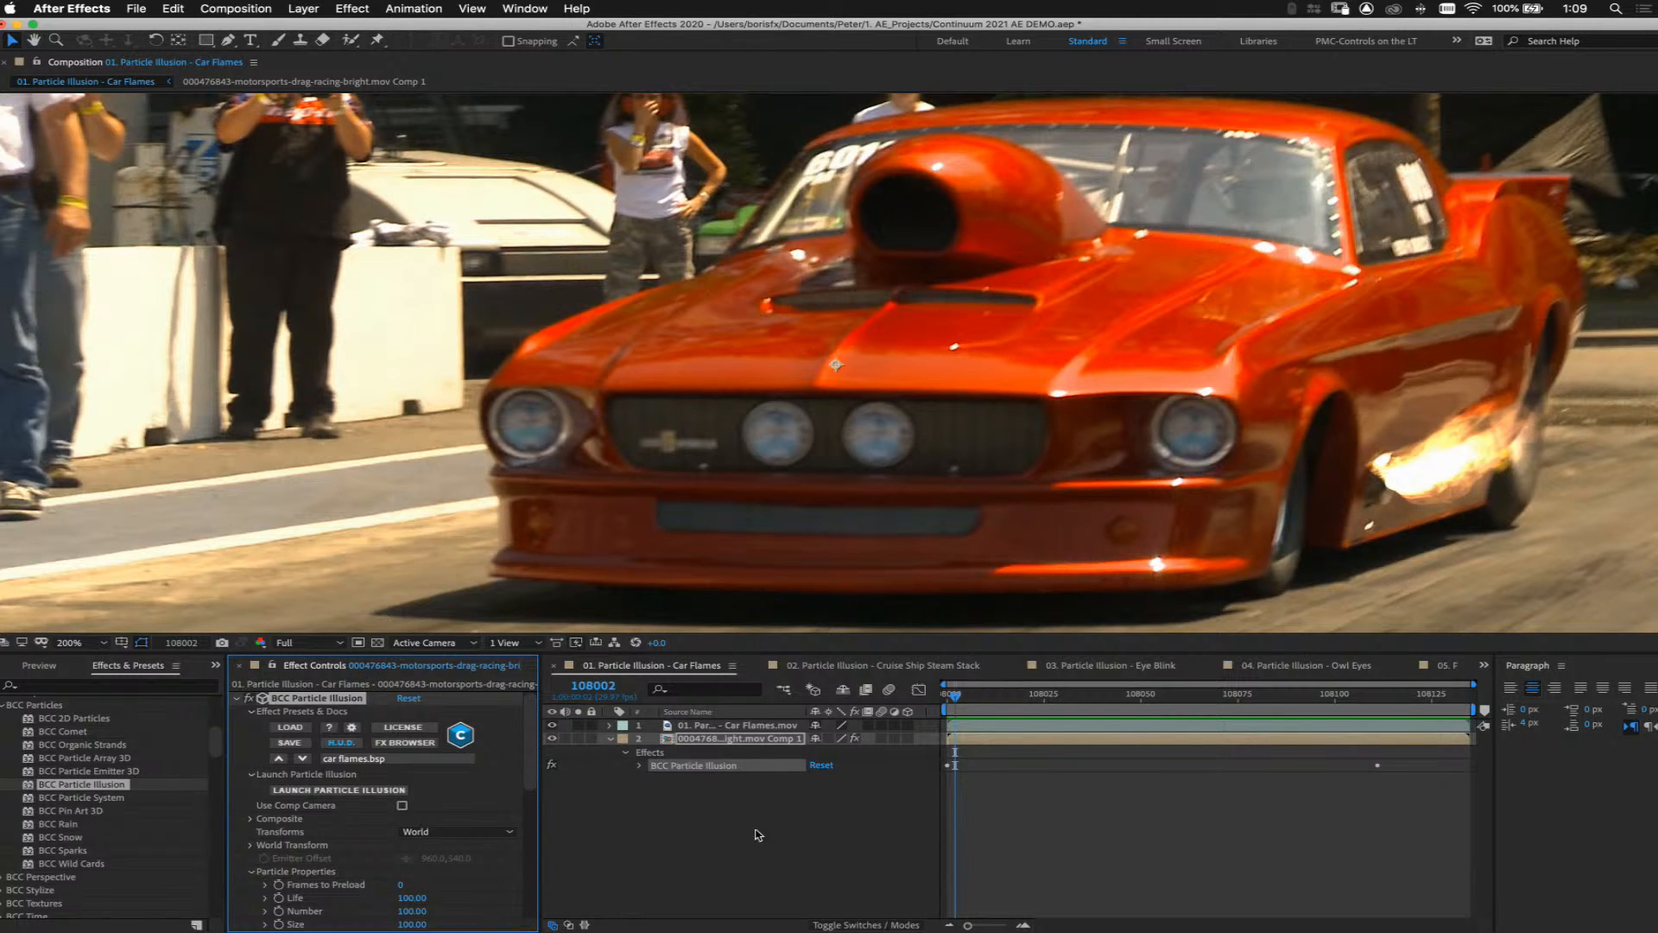
Show the Mocha tracker's motion path with the Car Flames.mov layer hidden, and follow it to frame 108123
left_click_drag(530, 758, 533, 878)
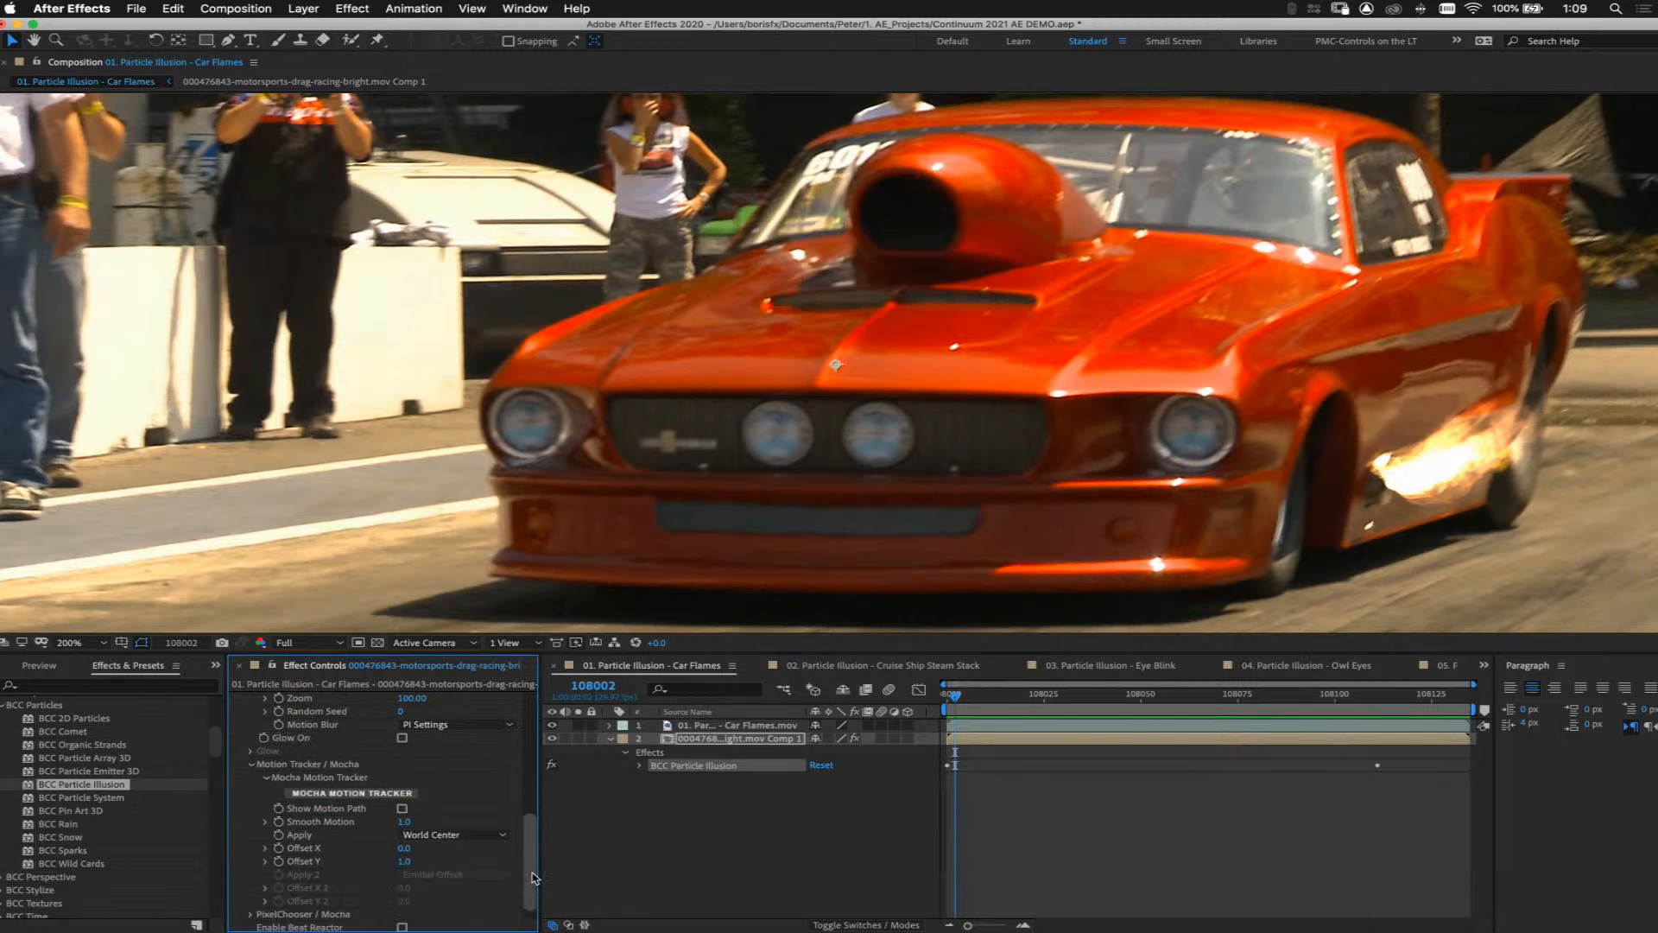
left_click(402, 809)
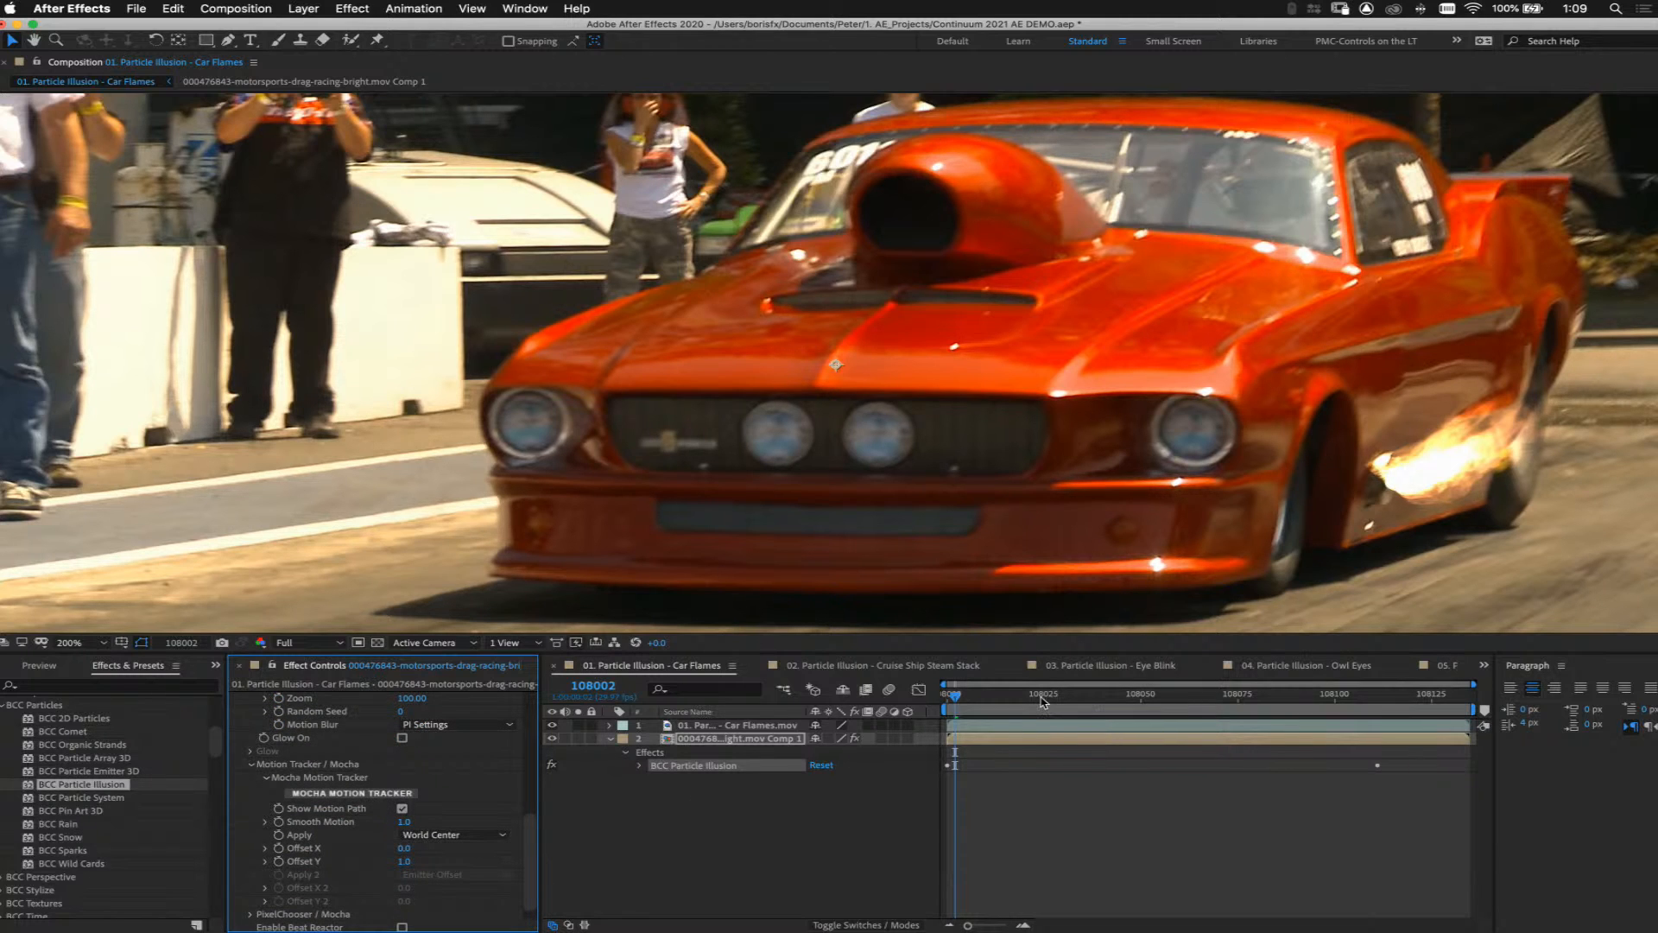
key("space")
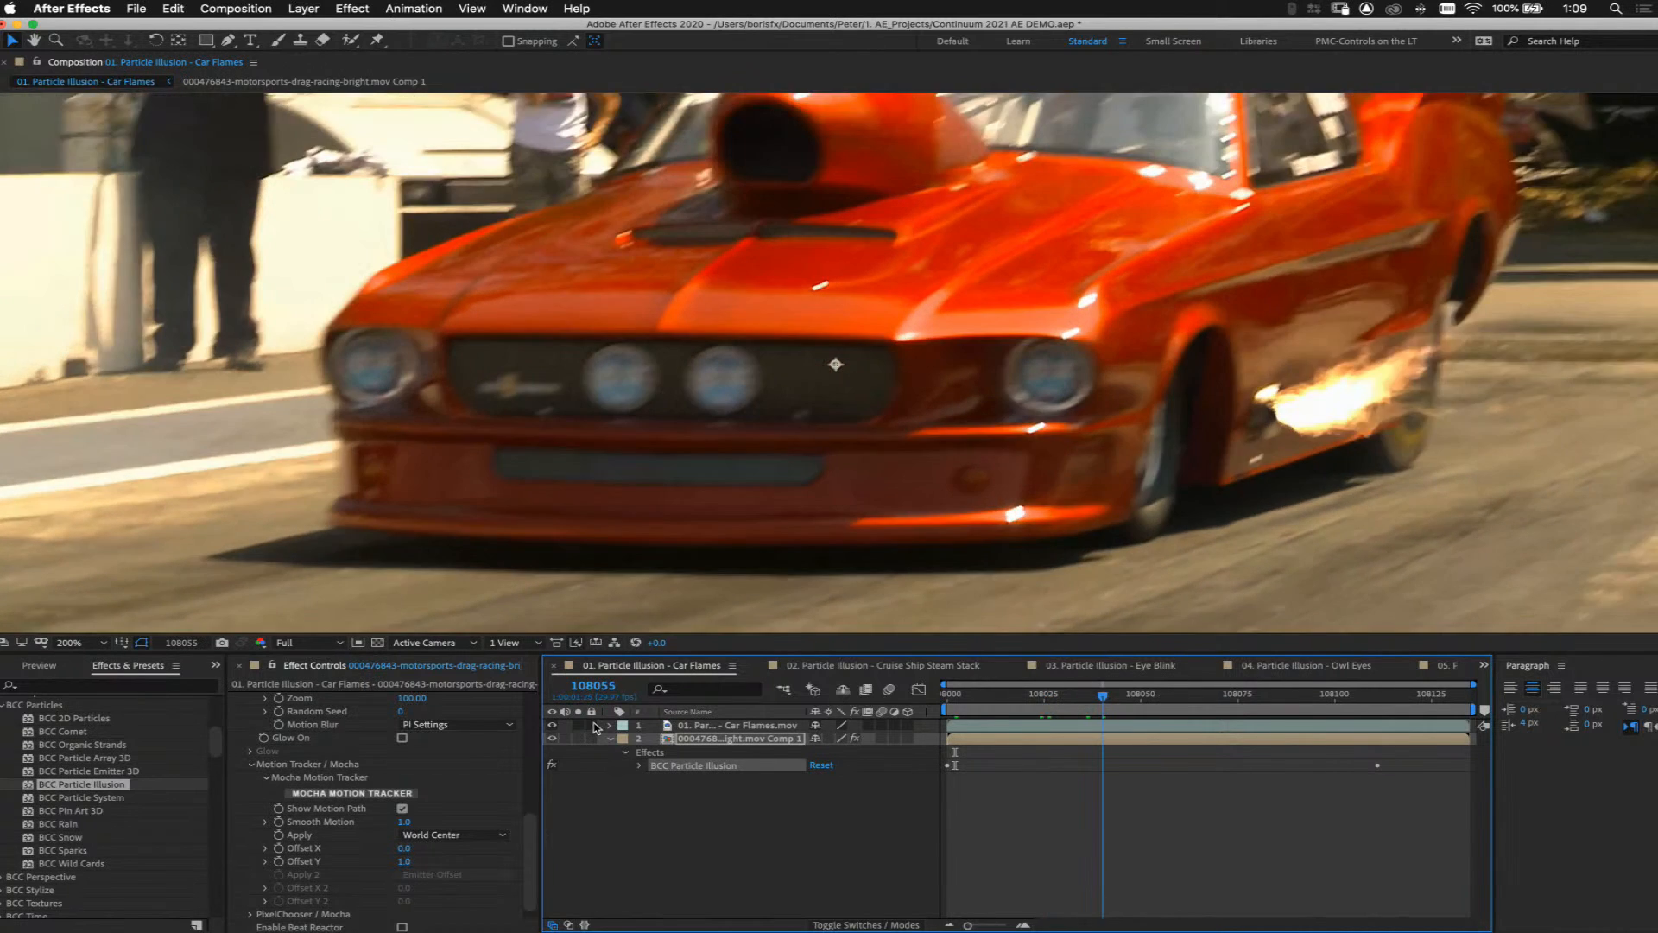
key("space")
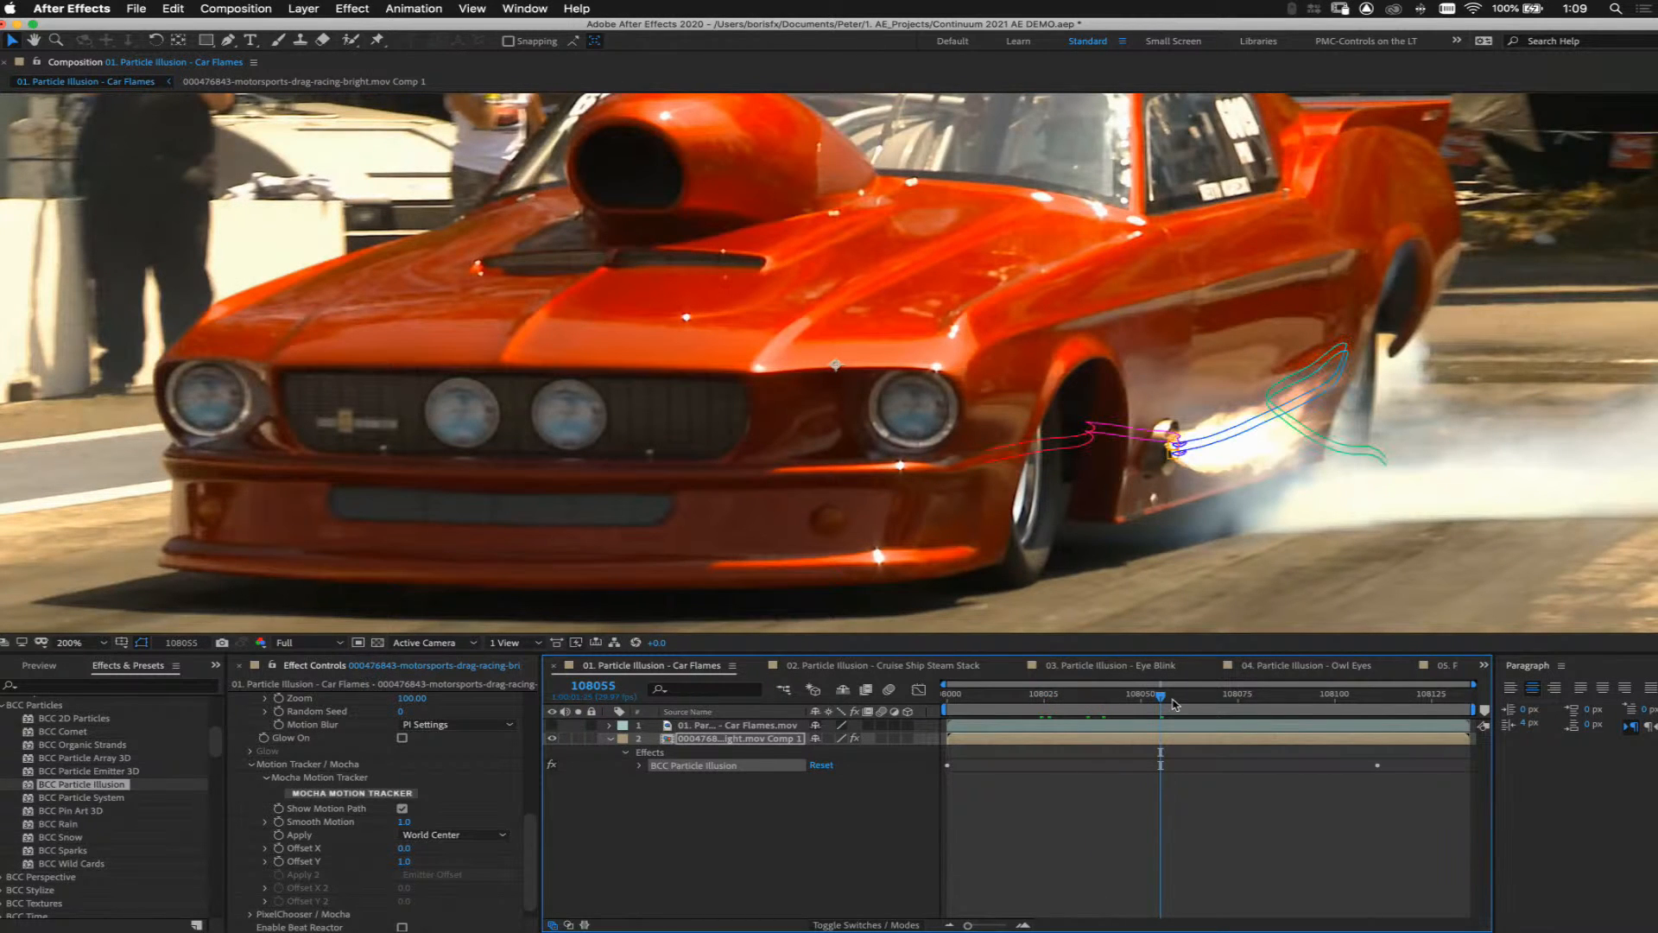
left_click_drag(1173, 703, 1425, 706)
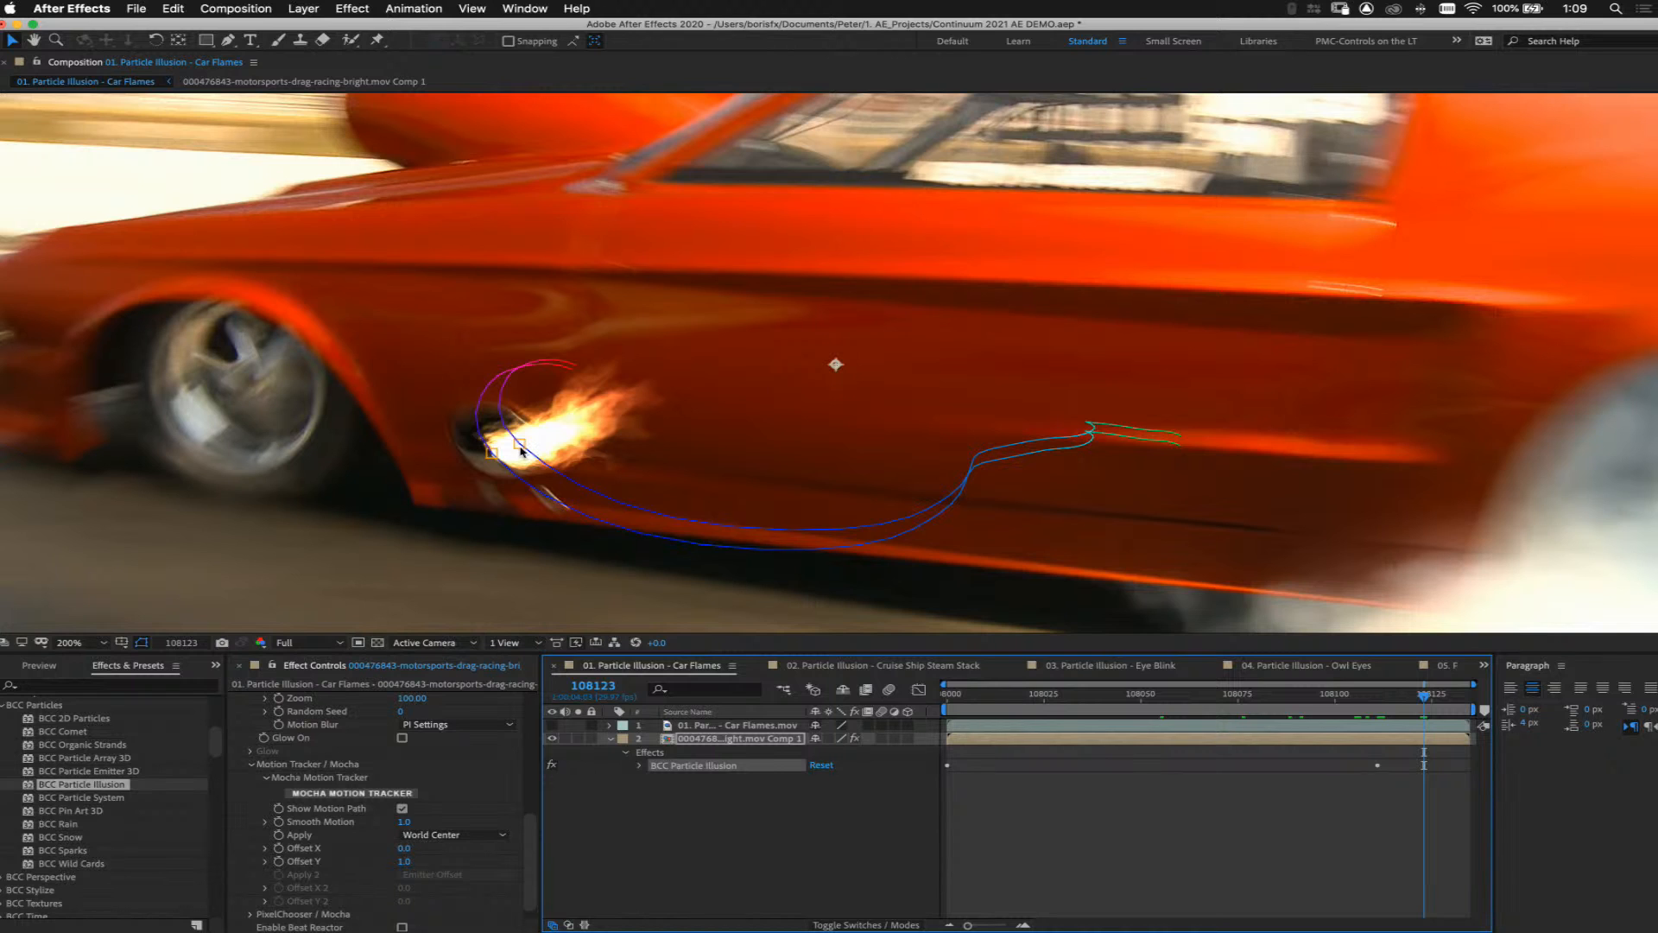
Review the tracker's Apply options, keeping World Center, and set the Particle Illusion Transforms to Emitter
left_click(459, 836)
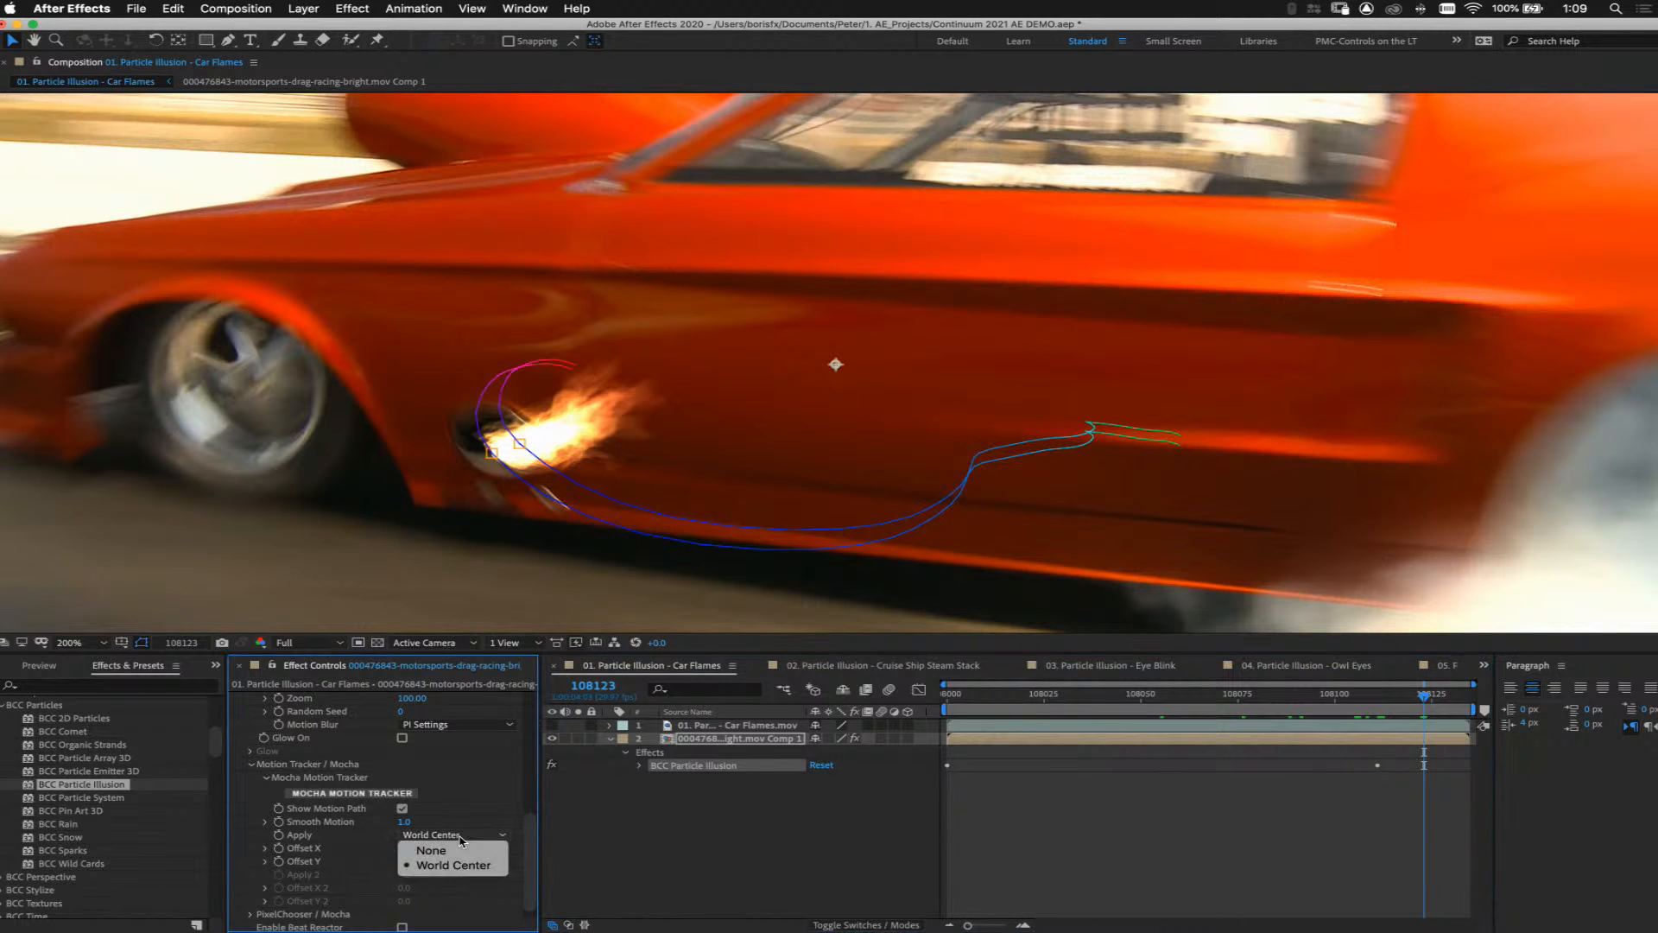
left_click(450, 759)
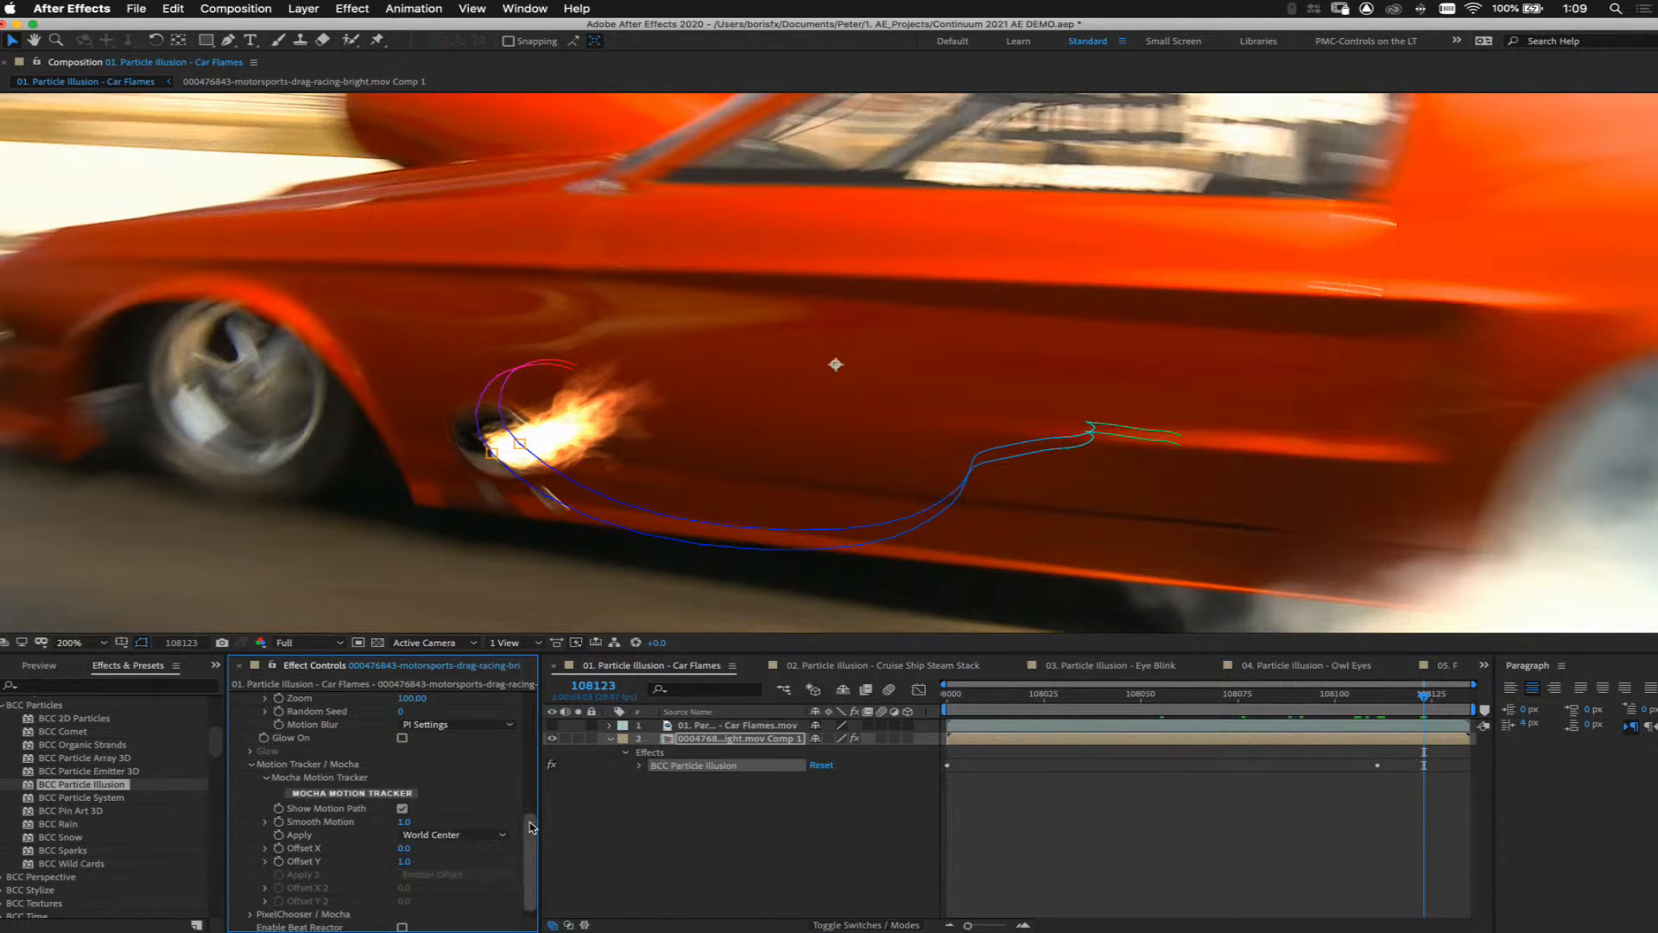
left_click_drag(526, 815, 527, 751)
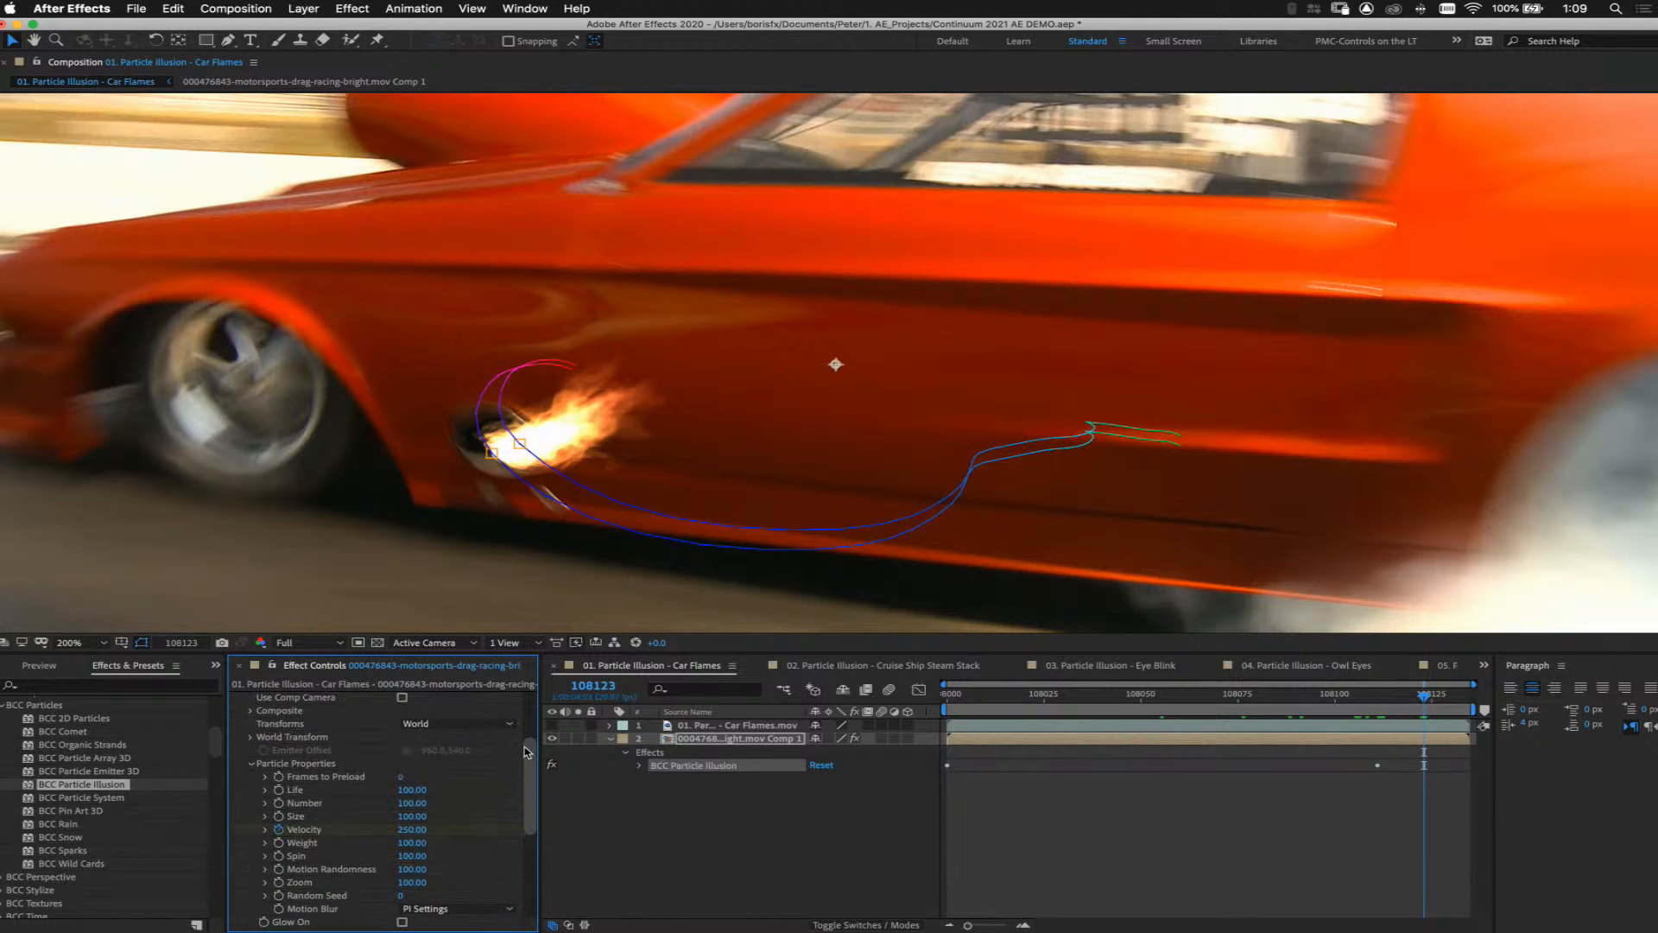
left_click(446, 722)
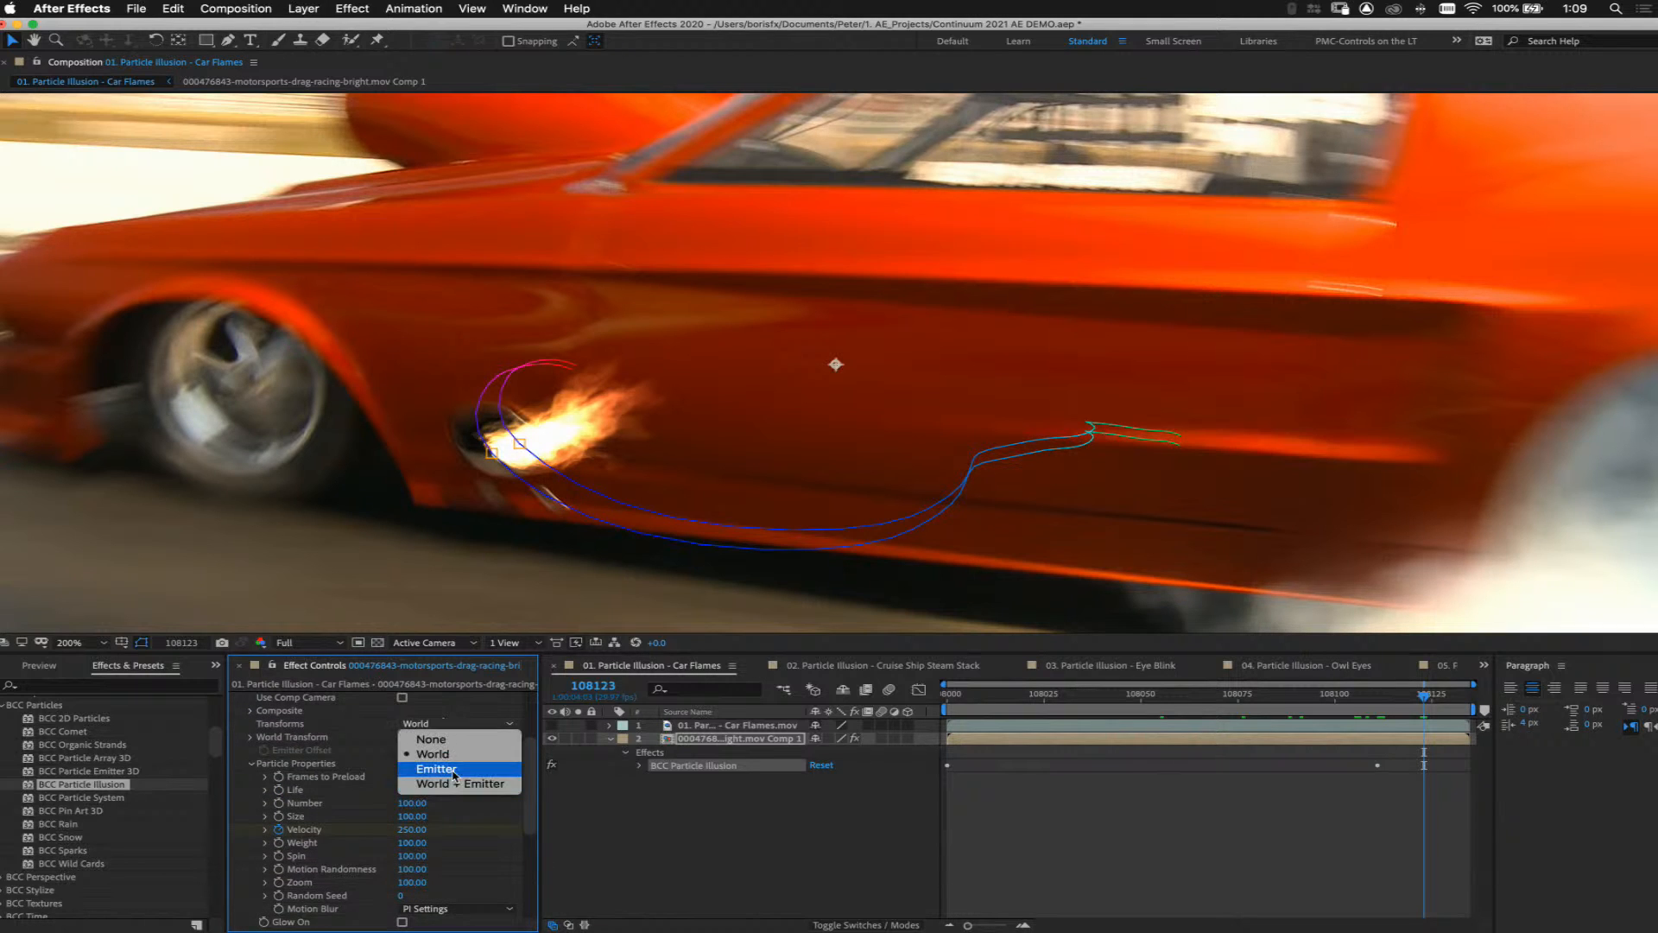
left_click(456, 769)
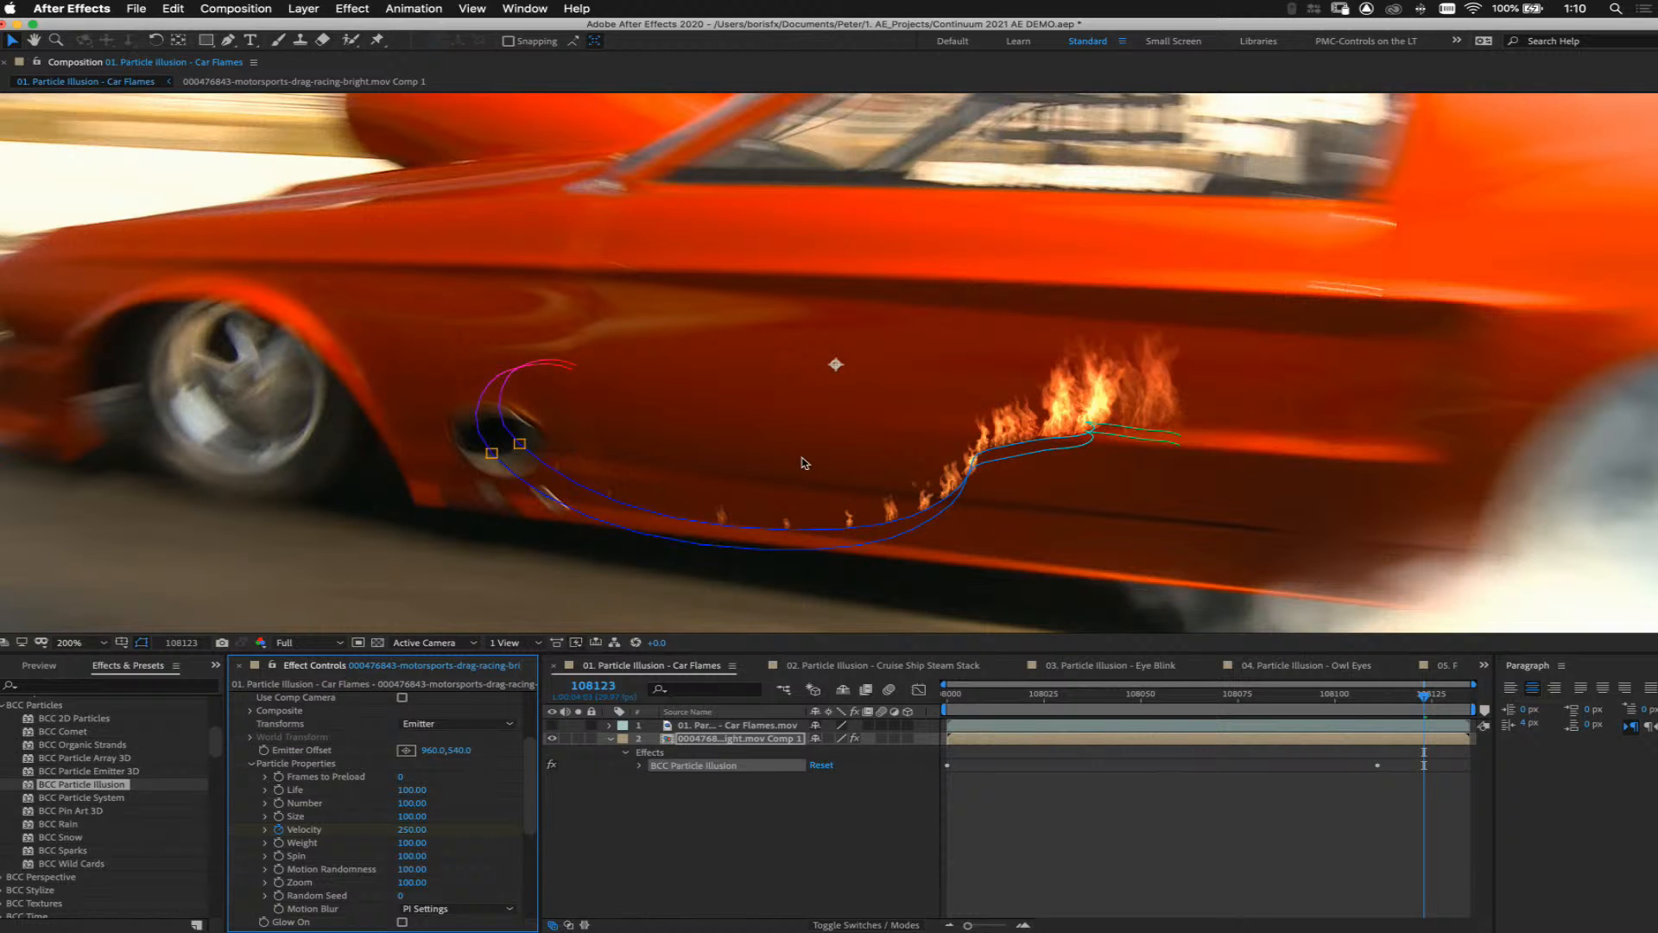
Set the Particle Illusion Transforms on the drag car layer to World
left_click(418, 737)
left_click(423, 753)
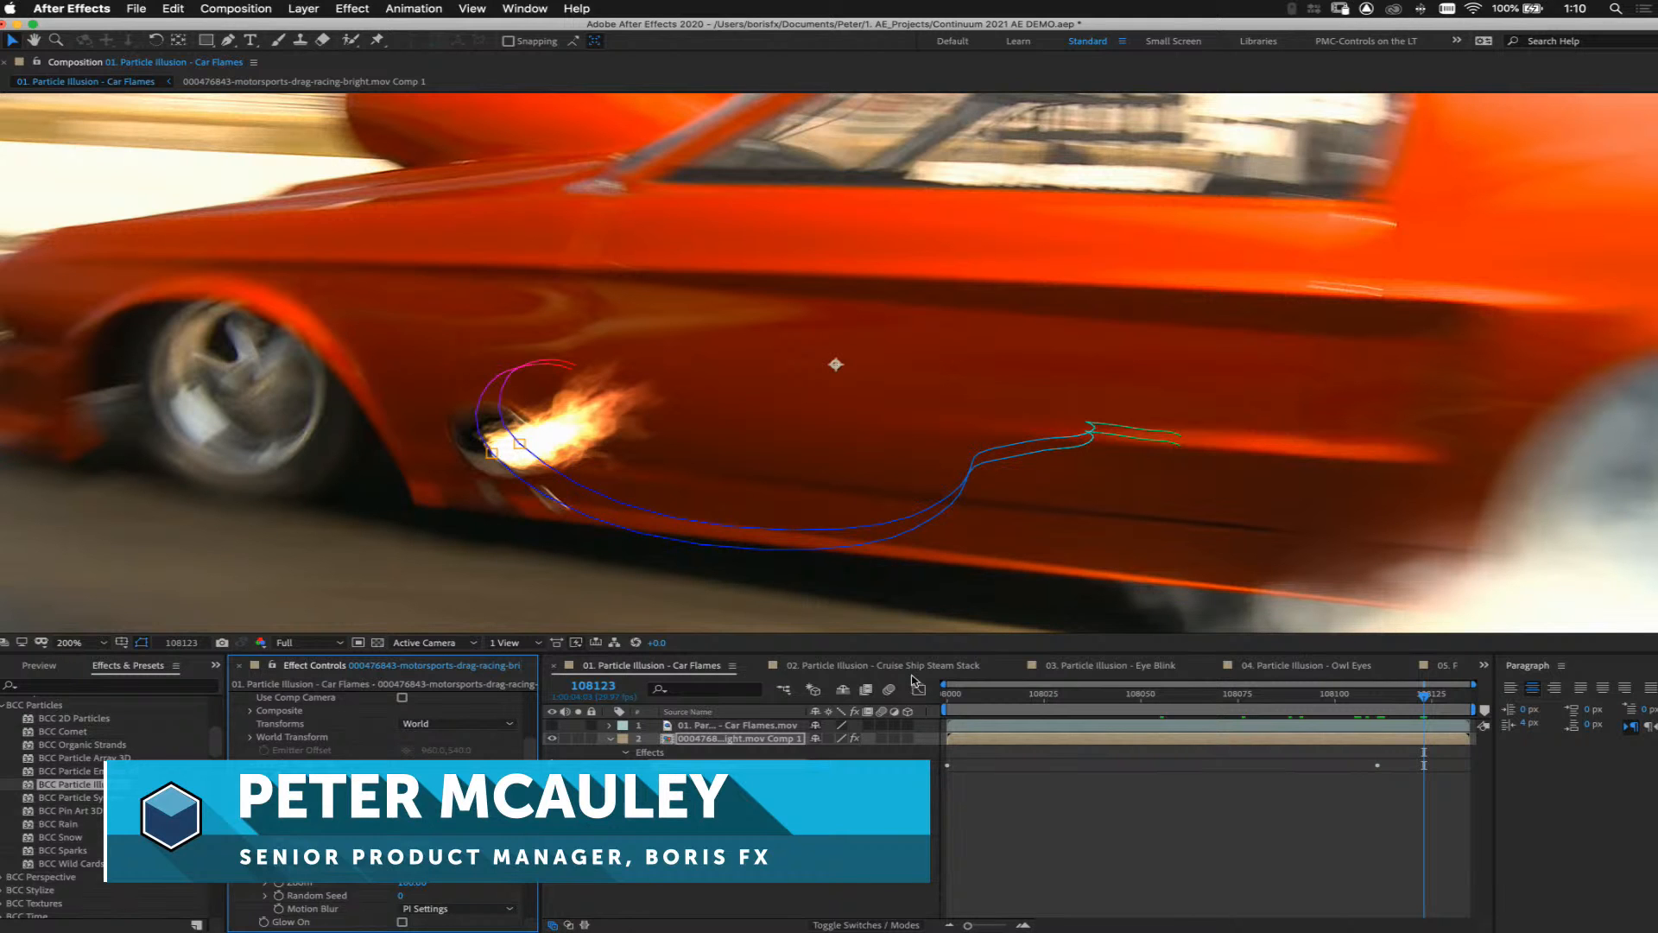
Open the Cruise Ship Steam Stack composition and preview the smoke shot through to frame 93
left_click(861, 666)
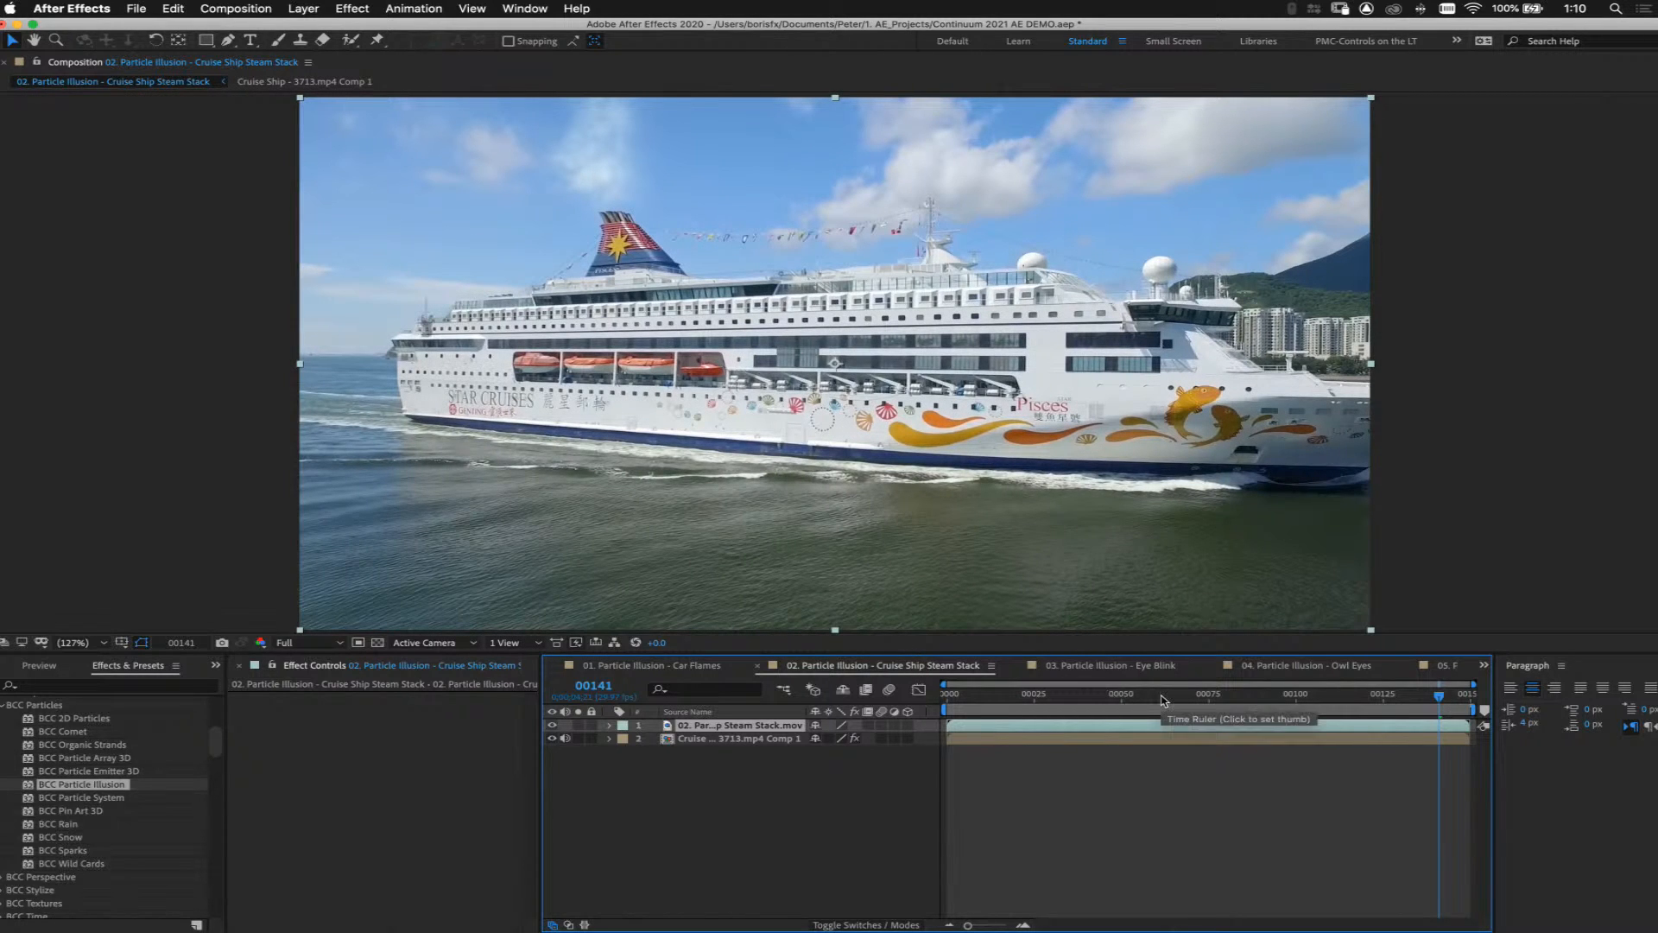
left_click(1112, 695)
left_click_drag(1074, 707, 945, 704)
key("space")
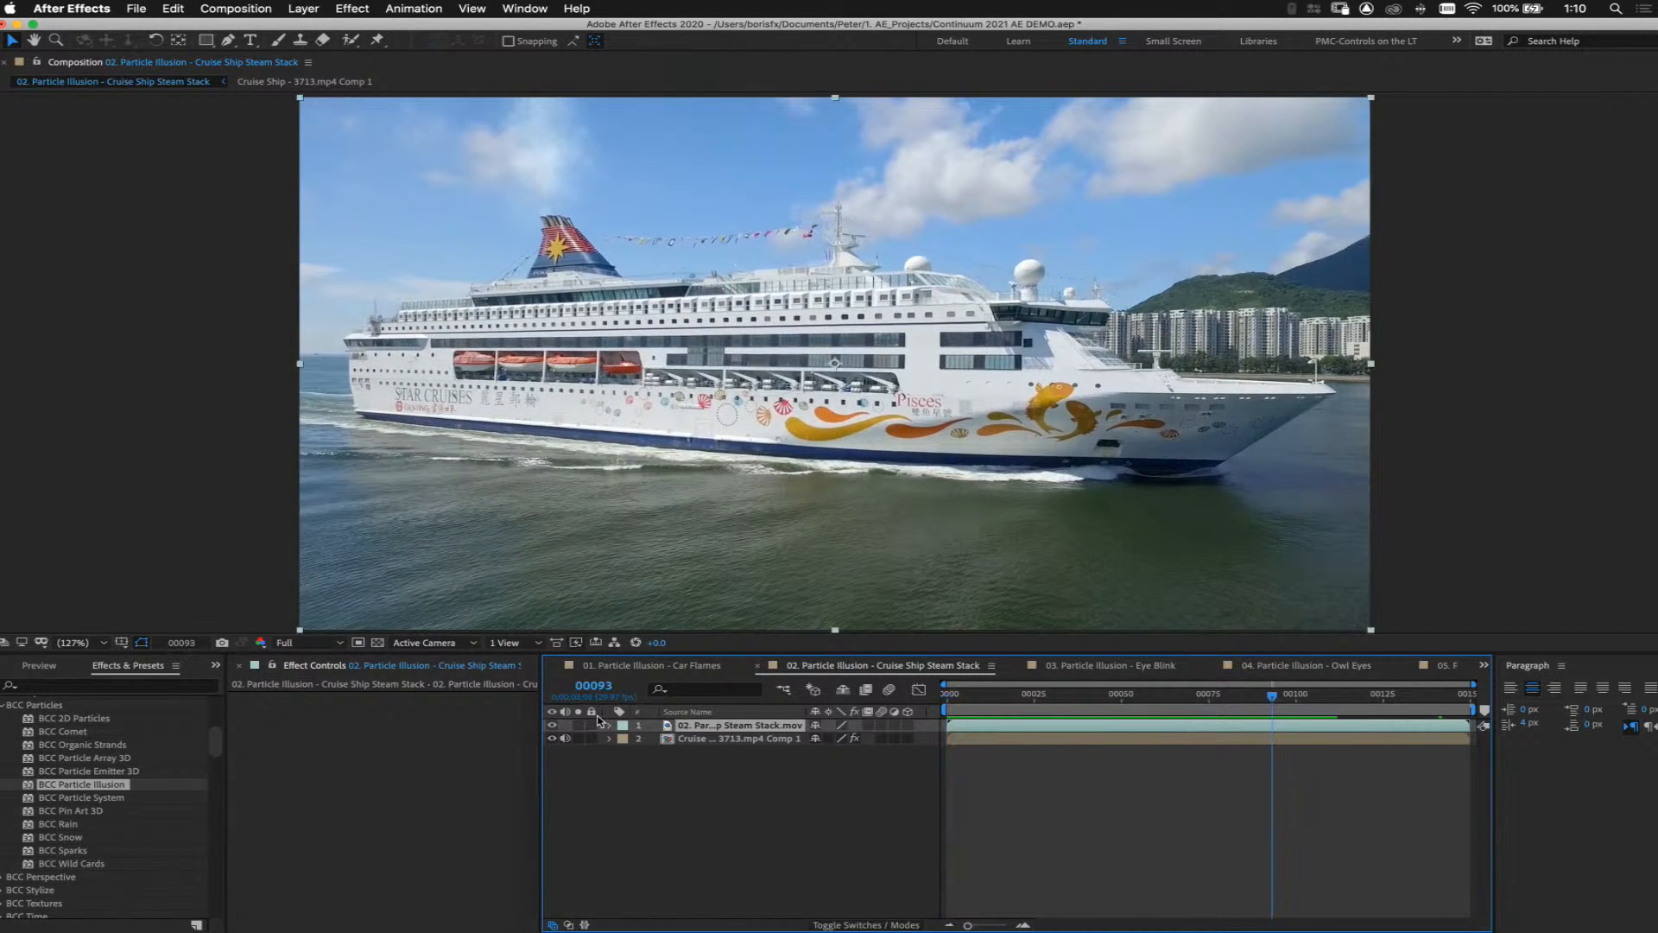
Hide the Steam Stack.mov layer and compare the ship footage with its effects off and on
left_click(553, 726)
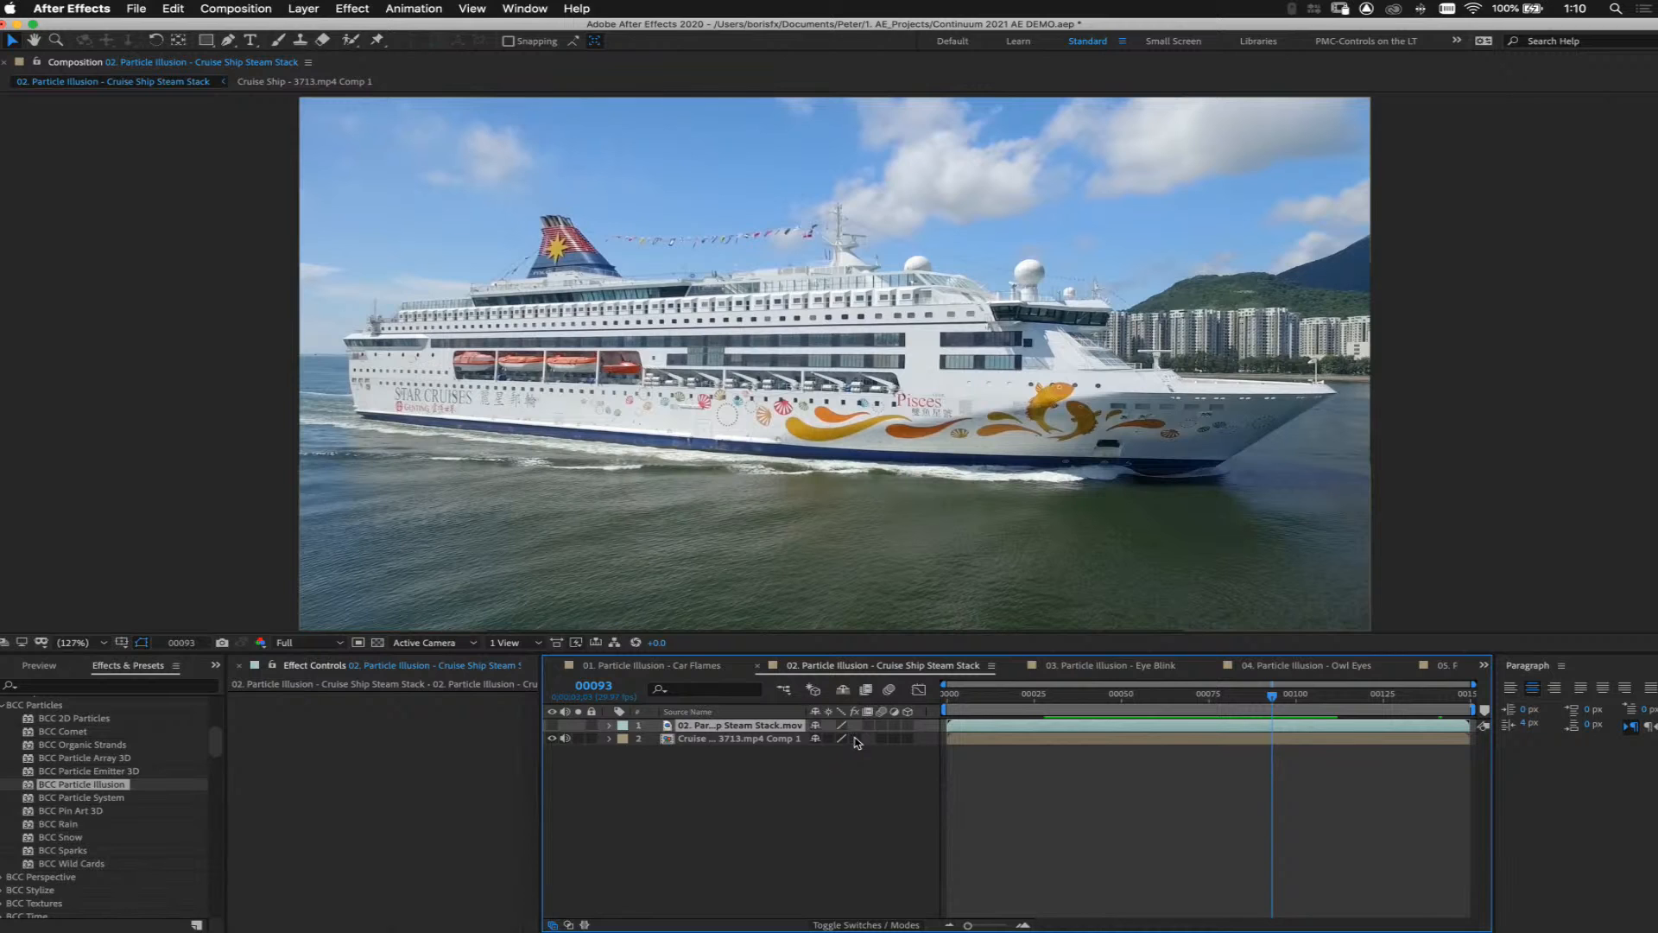
left_click(856, 740)
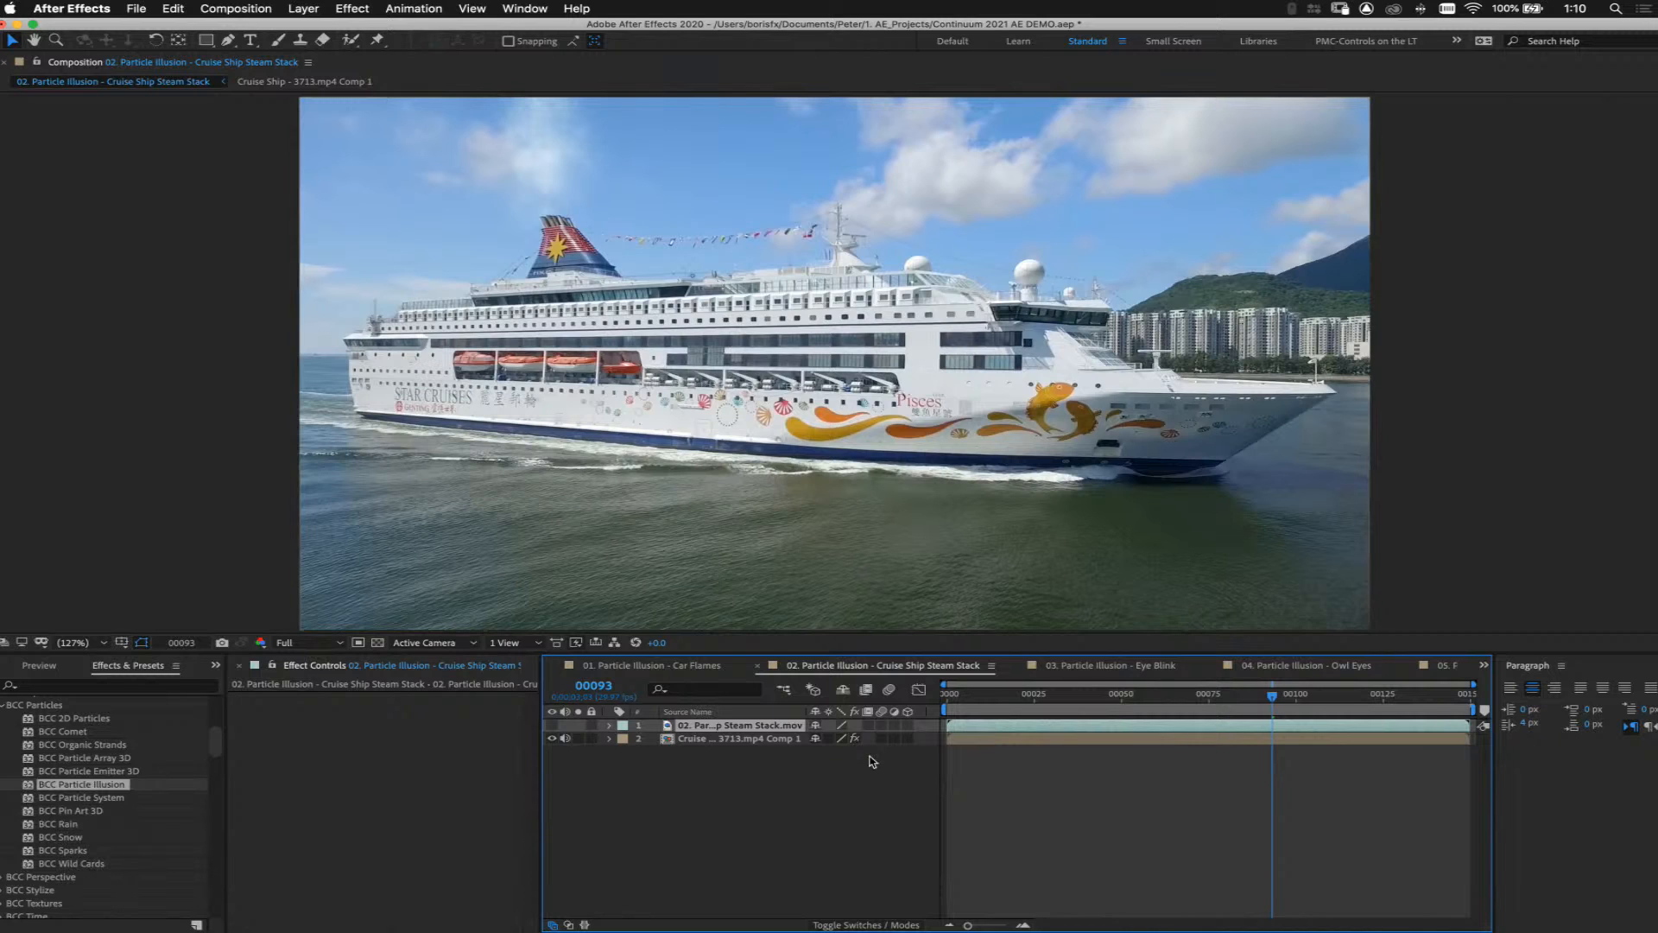
Open the Eye Blink composition and play the shot from frame 6 to frame 37
left_click(1090, 666)
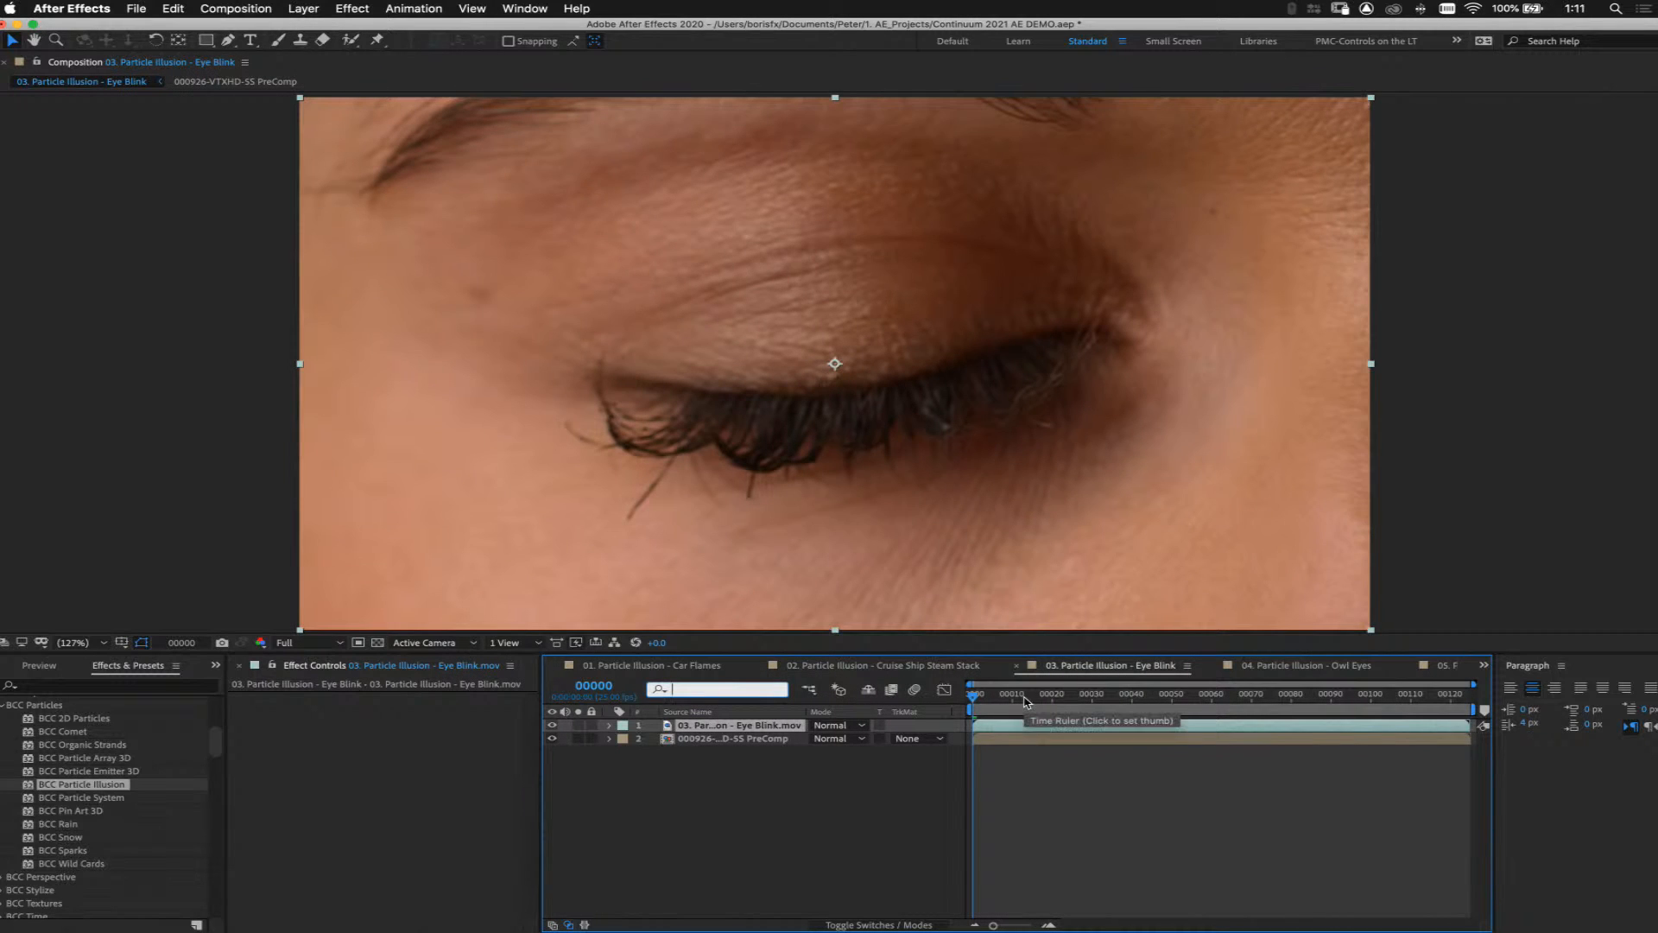
key("Delete")
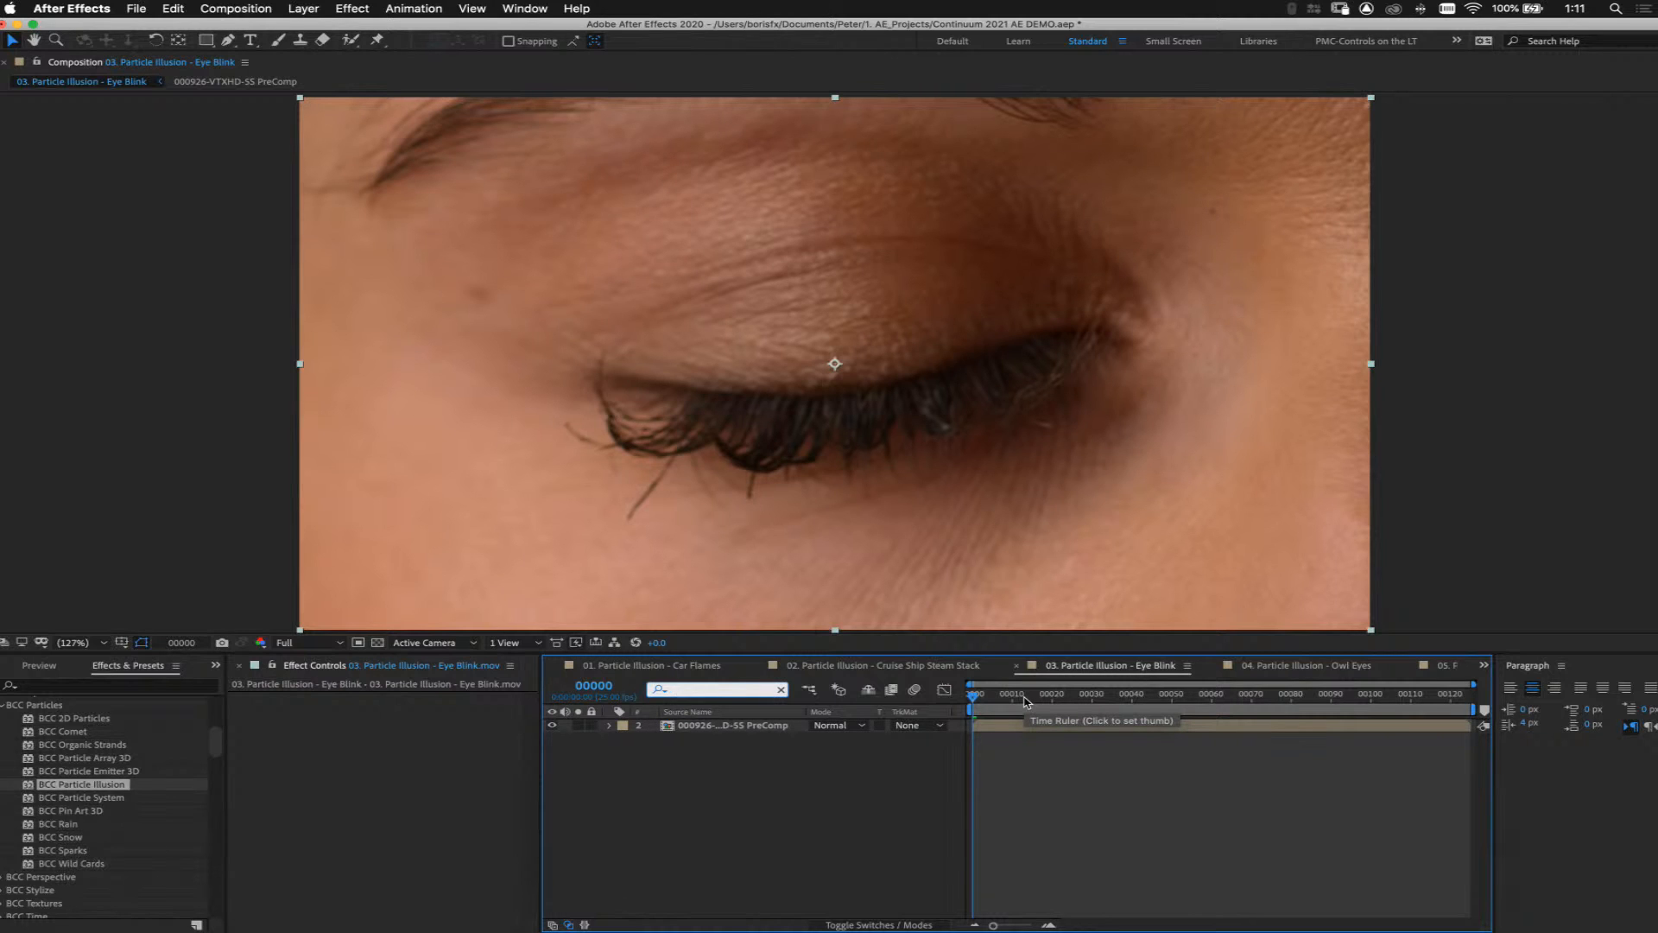
left_click(997, 696)
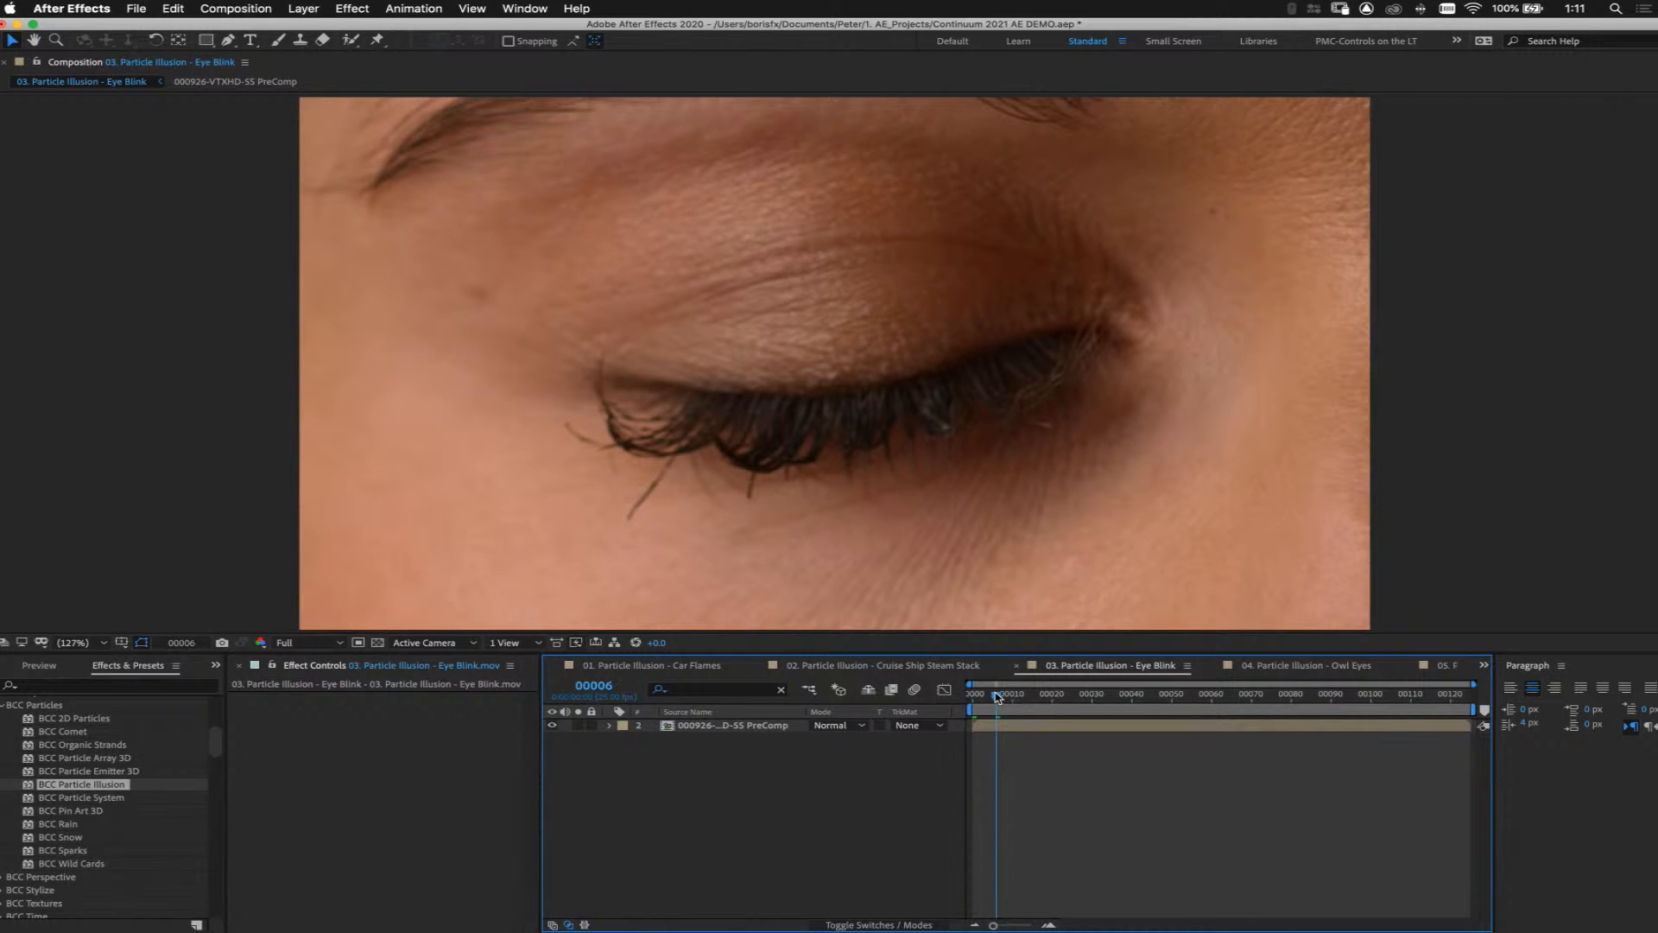
key("space")
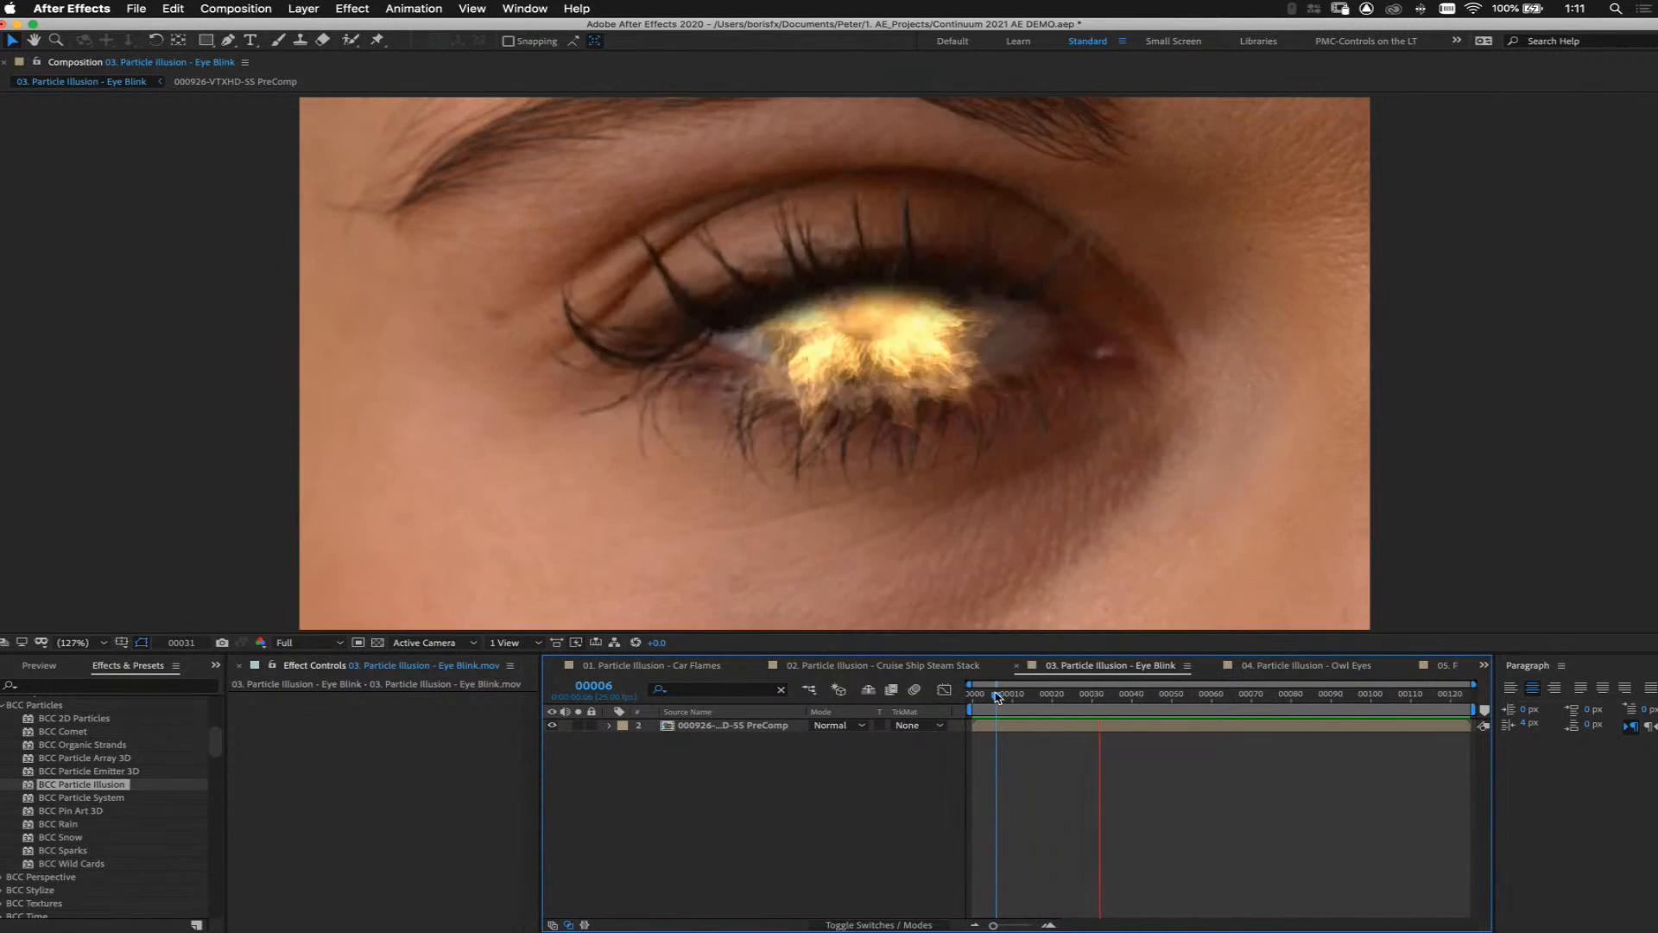
key("space")
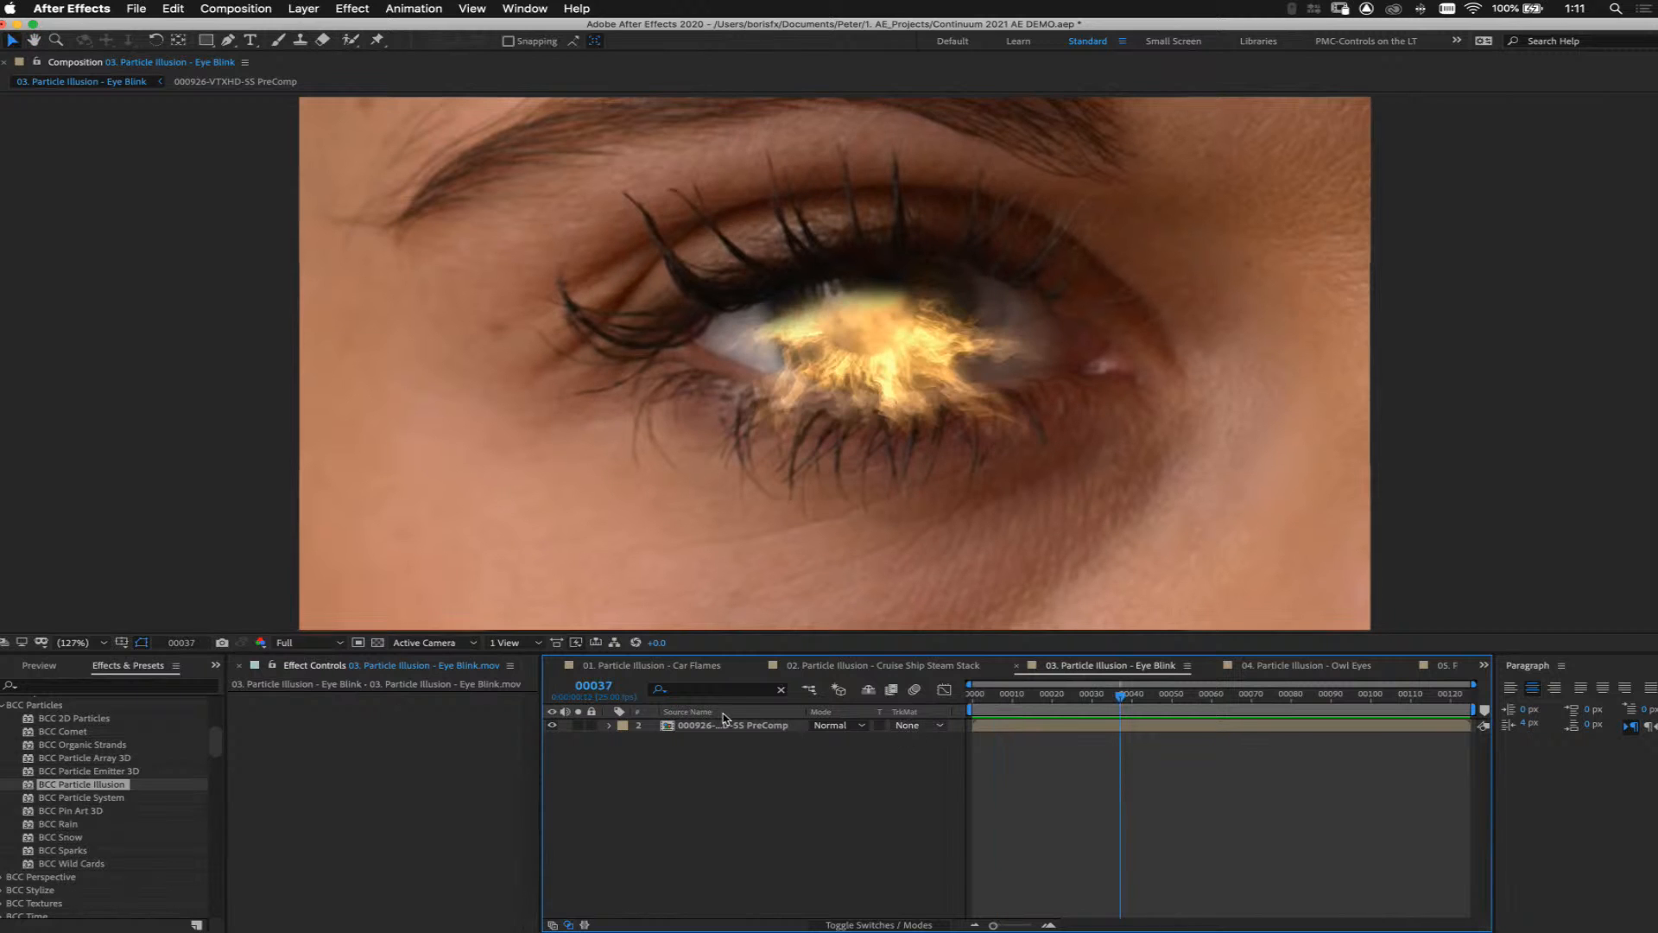
Inspect the PreComp layer's PixelChooser mask settings, switching View Mask / Matte on while checking other frames and off again at frame 37
left_click(725, 725)
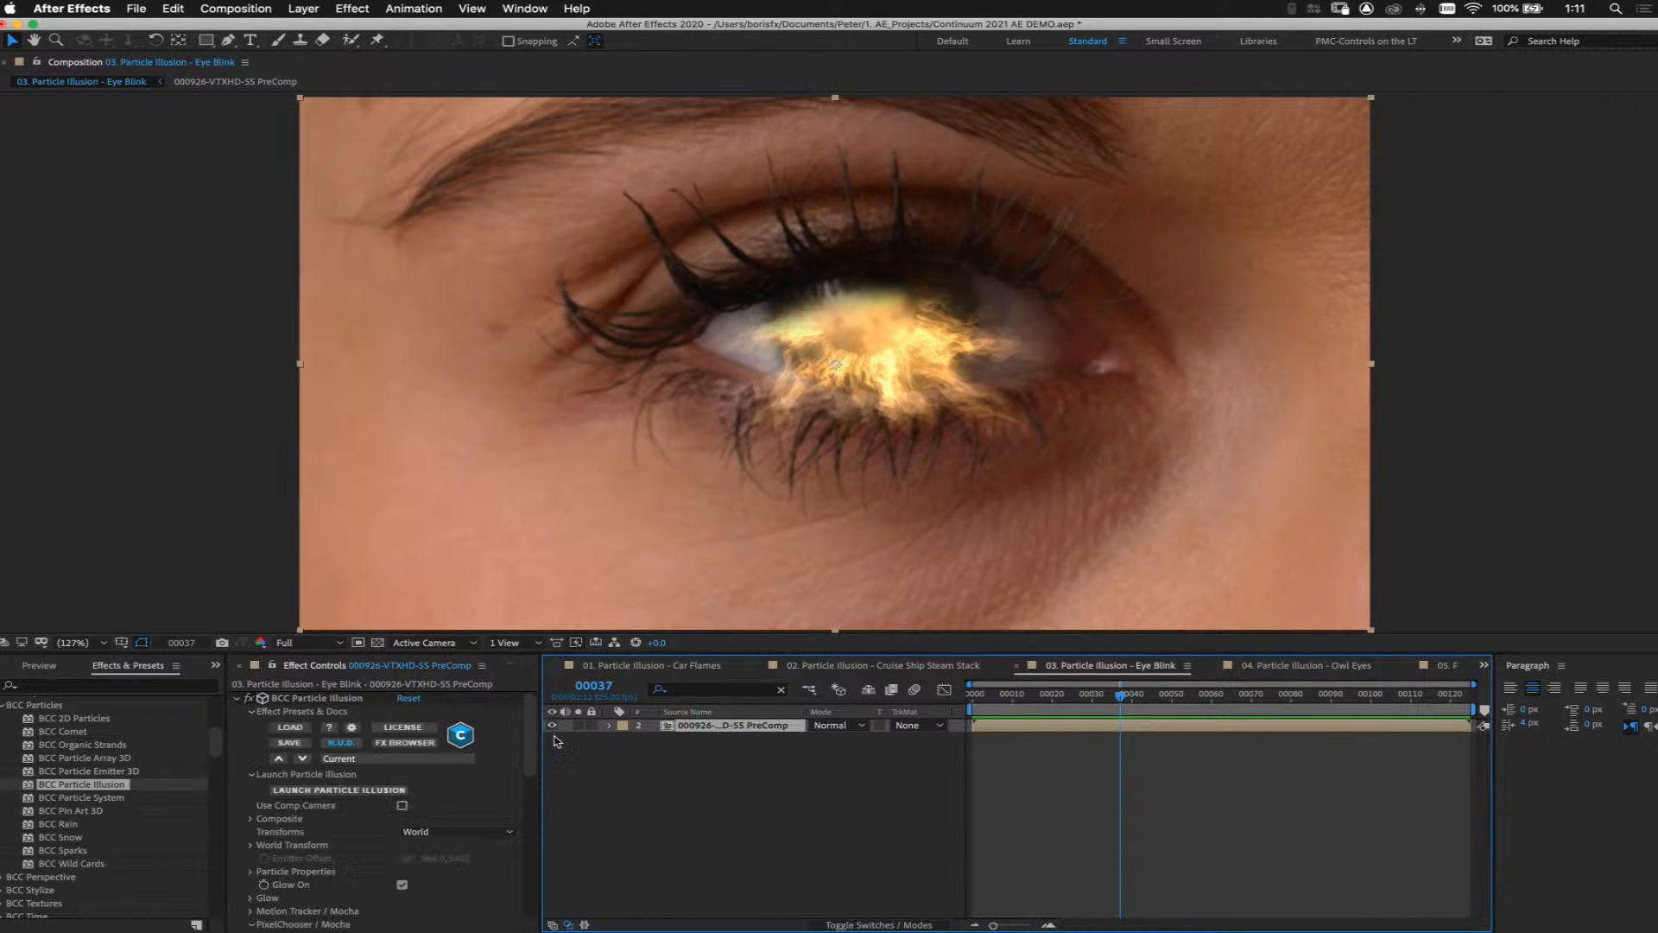
scroll(537, 801, "down", 10)
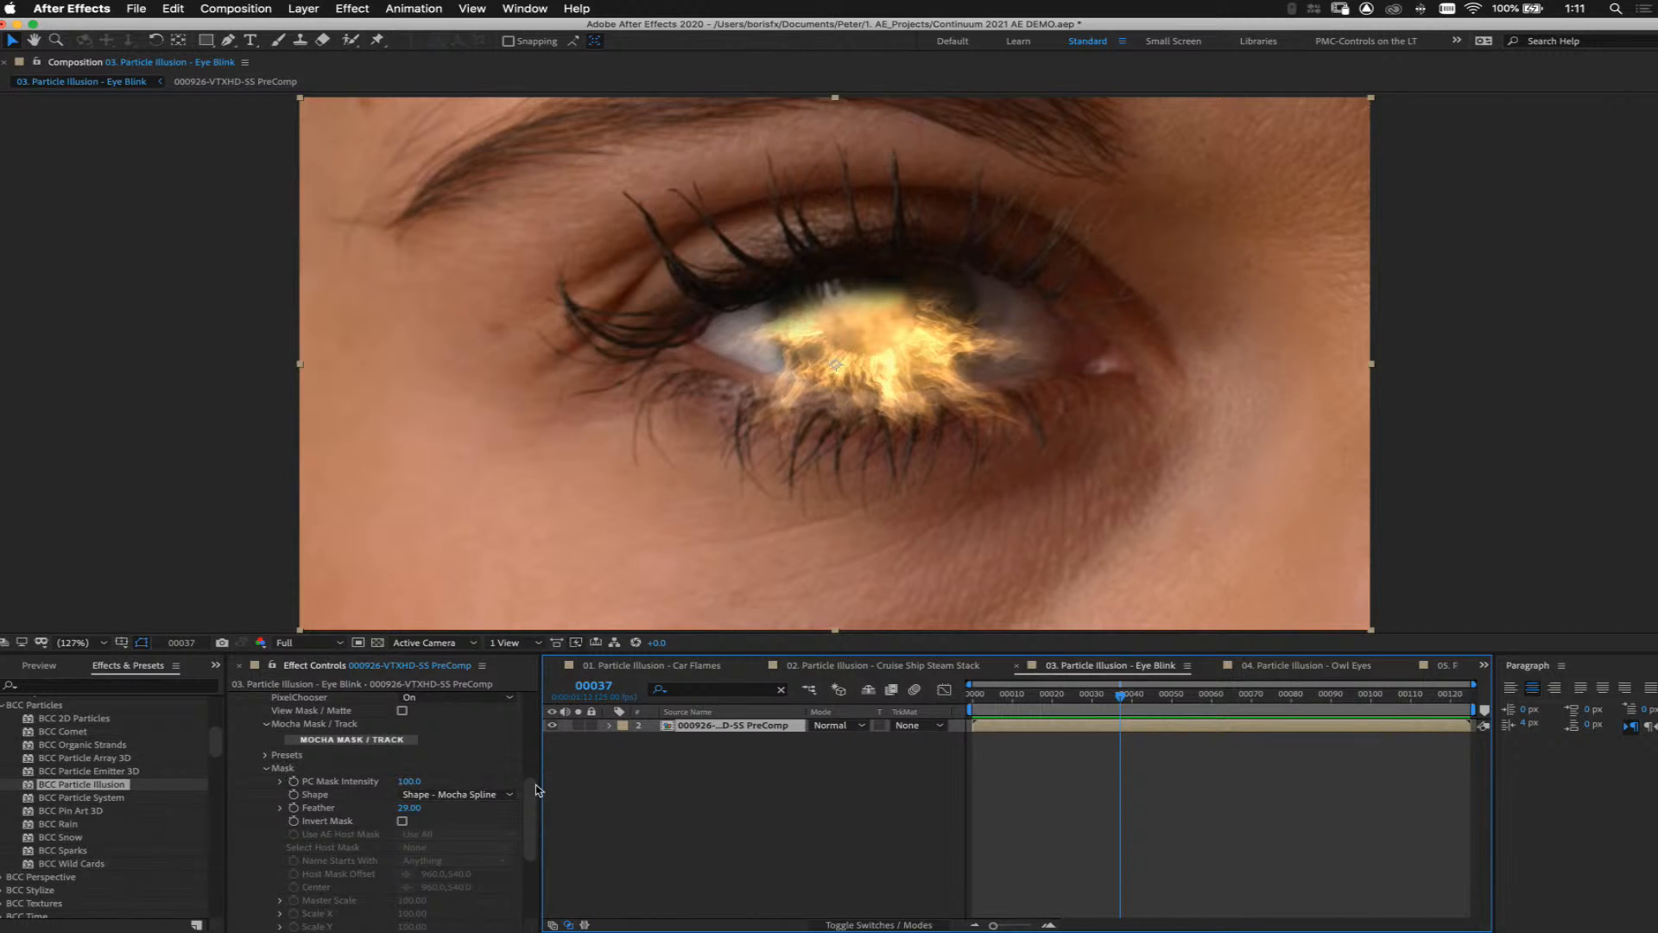
scroll(313, 760, "up", 3)
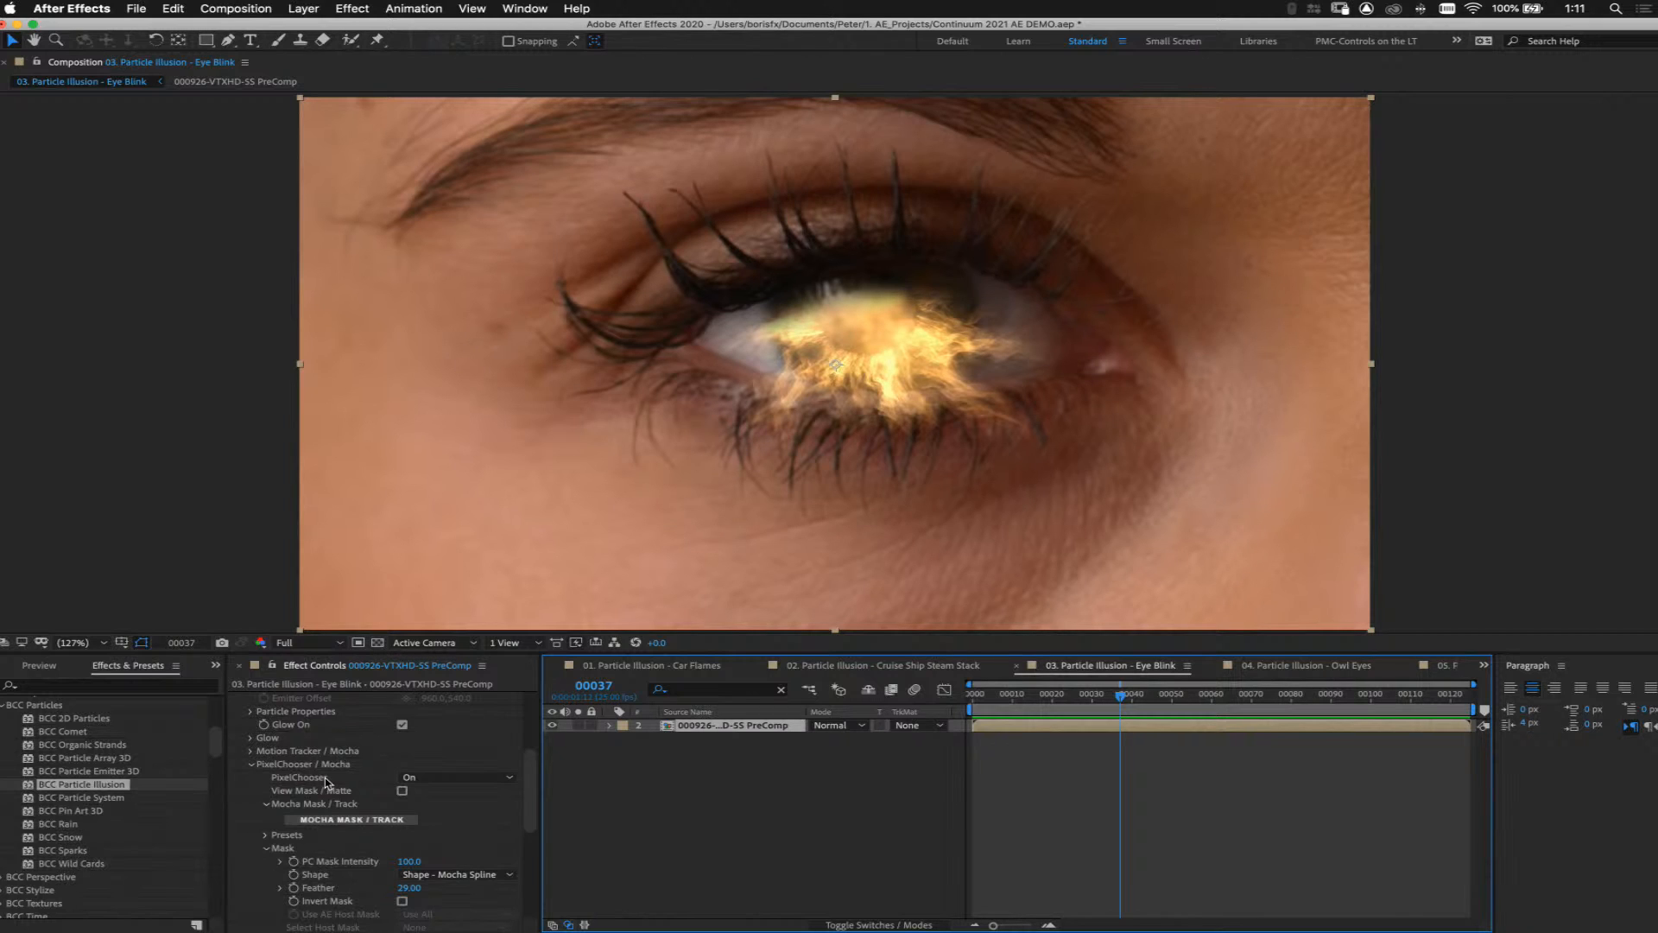
left_click(402, 791)
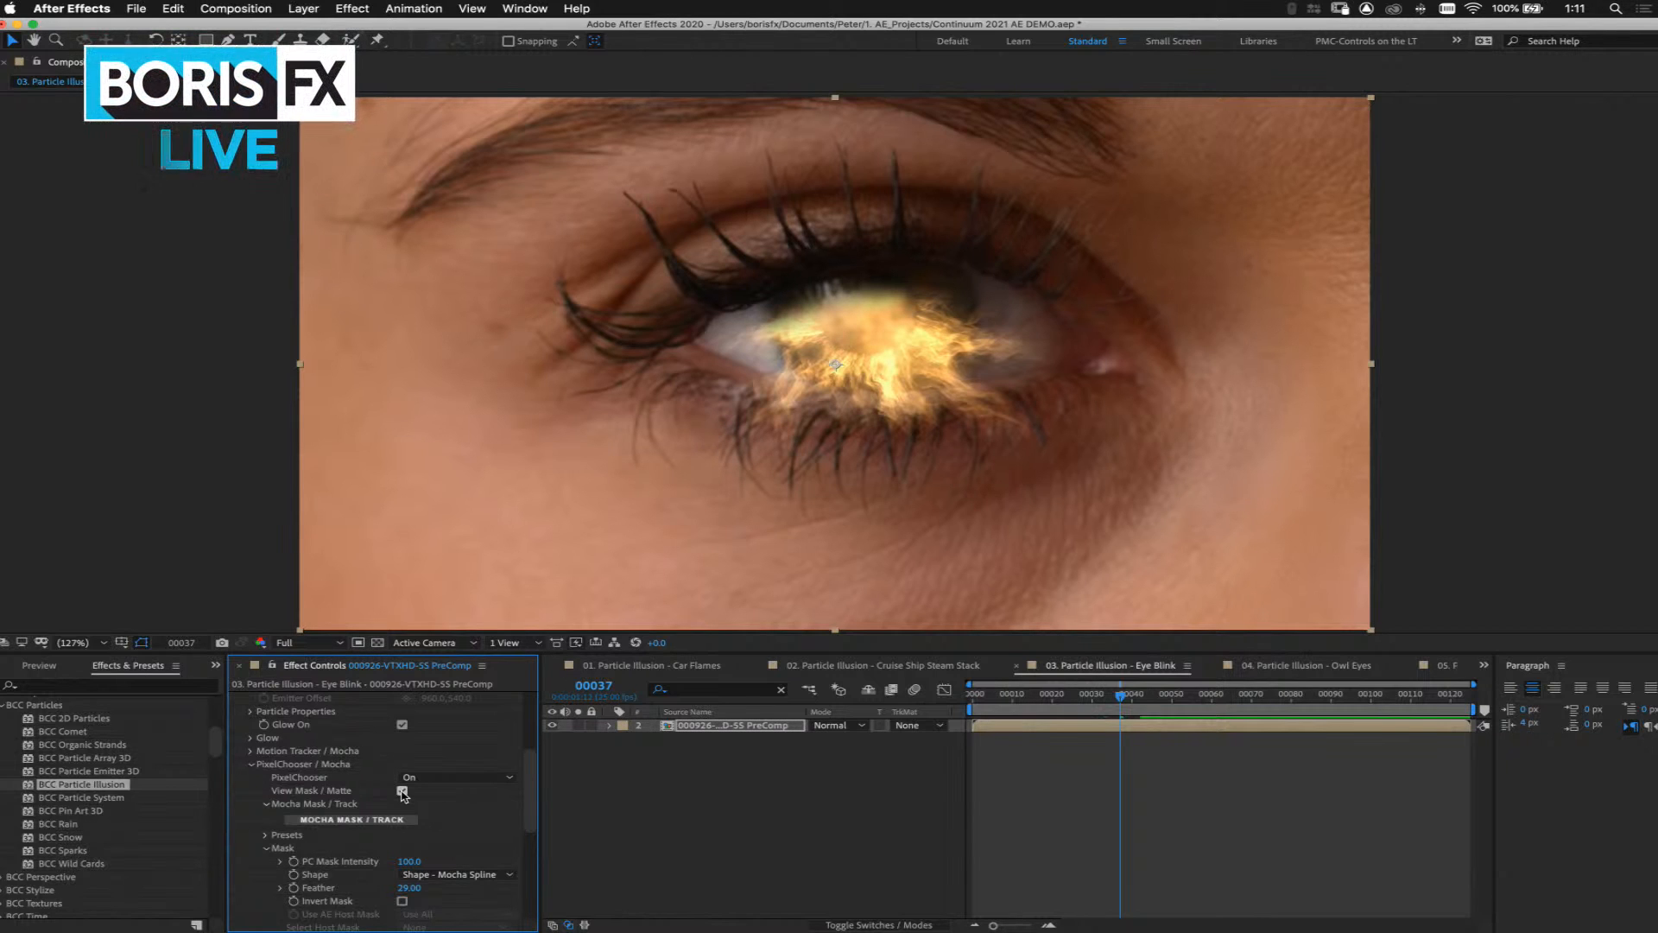
left_click(1071, 697)
left_click(1121, 697)
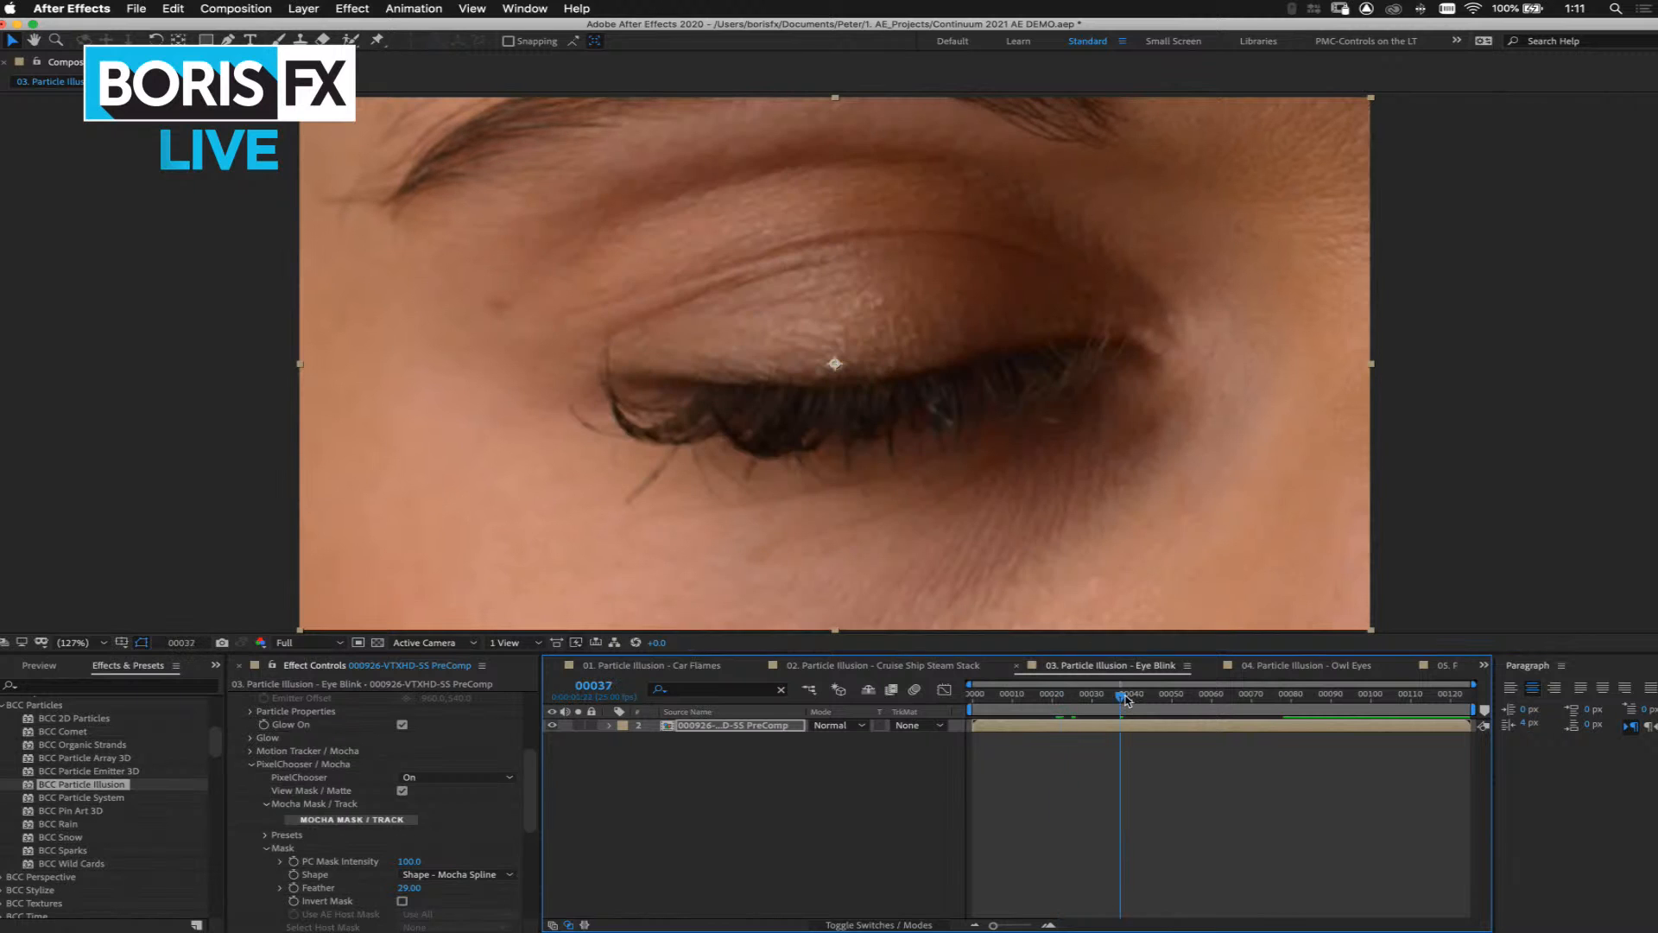
left_click(403, 791)
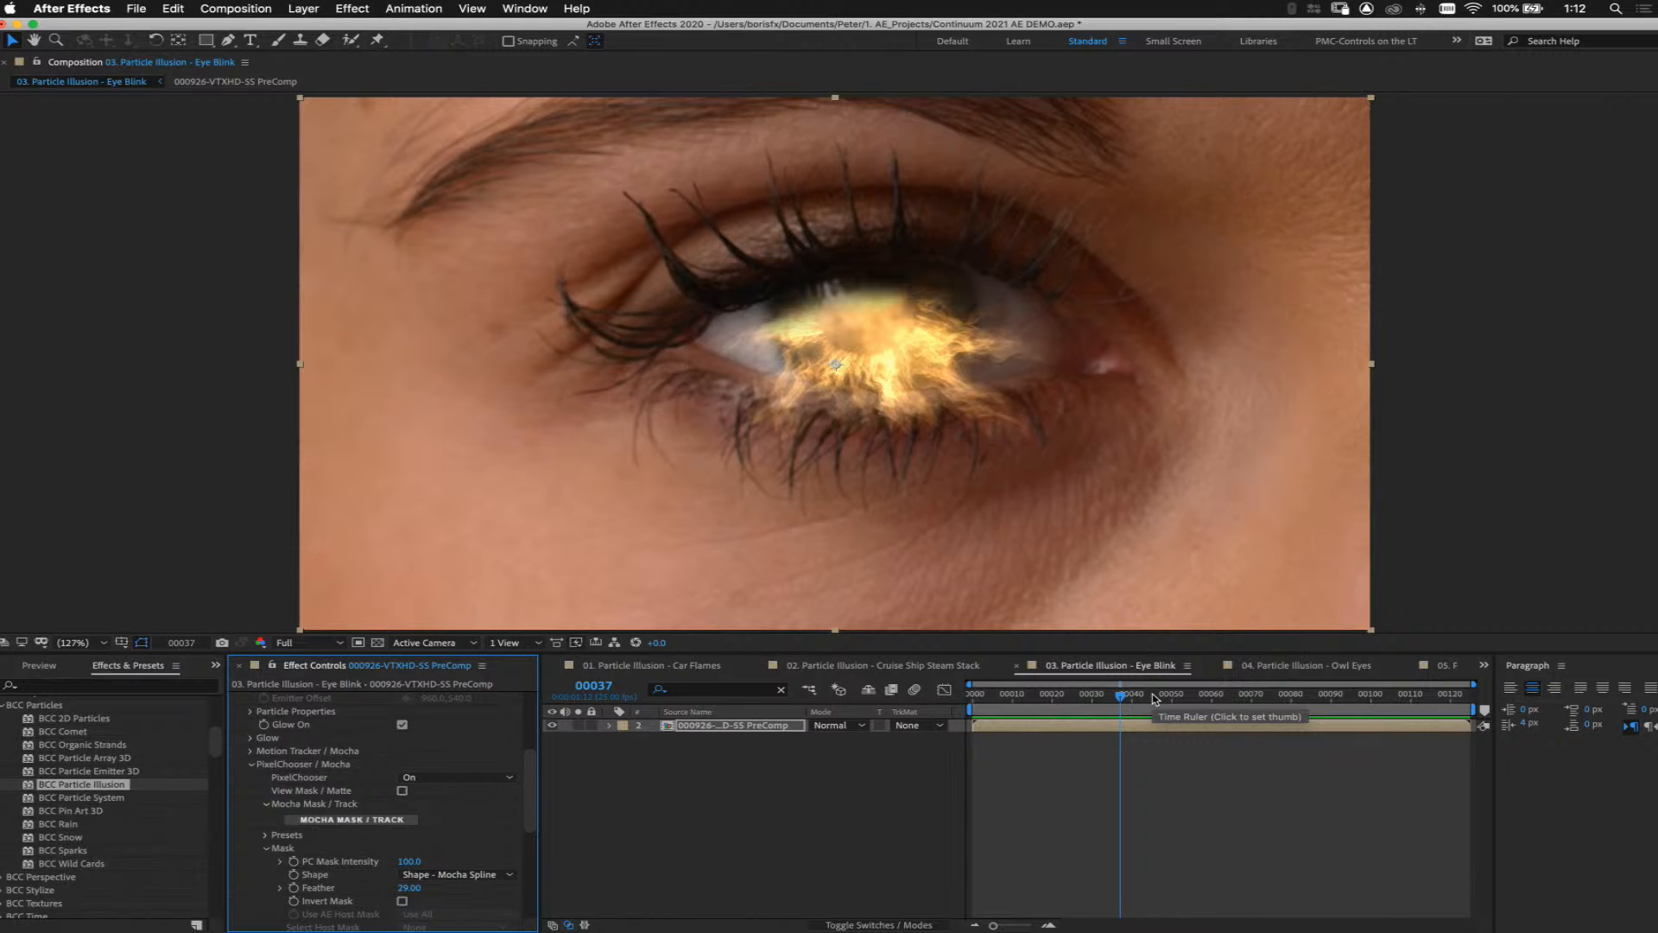
Open the Owl Eyes composition and scrub the shot to frame 198
left_click(1296, 666)
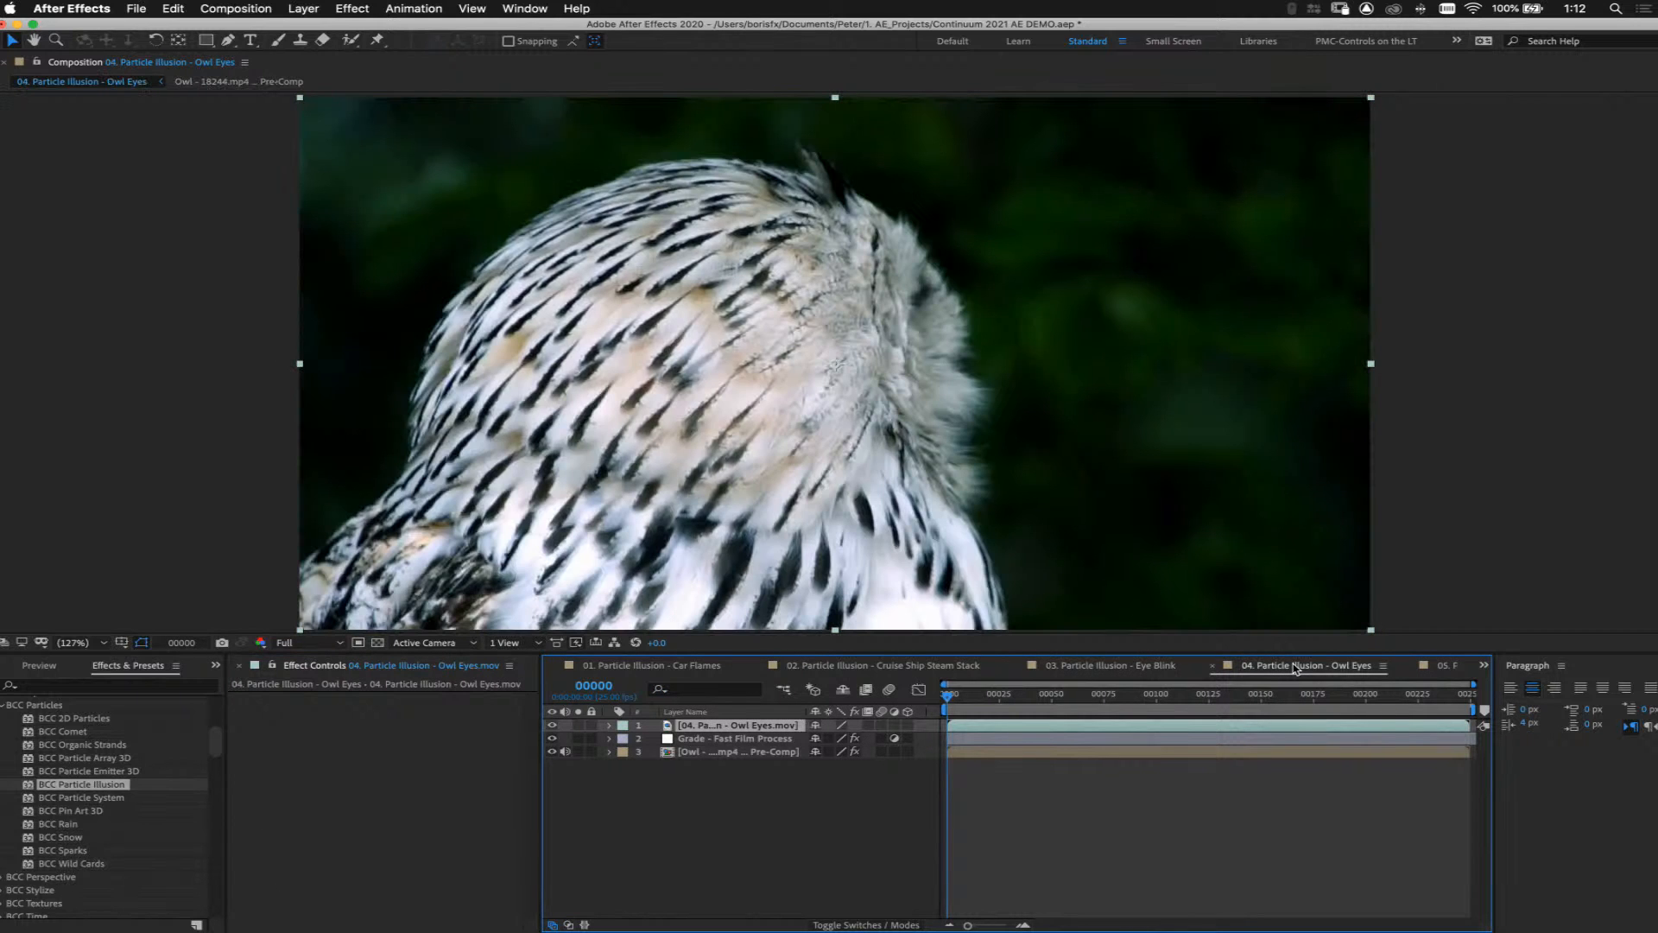
left_click_drag(990, 700, 1363, 704)
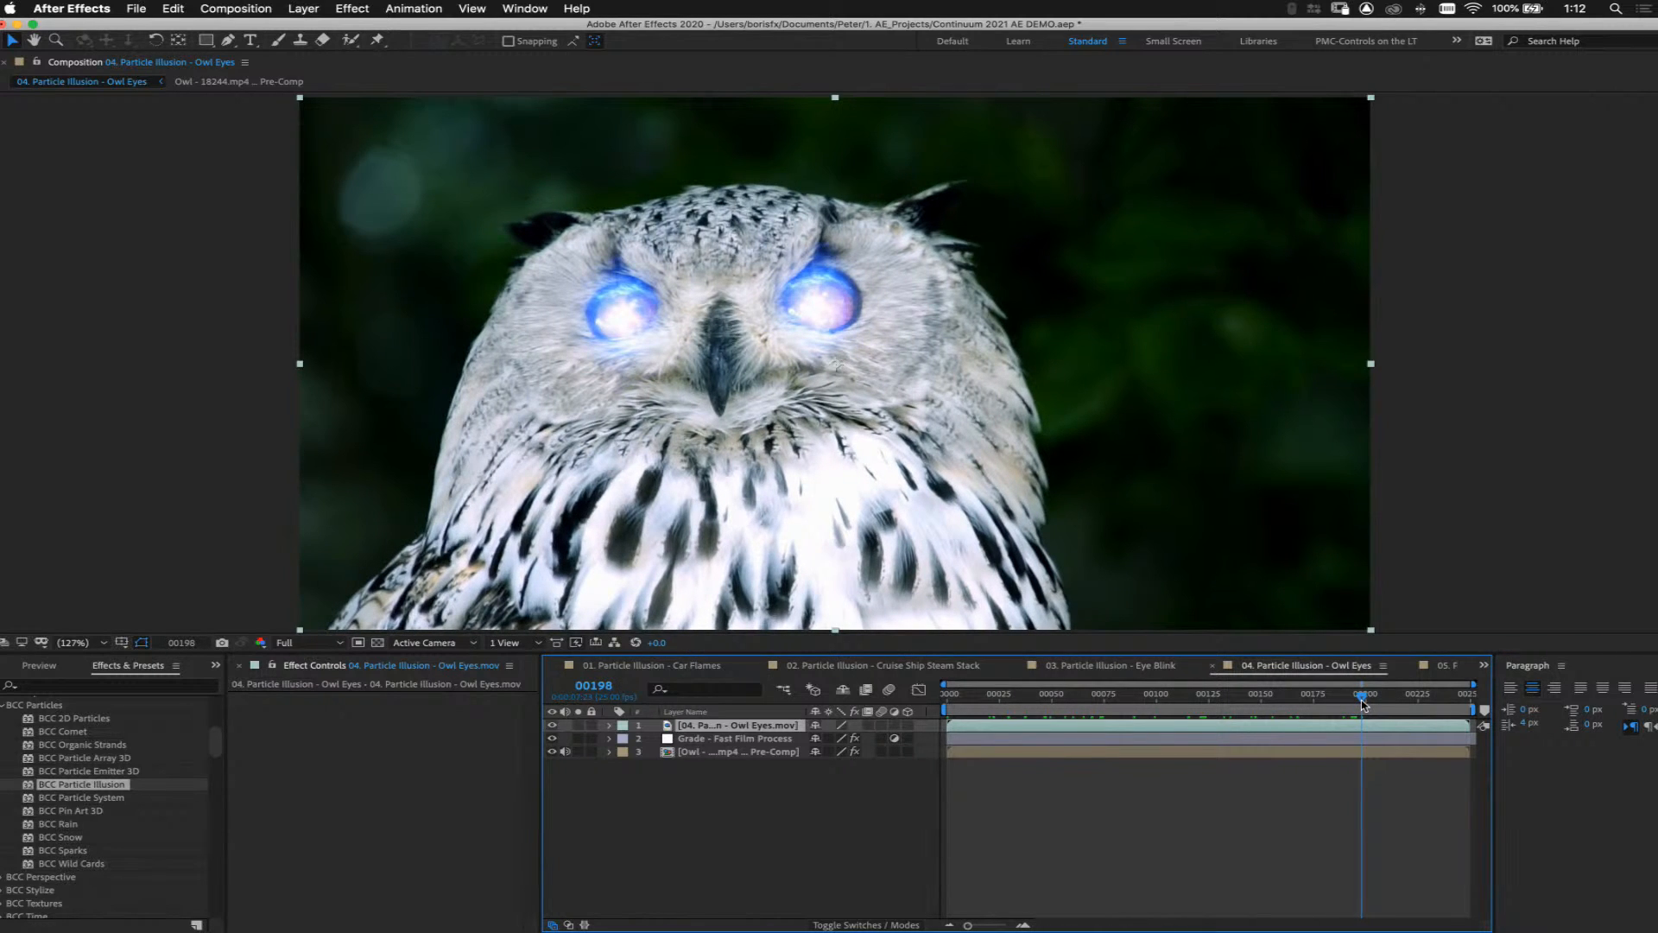
Open the Flaming Sword composition at frame 116 and hide its Flaming Sword.mov layer
left_click(1445, 668)
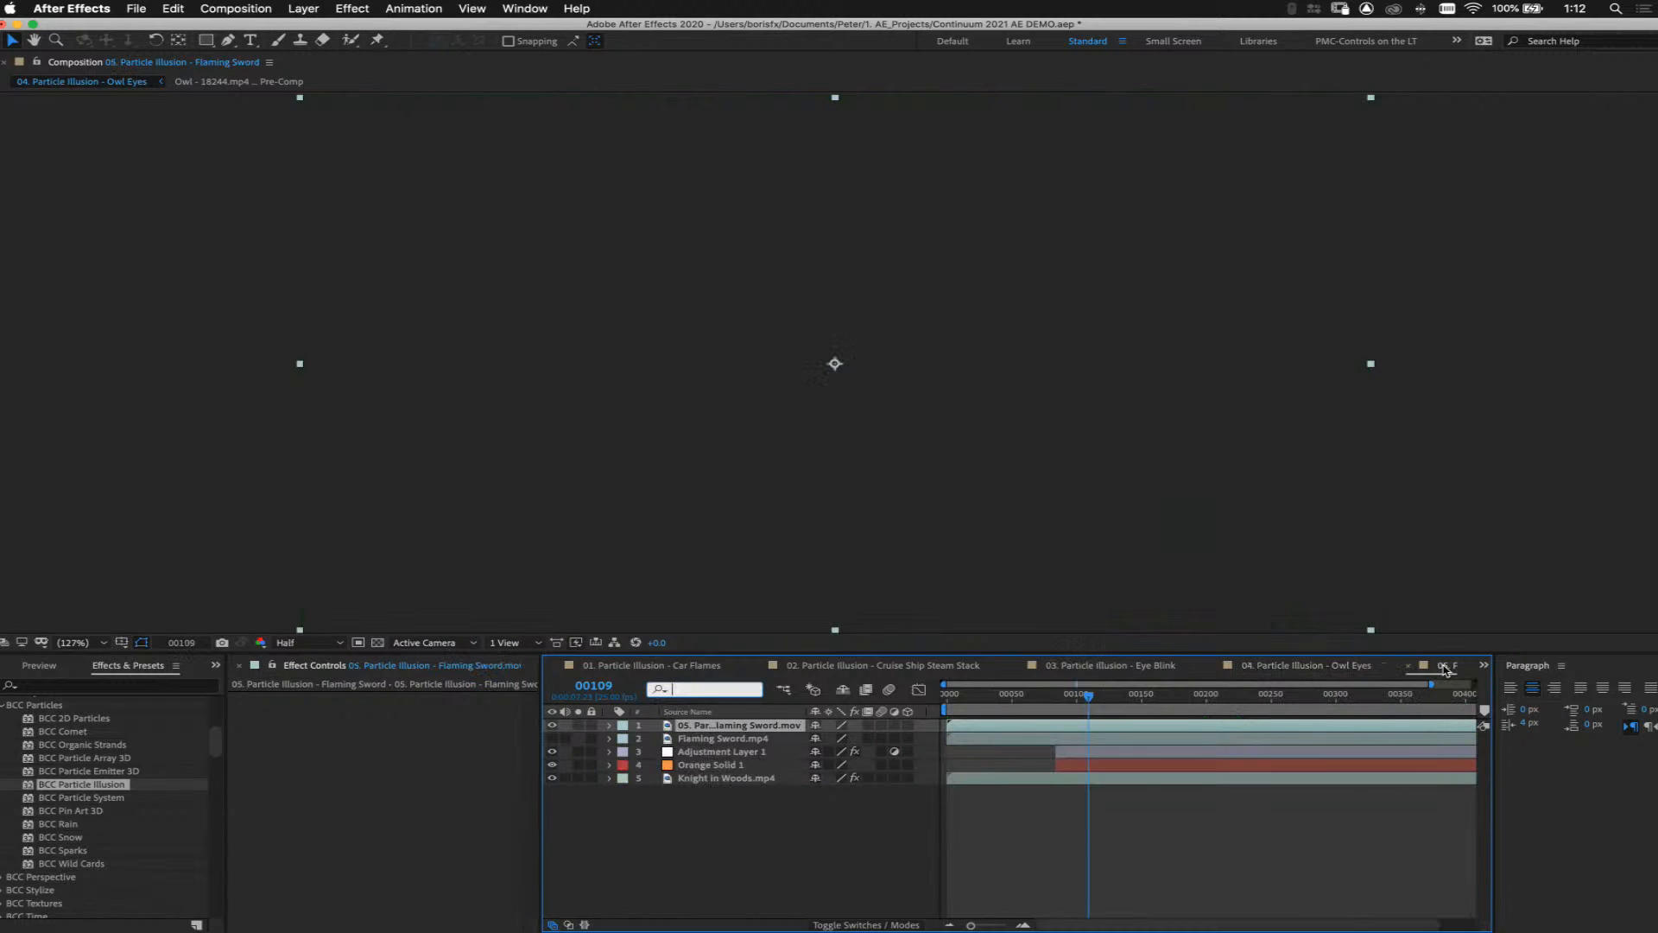
left_click(1115, 697)
left_click_drag(1115, 696, 1097, 696)
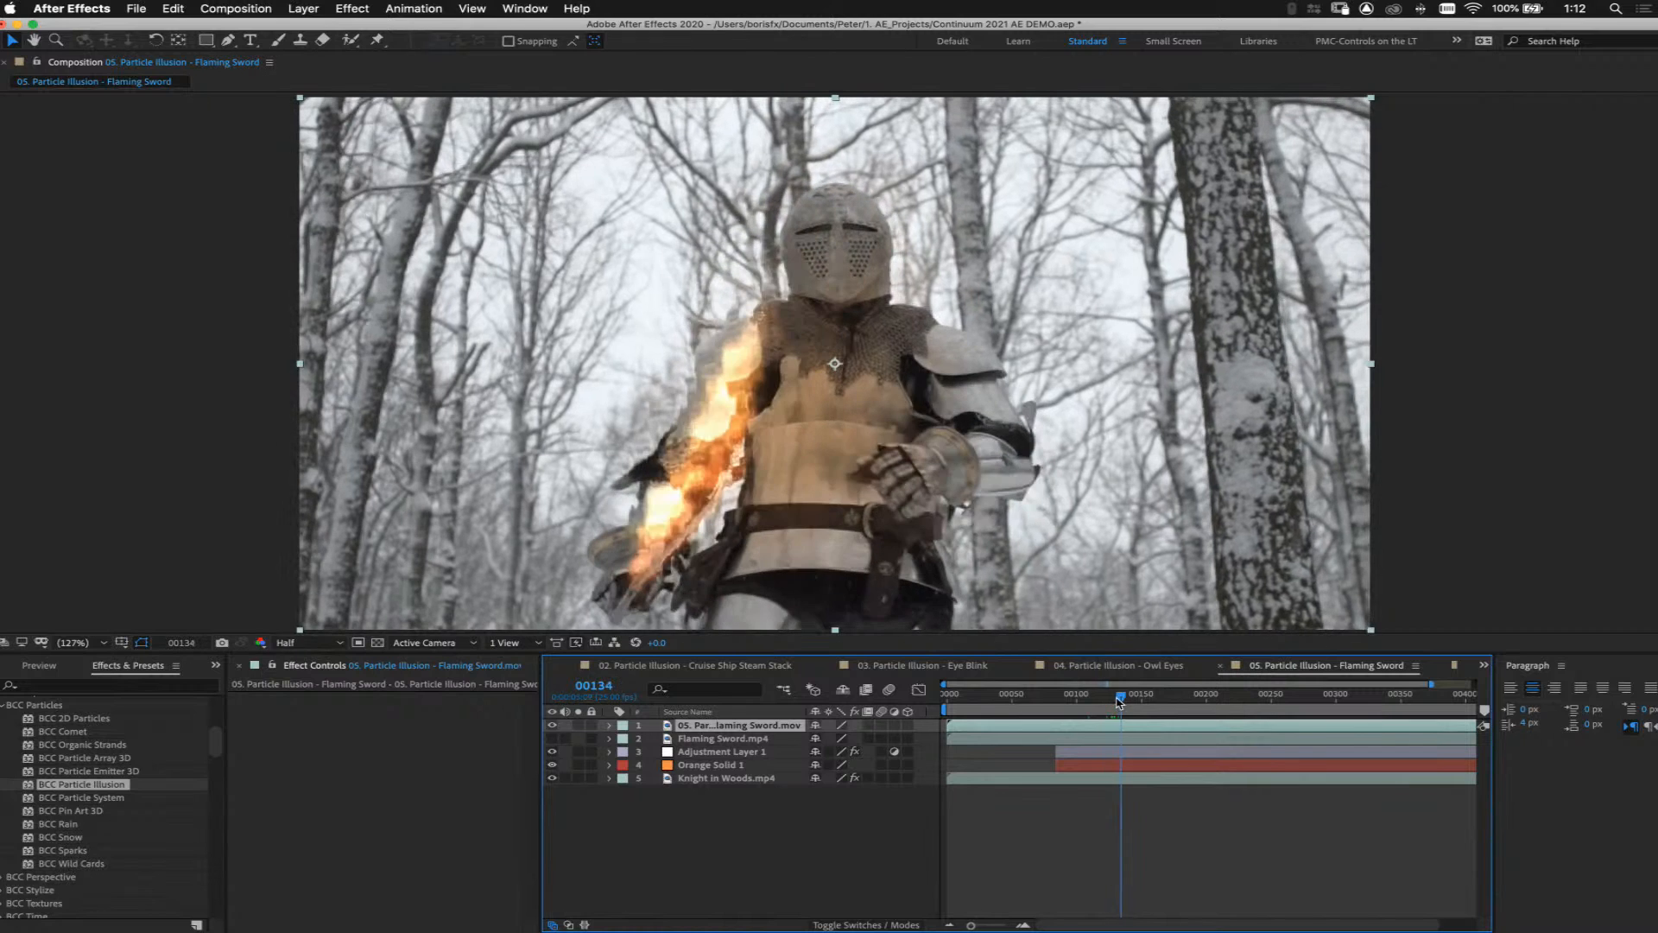
left_click(553, 727)
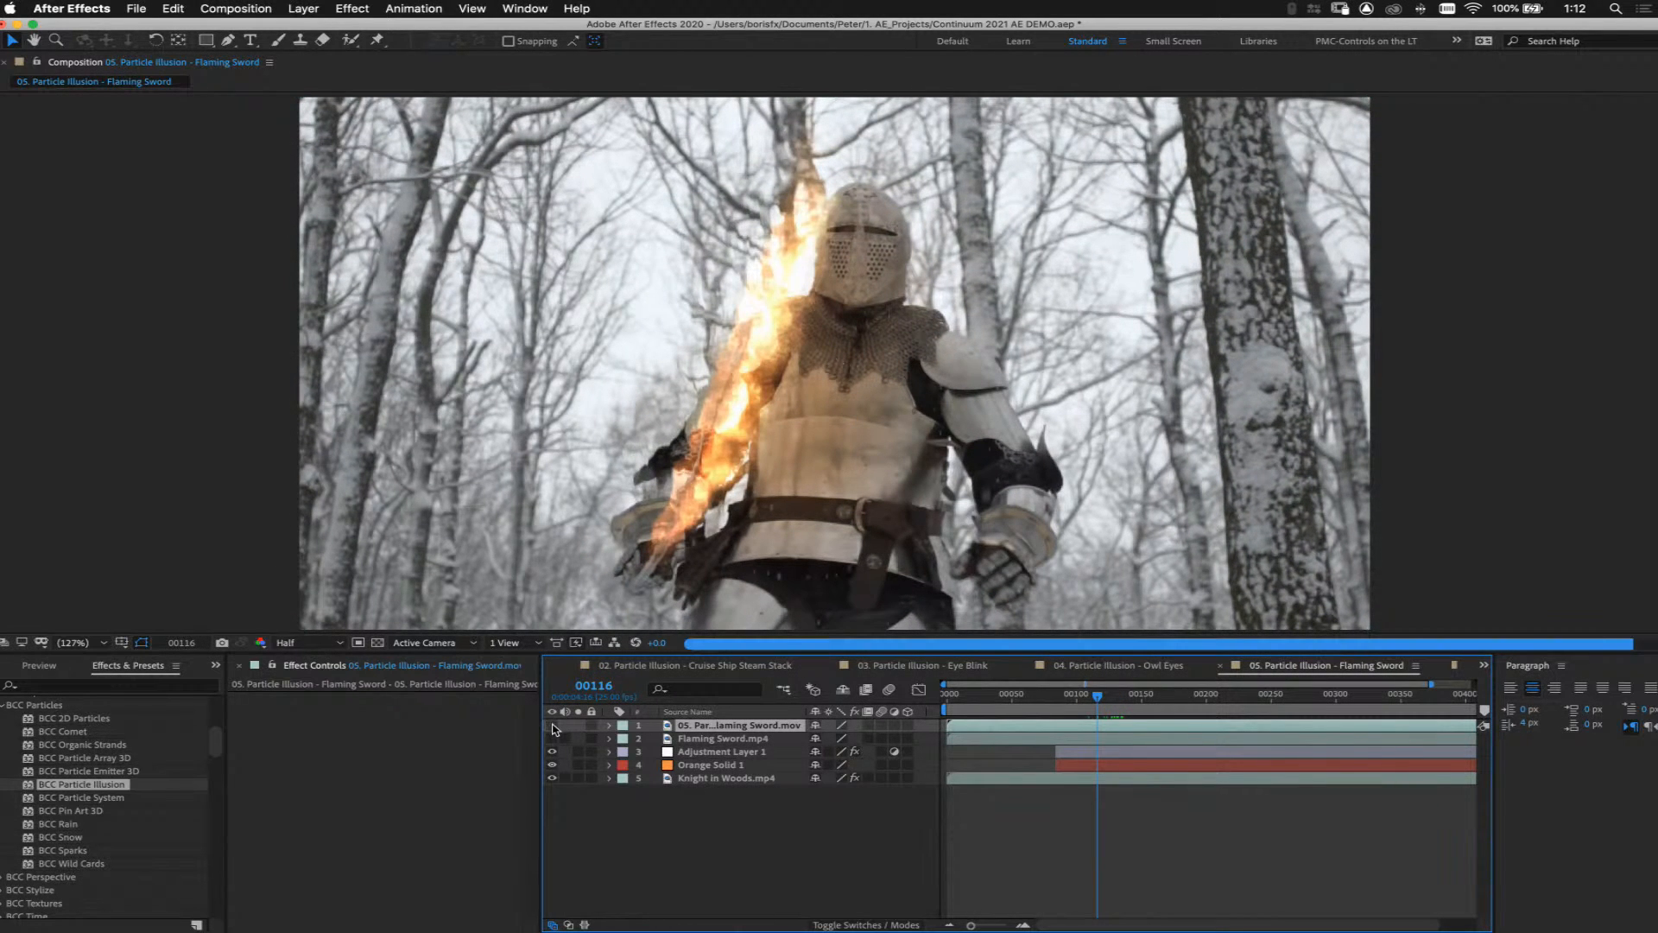
Compare the knight shot with the effects on Adjustment Layer 1 and Knight in Woods.mp4 off and on
left_click(856, 752)
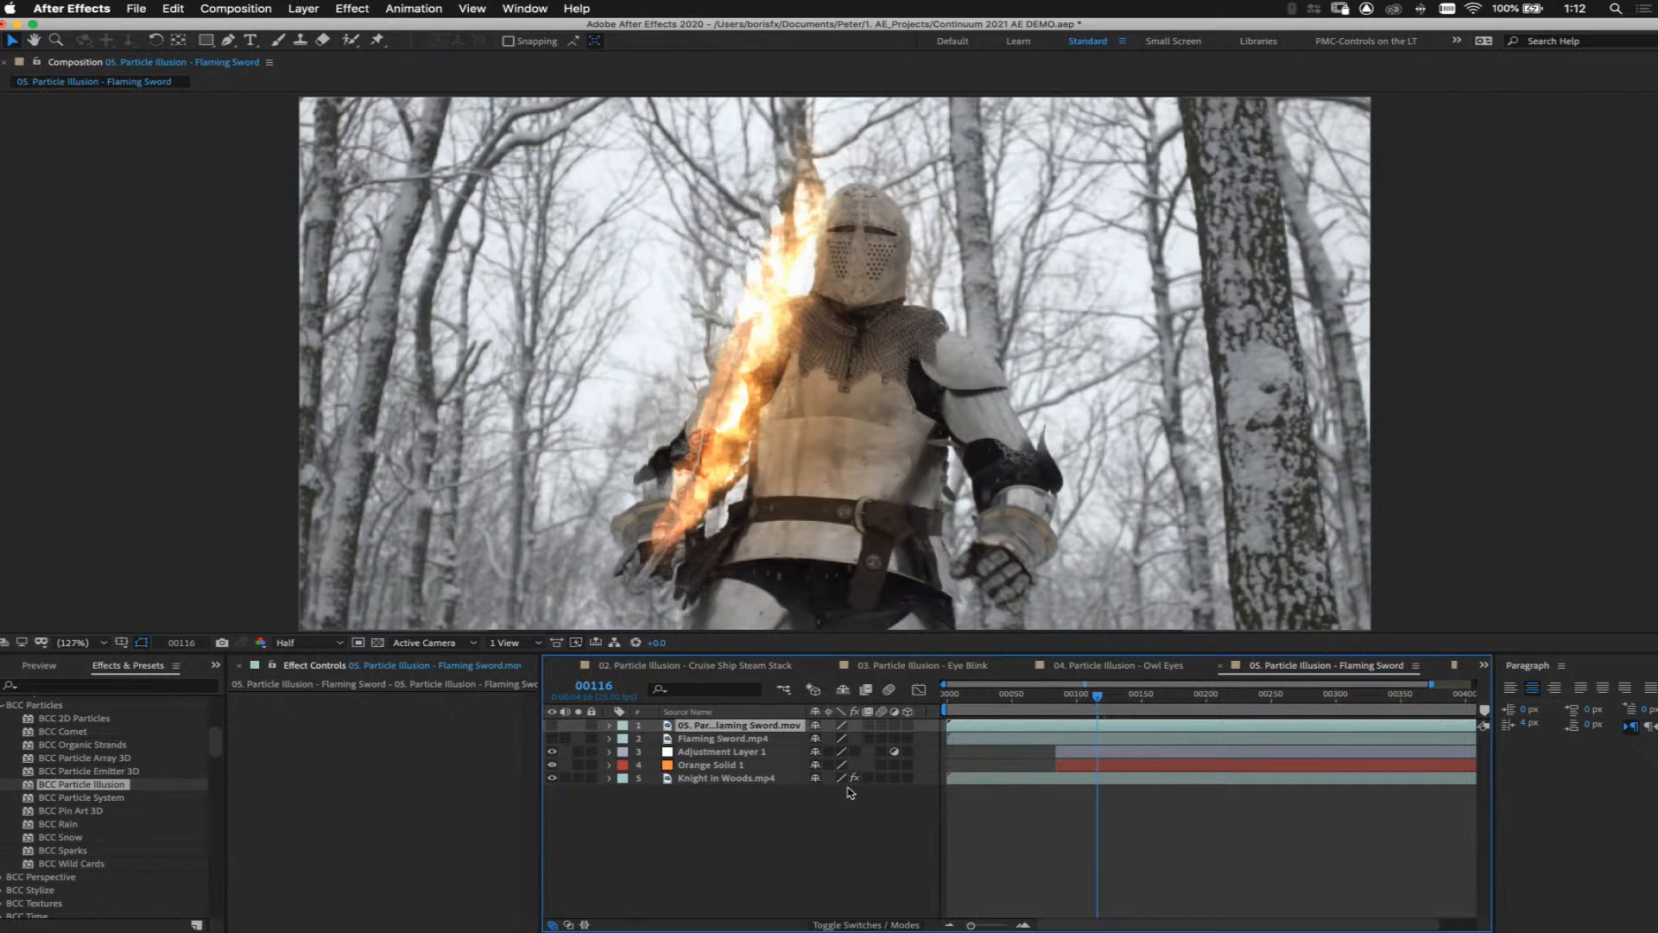
left_click(856, 778)
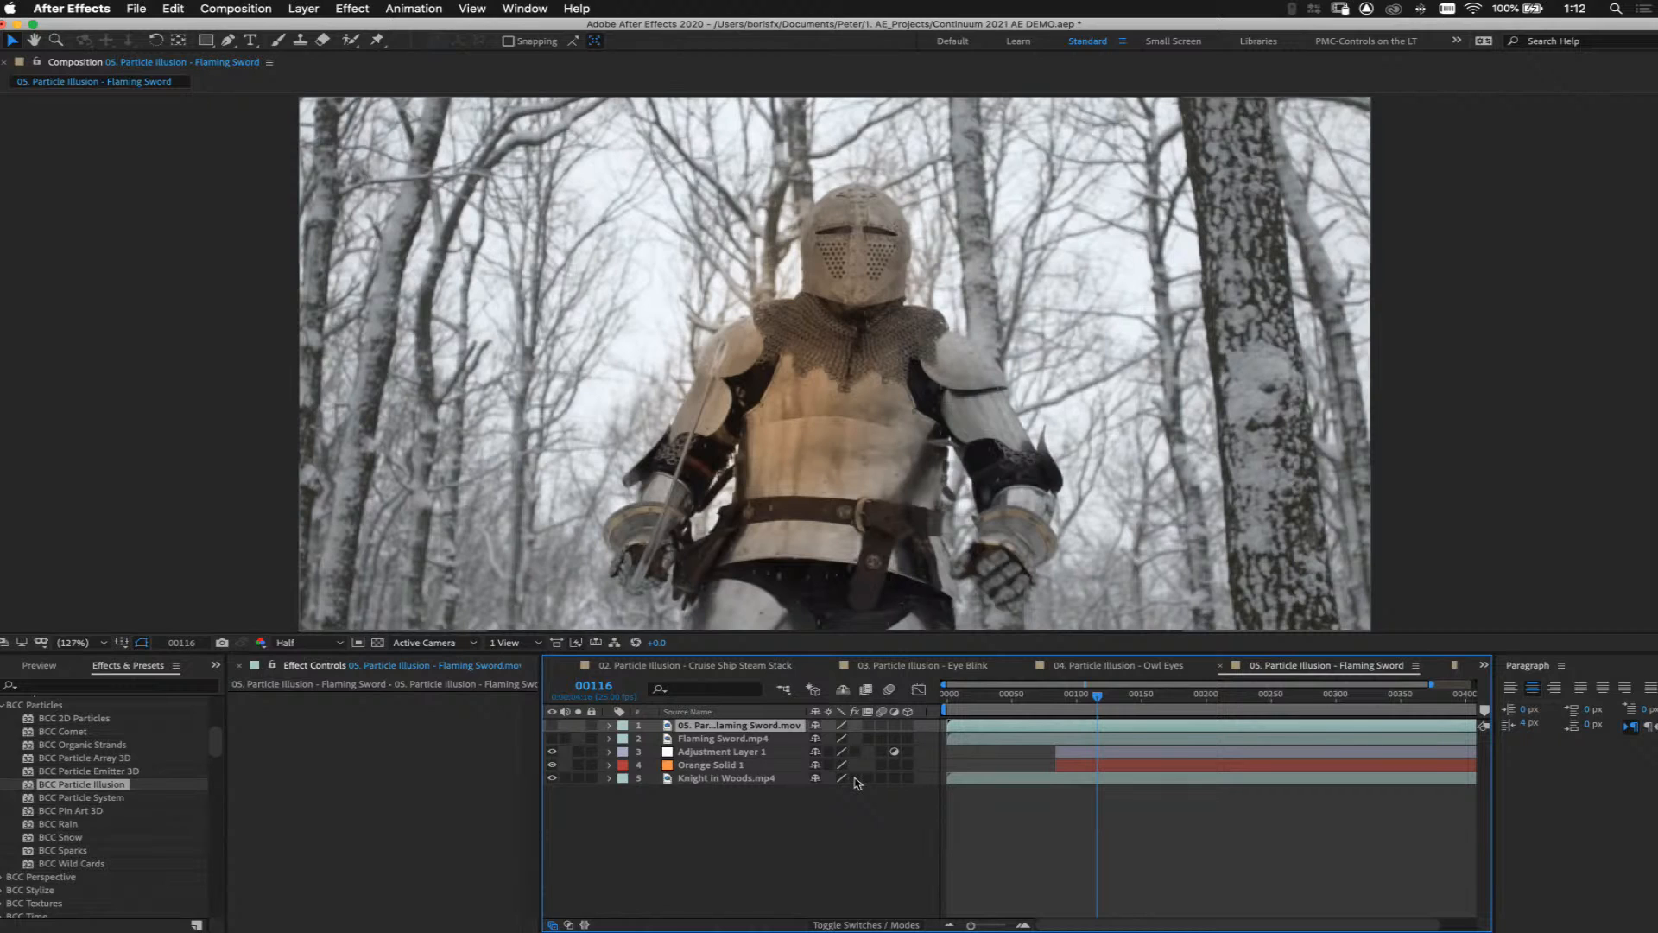
left_click(855, 778)
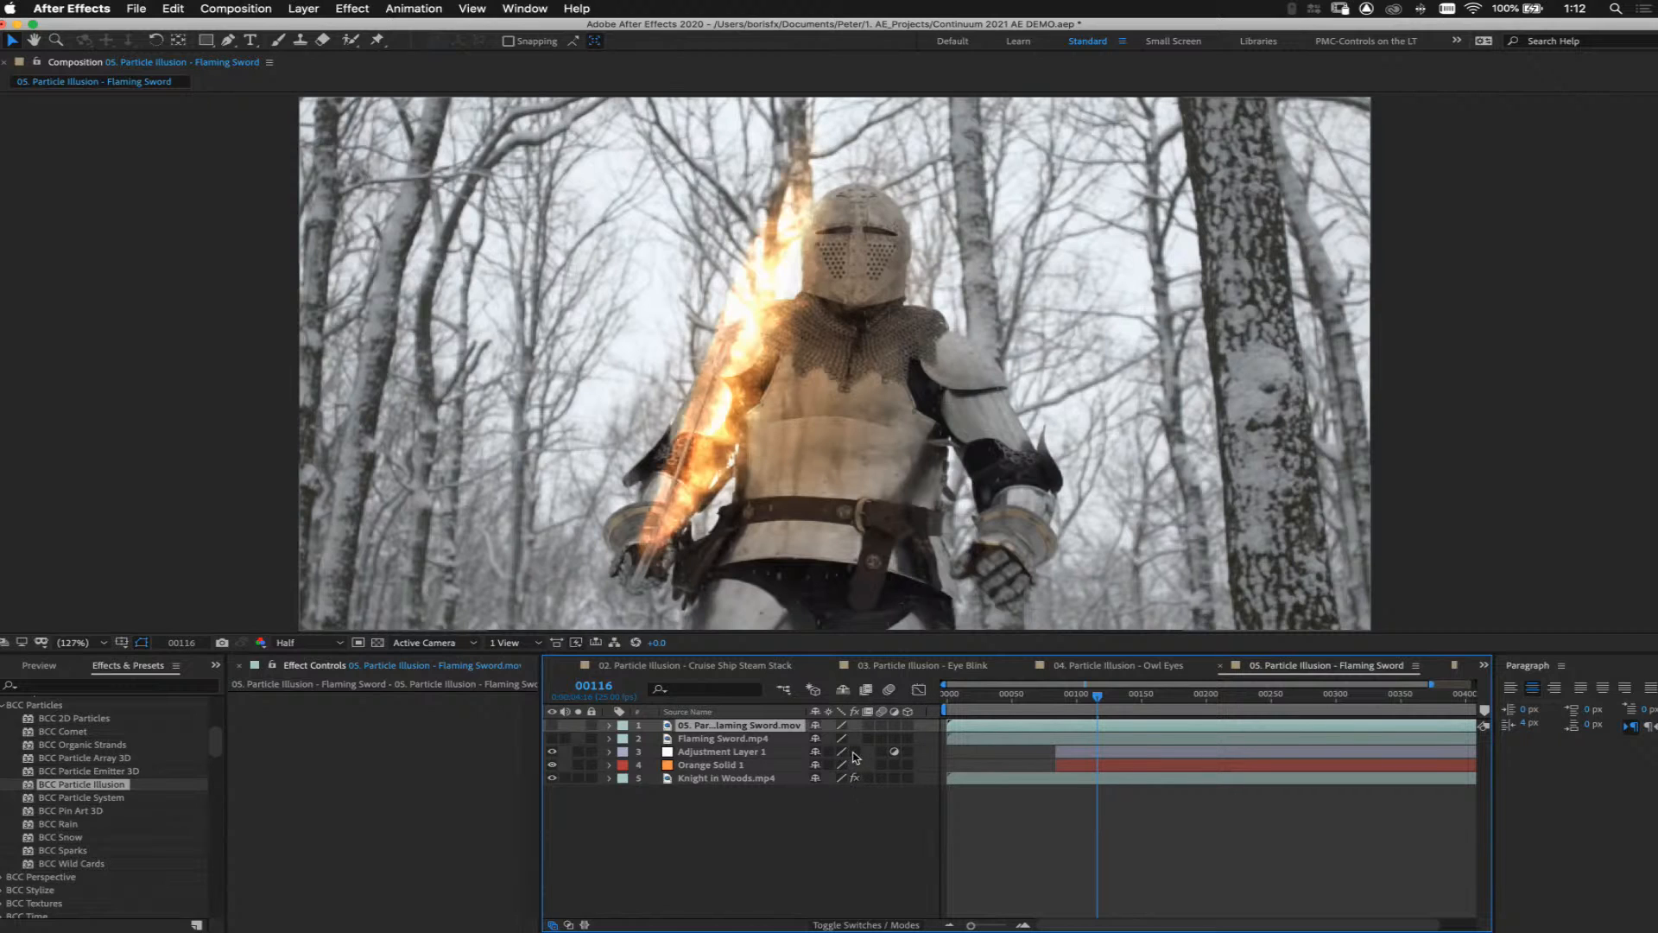
left_click(855, 751)
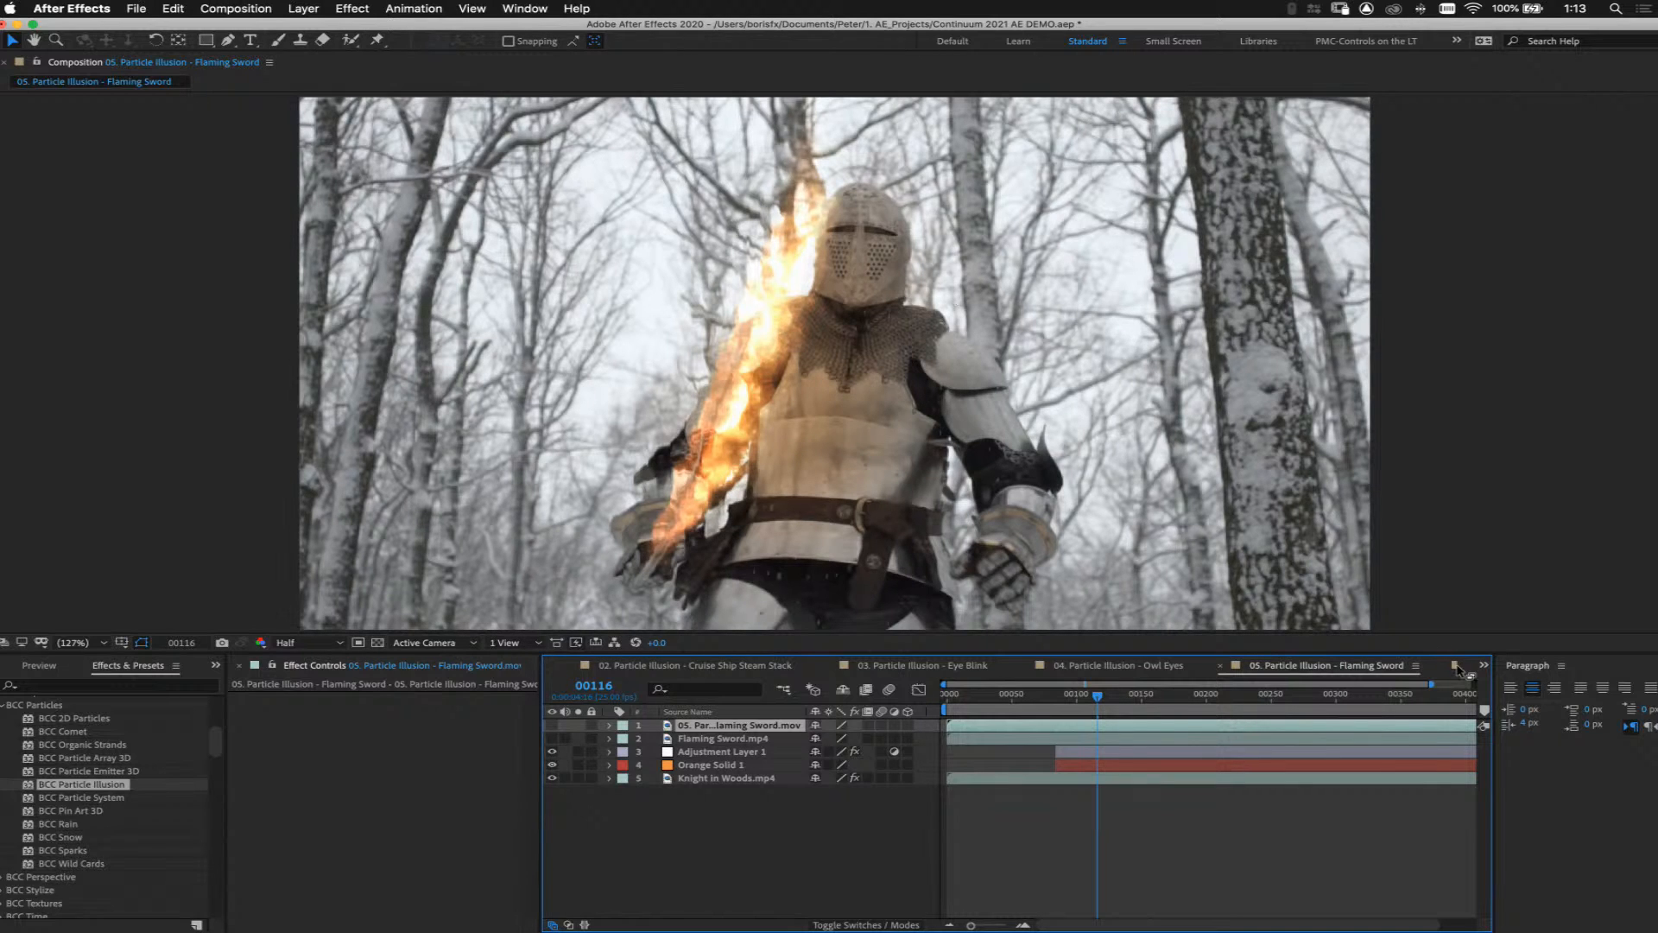
Open the Sky - Field composition and hide its Sky - Field.mov layer
left_click(1456, 667)
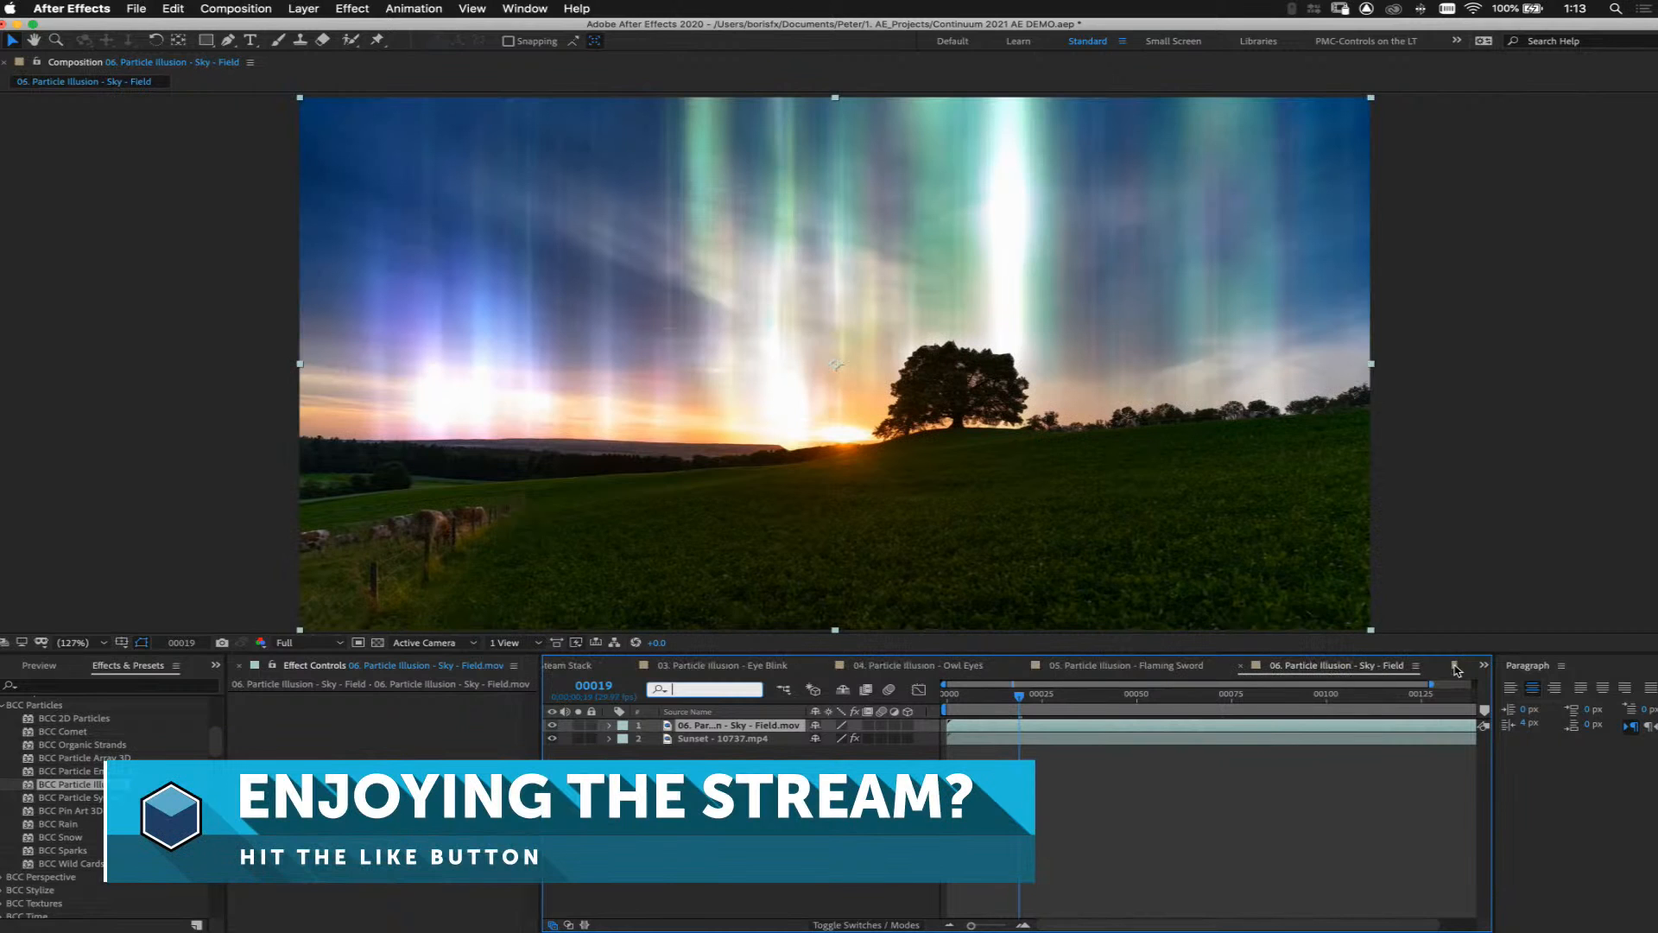
left_click(553, 726)
Compare the Sunset - 10737.mp4 layer with BCC Particle Illusion off and on, and go to frame 17
left_click(715, 740)
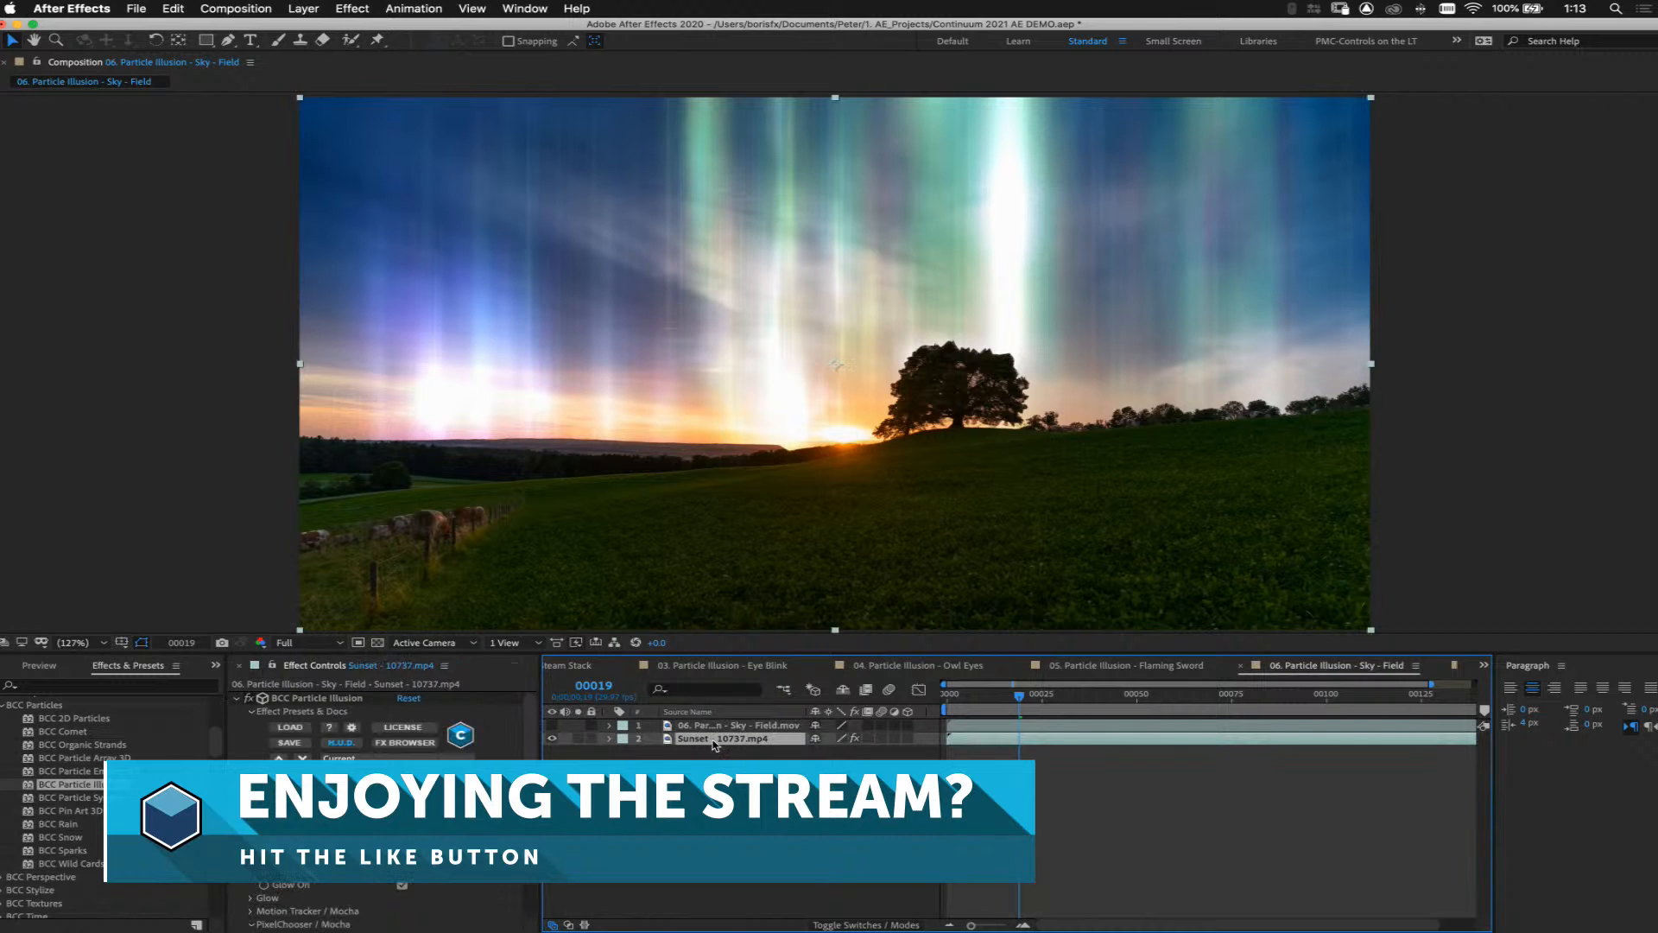
left_click(250, 704)
left_click(250, 699)
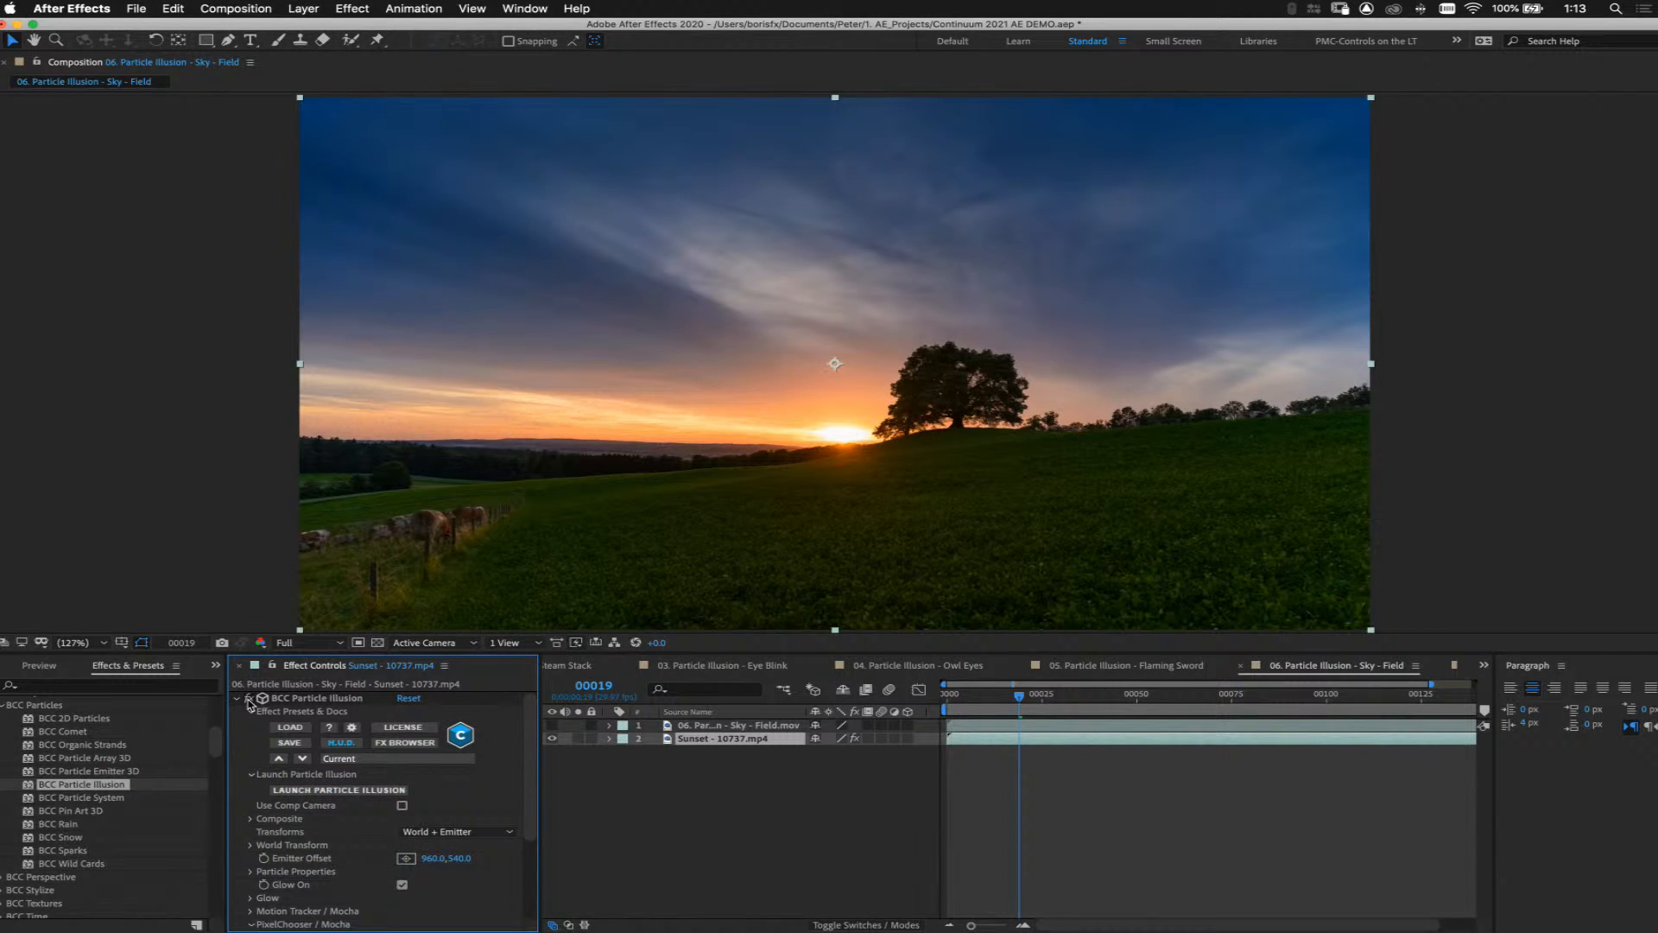
left_click(1011, 705)
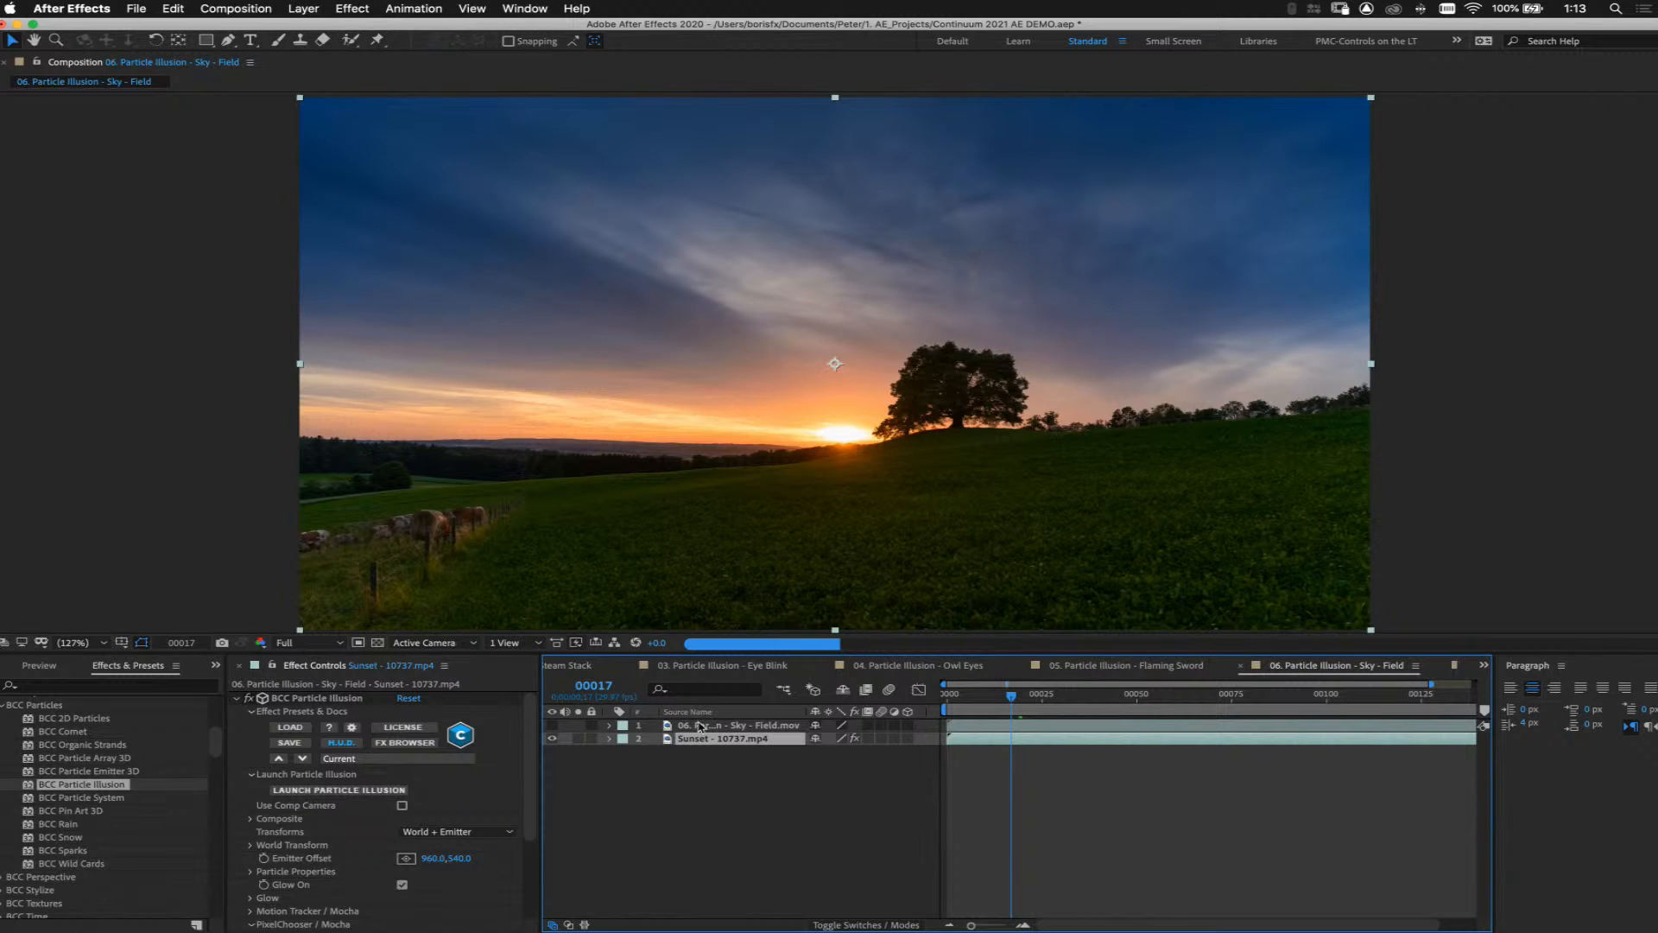
Open the Sunset layer's PixelChooser mask in Mocha and select the Layer 1 spline along the horizon and tree
left_click_drag(533, 759, 530, 804)
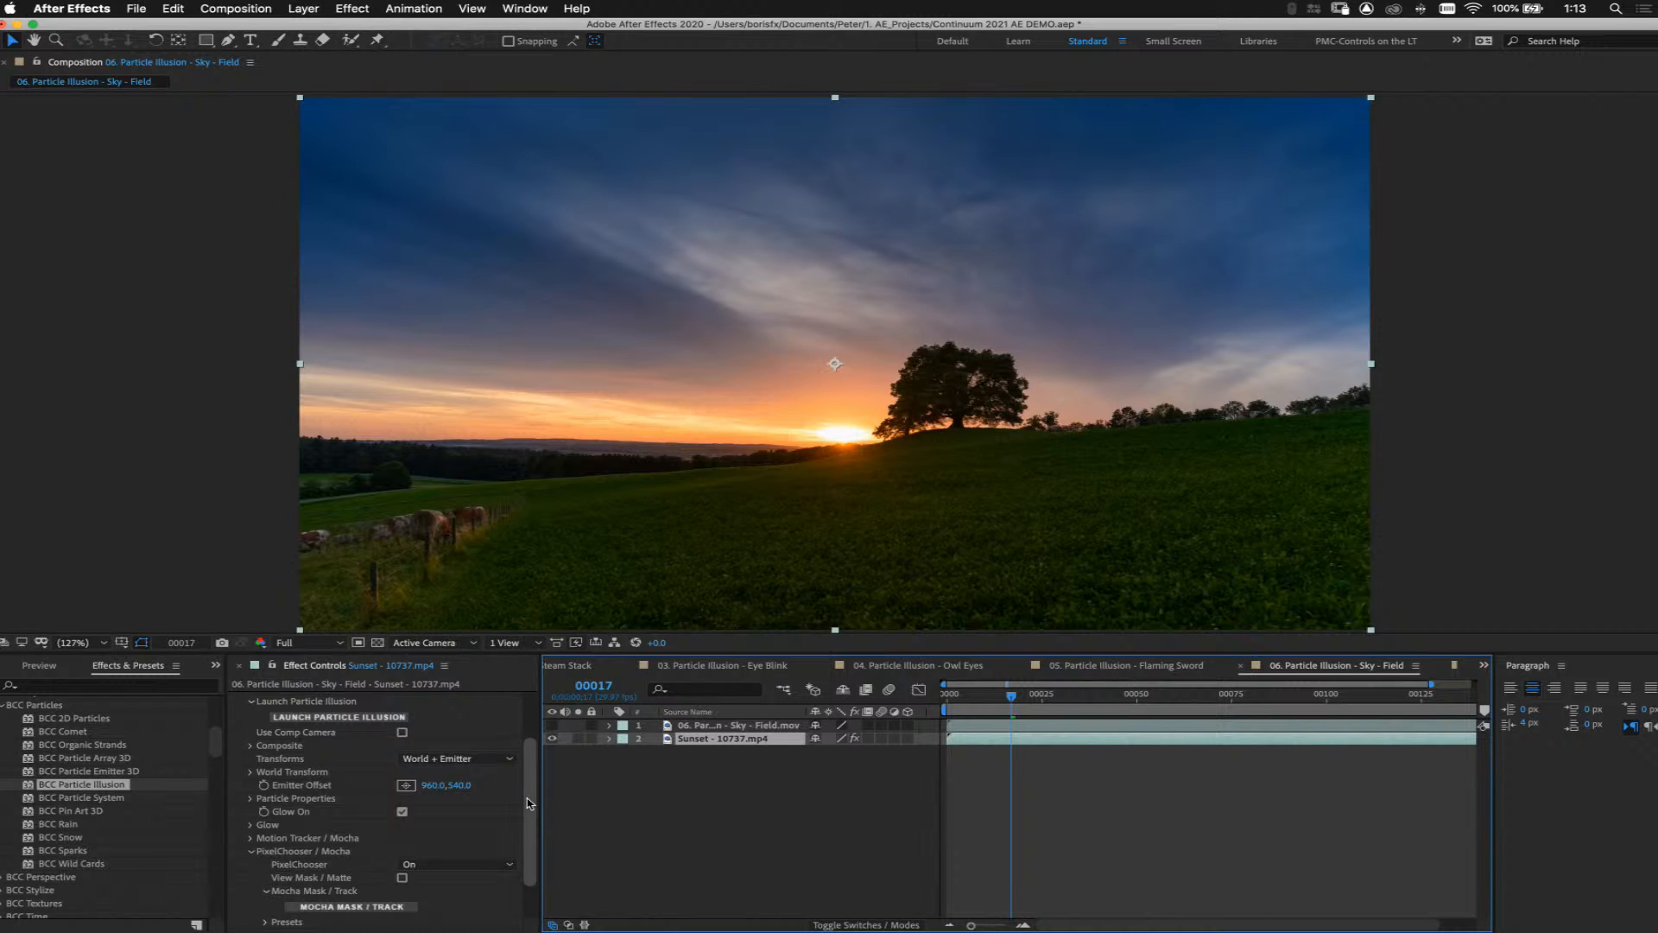
left_click_drag(530, 803, 530, 834)
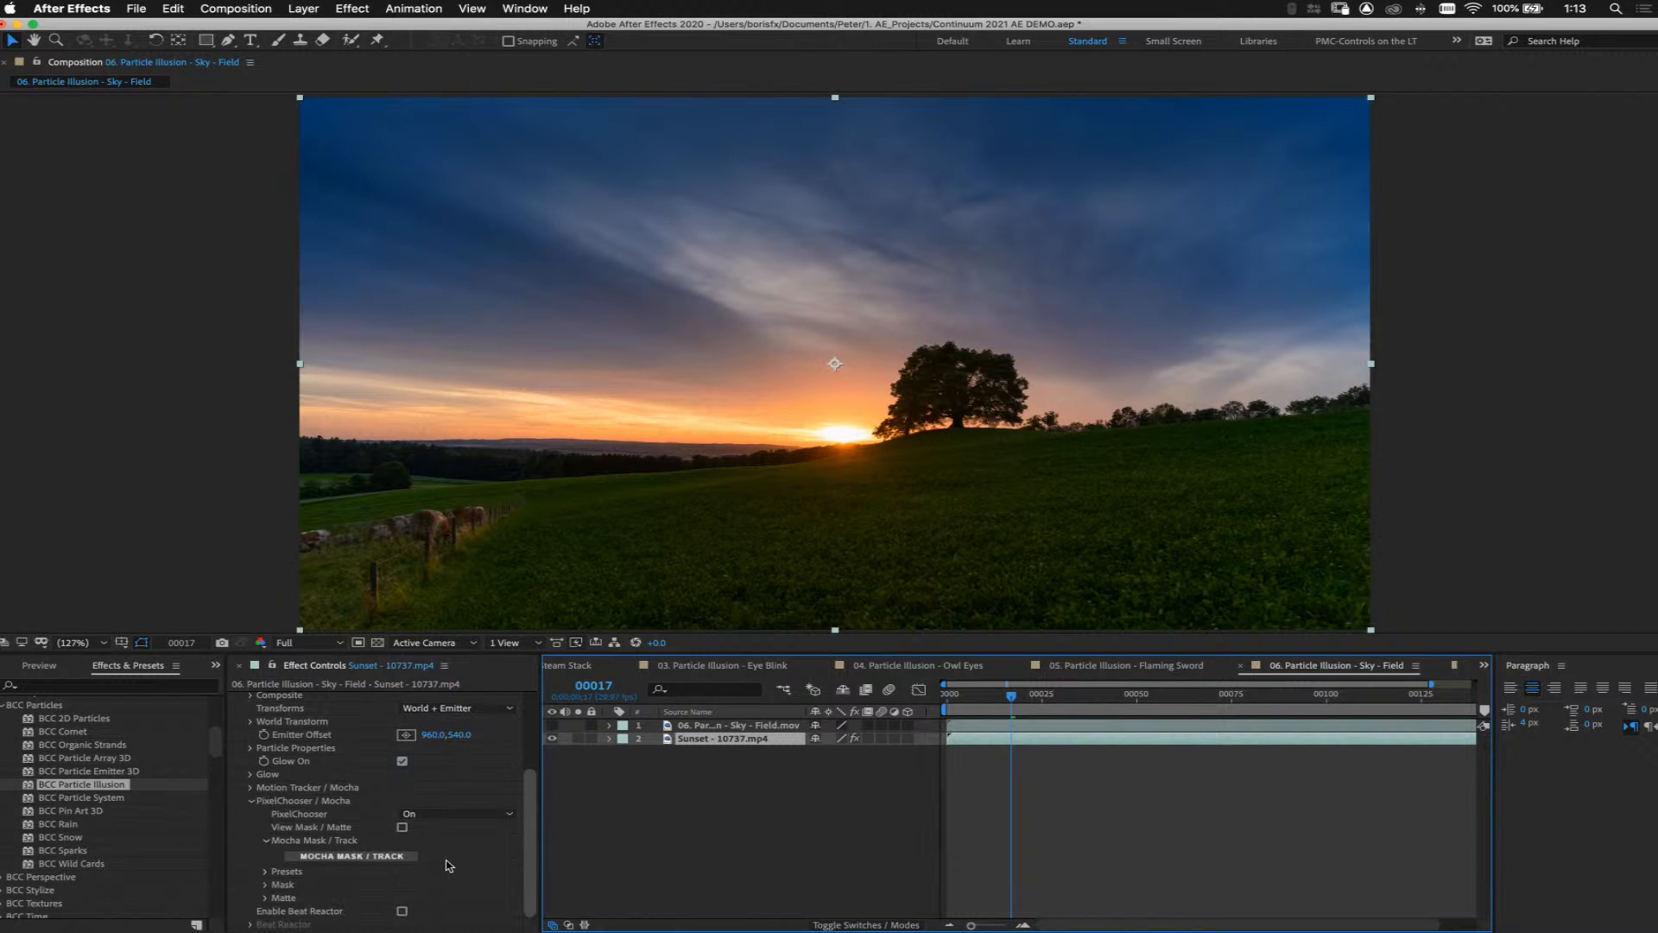
left_click(406, 857)
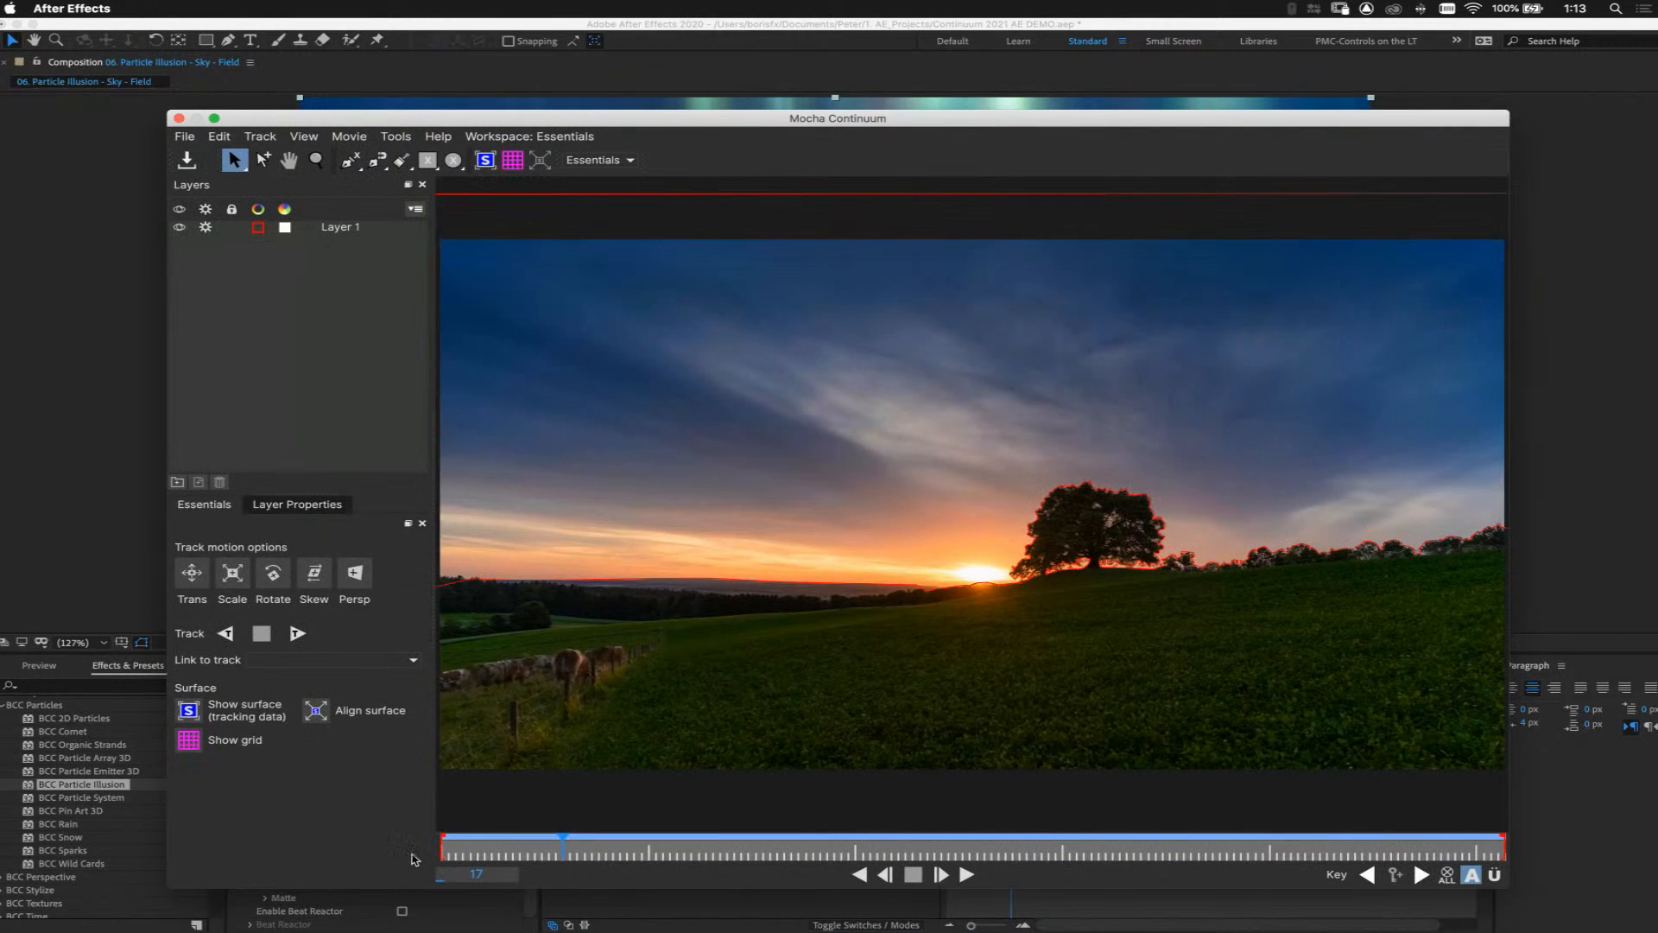
left_click(1026, 540)
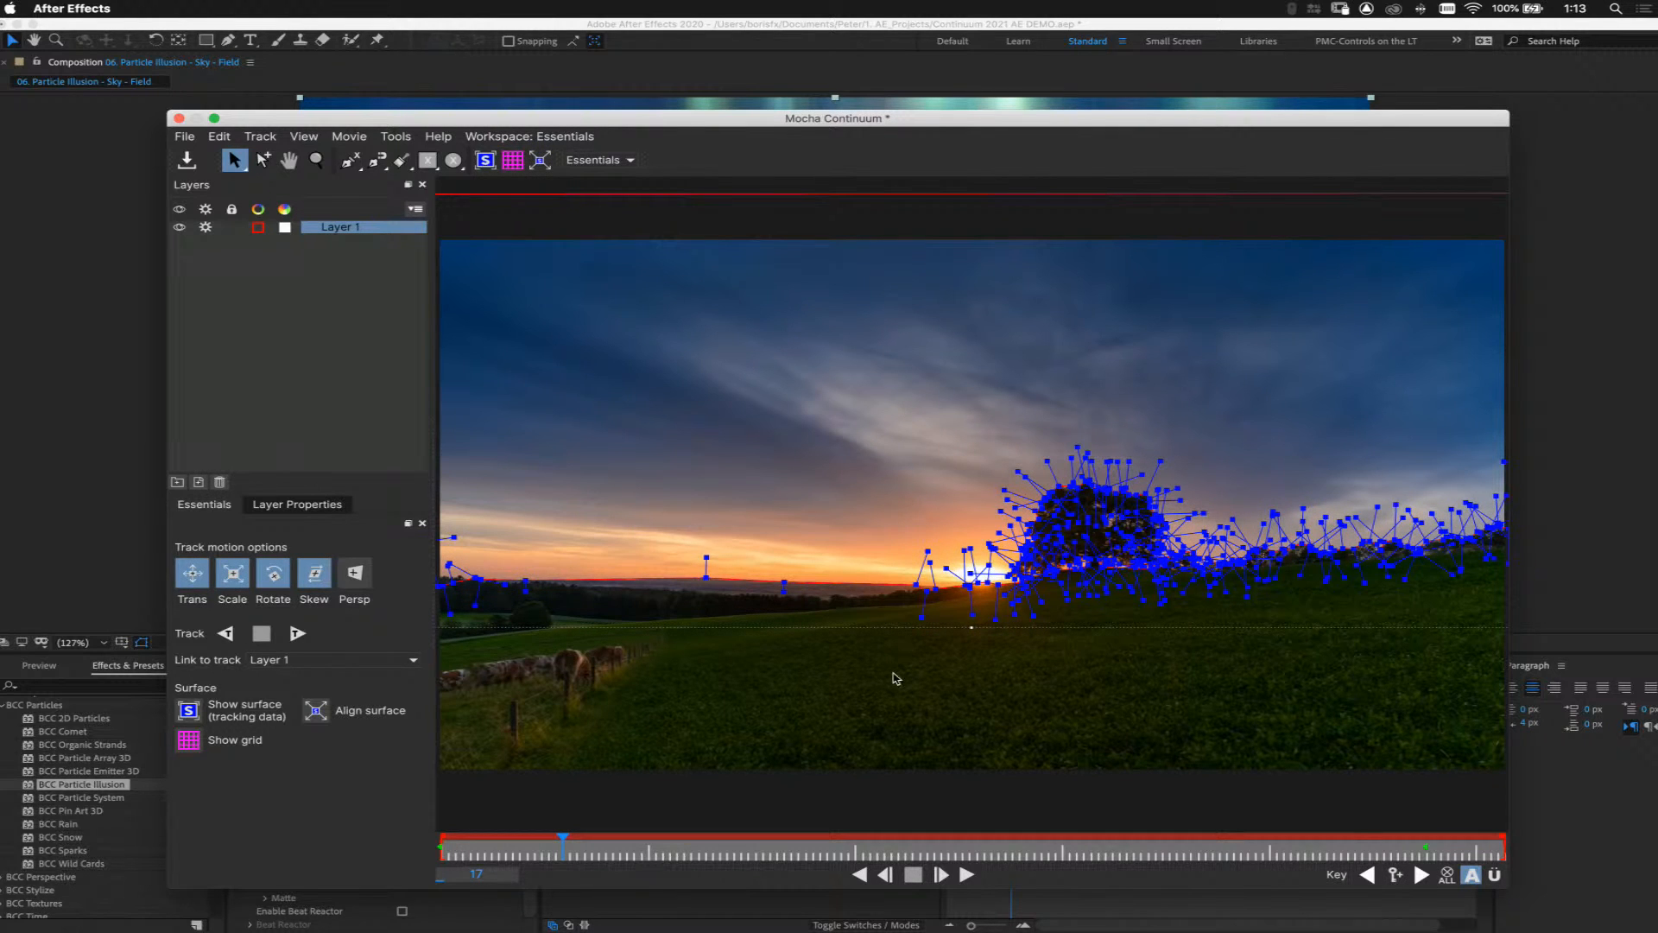
Hide Layer 1 in Mocha and deselect it
left_click(179, 228)
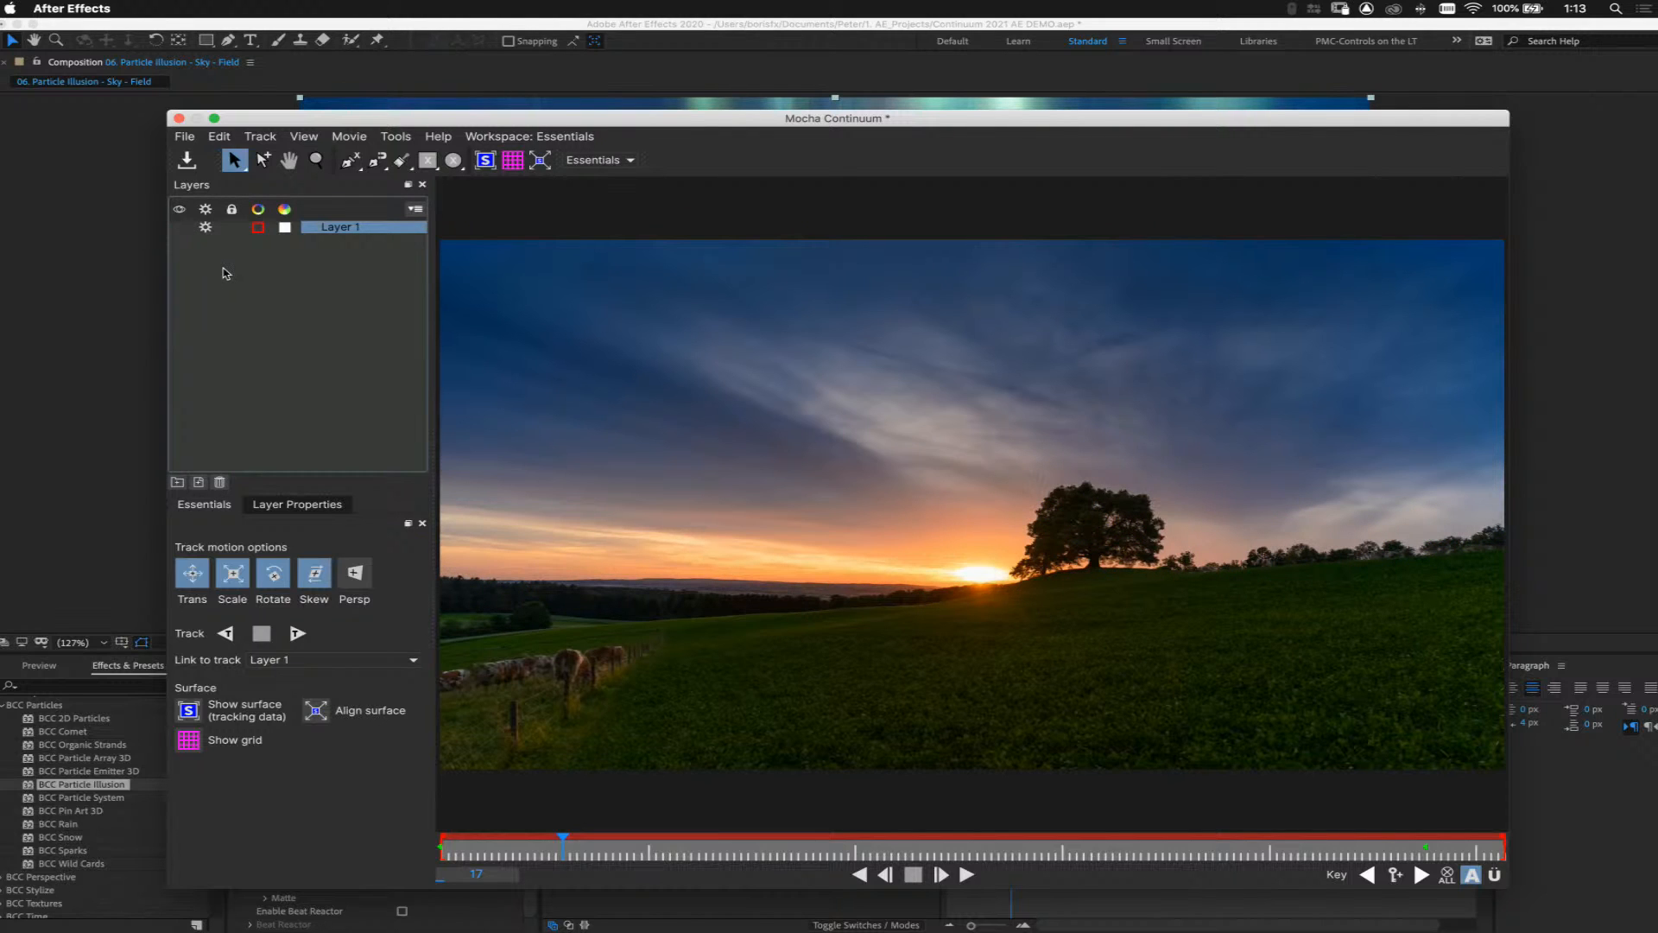
left_click(225, 273)
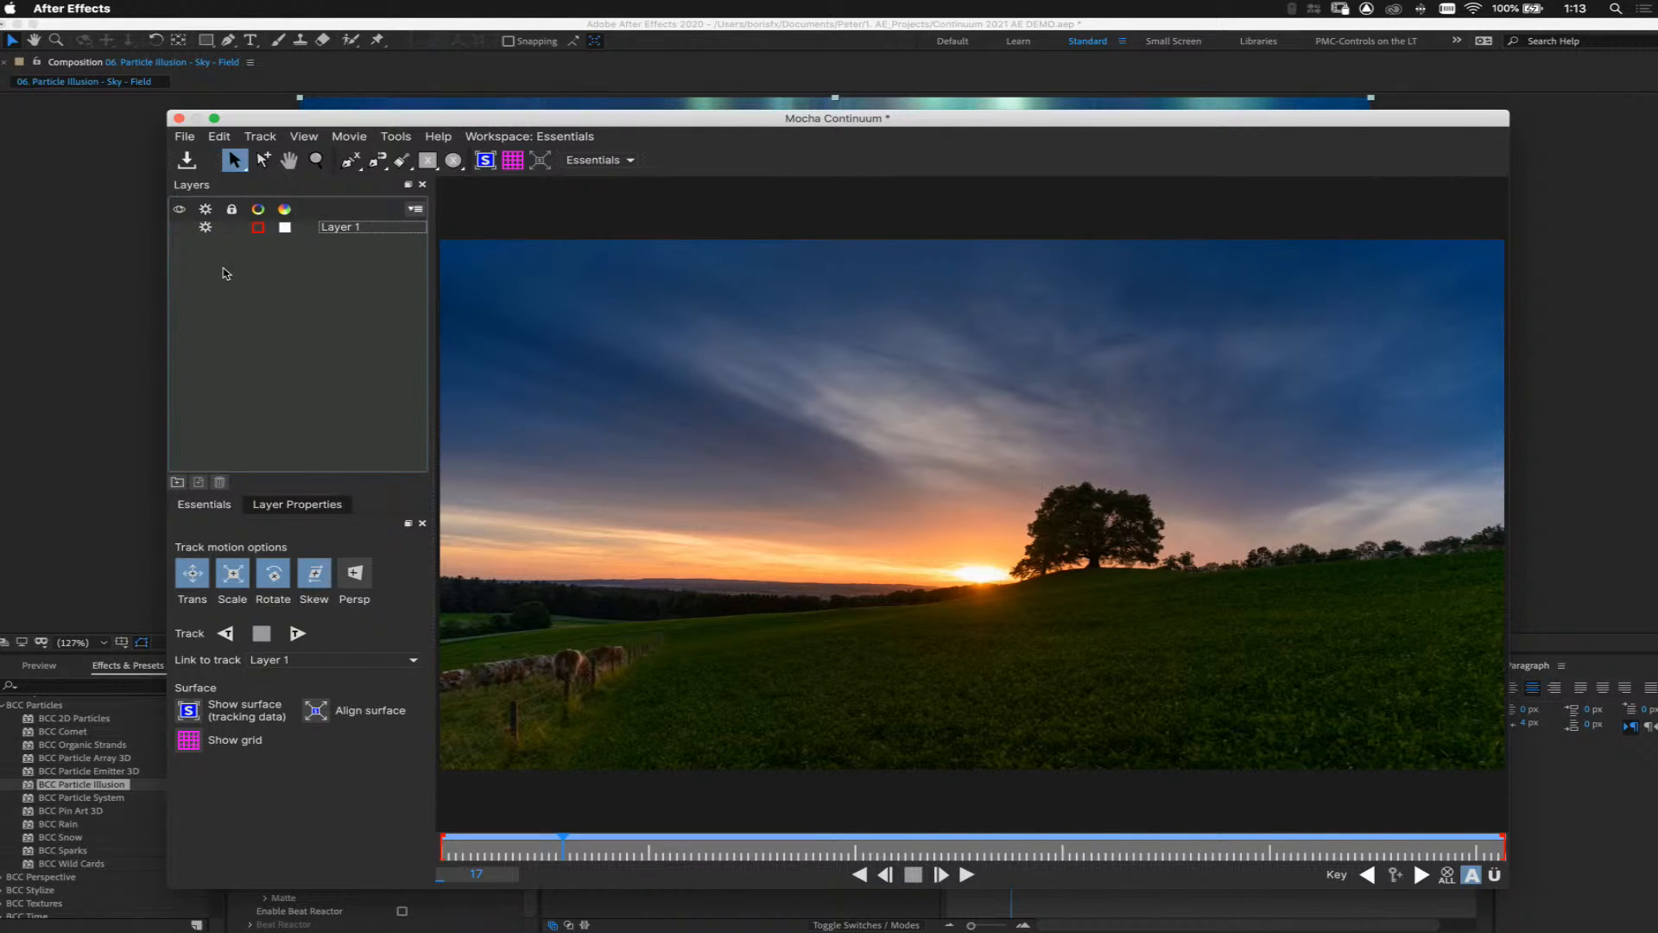
Trace a magnetic spline along the horizon from left of the sun, over the tree, to the hedgerow on the far side
left_click(378, 164)
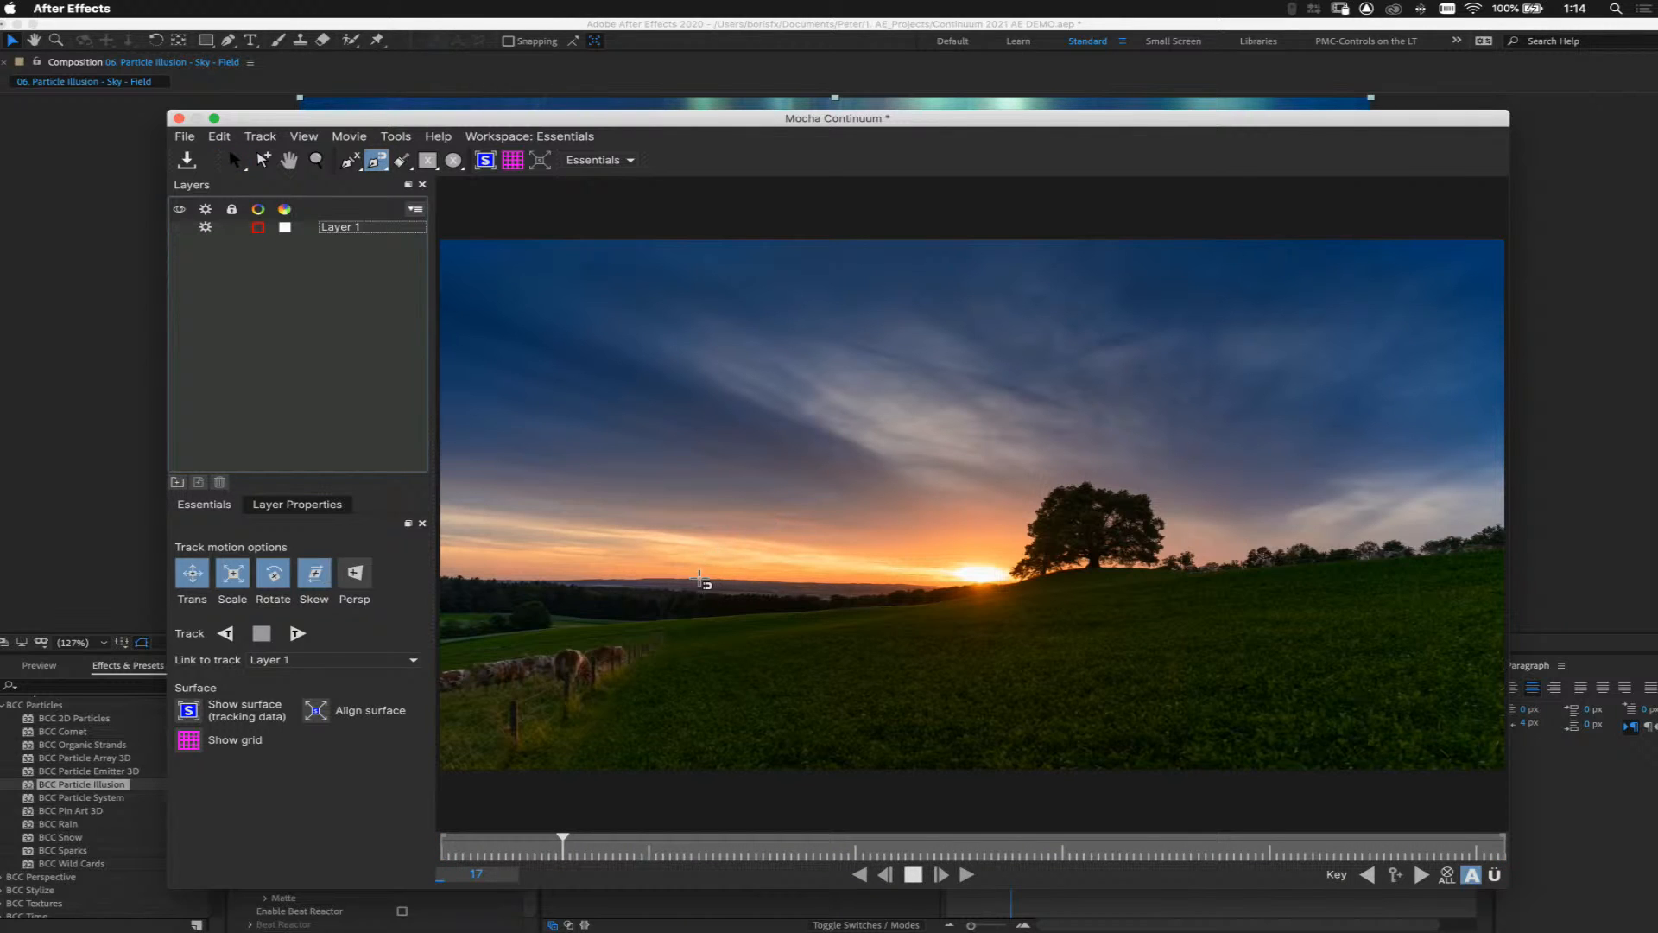
left_click(700, 579)
left_click(973, 581)
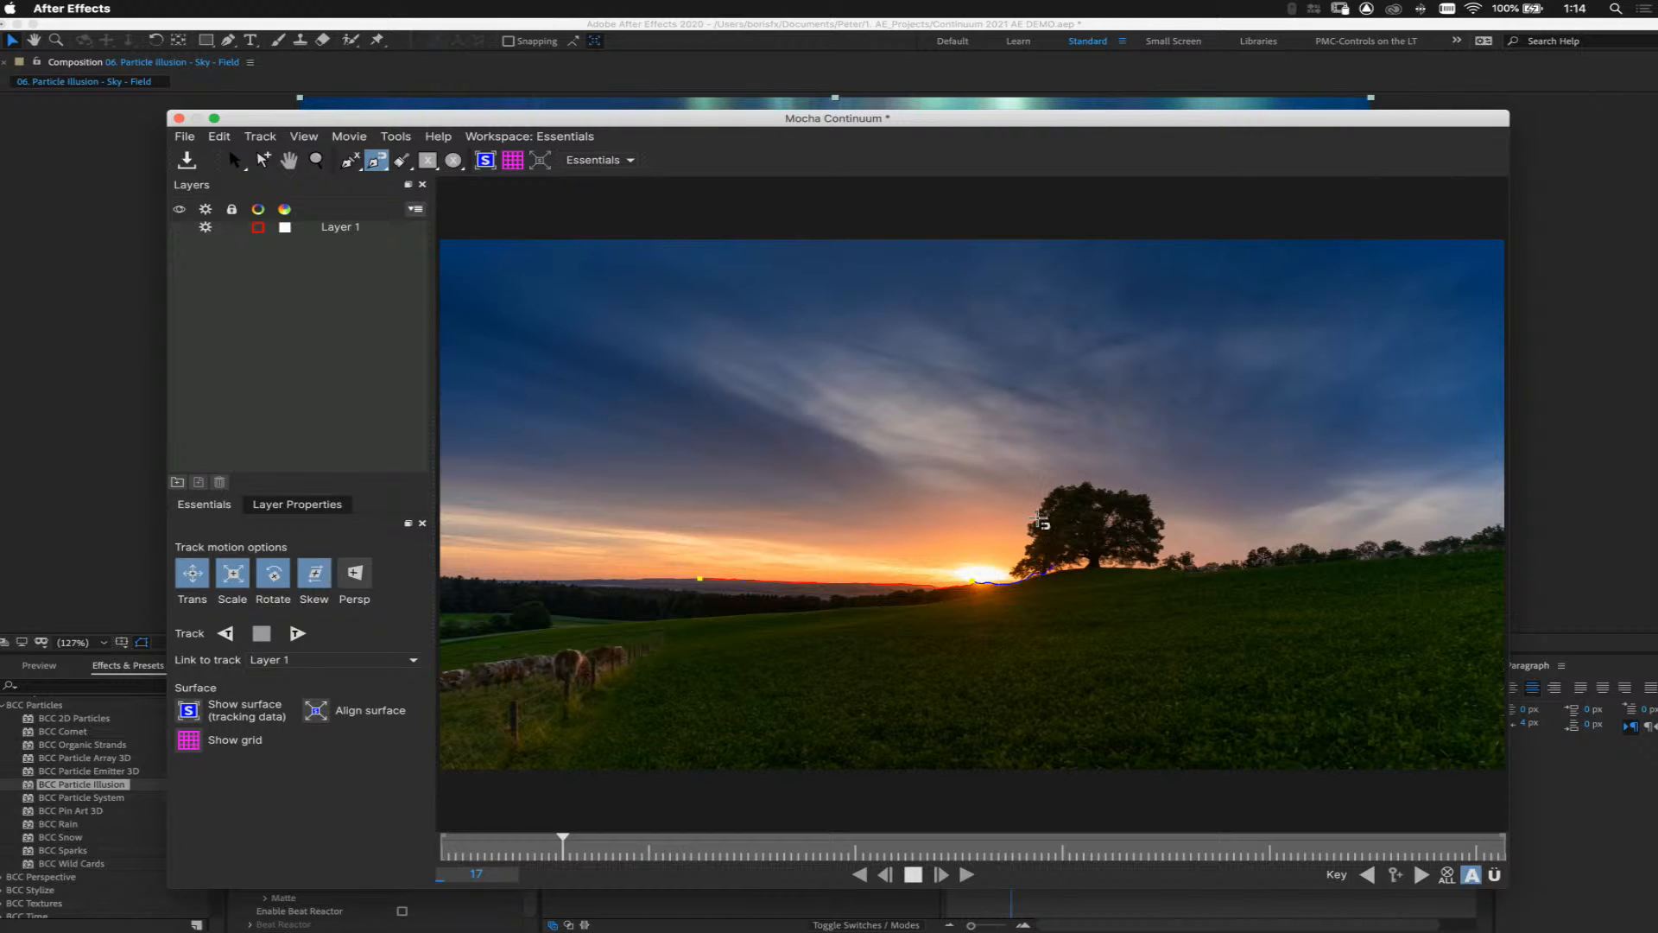
left_click(1039, 518)
left_click(1138, 495)
left_click(1161, 566)
left_click(1308, 548)
left_click(1471, 537)
Extend the magnetic spline outside the frame around the sky, close it, and move its upper corner point above the image
key("z")
mouse_move(1472, 537)
left_mouse_down()
mouse_move(1444, 506)
mouse_move(1408, 666)
left_mouse_up()
left_click(1408, 666)
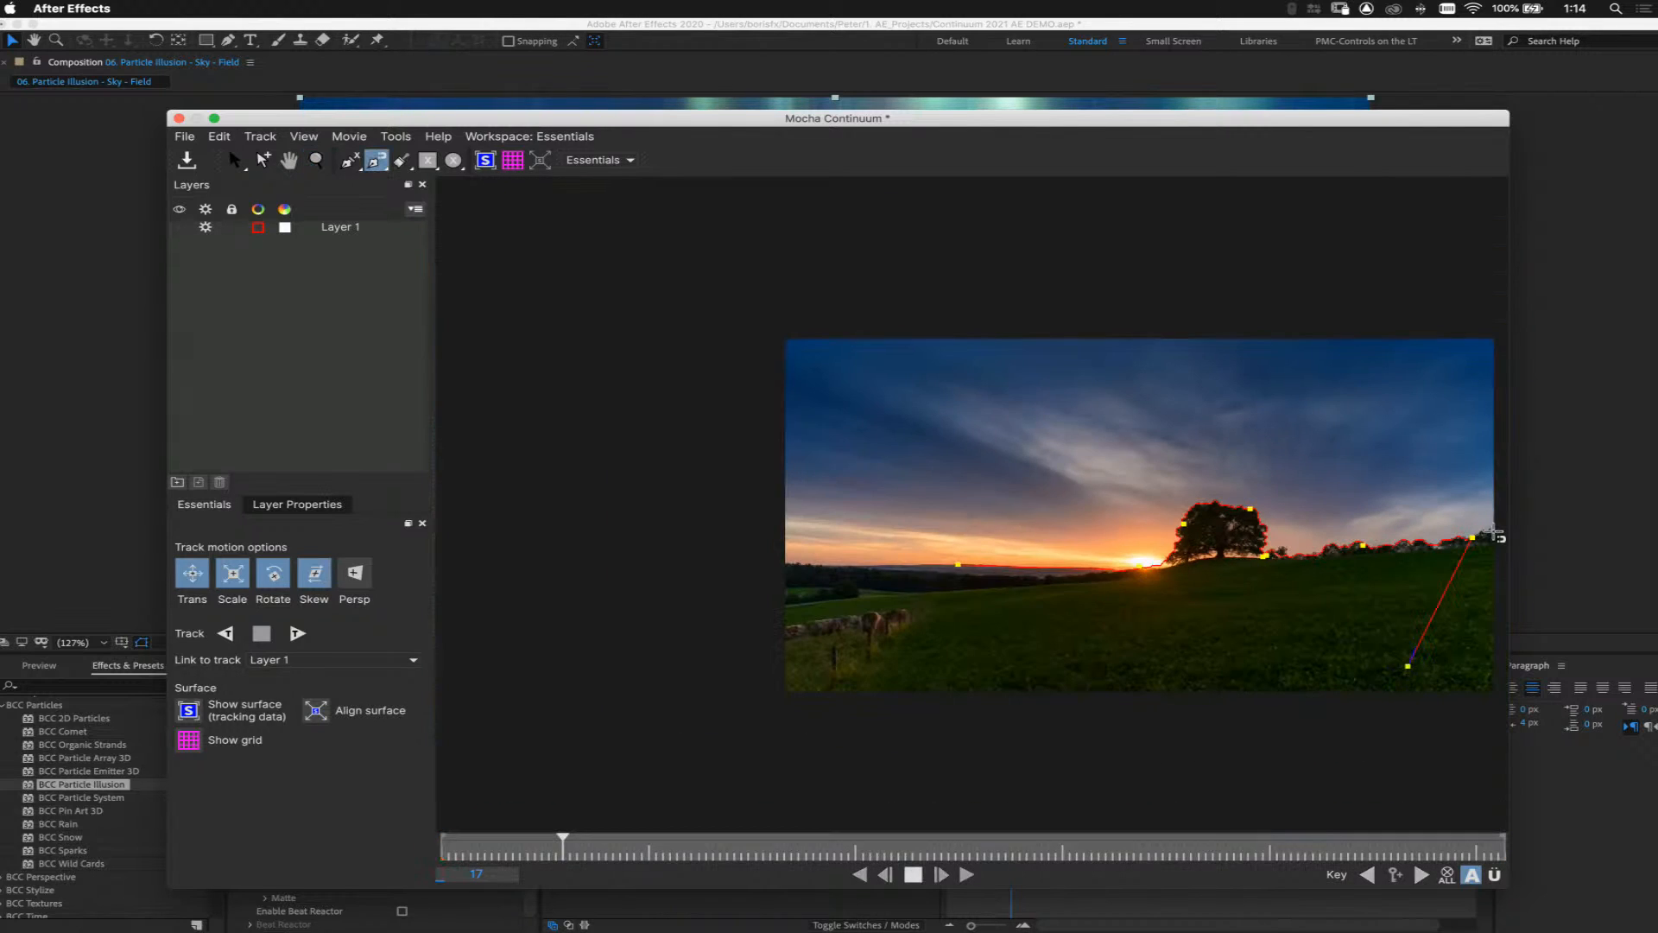
left_click(1499, 529)
left_click(1497, 329)
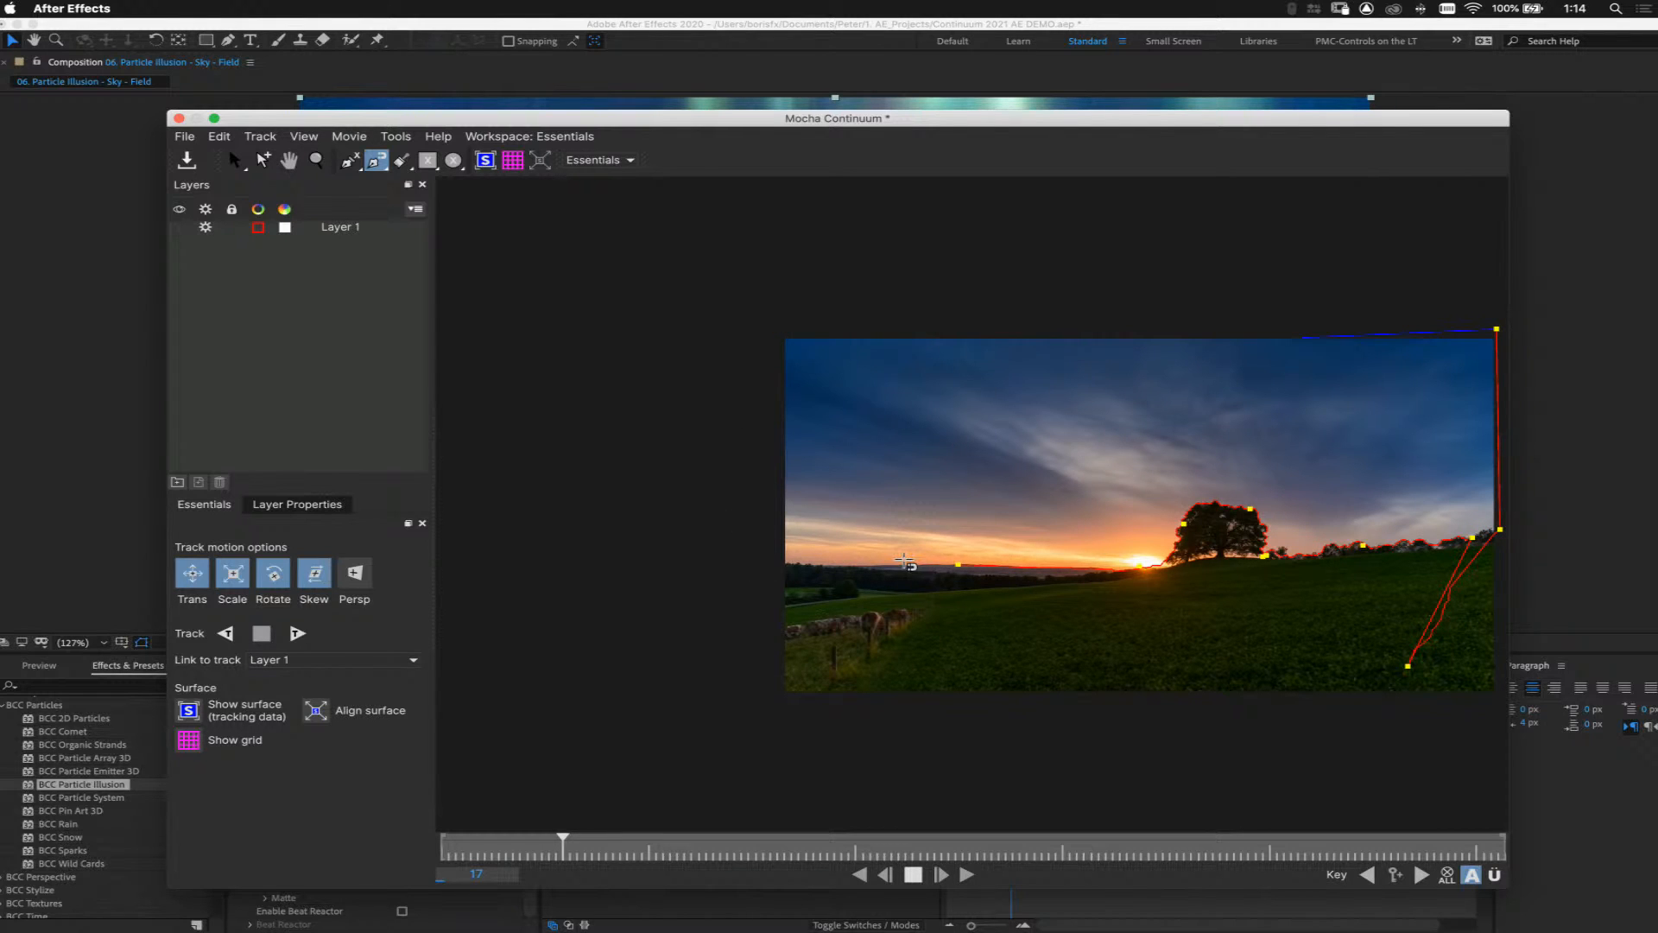
right_click(904, 561)
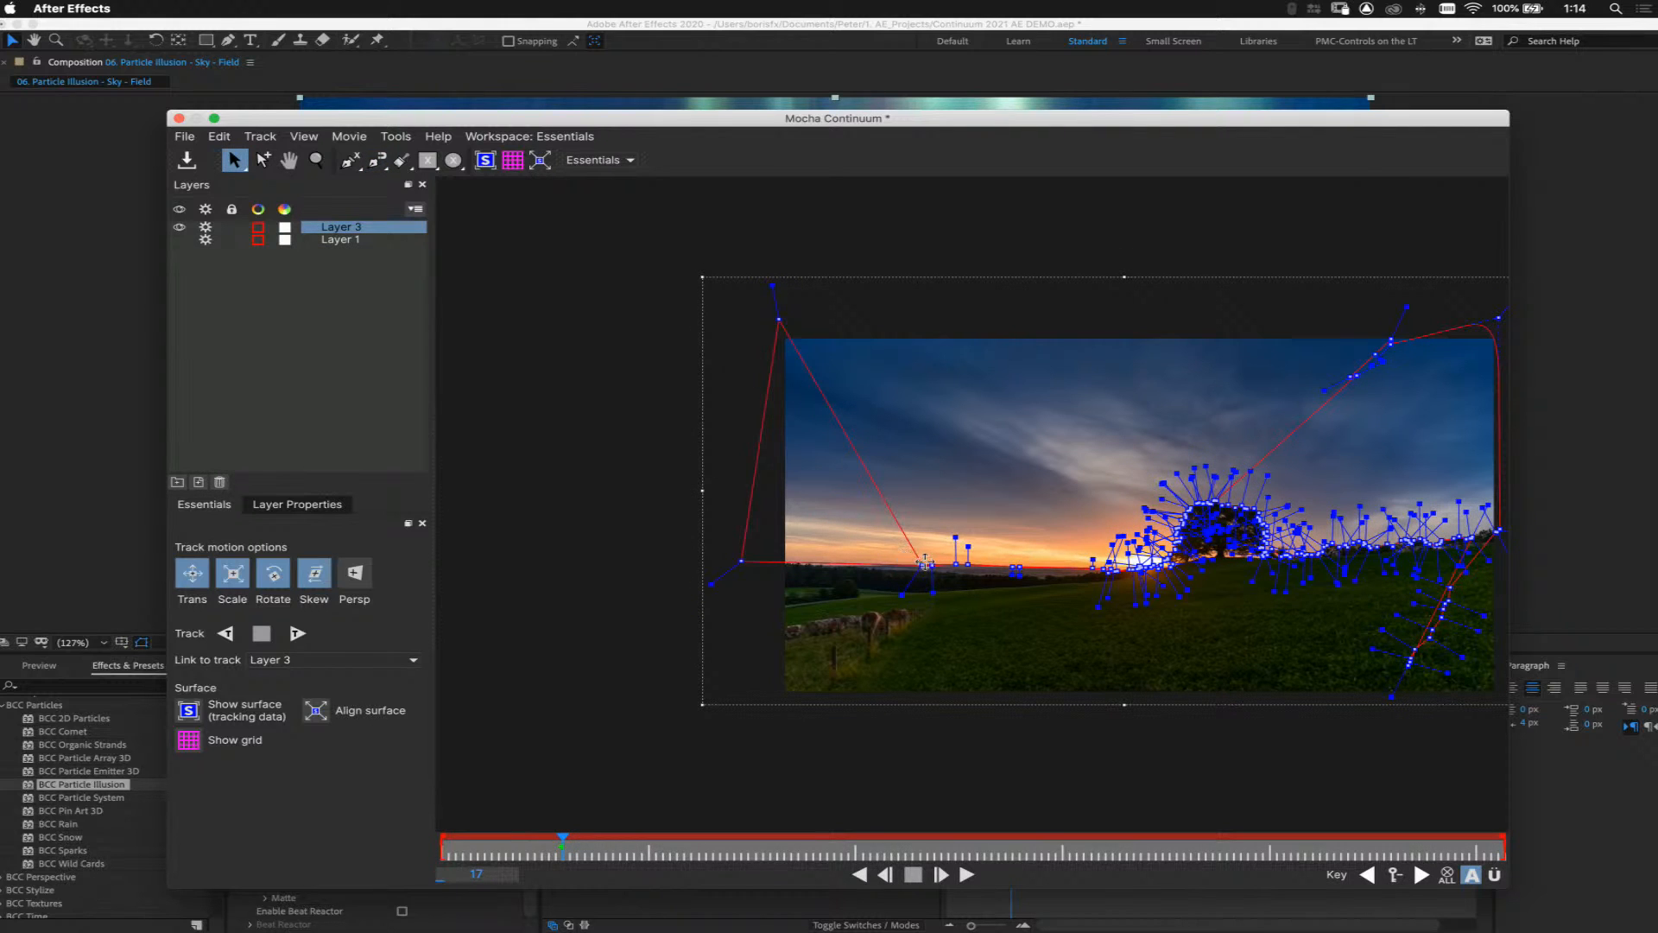
left_click_drag(910, 560, 917, 374)
left_click_drag(913, 306, 914, 305)
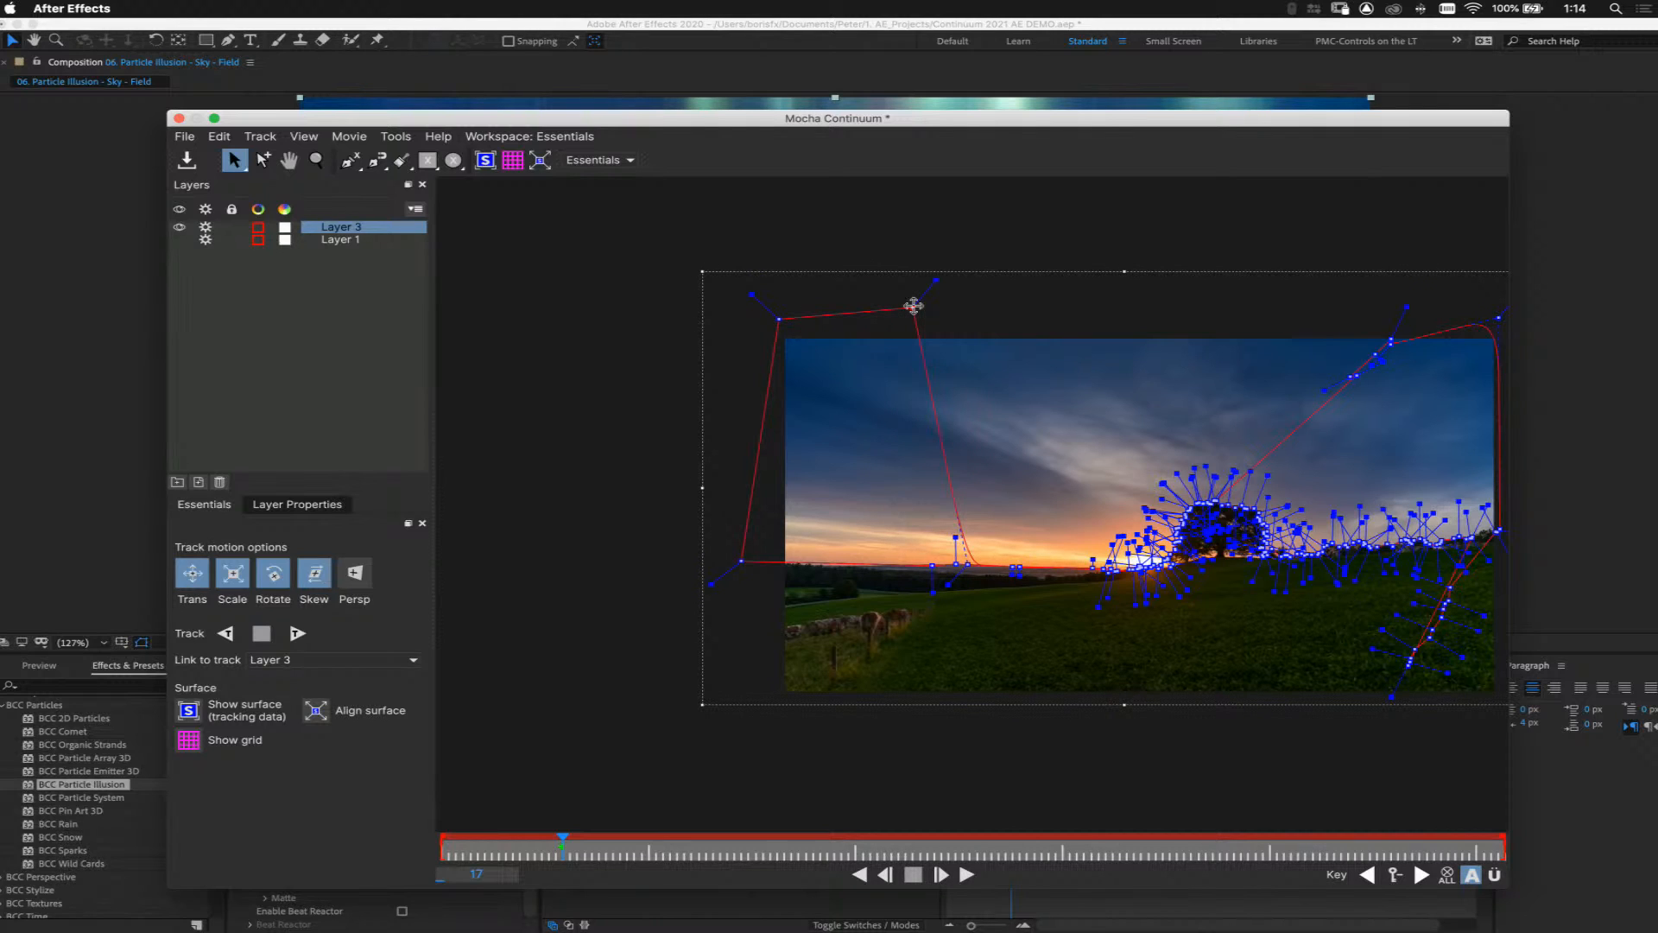
Delete the demo spline Layer 3 and show Layer 1 again
left_click(355, 229)
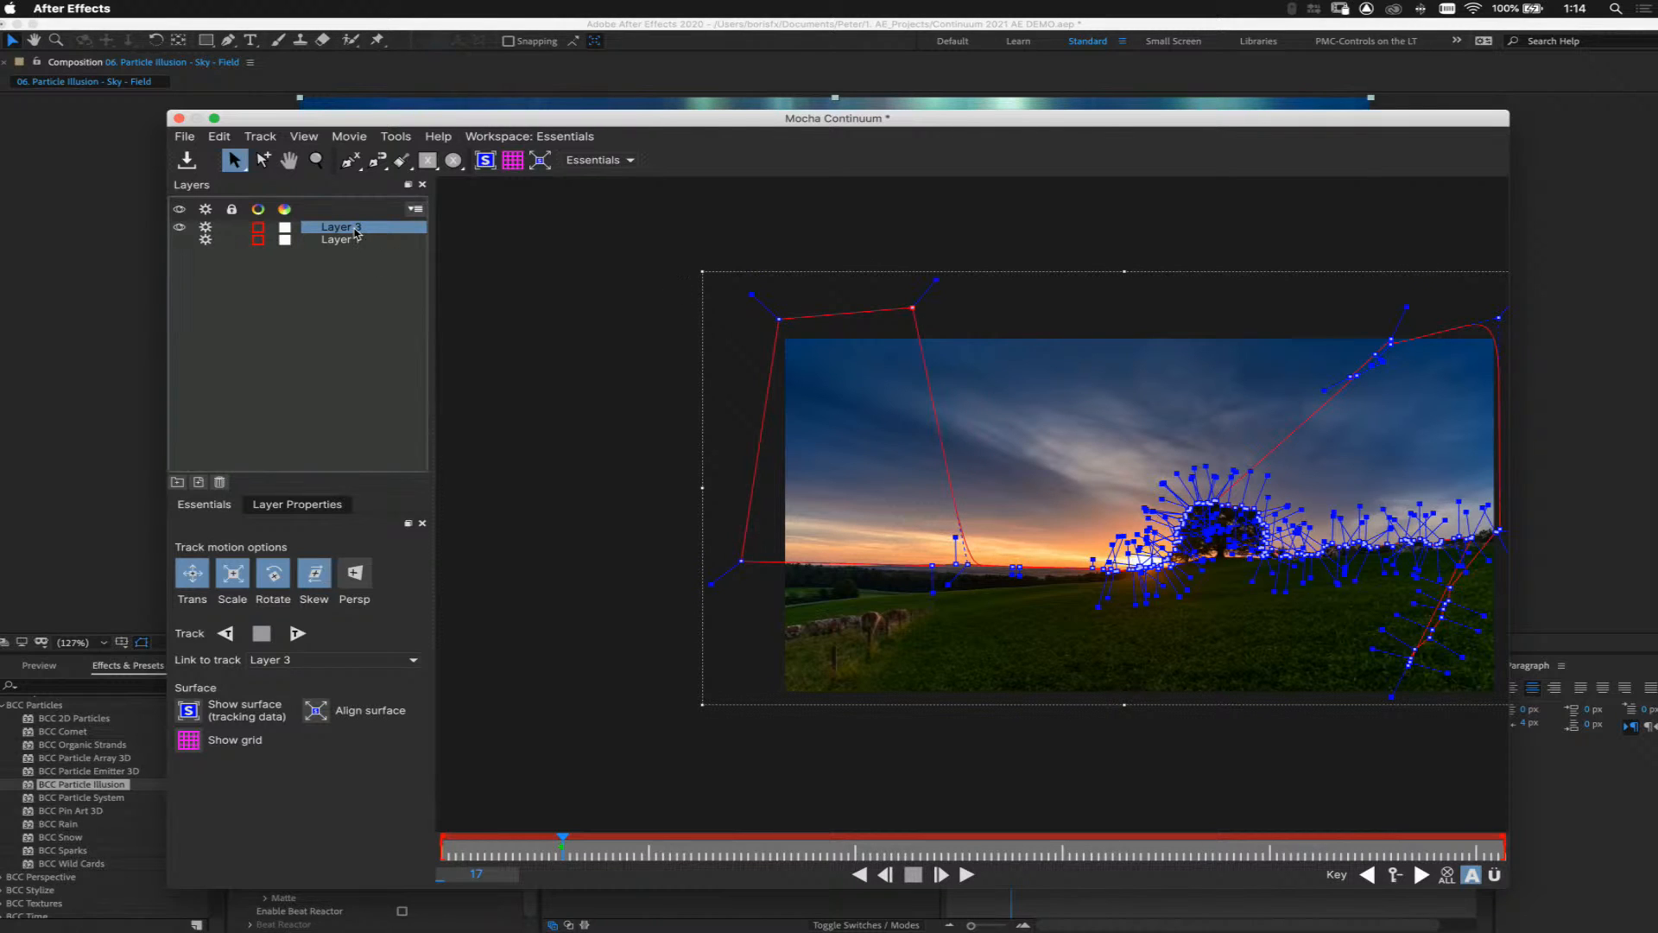
key("Delete")
left_click(355, 230)
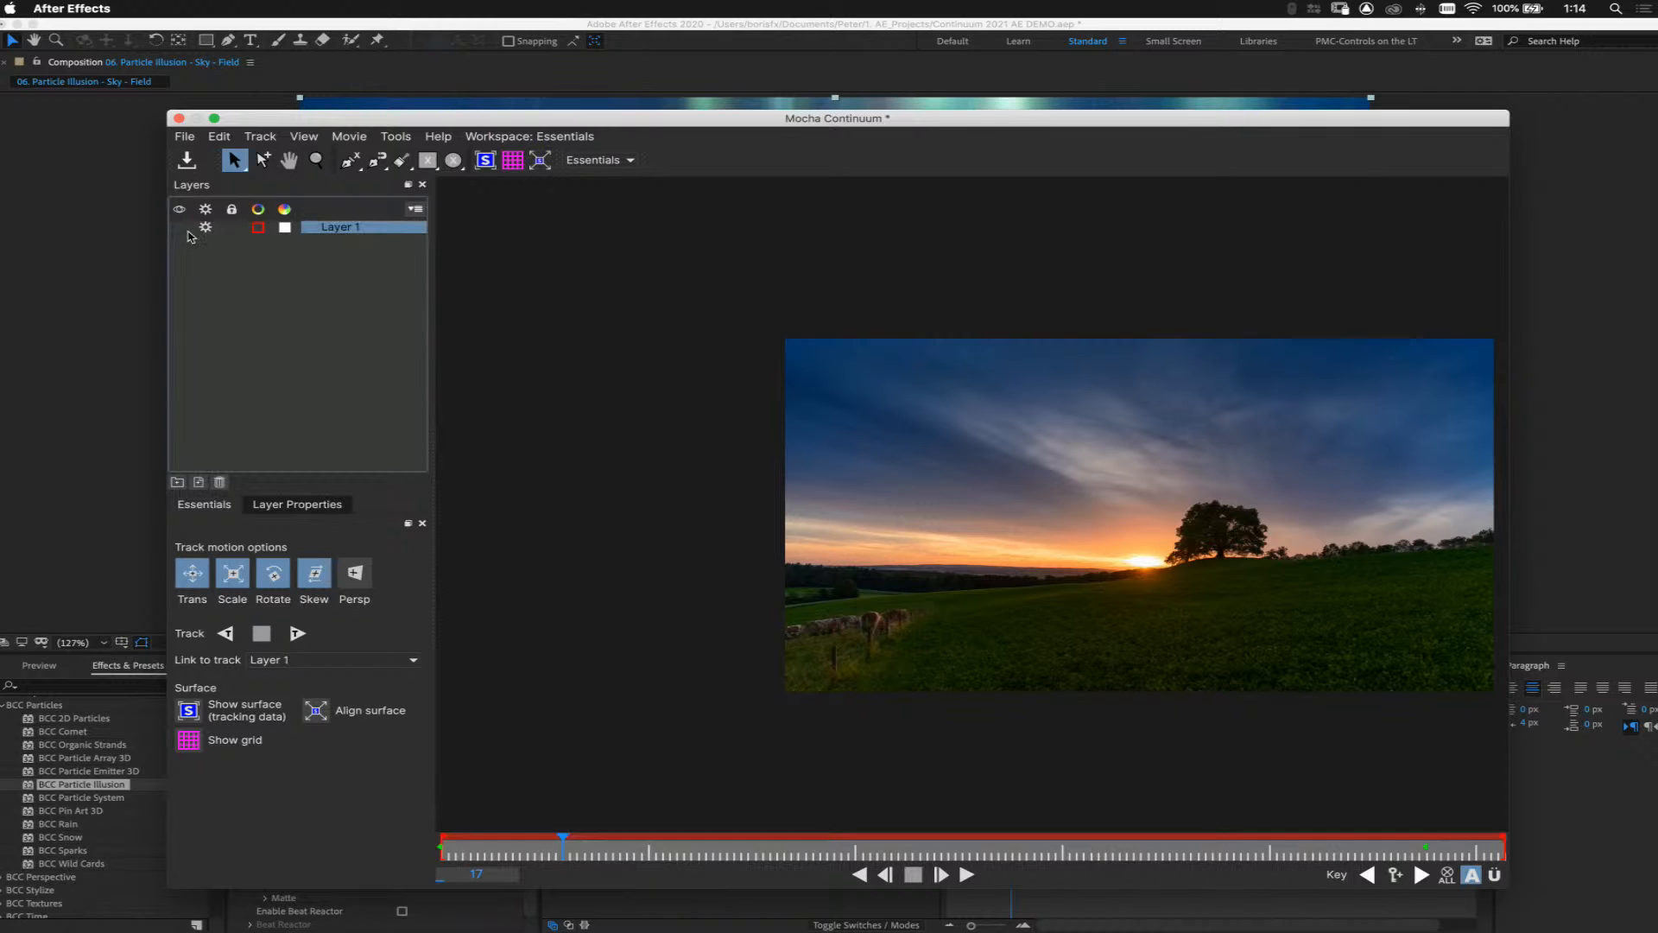
left_click(180, 228)
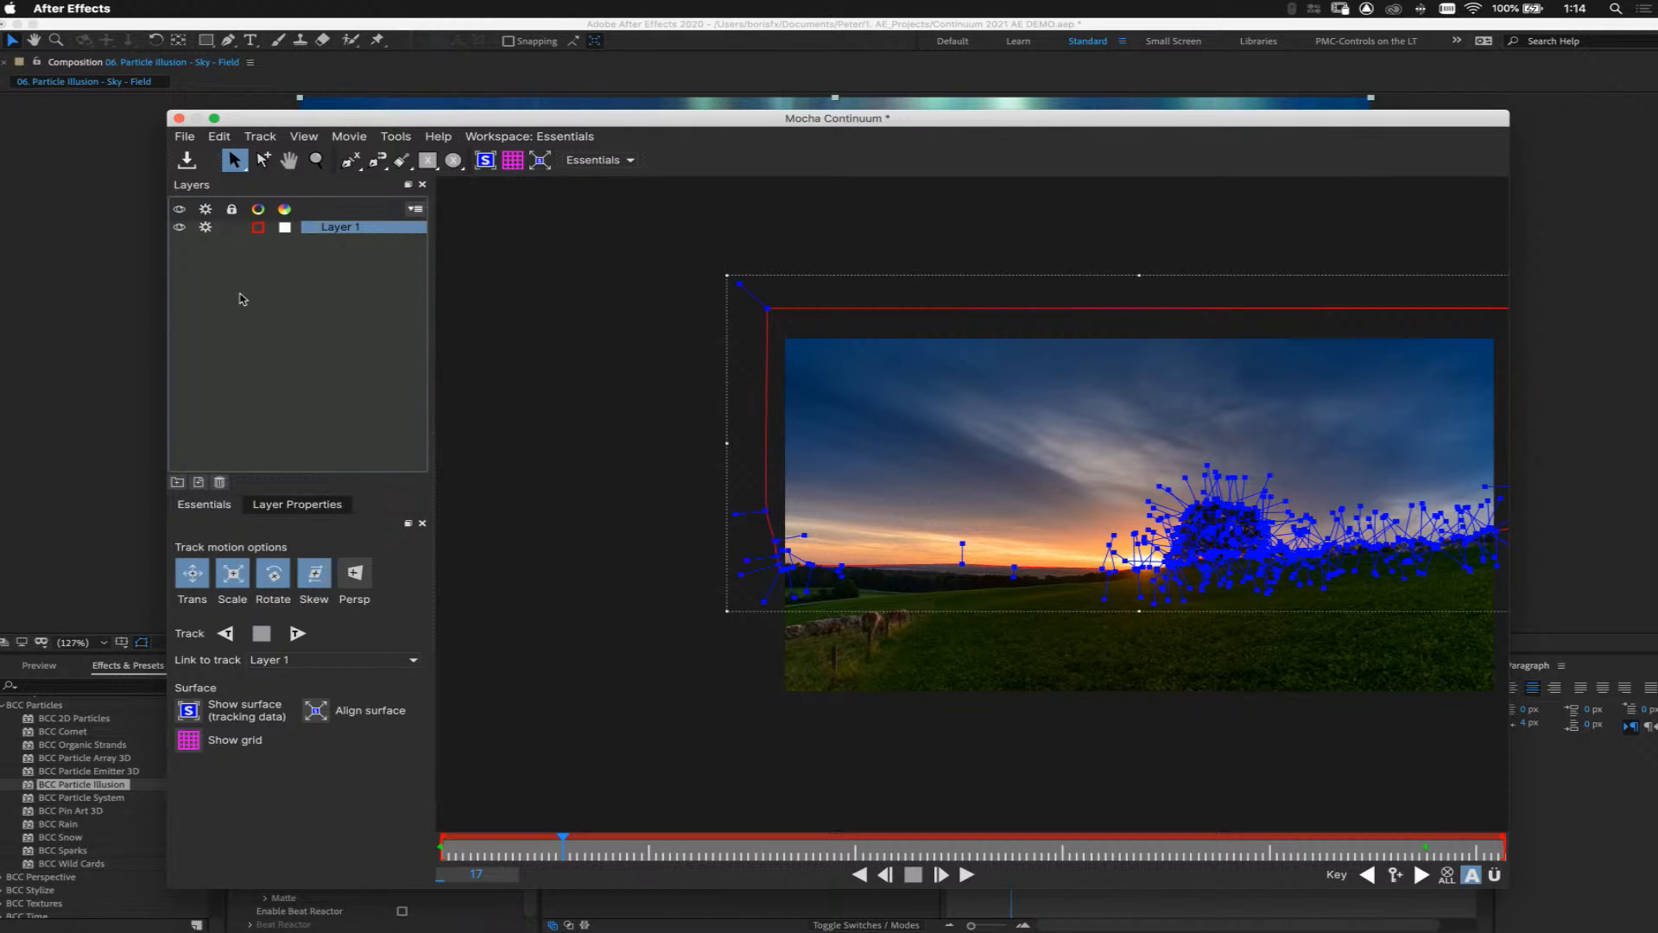
Close Mocha and open the 07. Particle Illusion - Sky - Saigon composition
left_click(179, 121)
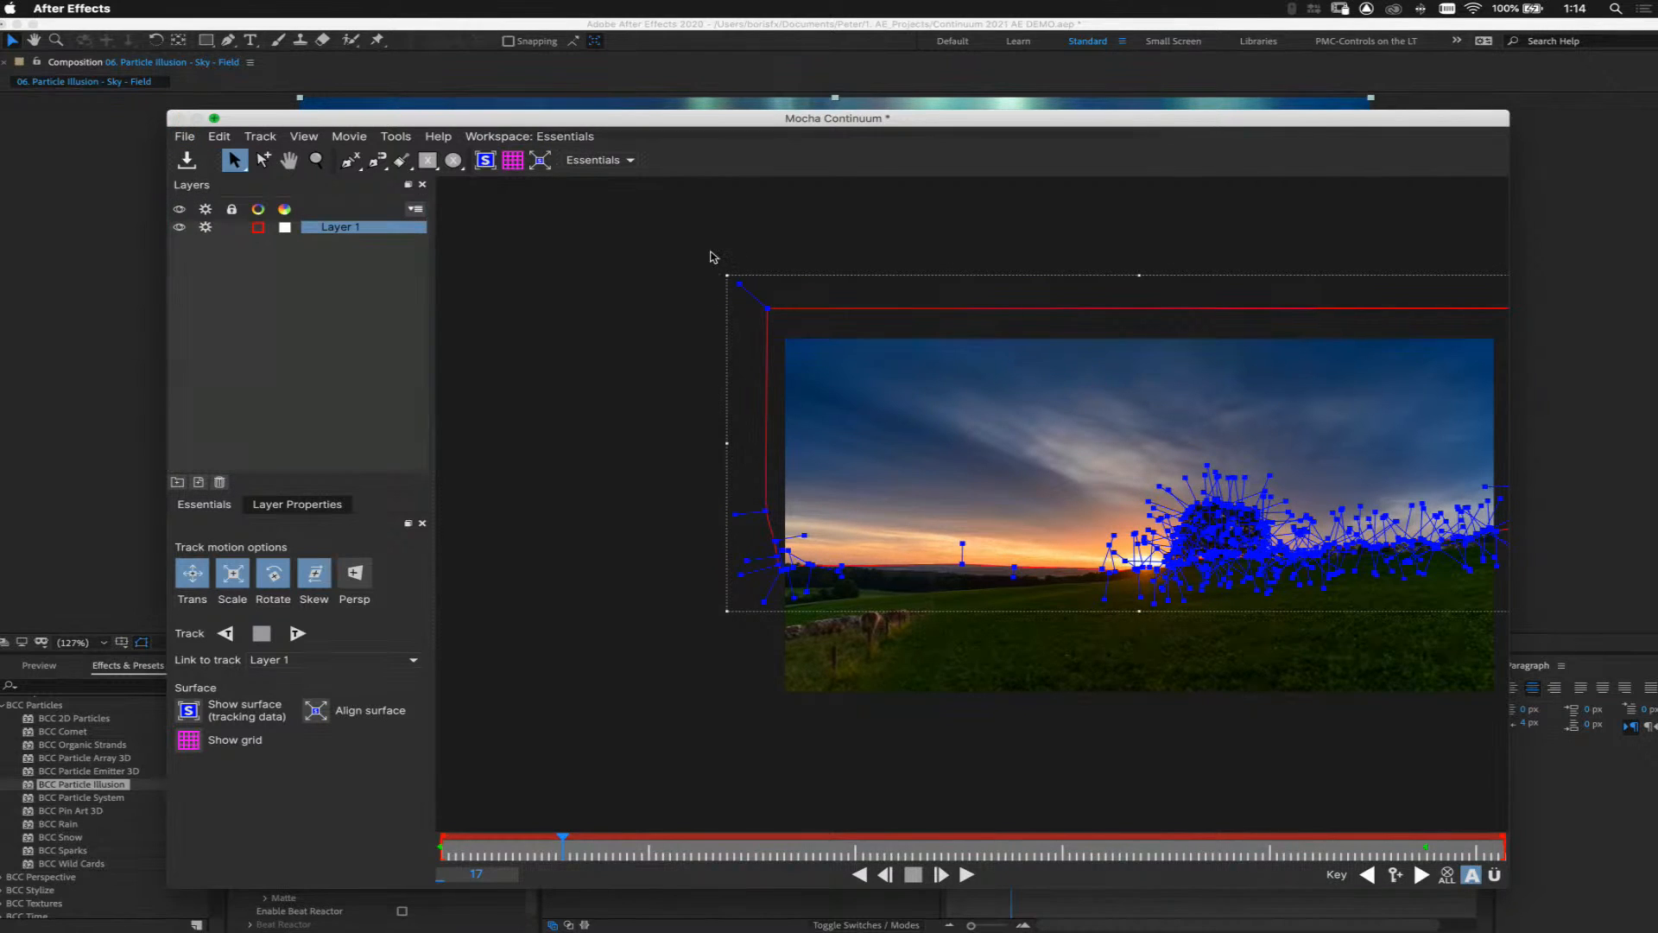
left_click(915, 210)
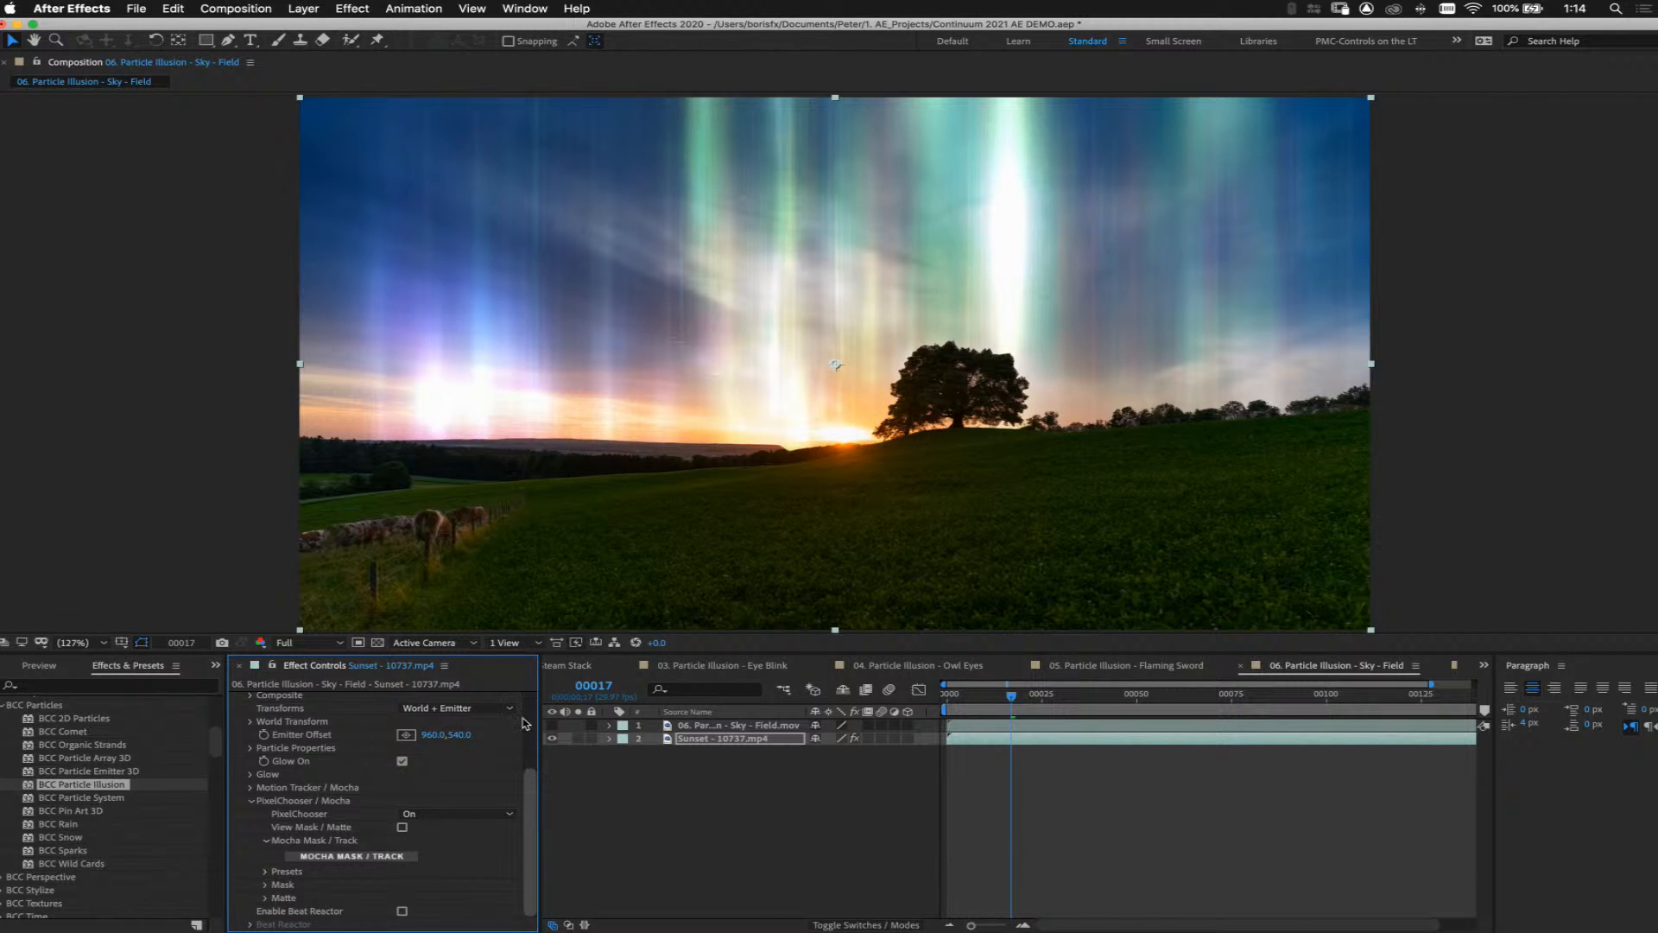
scroll(528, 723, "up", 3)
left_click(1454, 665)
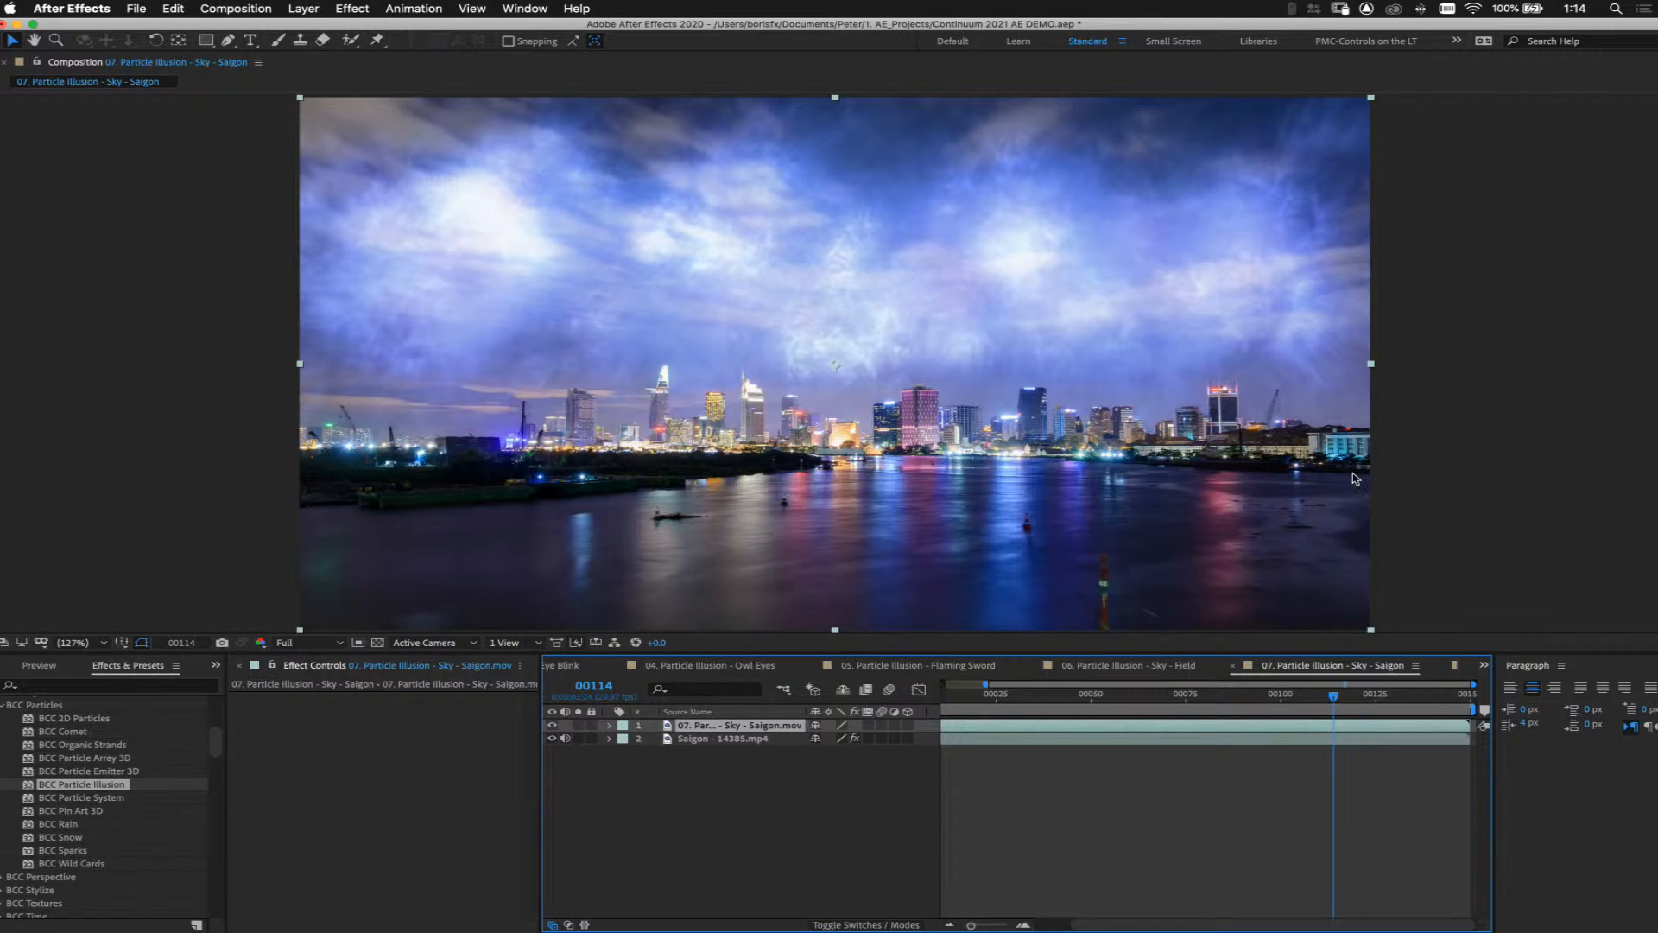
Open the 08. Particle Illusion Transition composition and play it from frame 0 through the change between the two cars
left_click(1457, 667)
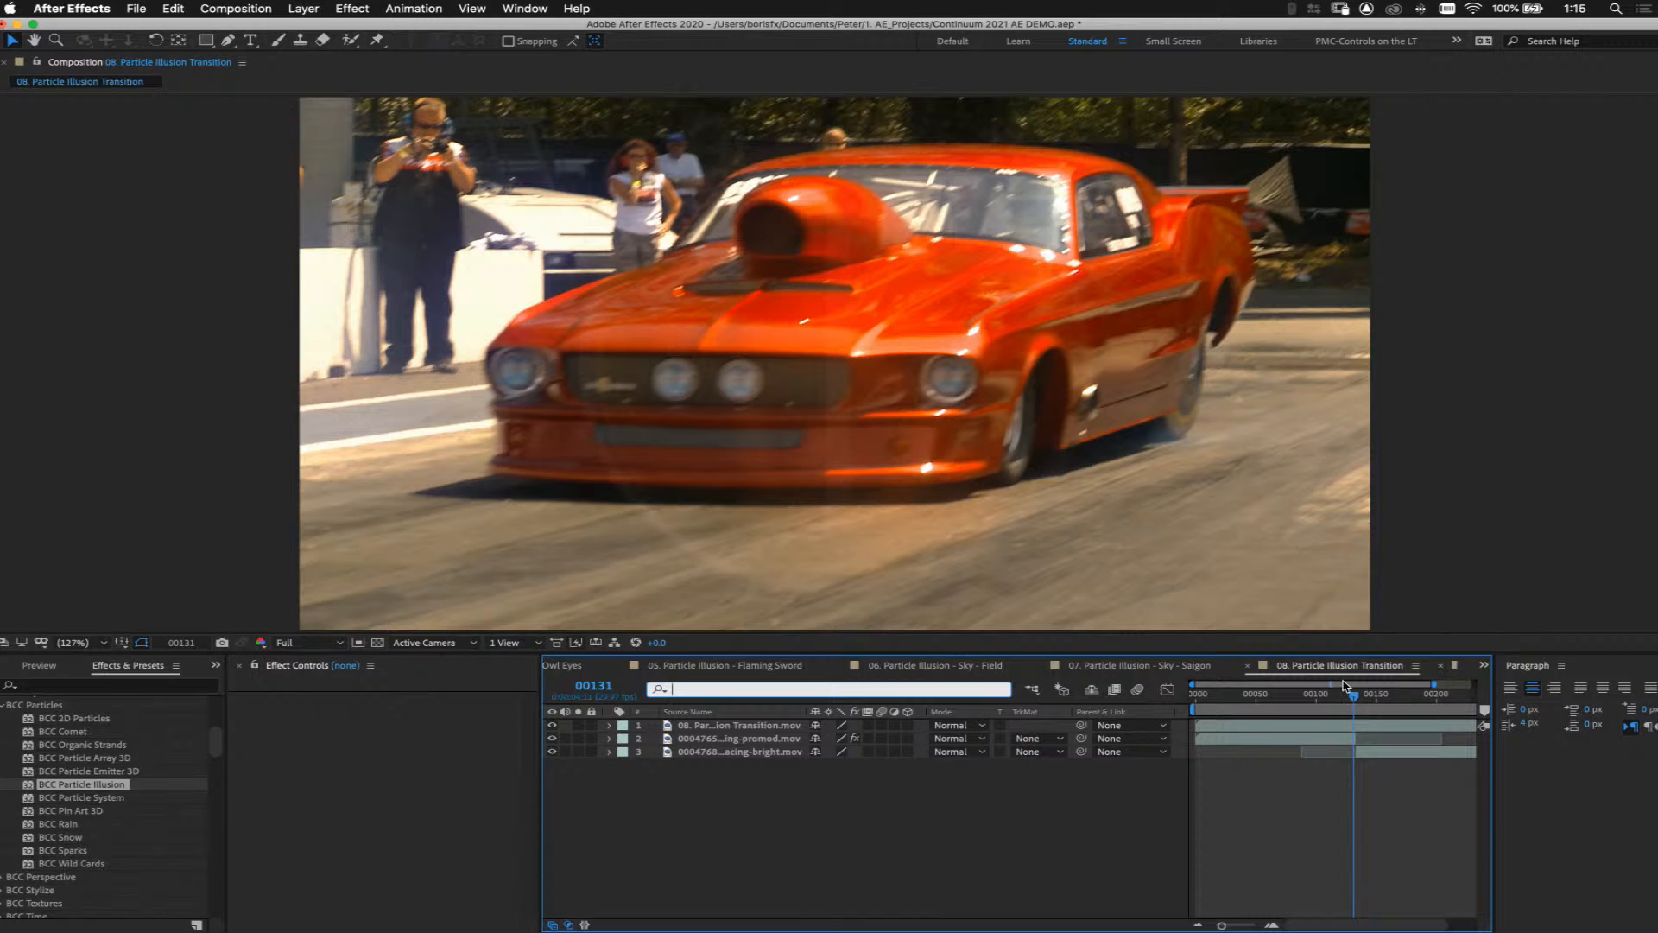
left_click_drag(1335, 701, 1166, 702)
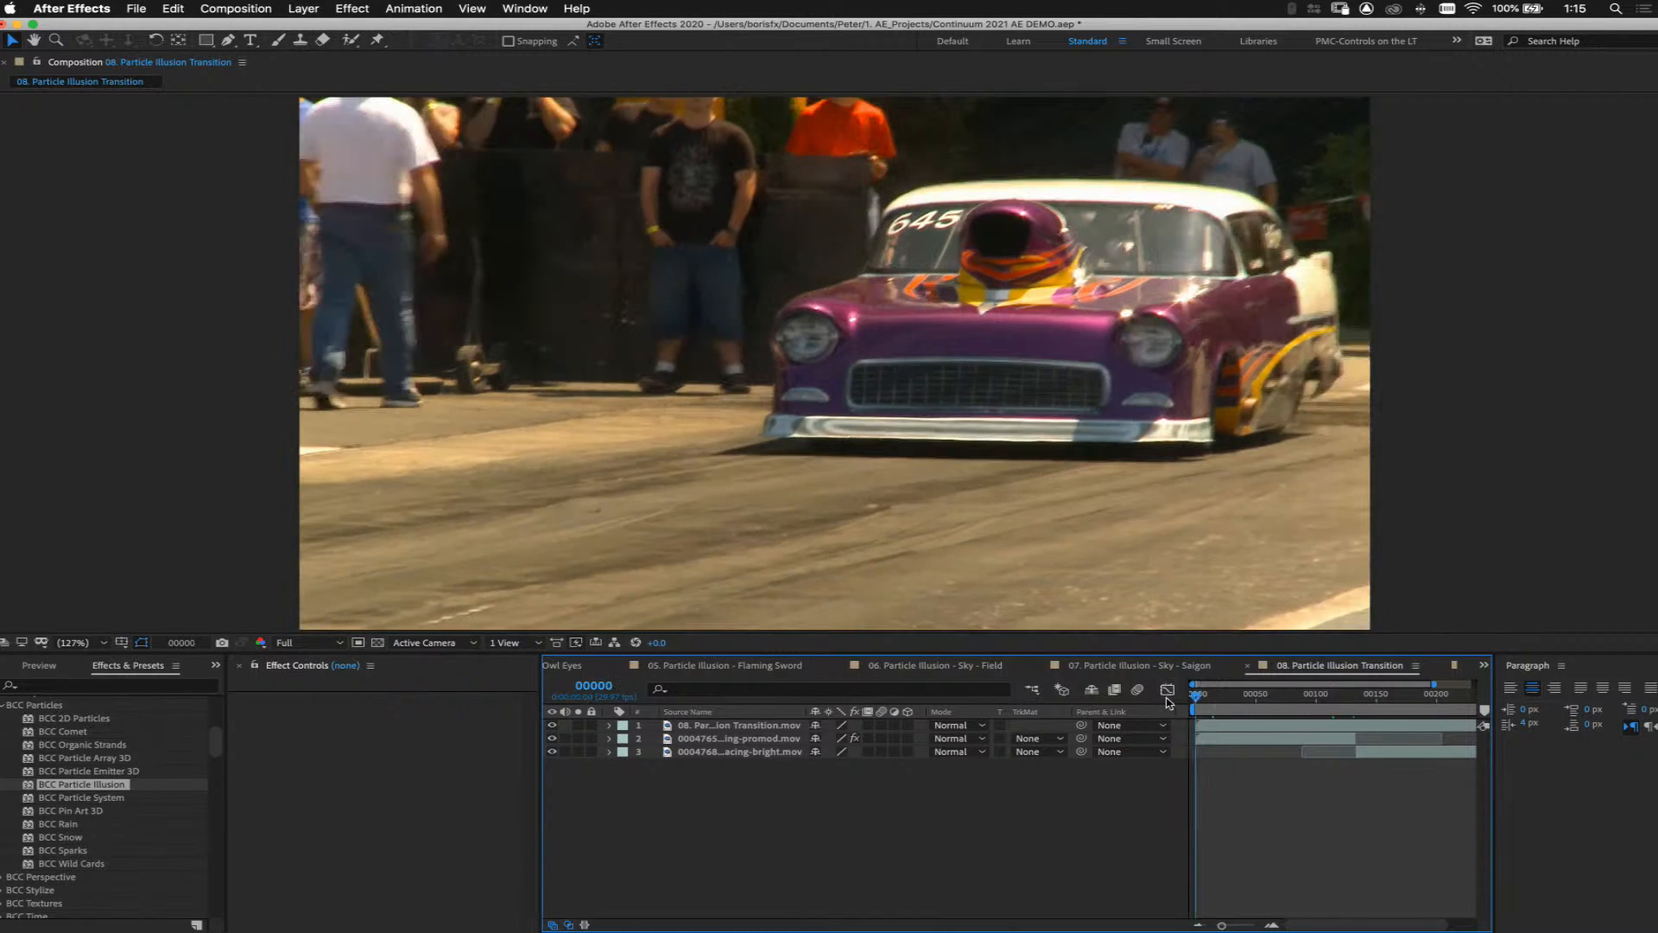
key("space")
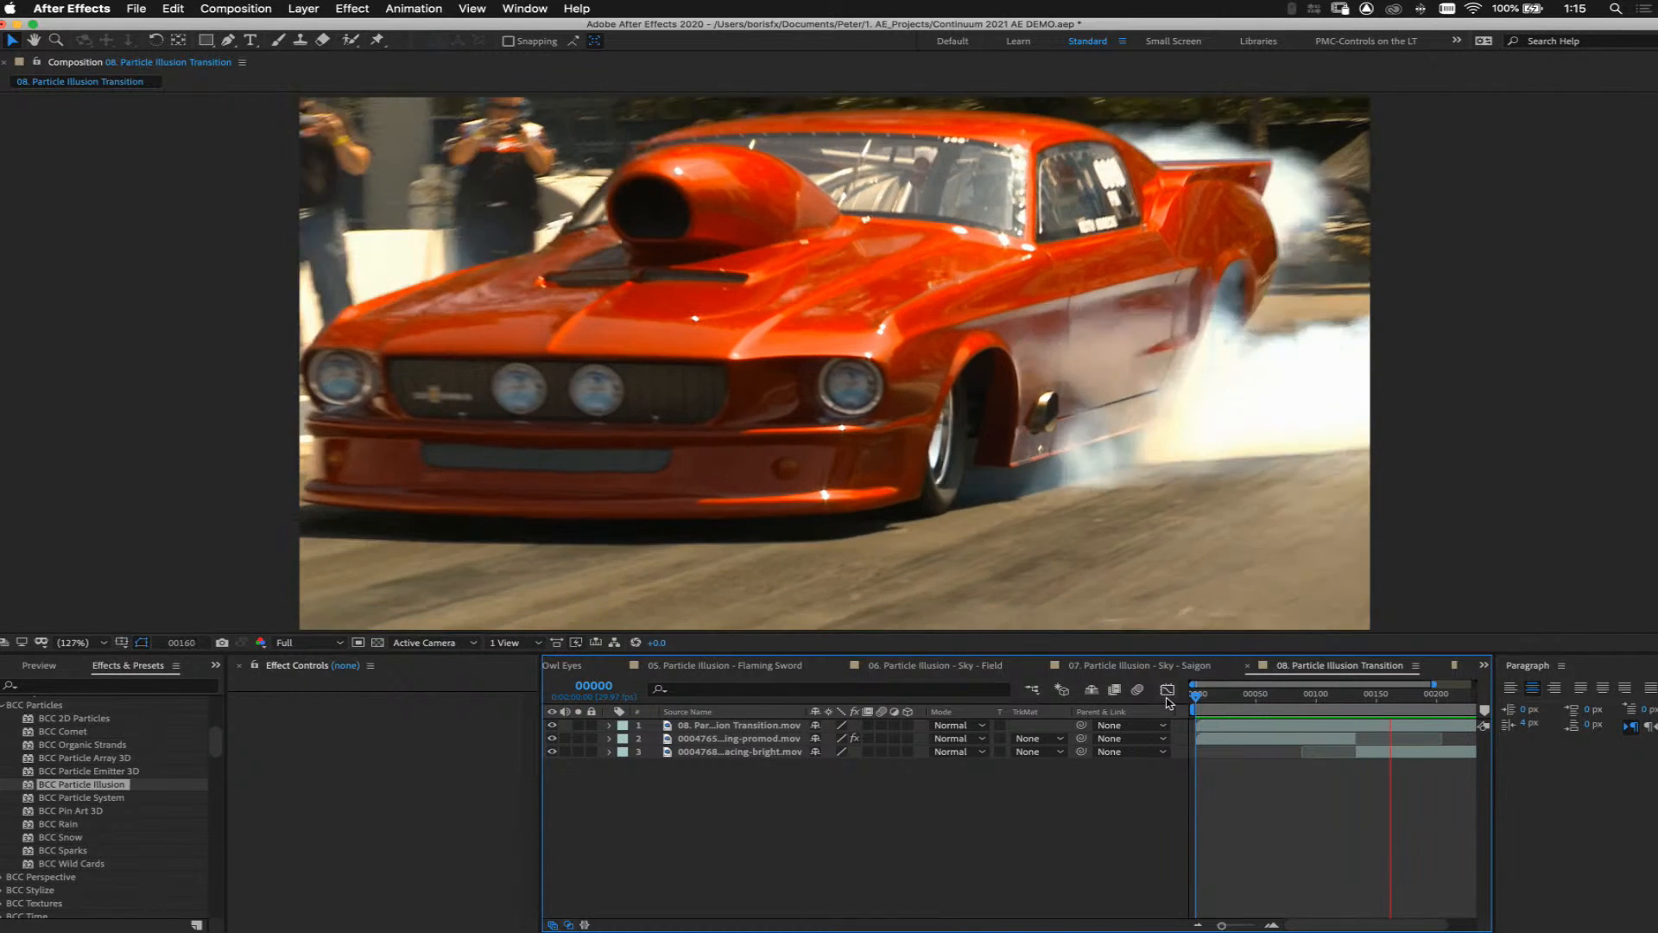
key("space")
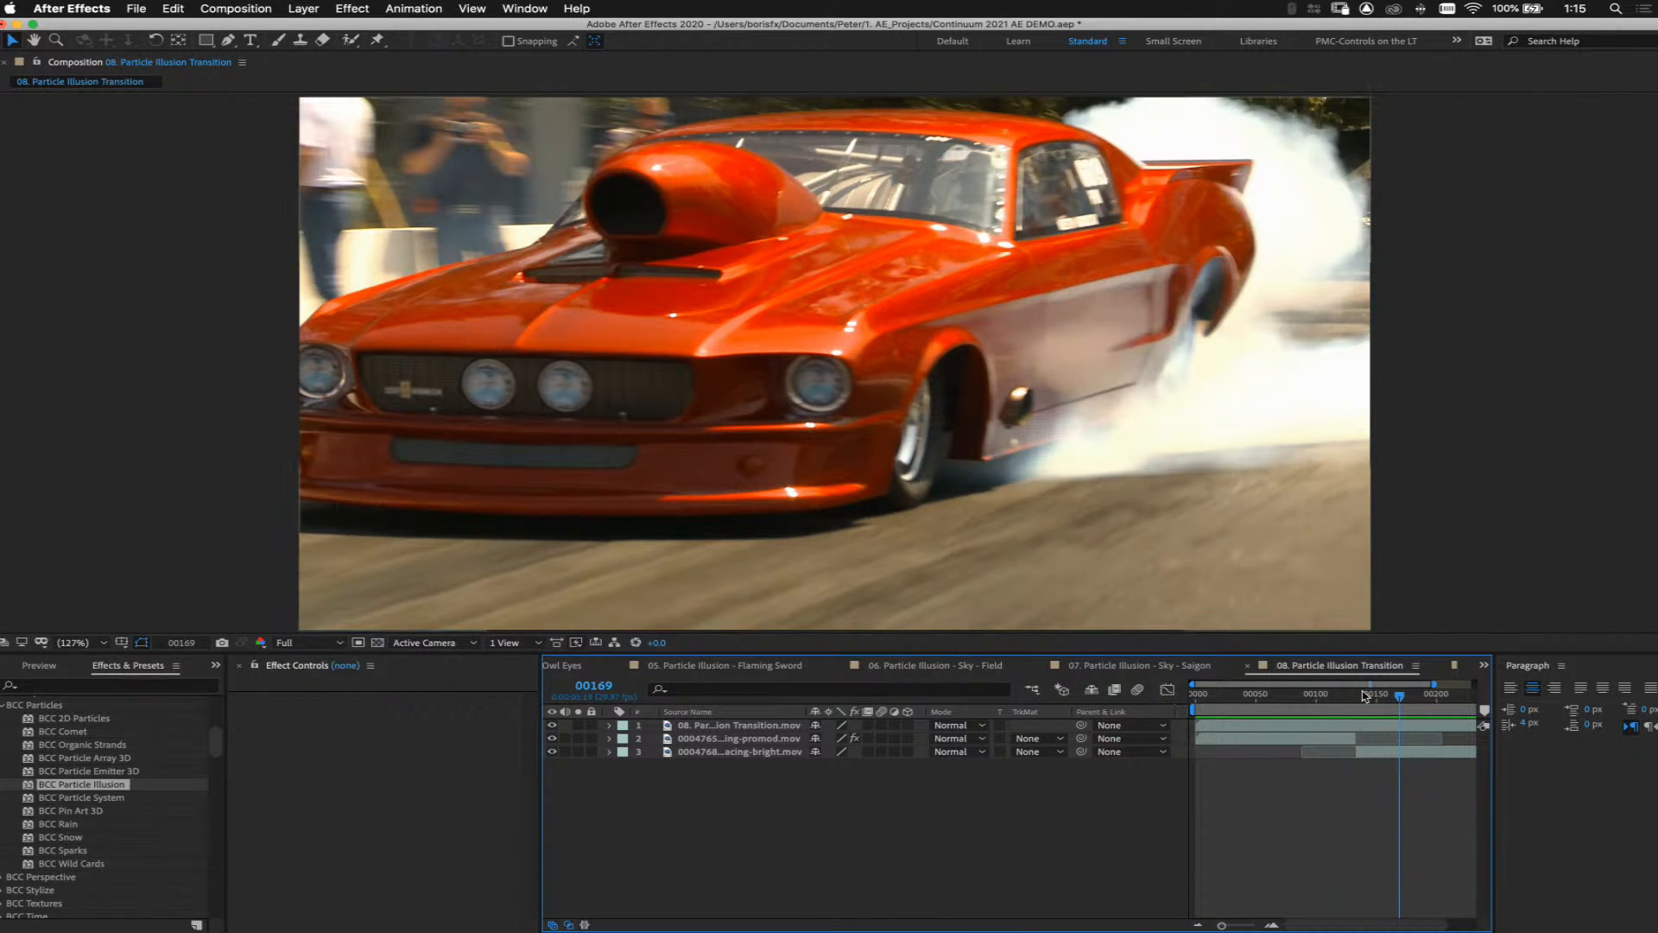
At frame 102, hide the Particle Illusion Transition.mov layer and show the BCC Particle Illusion Dissolve settings of the promod clip
left_click_drag(1345, 696, 1322, 703)
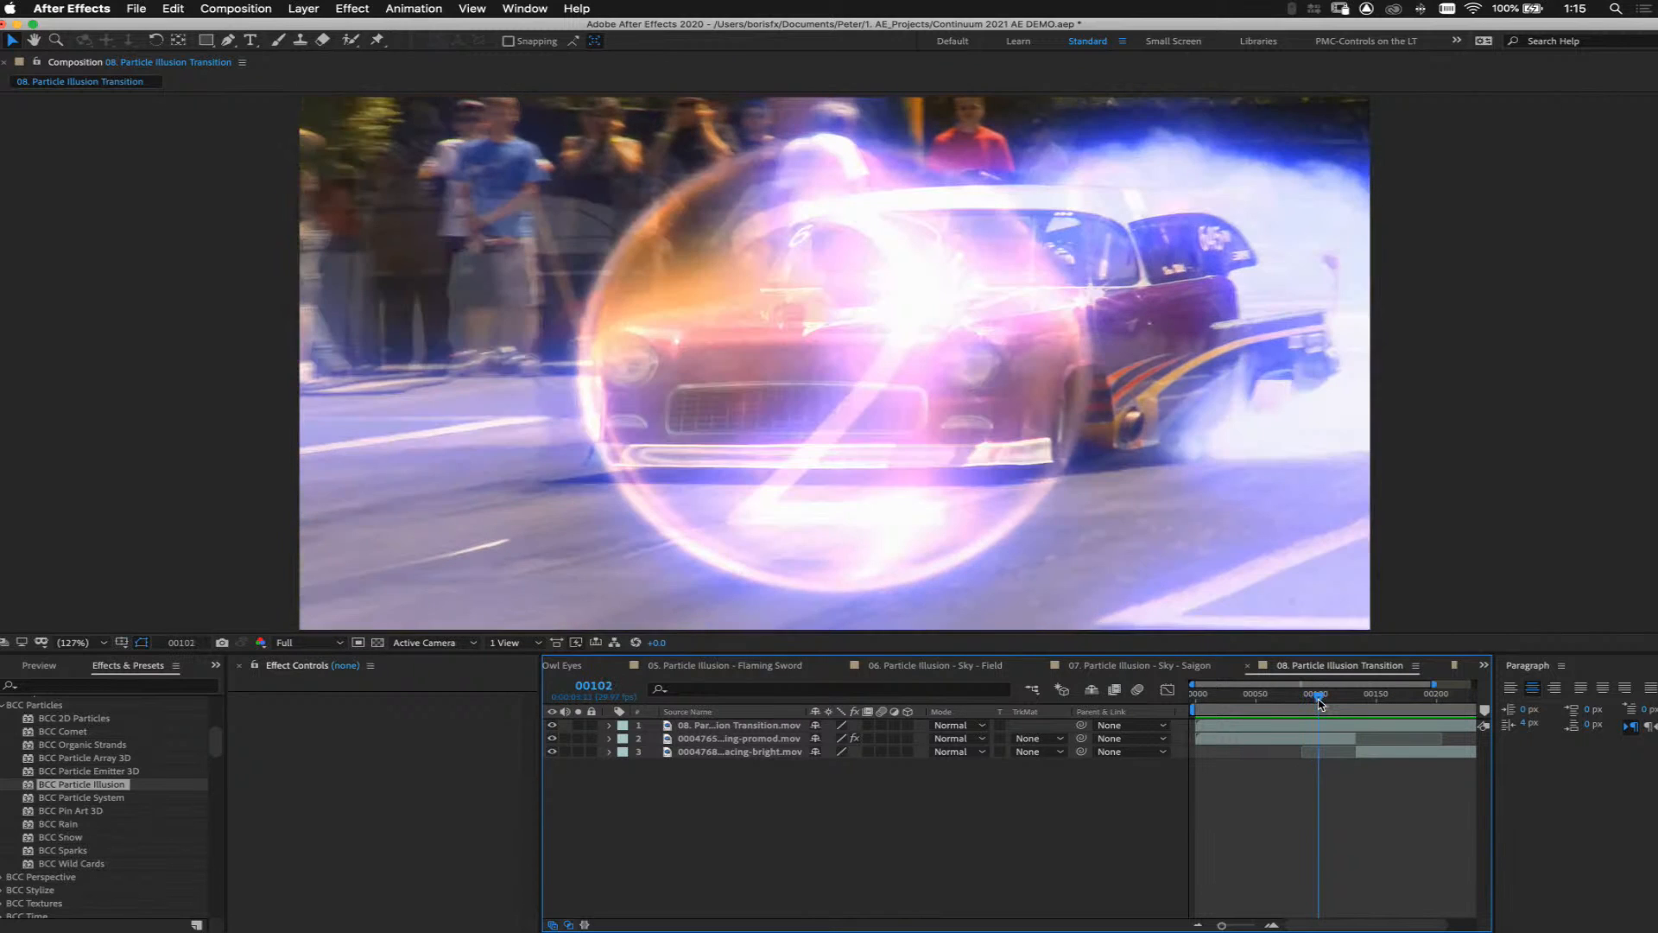
left_click(553, 726)
left_click(712, 740)
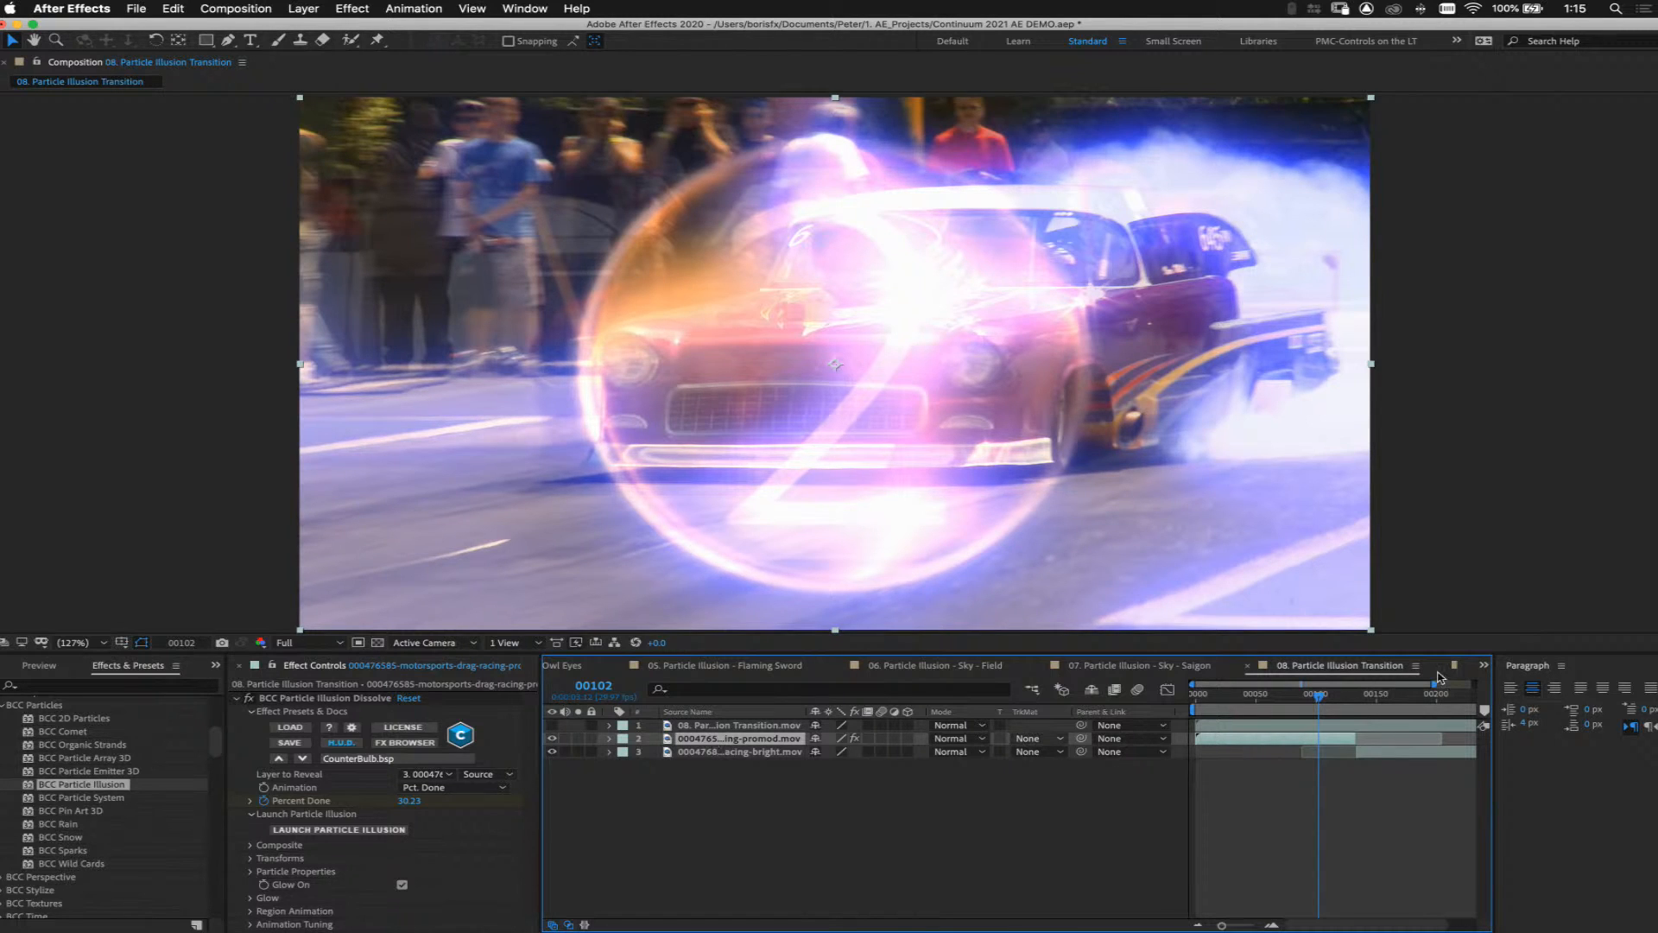
Open the 09. Particle Illusion - Lines composition and refresh it by switching to the Transition composition and back
left_click(1457, 667)
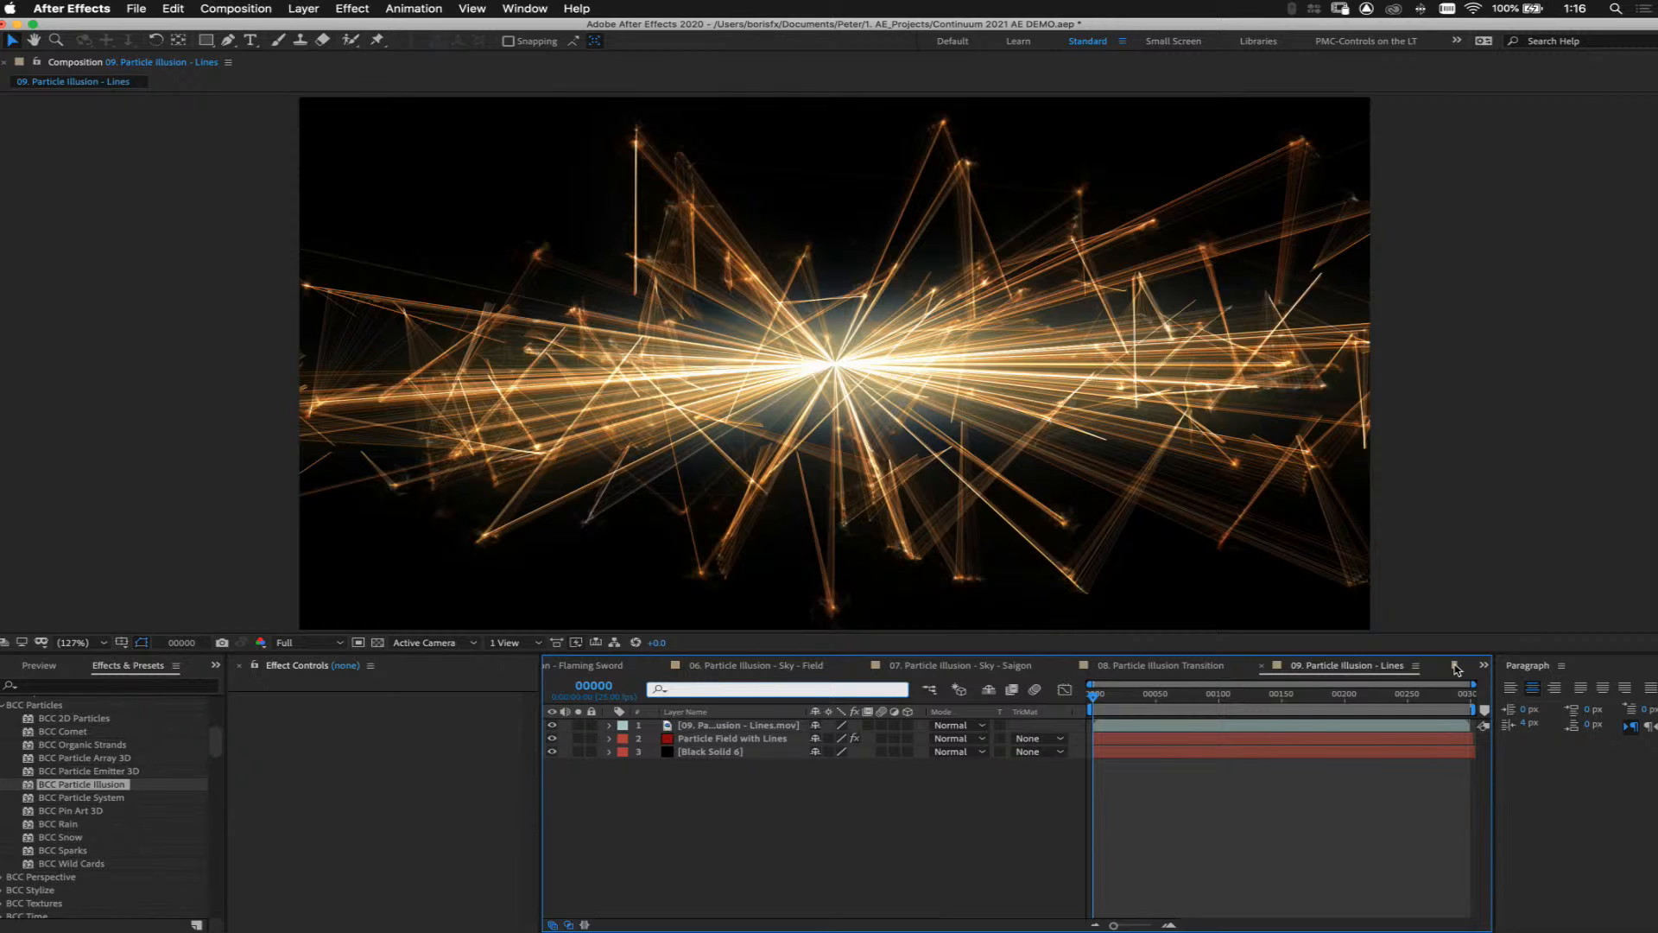
left_click(1456, 668)
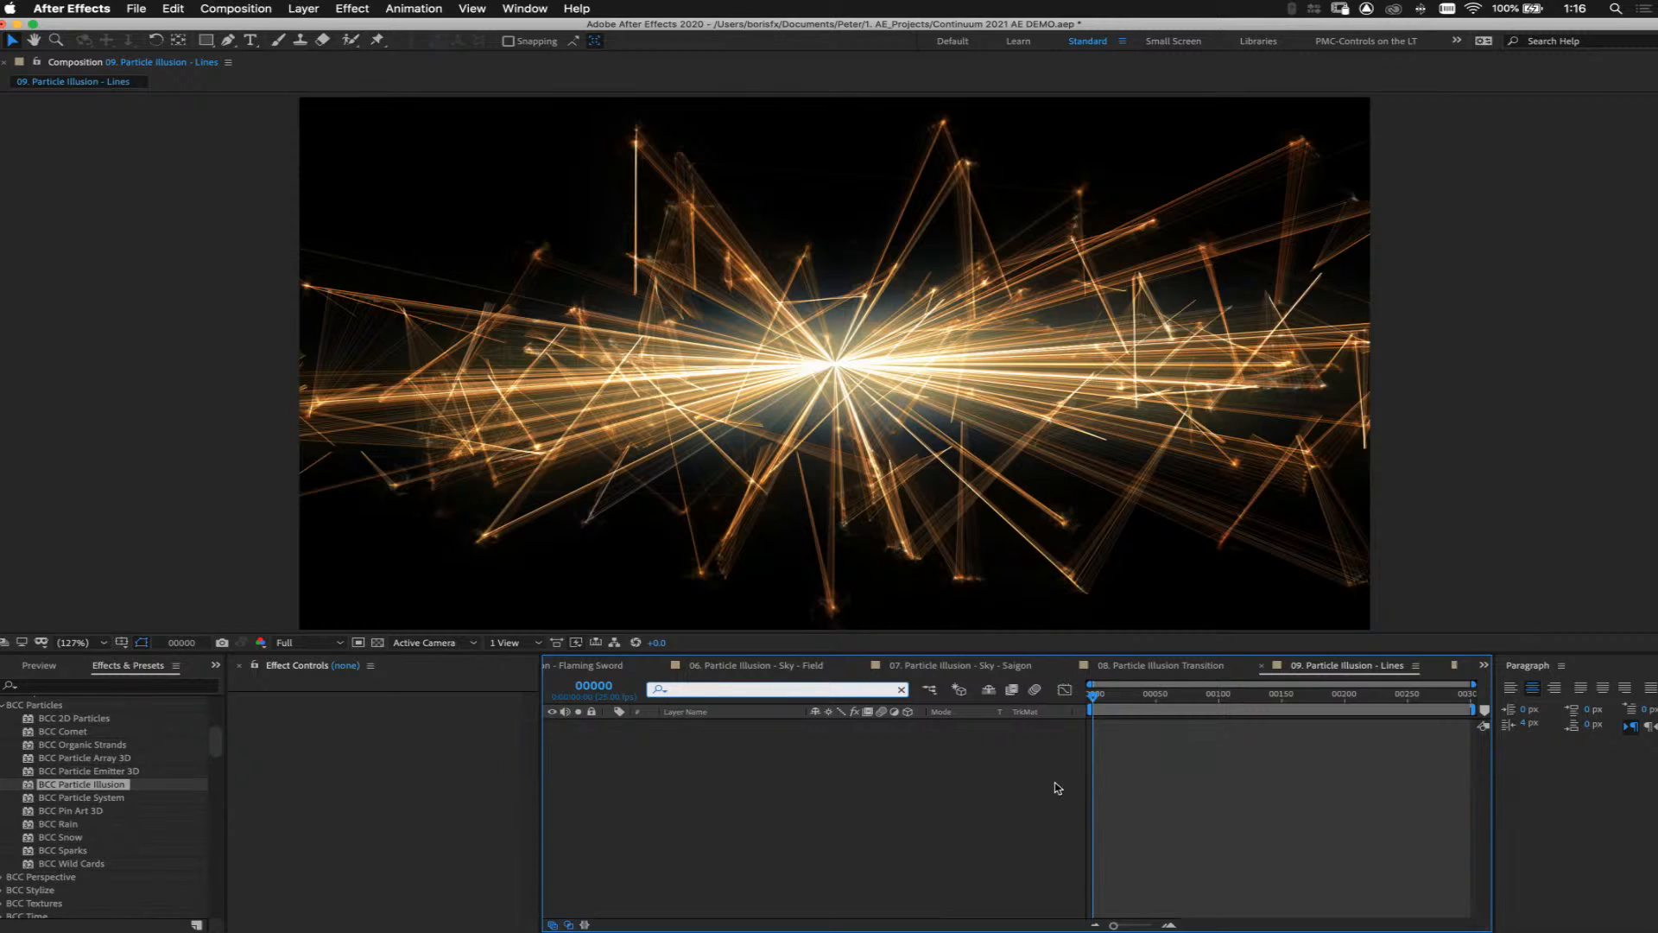
left_click(790, 792)
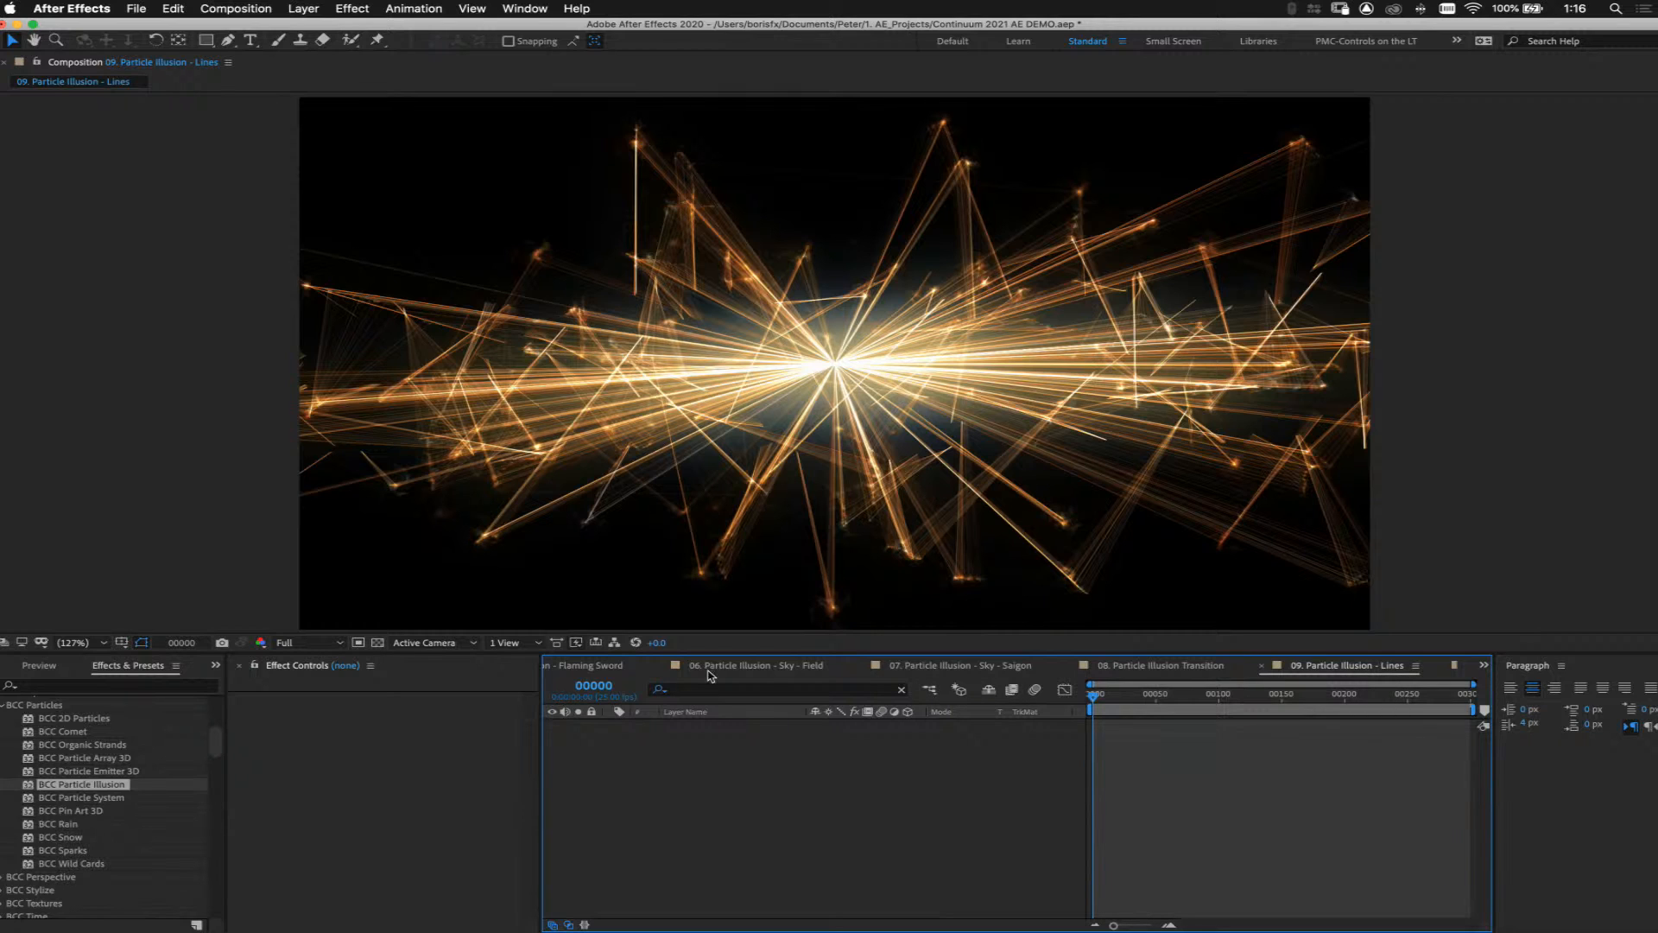
left_click(1209, 666)
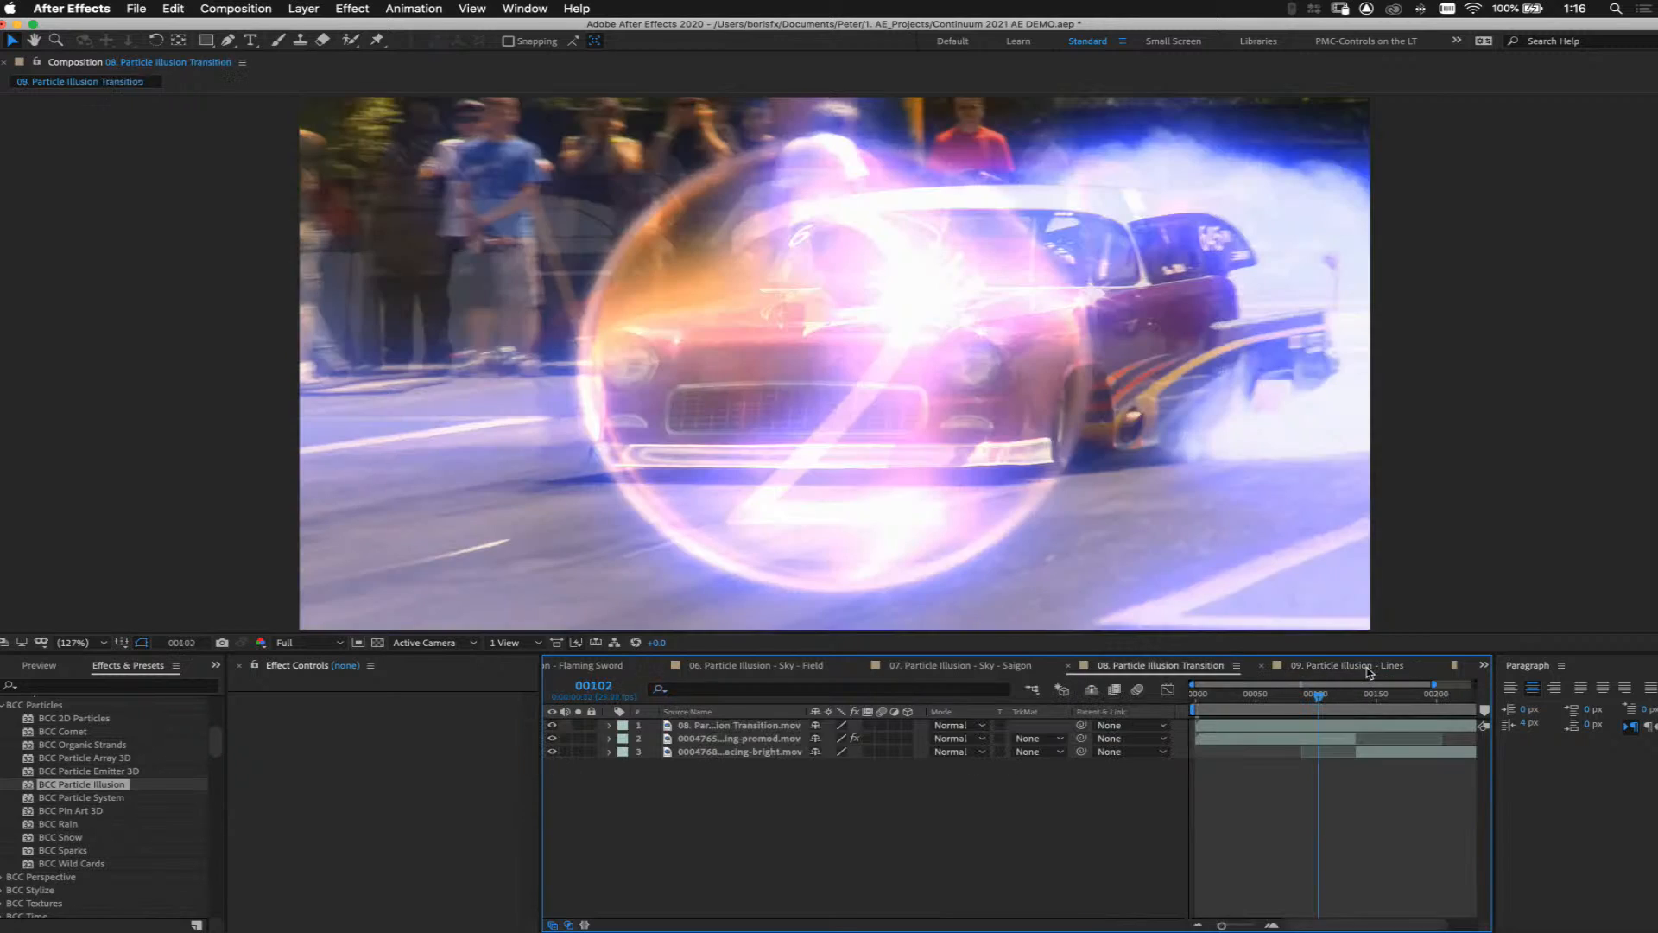
left_click(1369, 665)
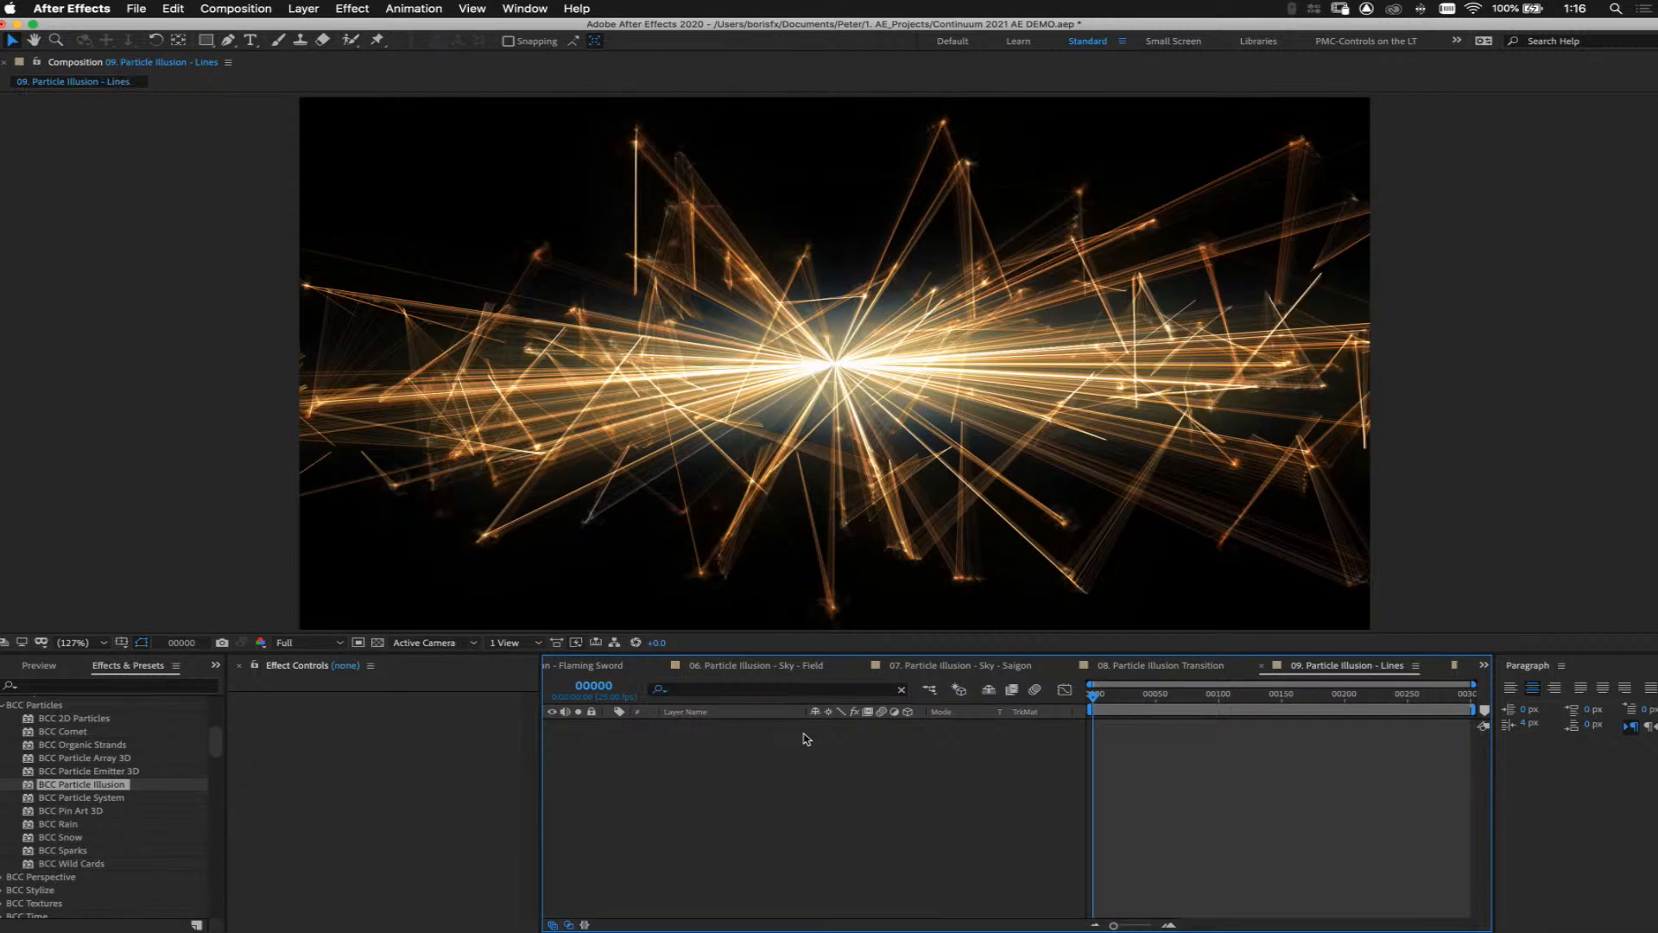
Check the Lines composition at frame 89 and play it from frame 0
left_click(1206, 709)
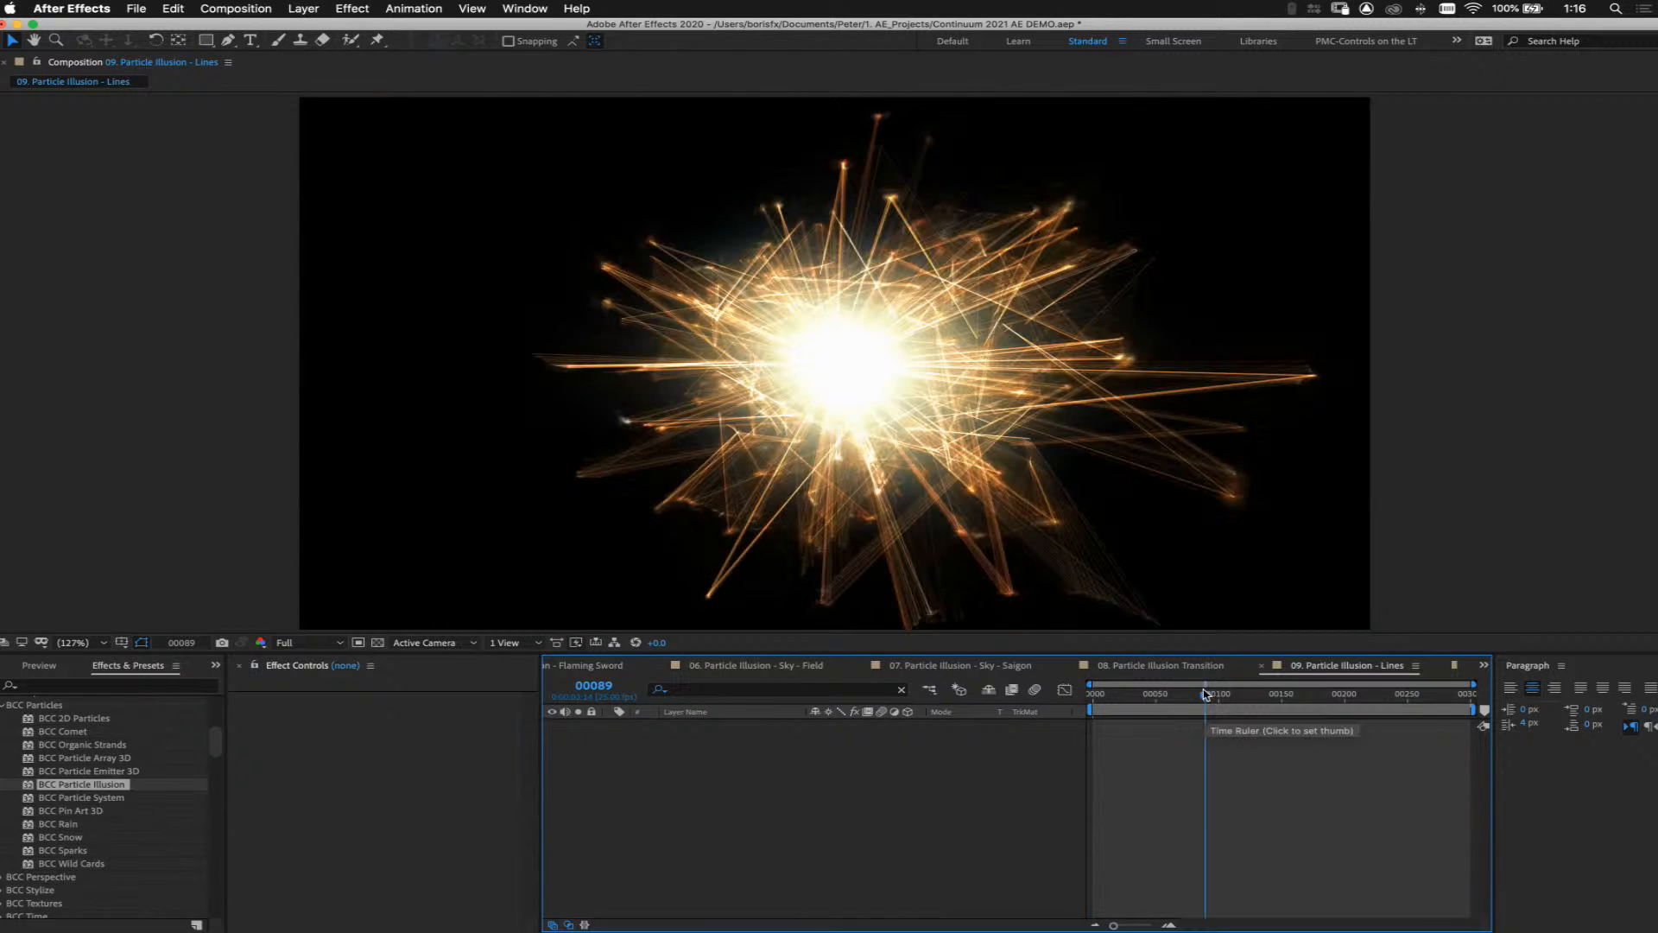
left_click_drag(1184, 699, 1092, 704)
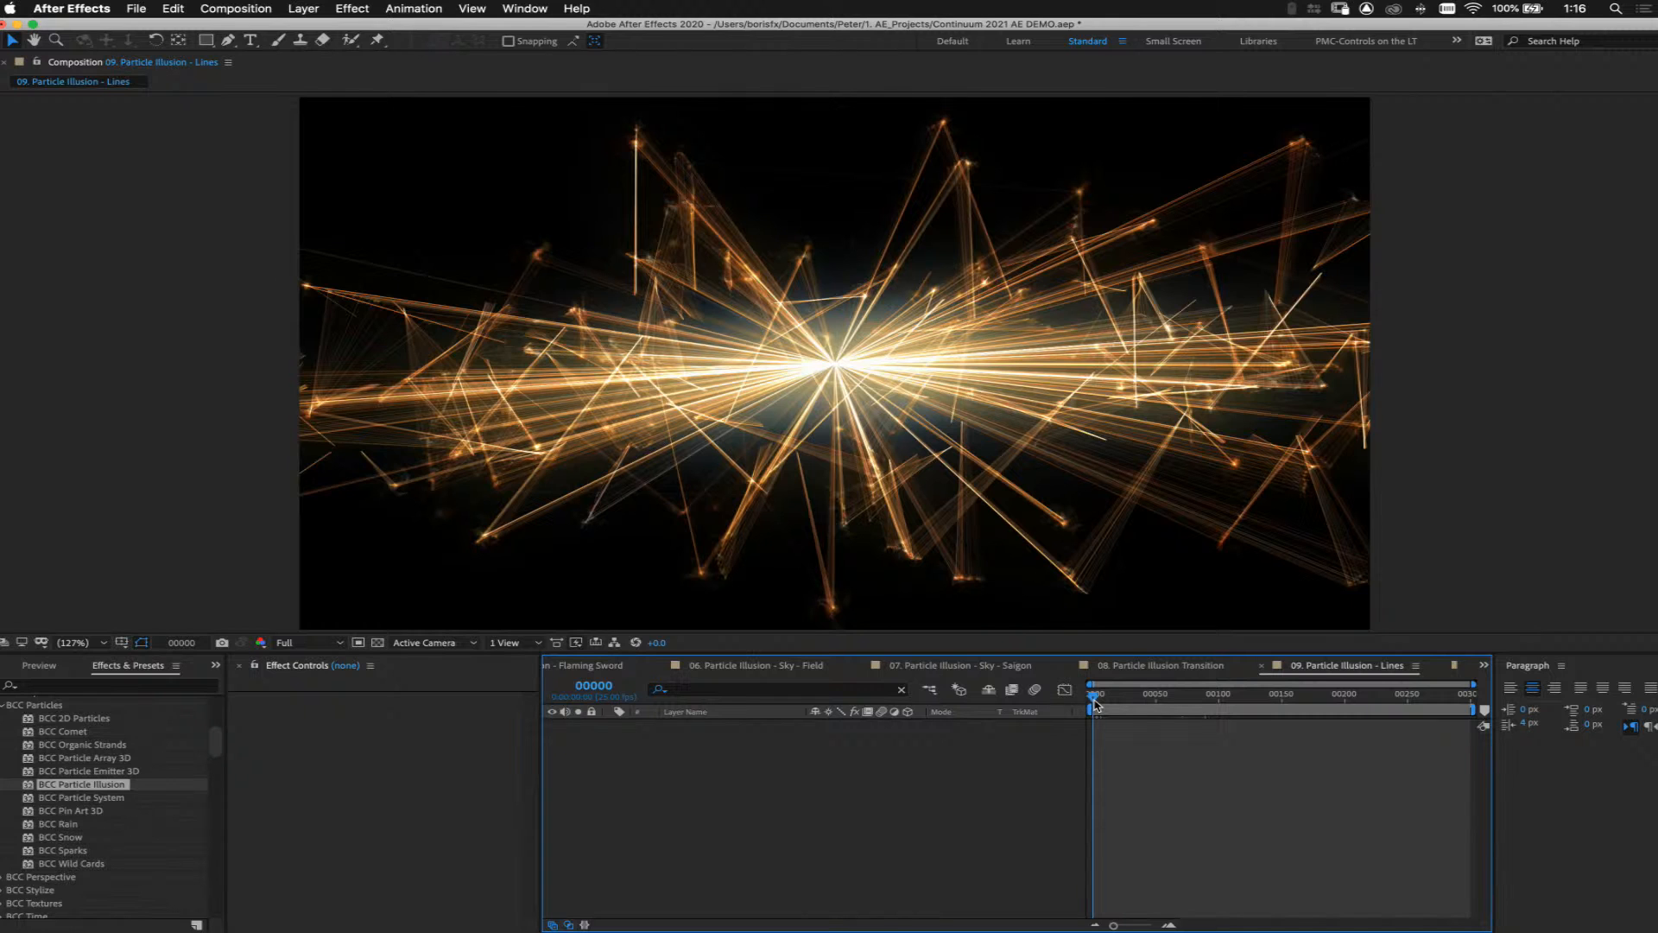
key("space")
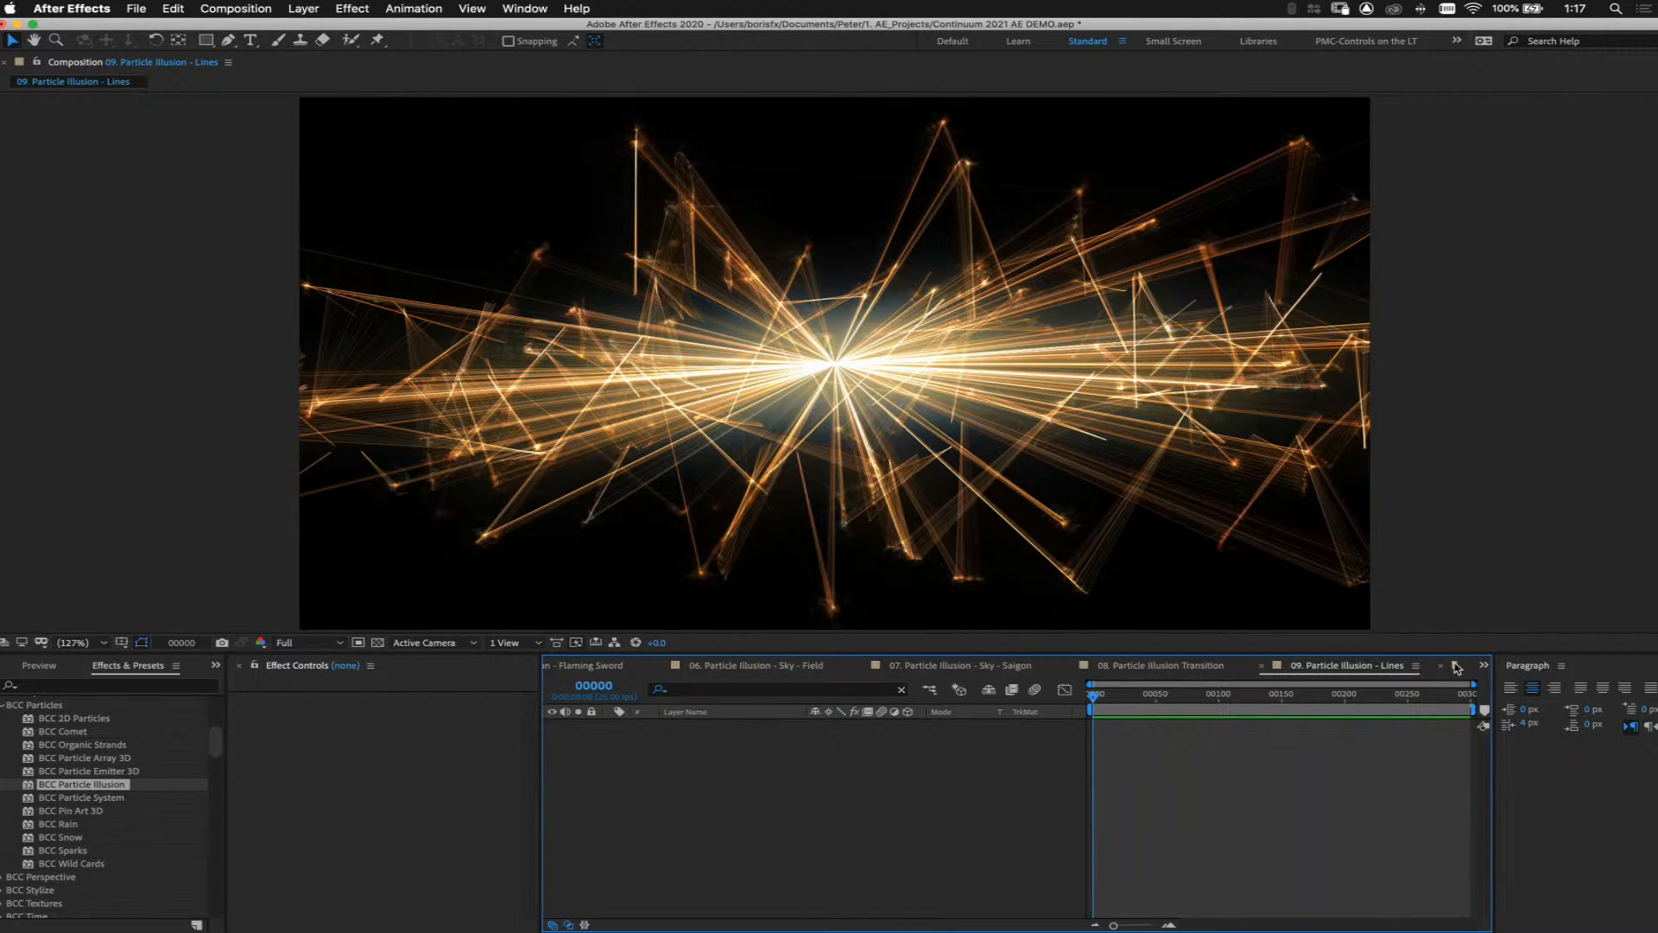
Open the 10. Particle Illusion - Turbulence composition and play it from frame 0
left_click(1457, 667)
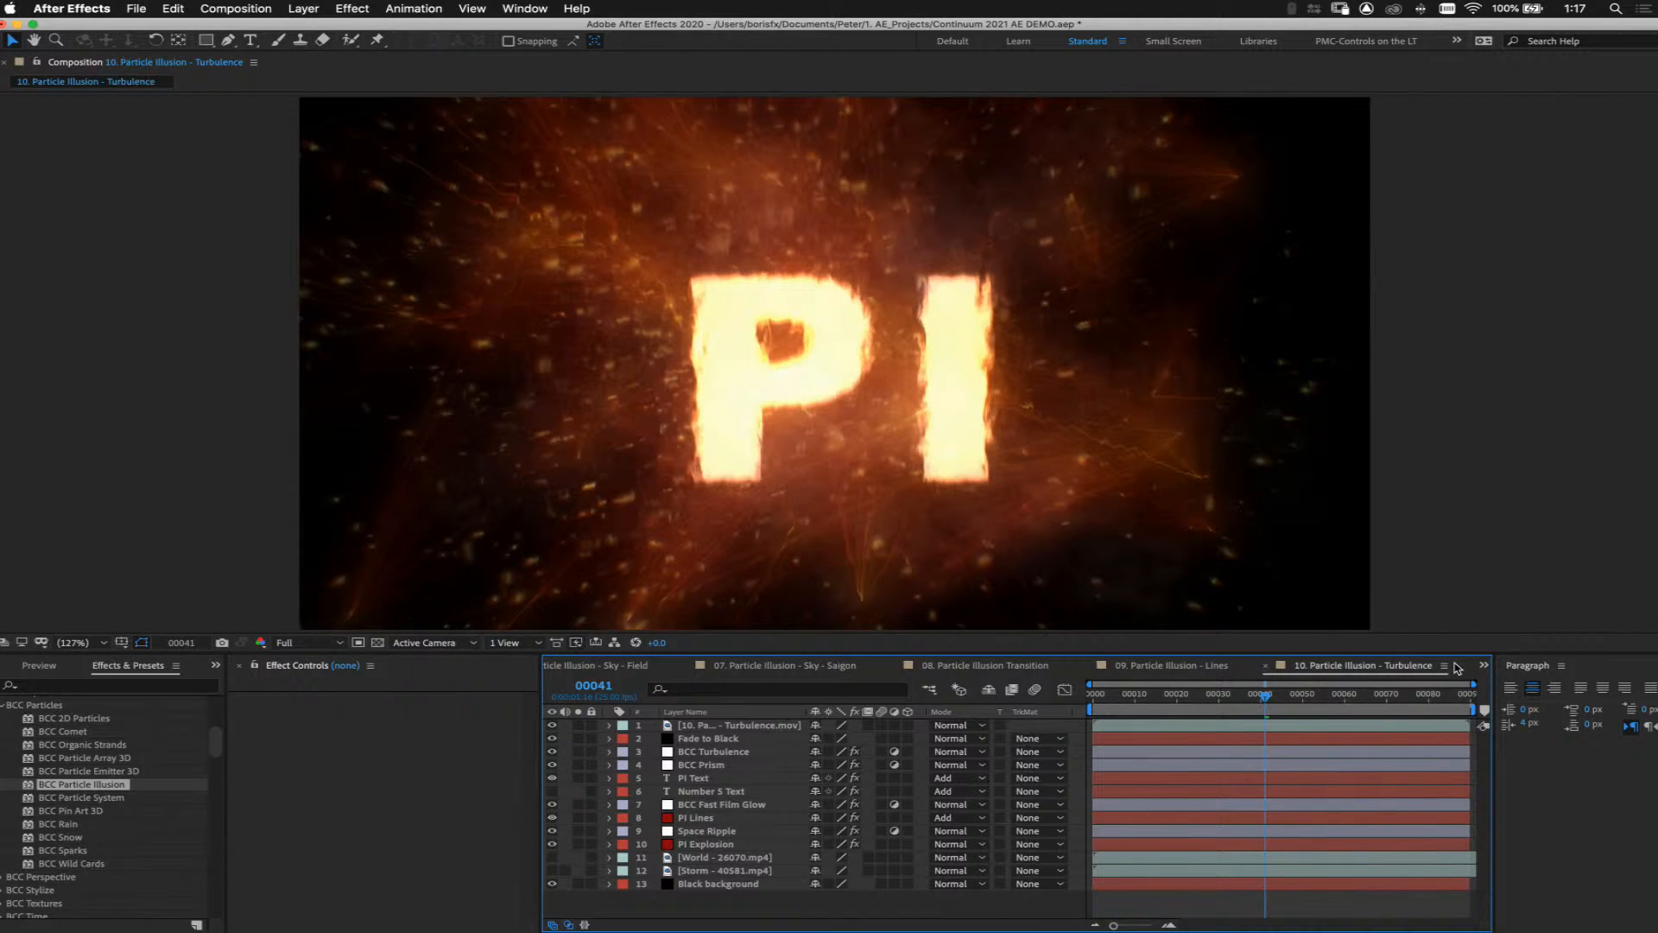
key("space")
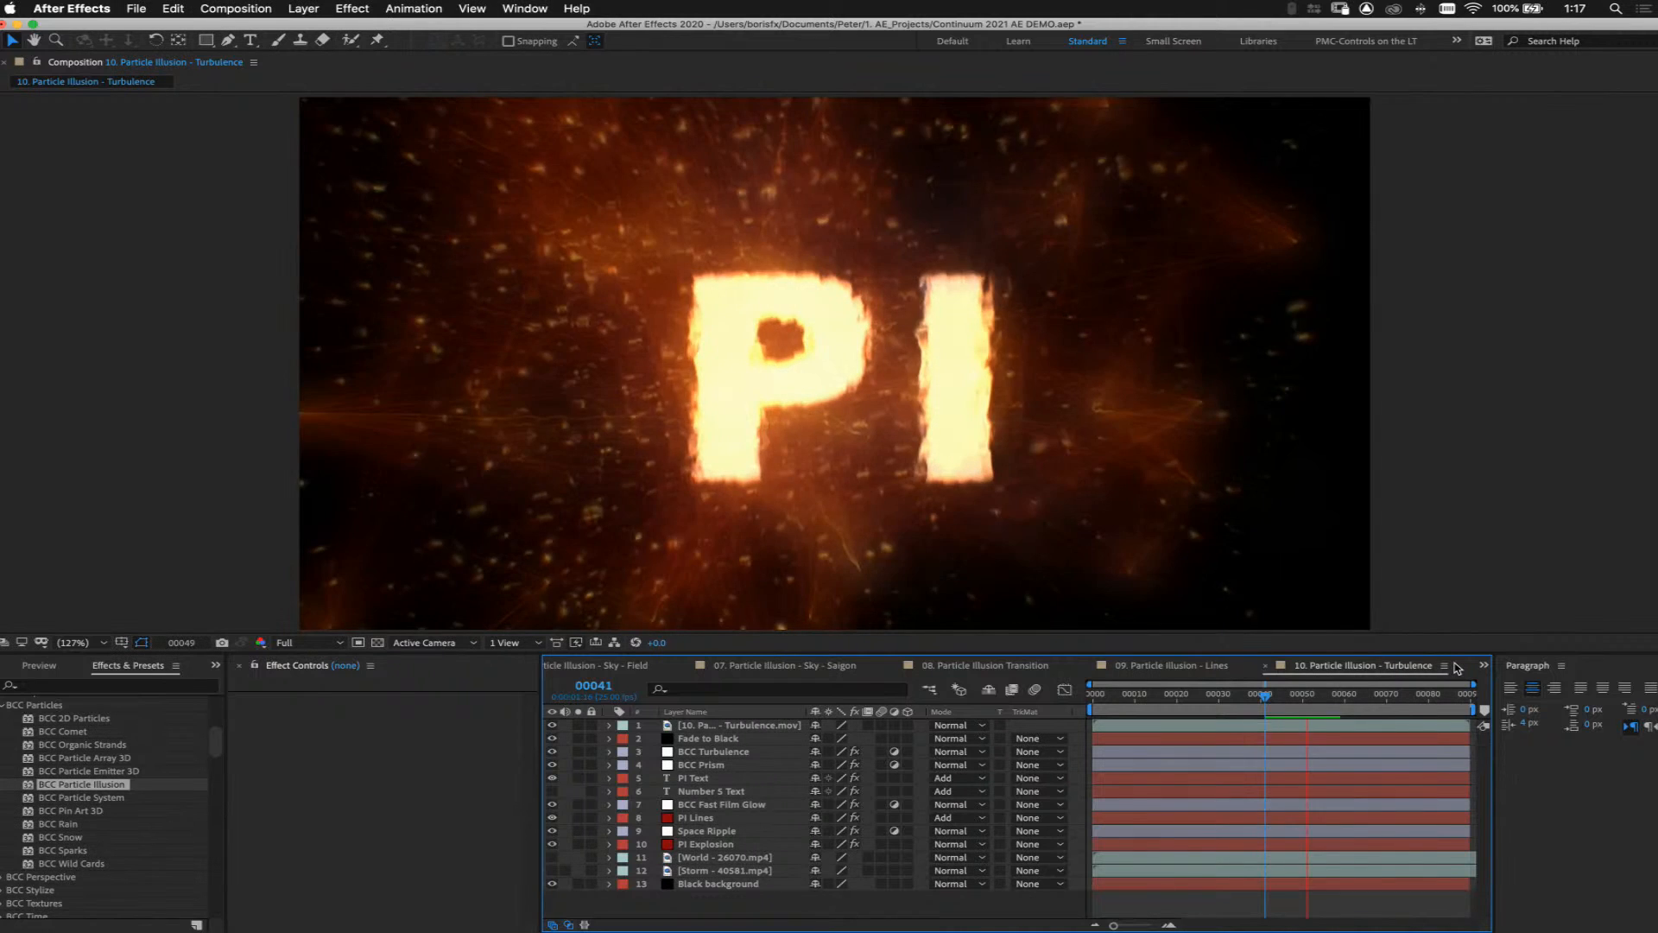
left_click(1090, 700)
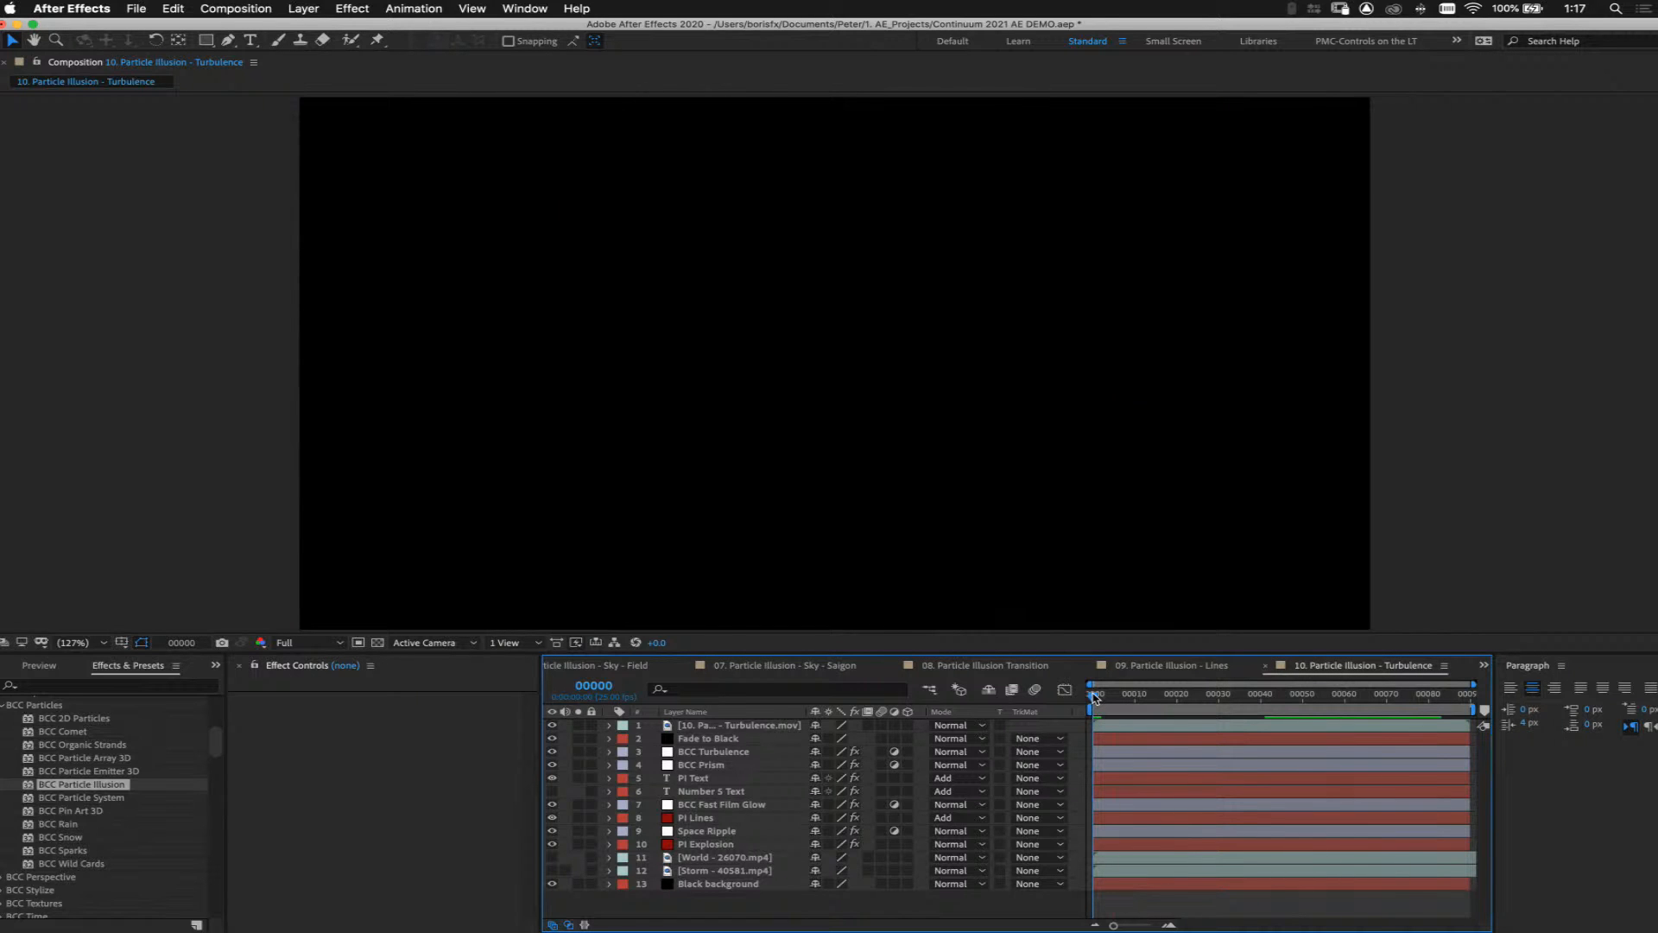
key("space")
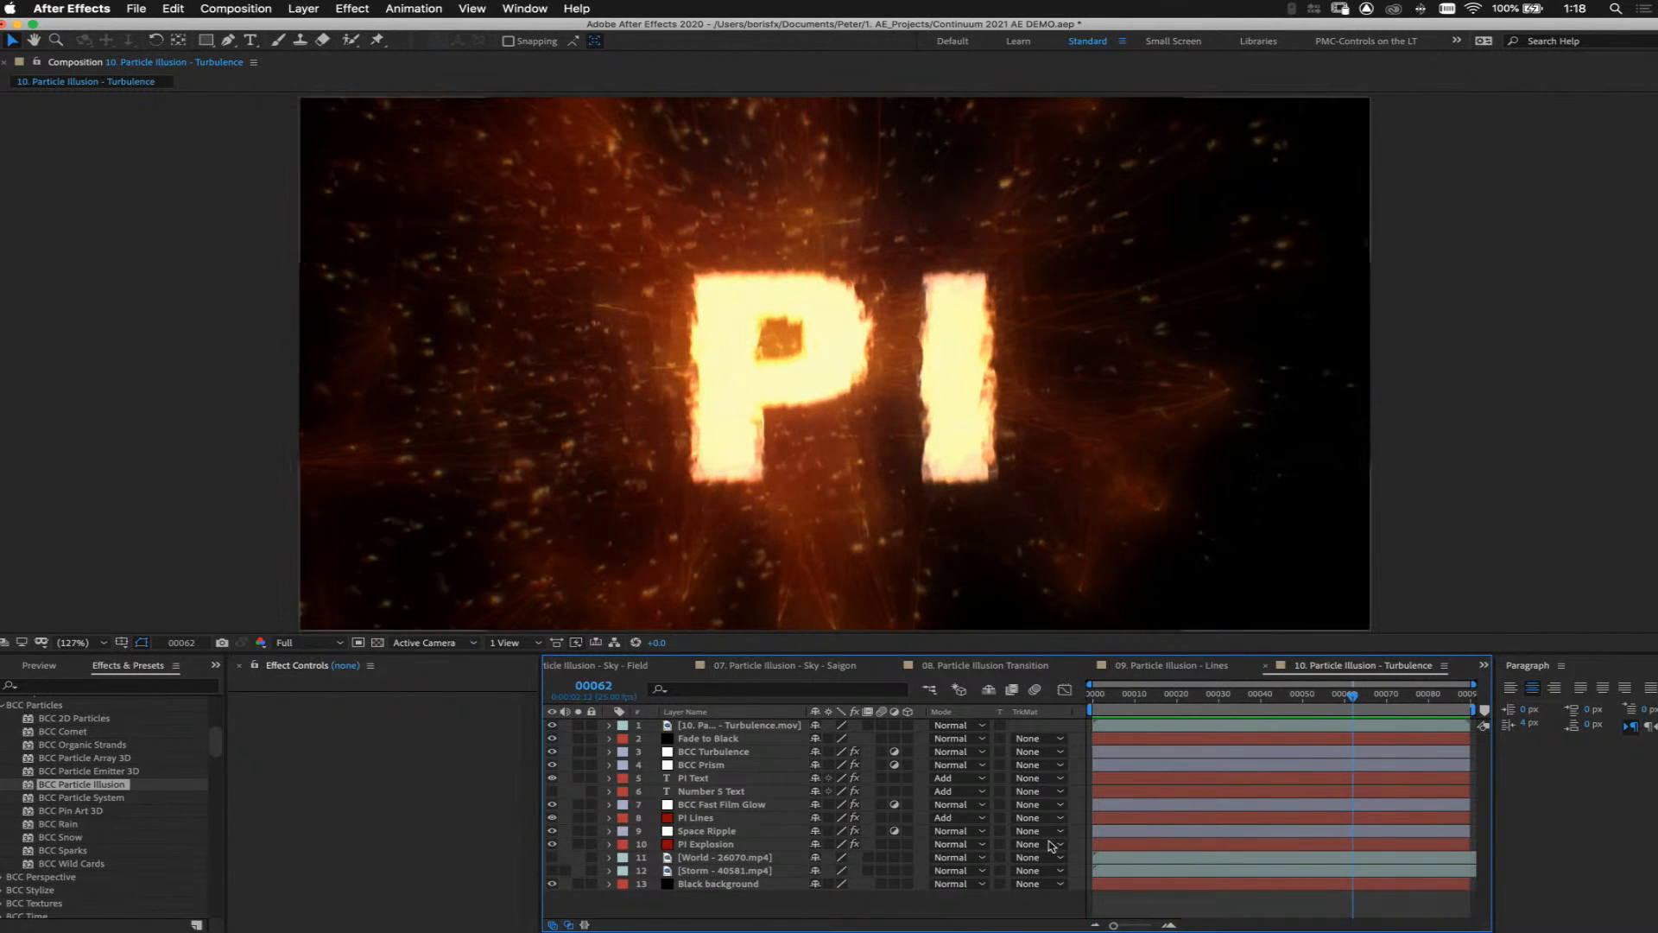
Solo the PI Explosion layer and go to frame 9 to view its burst
left_click(578, 844)
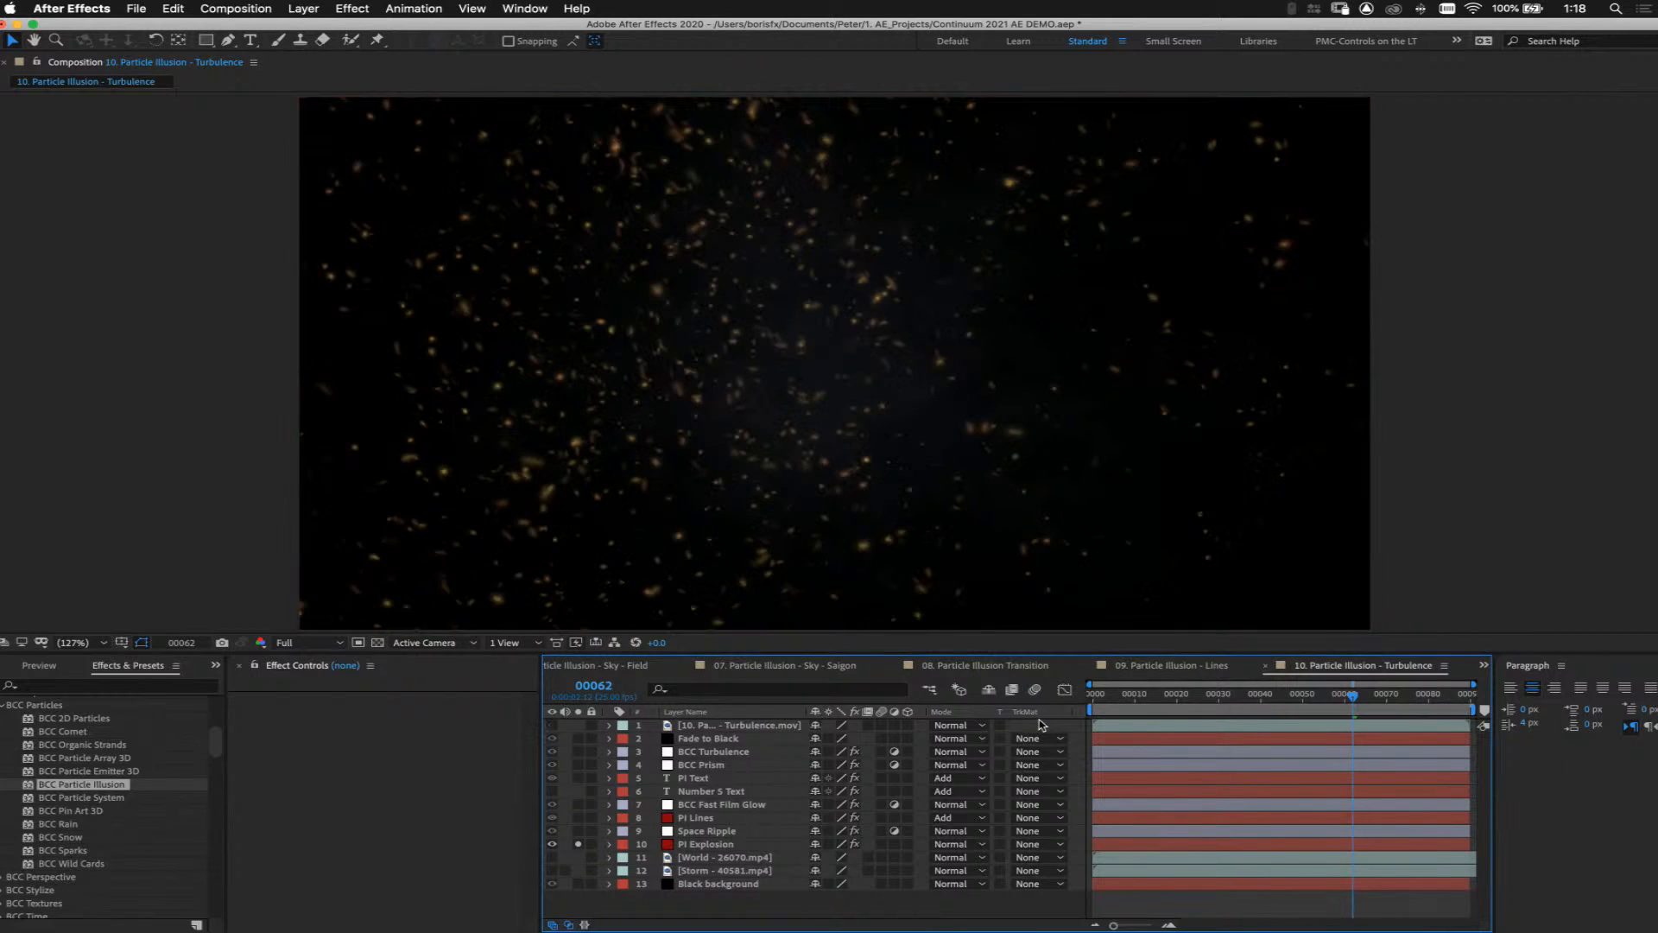
left_click_drag(1214, 698, 1134, 700)
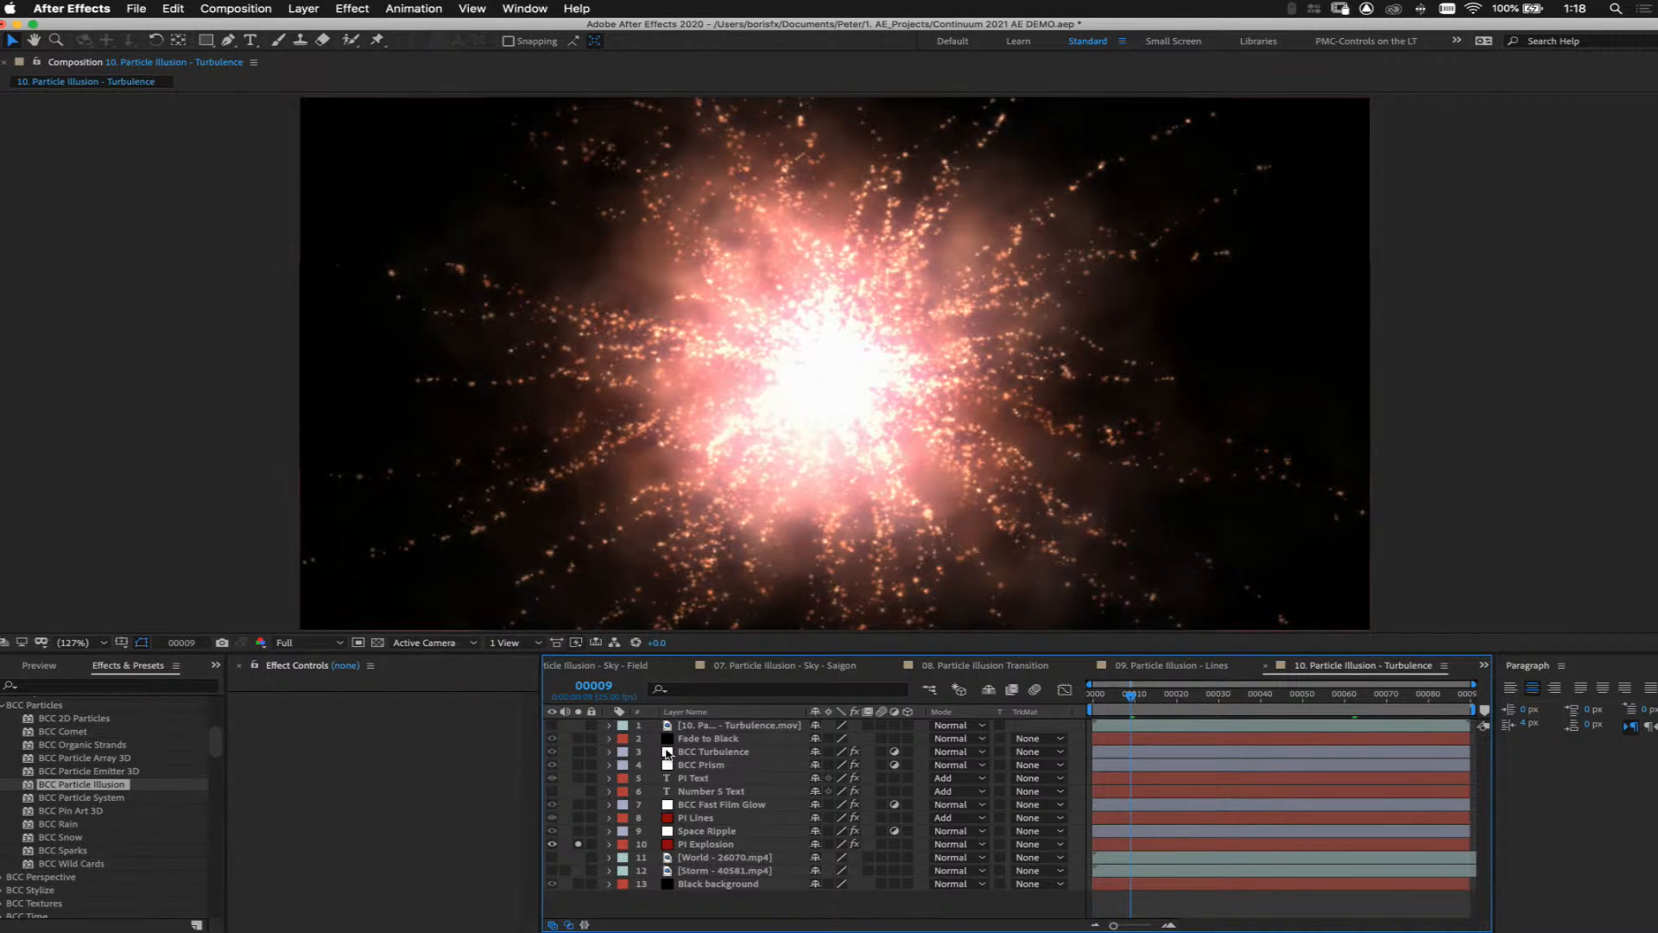
Solo only the PI Lines layer and view its particles at frames 34 and 54
left_click(579, 817)
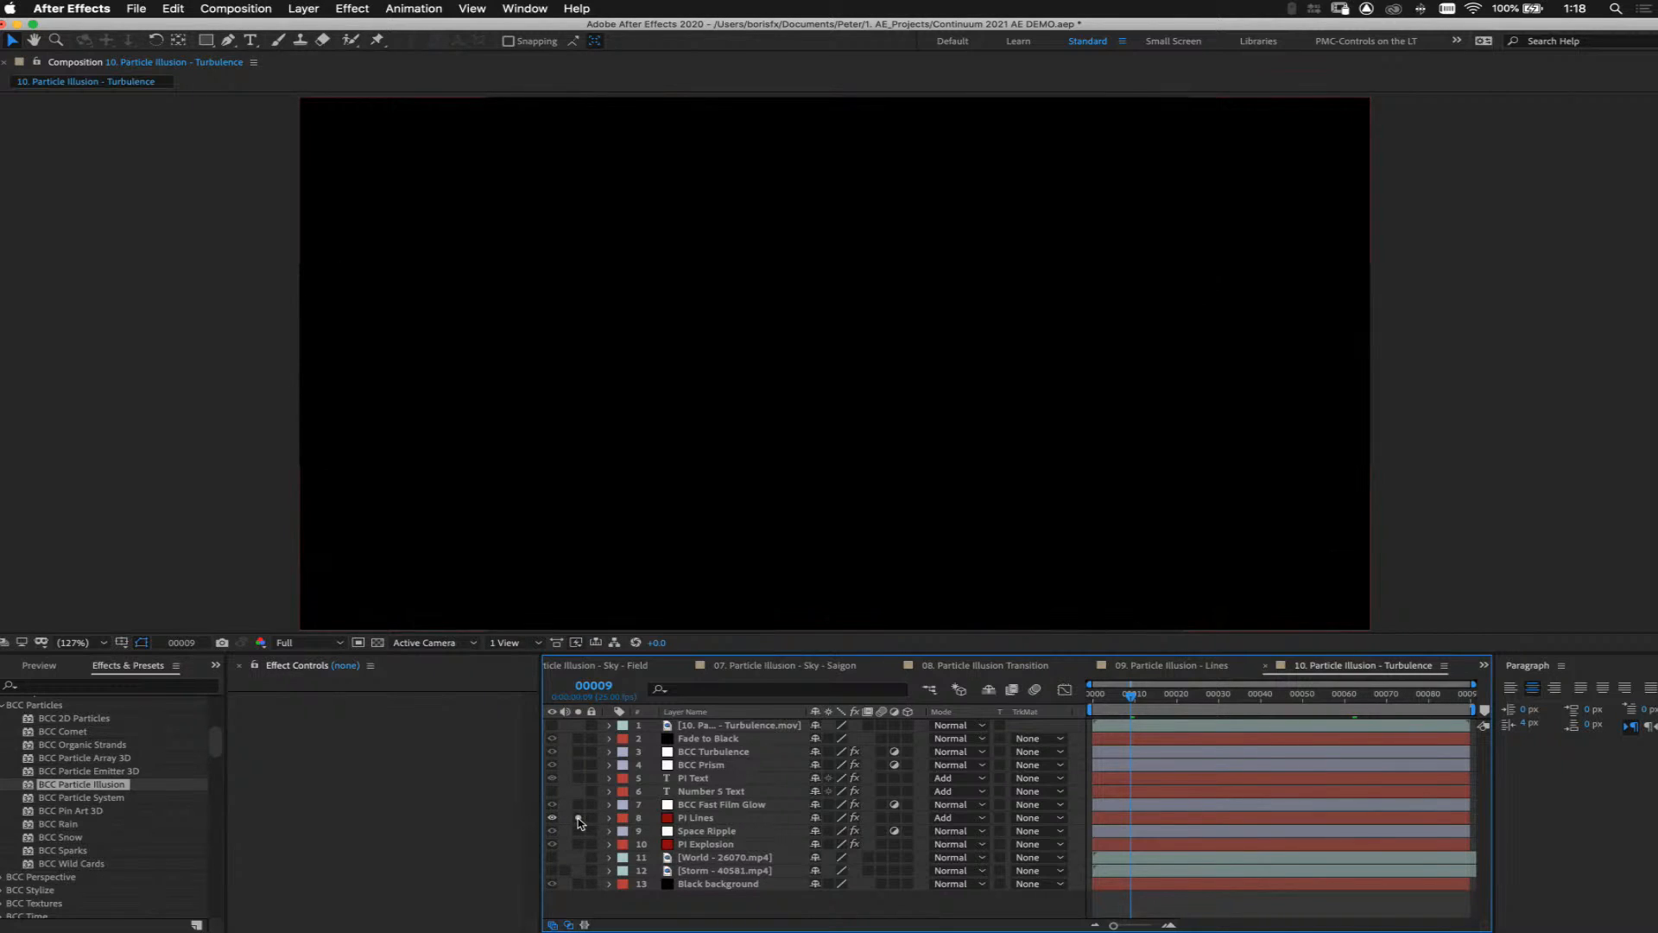
left_click(1236, 700)
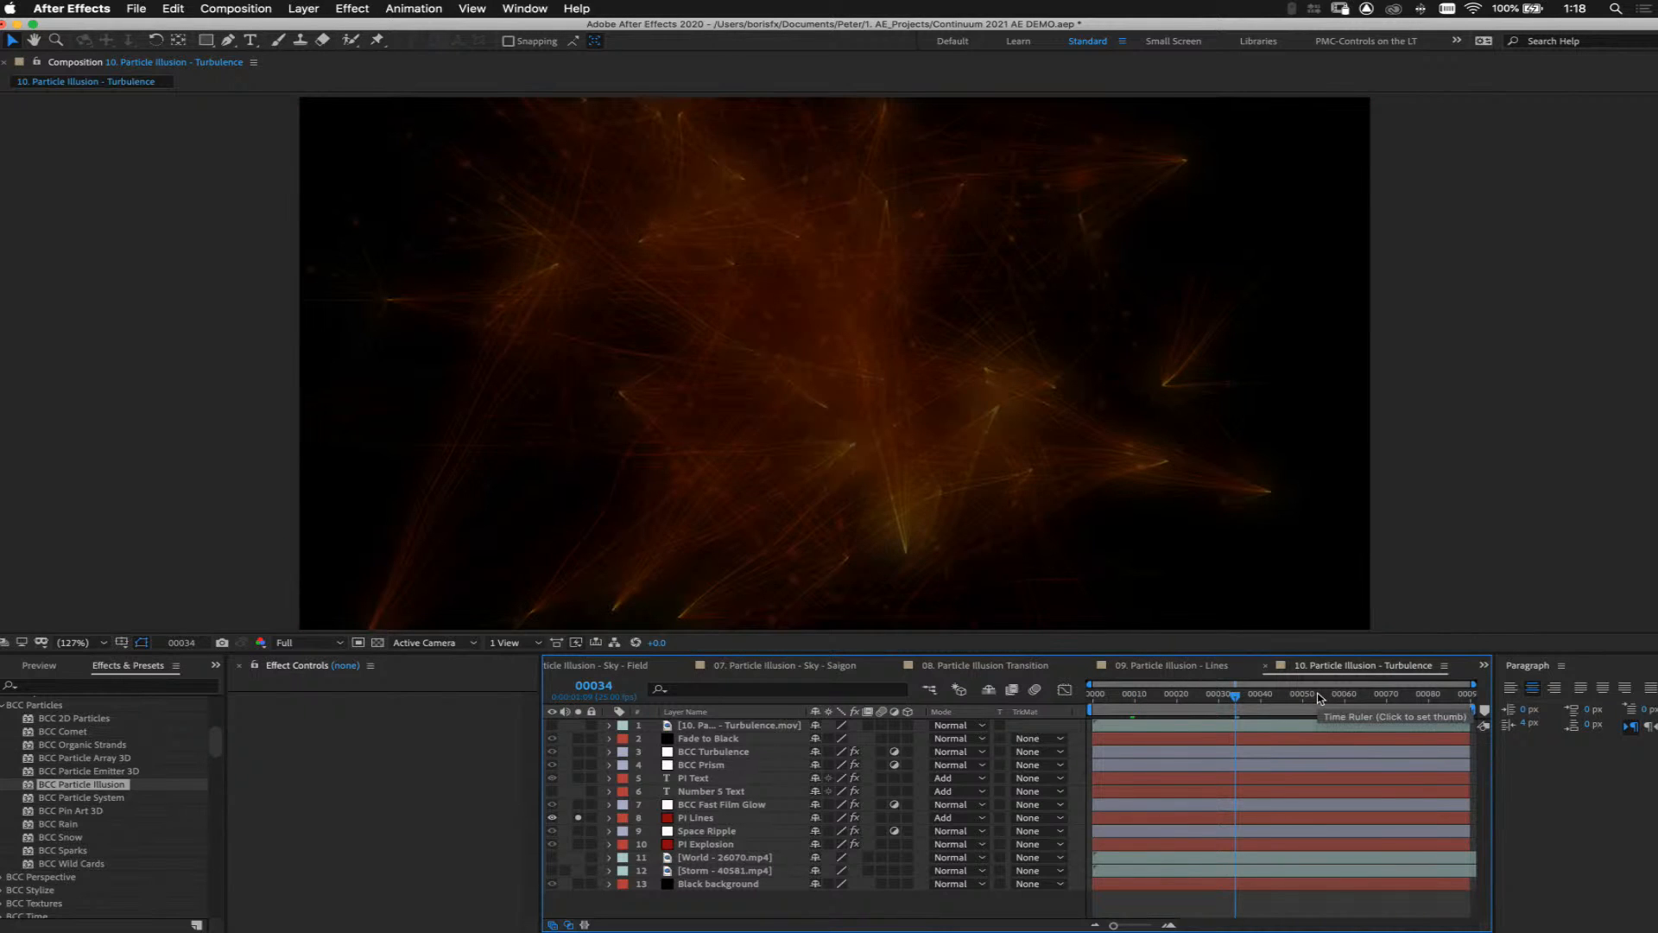
left_click(1320, 696)
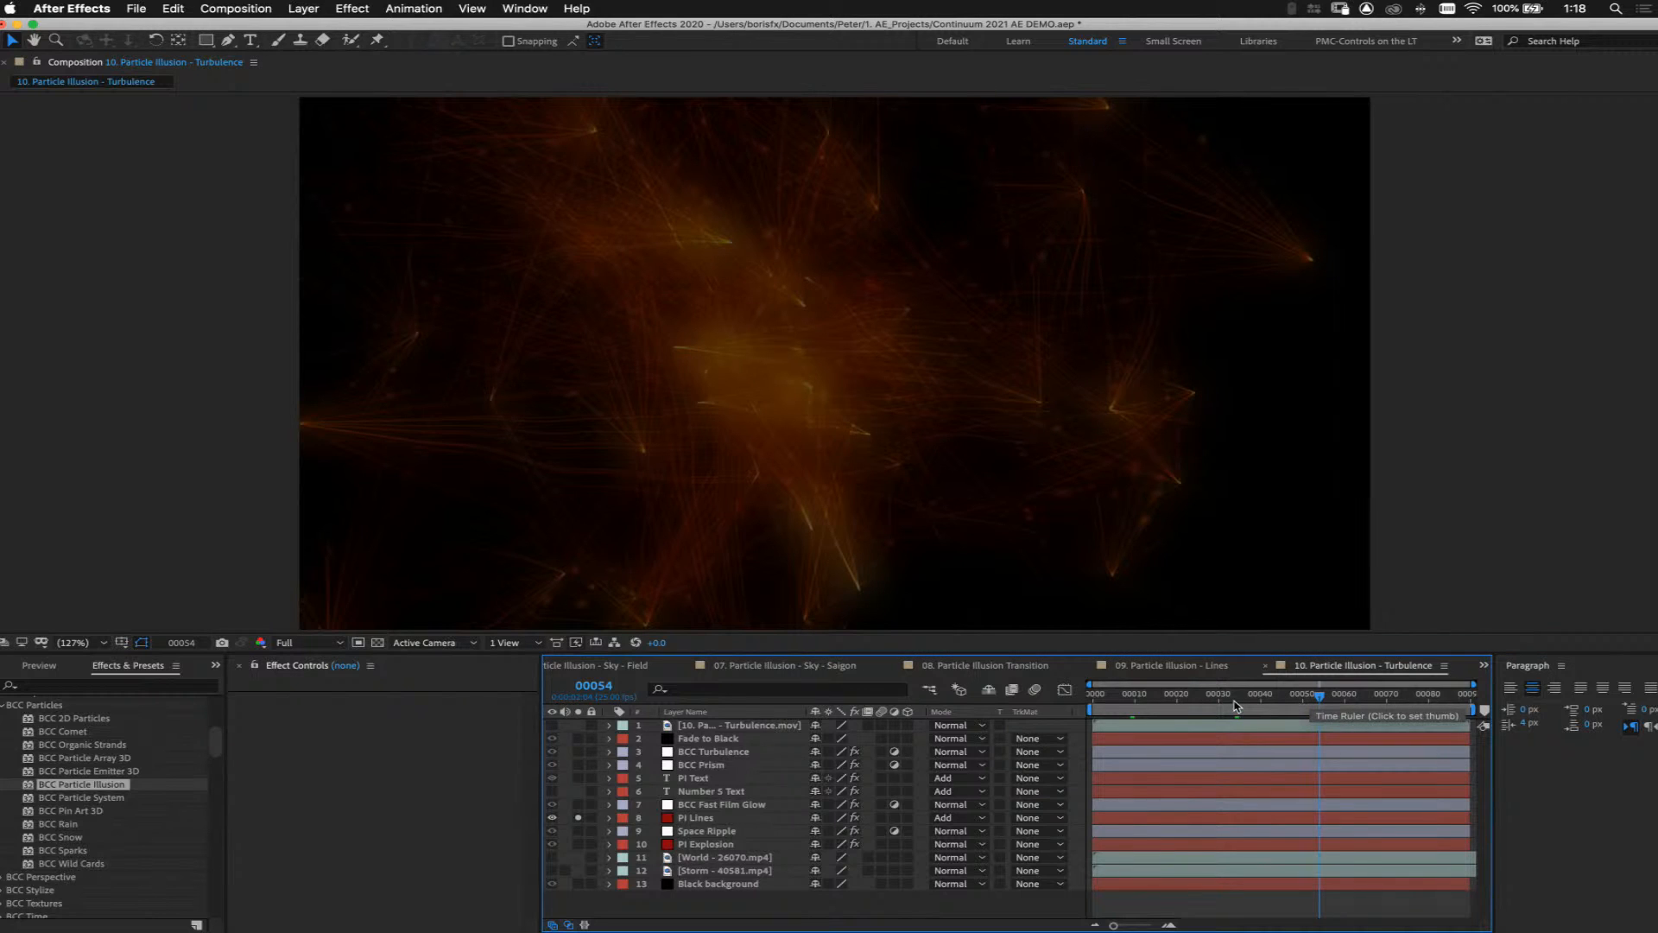
Compare the PI Explosion layer soloed at frame 54 with PI Lines soloed, ending on PI Lines alone at frame 47
left_click(578, 844)
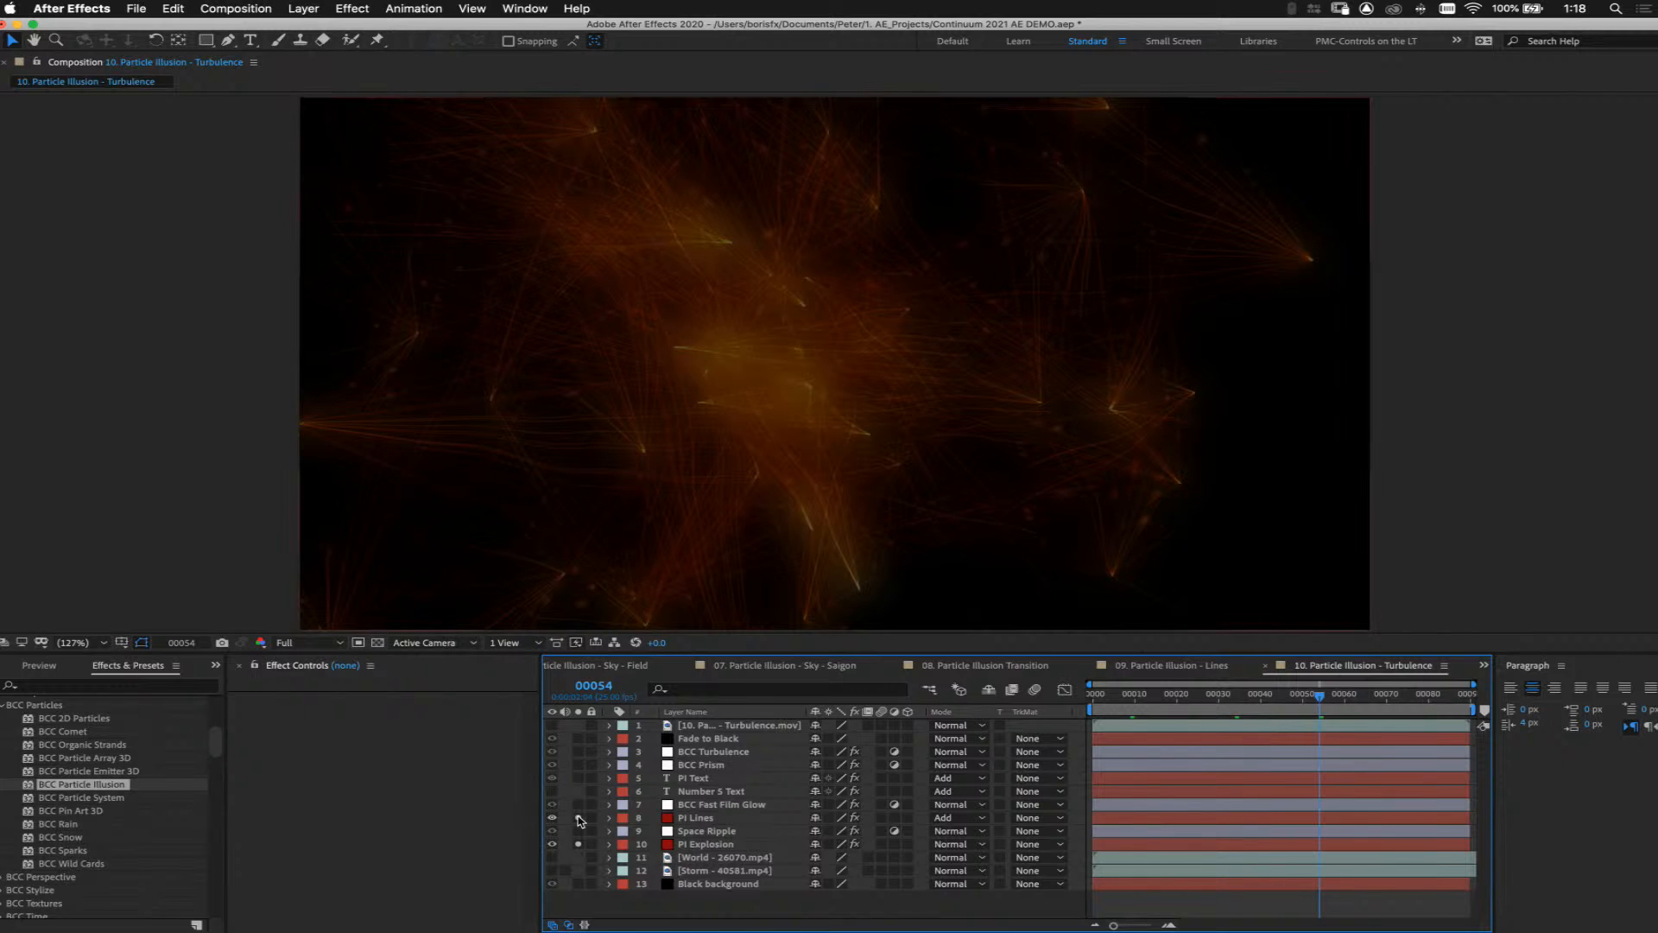
left_click(577, 817)
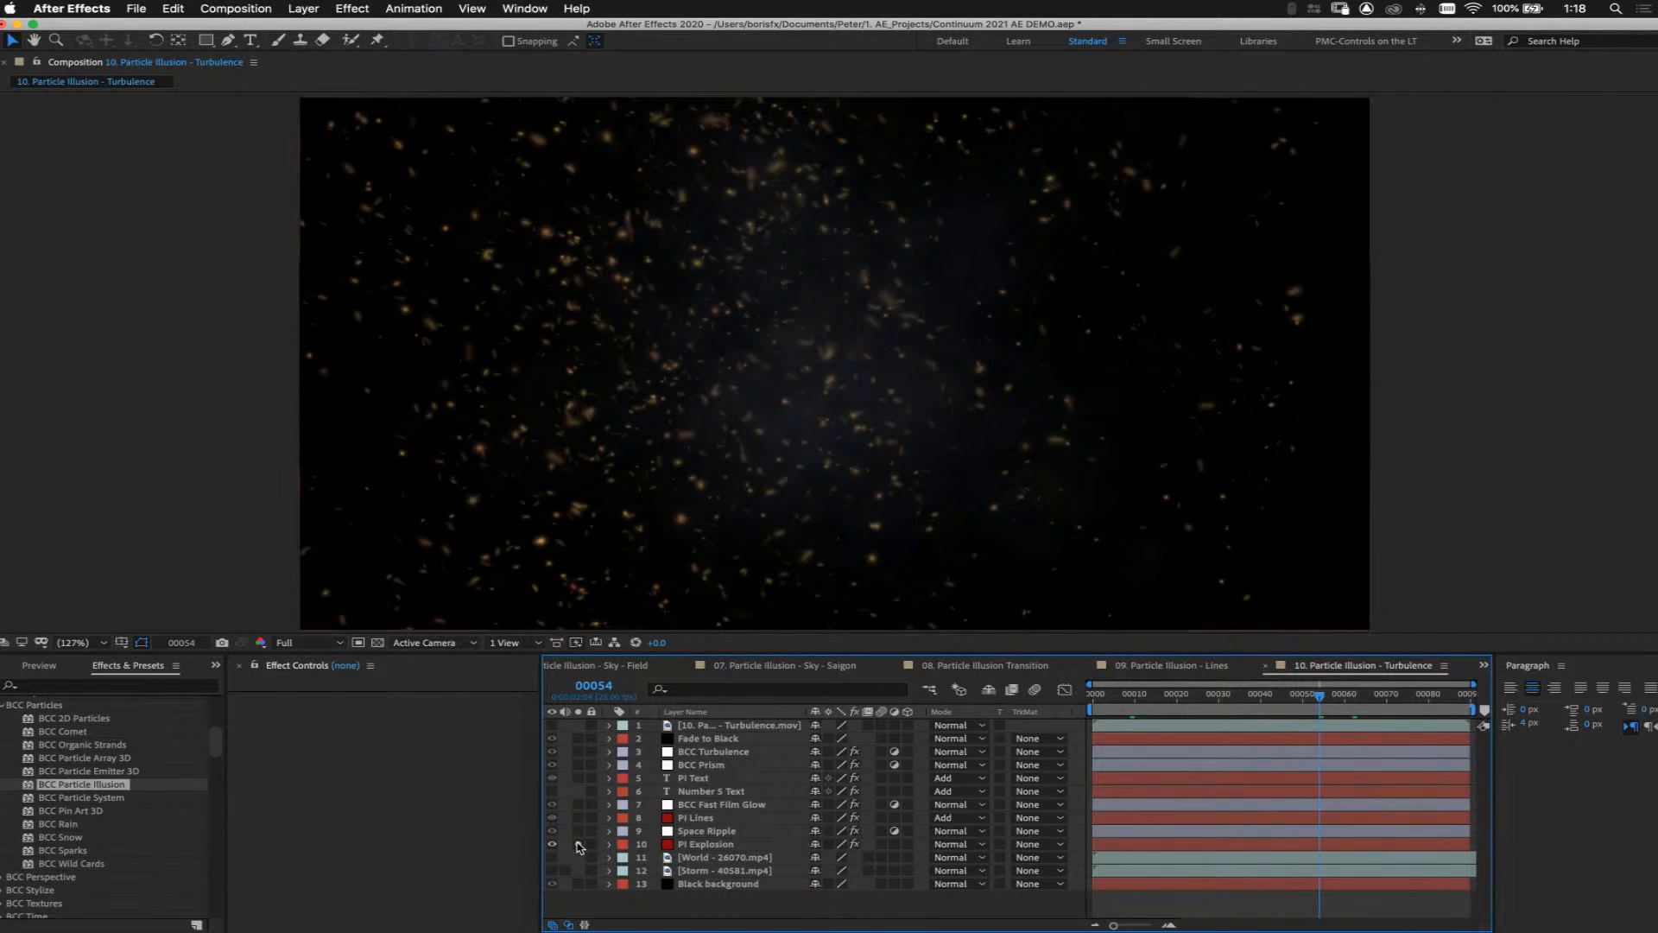
left_click(578, 817)
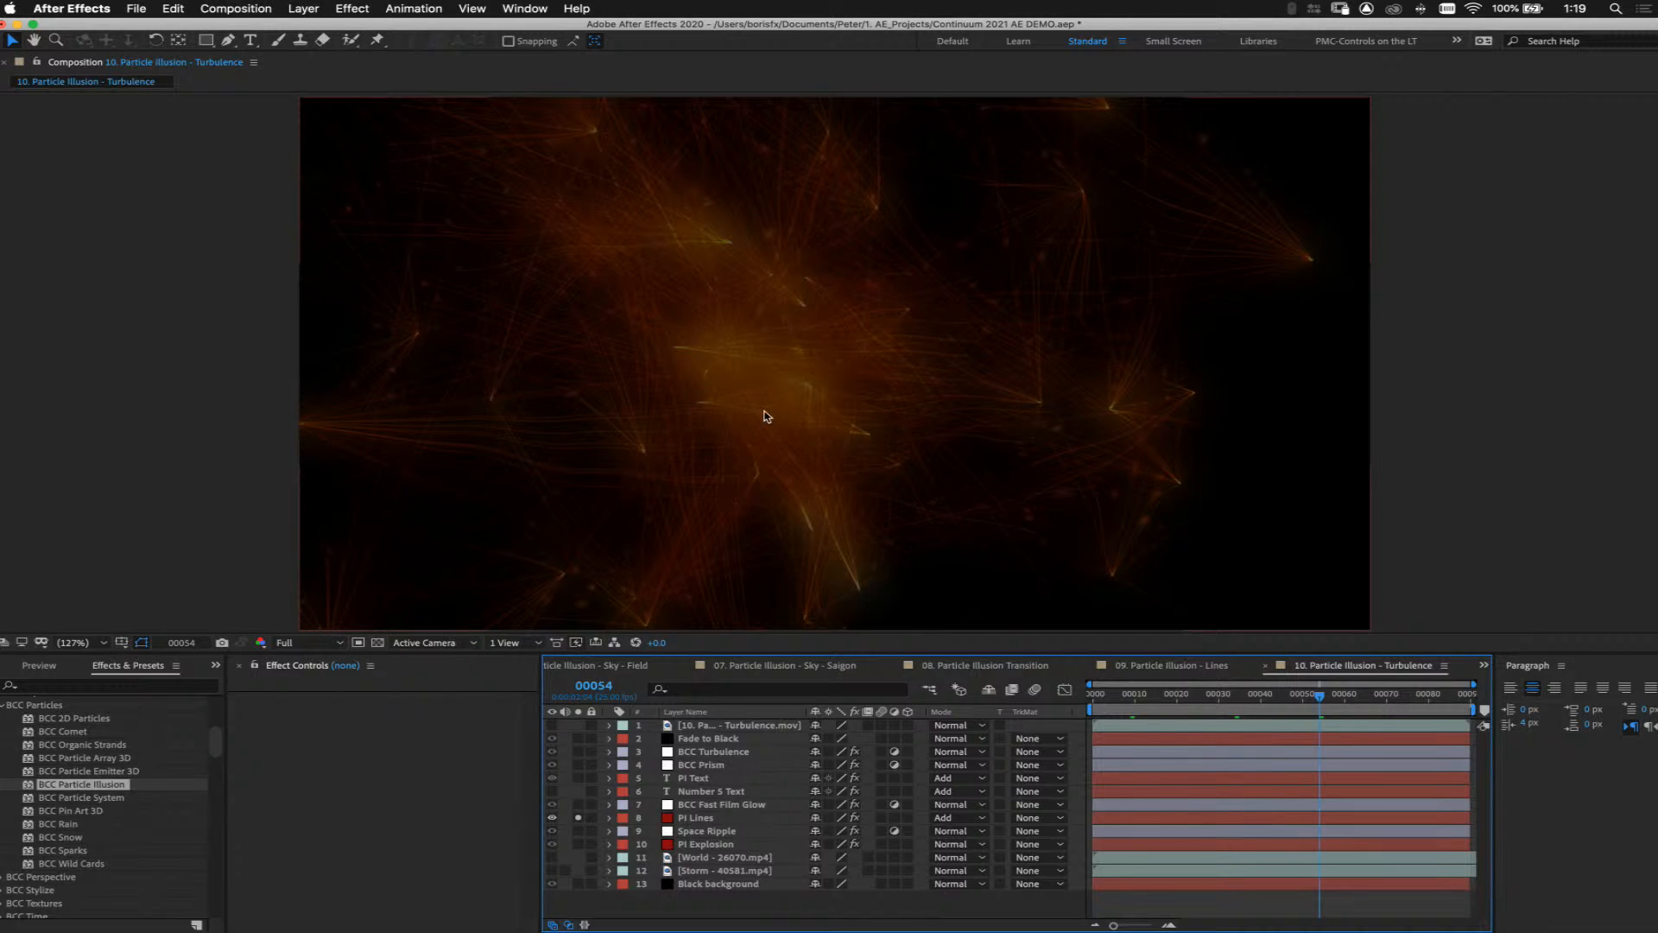
left_click(1295, 696)
left_click_drag(1295, 702, 1292, 702)
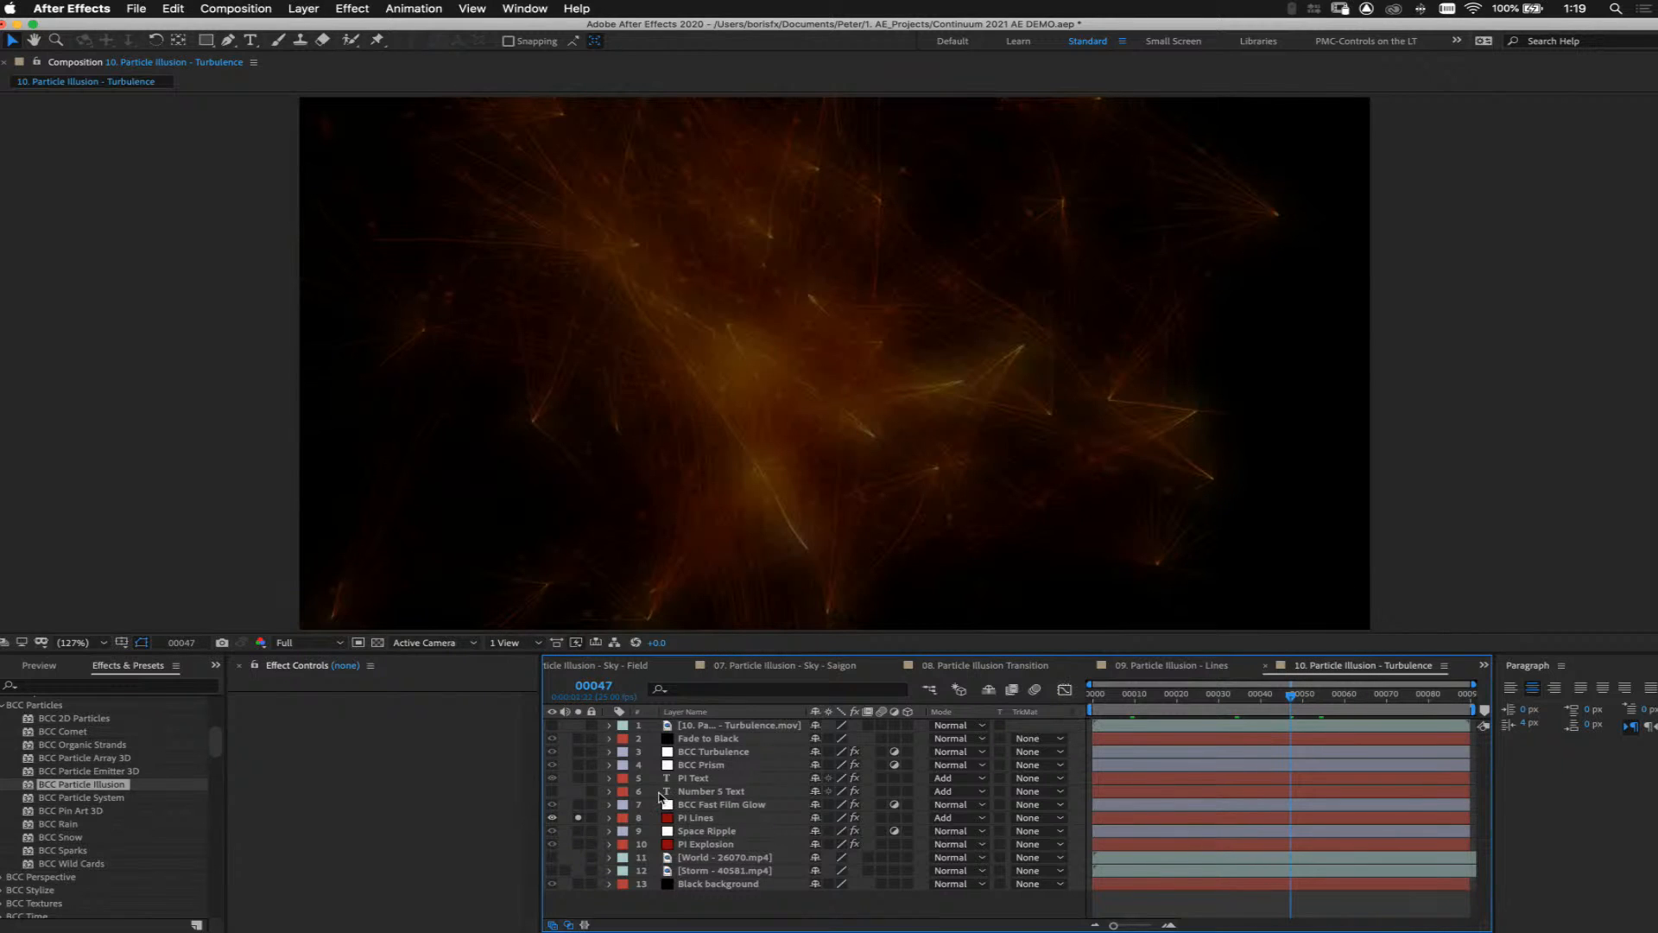
Unsolo the PI Lines layer and inspect the effects on the Number 5 Text, PI Text, BCC Prism, PI Lines and PI Explosion layers
left_click(579, 817)
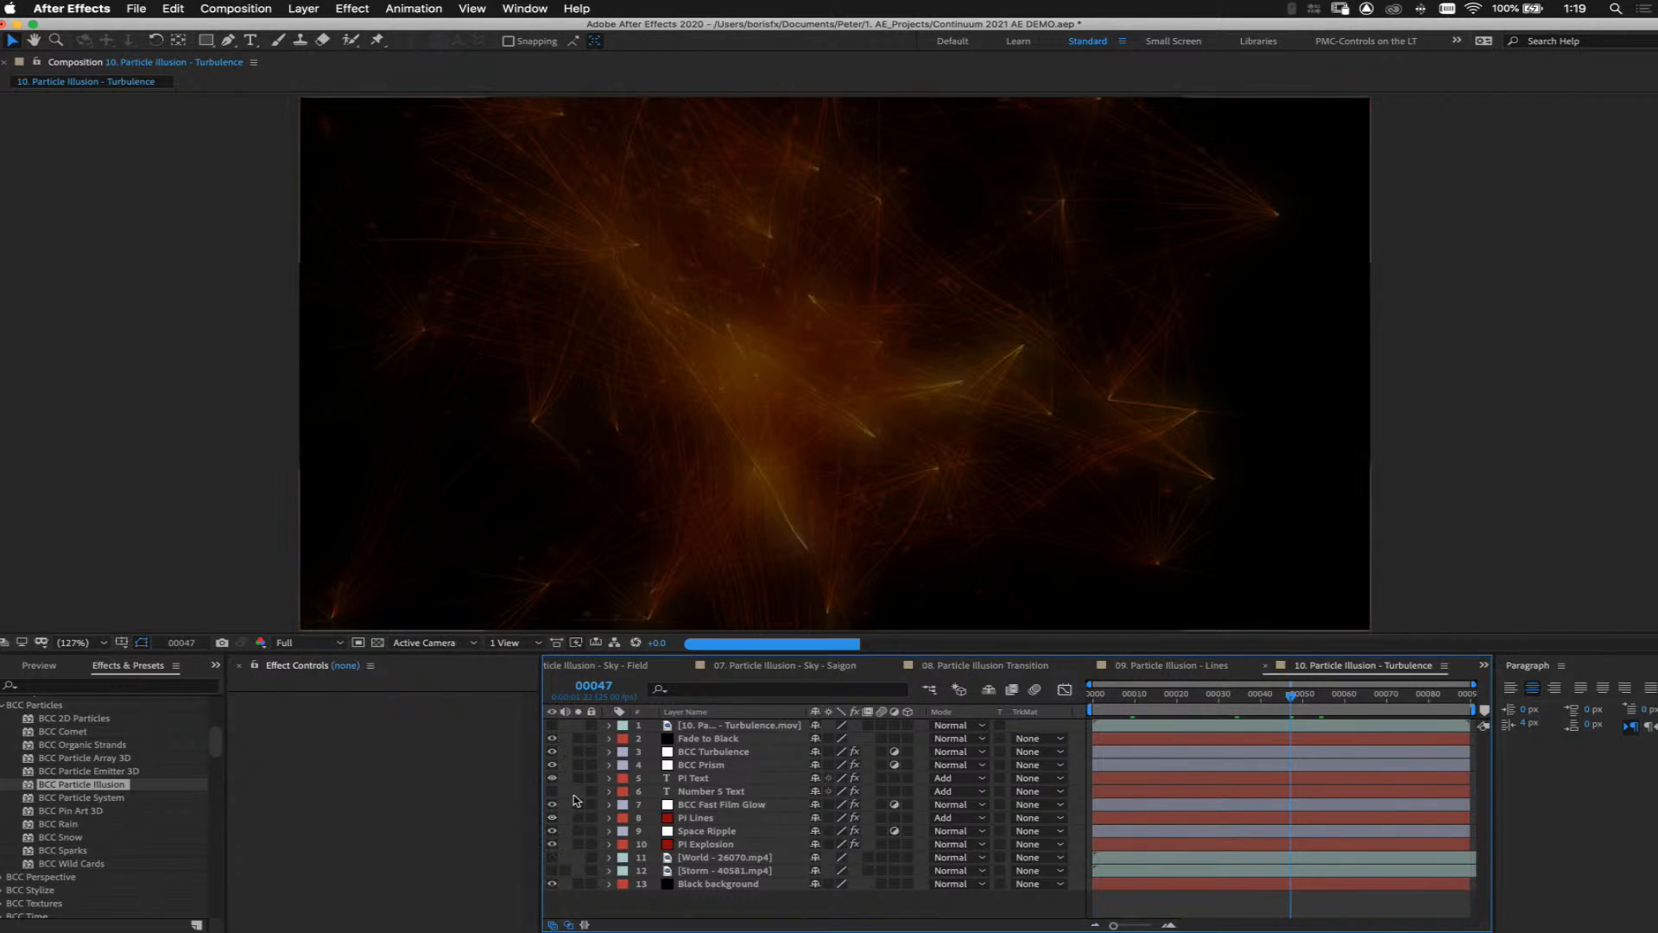
left_click(704, 790)
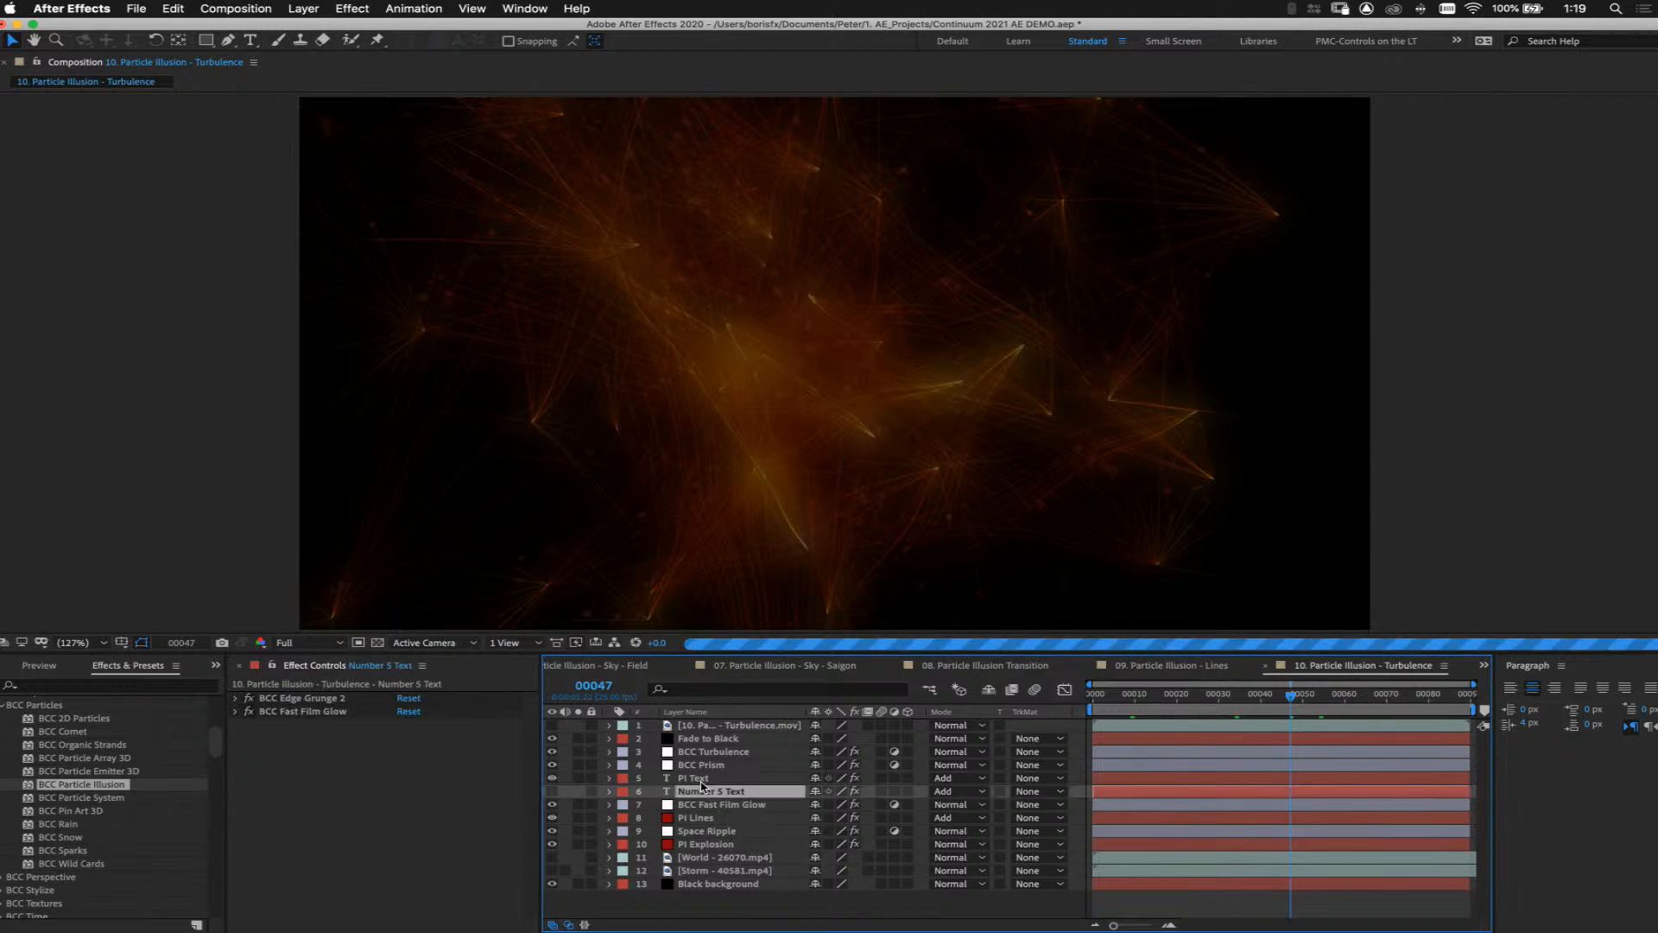
left_click(701, 778)
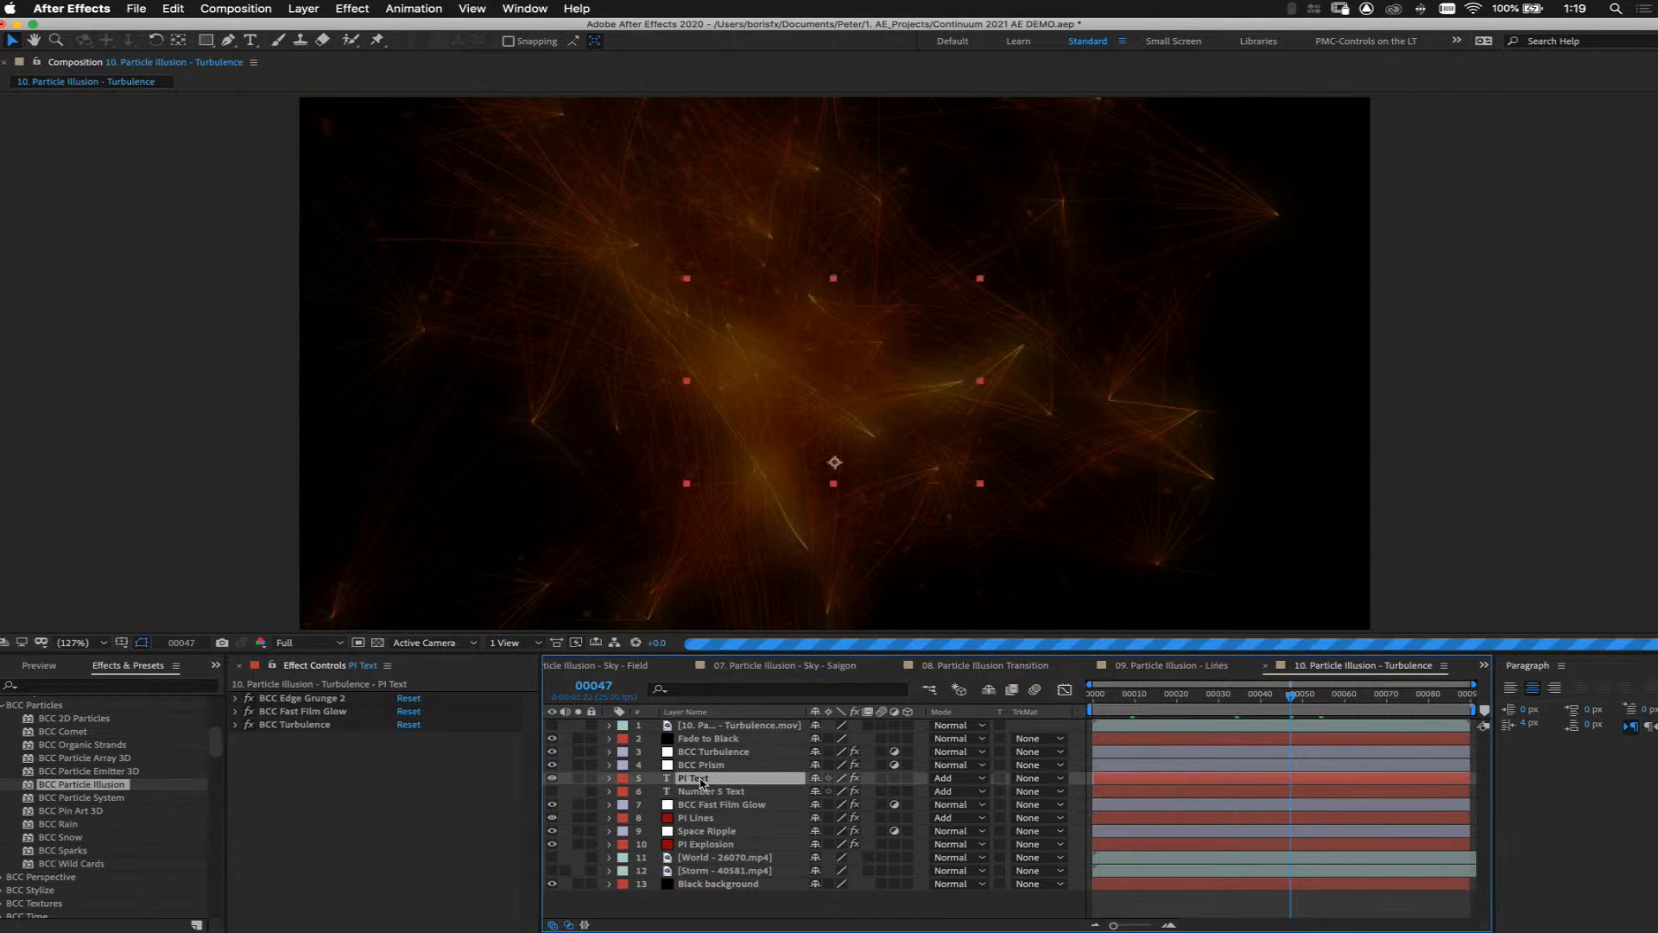
left_click(702, 766)
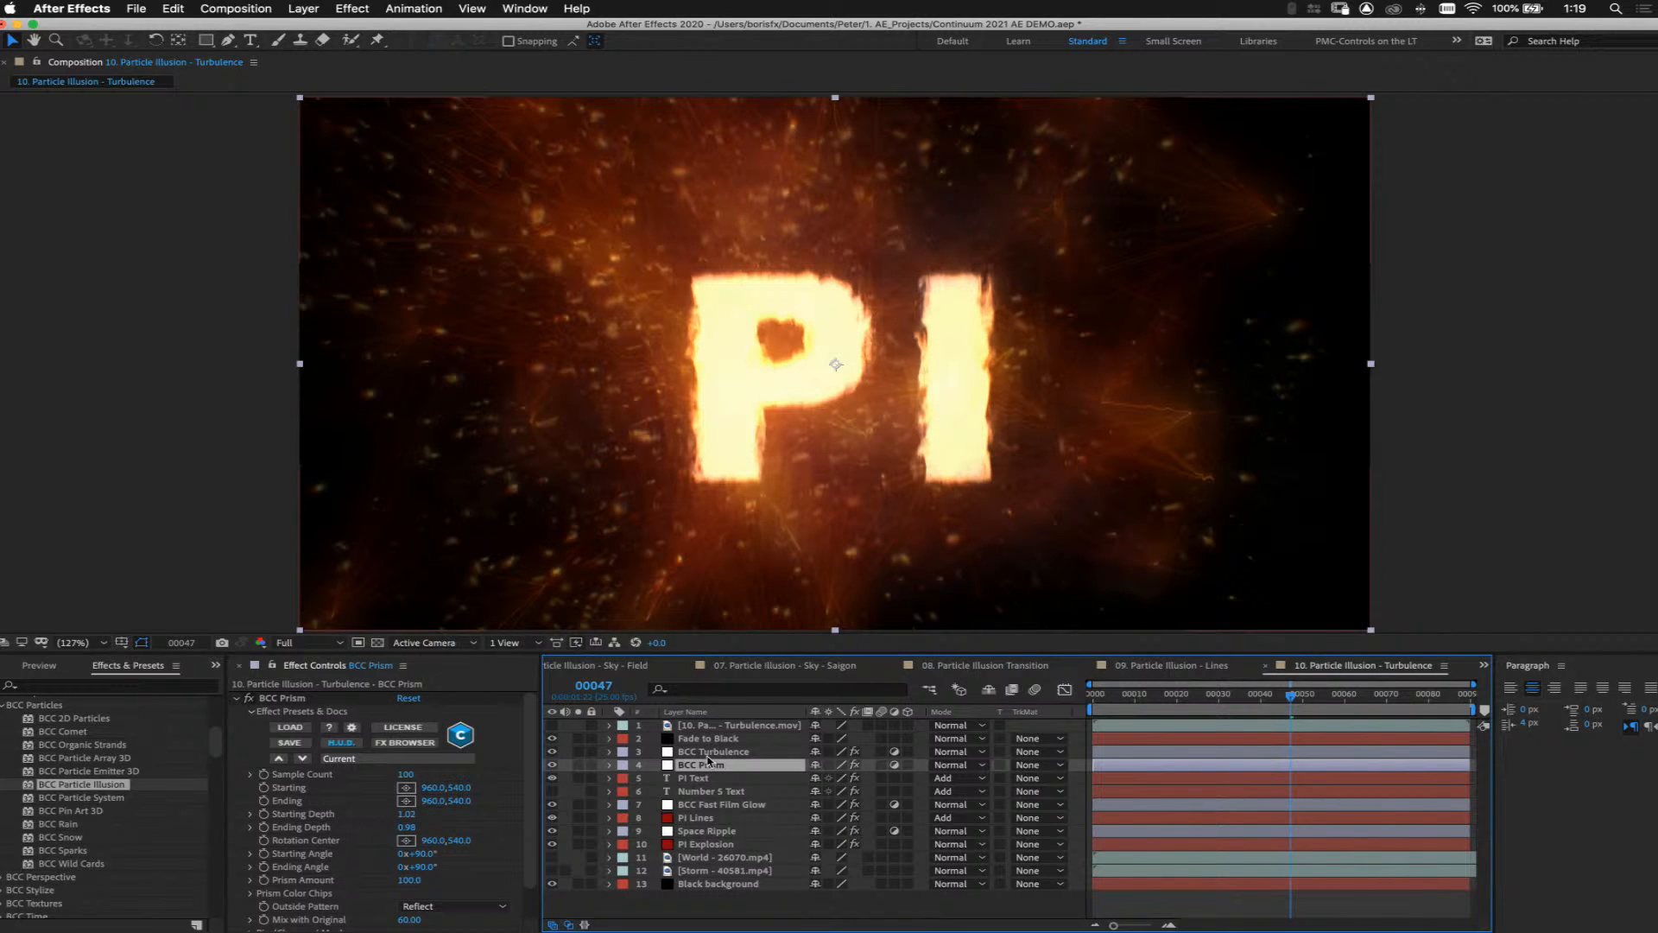
left_click(707, 818)
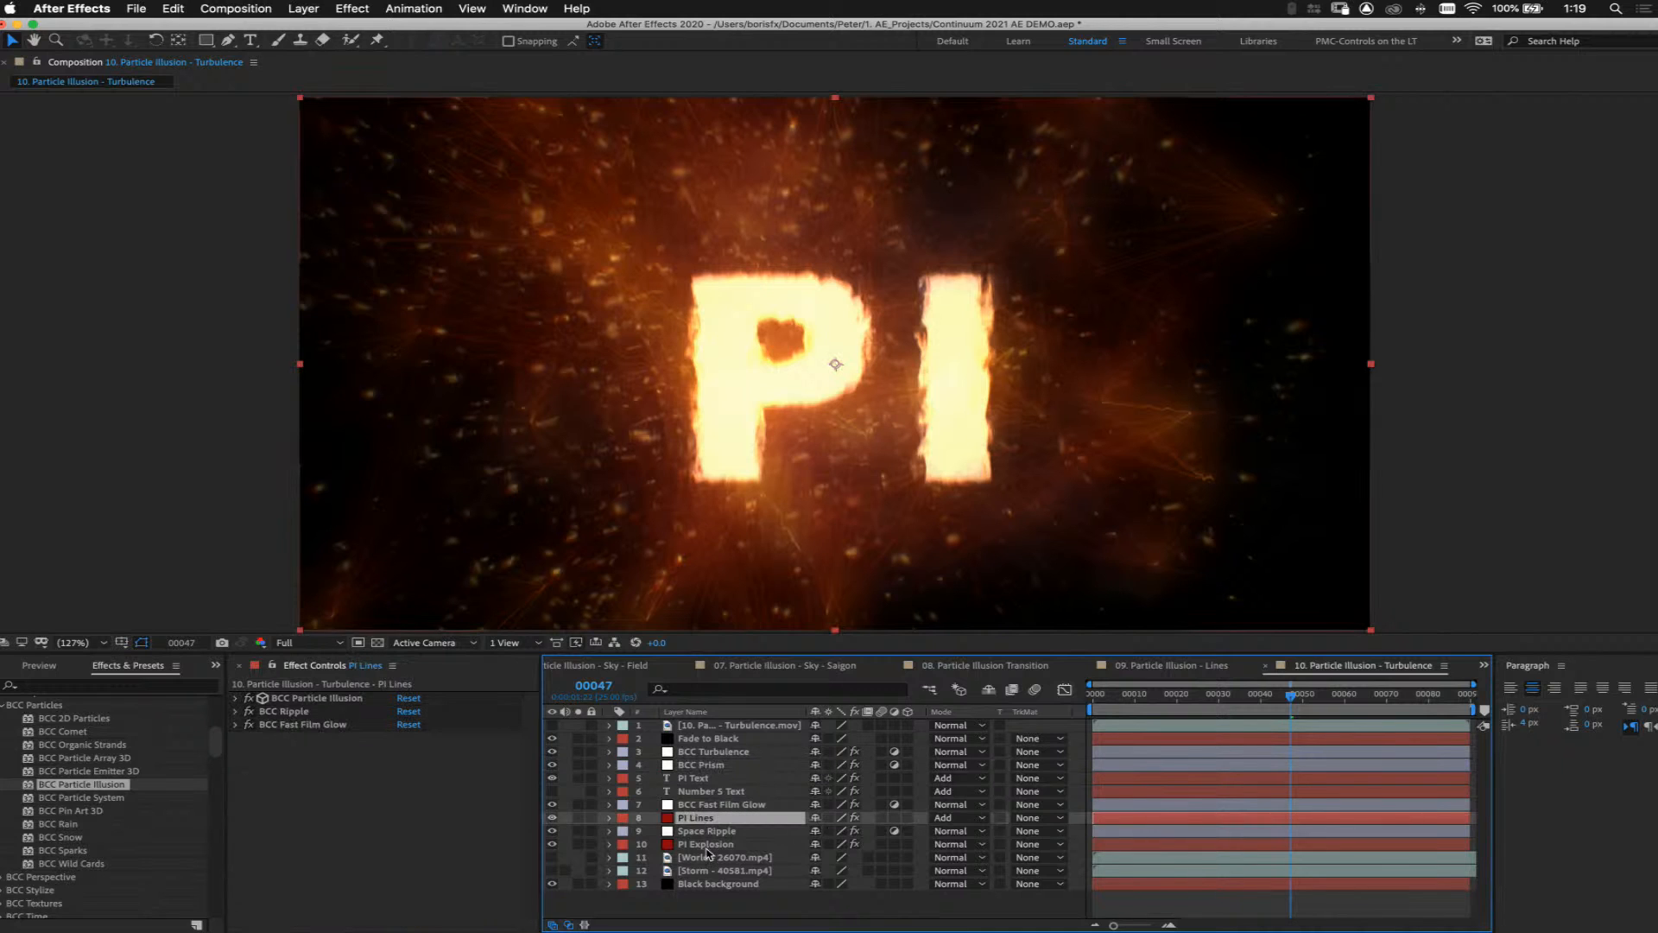
left_click(706, 845)
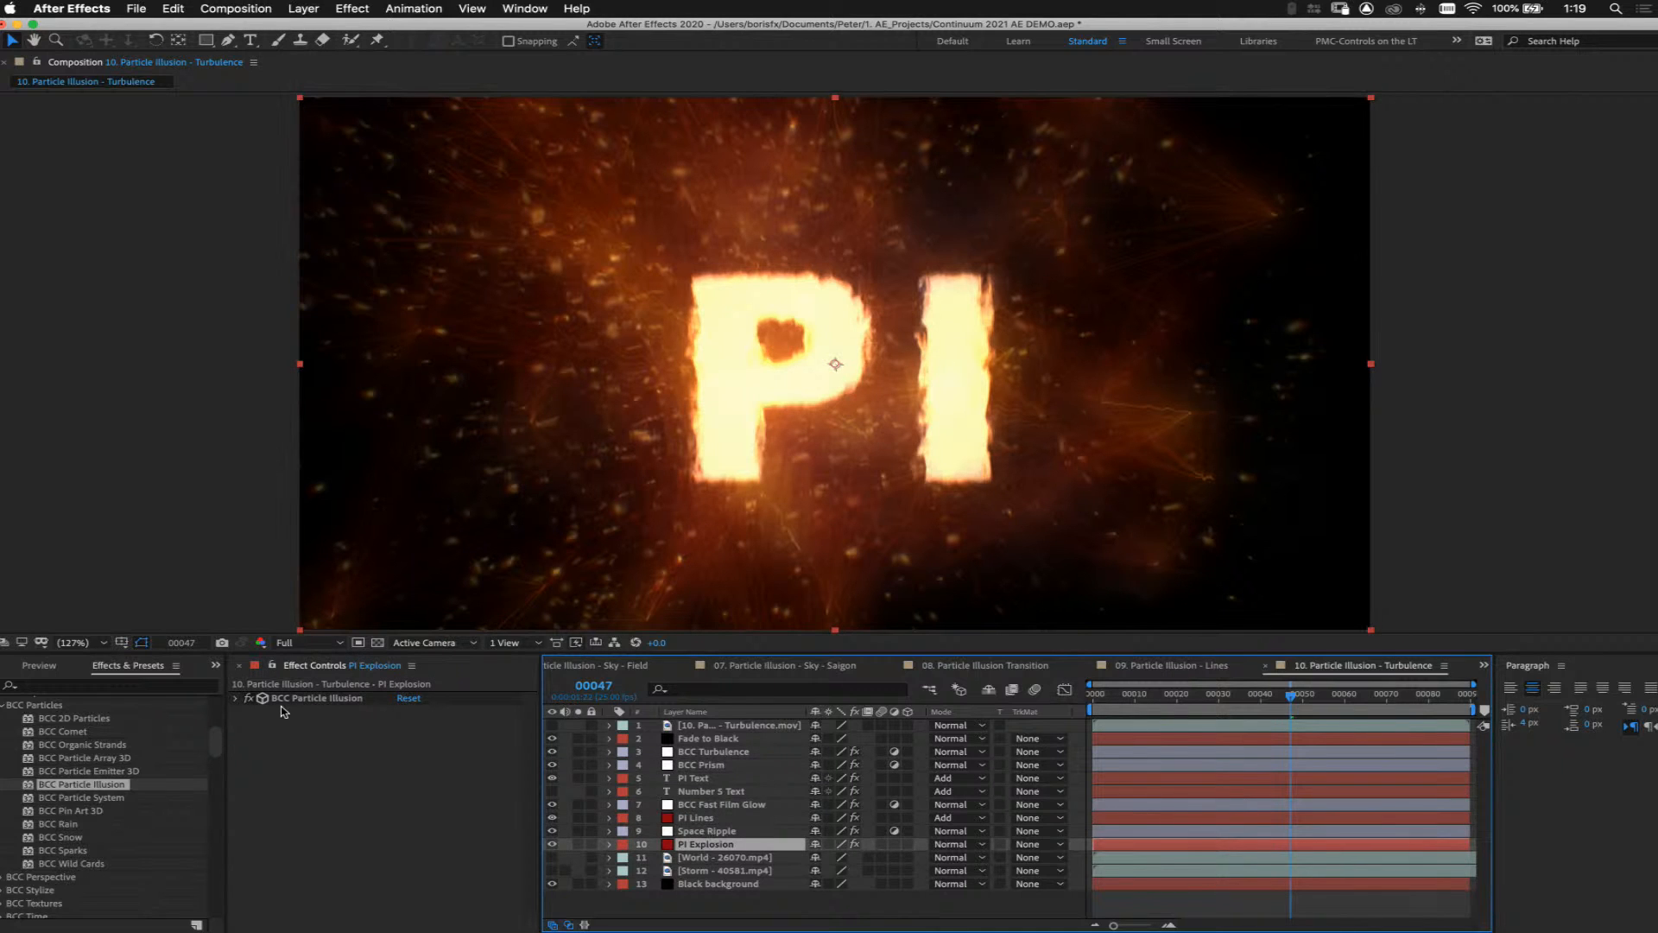
Open the 09. Particle Illusion - Lines composition at frame 81 and collapse the BCC Particles effects category
left_click(1203, 667)
left_click(1195, 695)
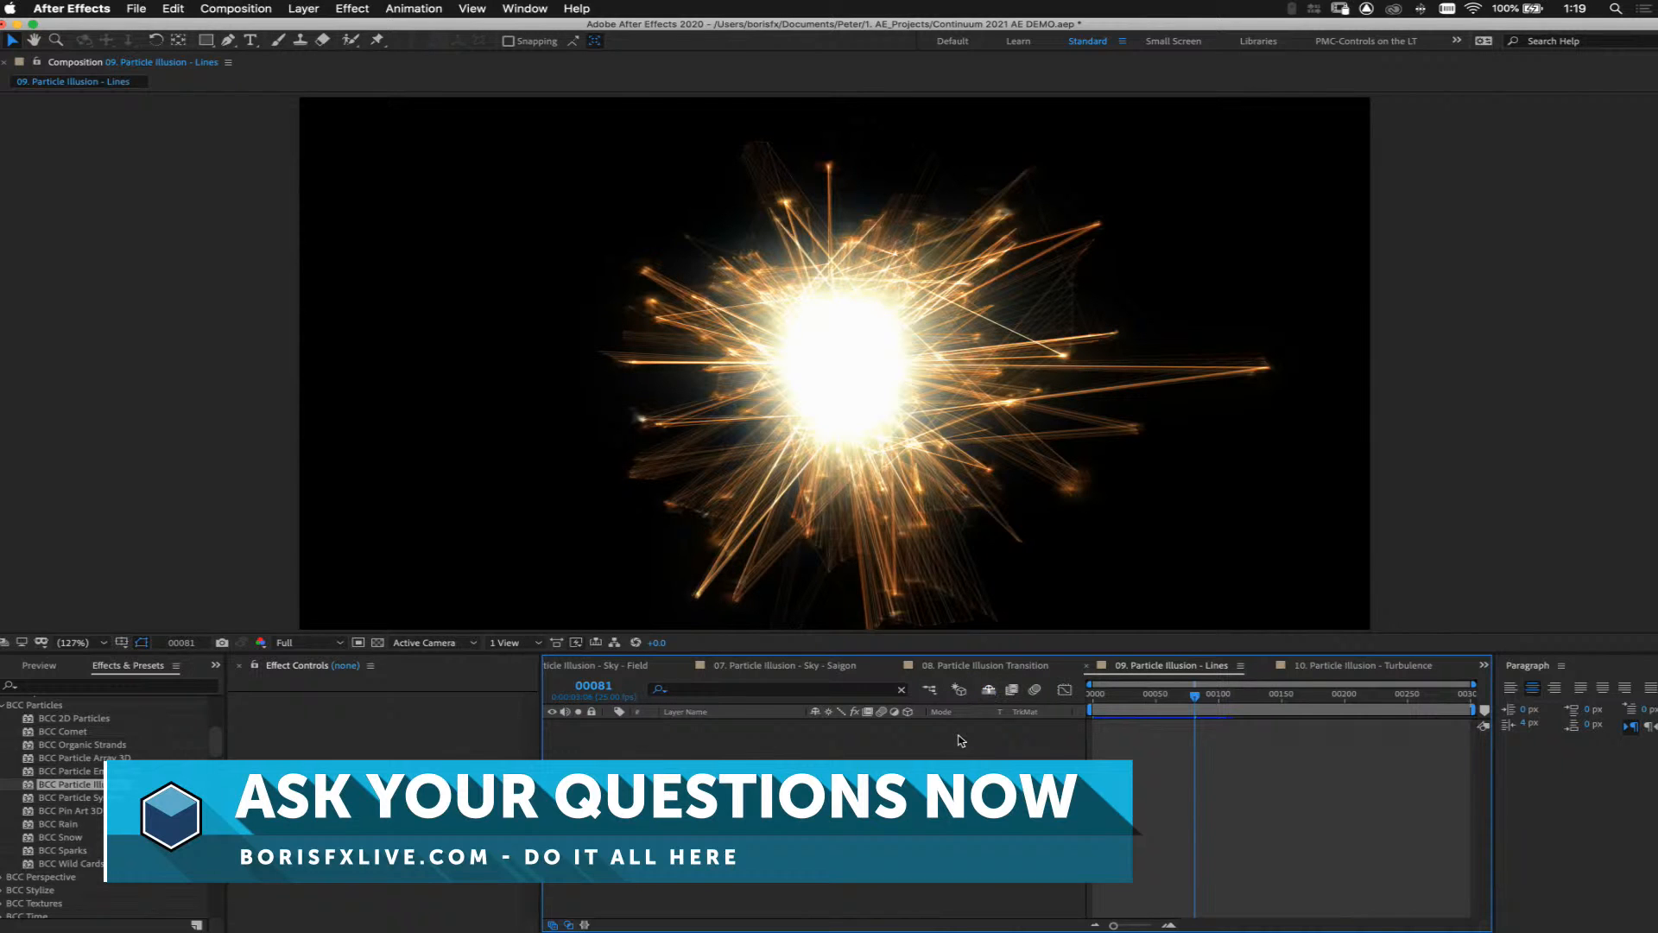
left_click(289, 762)
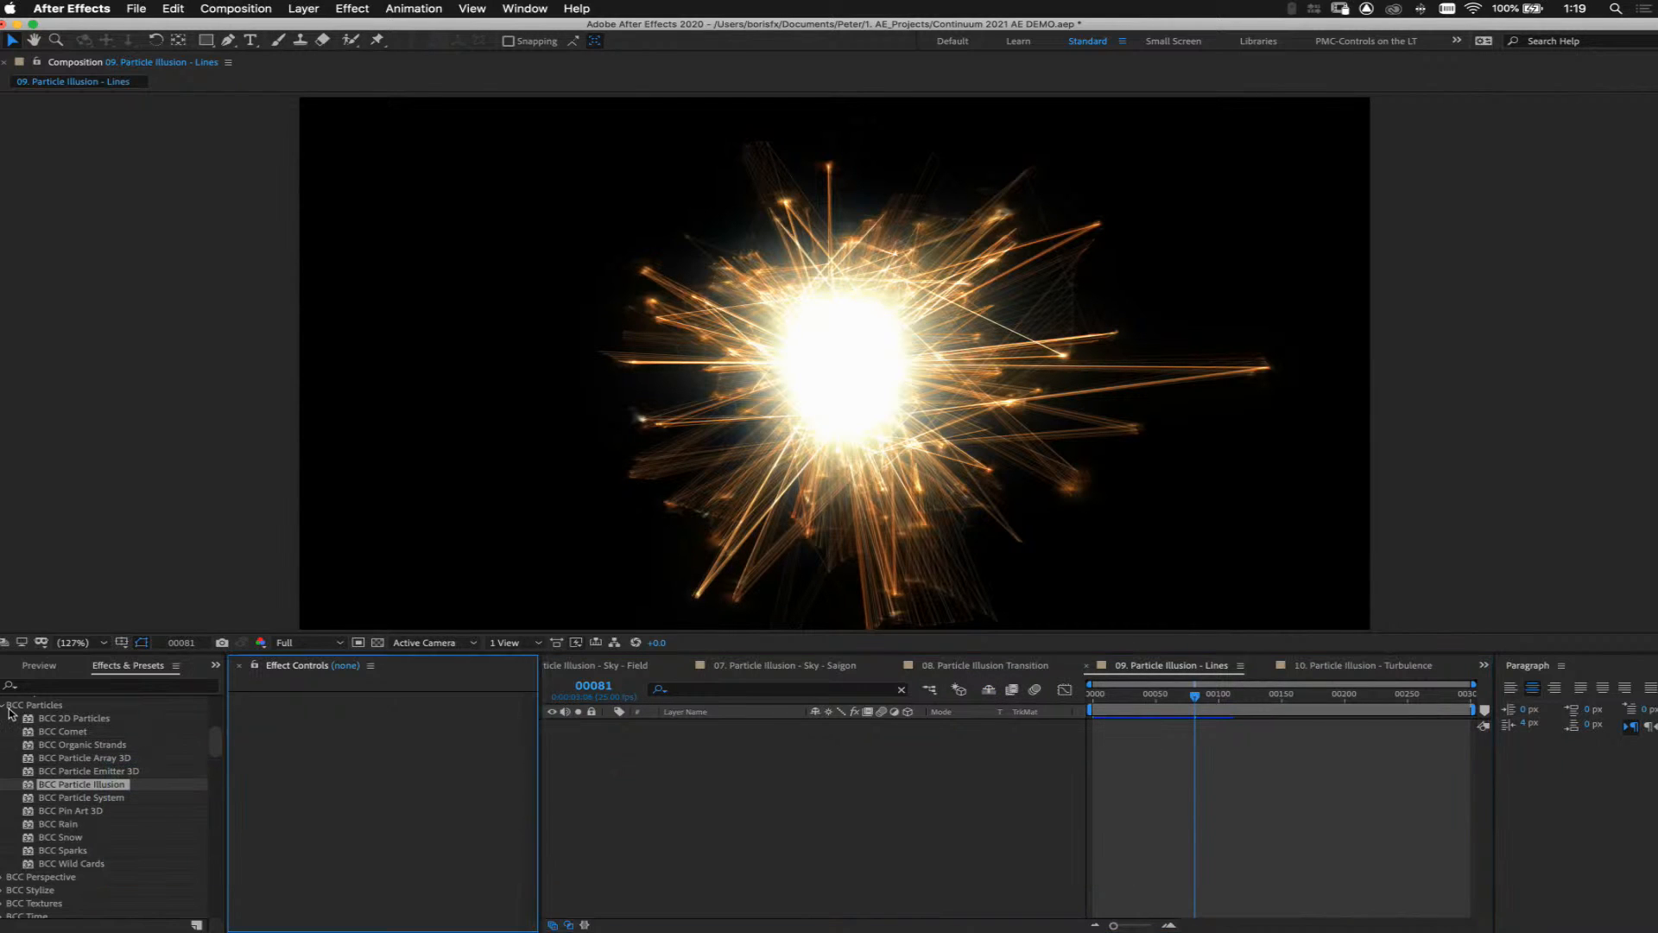
left_click(10, 710)
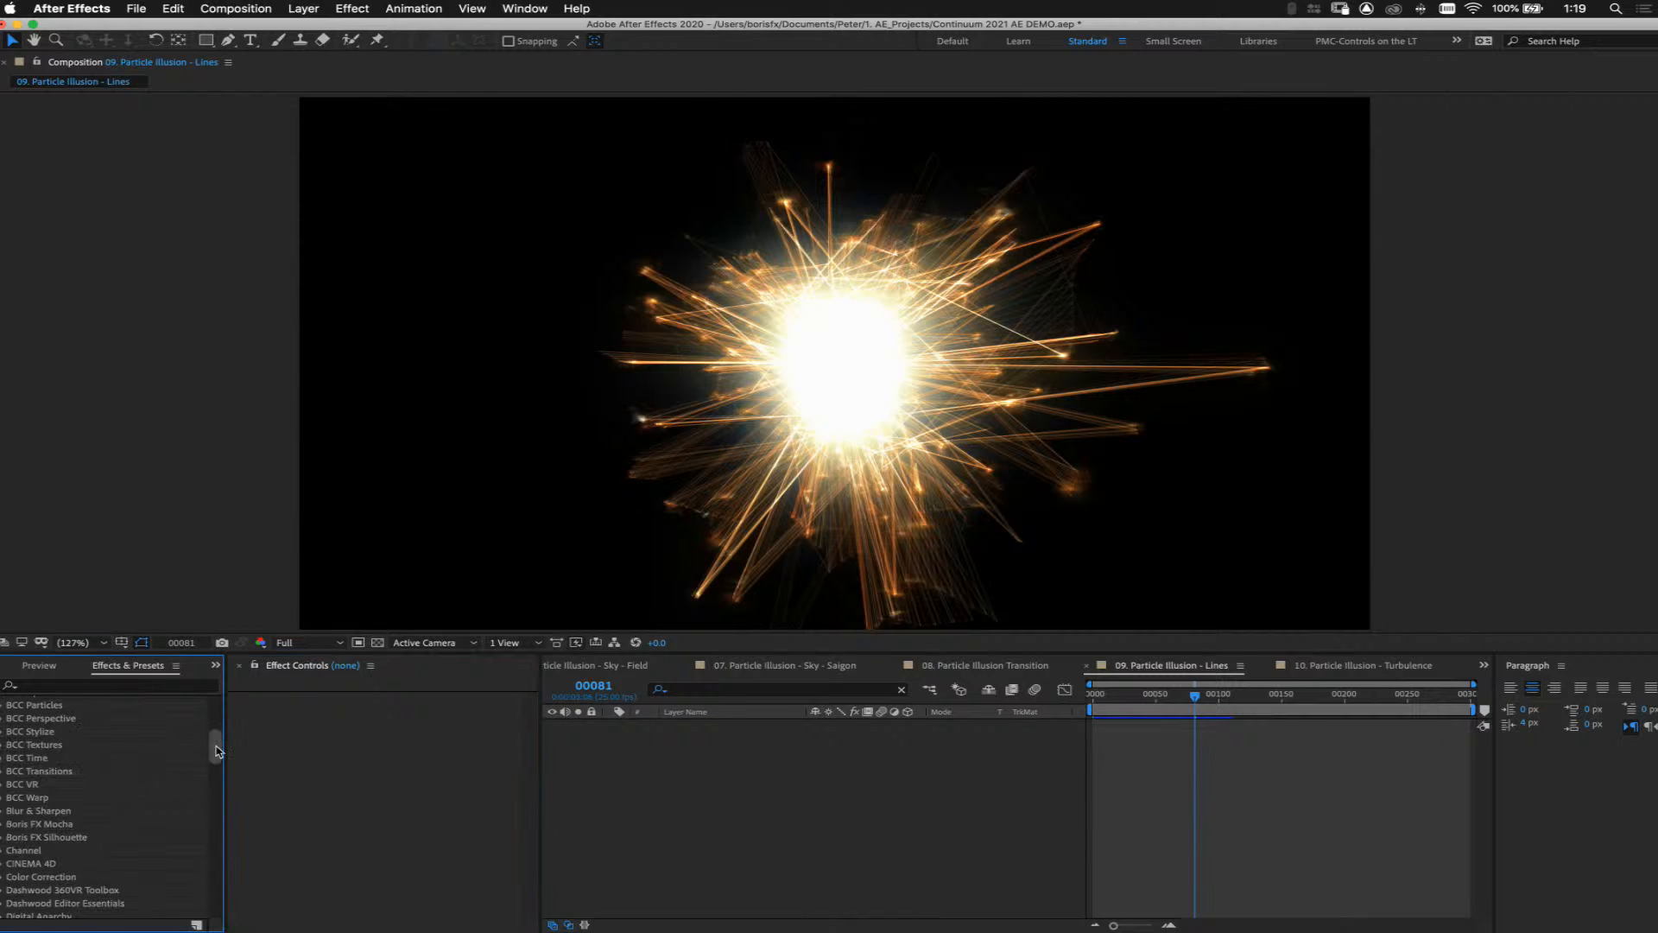
mouse_move(216, 752)
left_mouse_down()
mouse_move(221, 812)
mouse_move(215, 731)
left_mouse_up()
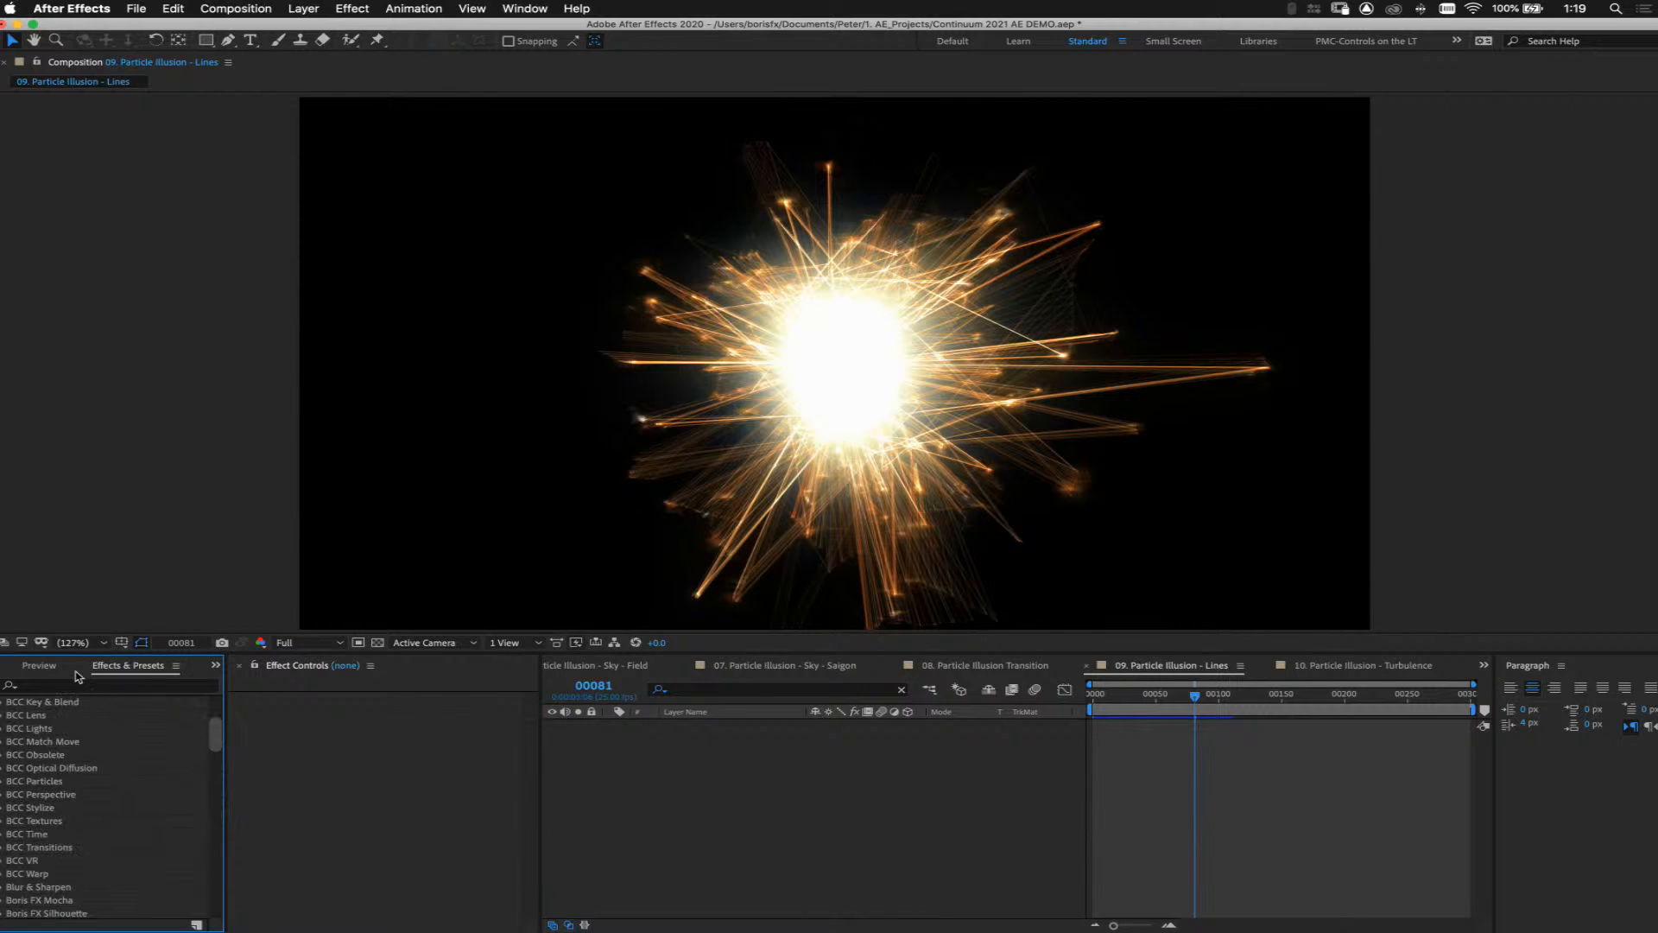
Expand the project's Continuum LiveStream Dec 2020 folder and try to reopen the 09. Particle Illusion - Lines composition from it
left_click(216, 667)
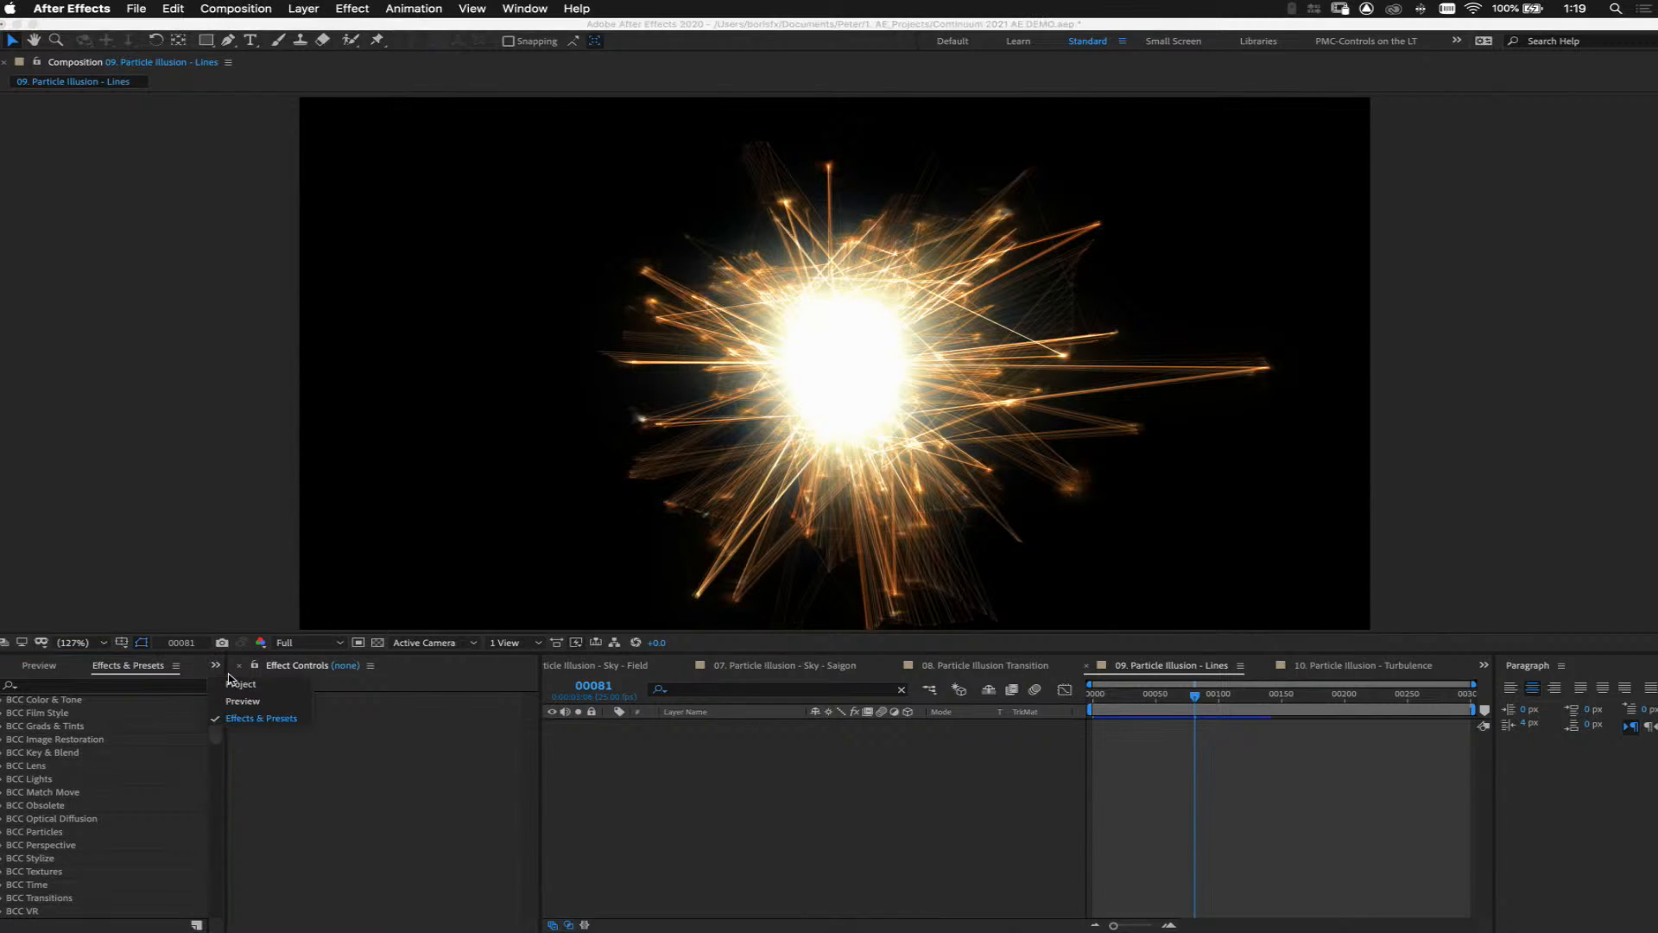
left_click(233, 684)
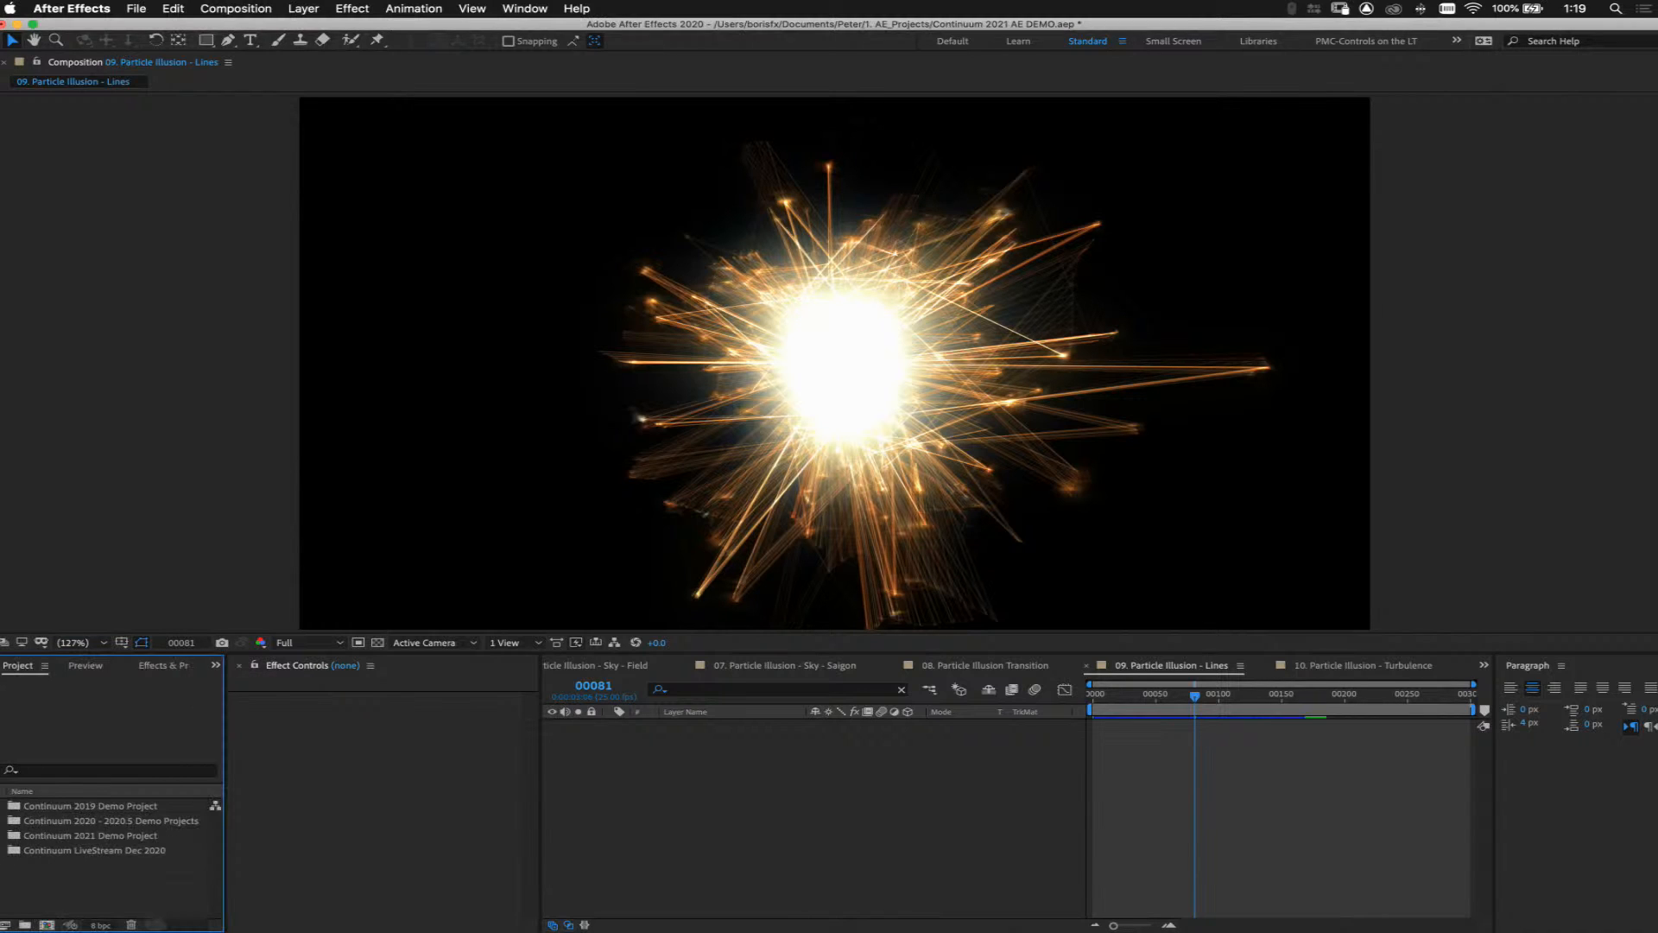
left_click(3, 852)
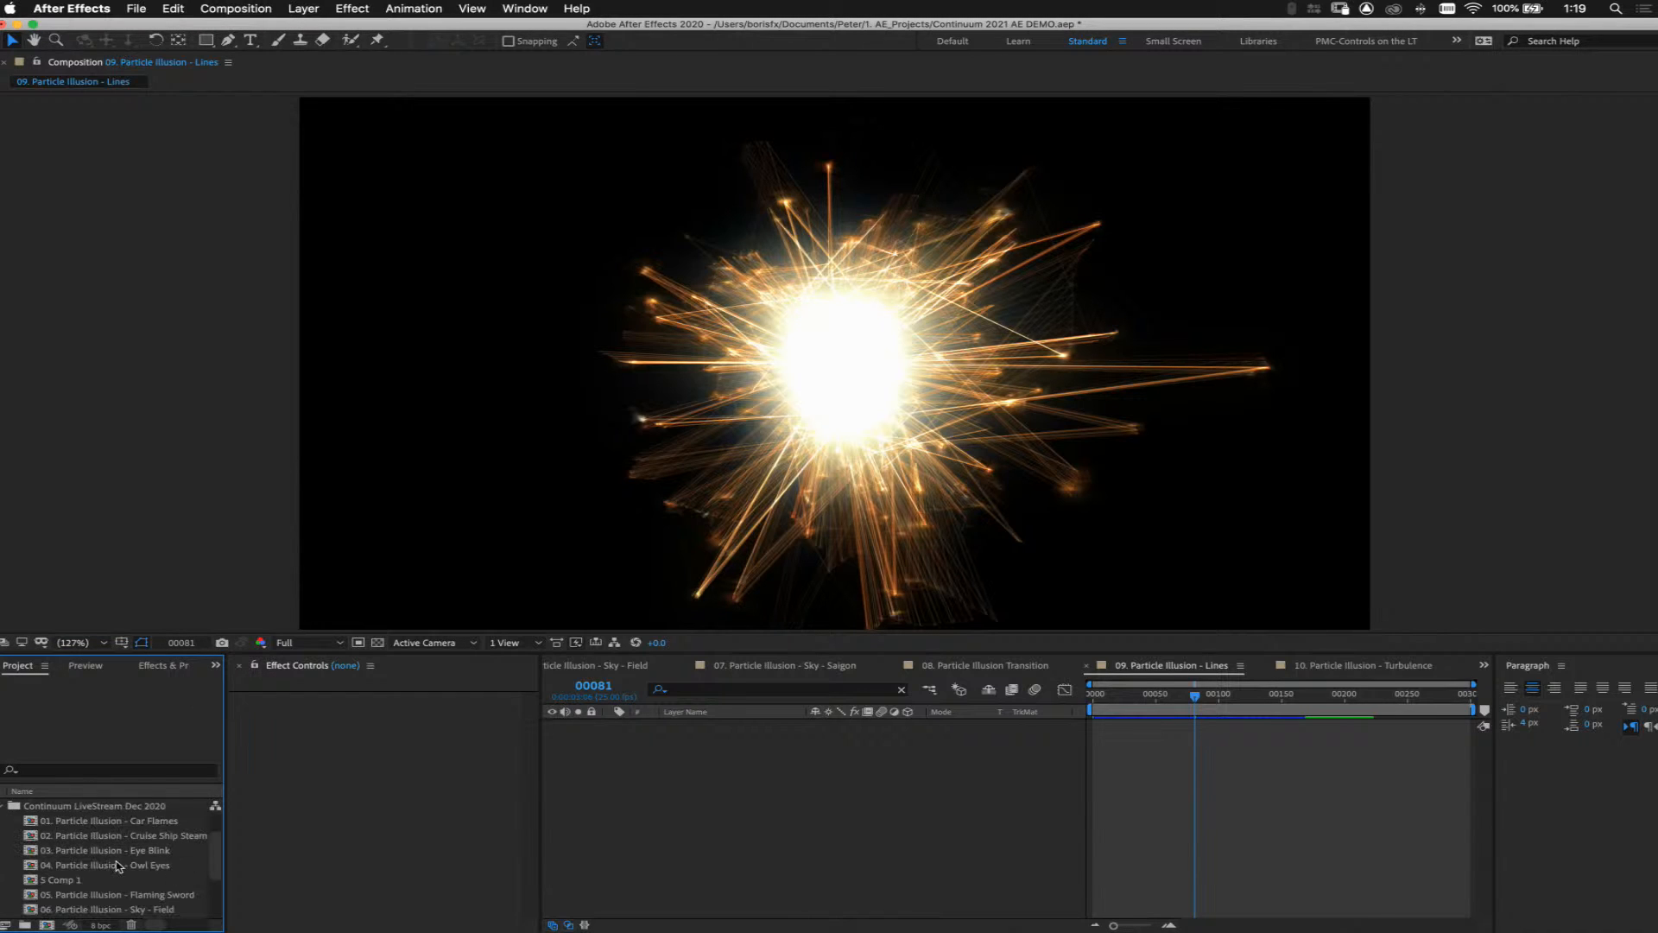
scroll(210, 881, "down", 2)
scroll(210, 881, "down", 2)
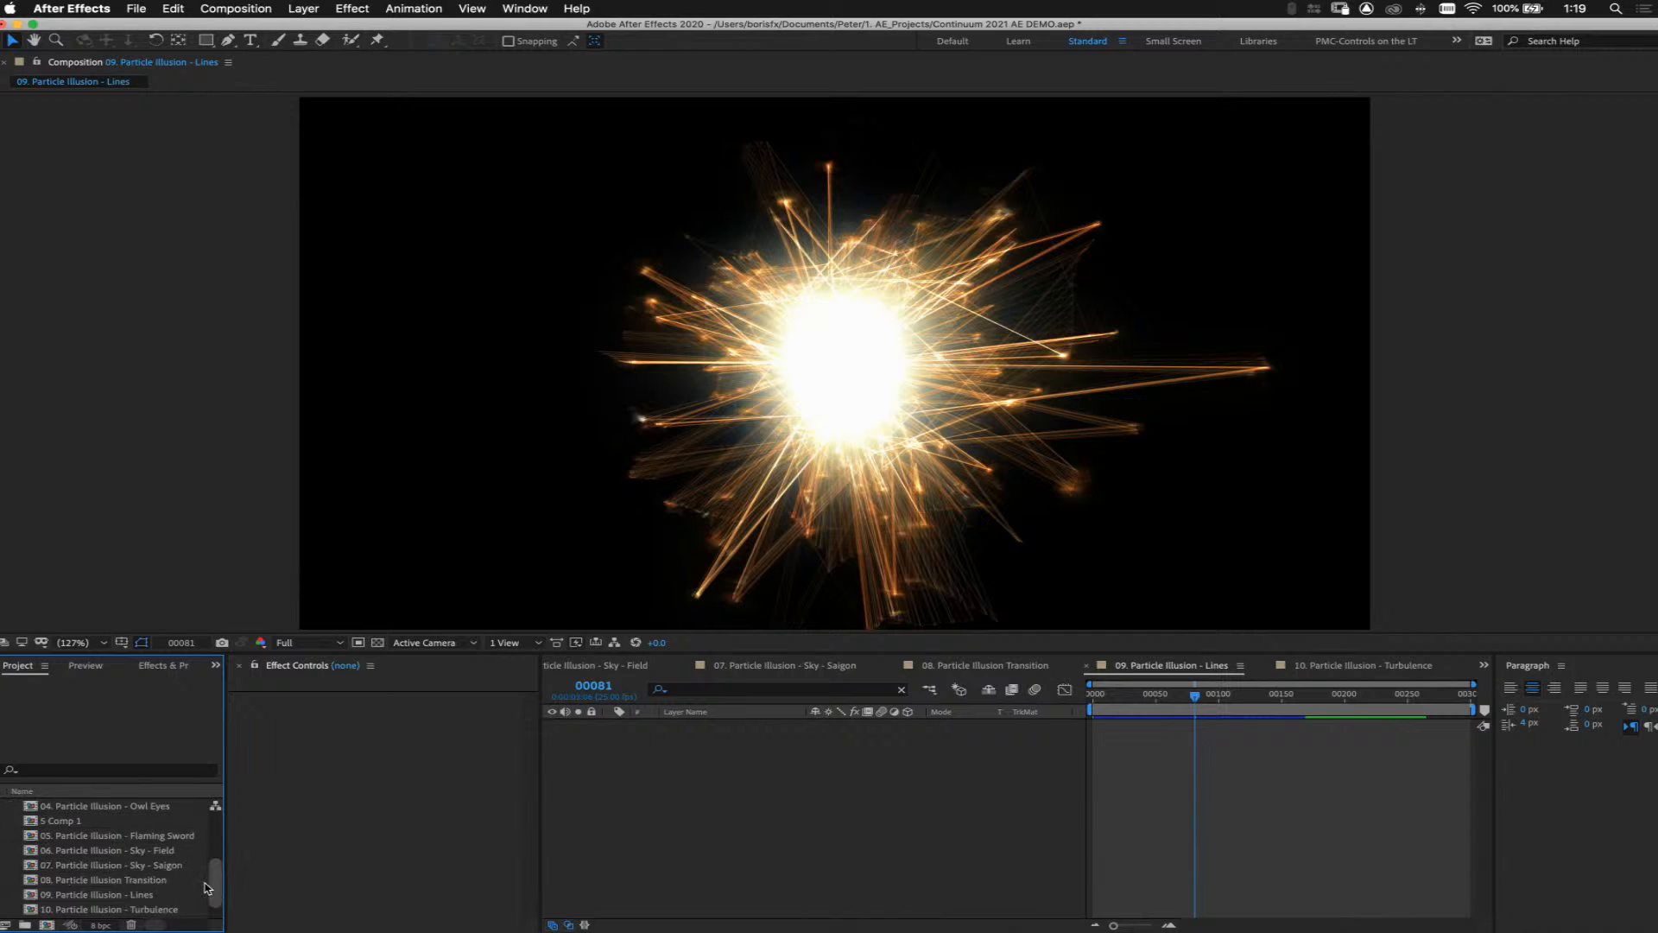
left_click(31, 881)
double_click(30, 880)
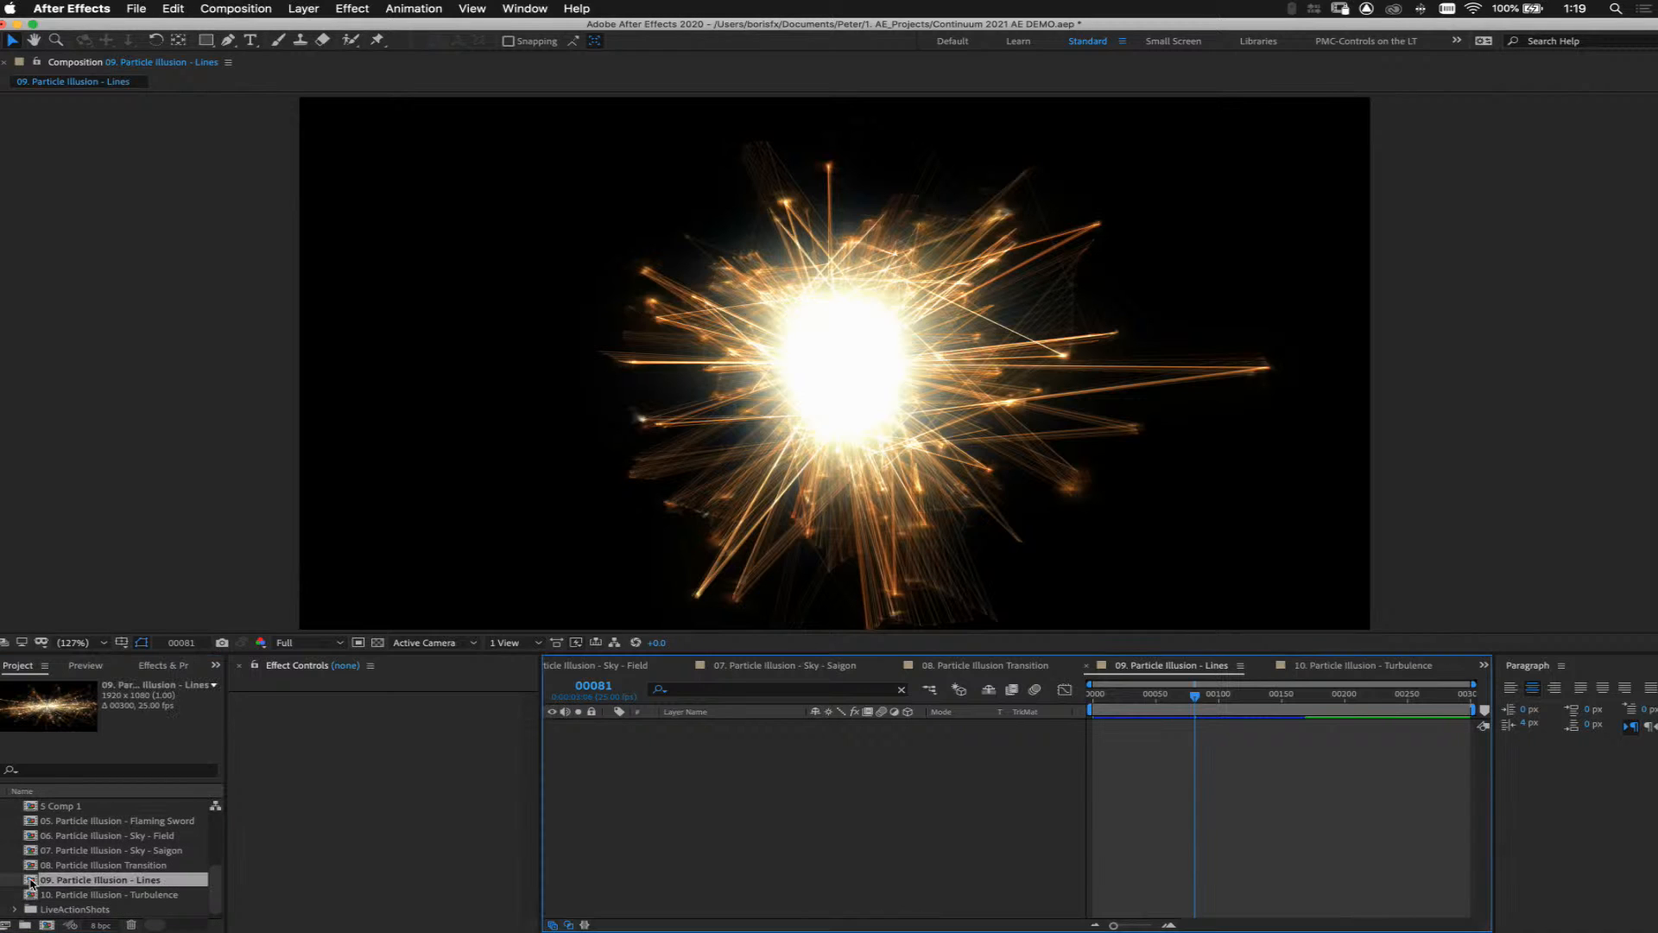
double_click(32, 881)
left_click(31, 882)
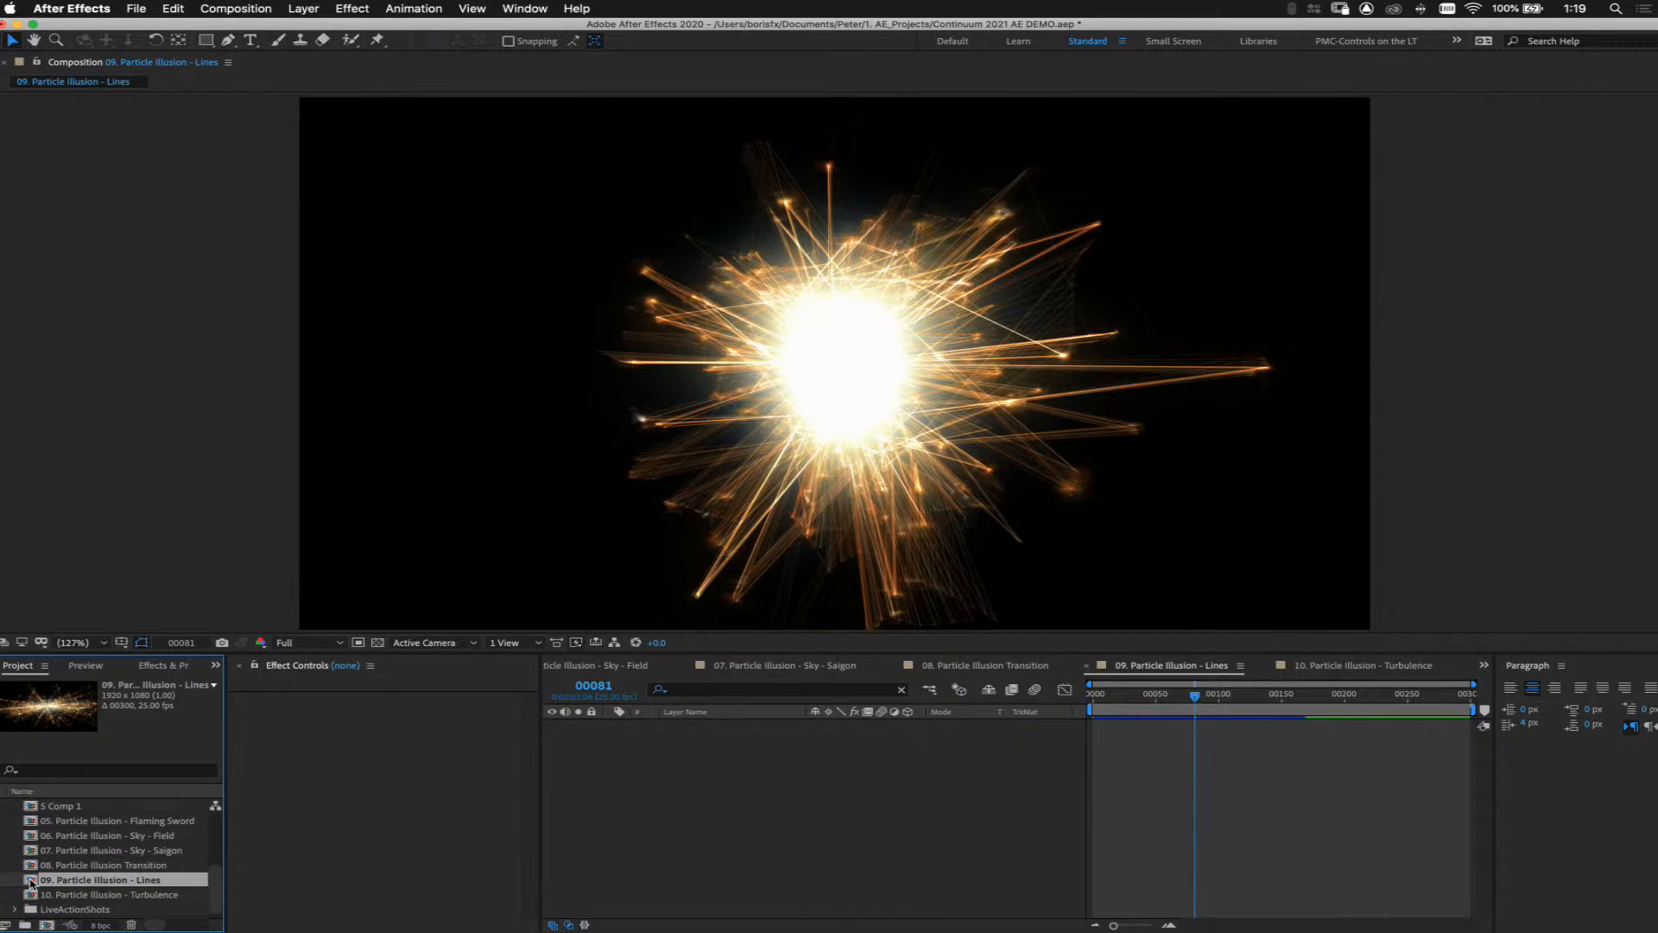
left_click(919, 788)
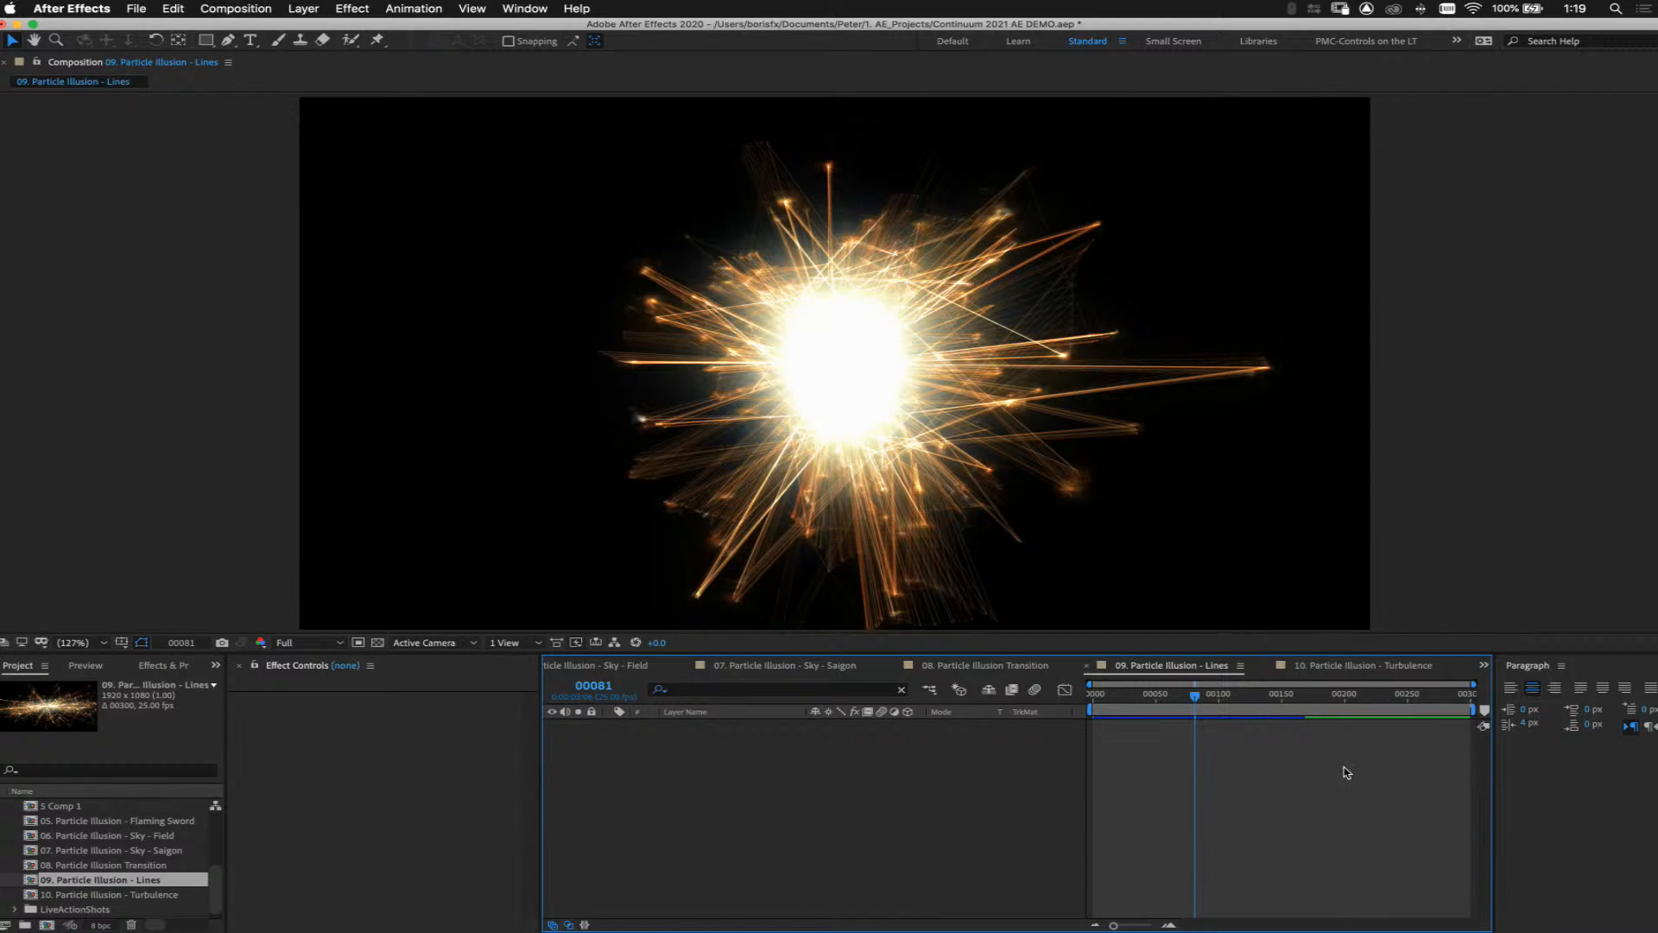
In the Turbulence composition, launch the Particle Illusion editor from the PI Explosion layer's effect and go to frame 16
left_click(1397, 670)
left_click(712, 844)
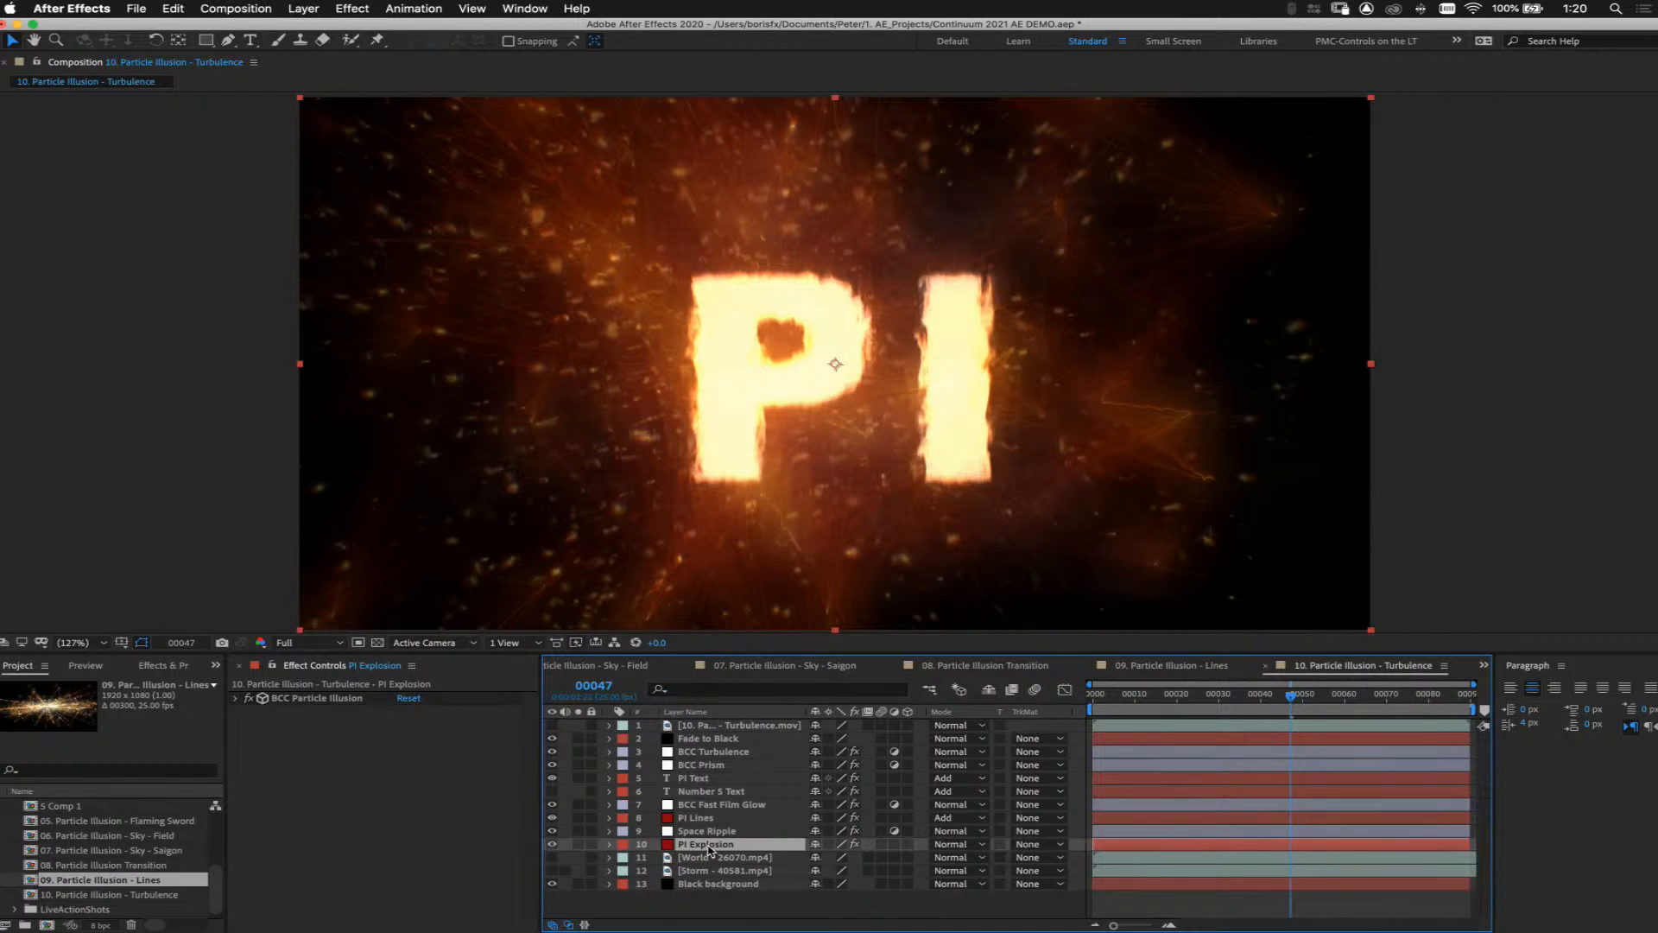
left_click(235, 699)
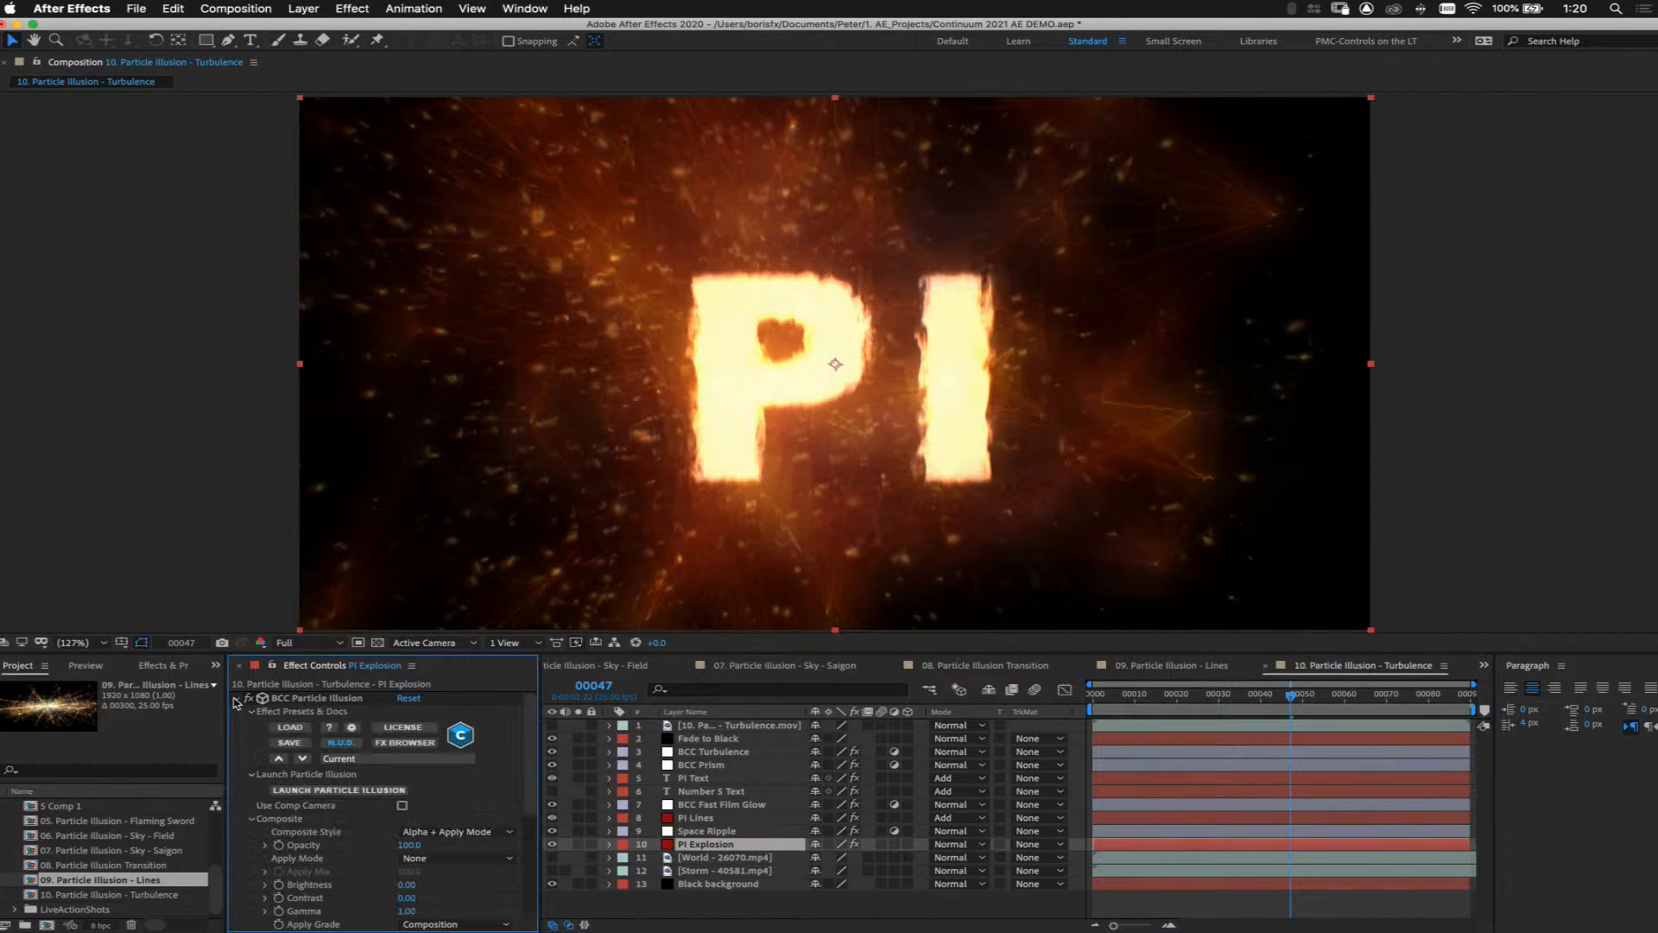
left_click(380, 793)
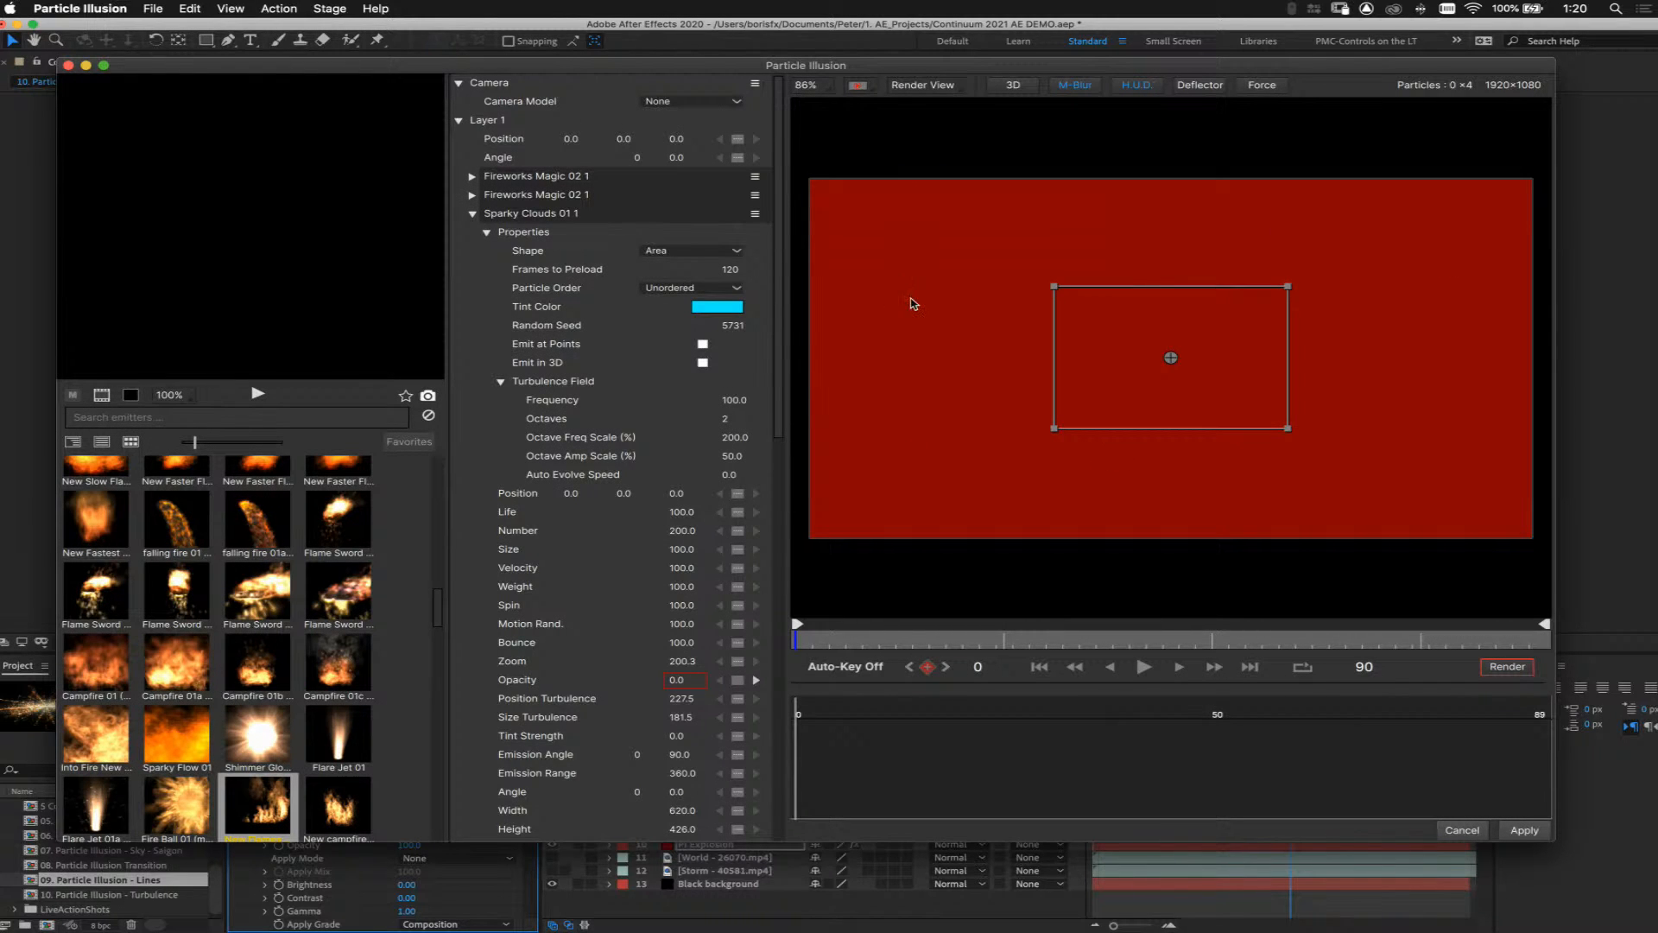
left_click(914, 644)
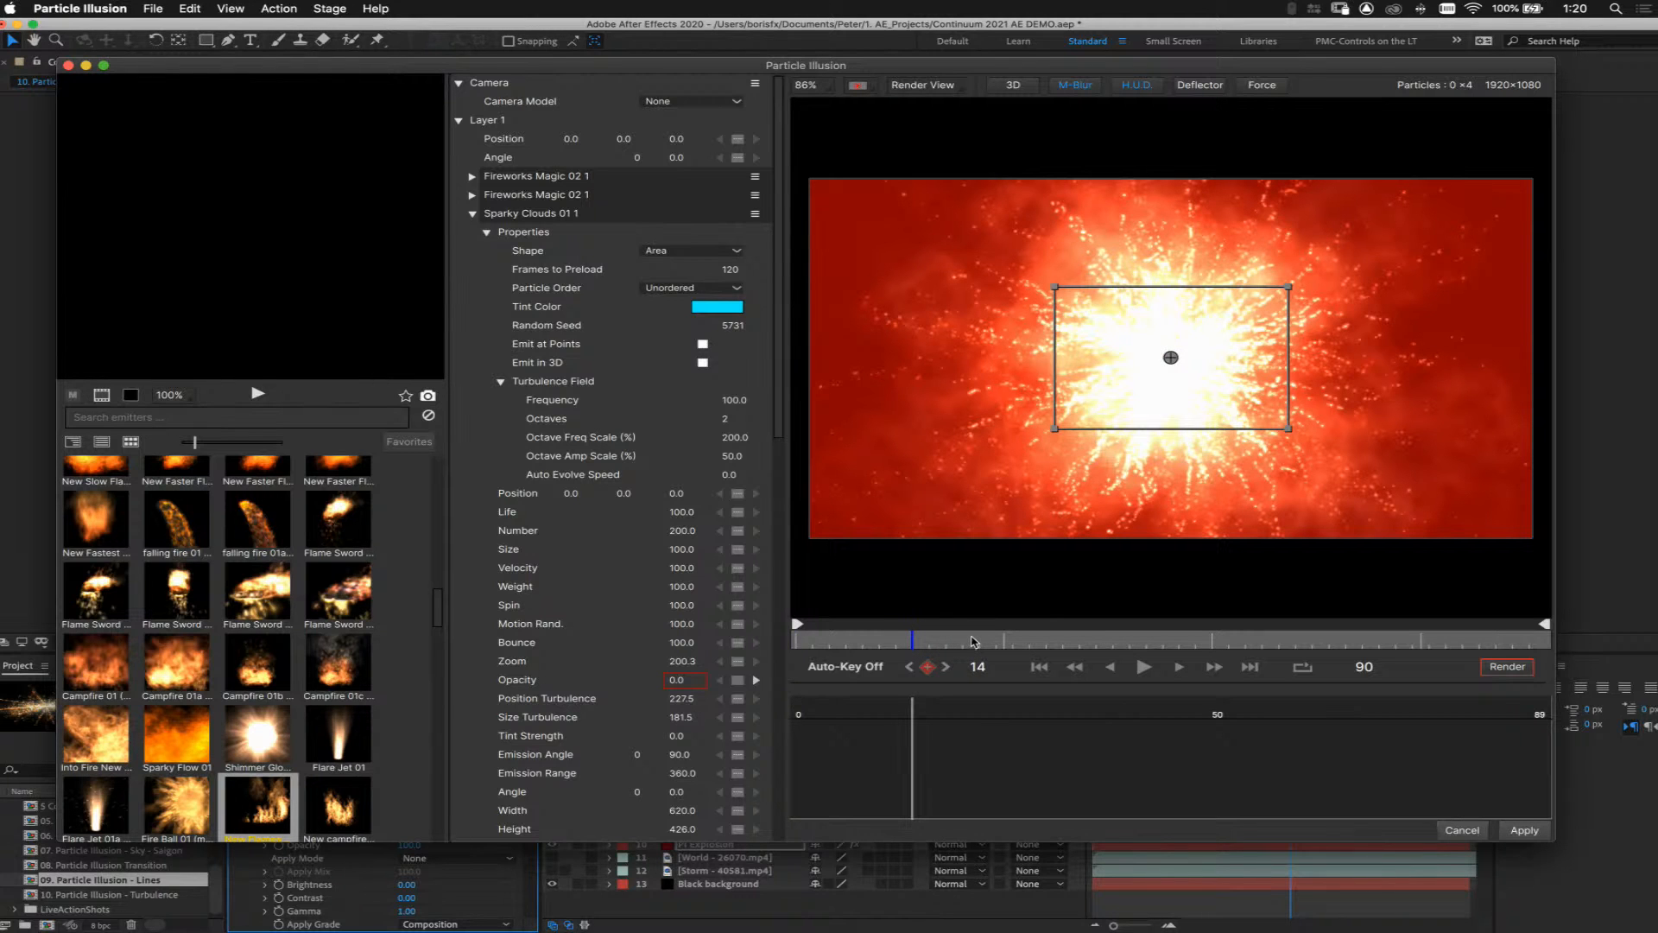
Expand the Lines properties of the sparks particle in the Sparky Clouds 01 emitter and turn on Connect to Emitter
left_click(472, 214)
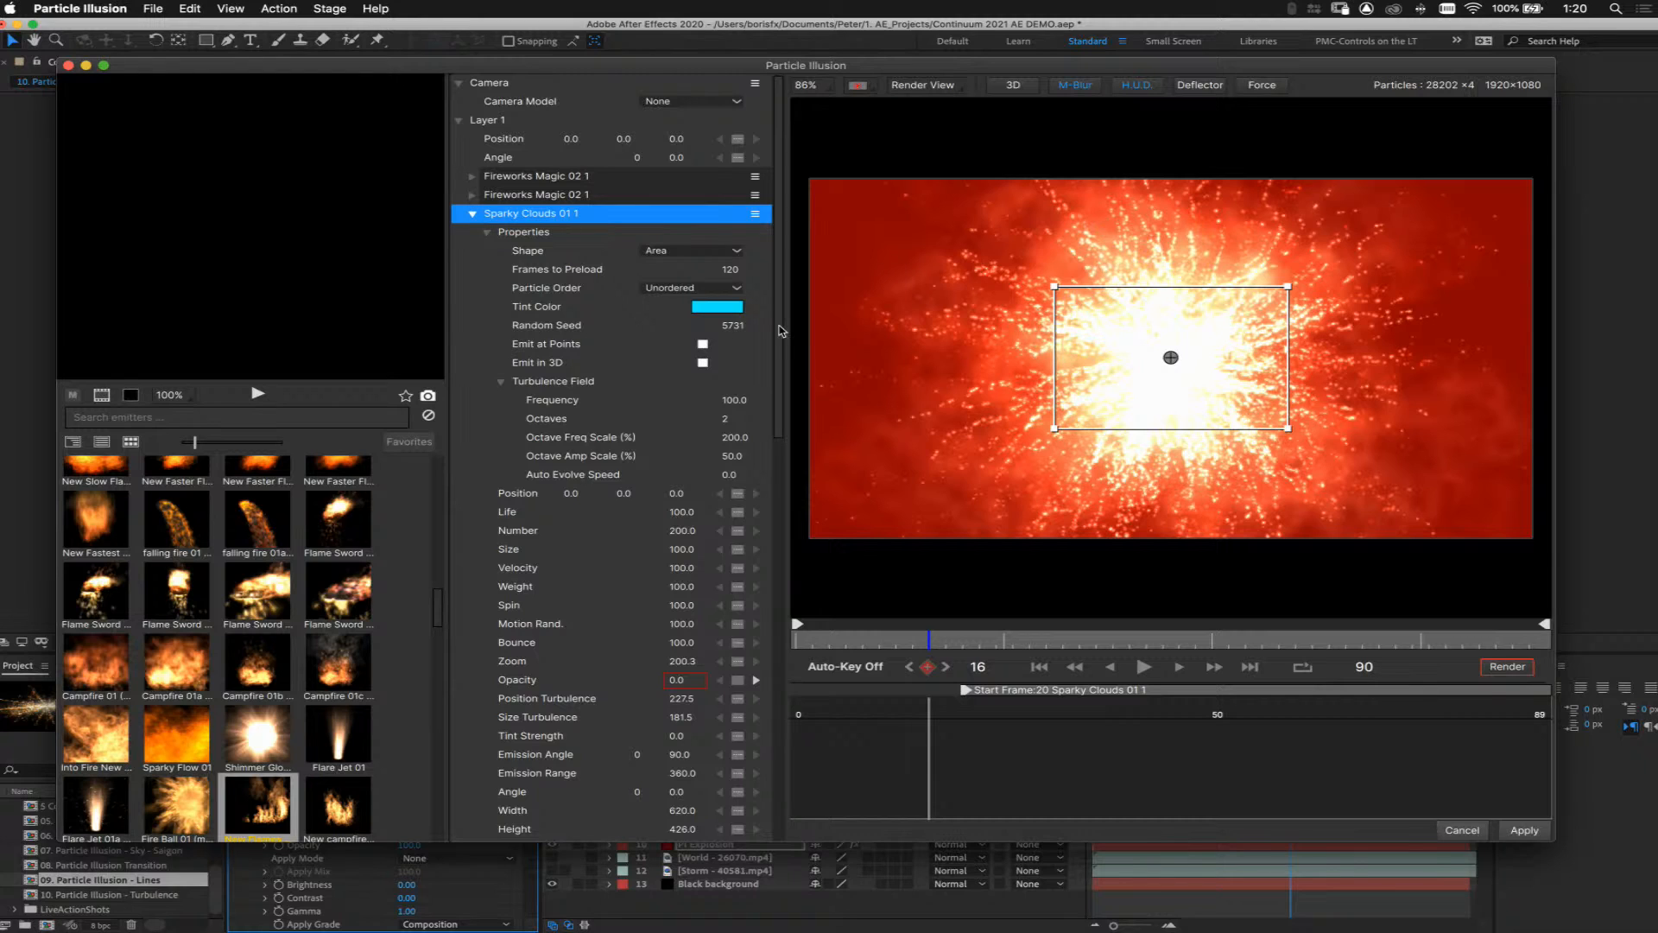
scroll(774, 462, "down", 5)
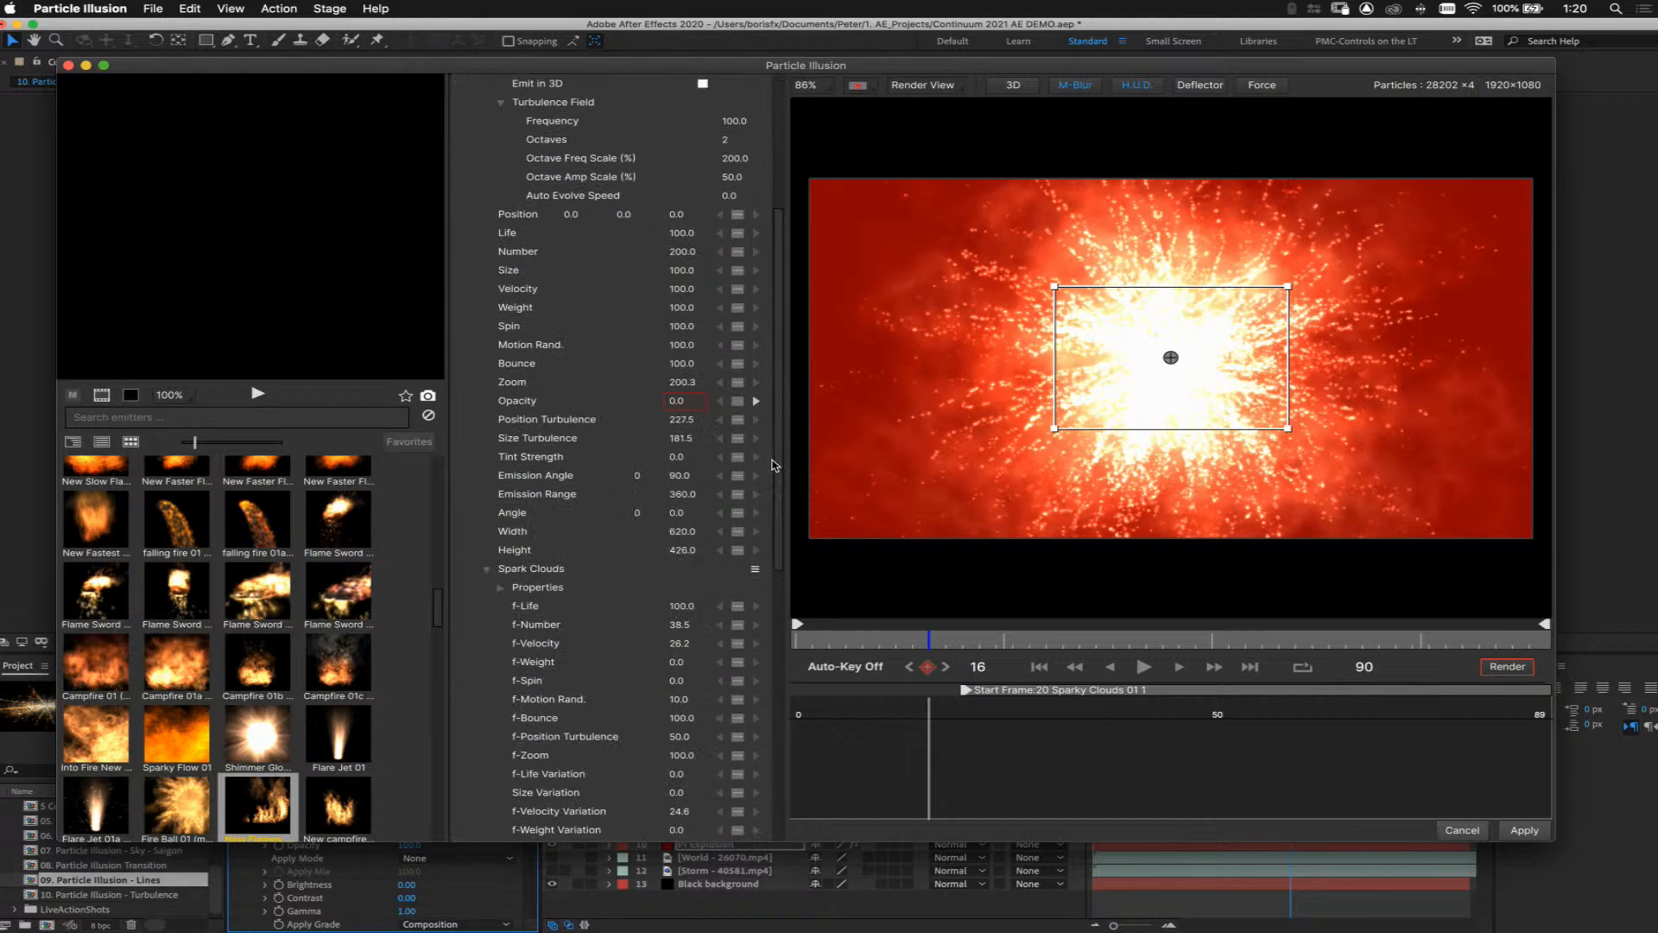
scroll(773, 495, "down", 7)
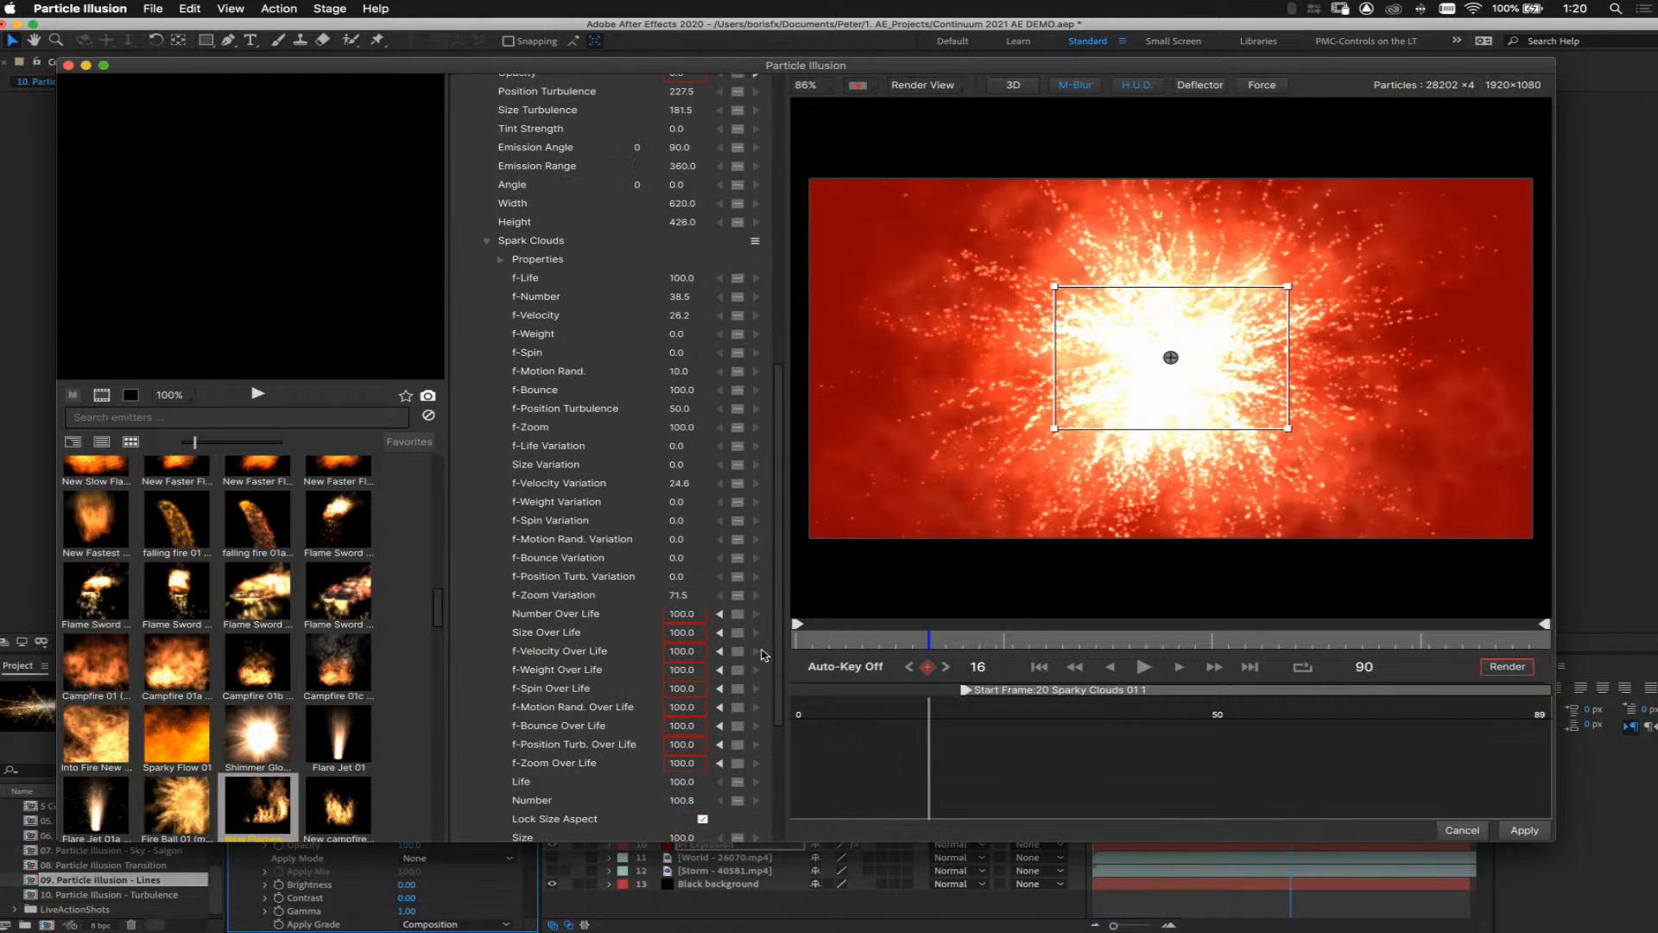
scroll(772, 721, "down", 3)
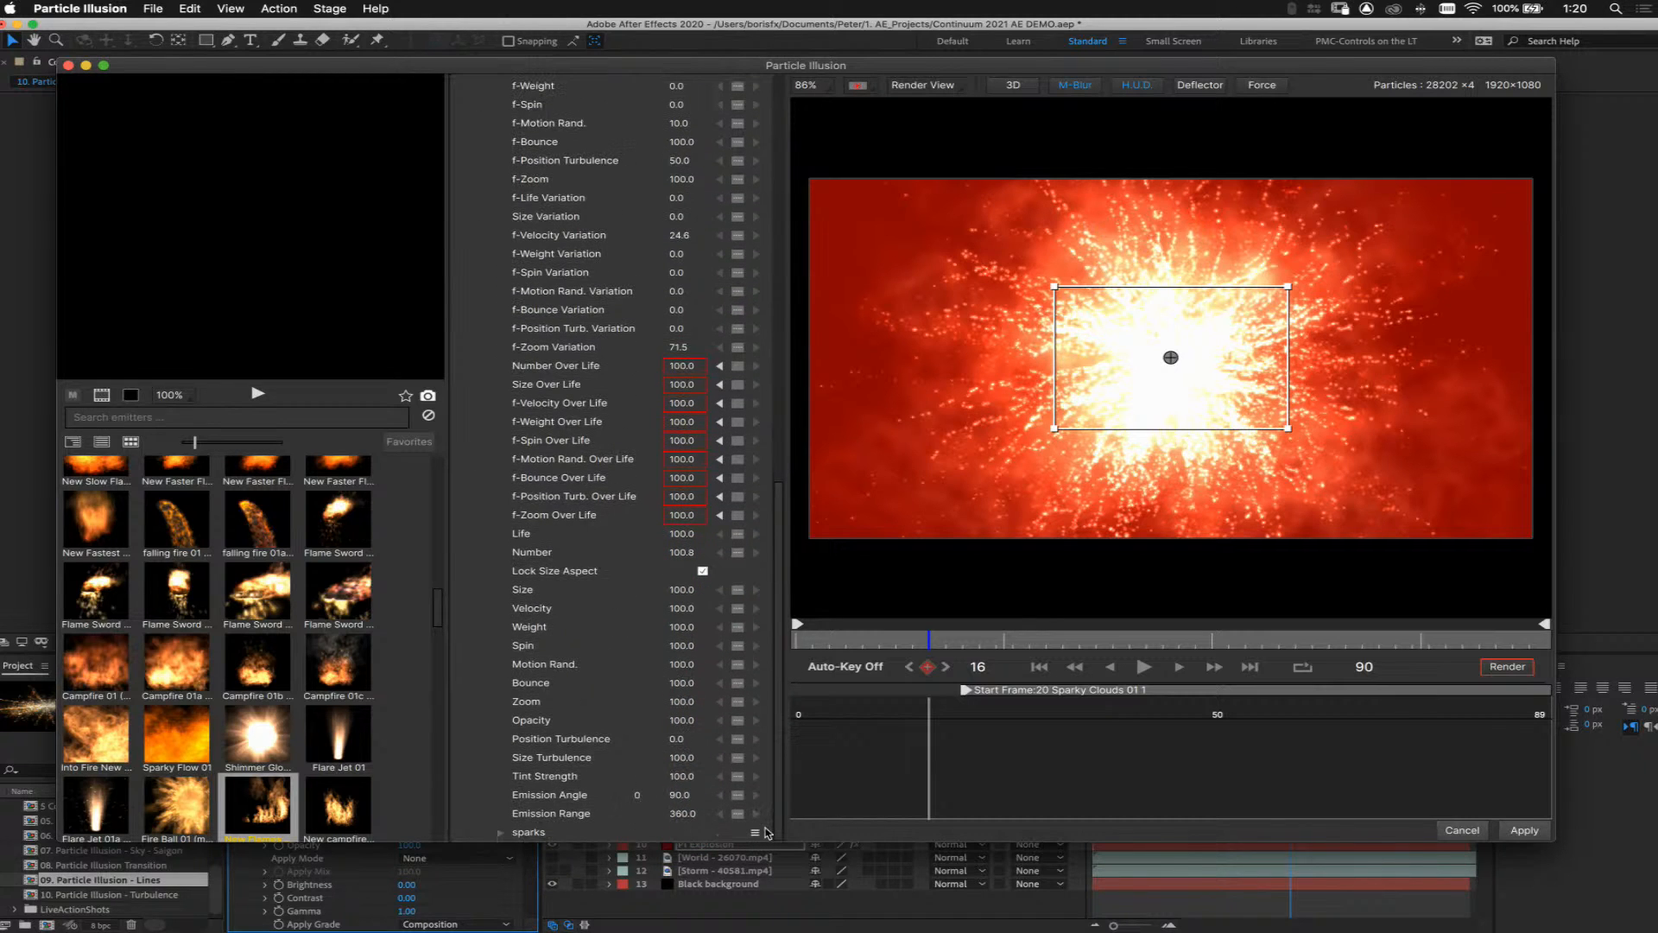
left_click(501, 835)
scroll(502, 838, "down", 4)
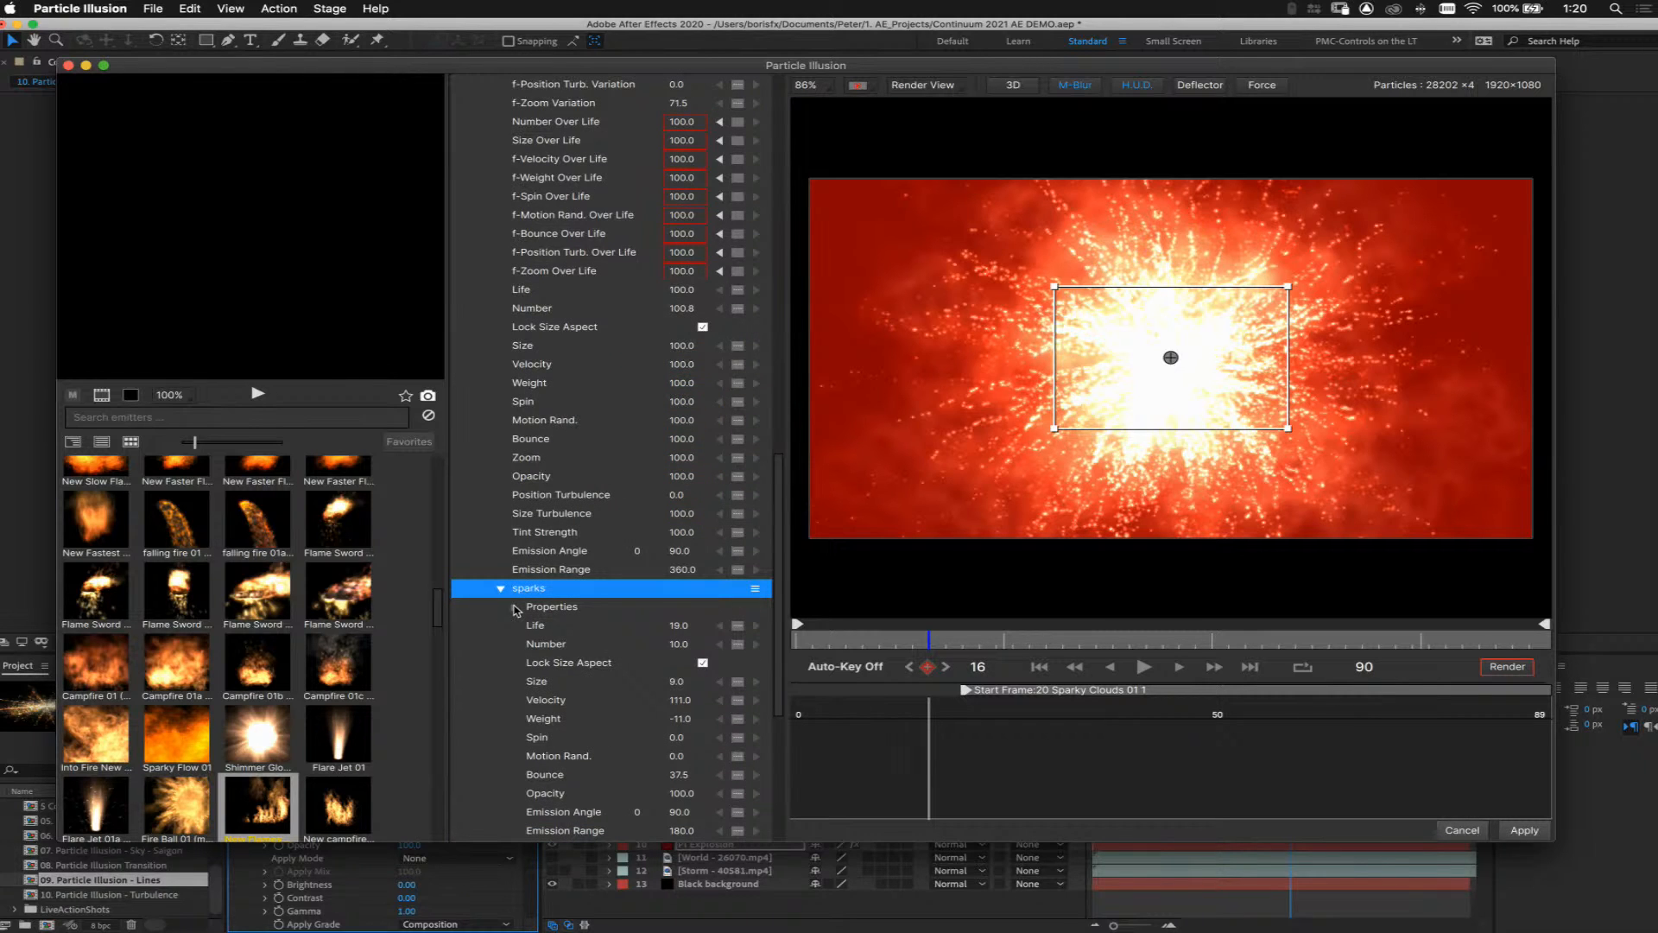
left_click(516, 607)
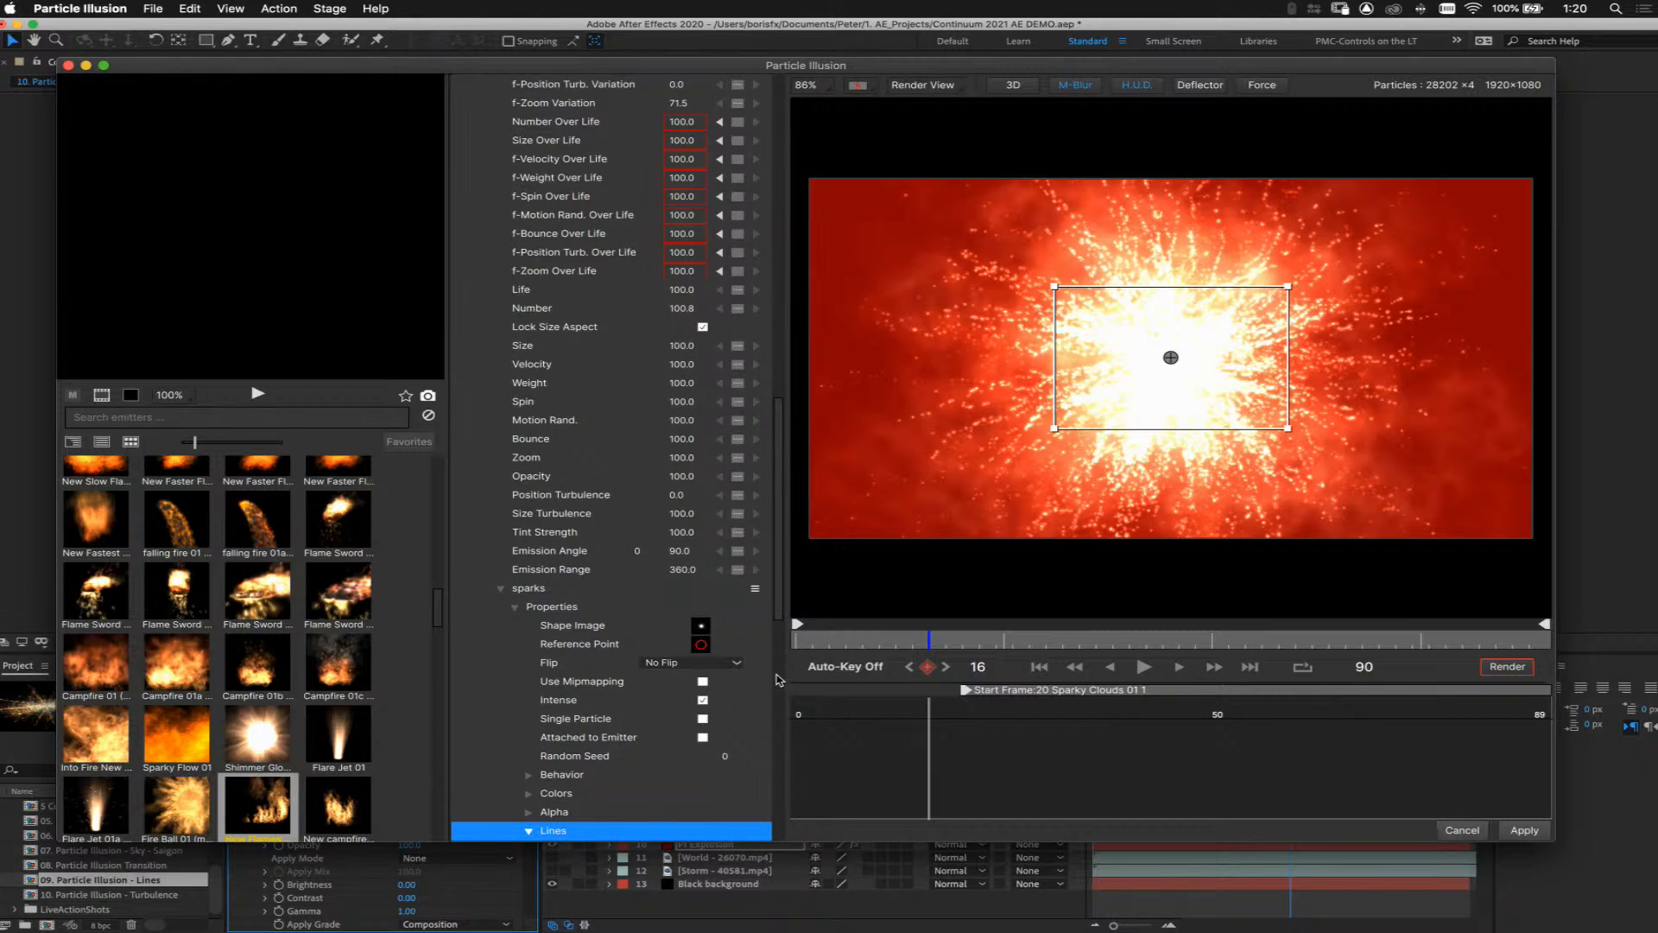
scroll(781, 682, "down", 5)
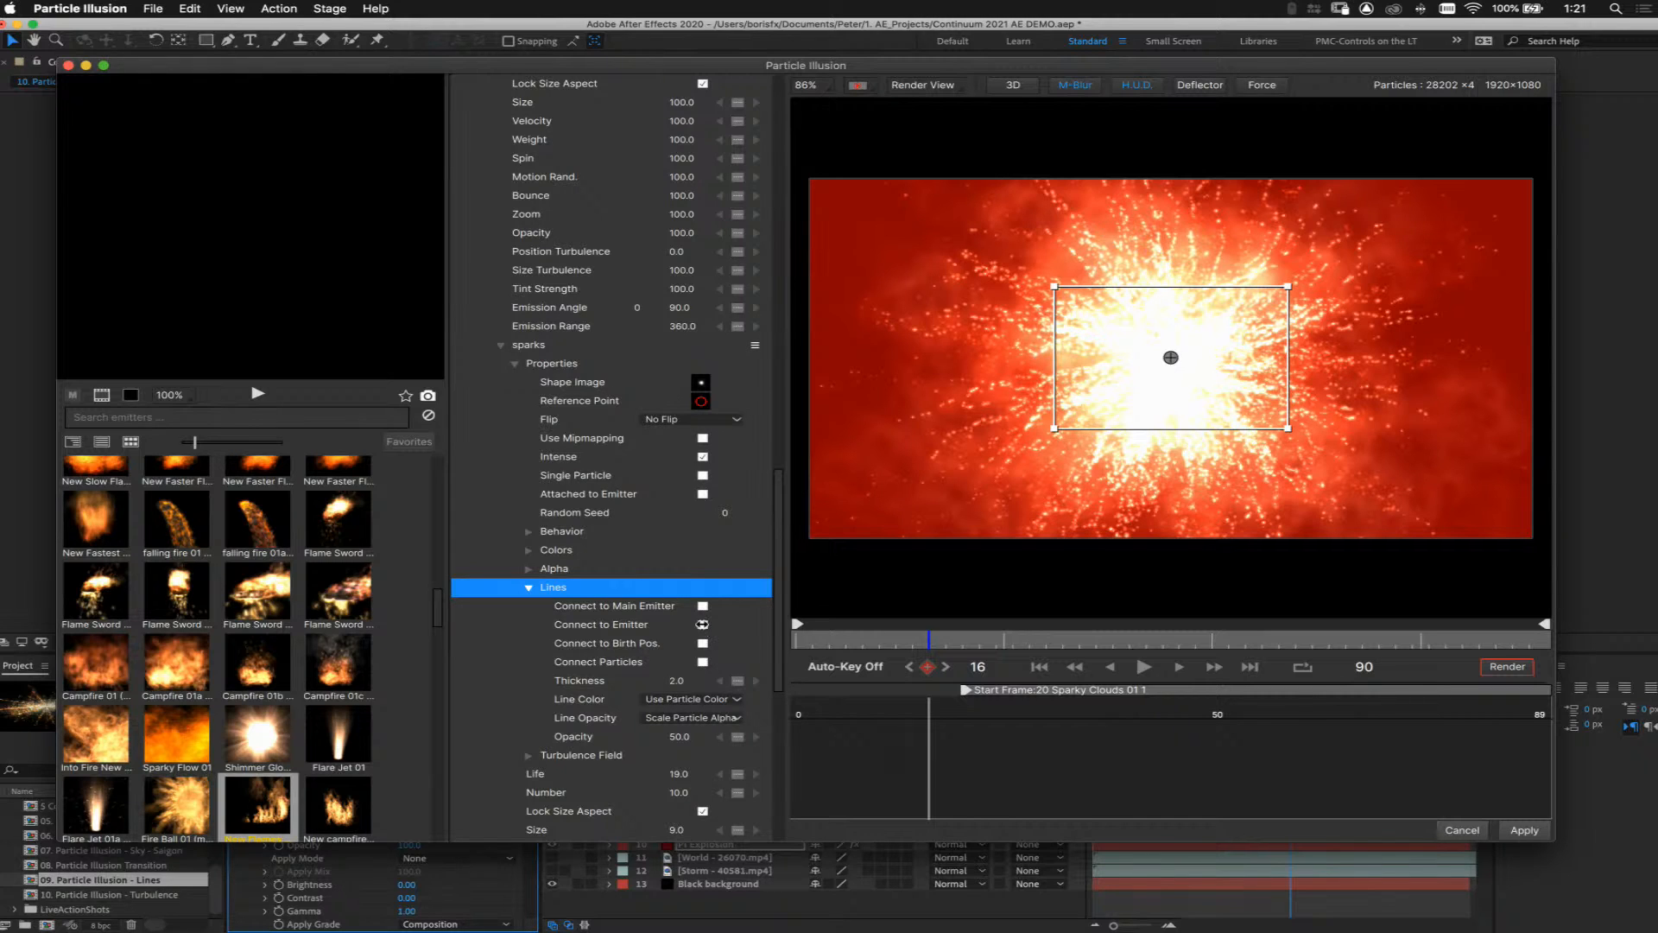
left_click(702, 623)
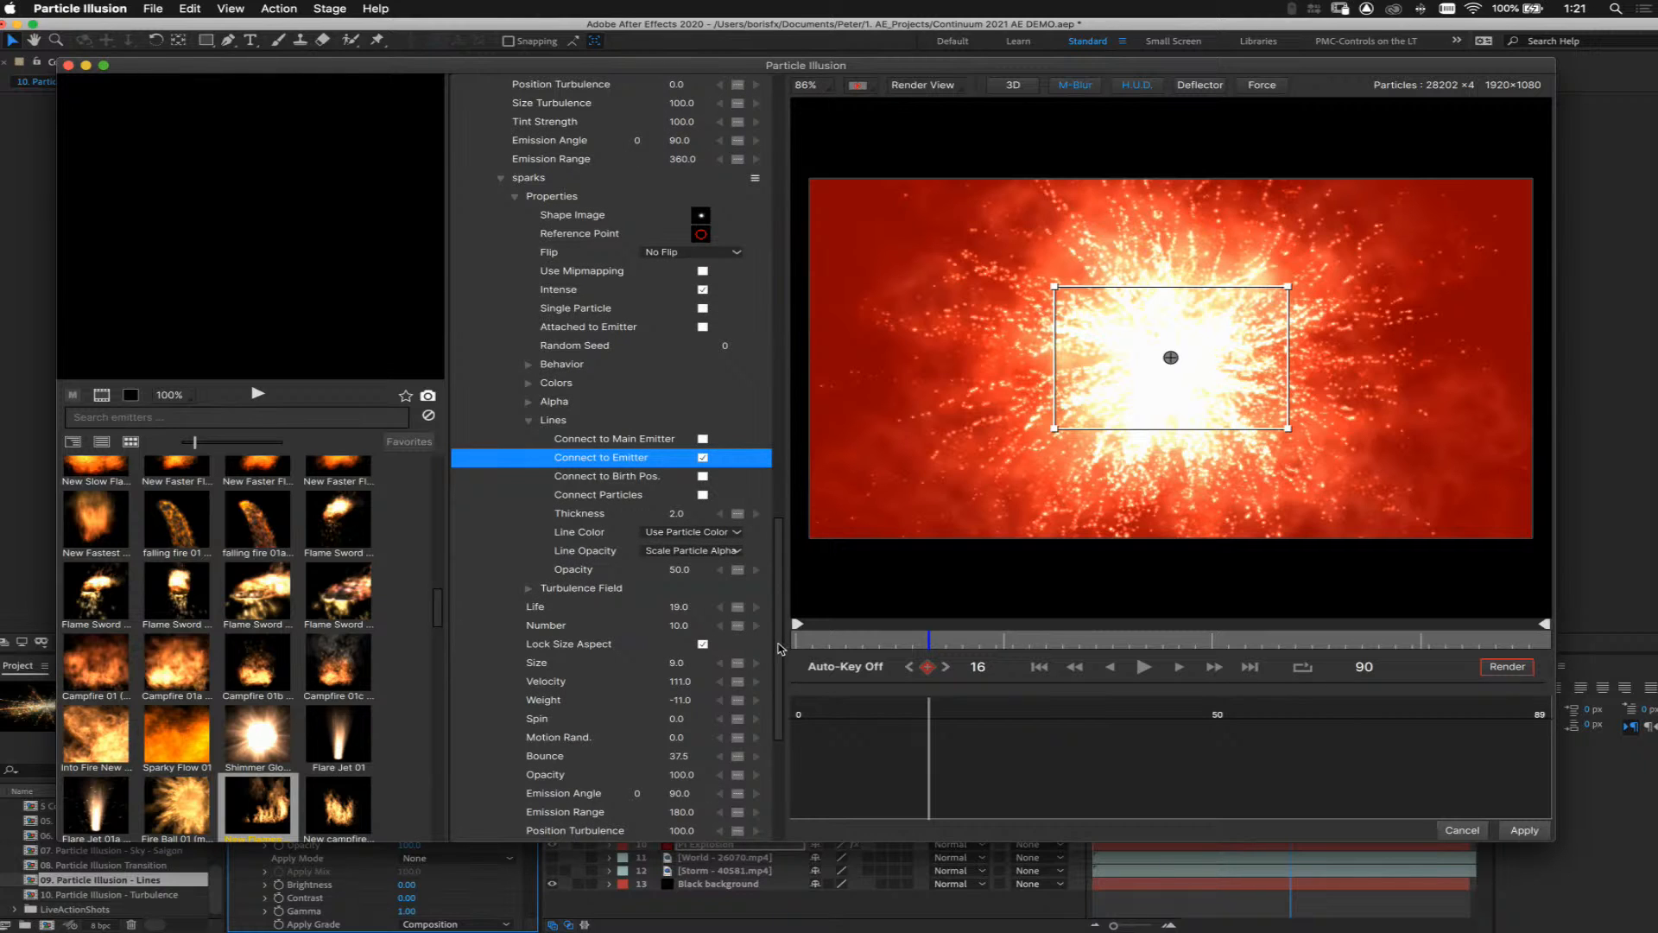
Collapse the Sparky Clouds 01 emitter in the parameter tree
scroll(775, 469, "up", 3)
left_click_drag(780, 367, 786, 103)
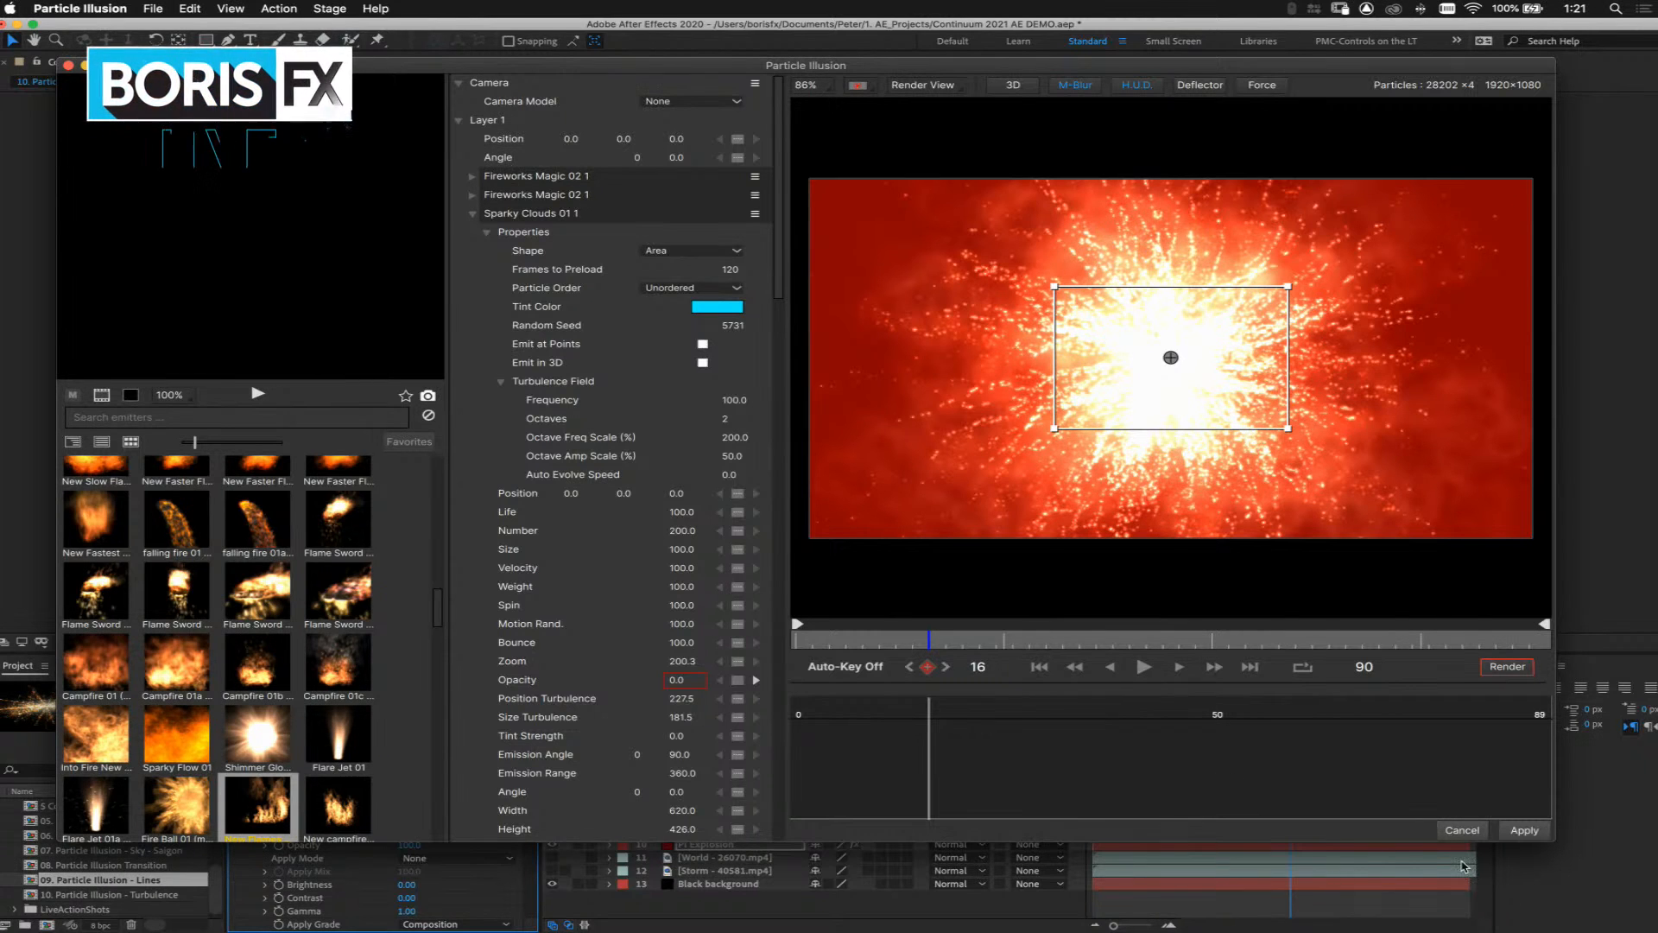
left_click(471, 213)
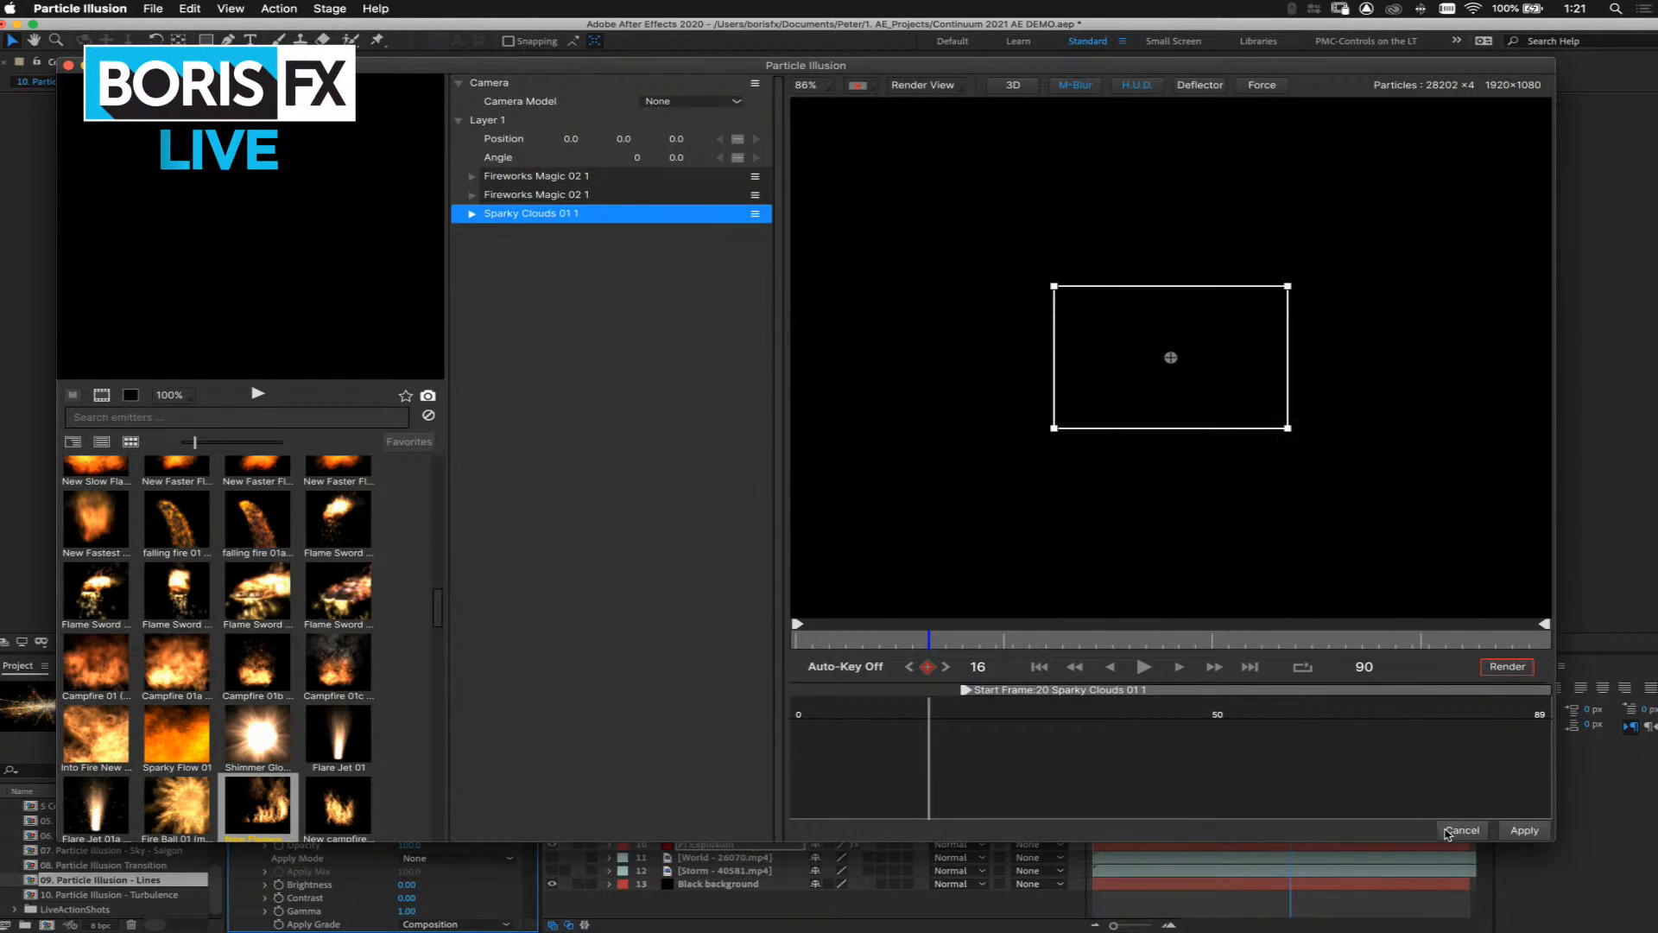
Discard the open Particle Illusion session and add a new black solid to the 09. Particle Illusion - Lines composition
left_click(1460, 830)
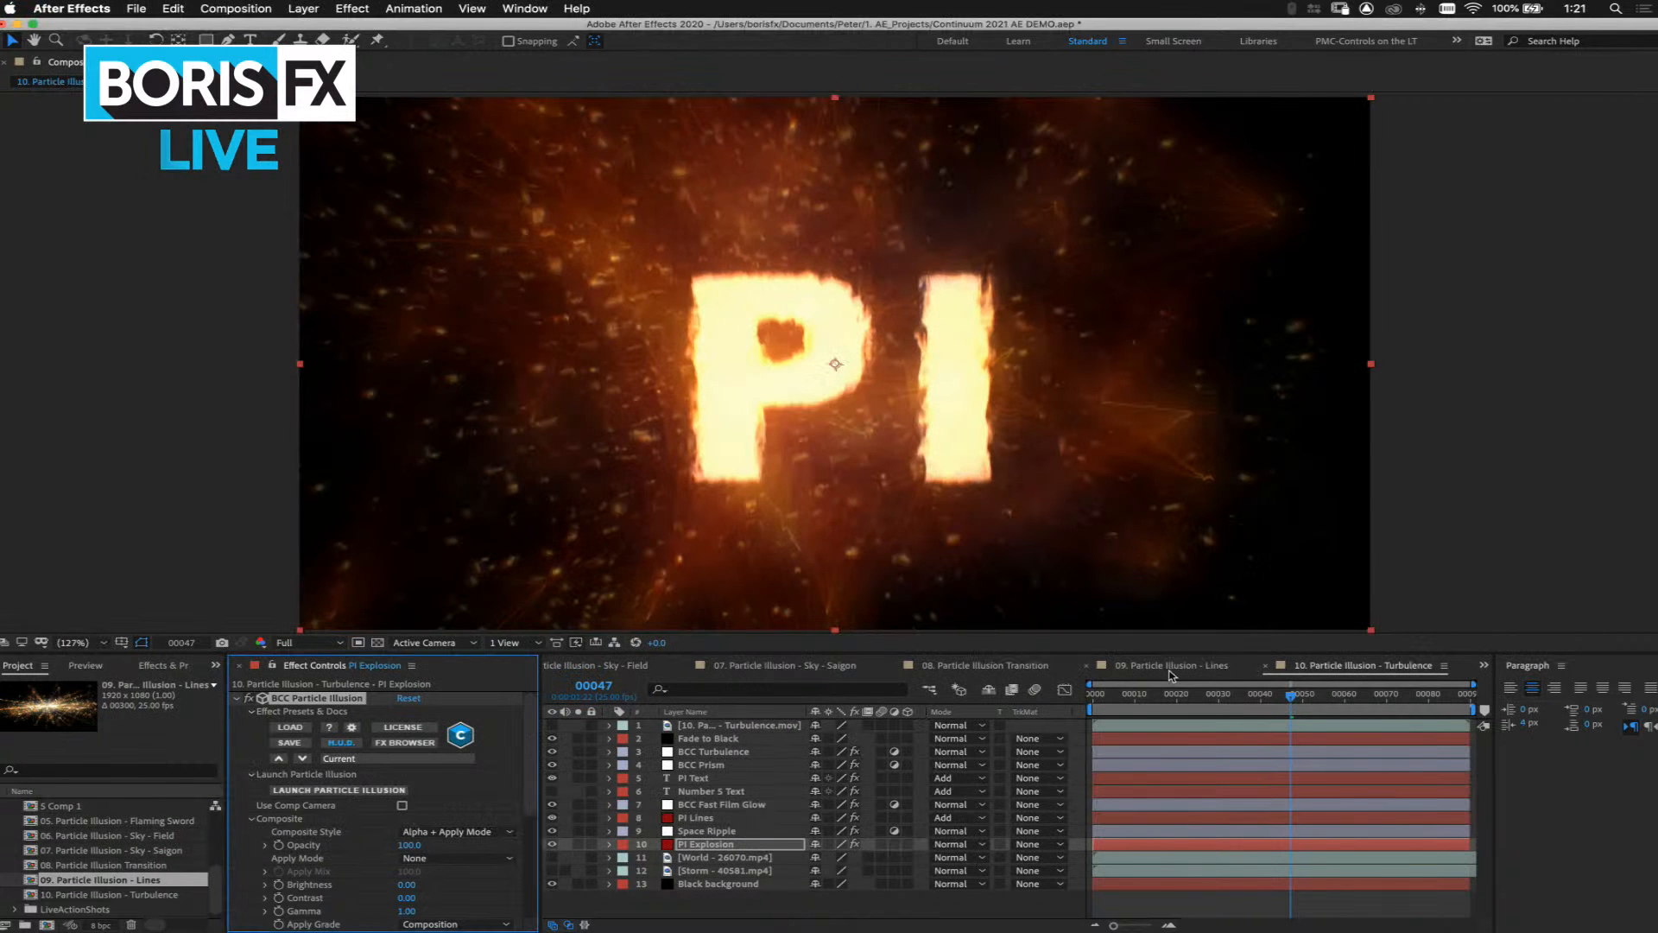
left_click(1172, 666)
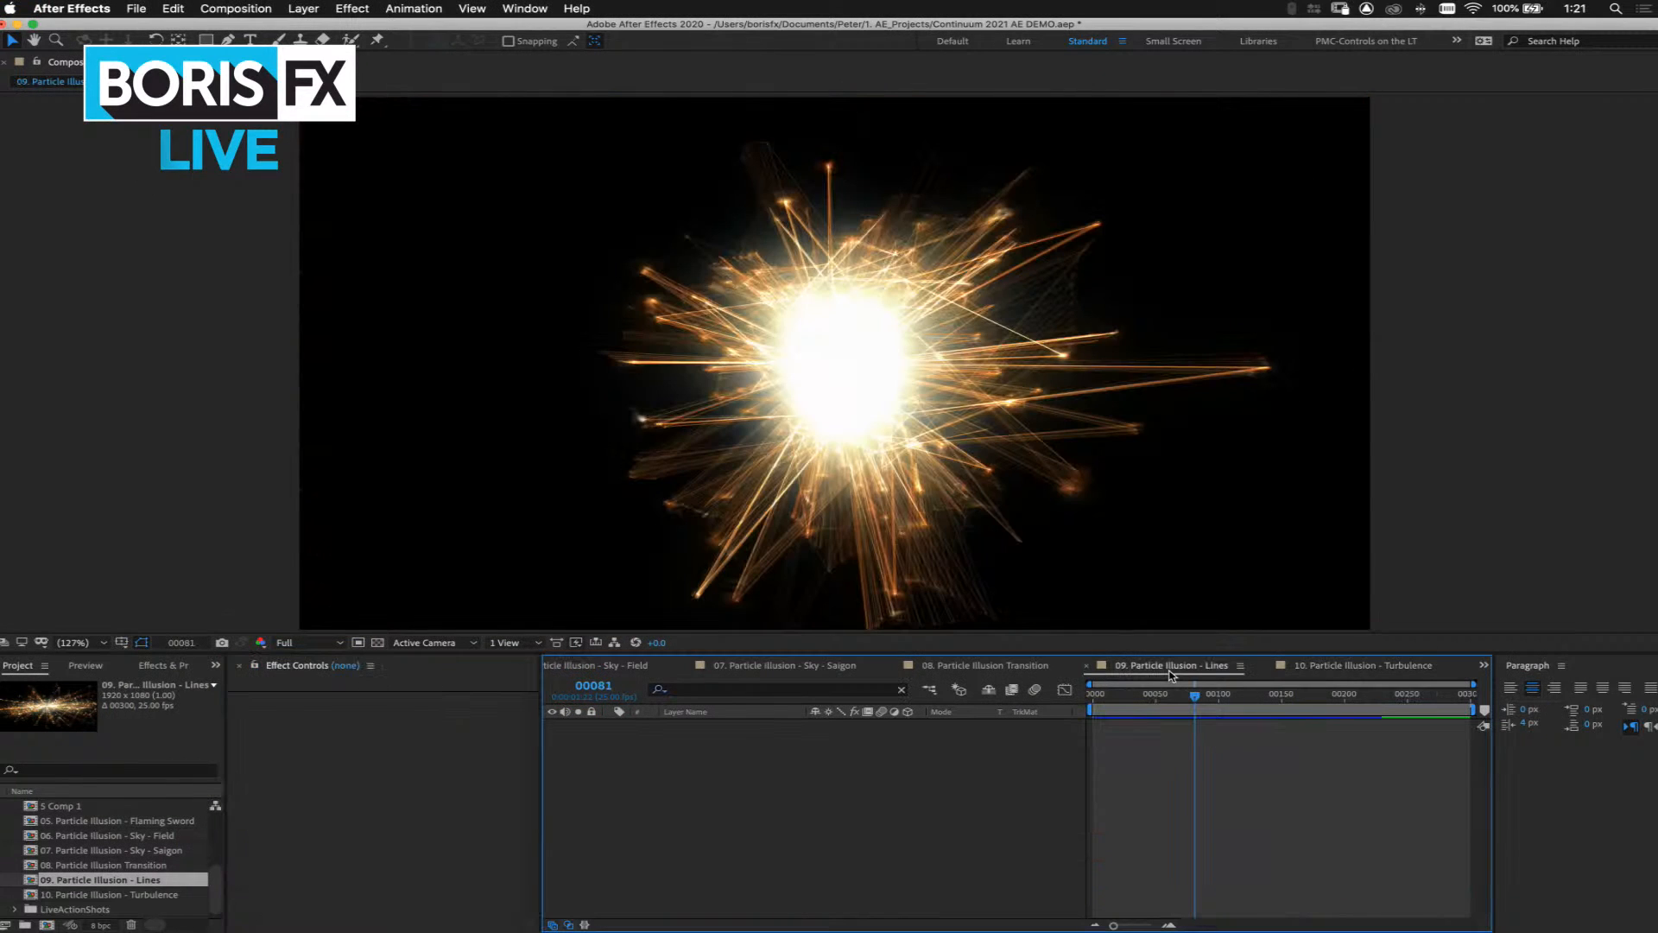
key("super+y")
key("Return")
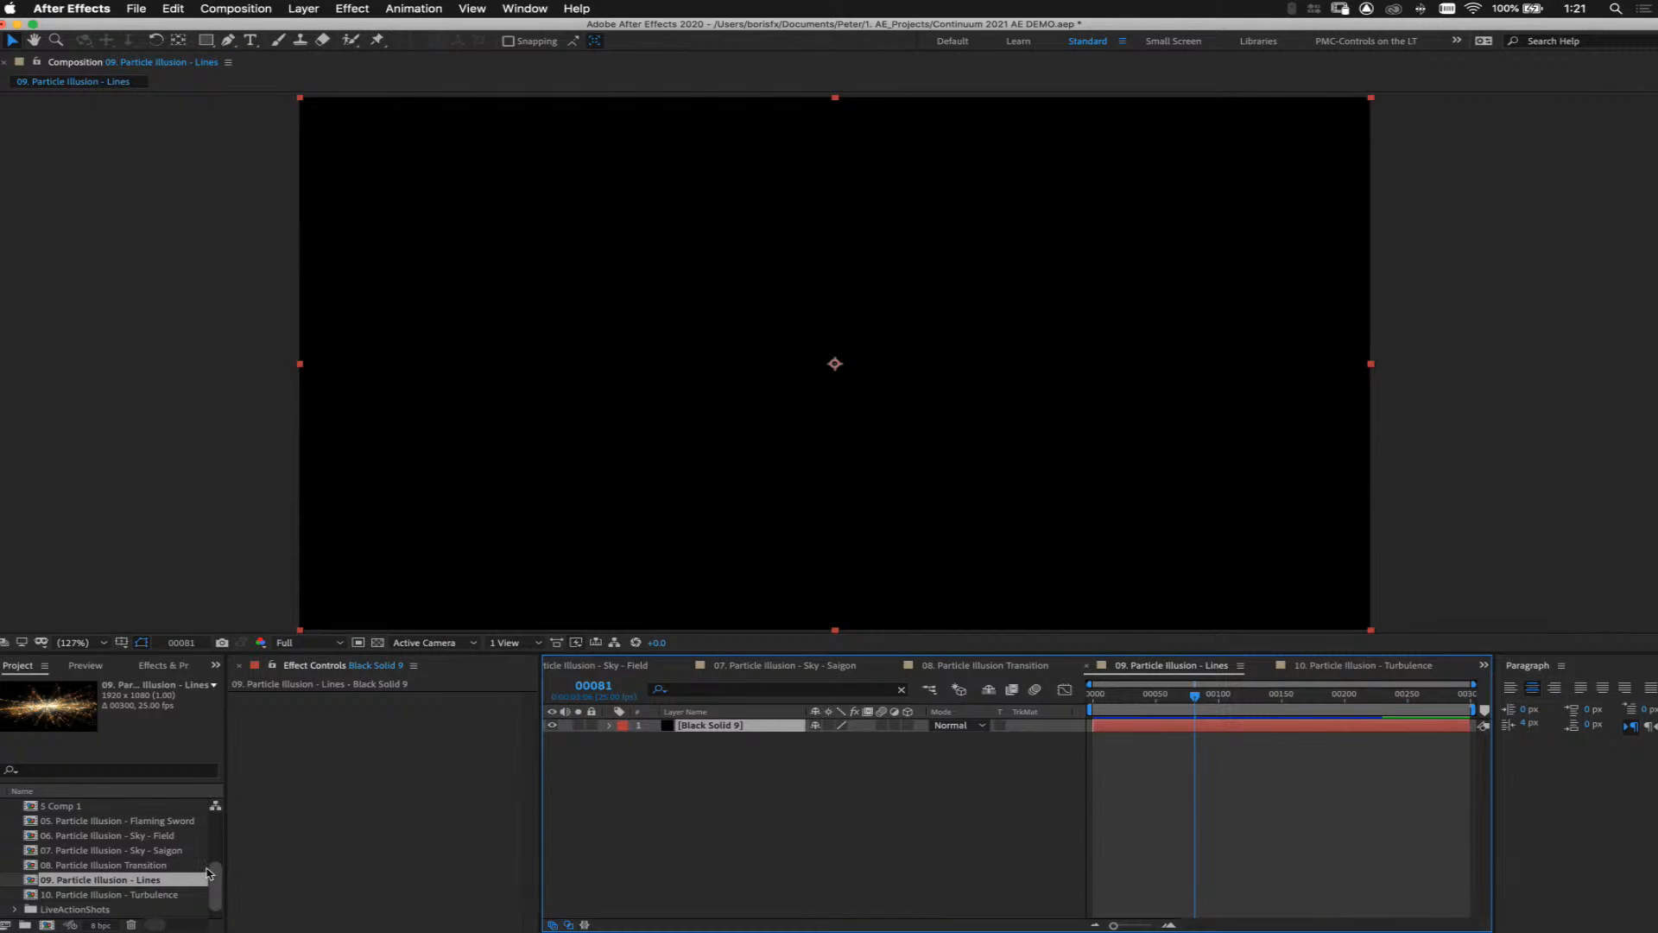
Apply the BCC Particle Illusion effect to the black solid and launch its Particle Illusion editor
scroll(215, 875, "down", 1)
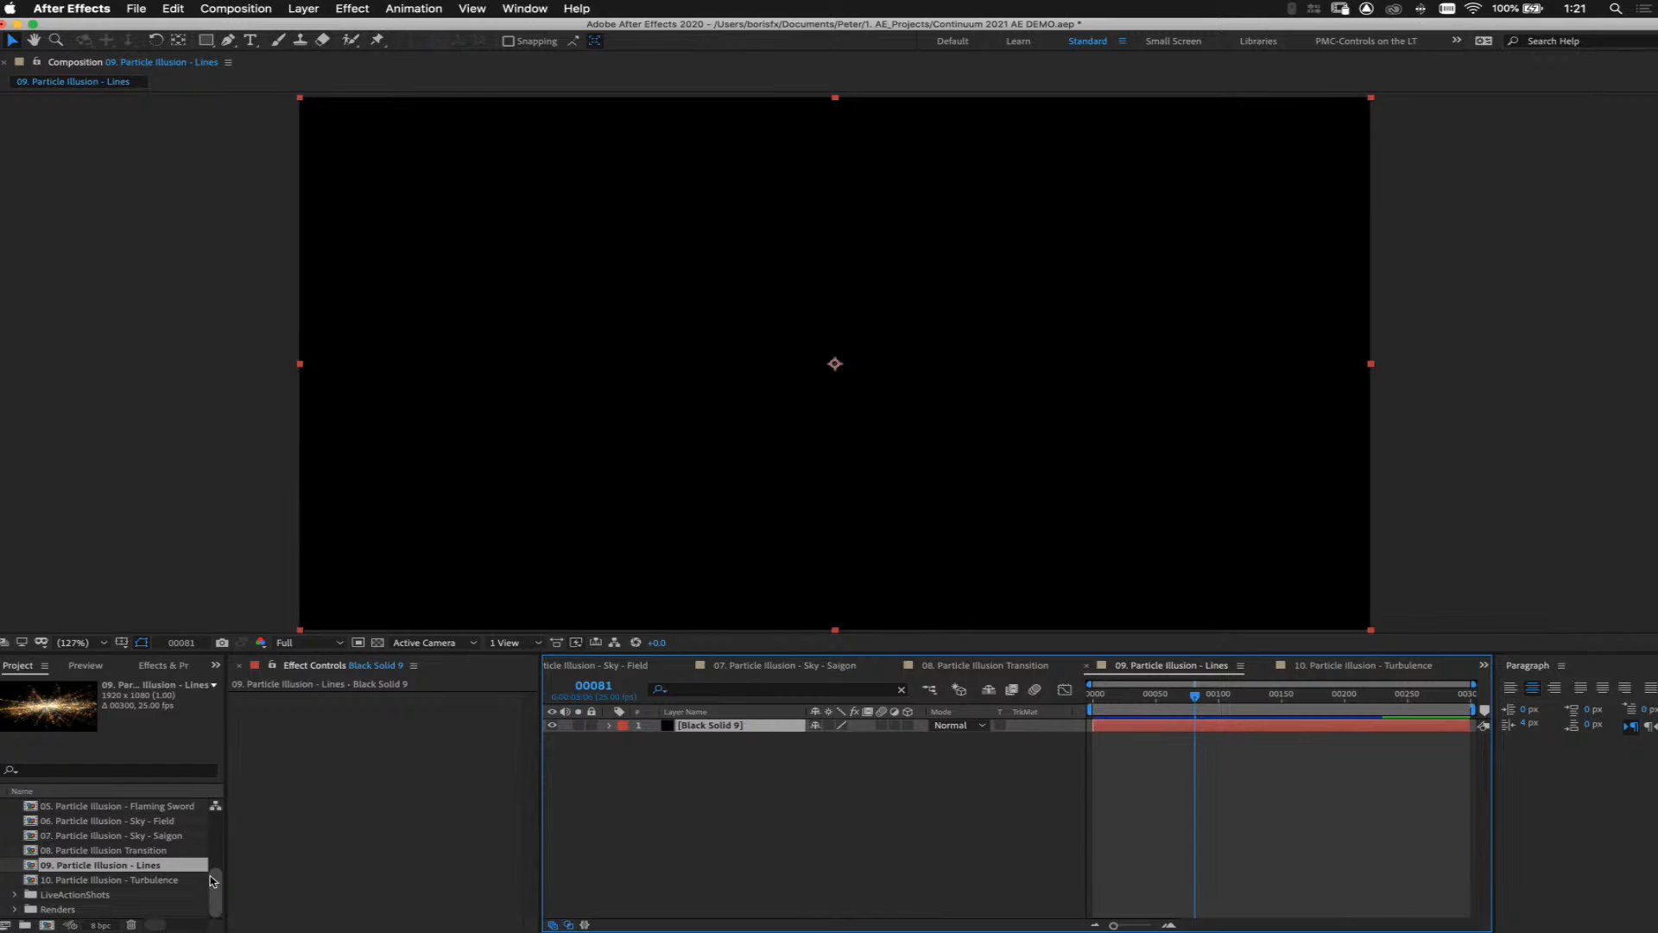
left_click(164, 665)
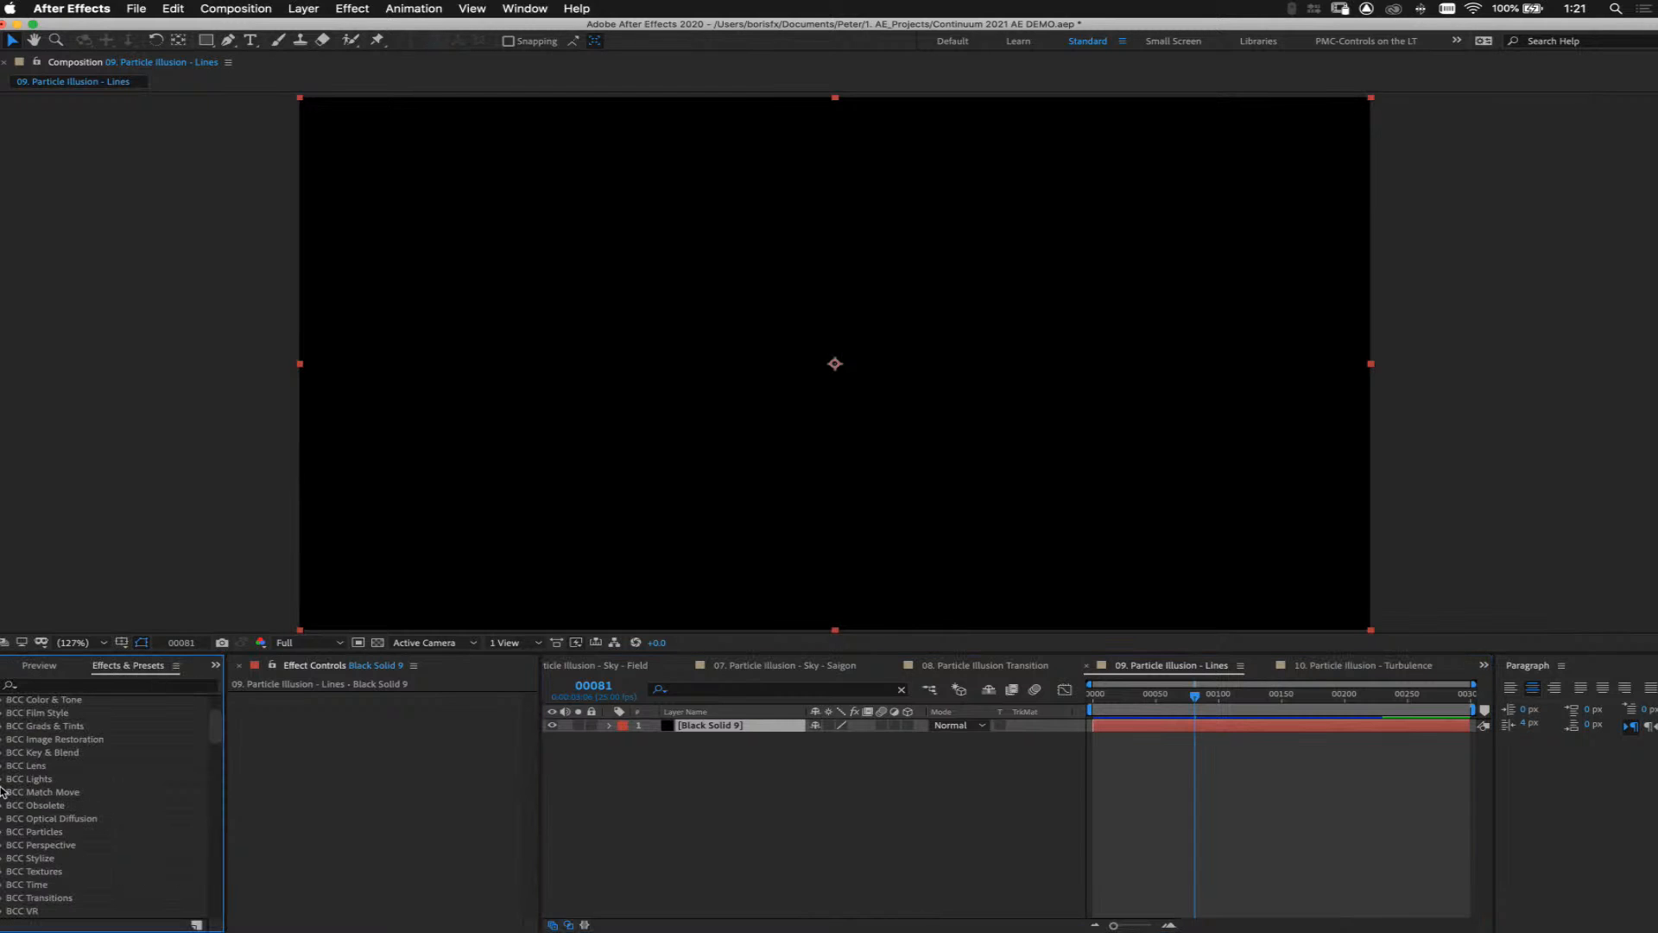
left_click(4, 832)
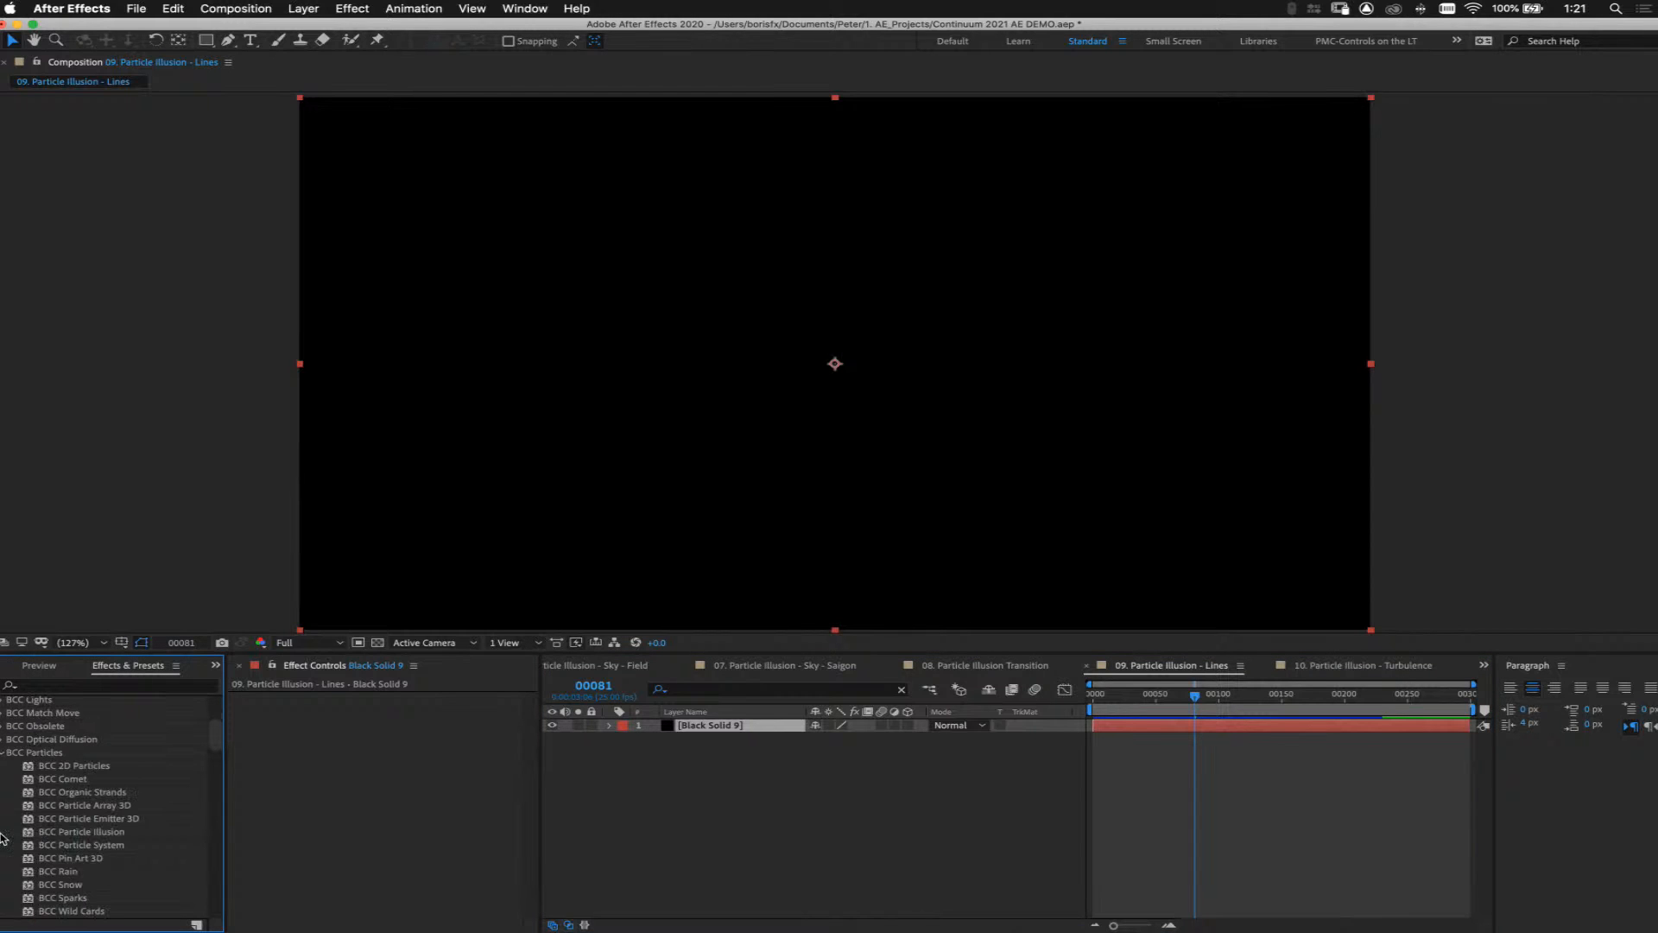
left_click_drag(76, 836, 738, 724)
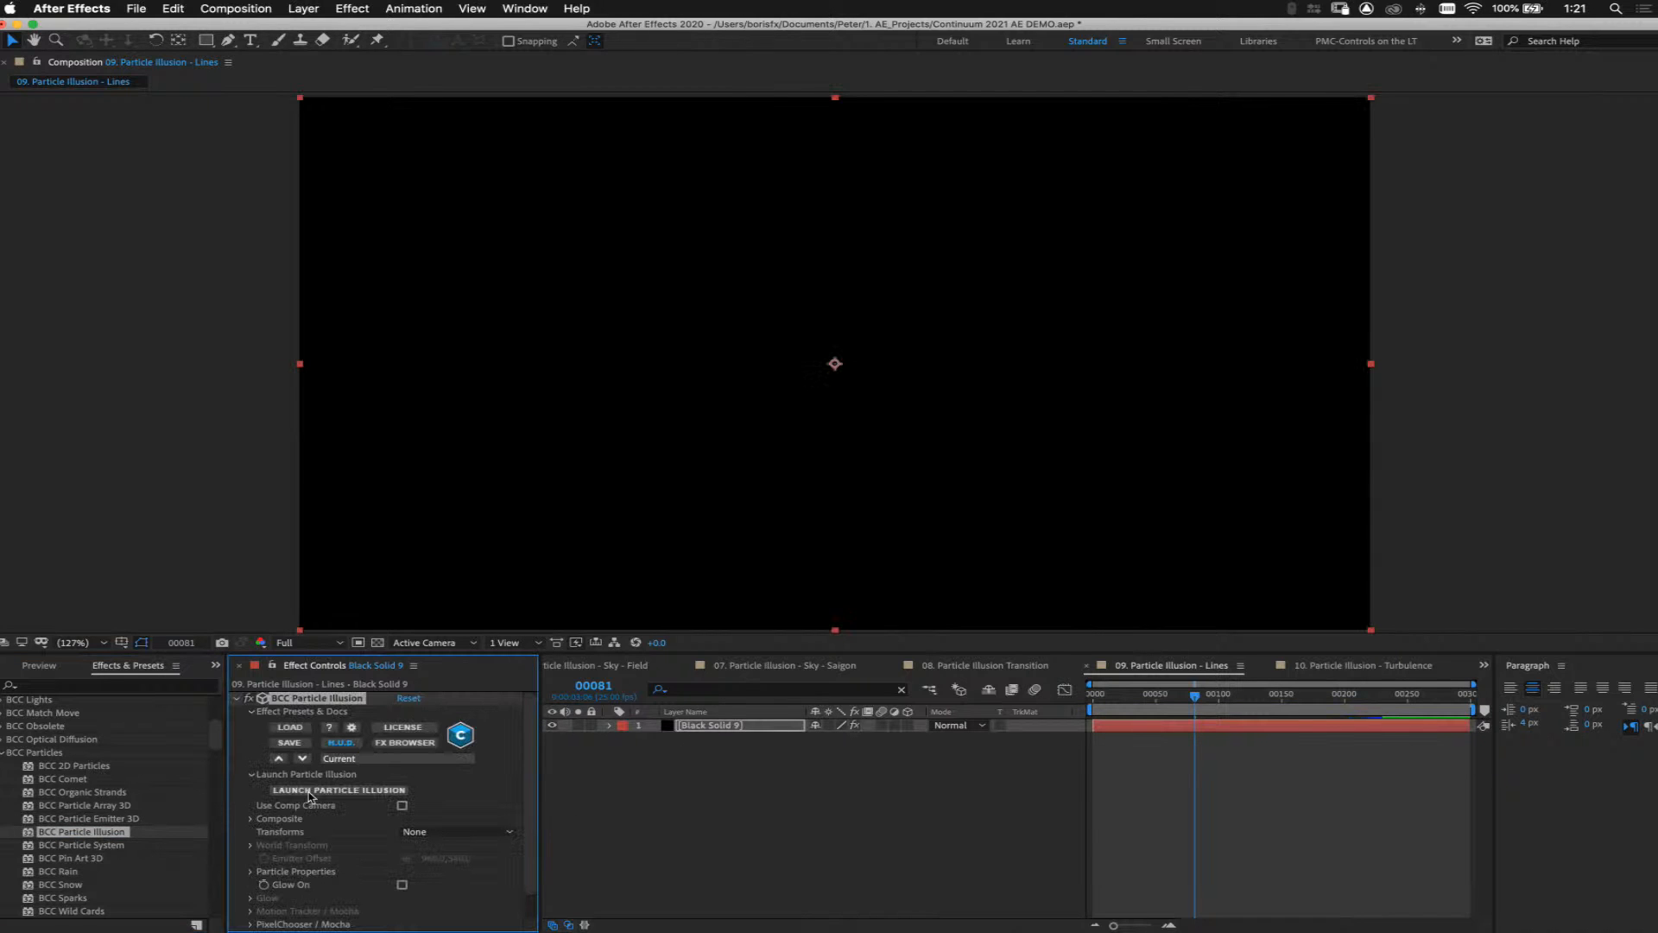
left_click(310, 791)
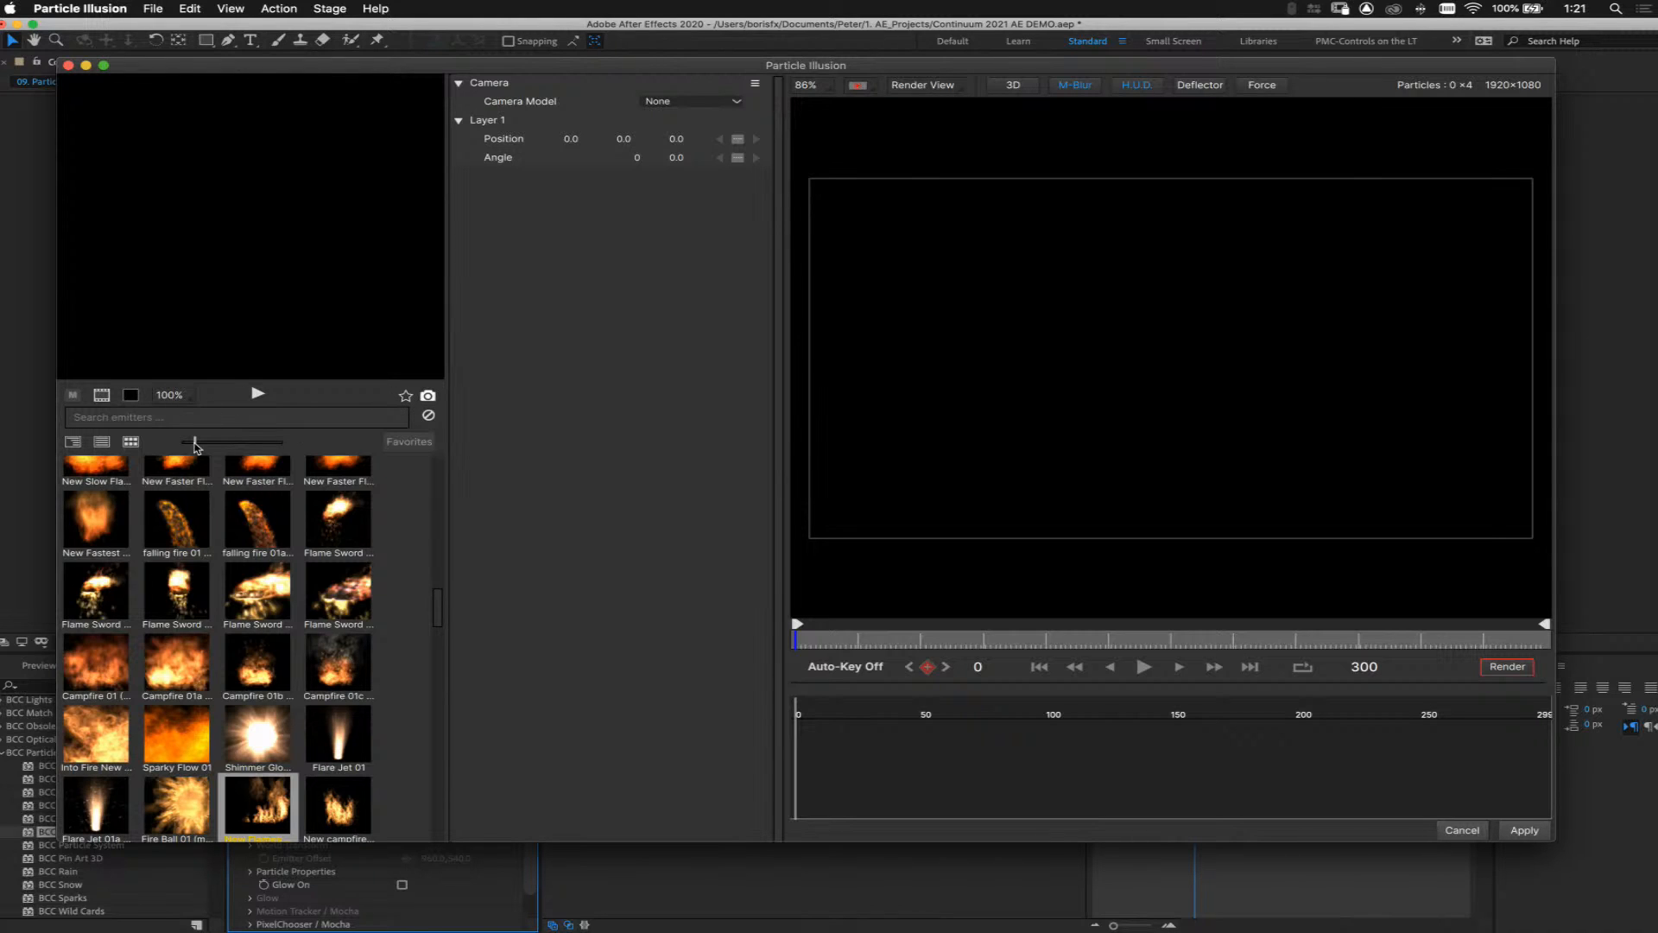
Add the favorite emitter super sparkle burst 03 to the scene and go to frame 22
left_click(398, 443)
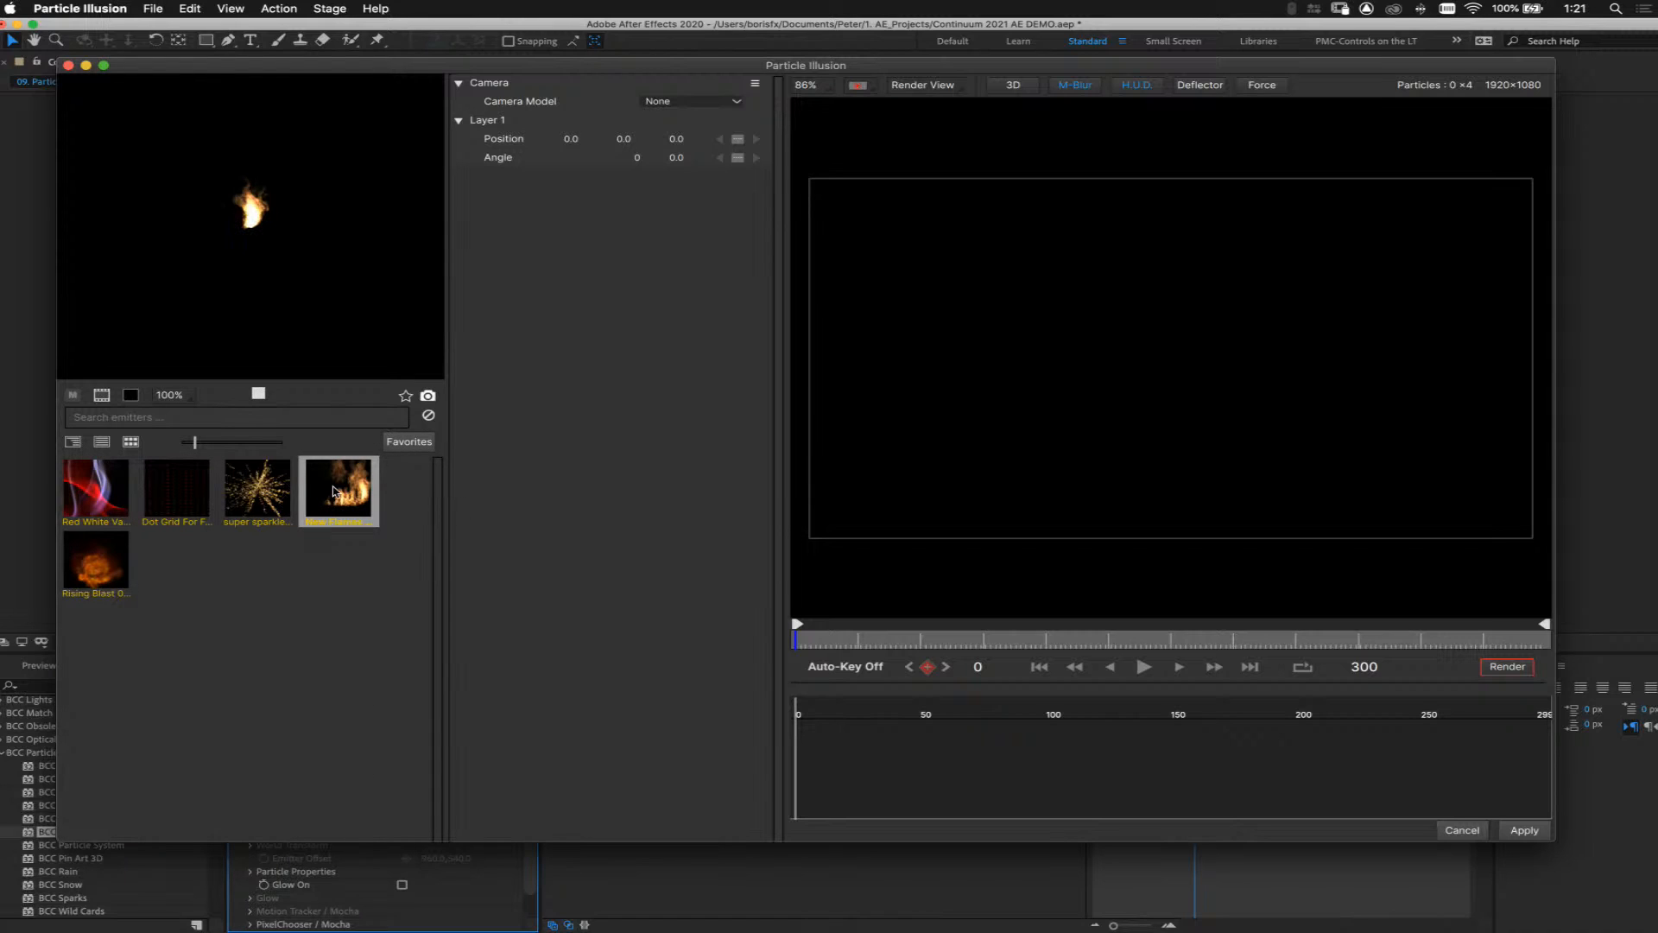
left_click(247, 499)
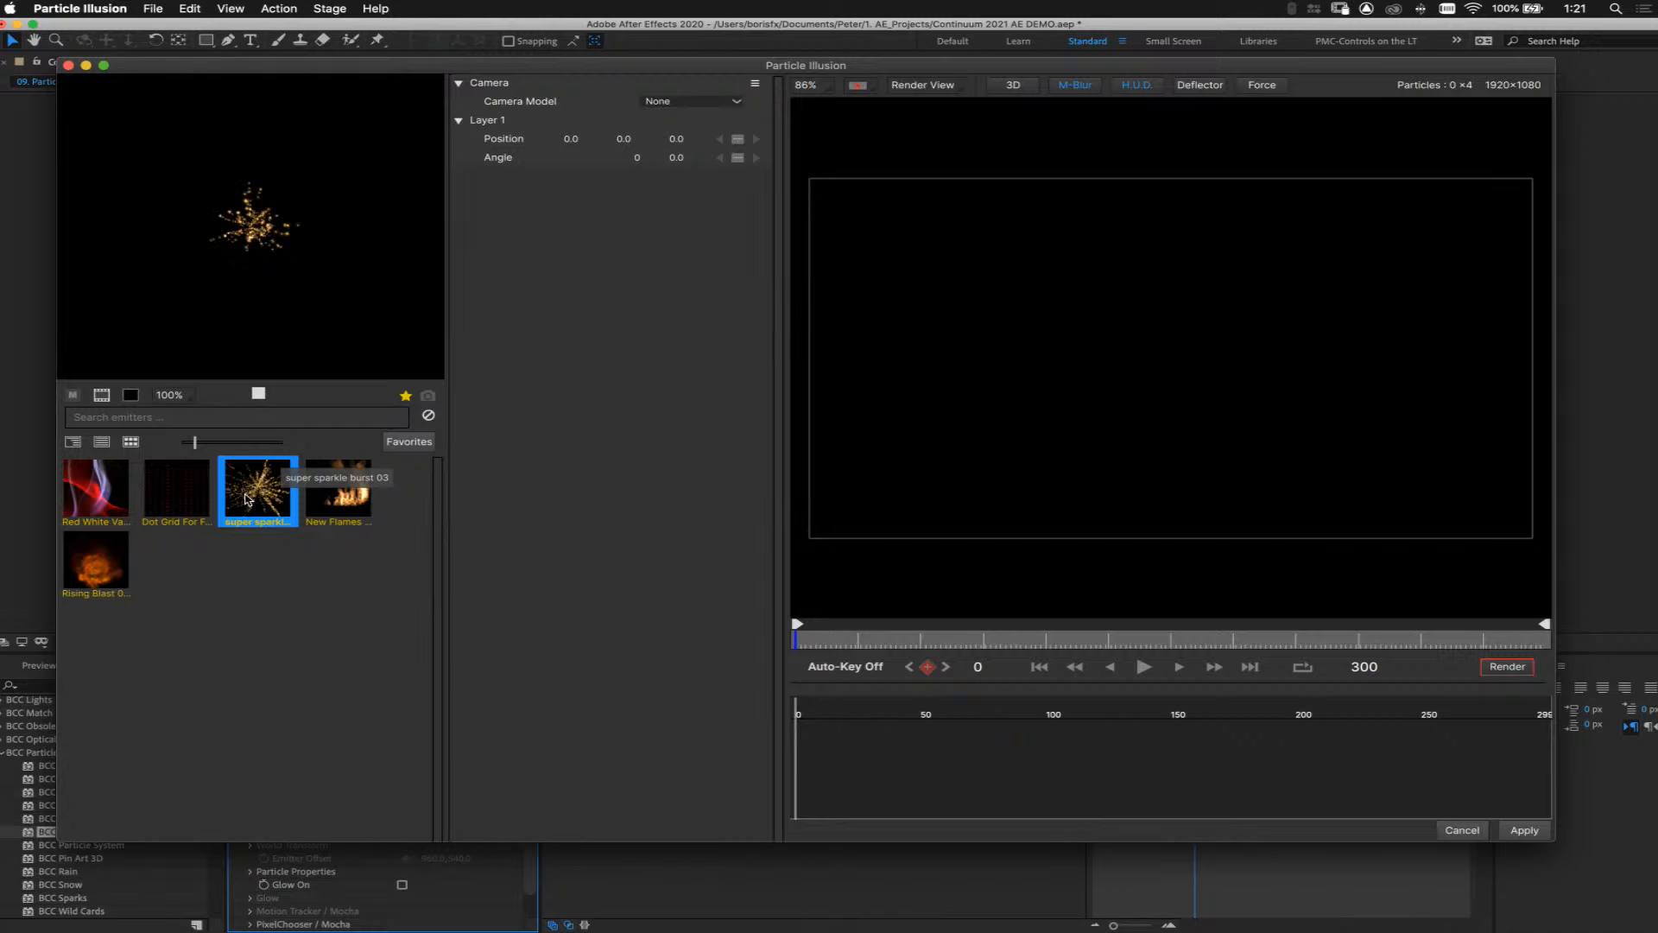
double_click(247, 499)
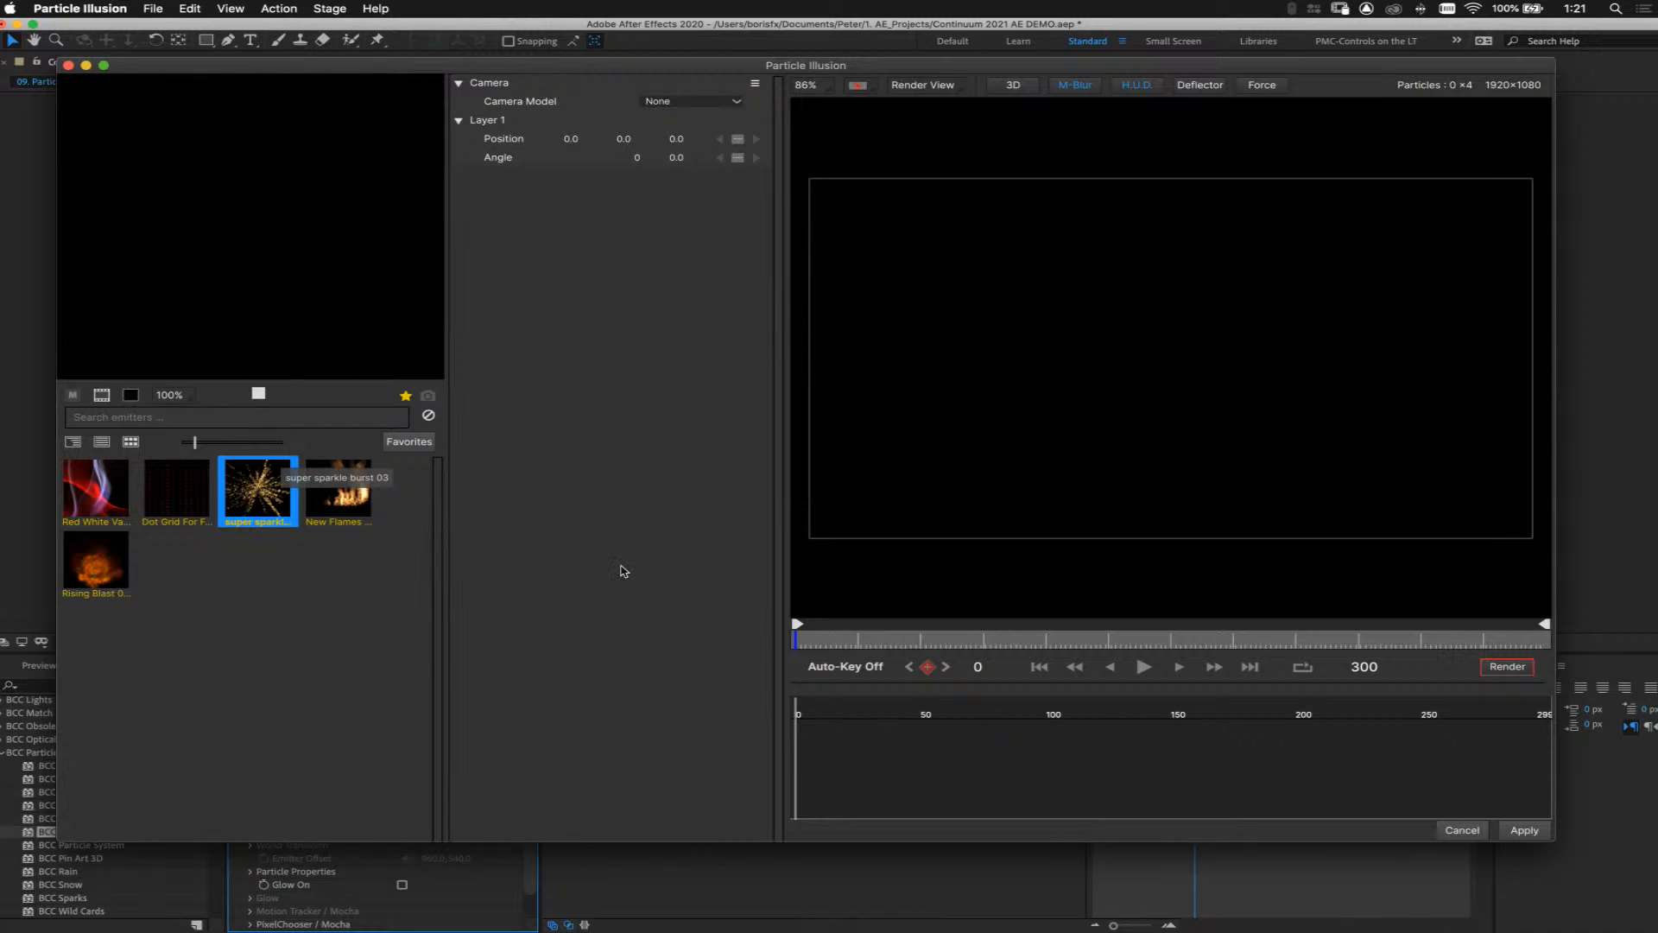
left_click(1032, 643)
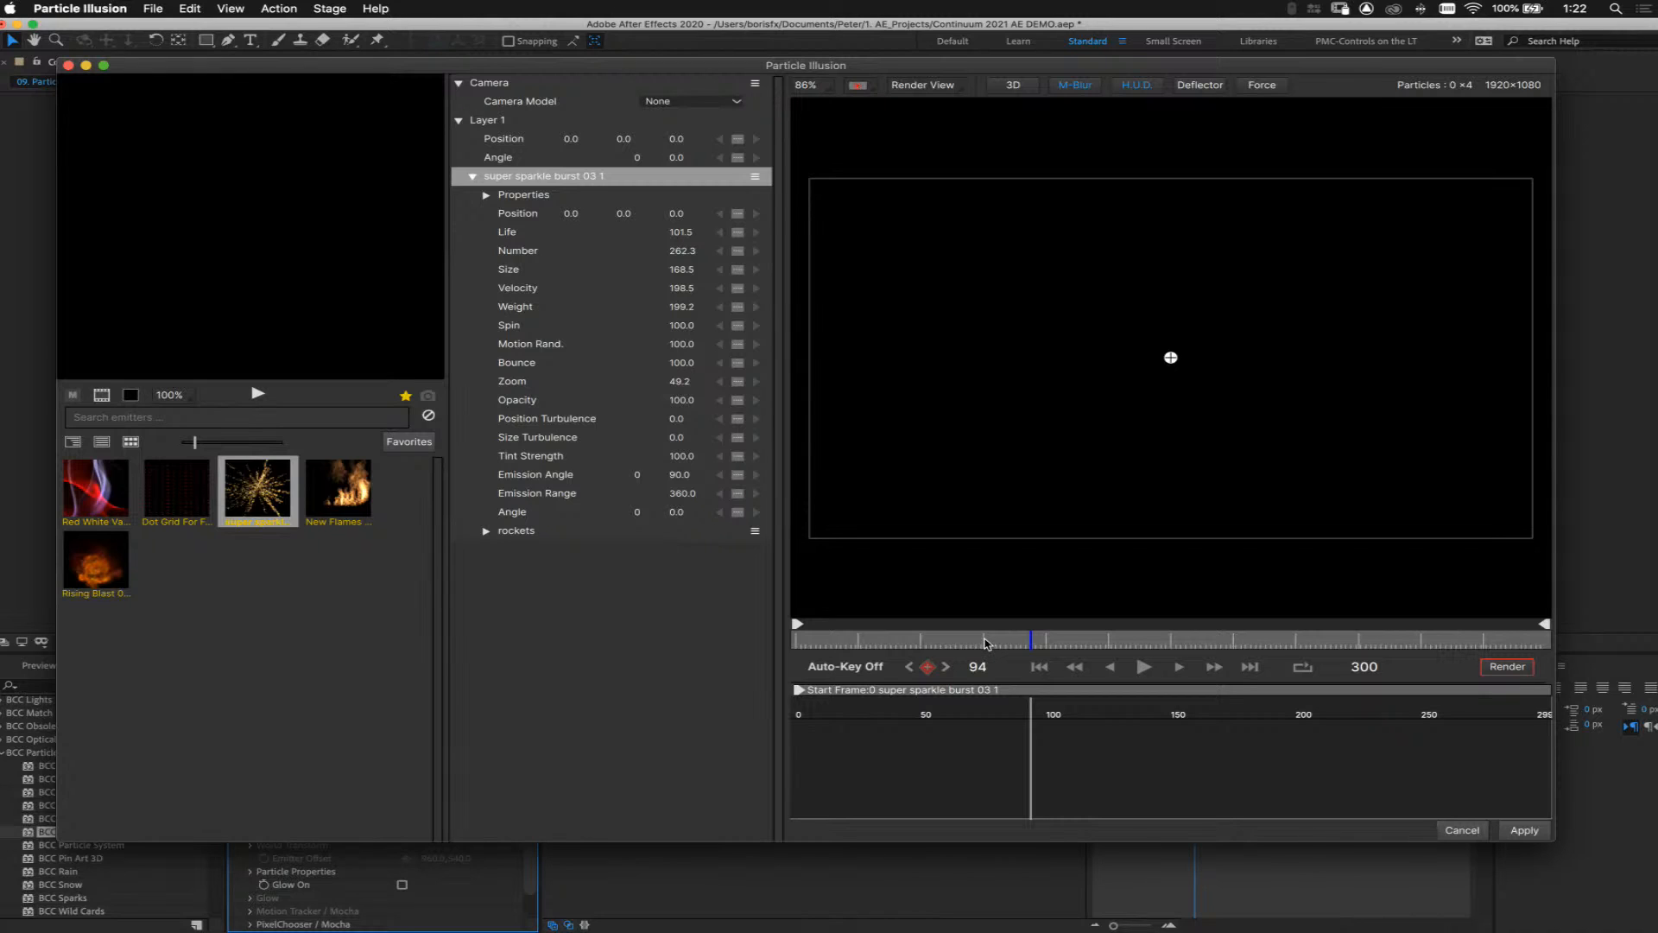
left_click(917, 644)
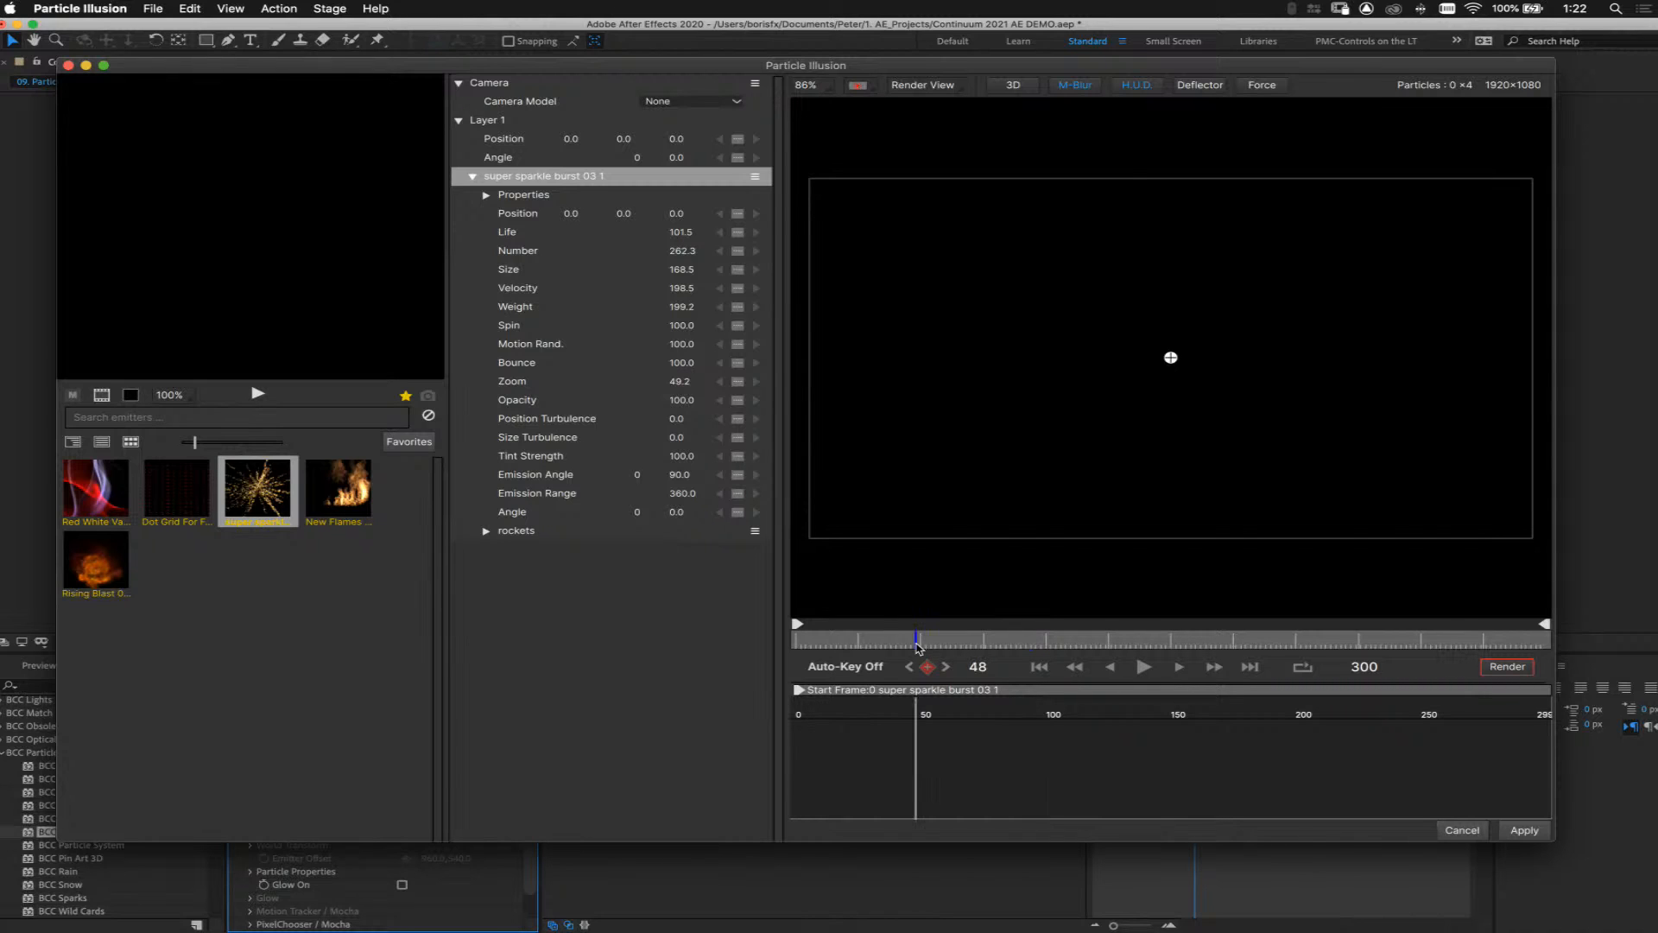
left_click(852, 642)
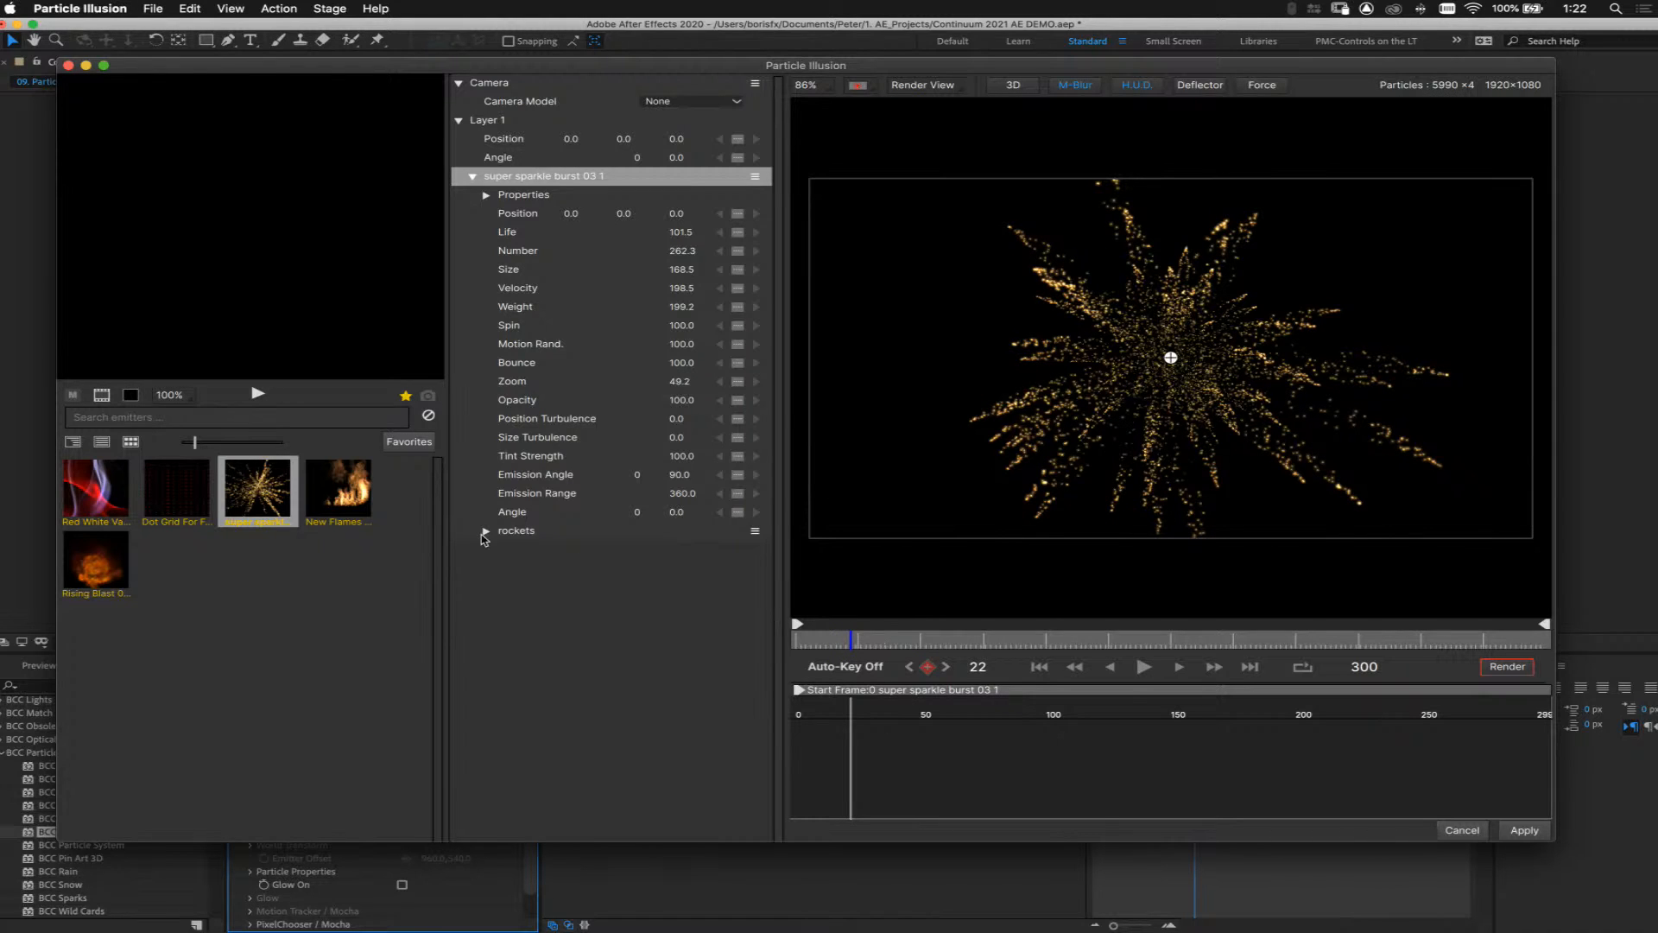
Expand the rockets node down to the Lines properties of its fire particle and turn on Connect to Emitter
left_click(484, 533)
left_click(481, 533)
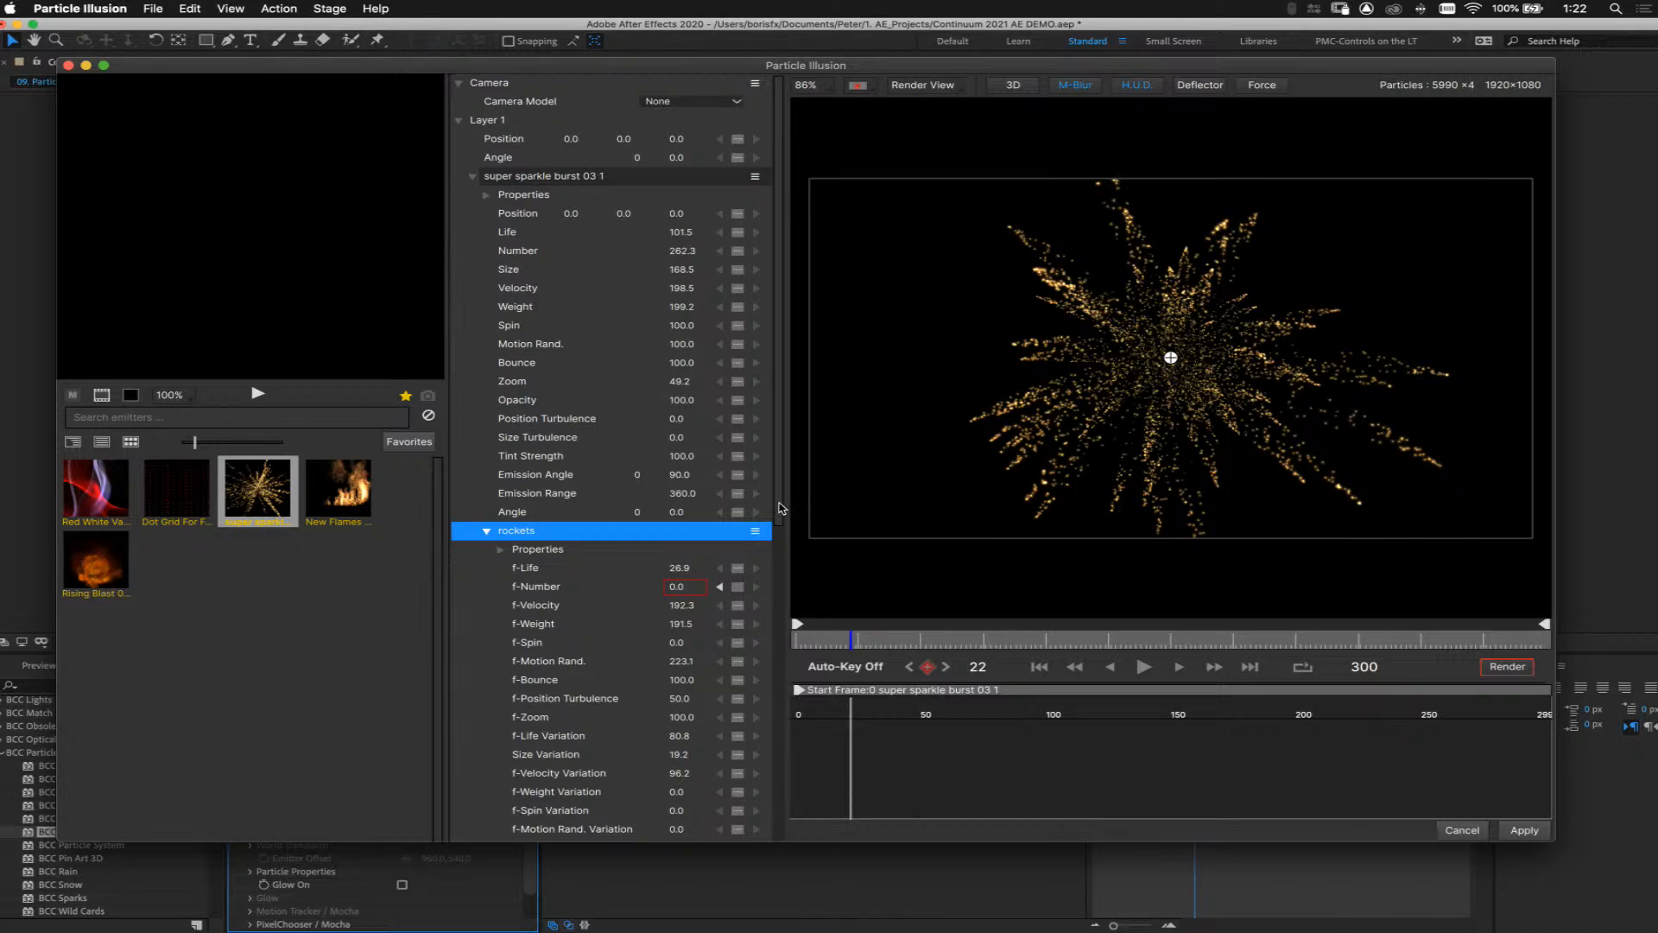
left_click_drag(780, 507, 775, 857)
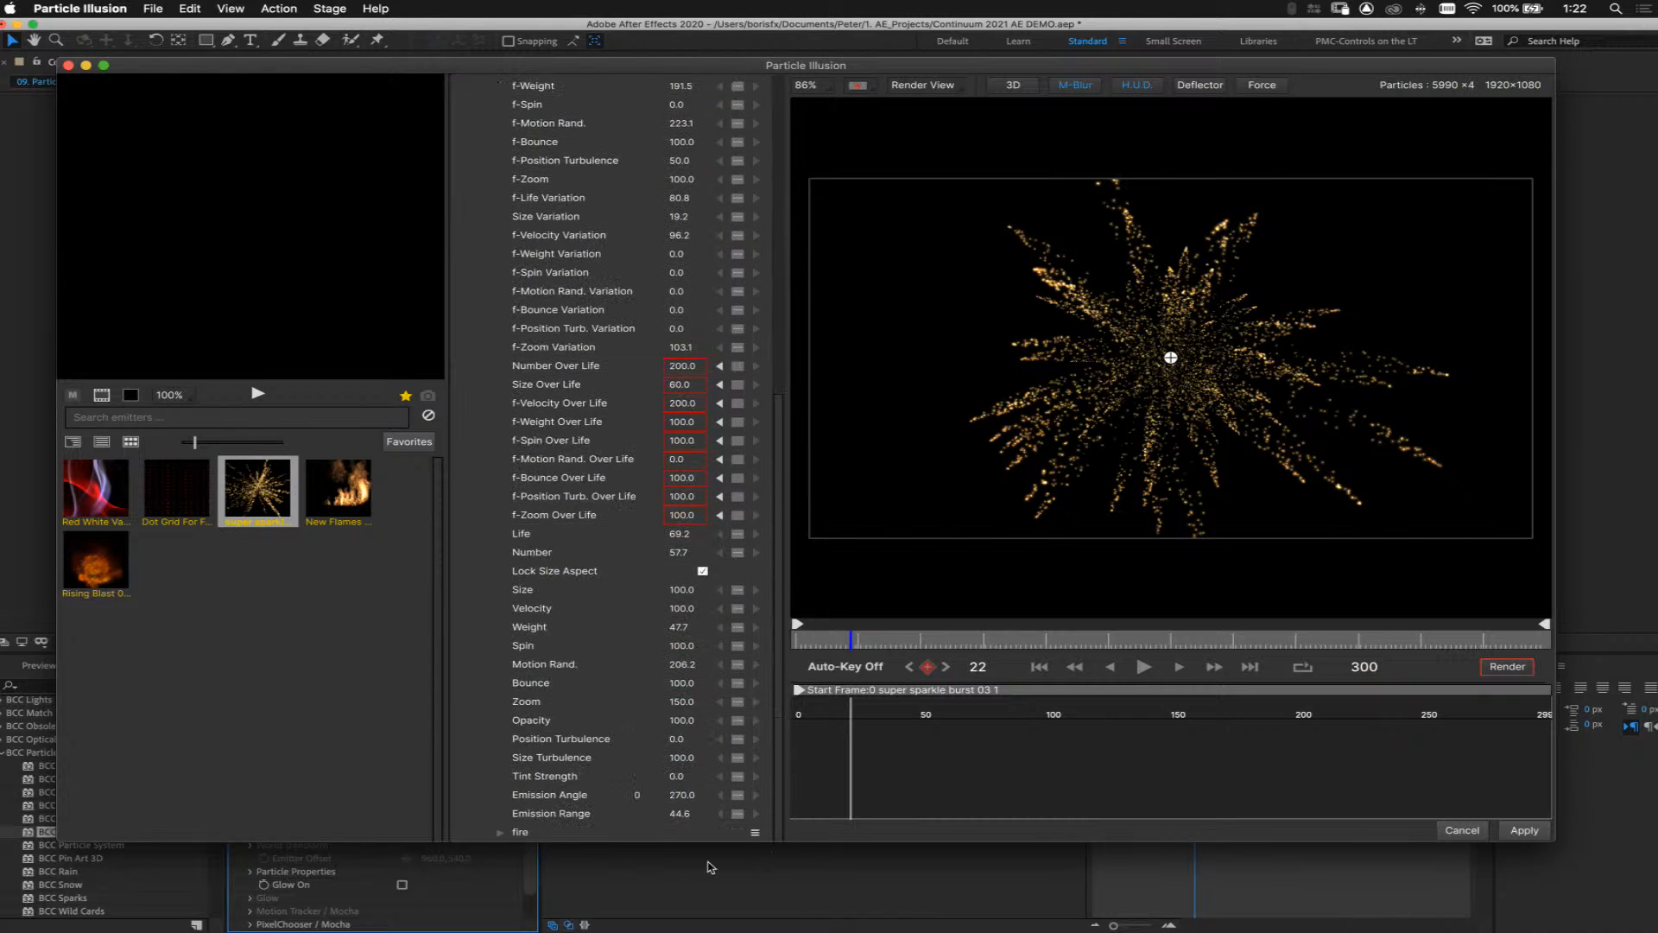
left_click(725, 831)
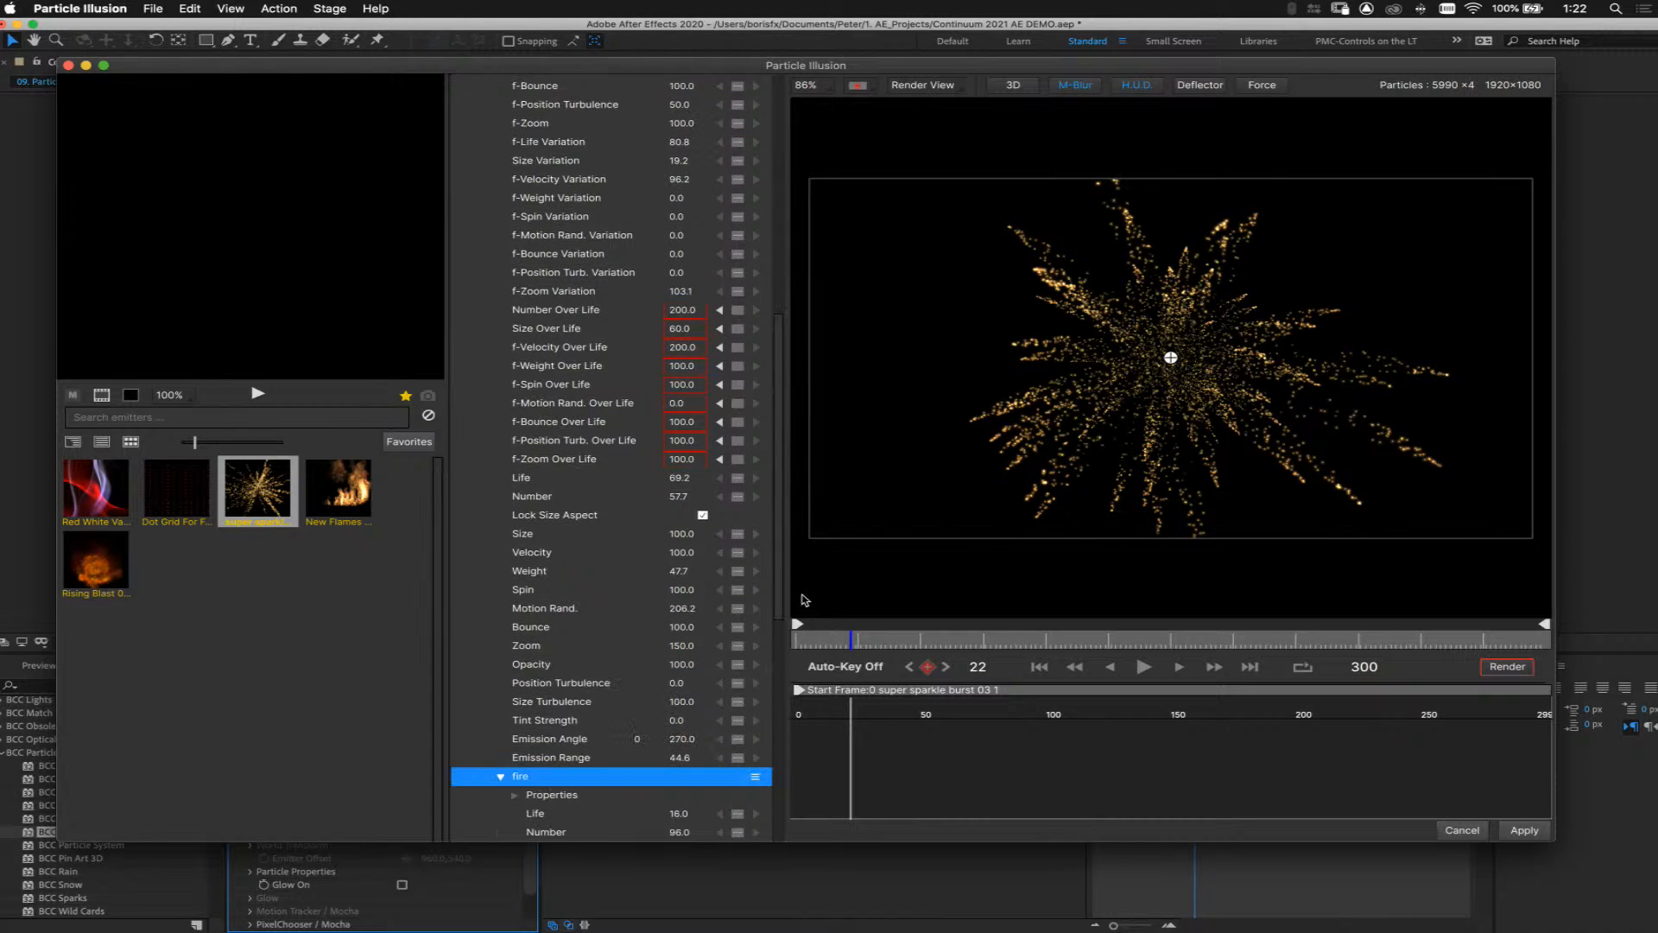
left_click_drag(785, 635, 788, 891)
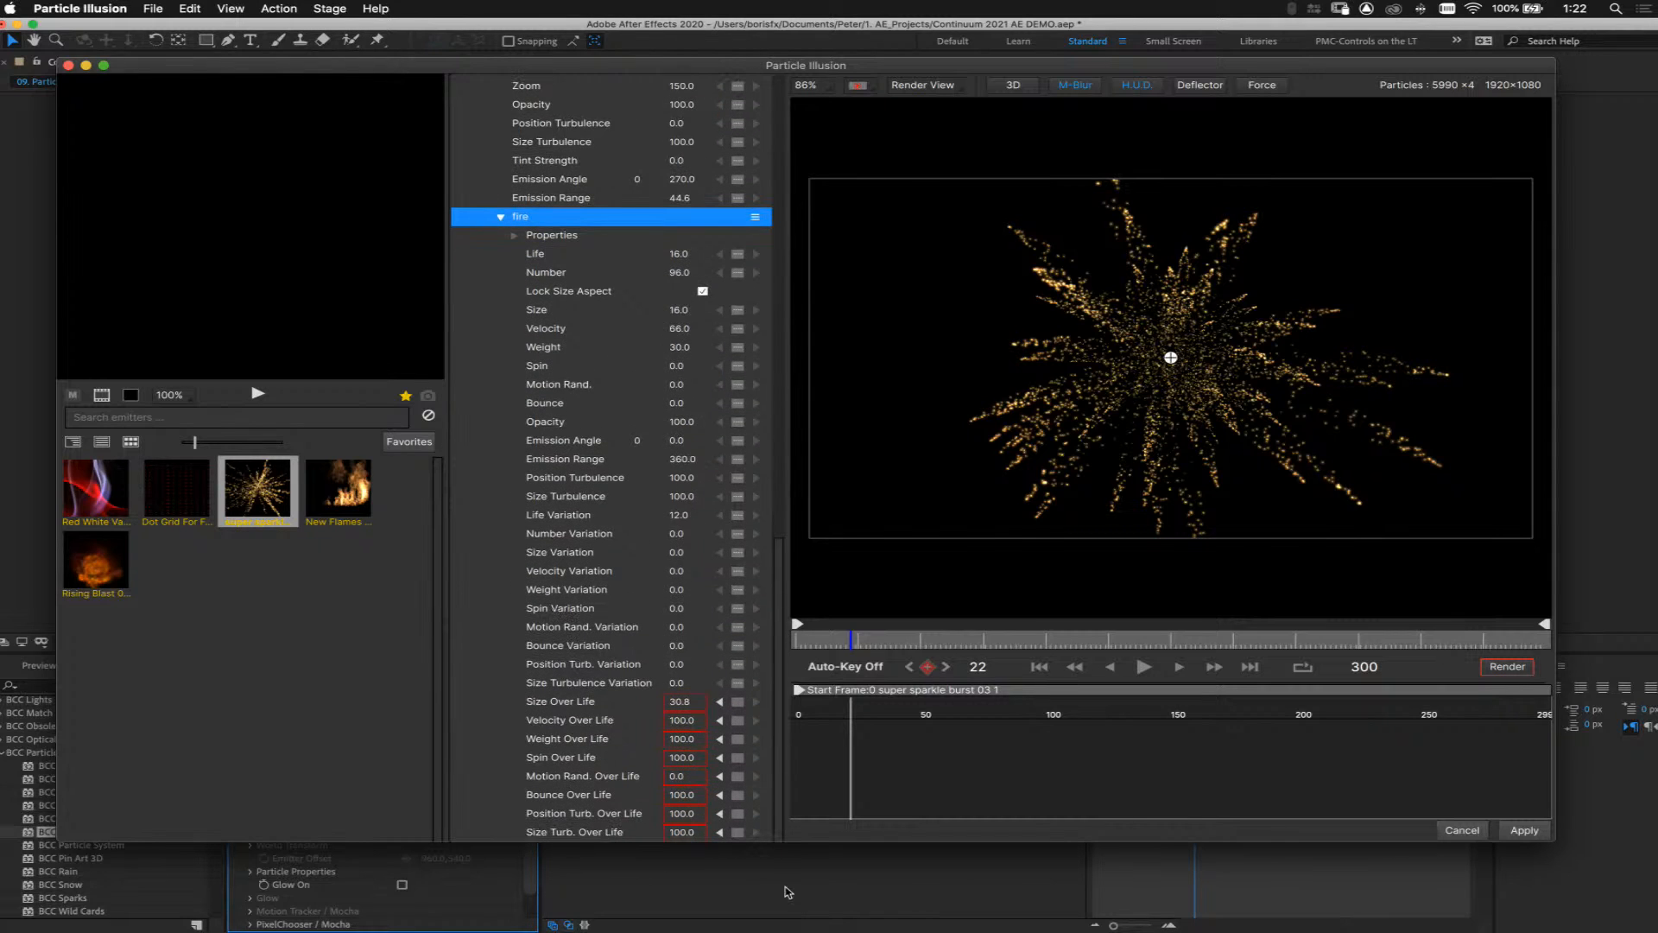
left_click(516, 238)
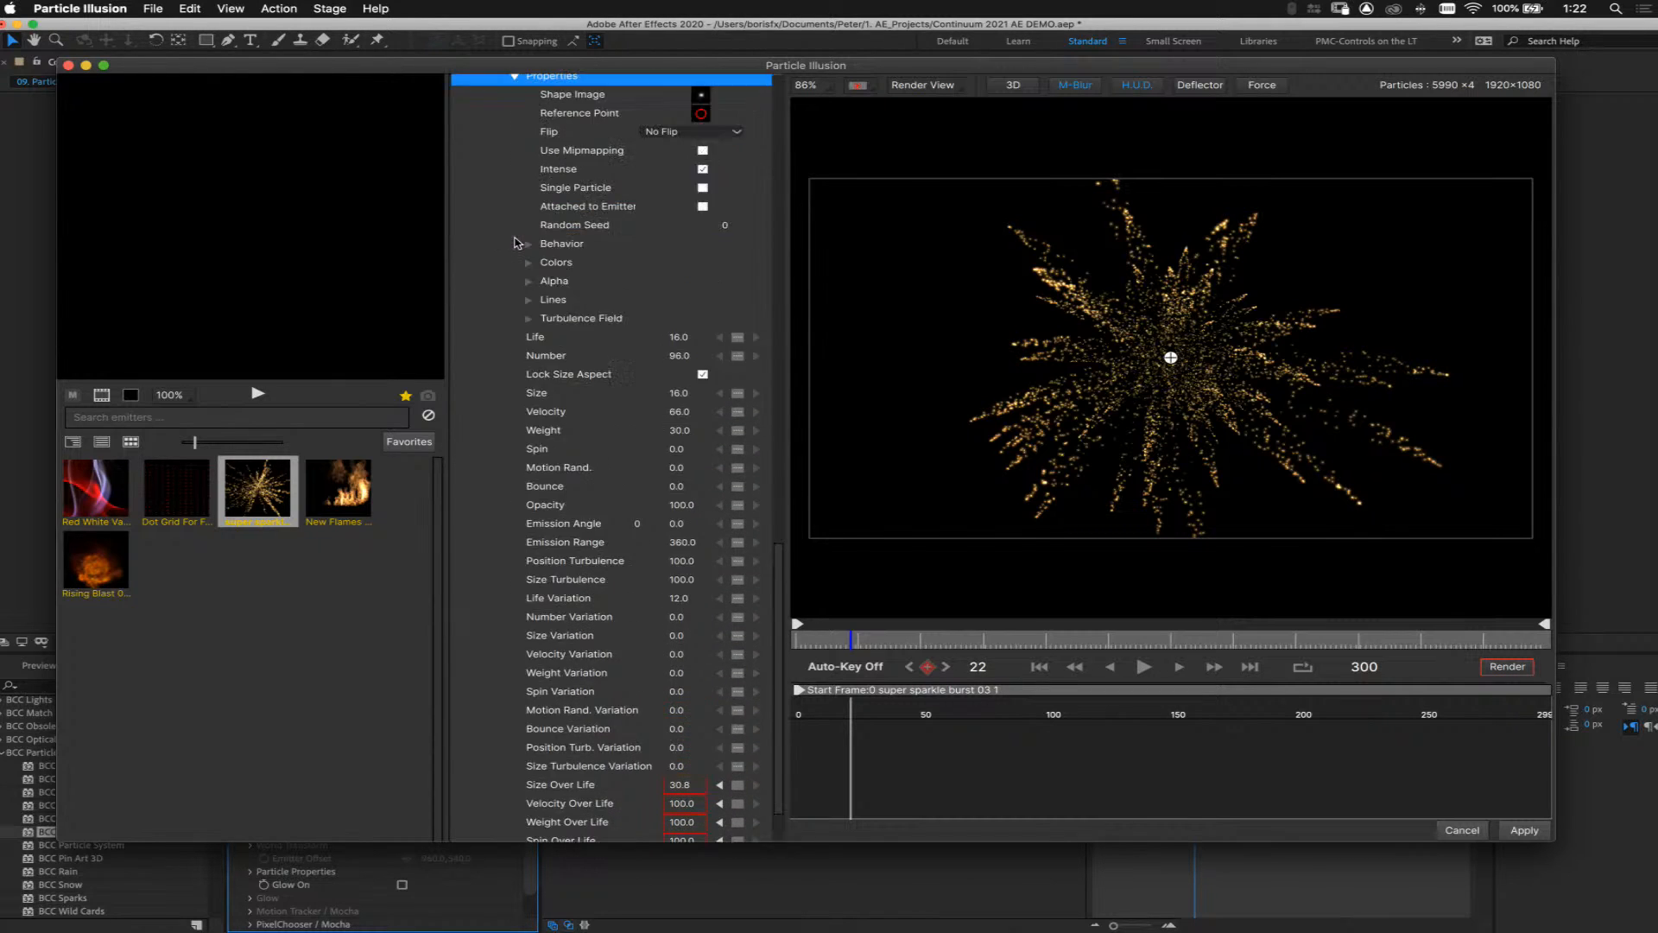
left_click(529, 302)
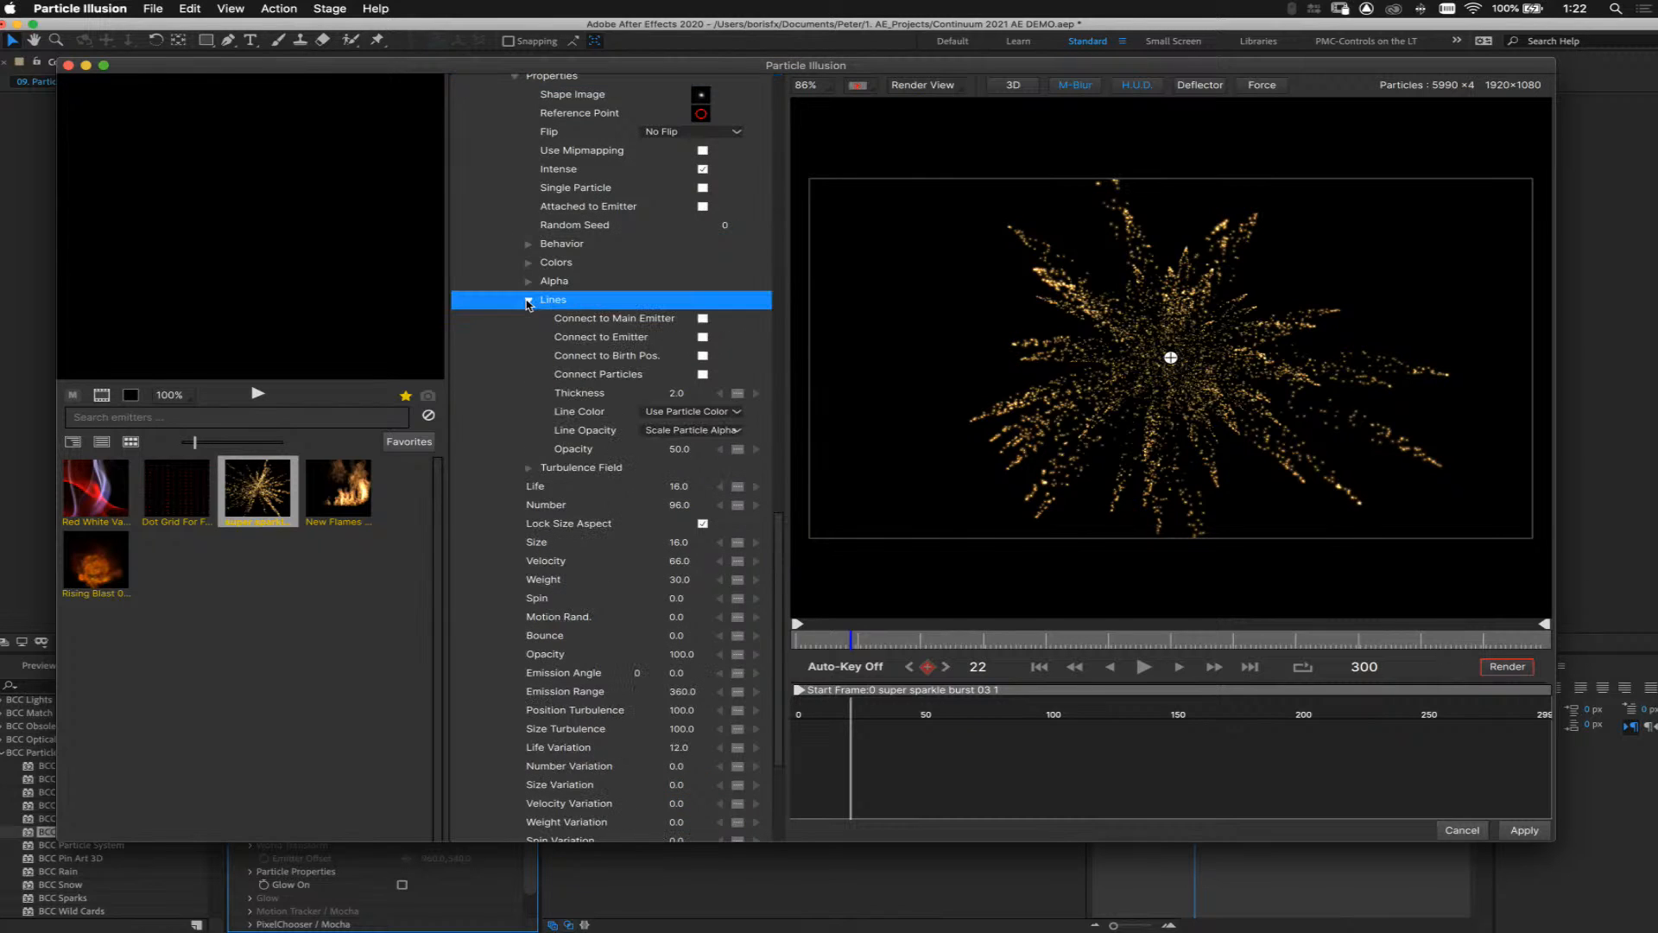
left_click(703, 338)
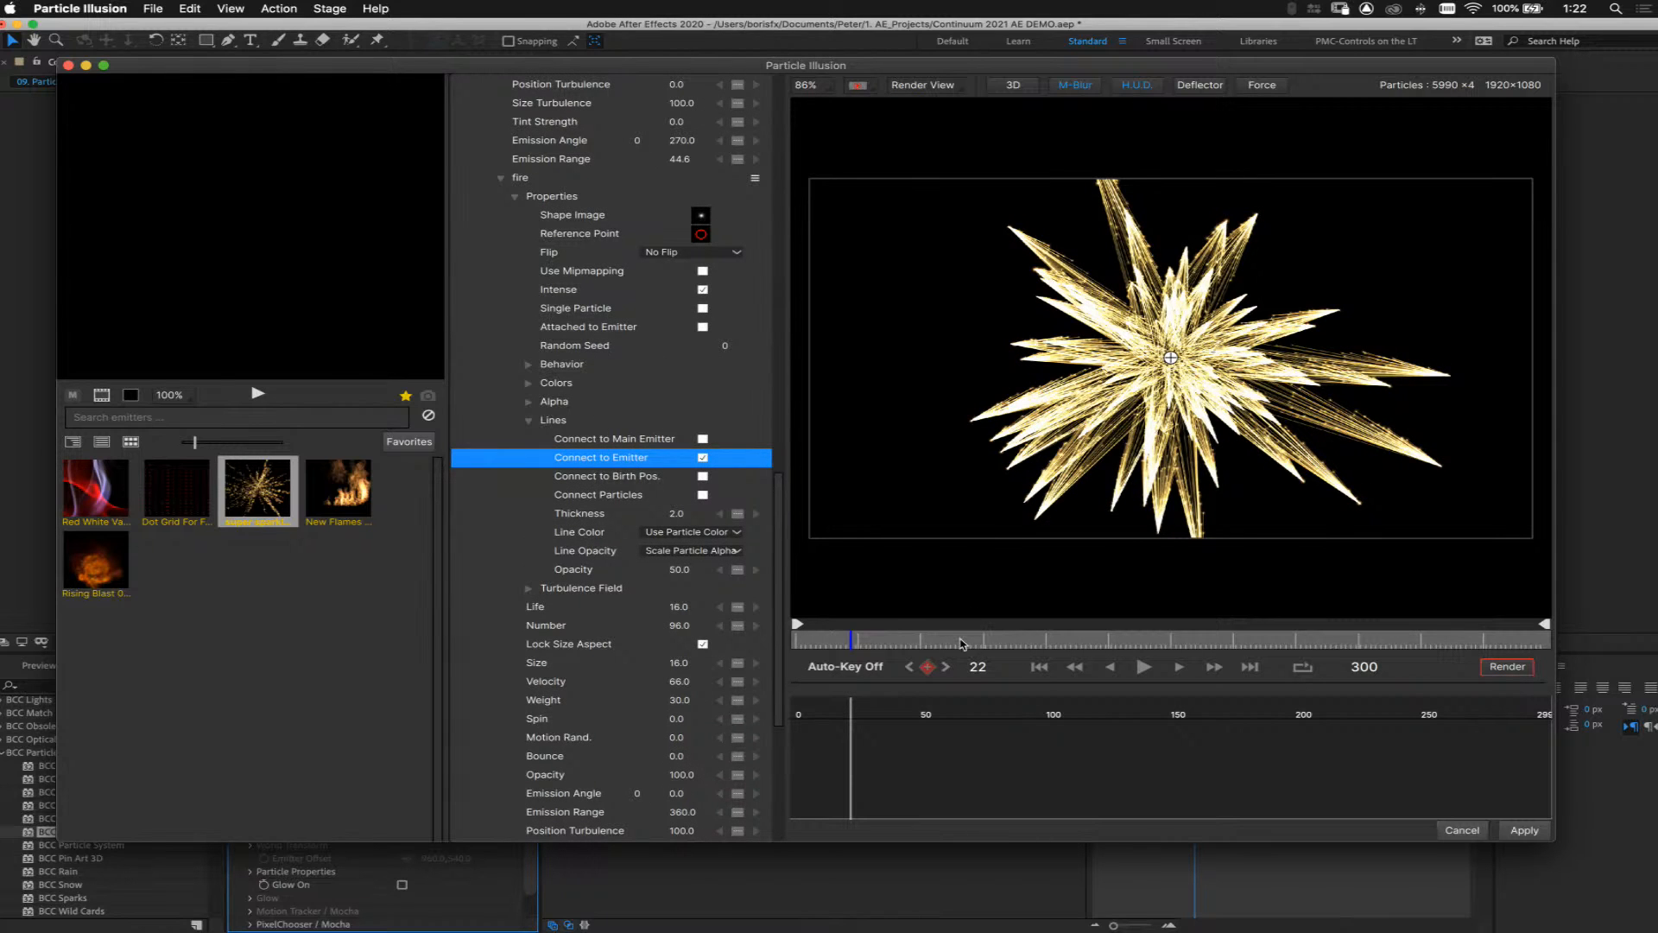
Review the connected lines along the timeline up to frame 42, and turn on Connect to Main Emitter for the fire particle
left_click_drag(961, 644, 890, 640)
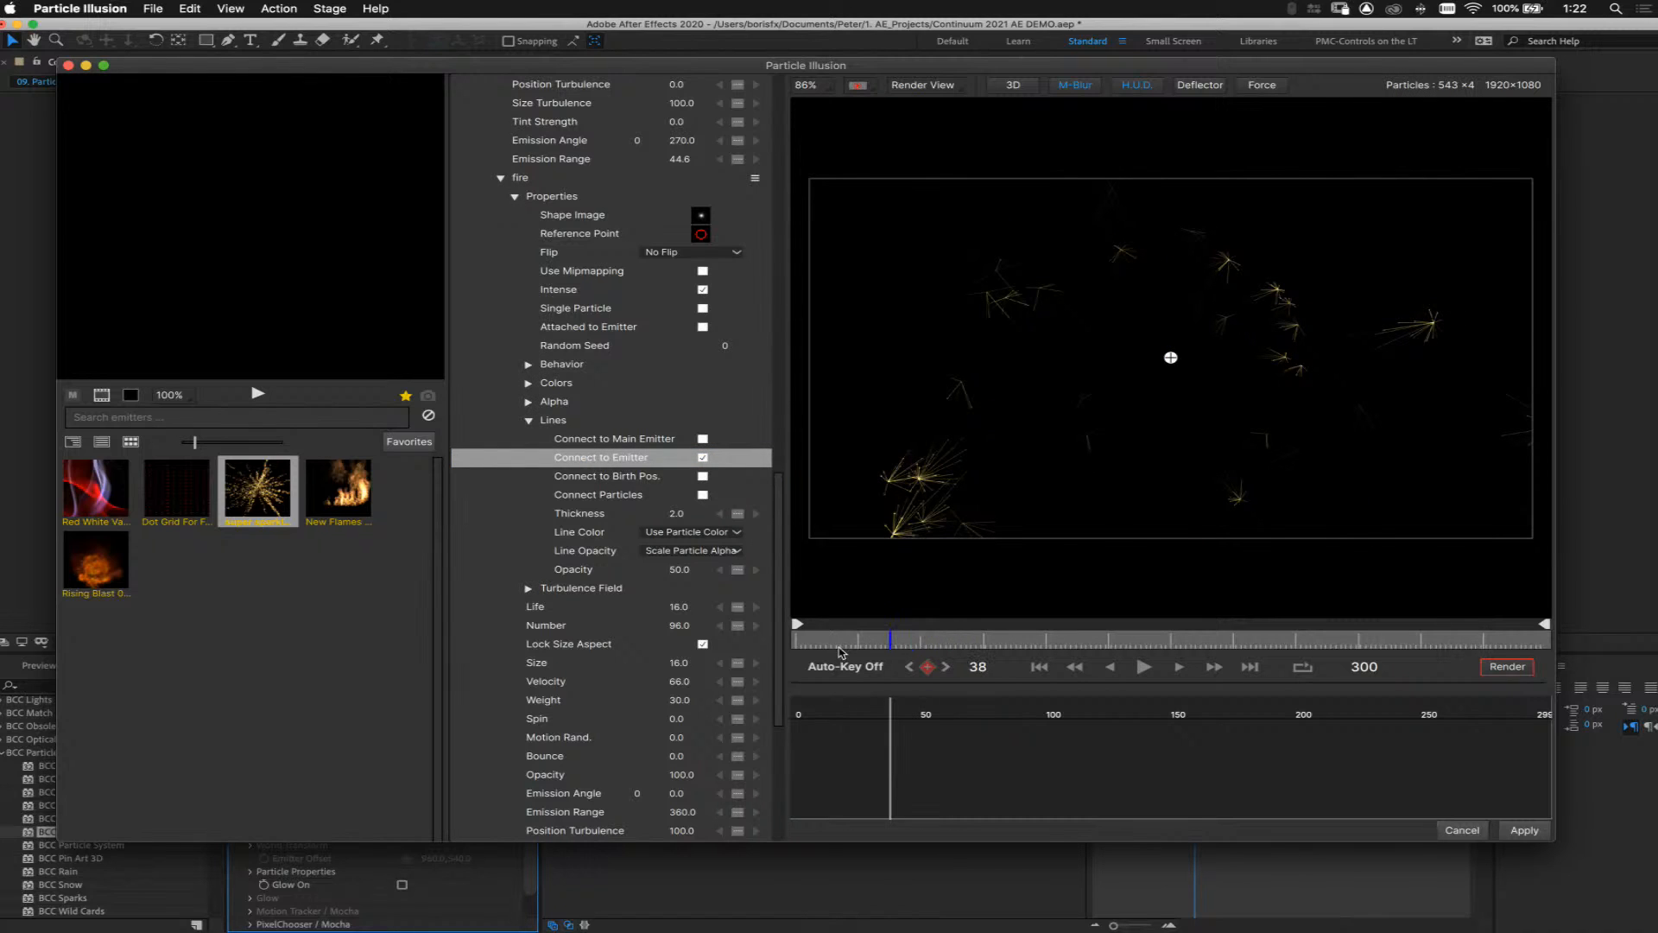
left_click(832, 643)
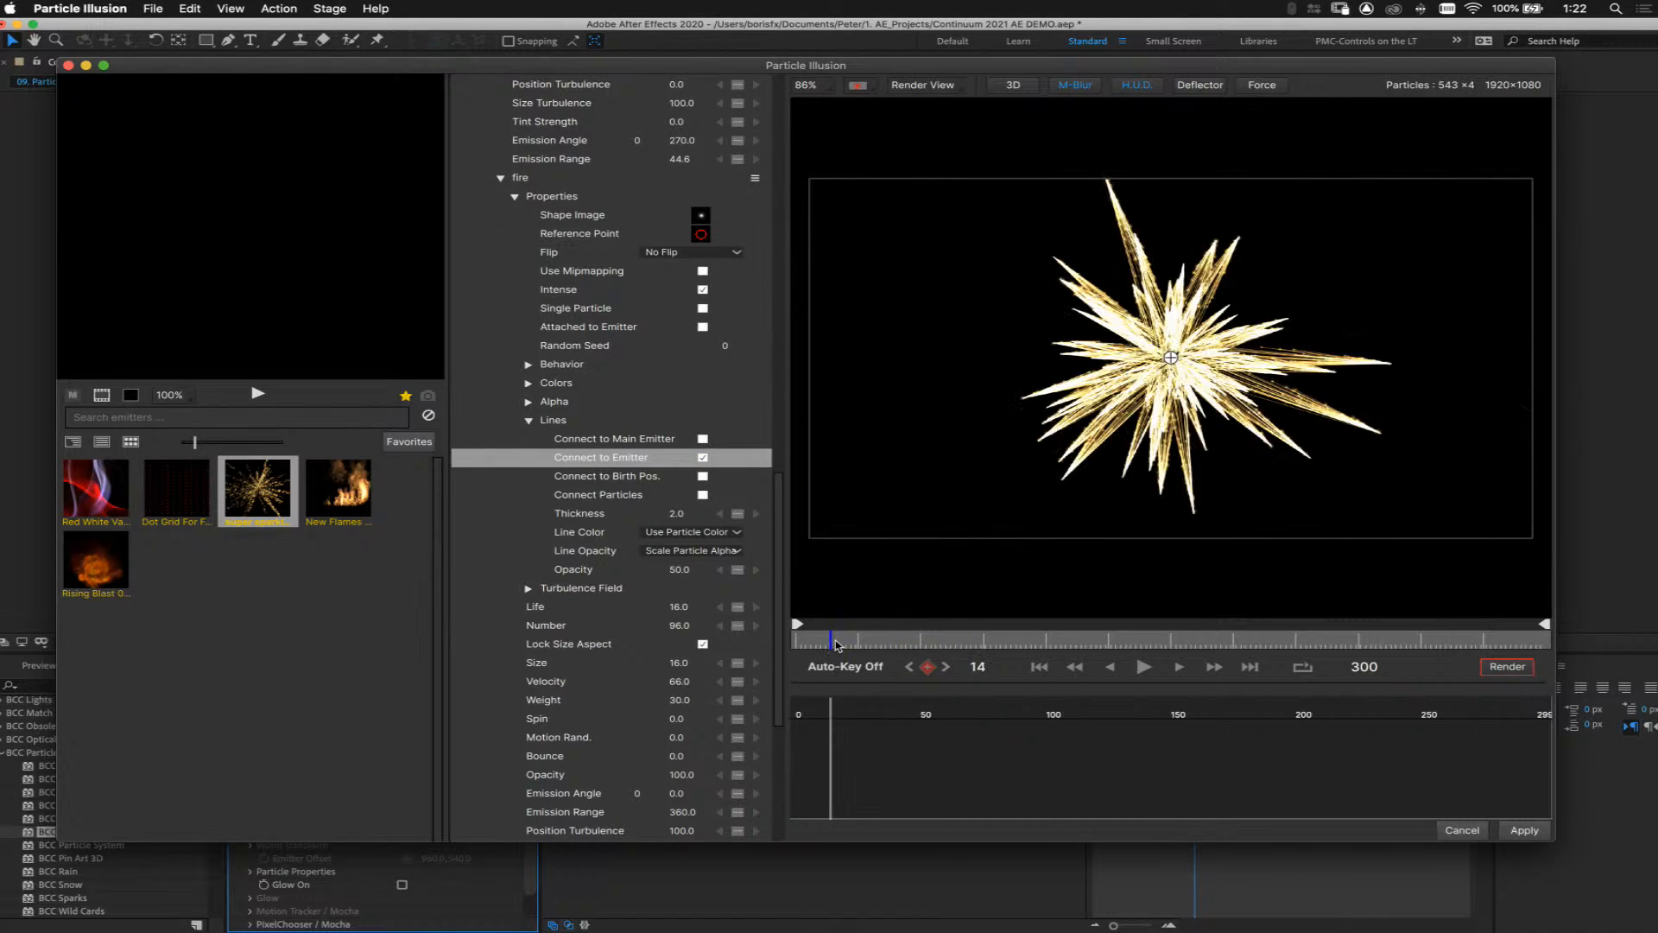
left_click(851, 643)
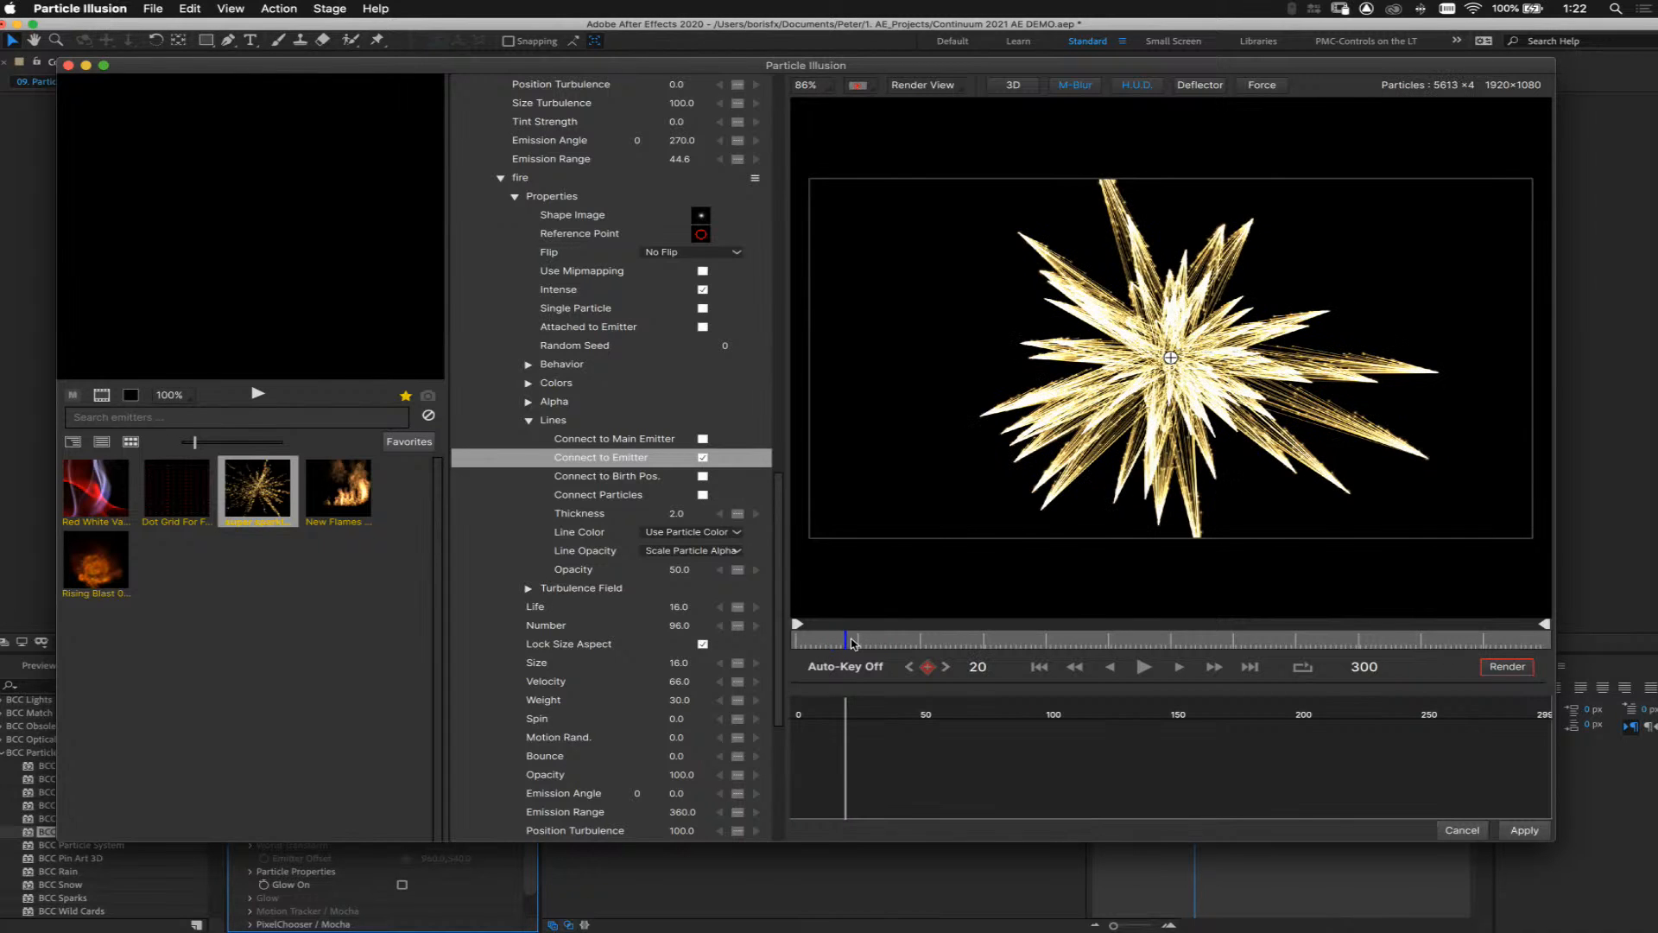
left_click(859, 643)
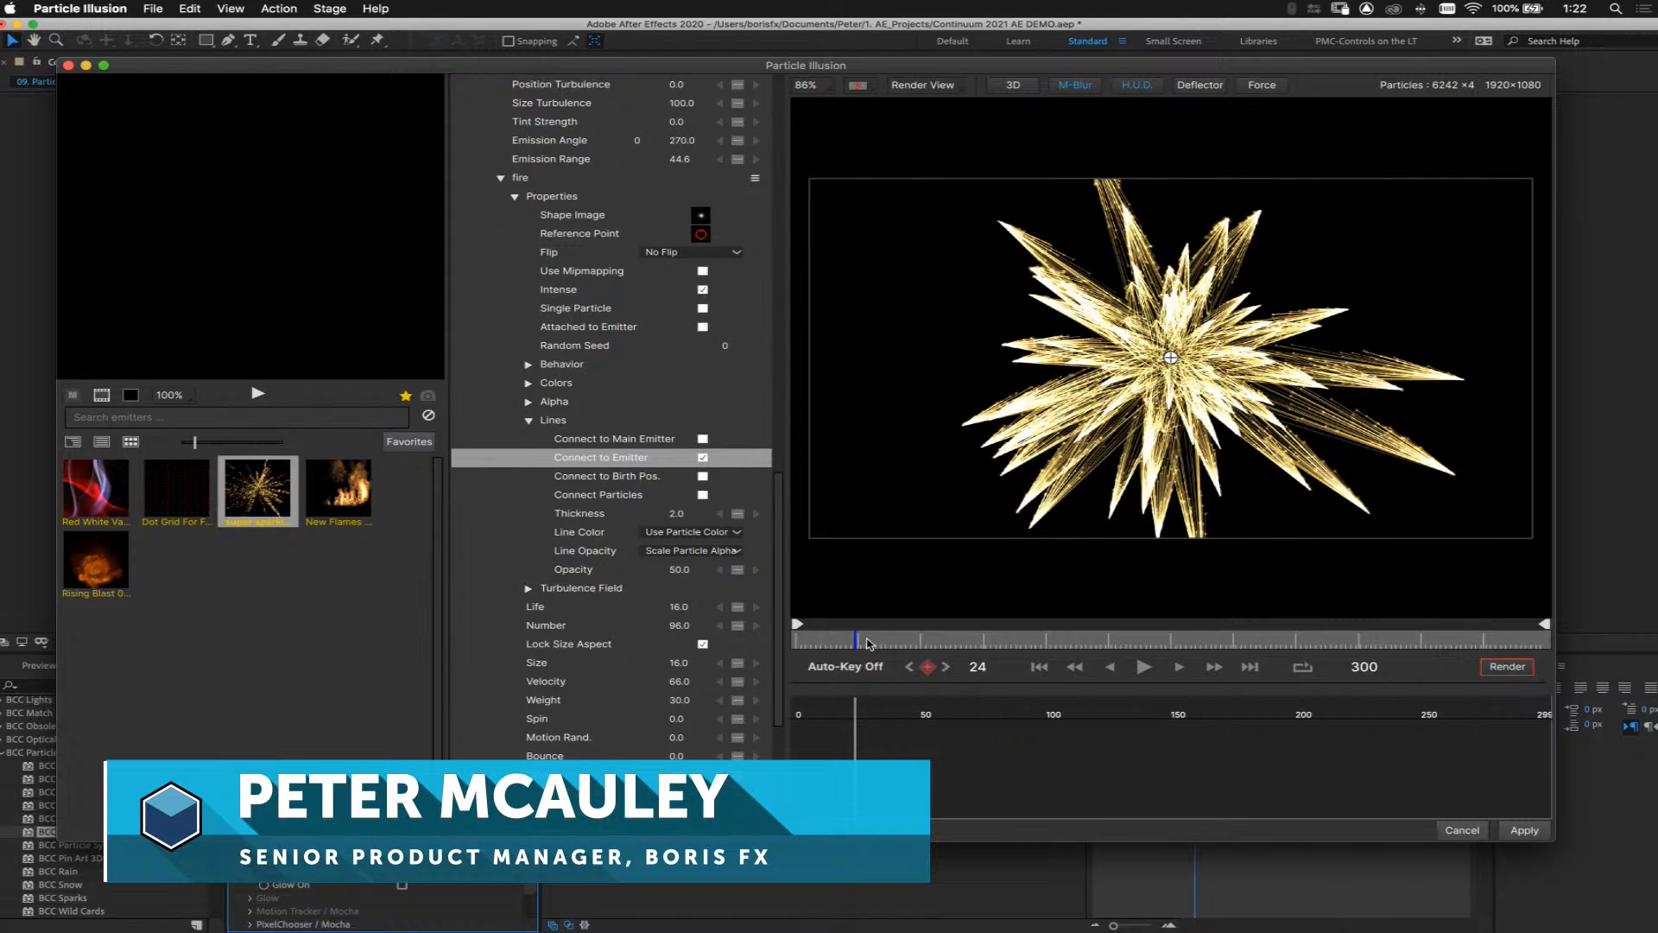
left_click(866, 643)
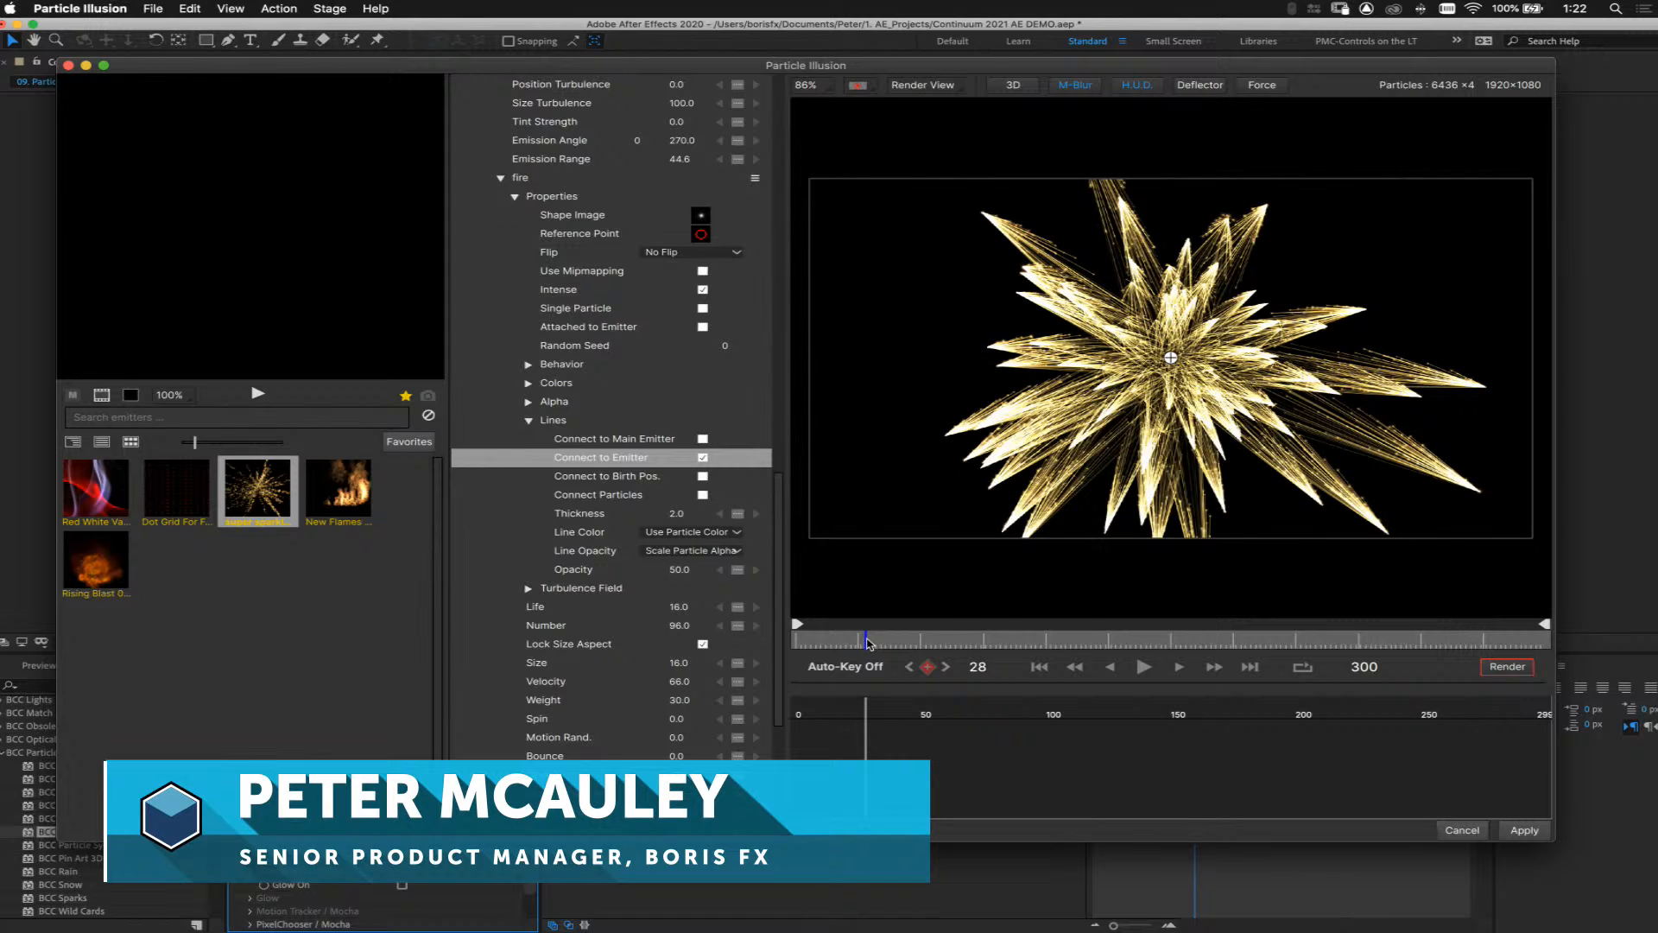
left_click(902, 643)
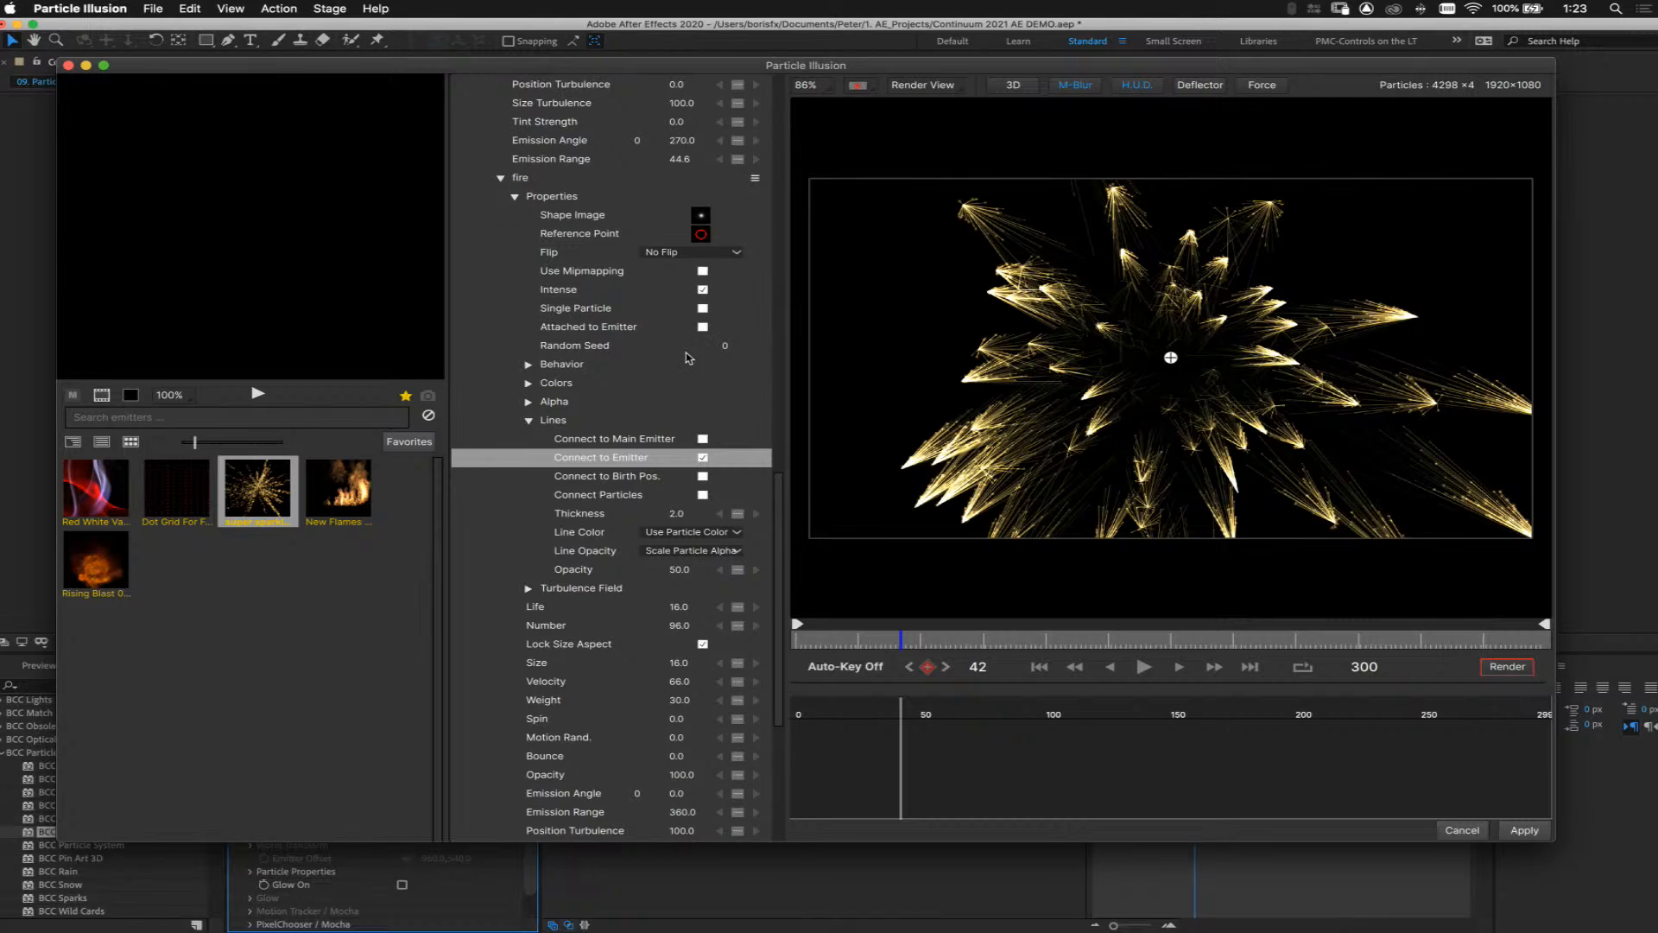
left_click(704, 442)
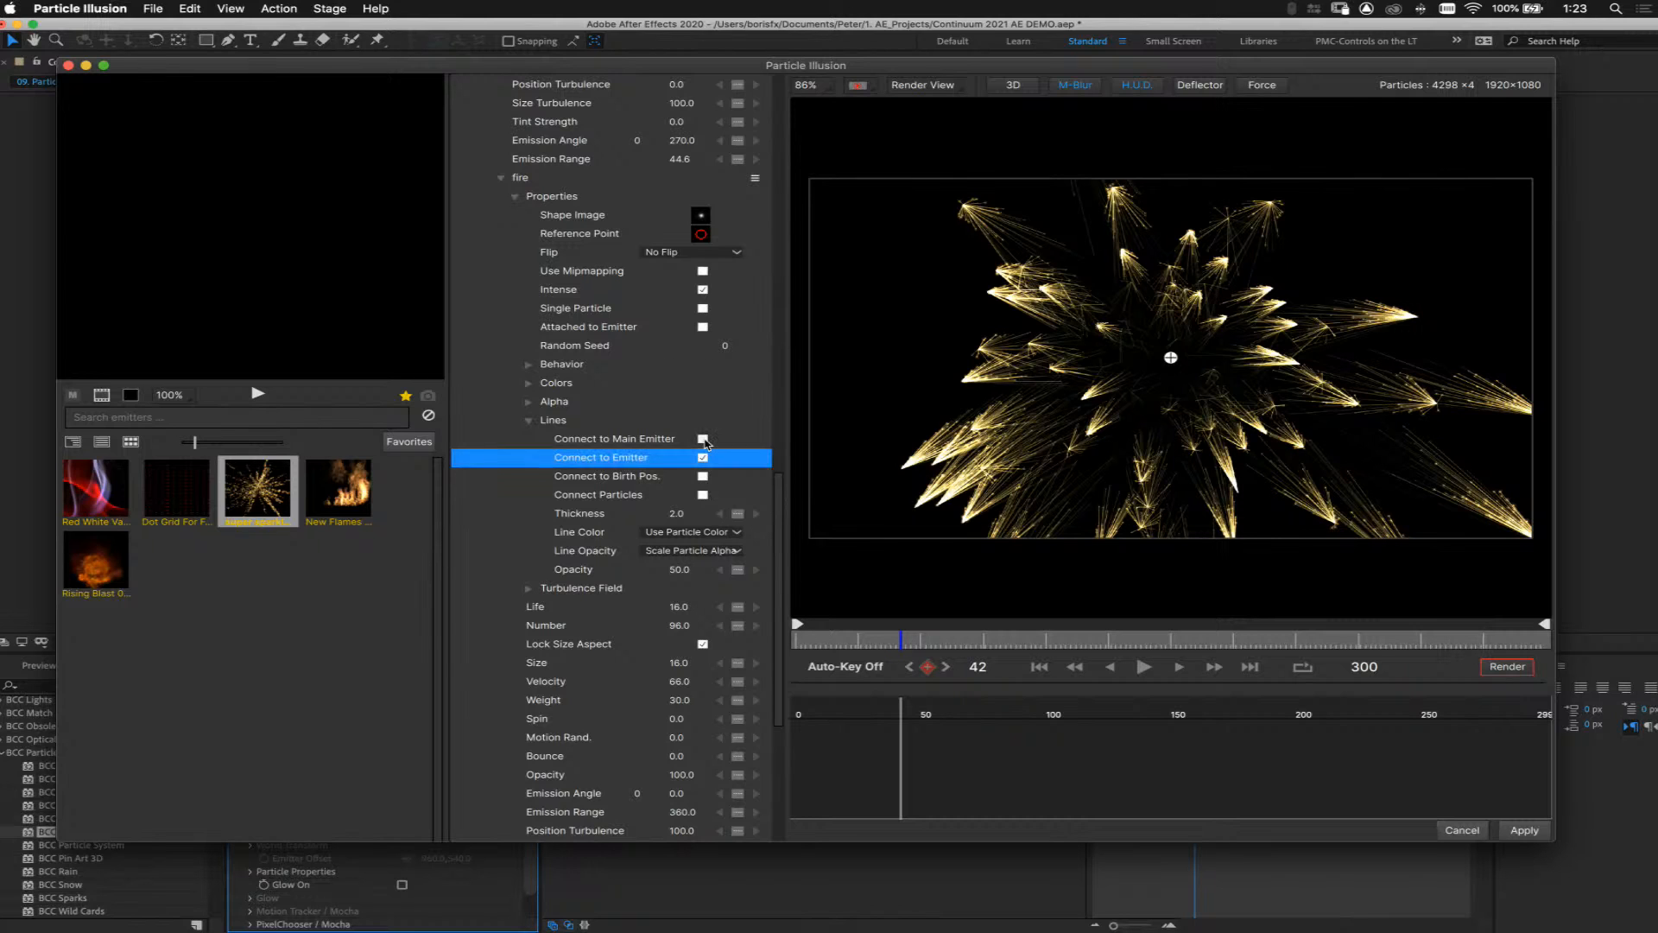
left_click(705, 441)
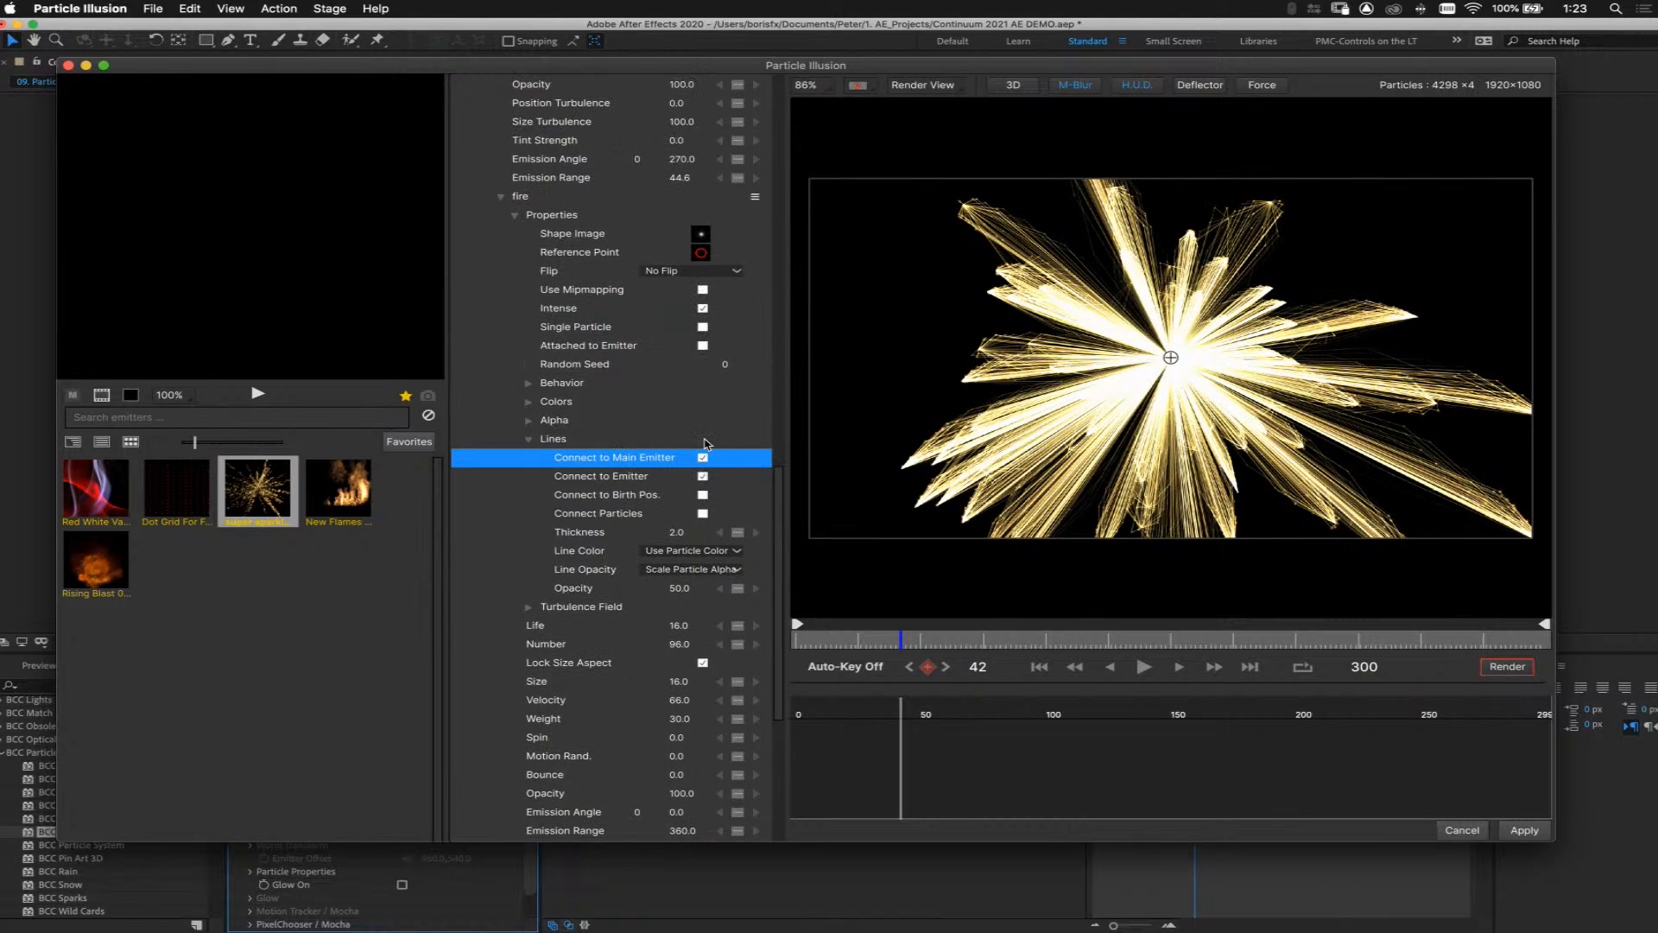
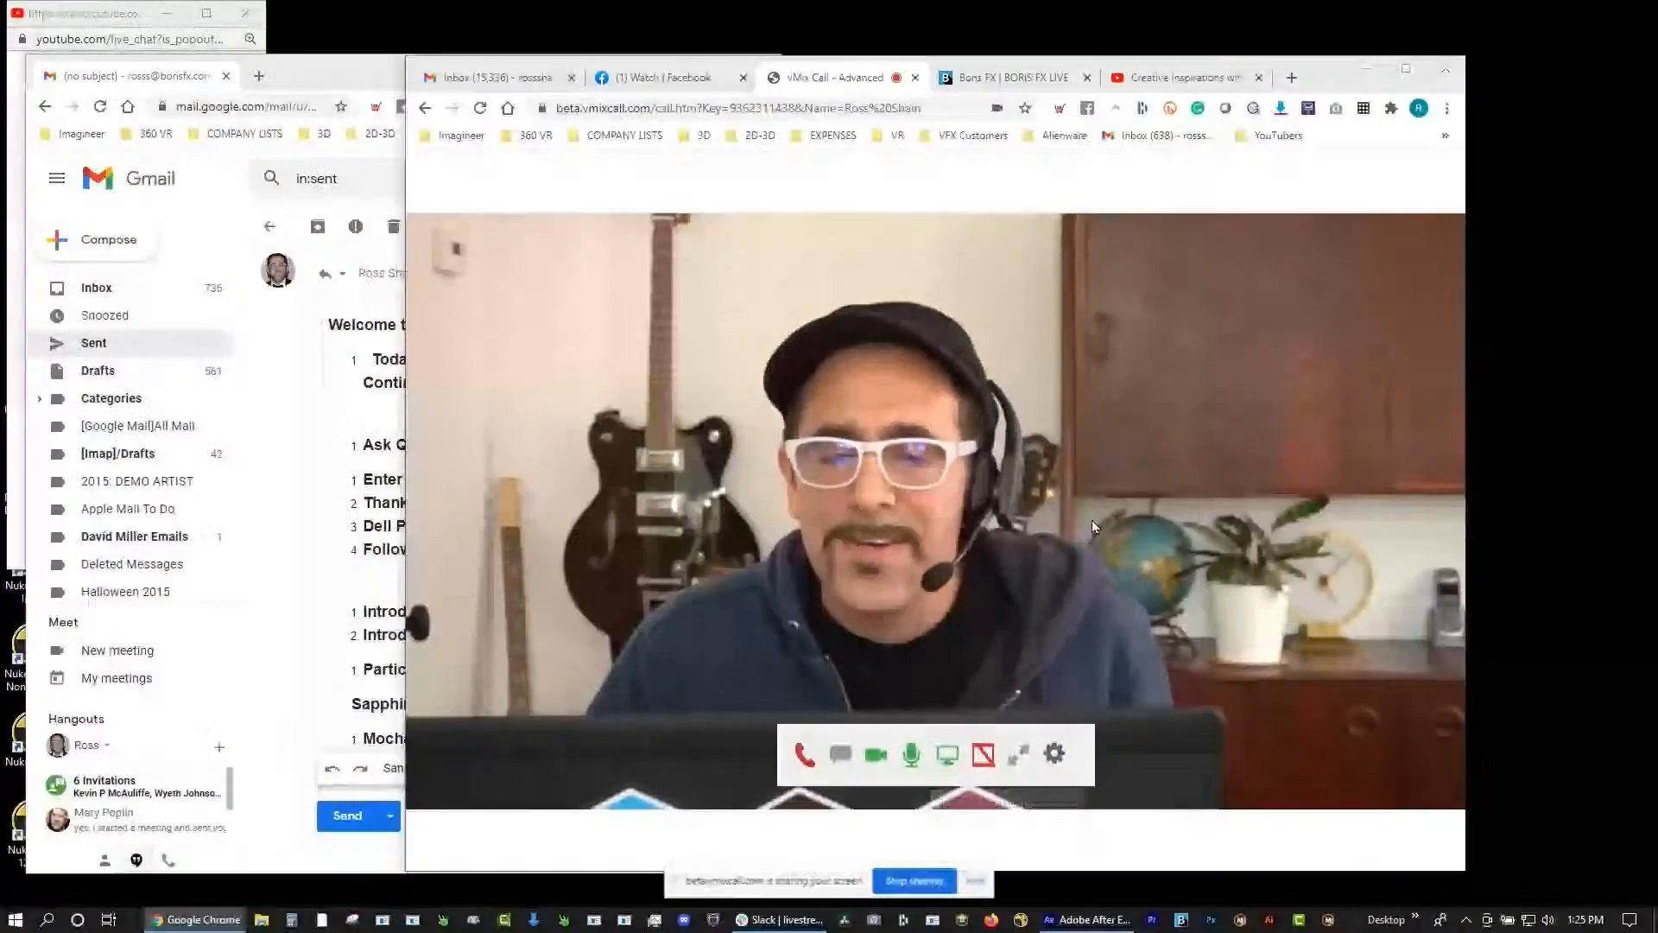
Minimize the video call window, hide the screen-sharing notice and switch to After Effects, keeping 2d Final Animation Comp 2 at its first frame
left_click(1364, 73)
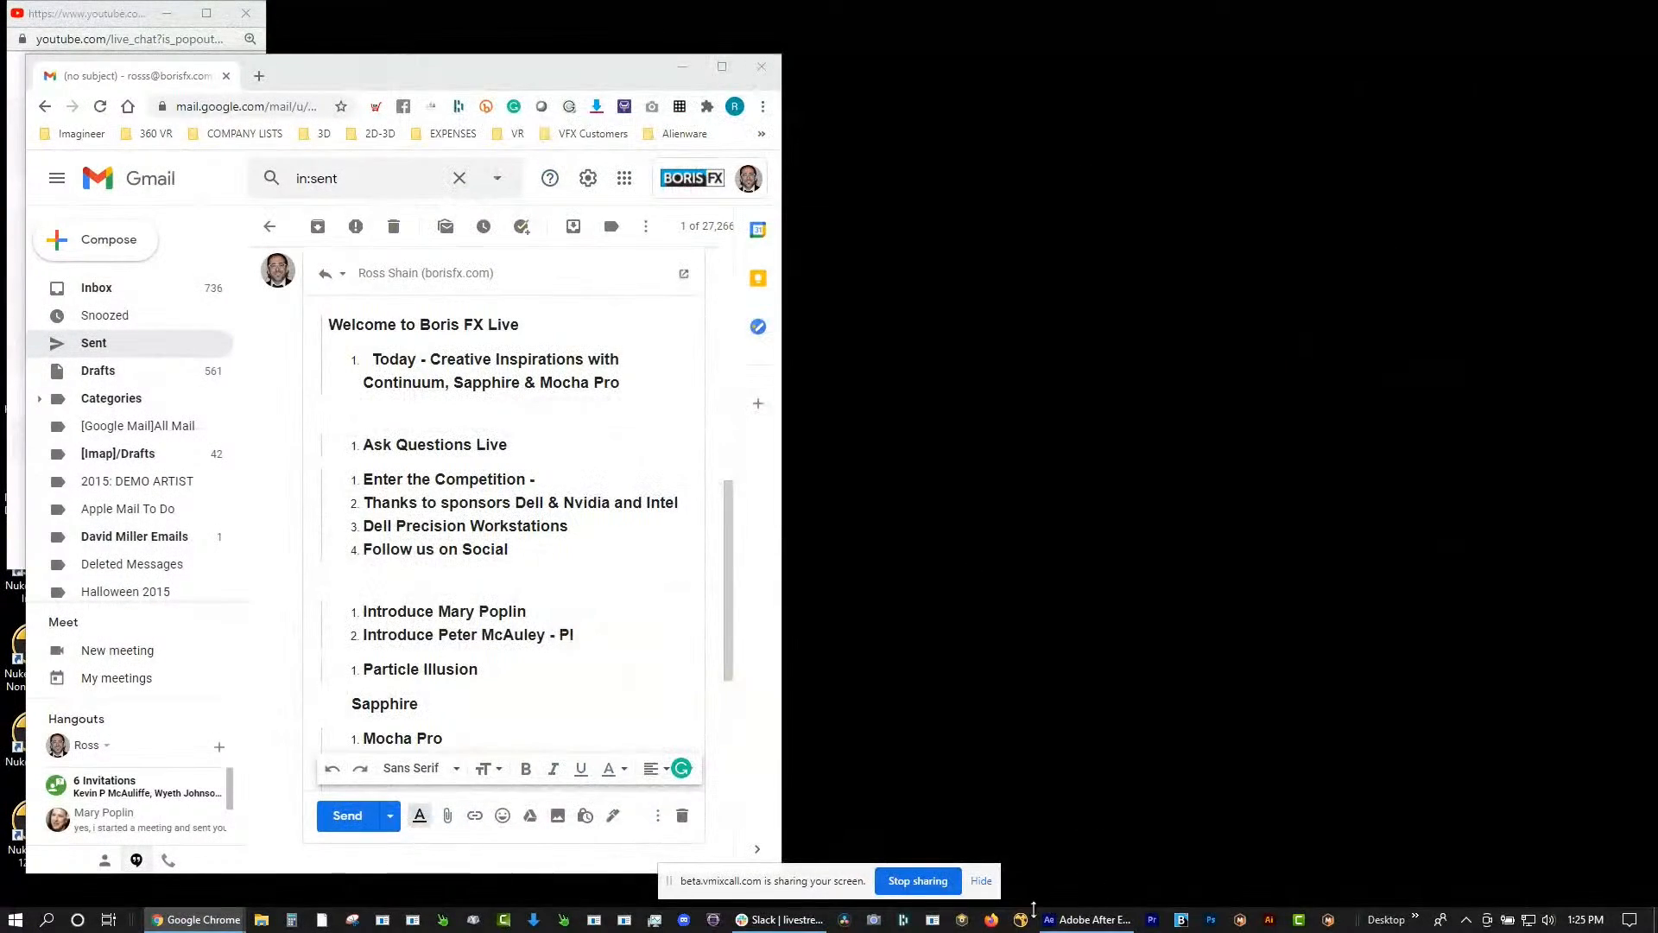
left_click(983, 890)
left_click(1087, 919)
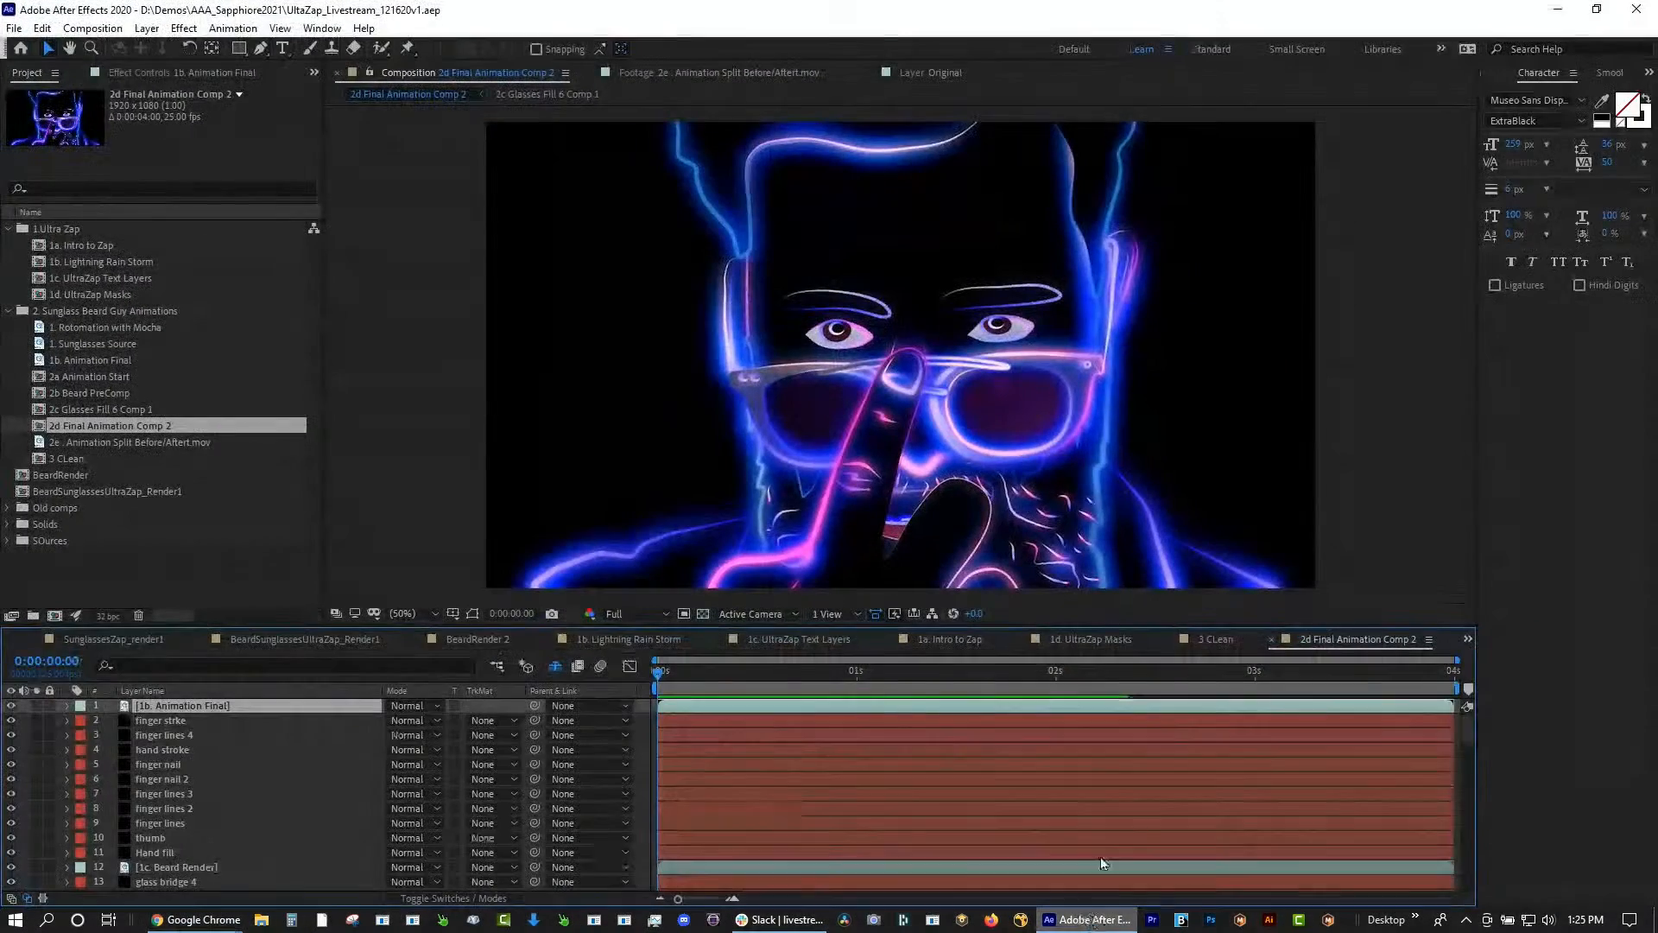
left_click_drag(723, 673, 645, 667)
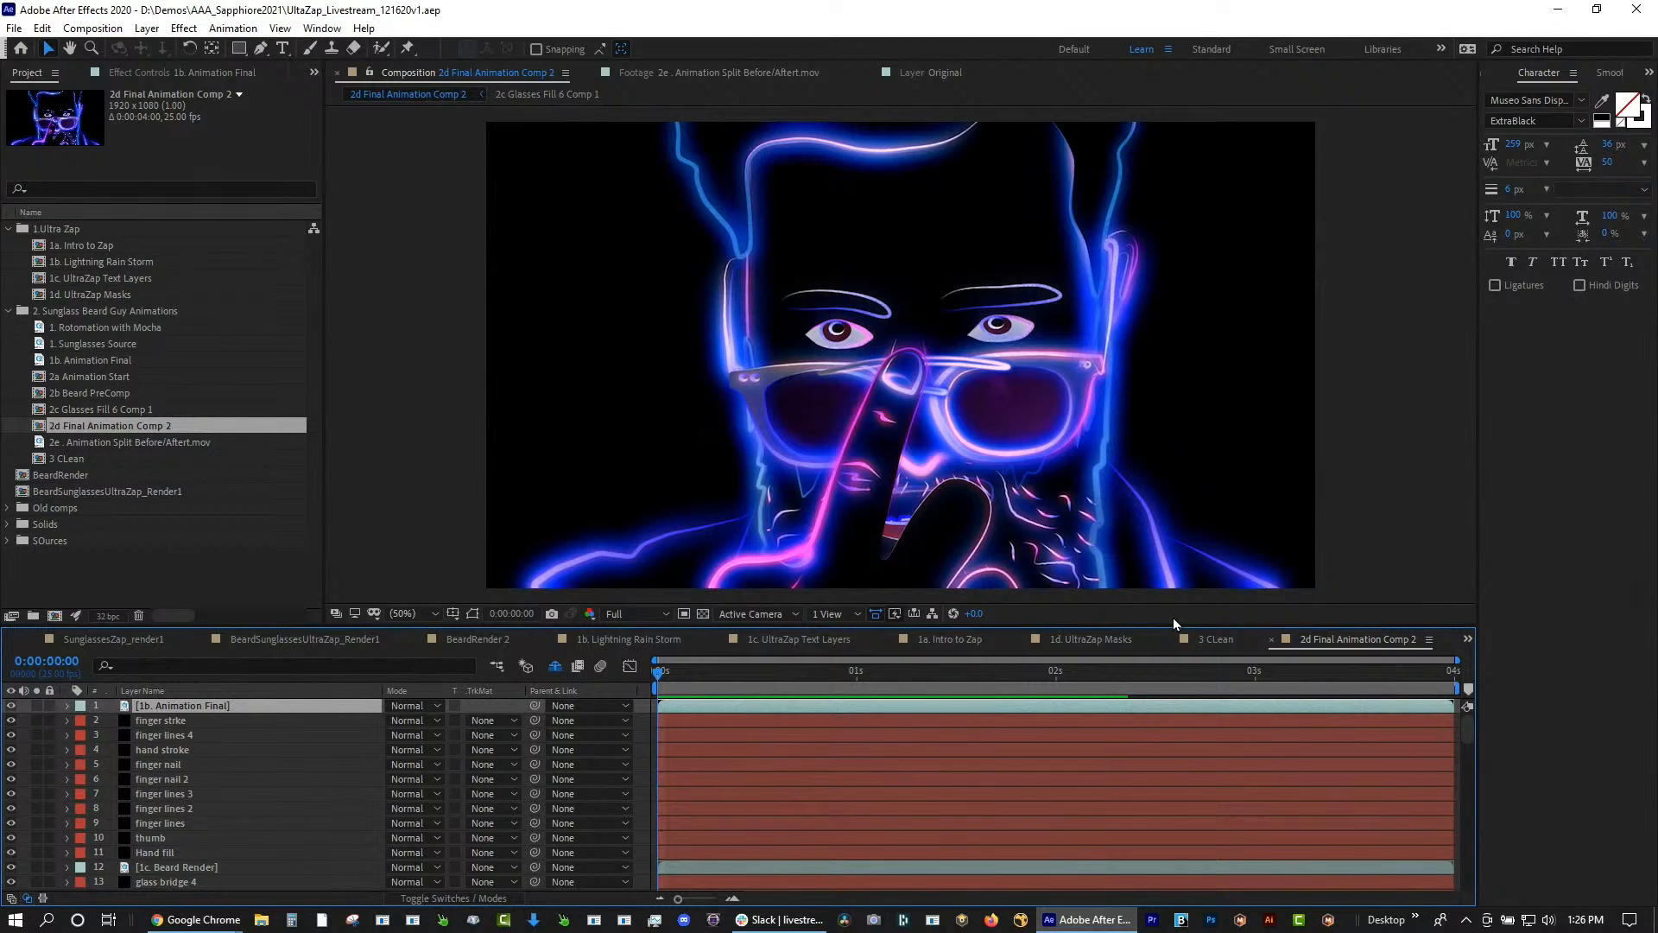
Open the 1a. Intro to Zap composition, hide its UltraZap layer and show the Zap layer
double_click(101, 245)
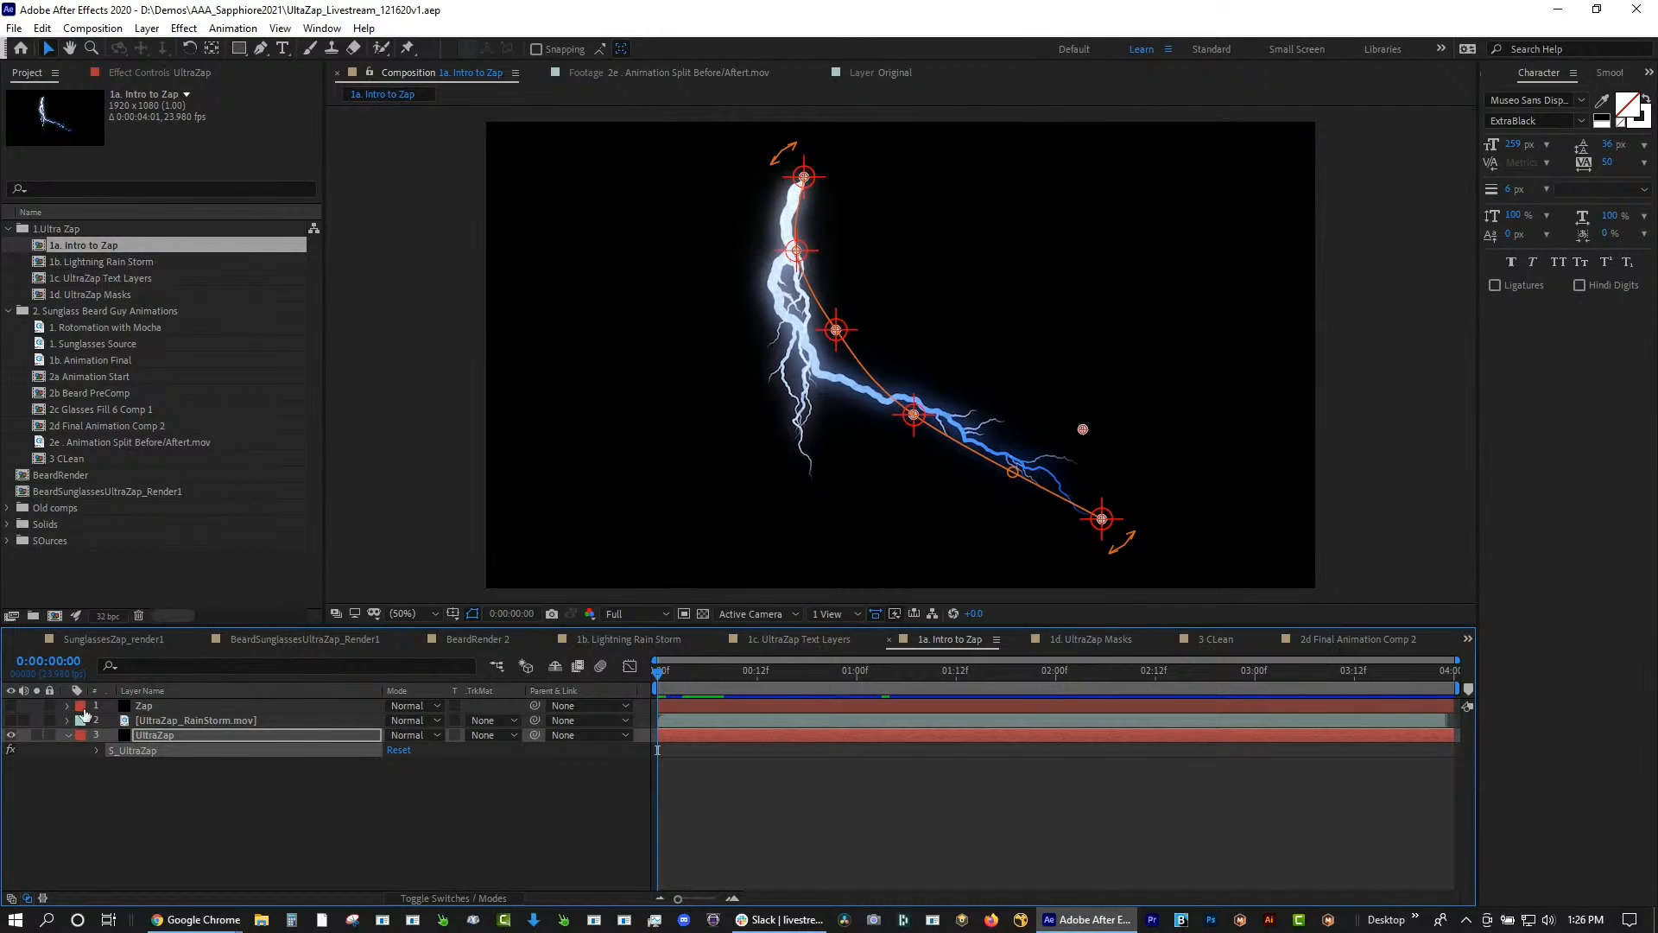
left_click(12, 735)
left_click(11, 706)
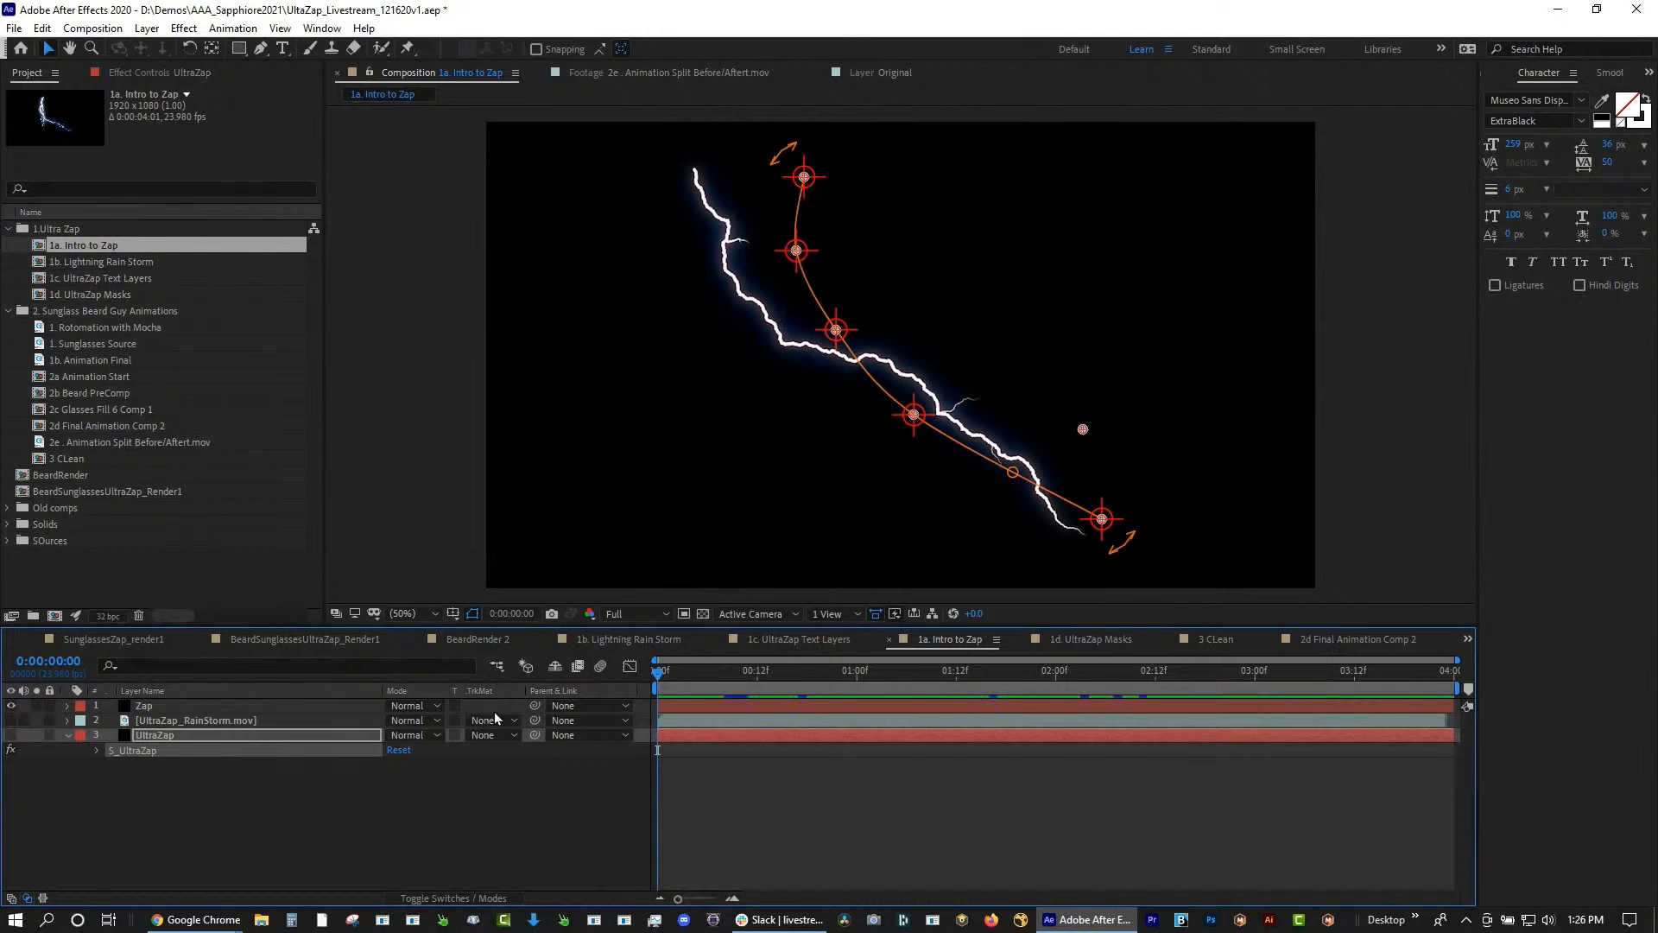
Look through the Sapphire Render effects and play the Zap lightning animation from the first frame
left_click(723, 682)
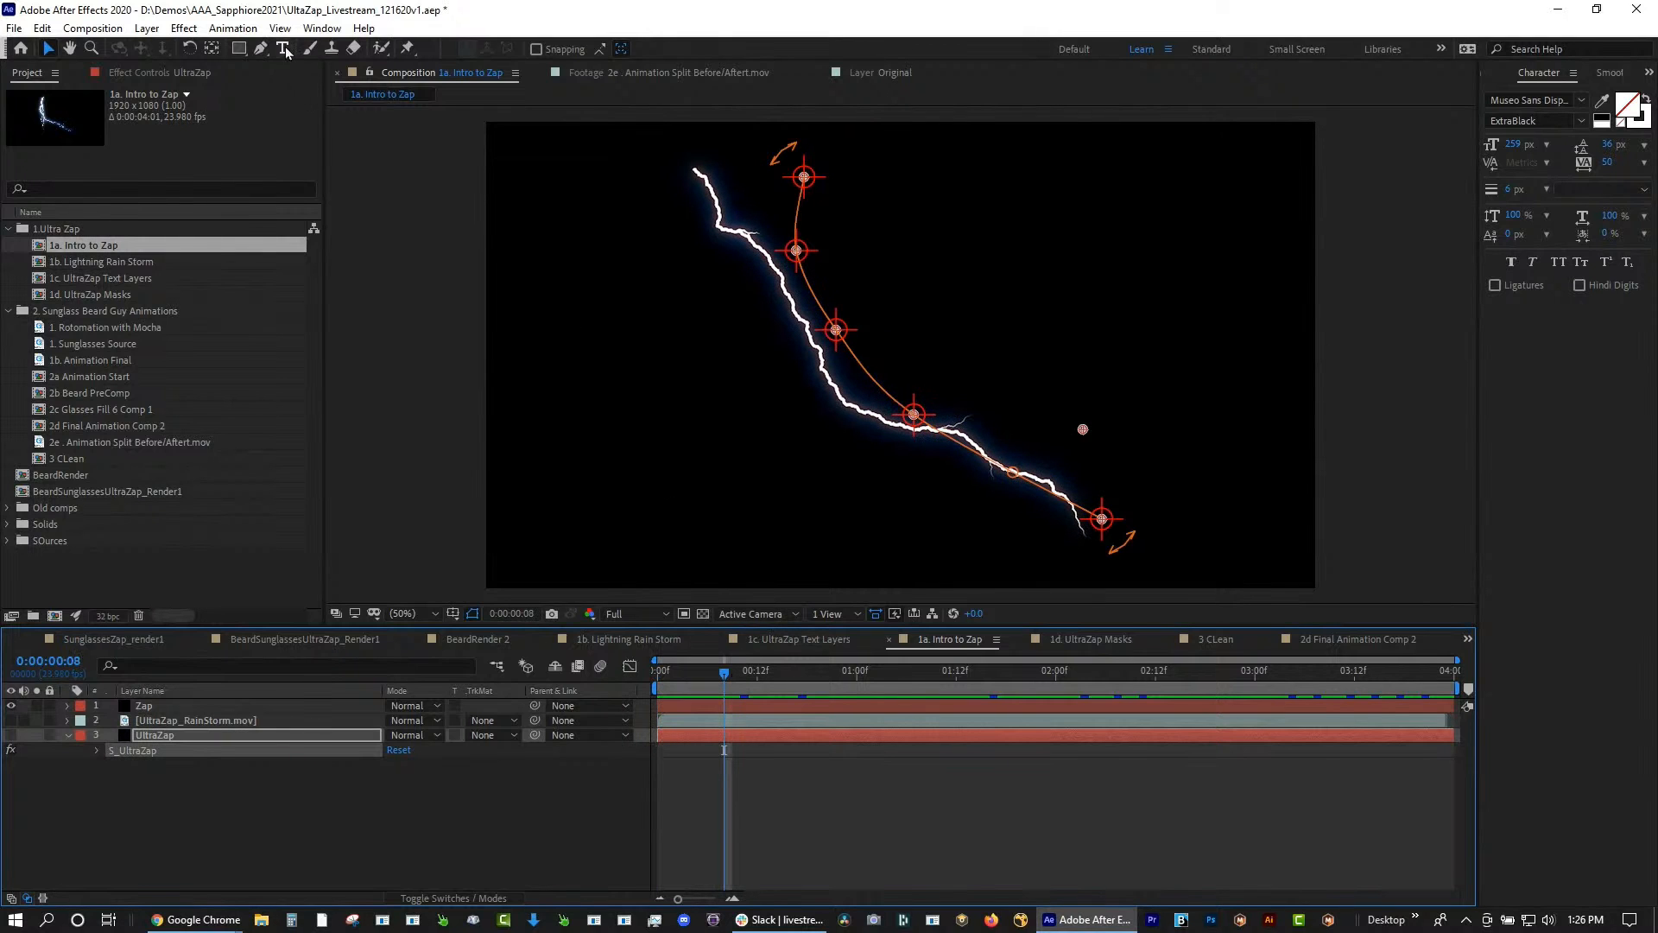
left_click(185, 31)
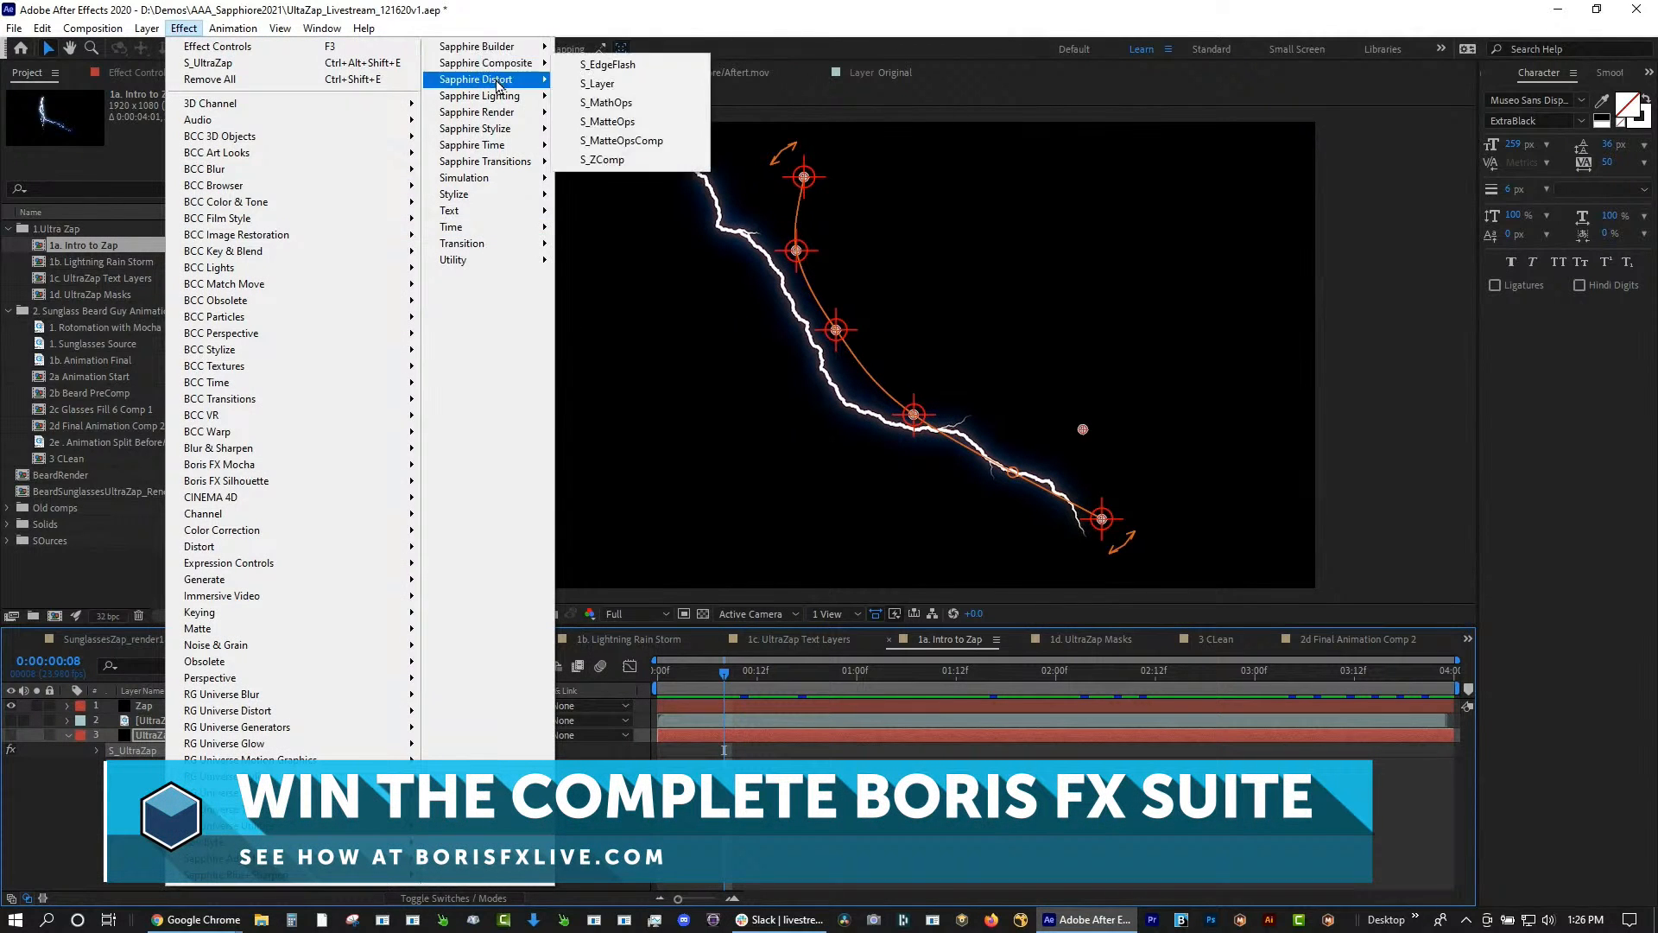
mouse_move(505, 118)
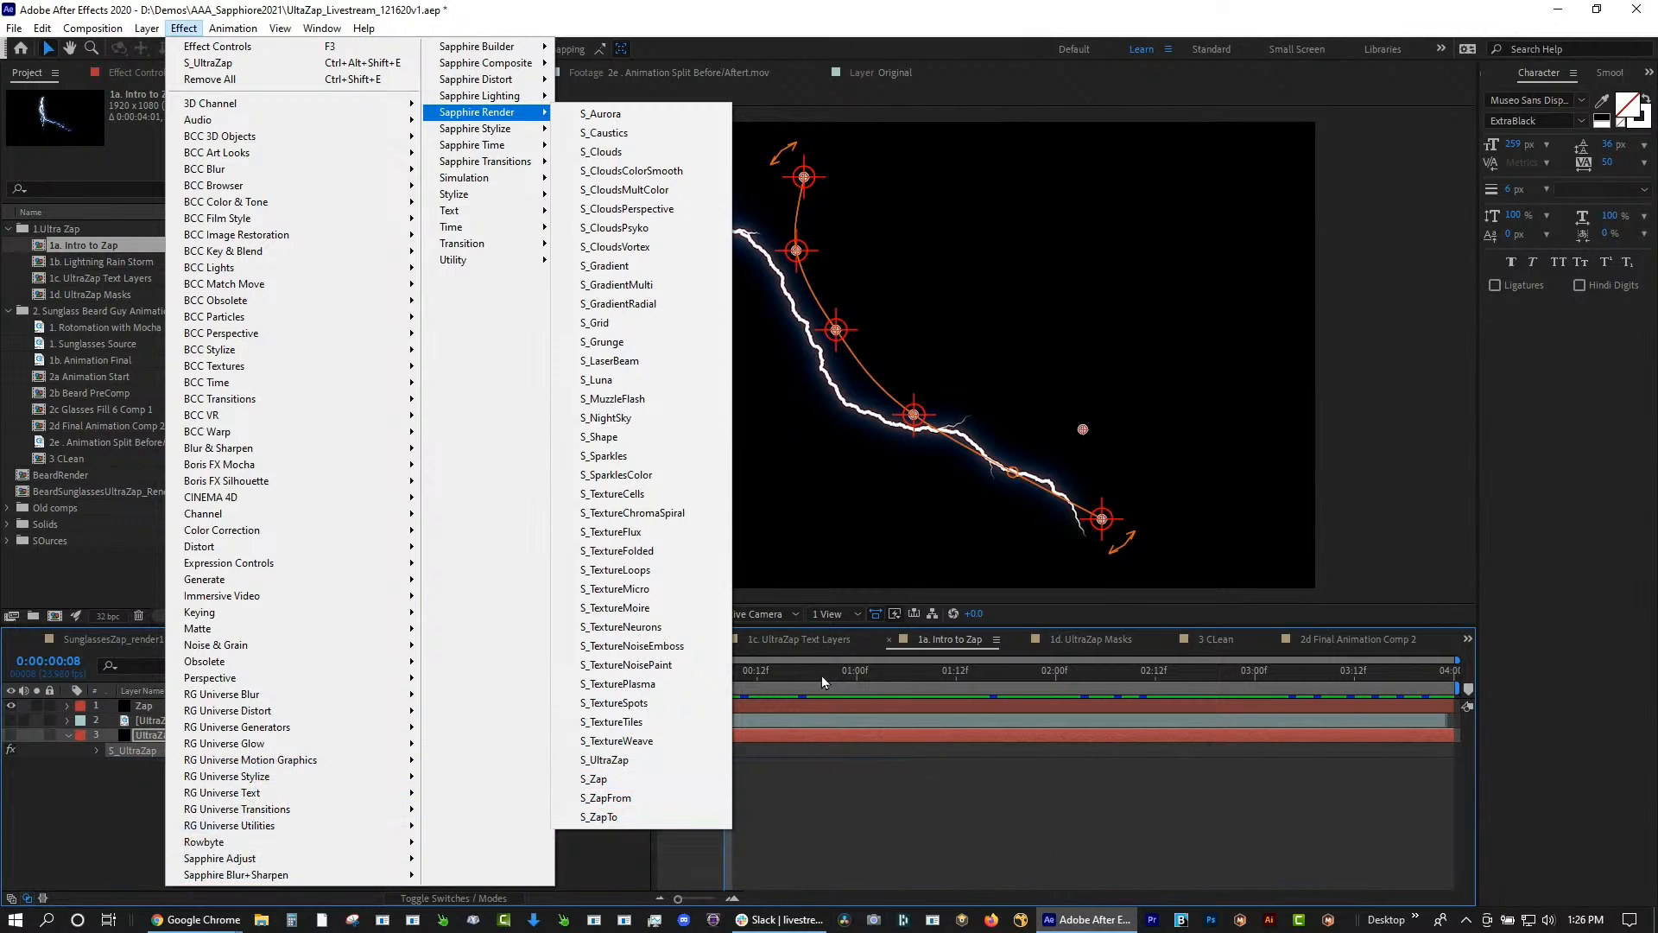
left_click_drag(821, 675, 656, 671)
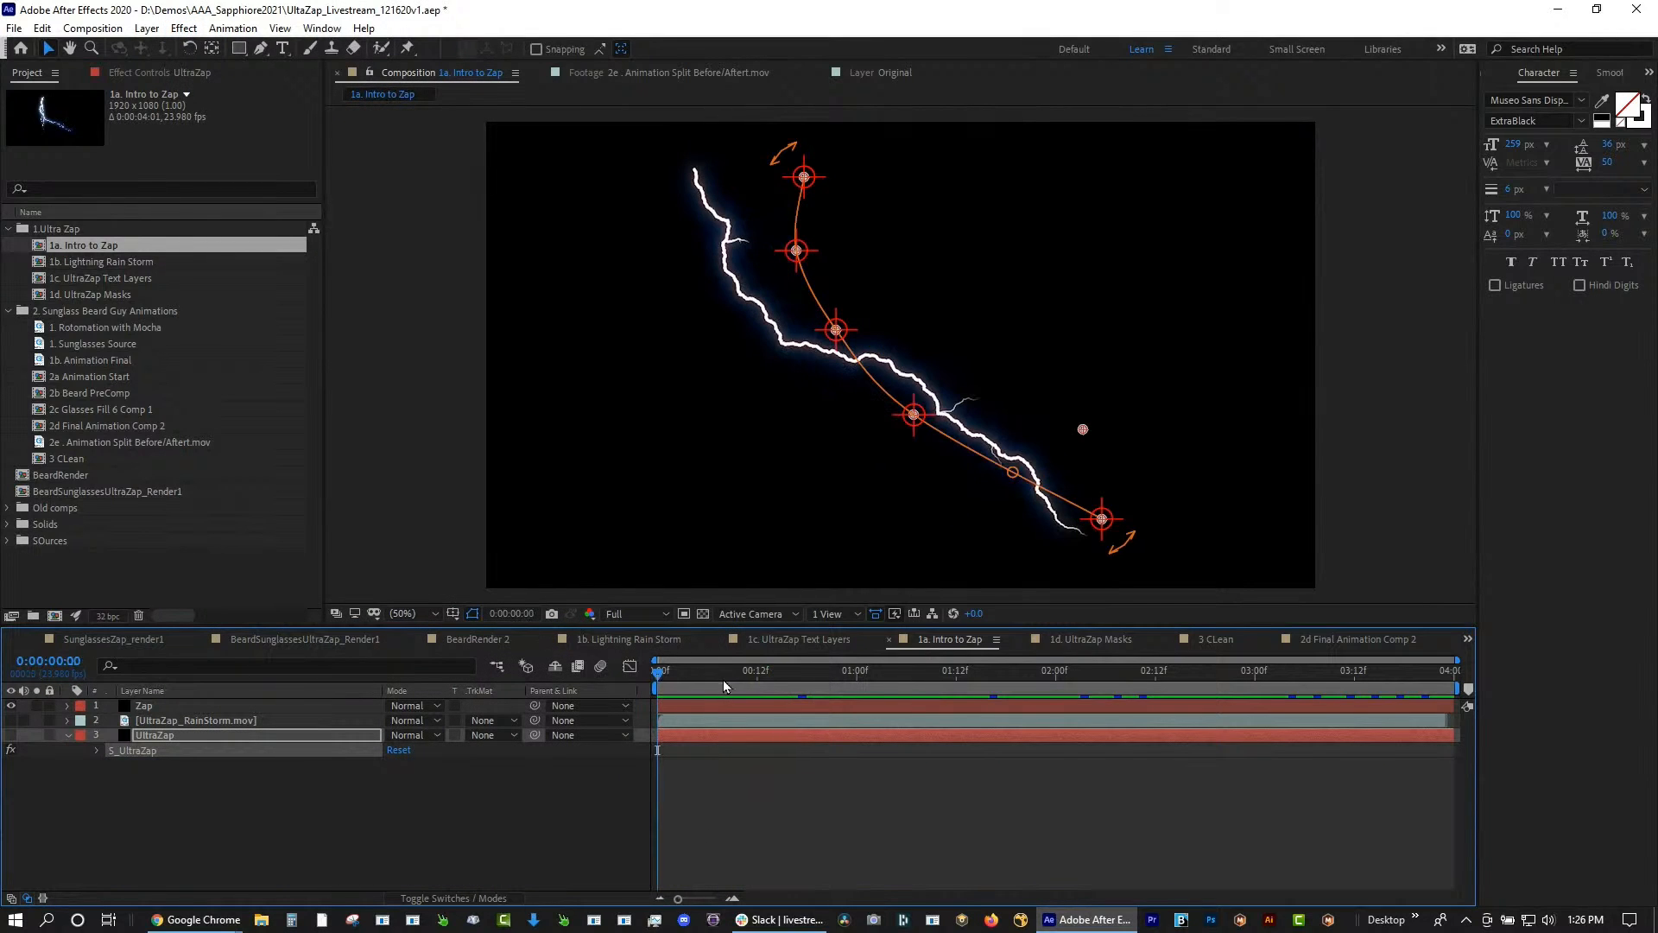
key("space")
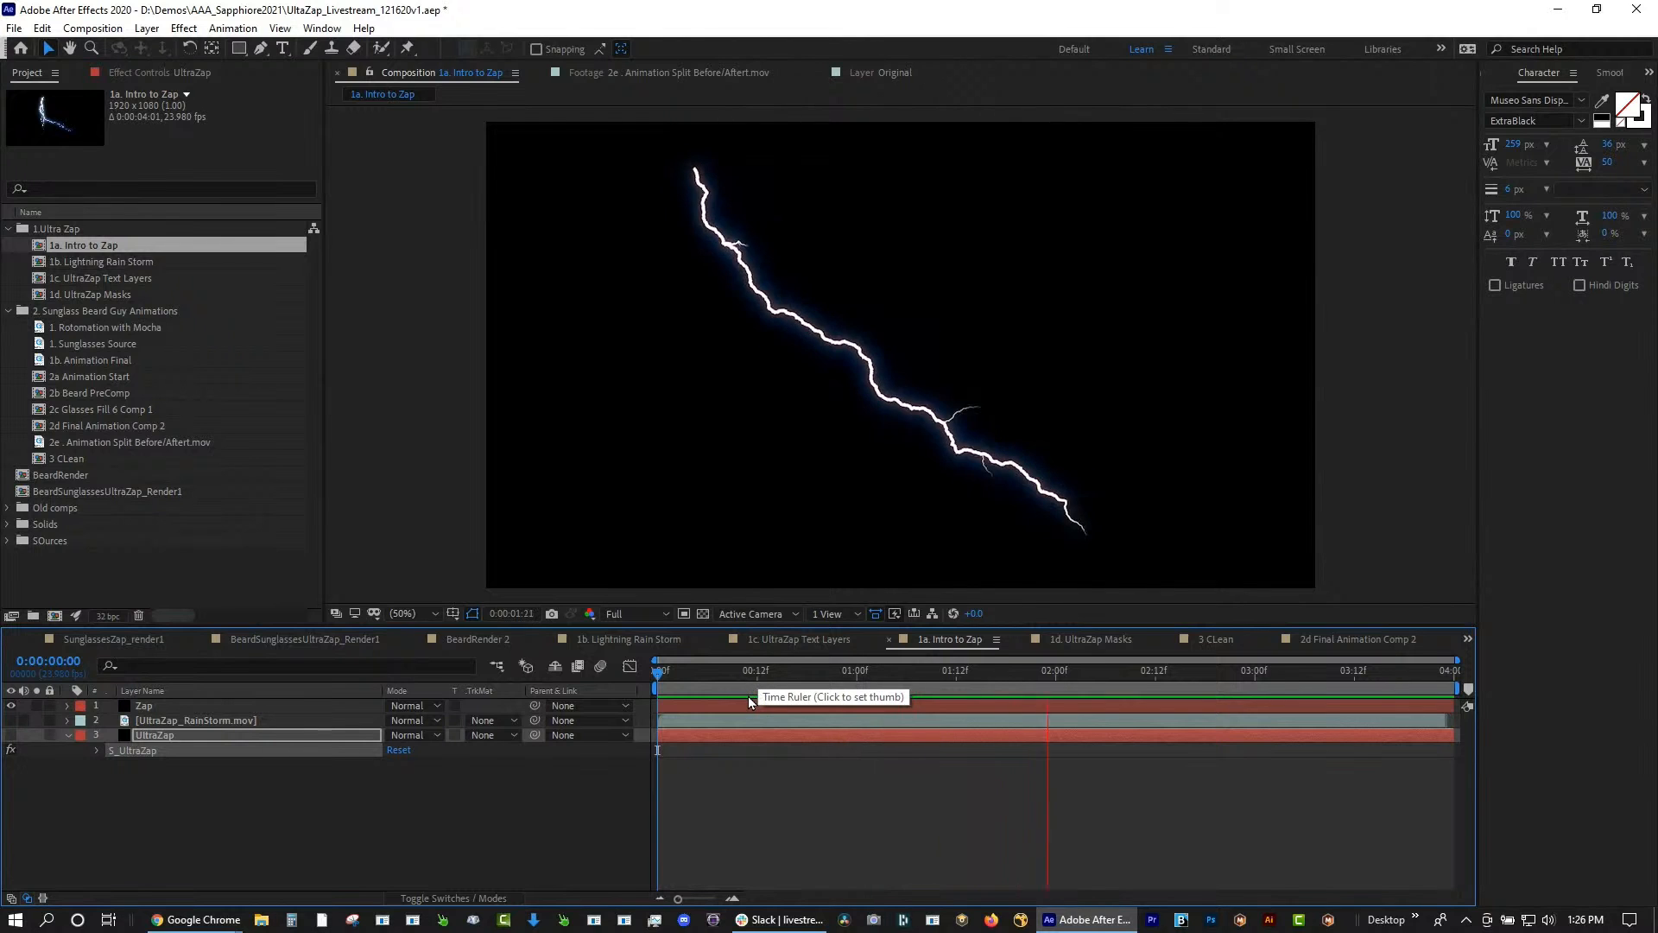
Preview the Zap lightning in the maximized composition view, select the Zap layer and restore the normal layout
left_click(729, 675)
key("grave")
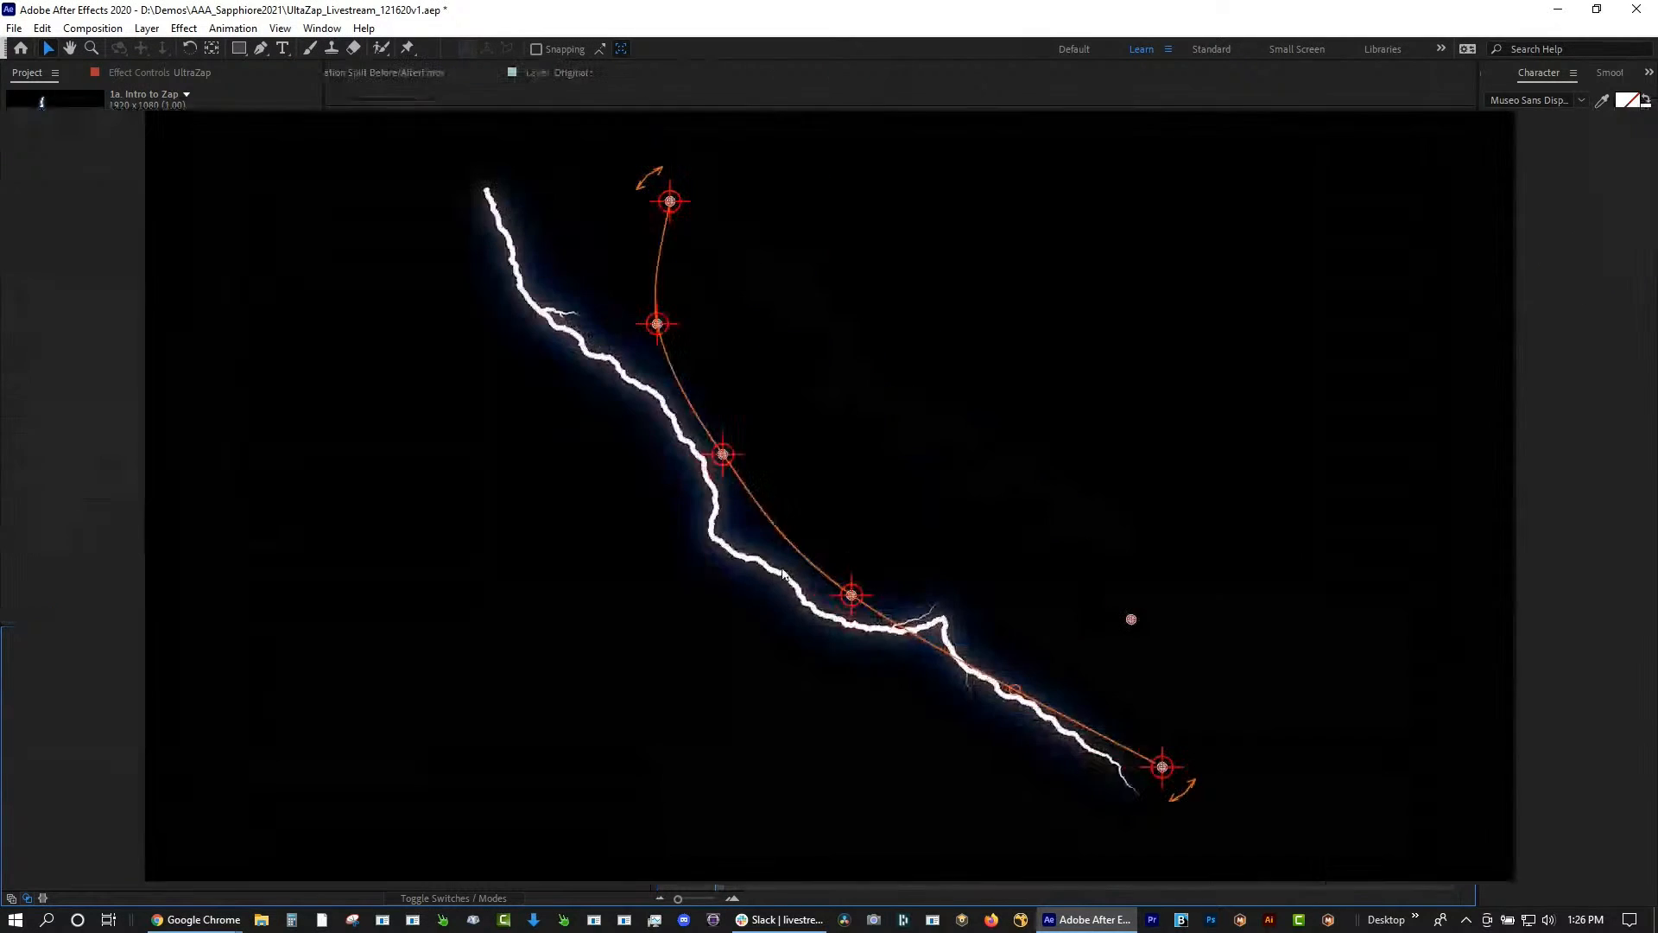
key("space")
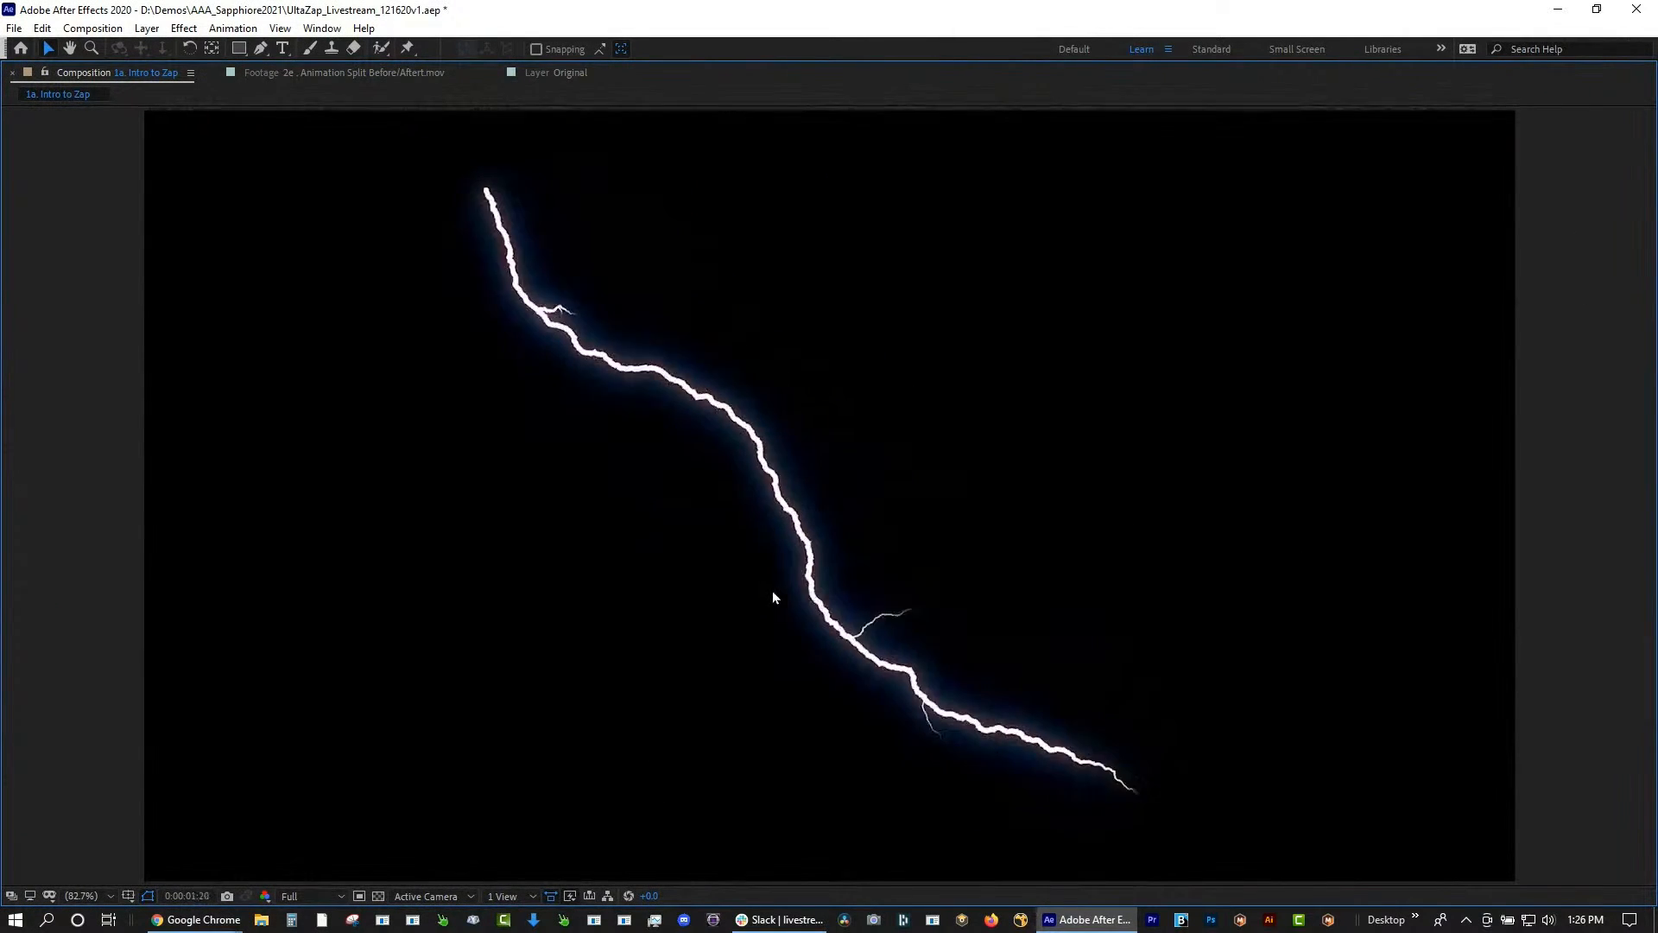
key("space")
key("Tab")
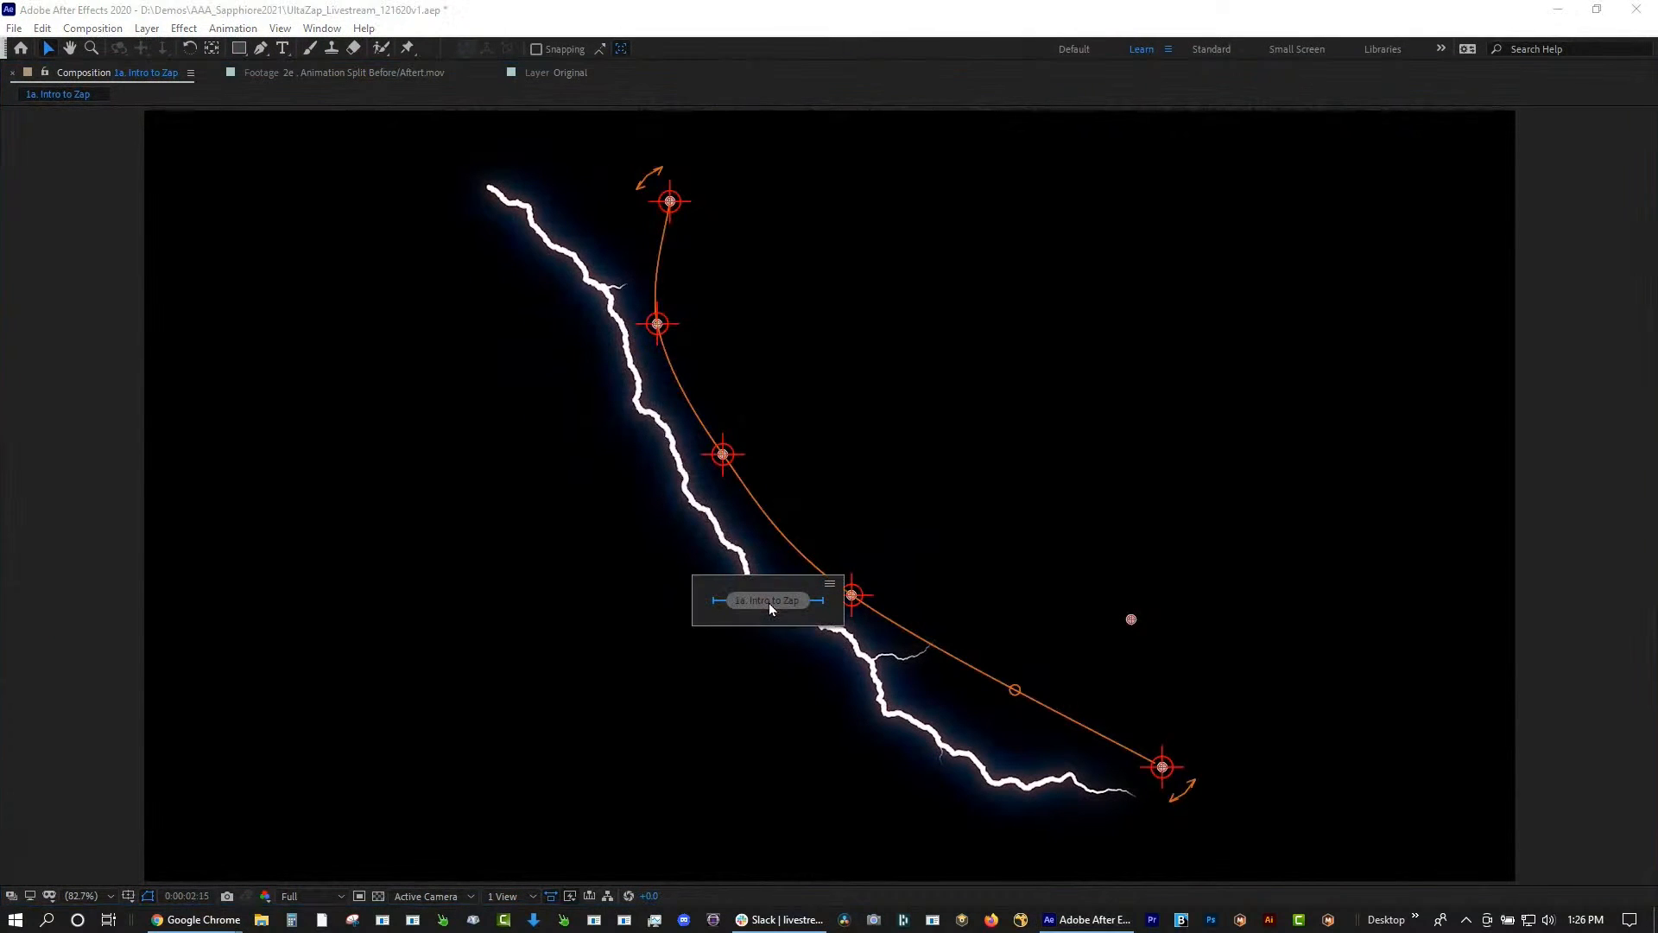
left_click(768, 601)
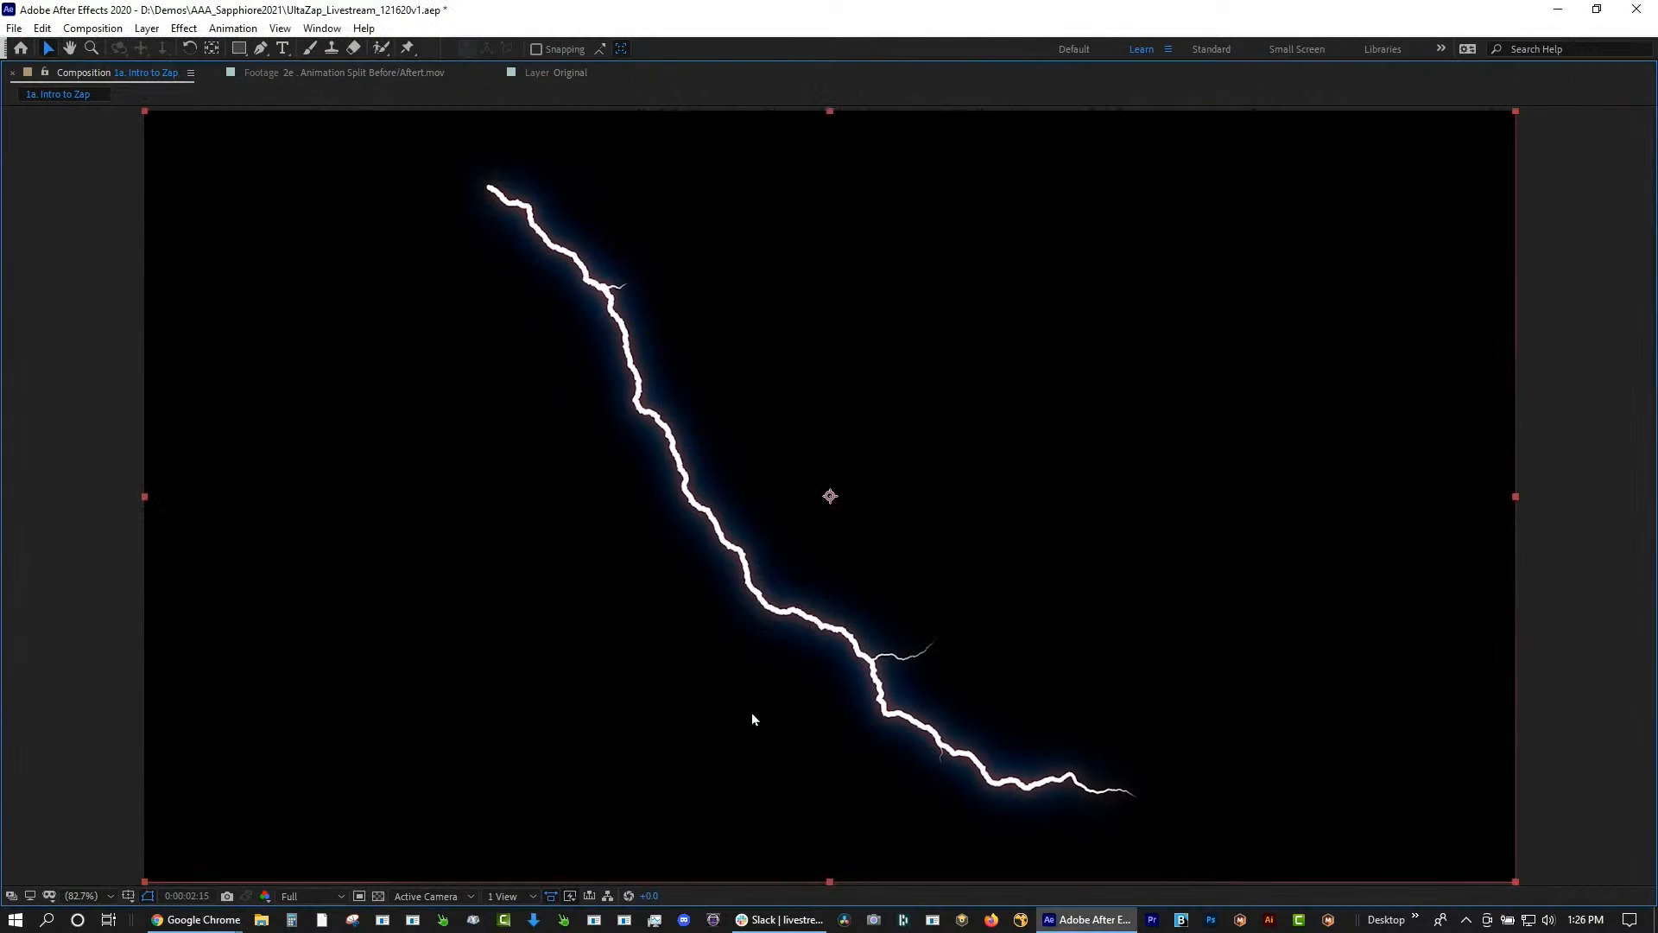
key("grave")
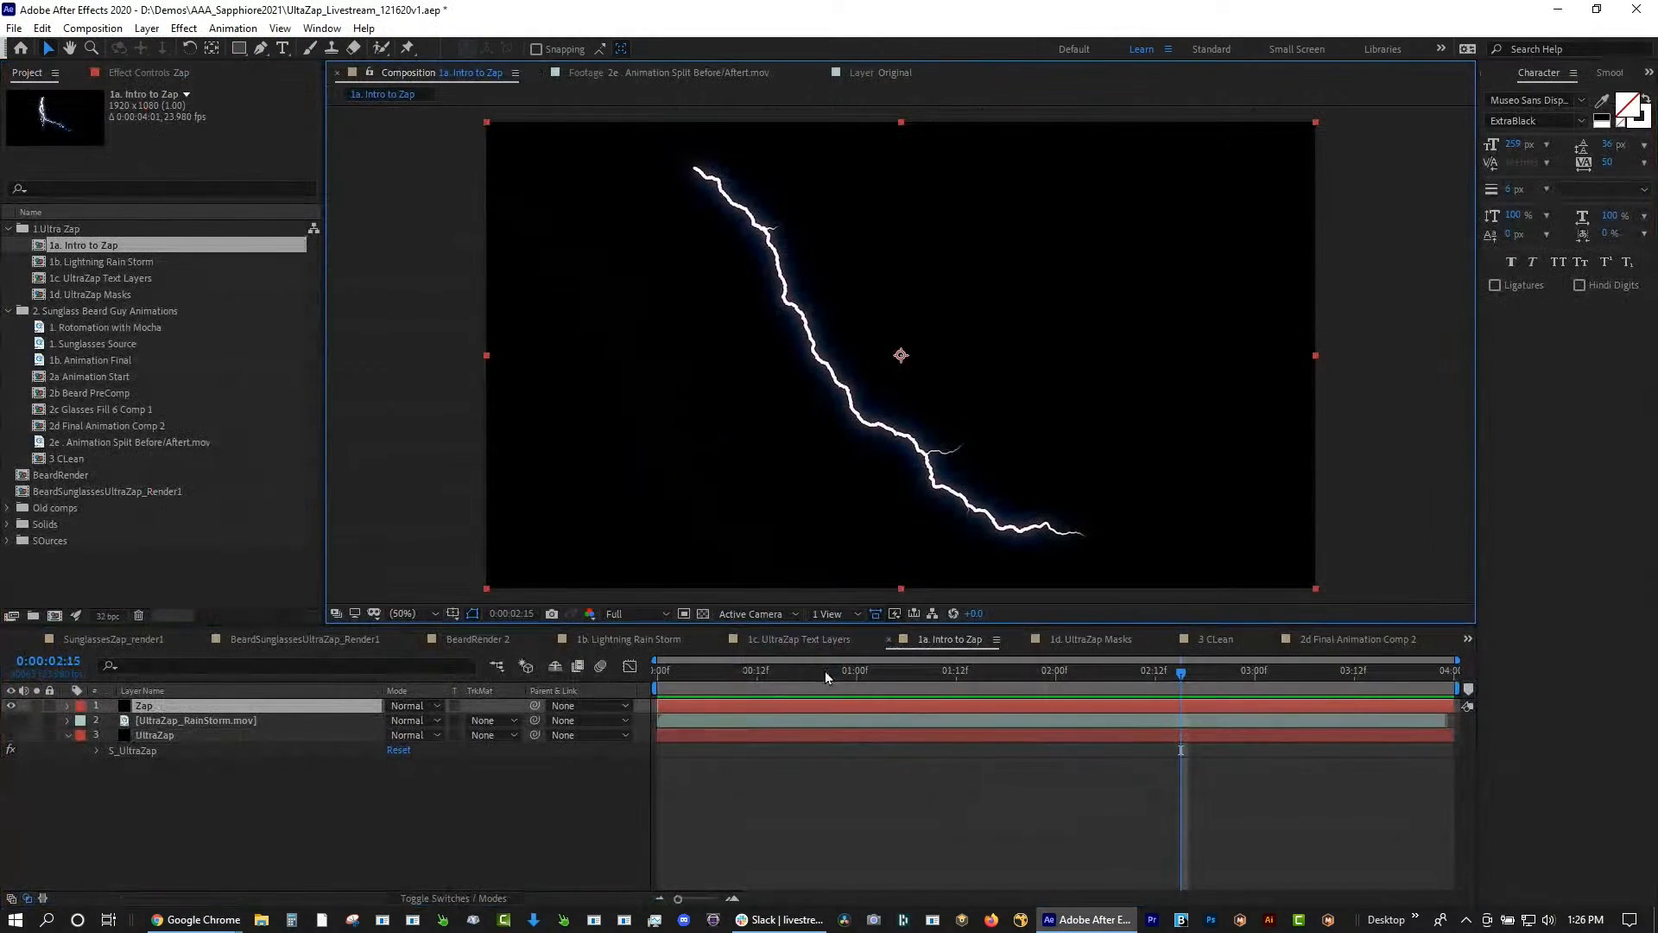
Select the Zap layer's S_Zap effect and move its start, middle and end points to about (316, 222), (895, 478) and (1309, 897)
key("e")
left_click(157, 718)
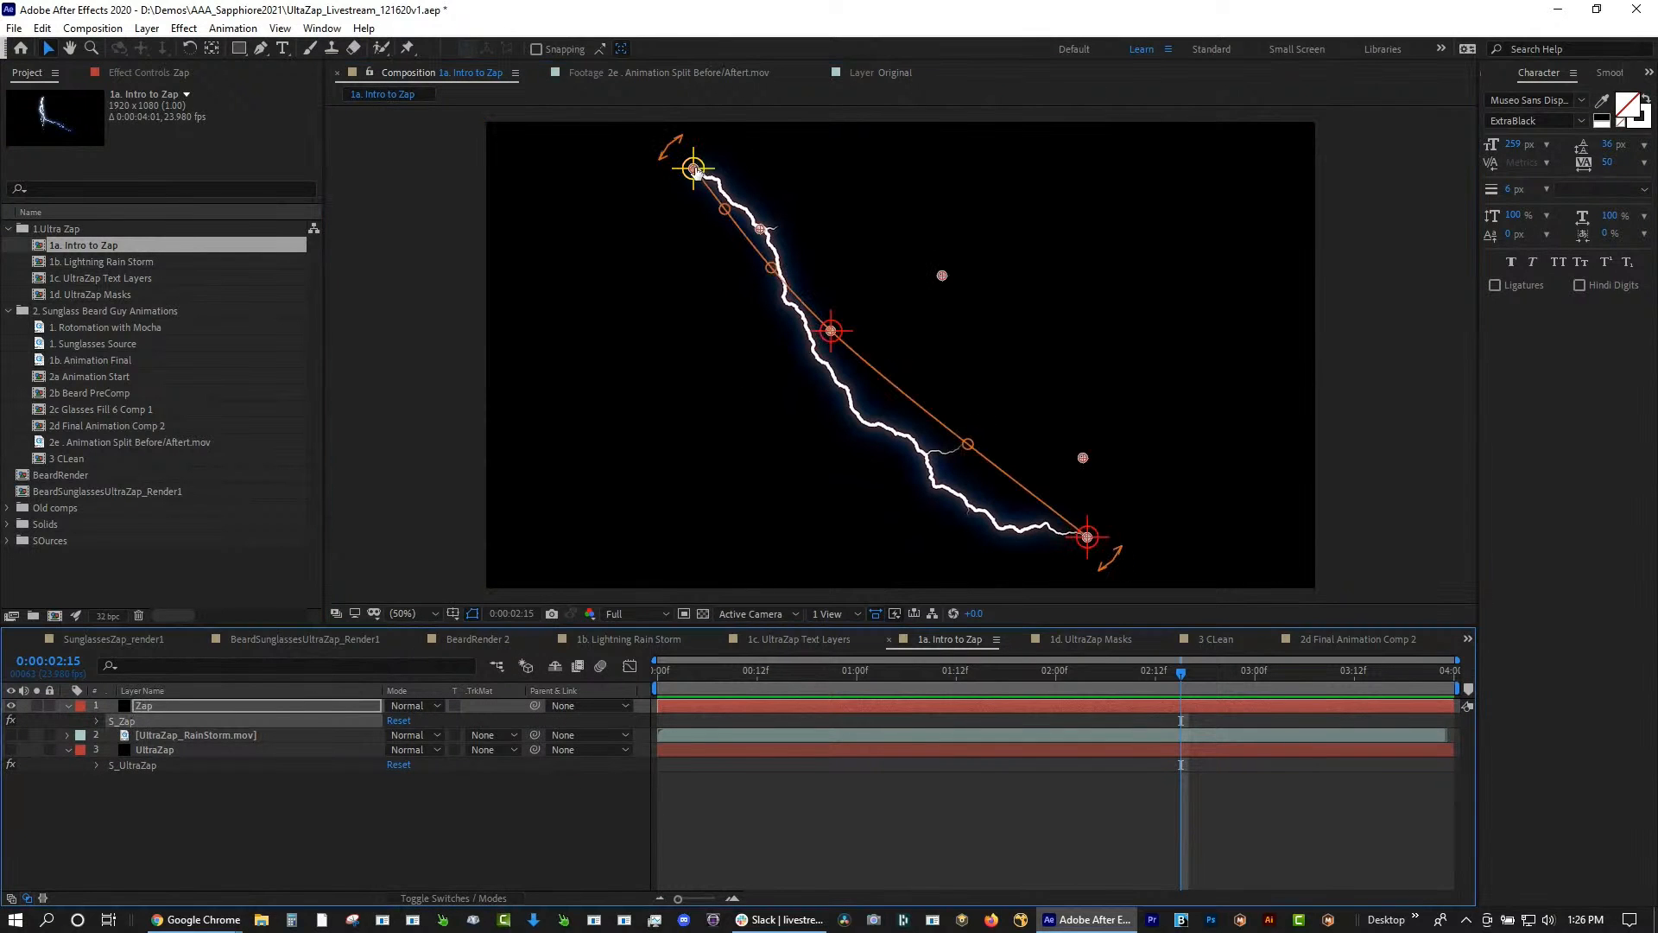
left_click_drag(694, 167, 667, 248)
left_click_drag(831, 331, 821, 370)
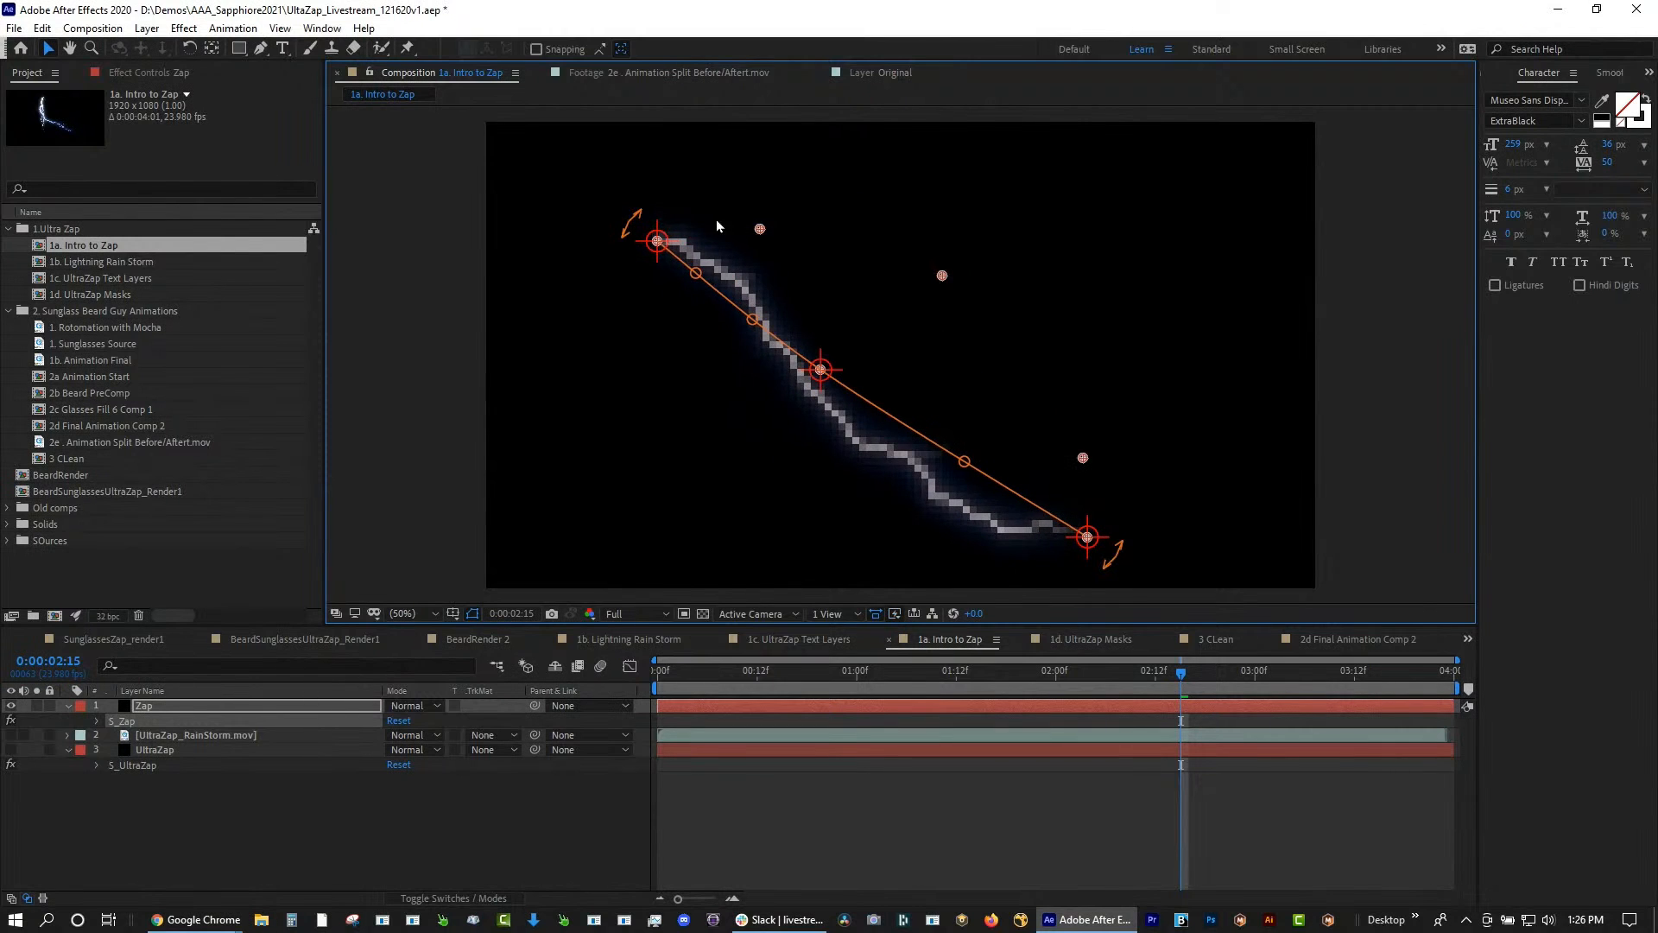
left_click_drag(657, 241, 643, 224)
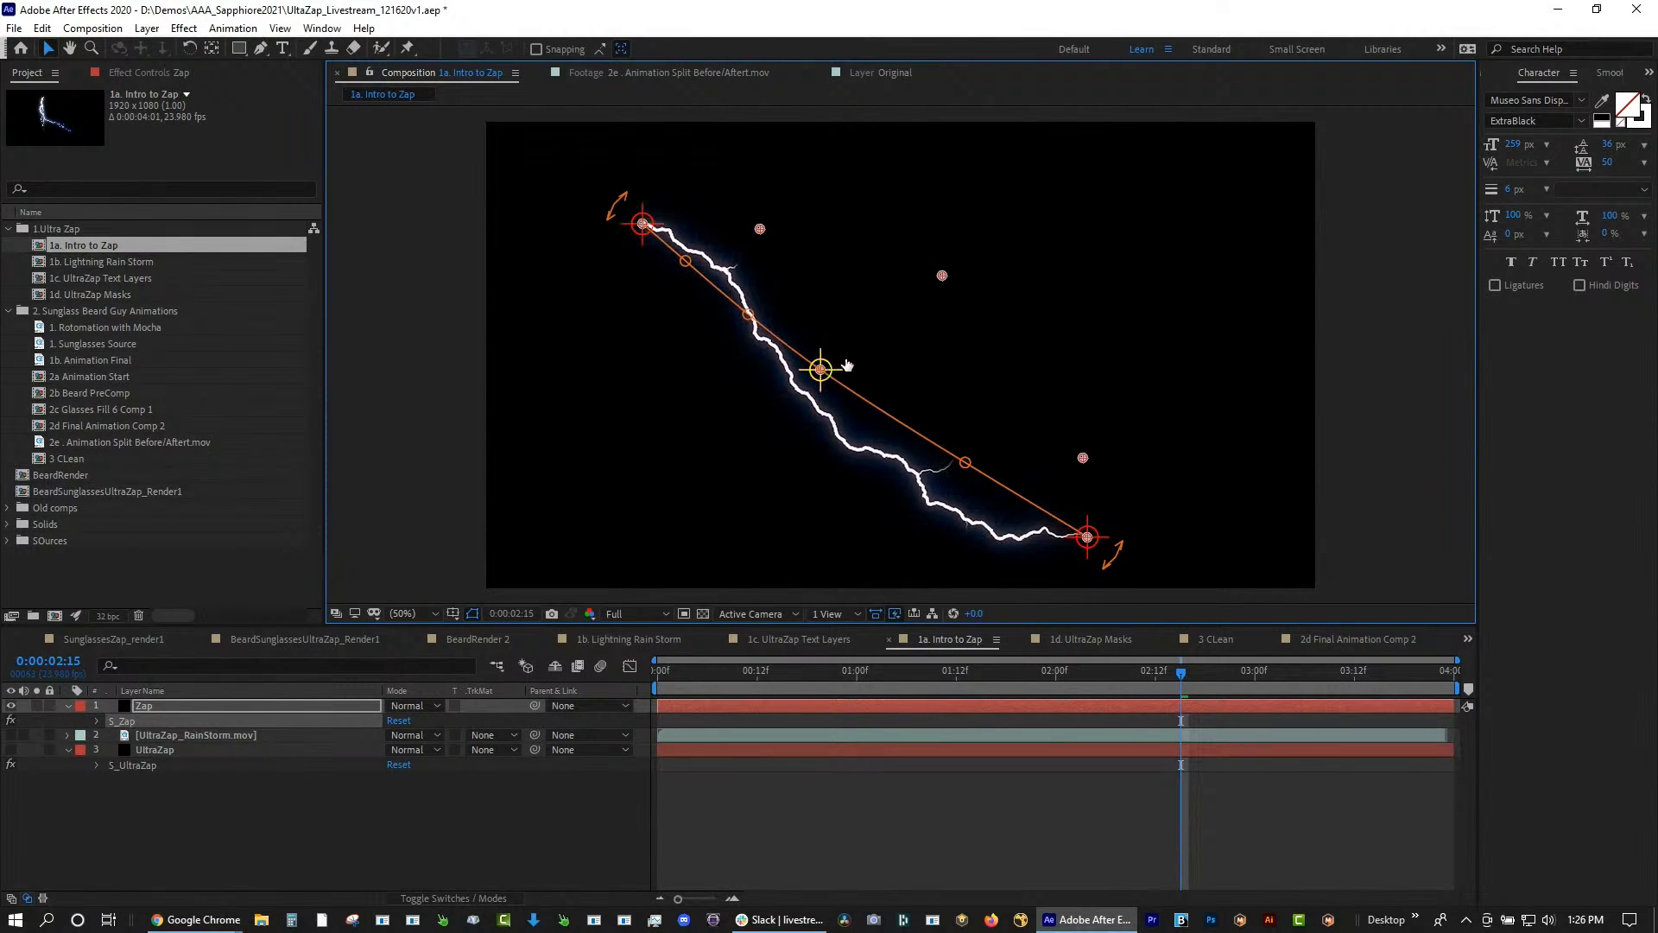
left_click_drag(820, 370, 888, 326)
left_click_drag(631, 227, 614, 221)
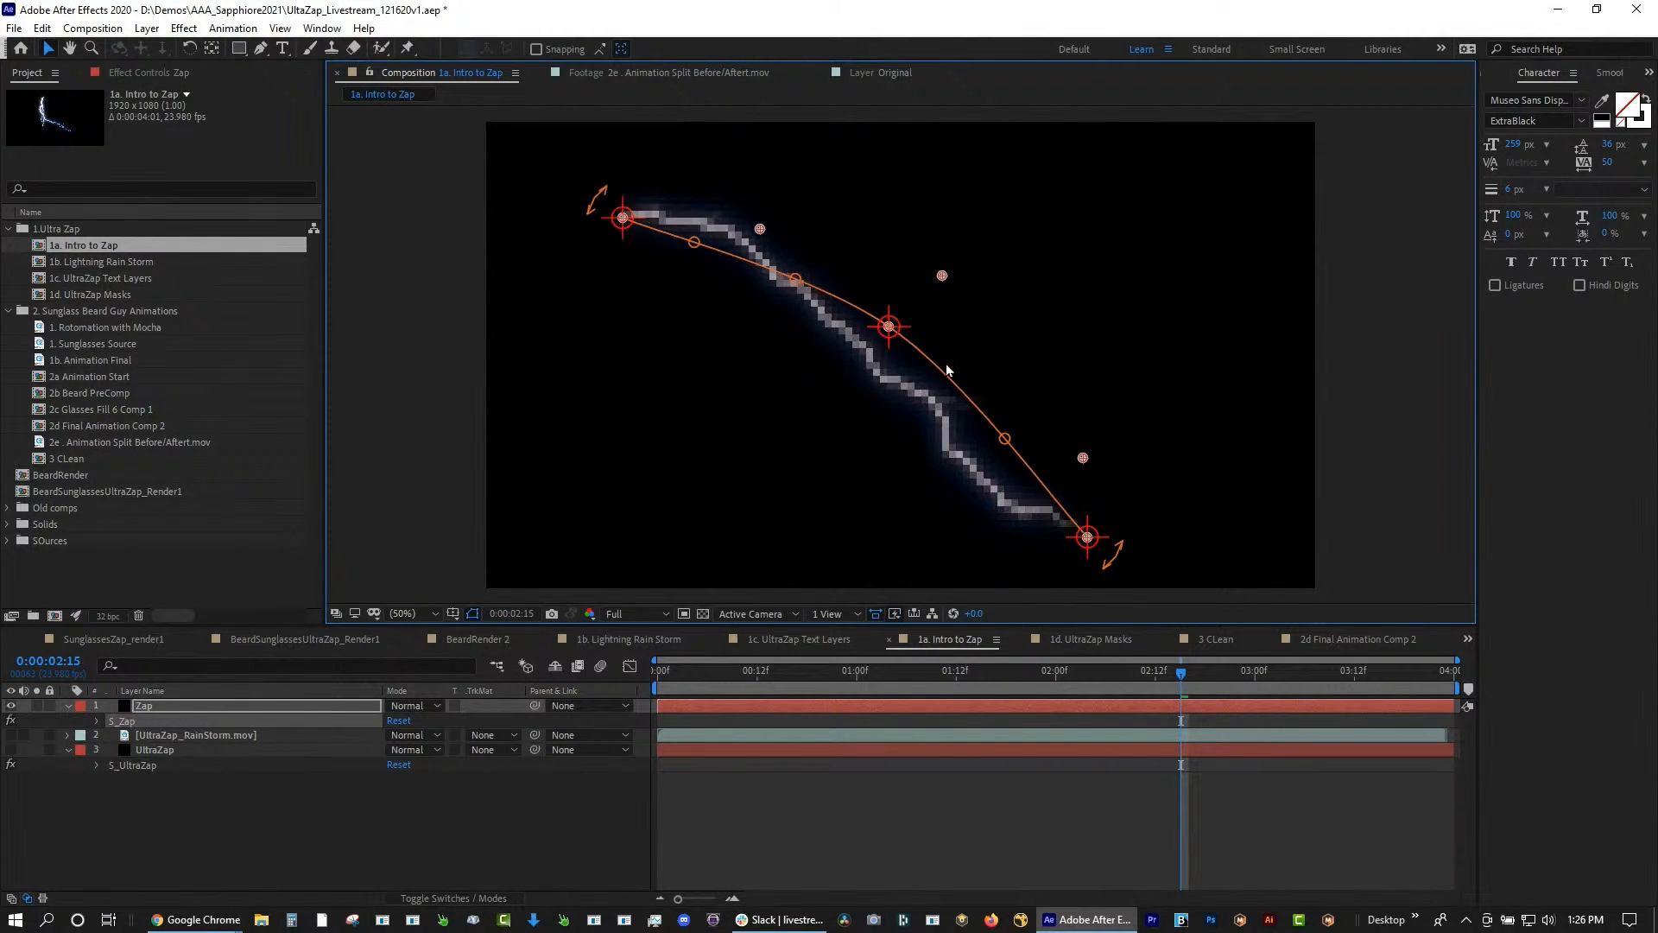
left_click_drag(888, 326, 840, 373)
left_click_drag(1087, 537, 1051, 509)
left_click_drag(842, 375, 872, 328)
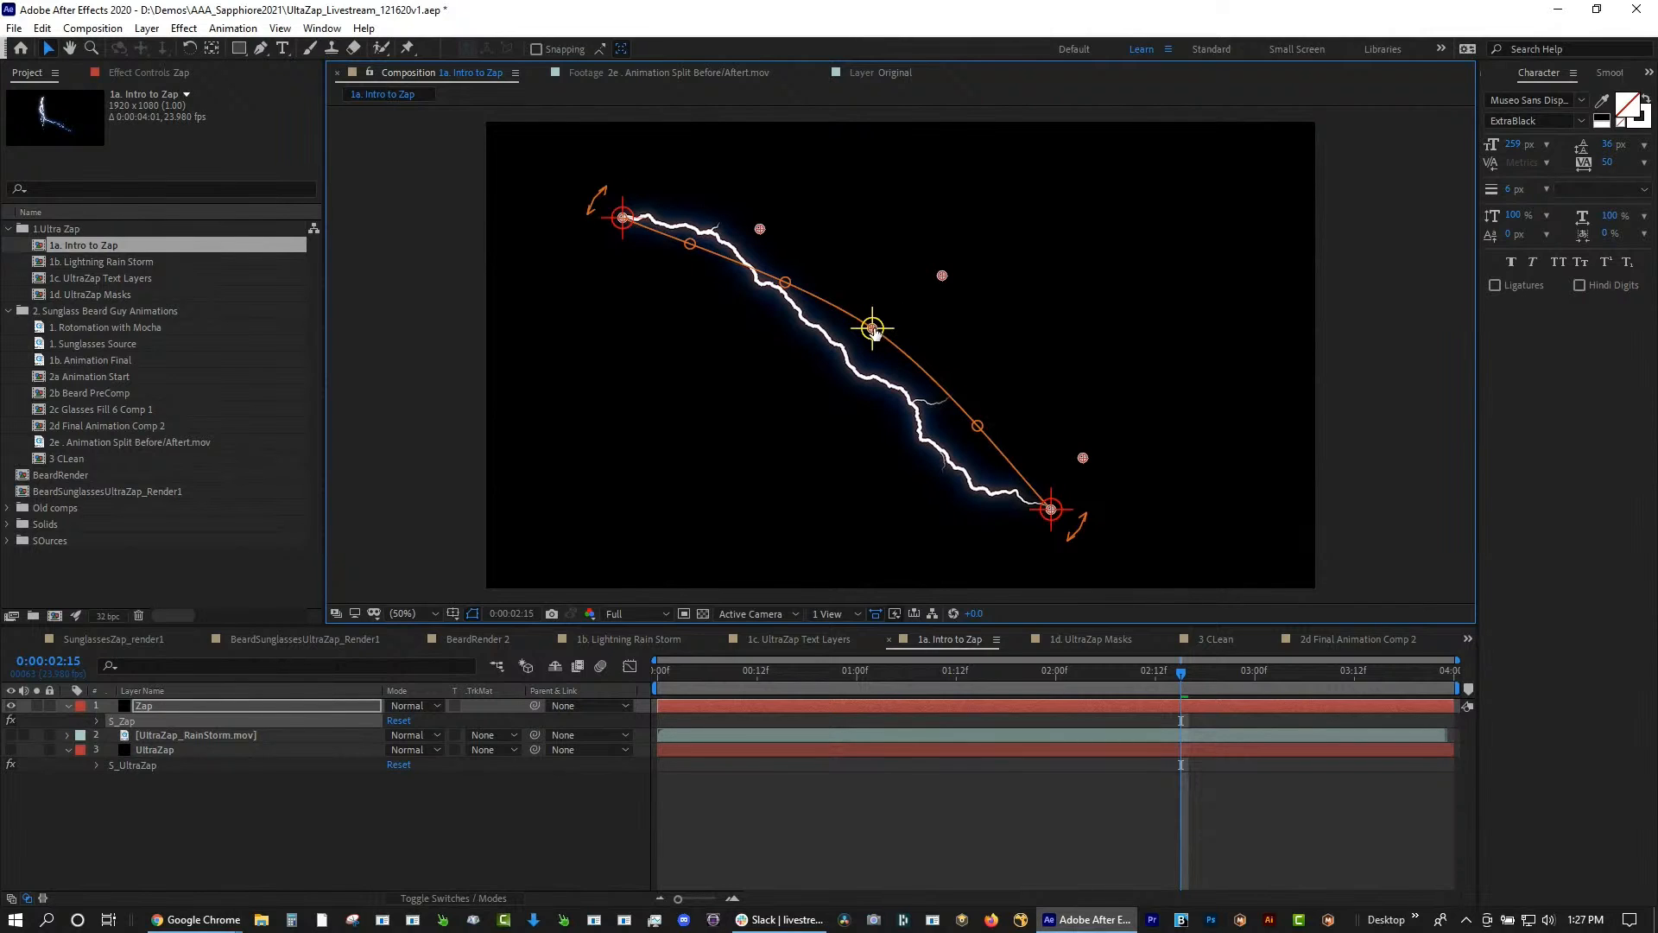
Open the S_Zap preset browser and preview presets from Ataxia Allure to Firecracker, checking Fiery Branches at an earlier frame
left_click(132, 723)
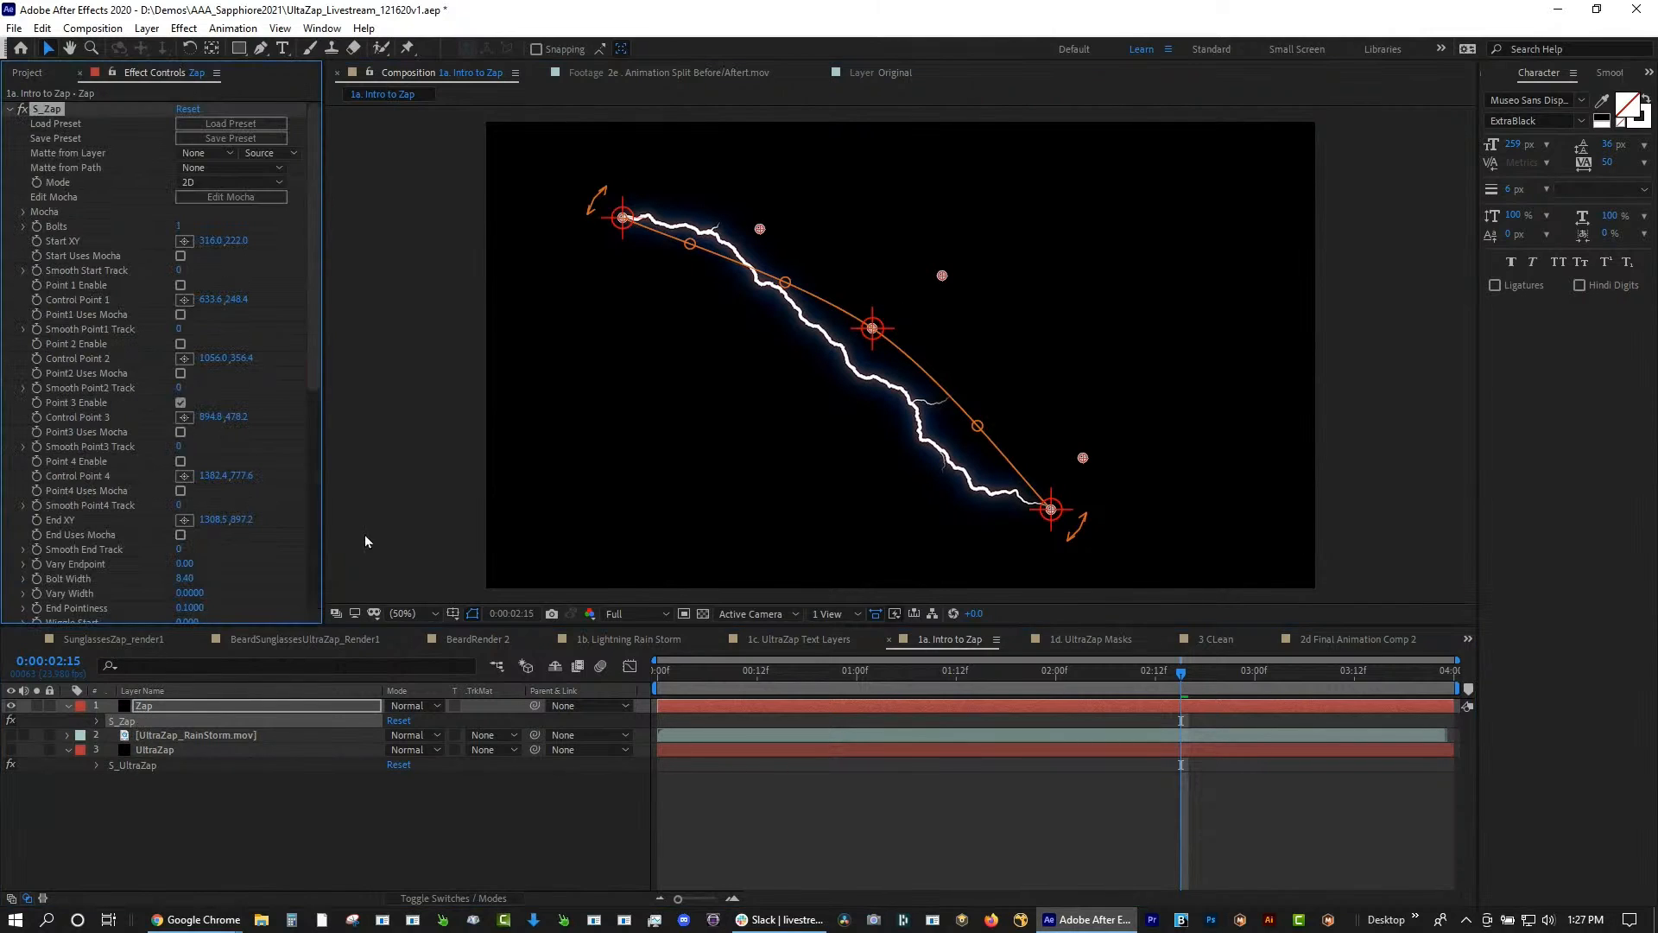
left_click(239, 124)
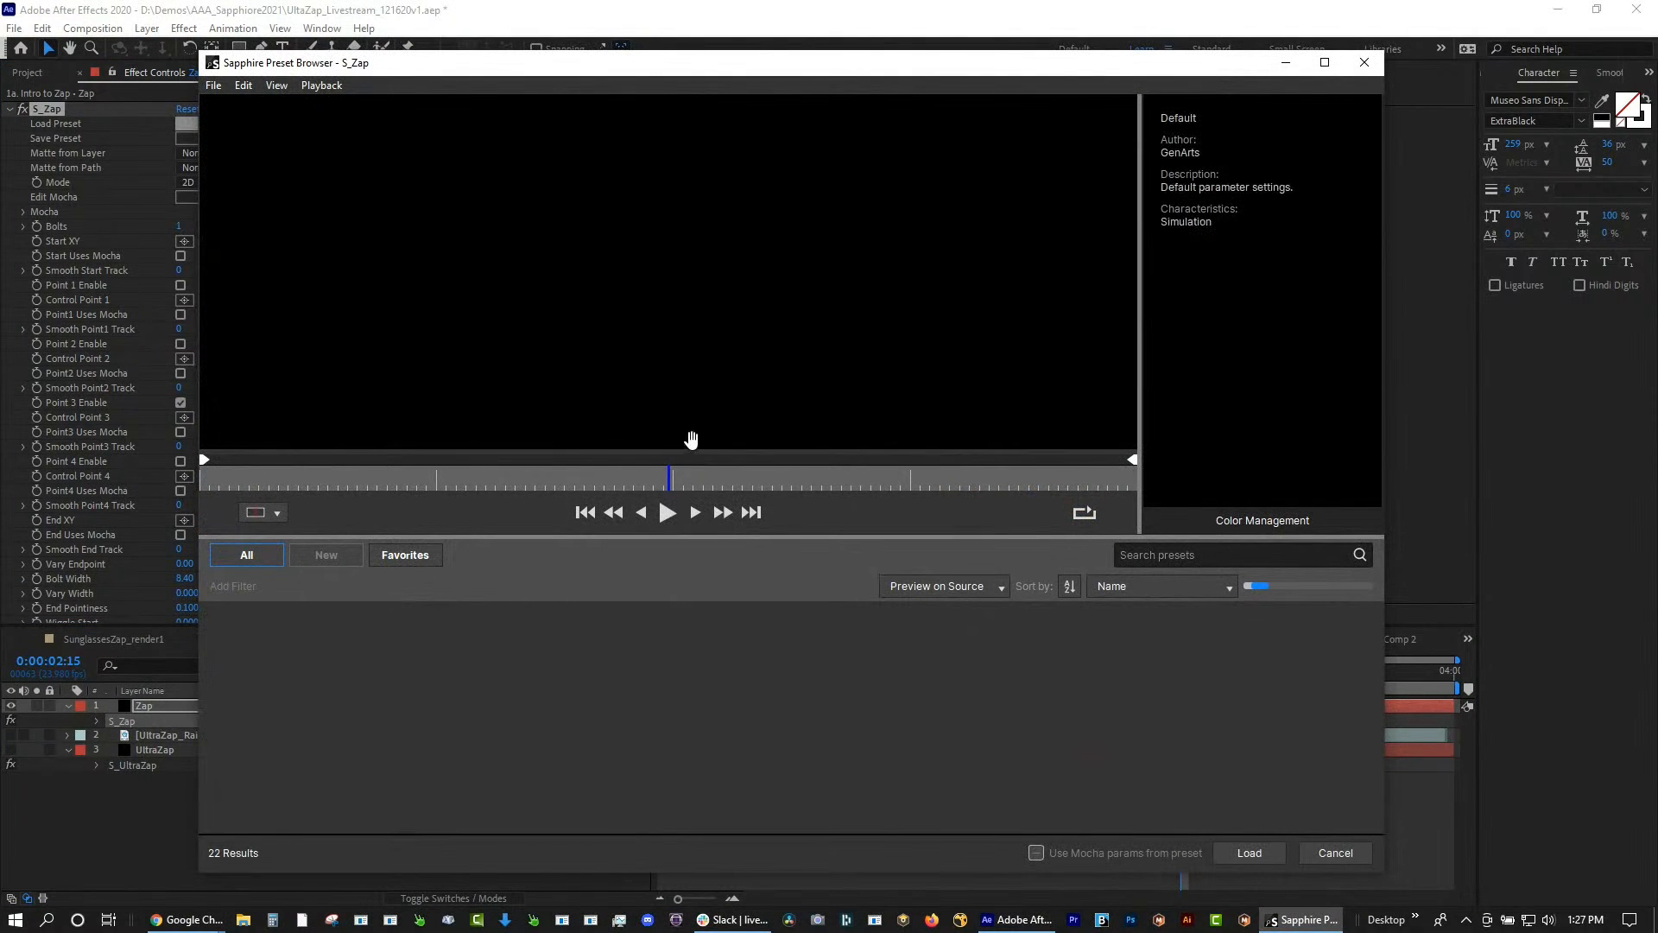
left_click(399, 691)
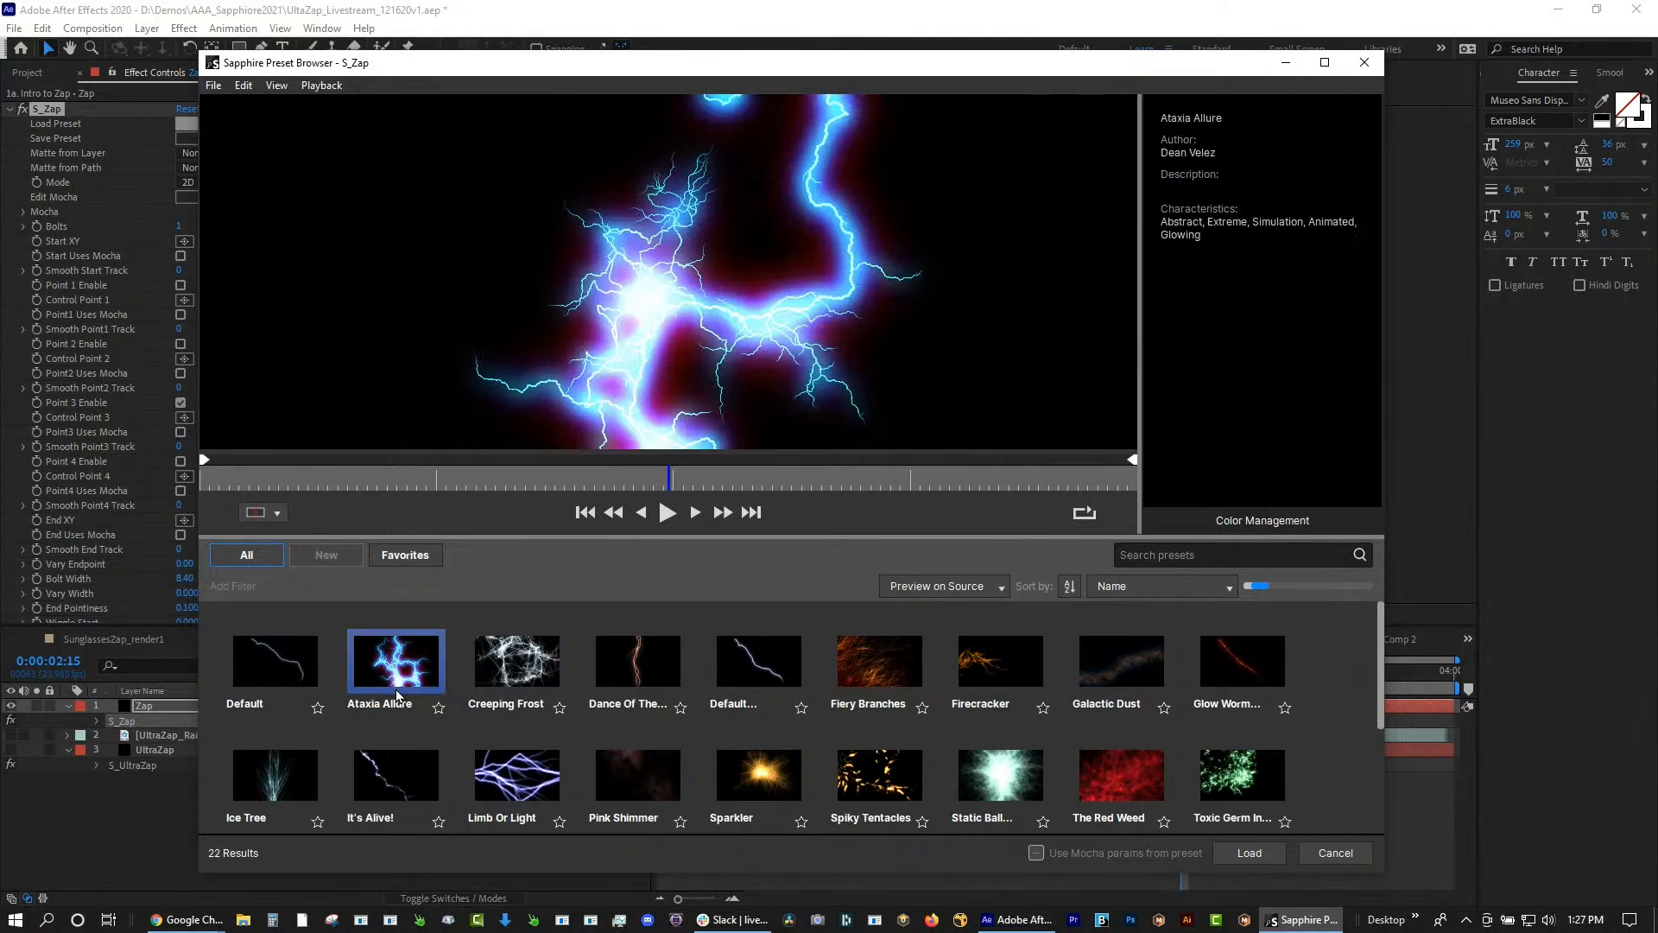
left_click(511, 684)
left_click(613, 662)
left_click(759, 675)
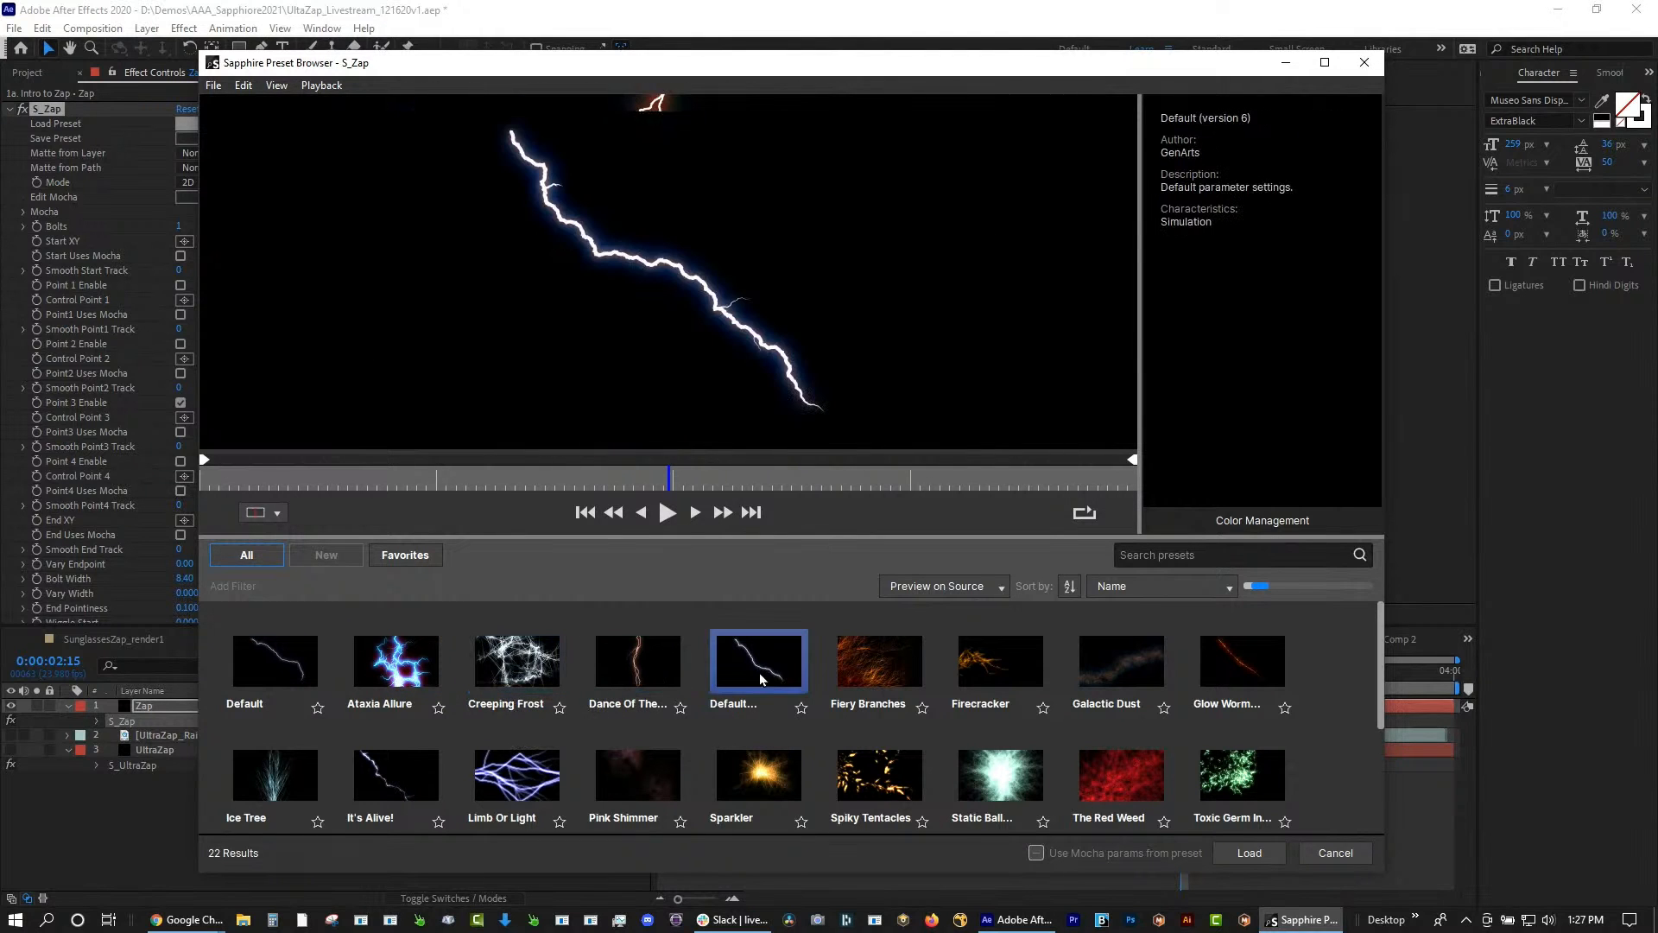
left_click(869, 656)
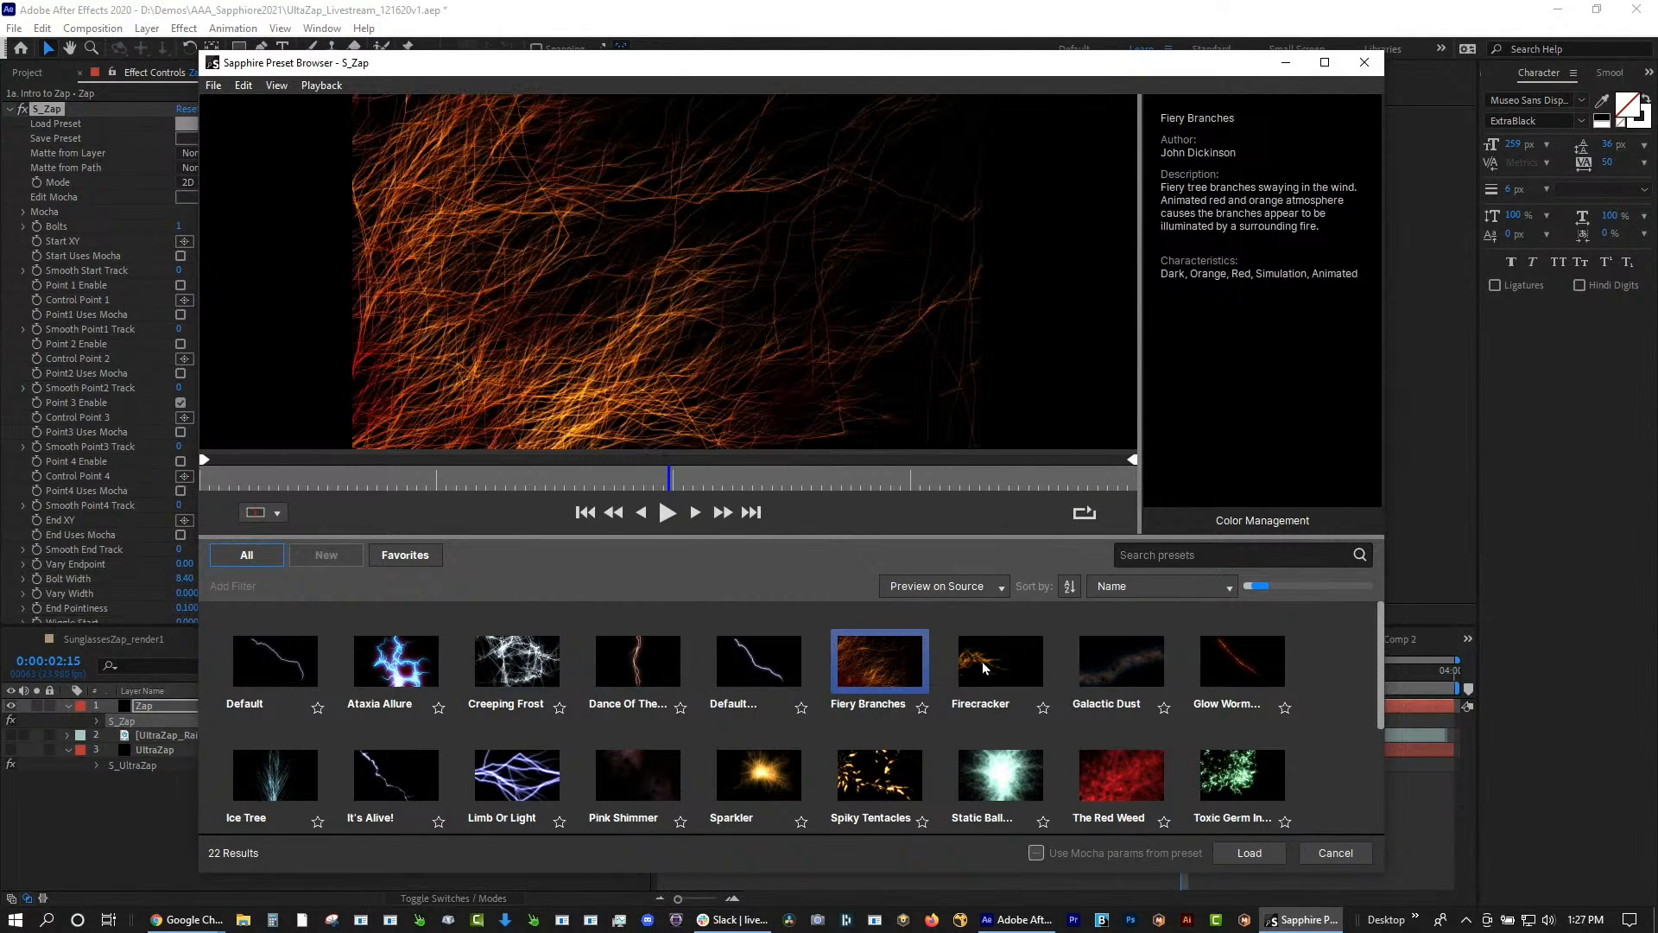
left_click(982, 662)
left_click(894, 673)
left_click(605, 480)
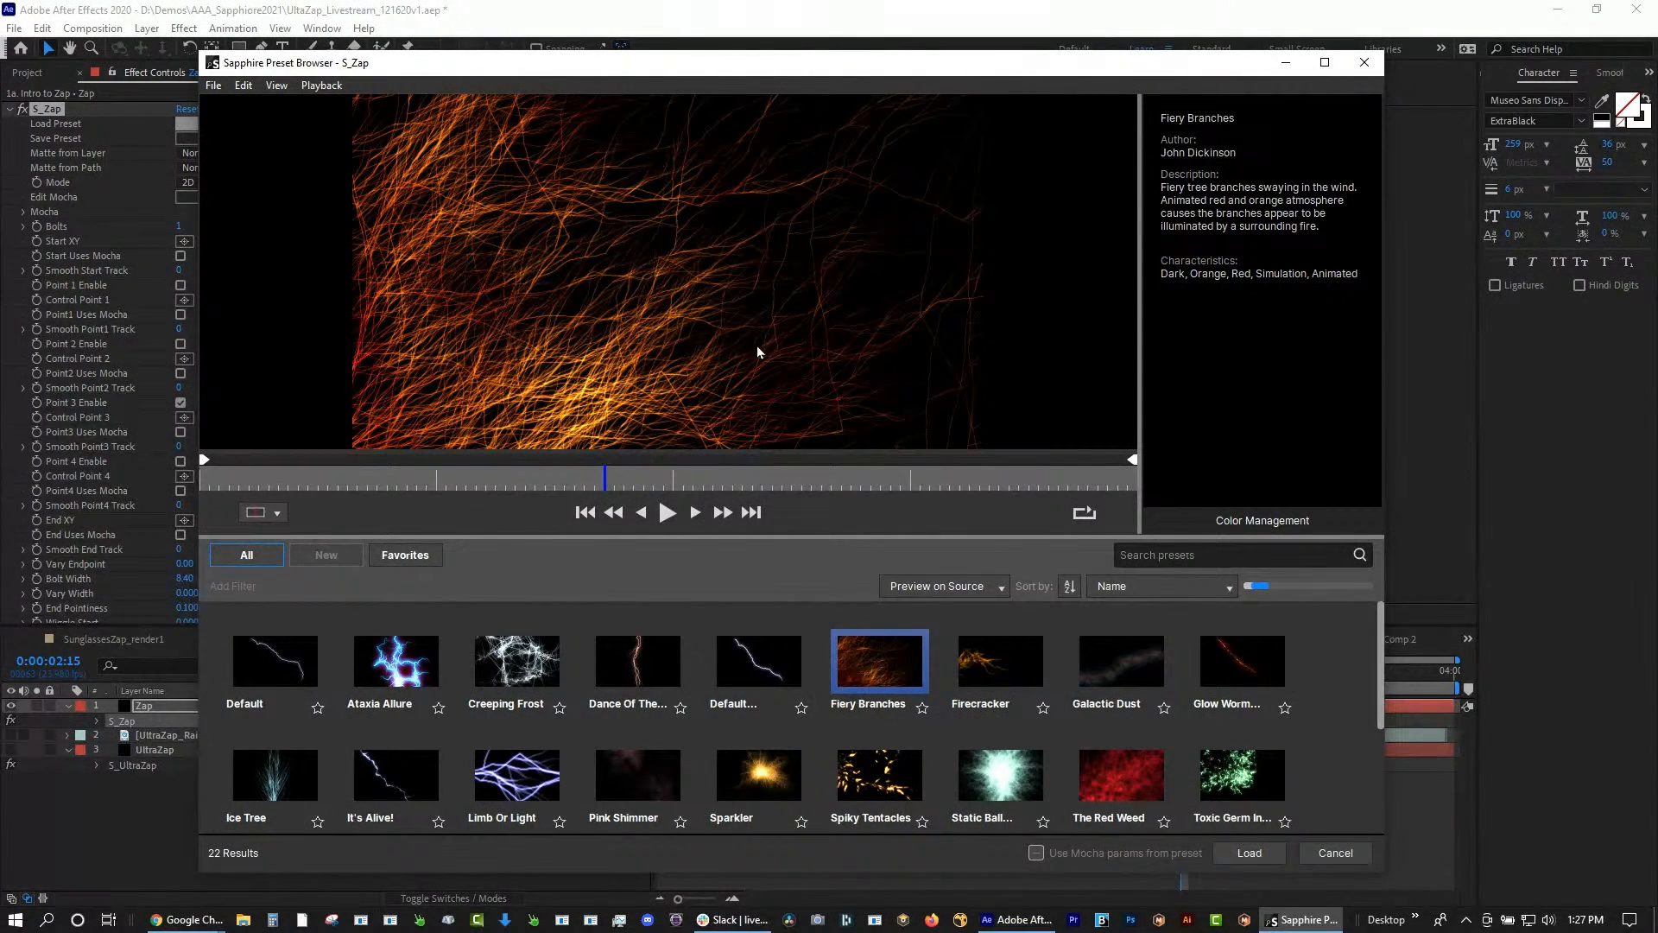
Preview the Static Ball Explosion, The Red Weed, Sparkler, Windsock Flame and Zeus Tickler presets, and close the browser without loading any
left_click(1019, 780)
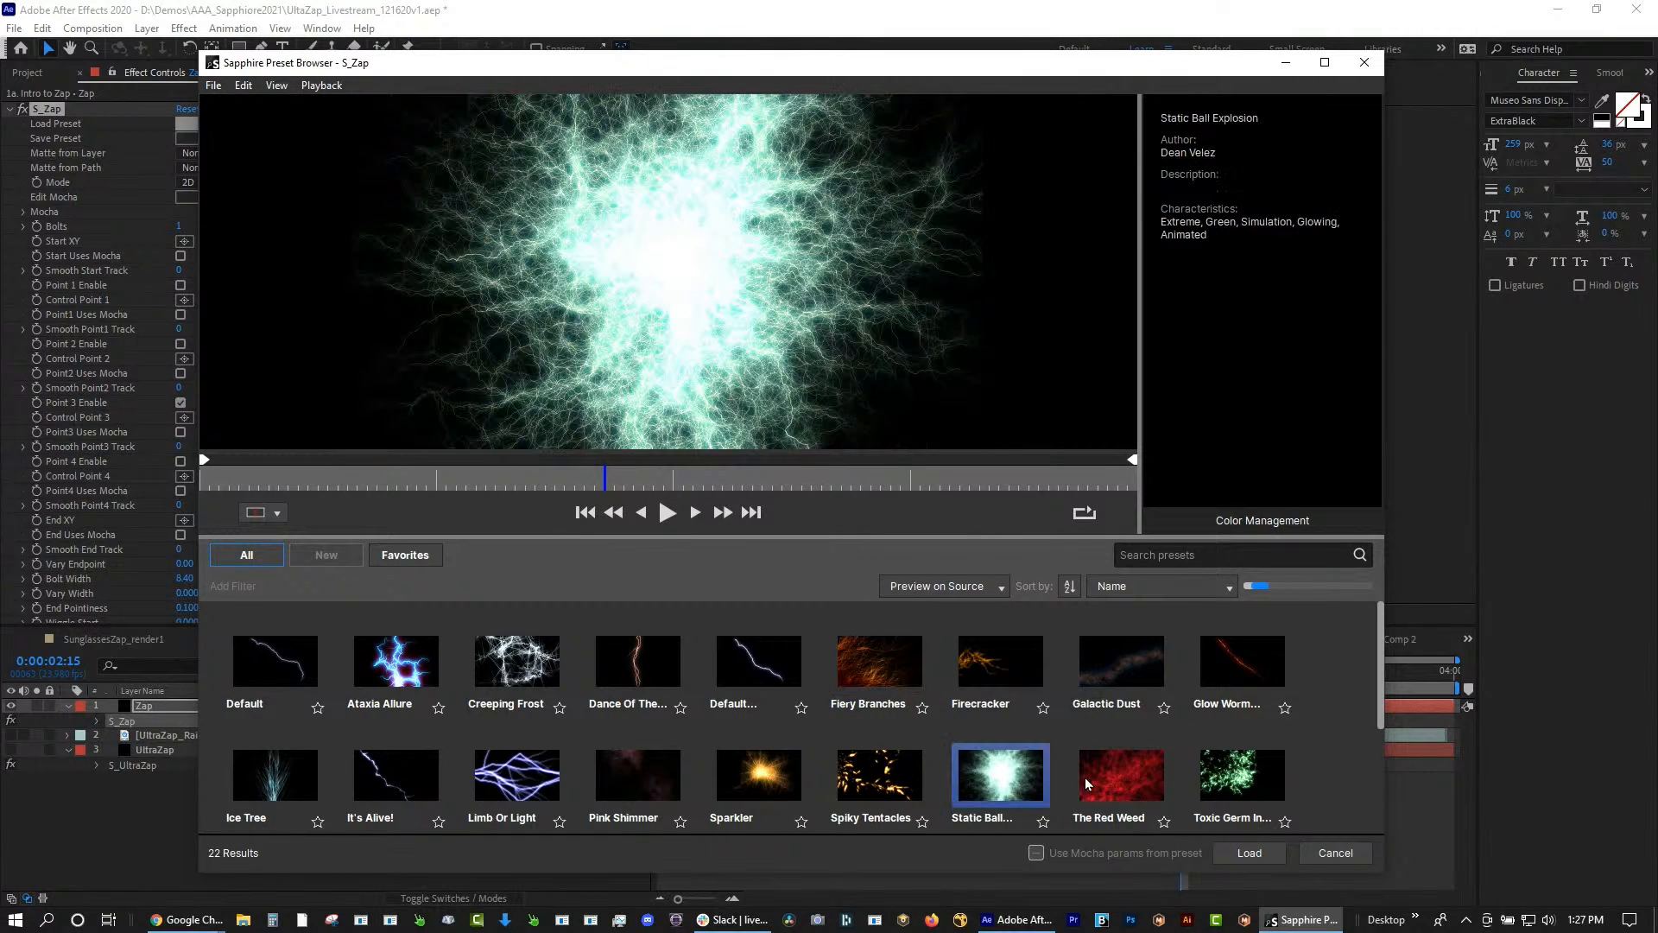
left_click(1087, 779)
left_click(754, 786)
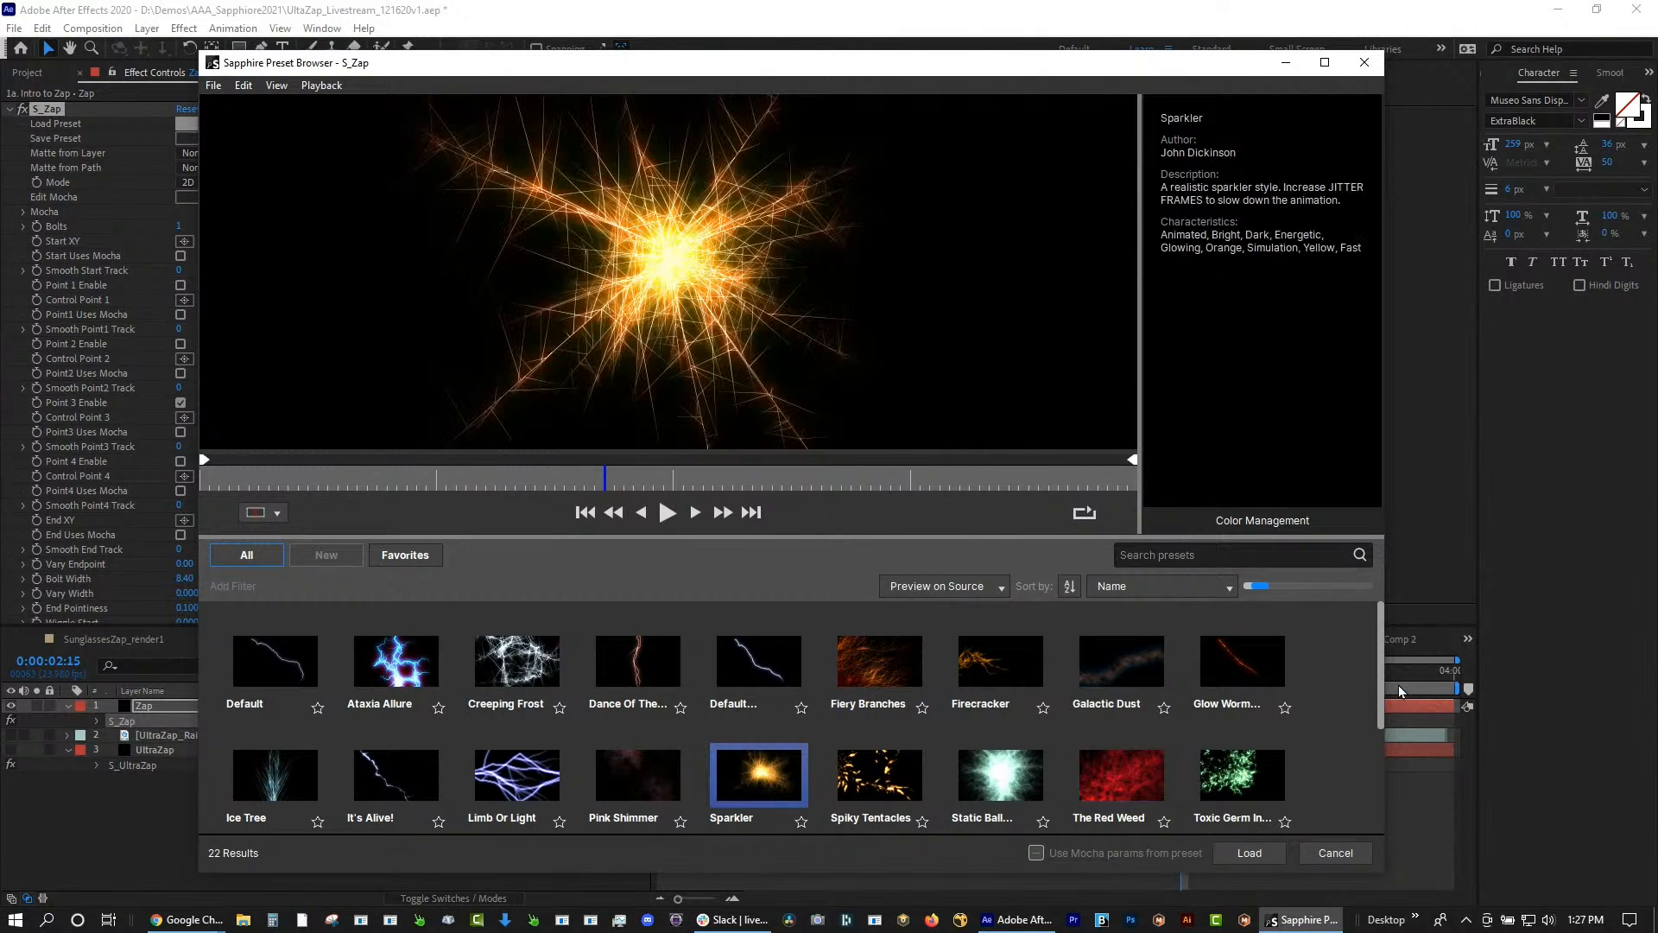
scroll(1382, 714, "down", 3)
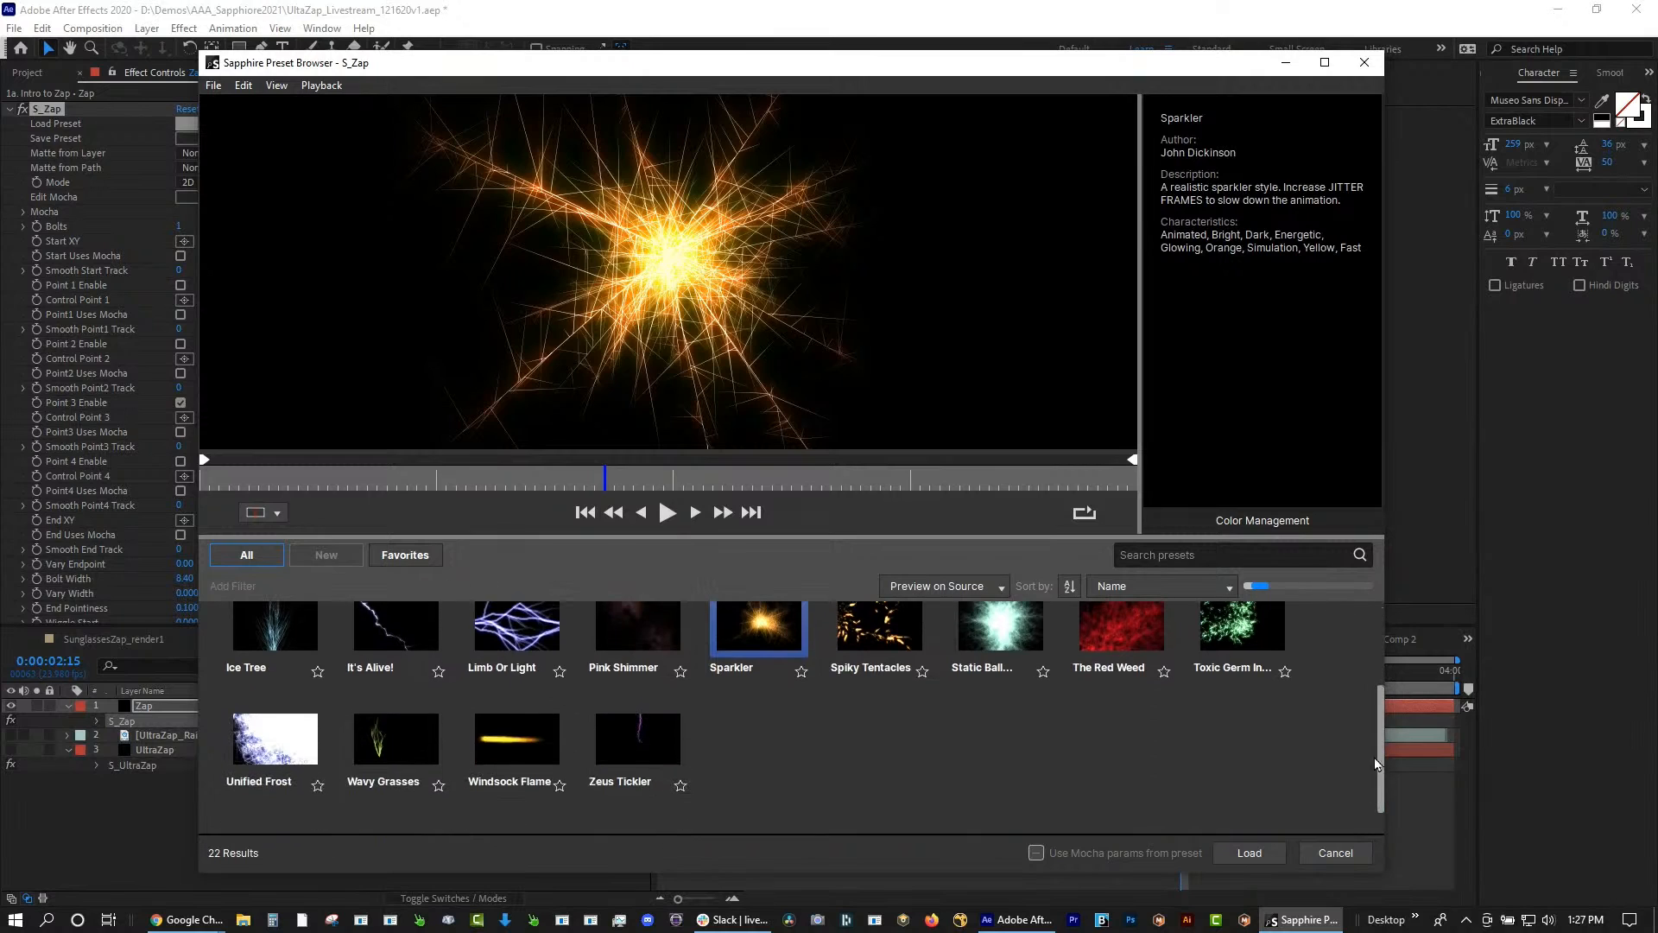
left_click(518, 755)
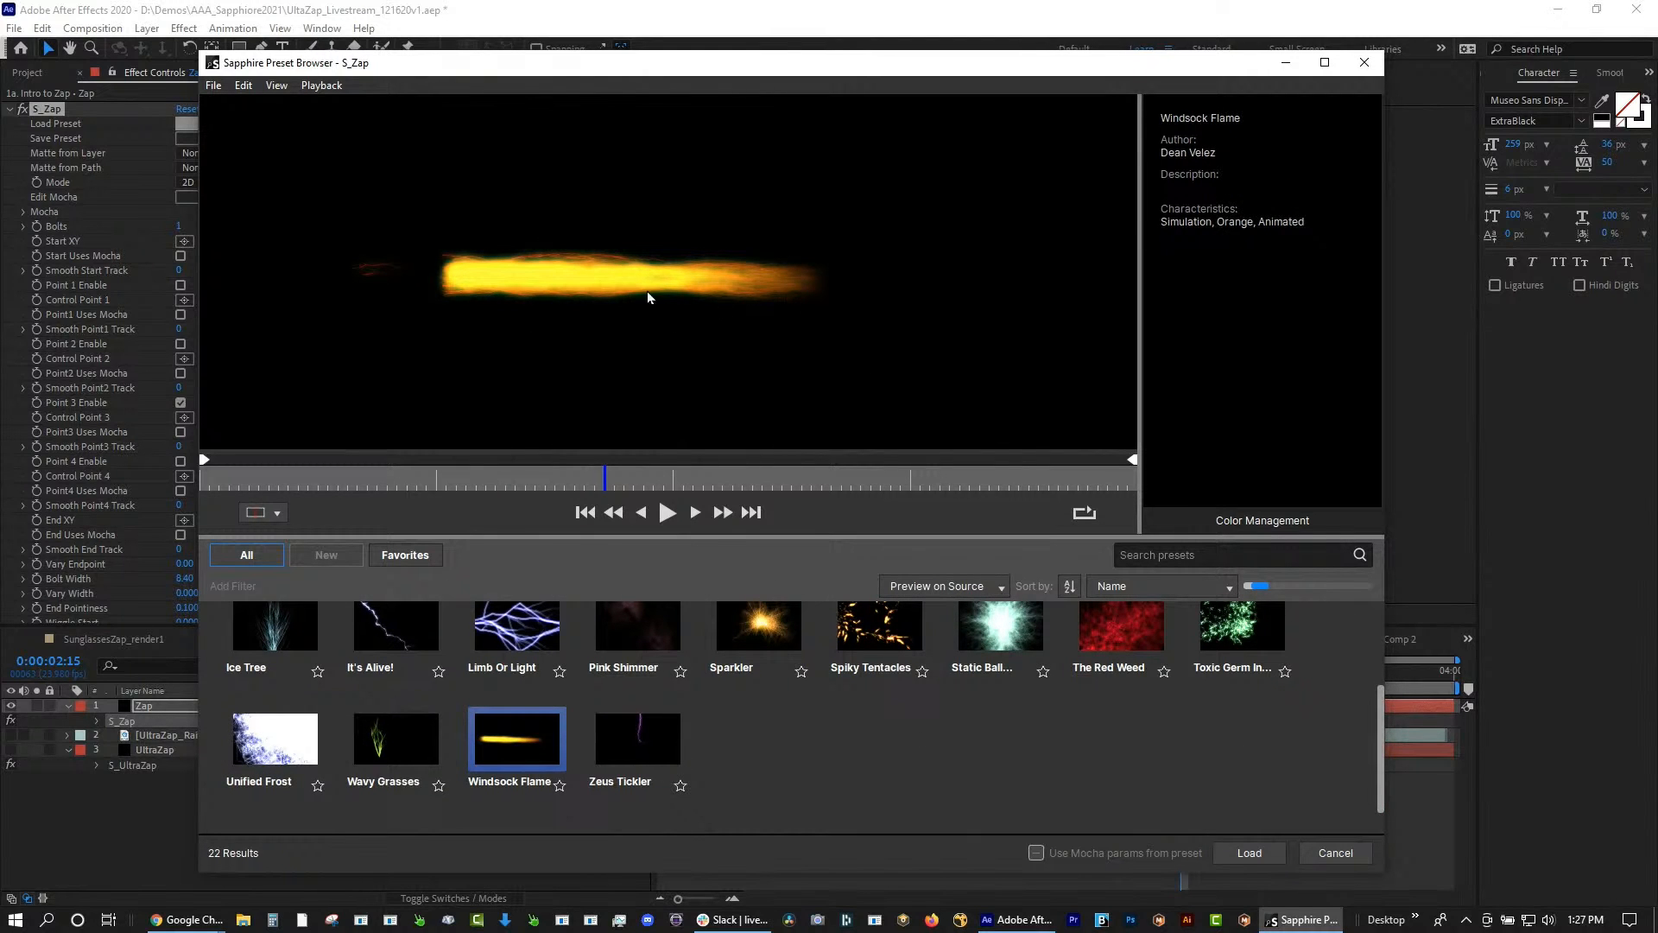
left_click(639, 752)
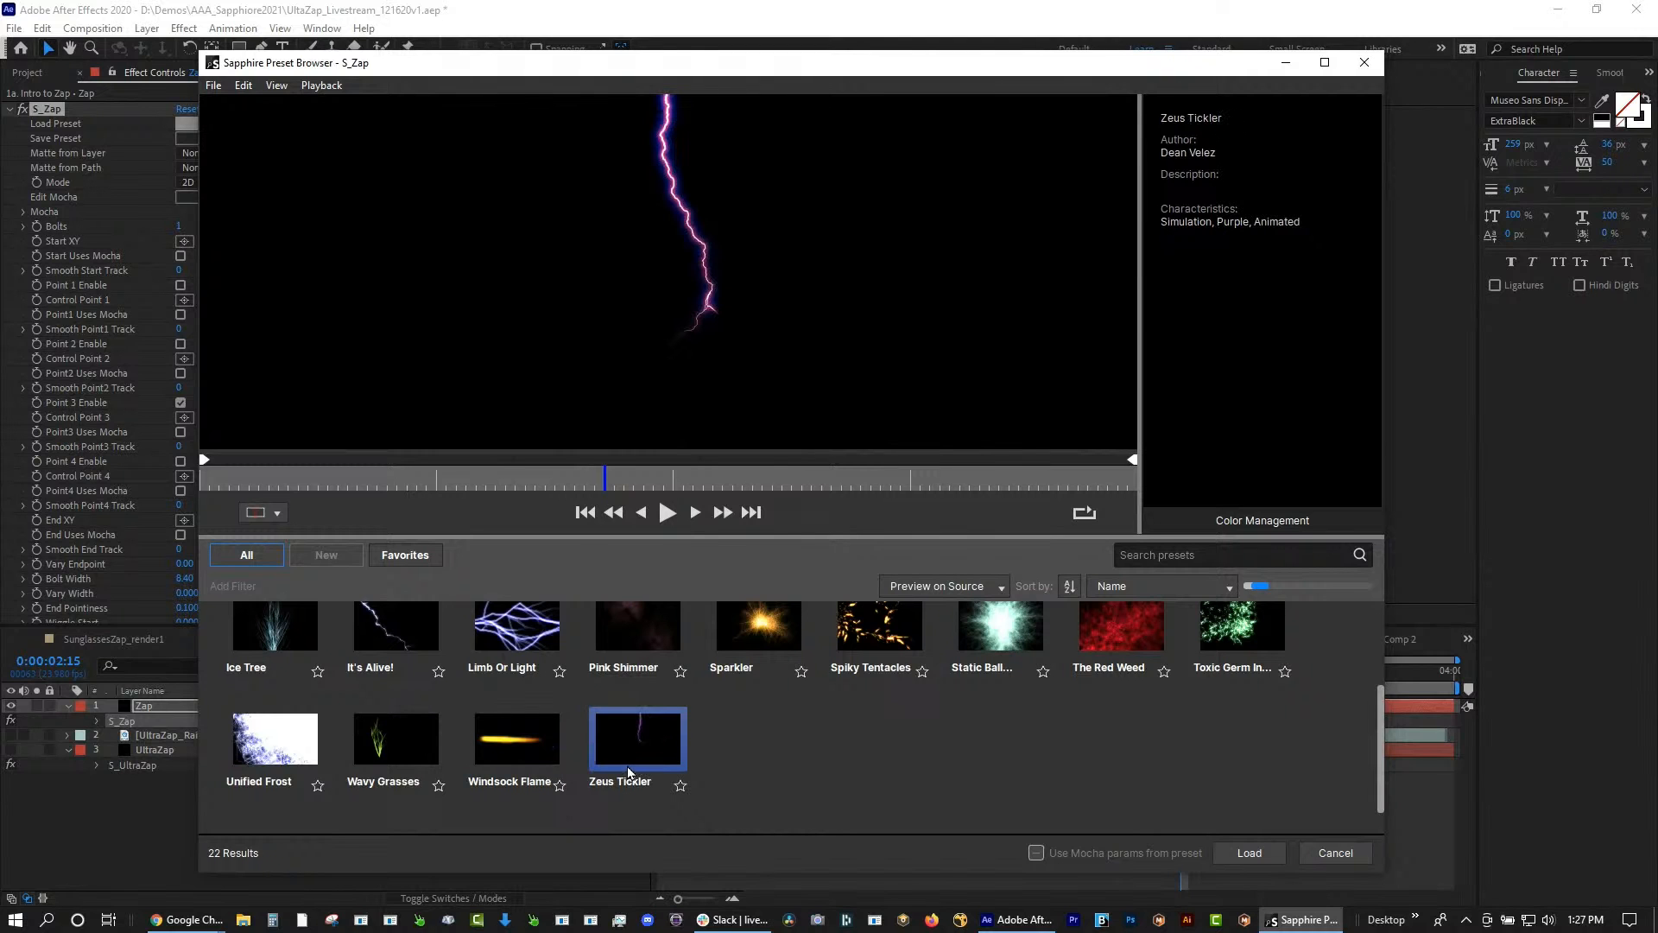
left_click(1339, 853)
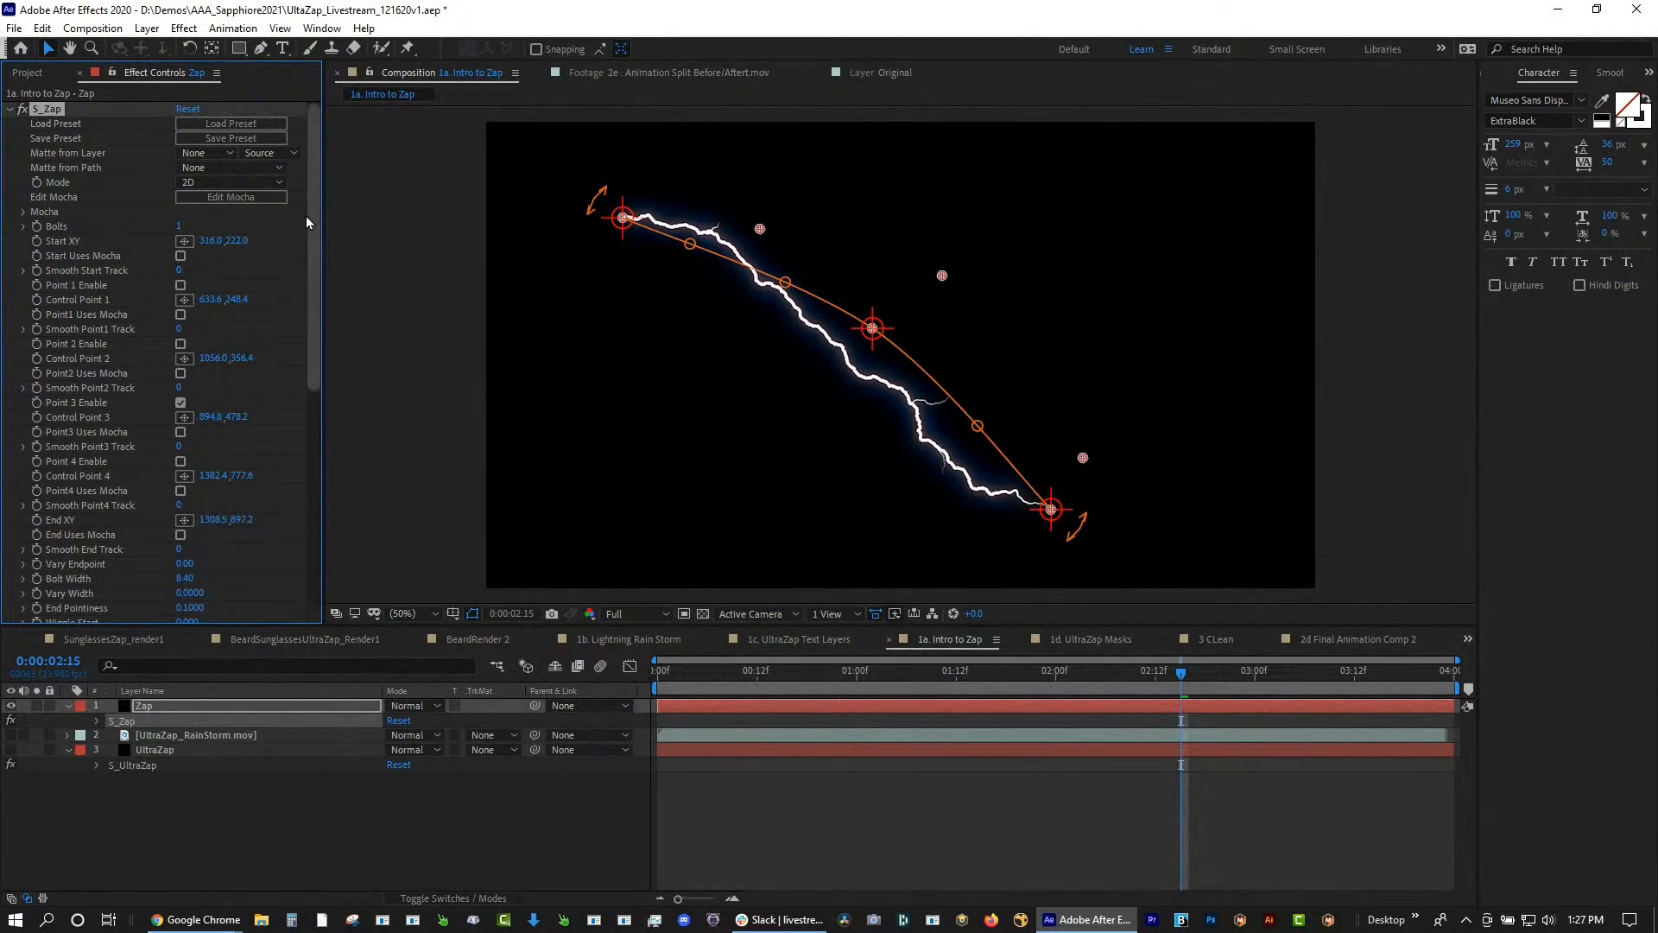
Examine the S_Zap parameters from the control points down to the glow, color and matte settings
mouse_move(311, 212)
left_mouse_down()
mouse_move(313, 253)
mouse_move(314, 202)
left_mouse_up()
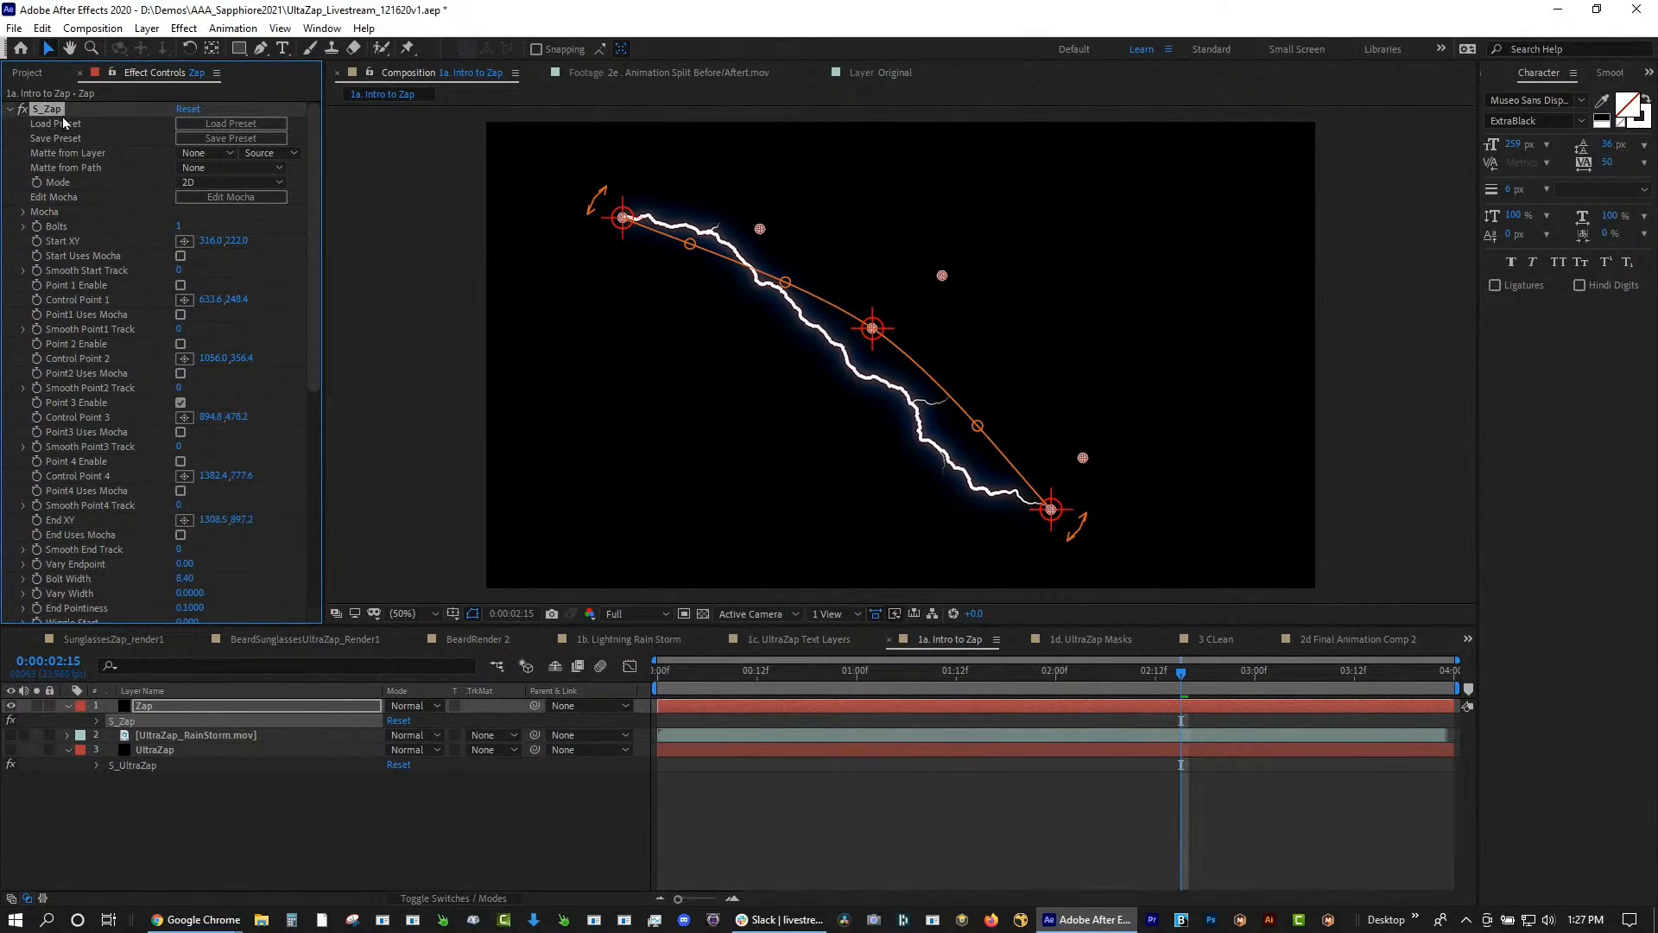
mouse_move(314, 262)
left_mouse_down()
mouse_move(317, 464)
mouse_move(303, 256)
left_mouse_up()
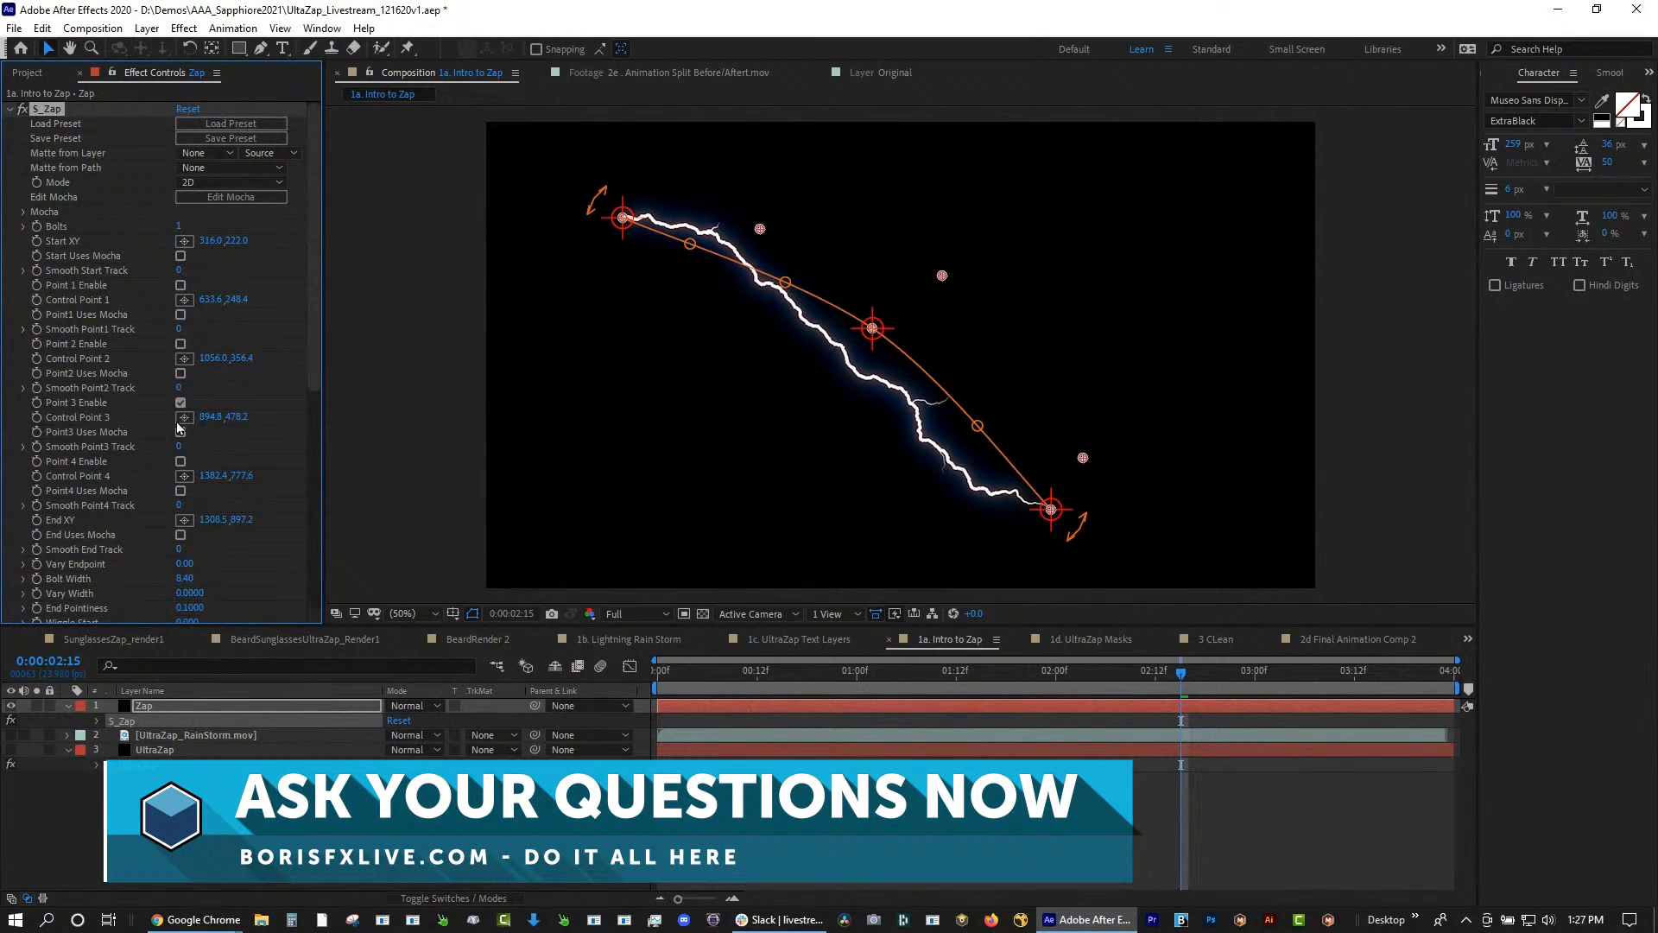
left_click_drag(313, 309, 303, 500)
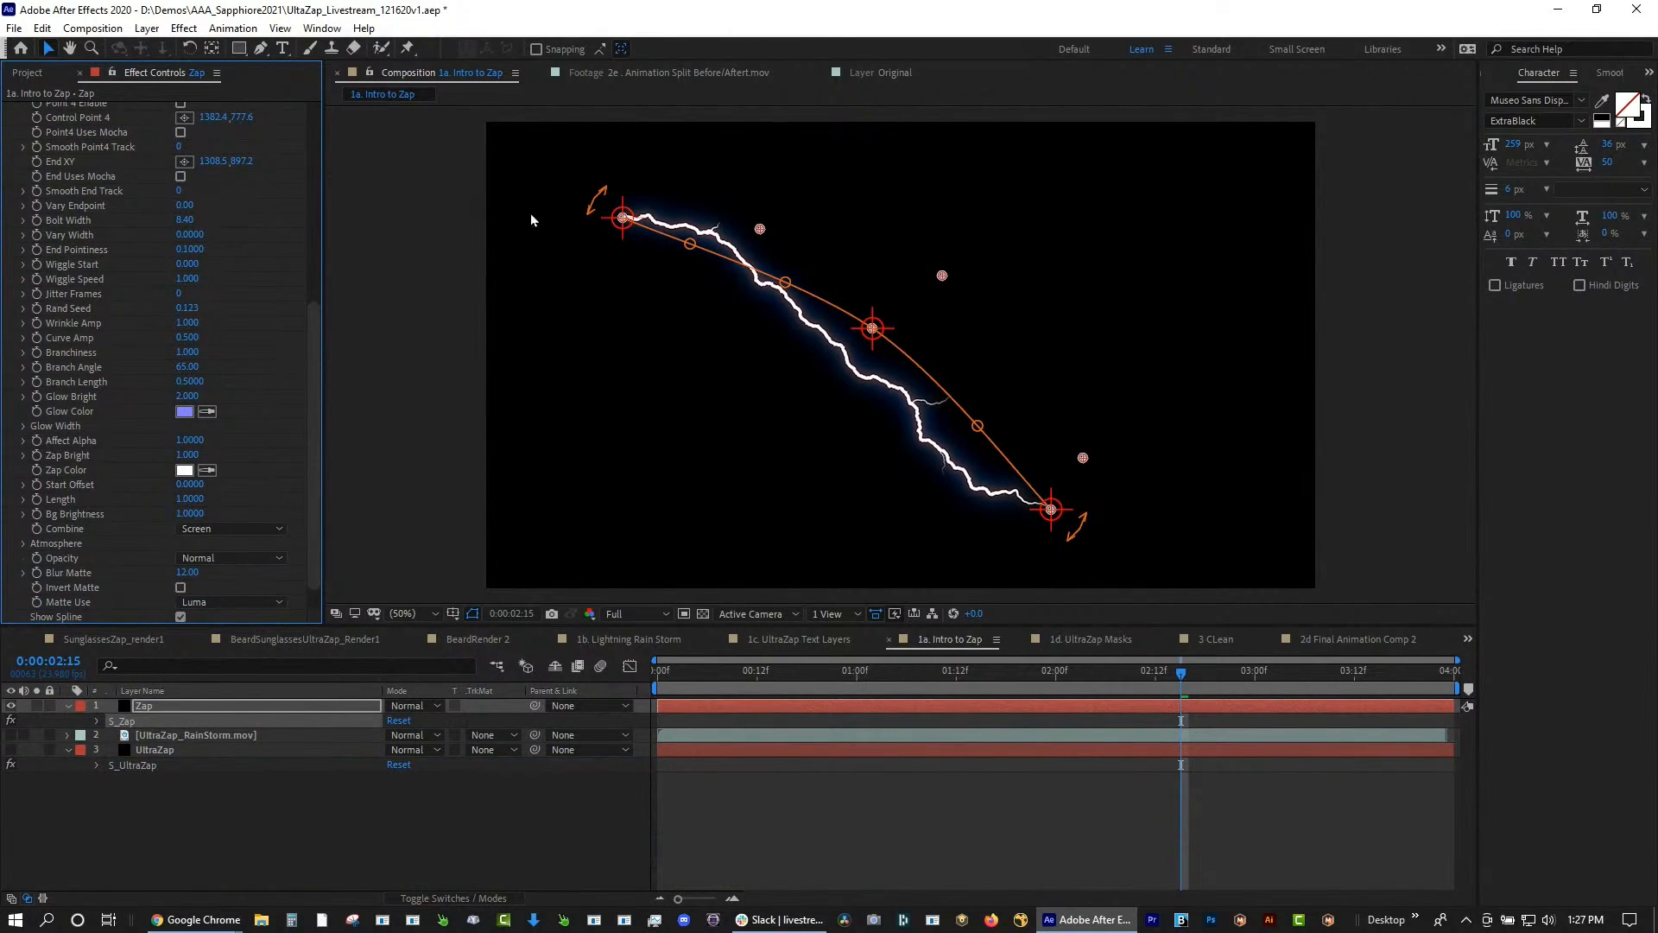
Hide the Zap layer, show the UltraZap layer and display the controls of its S_UltraZap effect
left_click(125, 737)
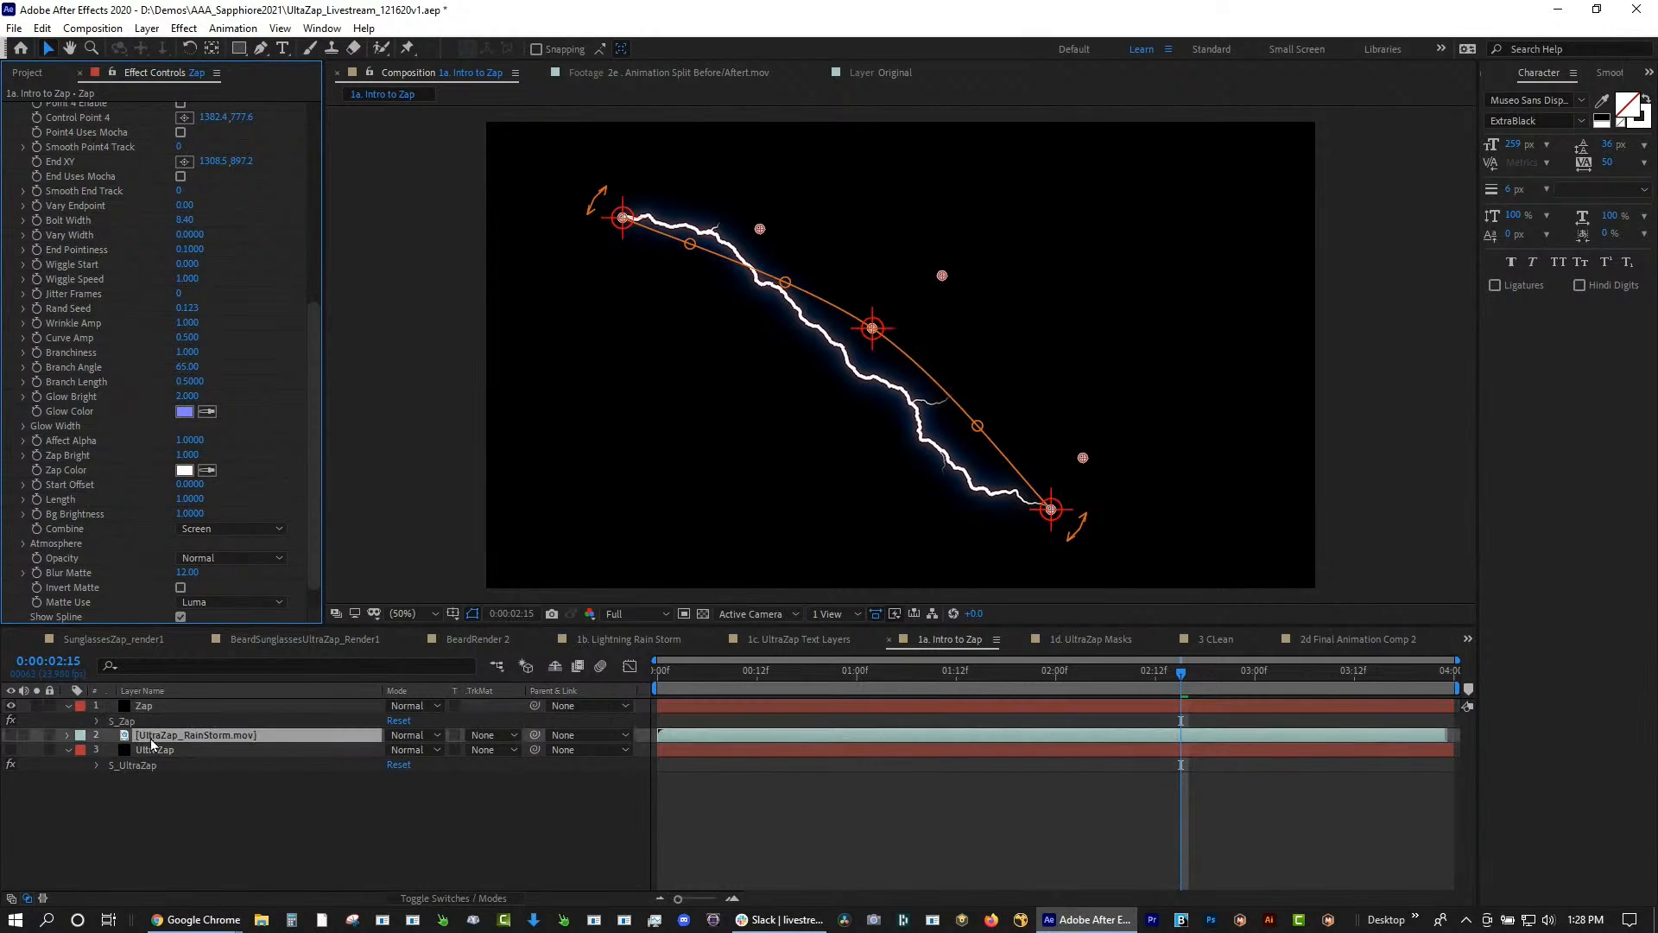
left_click(10, 706)
left_click(11, 750)
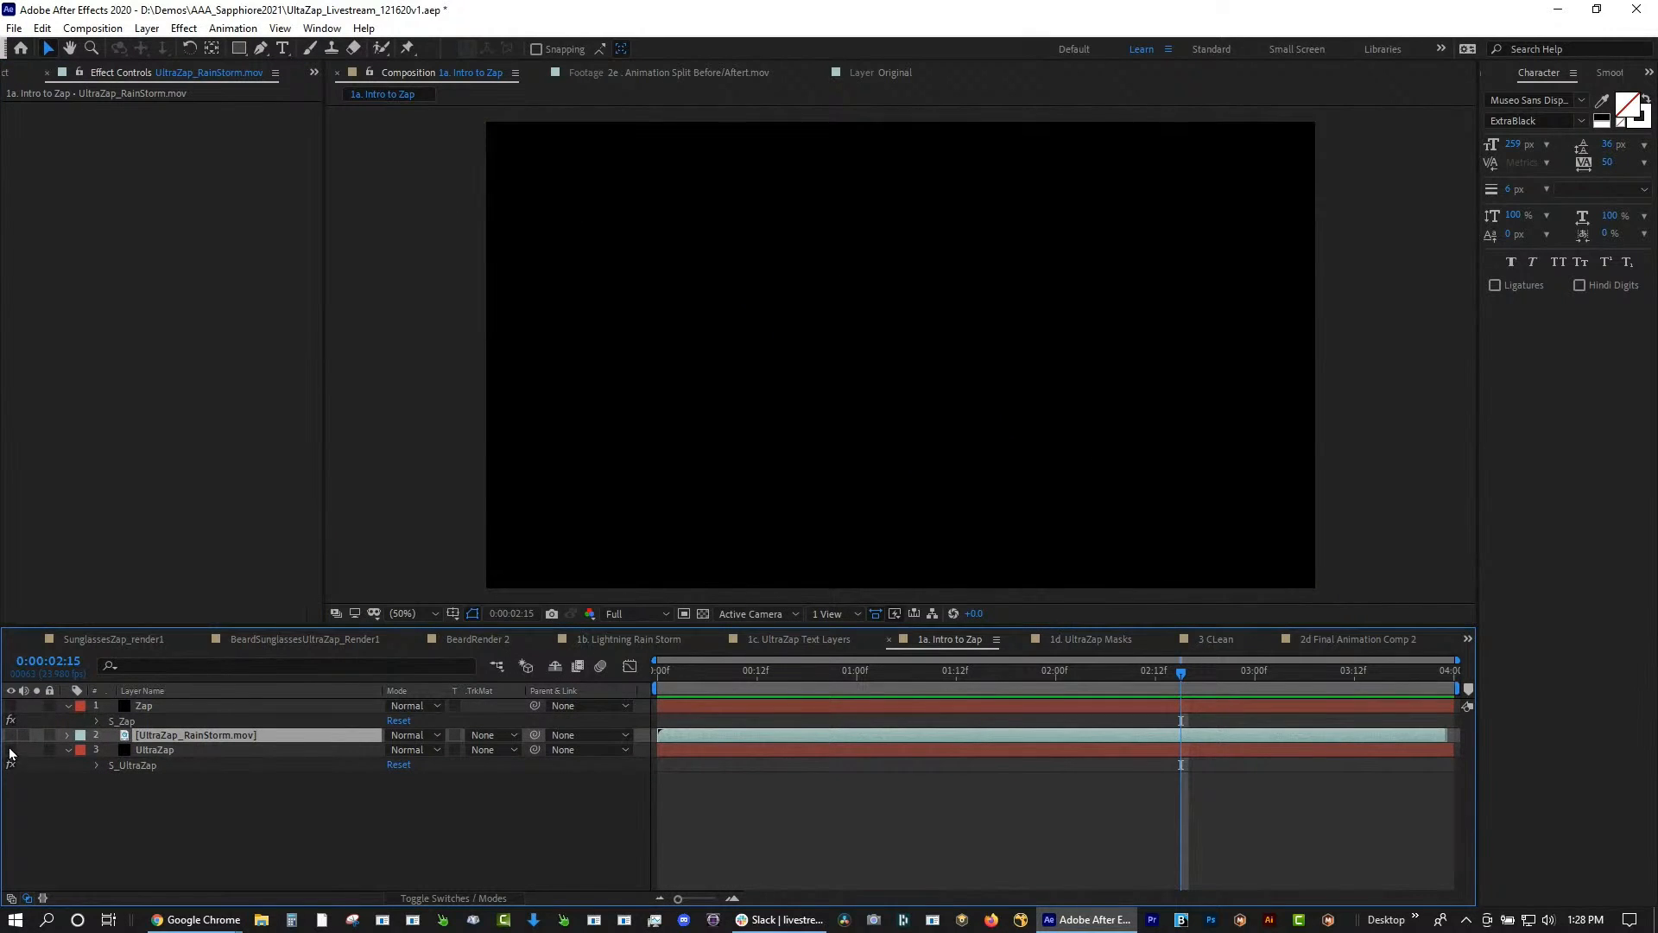
left_click(128, 765)
Look through the Sapphire Render effects for S_UltraZap and play the UltraZap lightning from the first frame
left_click(184, 28)
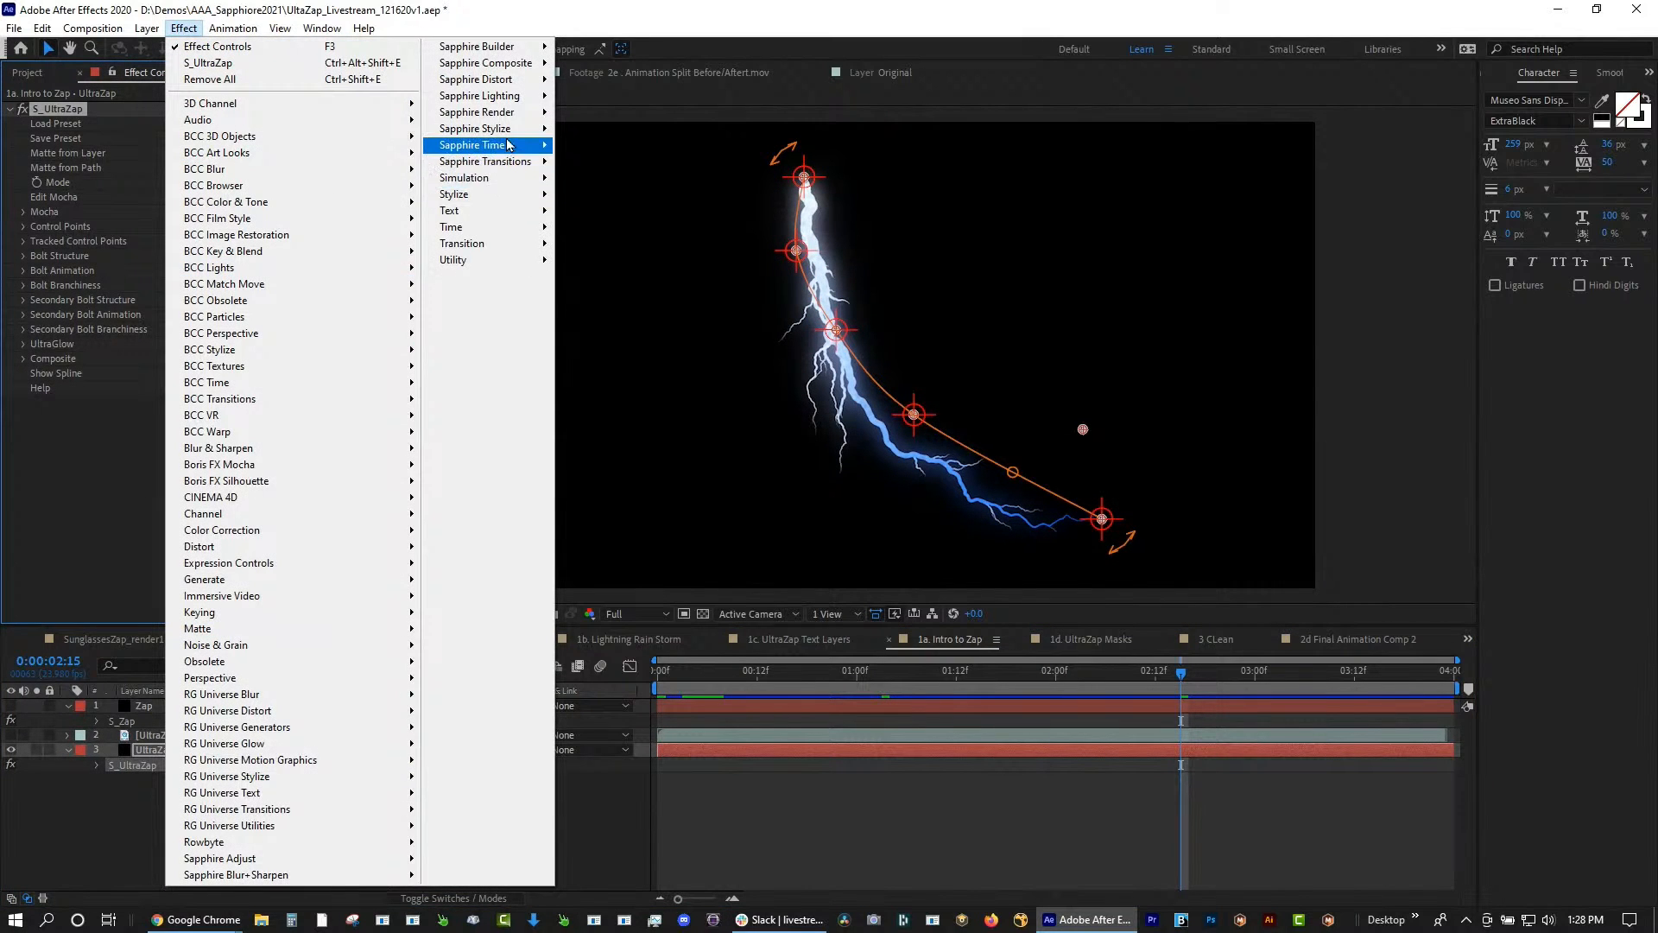
mouse_move(514, 113)
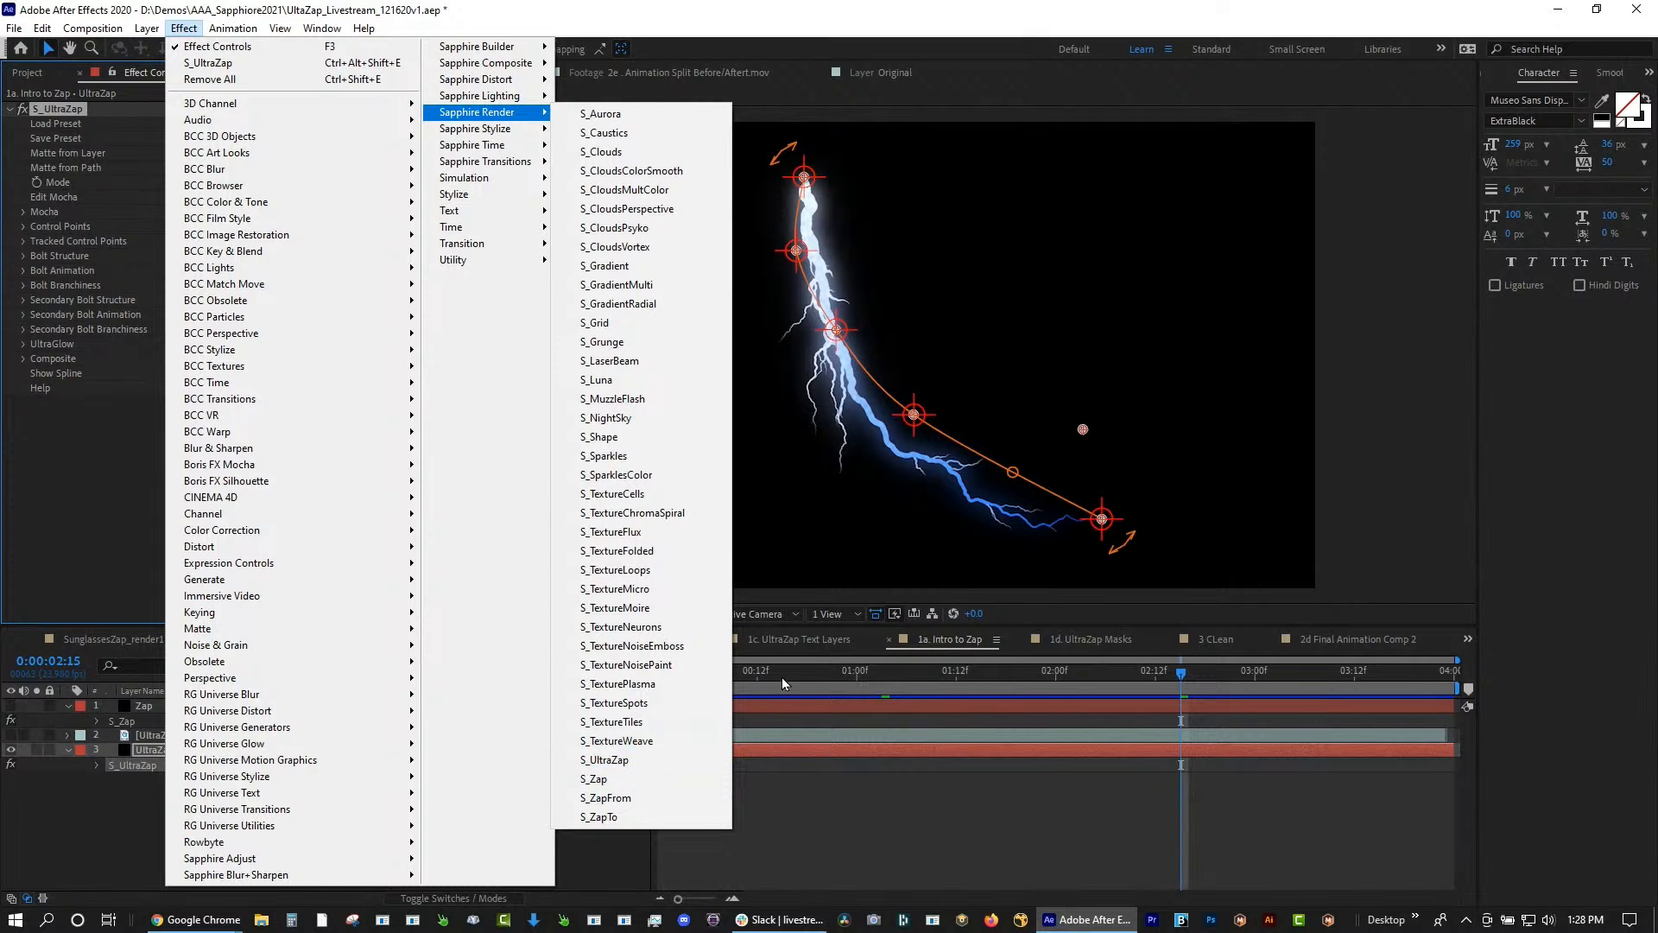
left_click_drag(782, 679, 647, 698)
key("space")
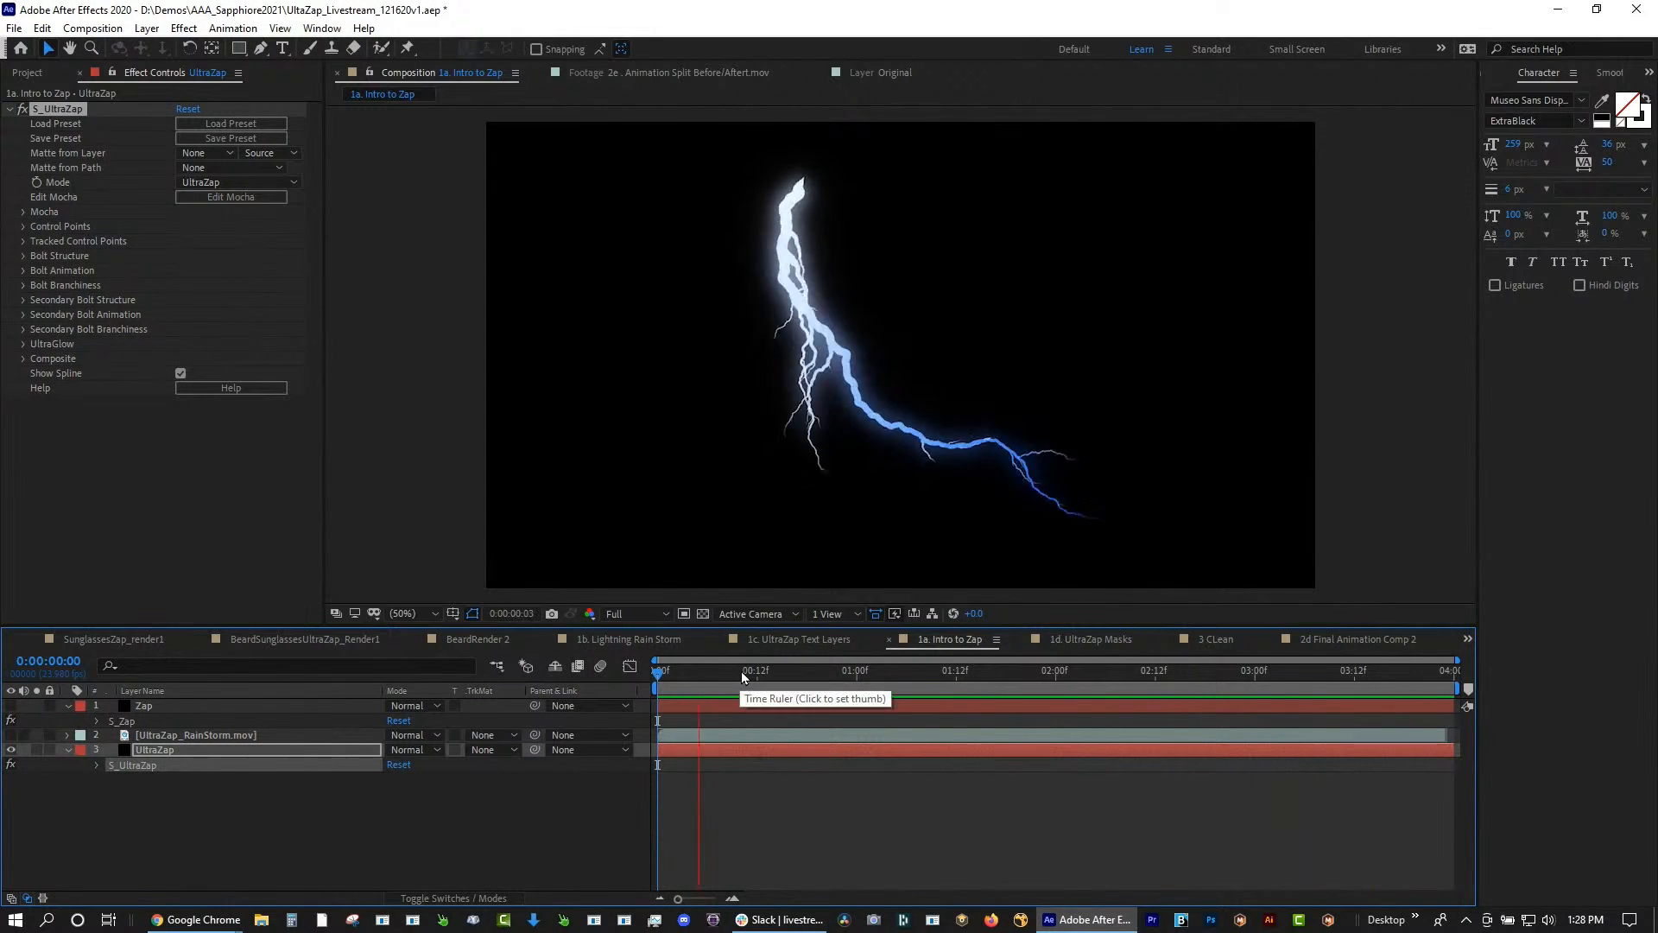
Stop the playback and preview the S_UltraZap presets 80s Jem, Dual Bolt - Fire, Dual Bolt - Ice, Electrical Storm and Fast Mystery Lightning
key("space")
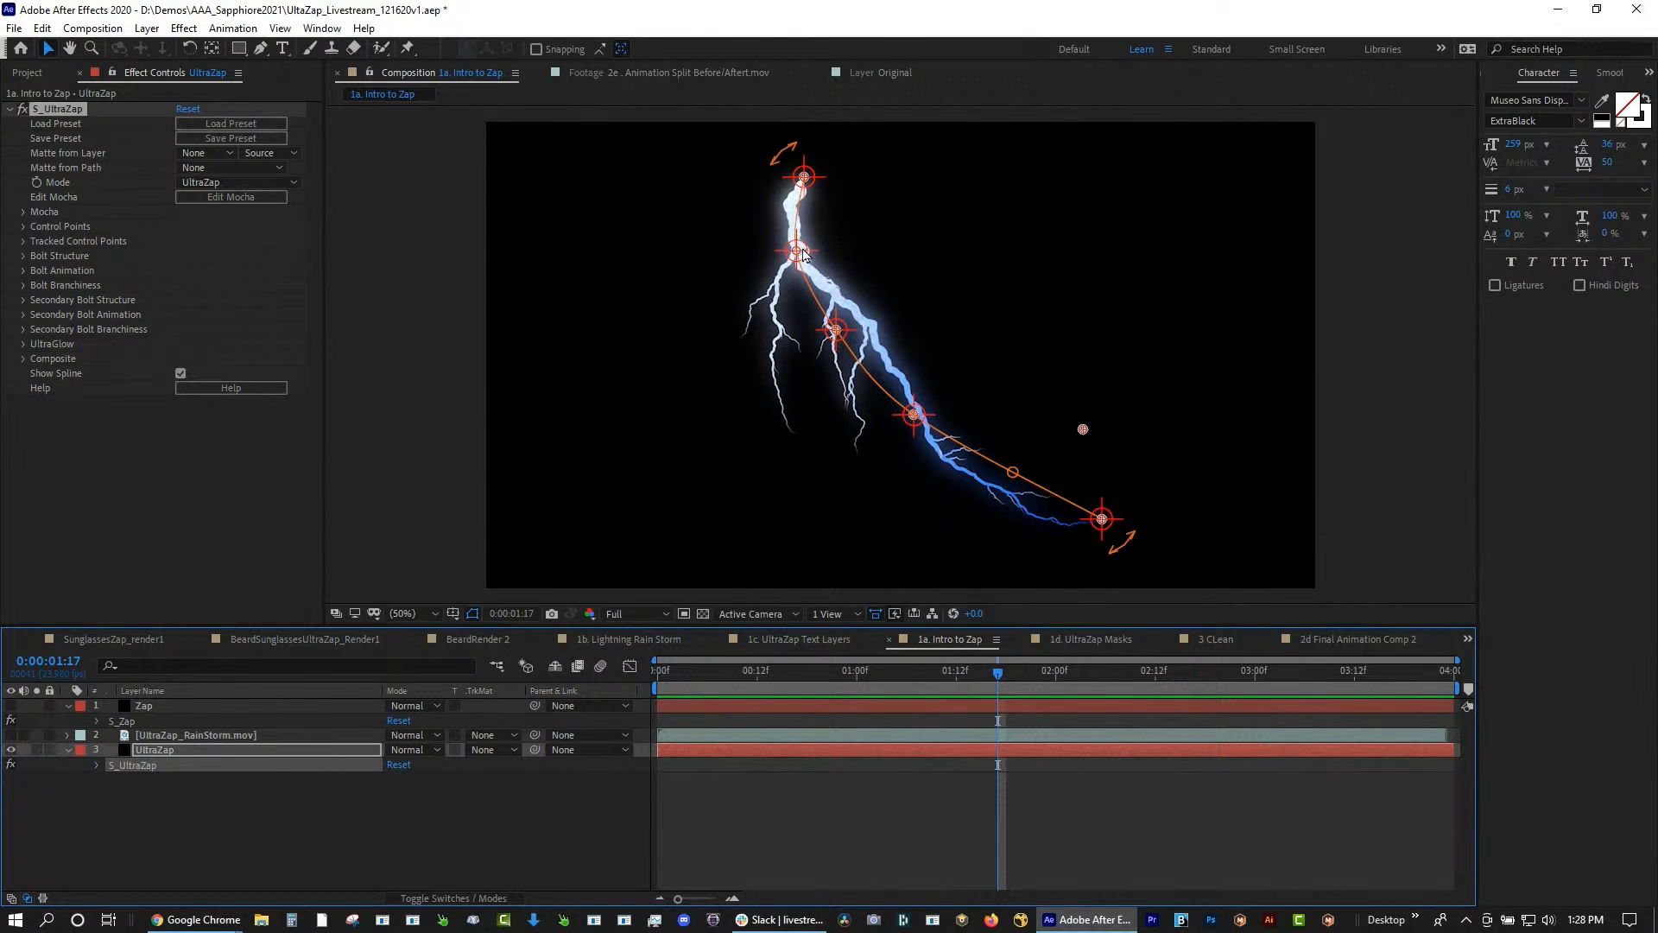
left_click(233, 125)
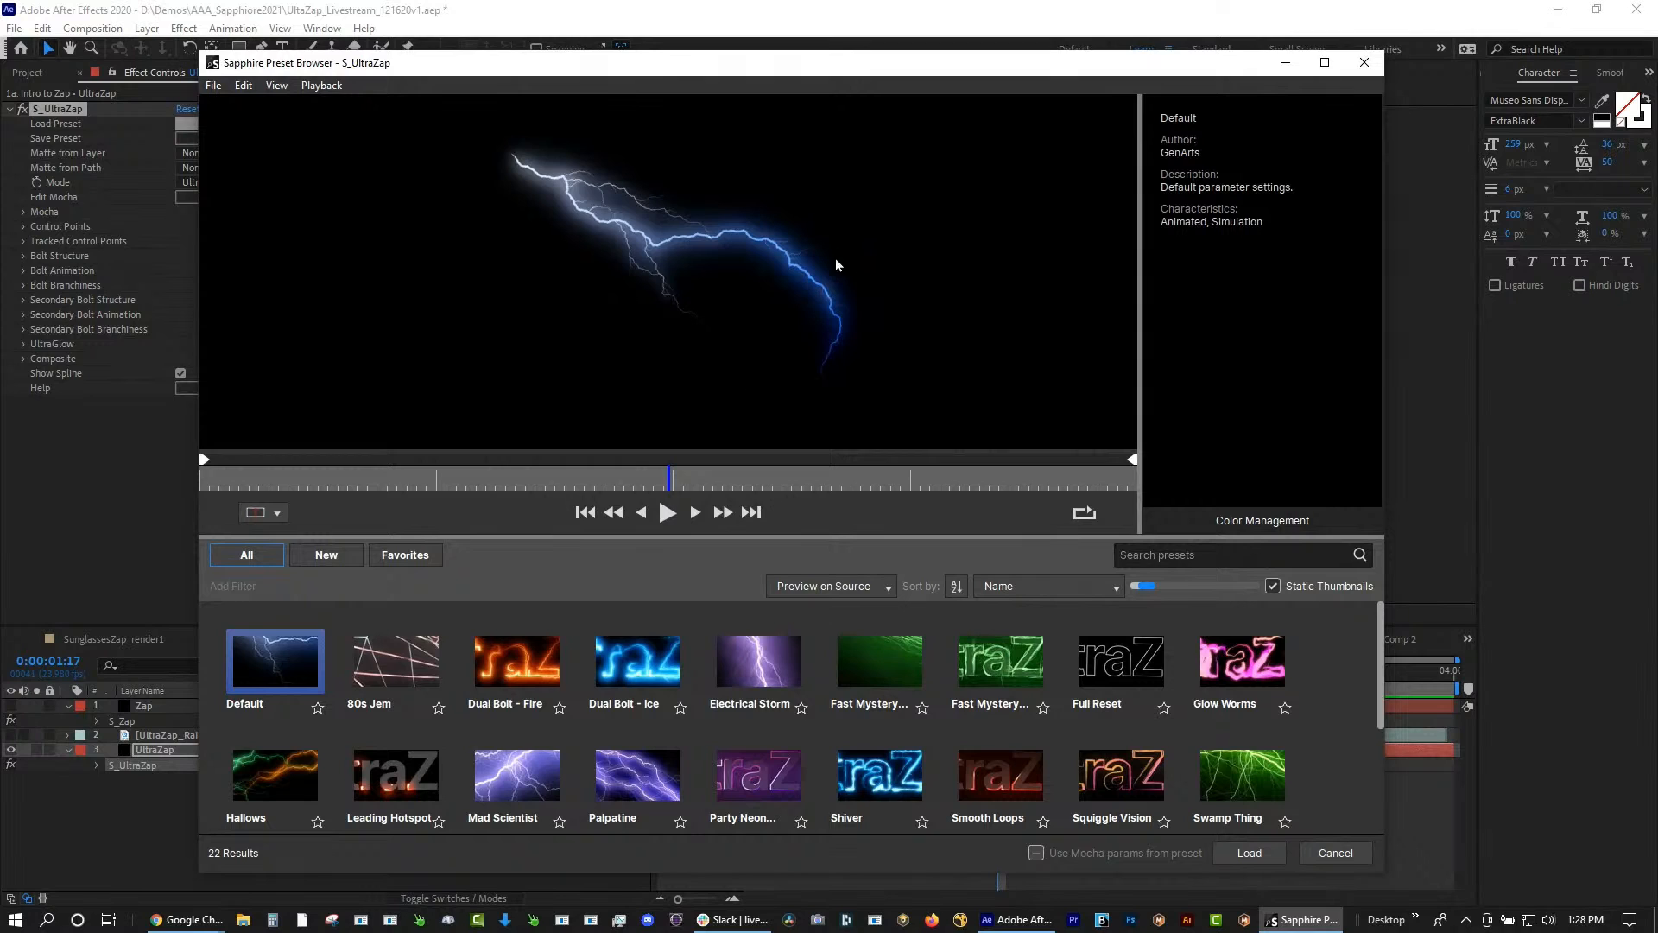
left_click(417, 649)
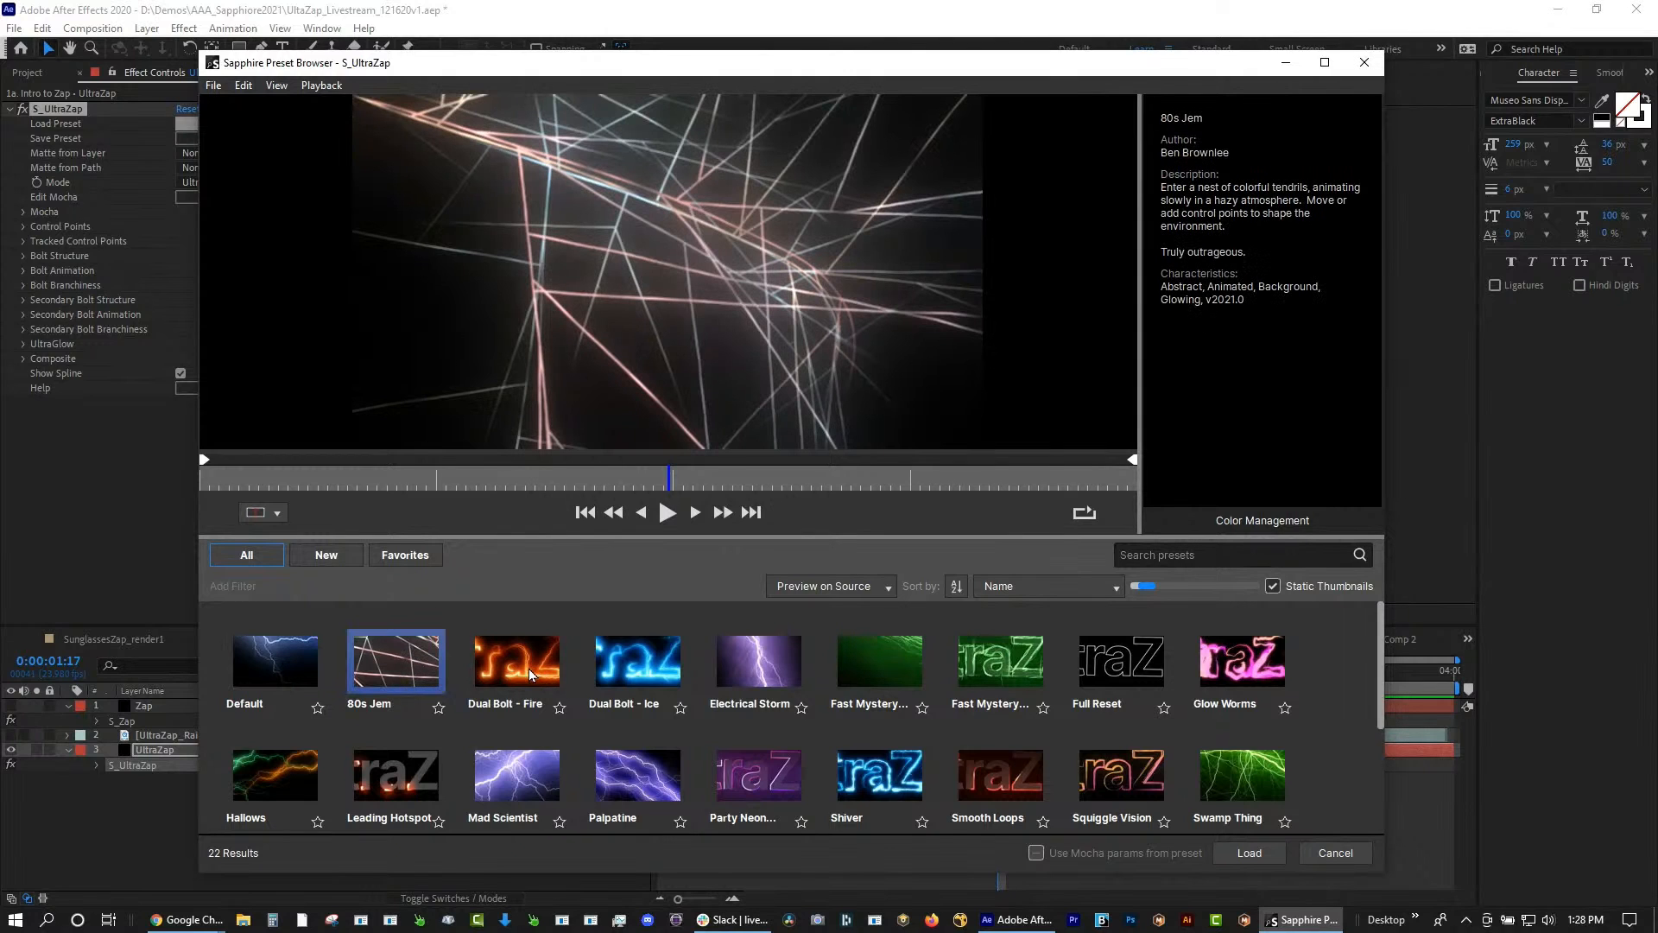
left_click(527, 674)
left_click(653, 679)
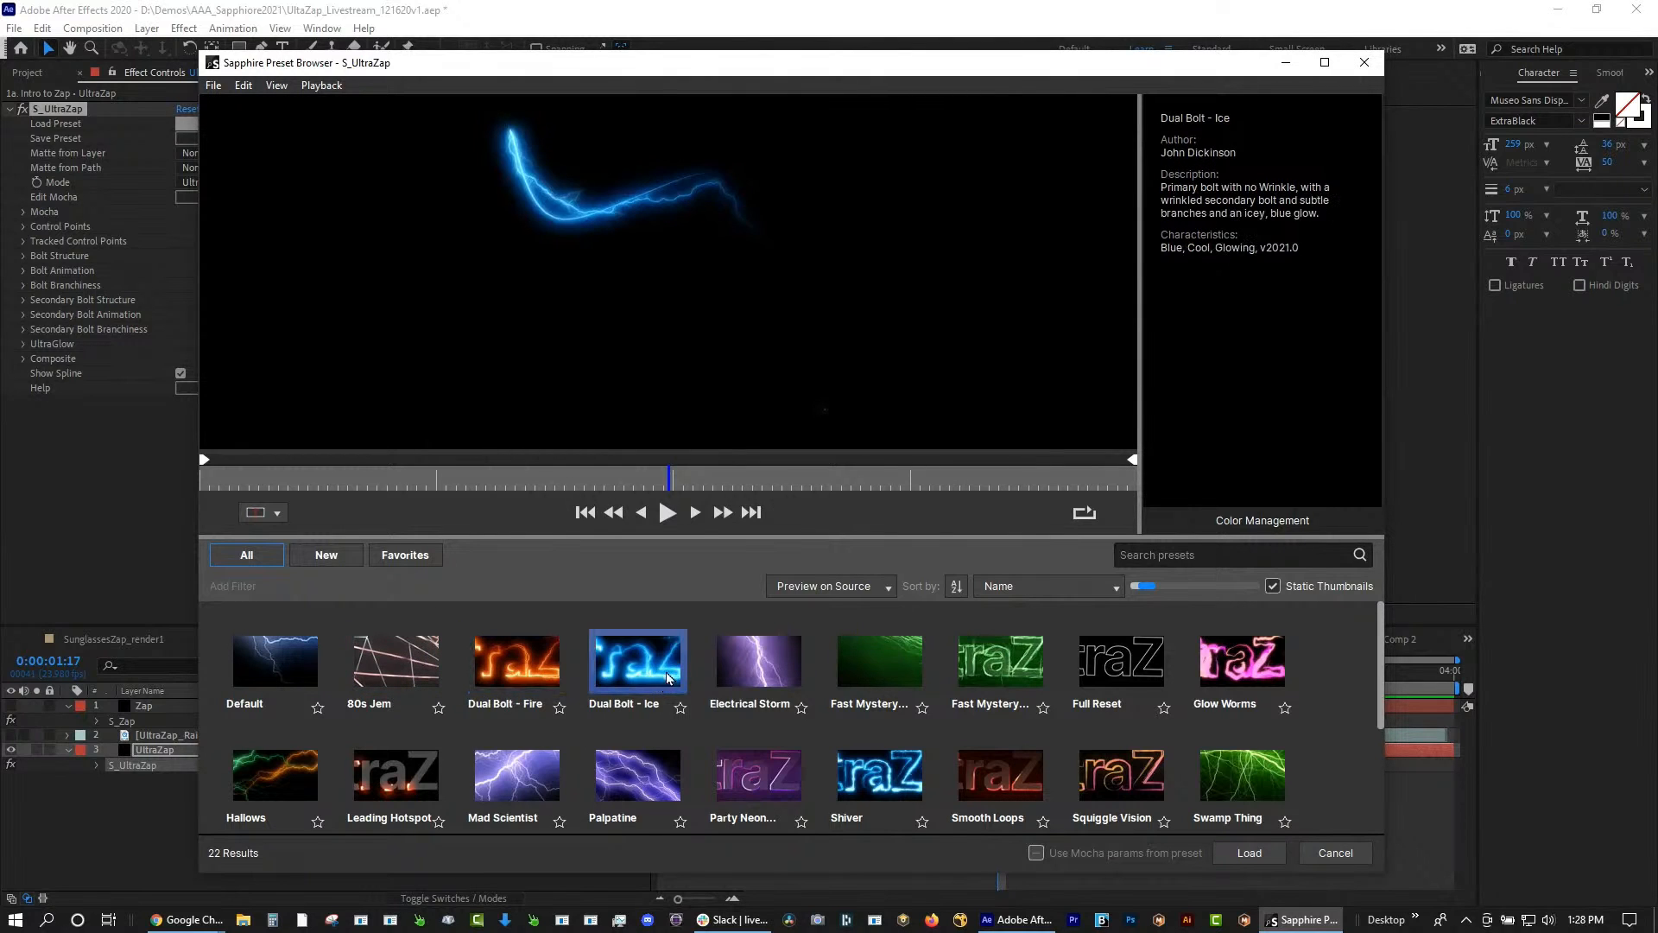
left_click(769, 667)
left_click(893, 670)
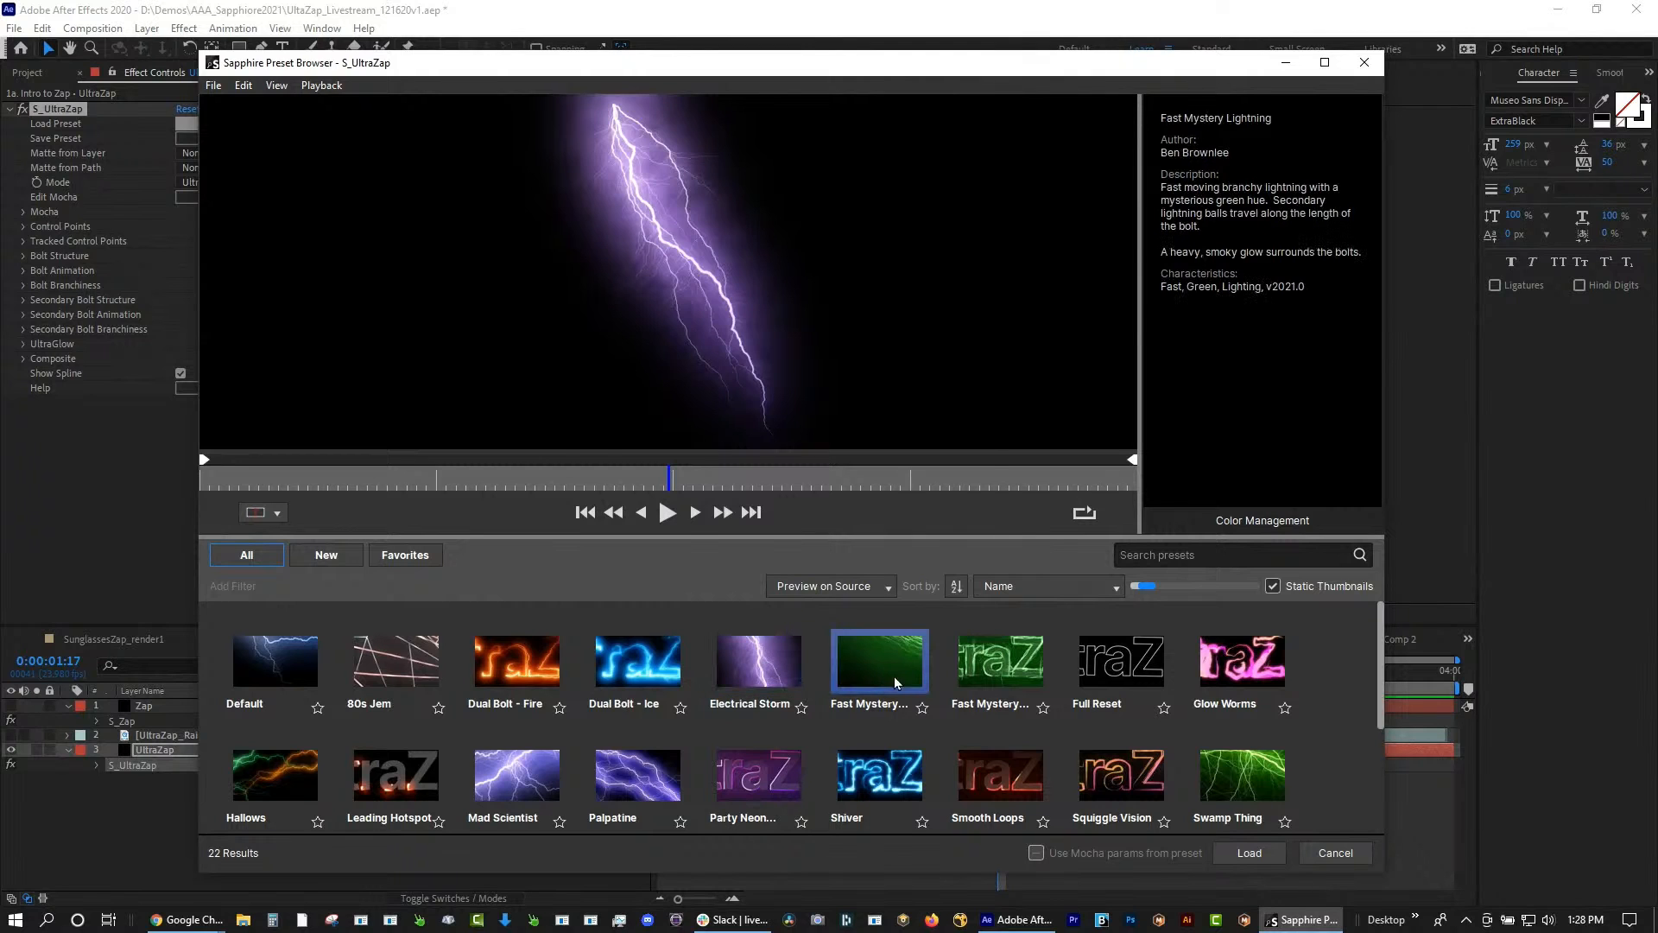
left_click(1000, 671)
left_click(846, 670)
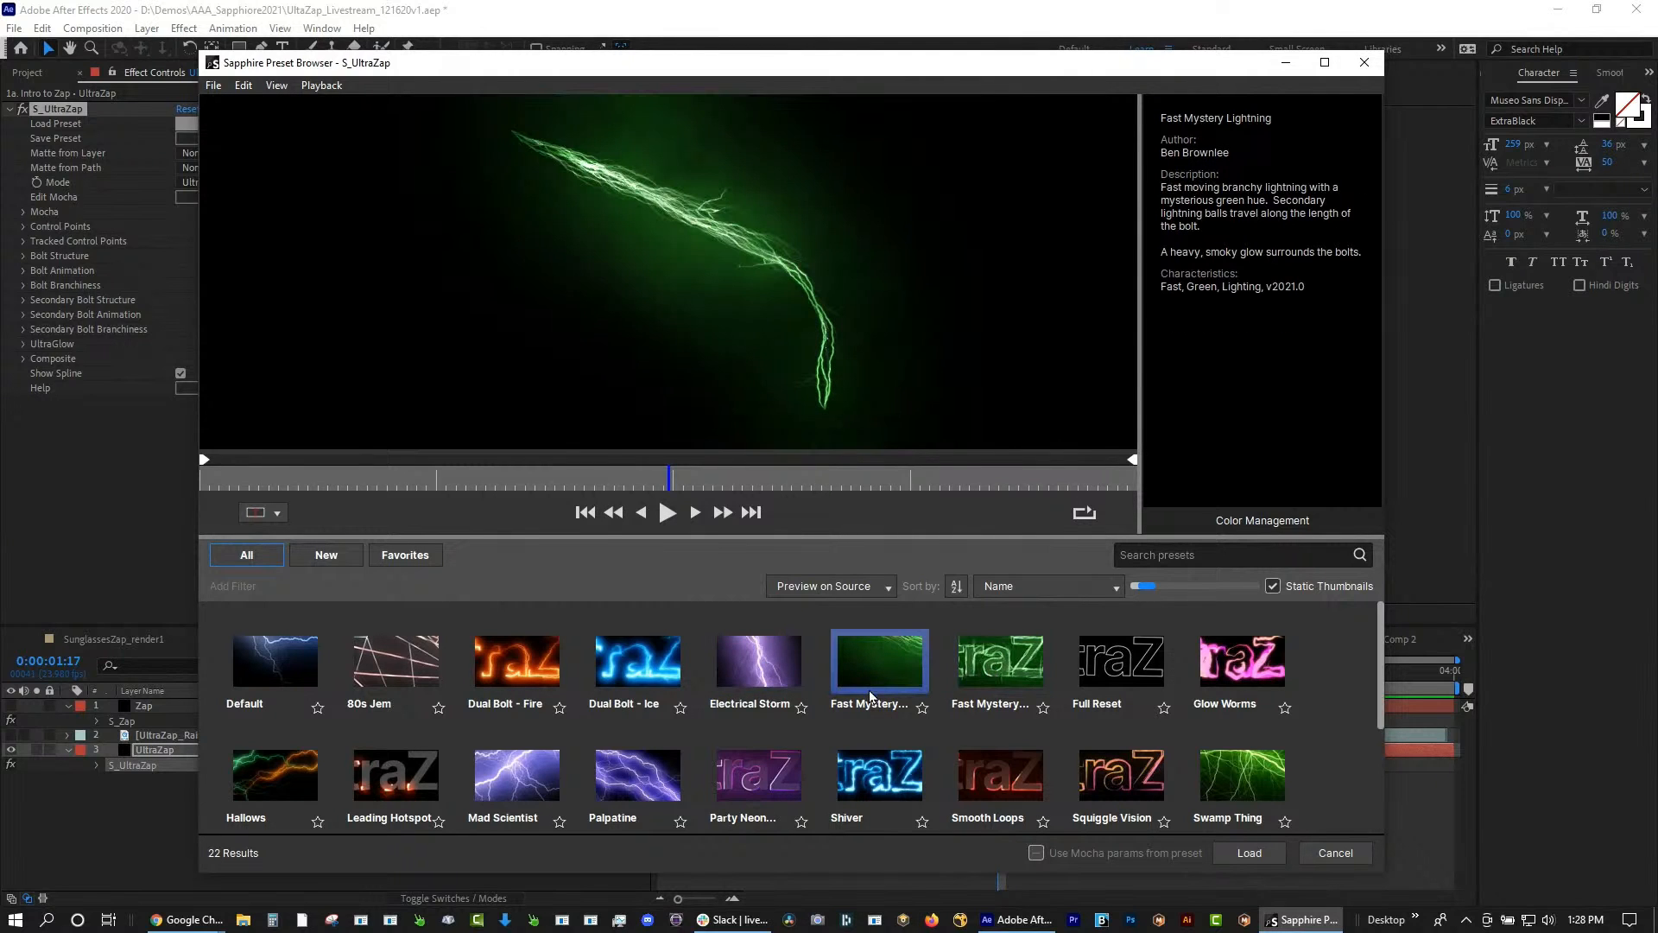
Preview the Glow Worms, Hallows, Mad Scientist, Party Neon and Shiver presets, and close the browser without loading any
left_click(1247, 674)
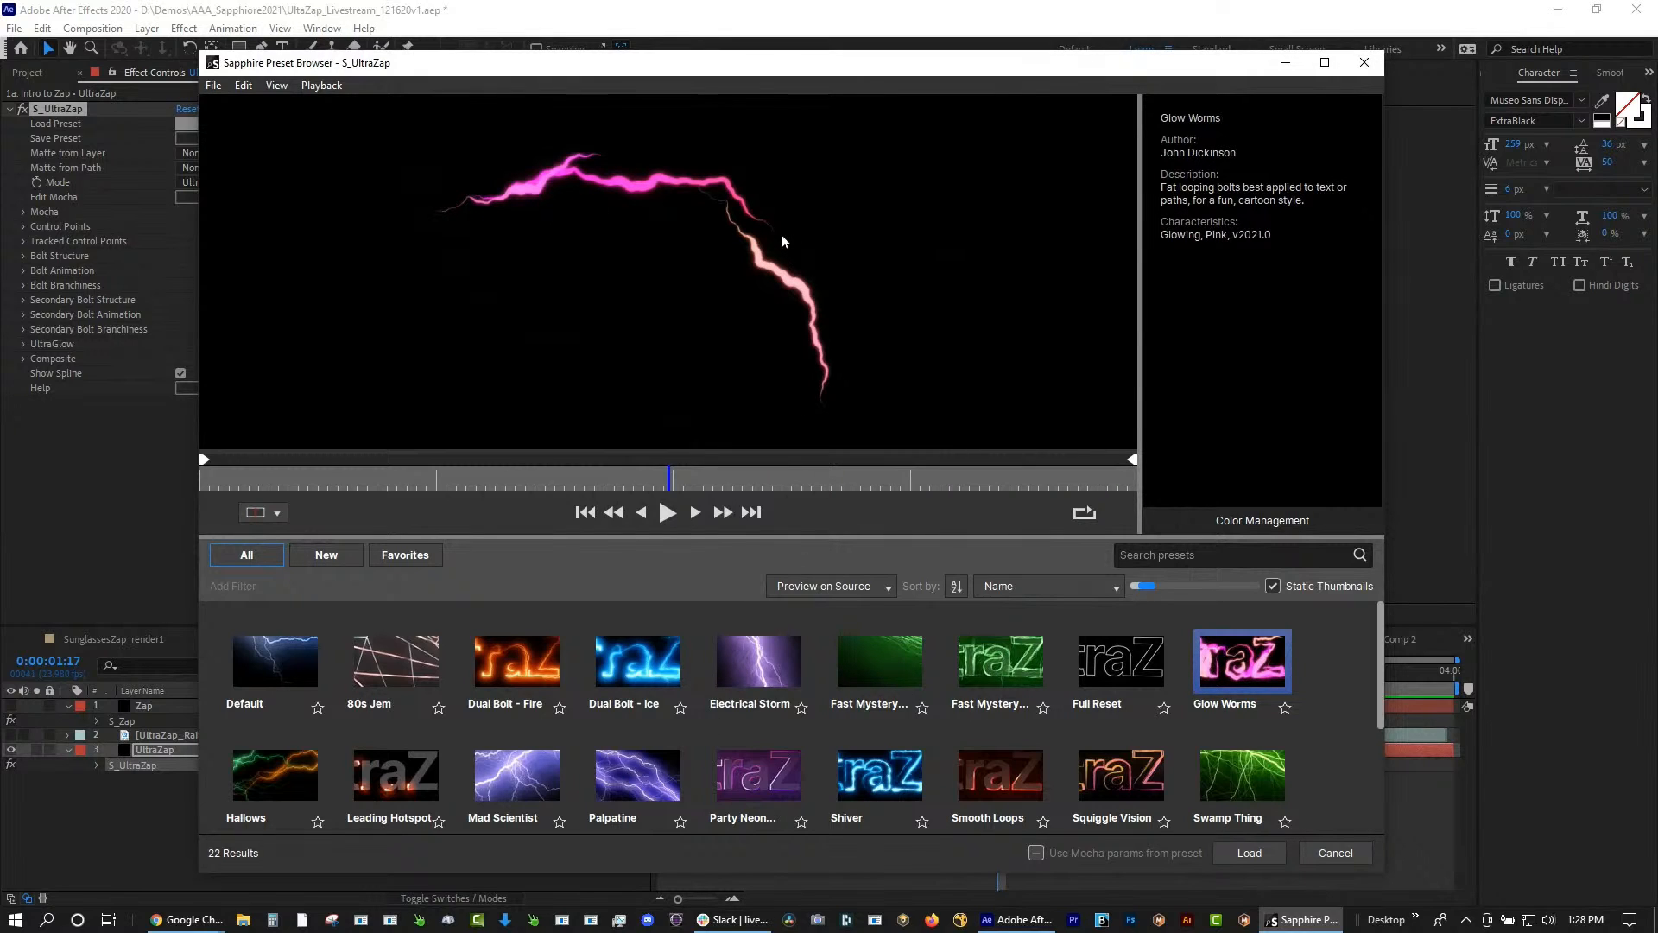
left_click(268, 792)
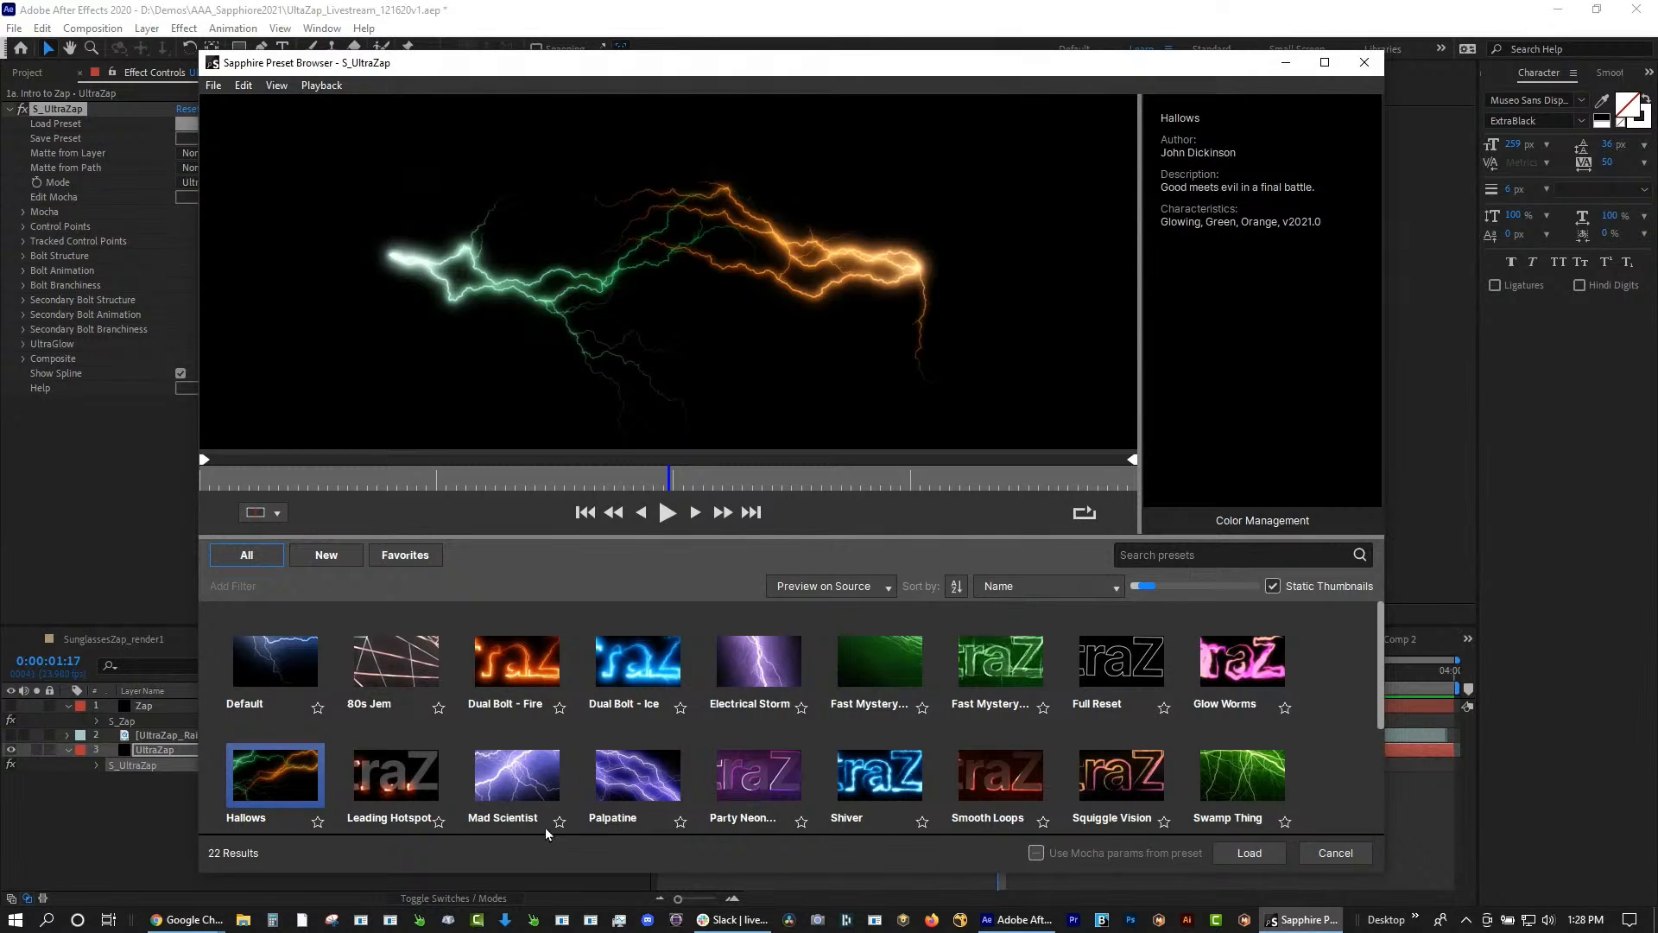
left_click(494, 777)
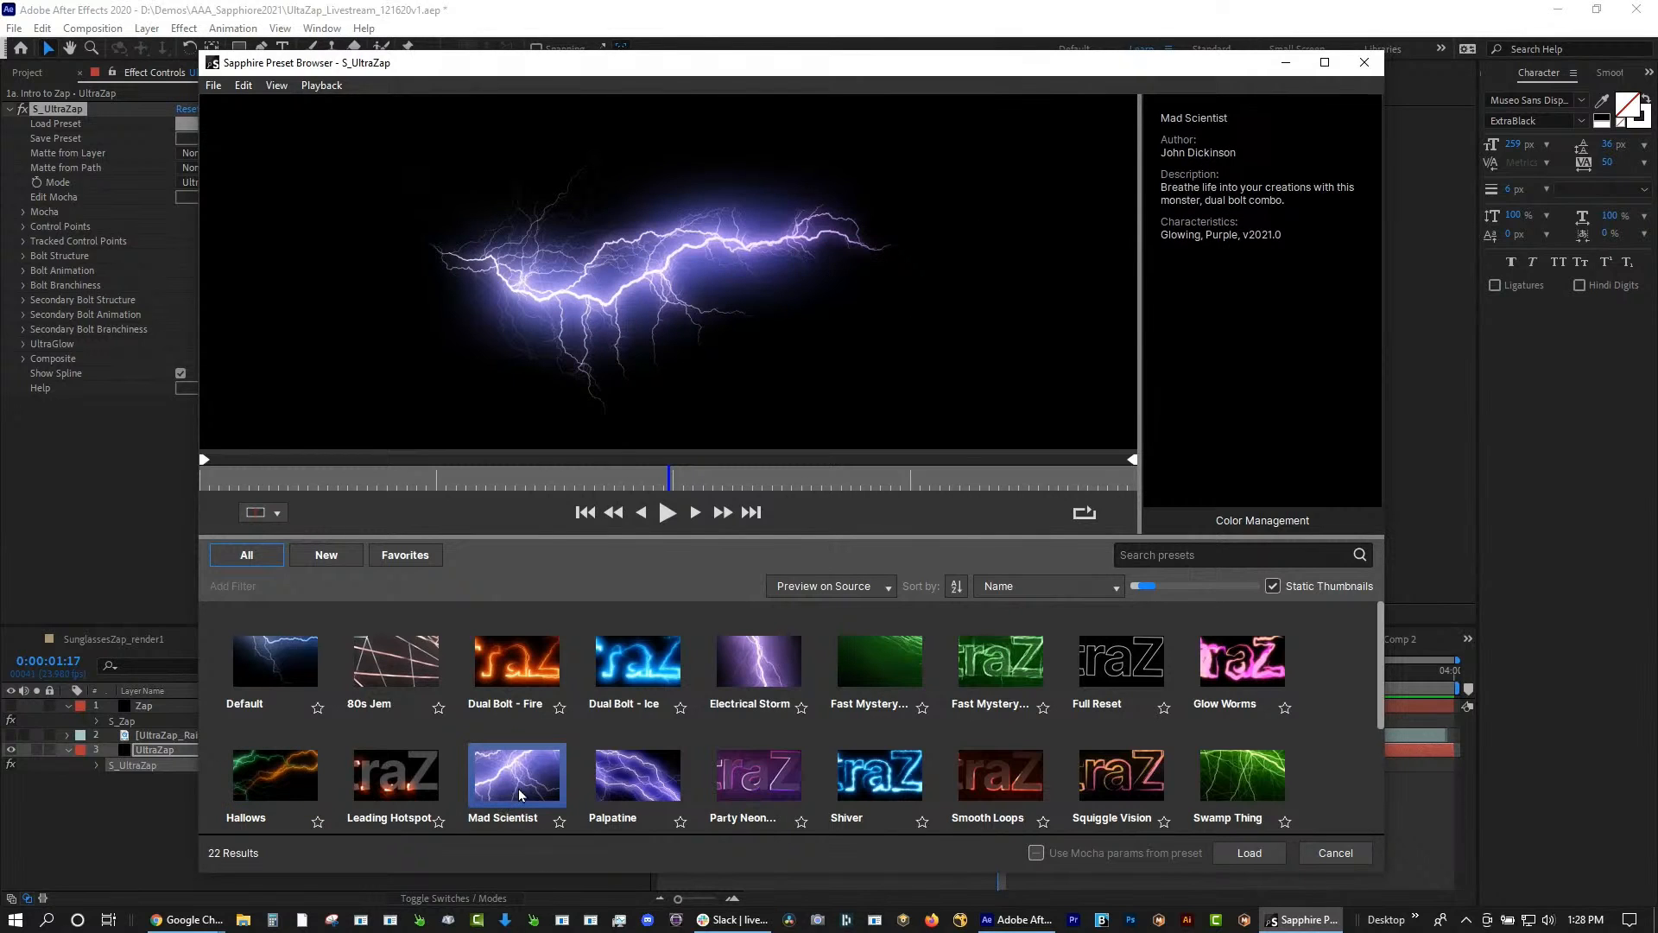
left_click(753, 780)
left_click(883, 791)
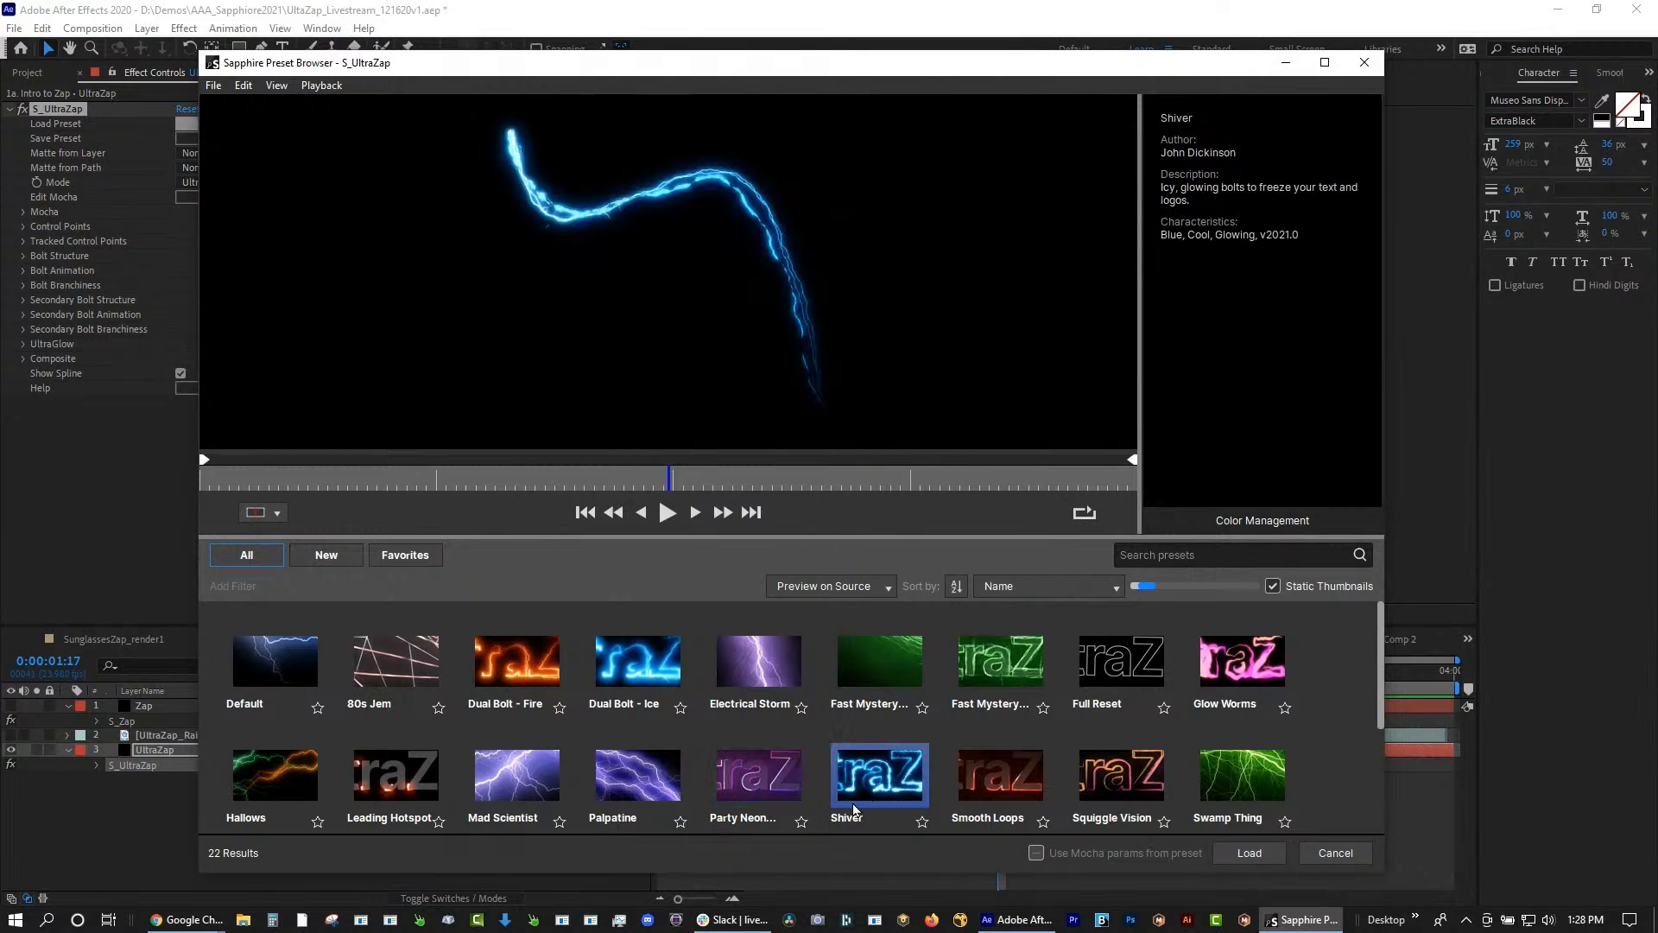
left_click(1359, 68)
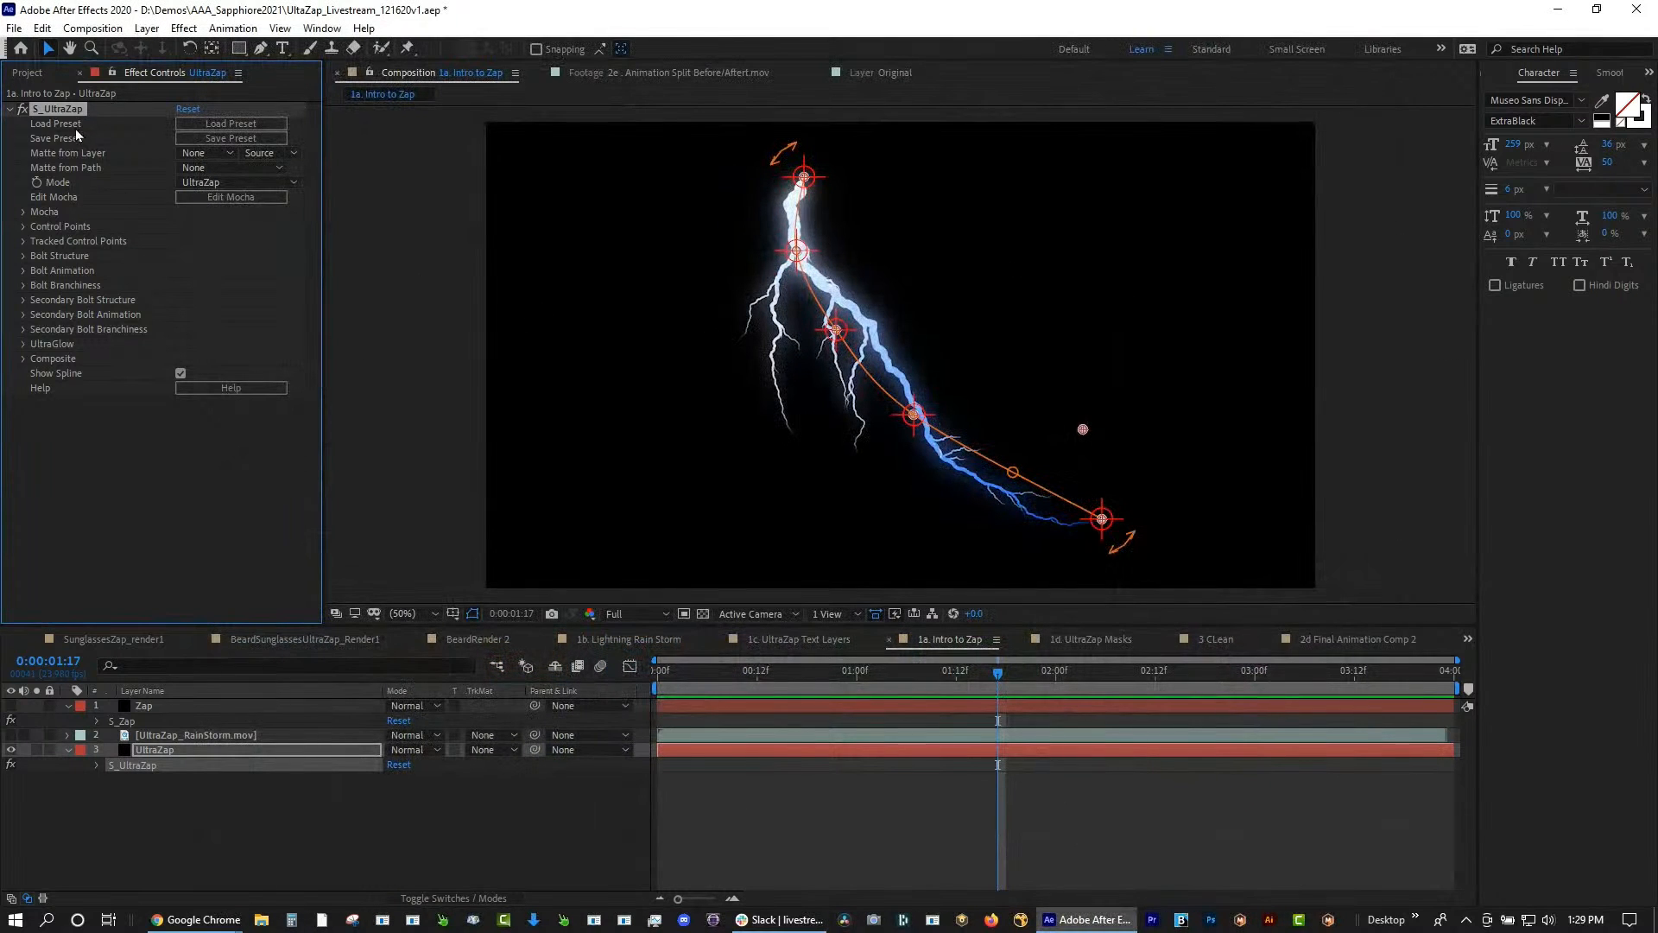
Expand the Bolt Structure and Bolt Animation settings, set Loop Speed to 2.700 and play the traveling bolt from the first frame
left_click(24, 257)
left_click_drag(192, 269, 158, 274)
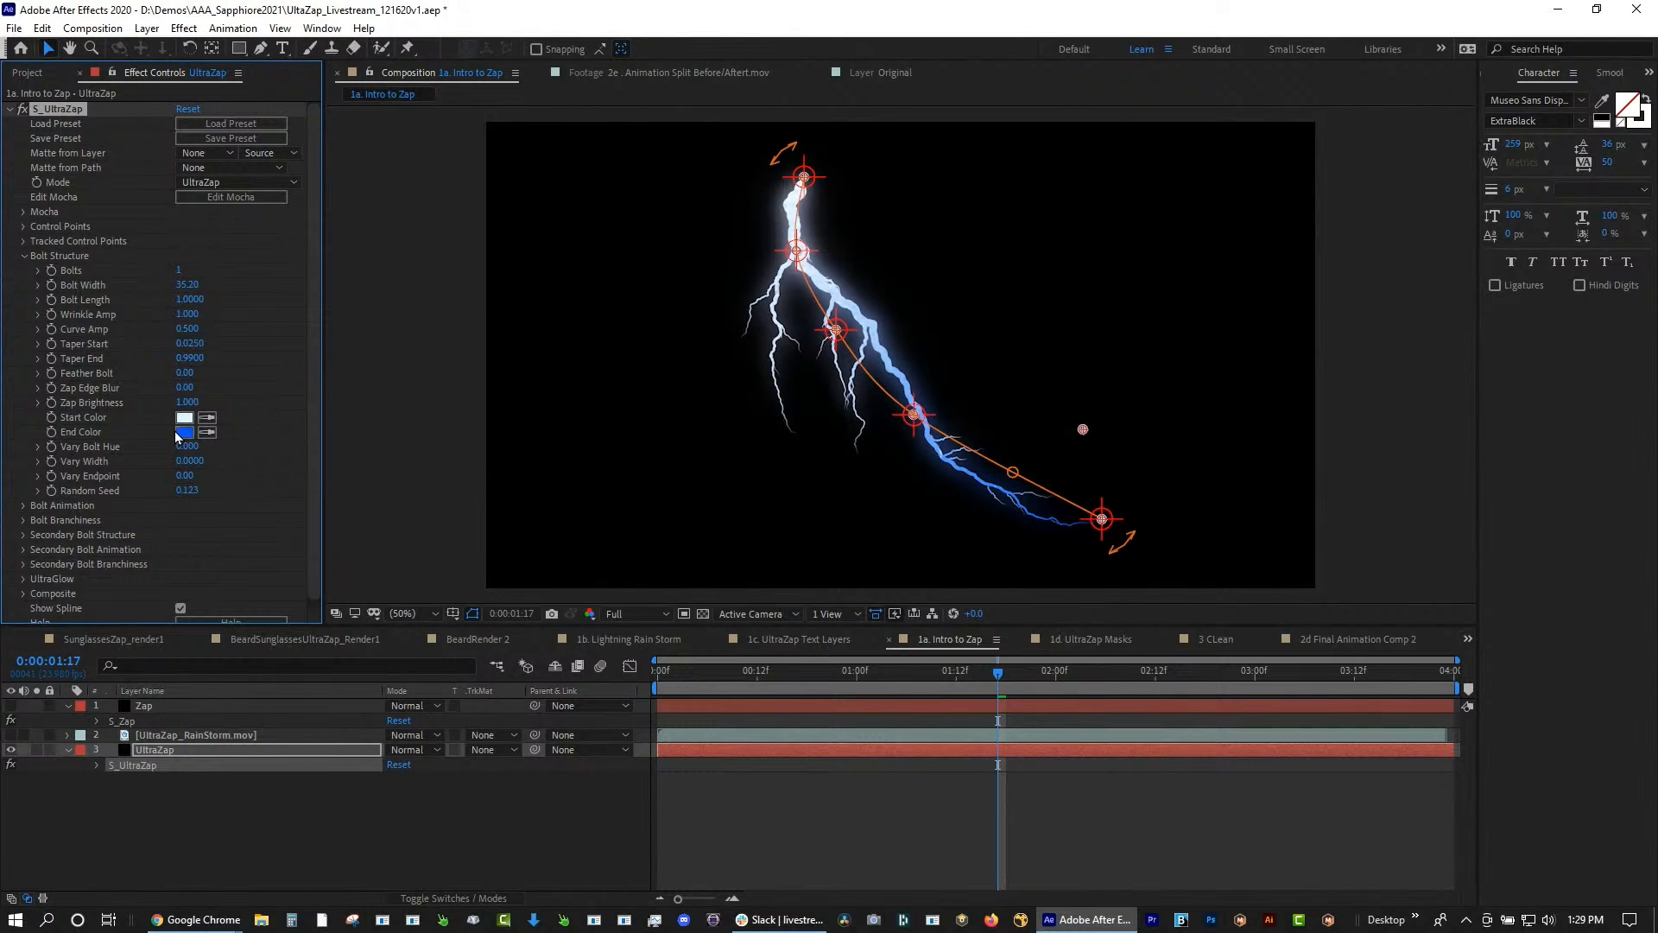
left_click(24, 507)
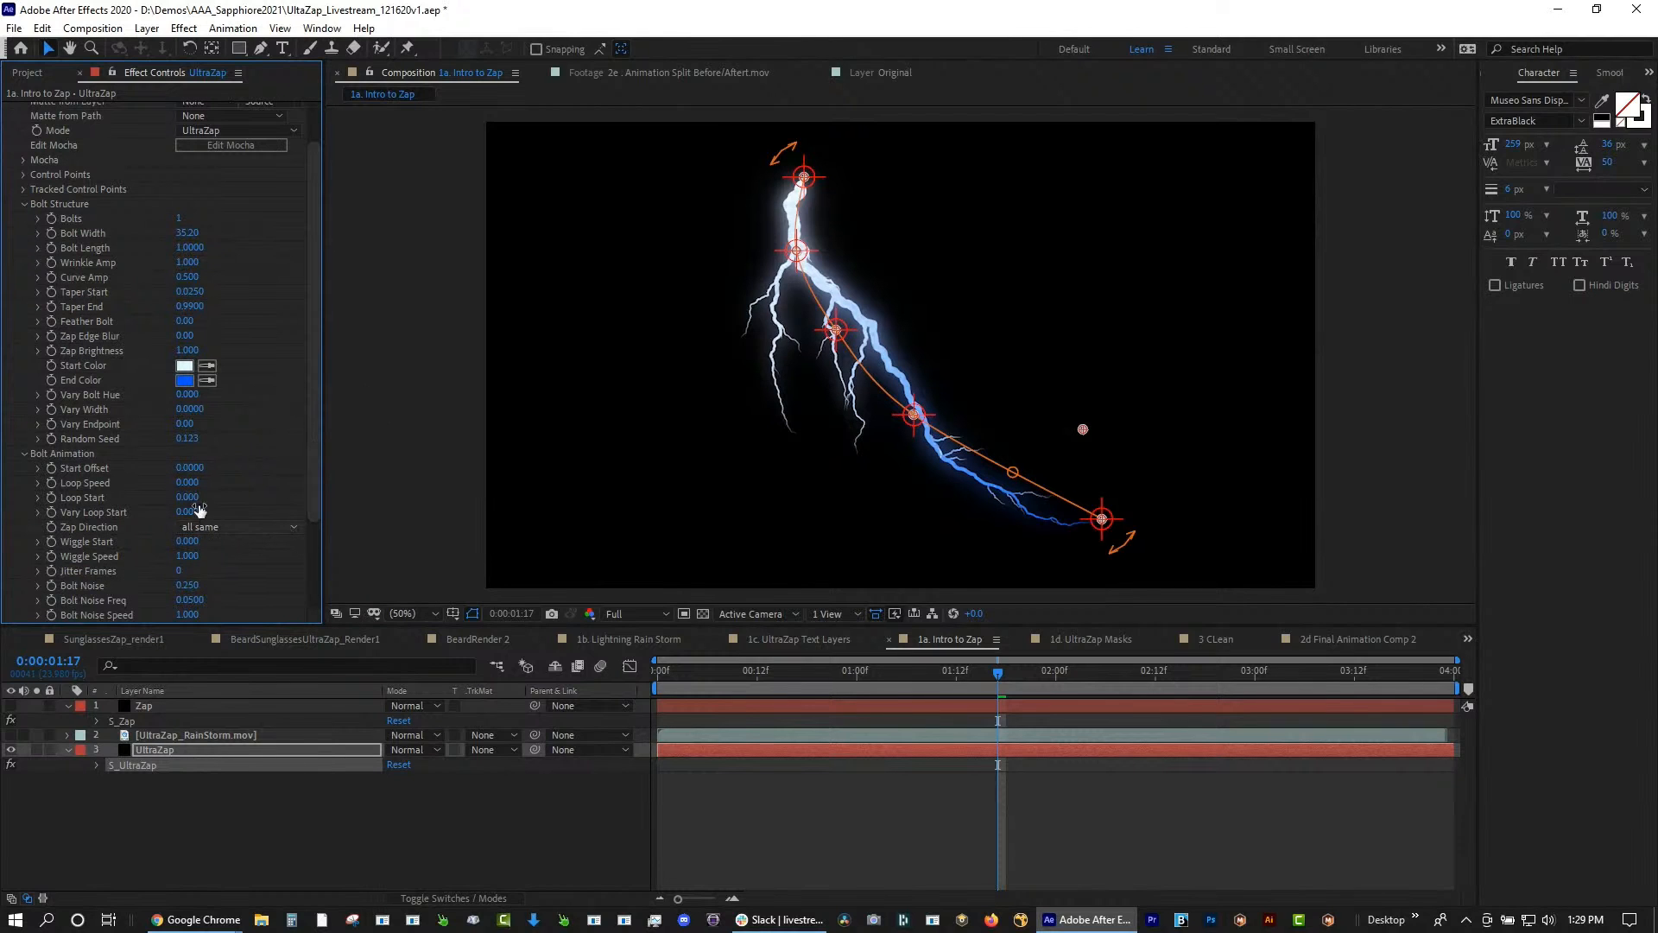
left_click_drag(194, 485, 218, 484)
left_click_drag(709, 674, 628, 672)
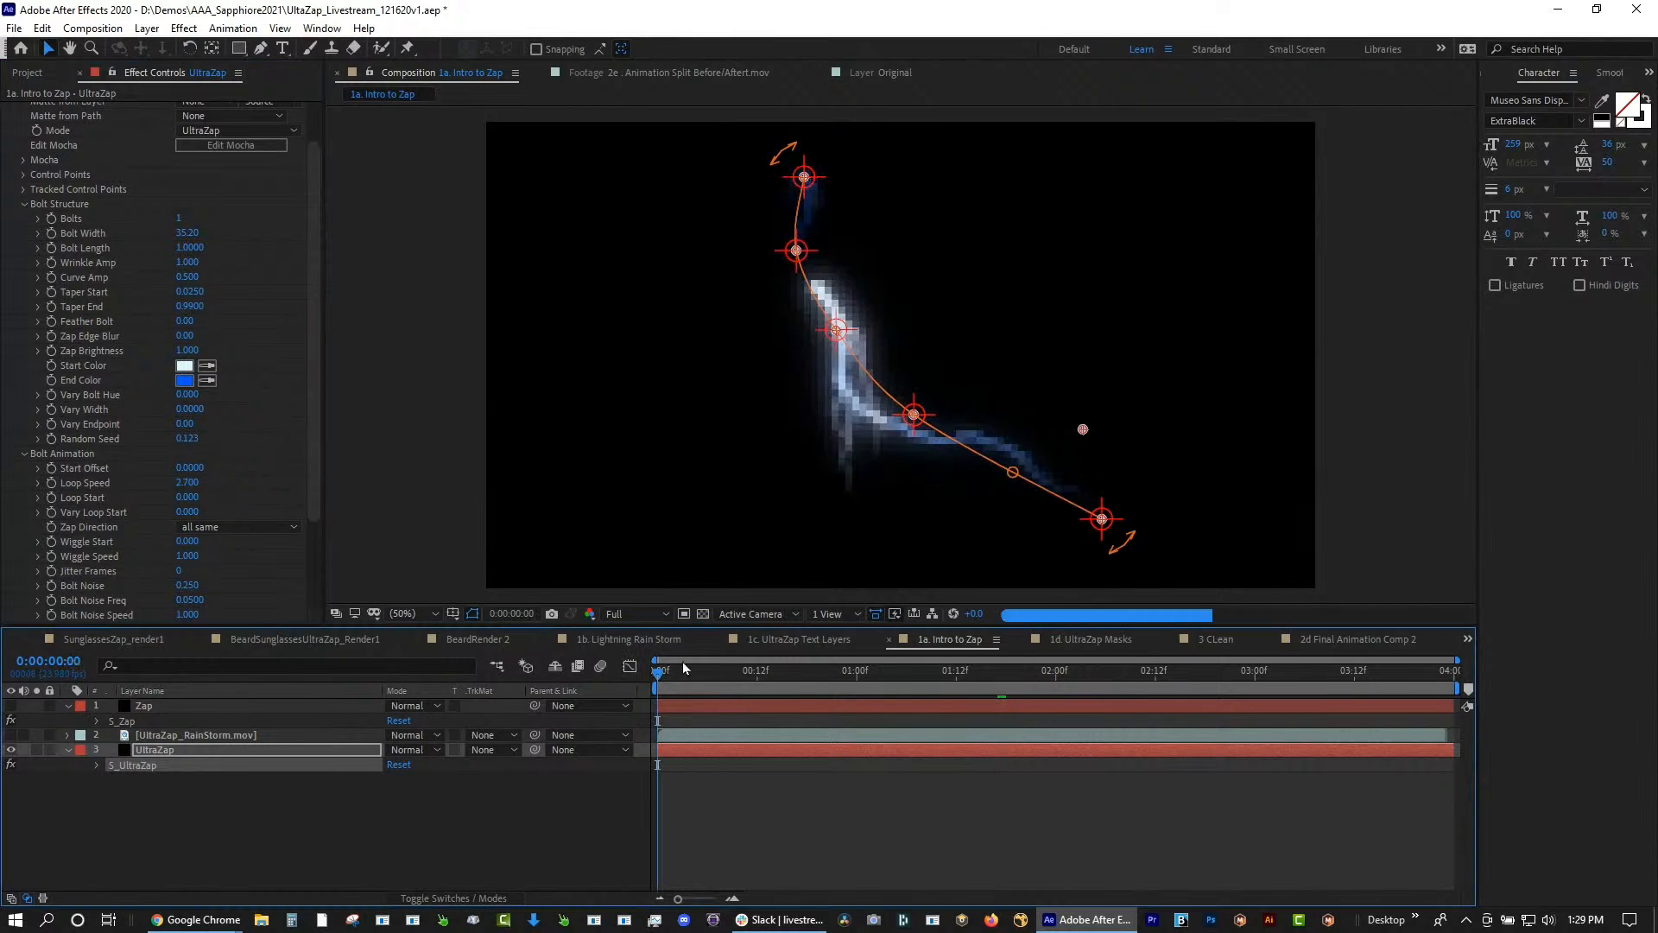
key("space")
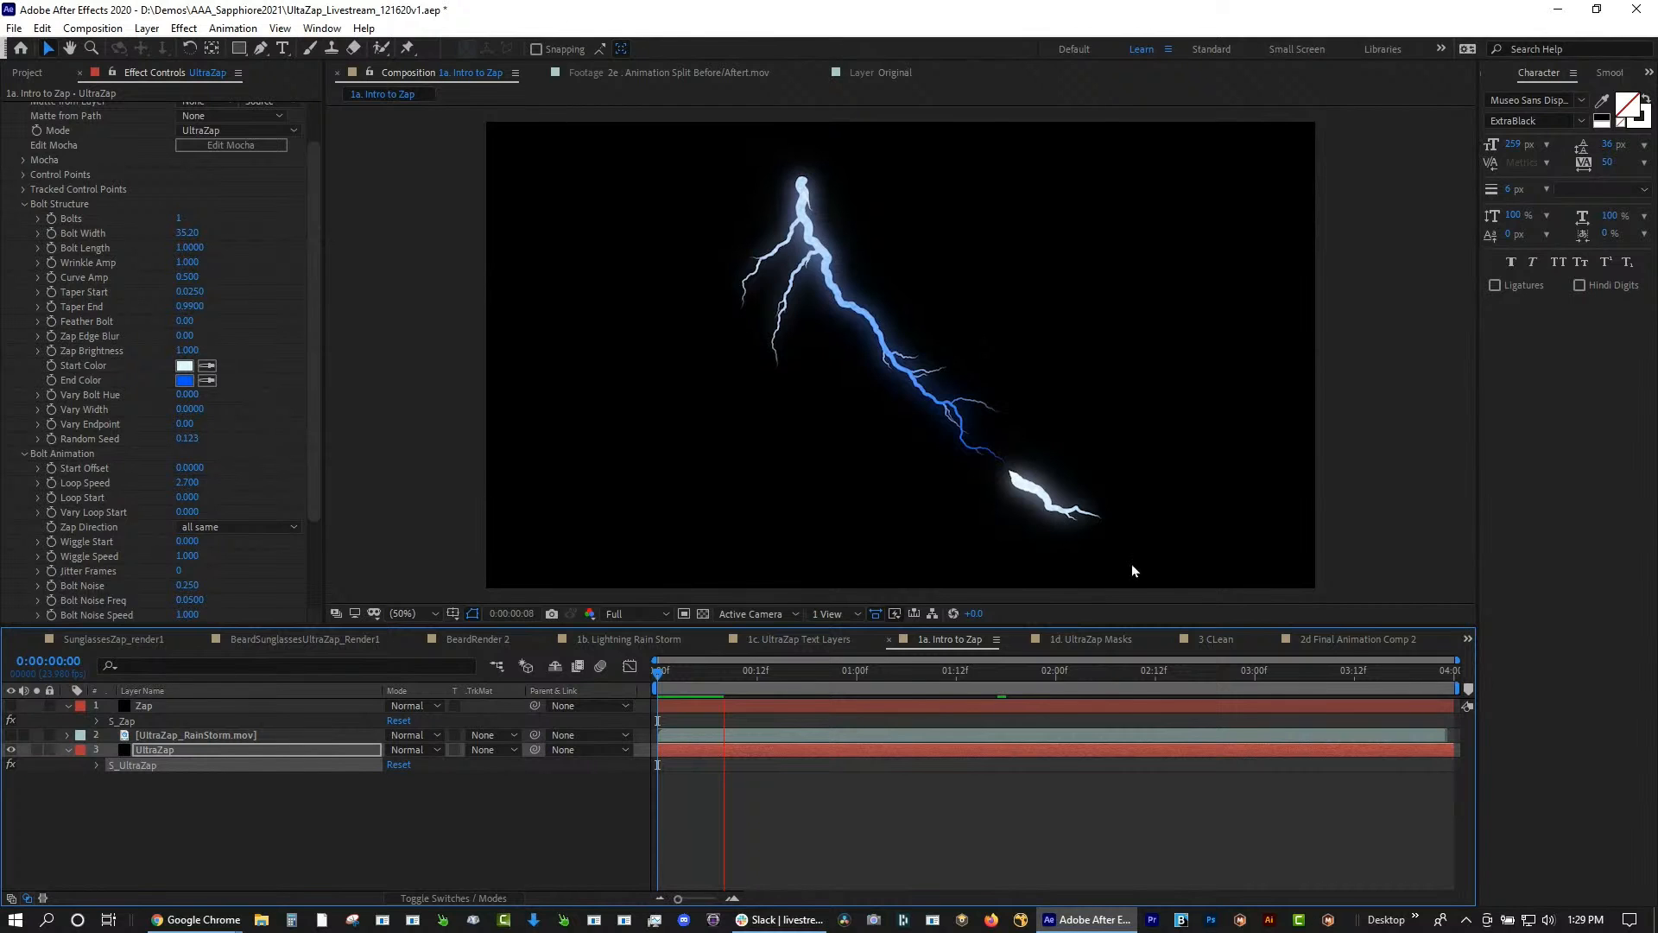
left_click_drag(744, 692, 698, 686)
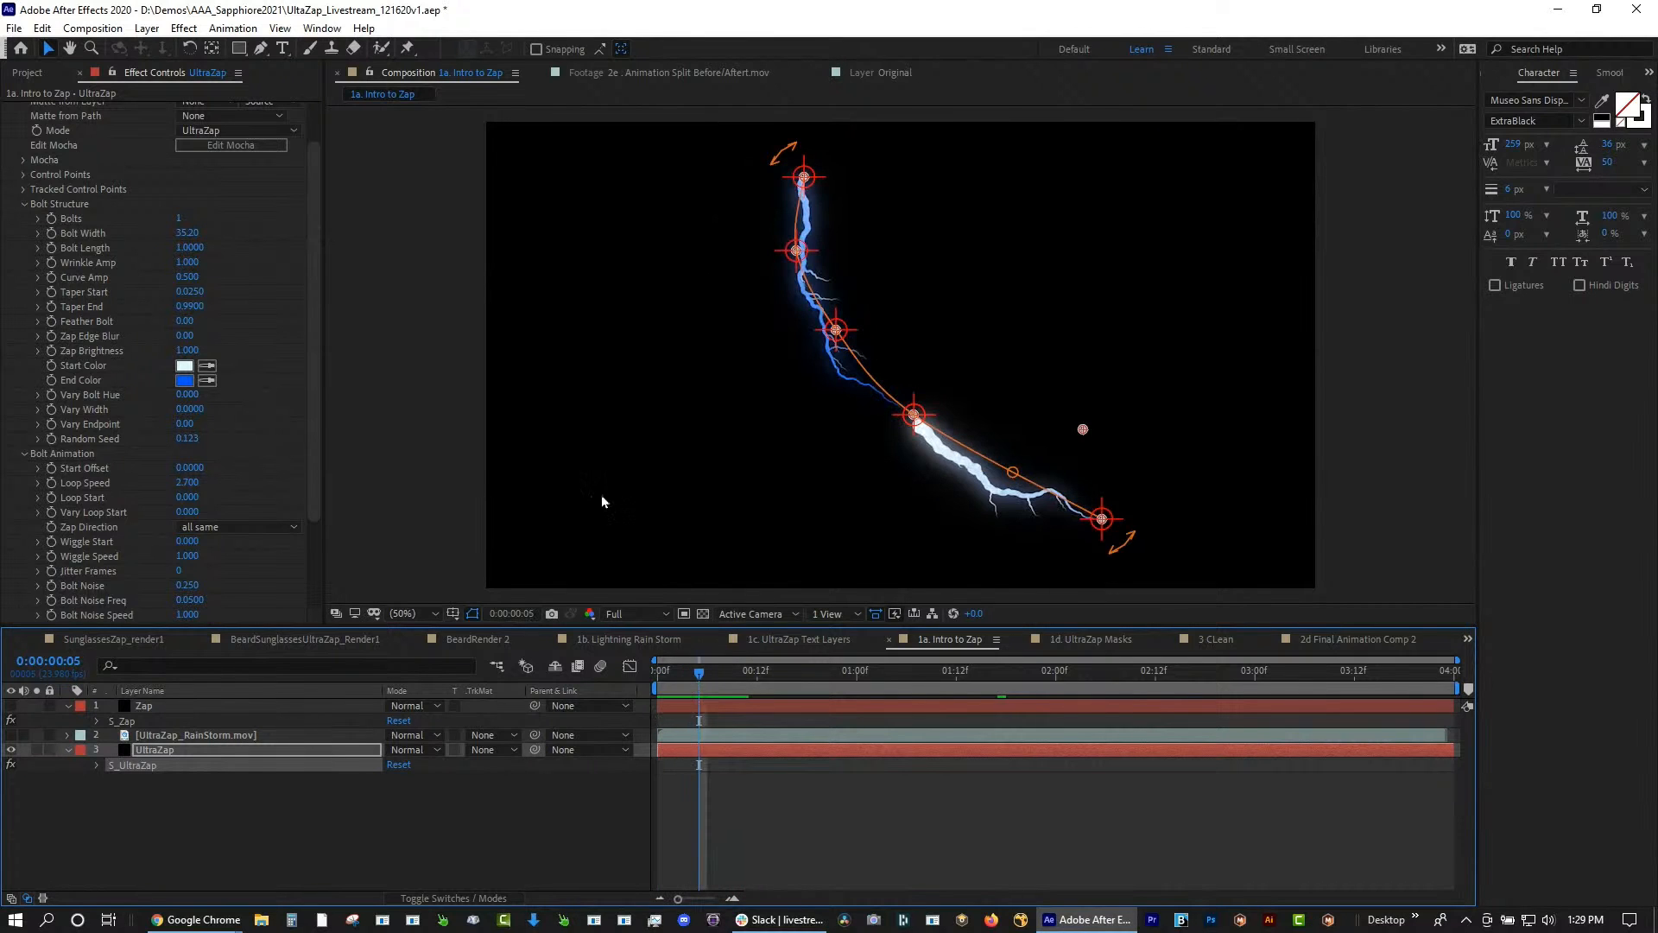
Set the number of Secondary Bolts in the Secondary Bolt Structure settings to 3
left_click_drag(318, 311, 318, 428)
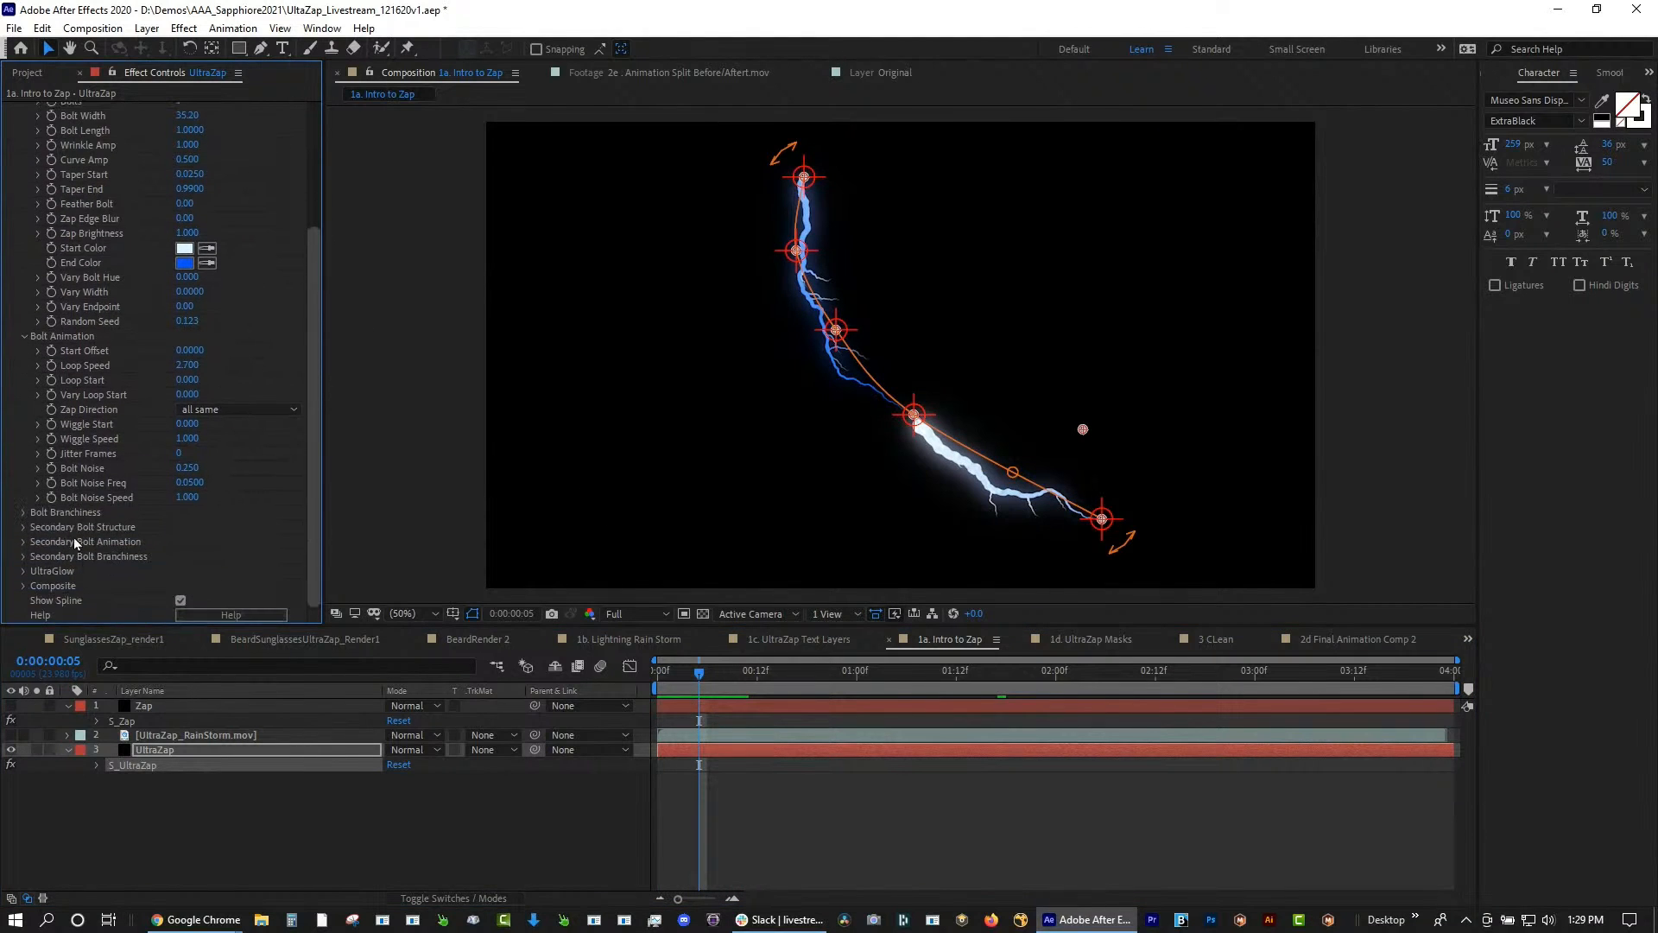
left_click(23, 527)
scroll(172, 423, "down", 3)
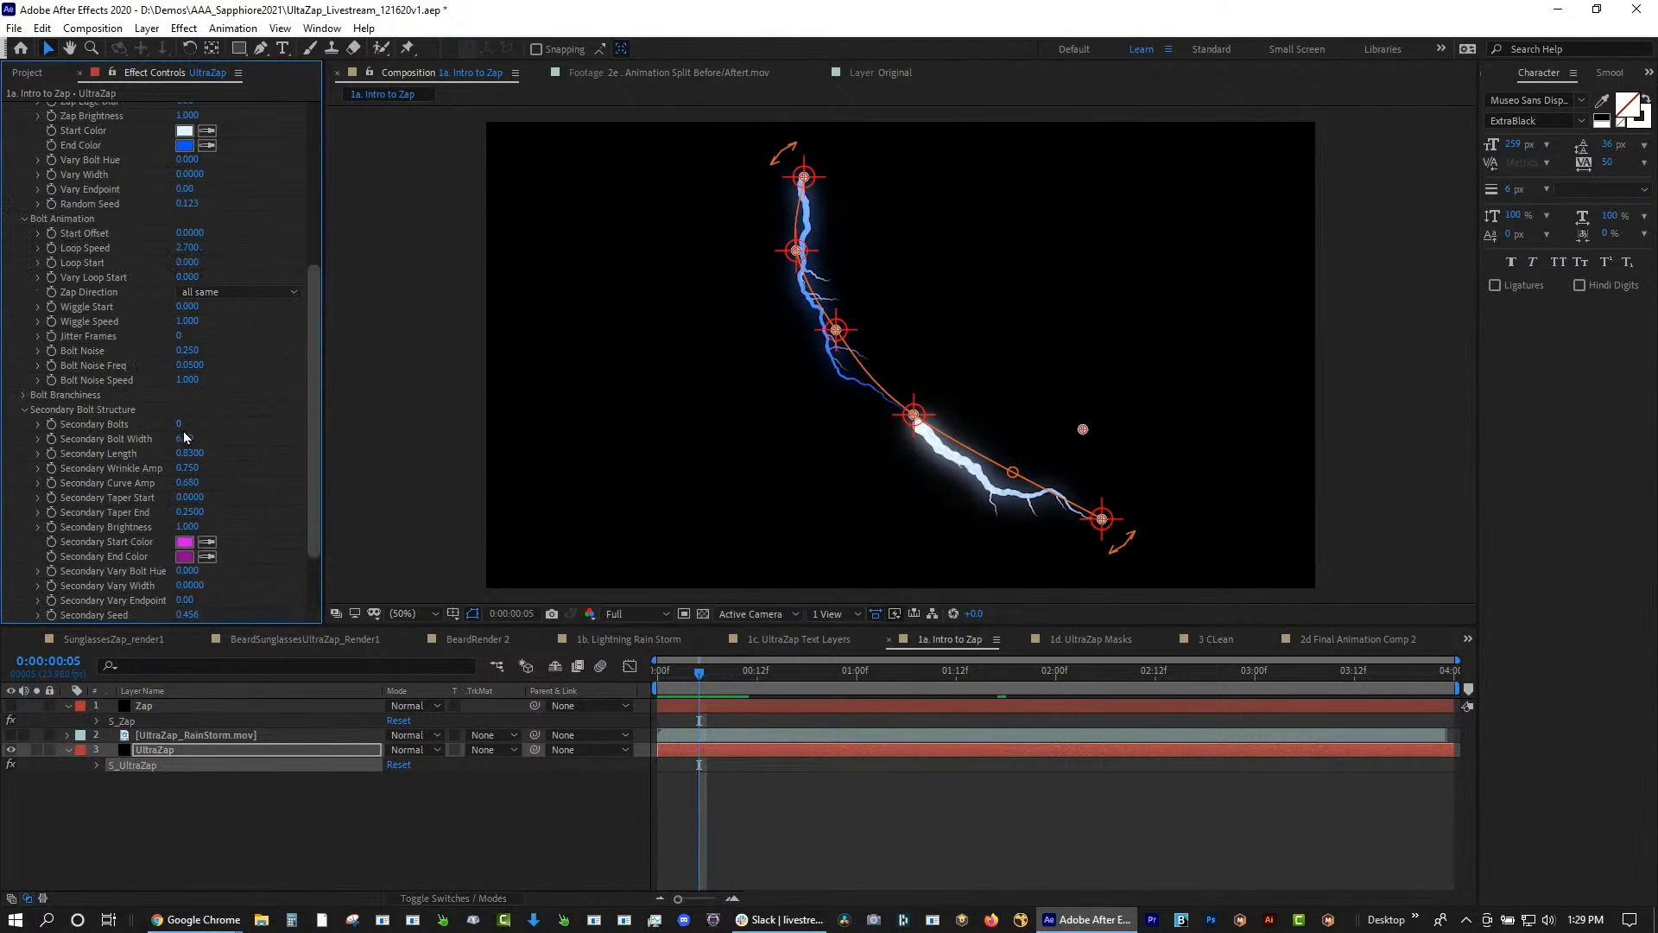
left_click_drag(179, 424, 208, 429)
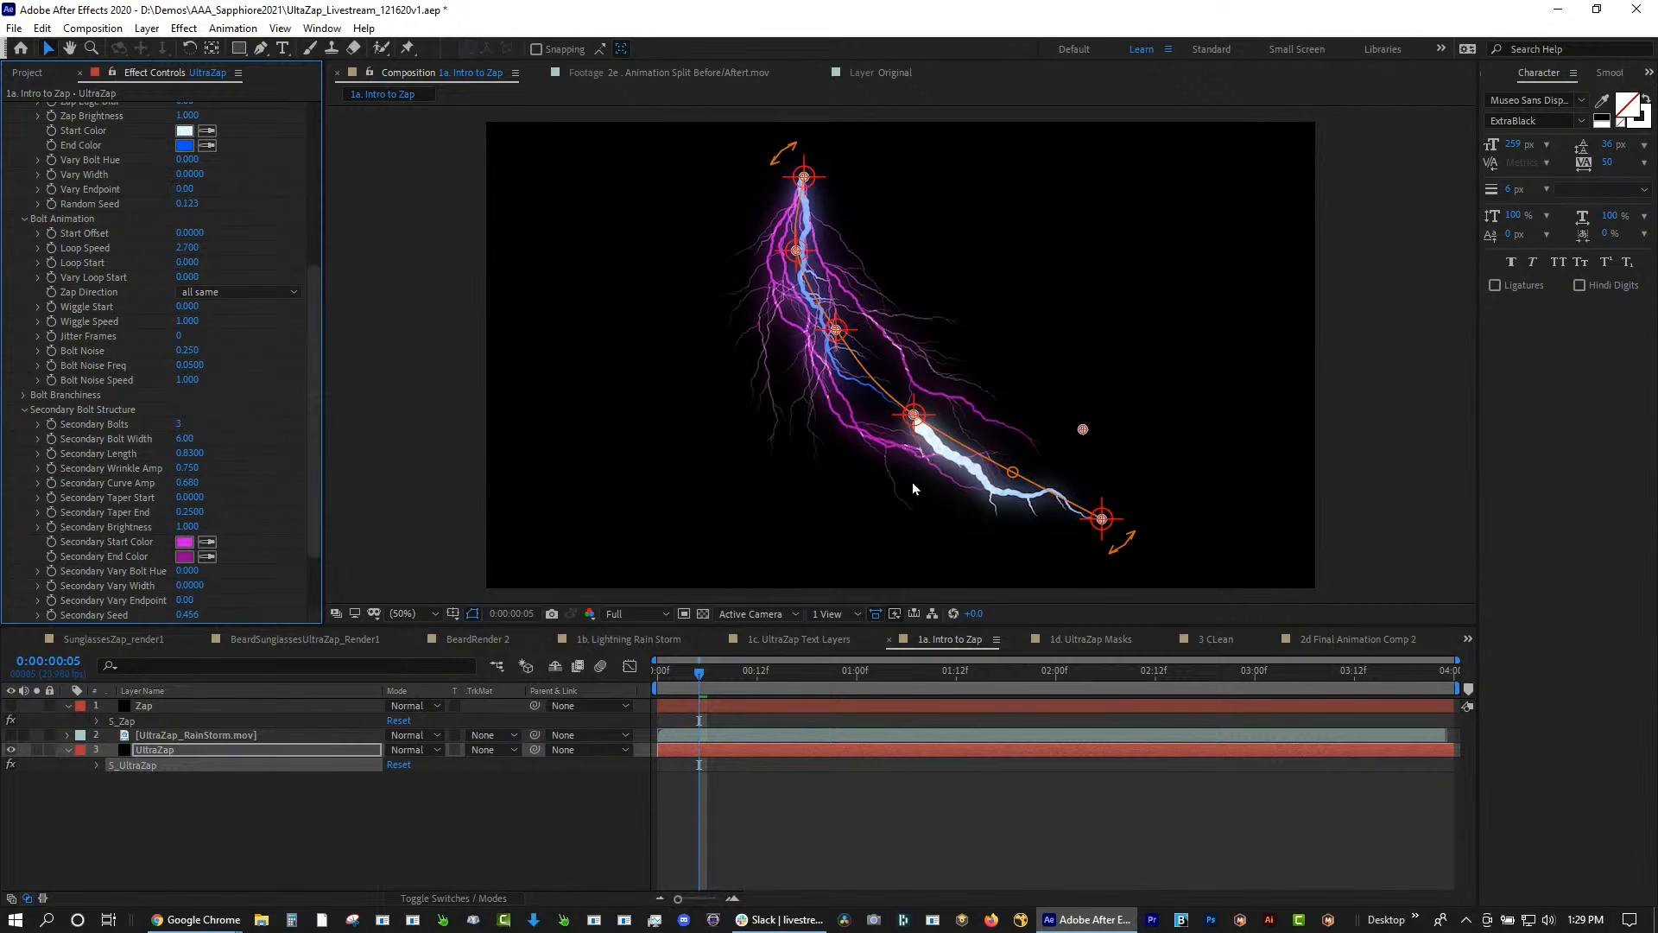
In the UltraGlow settings, set Glow Brightness to 1.500, Glow Threshold to 0.1100 and After Glow Width to 181.00
left_click_drag(316, 338, 315, 402)
left_click(24, 571)
scroll(26, 586, "down", 3)
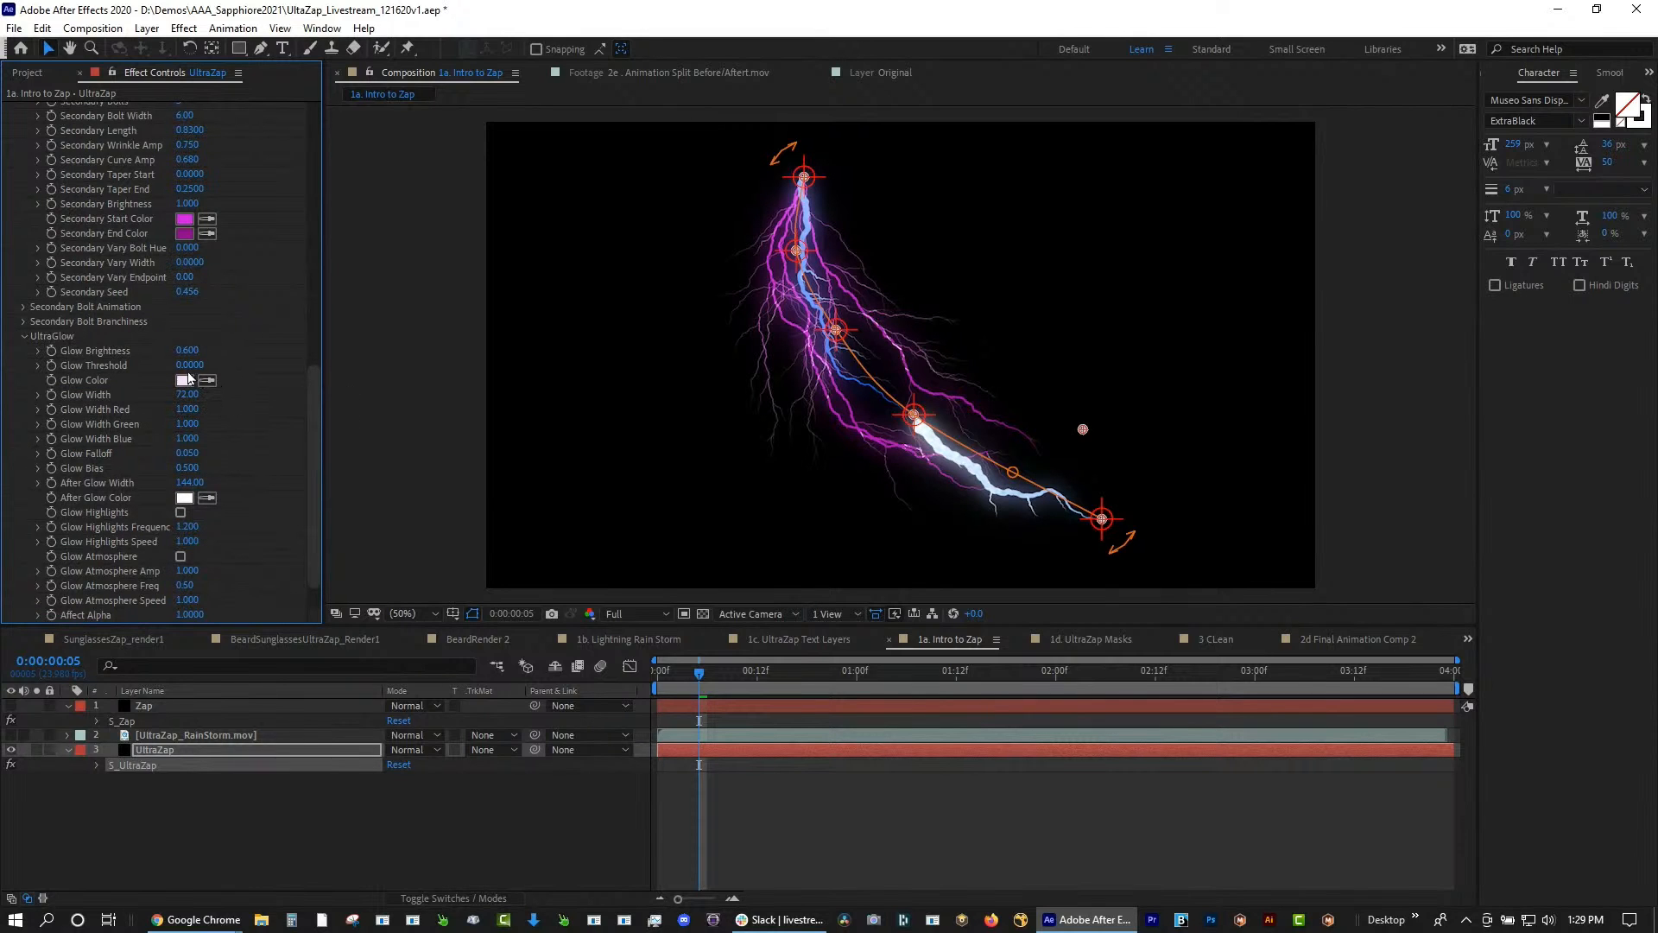
mouse_move(200, 351)
left_mouse_down()
mouse_move(233, 353)
mouse_move(198, 353)
left_mouse_up()
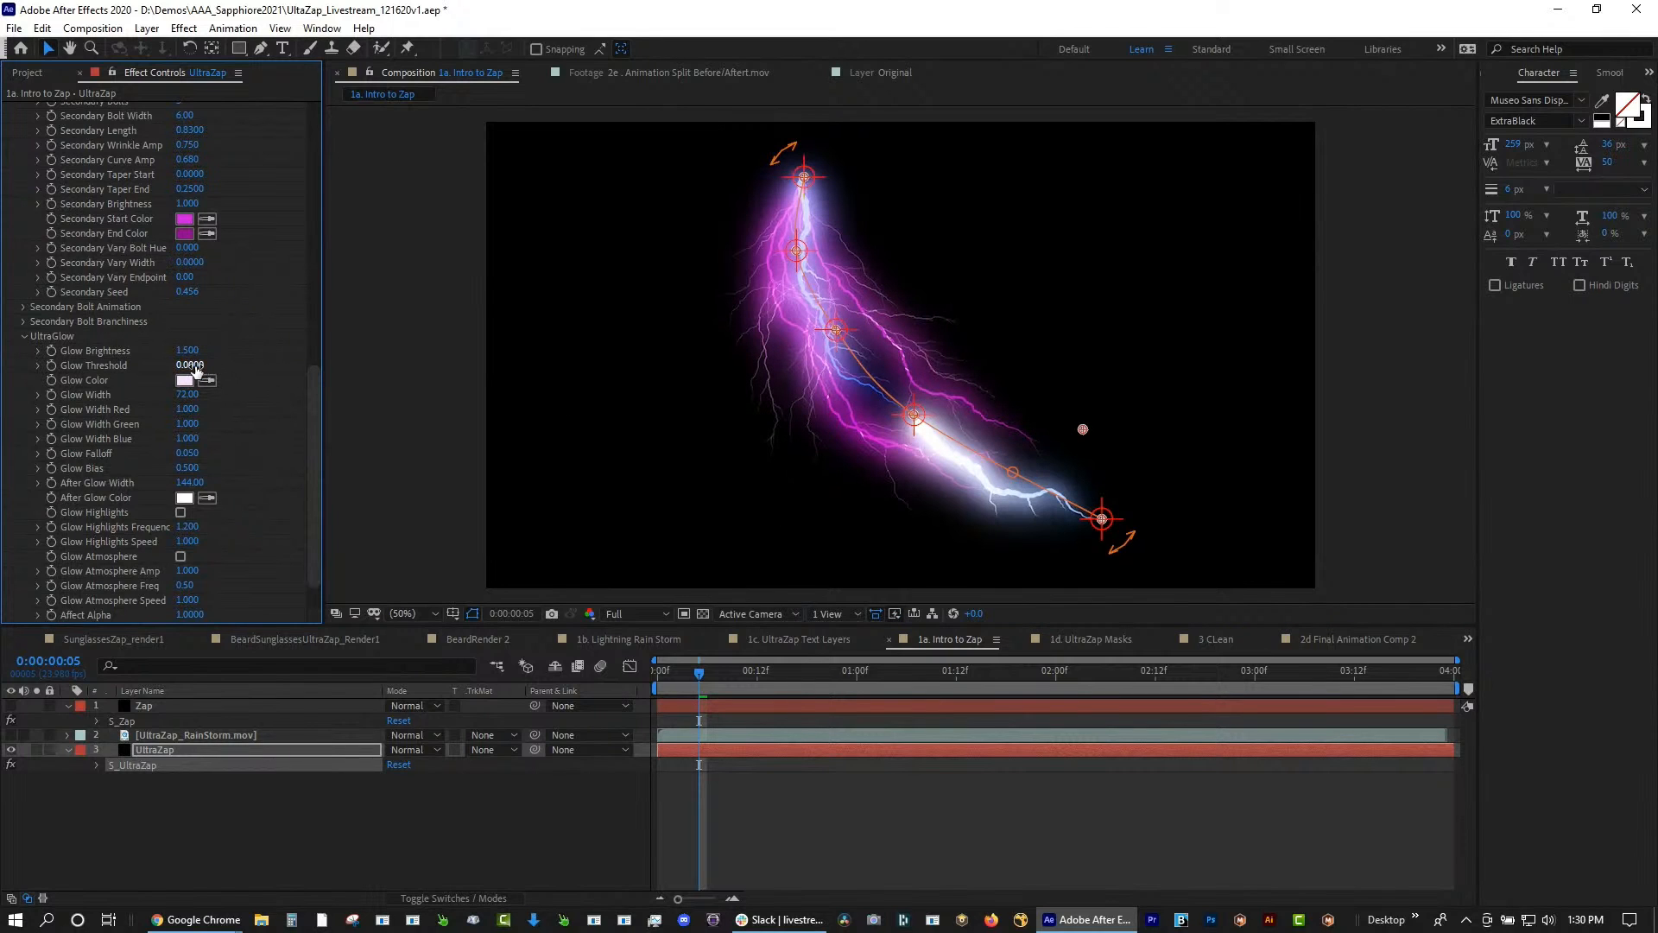
left_click_drag(198, 364, 222, 365)
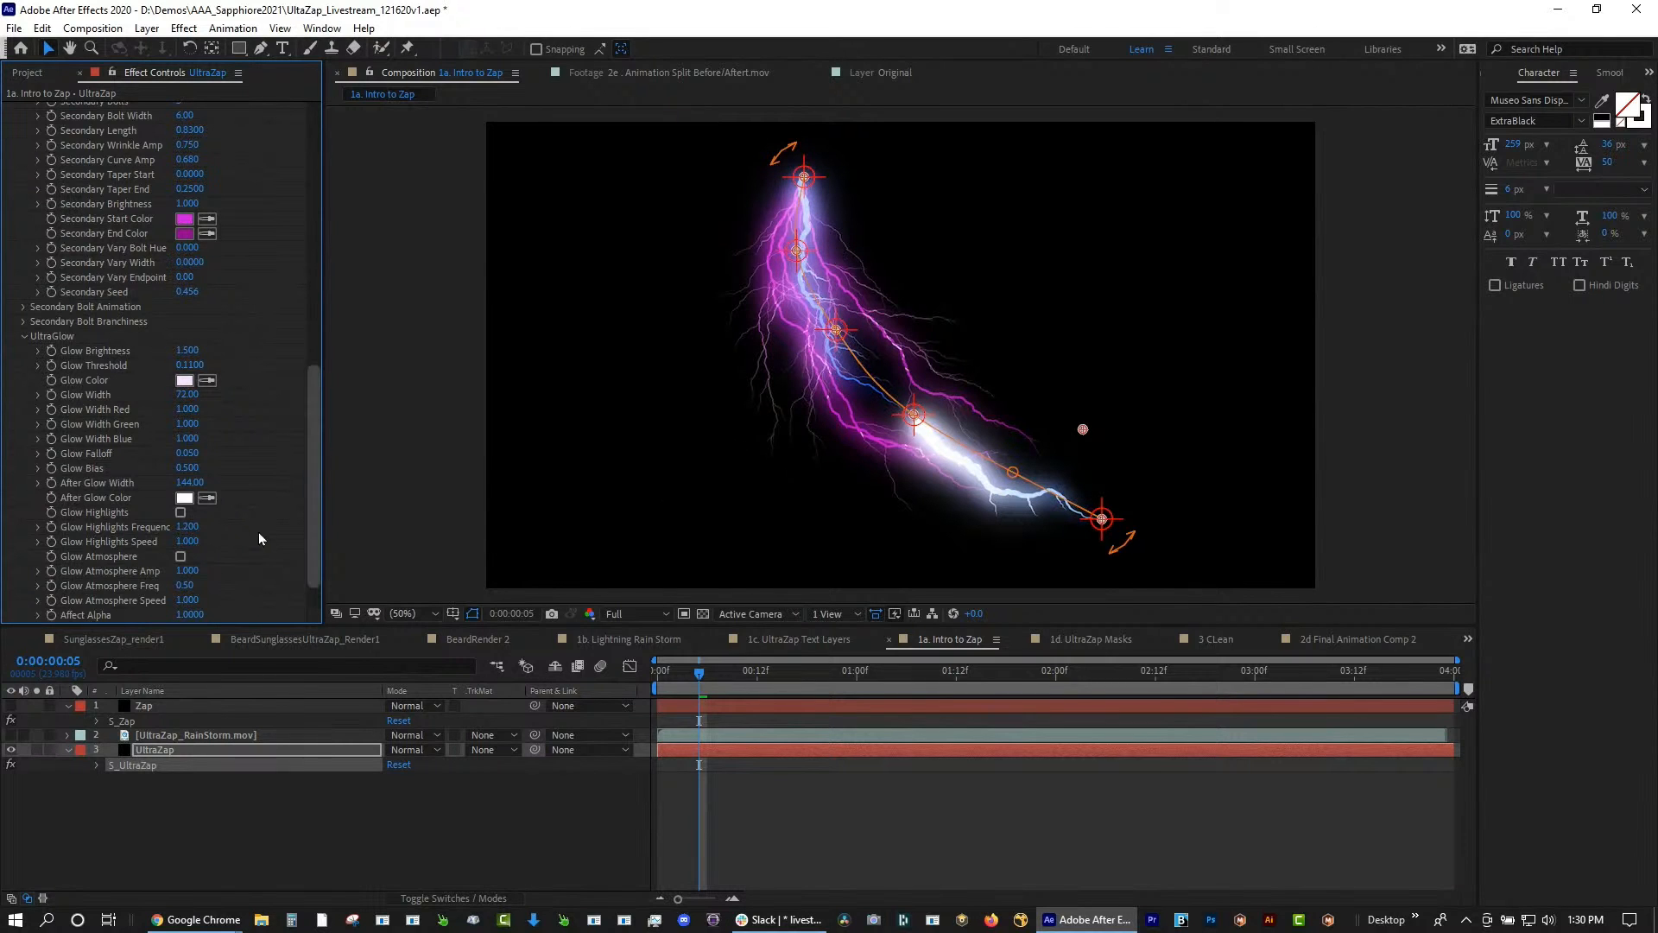
left_click_drag(193, 486, 212, 486)
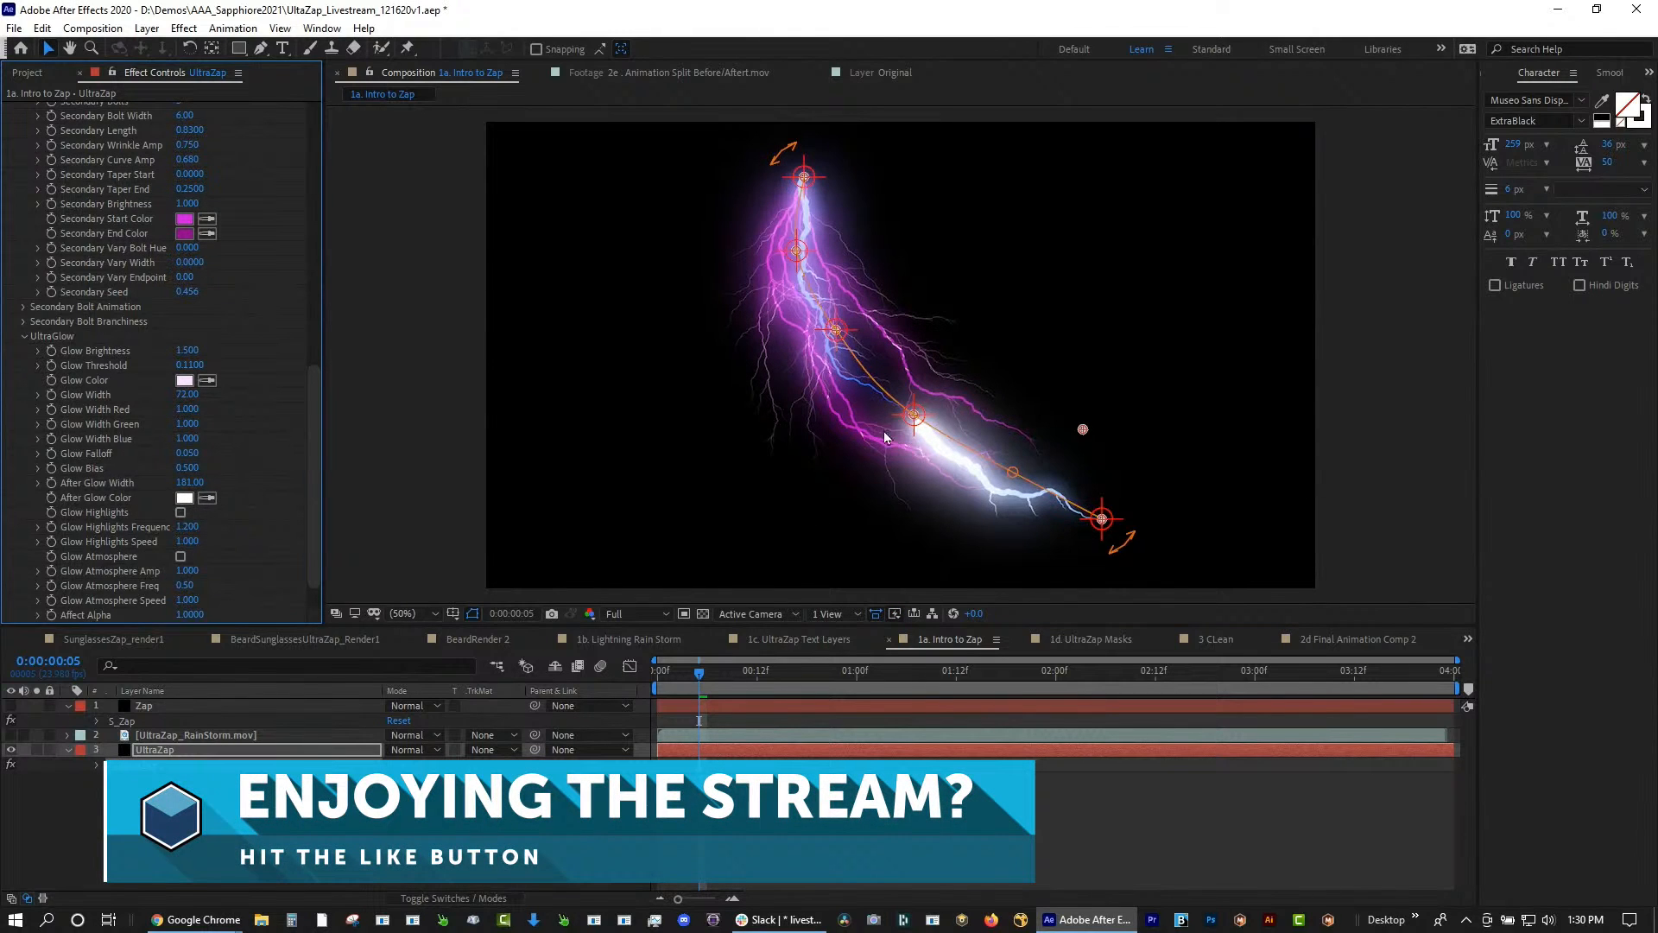
Hide the UltraZap layer, and show and select the UltraZap_RainStorm.mov layer
left_click_drag(316, 407, 330, 105)
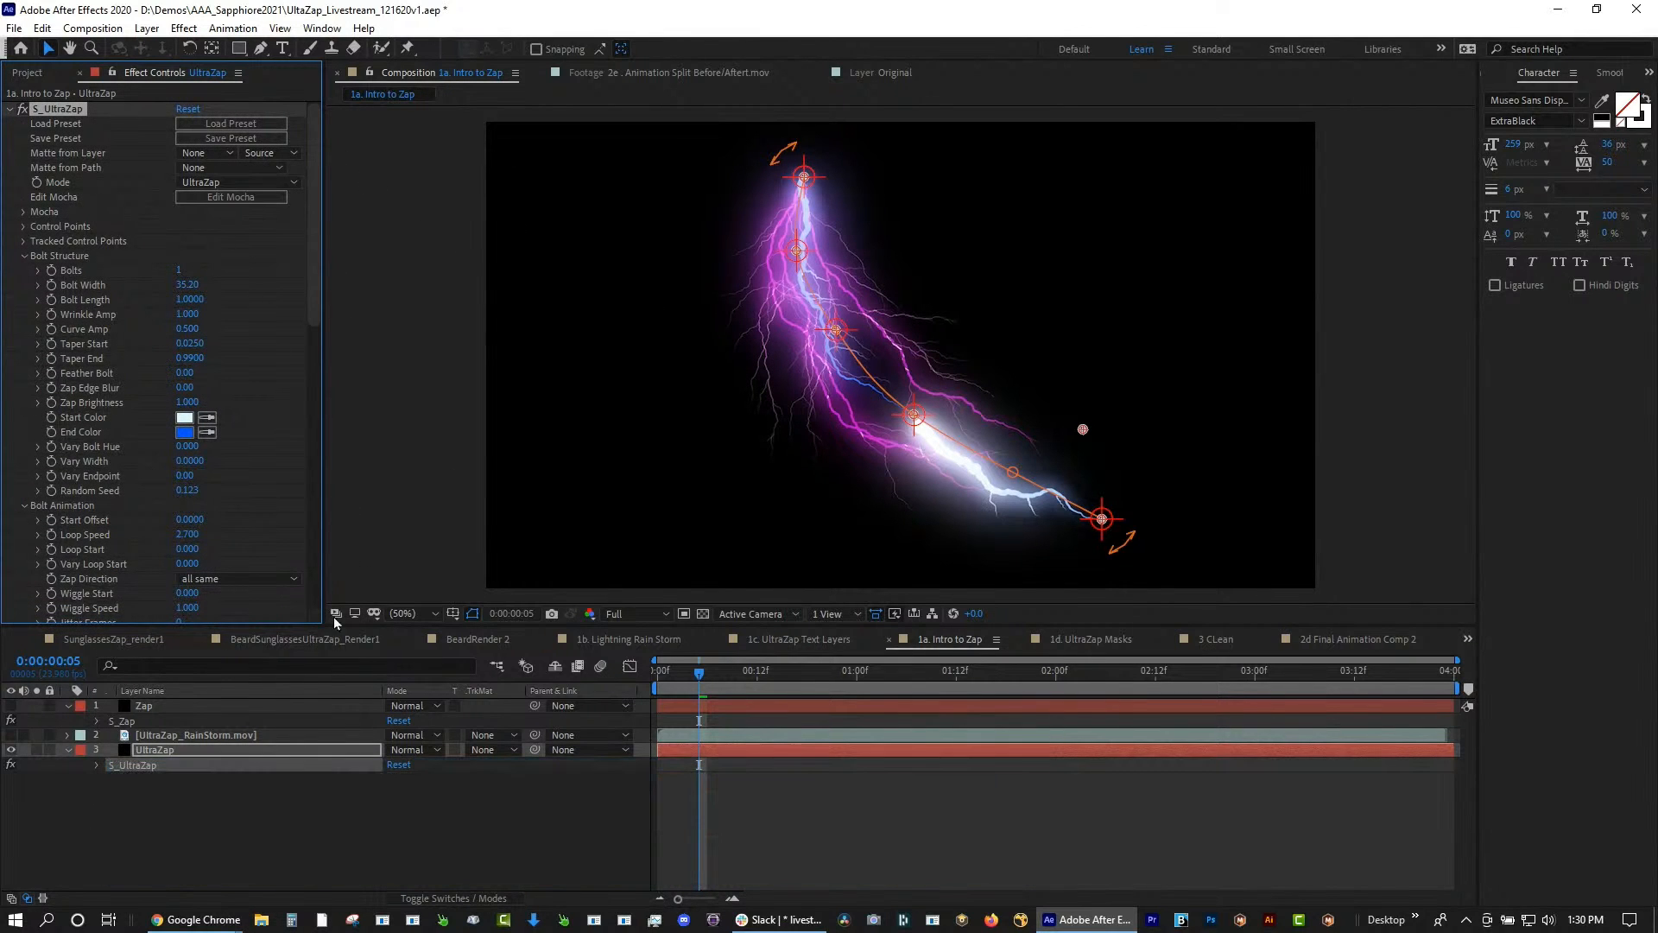
left_click(11, 721)
left_click(10, 735)
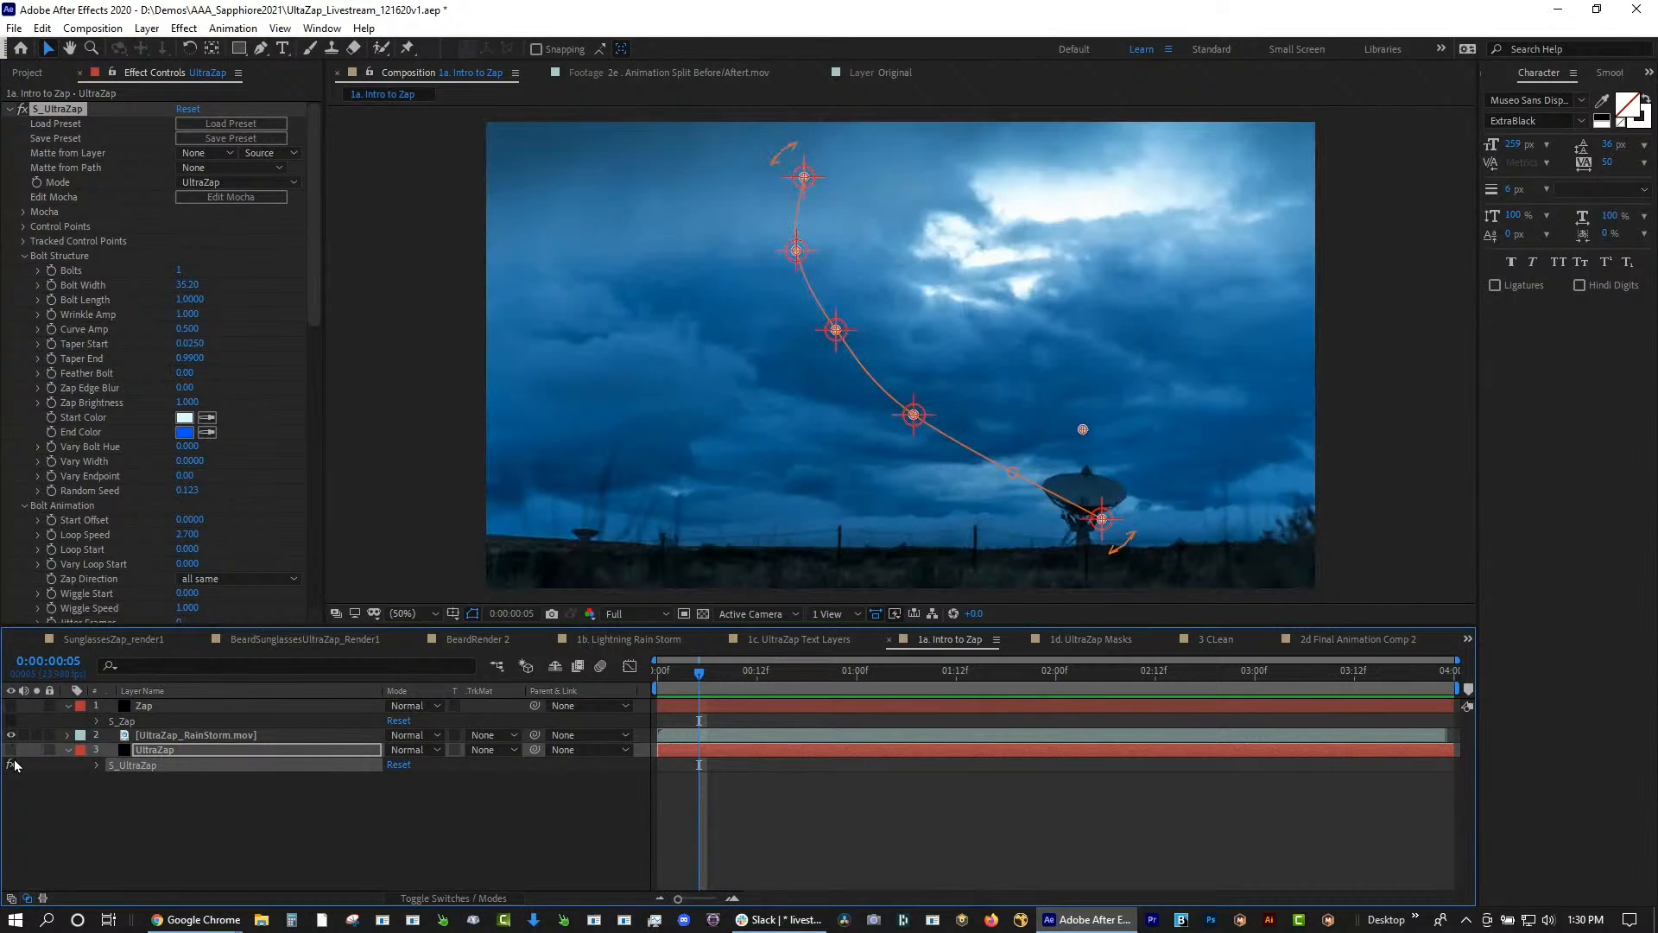
left_click(180, 735)
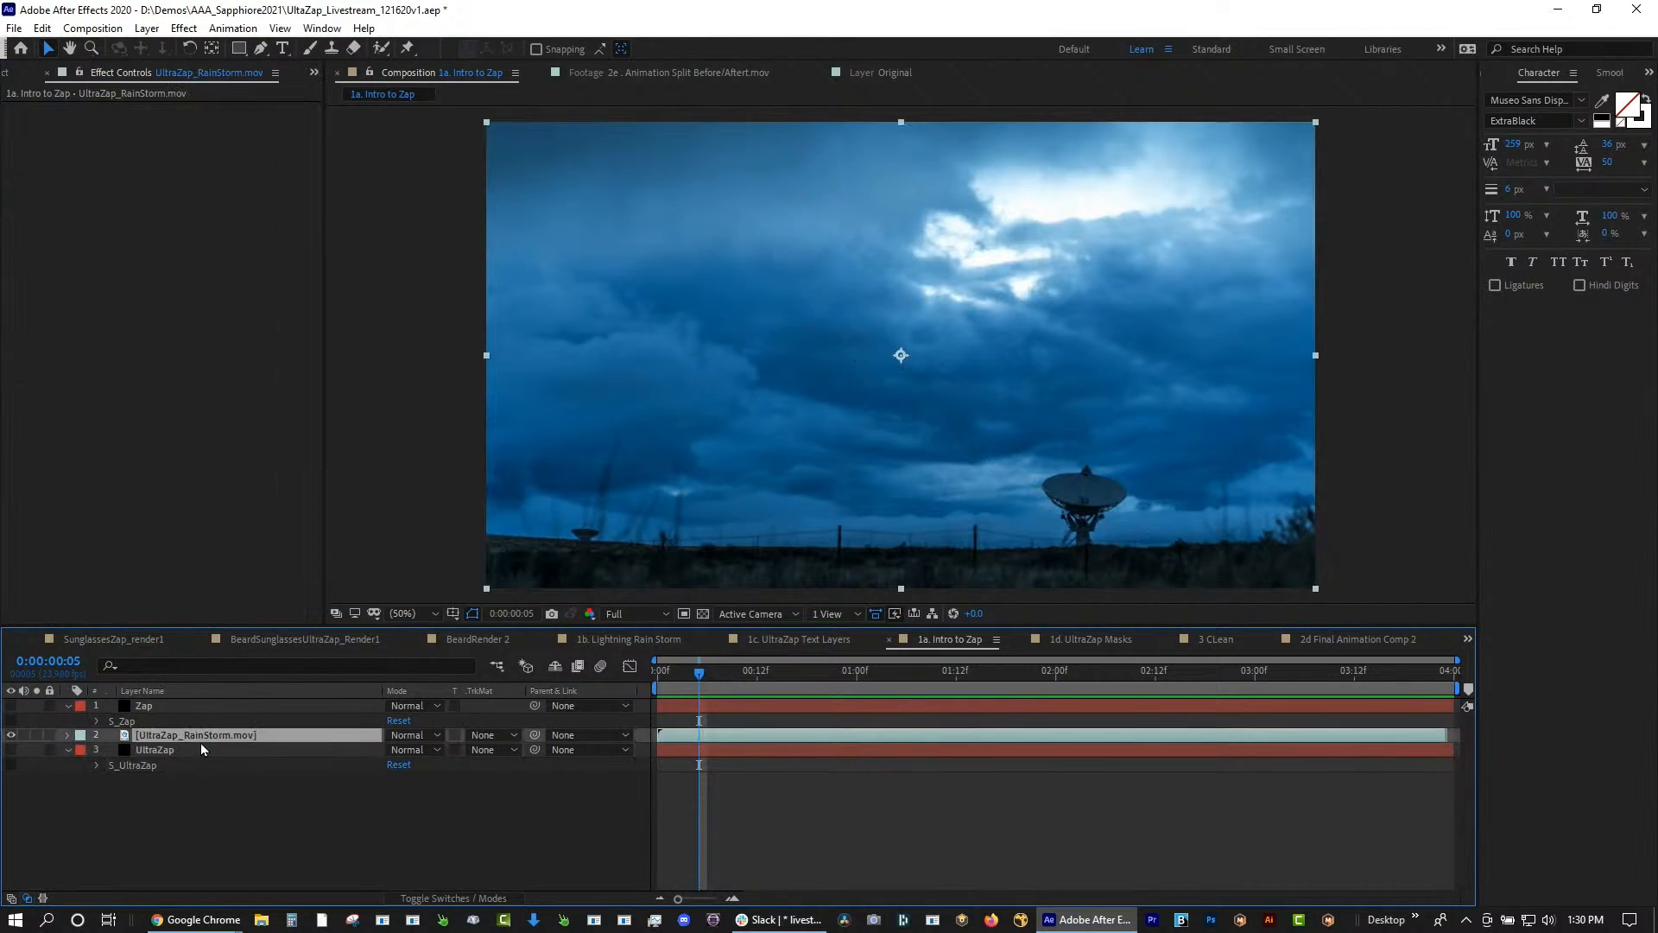
Play the rain storm footage from the first frame, enlarge the composition view to watch it again, and restore the layout
left_click(659, 673)
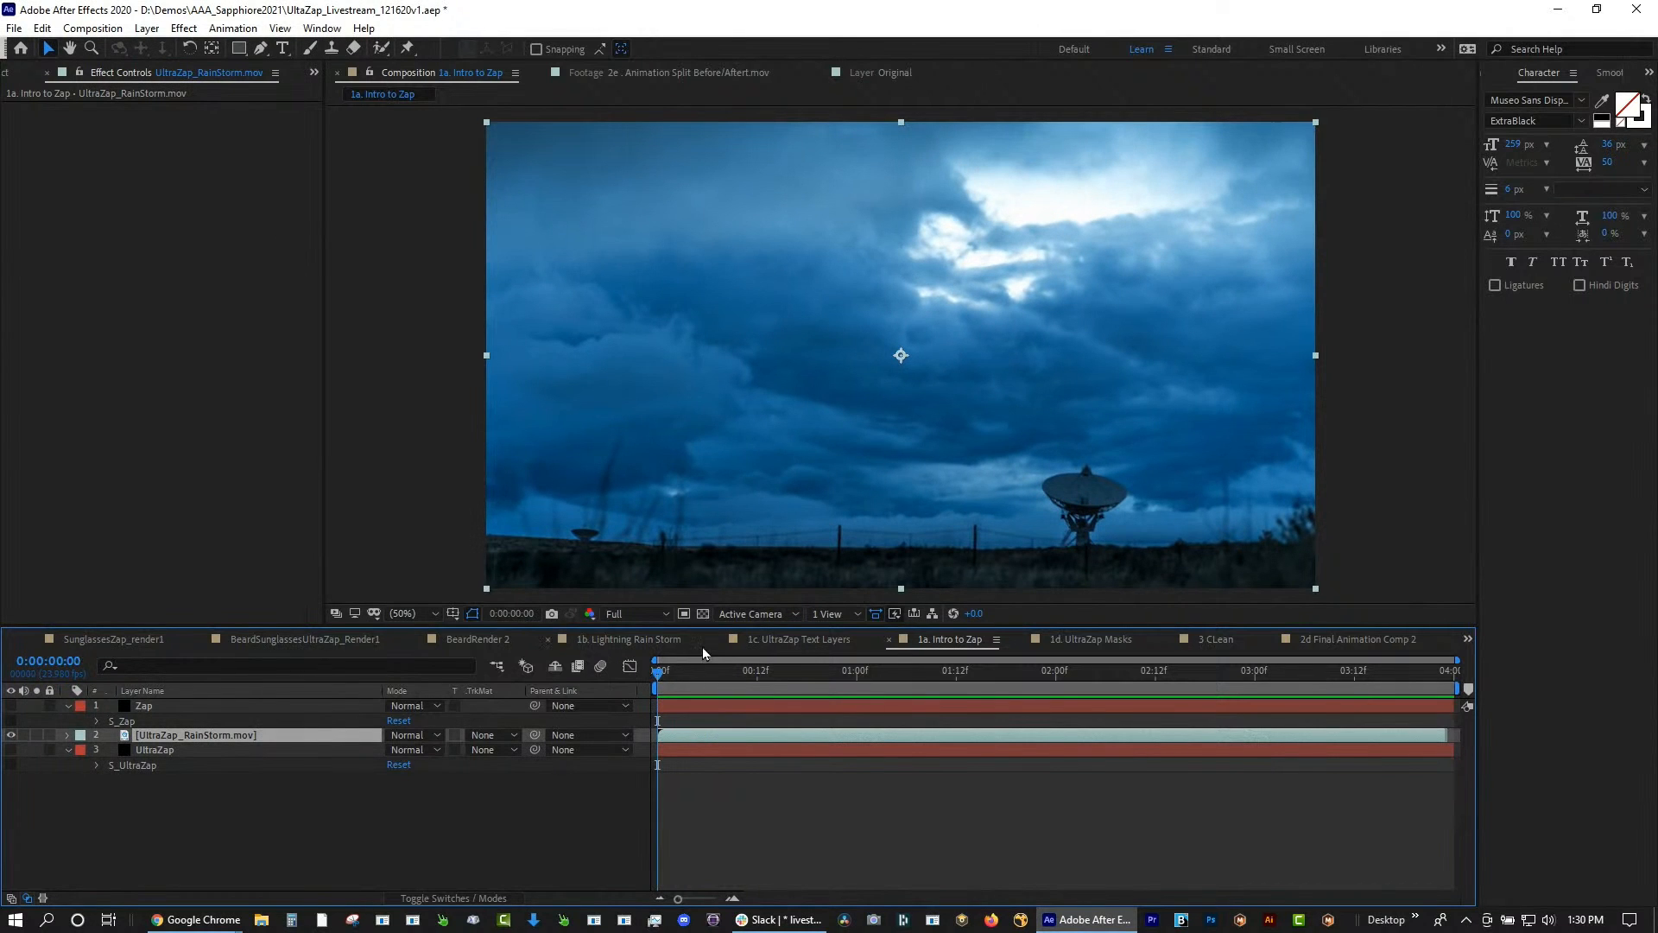
key("space")
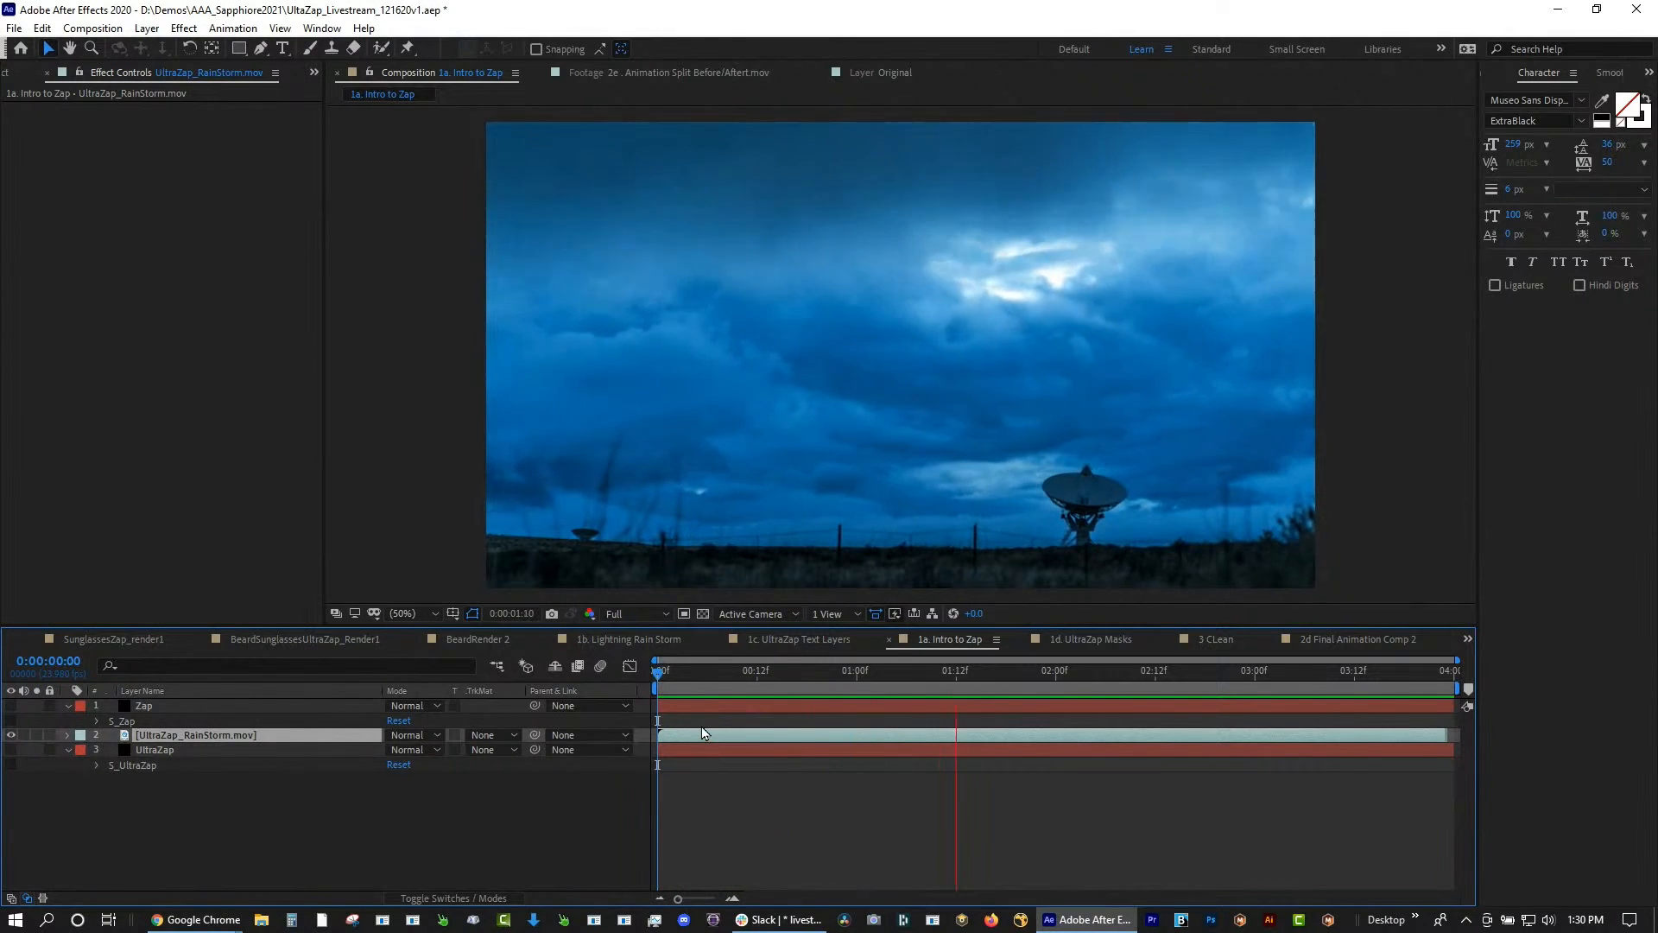
key("space")
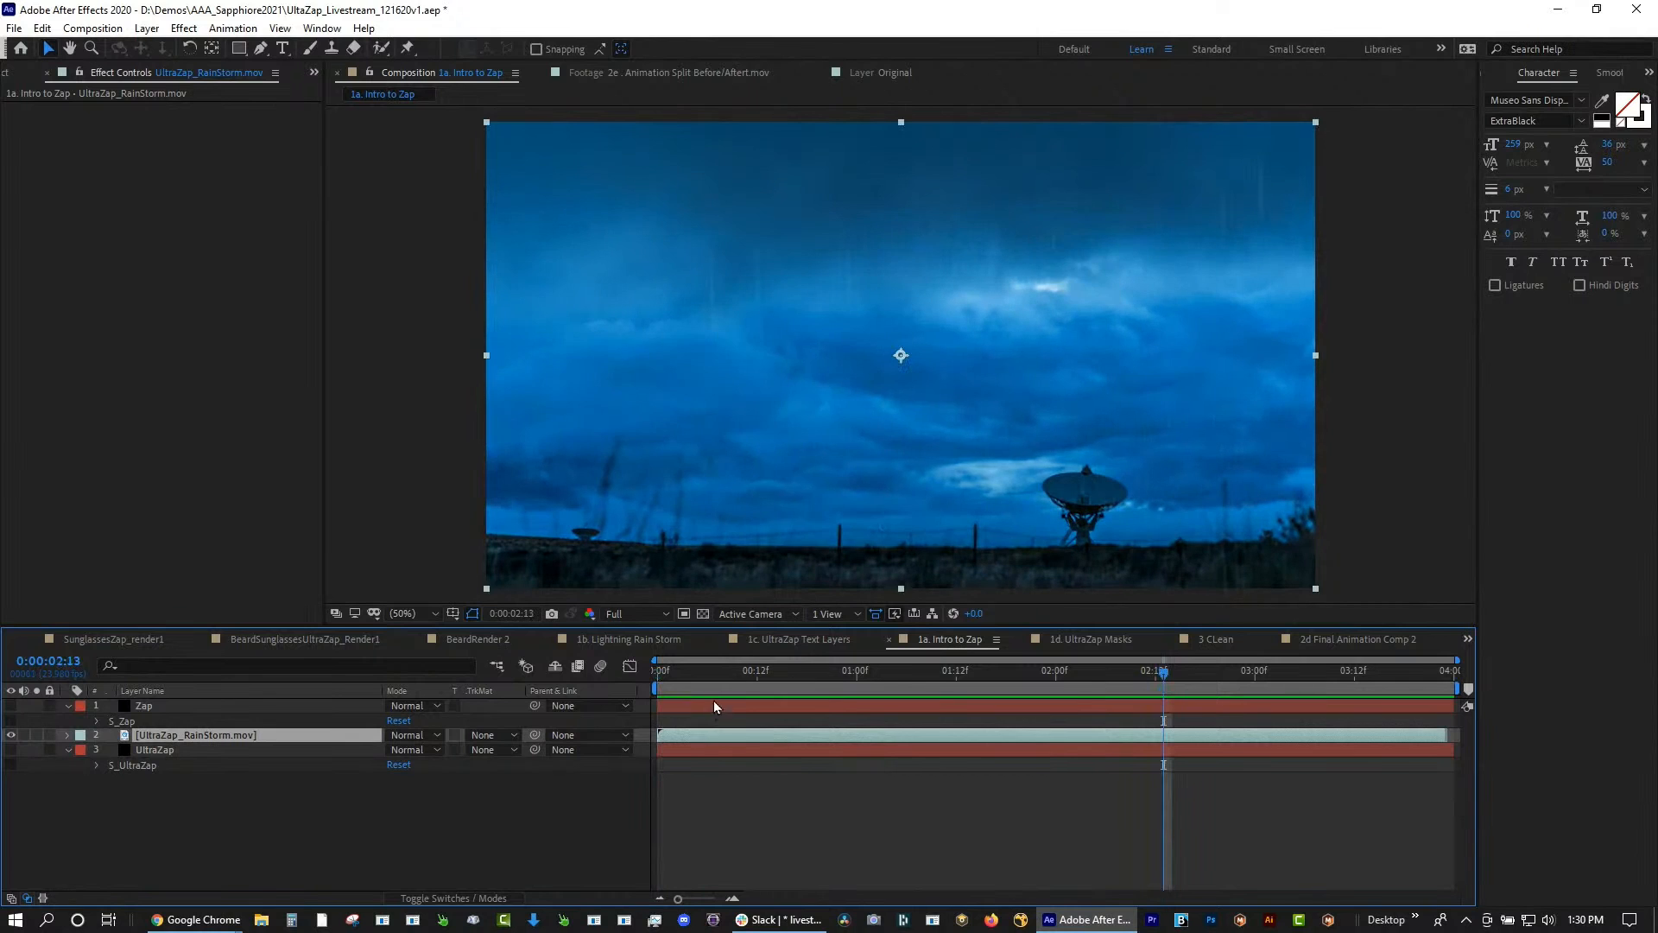
key("grave")
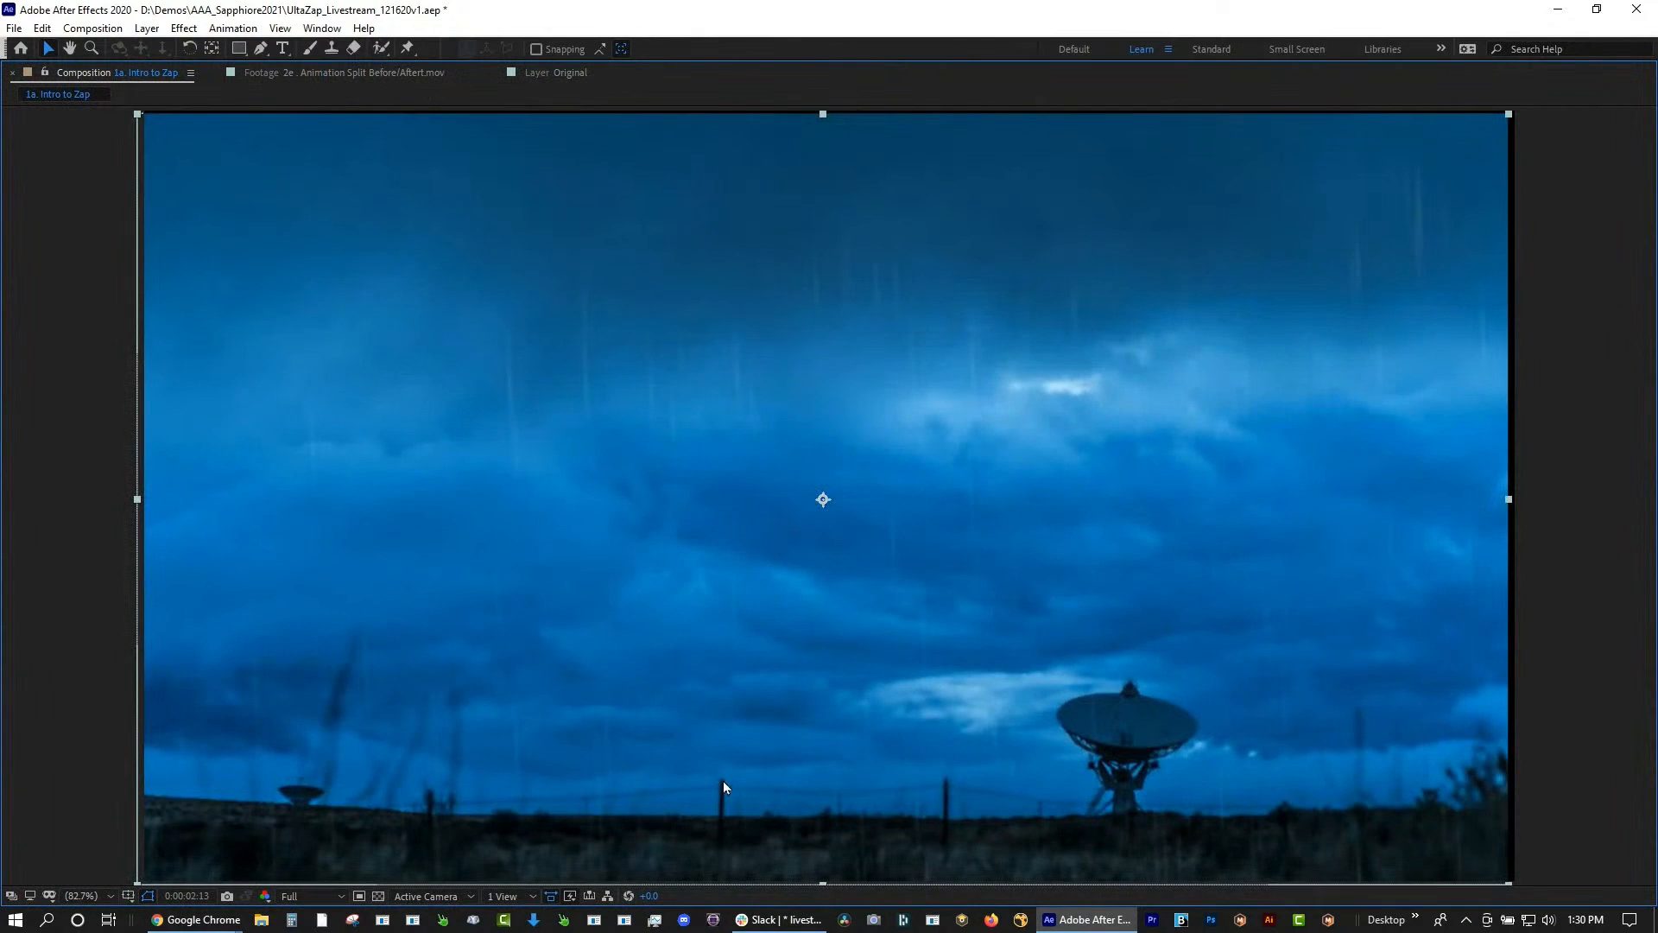
key("space")
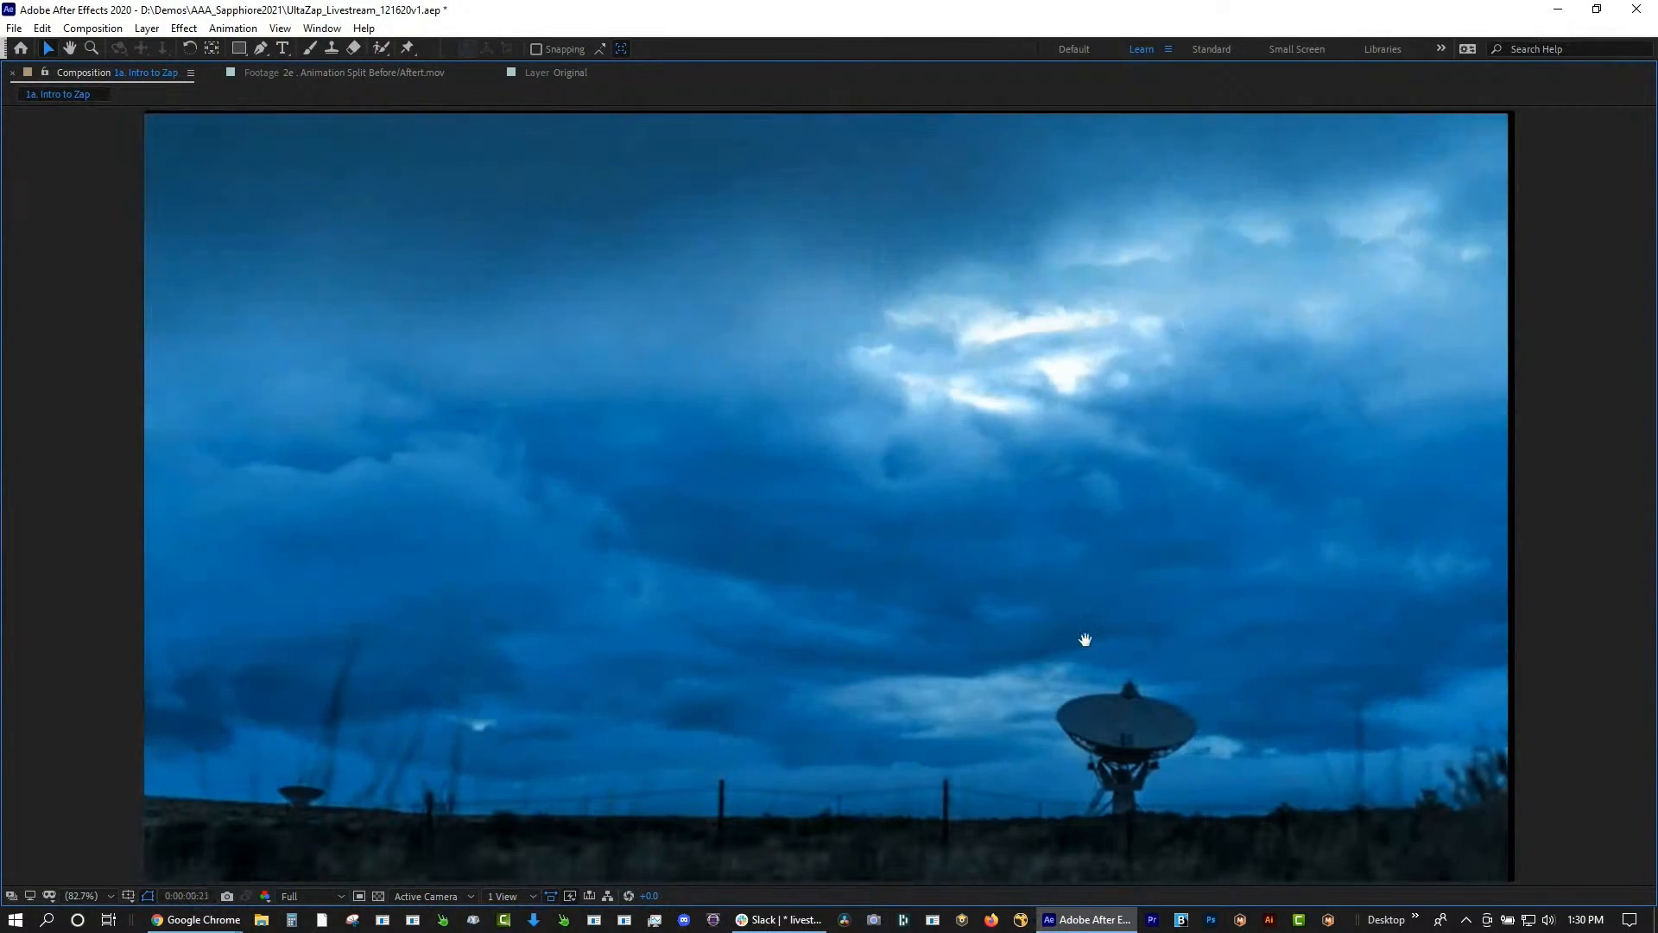
left_click(1084, 638)
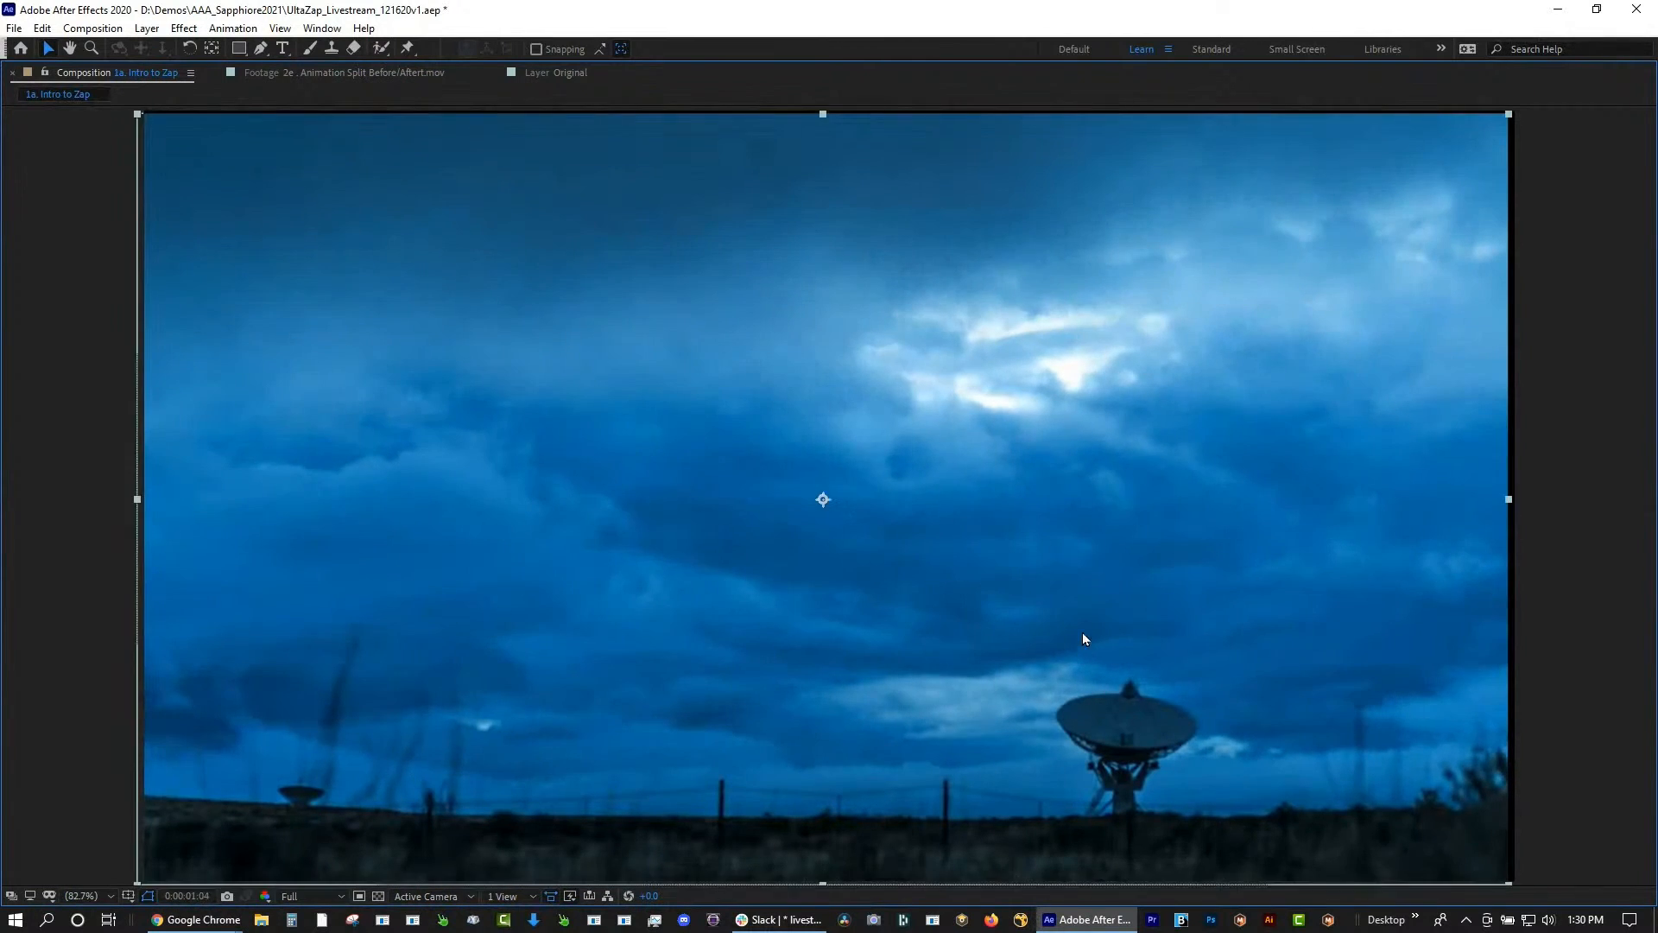
key("grave")
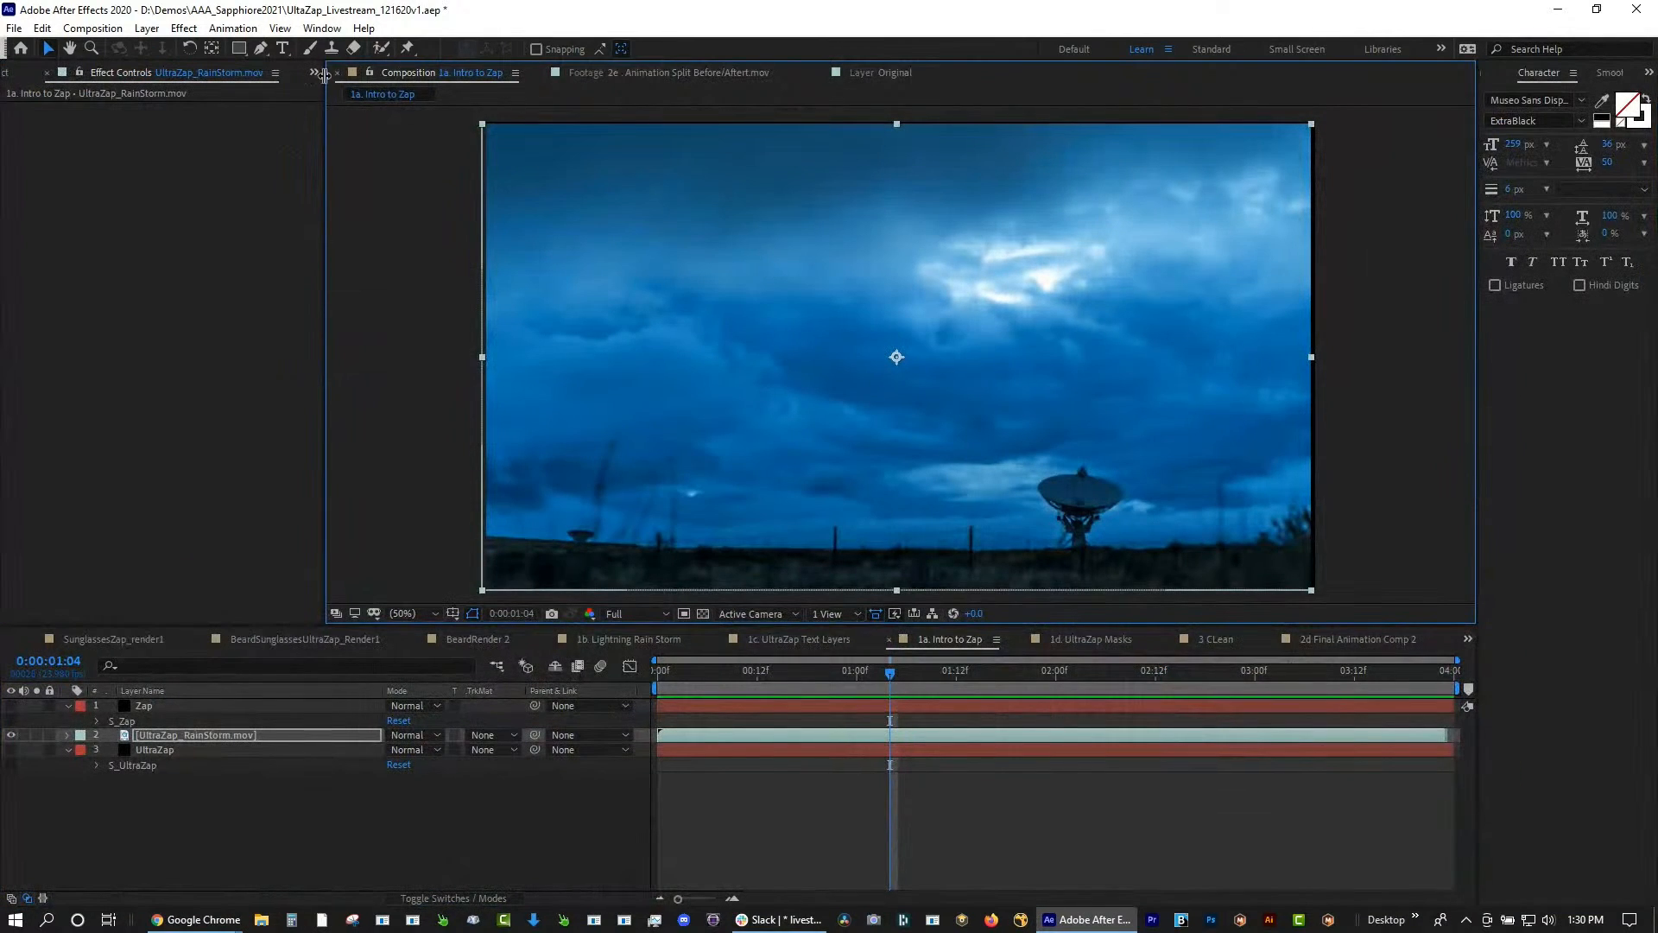
Show the project contents and open the composition 1b. Lightning Rain Storm
left_click(314, 72)
left_click(347, 94)
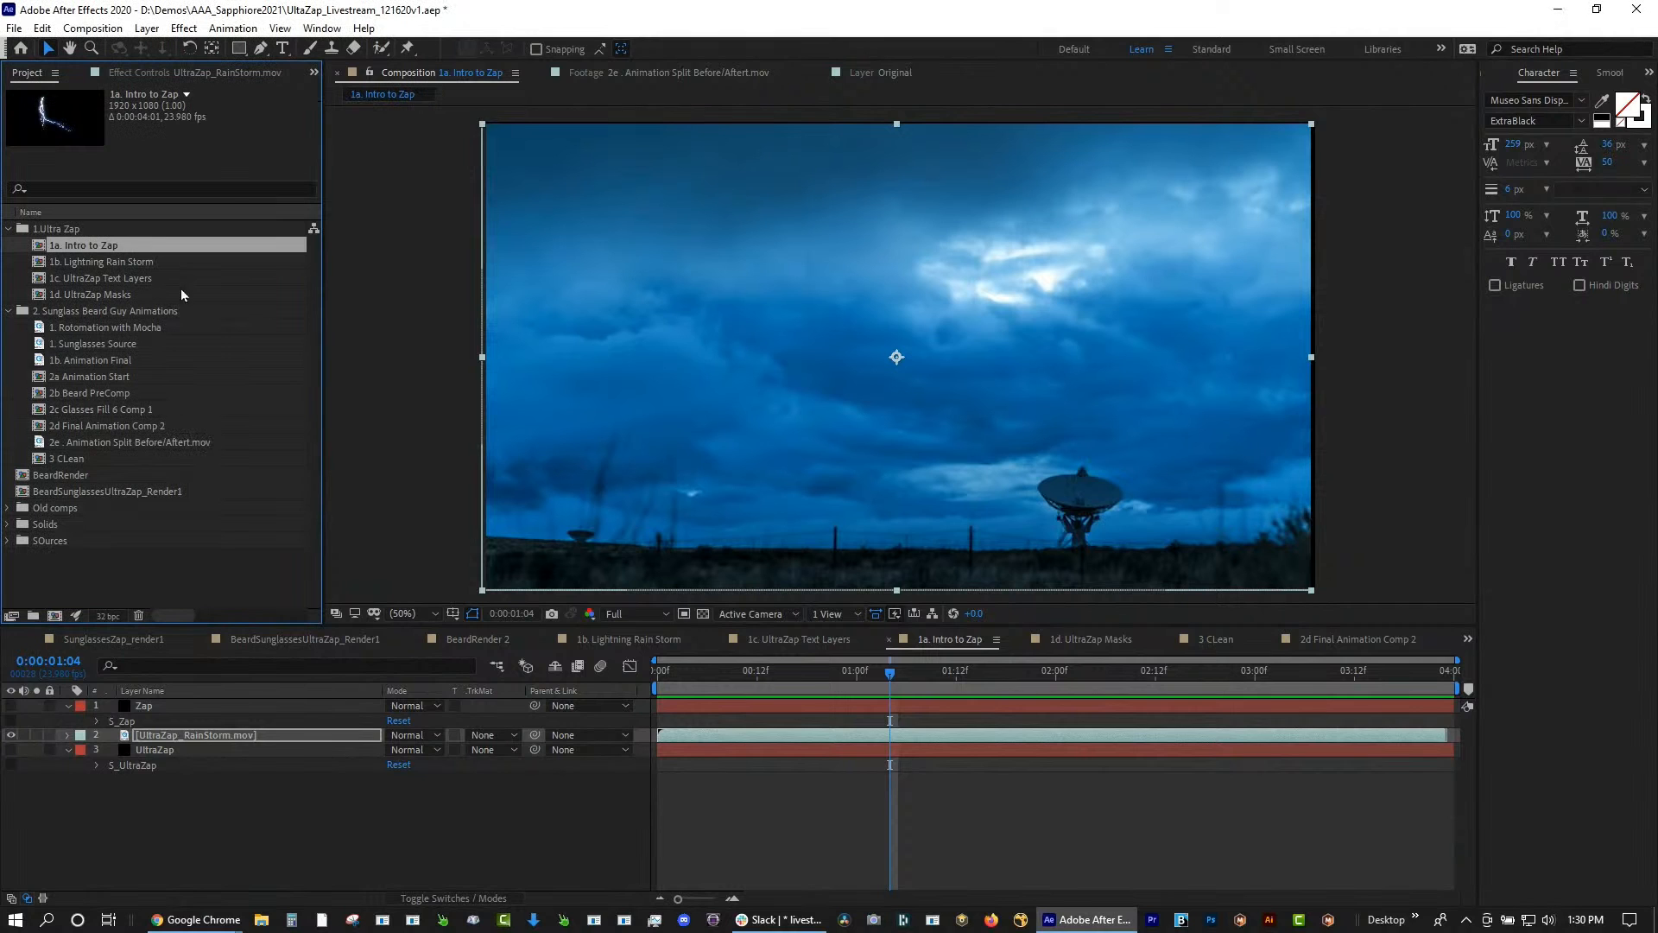
double_click(136, 262)
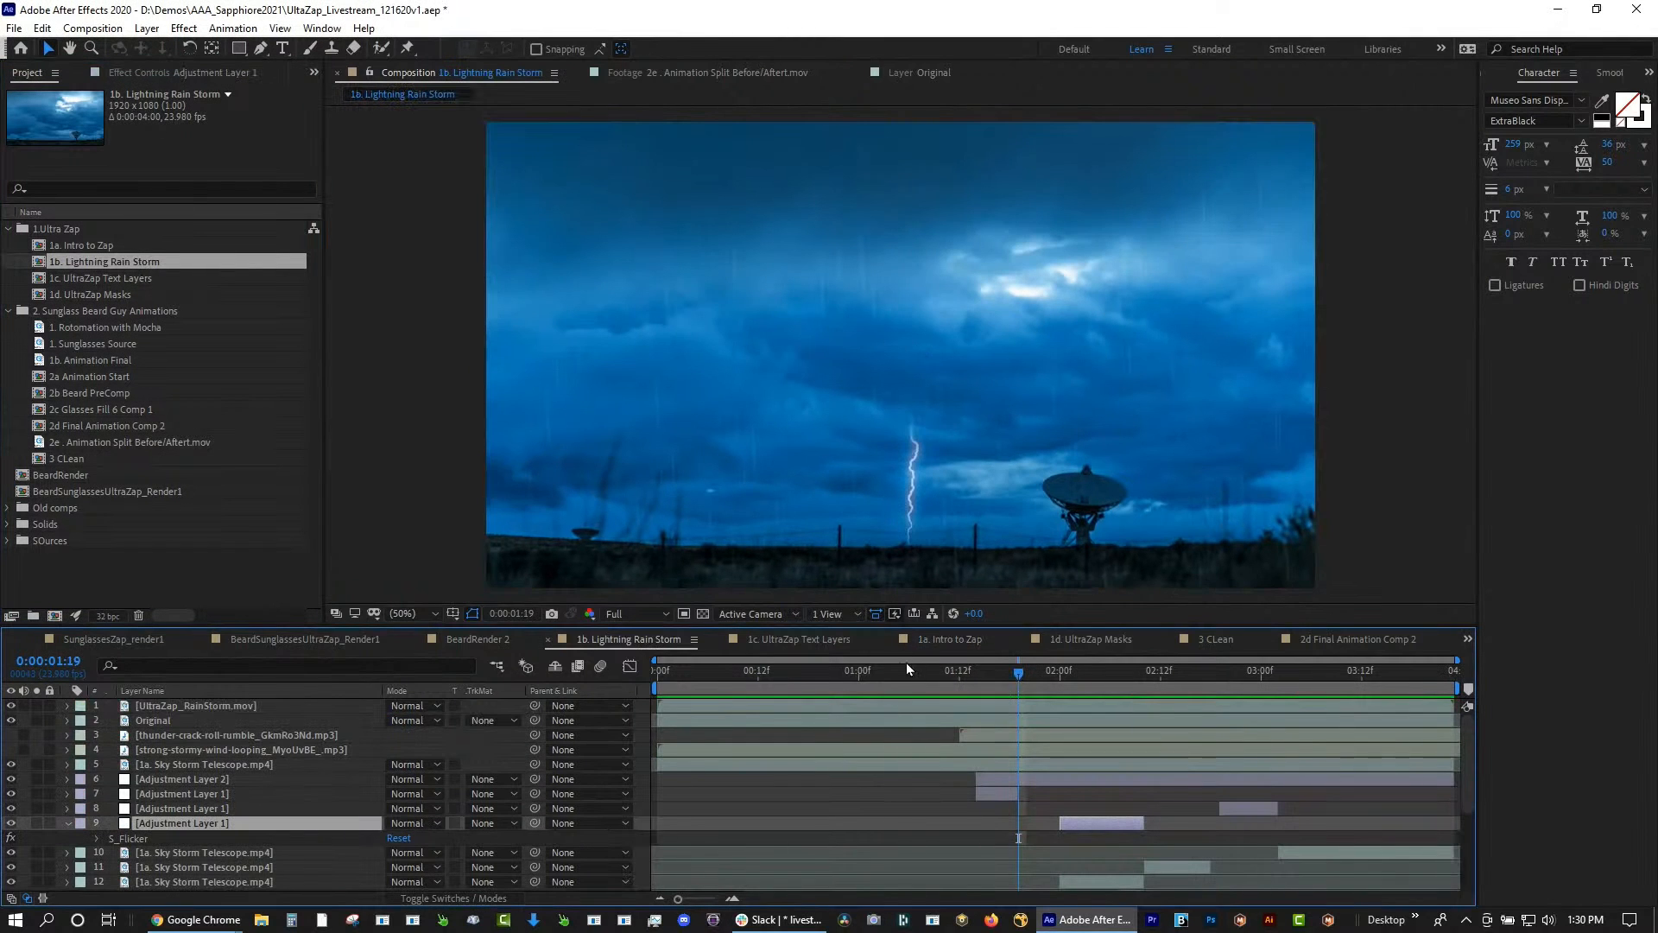
Go to 0:00:01:16 and select the Sky Storm Telescope.mp4 layers 15 and 16 in turn to inspect them
left_click_drag(966, 662, 994, 672)
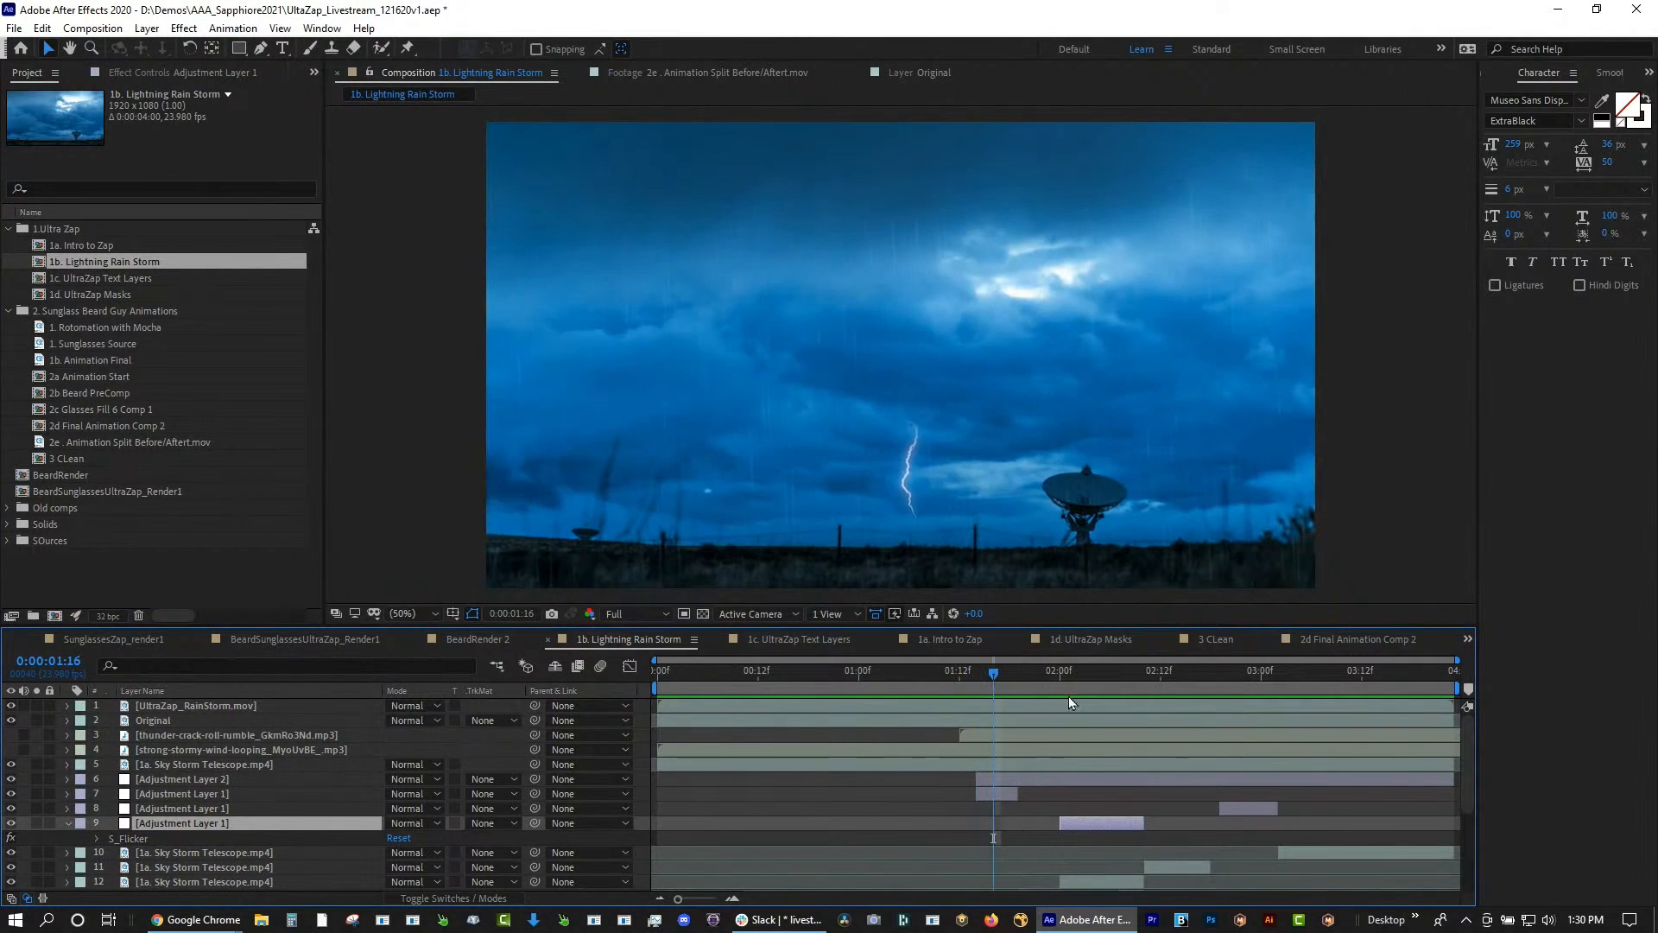
scroll(1473, 768, "down", 3)
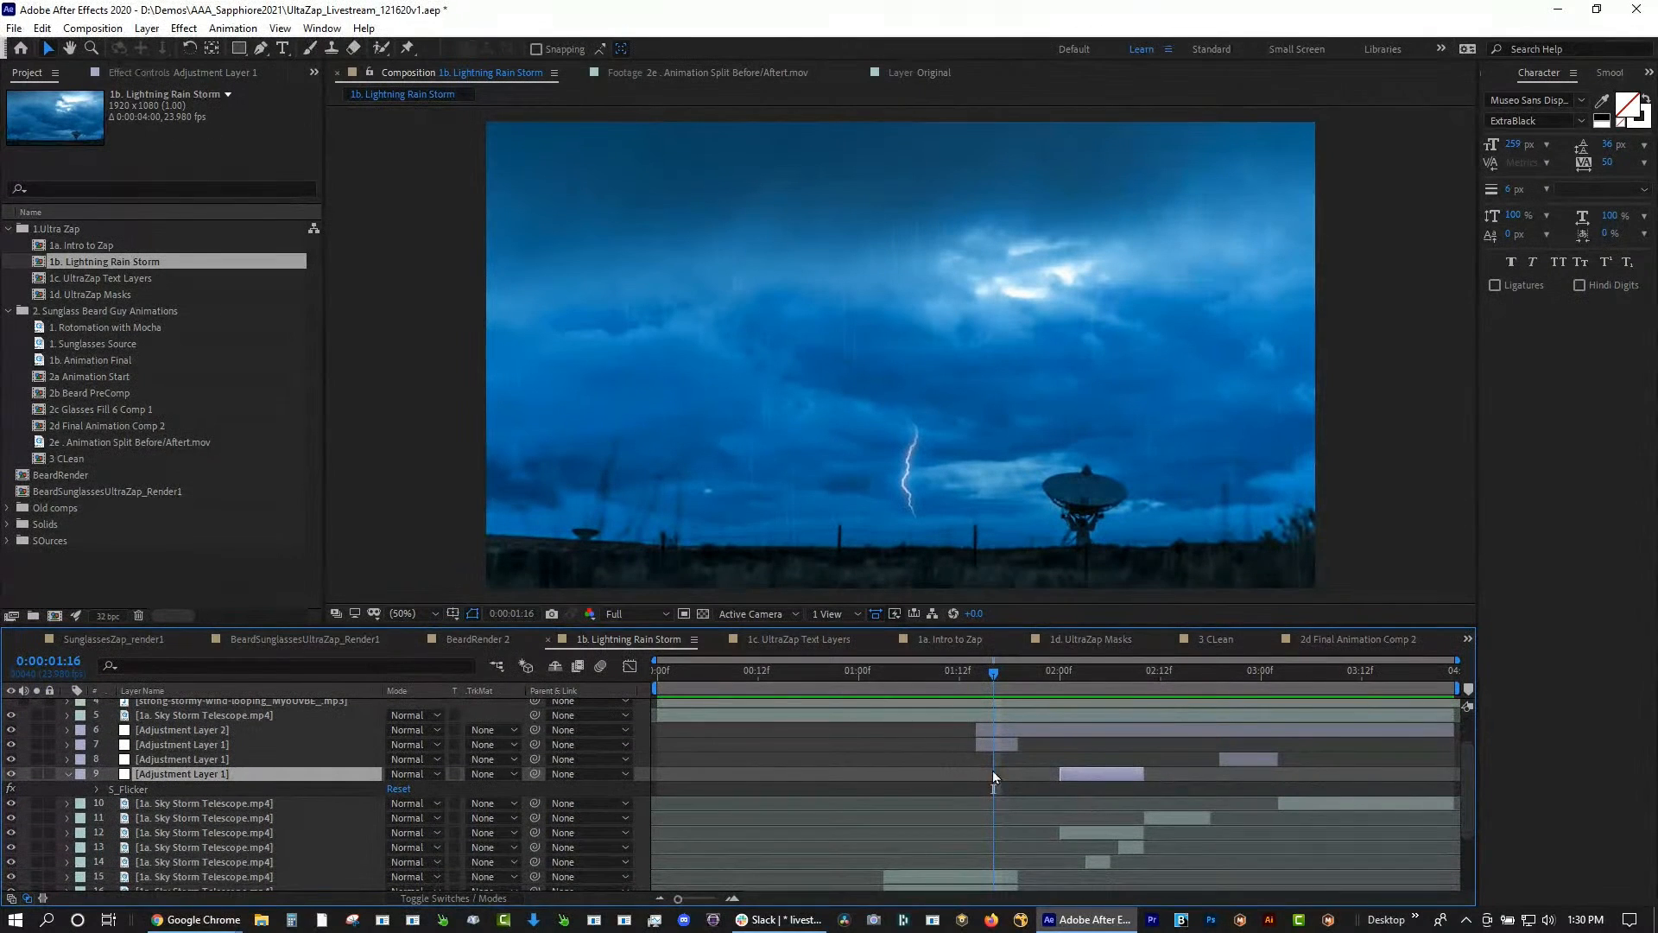
left_click(987, 877)
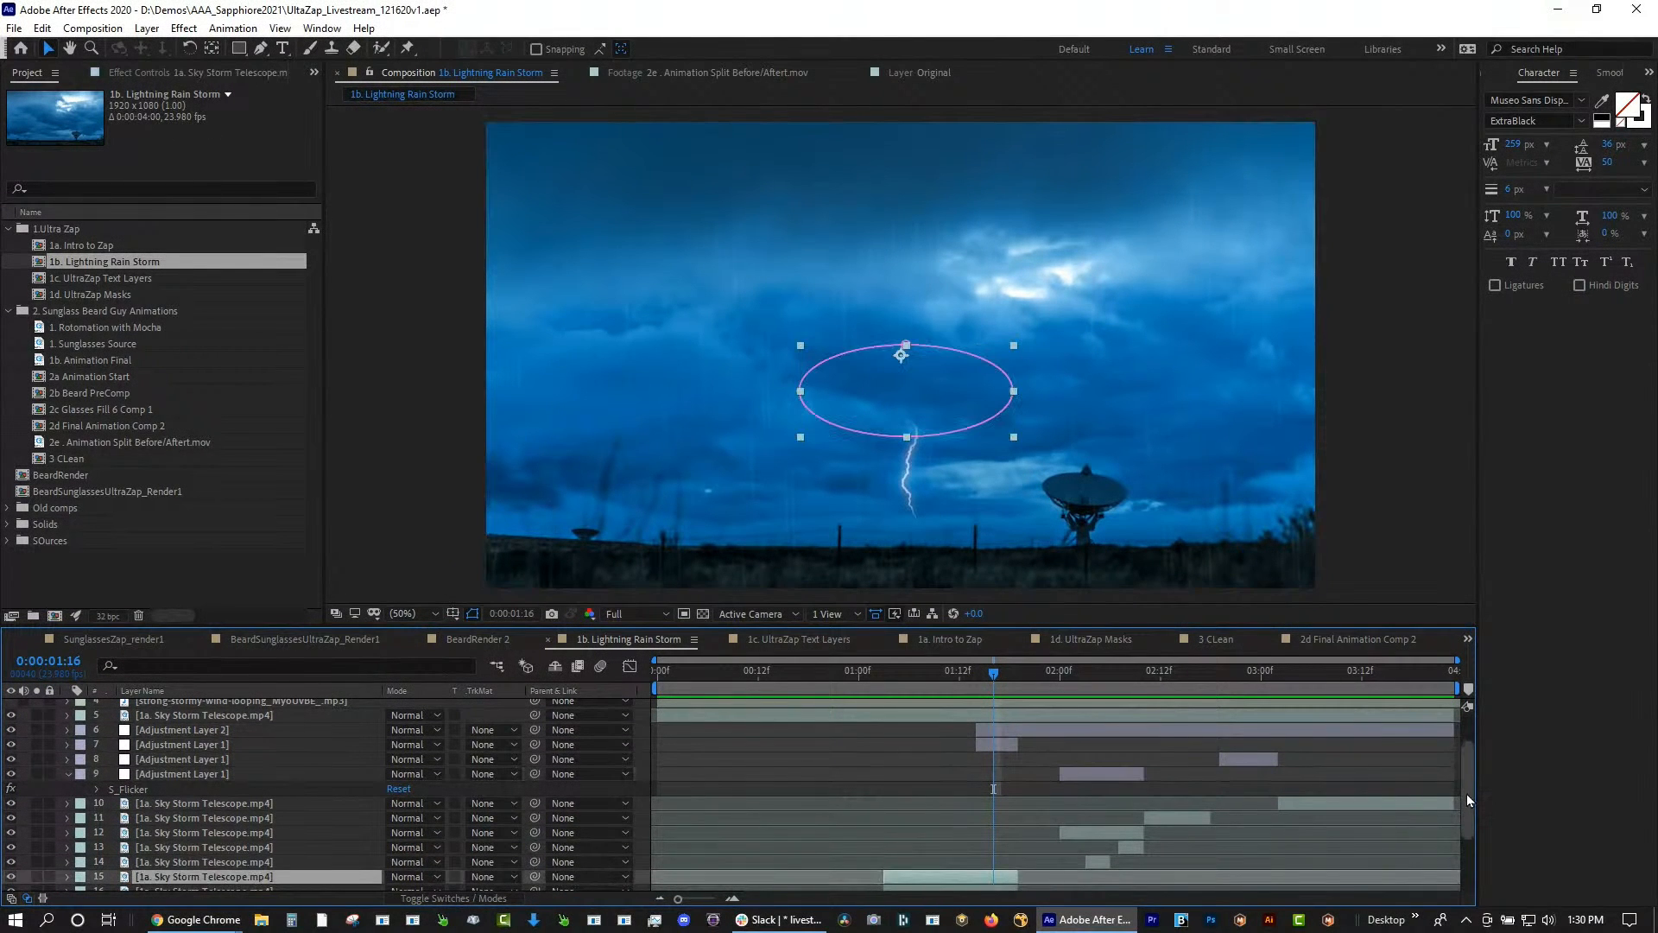
scroll(1467, 795, "down", 3)
left_click(992, 840)
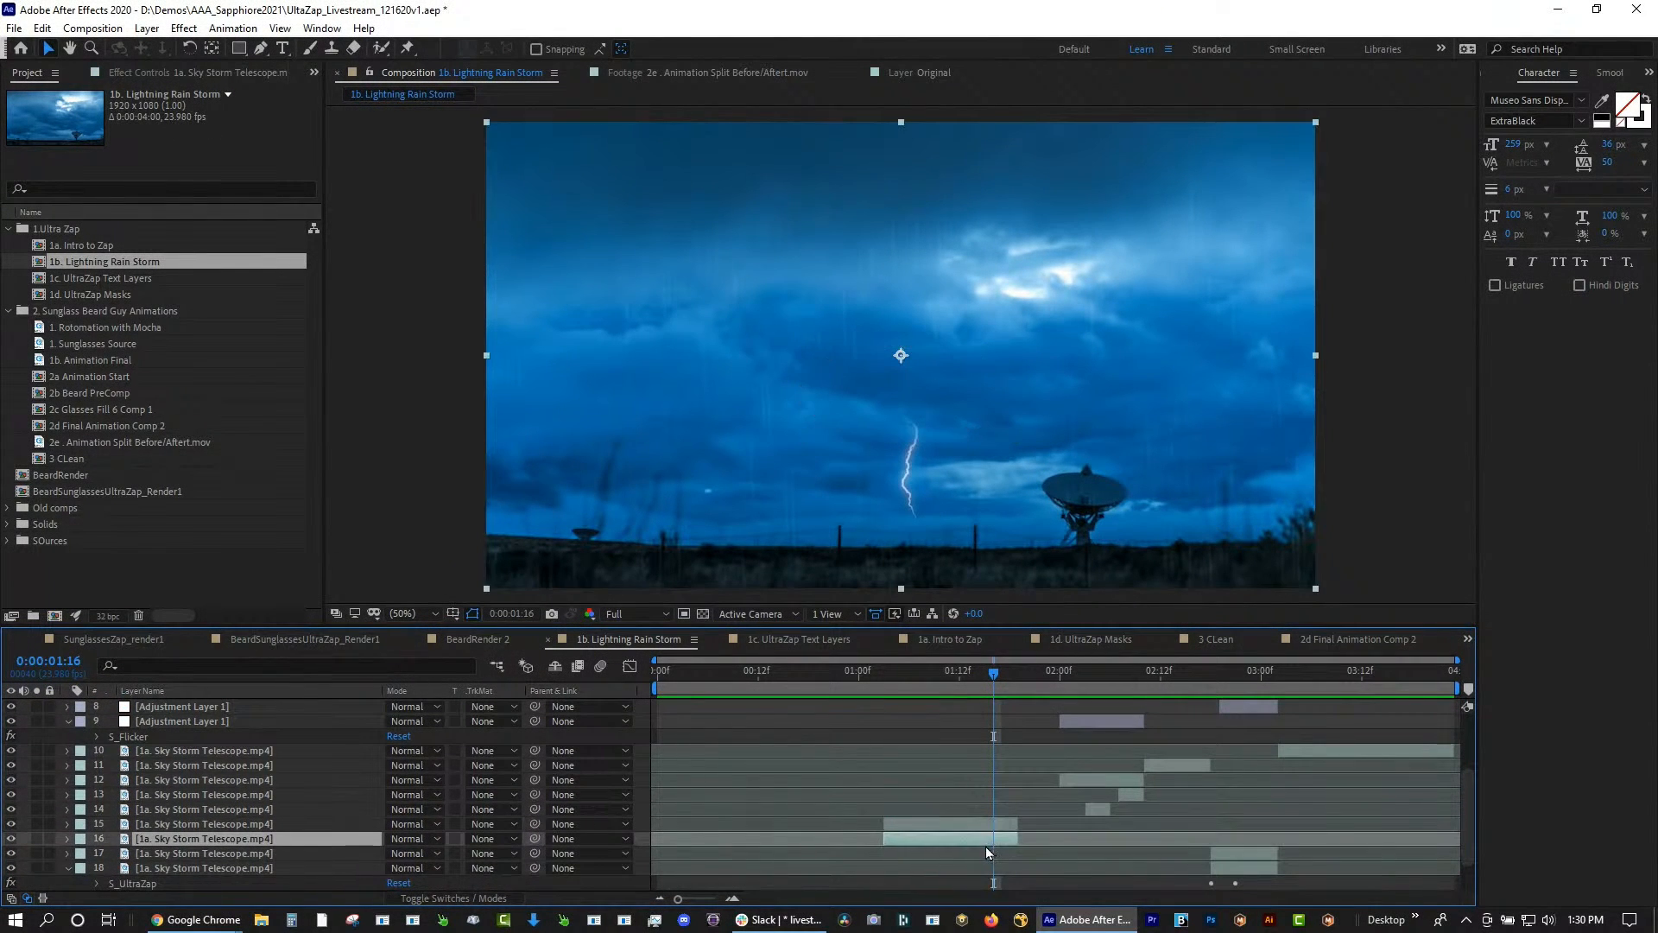
Reveal the effect on Adjustment Layer 1 (layer 7) and display its S_Flicker settings
scroll(1465, 782, "up", 4)
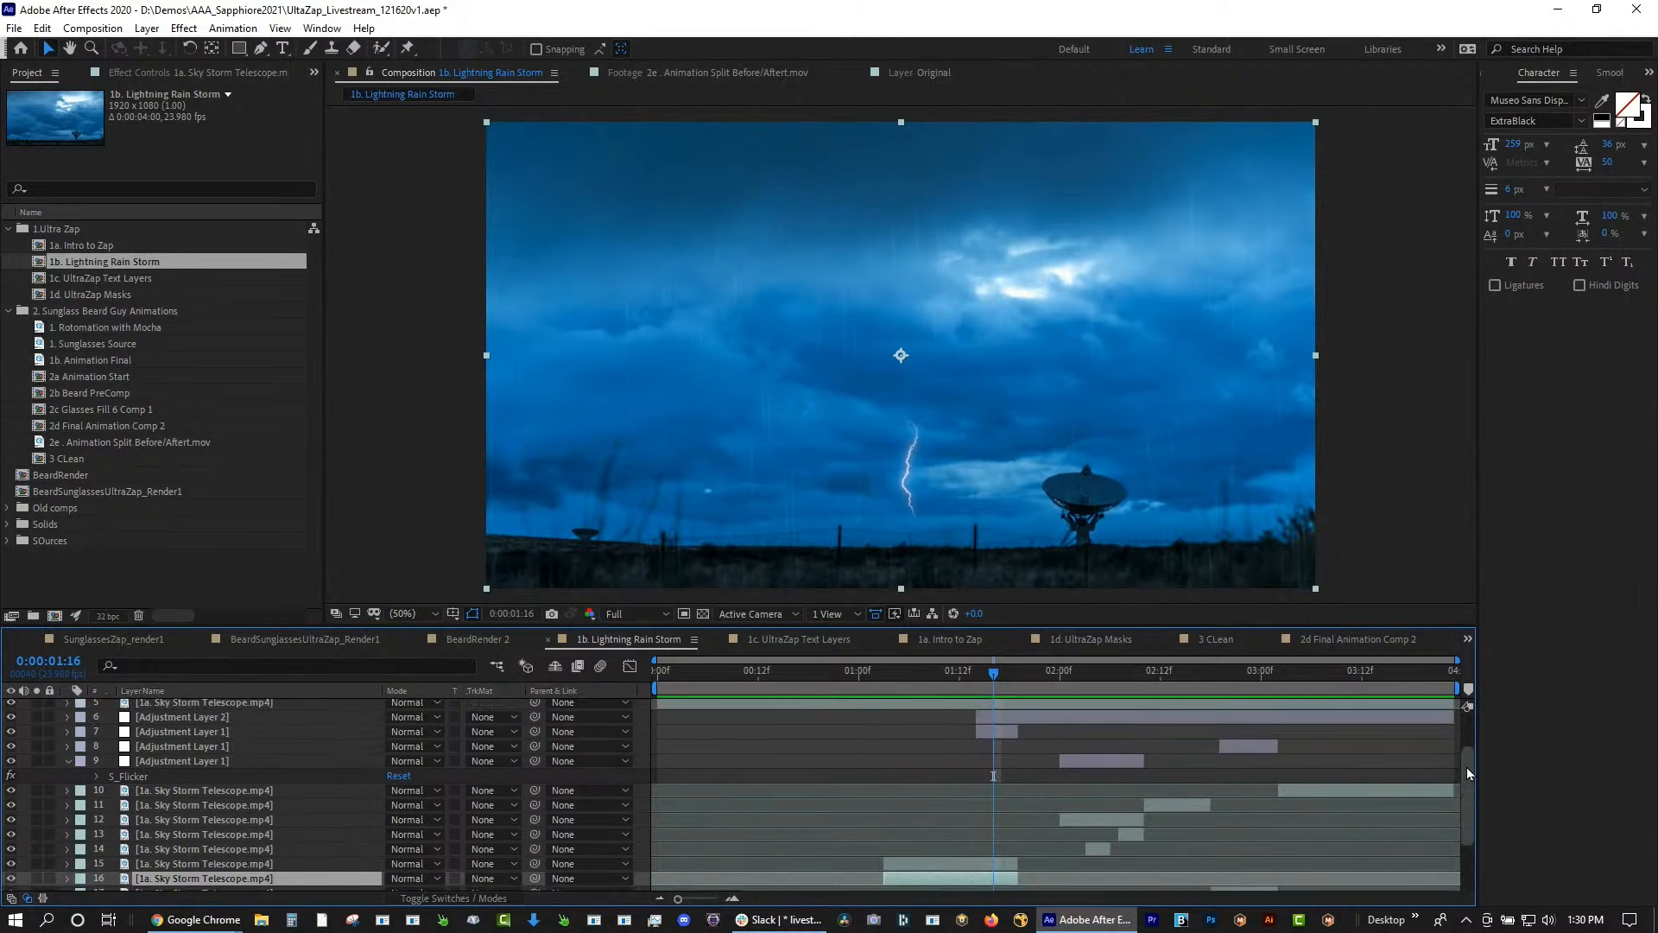
left_click(1001, 750)
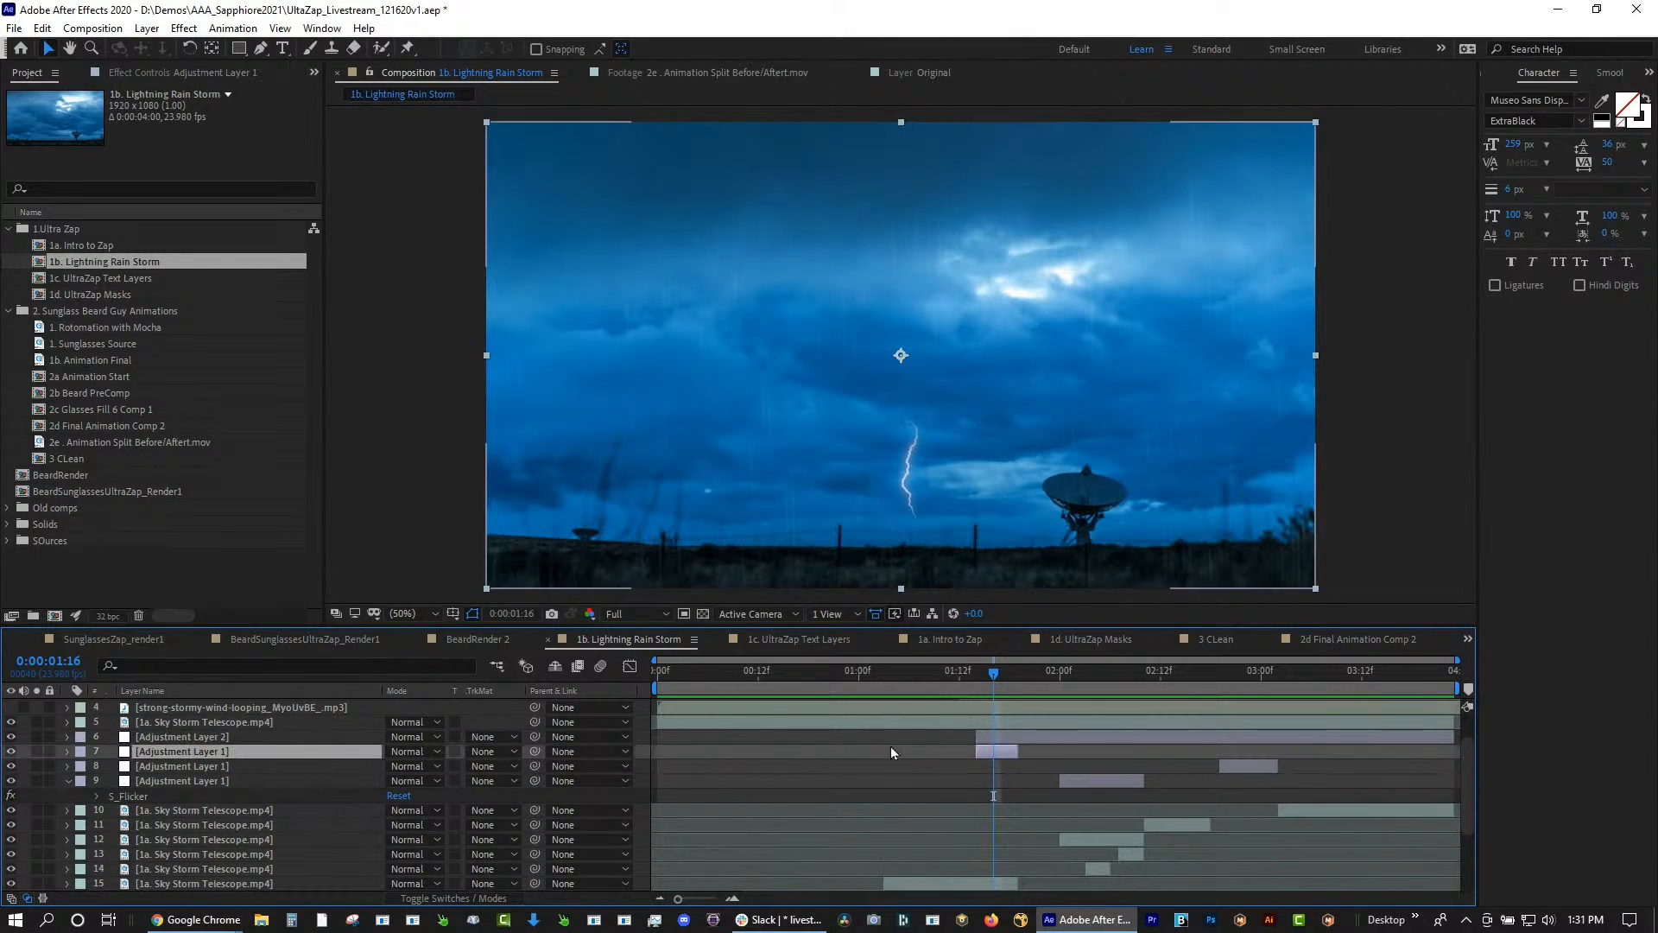
key("e")
double_click(137, 769)
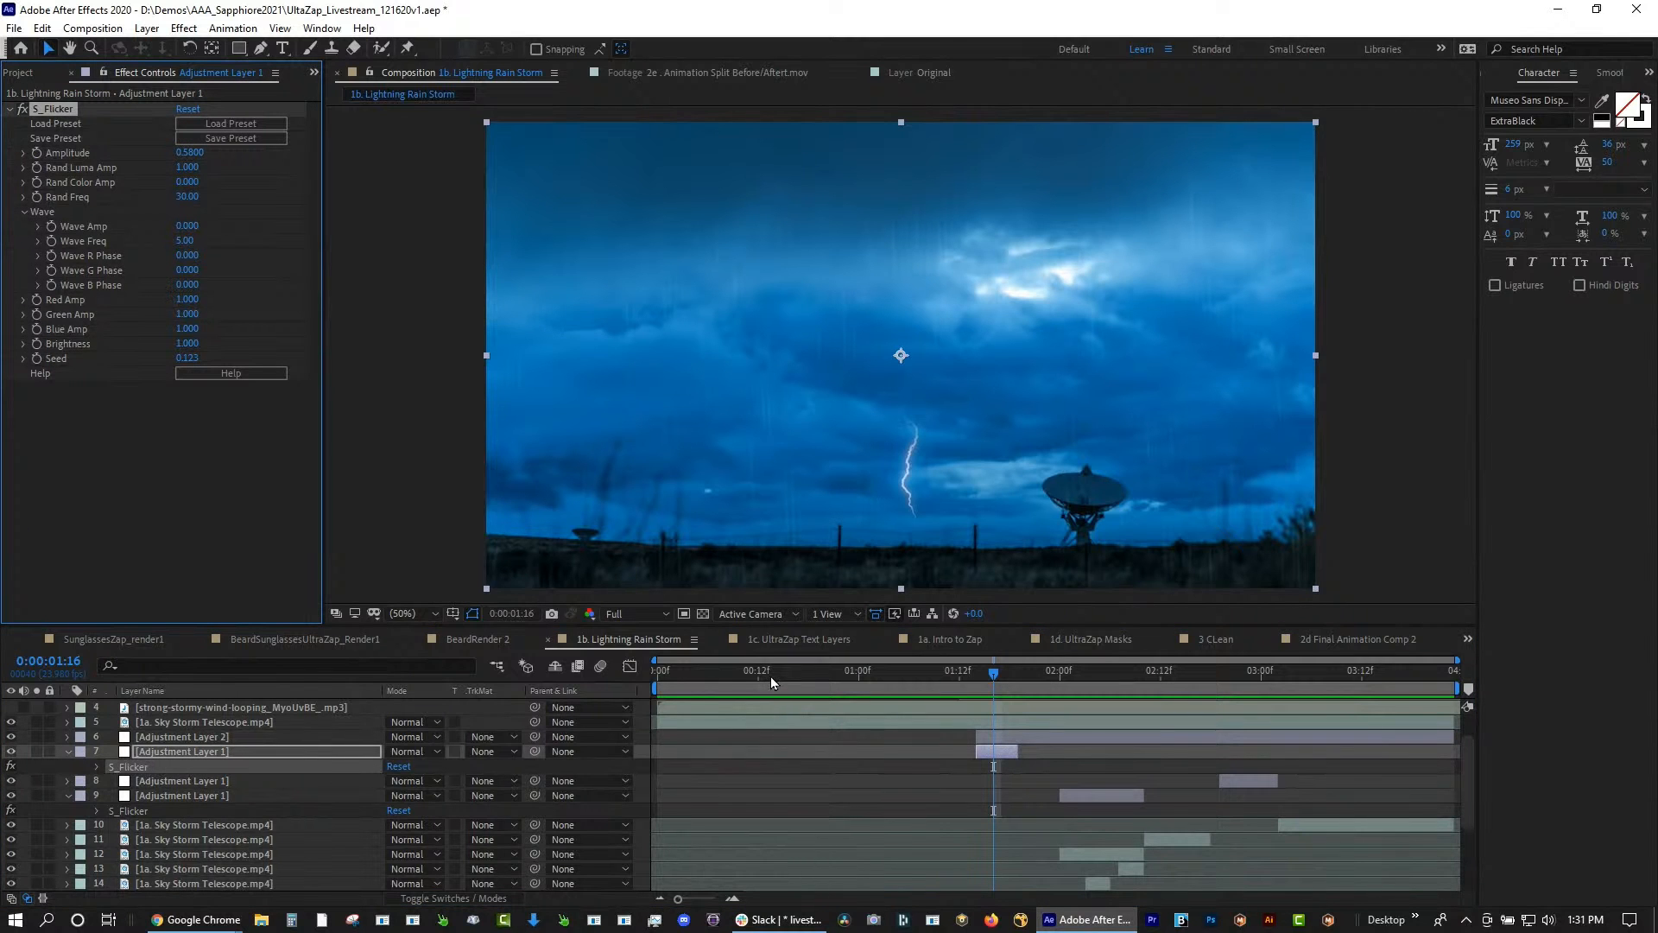
Preview the flicker by playing the storm from 0:00:00:23 and 0:00:01:11, and scrub to the lightning strike at 0:00:02:07
left_click_drag(770, 676, 853, 687)
key("space")
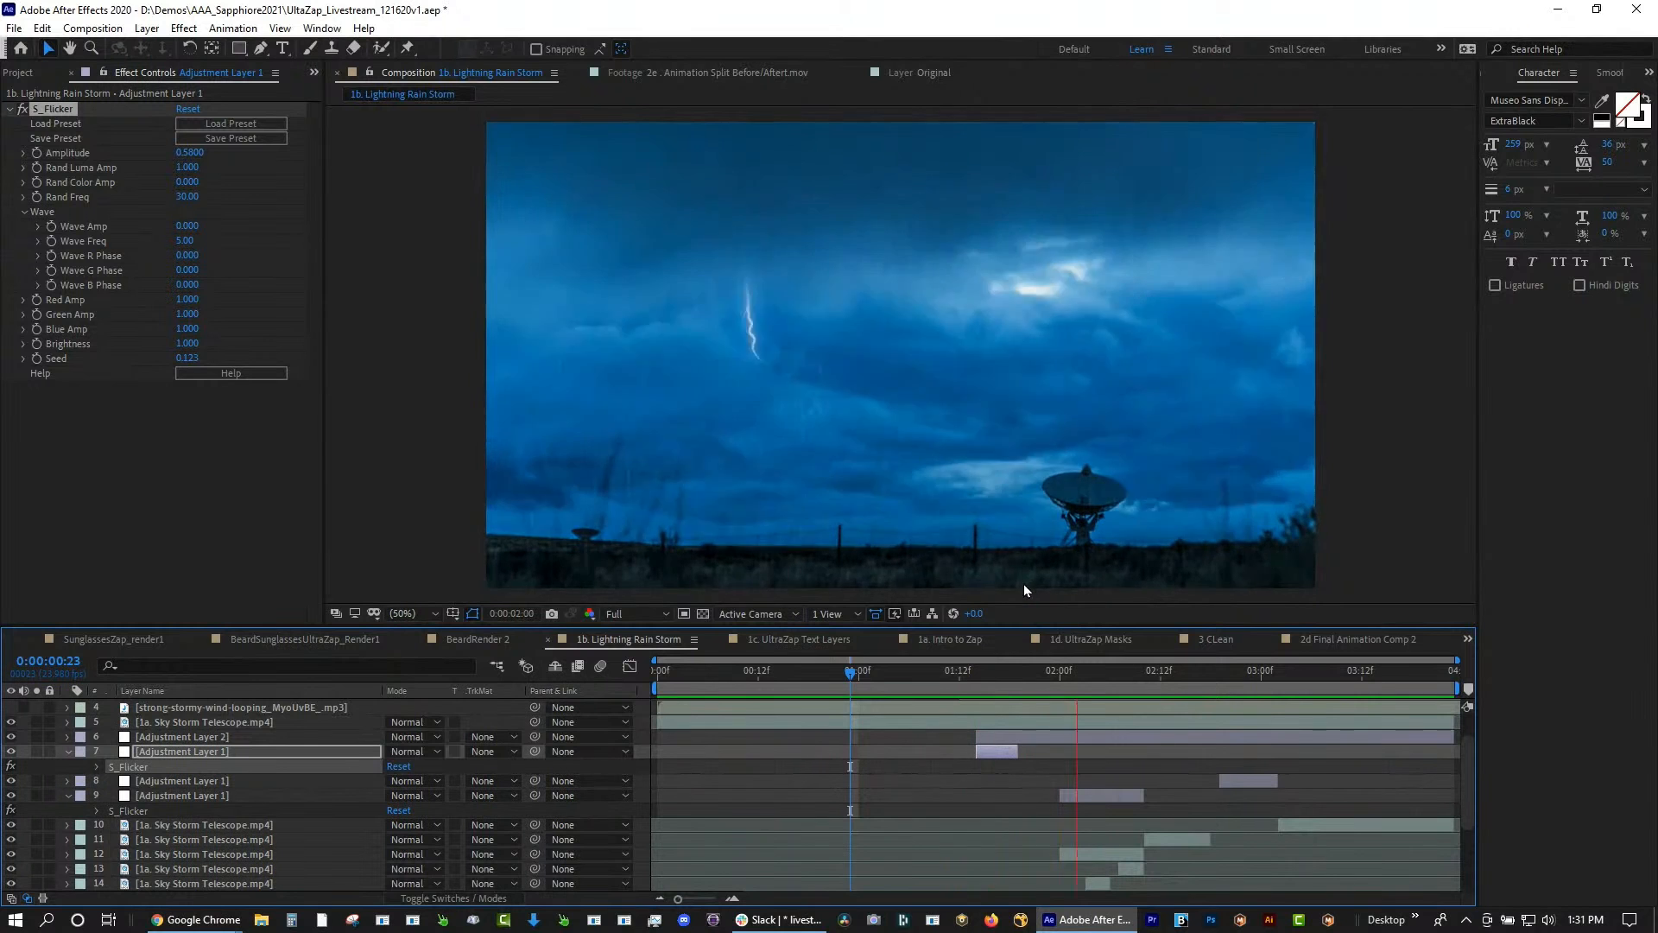
key("space")
mouse_move(1014, 674)
left_mouse_down()
mouse_move(964, 683)
mouse_move(1055, 691)
mouse_move(988, 687)
mouse_move(1011, 687)
left_mouse_up()
key("space")
left_click(953, 671)
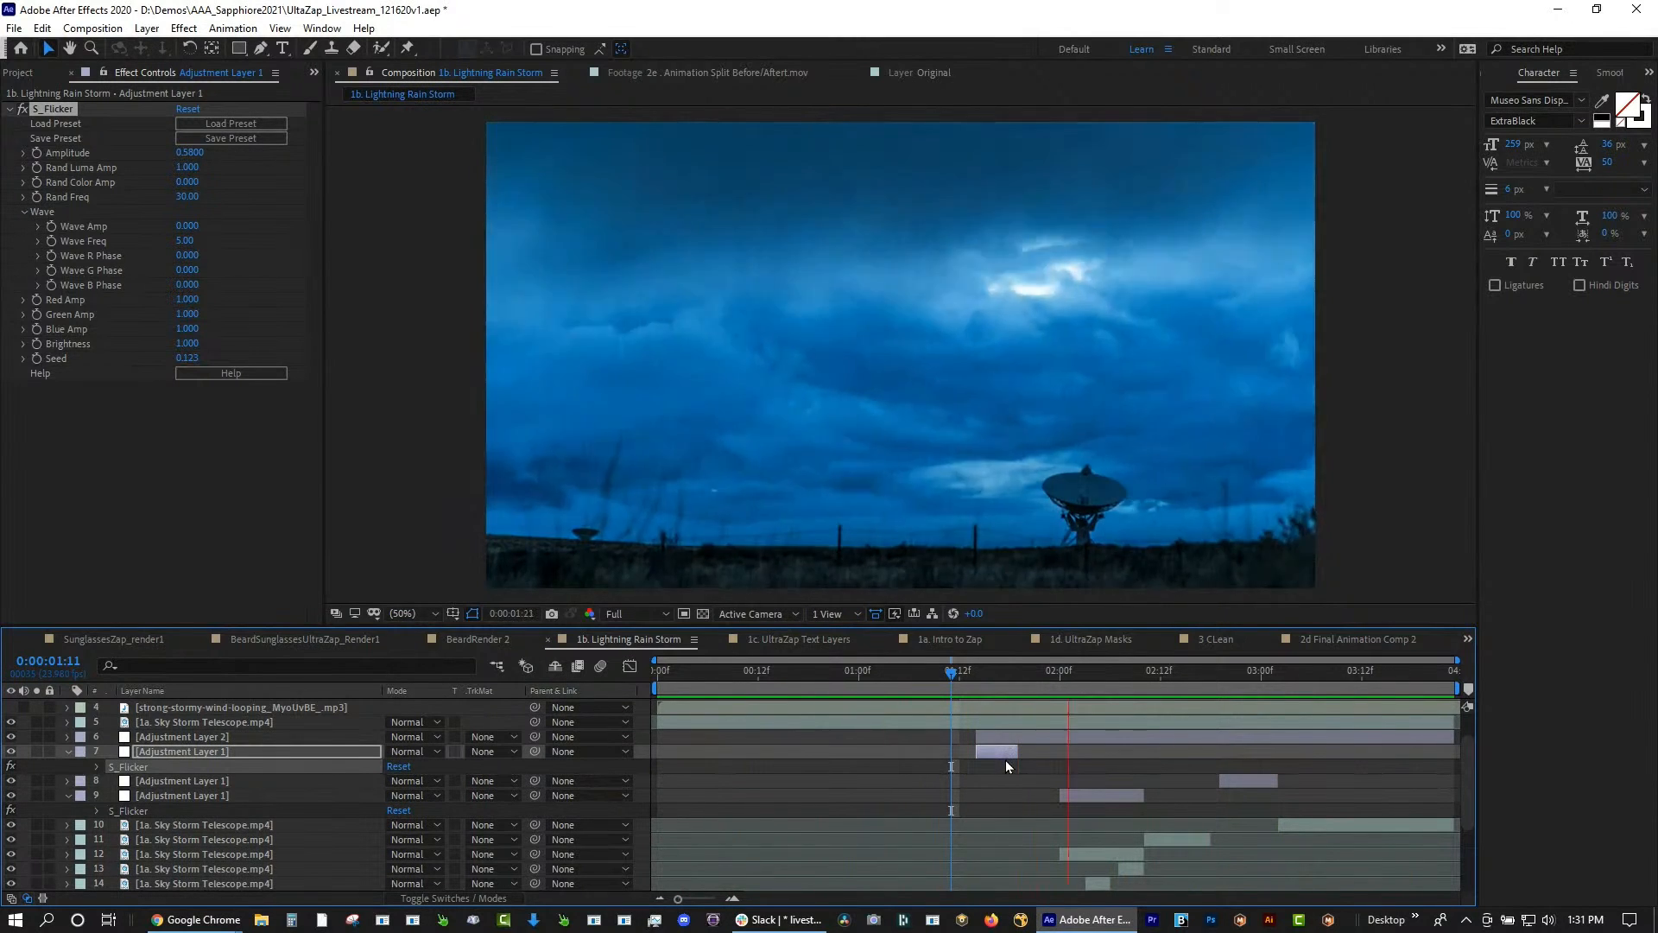
left_click_drag(1028, 672, 1122, 682)
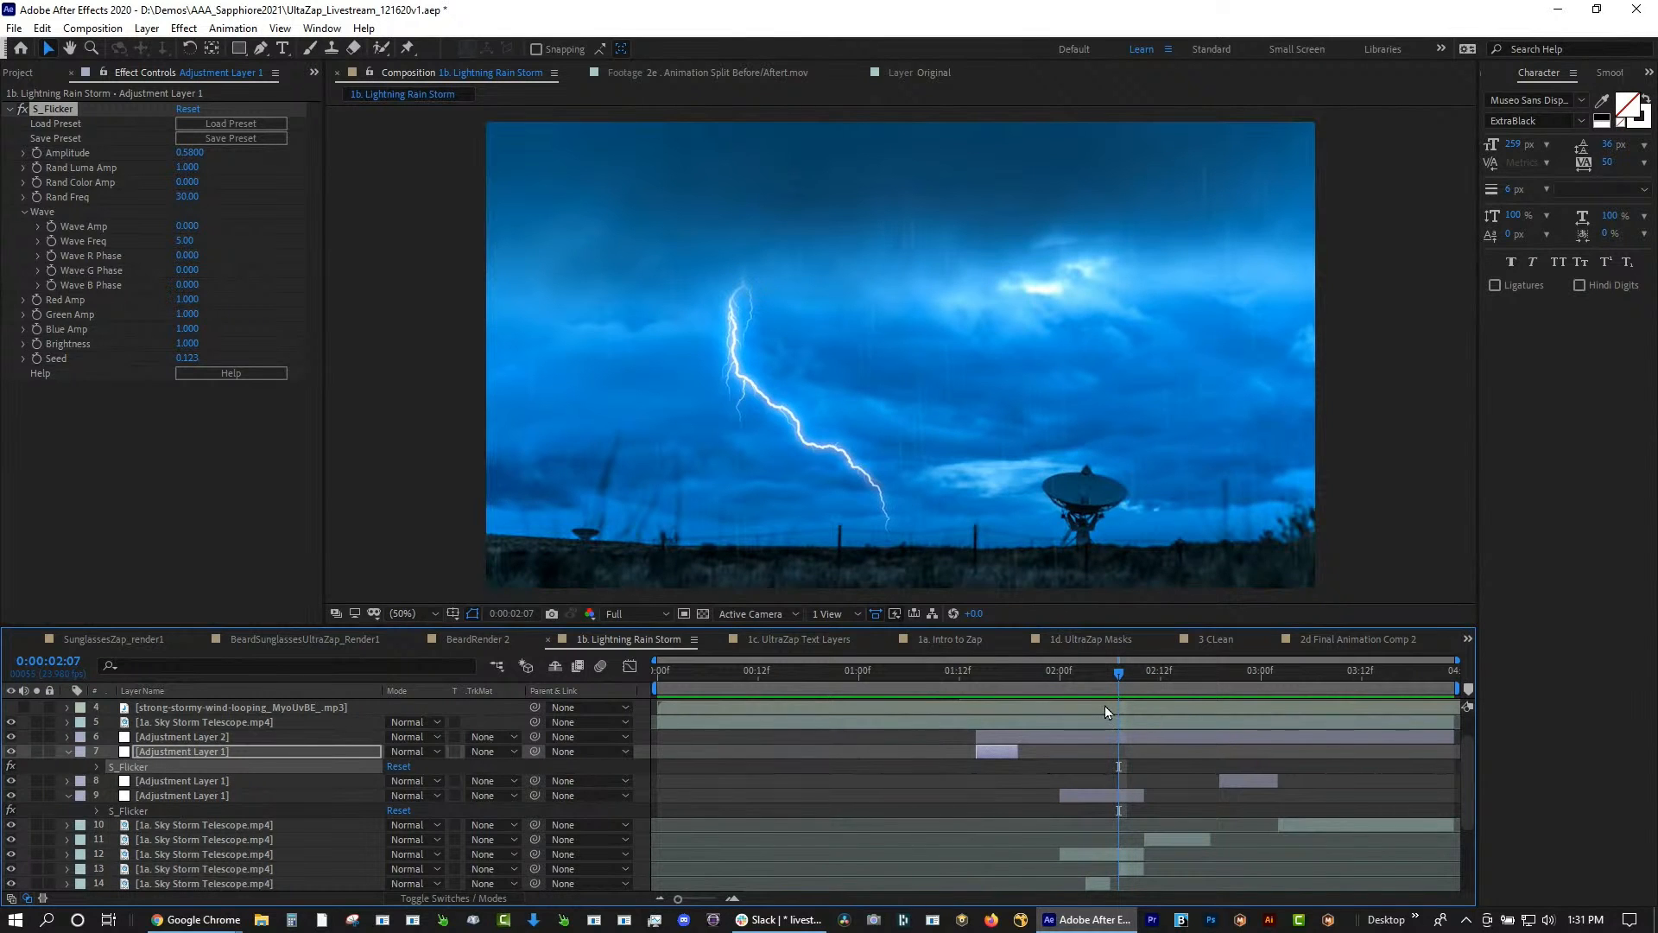
Display the BCC Rain settings of Adjustment Layer 2 and check the rain back at 0:00:01:19
left_click(229, 736)
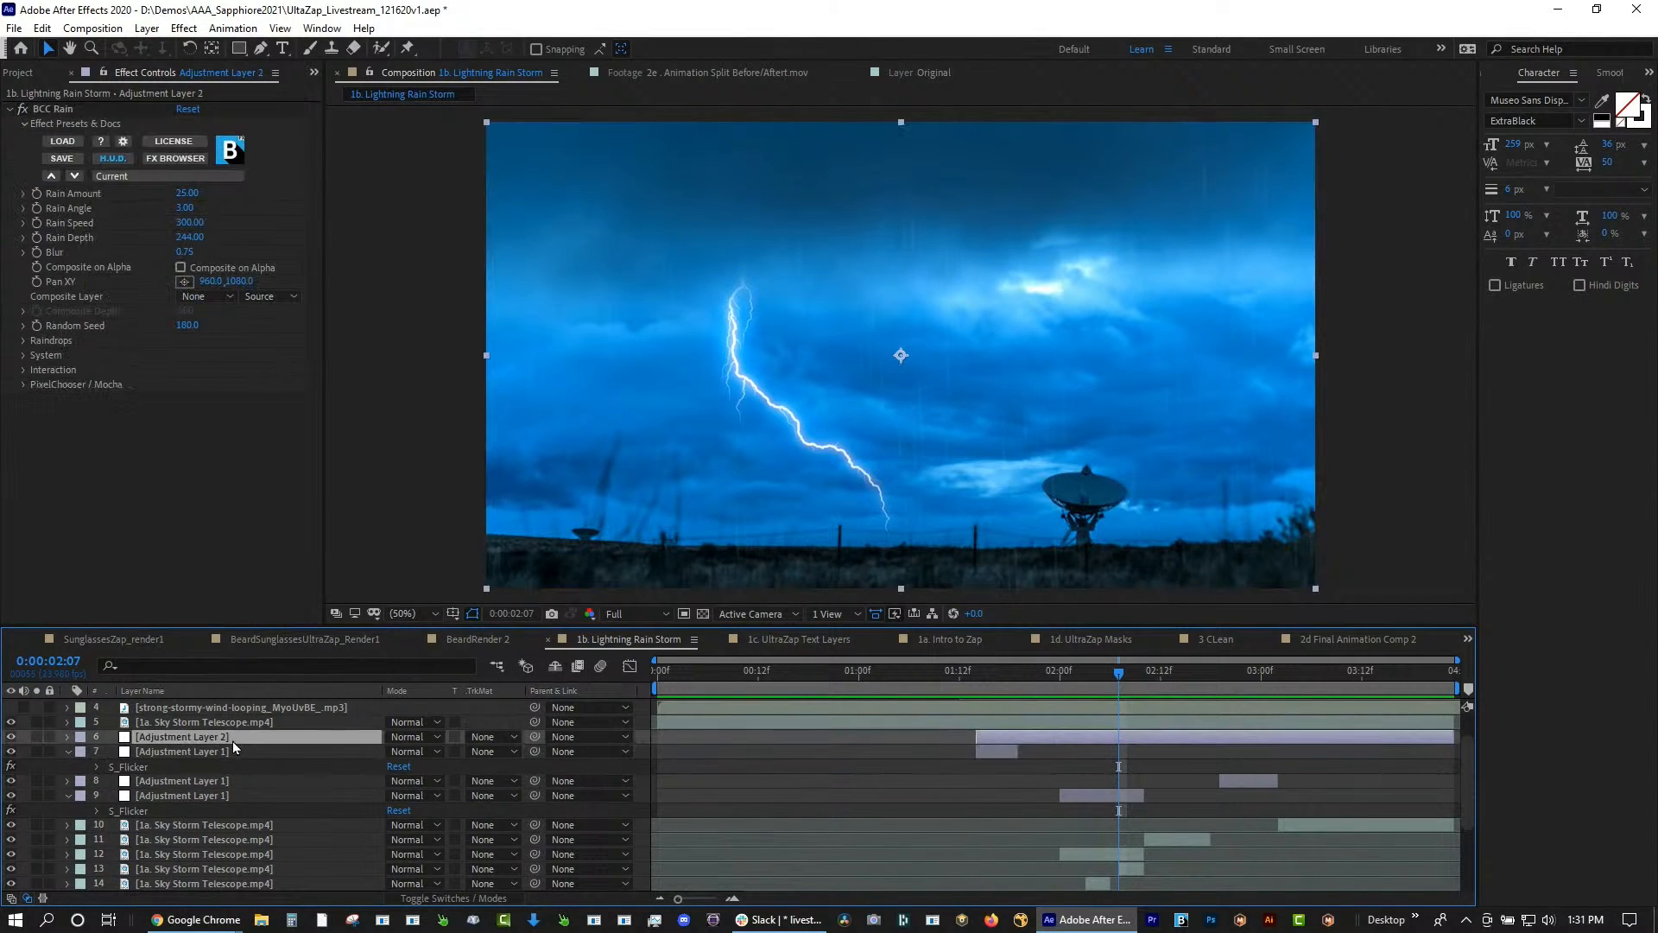
key("e")
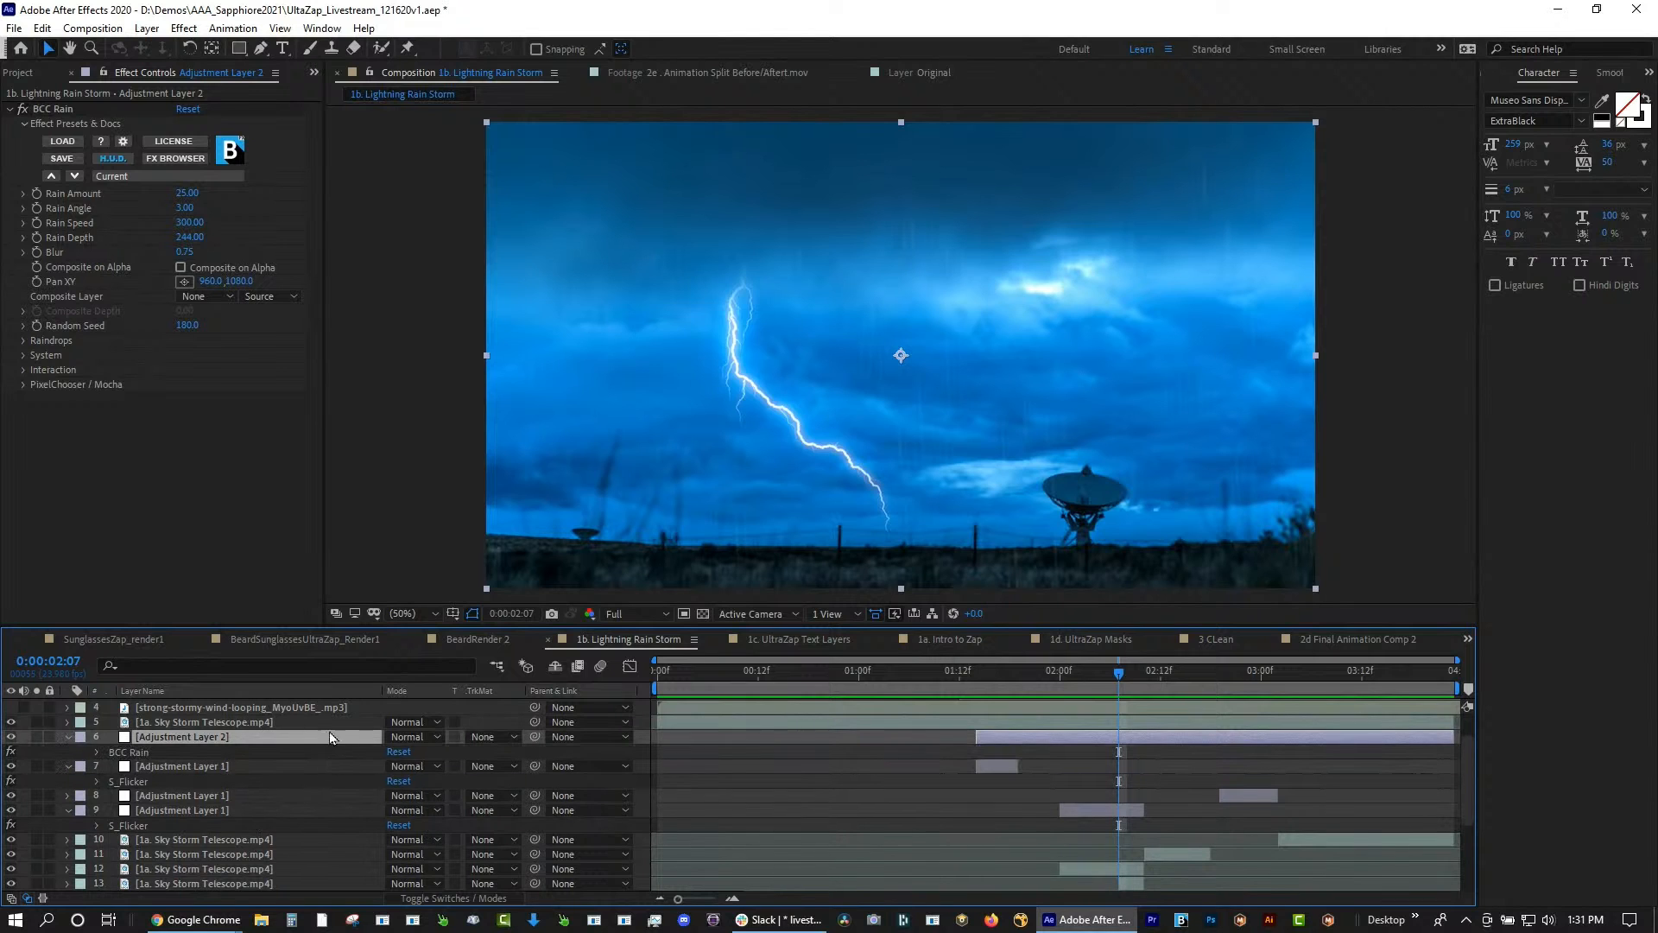
left_click(135, 752)
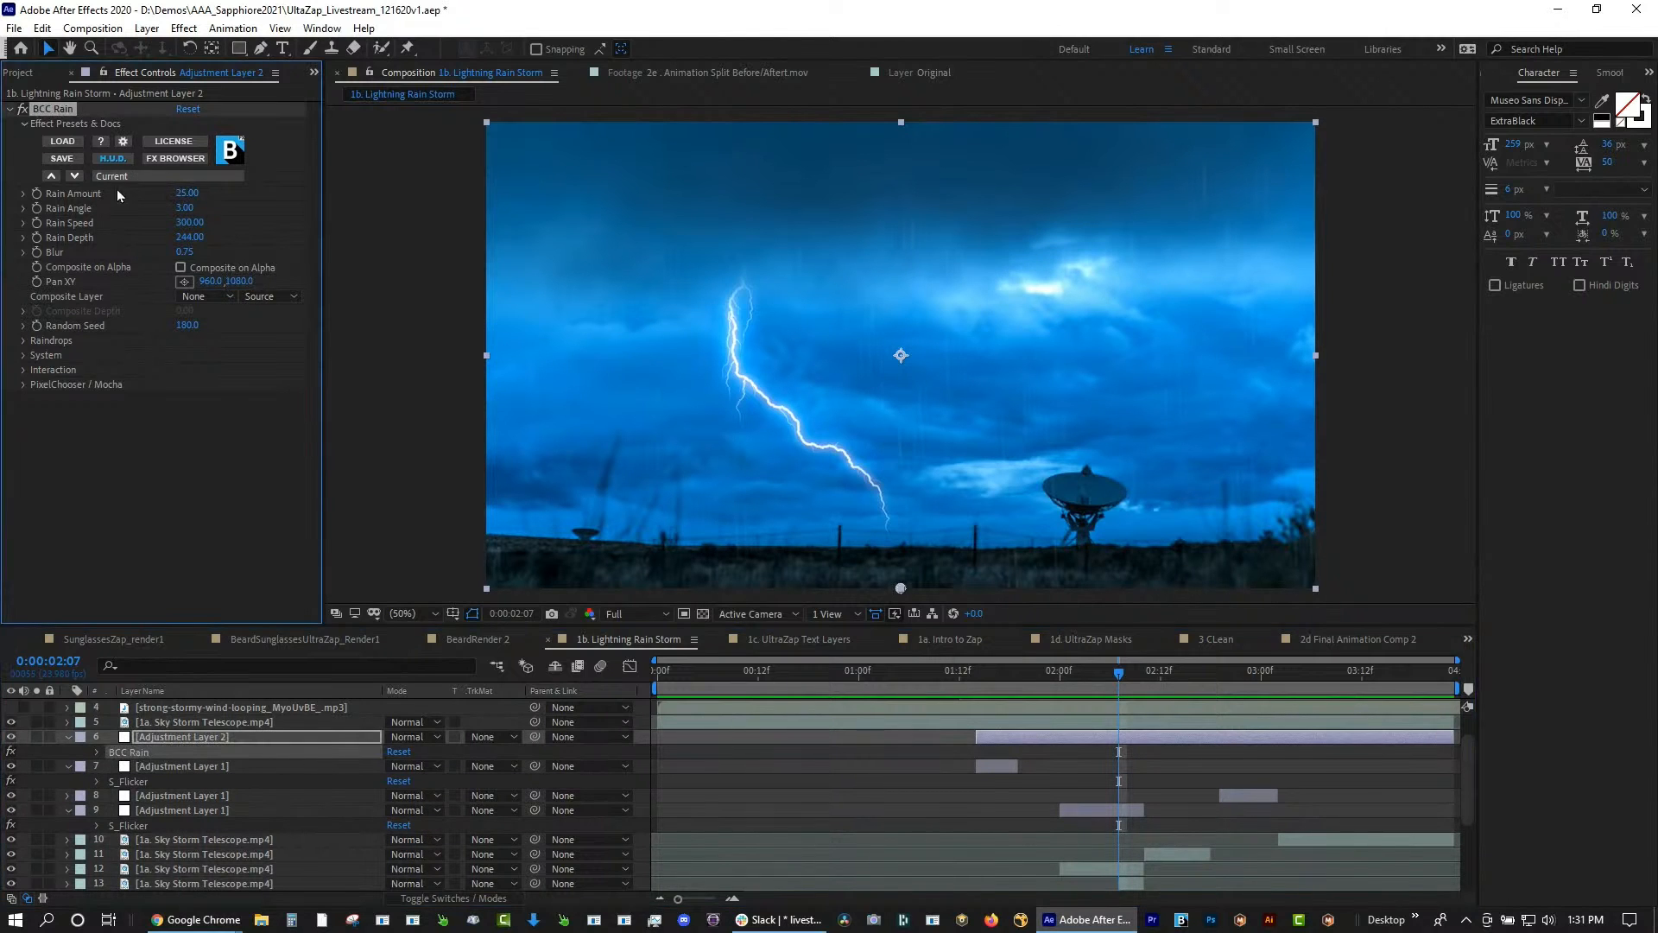
left_click_drag(1120, 676, 1020, 679)
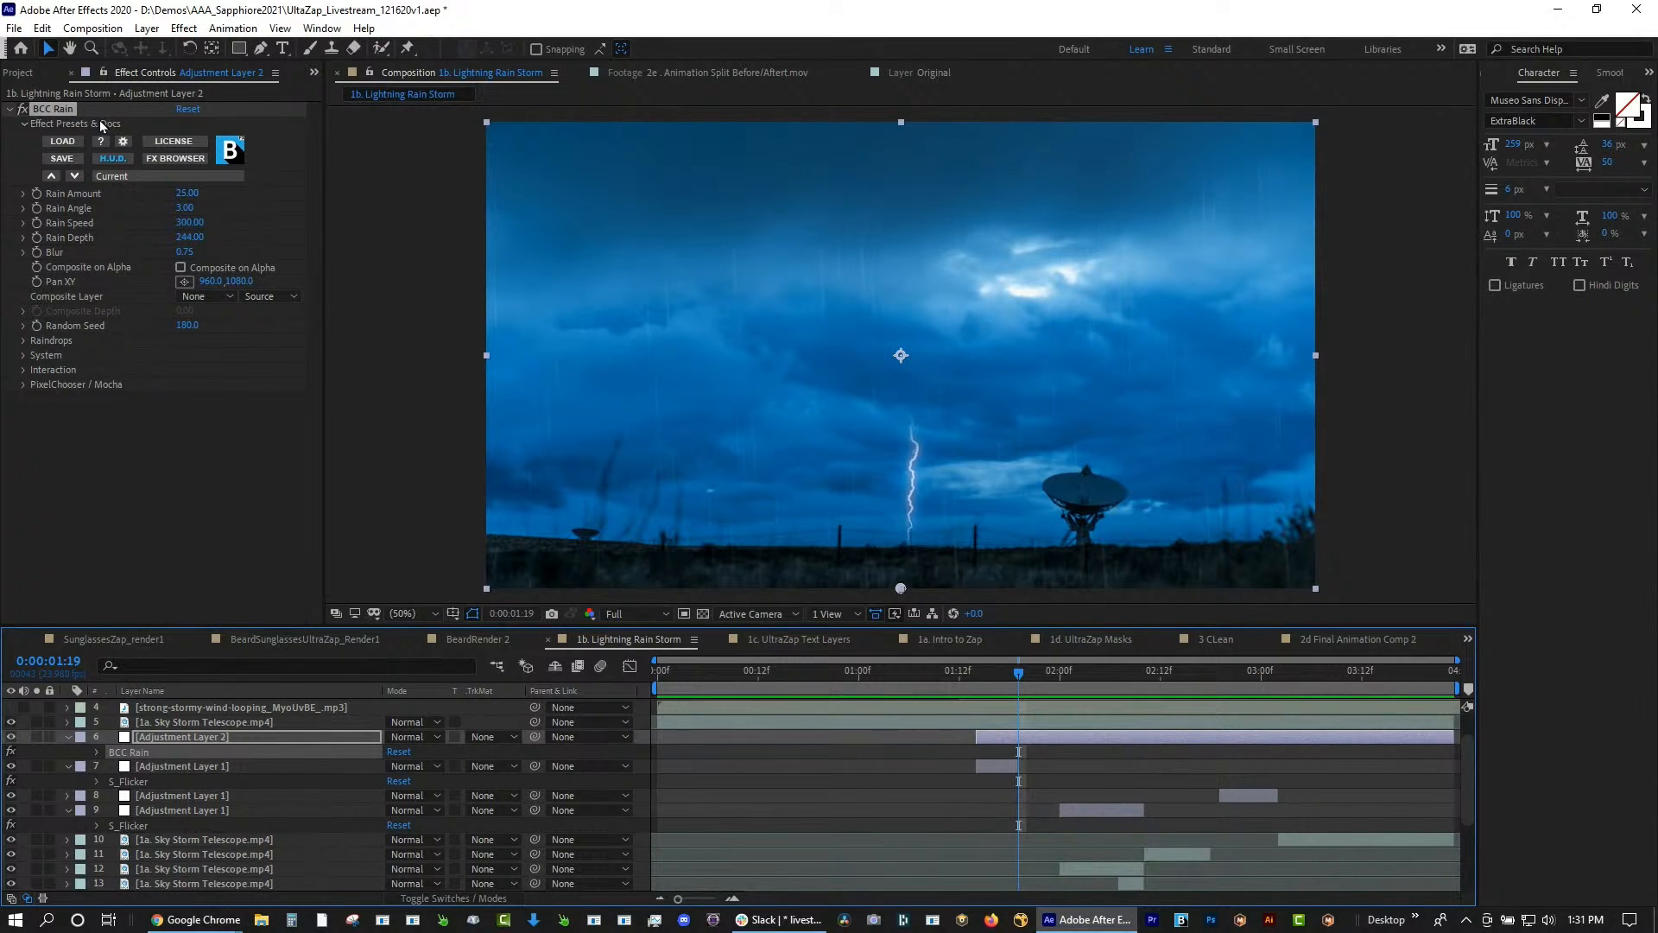
Open the composition 1c. UltraZap Text Layers, show the UltraZap Text.mov layer, and preview the text animations
left_click(24, 73)
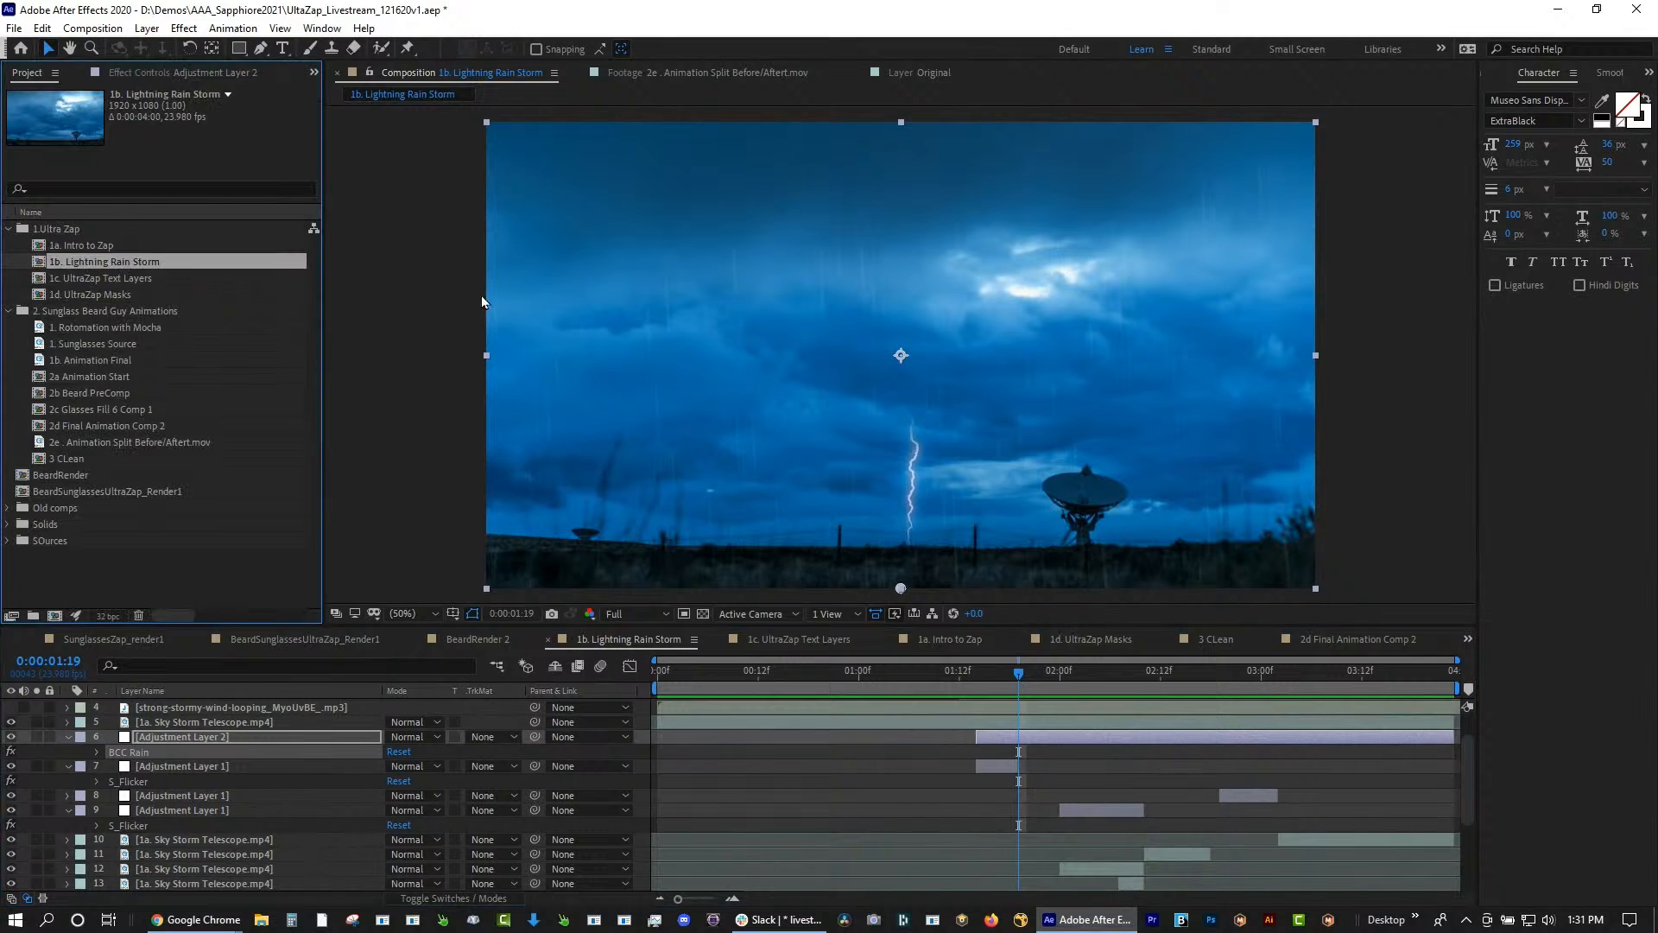
double_click(111, 277)
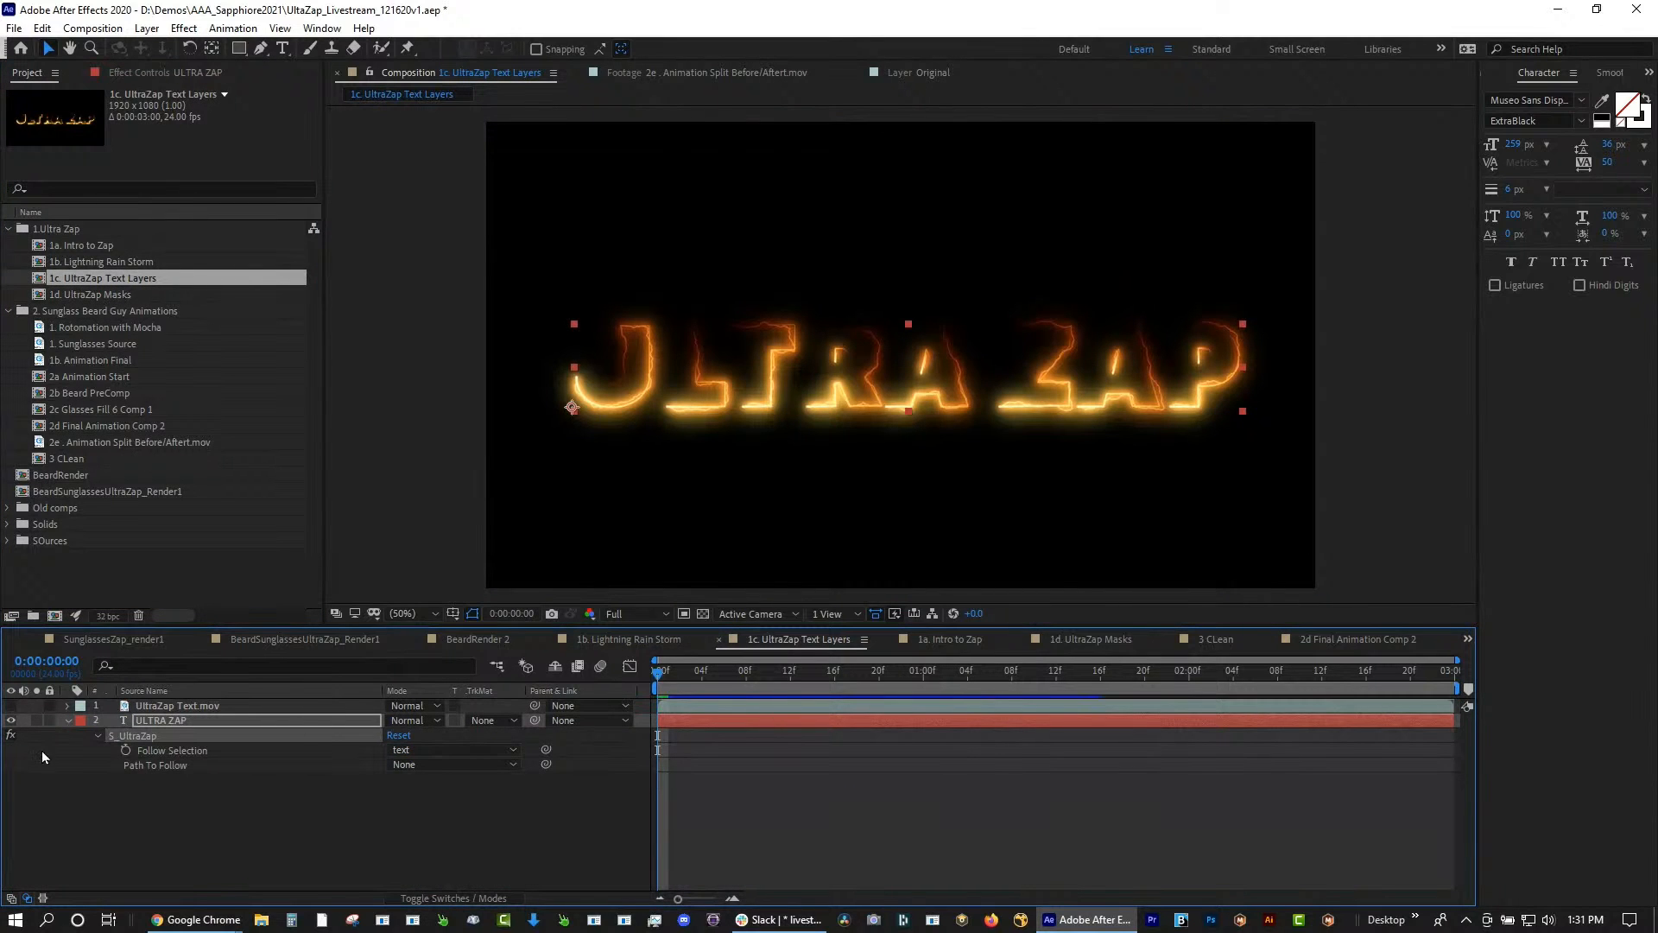
left_click(10, 707)
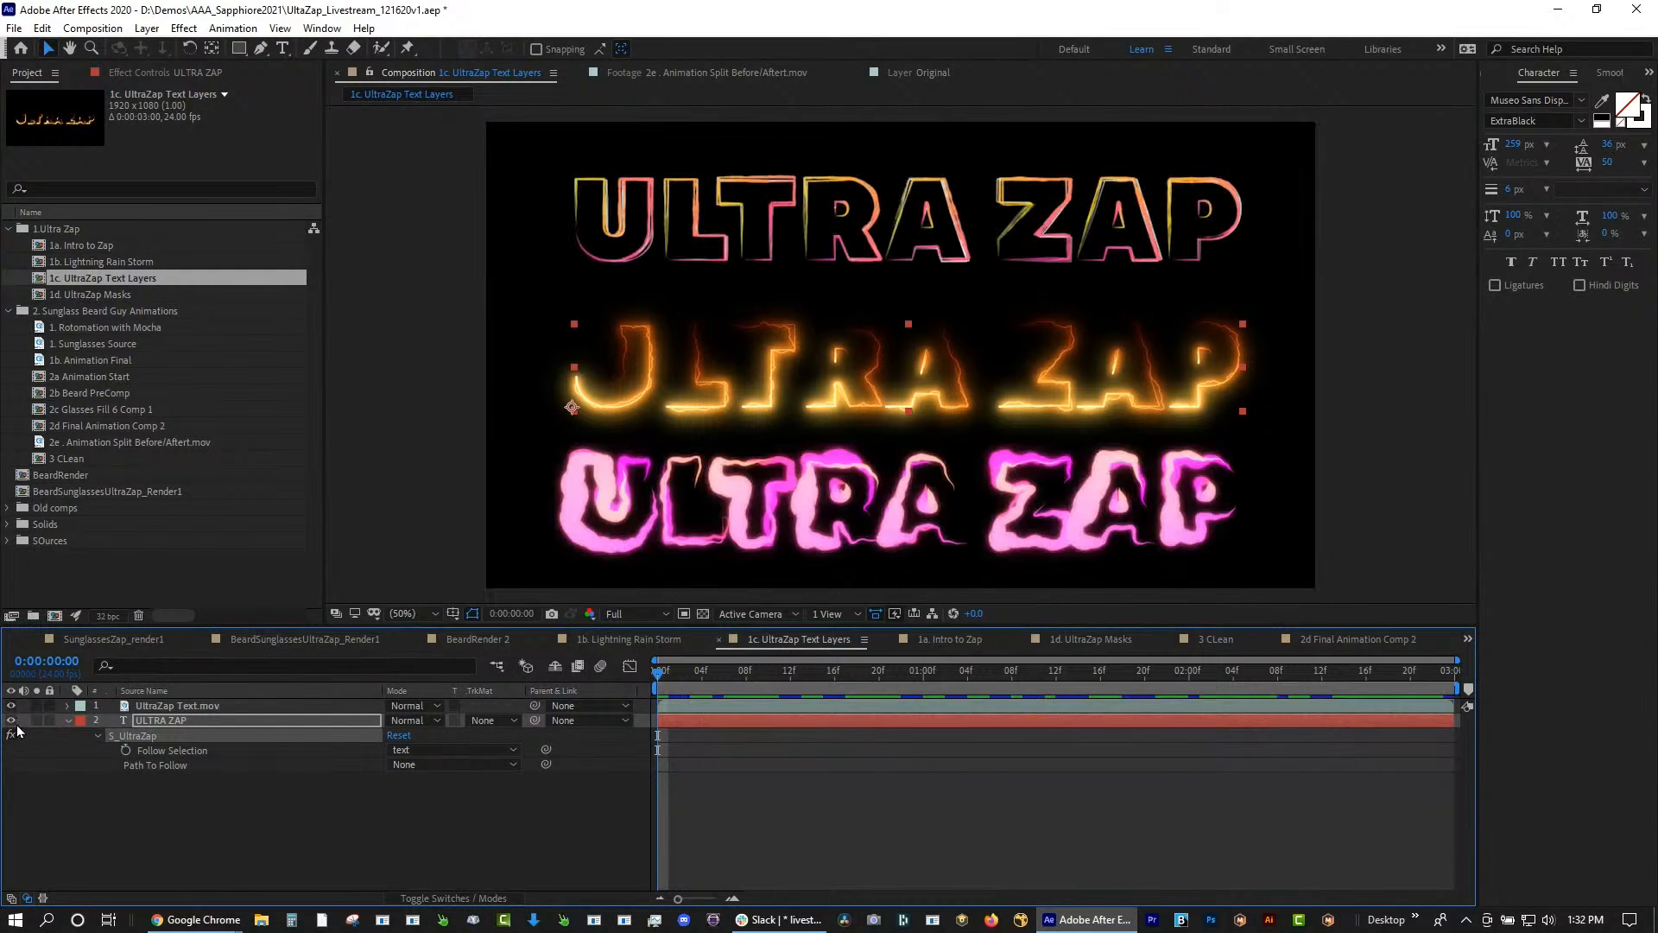
key("space")
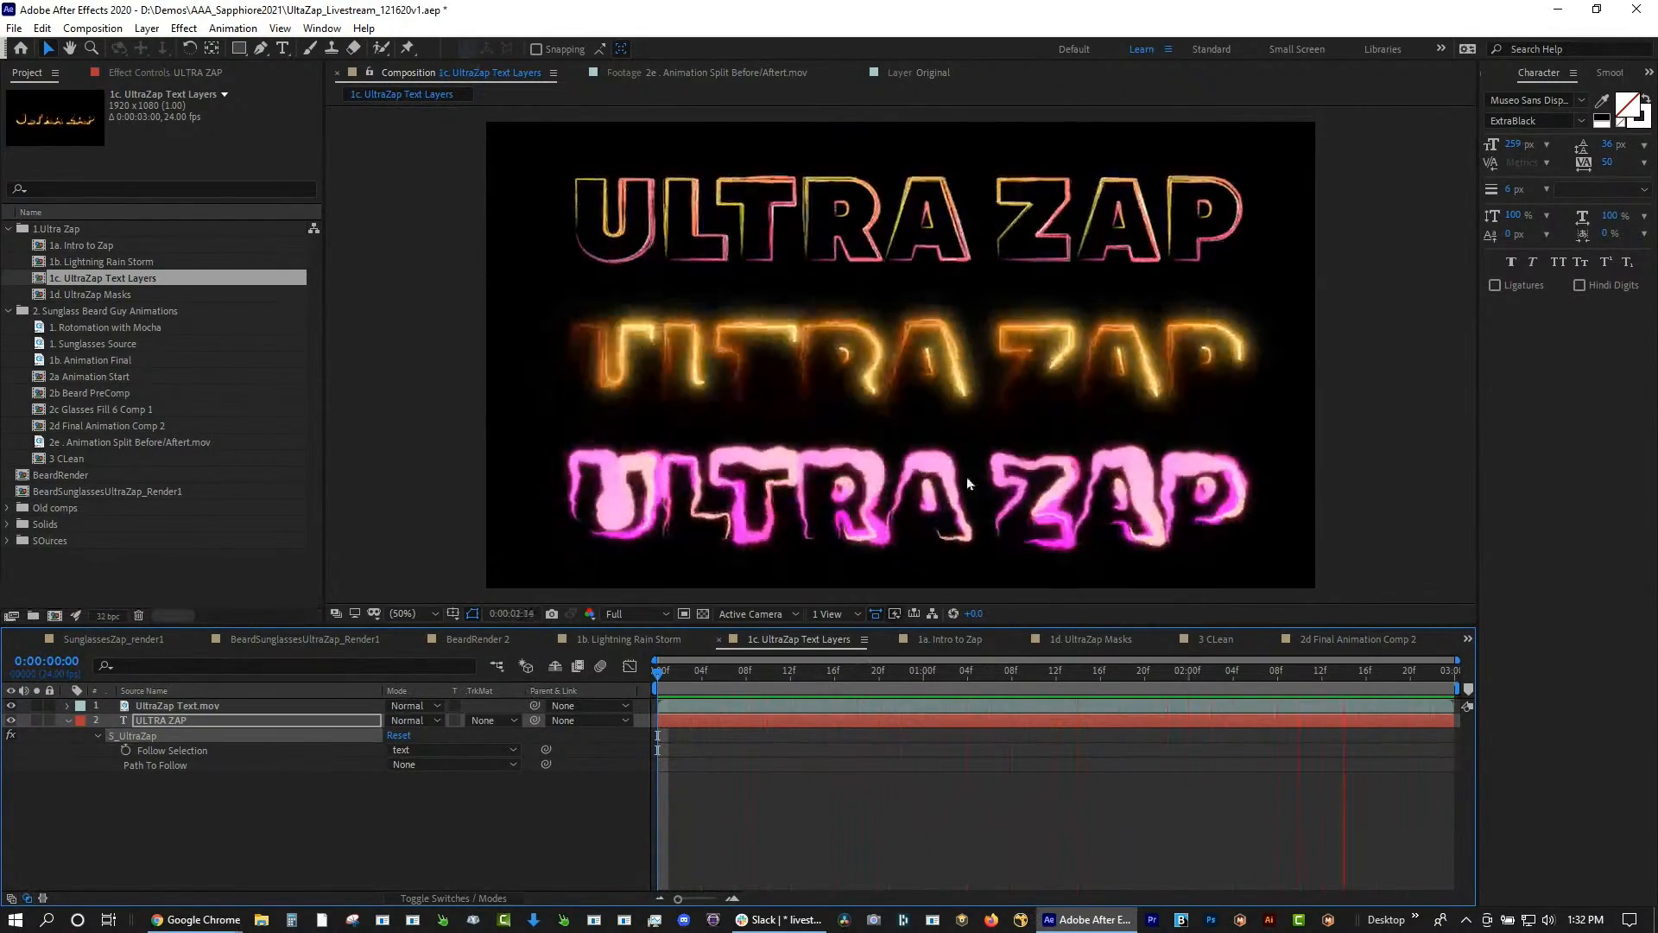
key("space")
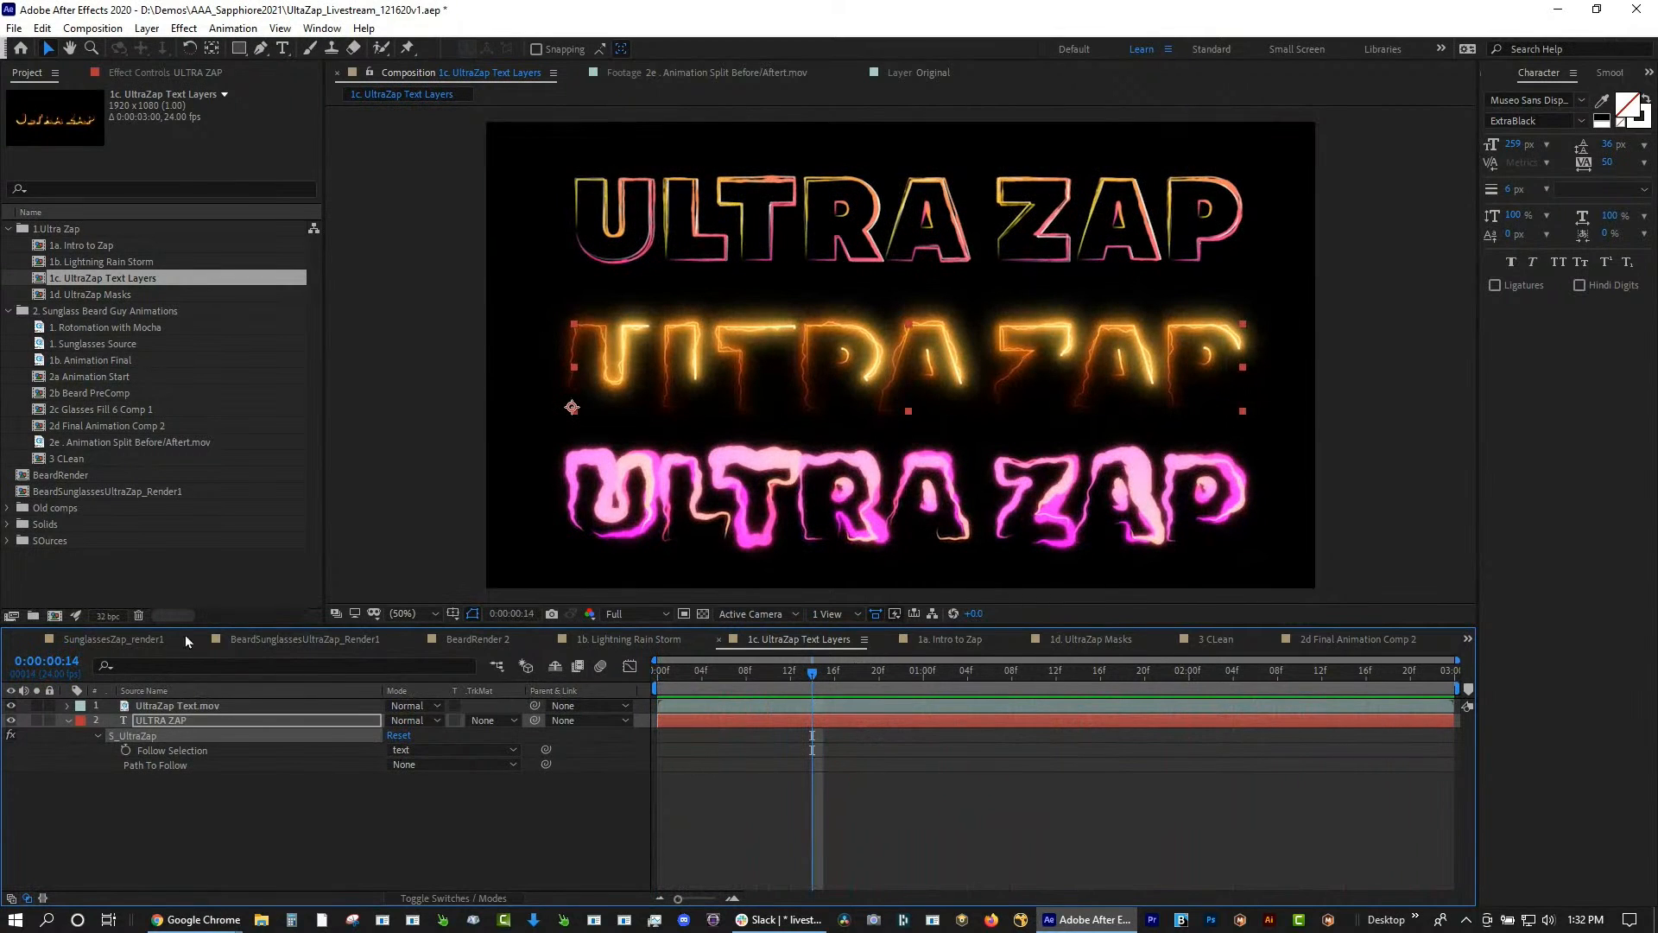
Hide the UltraZap Text.mov layer and set Combine to Screen in the ULTRA ZAP layer's S_UltraZap Composite settings
left_click(12, 706)
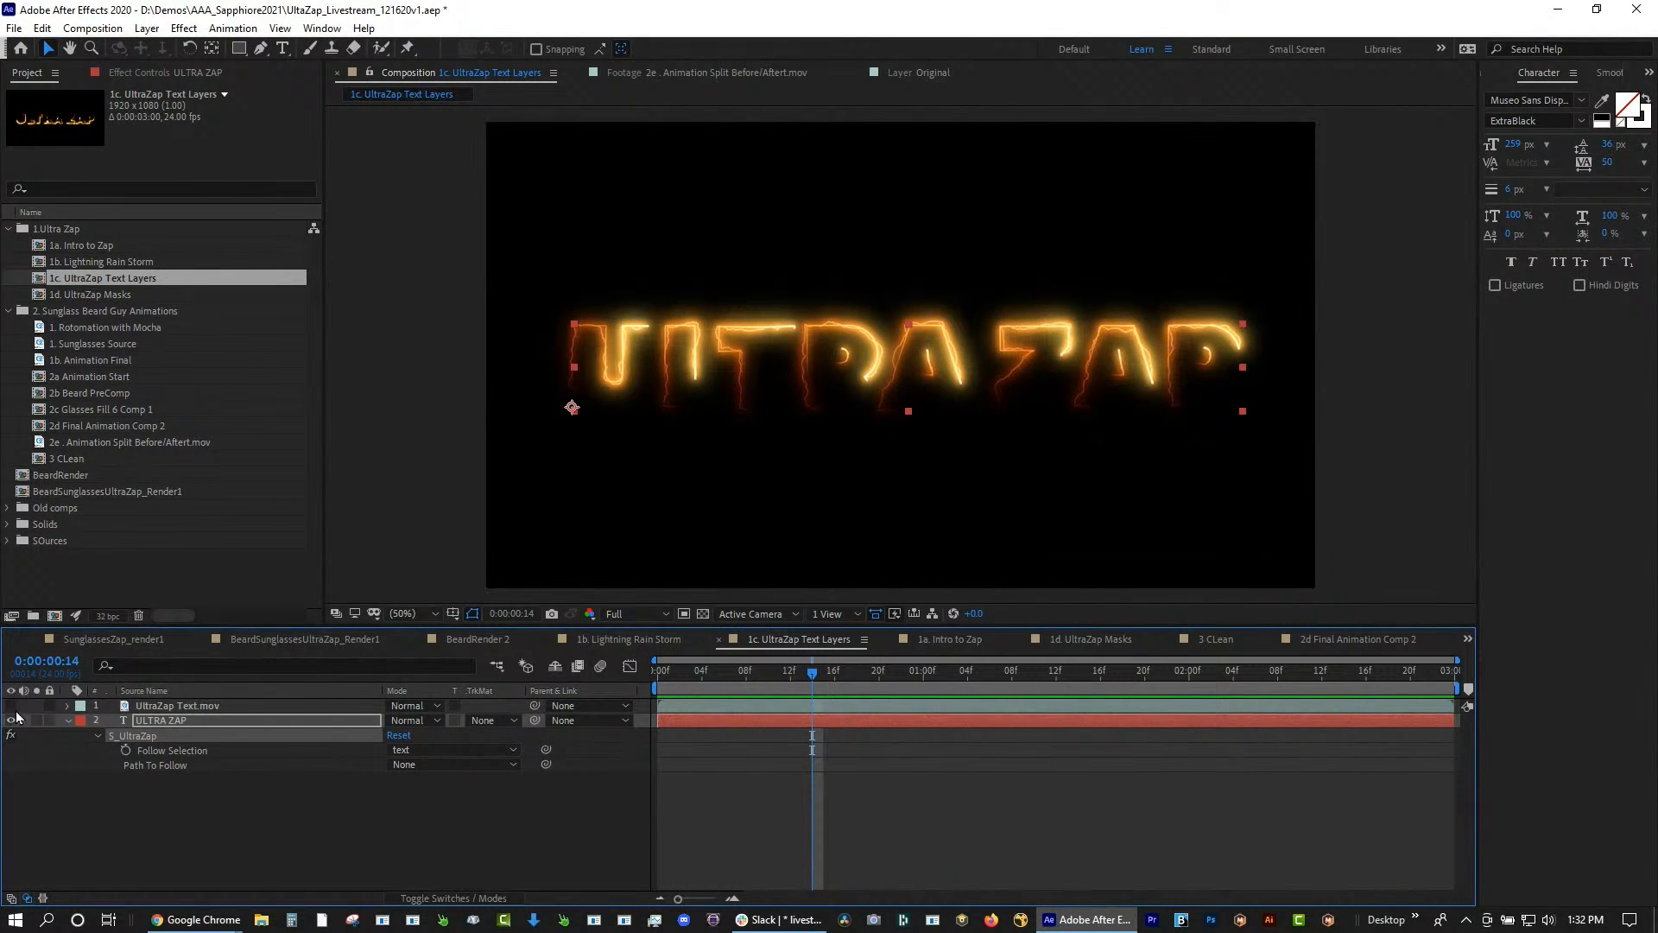
left_click(148, 735)
left_click_drag(314, 259, 345, 593)
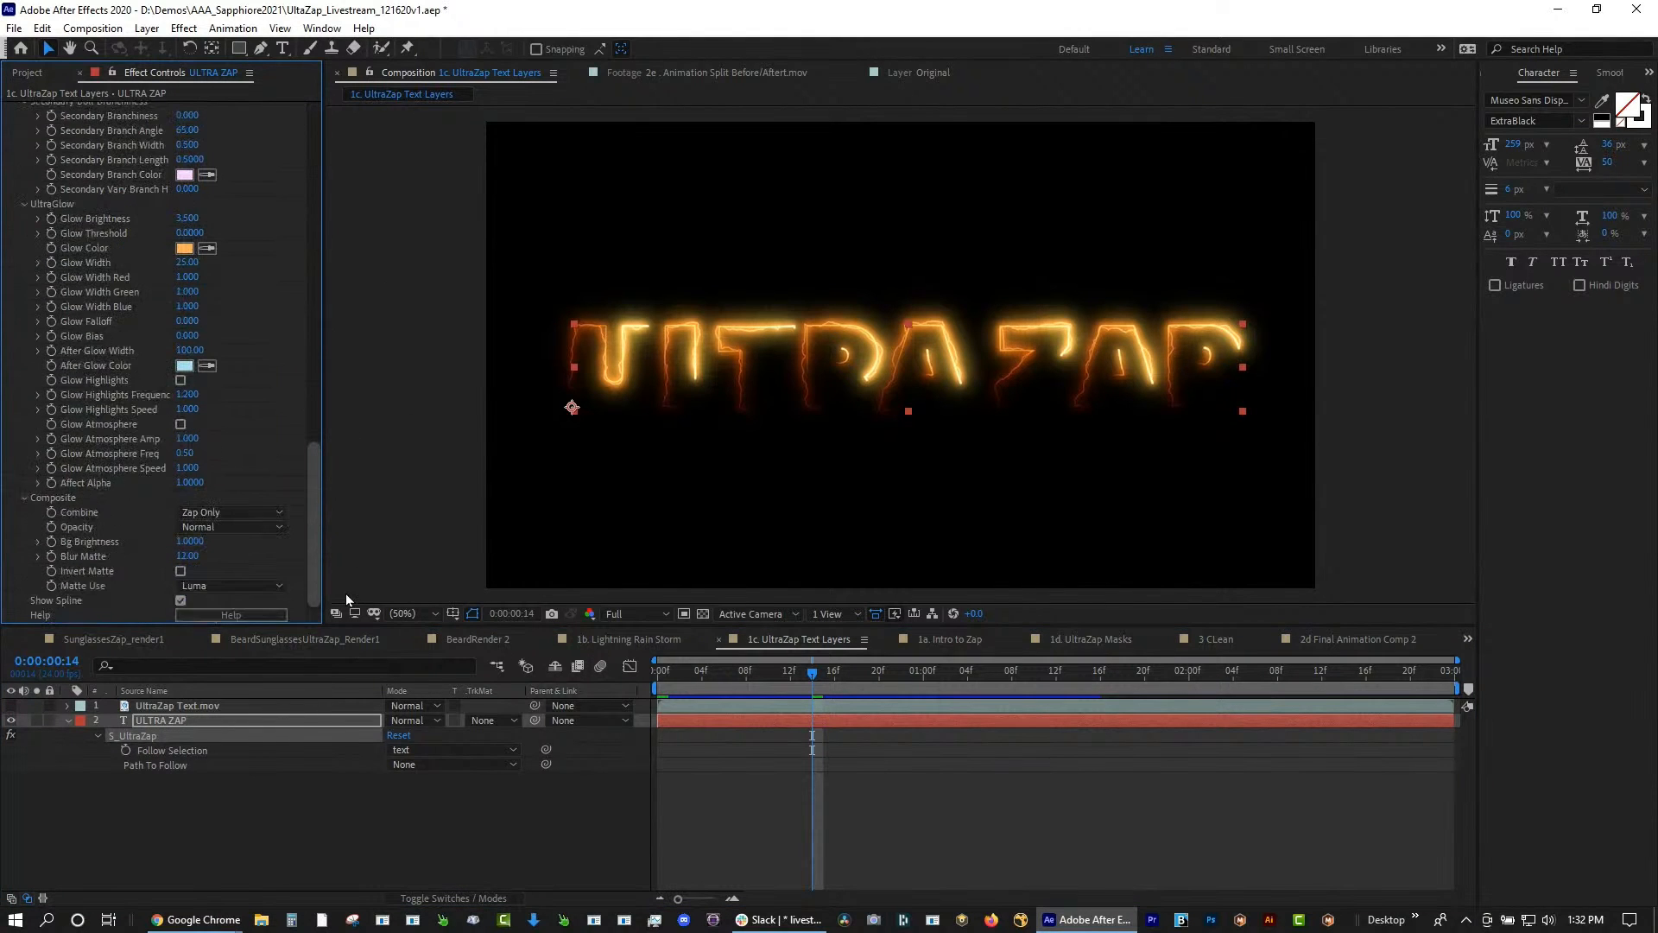
left_click(245, 512)
left_click(244, 533)
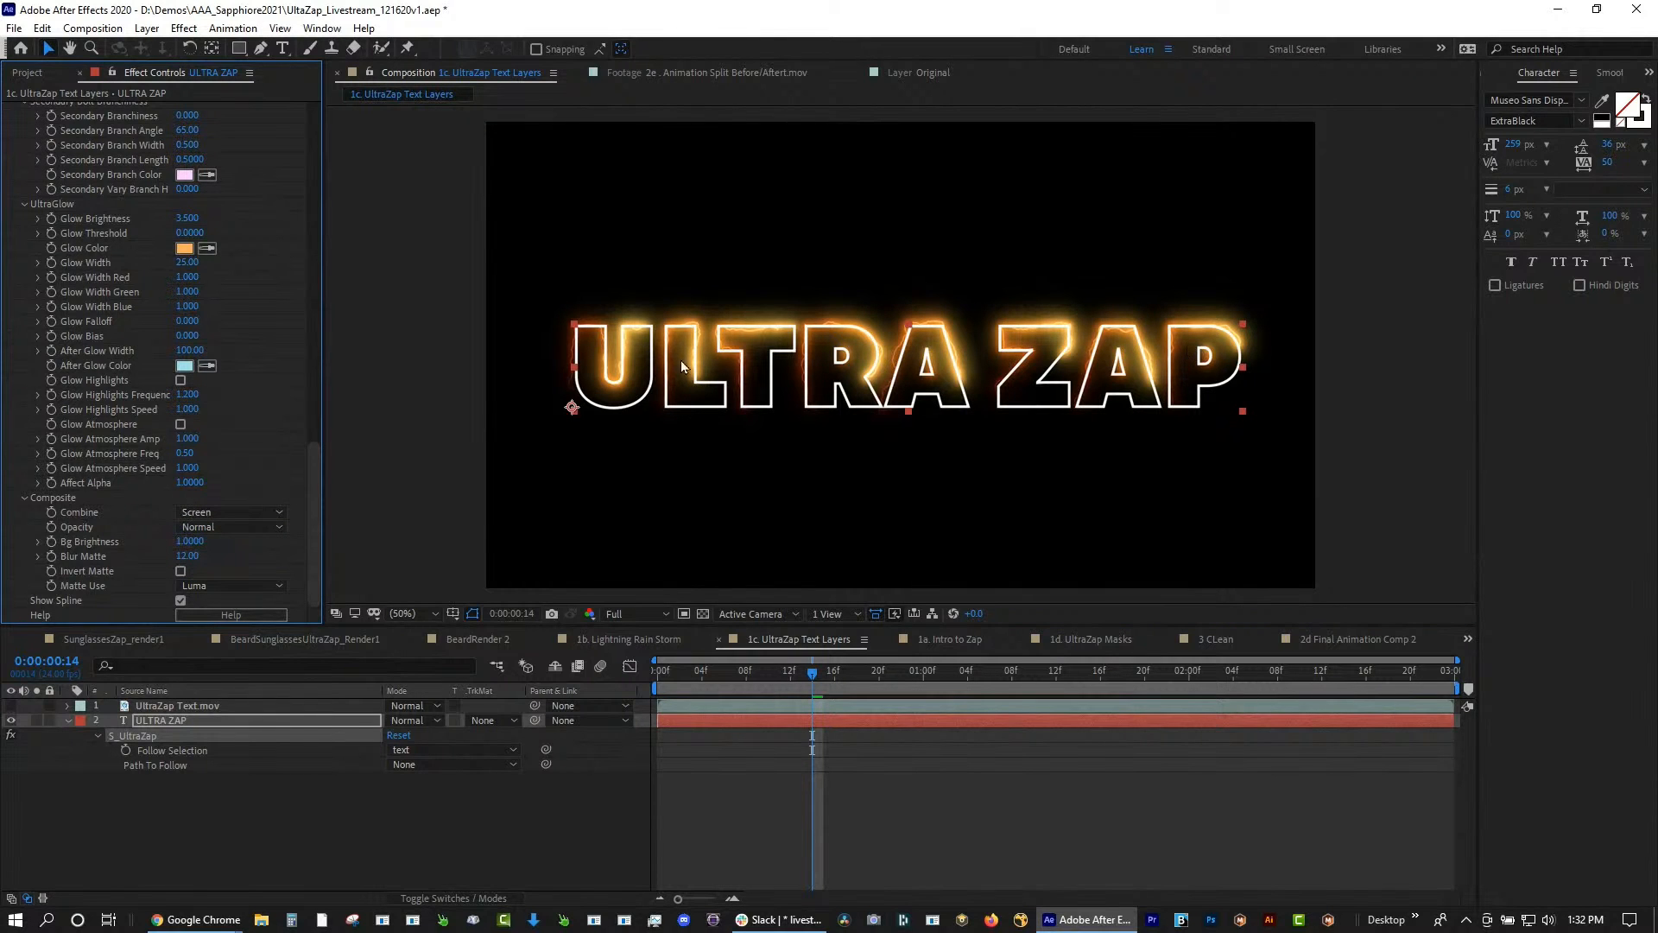
Set the ULTRA ZAP font size to 254 px and Combine to Zap Only, and view the result at 0:00:01:07
mouse_move(1514, 144)
left_mouse_down()
mouse_move(1538, 145)
mouse_move(1513, 145)
left_mouse_up()
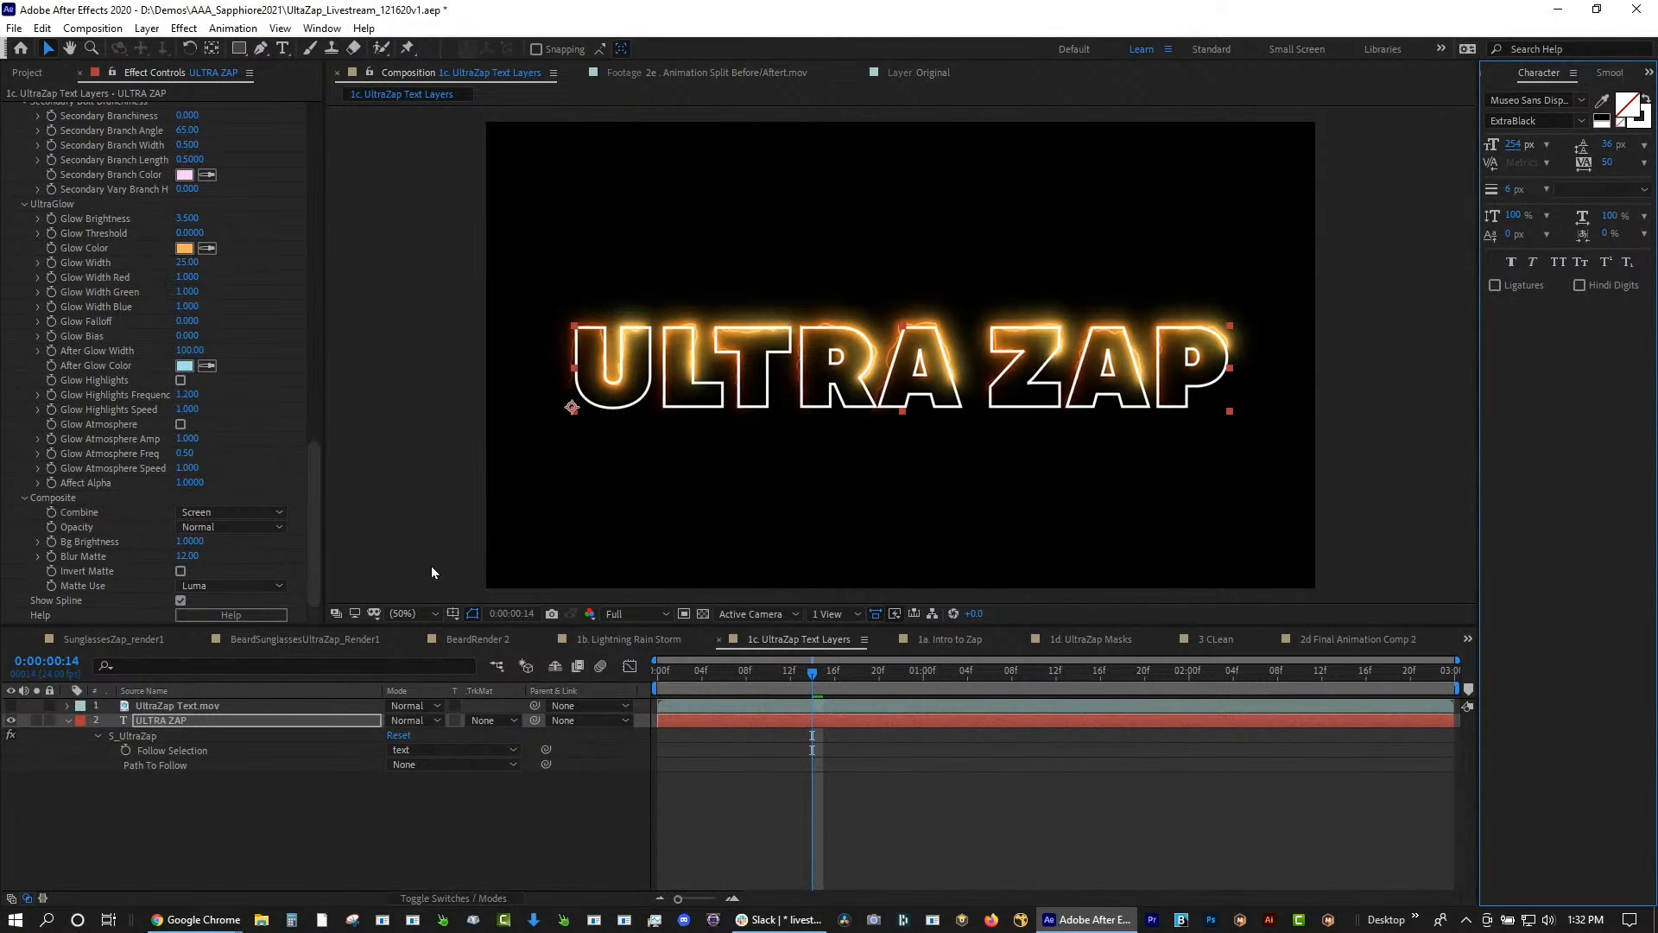
left_click(221, 511)
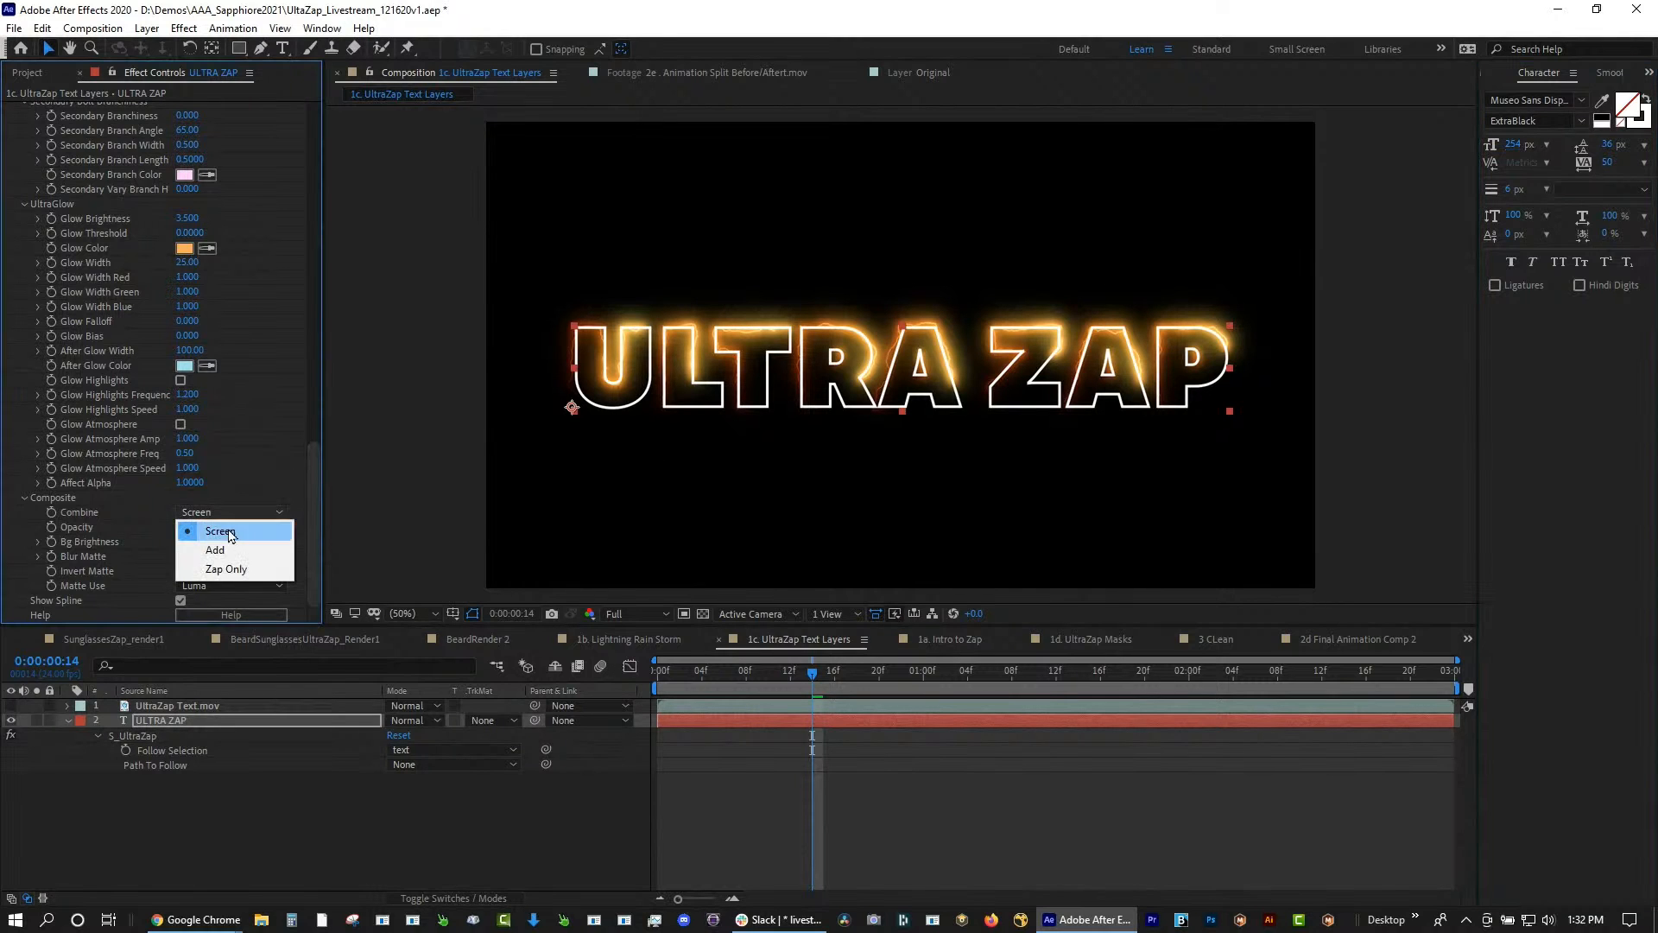
left_click(230, 571)
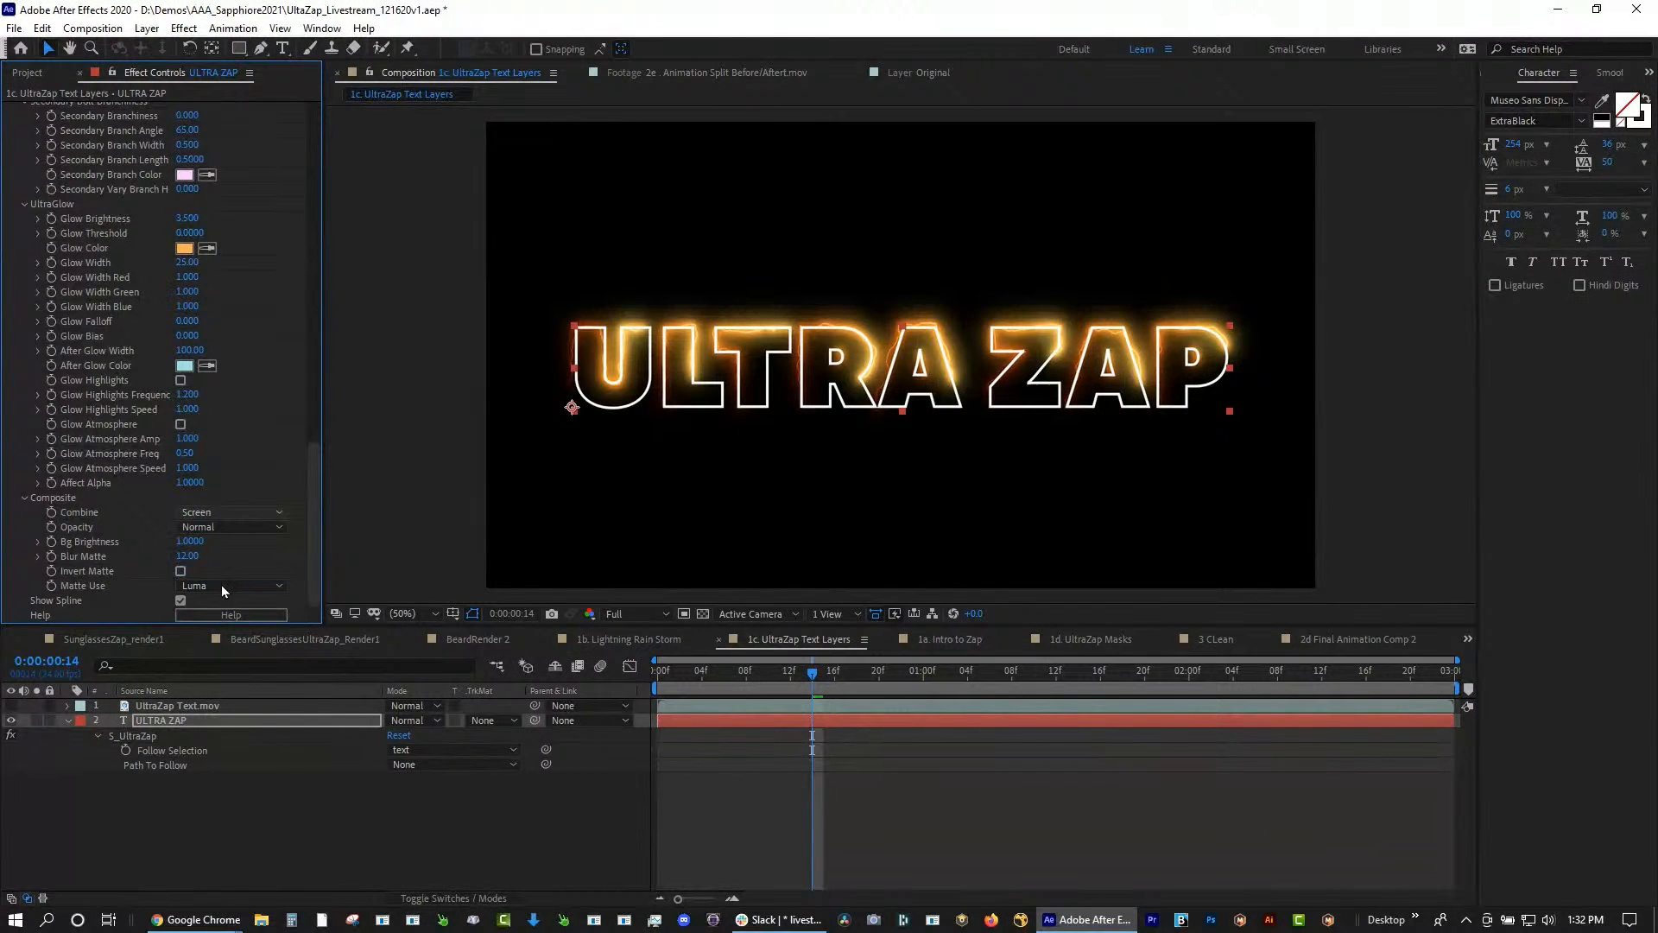
left_click(734, 686)
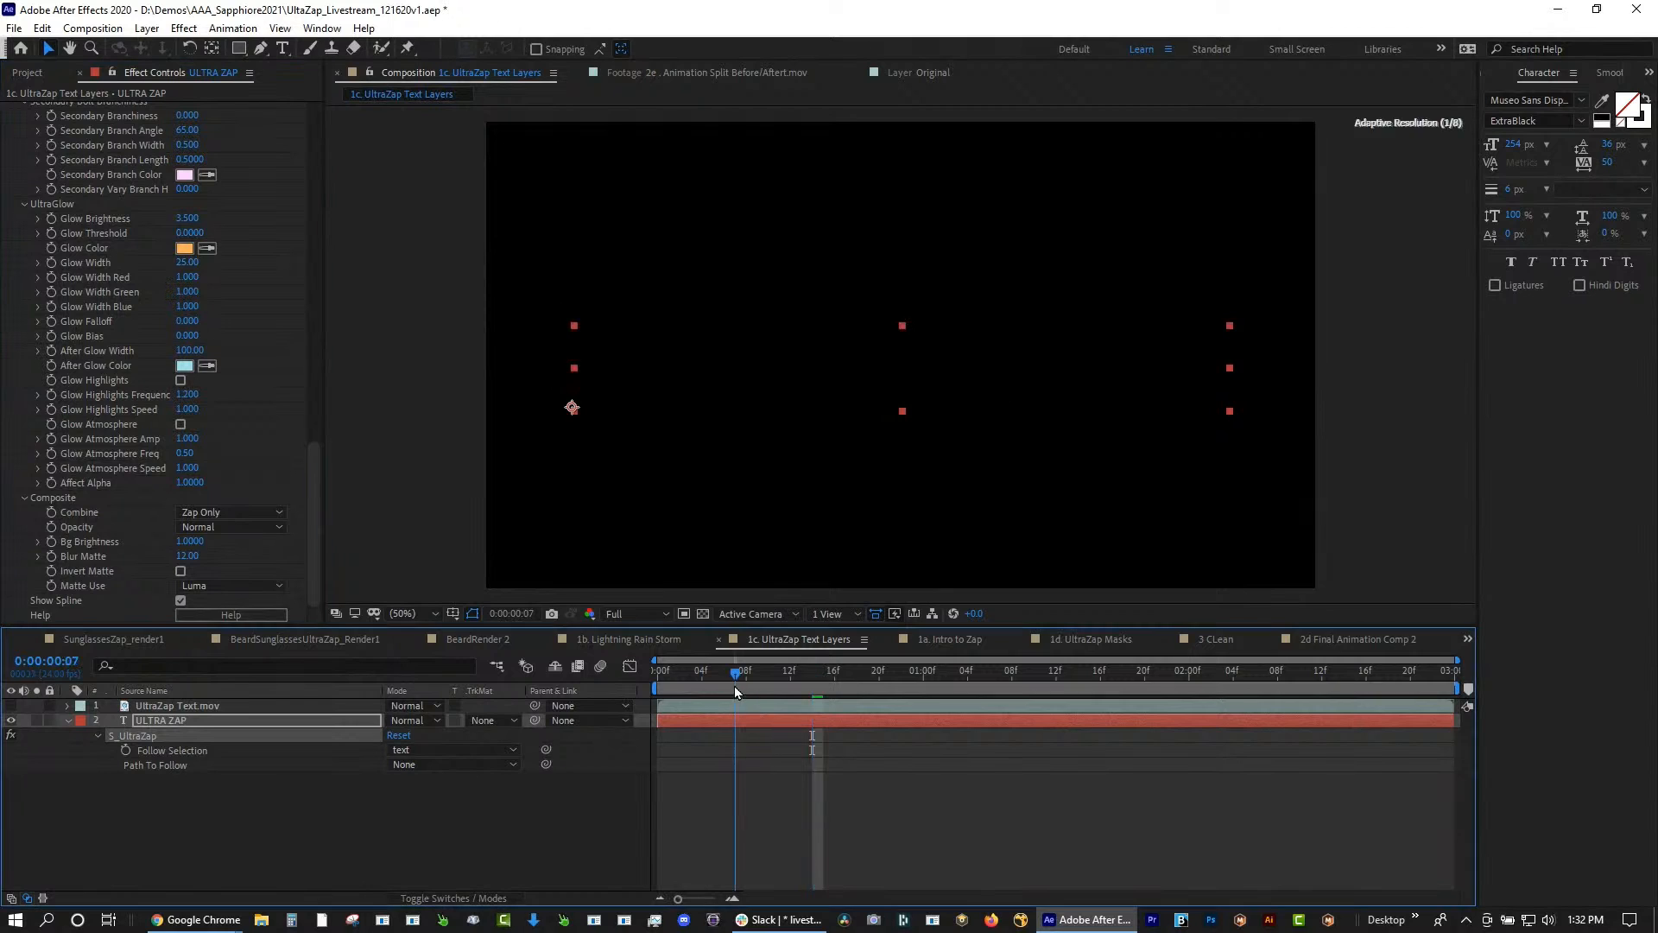
left_click(999, 686)
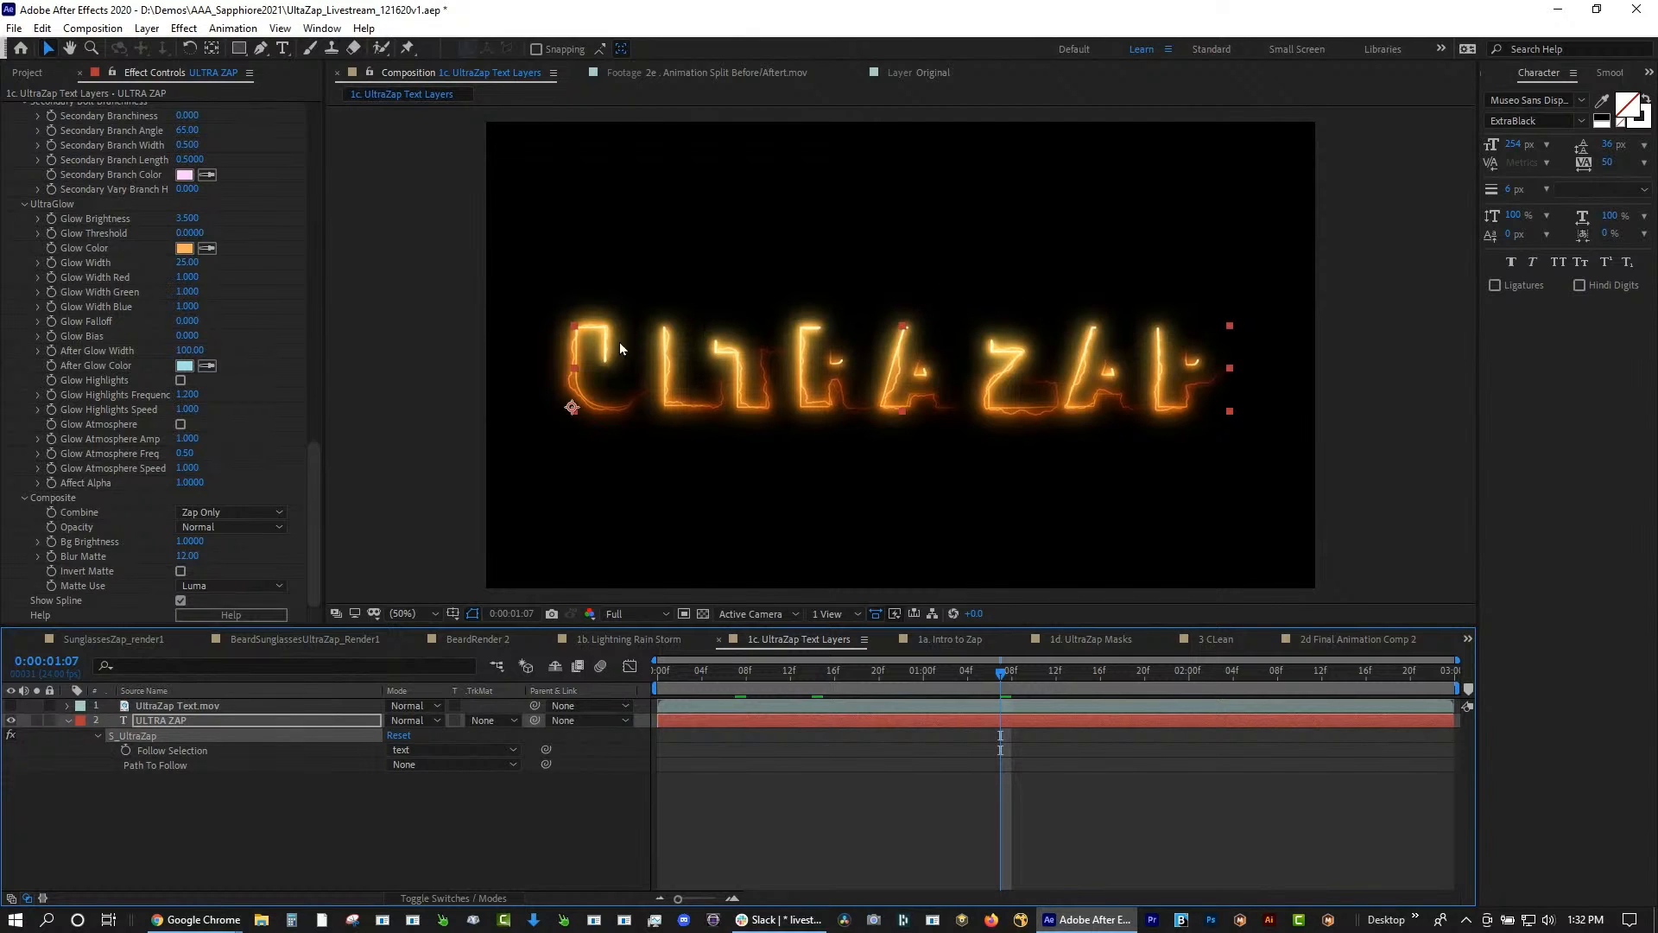
Look through S_UltraZap's Follow Selection options without changing them, and set the effect's Mode to UltraZap
left_click_drag(316, 474, 334, 119)
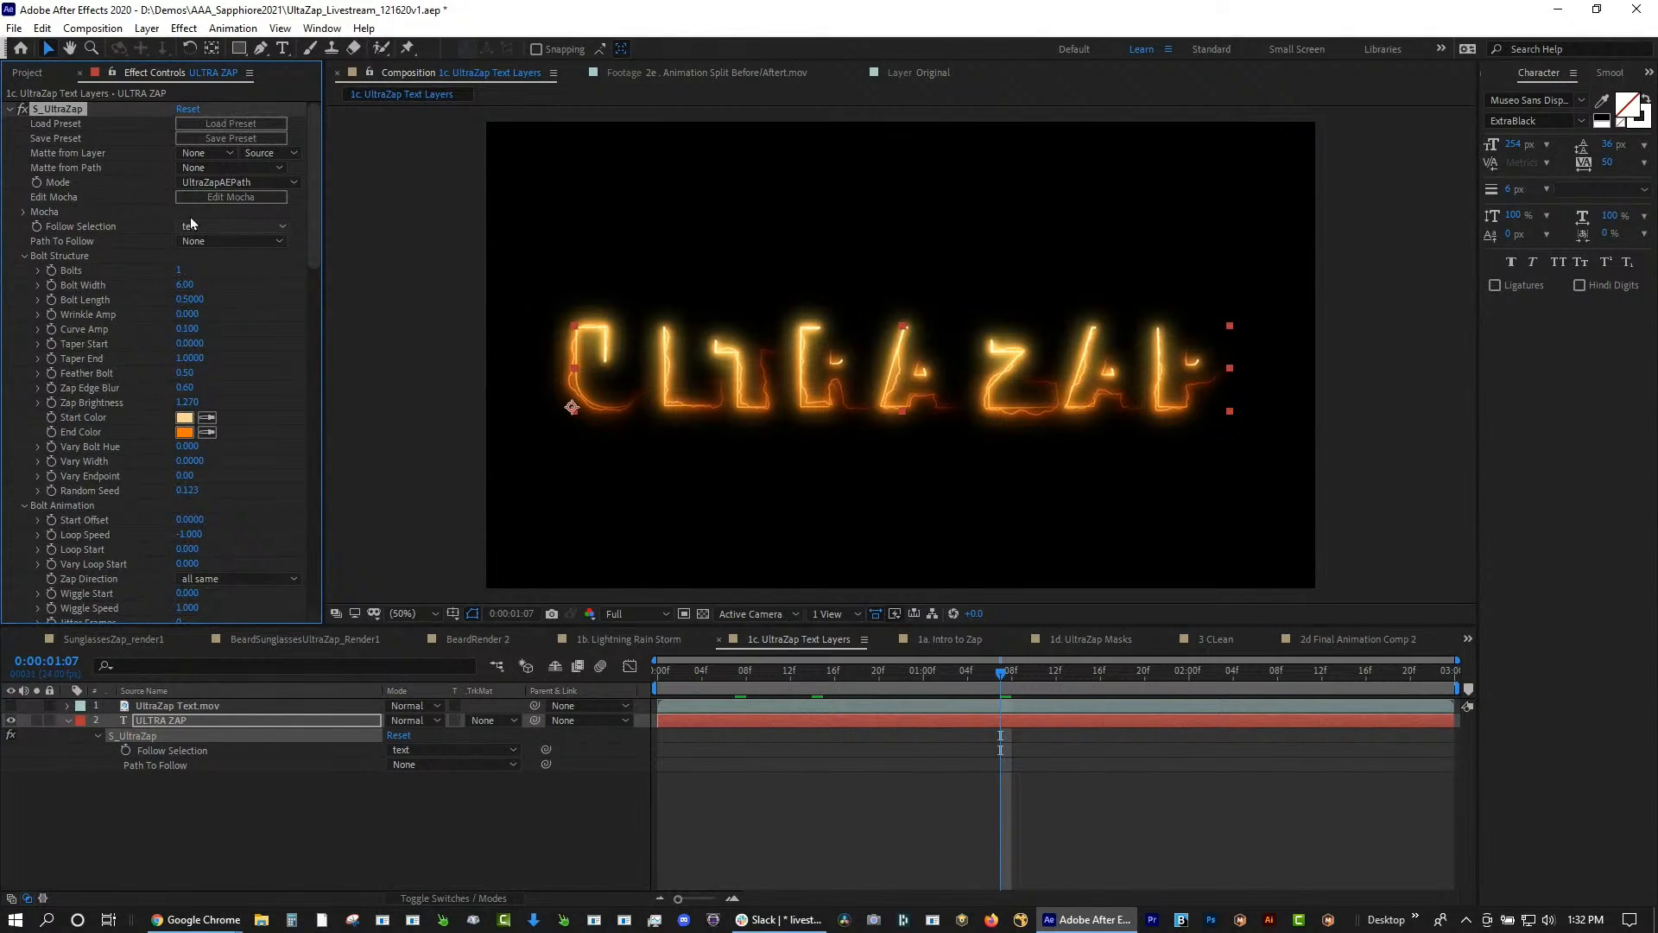
left_click(224, 227)
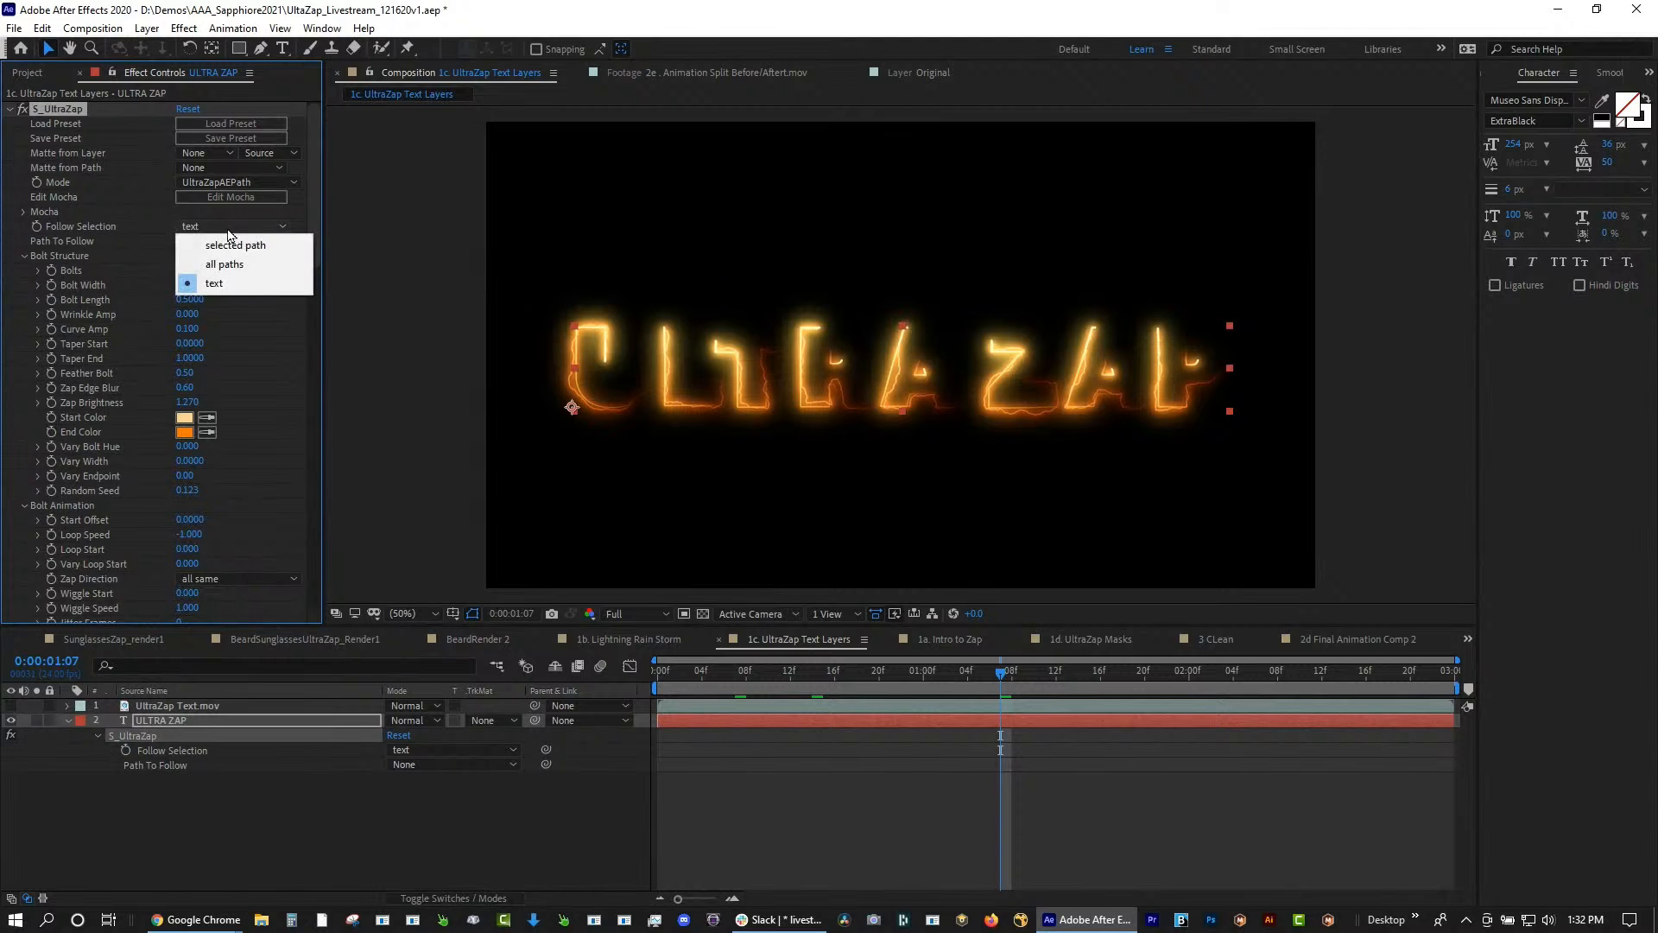
left_click(247, 213)
left_click(235, 182)
left_click(226, 196)
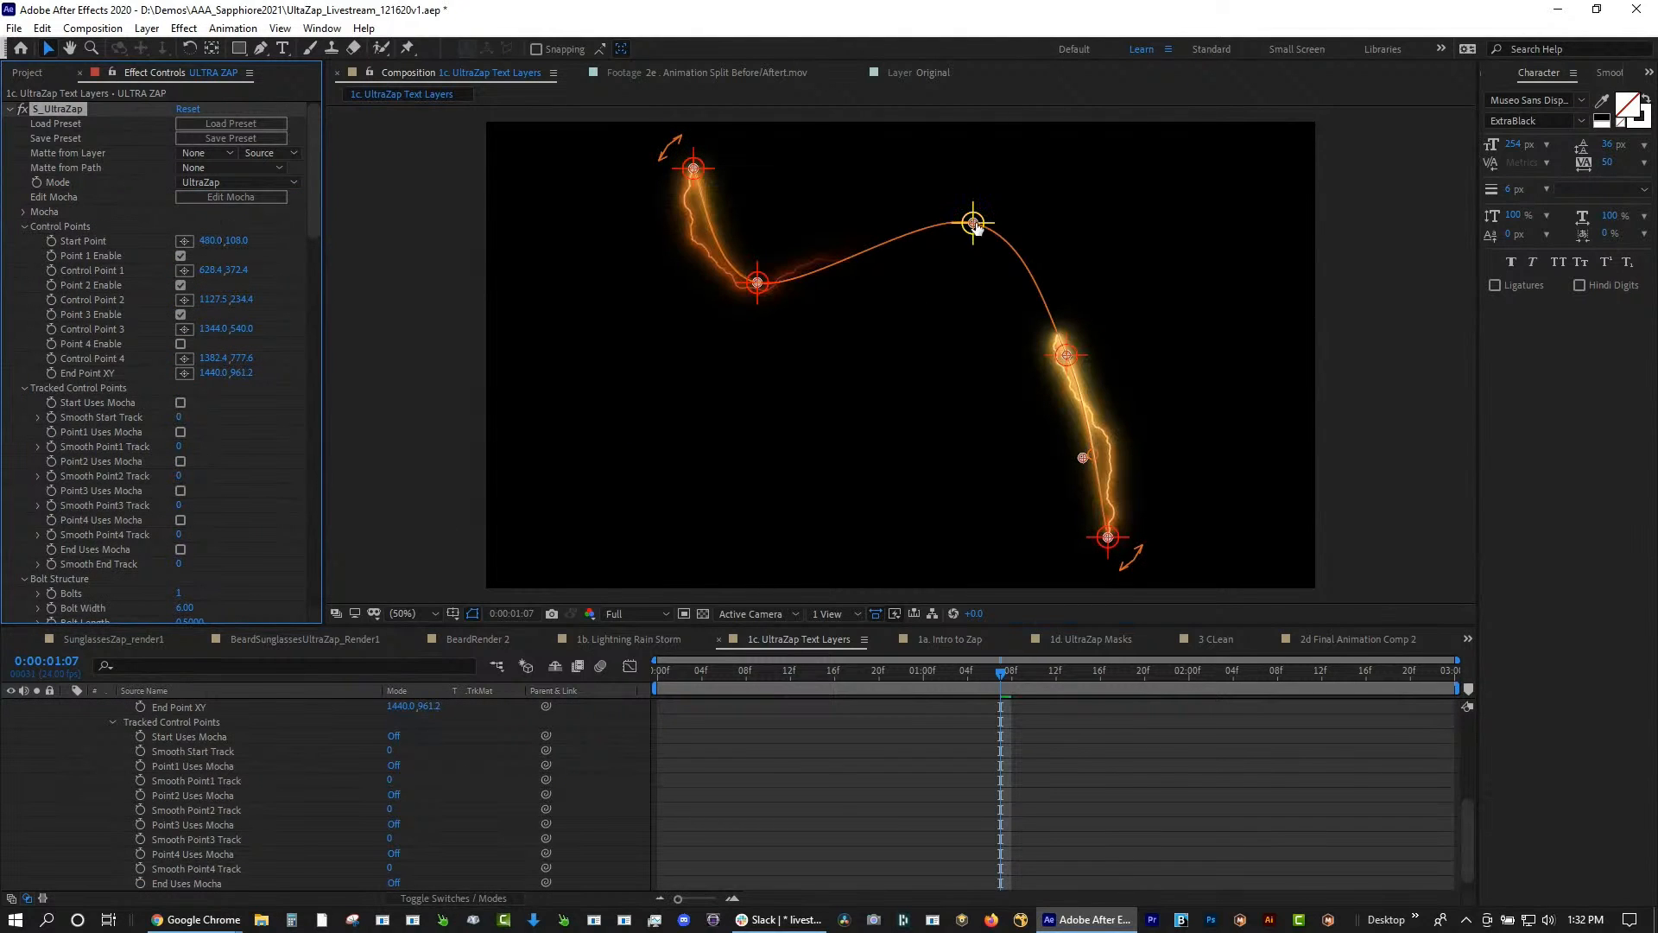
Reshape the bolt's path by moving Control Point 1 to about 642, 390 and Control Point 2 to about 996, 418
left_click_drag(977, 227, 937, 281)
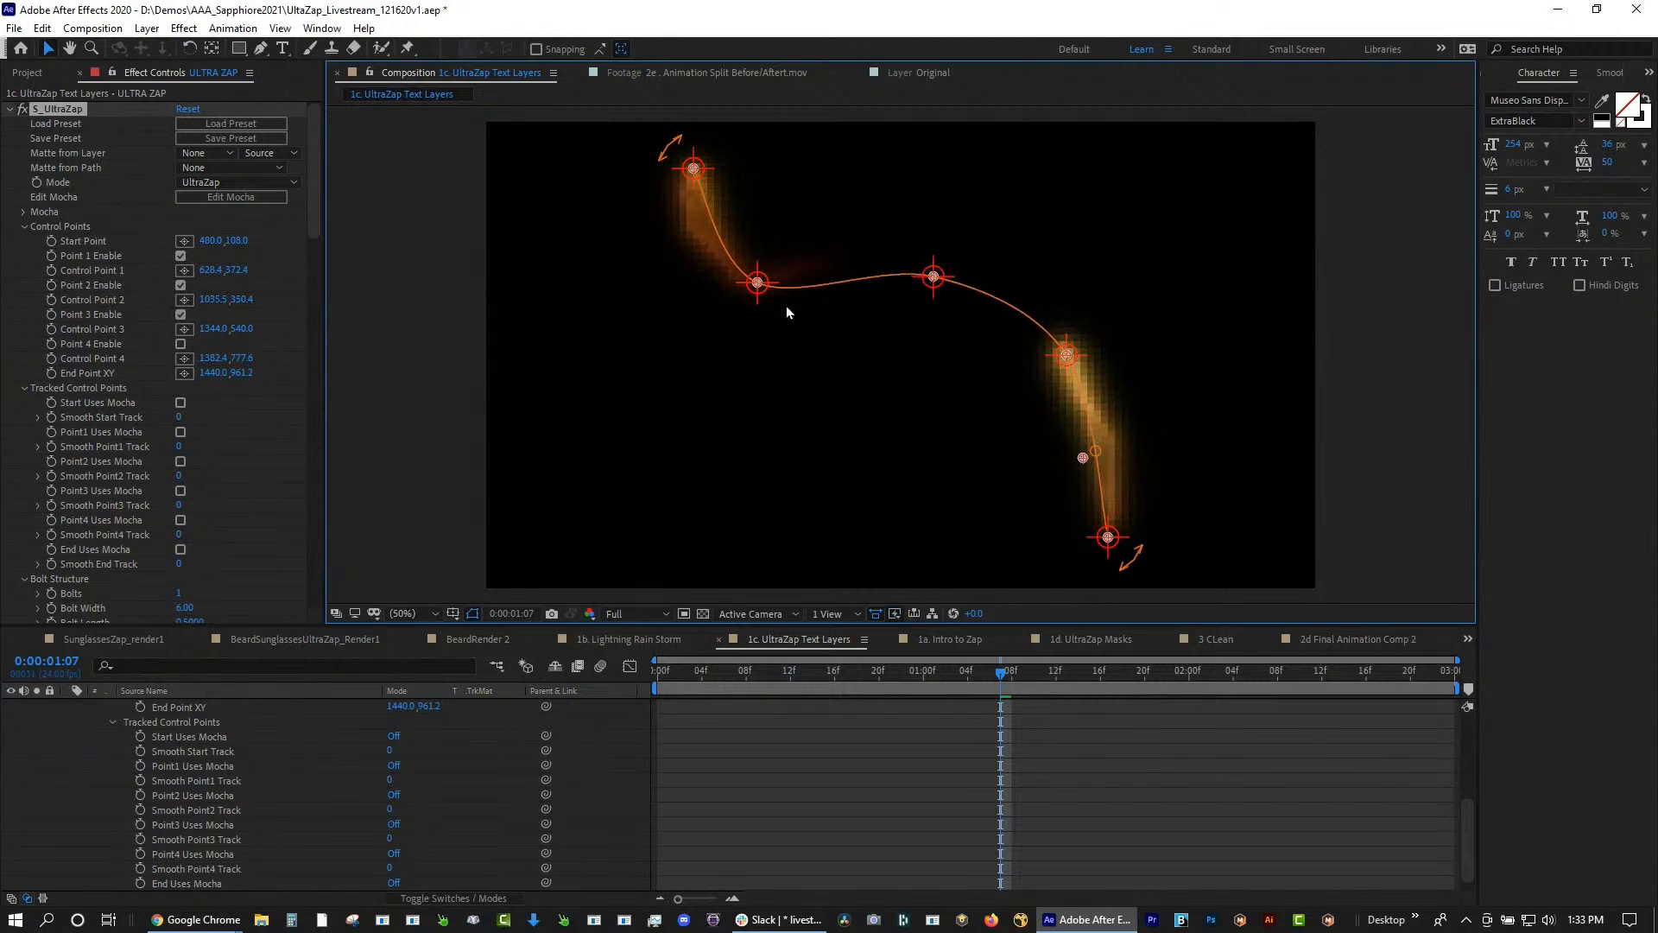
left_click_drag(758, 282, 785, 260)
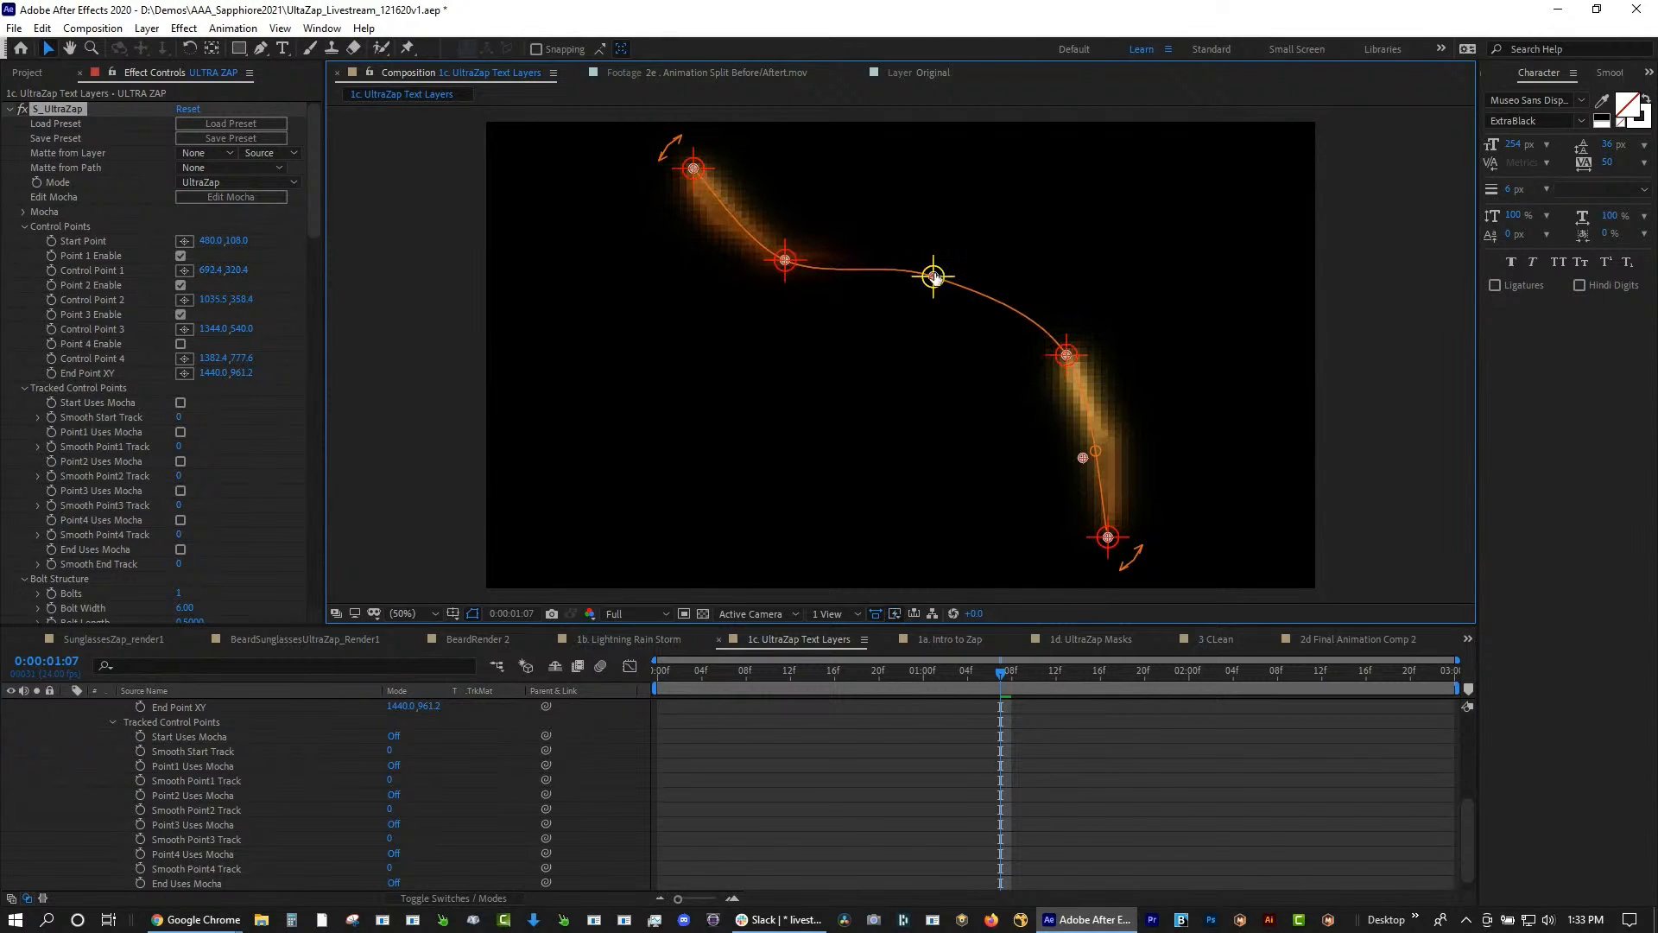
mouse_move(936, 277)
left_mouse_down()
mouse_move(811, 397)
mouse_move(916, 303)
left_mouse_up()
left_click(779, 270)
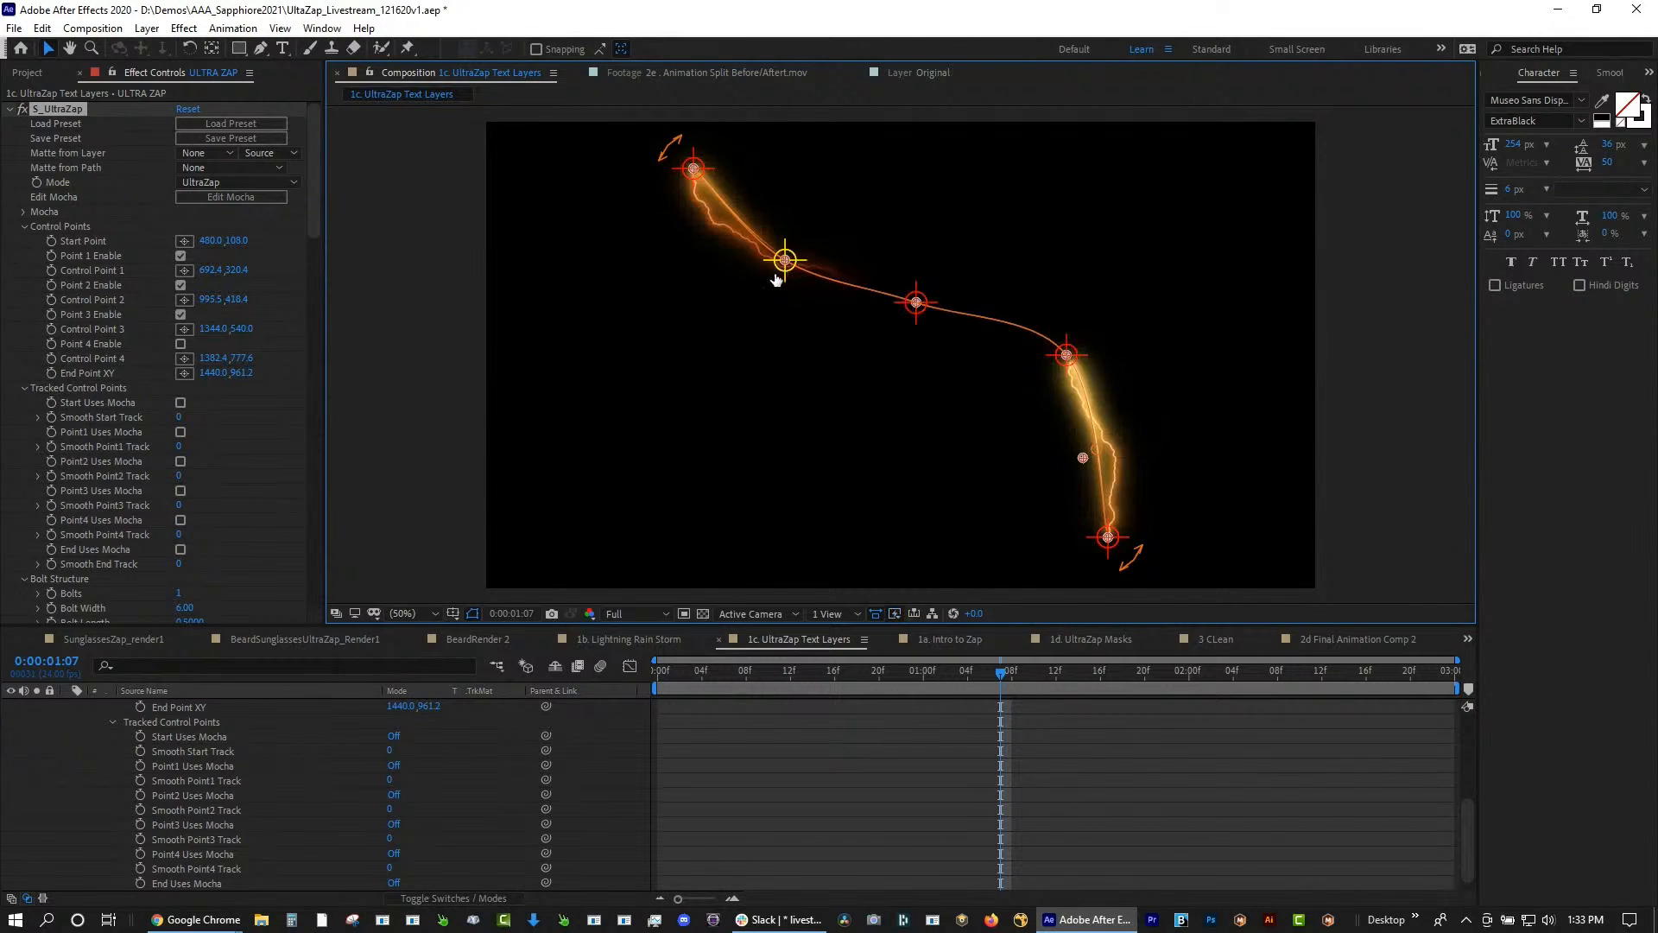
left_click_drag(777, 279, 755, 310)
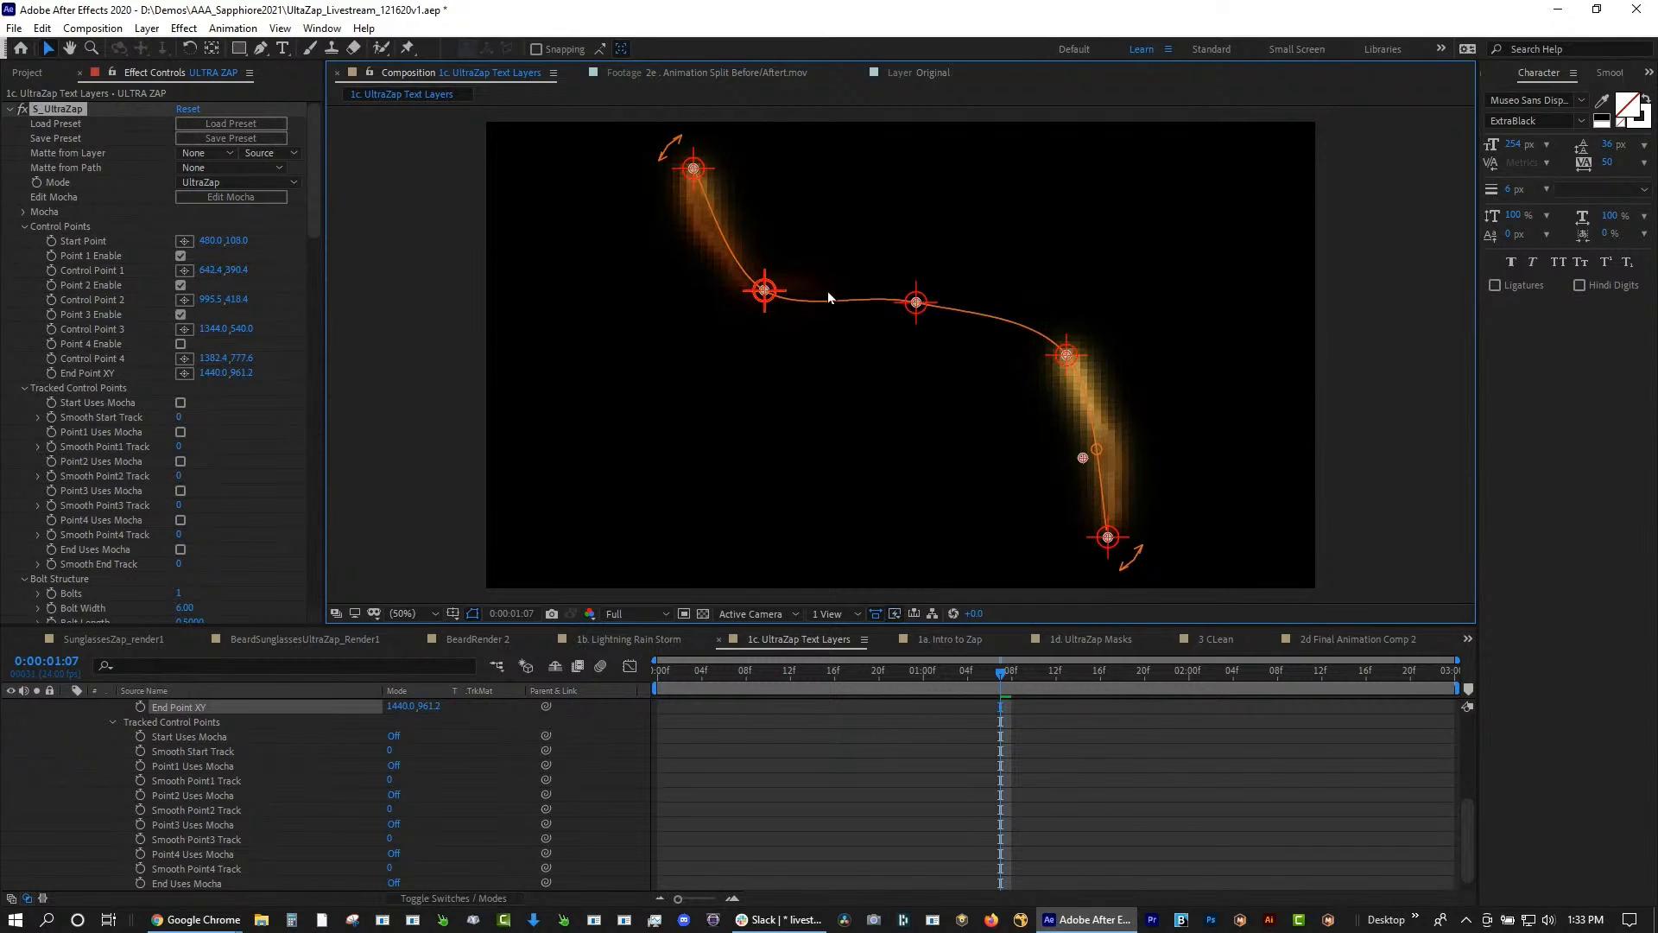
Set S_UltraZap's Mode to UltraZapAEPath on the ULTRA ZAP layer, keeping Follow Selection on text
left_click(237, 182)
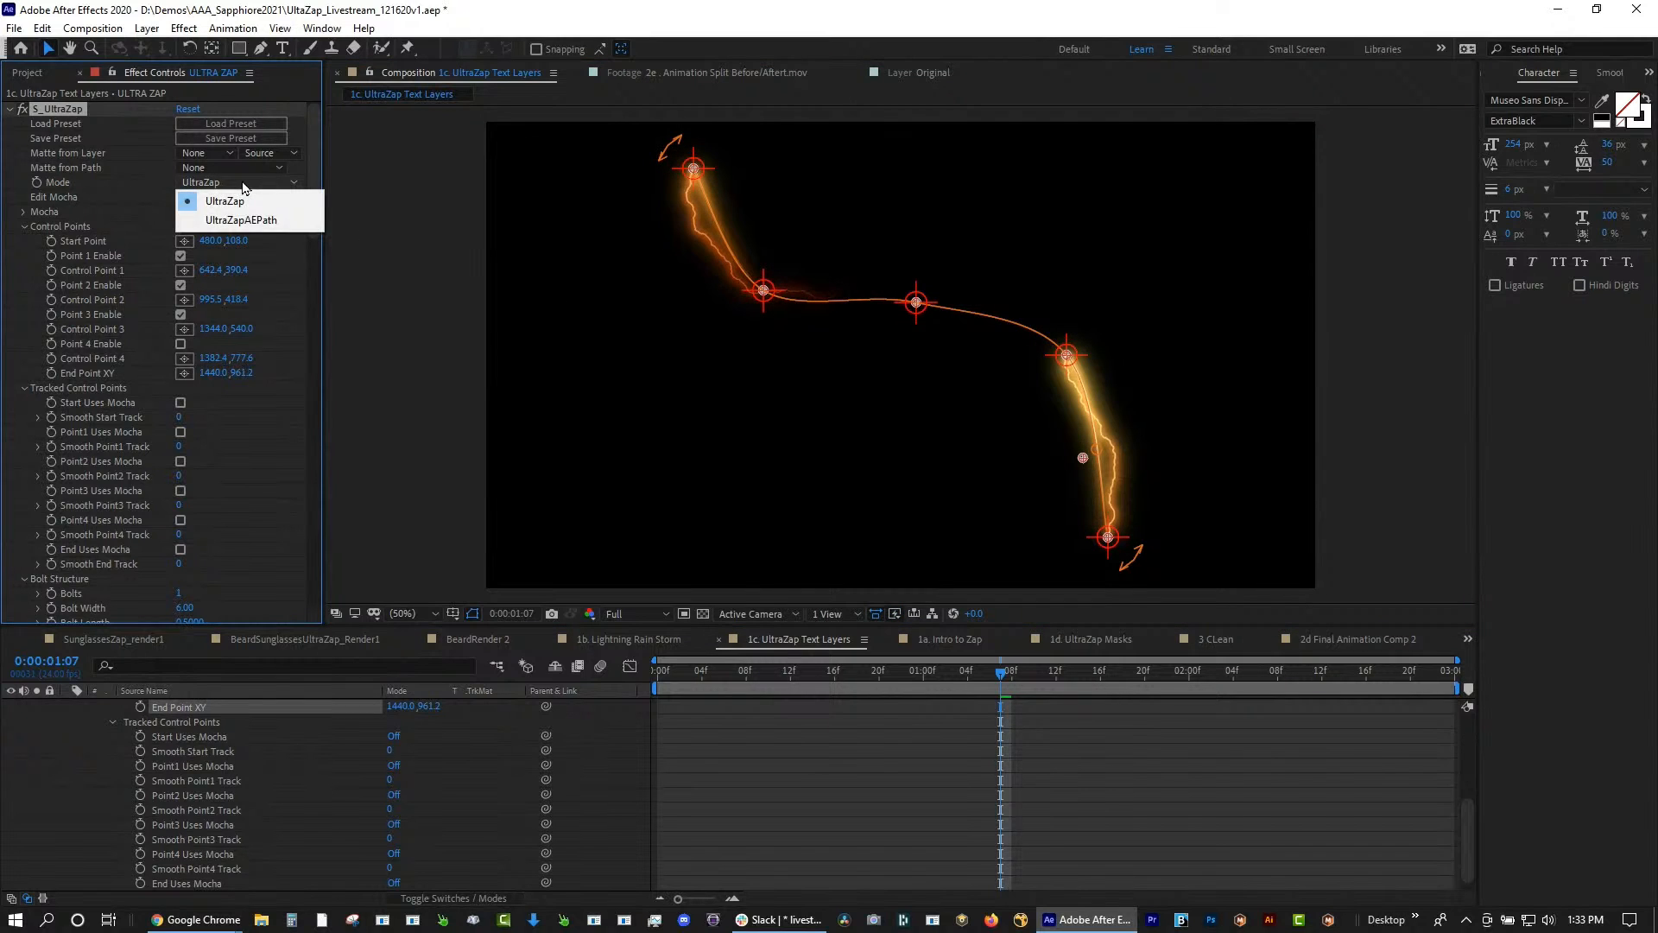
left_click(291, 226)
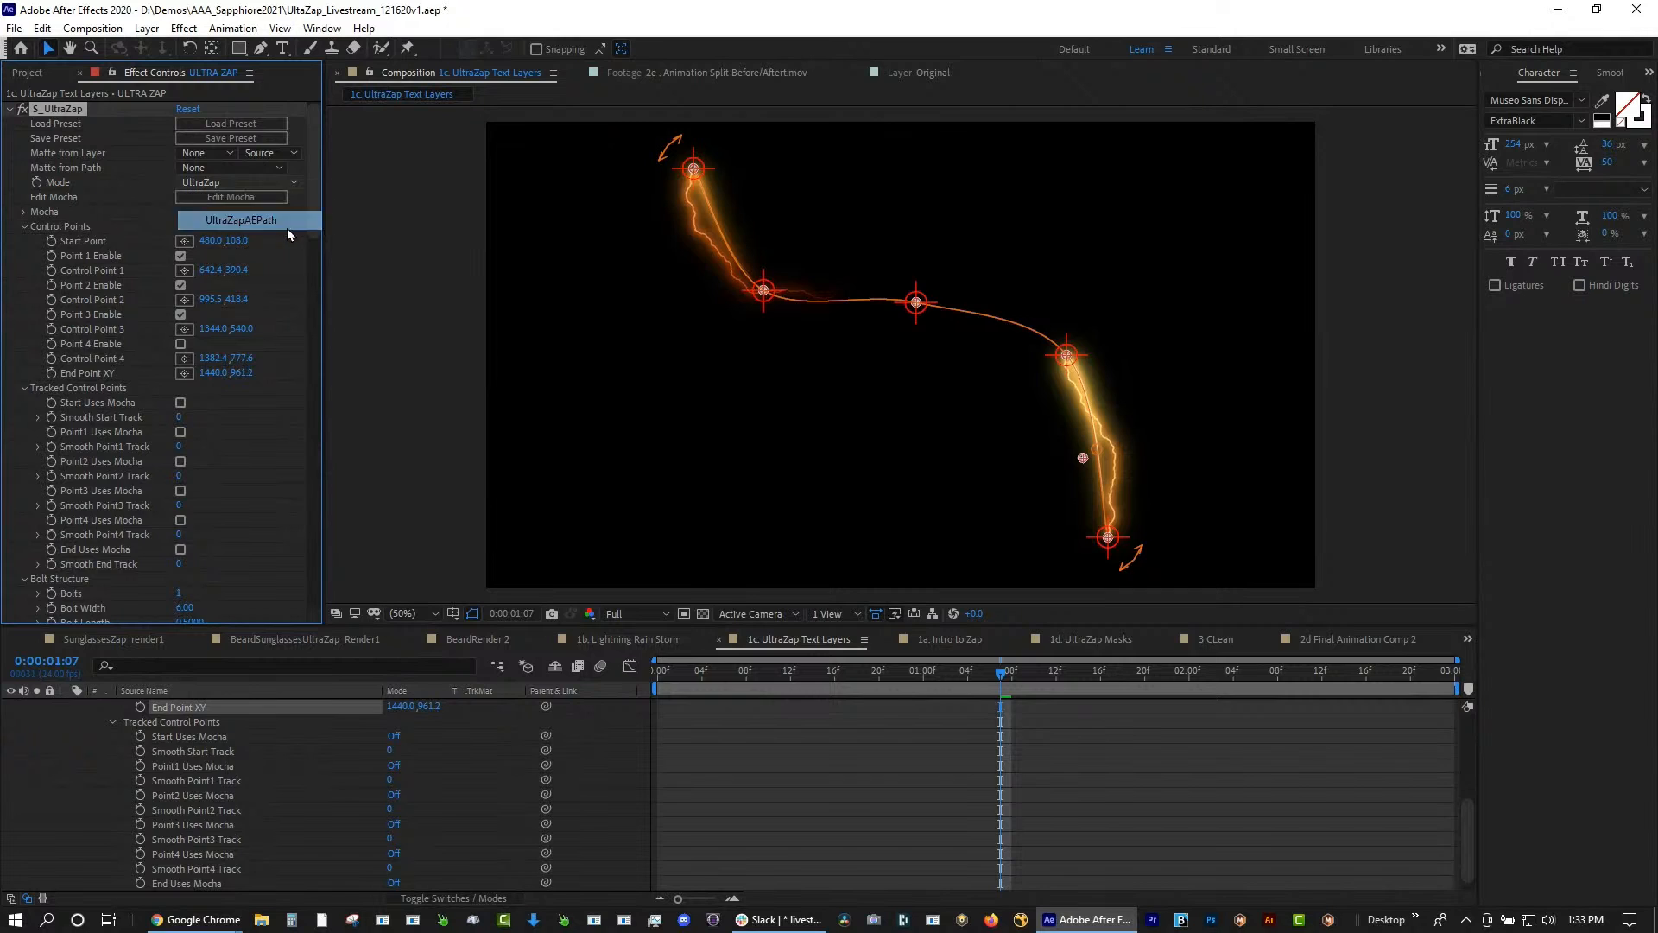
left_click(283, 240)
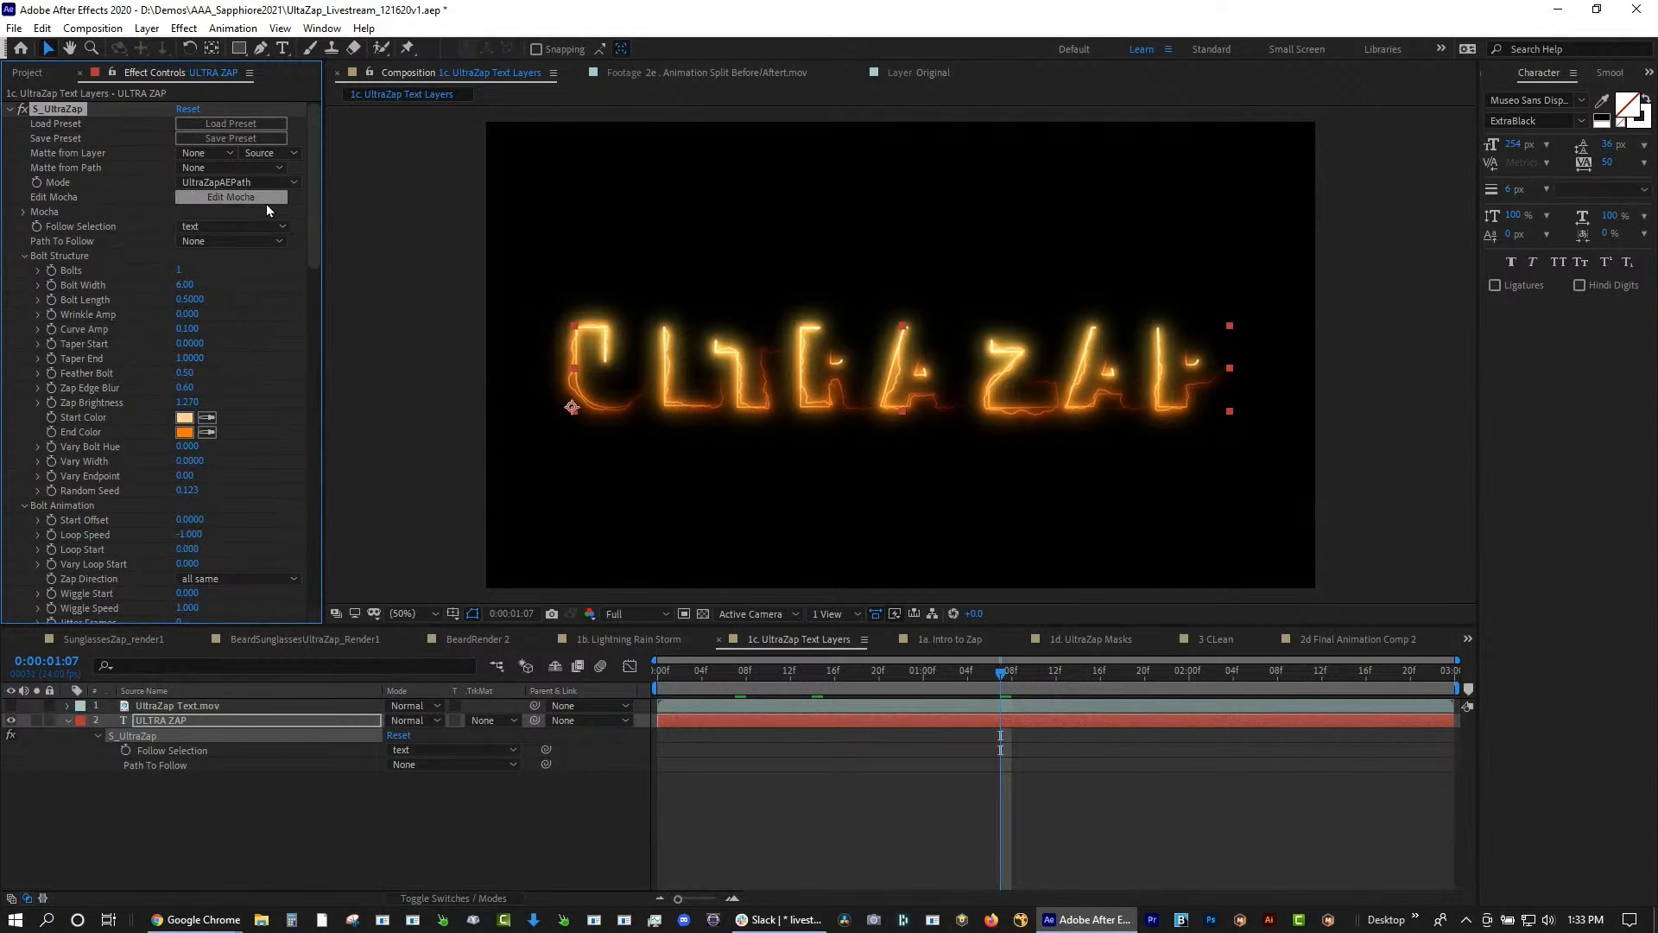
left_click(266, 204)
left_click(242, 226)
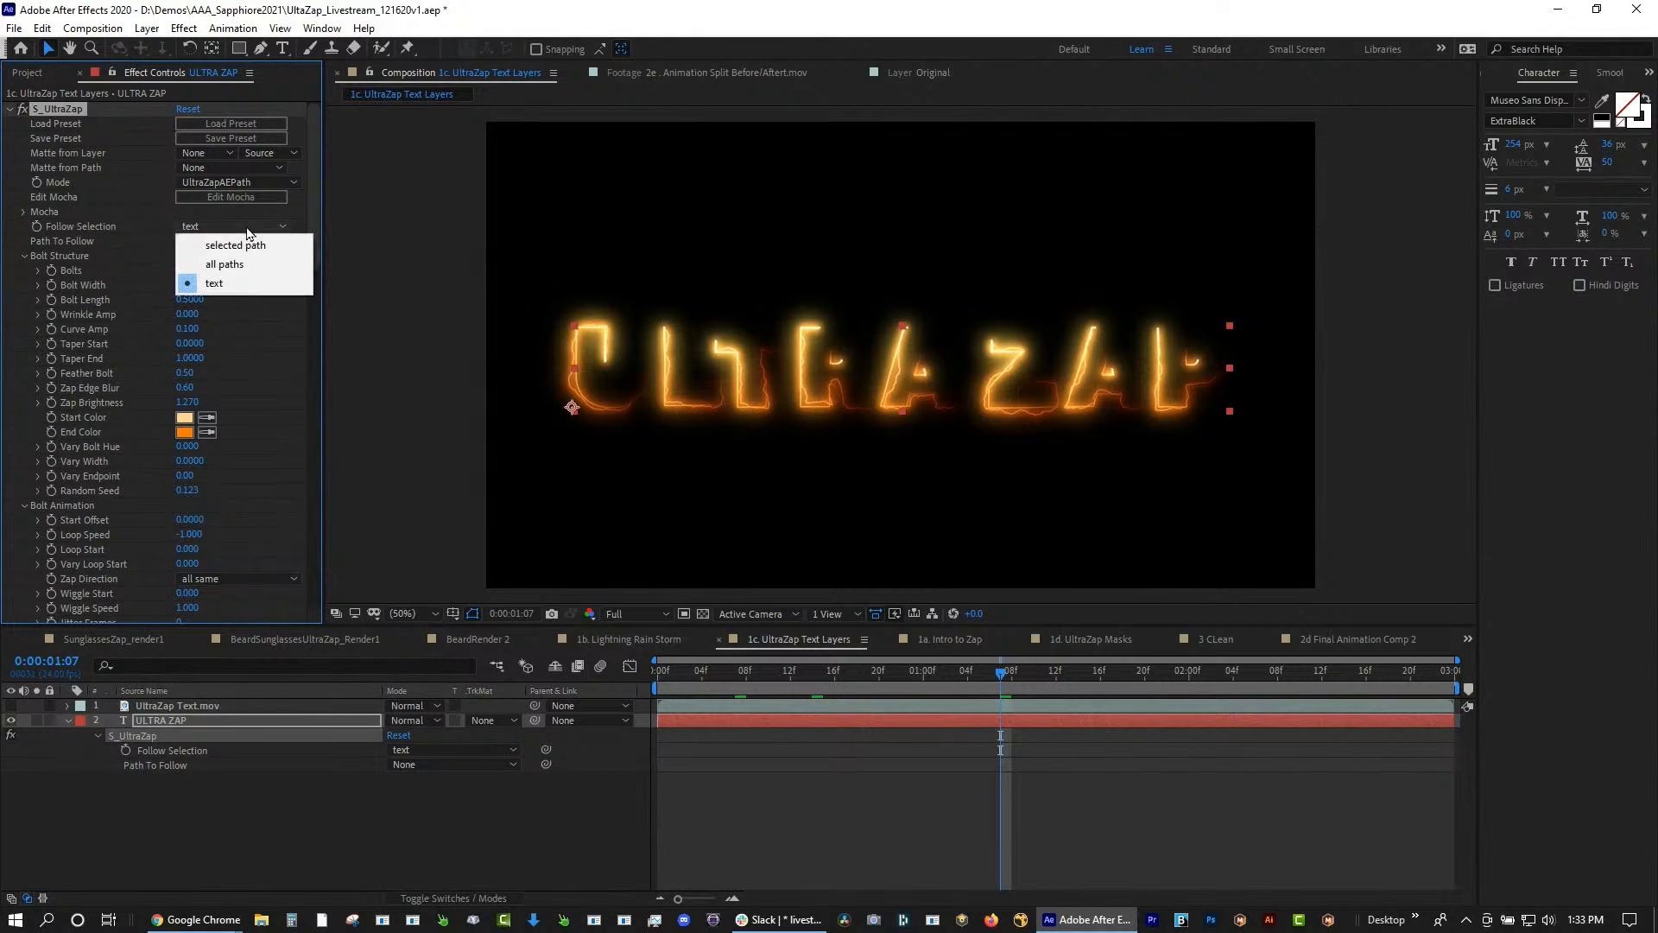
left_click(253, 289)
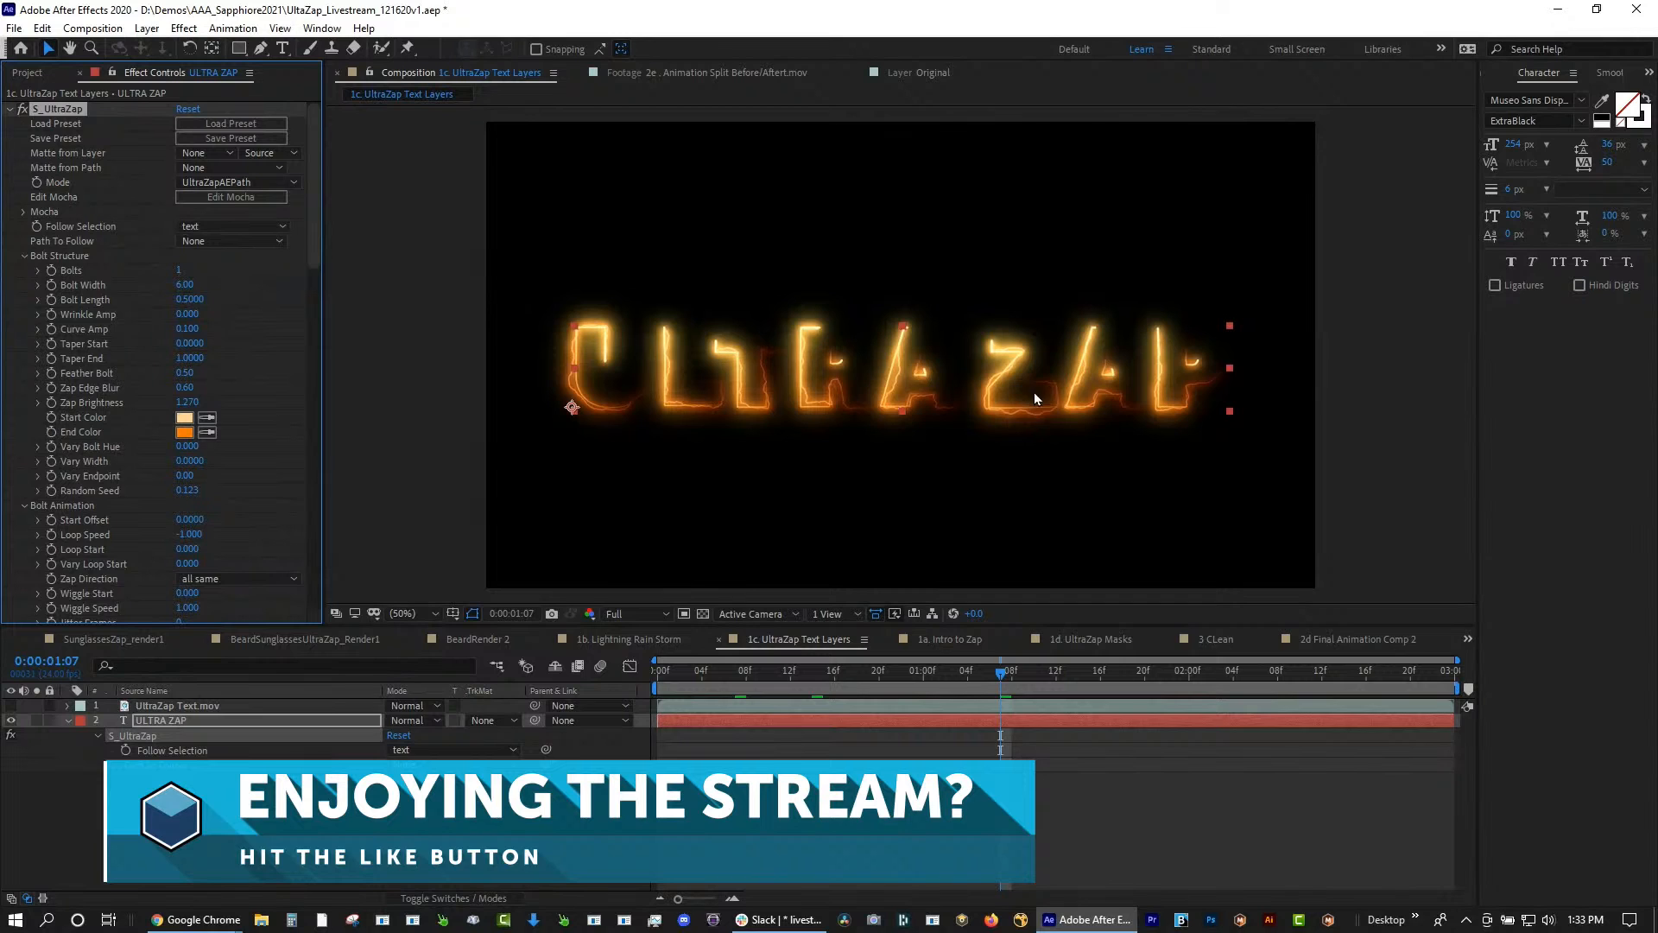
left_click(248, 179)
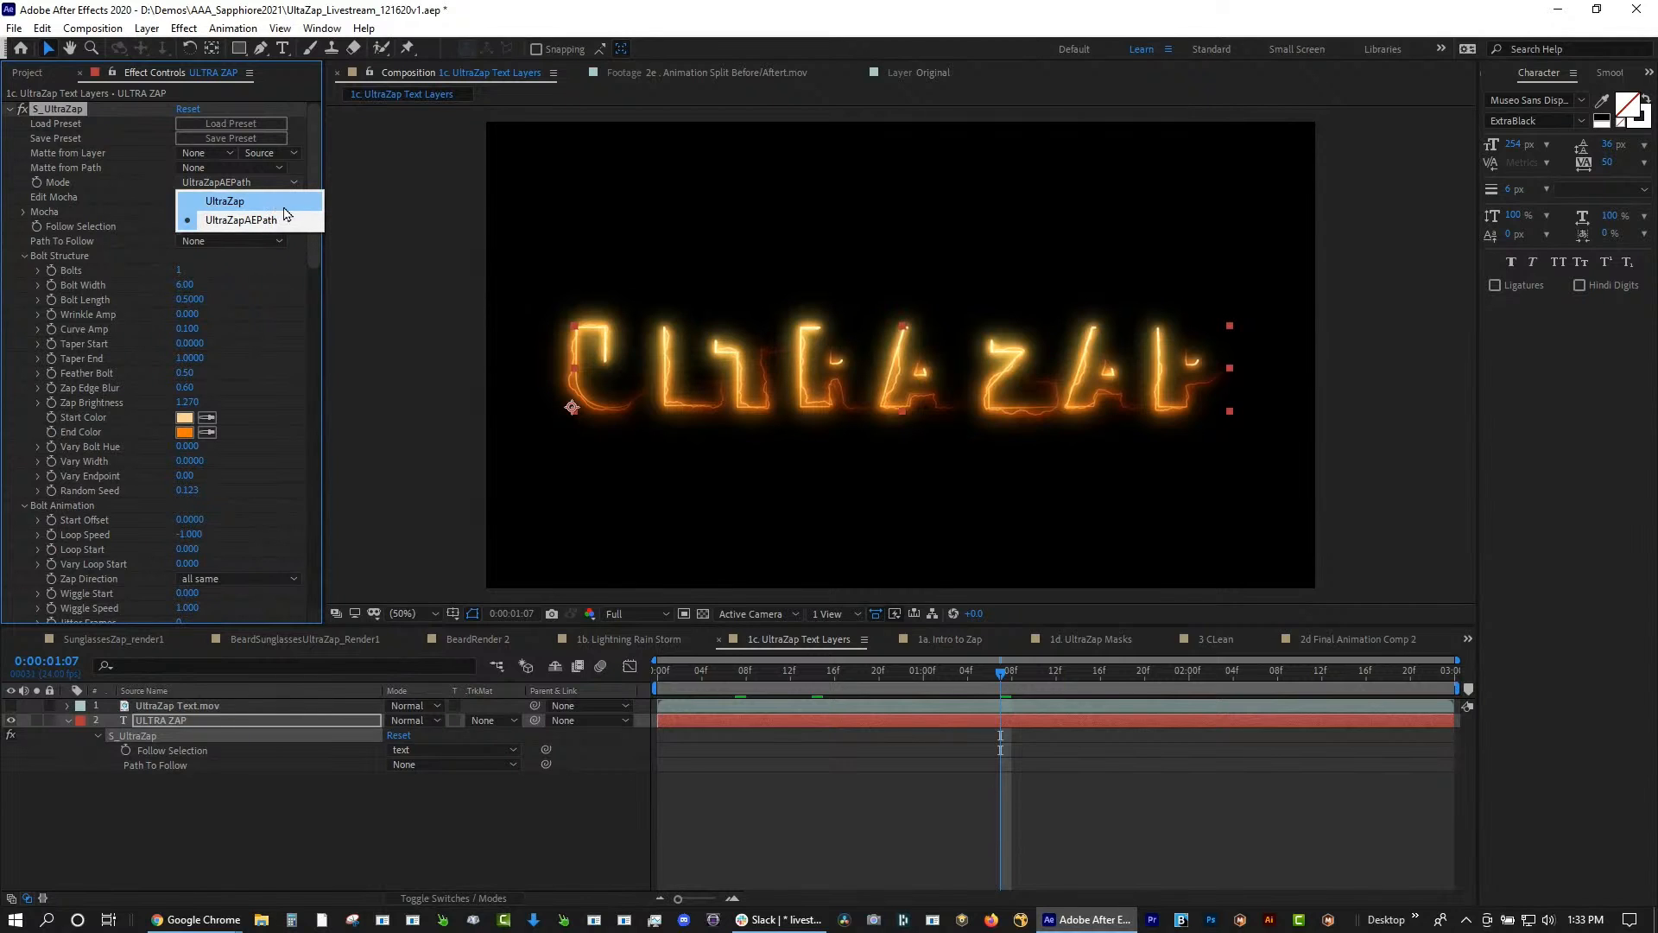
left_click(292, 804)
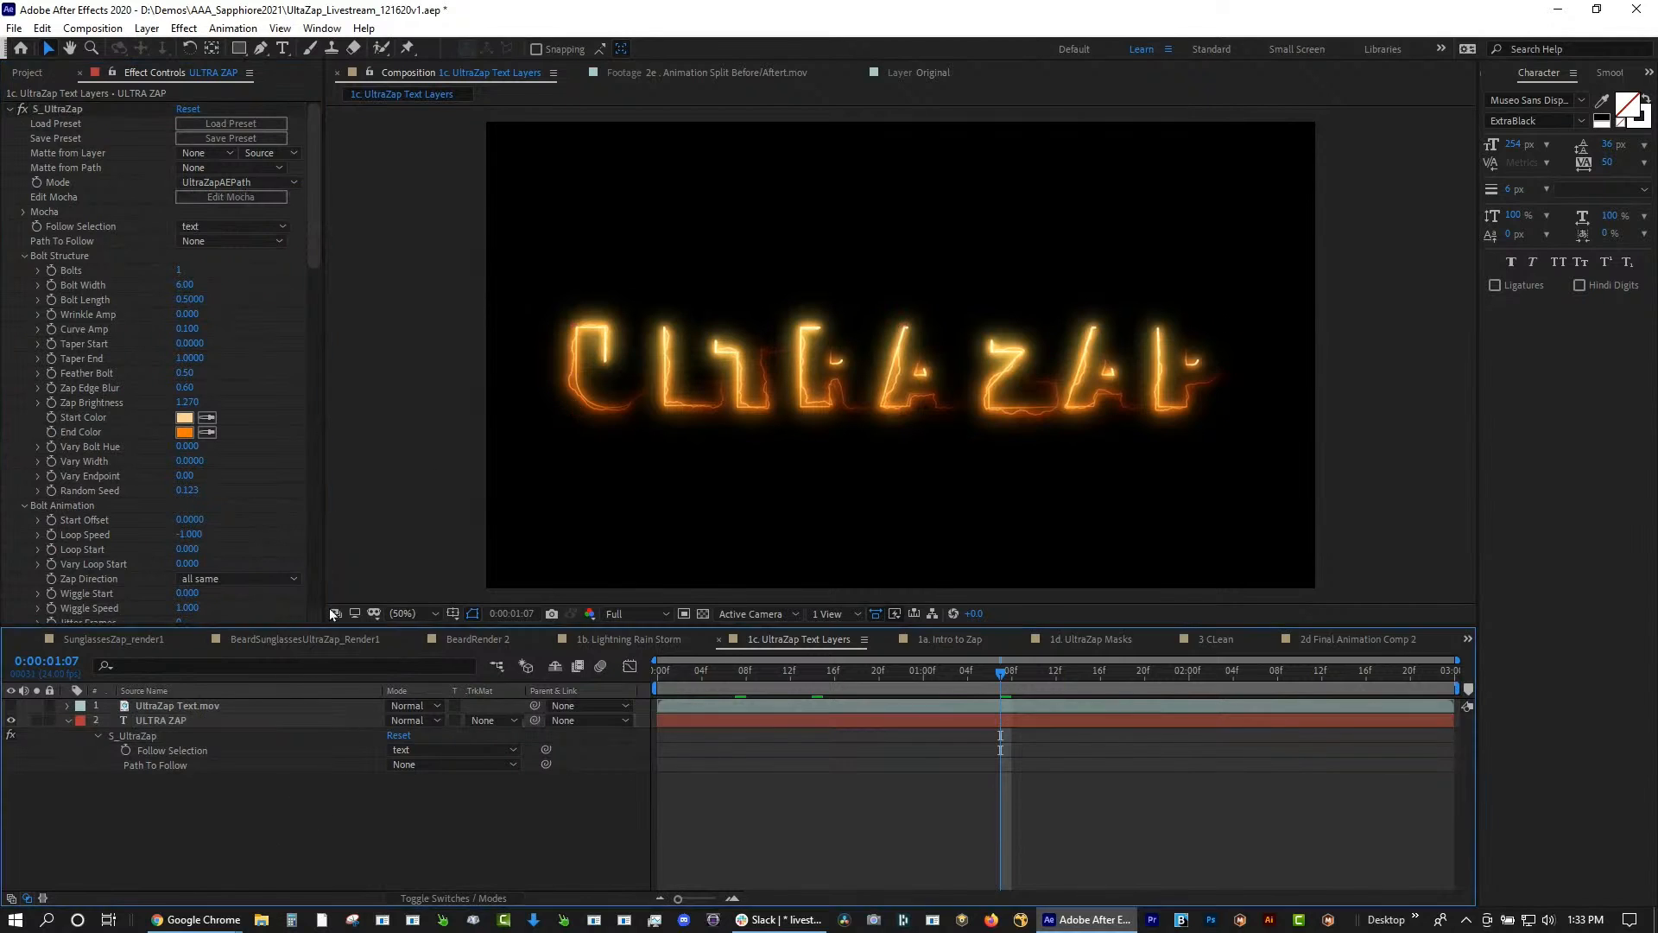
Open the 1d. UltraZap Masks composition from the project and play it
left_click(27, 74)
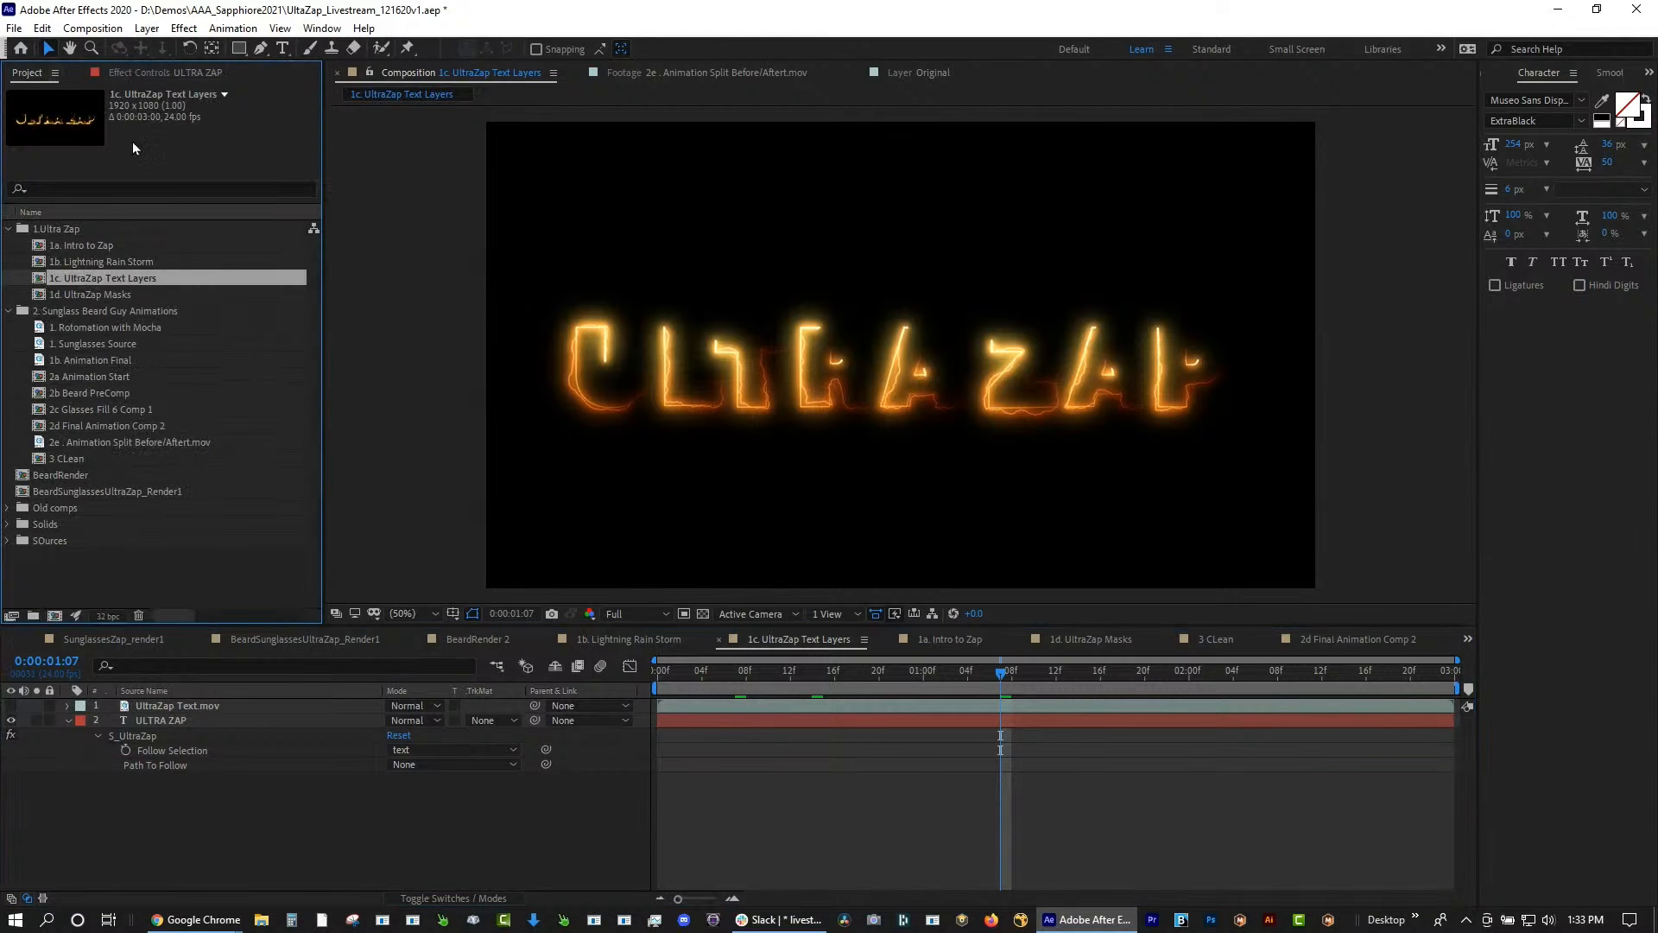
double_click(82, 296)
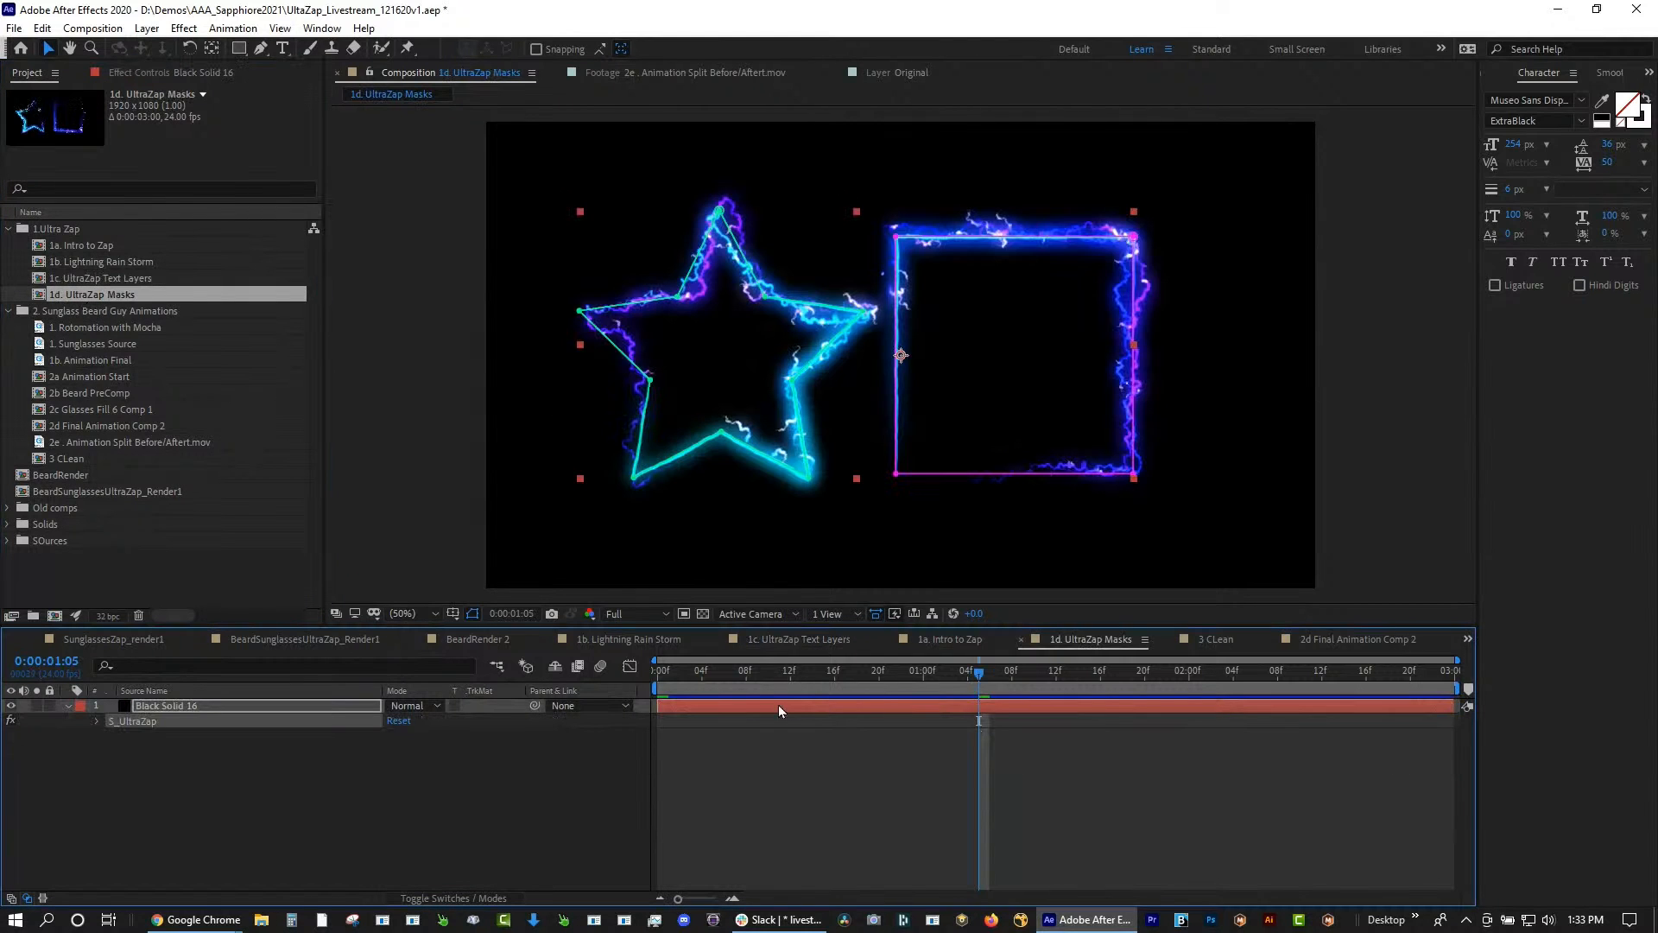
key("space")
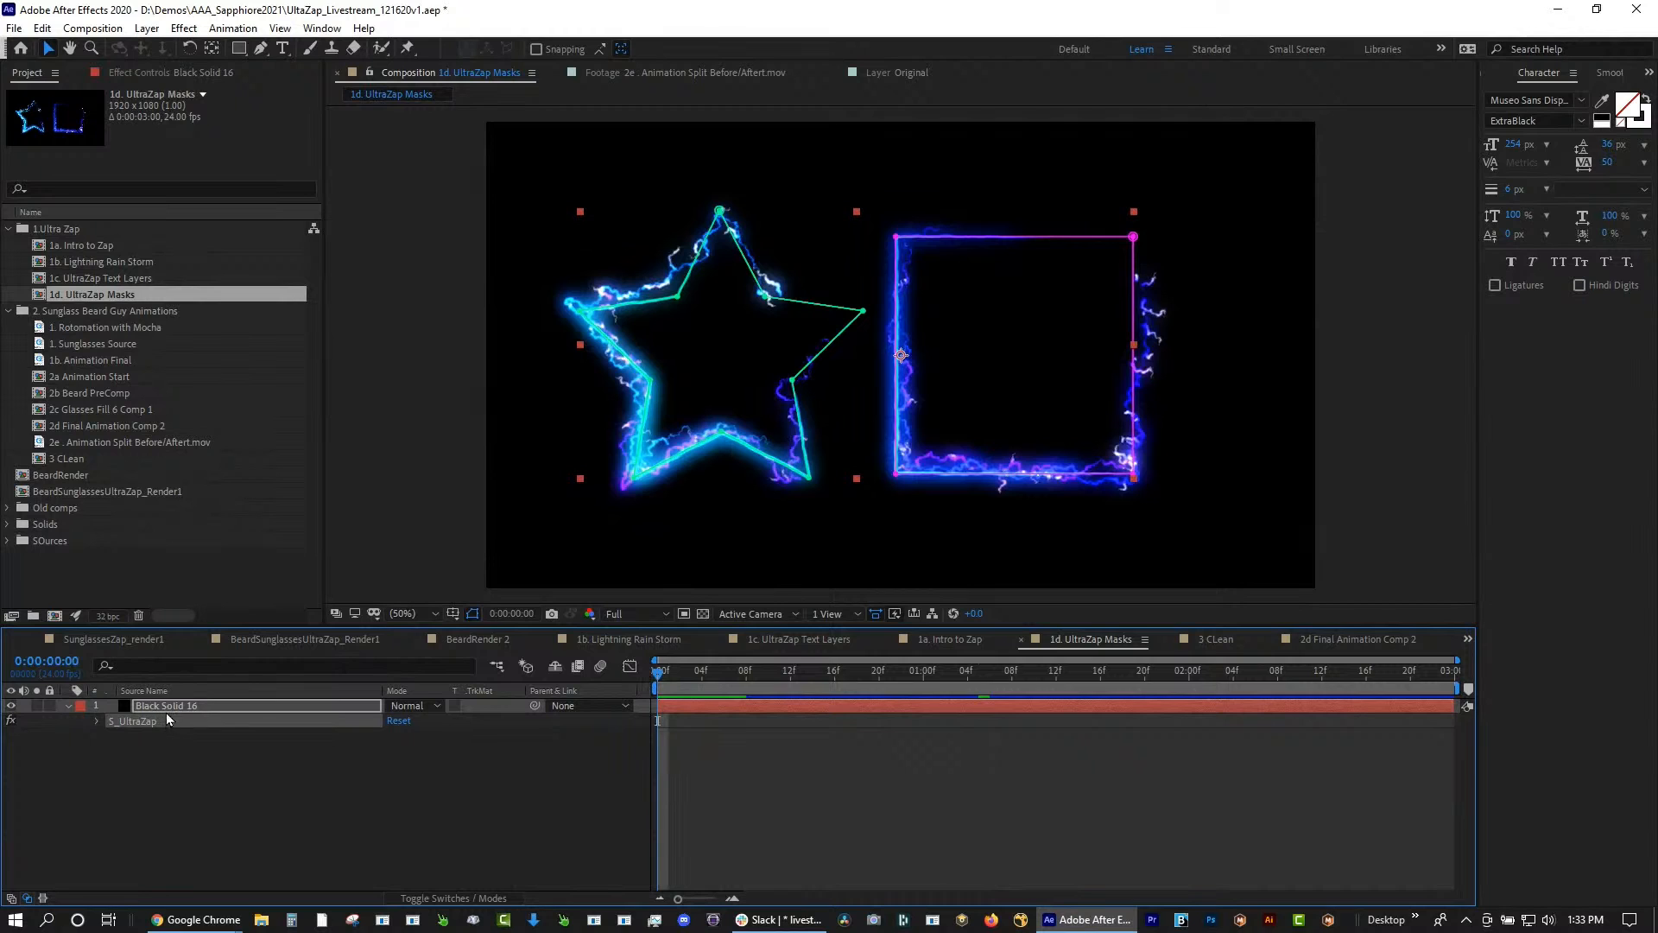
Inspect Mask 1 and Mask 2 on the Black Solid 16 layer and bring up its S_UltraZap effect settings
left_click(173, 706)
key("m")
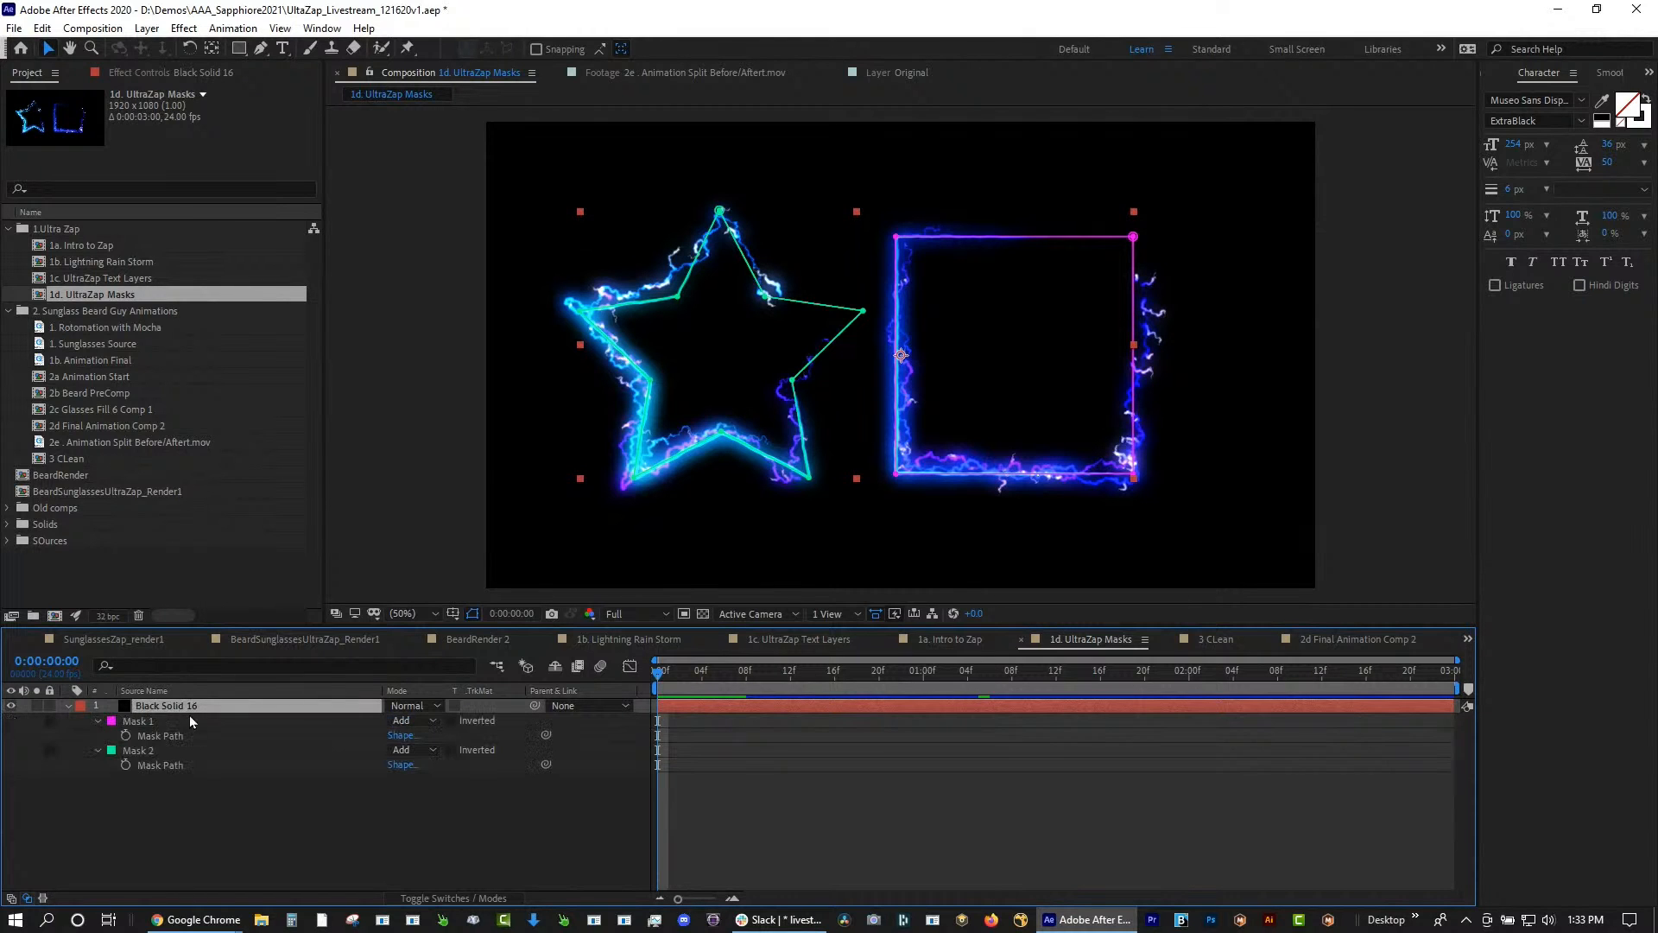
left_click(174, 801)
left_click(138, 719)
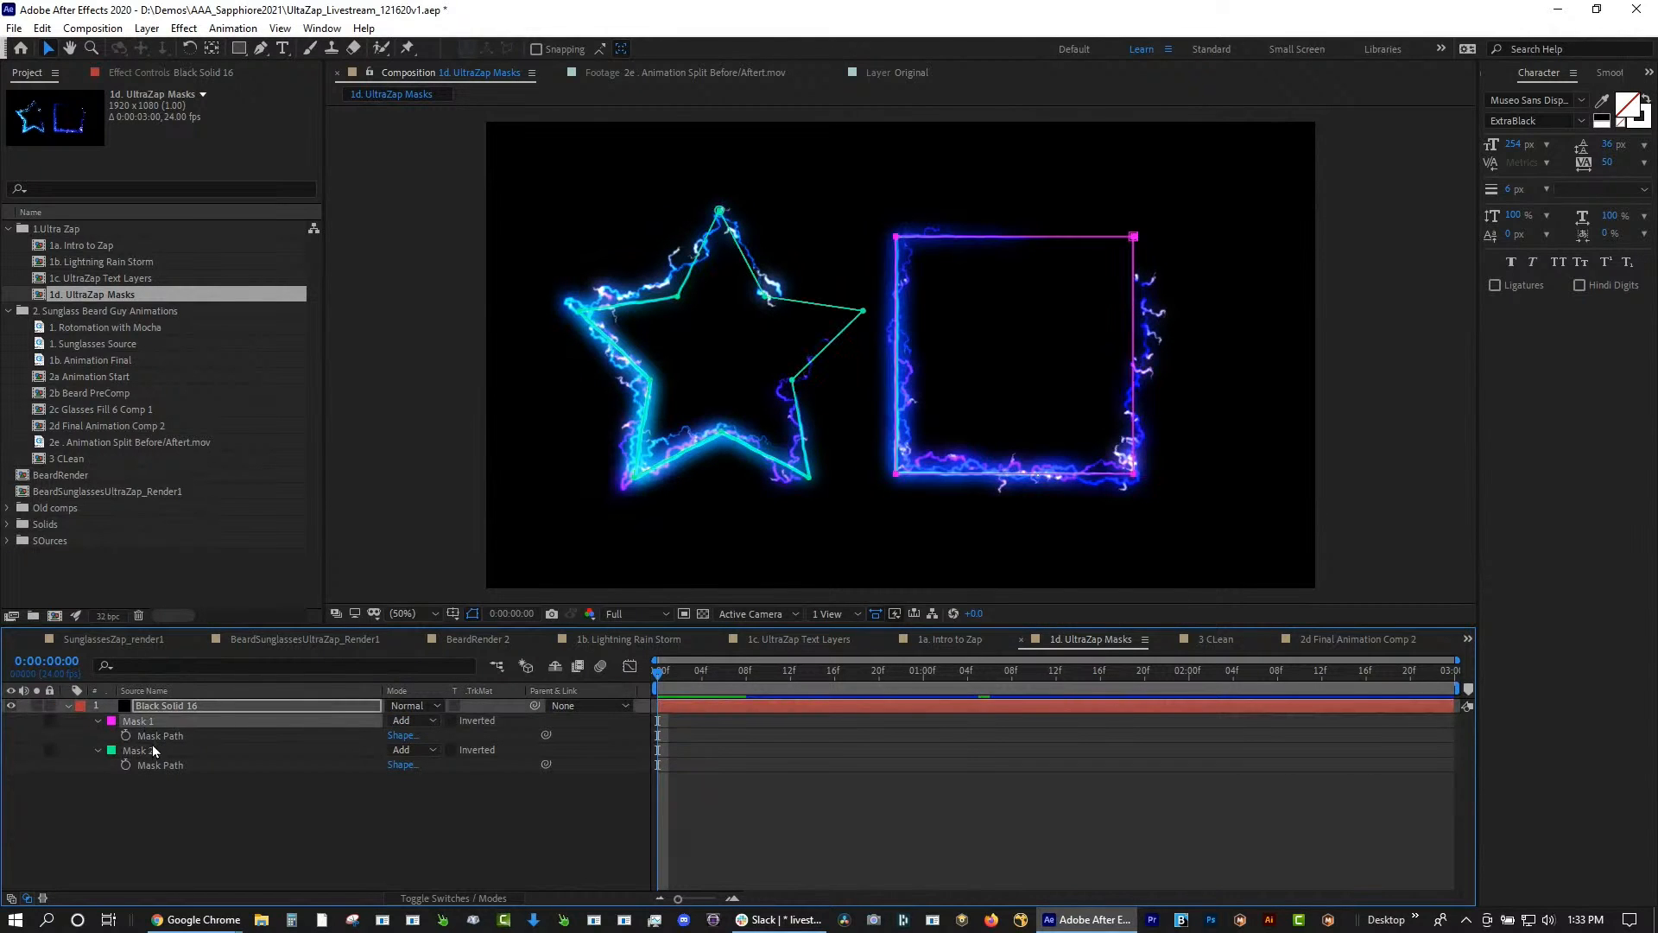
left_click(144, 750)
left_click(147, 725)
left_click(147, 752)
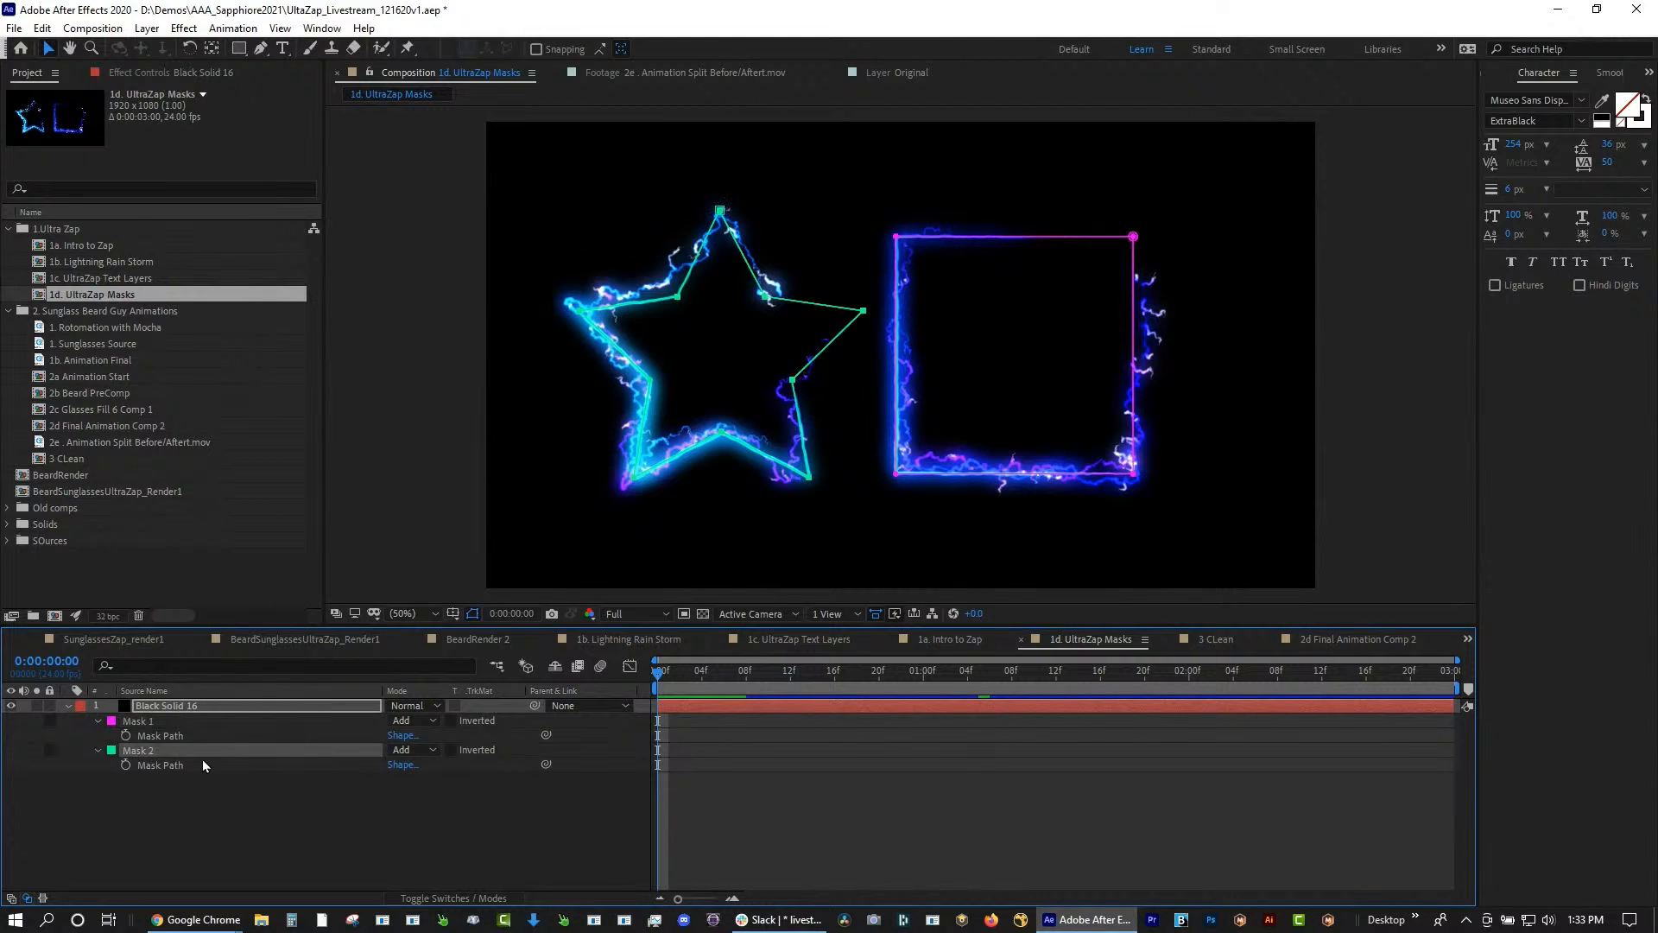
key("e")
left_click(131, 722)
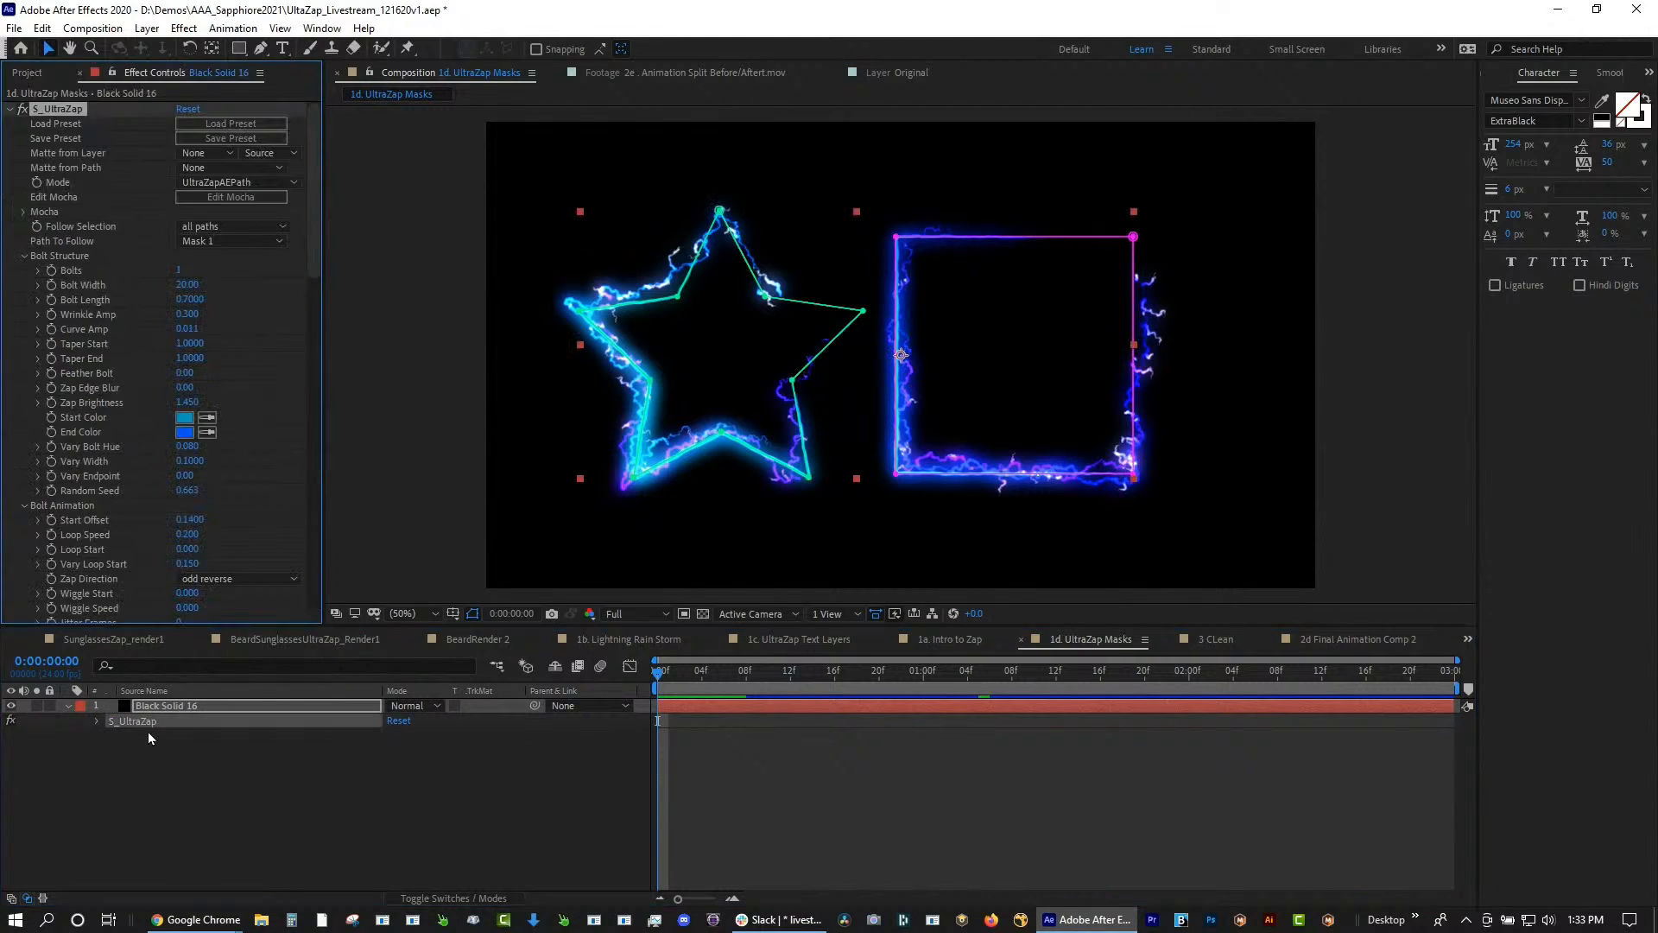
Try S_UltraZap's UltraZap mode, look through its bolt parameters, and return Mode to UltraZapAEPath
left_click(266, 183)
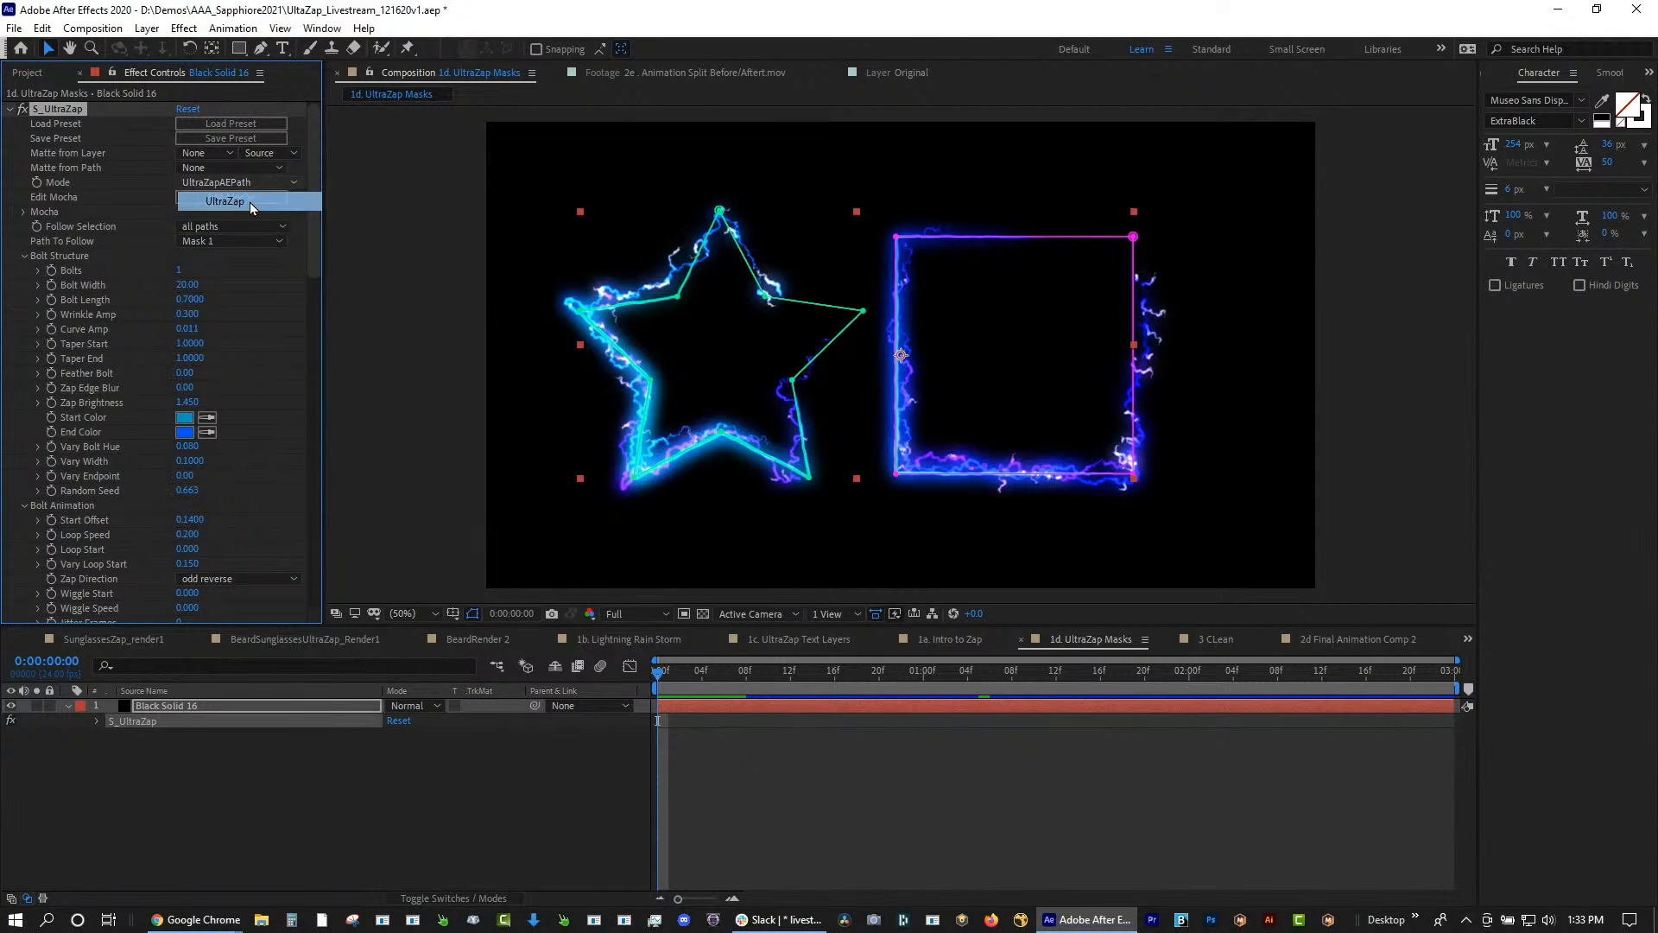
left_click(251, 207)
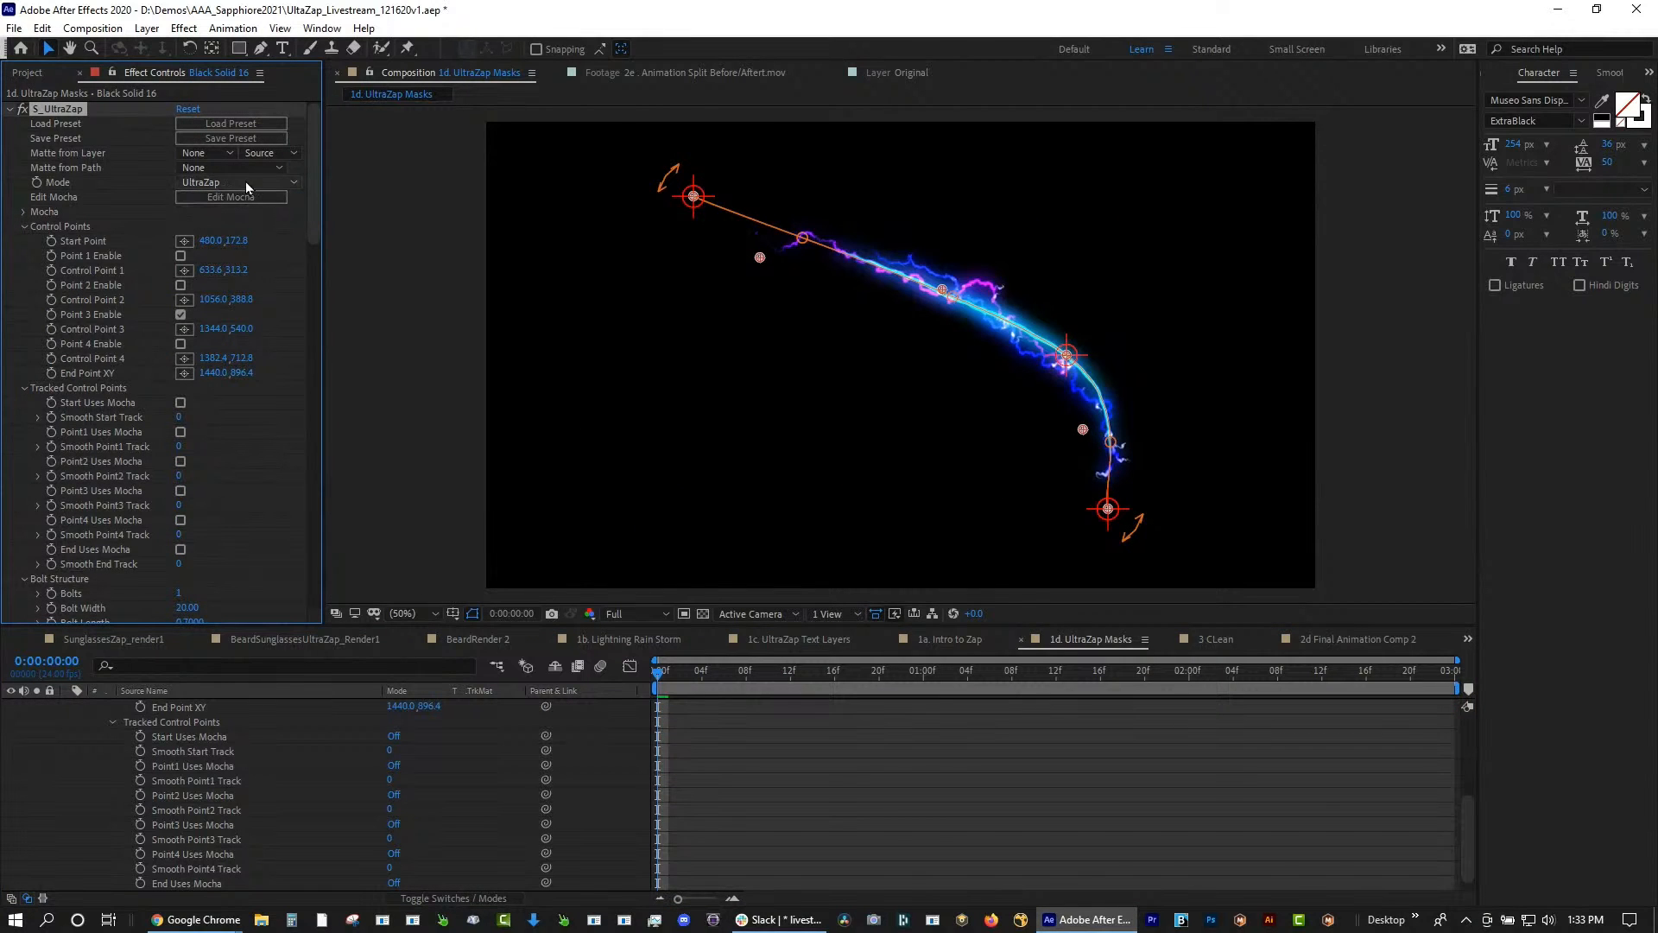
left_click_drag(312, 213, 313, 263)
scroll(184, 414, "down", 3)
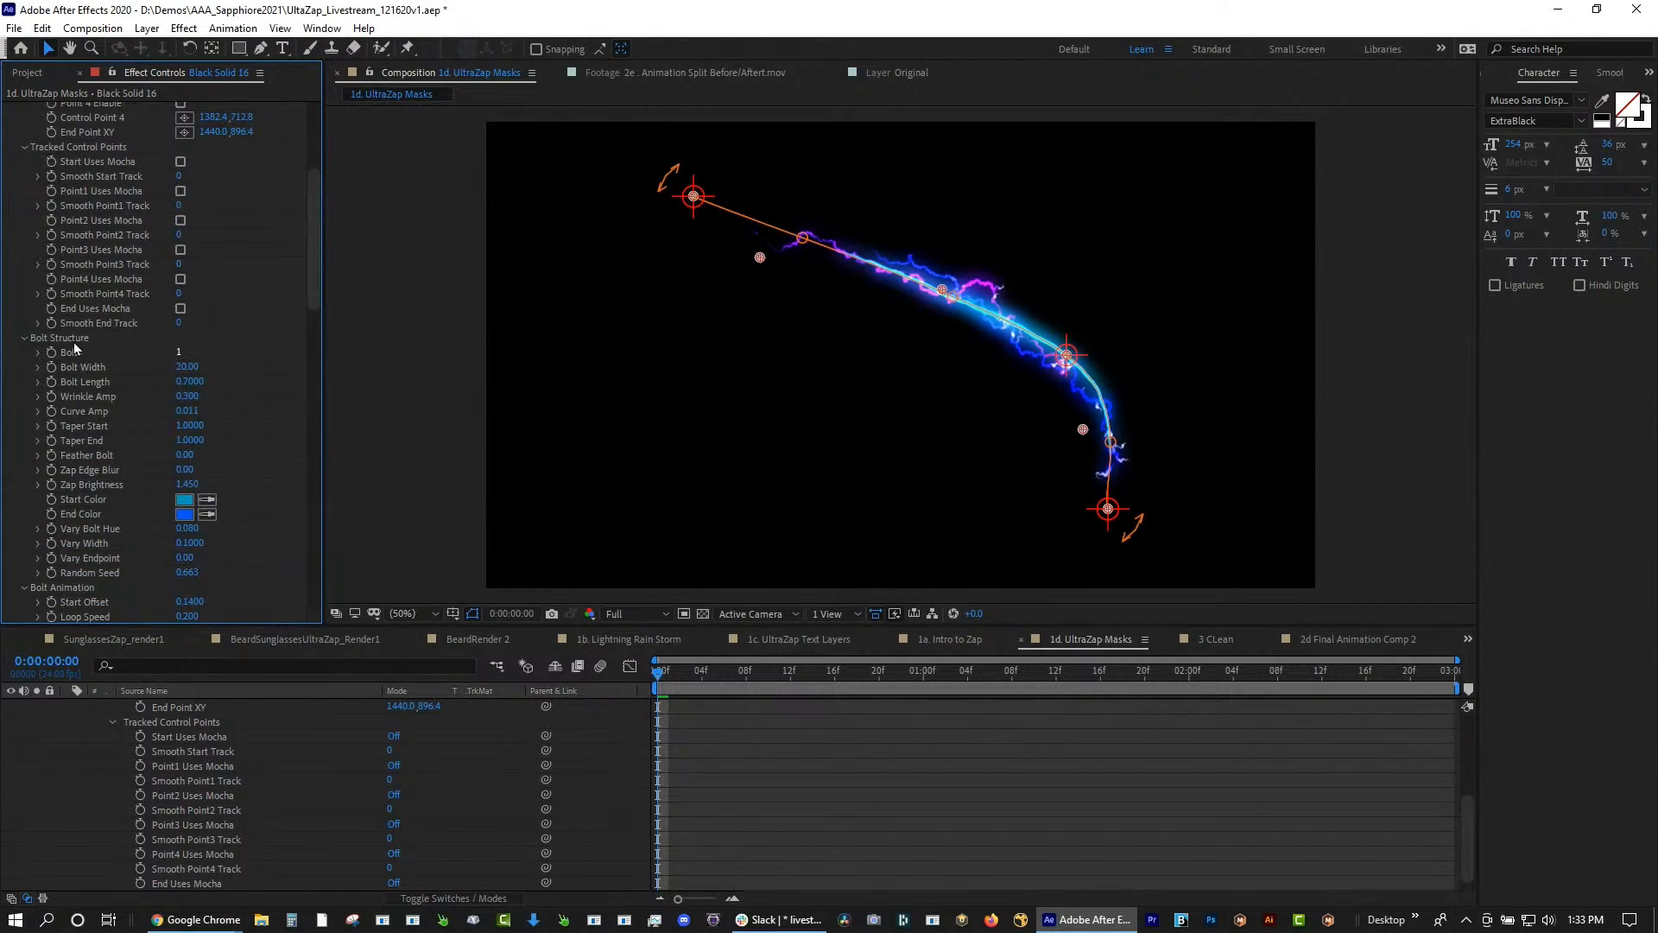
left_click_drag(316, 278, 312, 431)
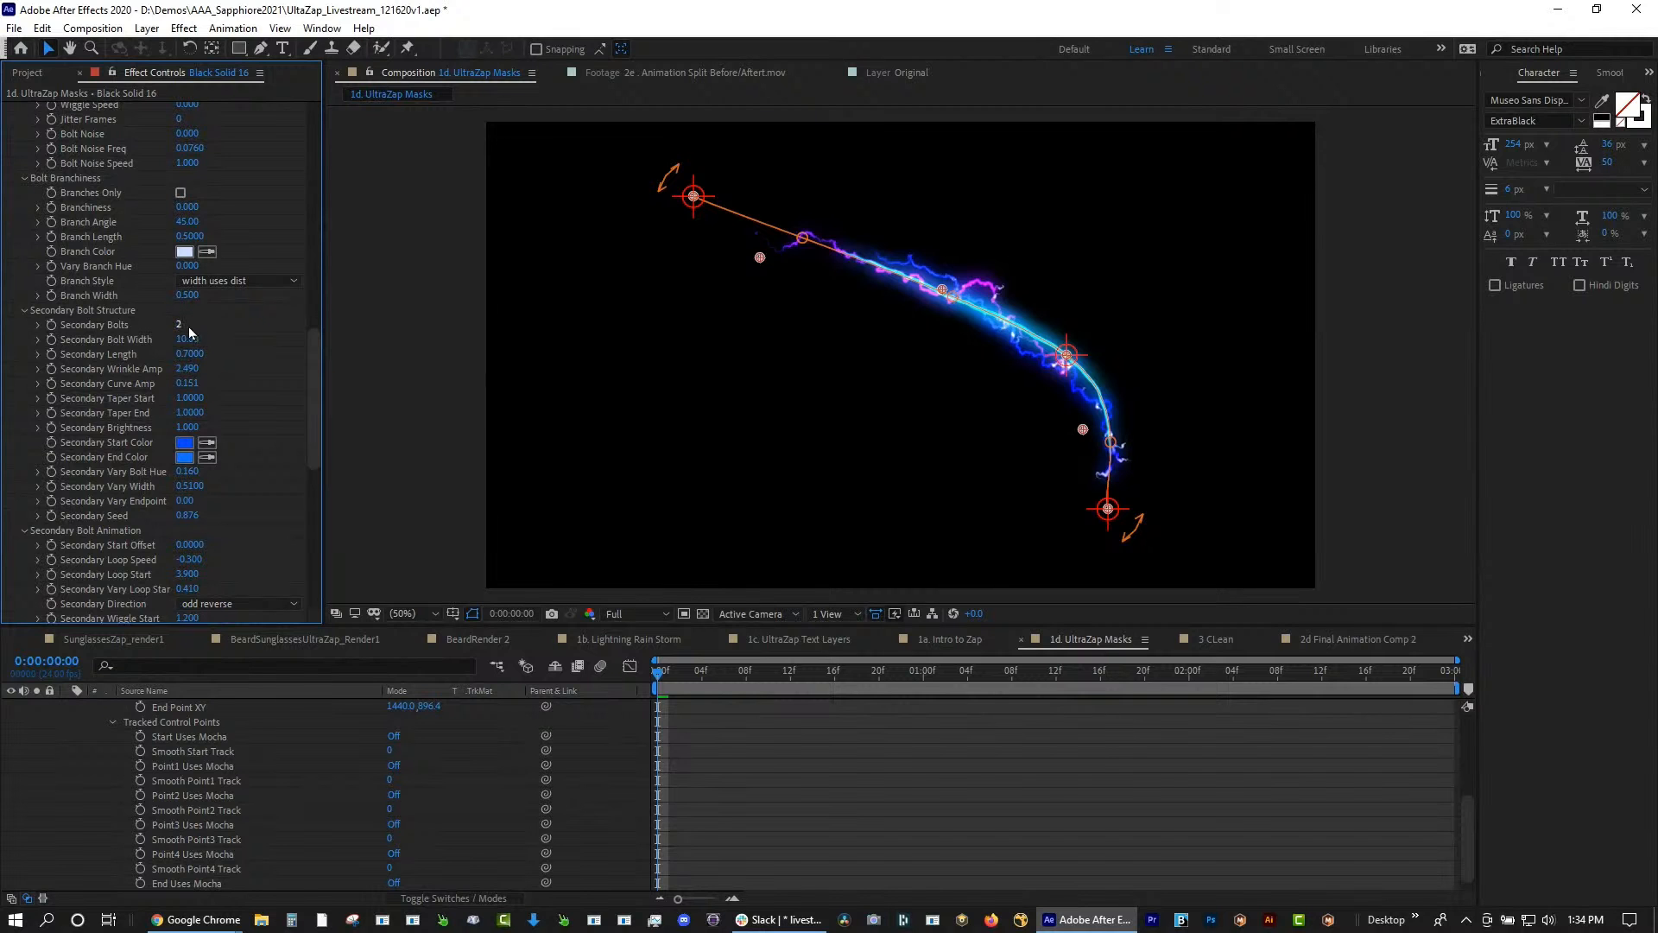
left_click_drag(318, 390, 332, 144)
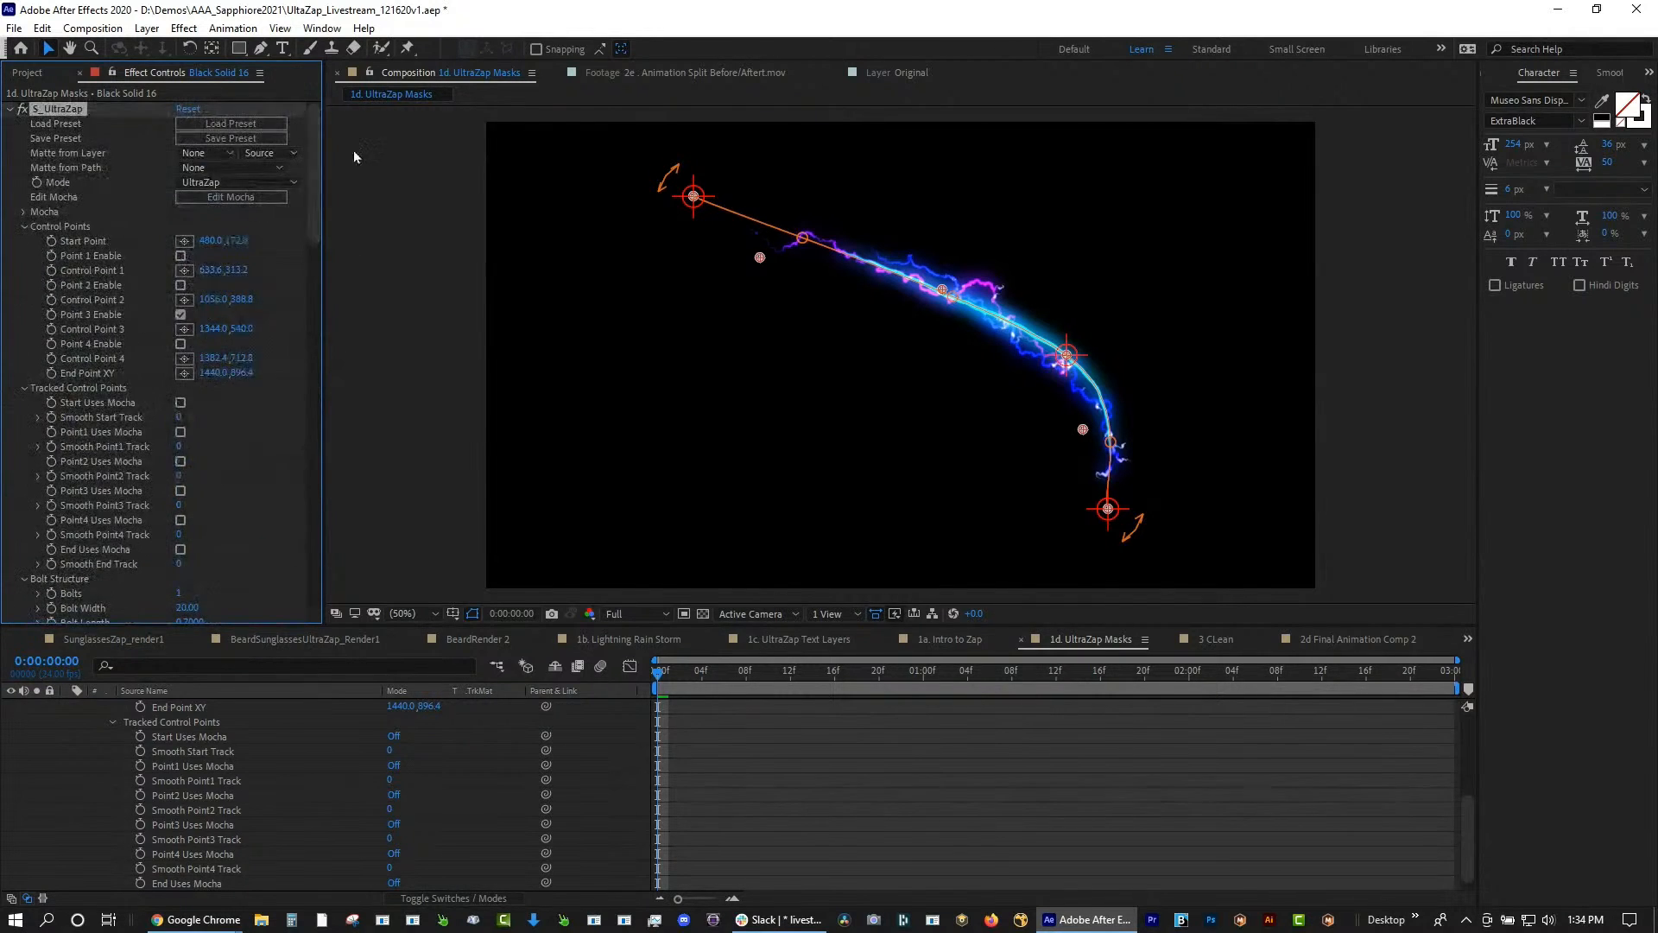
left_click(260, 183)
left_click(259, 215)
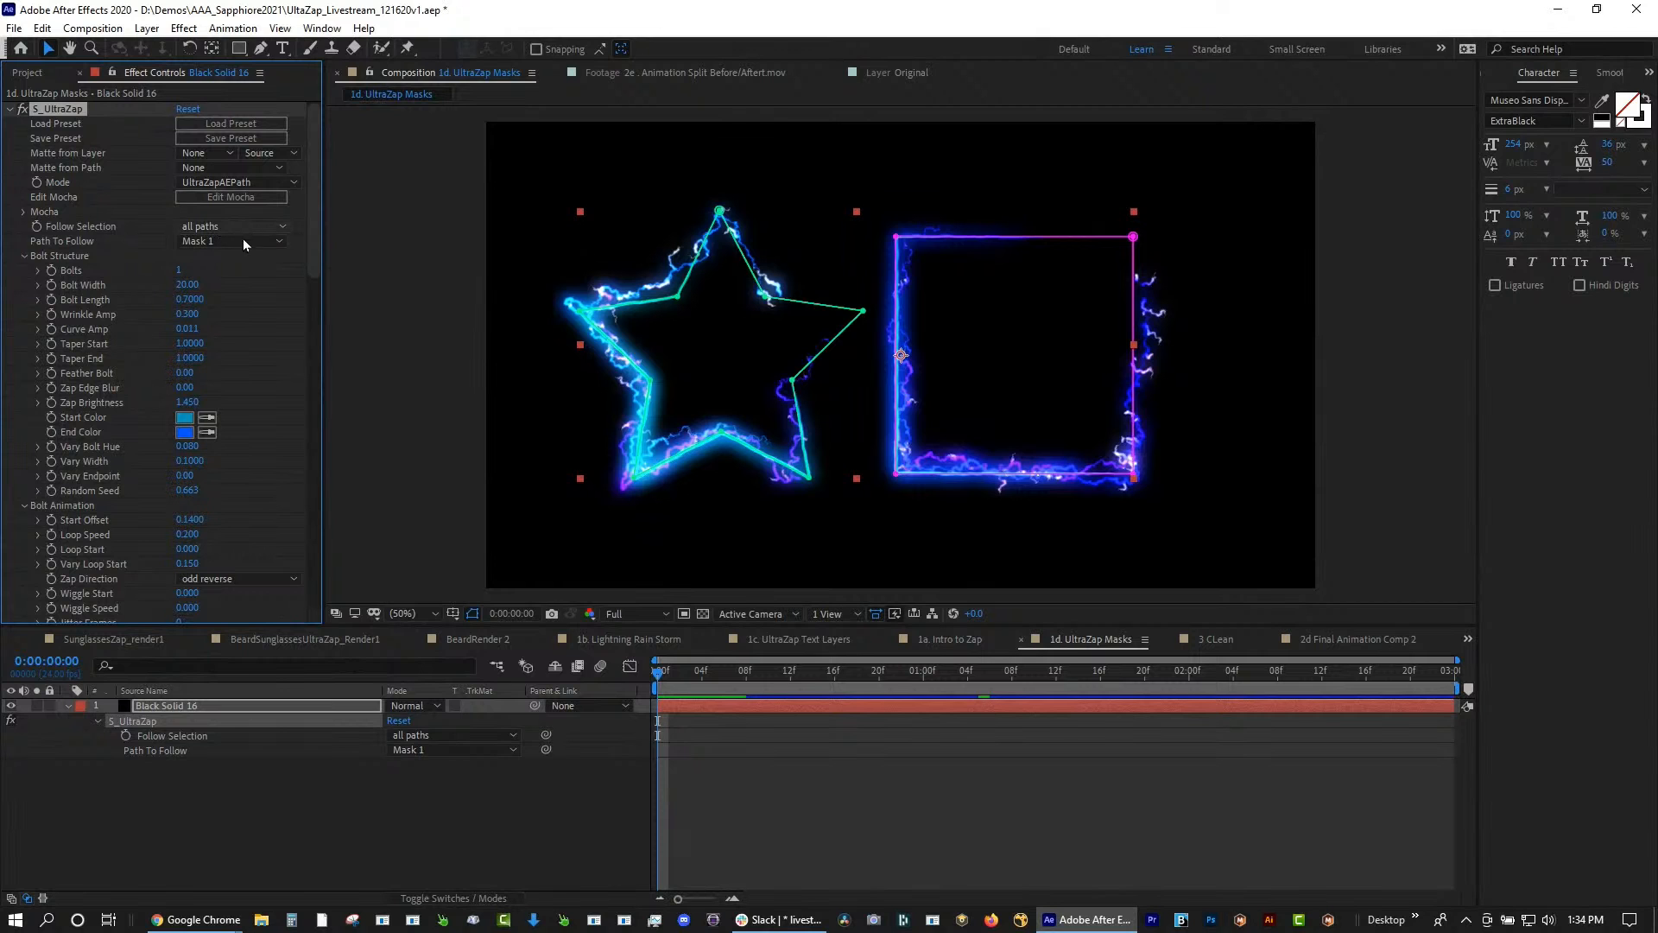
Set S_UltraZap's Follow Selection to selected path and Path To Follow to Mask 2
left_click(244, 242)
left_click(246, 228)
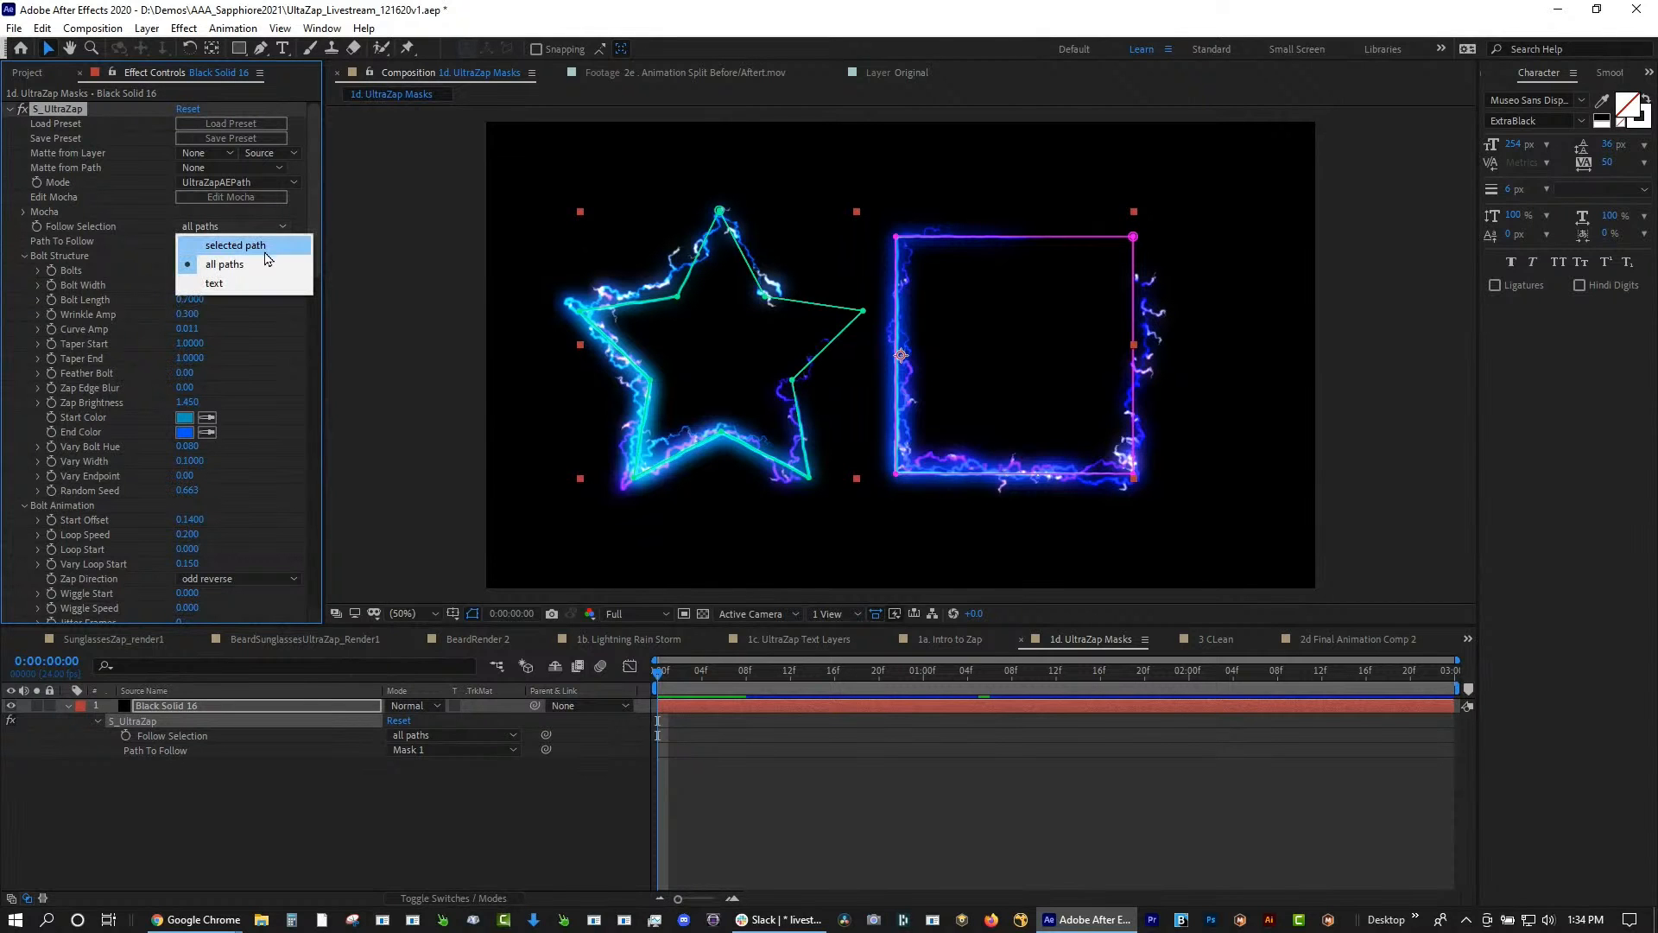
left_click(262, 247)
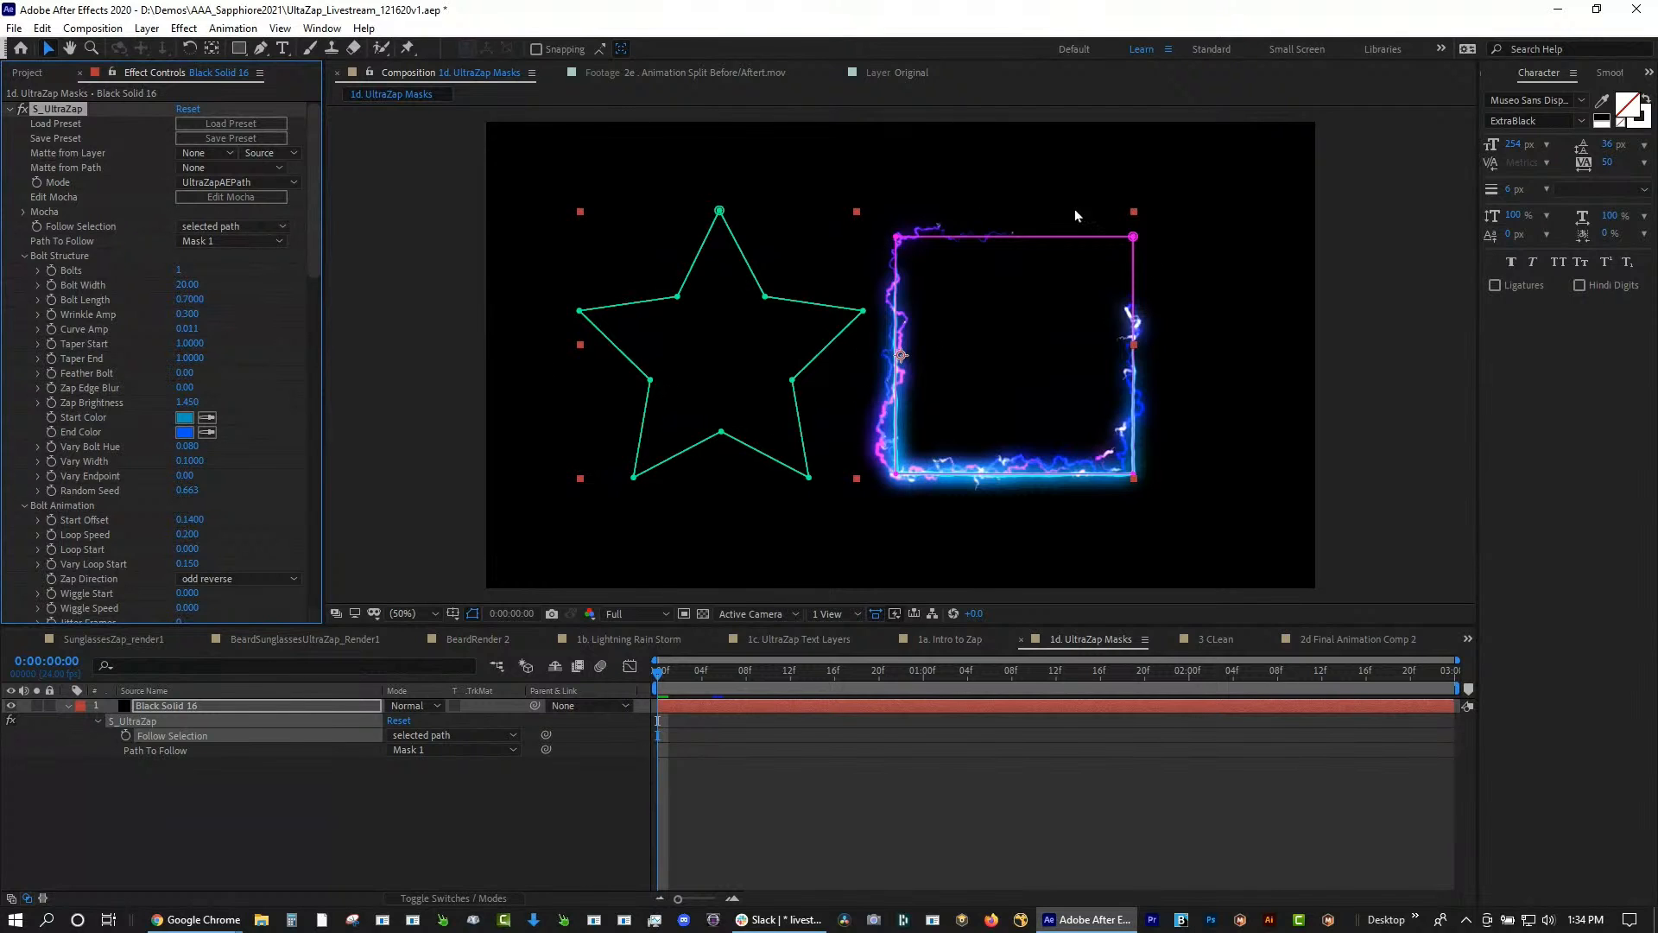
left_click(251, 241)
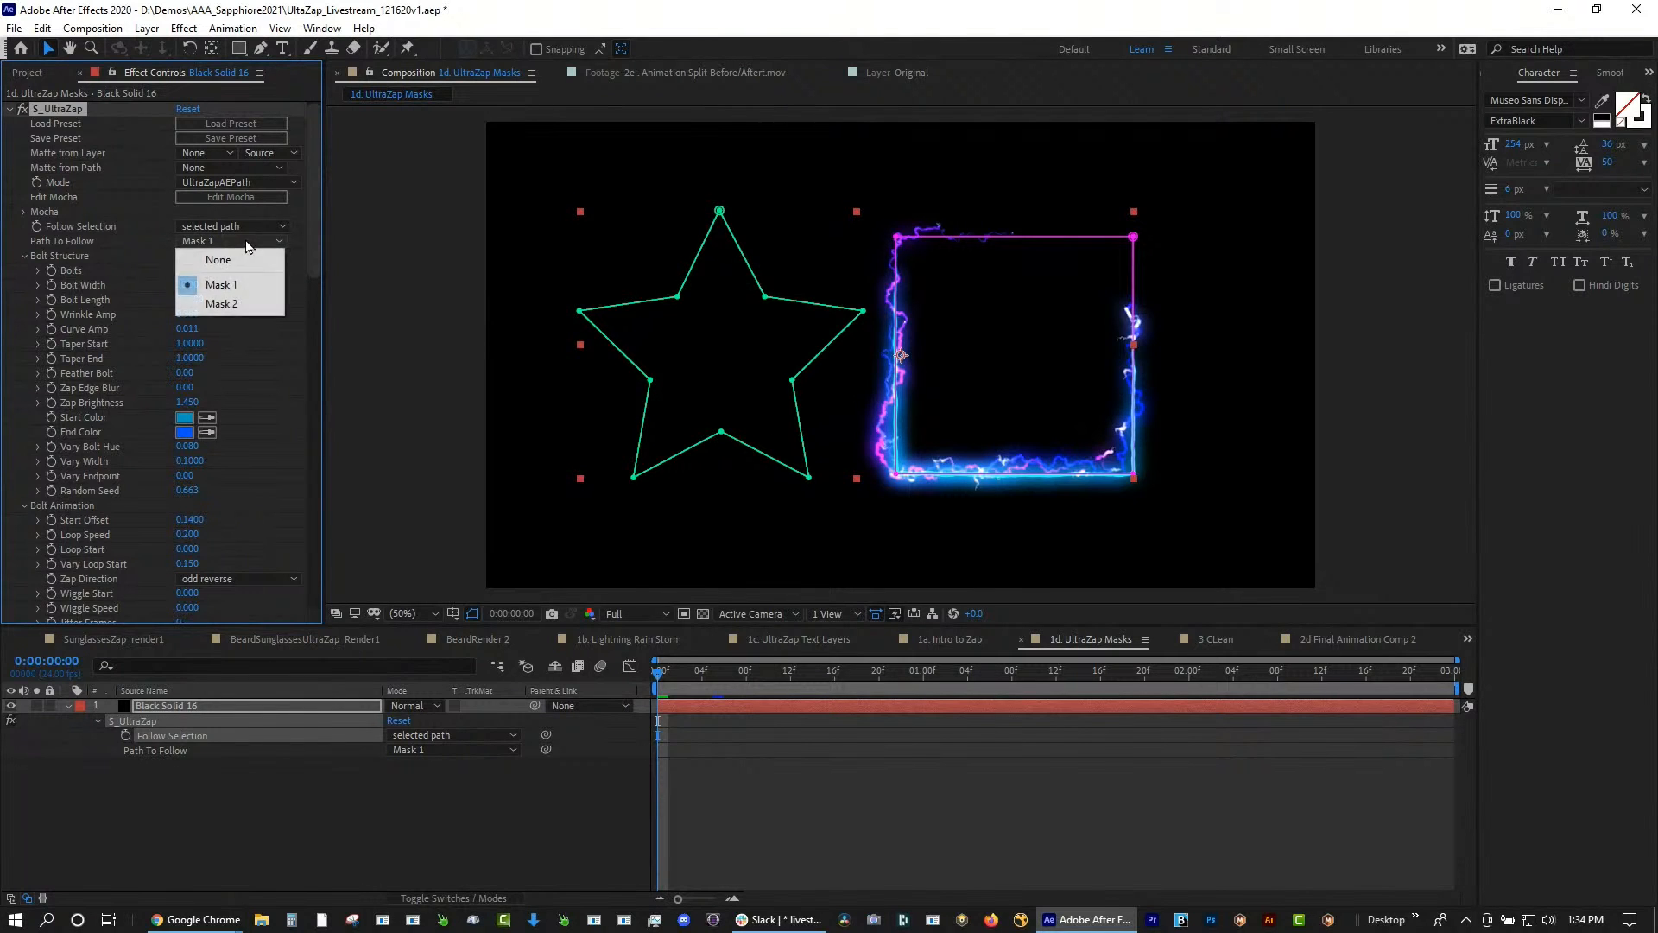
left_click(232, 313)
left_click(259, 241)
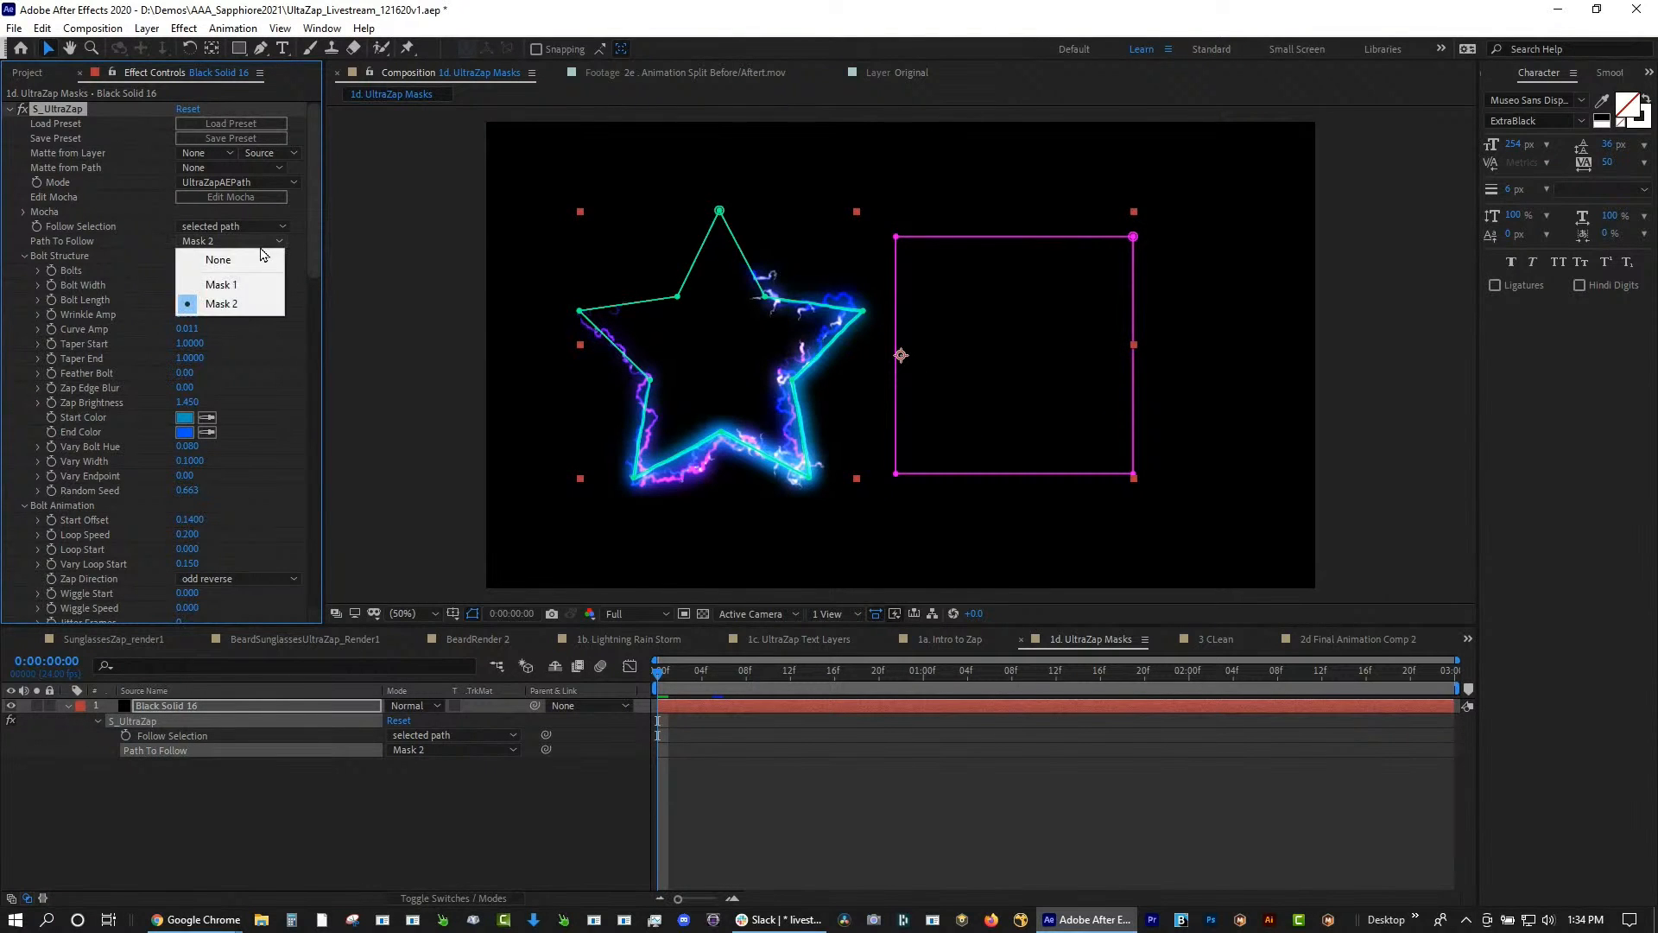
Set Follow Selection to all paths, and review the animation from the start along with the secondary bolt settings
left_click(251, 227)
left_click(250, 262)
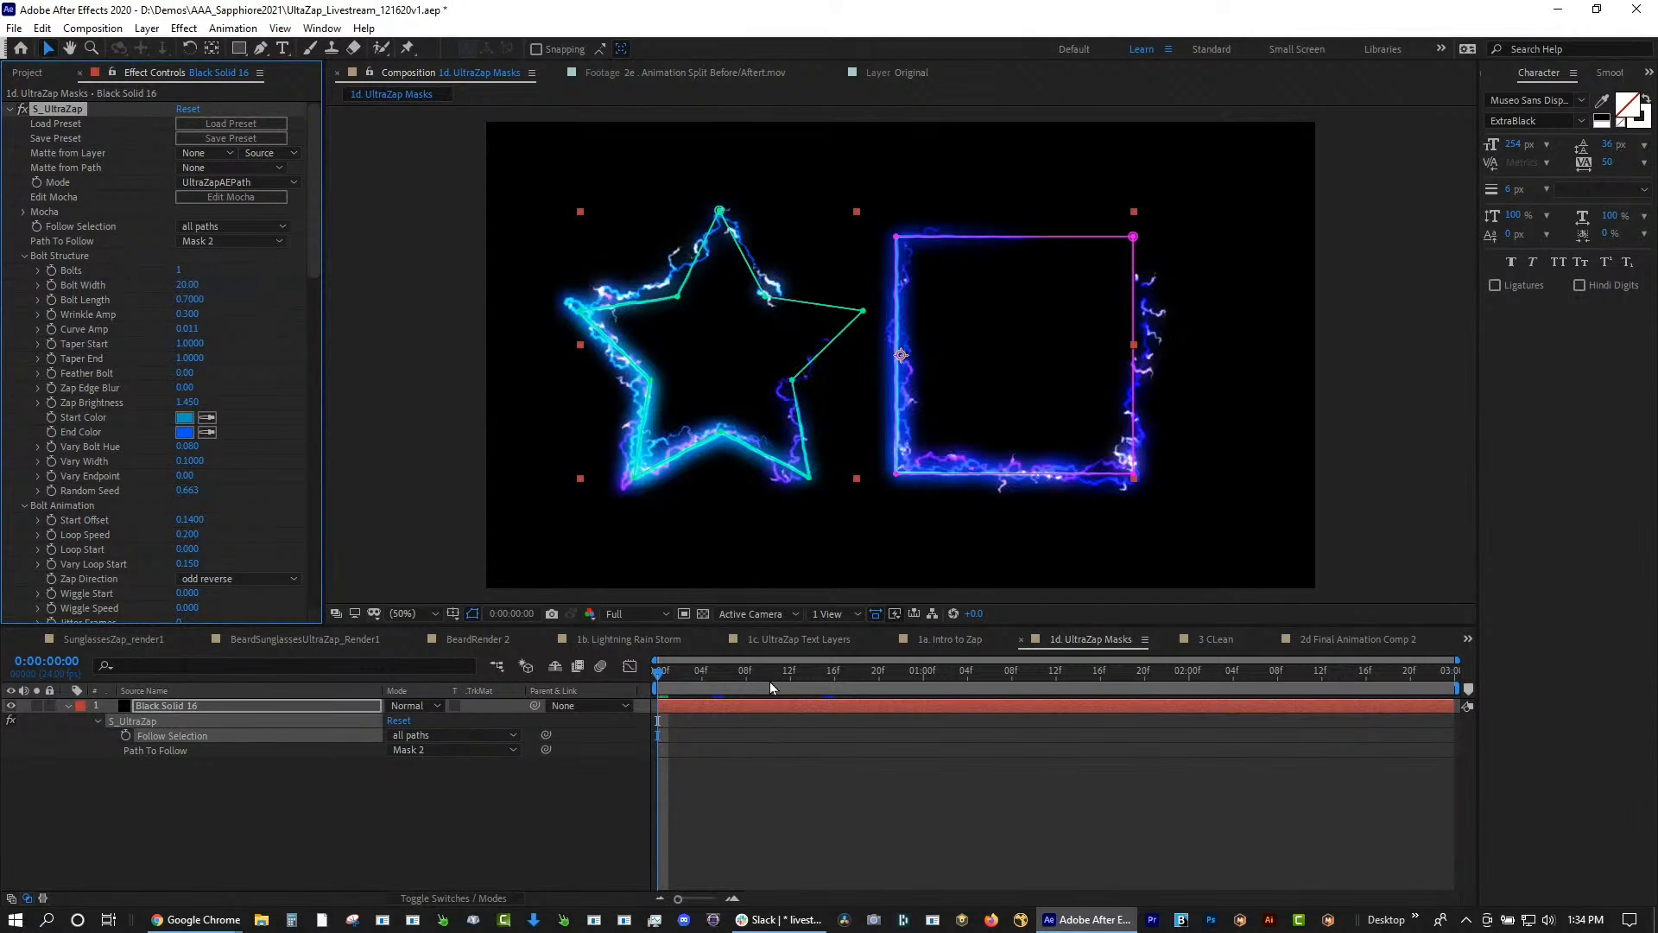
left_click_drag(760, 672, 610, 660)
key("space")
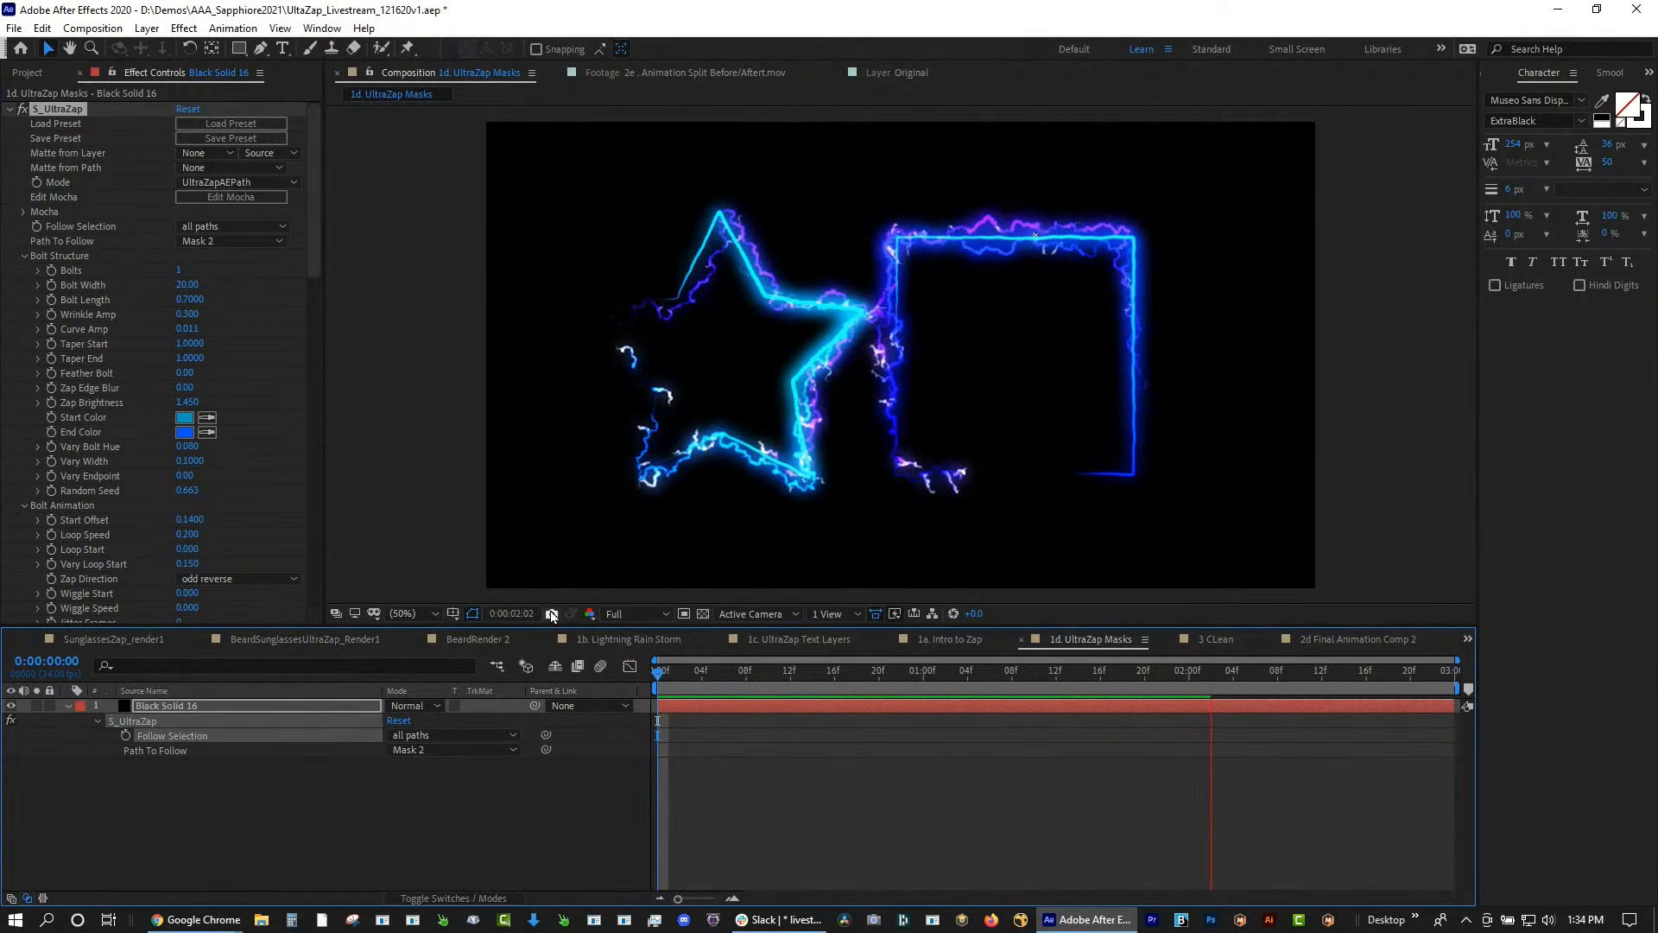
left_click_drag(318, 268, 320, 427)
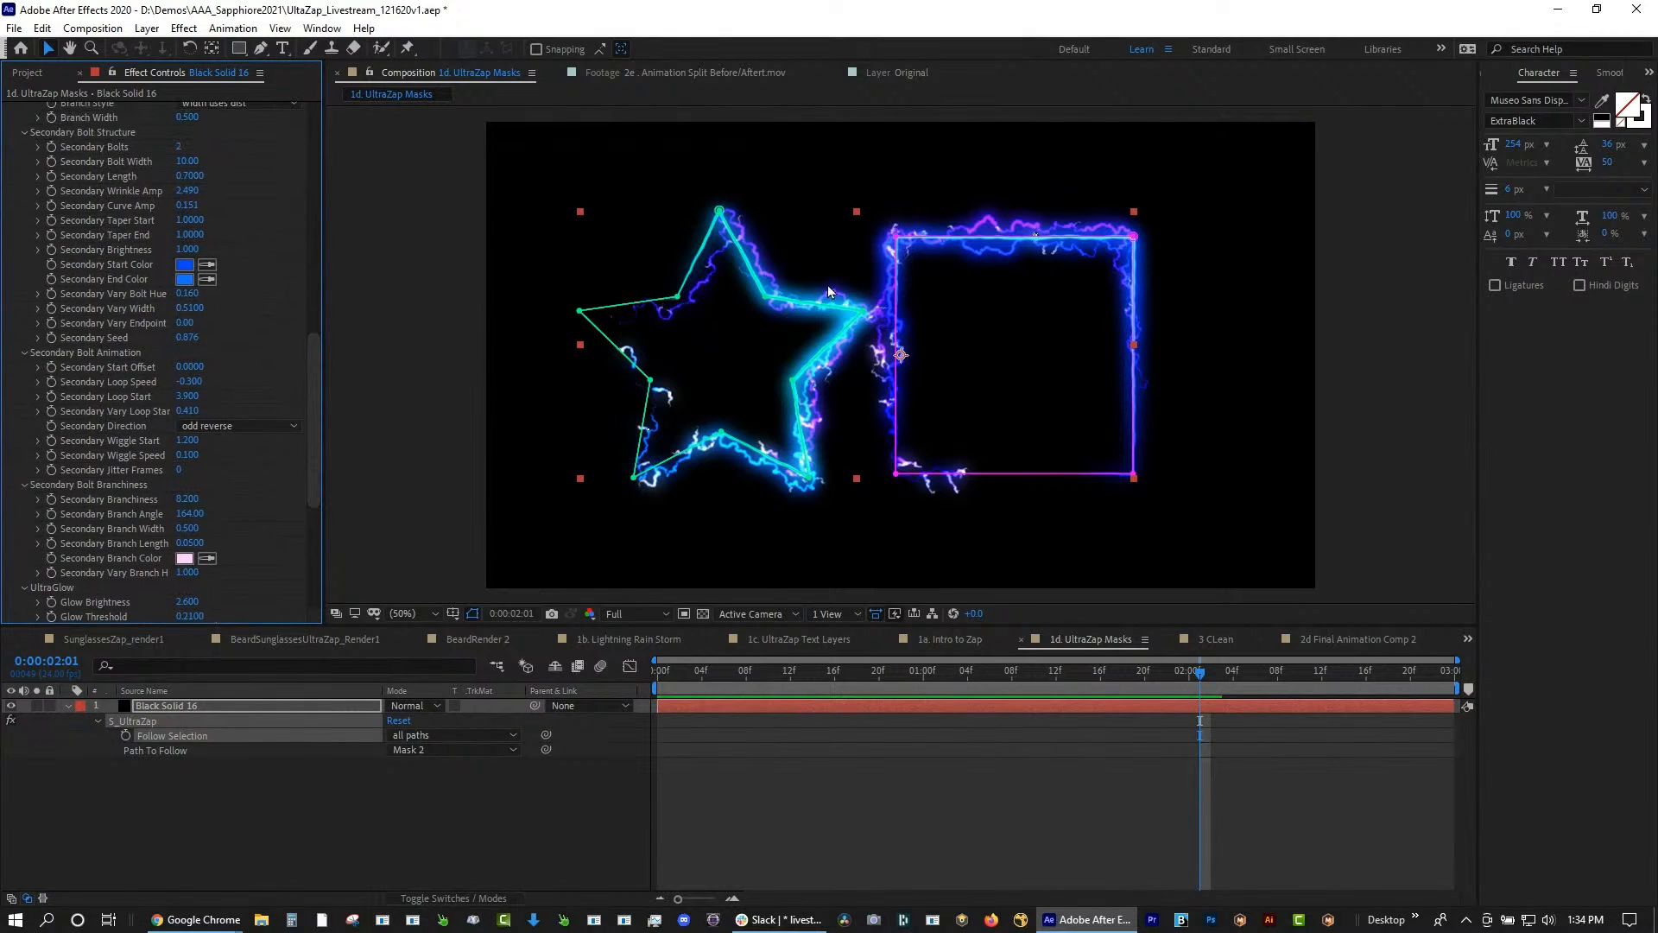
left_click_drag(316, 393, 245, 101)
Open the 1. Rotomation with Mocha footage from the project and play it in a maximized viewer
left_click(27, 72)
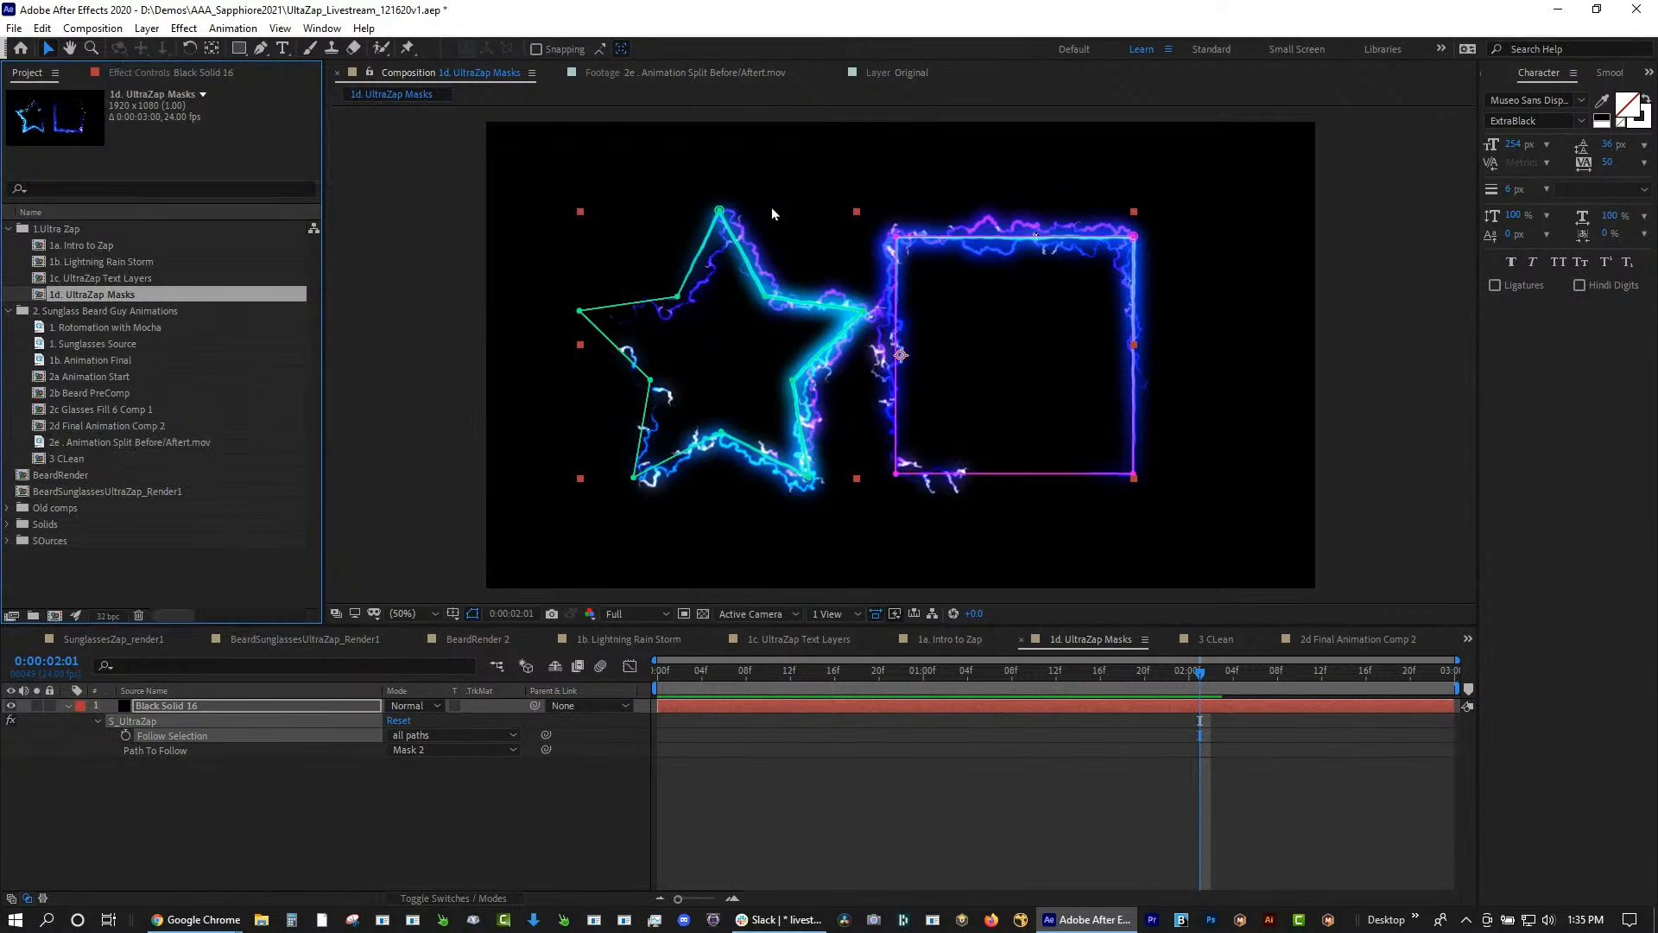
double_click(110, 326)
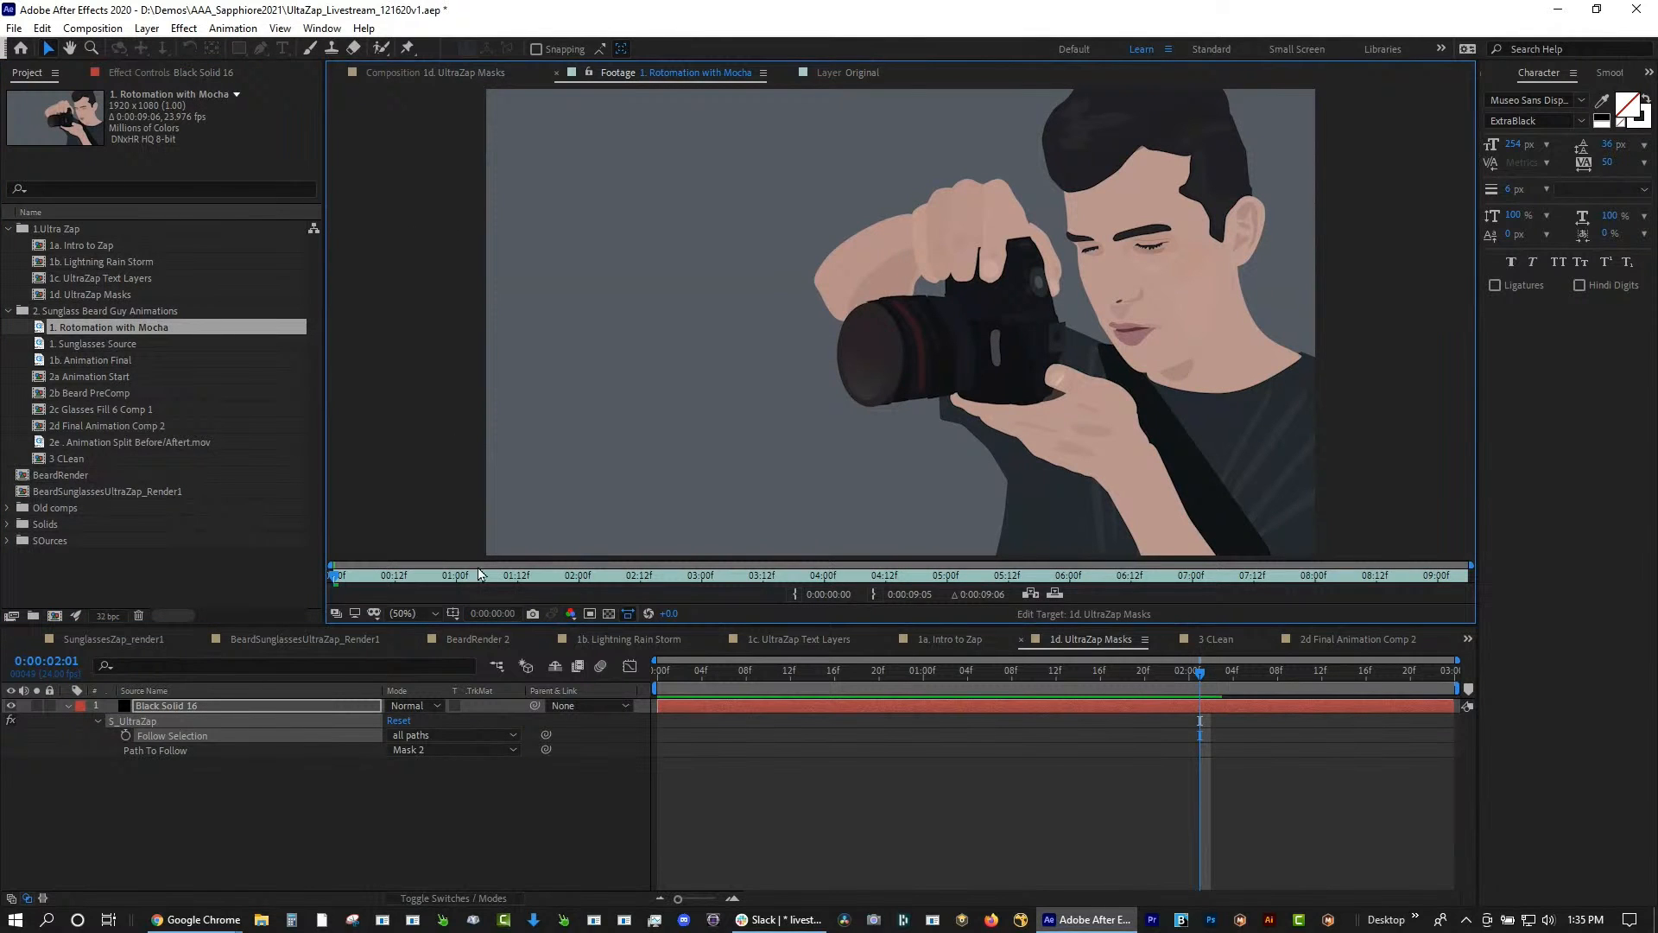
left_click(502, 583)
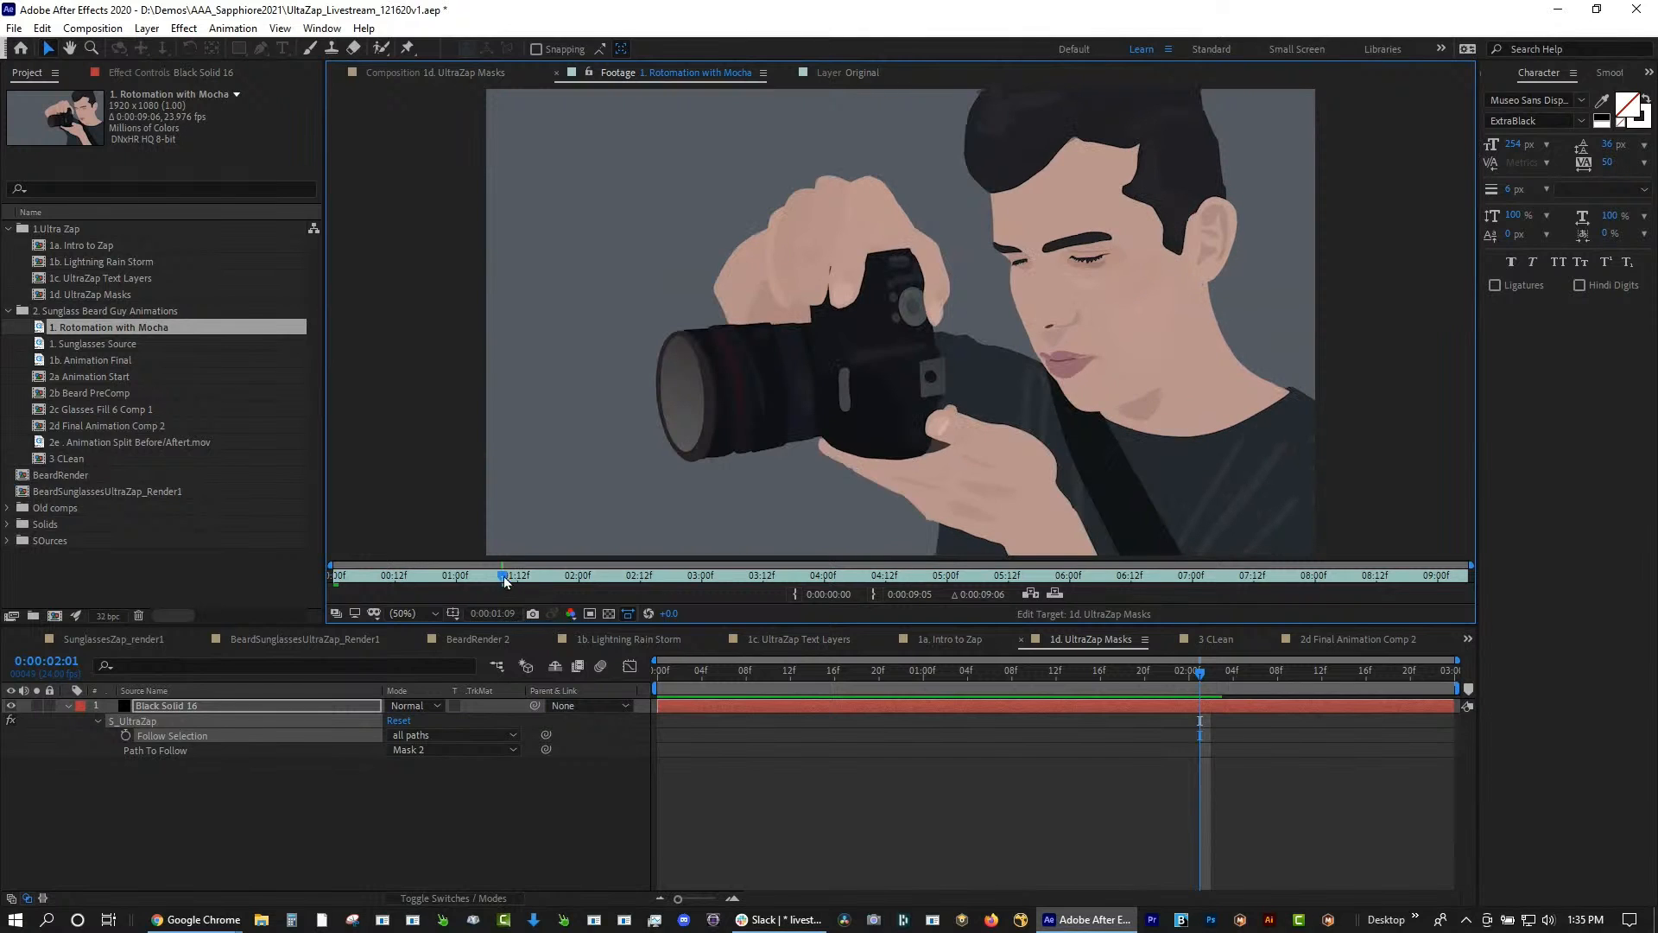
key("space")
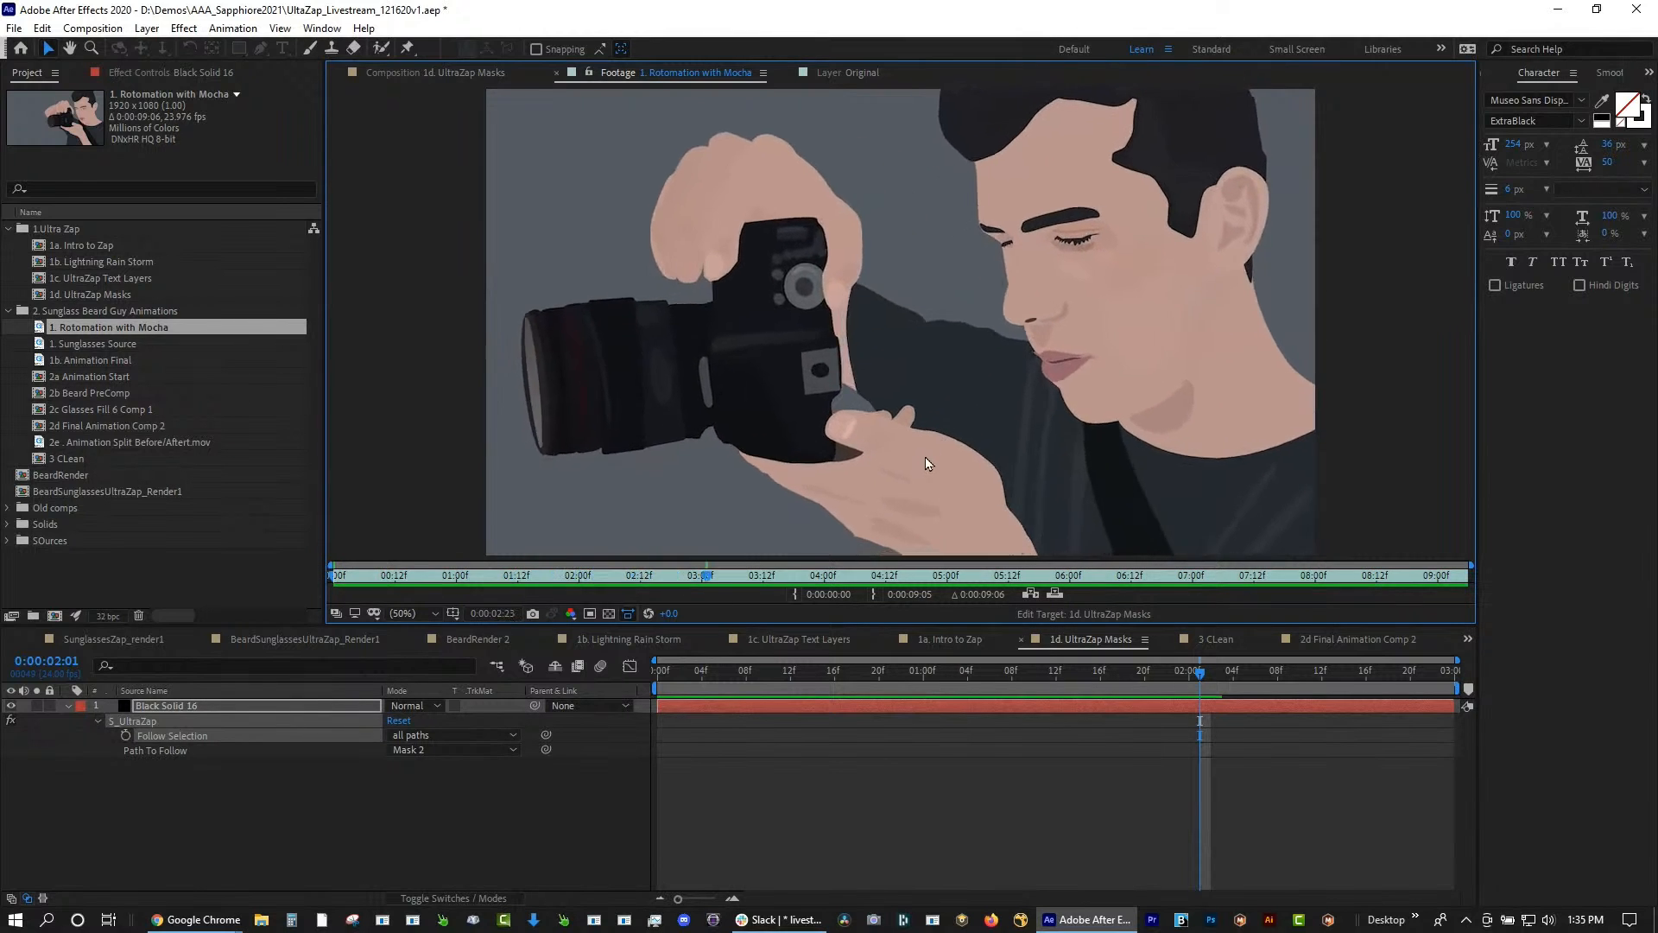
key("grave")
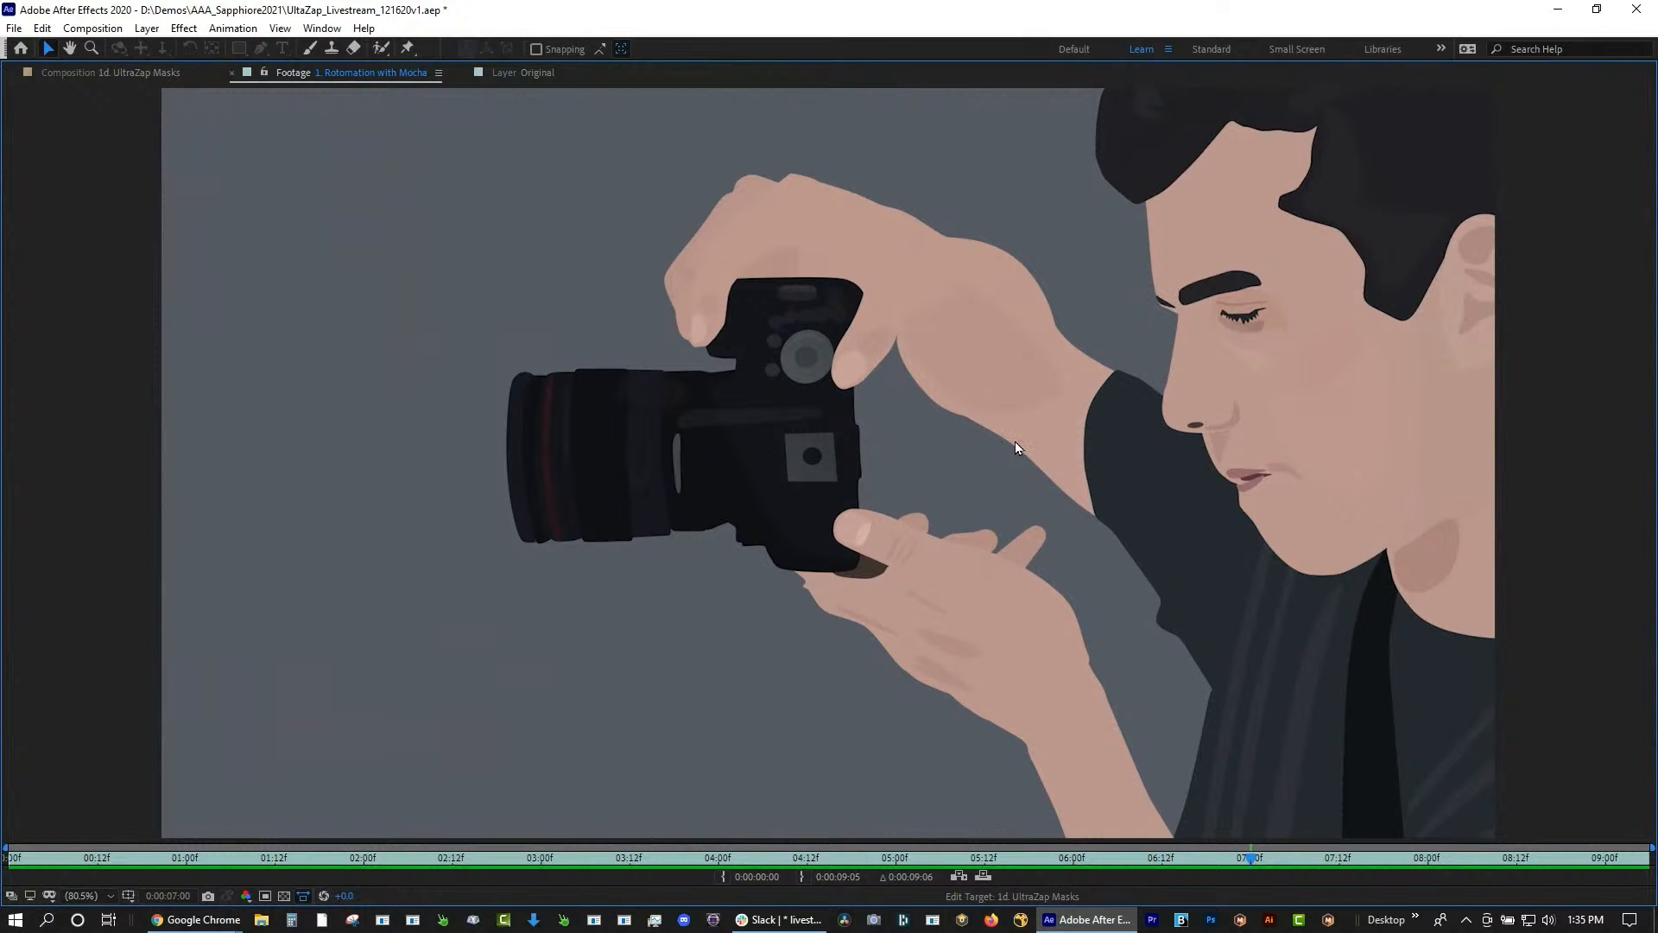
Restore the normal panel layout and replay the rotomation footage from its start
key("grave")
left_click(812, 579)
left_click_drag(812, 589, 332, 584)
key("space")
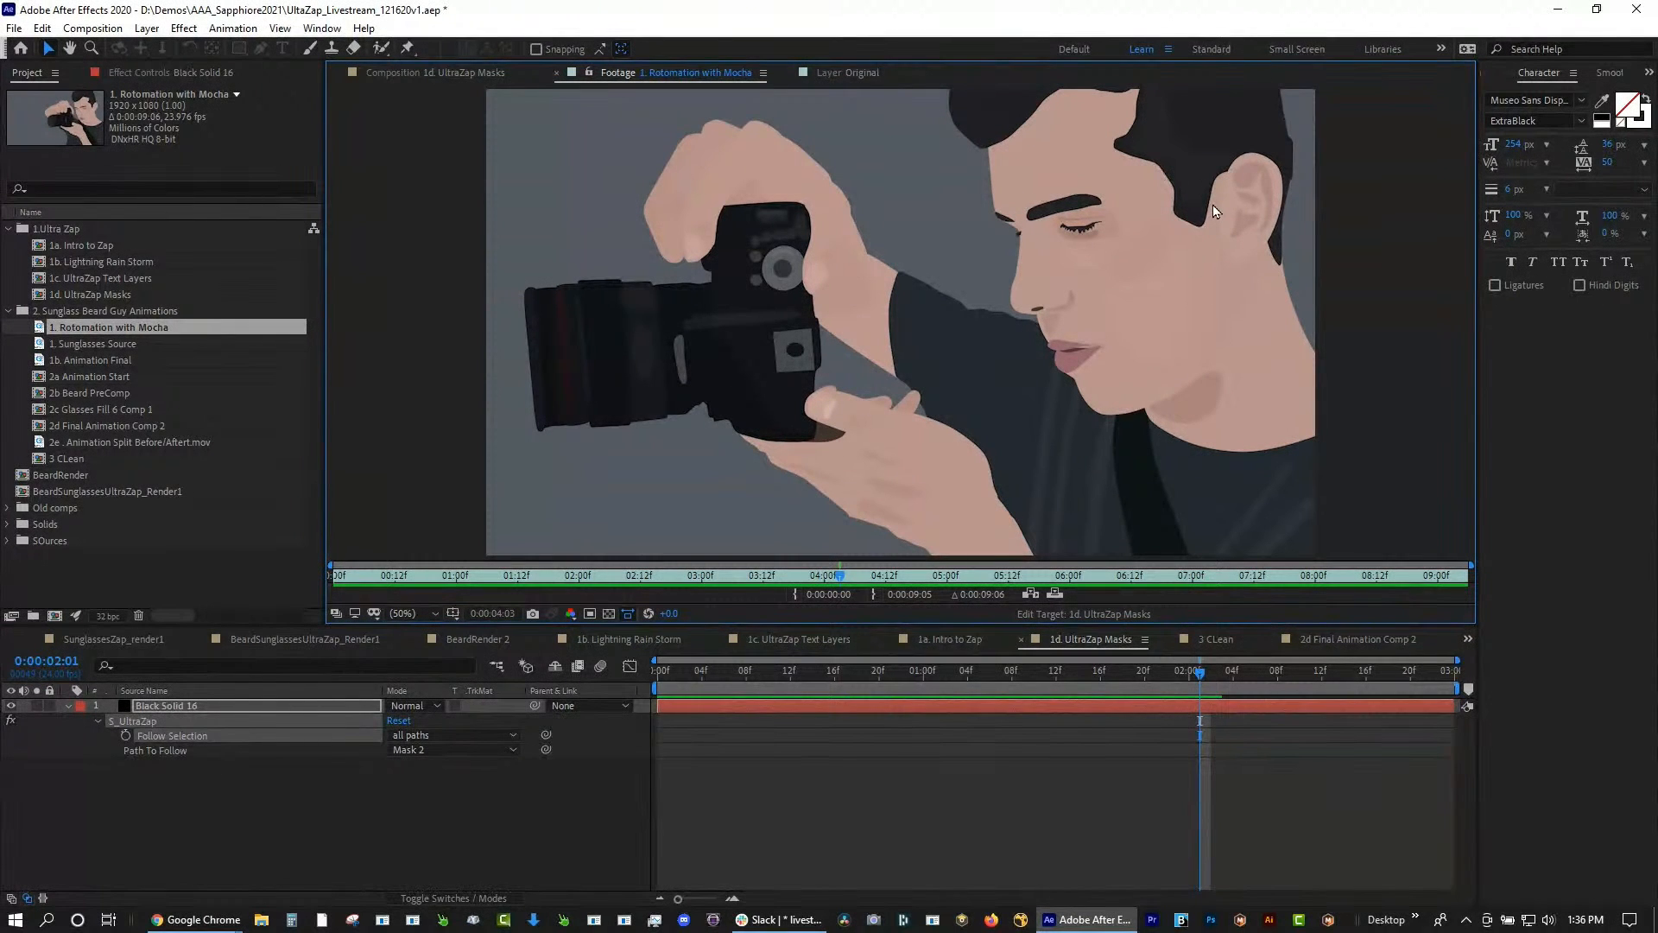
Scrub through the 1. Sunglasses Source footage and open the 2d Final Animation Comp 2 composition
double_click(120, 344)
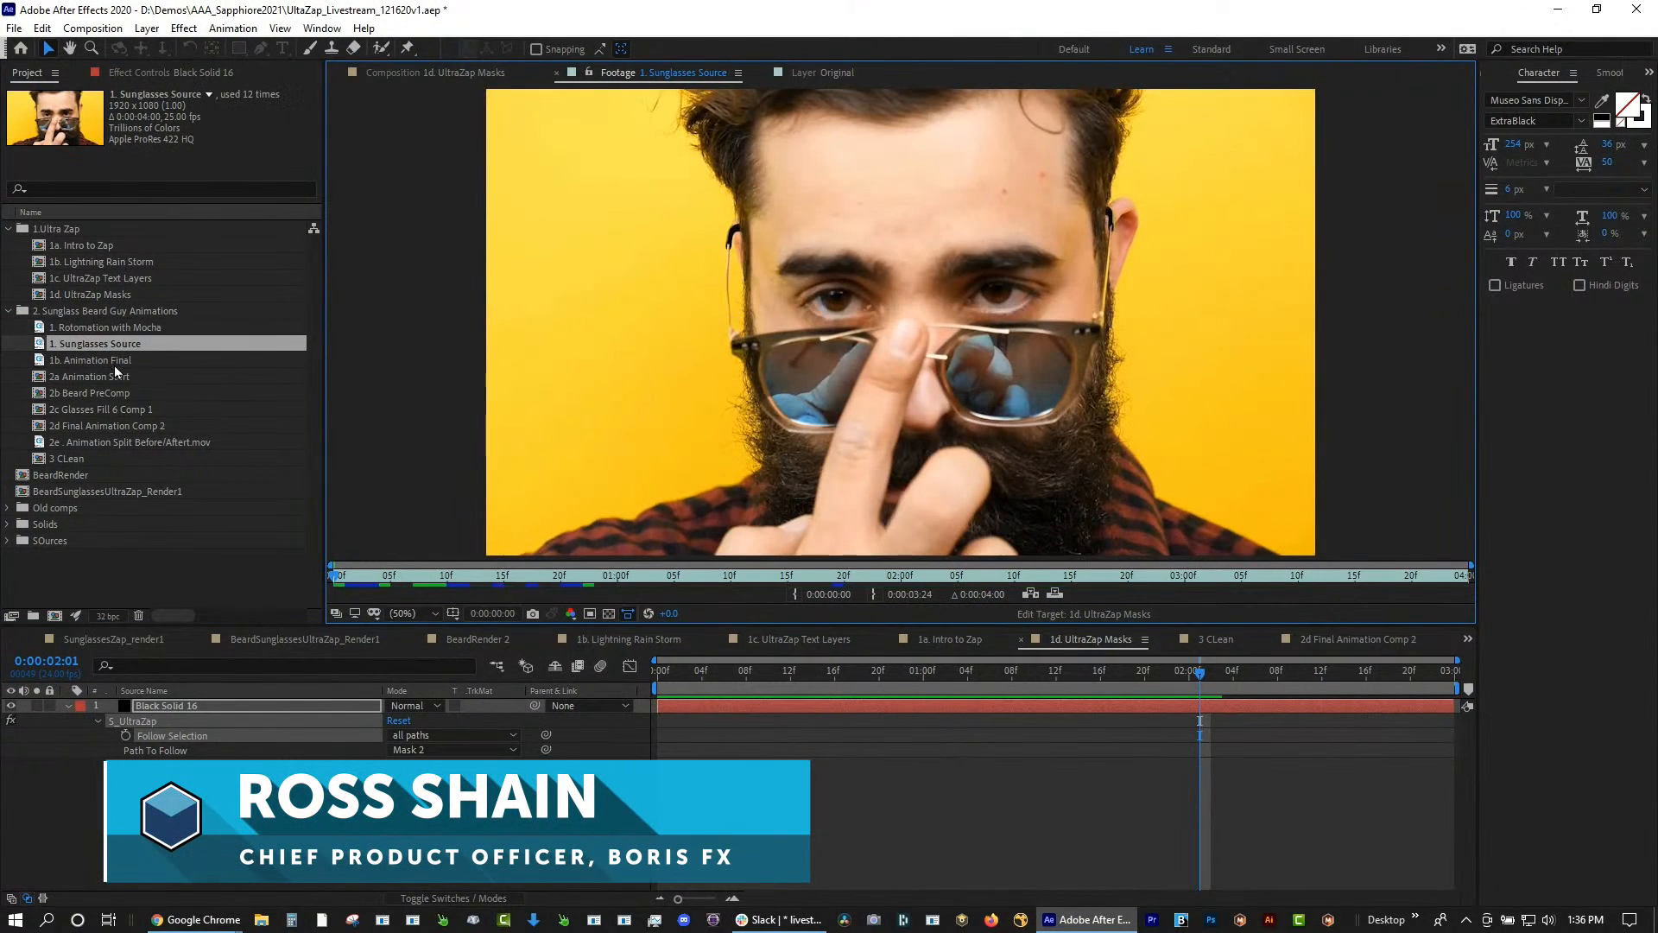
left_click_drag(586, 578, 335, 587)
double_click(107, 427)
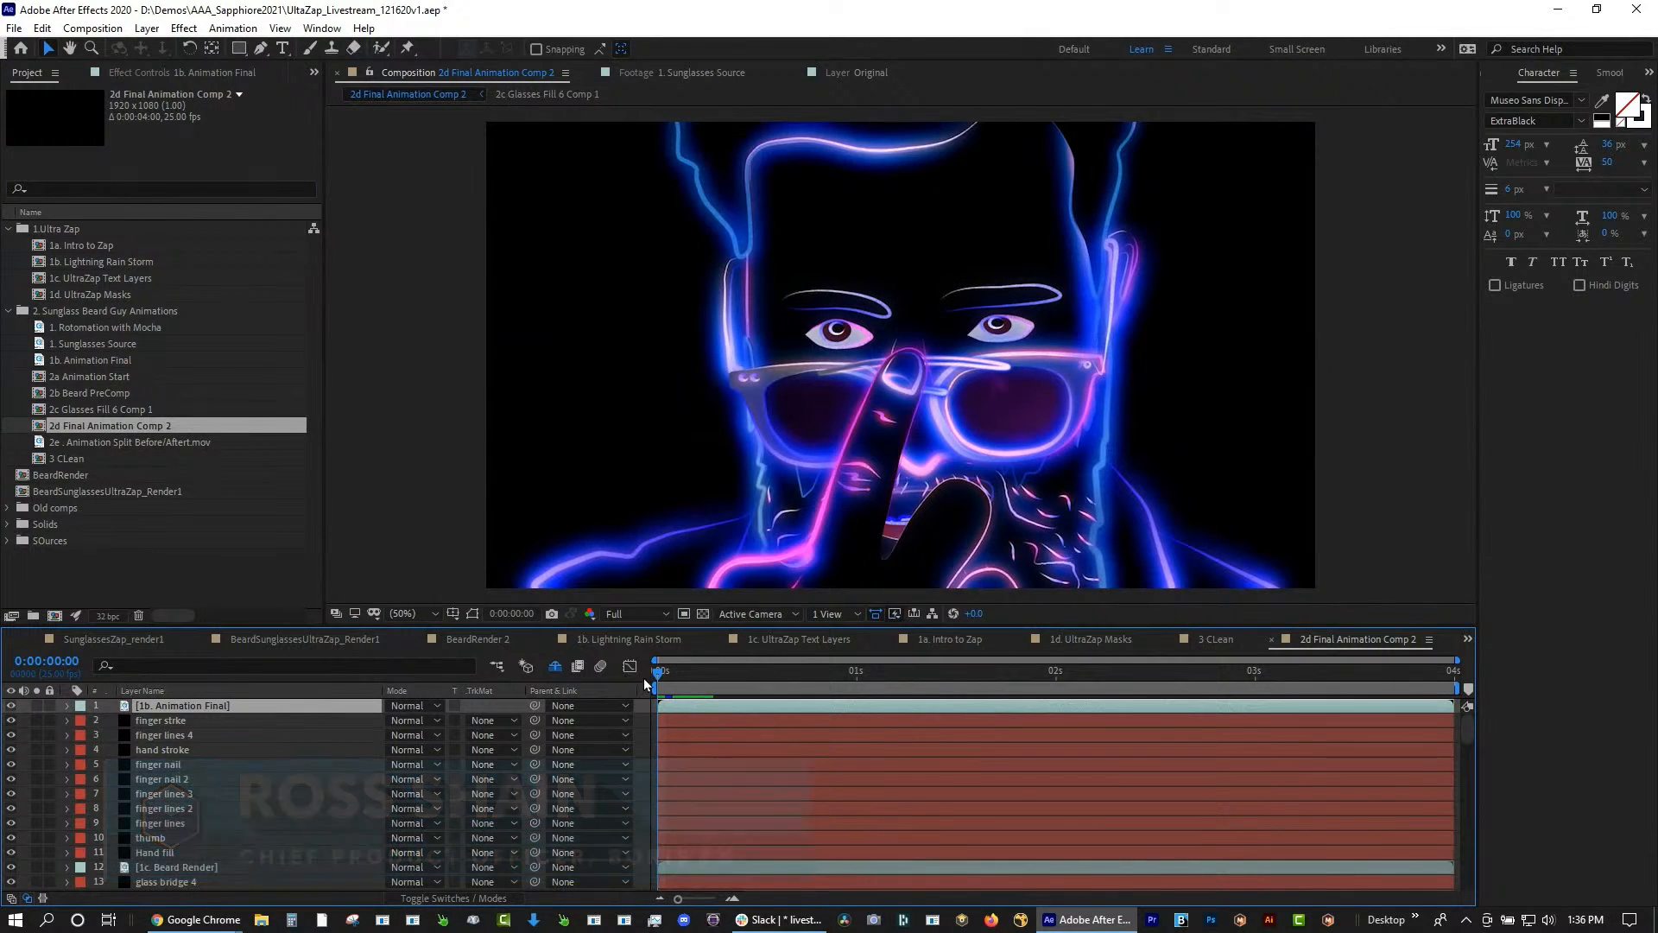
Play the 2d Final Animation Comp 2 animation in the normal layout and in a maximized viewer, and restore the panel layout
key("space")
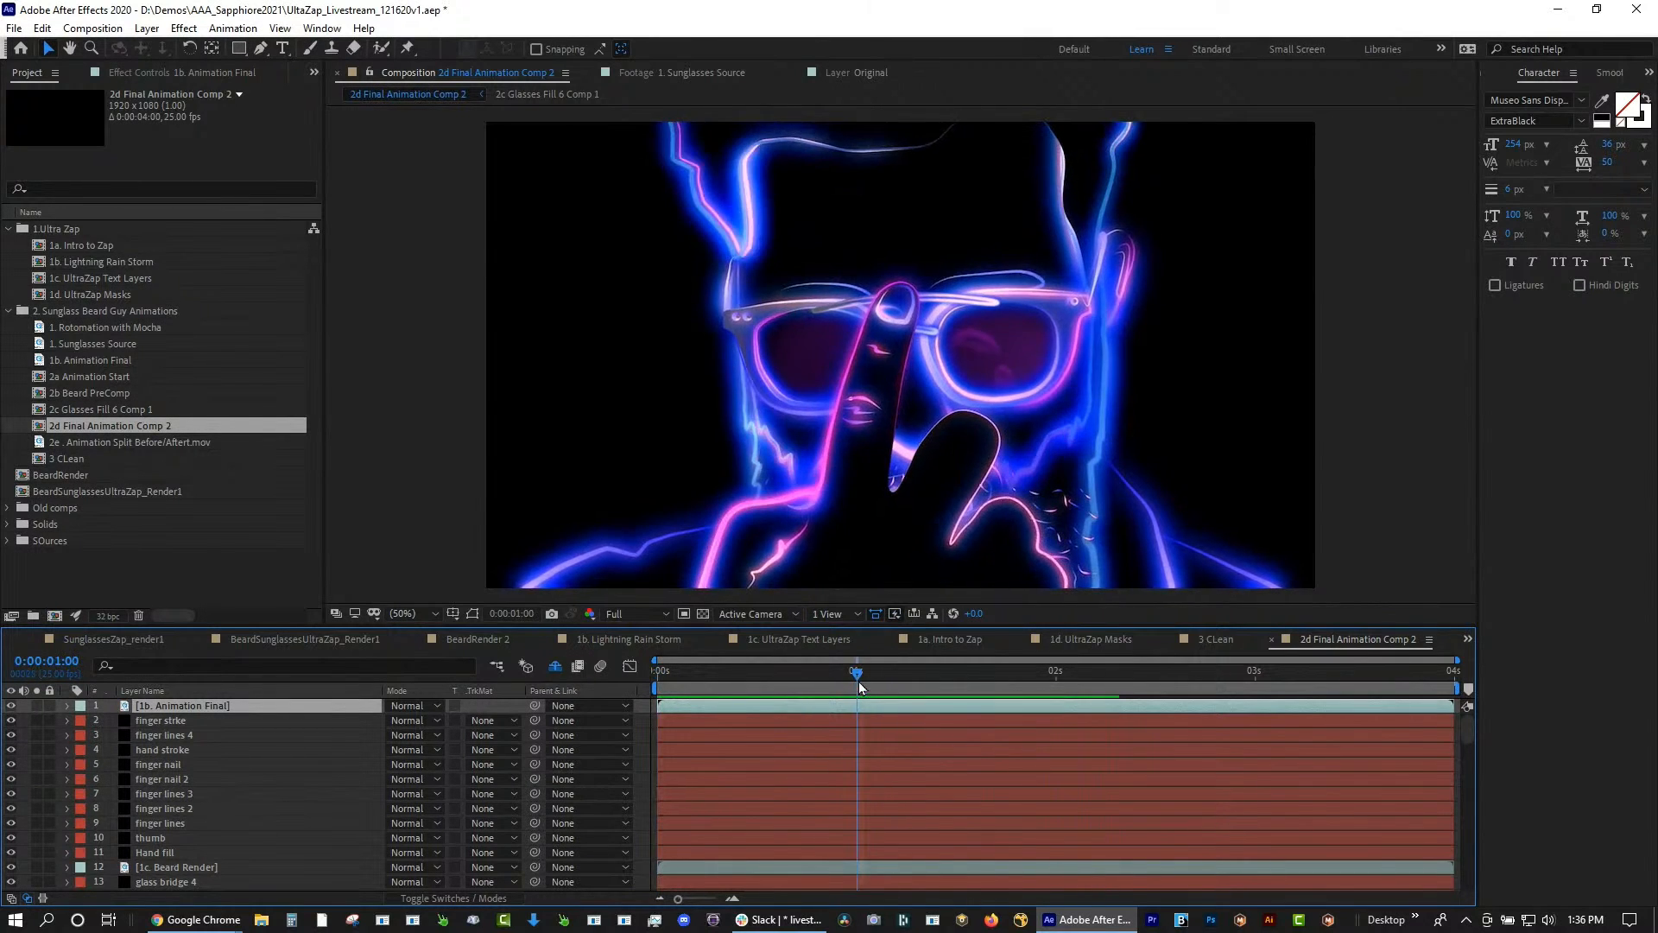
left_click(858, 681)
key("grave")
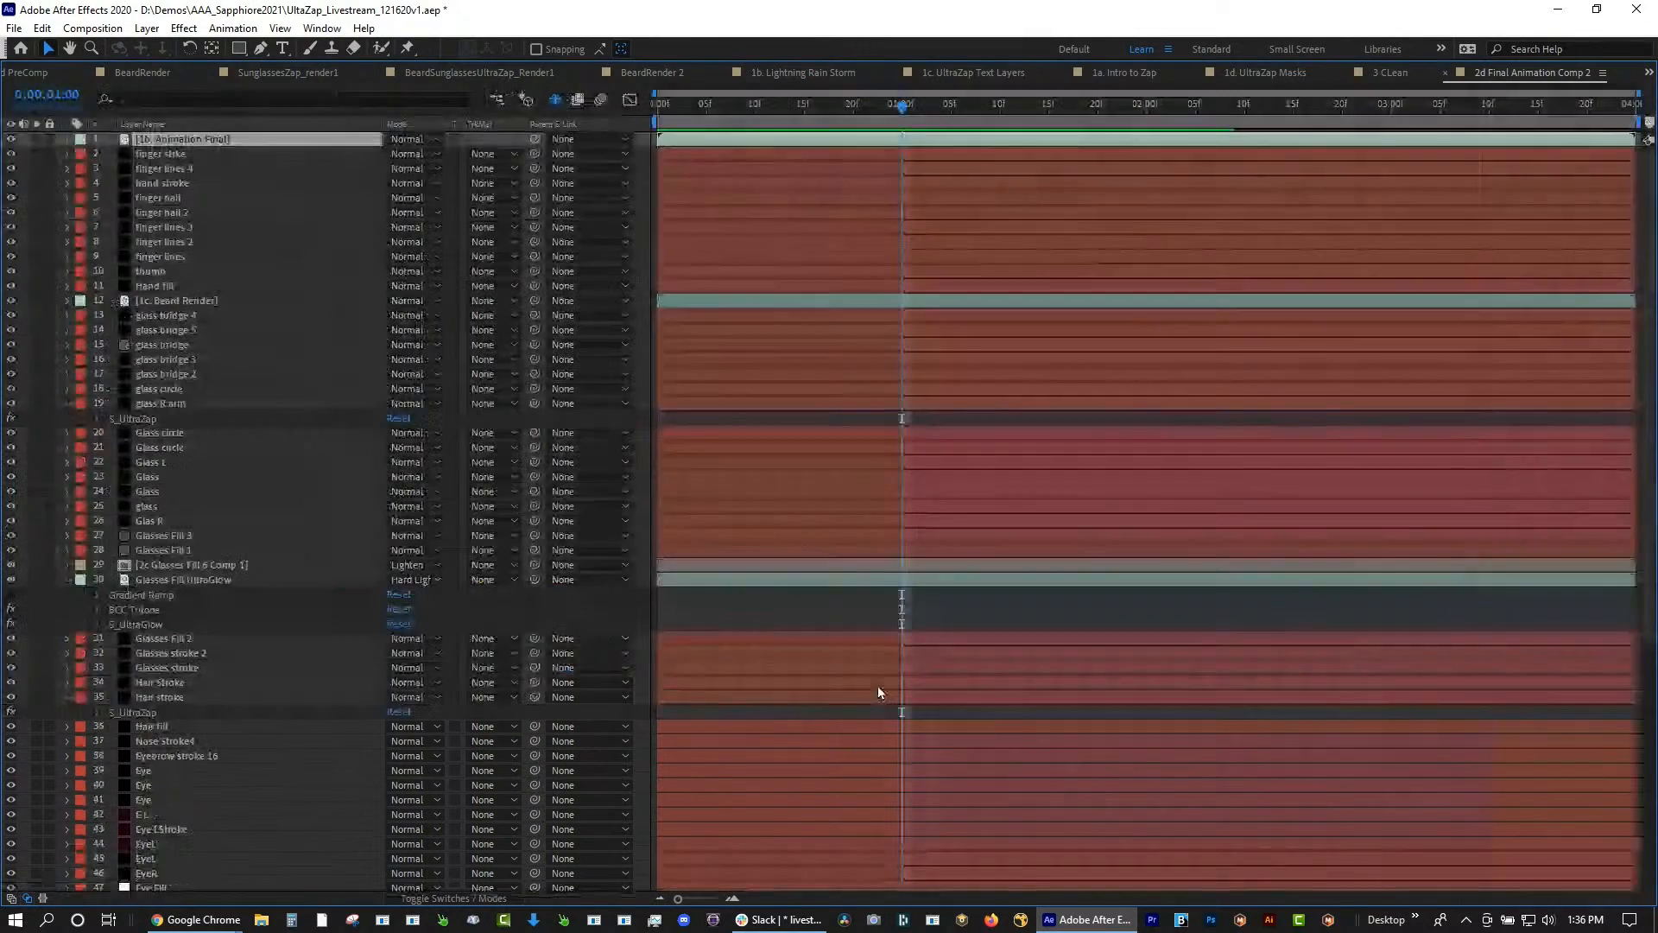
key("grave")
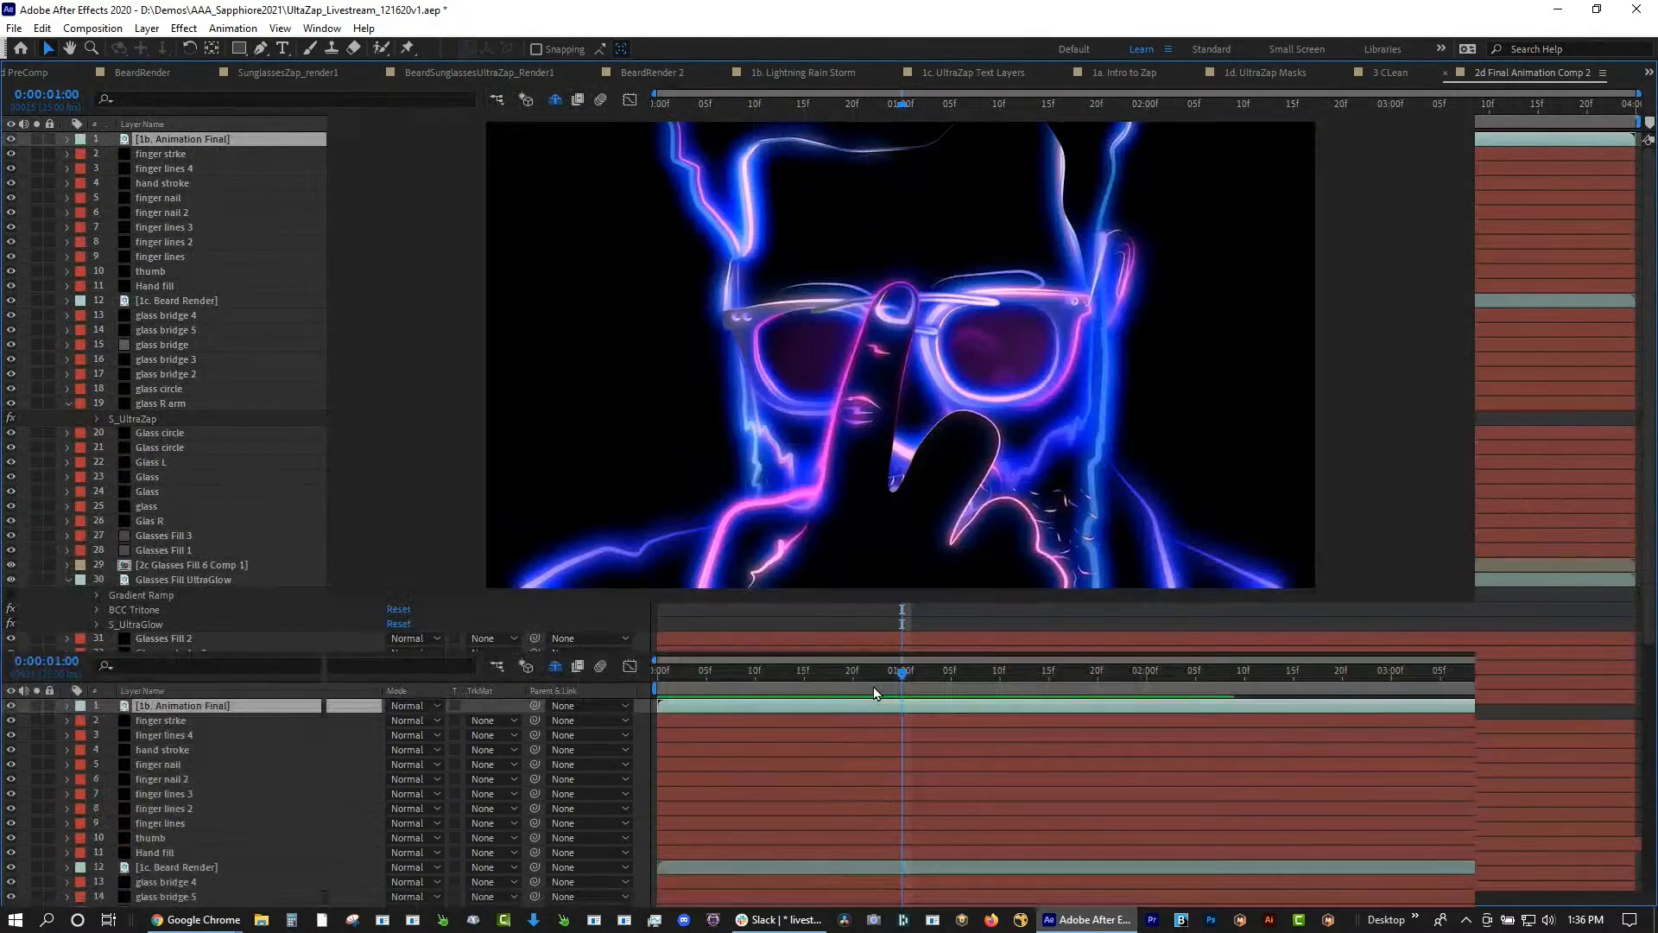
key("grave")
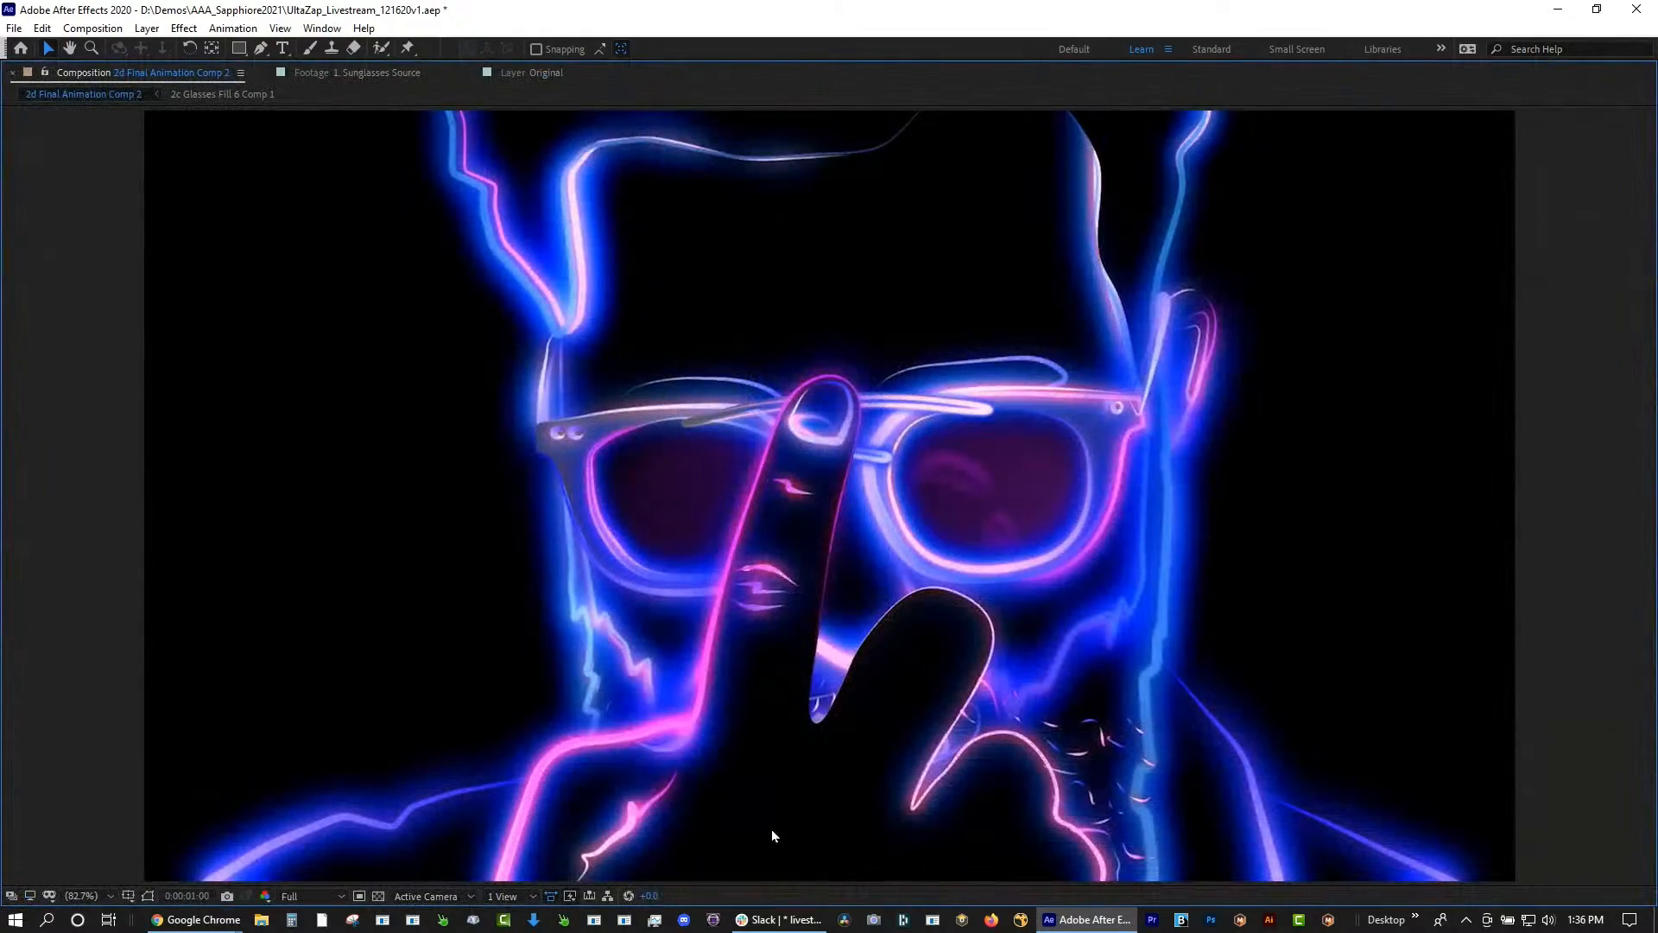
key("space")
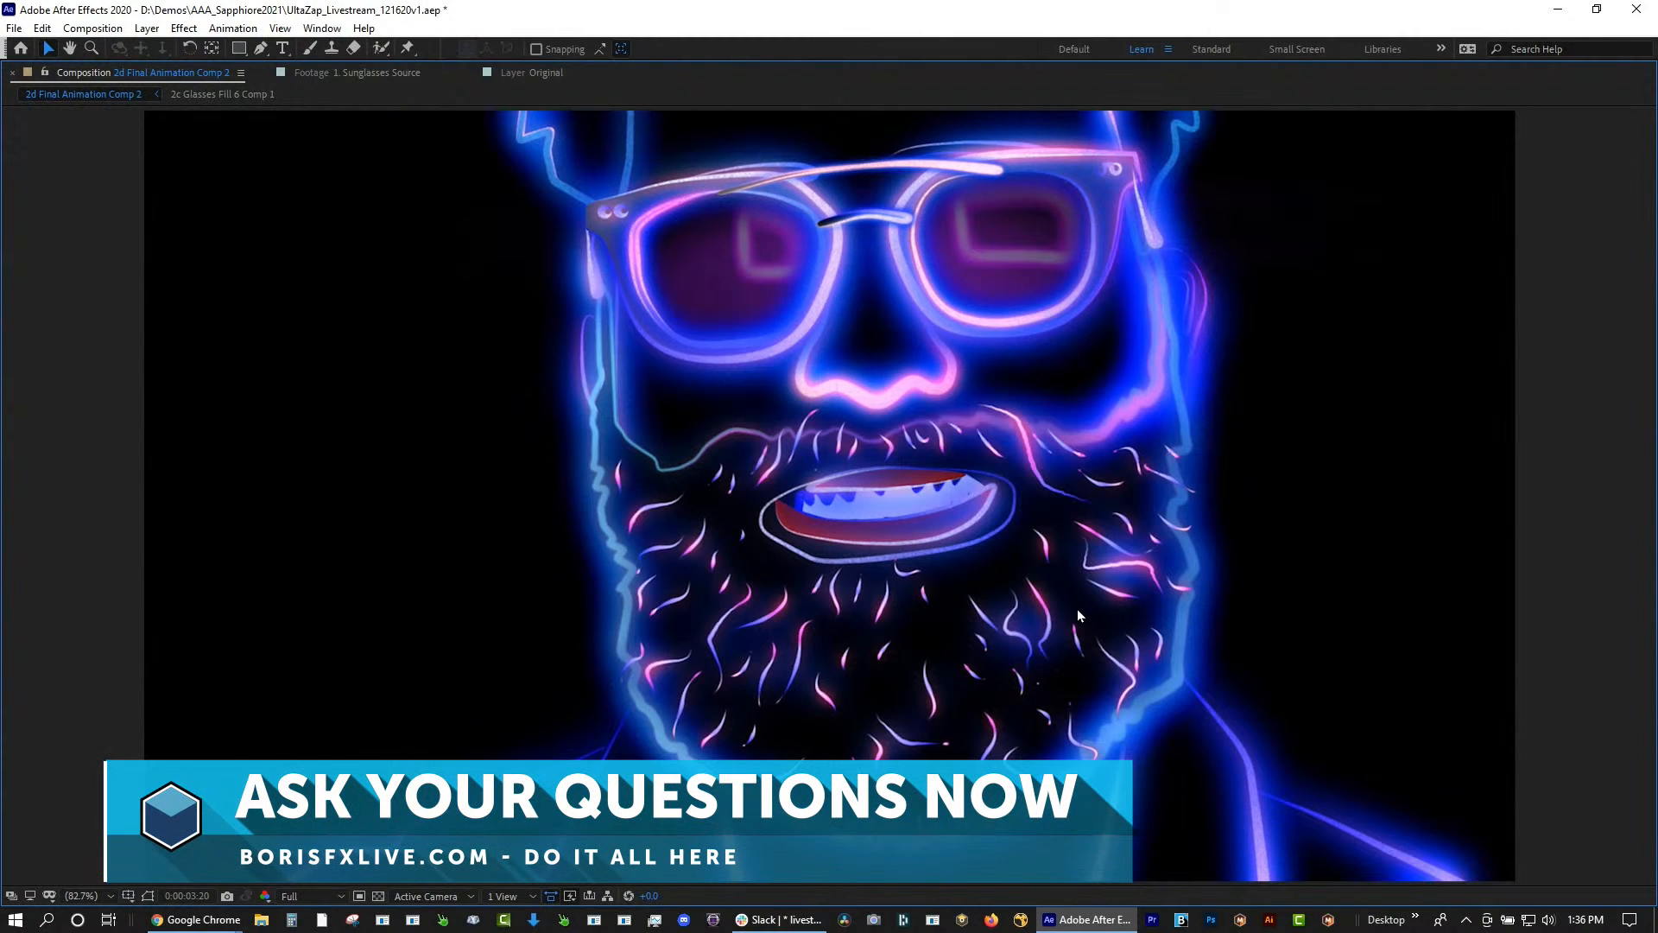
key("grave")
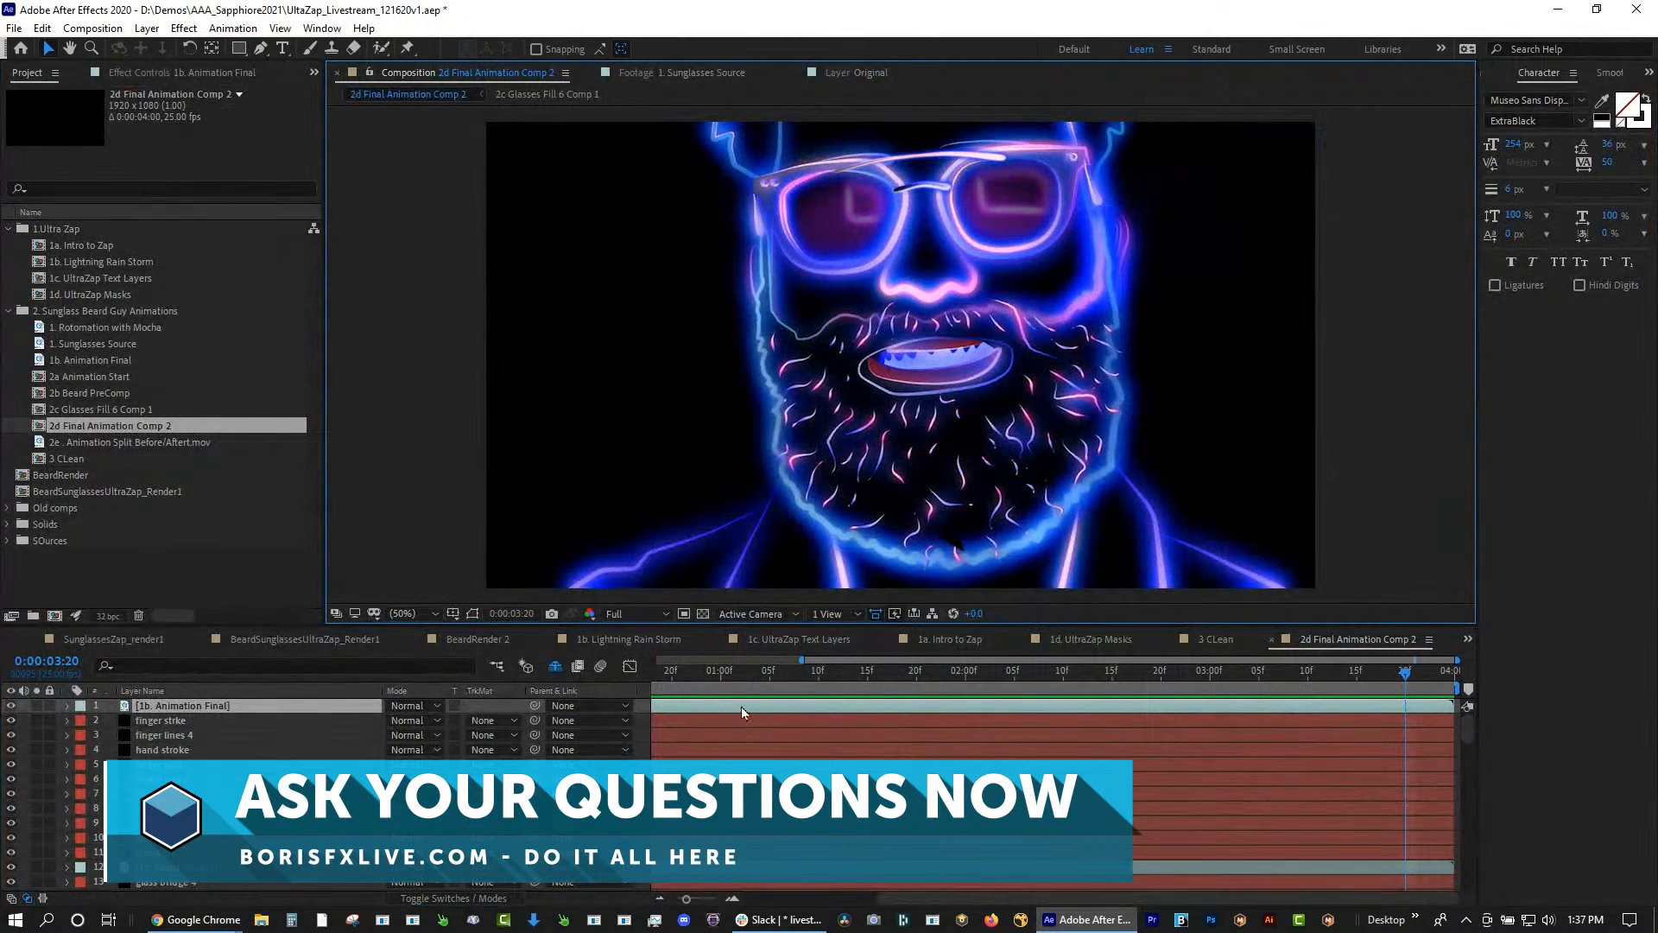
key("space")
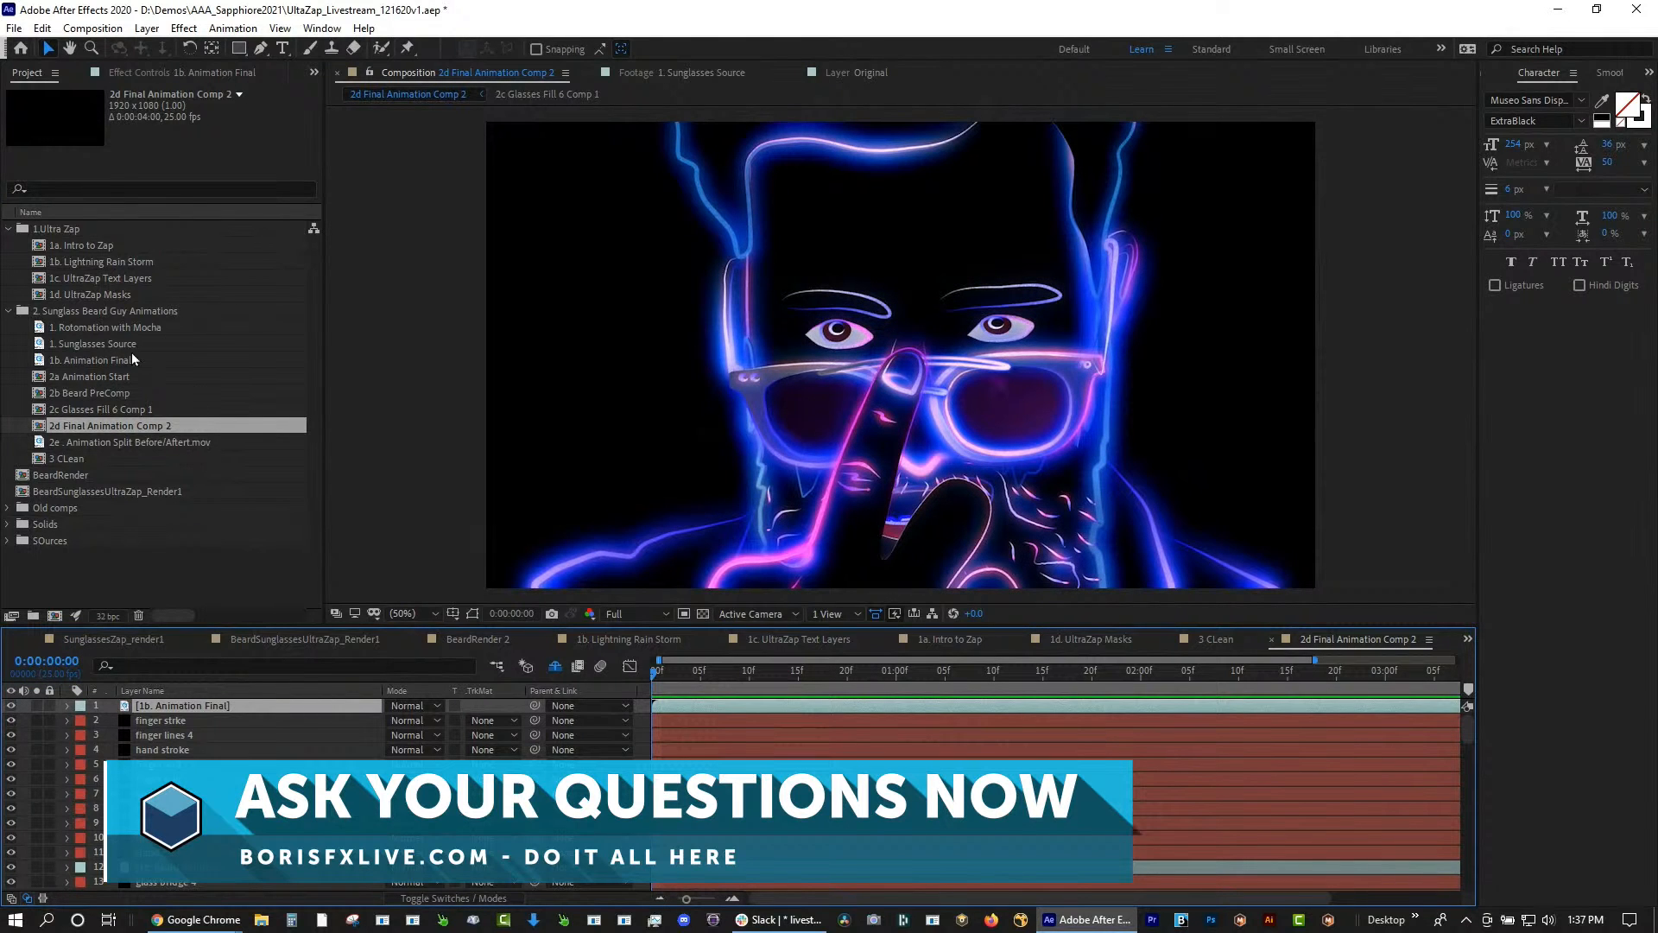
Open the 2a Animation Start composition and play it from its first frame
double_click(96, 376)
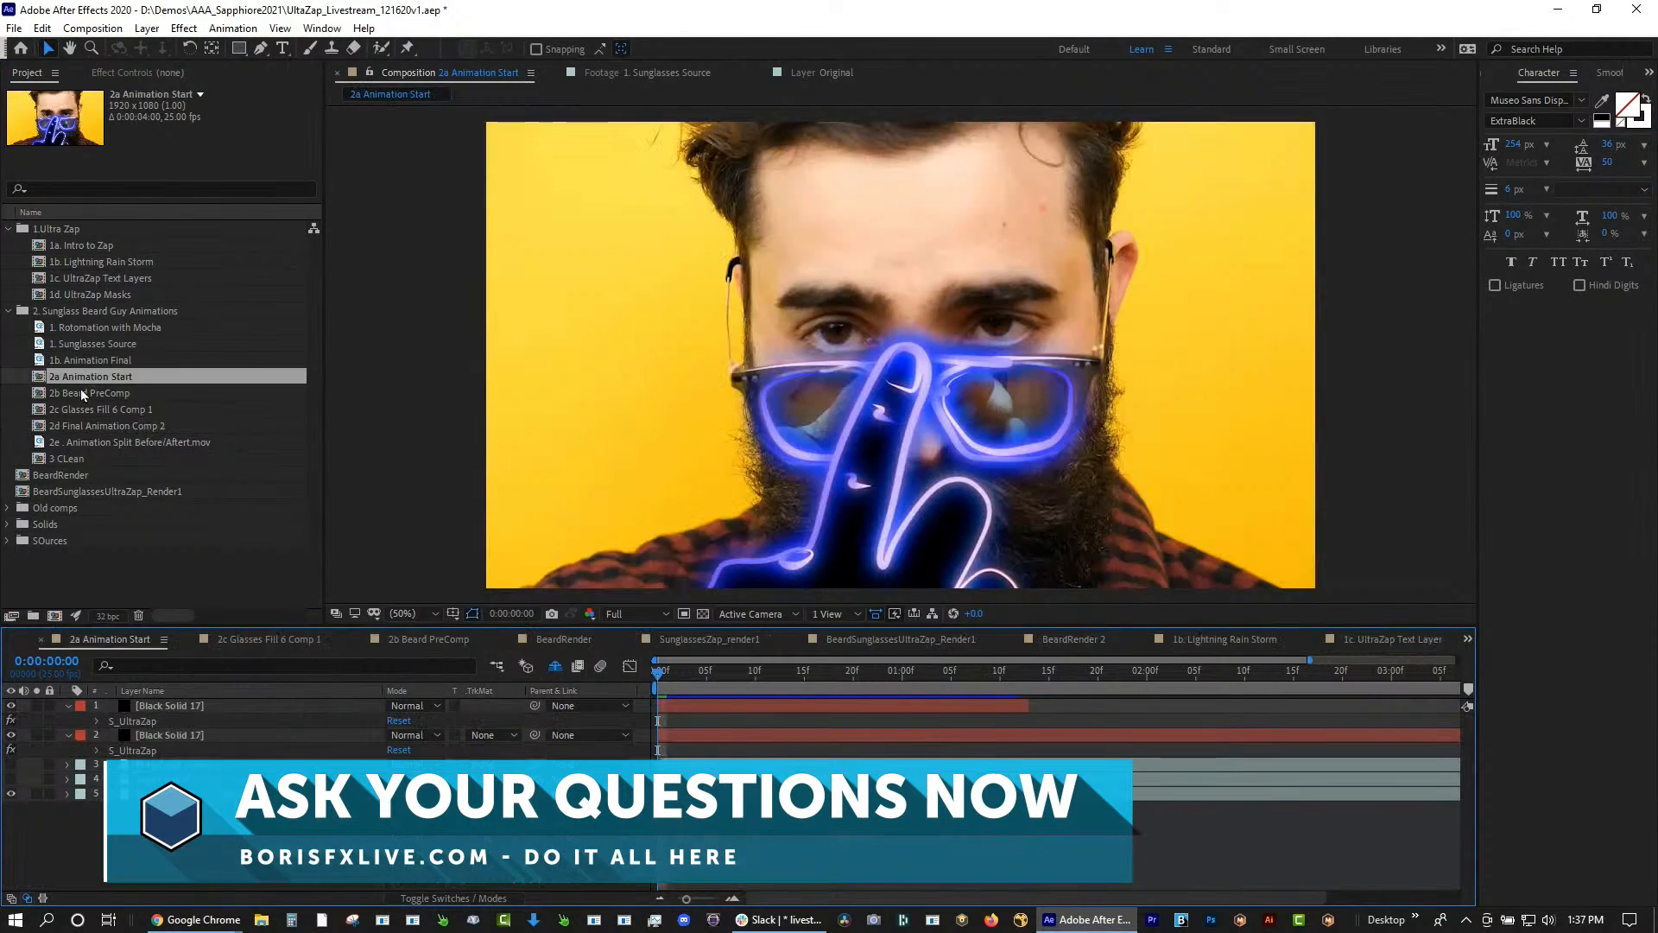
left_click_drag(713, 674, 618, 664)
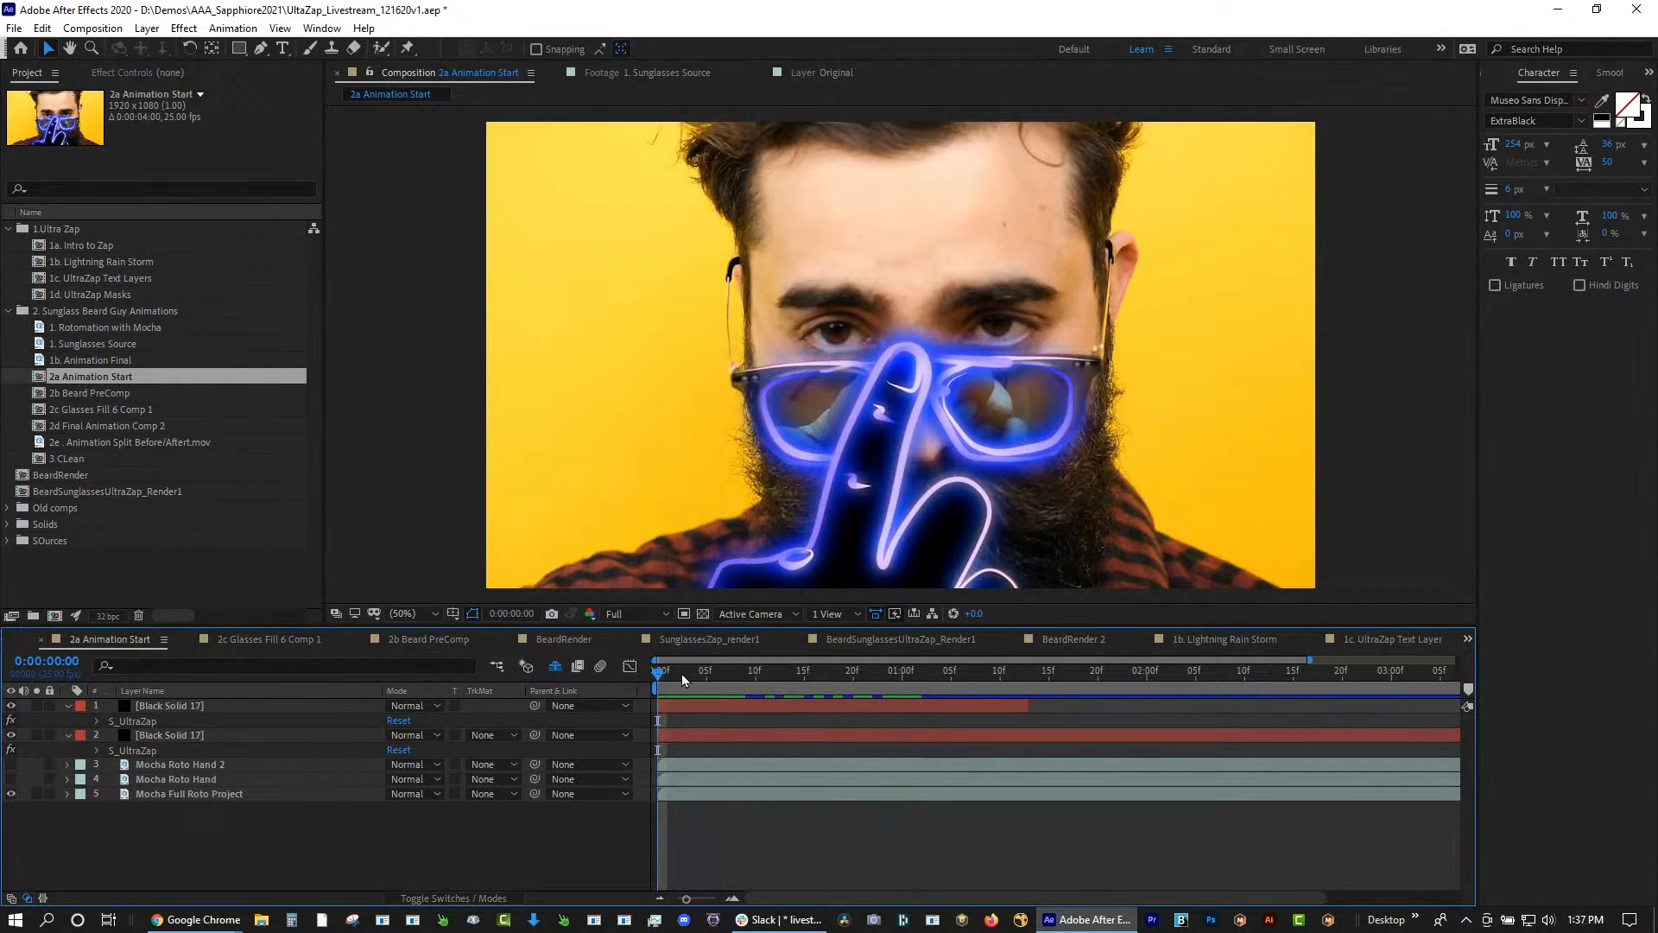
key("space")
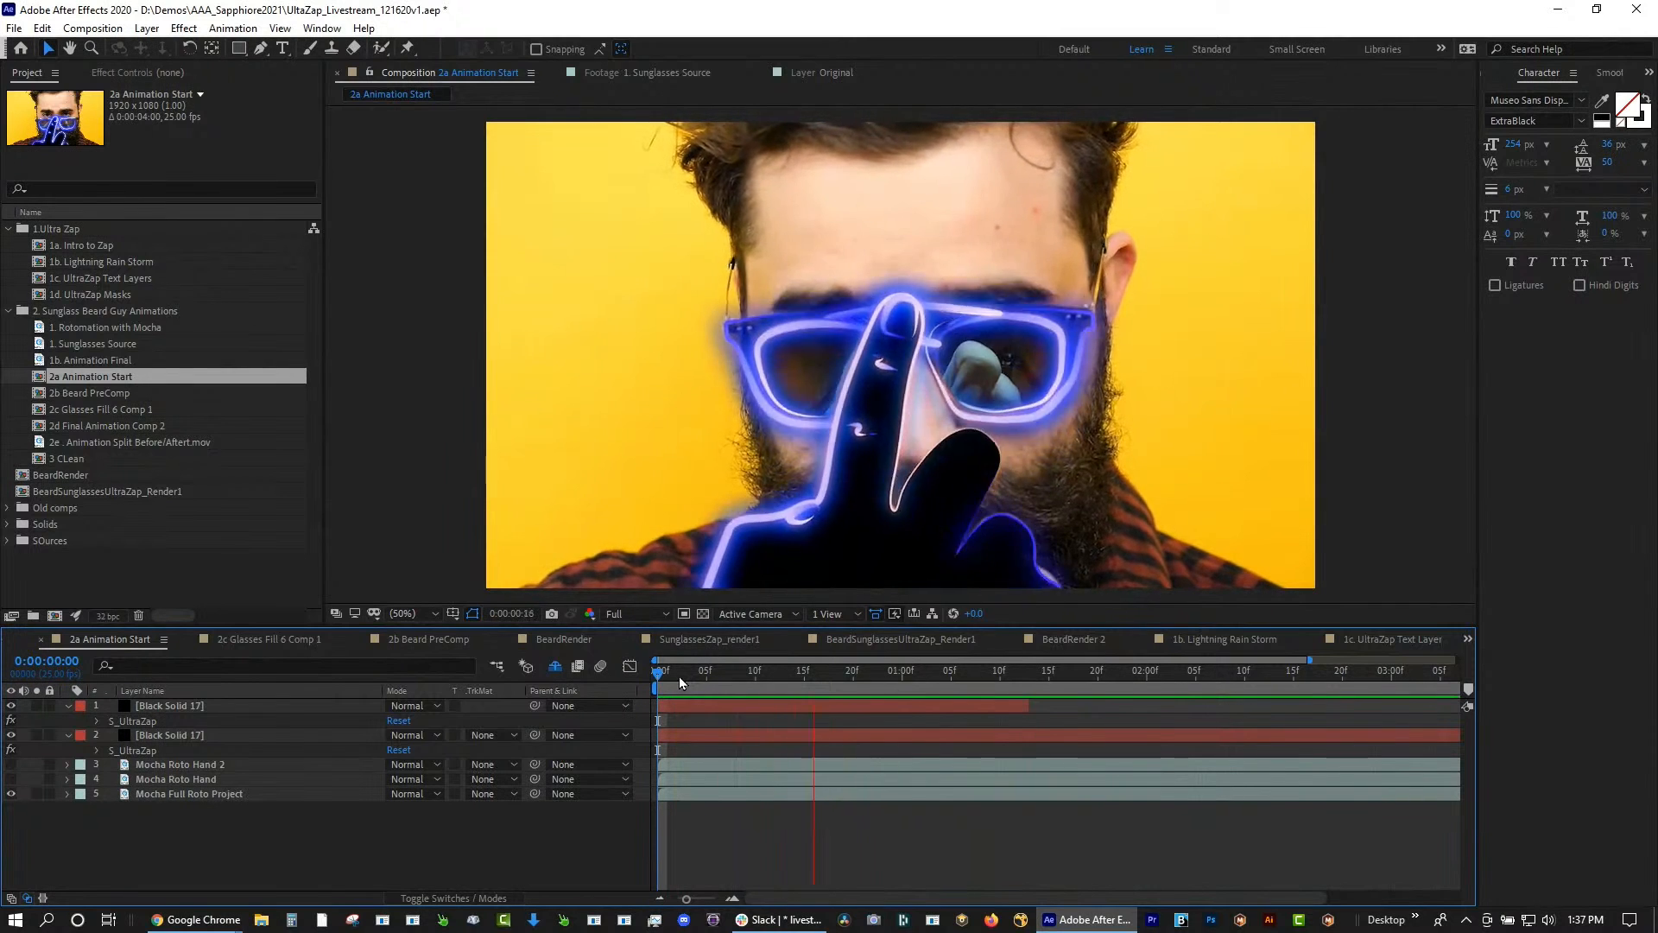
left_click(661, 671)
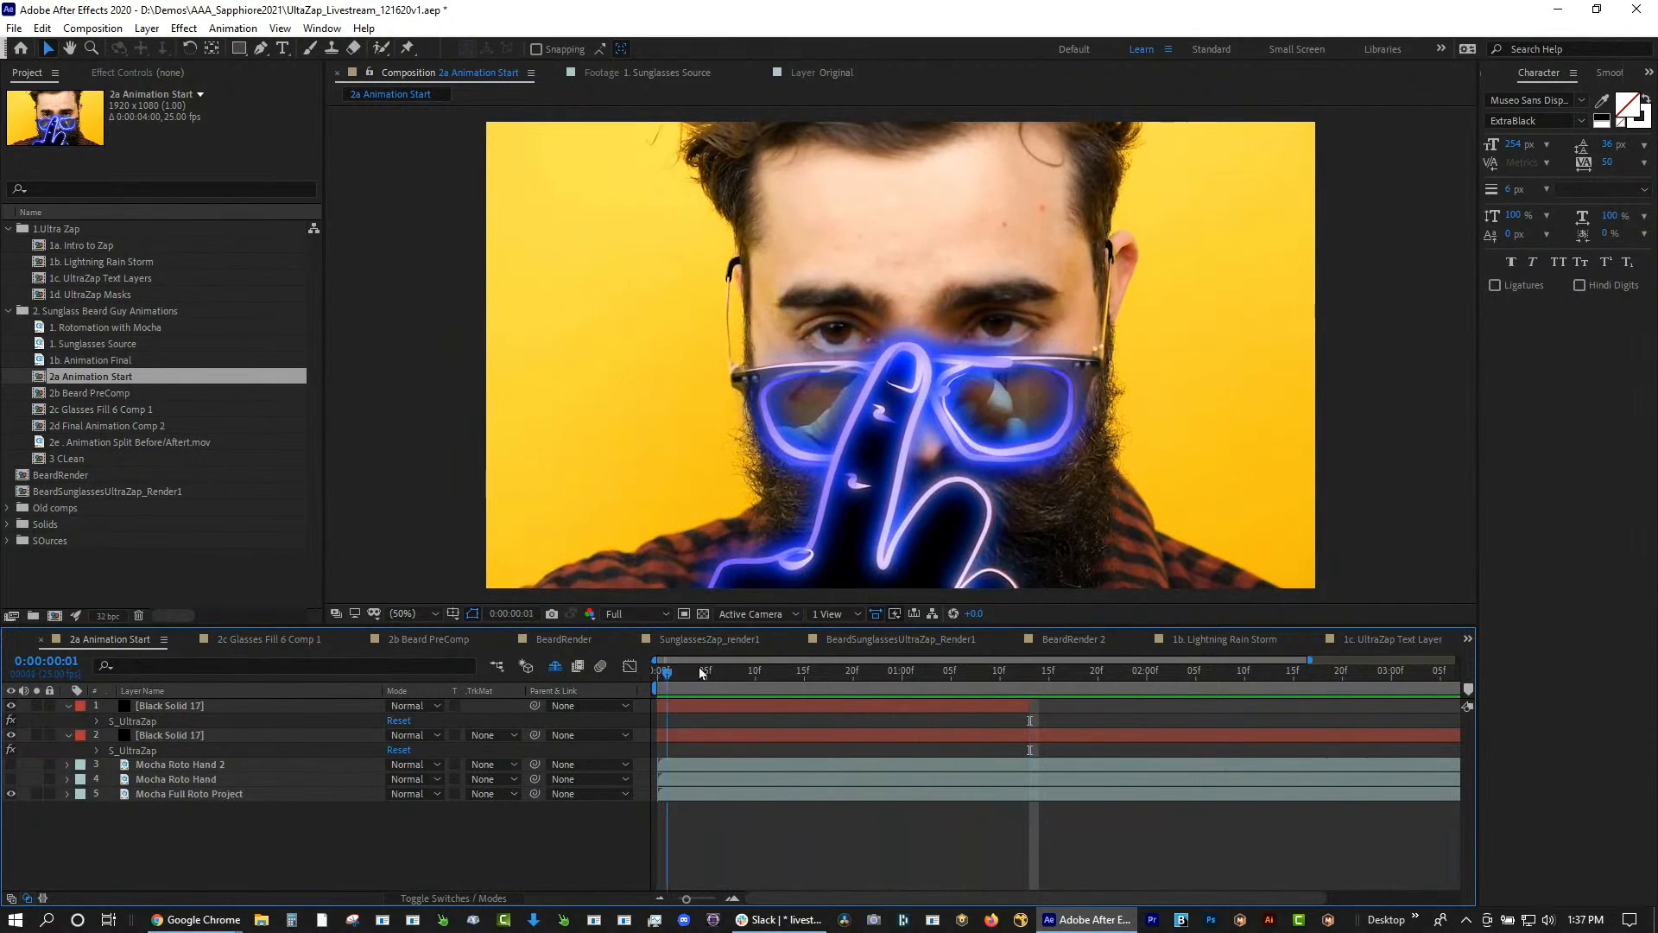
key("space")
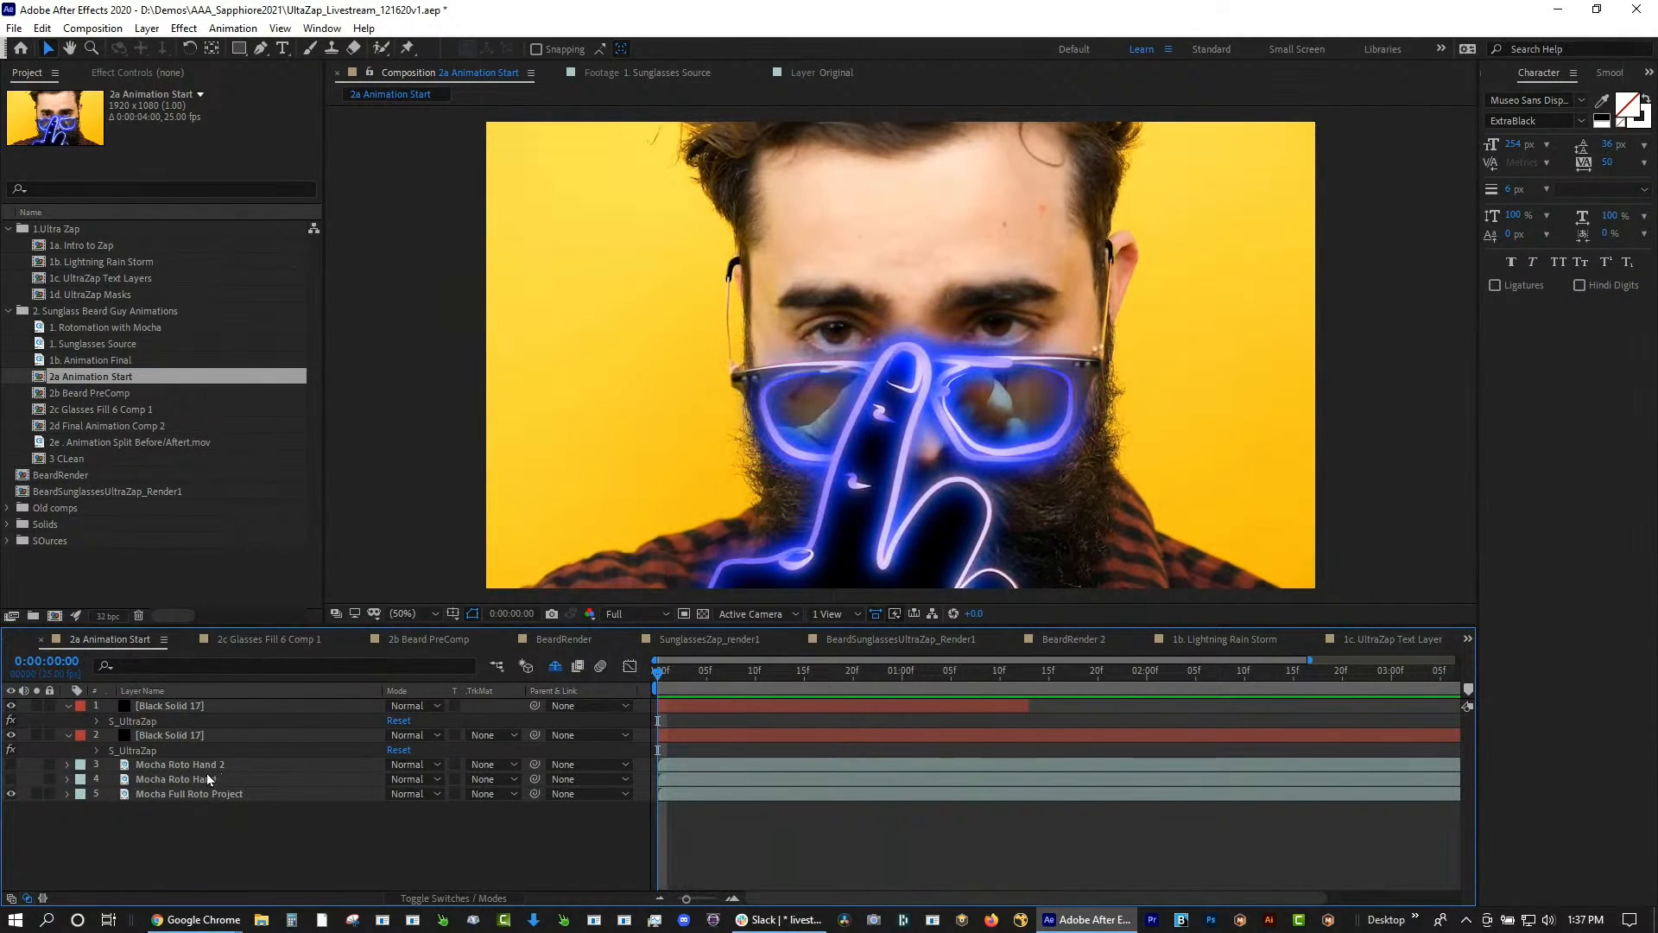
Hide both Black Solid 17 layers and review the masks on the Mocha Roto Hand 2 and Mocha Roto Hand layers
left_click(188, 706)
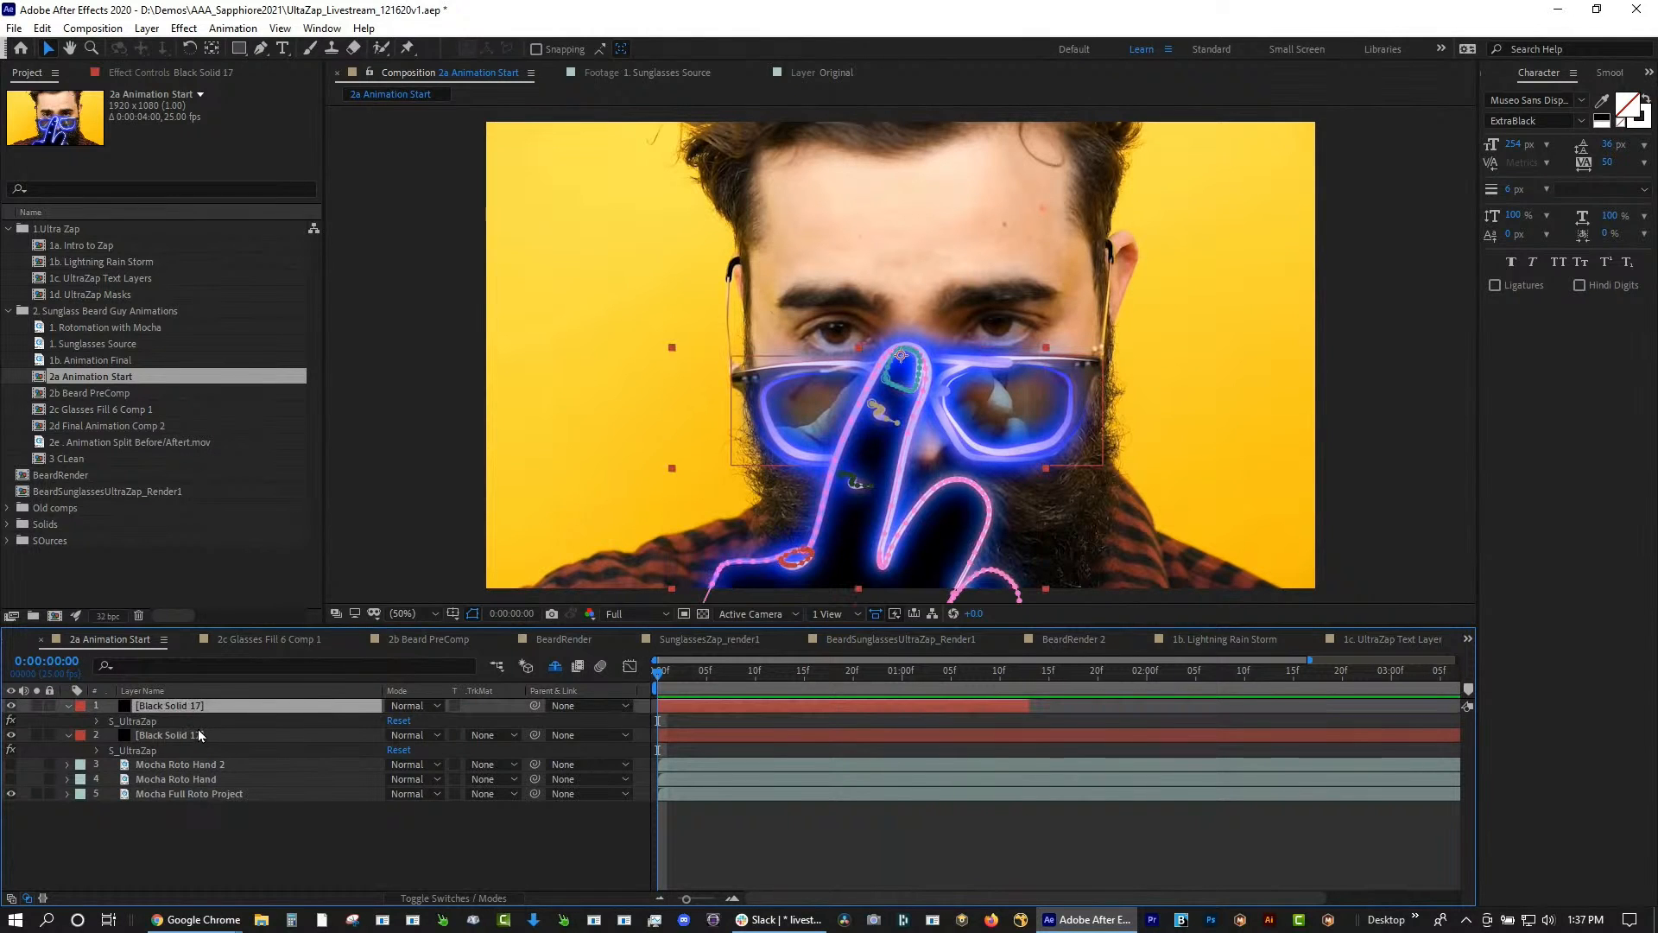
left_click(12, 706)
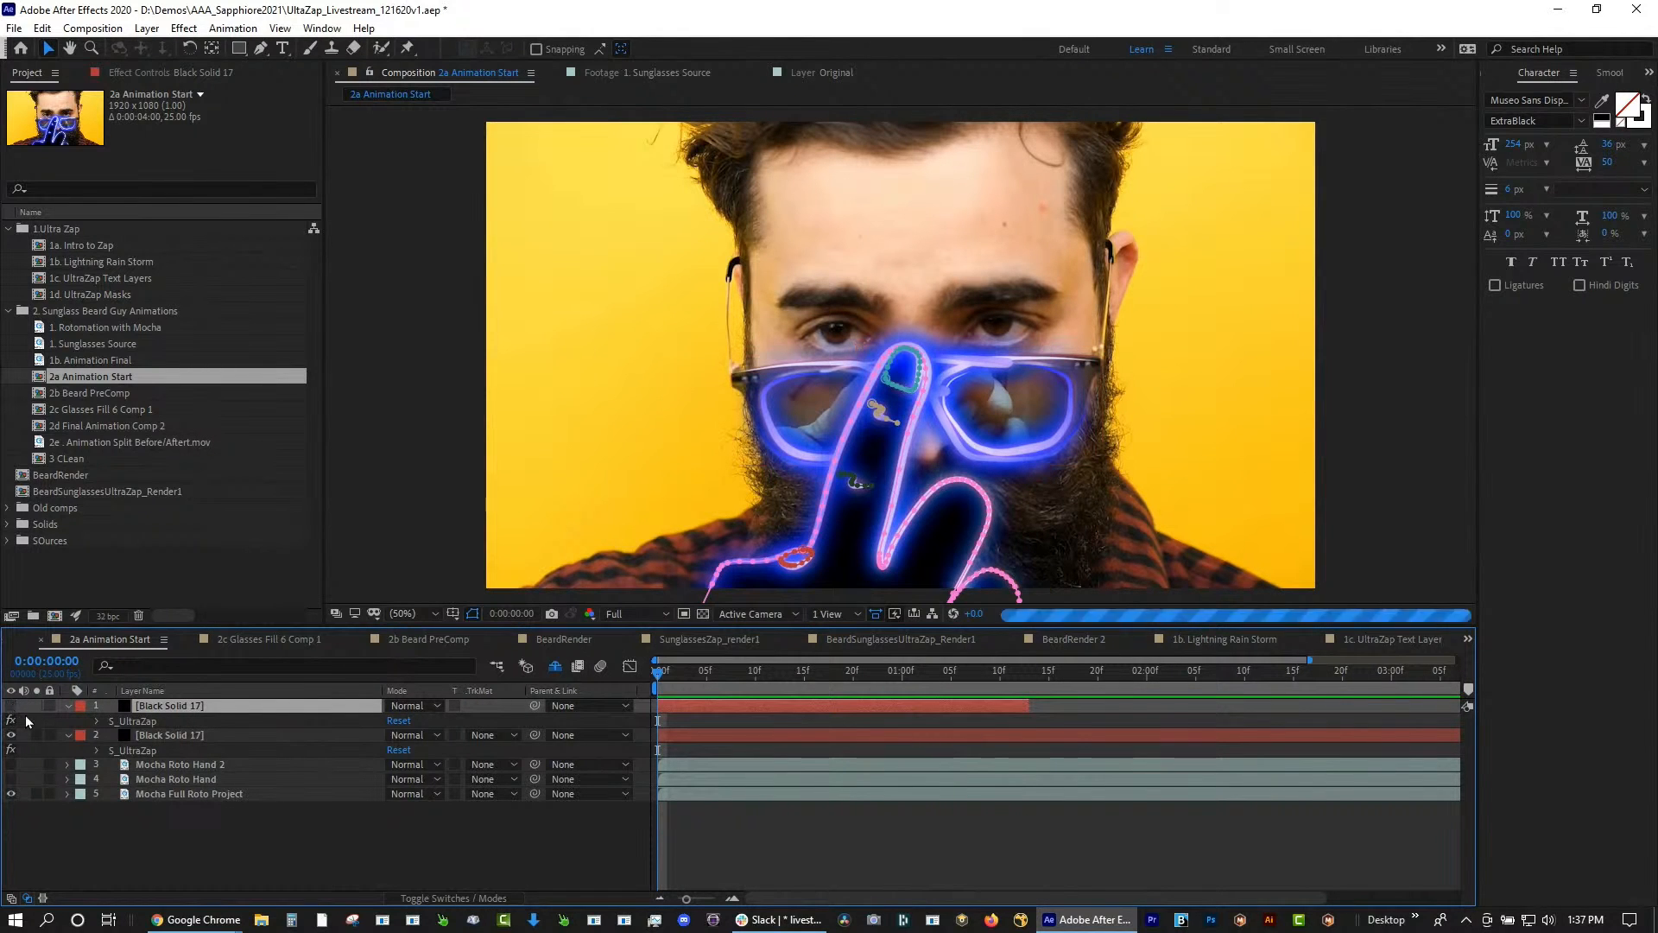
left_click(12, 735)
left_click(196, 765)
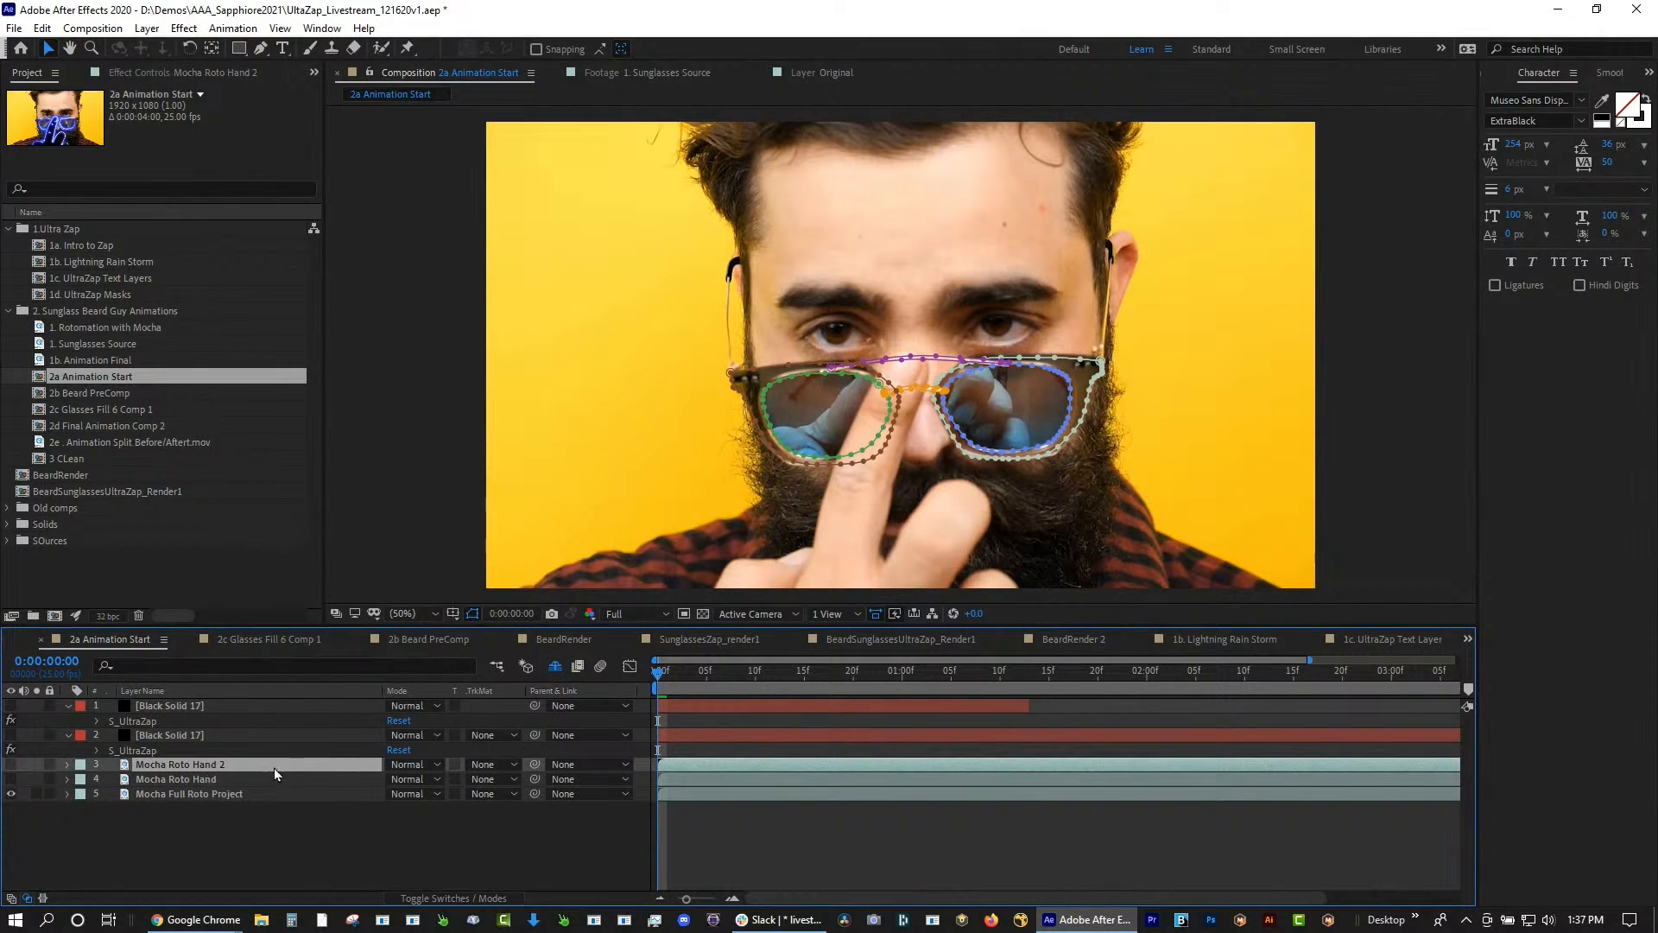
left_click(195, 795)
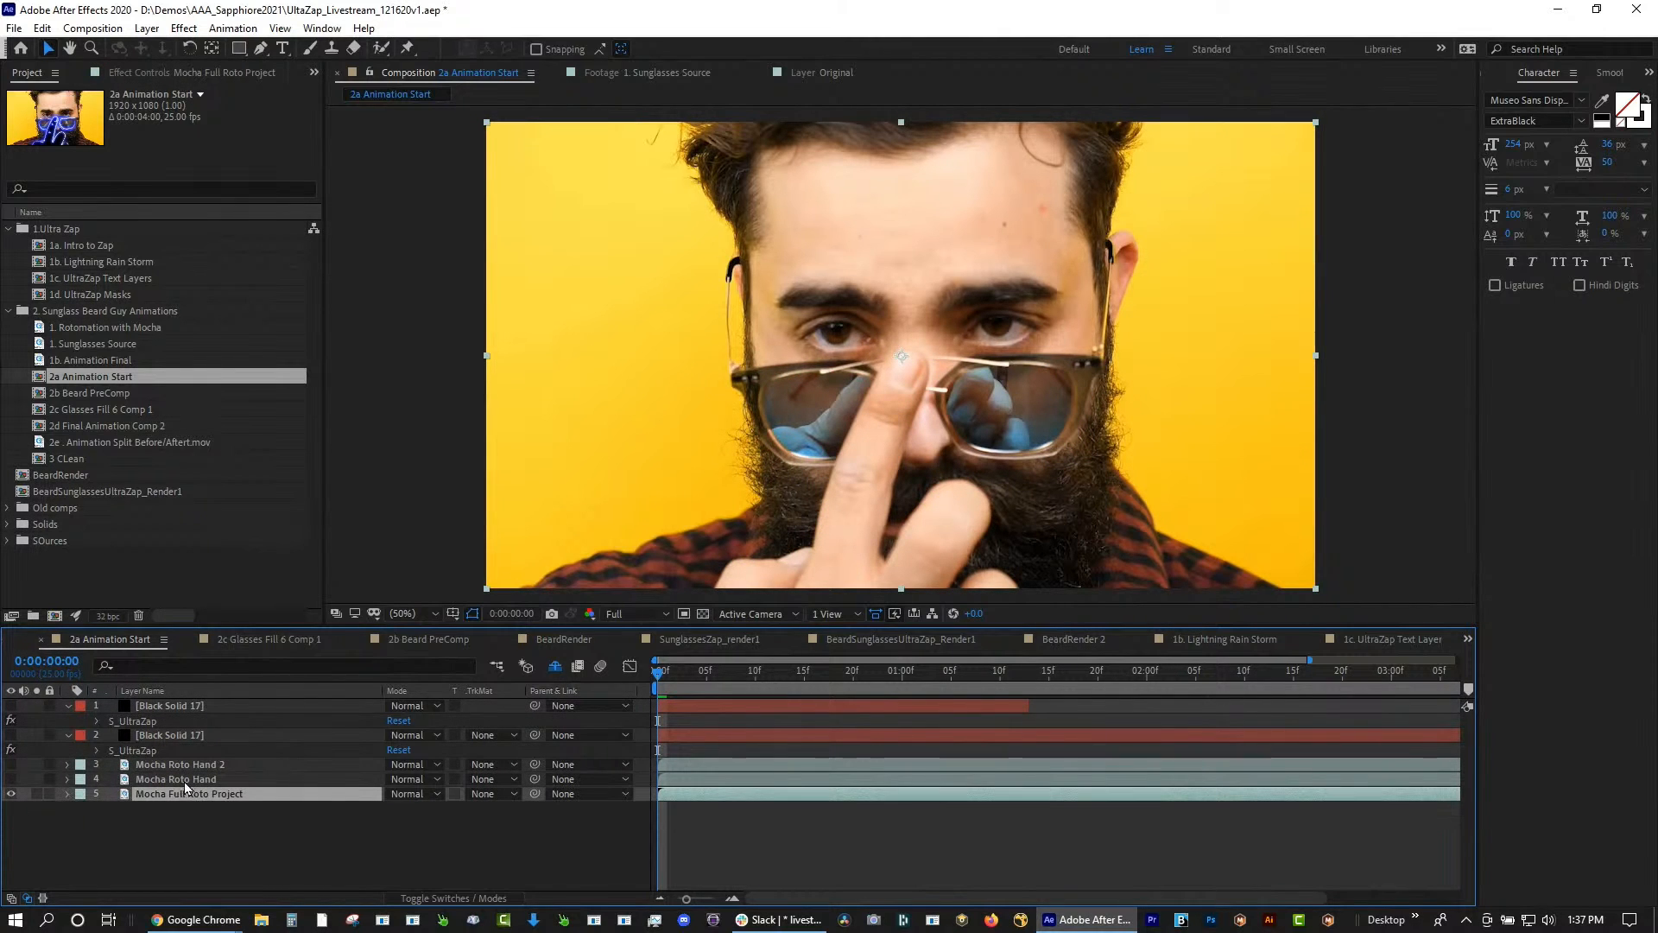
left_click(186, 782)
Remove the existing Mocha Pro effect from the Mocha Full Roto Project layer and scrub through its footage to 0:00:01:03
left_click(179, 793)
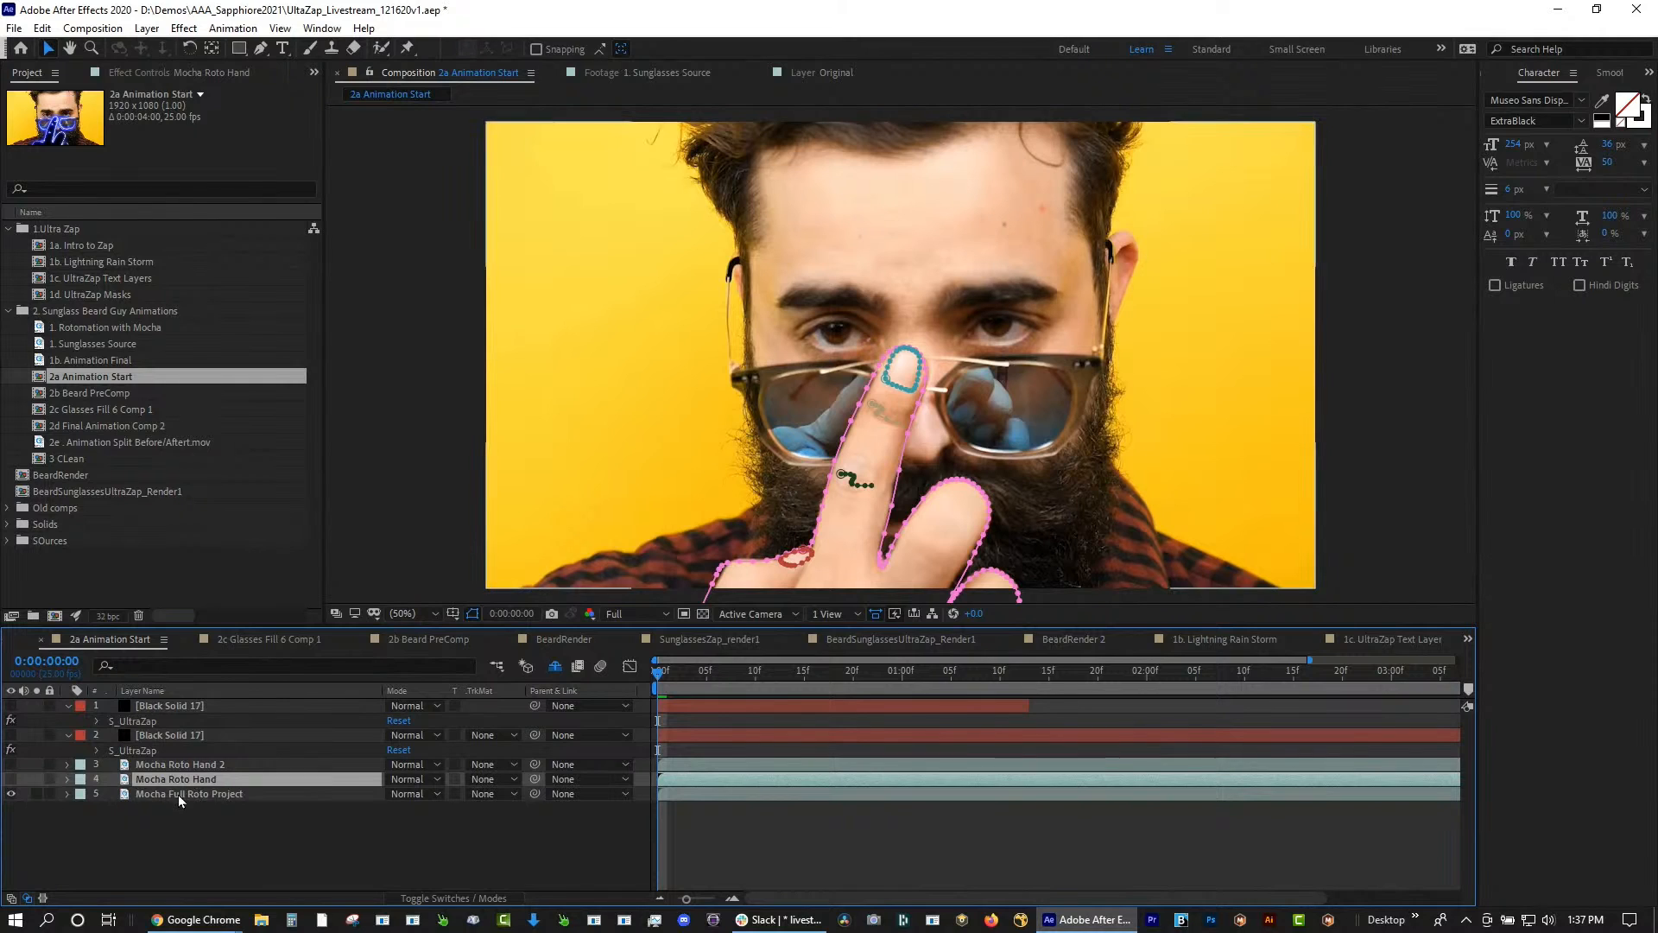
key("e")
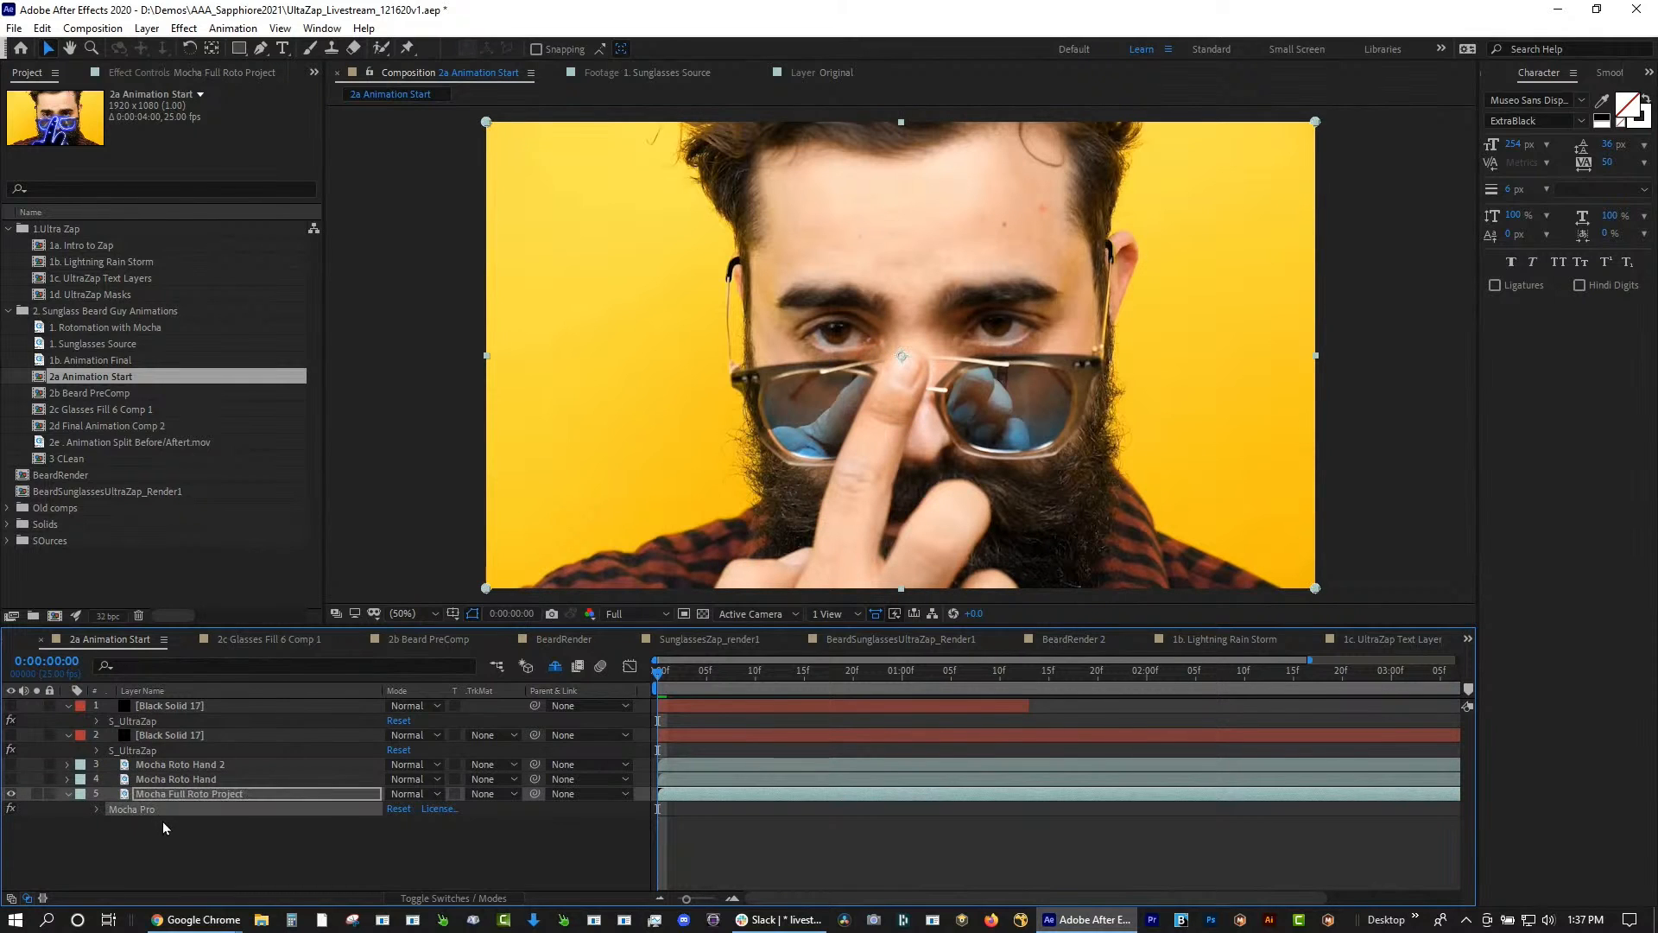
key("e")
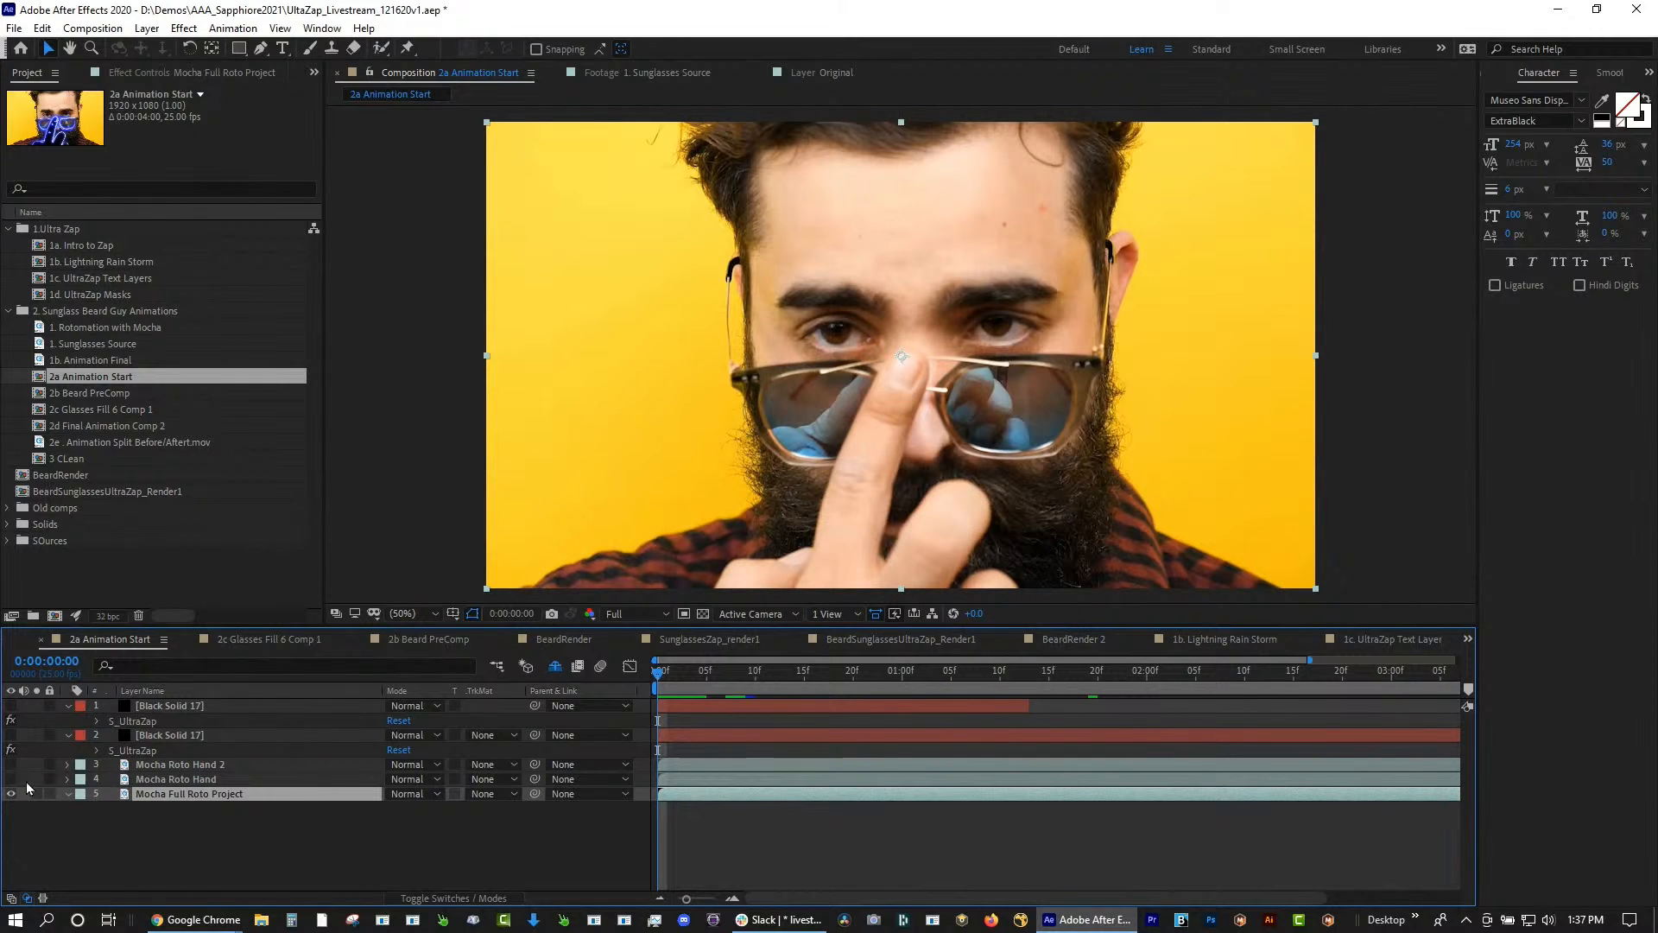
key("space")
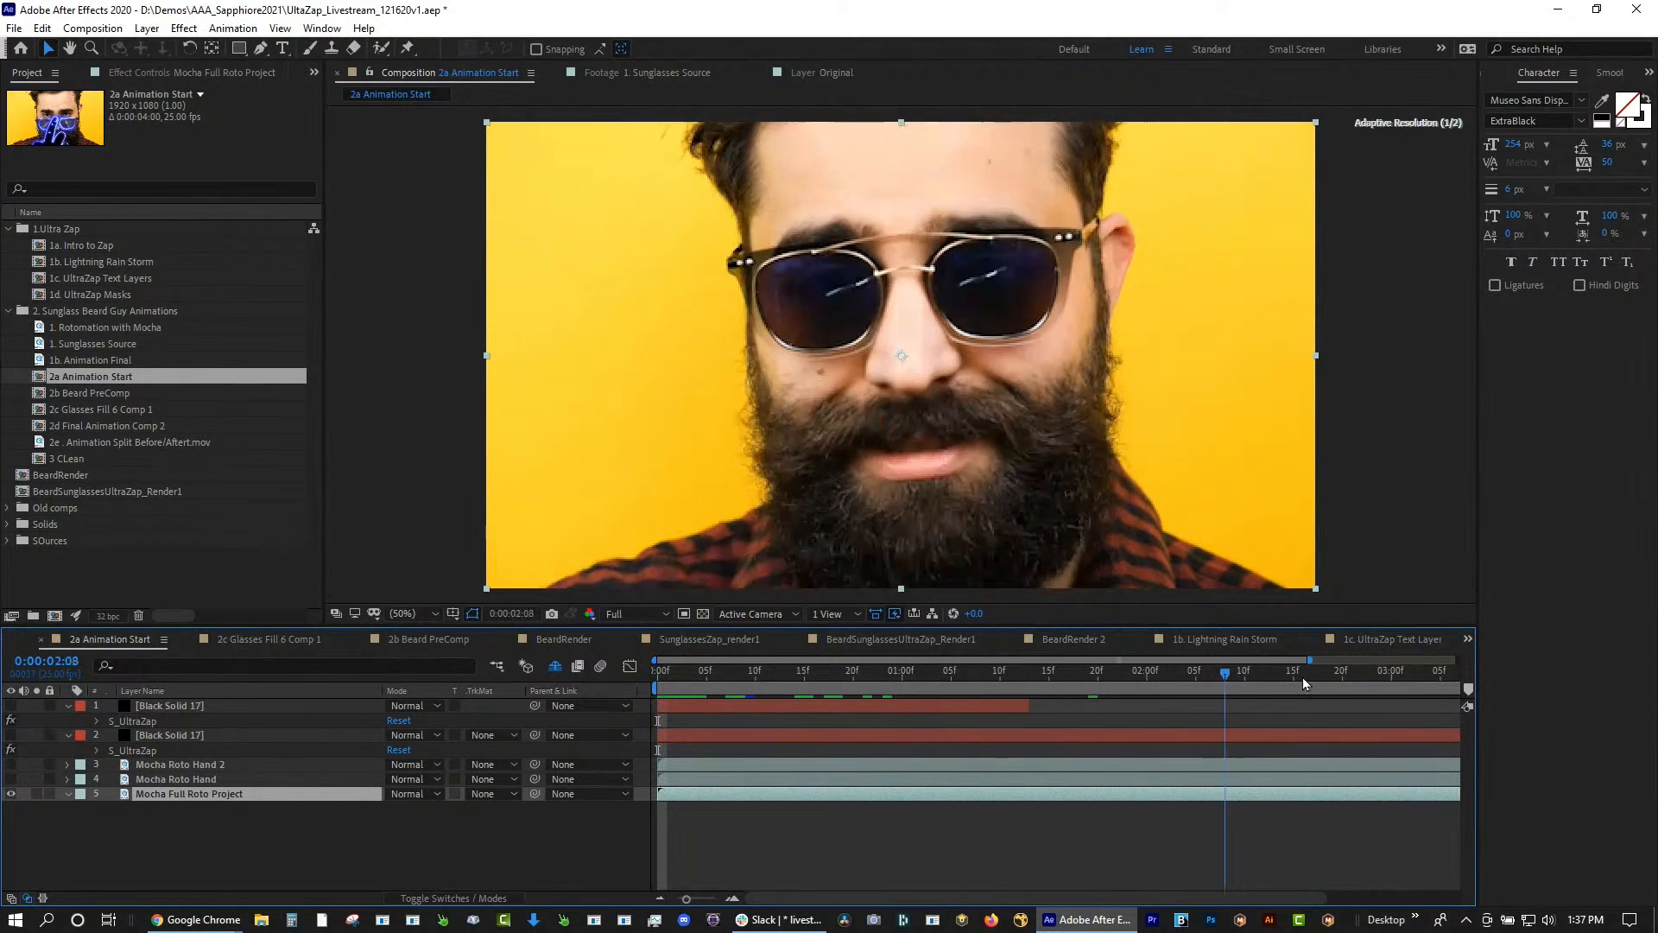
mouse_move(917, 711)
left_mouse_down()
mouse_move(641, 707)
mouse_move(933, 726)
left_mouse_up()
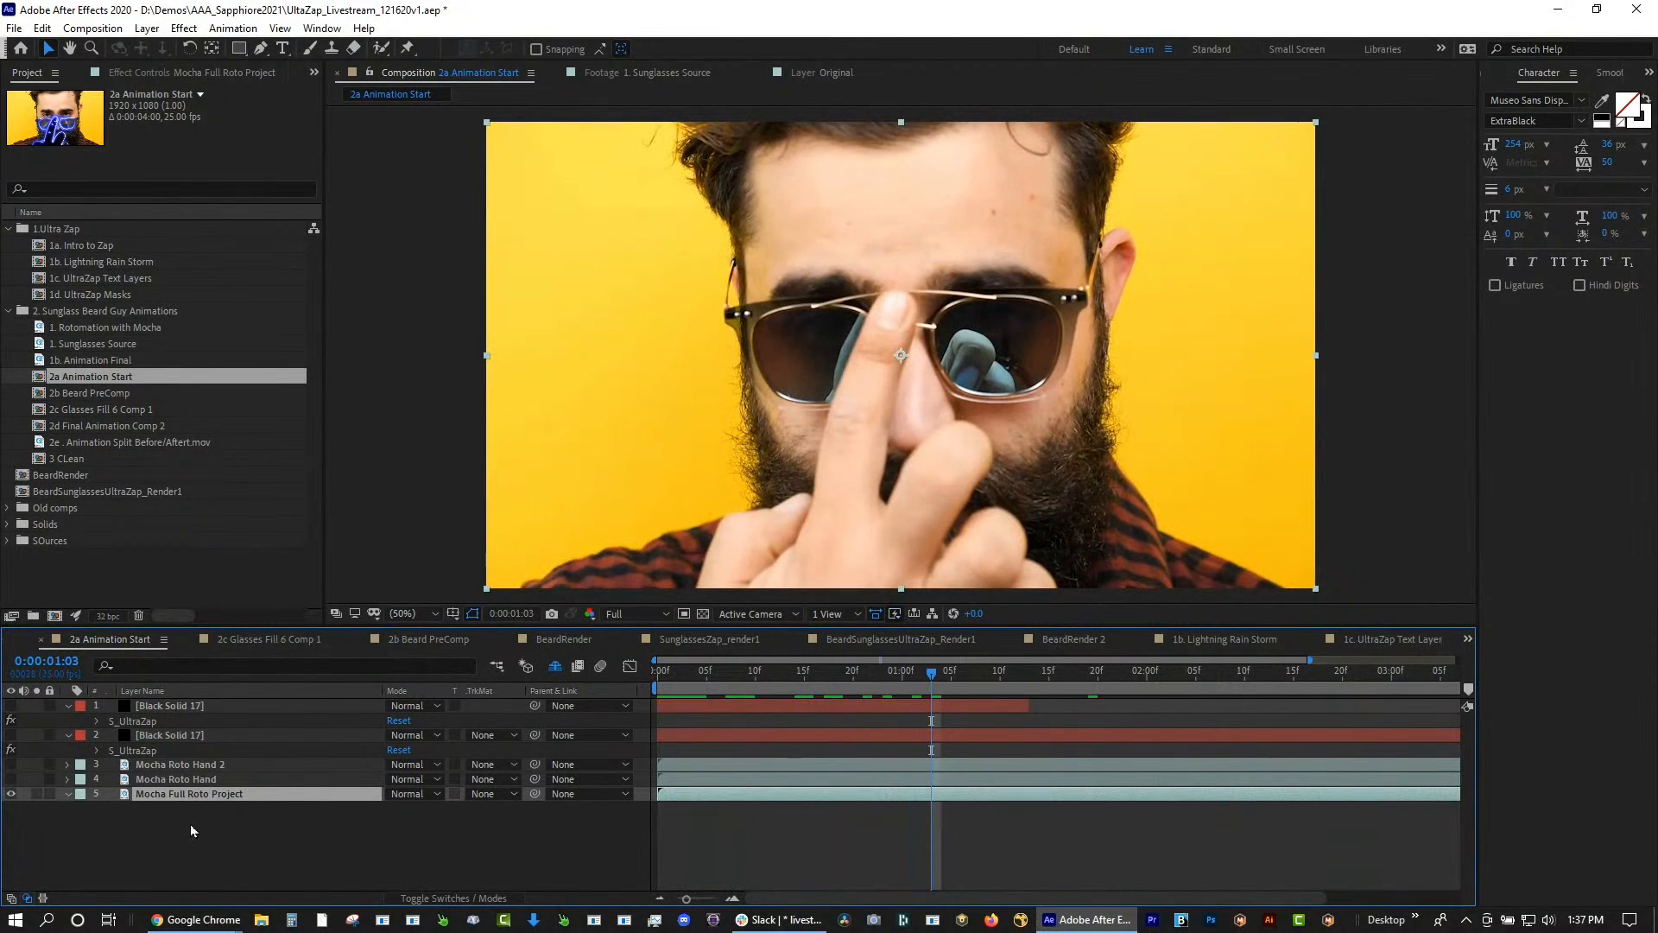
Apply a new Mocha Pro effect to the Mocha Full Roto Project layer and launch its interface, dismissing the welcome screen
left_click(185, 28)
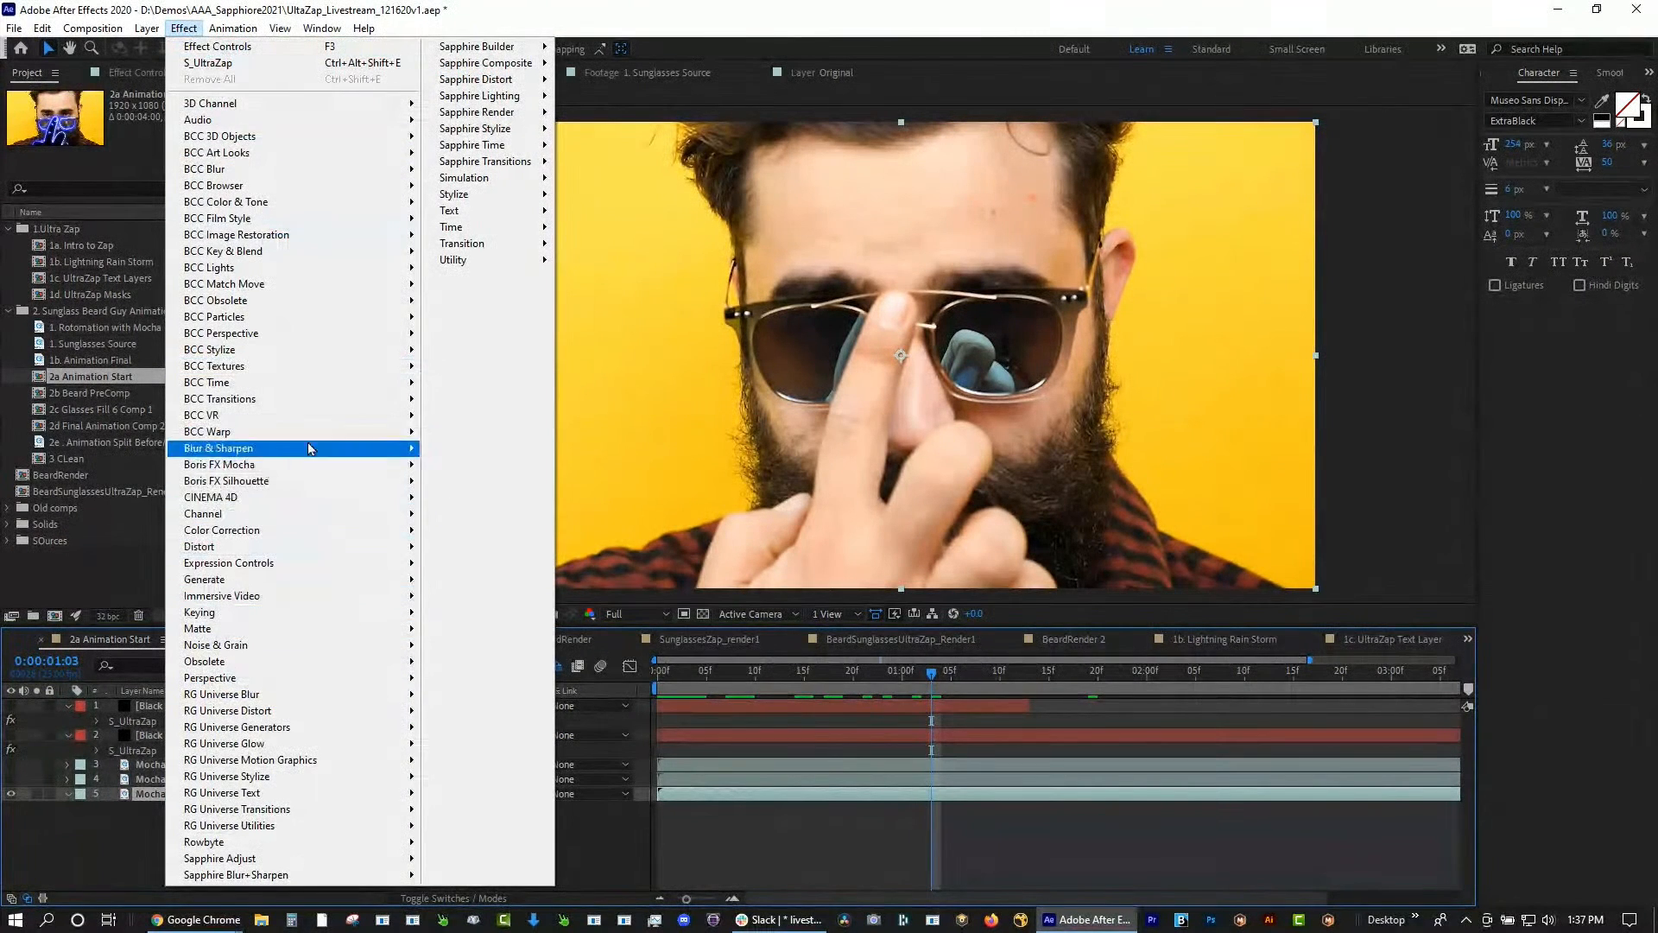
mouse_move(303, 468)
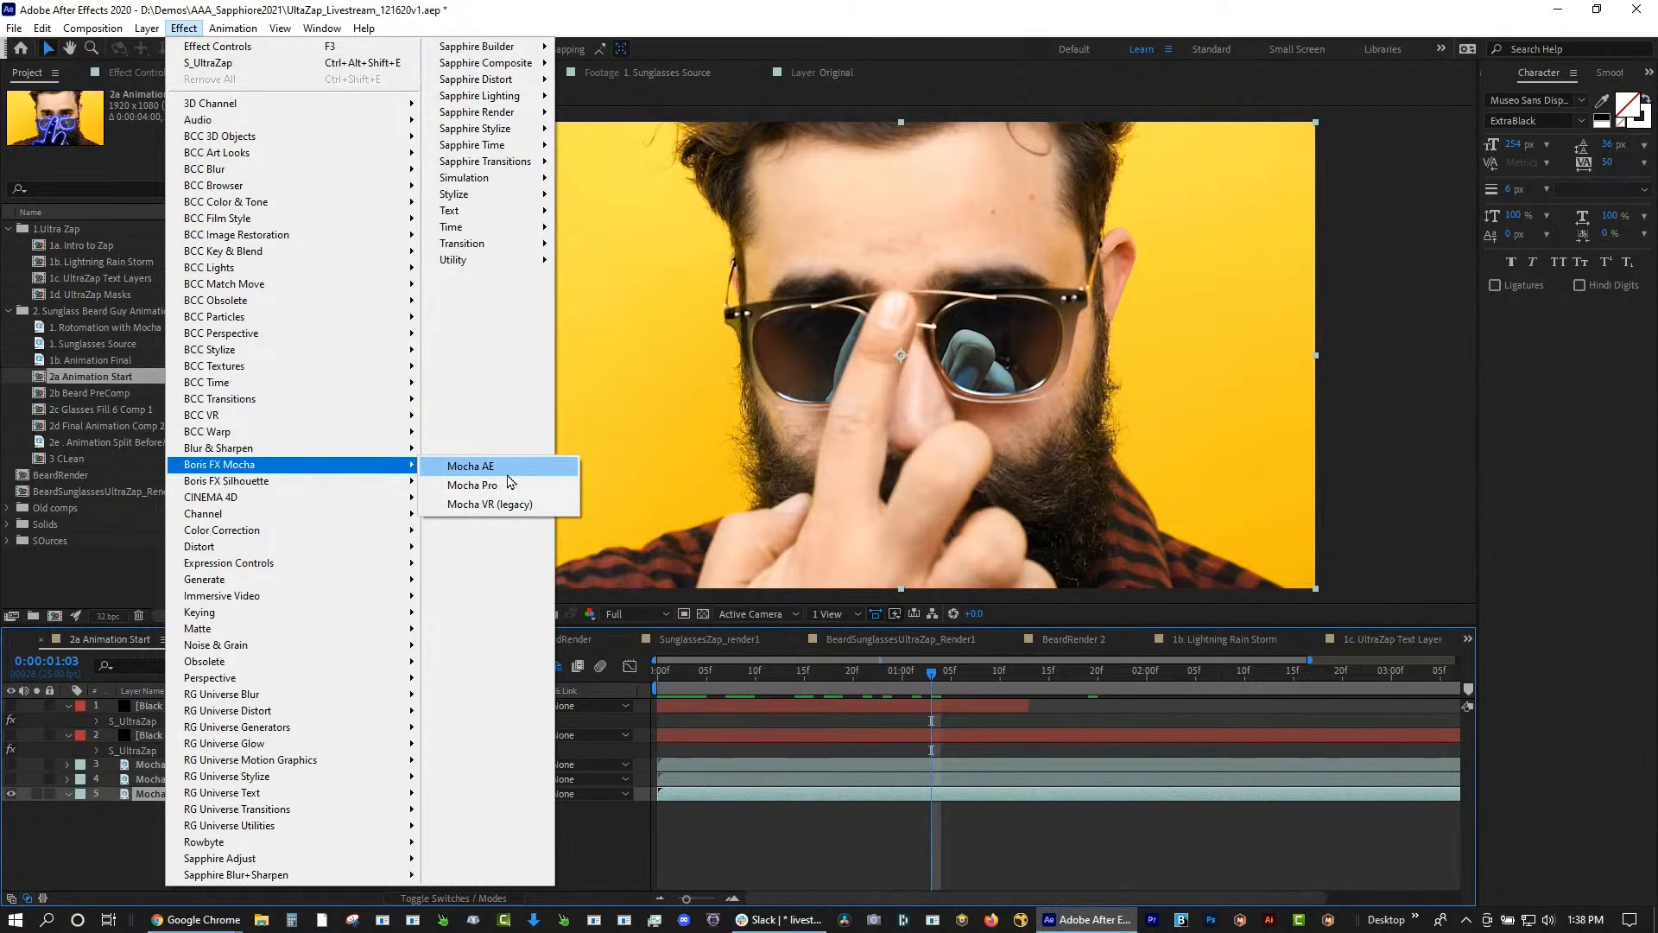
left_click(509, 489)
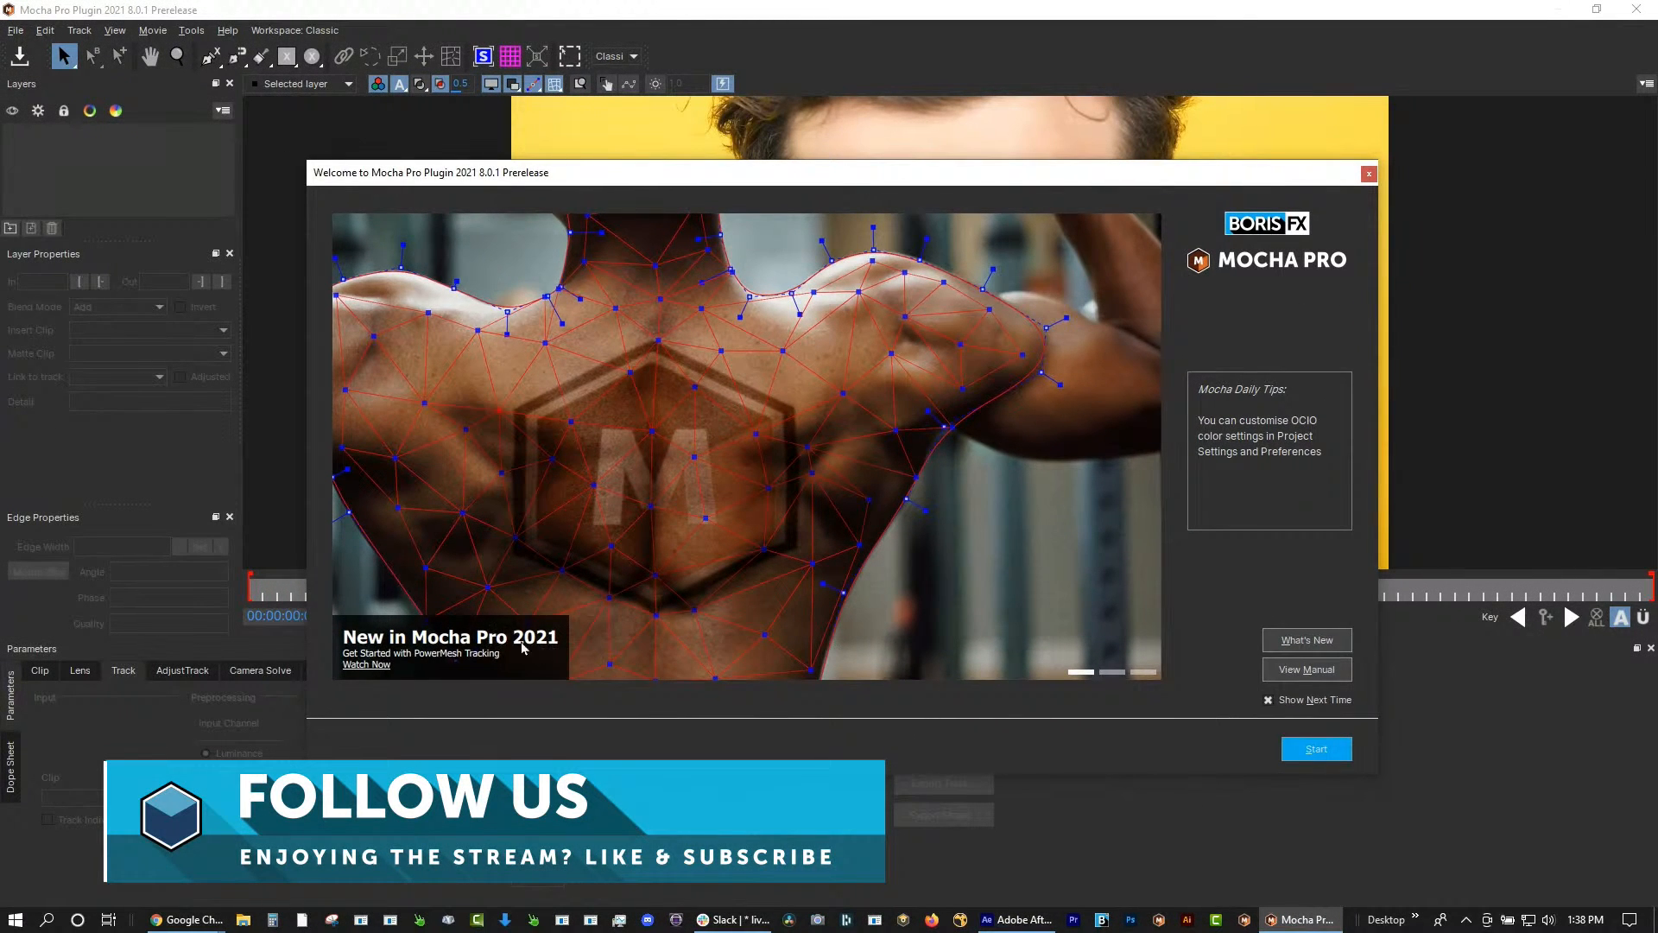
left_click(1317, 748)
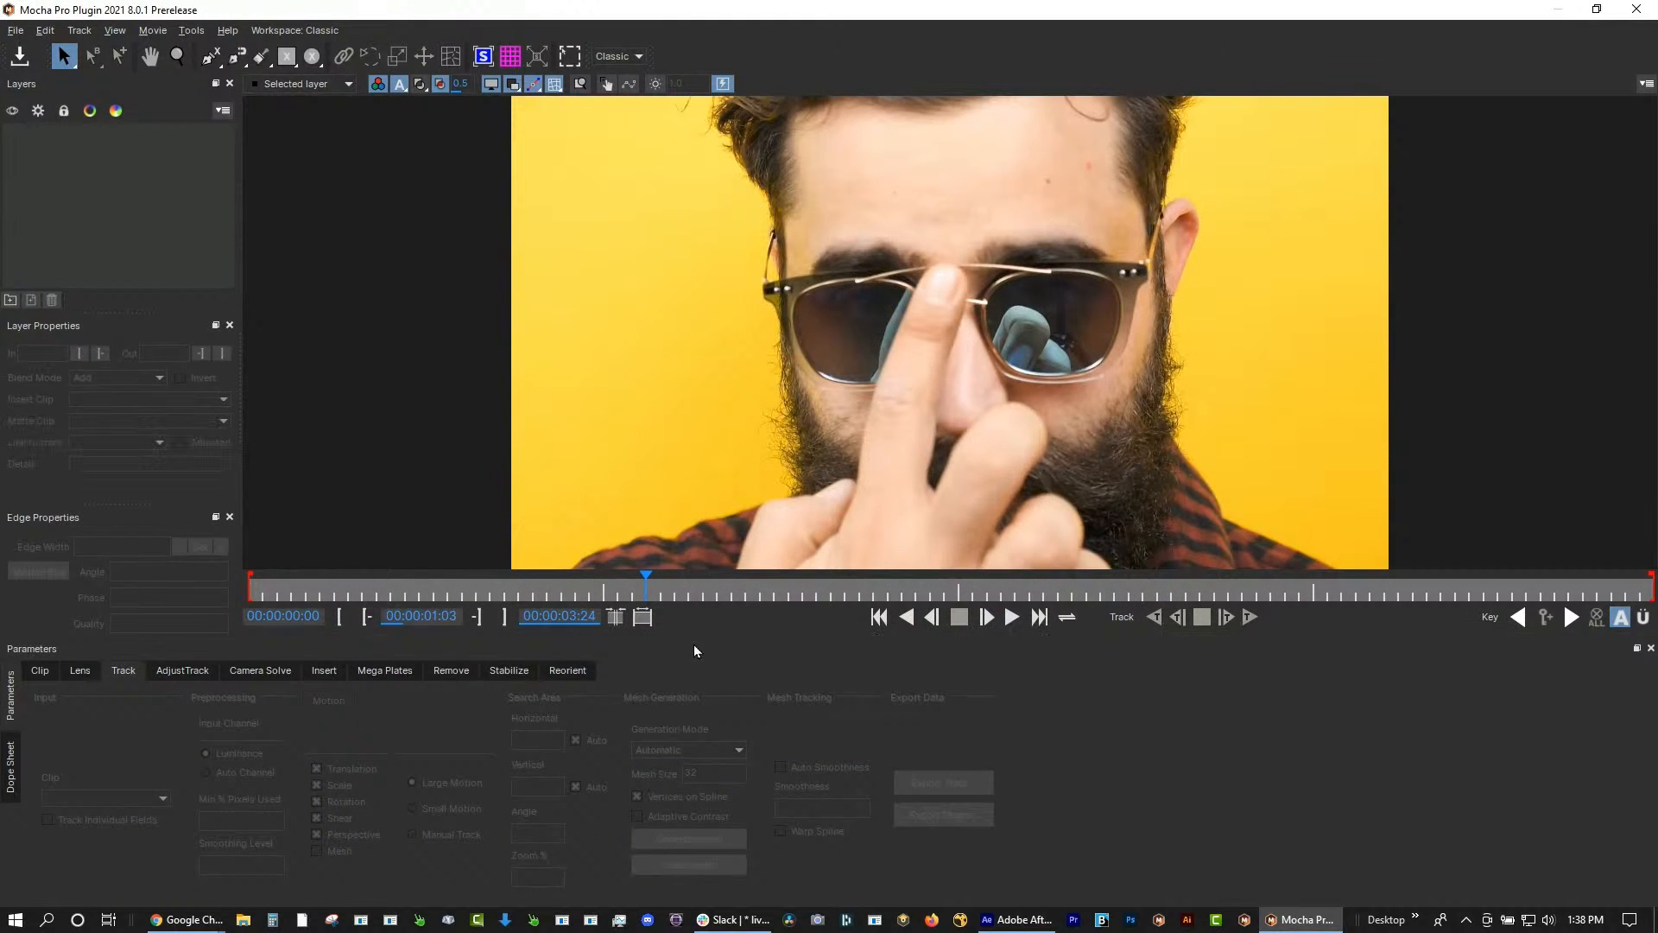
Play the clip from its start in Mocha Pro and park the playhead at 00:00:01:00
left_click_drag(605, 592, 195, 579)
key("space")
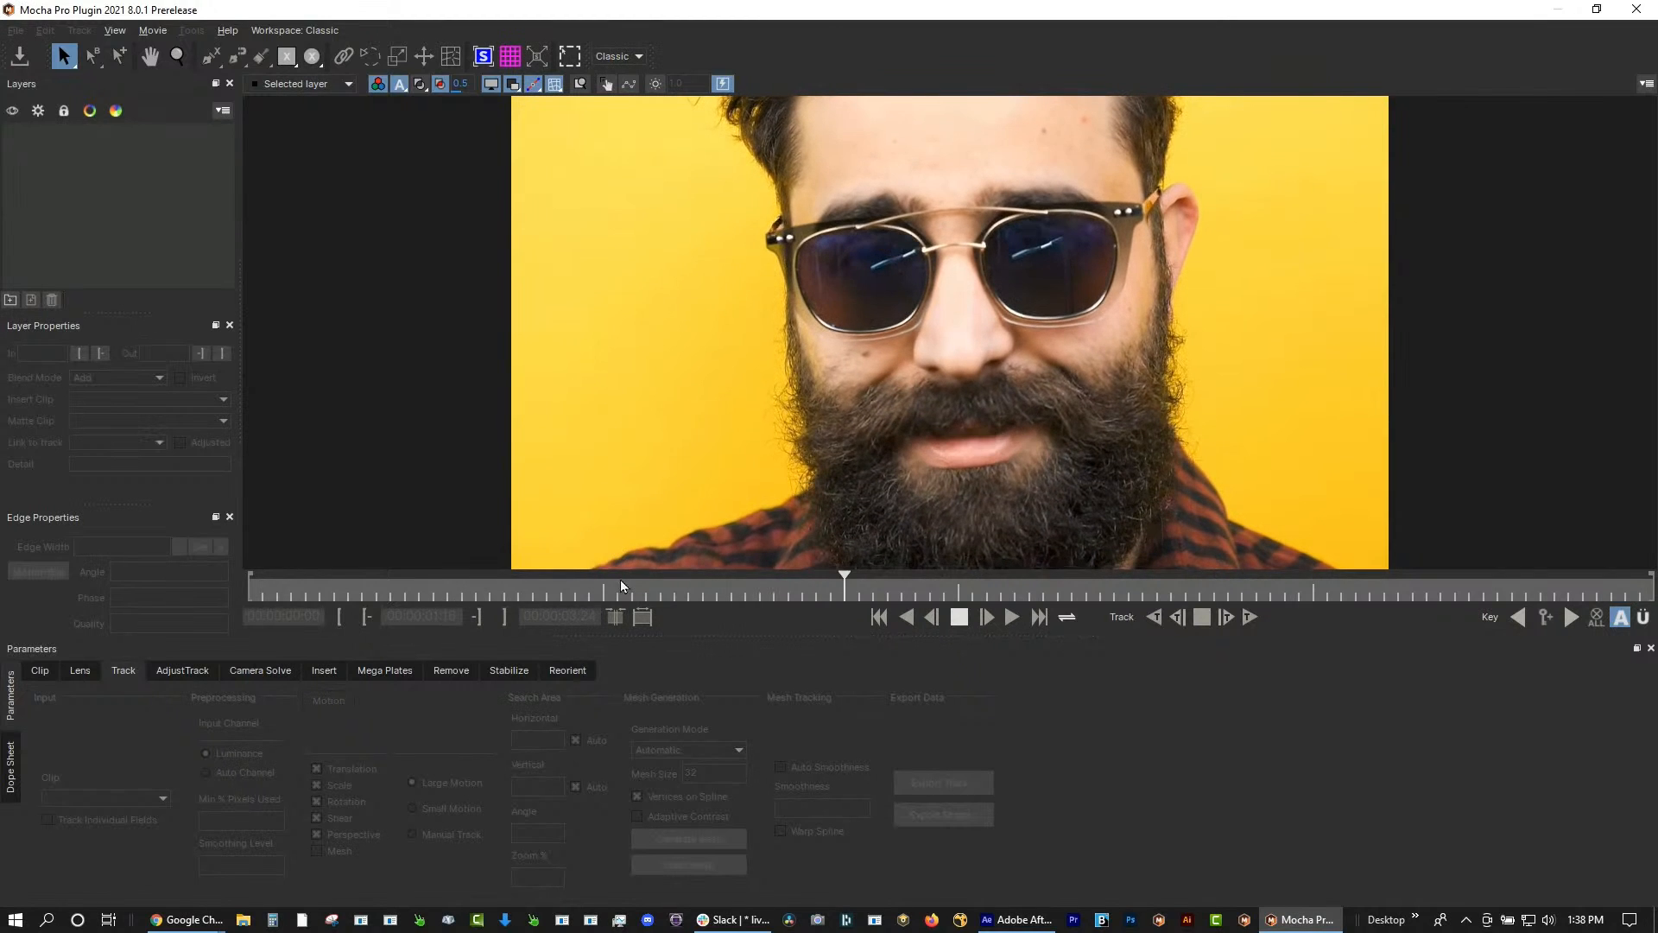
key("space")
left_click(646, 593)
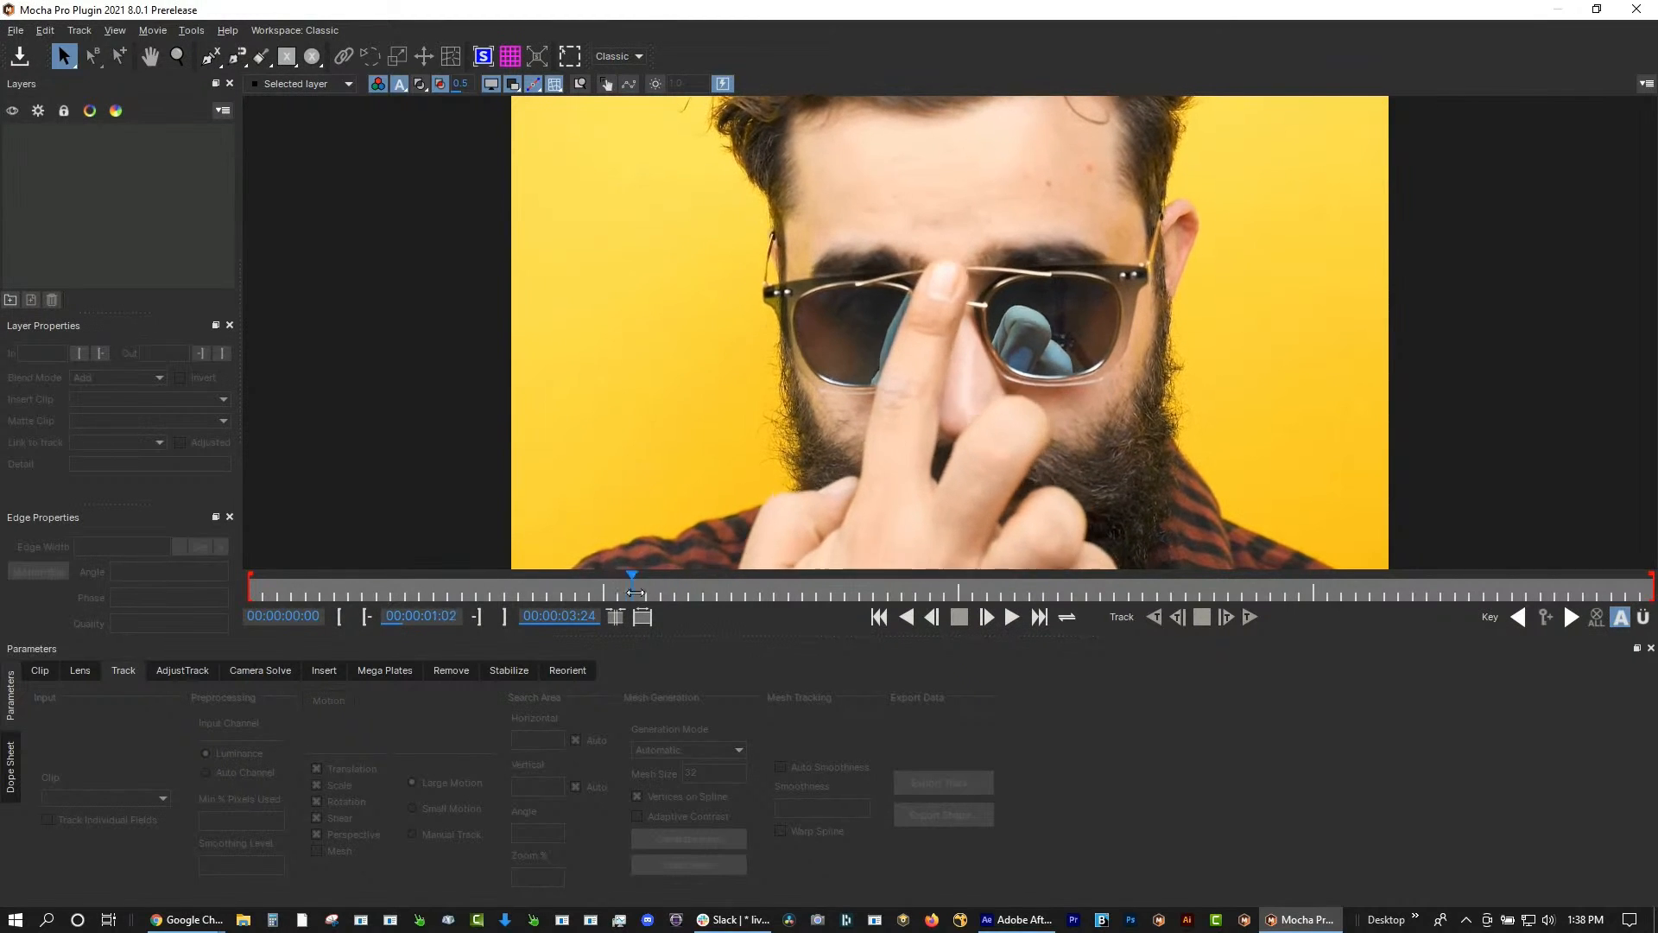
left_click(604, 592)
Draw a closed X-Spline around the raised index finger, from the fingertip down to just above the knuckles
key("z")
left_click_drag(788, 525, 872, 347)
key("x")
key("z")
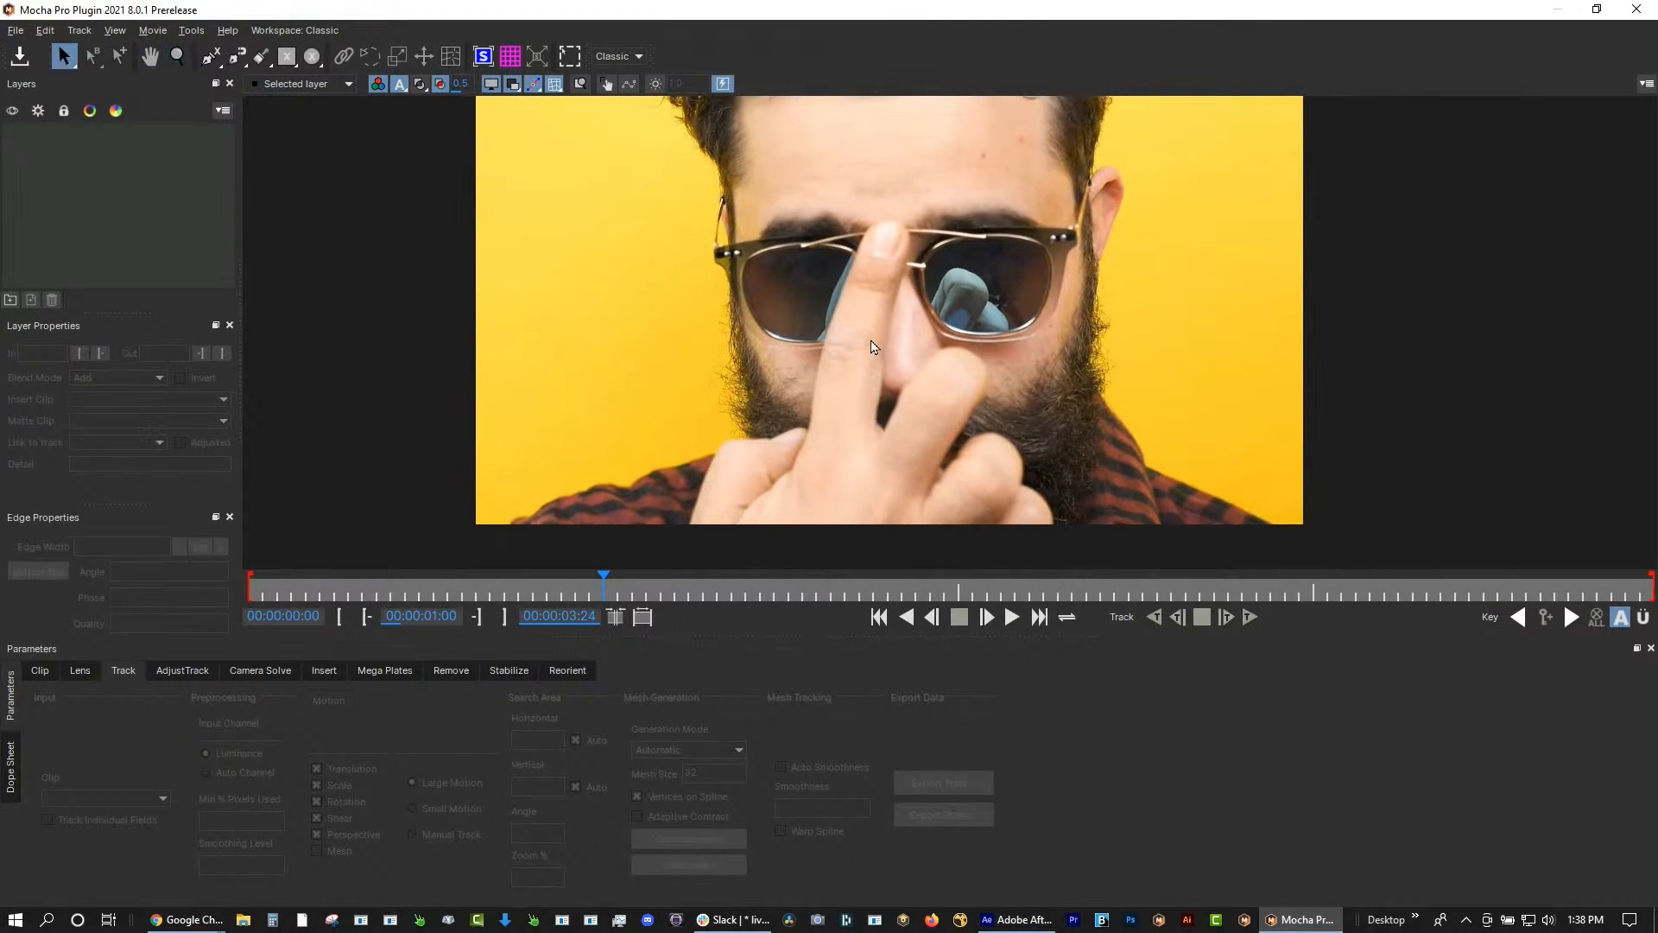
key("ctrl+l")
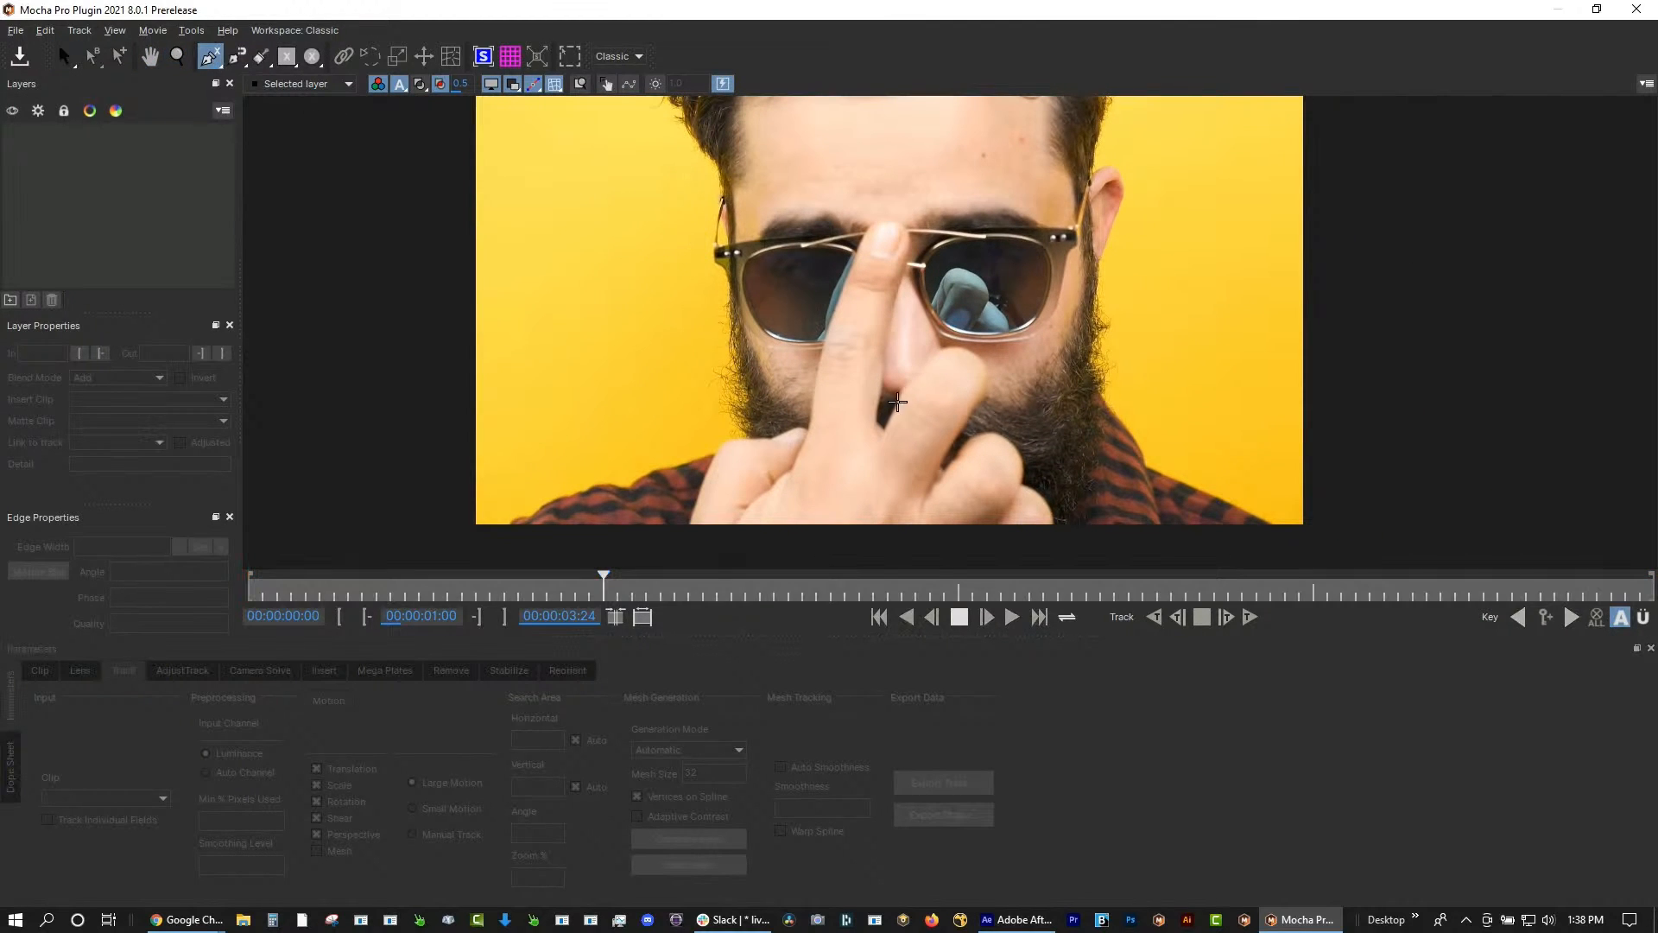
left_click(879, 410)
left_click(885, 344)
left_click(903, 271)
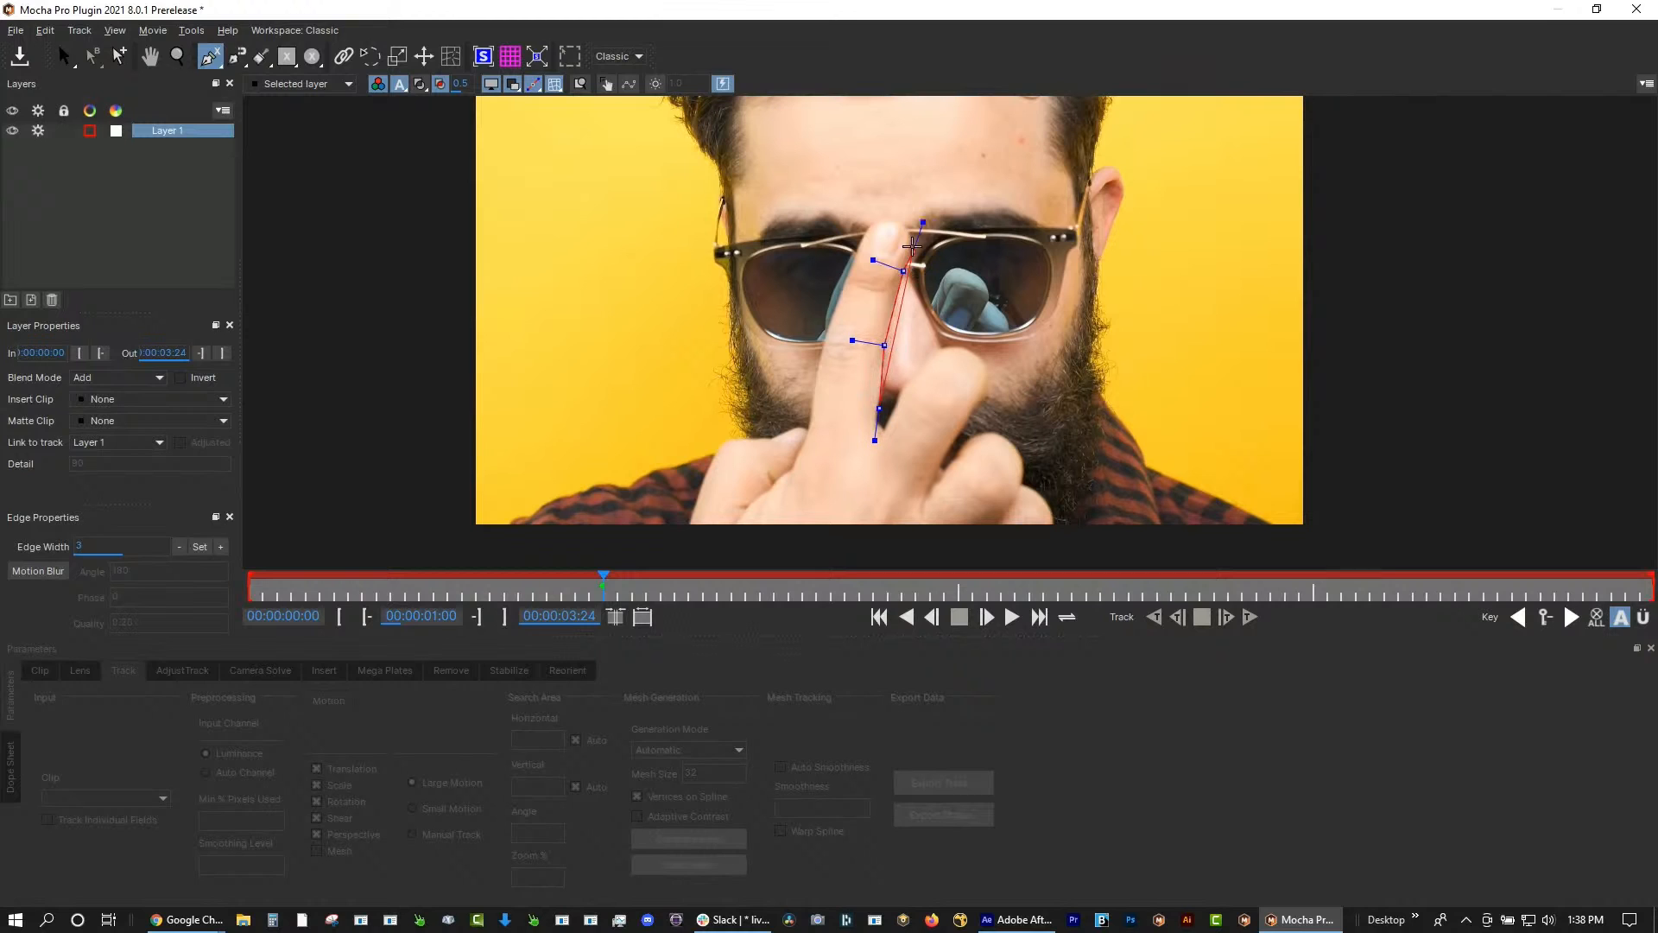
left_click(910, 228)
left_click(883, 219)
left_click(866, 233)
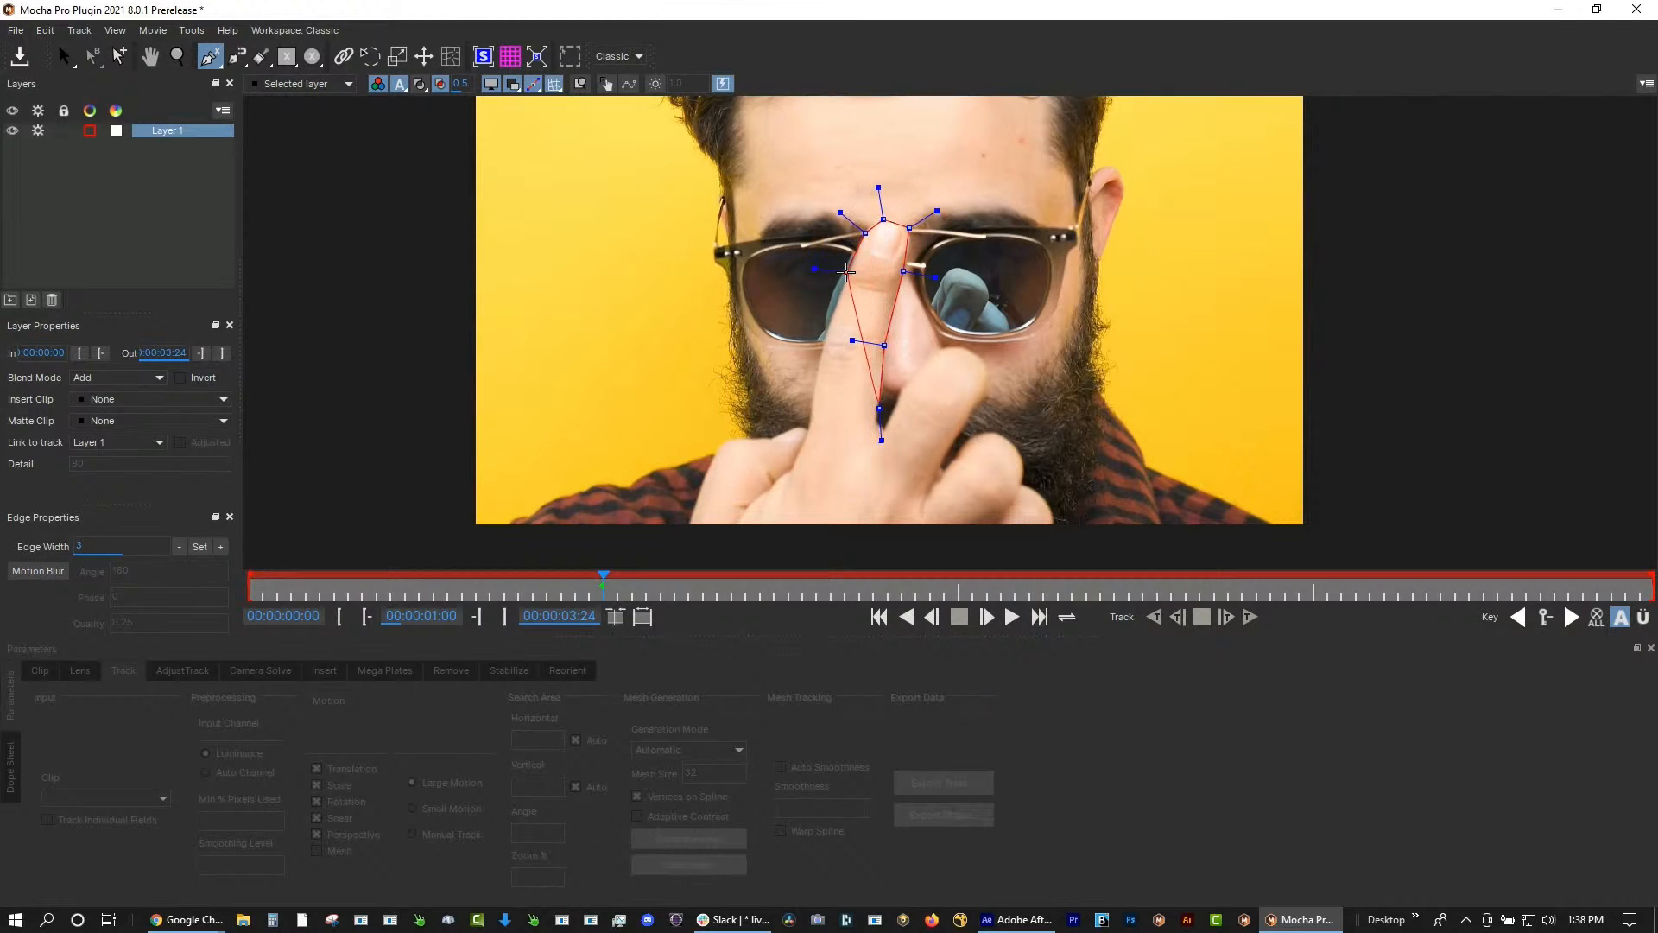
left_click(843, 283)
left_click(825, 336)
left_click(812, 399)
right_click(809, 409)
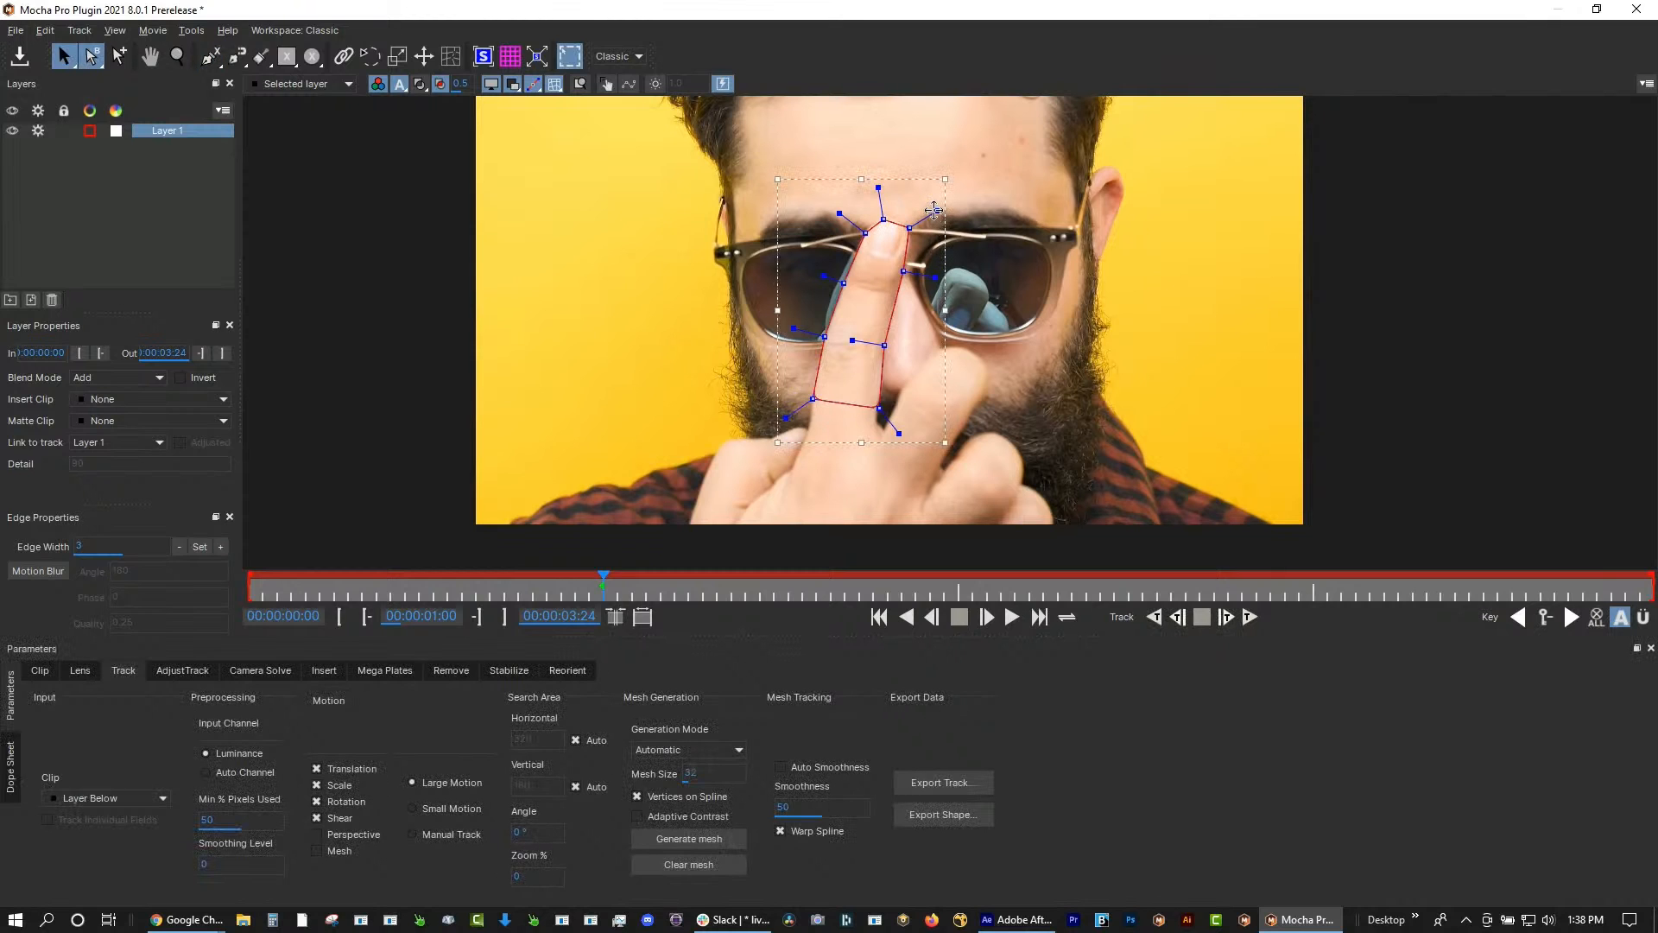
Smooth the finger spline's curves, keep its two base corners sharp, and rename the layer Finger track
left_click_drag(934, 211, 883, 219)
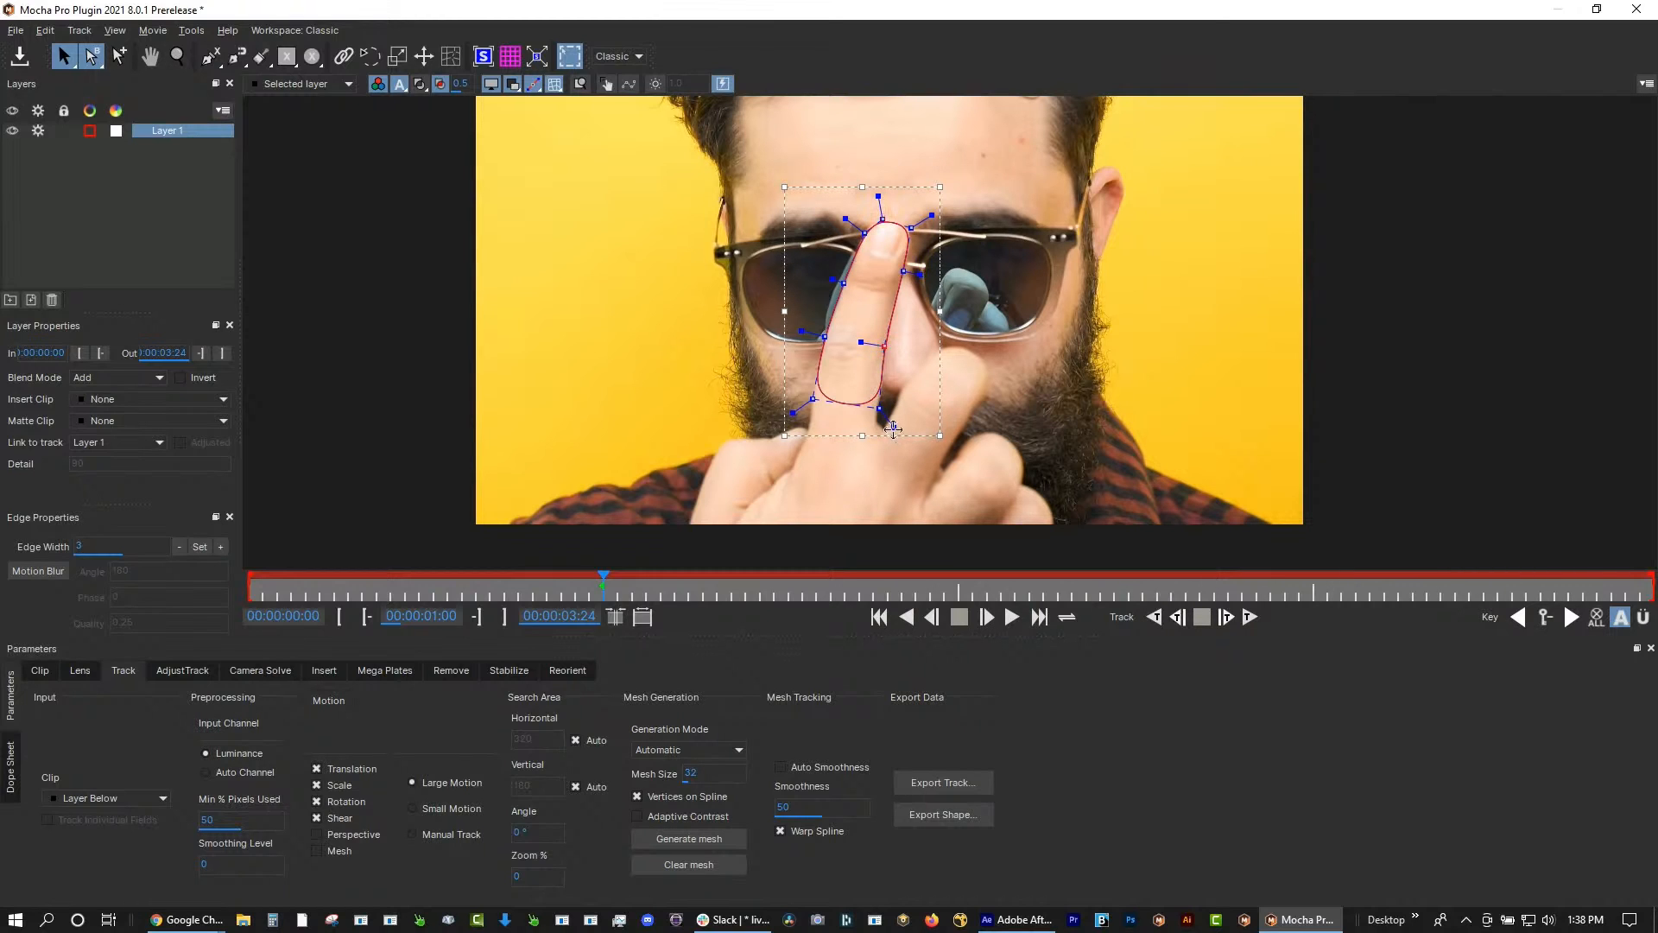
left_click_drag(894, 427, 899, 432)
left_click_drag(793, 413, 787, 417)
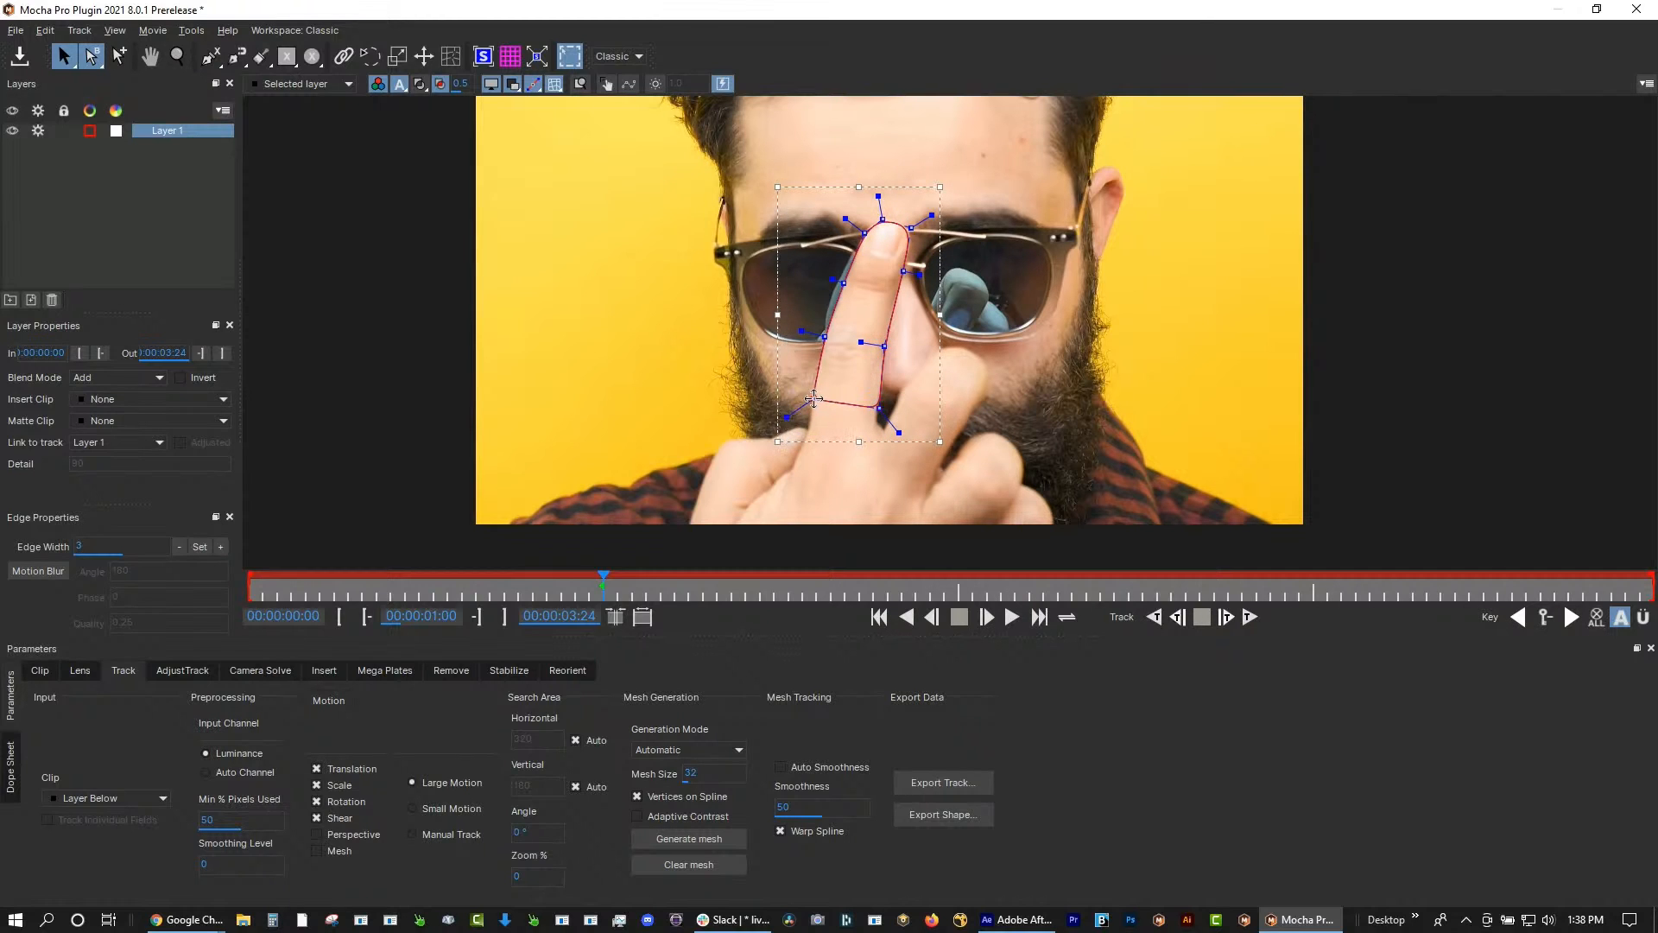
left_click(814, 399)
double_click(187, 132)
type("Finger track")
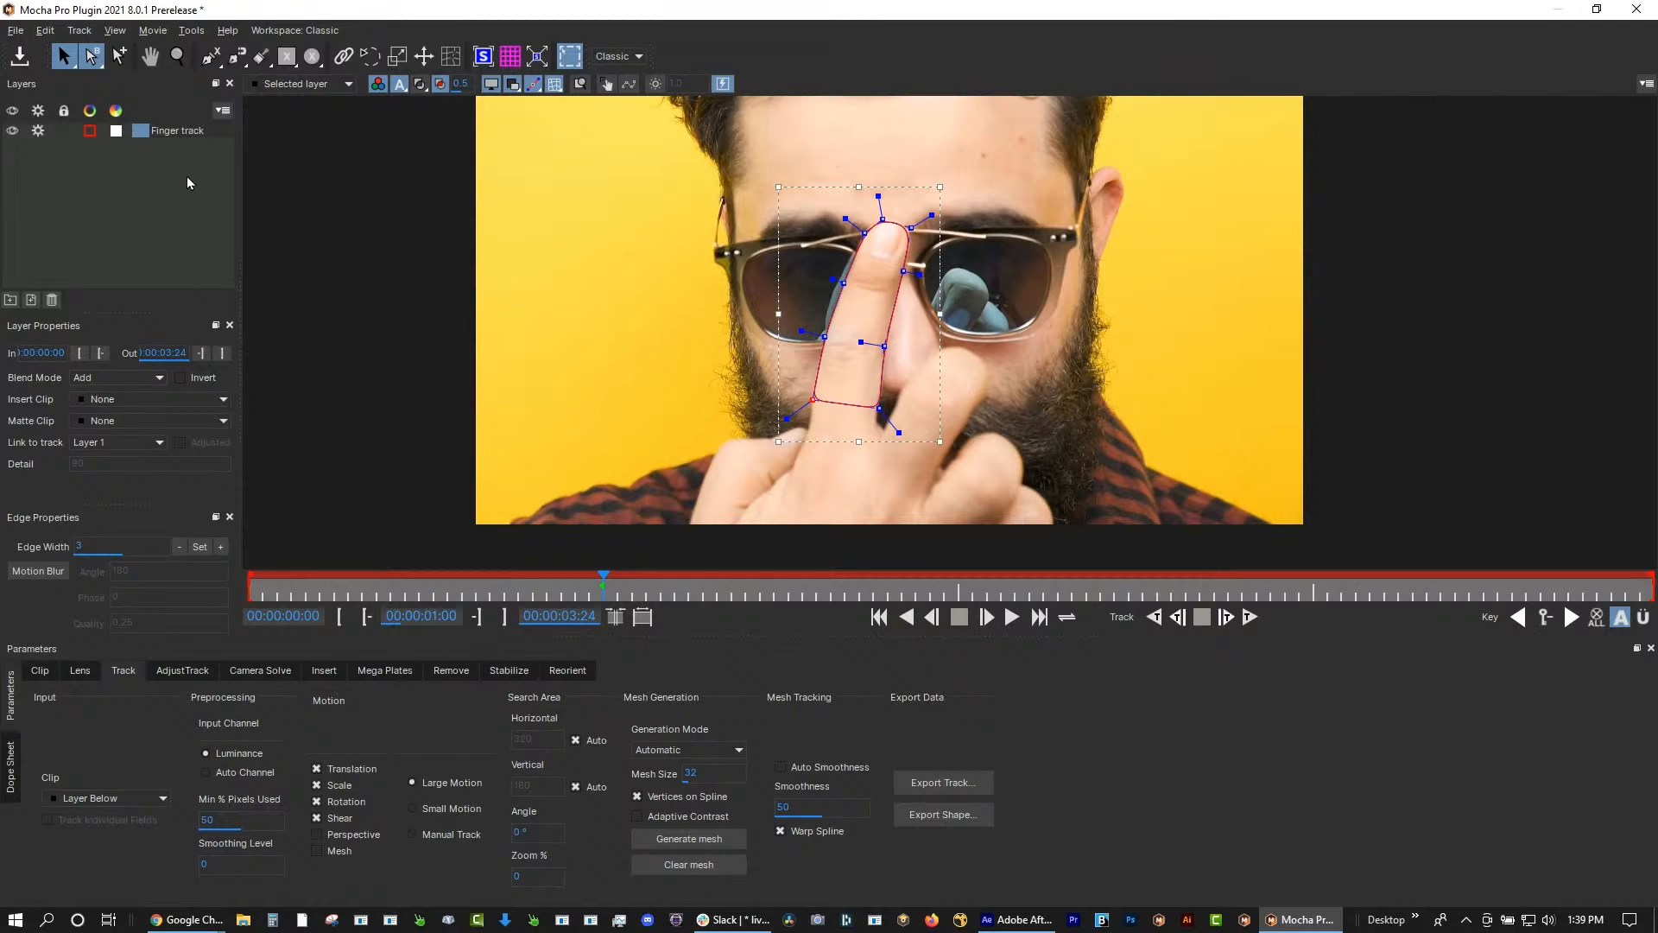
Track the Finger track layer forward from 00:00:01:00, and track it backward from that frame to the clip's start
left_click(175, 177)
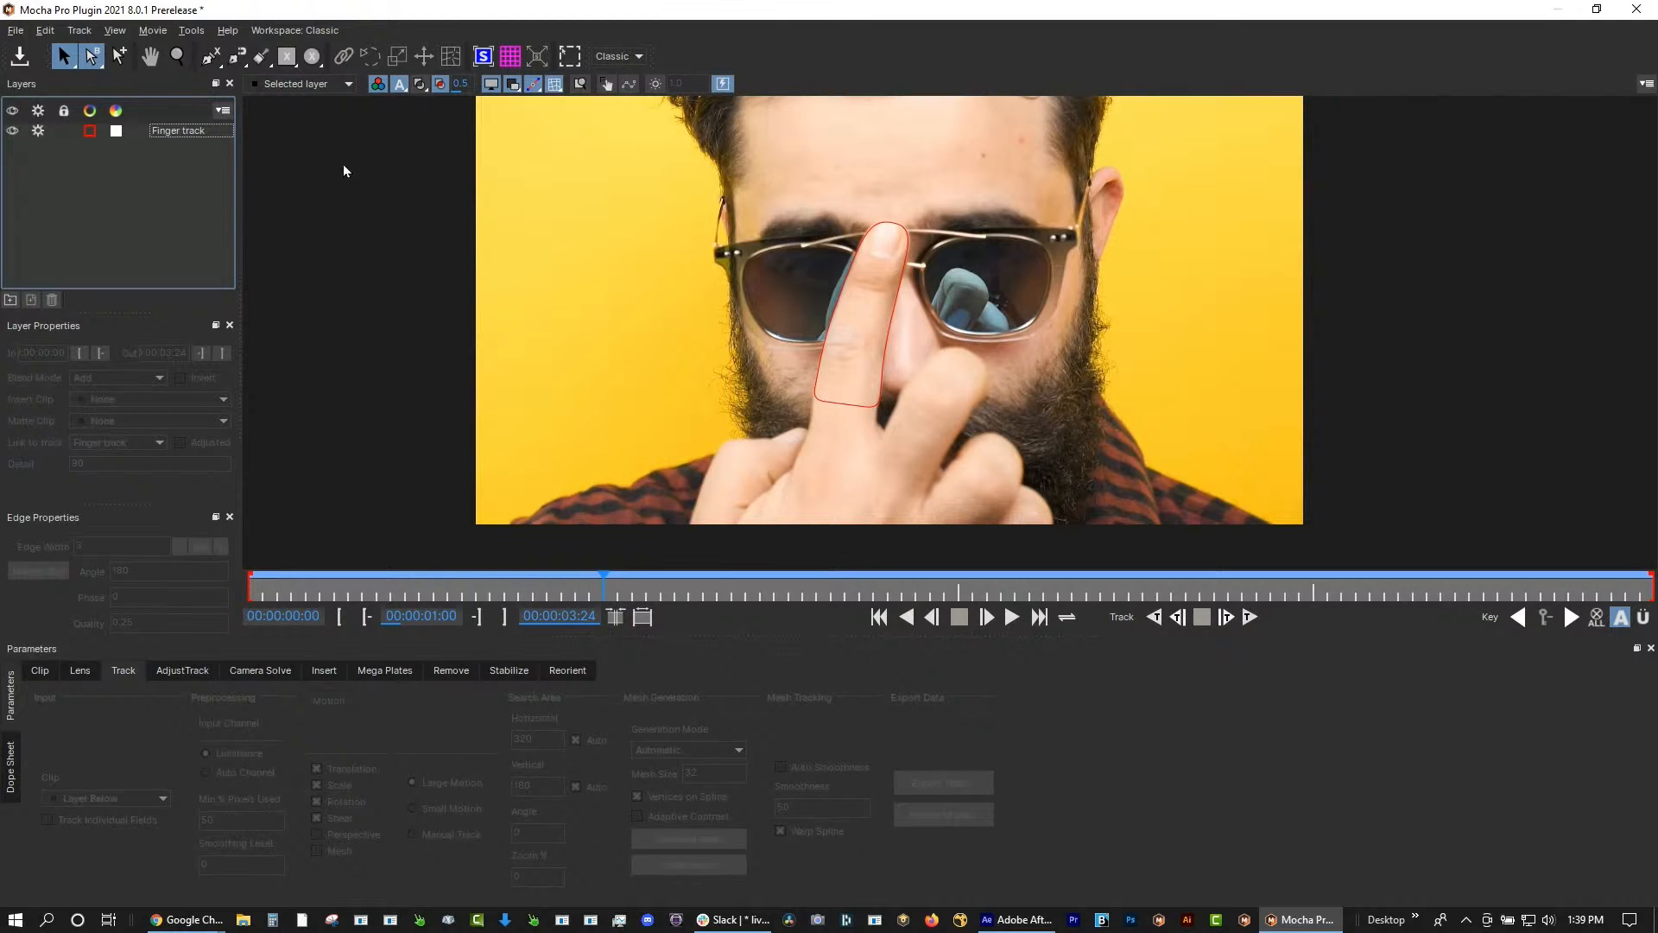
left_click(192, 140)
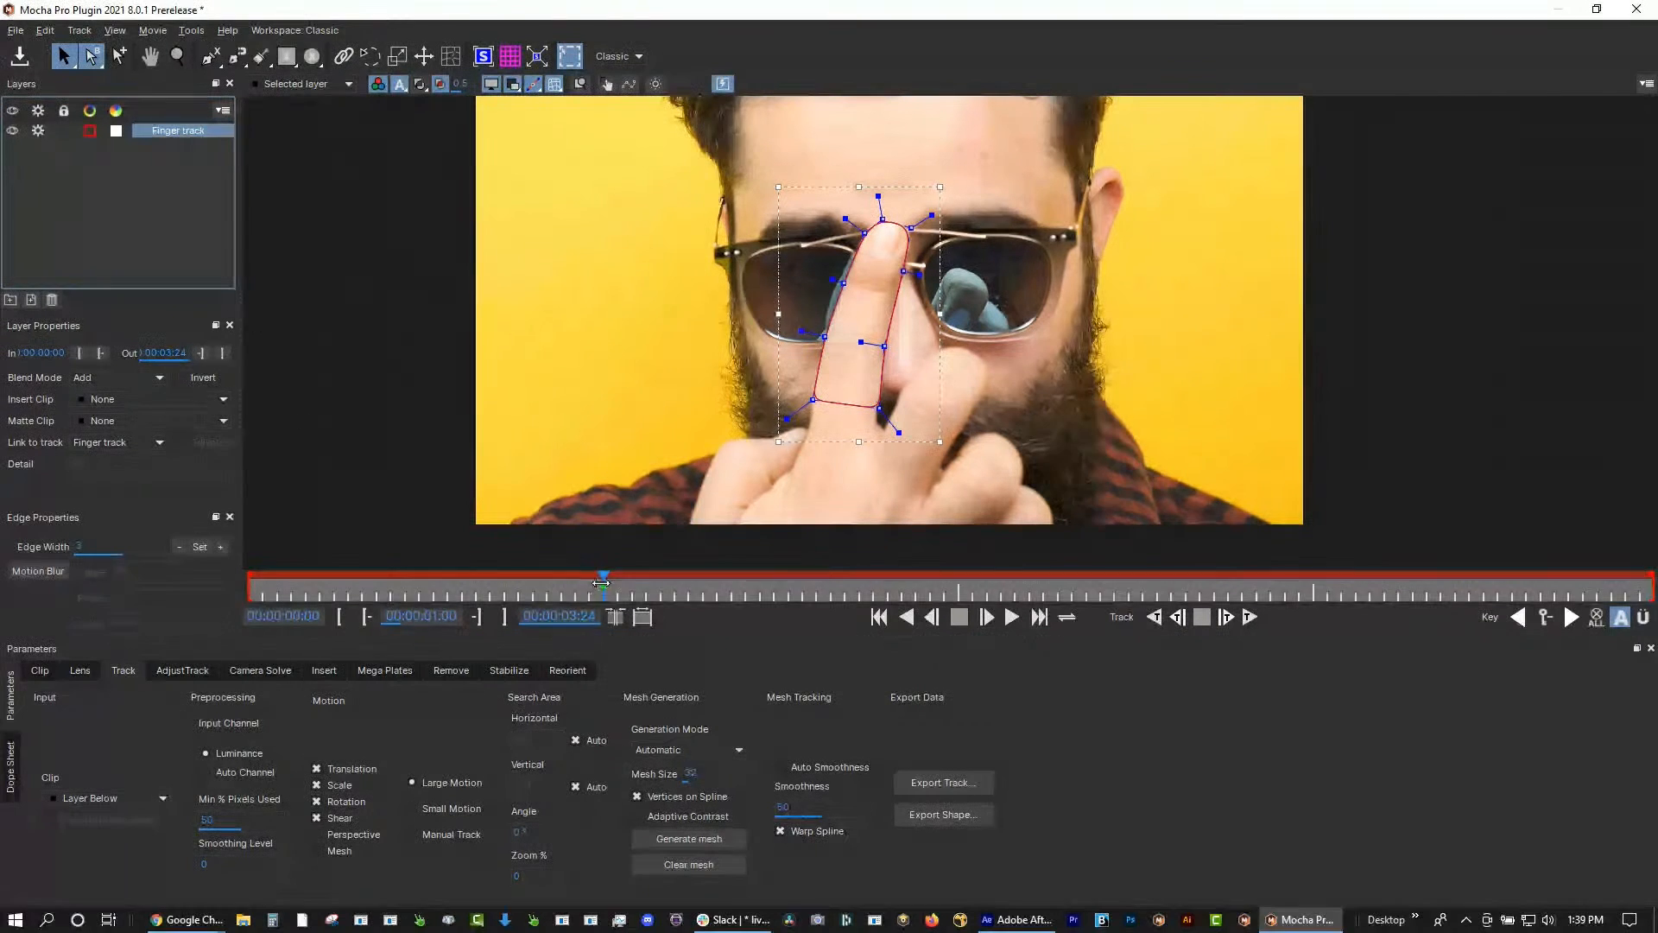
left_click(1250, 616)
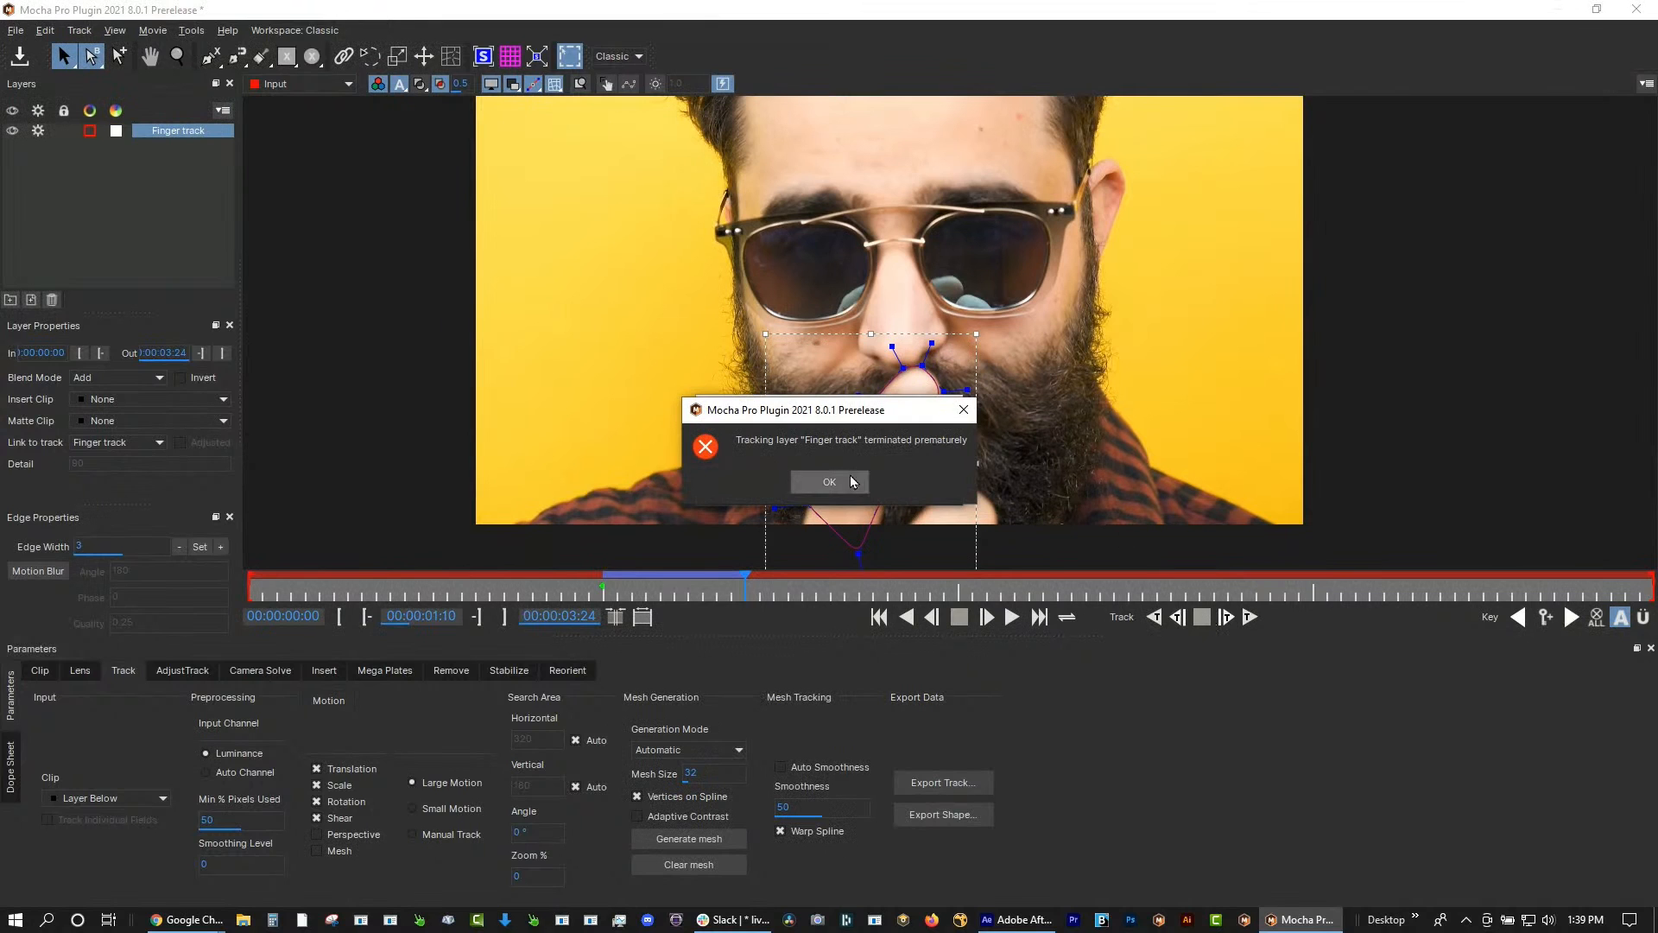
left_click(852, 482)
left_click(822, 484)
left_click(603, 588)
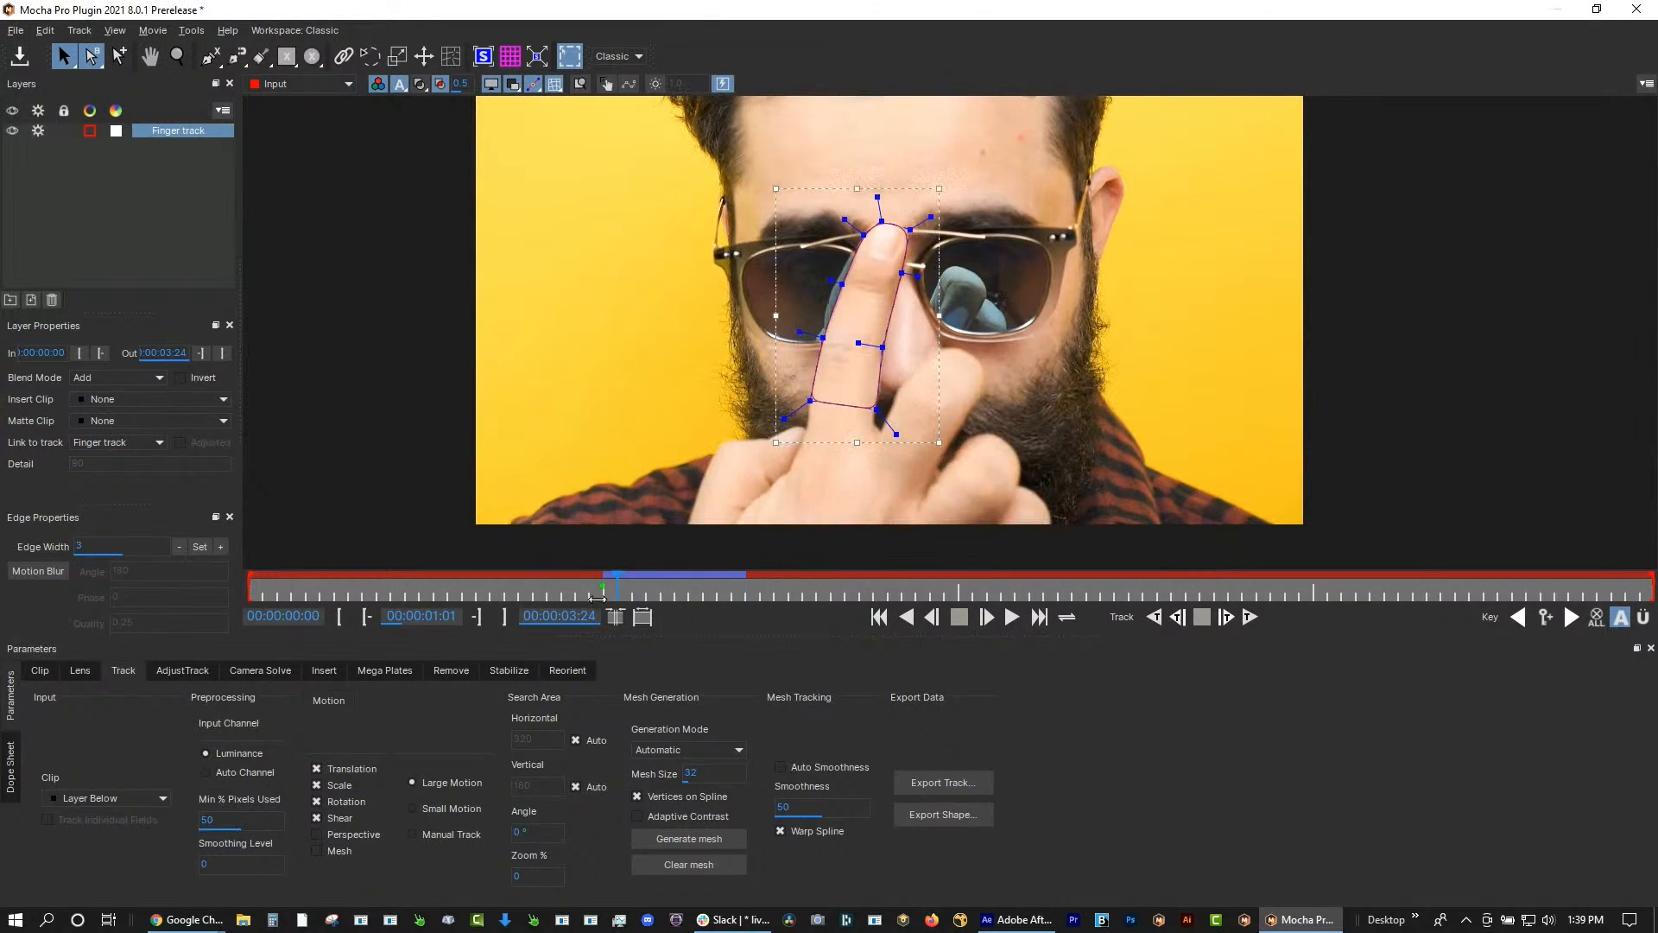
left_click(1153, 617)
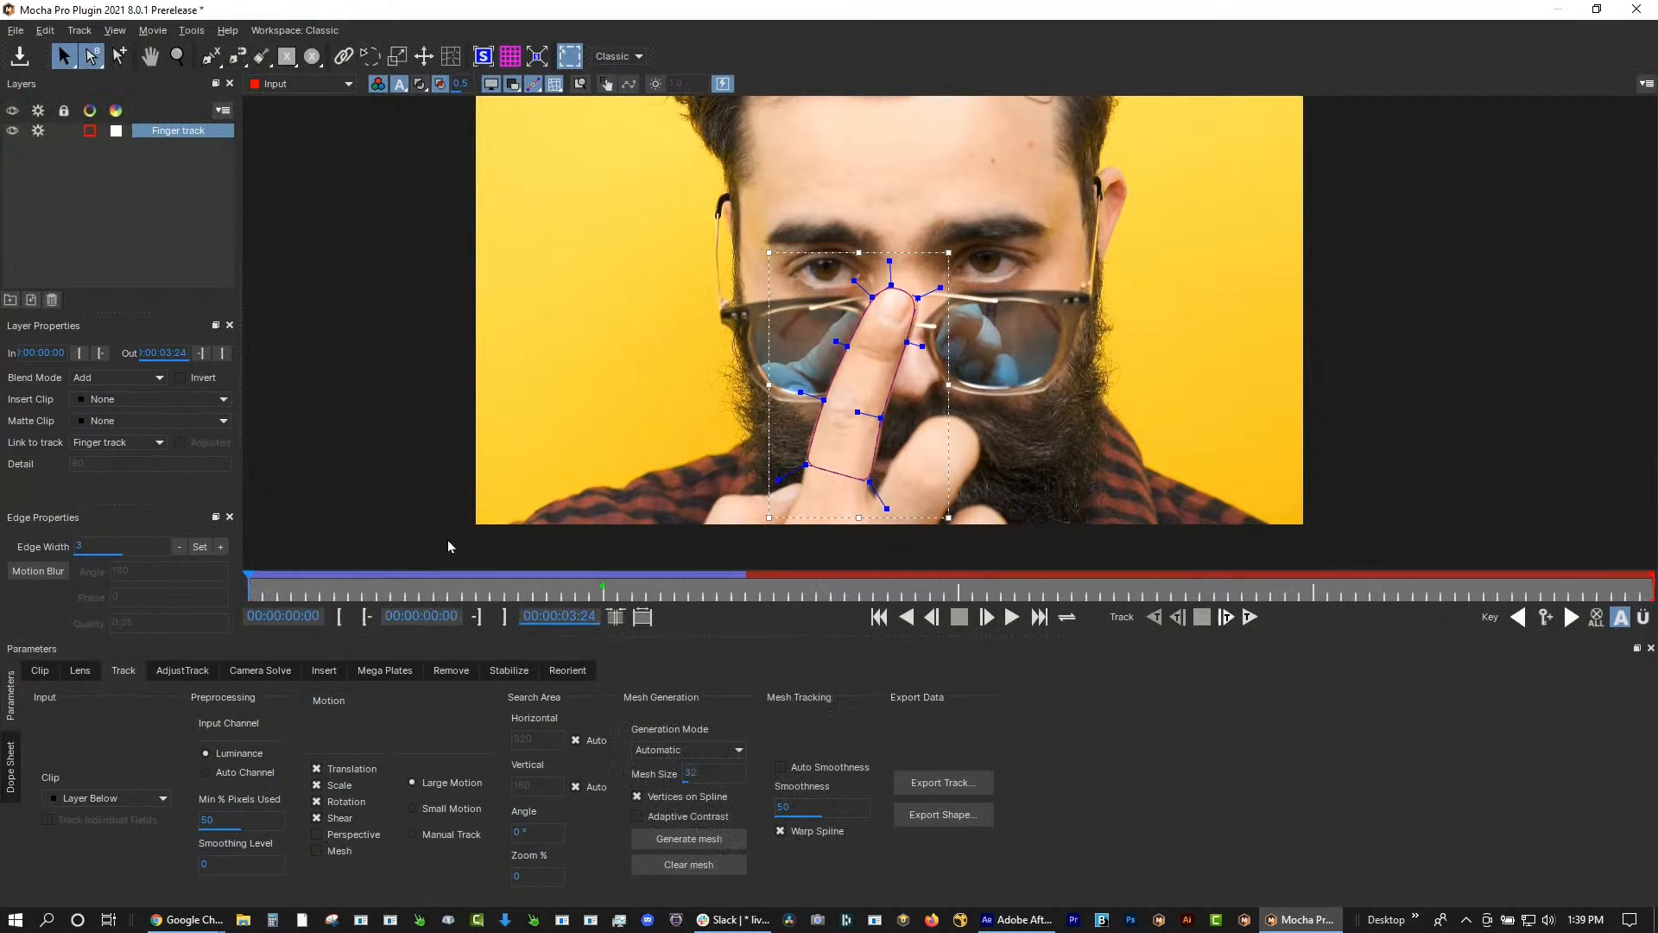
Refine the lower points of the finger spline at 00:00:01:10 so they follow the finger's edges and base
left_click_drag(347, 592, 735, 613)
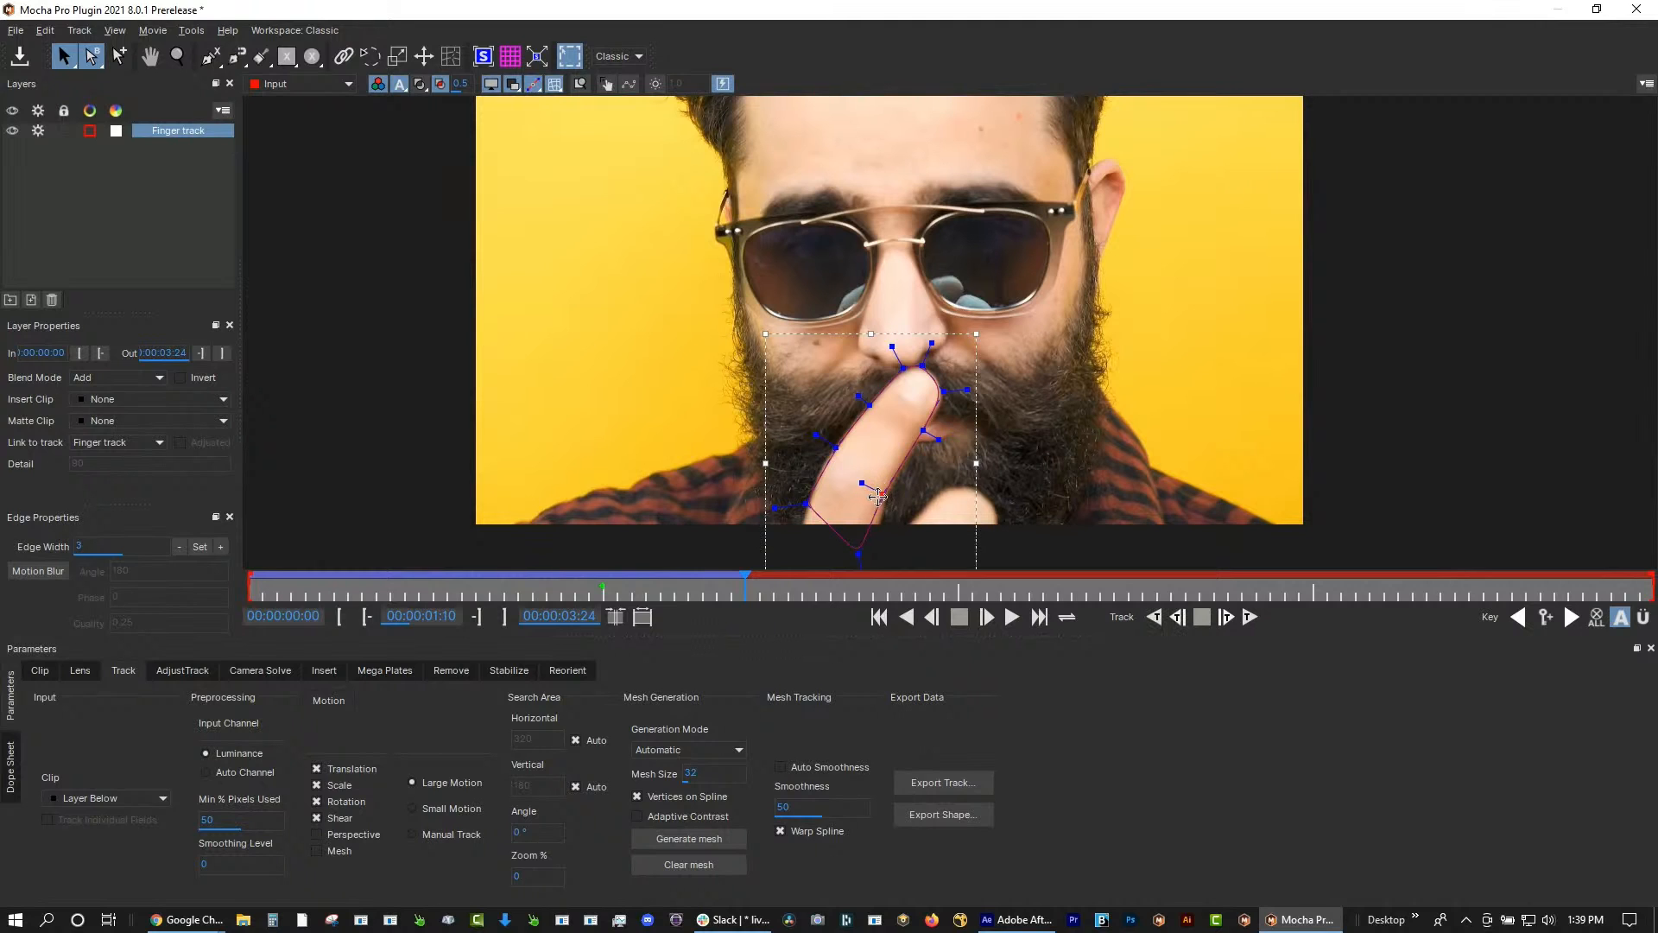
left_click_drag(882, 495, 887, 495)
left_click_drag(859, 555, 870, 559)
left_click_drag(806, 504, 811, 514)
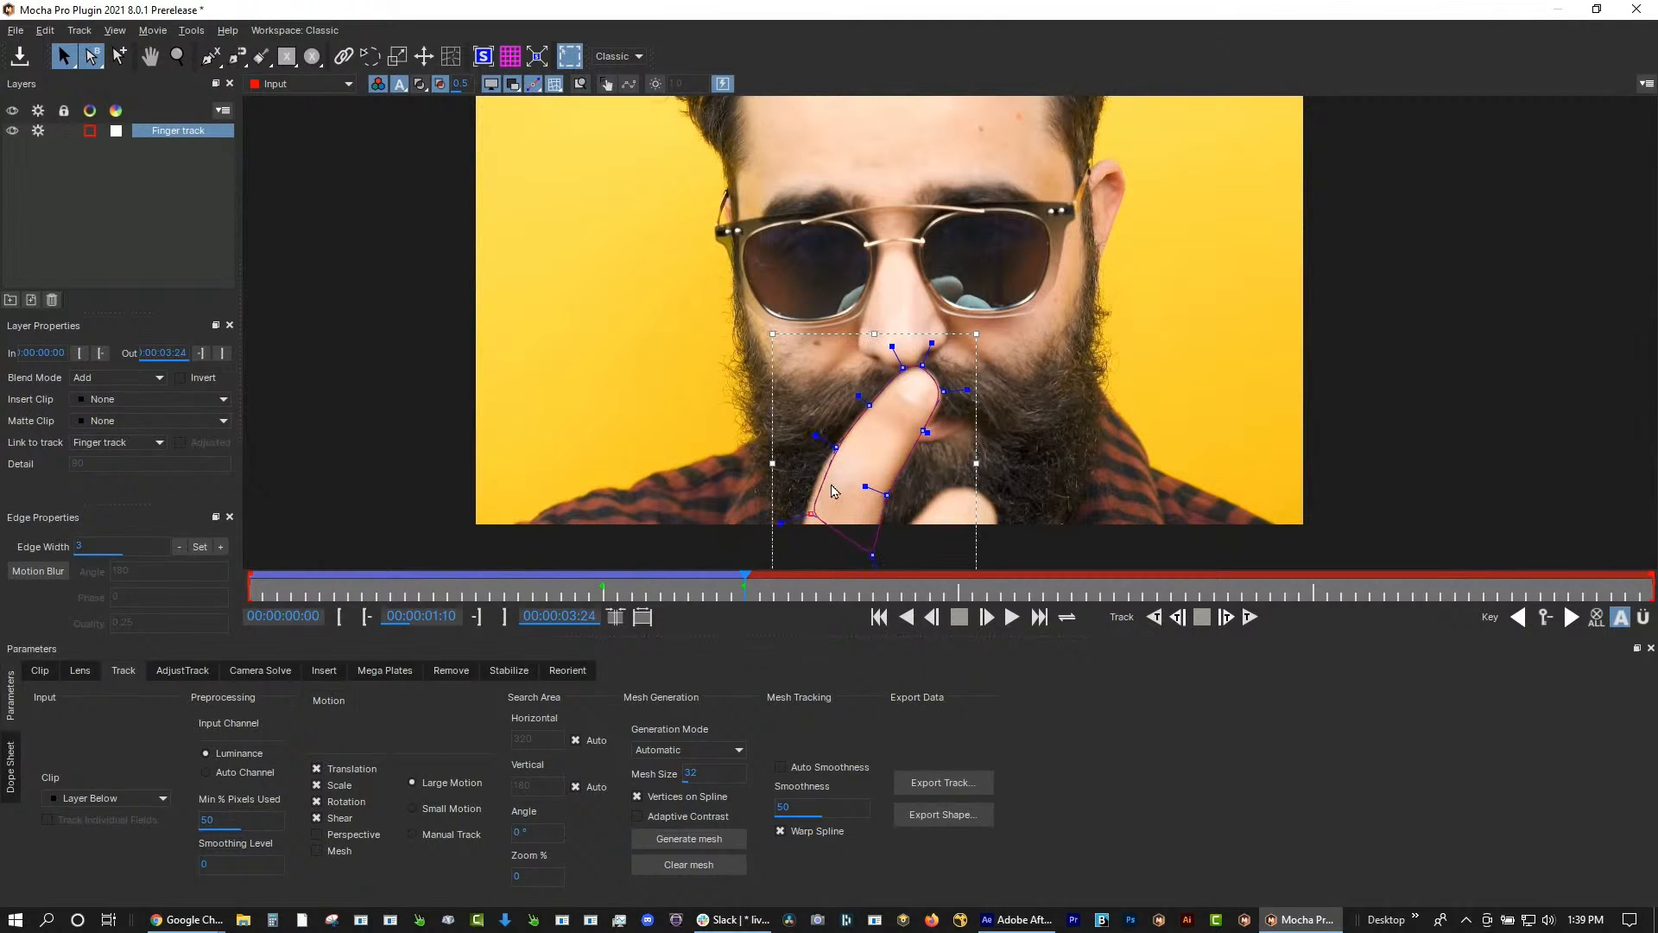
left_click_drag(837, 447, 831, 449)
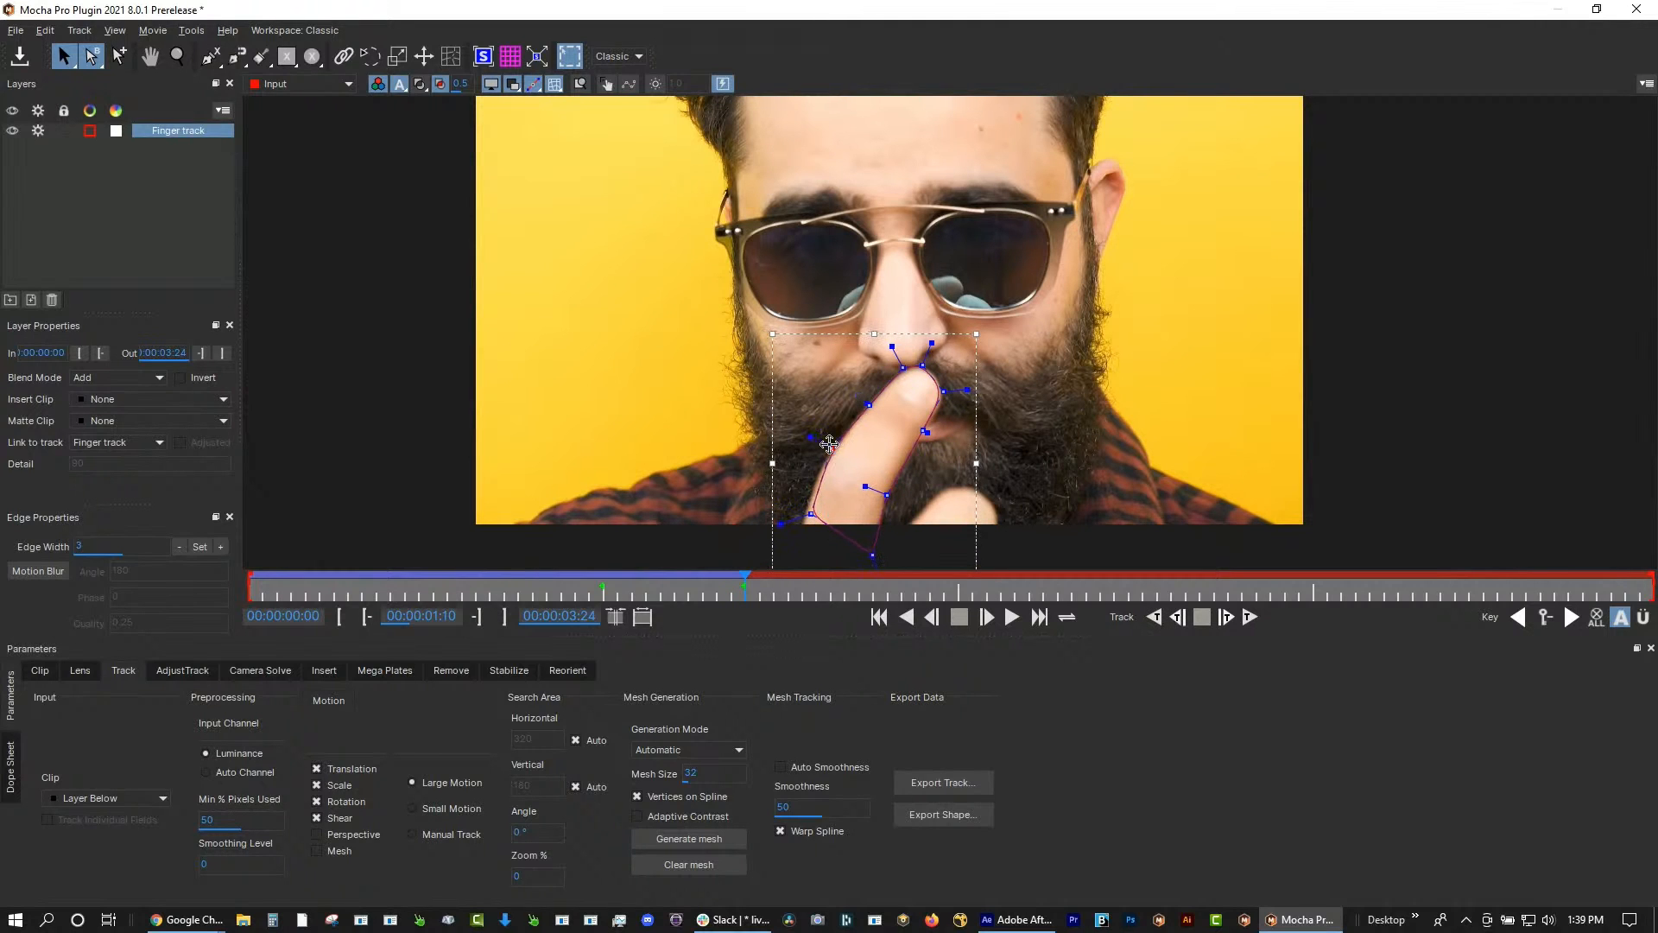
Turn off Shear motion for the finger layer and try to track it forward from 00:00:01:10
left_click(354, 821)
left_click(1250, 617)
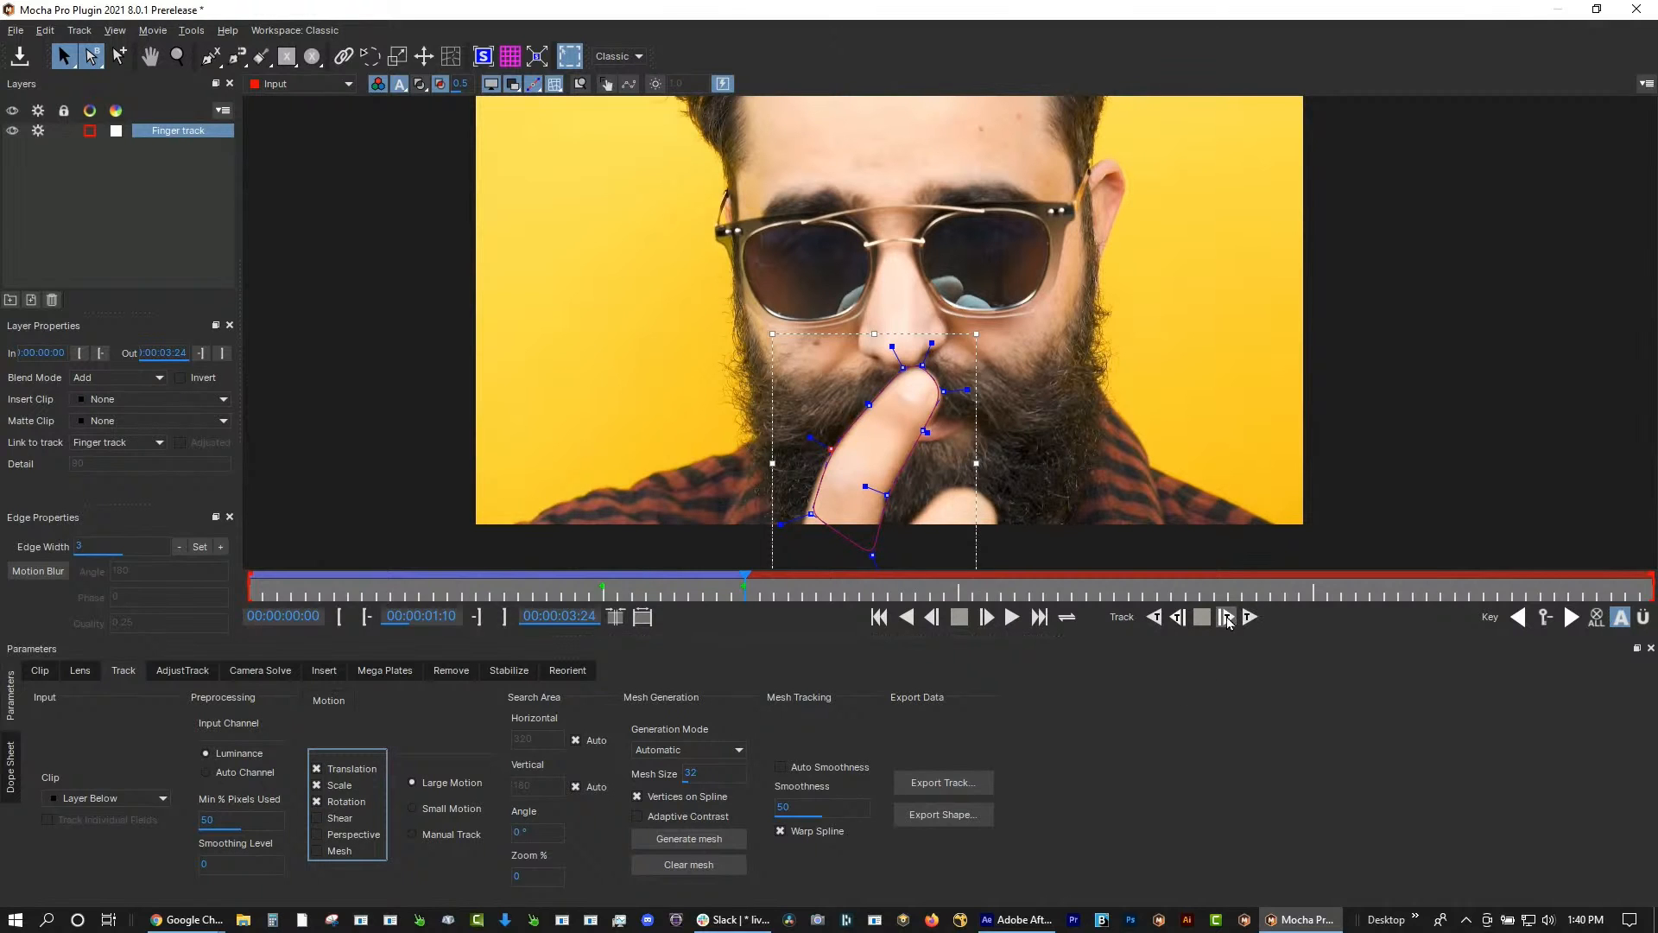
left_click(836, 482)
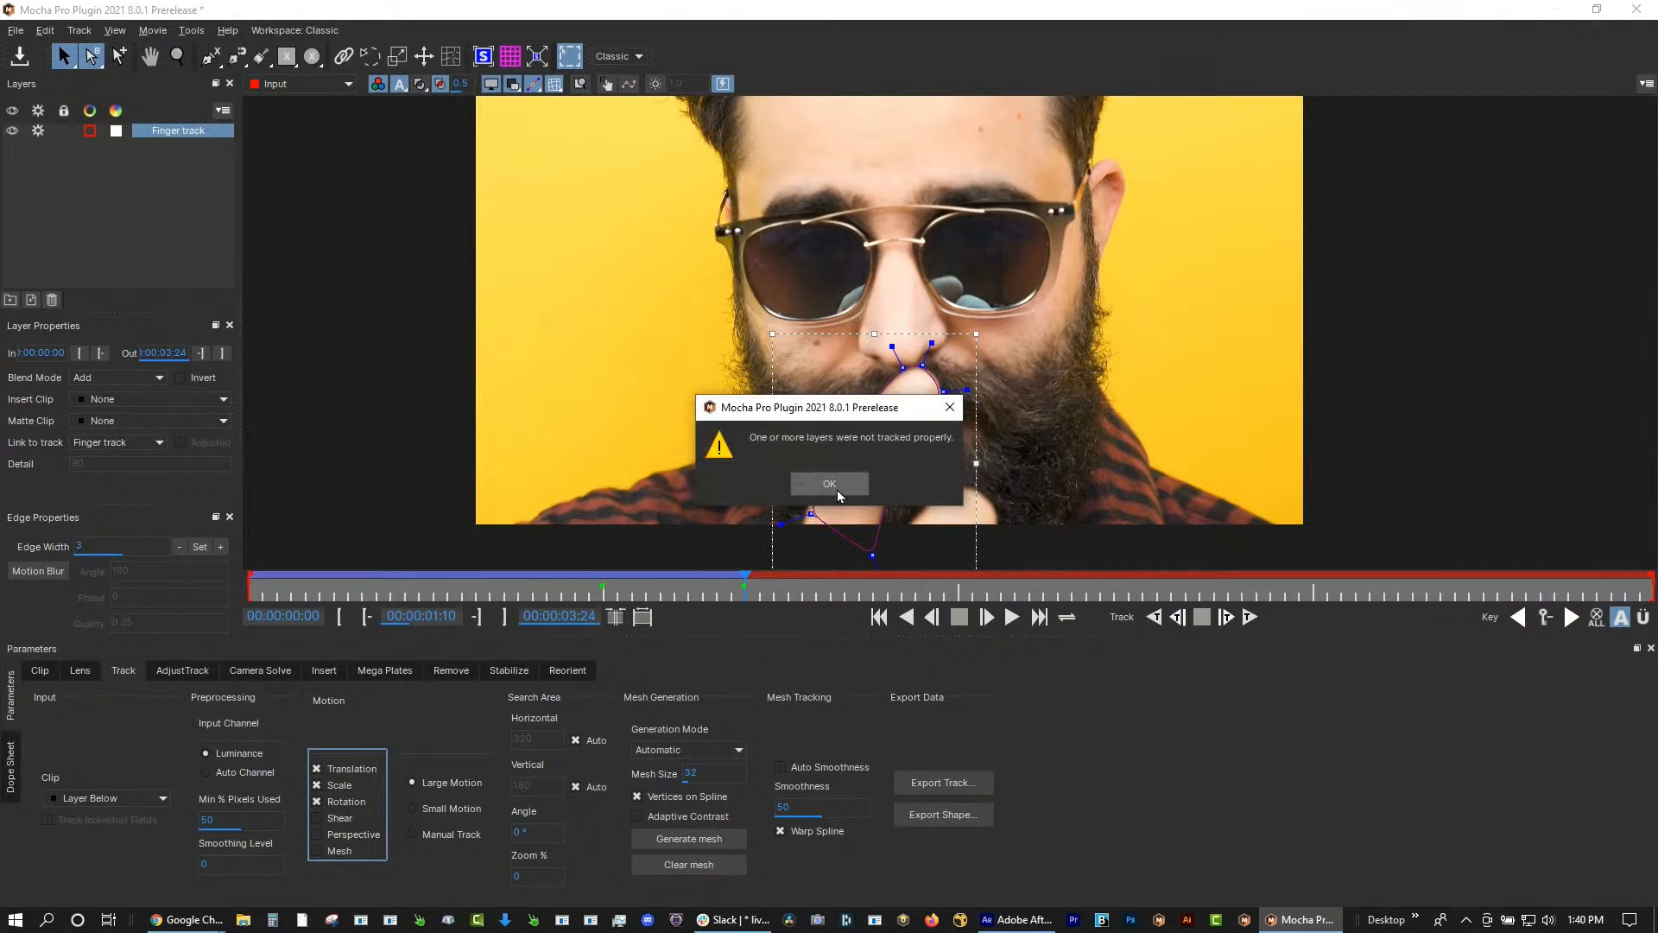
left_click(837, 488)
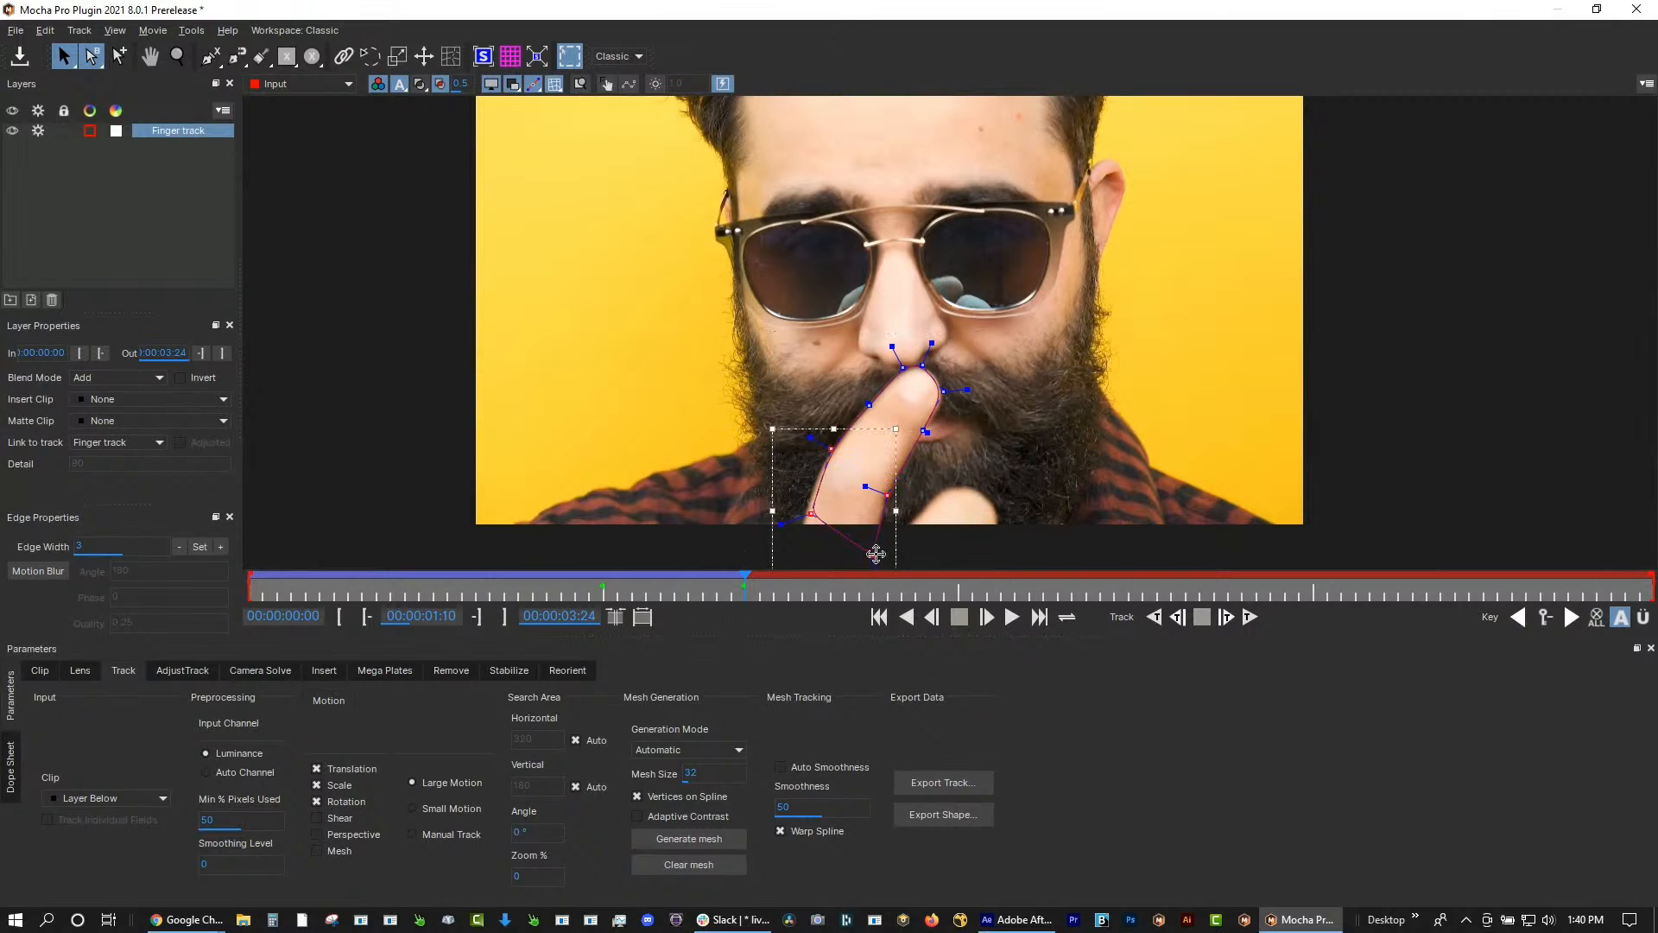
Pull the base and side points of the finger spline up inside the frame at 00:00:01:10 and track the layer forward
left_click_drag(874, 554, 891, 505)
left_click(873, 464)
left_click_drag(849, 400, 913, 446)
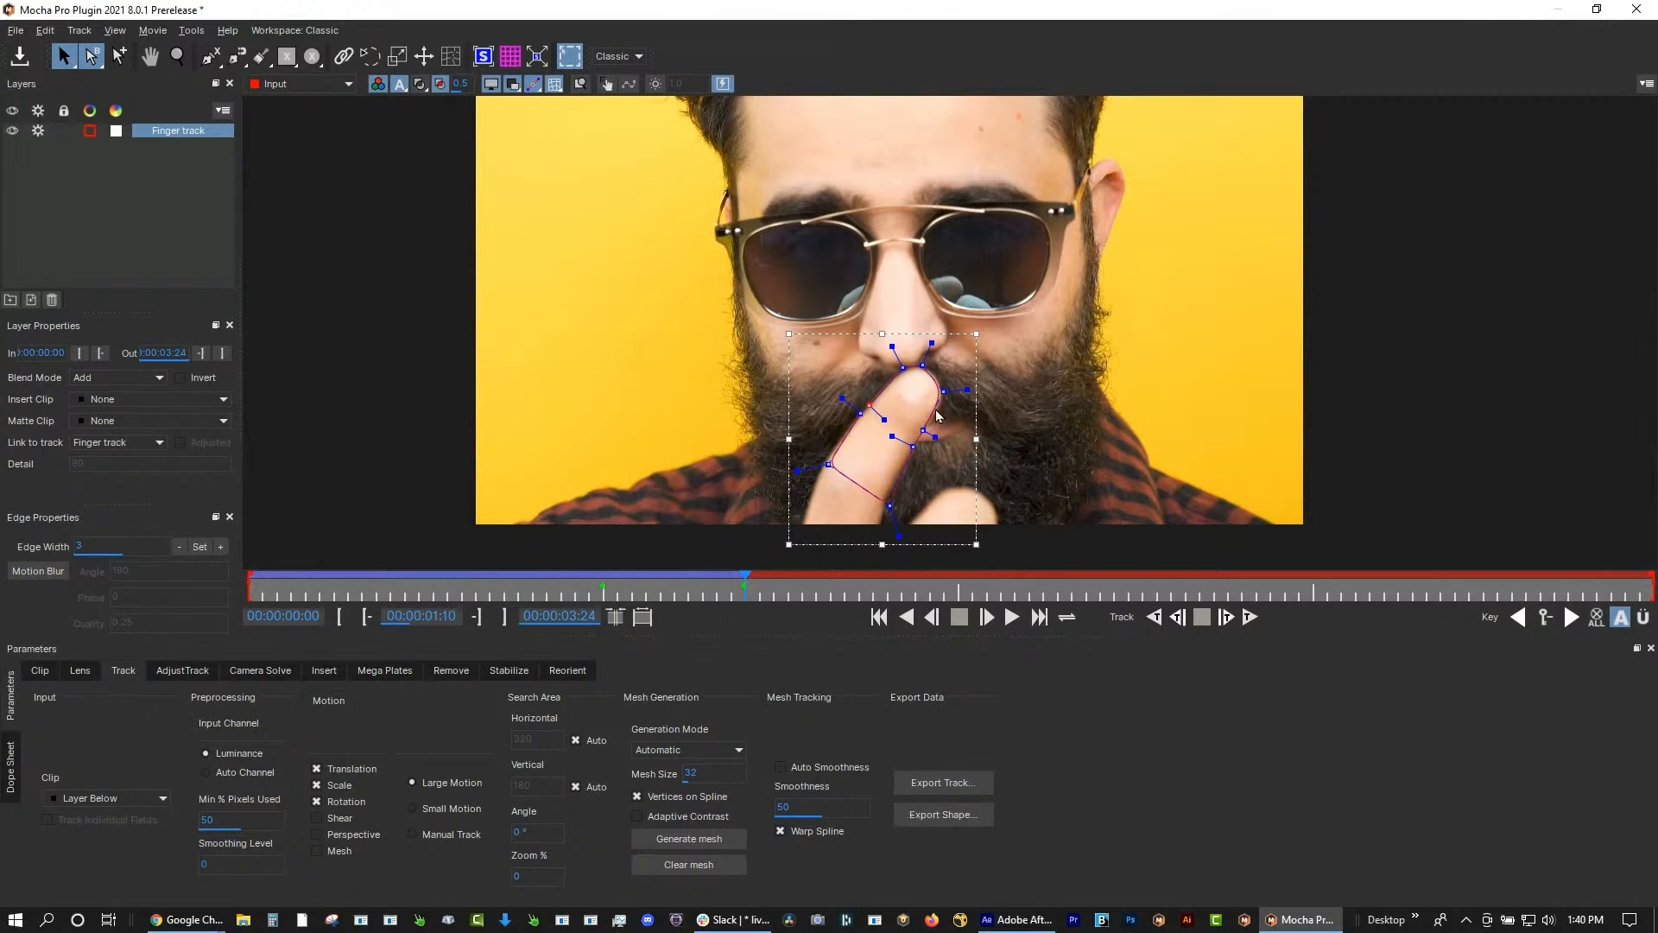
left_click(1250, 617)
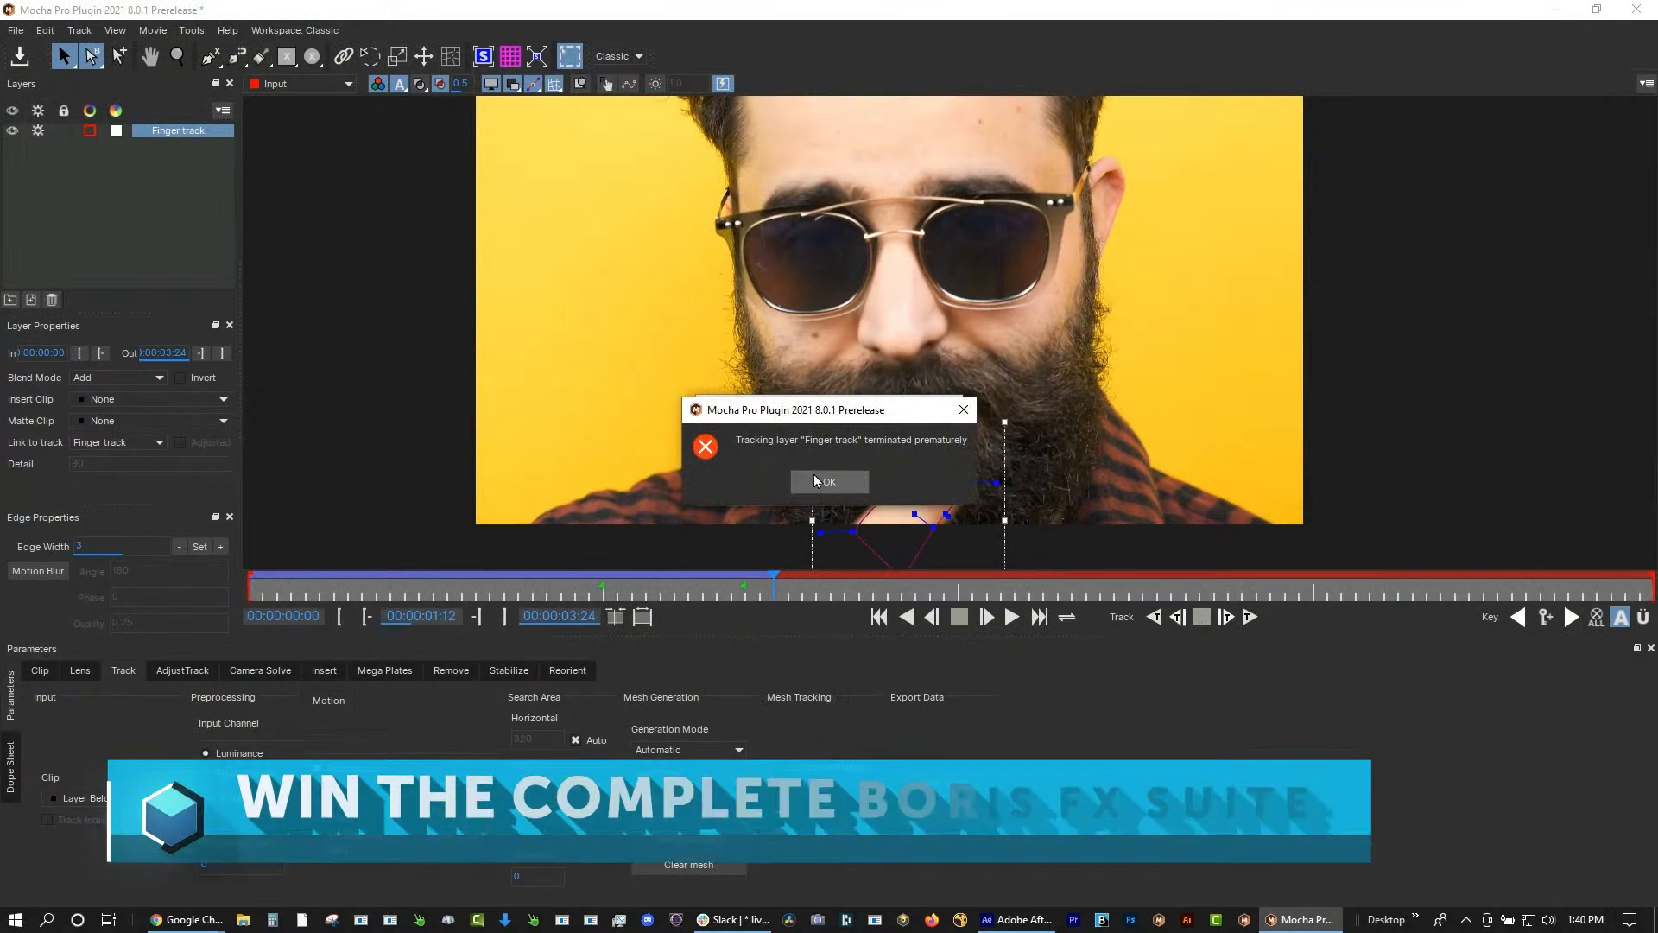
left_click(829, 485)
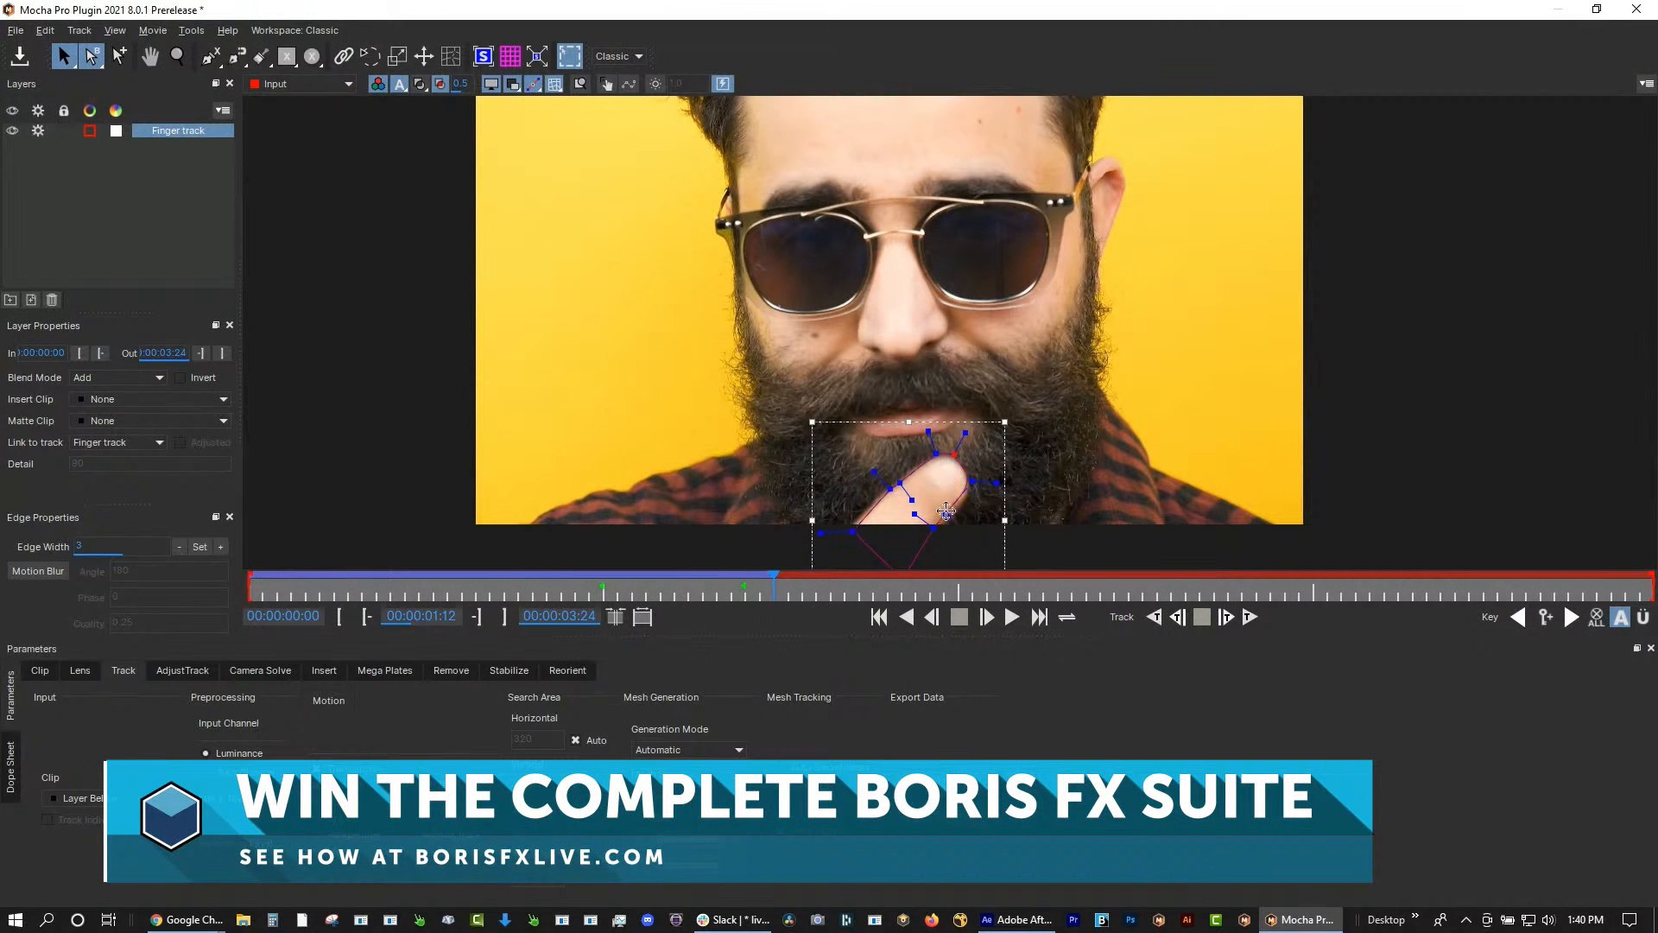
Refit the finger spline's side points at 00:00:01:12, and shift the whole shape down to the fingertip at the frame's lower edge at 00:00:01:13
left_click_drag(933, 528, 883, 494)
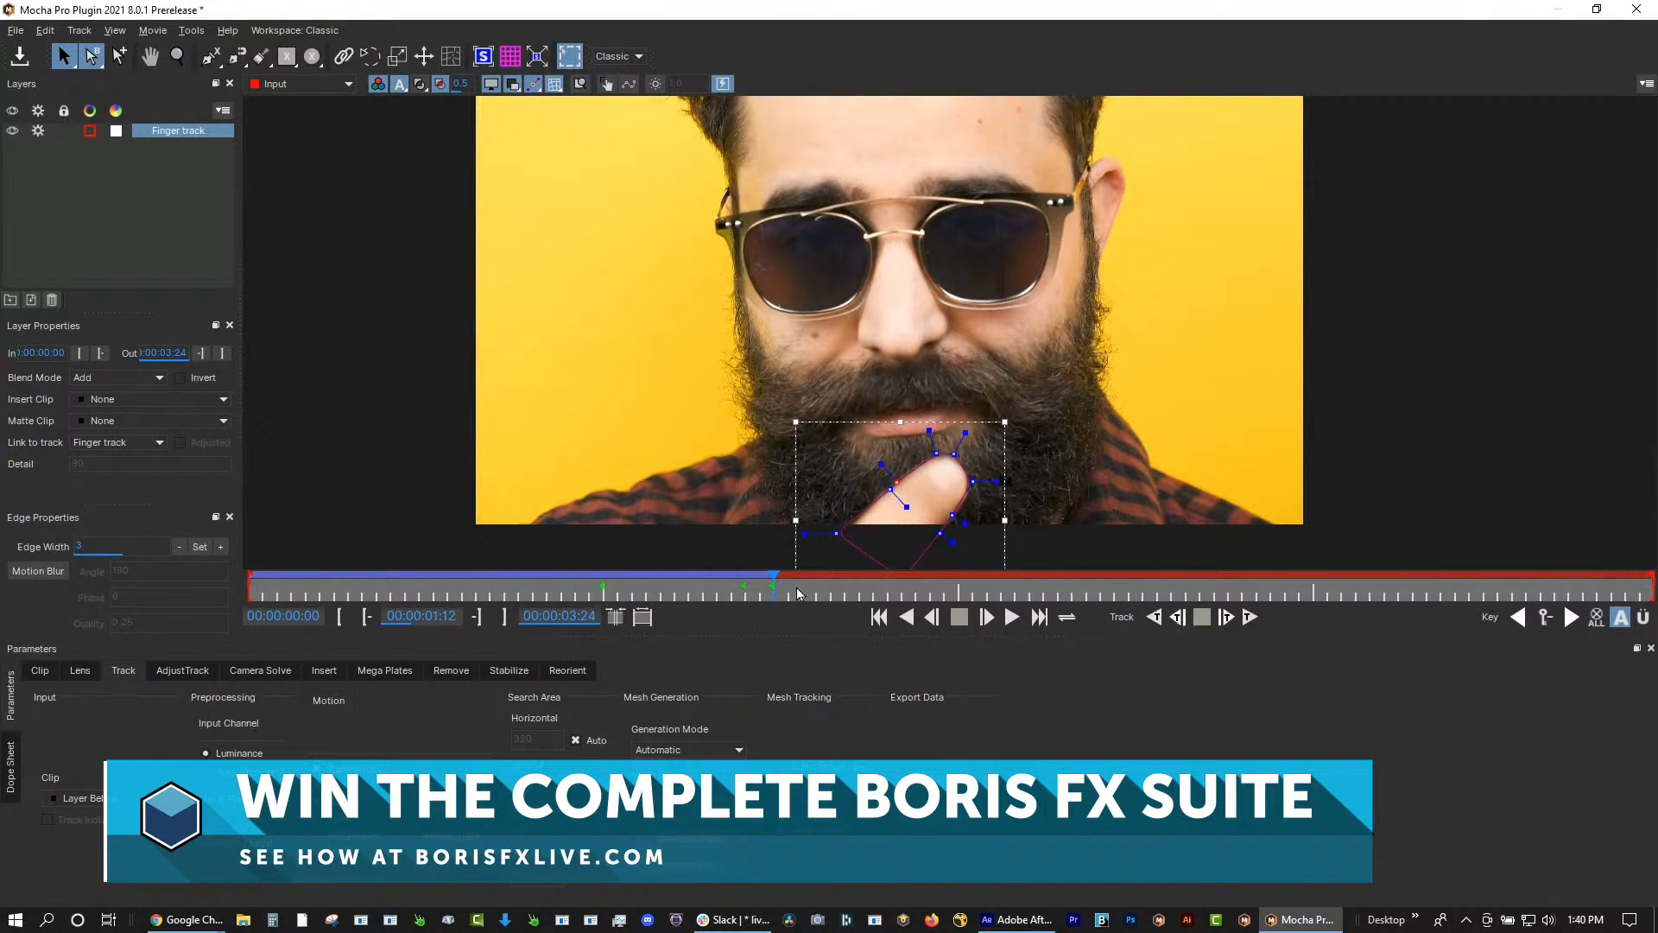
left_click_drag(780, 587, 795, 587)
left_click_drag(1021, 458, 1011, 521)
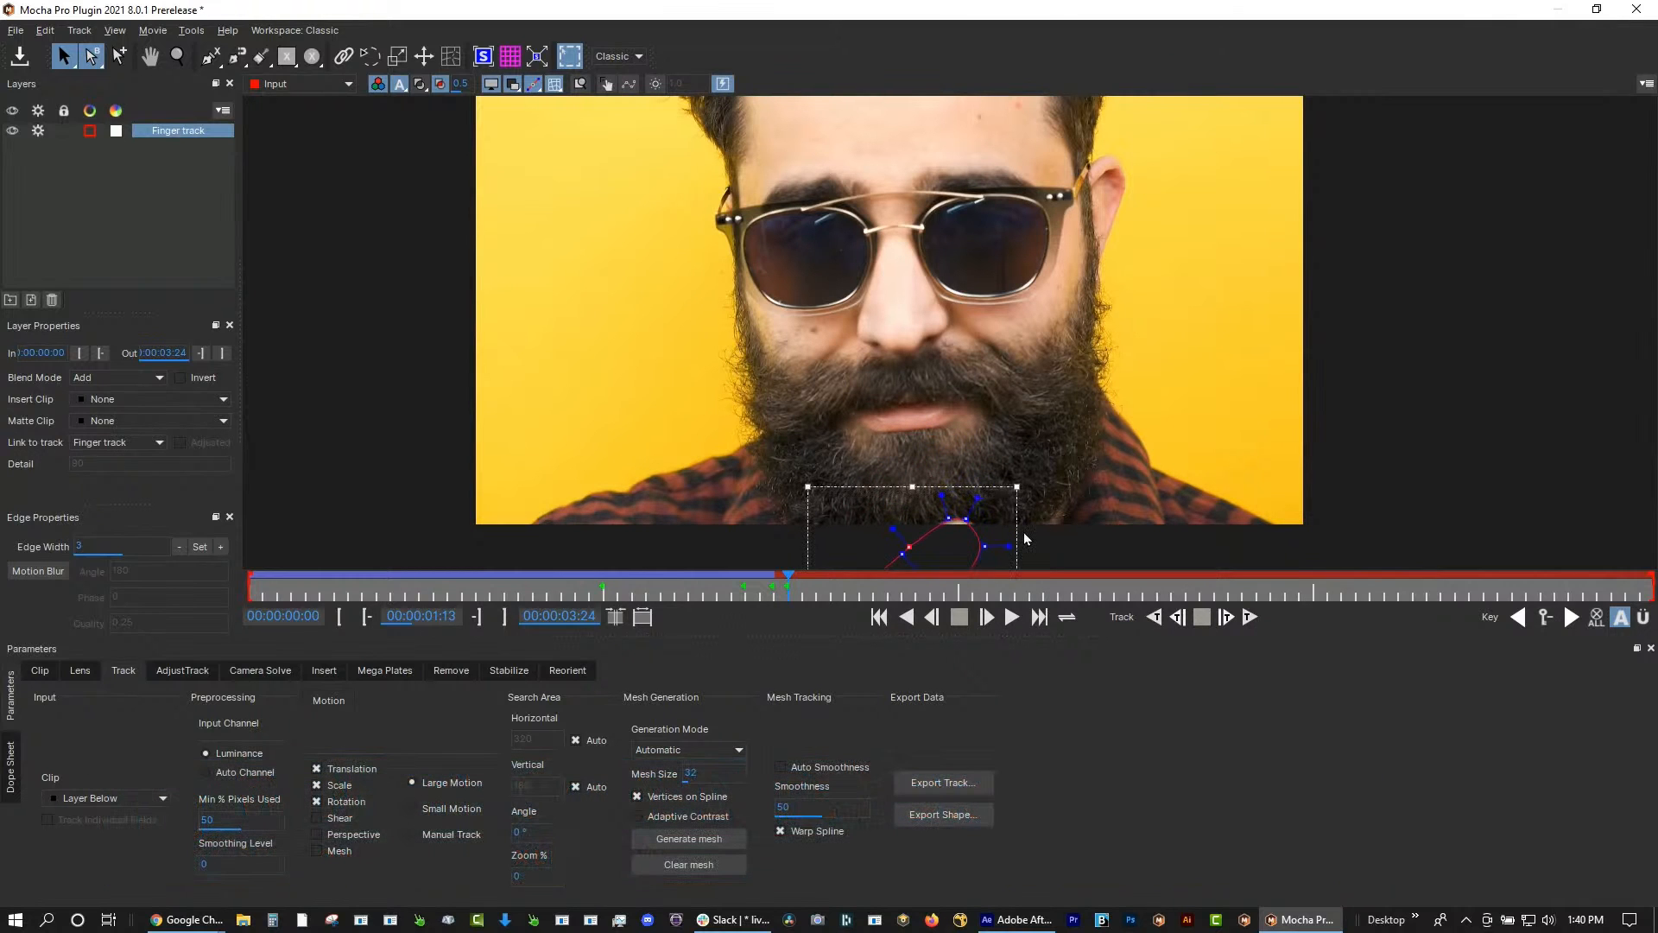
Set the Finger track layer's out point to 00:00:01:13 and play the track back from the clip's start
left_click(222, 353)
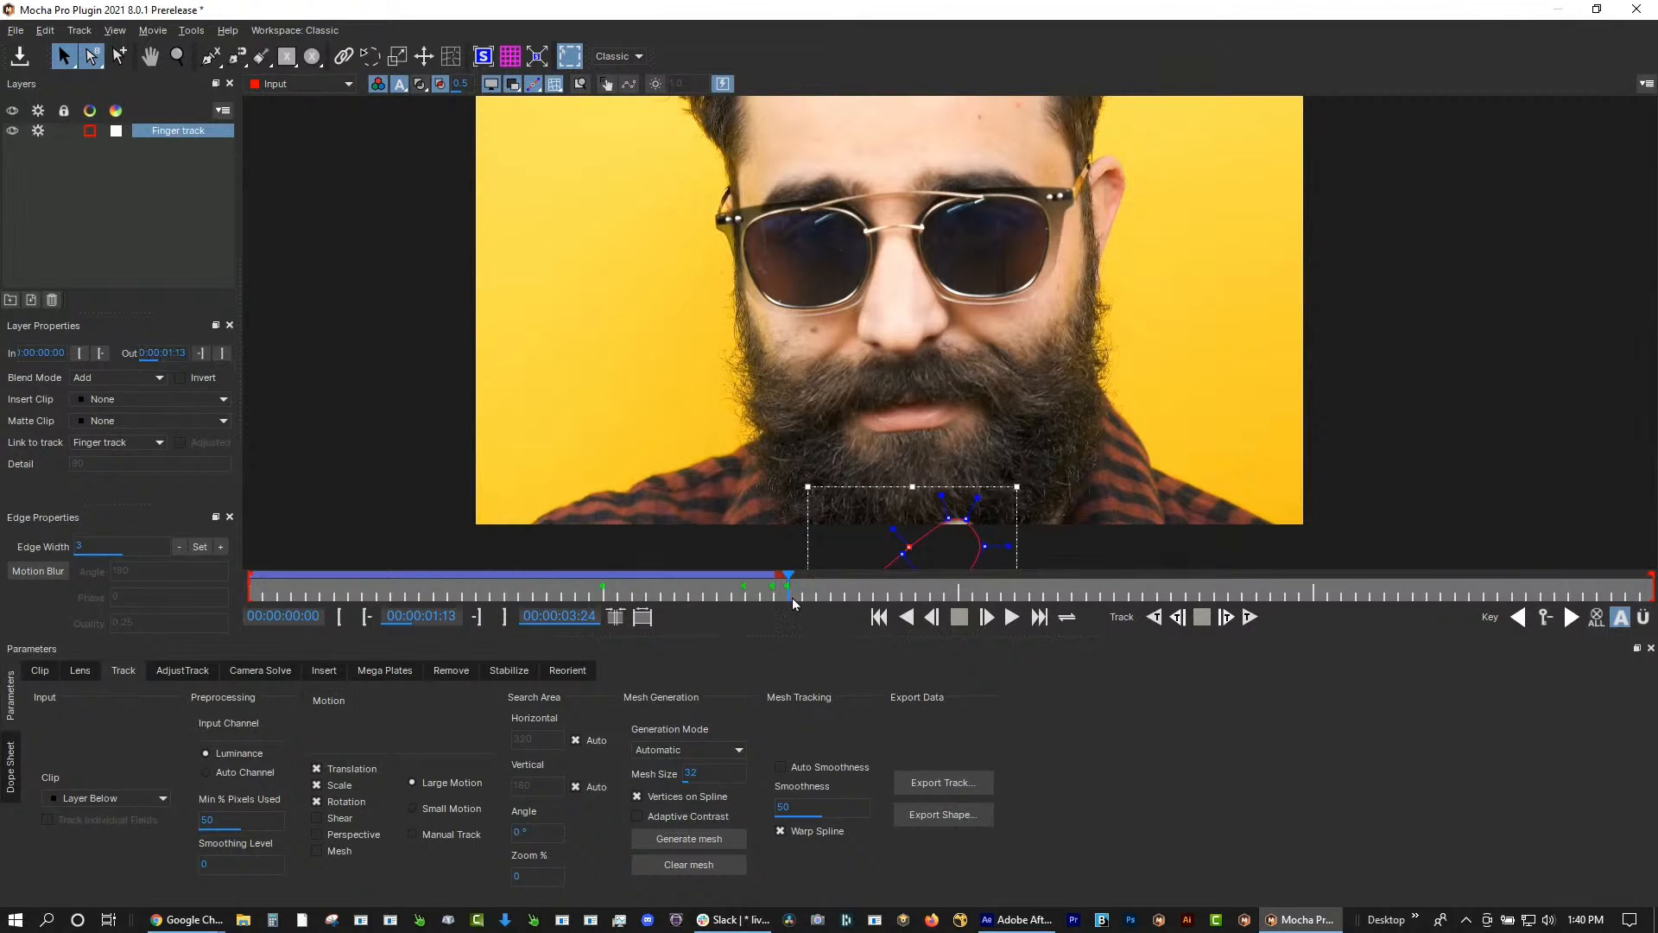
left_click_drag(788, 590, 192, 575)
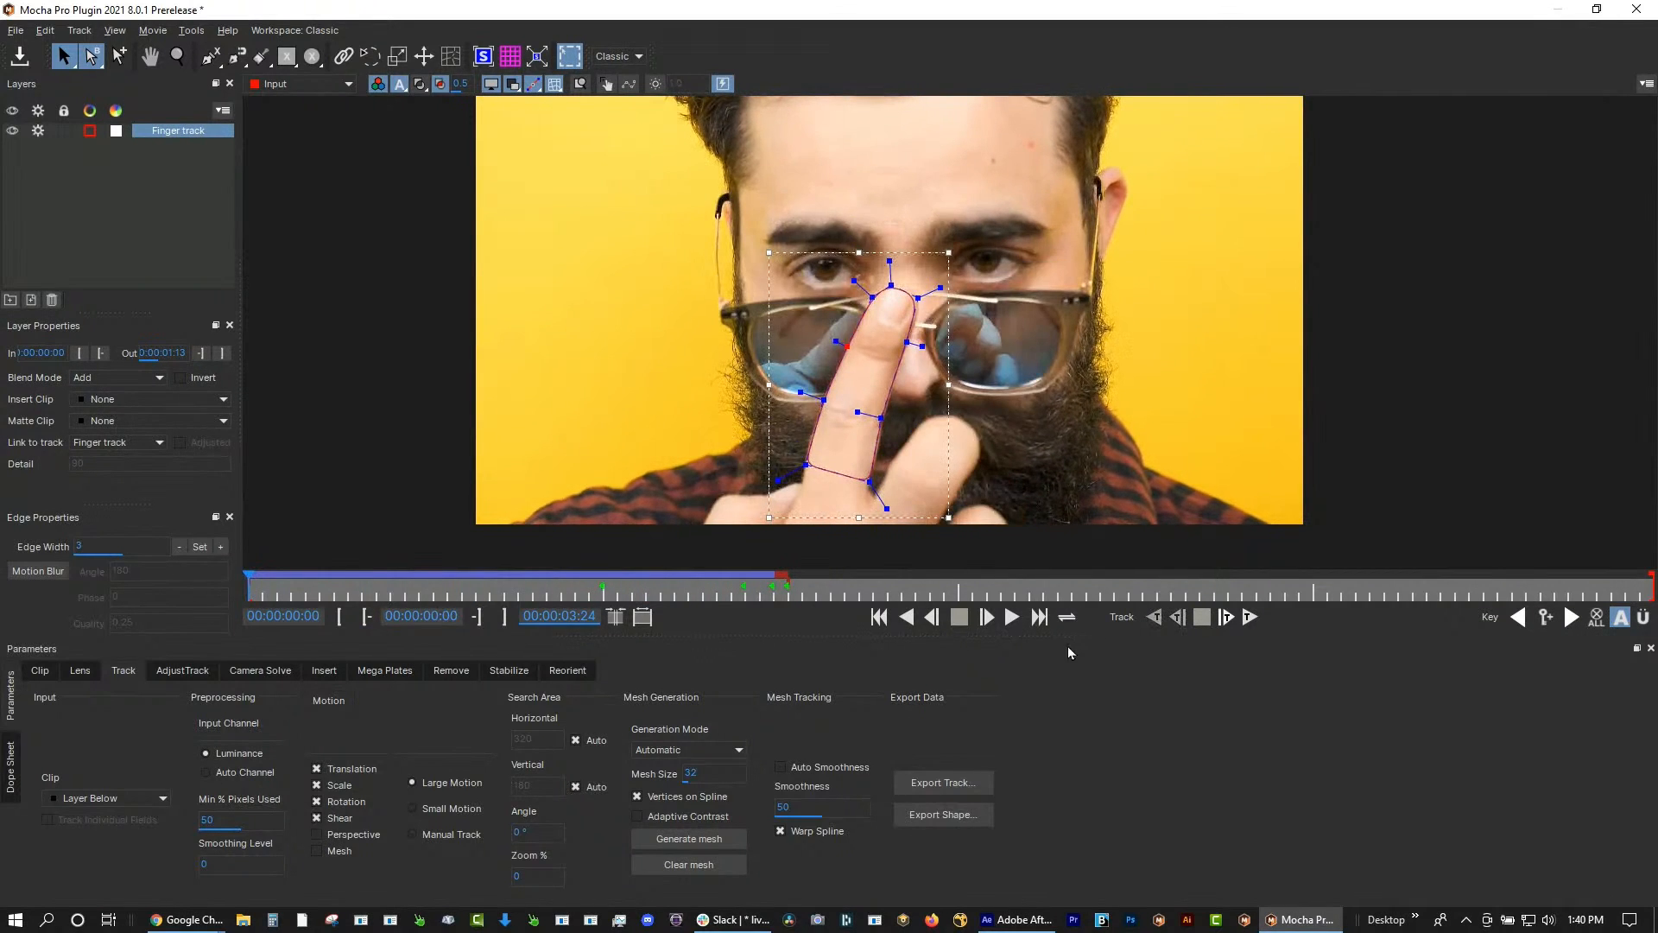
left_click(1012, 617)
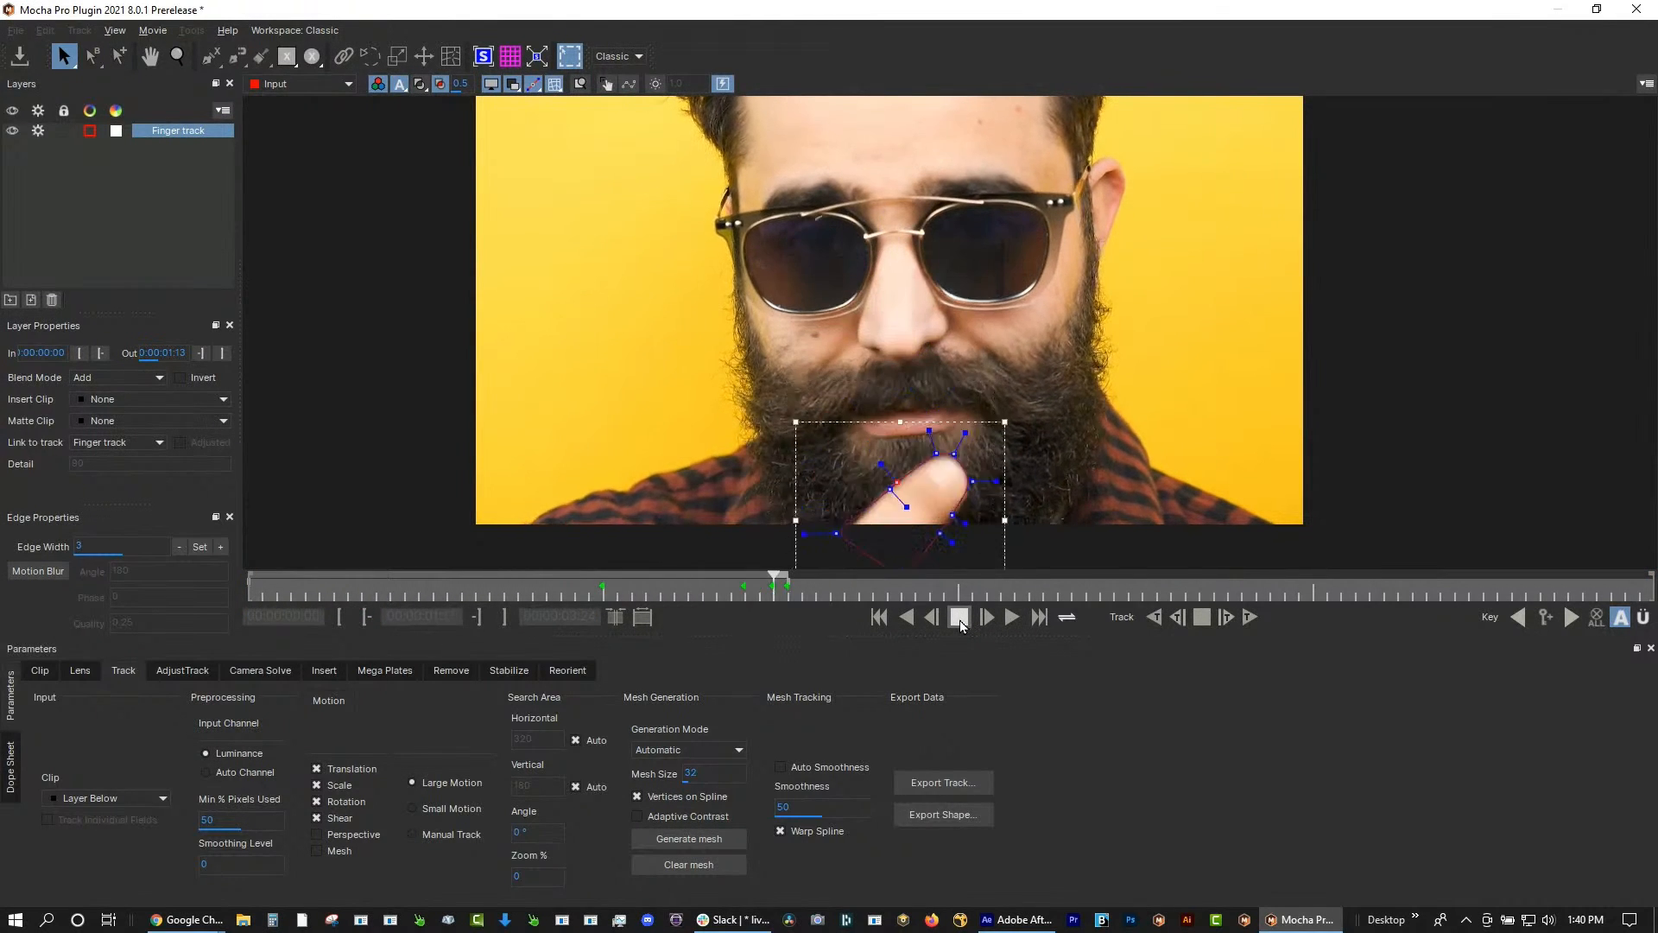
Stop the playback over the tracked range and return to the first frame of the clip
left_click(961, 618)
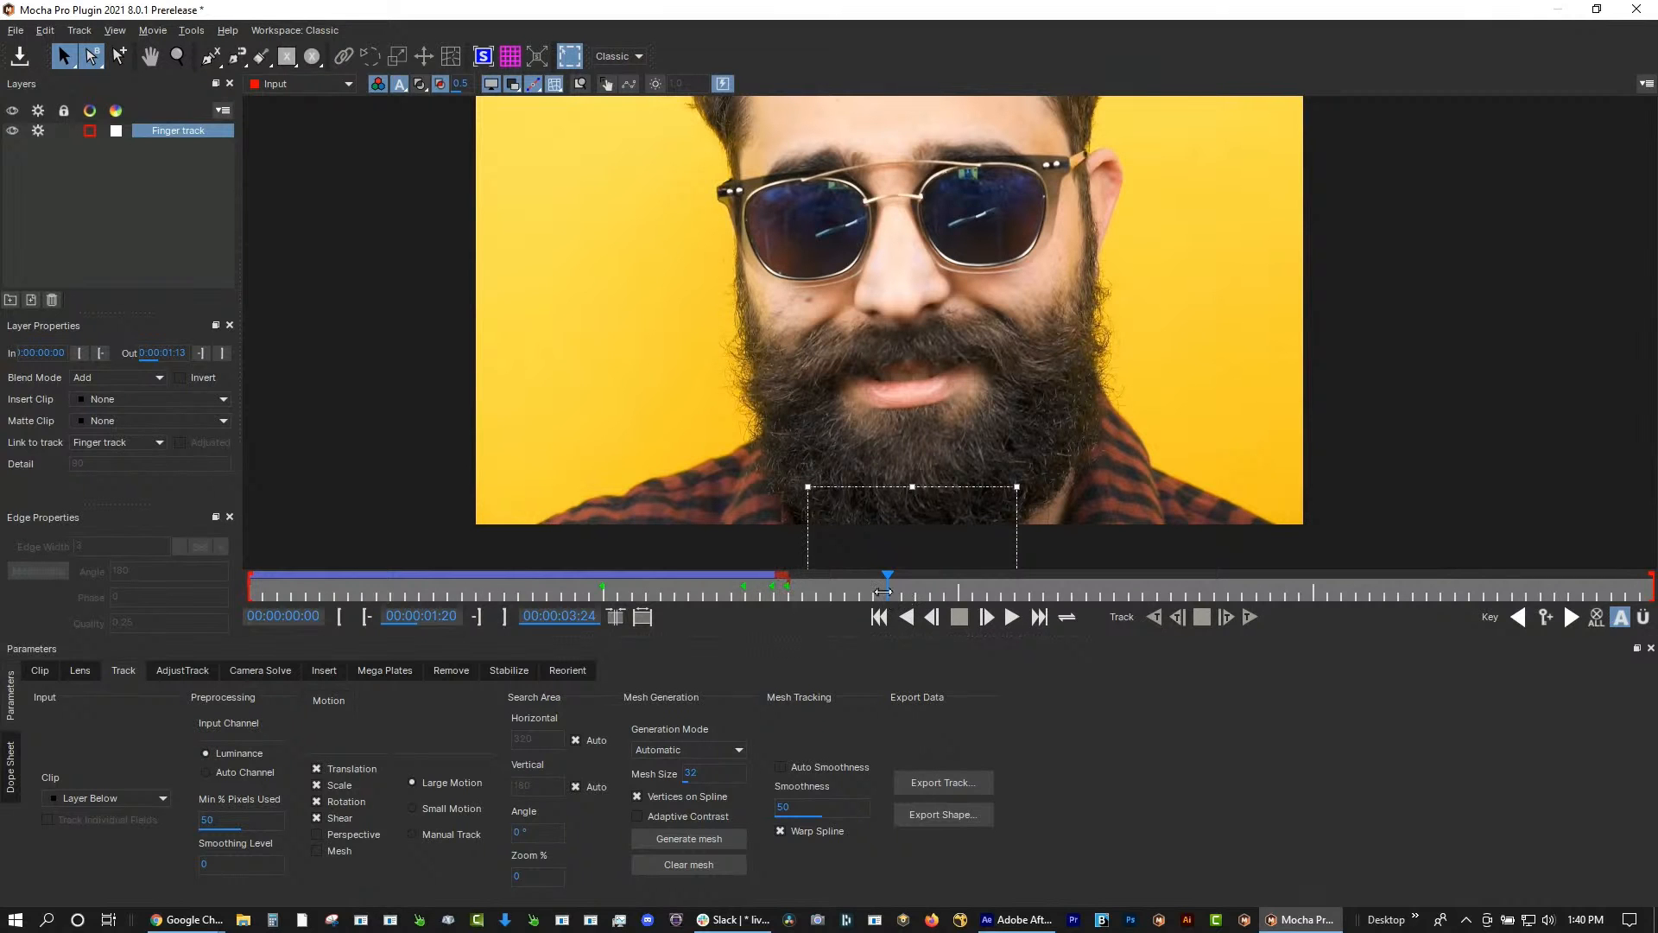
left_click_drag(883, 592, 173, 613)
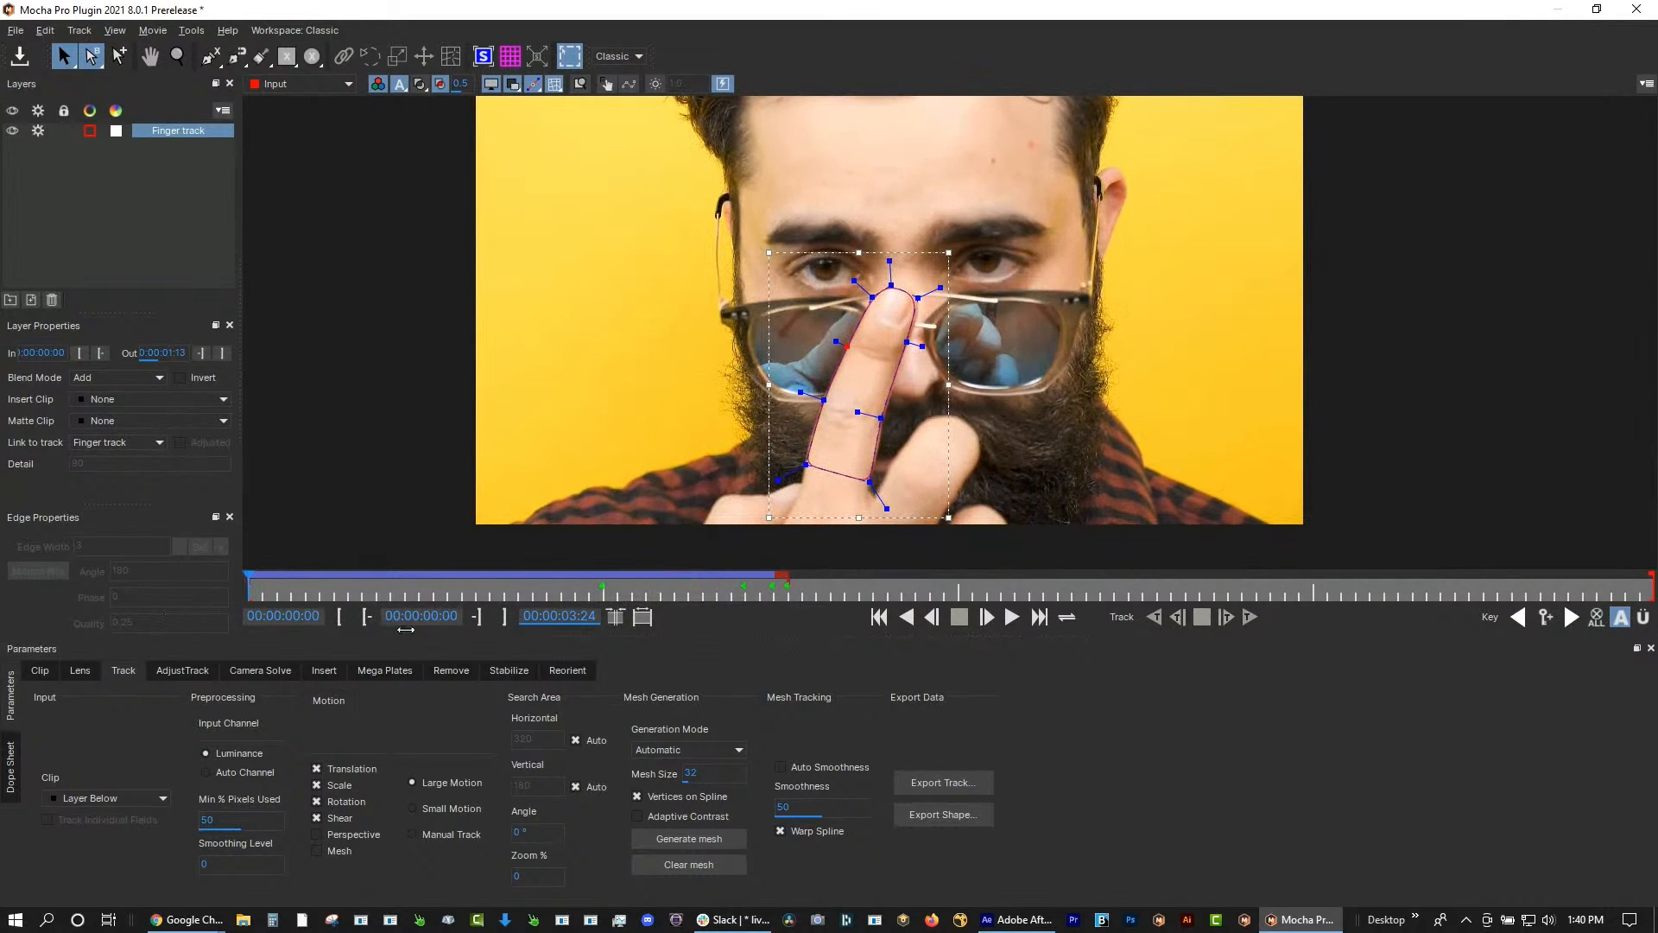
left_click_drag(406, 629, 99, 617)
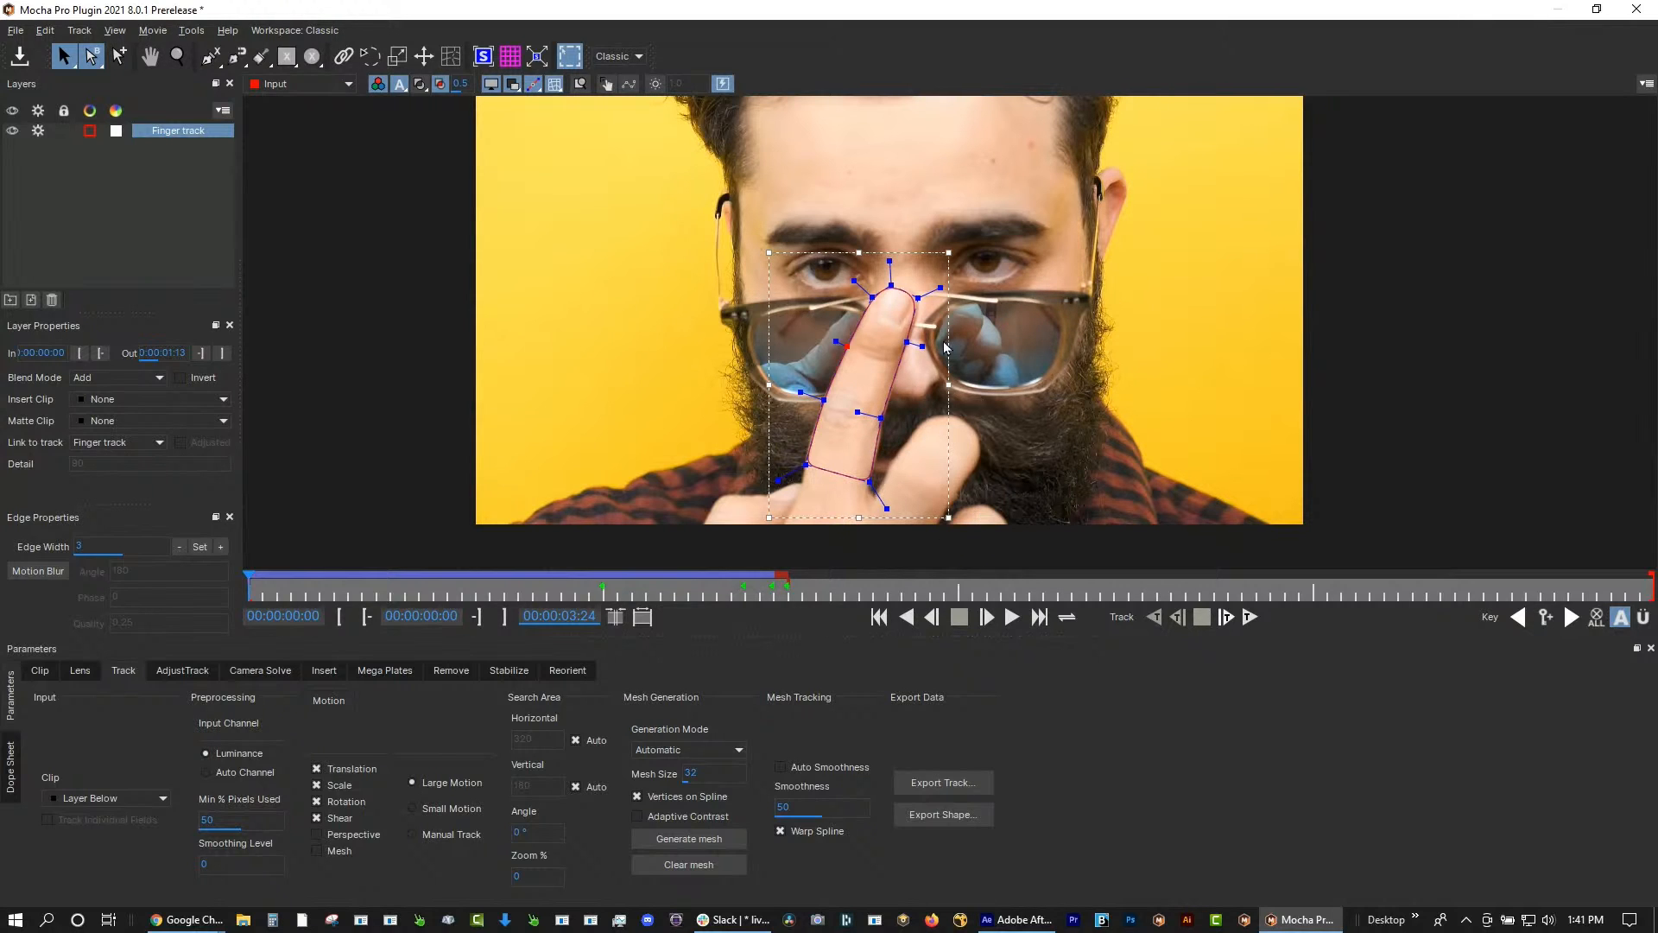
Hide the Finger track layer and go to frame 00:00:00:22, where most of the hand is in view
left_click(13, 131)
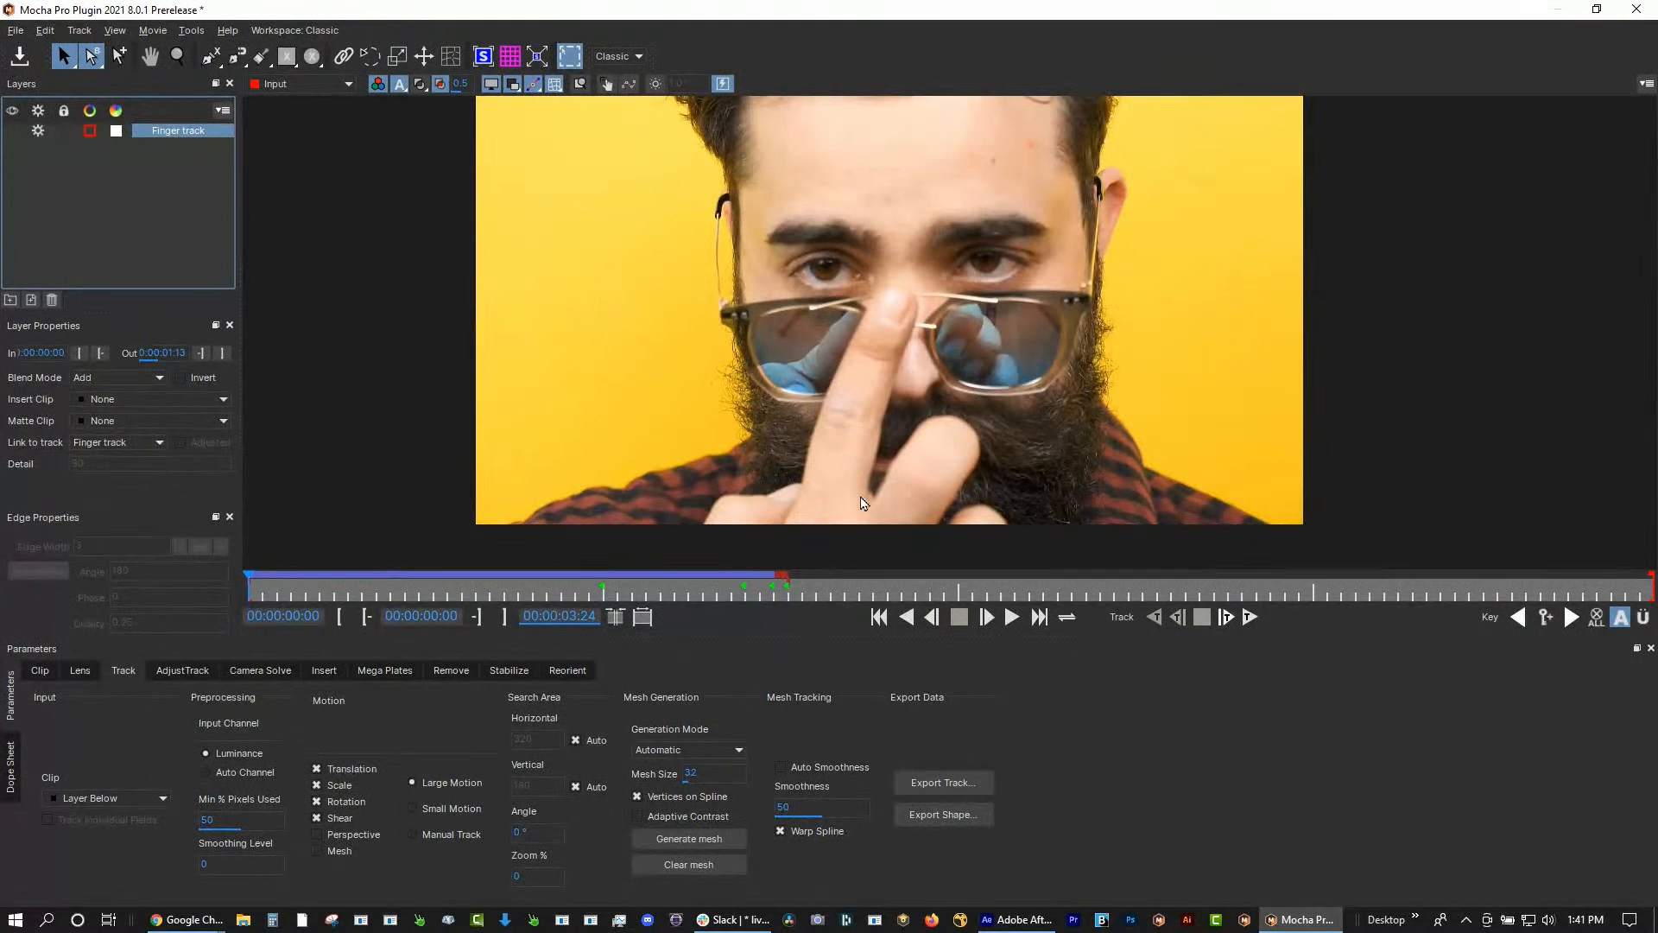
left_click_drag(652, 587, 559, 588)
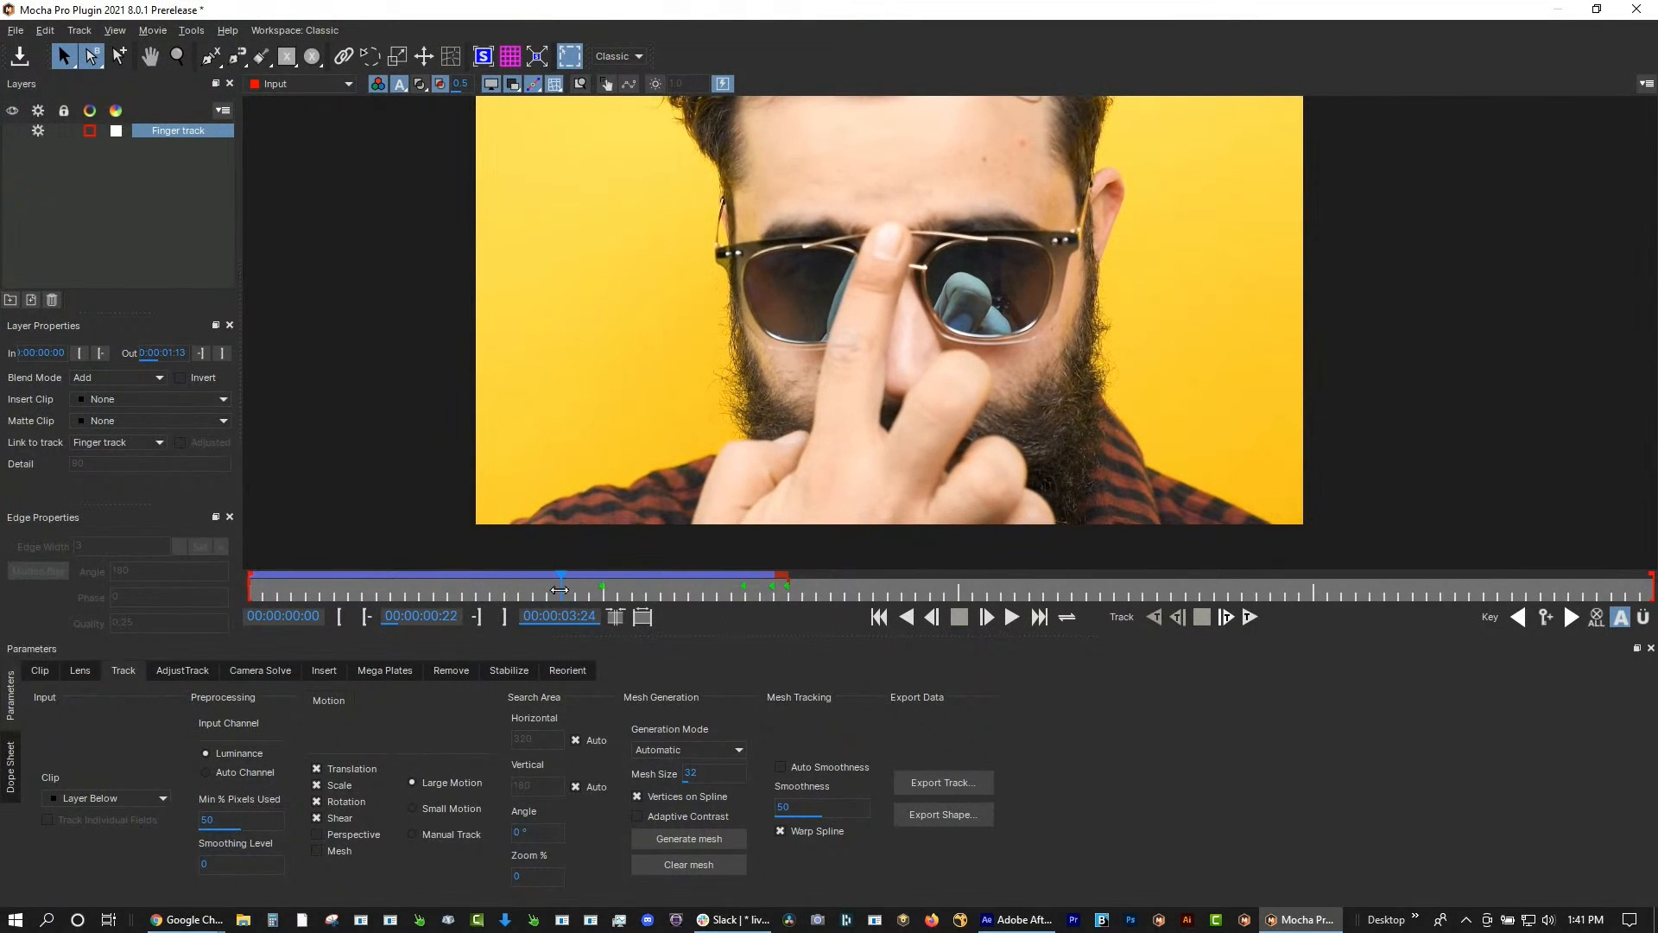
key("z")
left_click_drag(936, 459, 1076, 358)
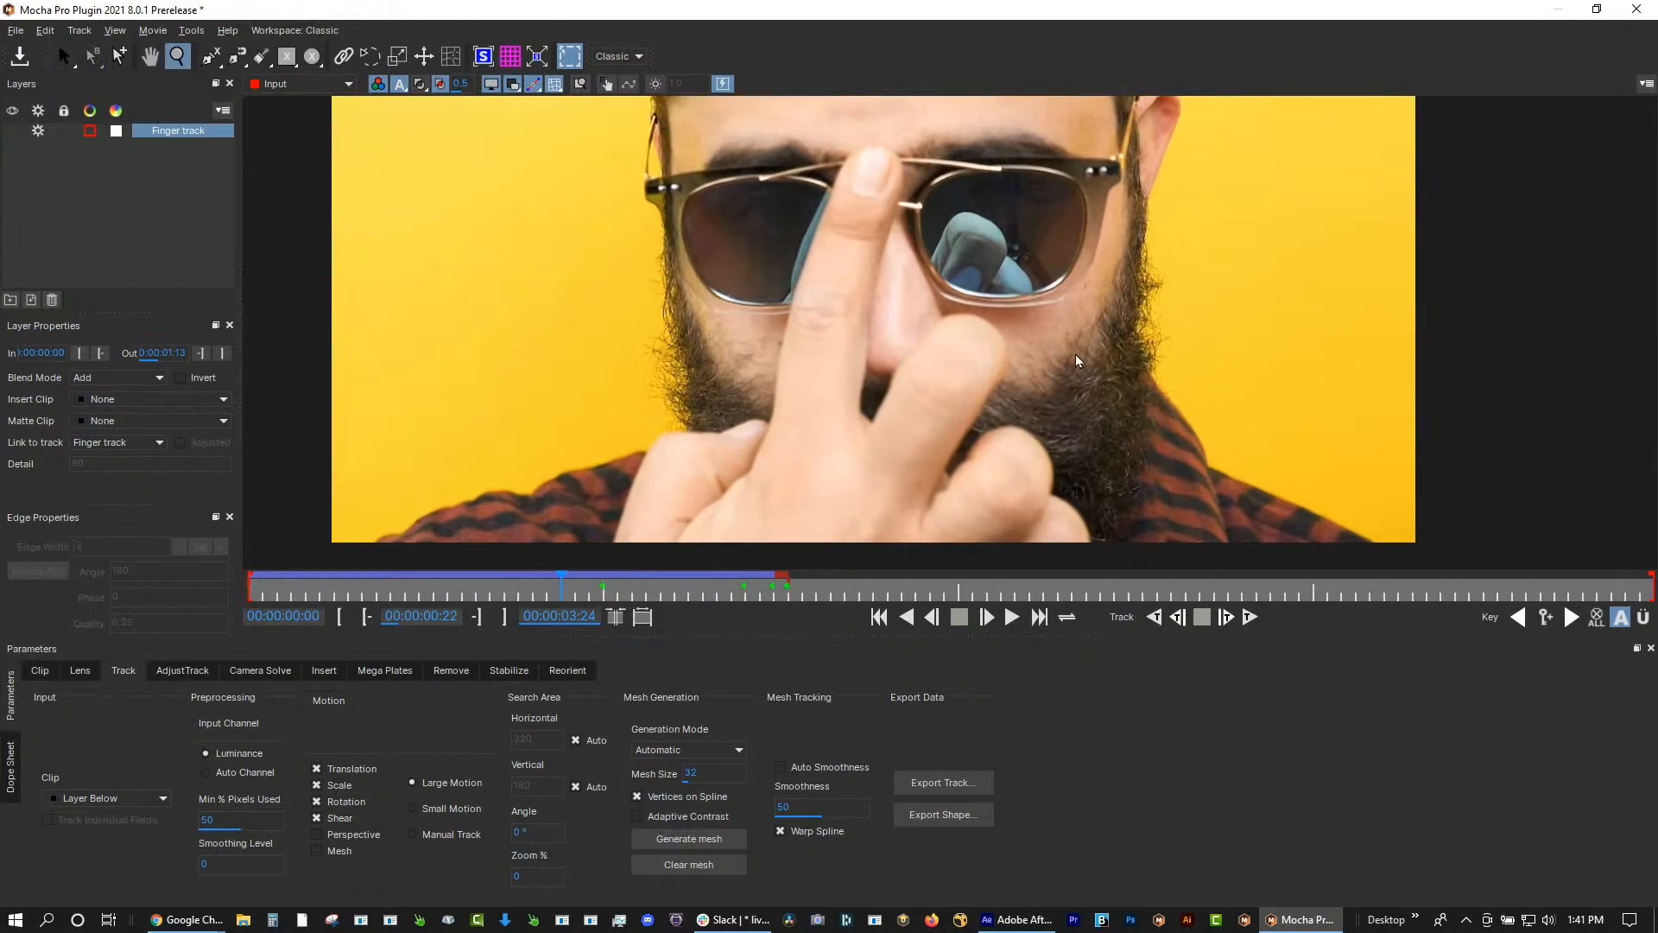
key("x")
mouse_move(948, 333)
left_mouse_down()
mouse_move(908, 341)
mouse_move(930, 334)
left_mouse_up()
key("z")
left_click_drag(941, 302, 917, 370)
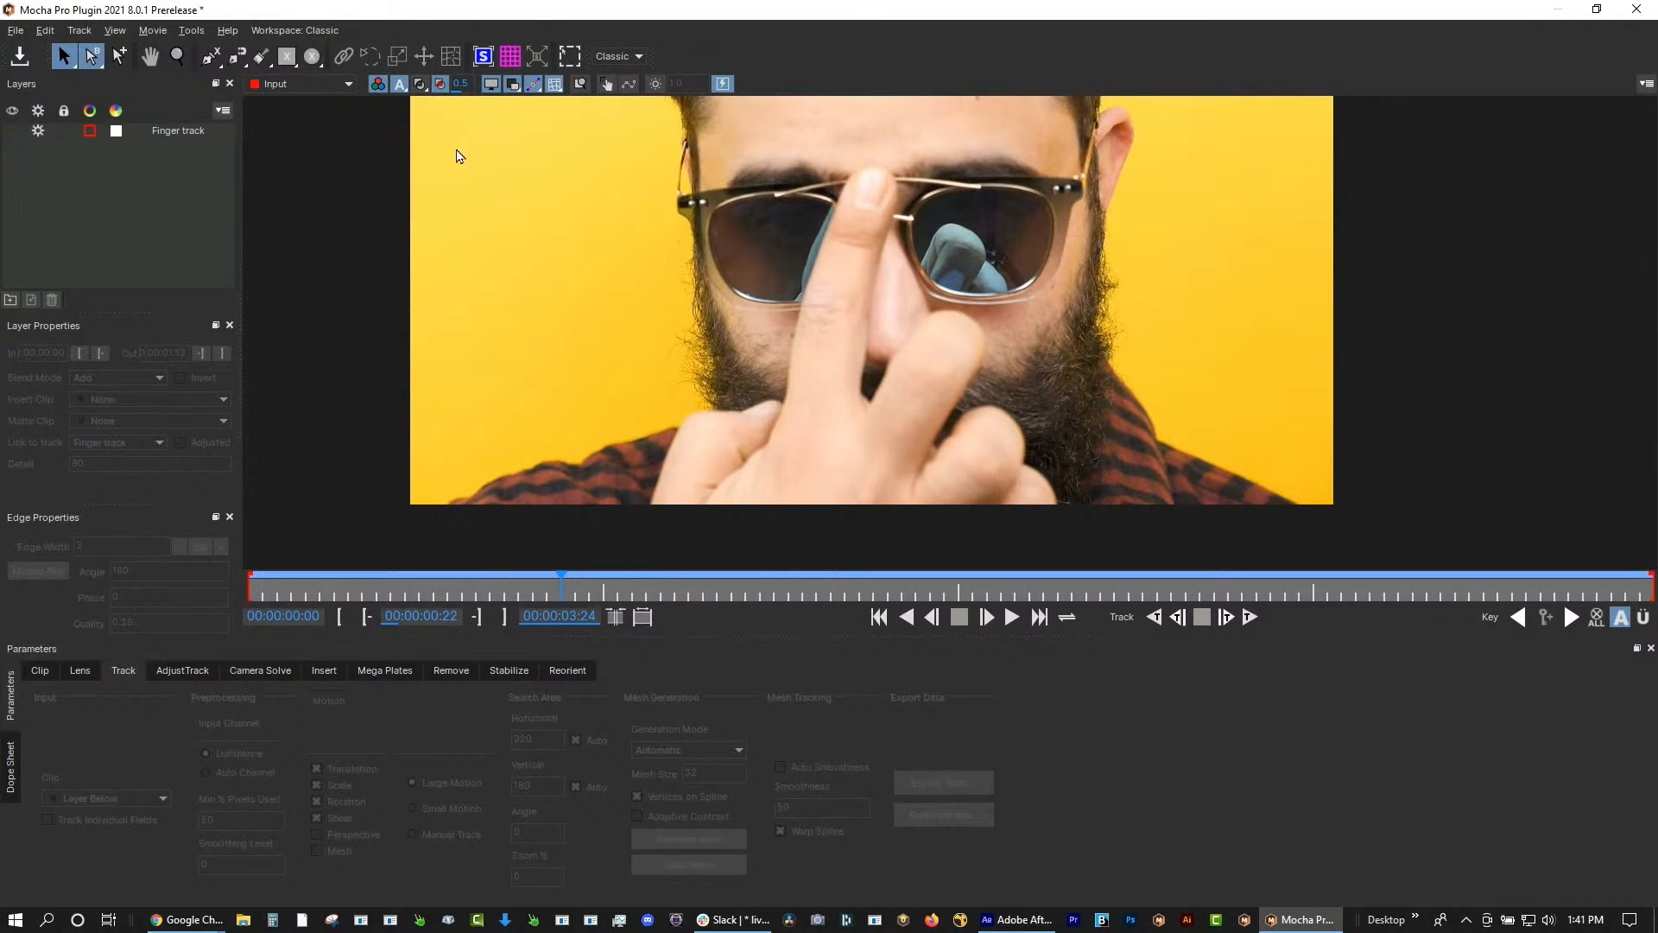
left_click(237, 57)
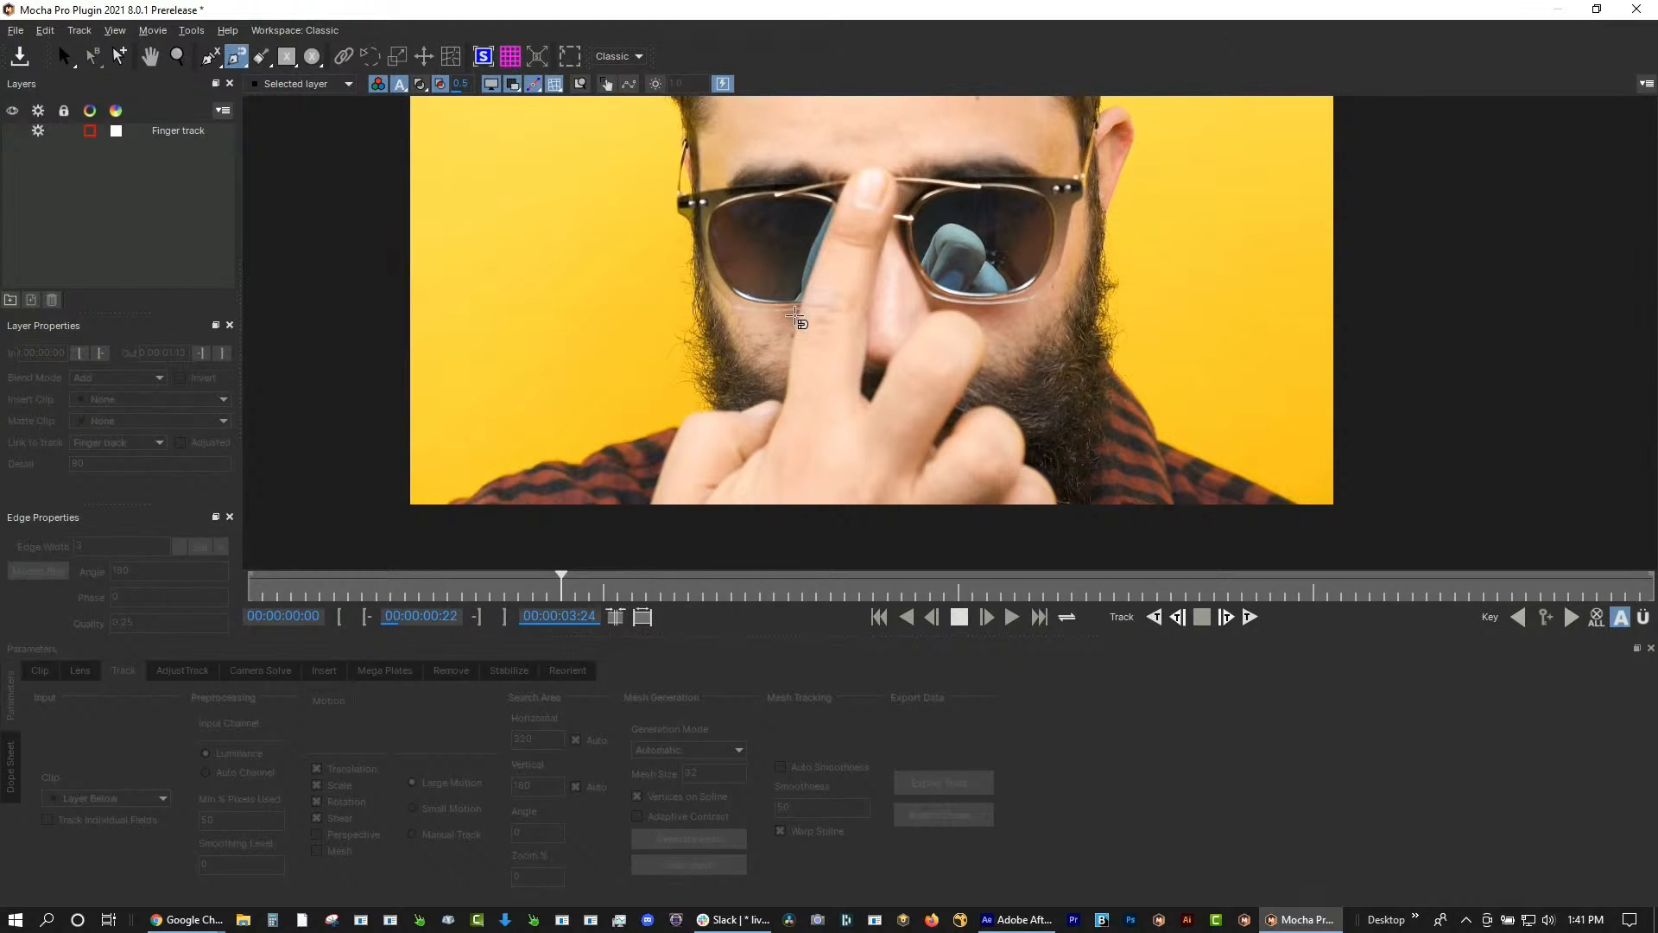
mouse_move(798, 314)
left_mouse_down()
mouse_move(868, 160)
mouse_move(894, 204)
mouse_move(856, 382)
mouse_move(894, 339)
mouse_move(987, 327)
mouse_move(972, 403)
mouse_move(1013, 421)
mouse_move(1036, 489)
mouse_move(955, 537)
mouse_move(807, 566)
mouse_move(665, 503)
mouse_move(731, 396)
mouse_move(768, 415)
left_mouse_up()
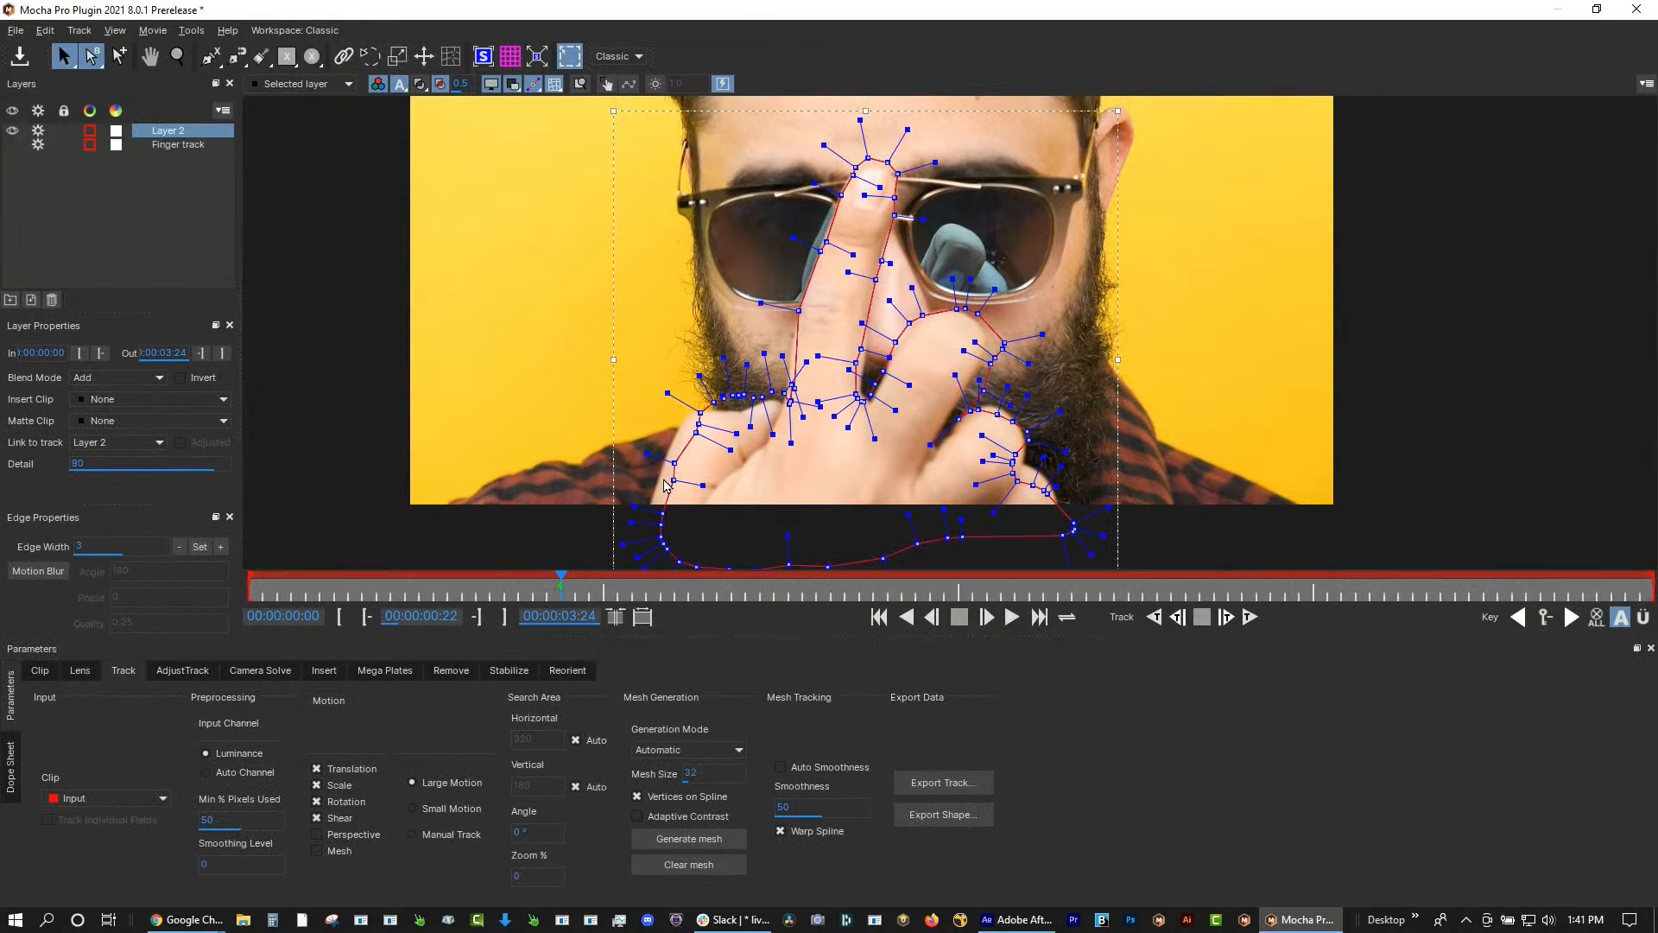
left_click(52, 299)
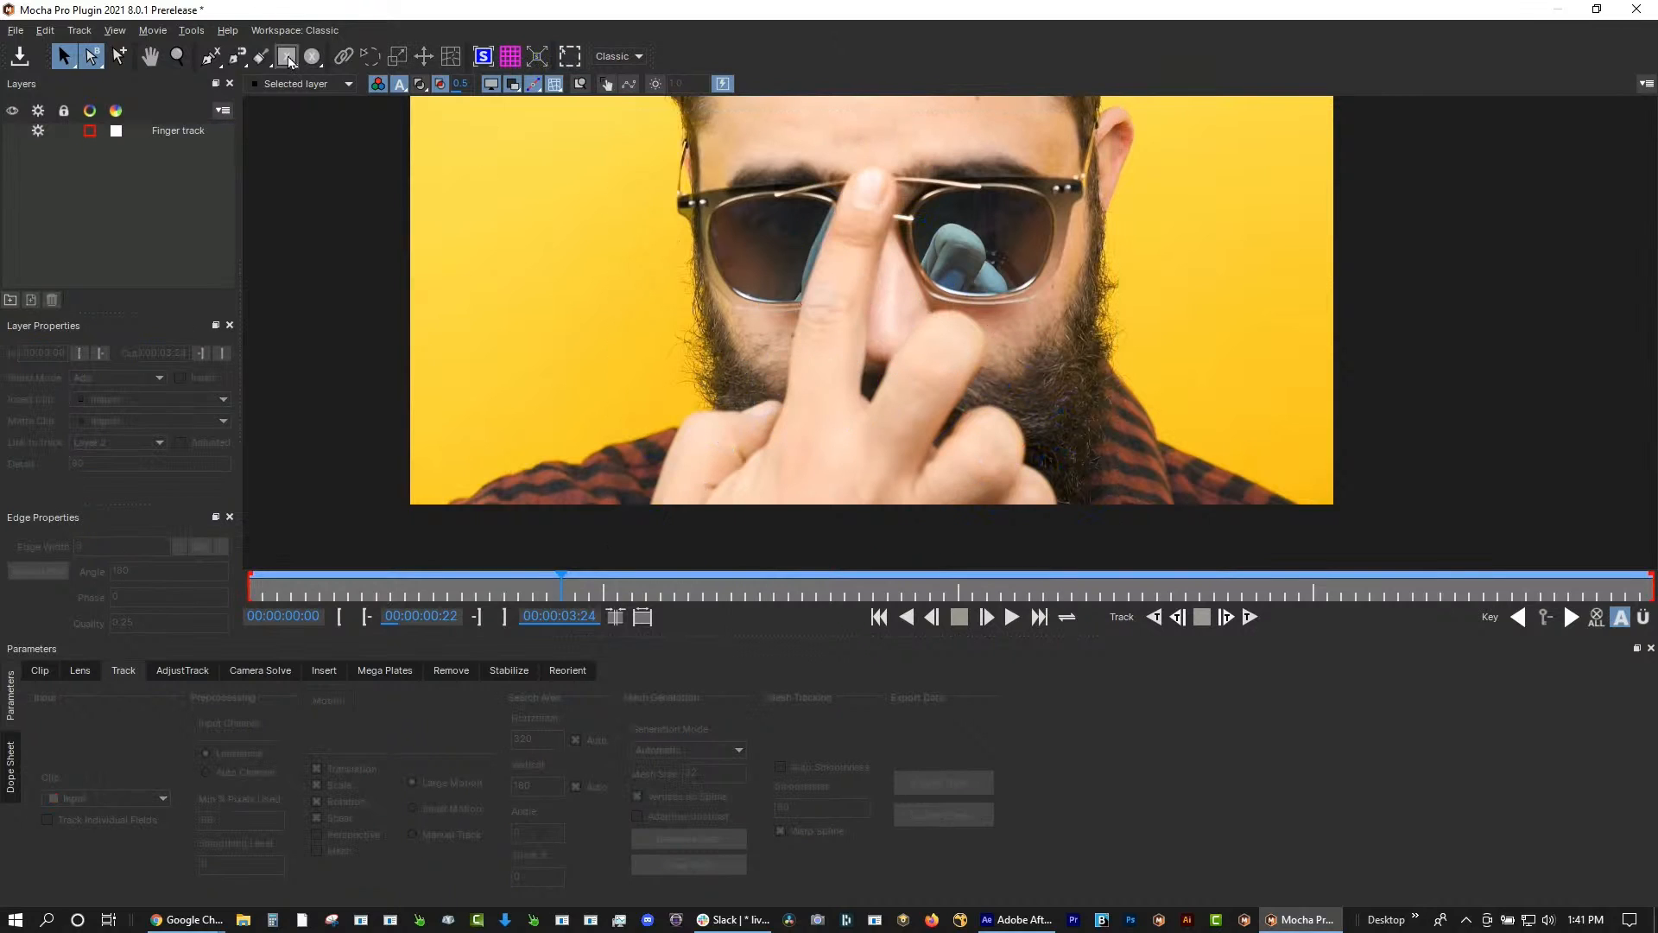
Draw a closed freehand spline around the whole hand, starting at the index fingertip and extending below the frame edge
left_click(239, 57)
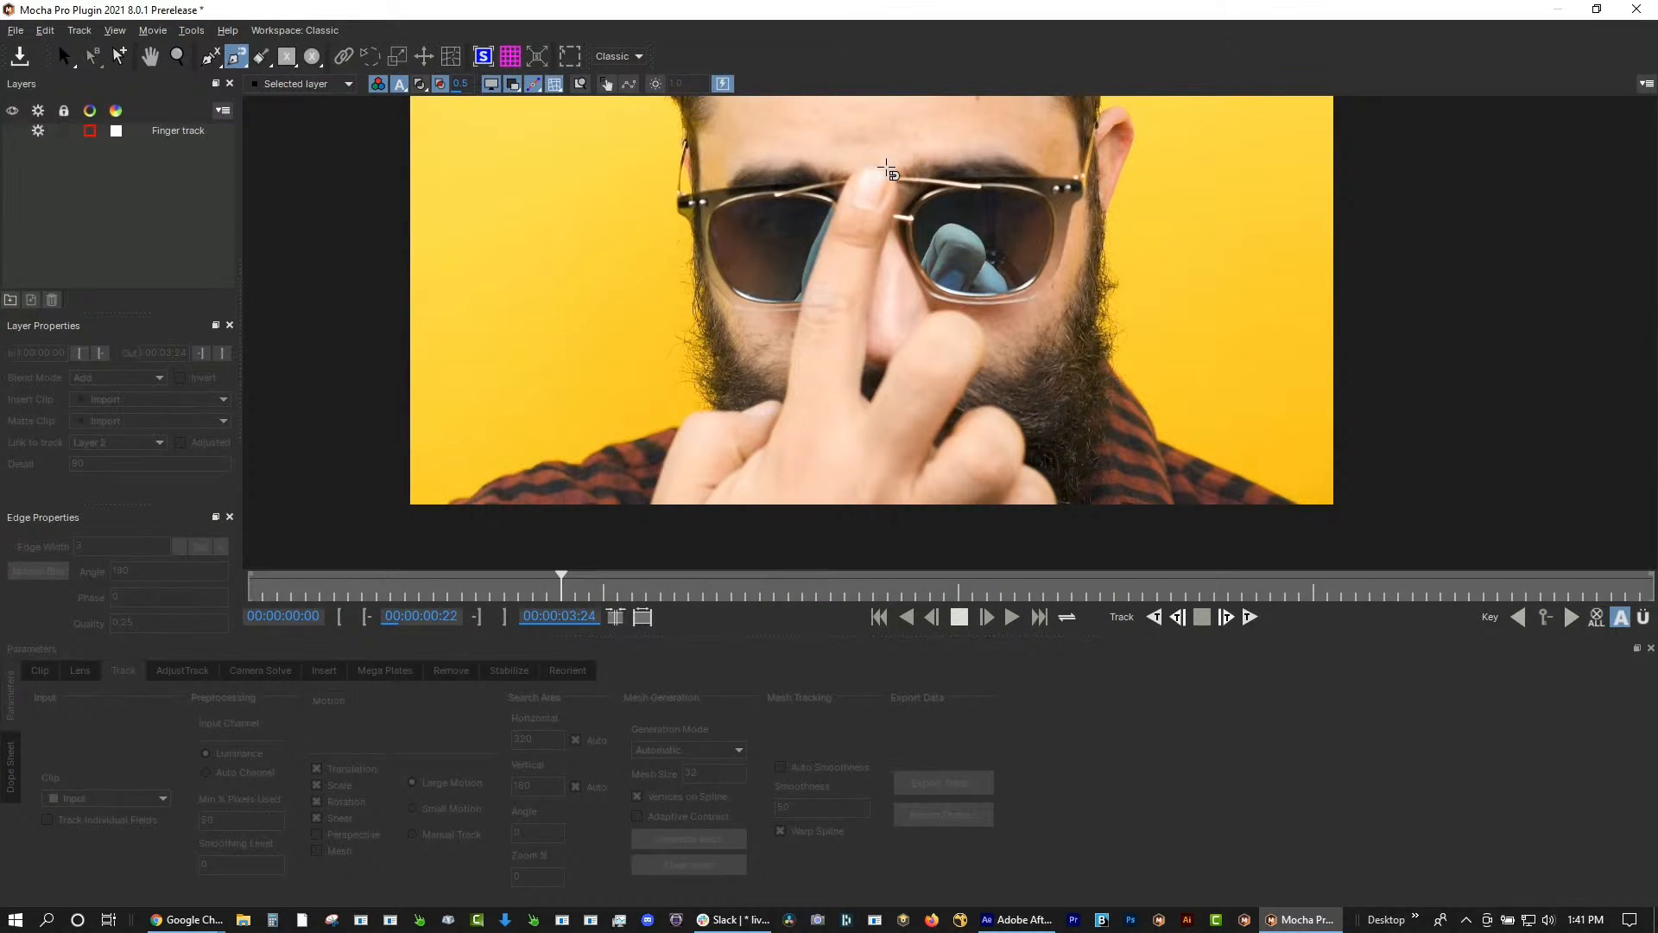
mouse_move(889, 168)
left_mouse_down()
mouse_move(868, 403)
mouse_move(928, 315)
mouse_move(961, 314)
mouse_move(985, 332)
mouse_move(932, 451)
mouse_move(969, 413)
mouse_move(1010, 415)
mouse_move(1023, 462)
mouse_move(1083, 524)
mouse_move(1043, 484)
mouse_move(1032, 565)
mouse_move(1002, 588)
mouse_move(727, 650)
mouse_move(638, 590)
mouse_move(643, 508)
mouse_move(699, 409)
mouse_move(782, 399)
mouse_move(813, 259)
mouse_move(802, 273)
mouse_move(851, 164)
mouse_move(899, 141)
left_mouse_up()
key("i")
key("ctrl+a")
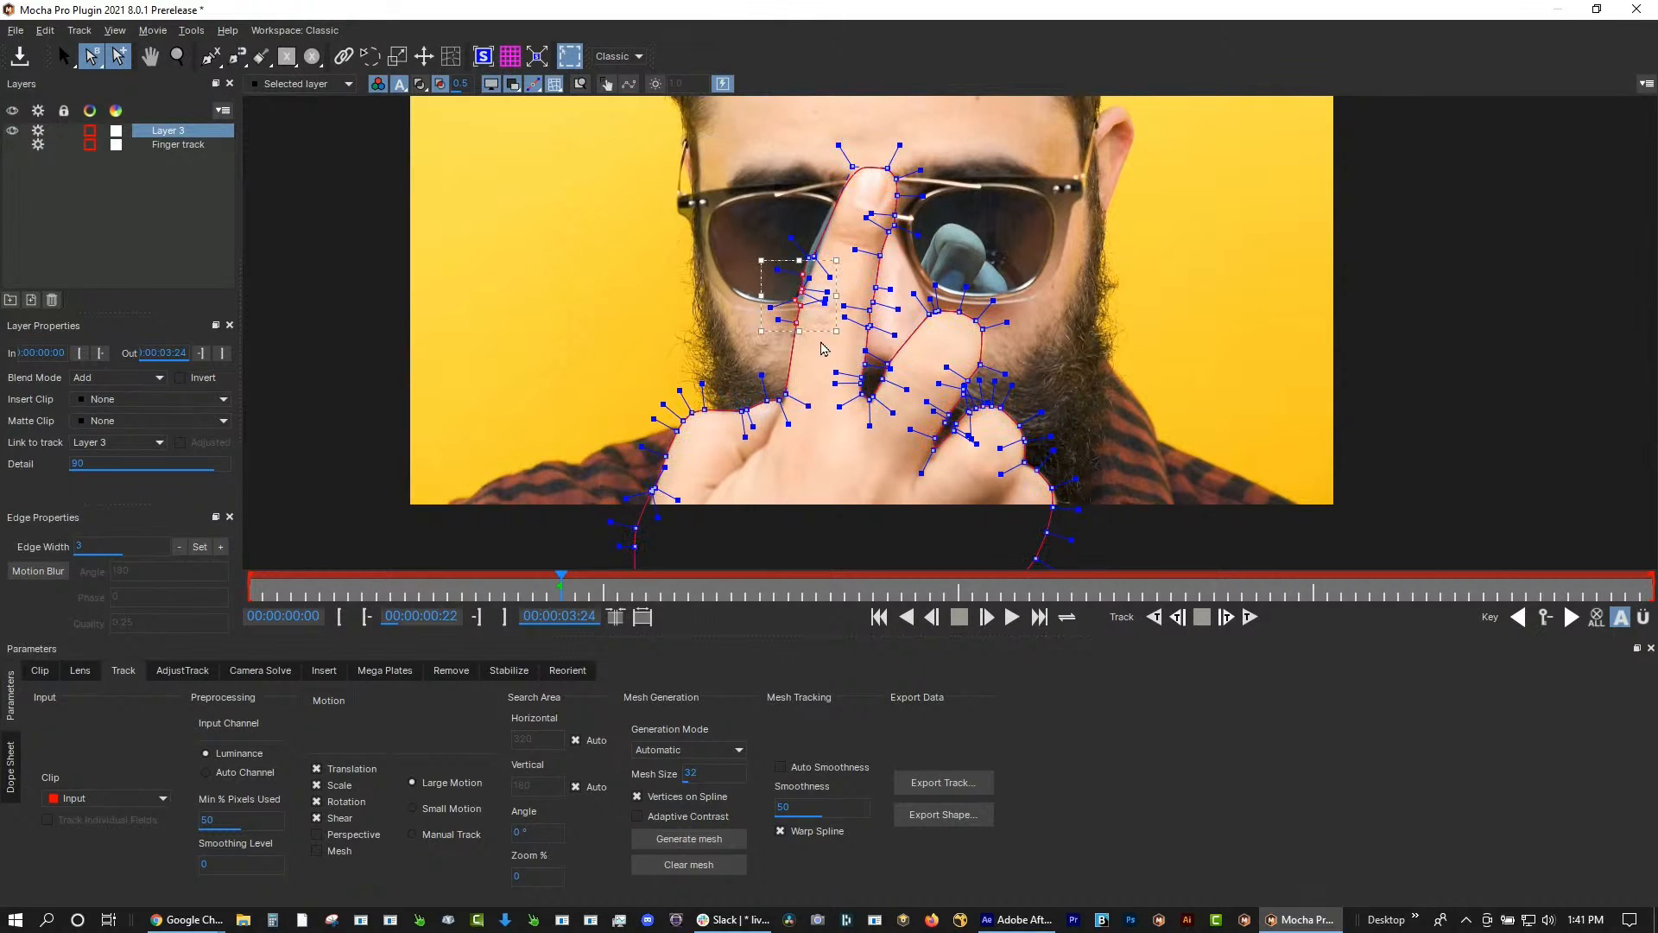
Try thinning and adjusting the control points along the outer edge of the index finger by hand
left_click(823, 331)
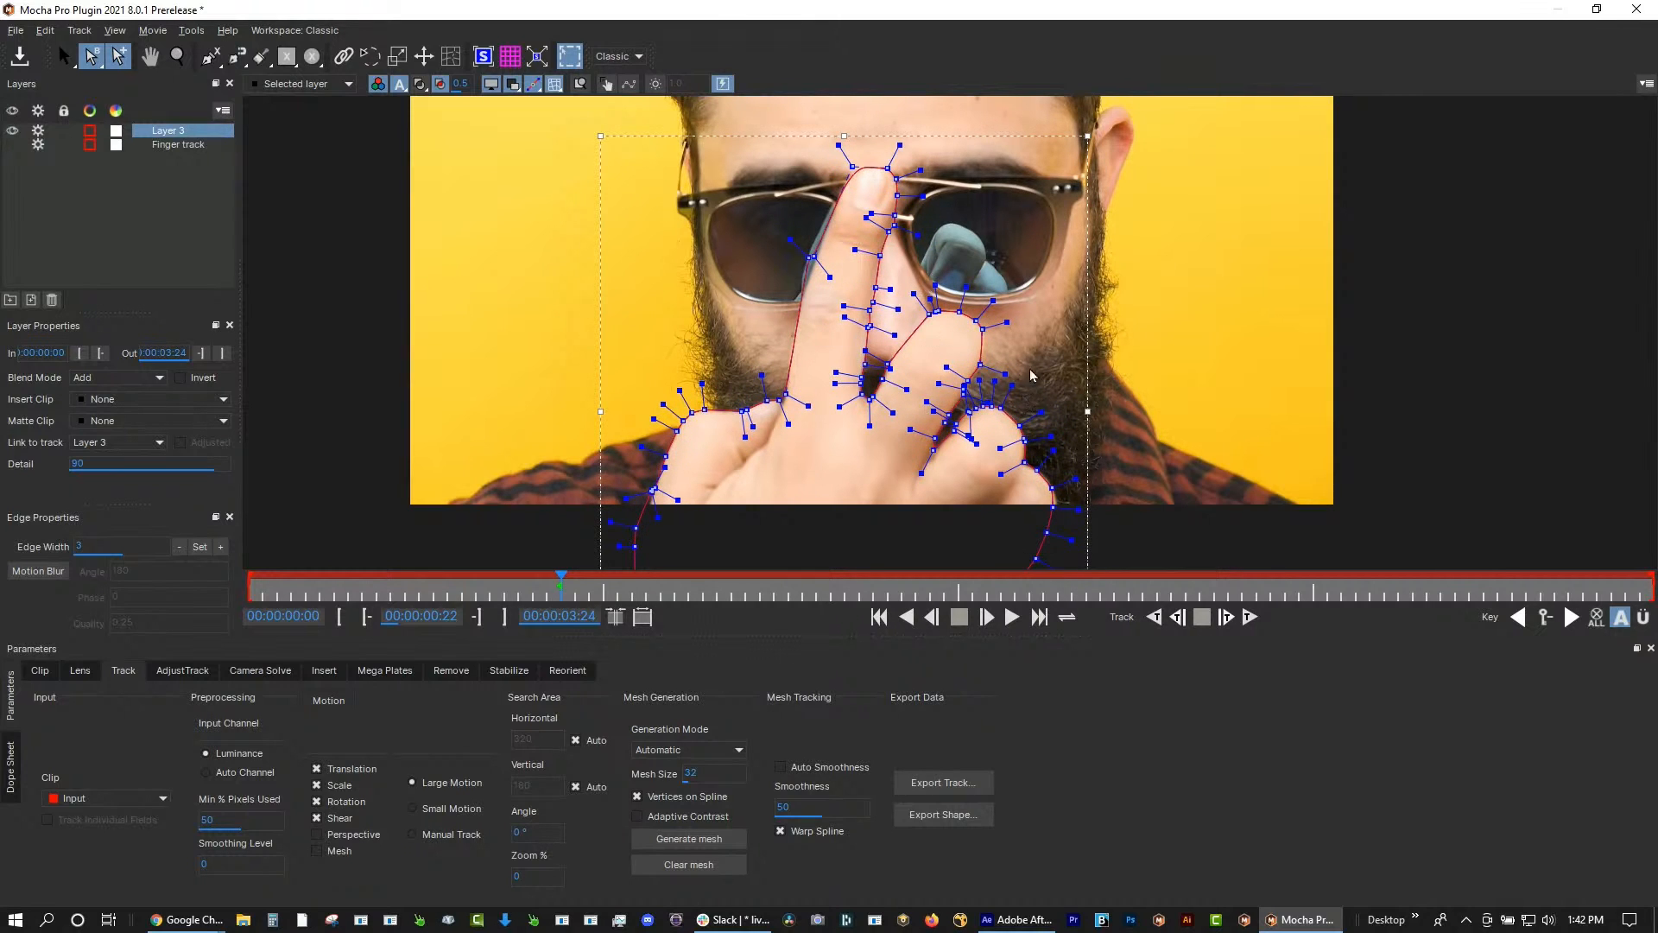
left_click(989, 304)
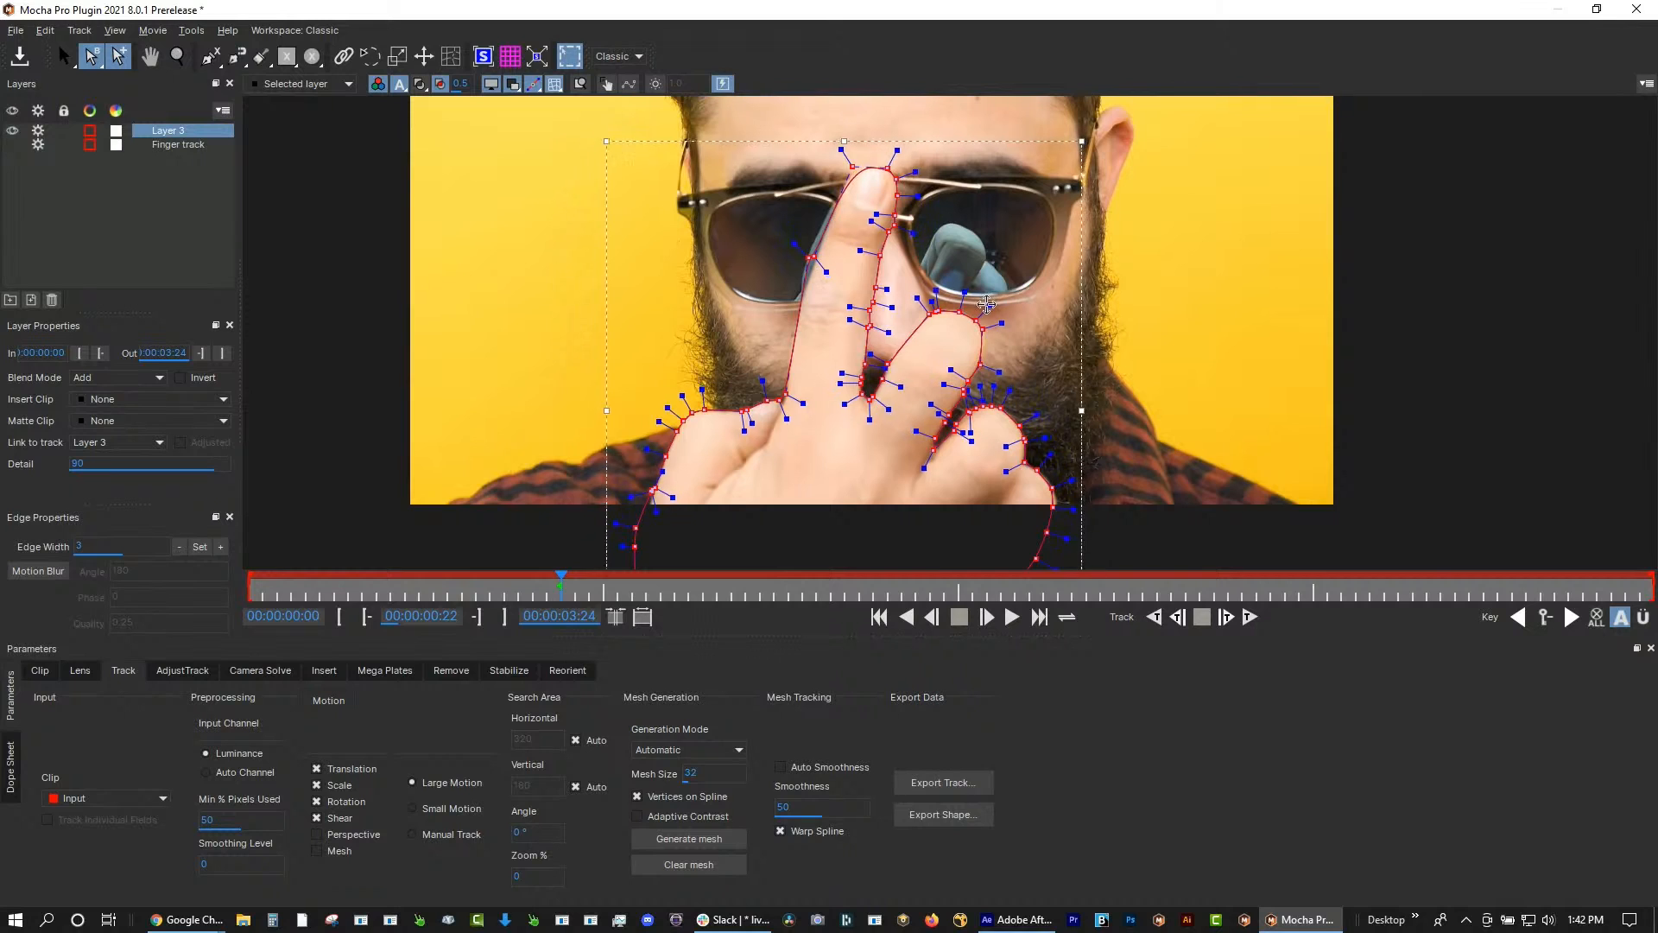
left_click(808, 259)
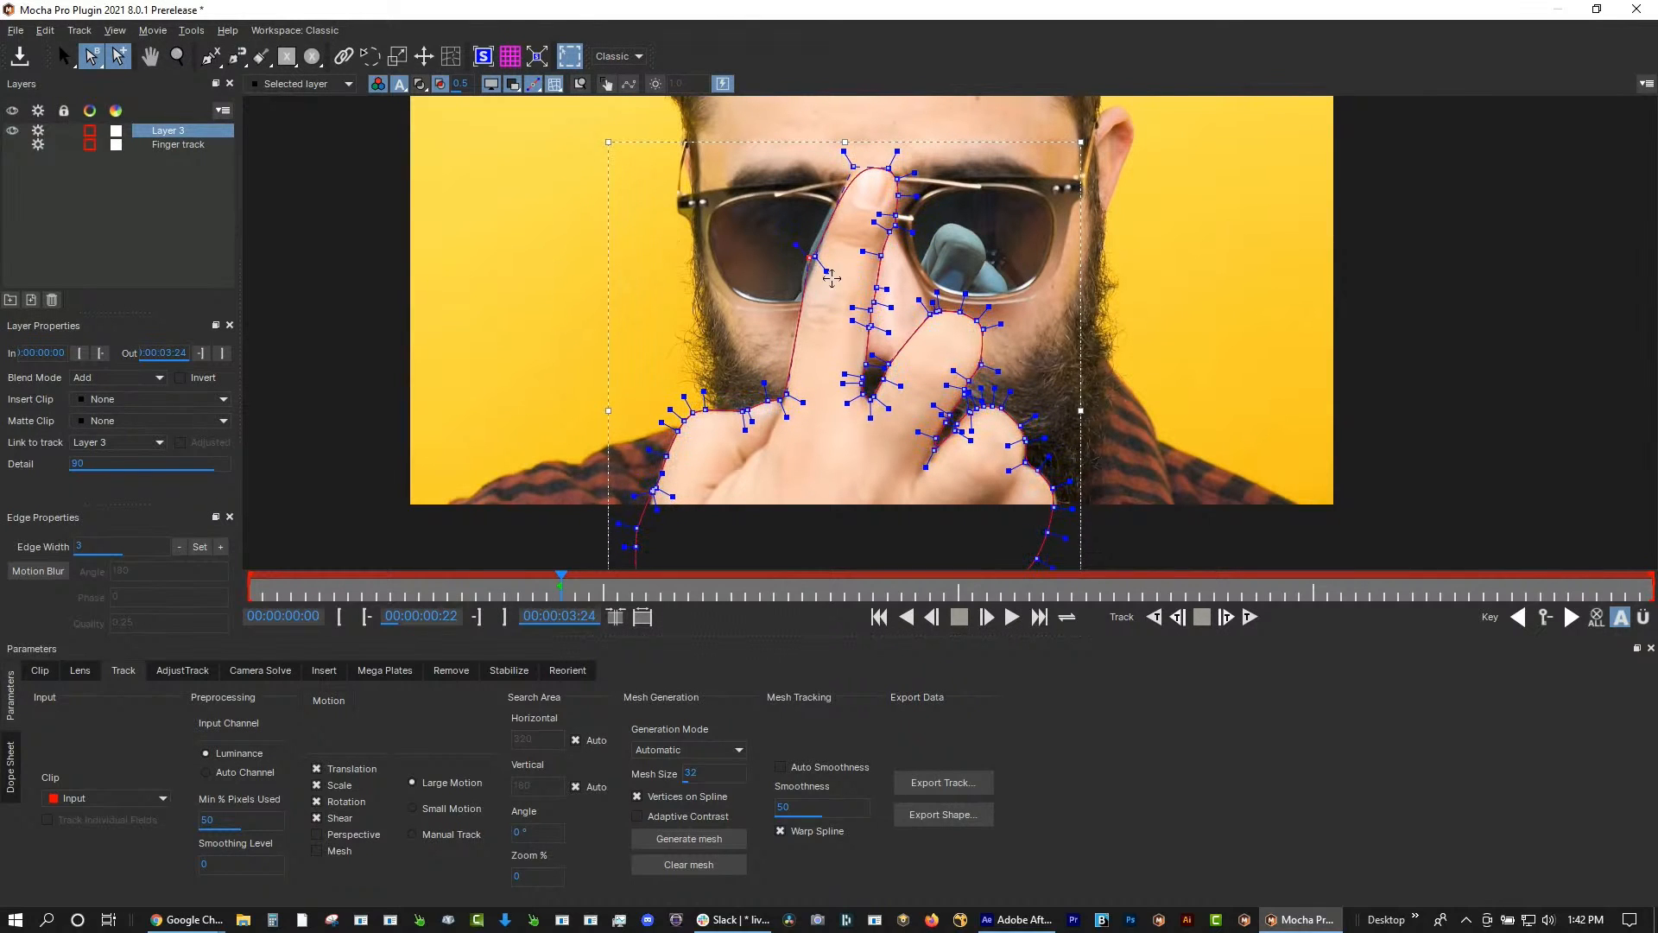
key("ctrl+z")
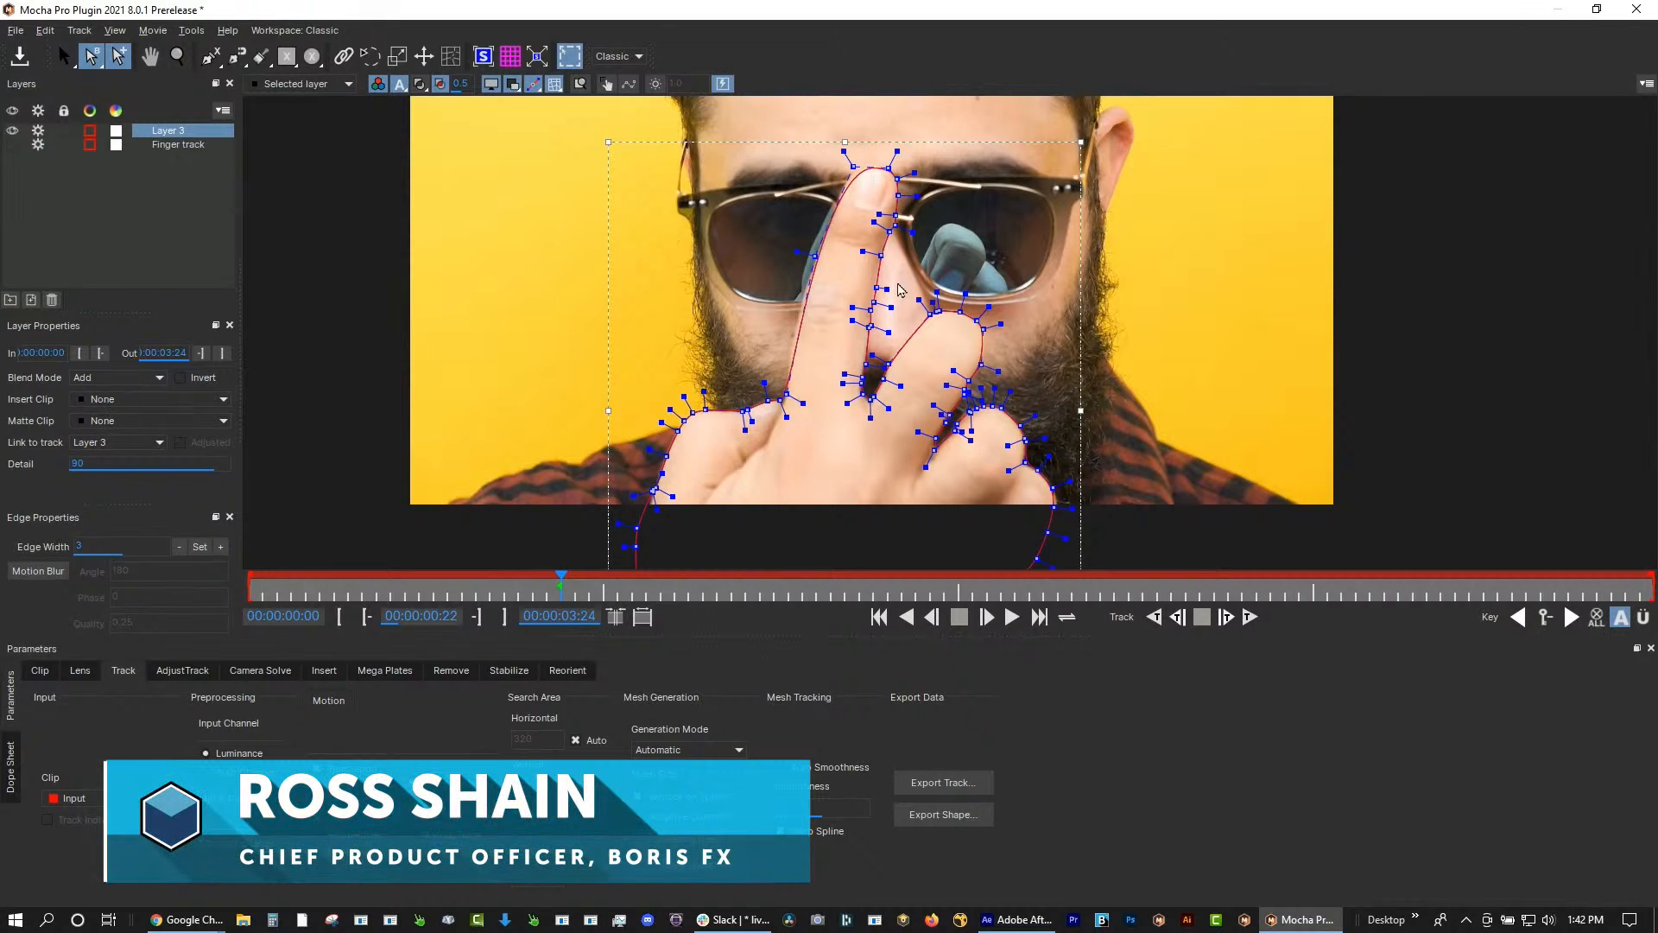
Set the freehand hand spline's Detail to 1 to reduce its control points
left_click(105, 464)
type("32")
key("BackSpace")
key("BackSpace")
type("6")
left_click(497, 379)
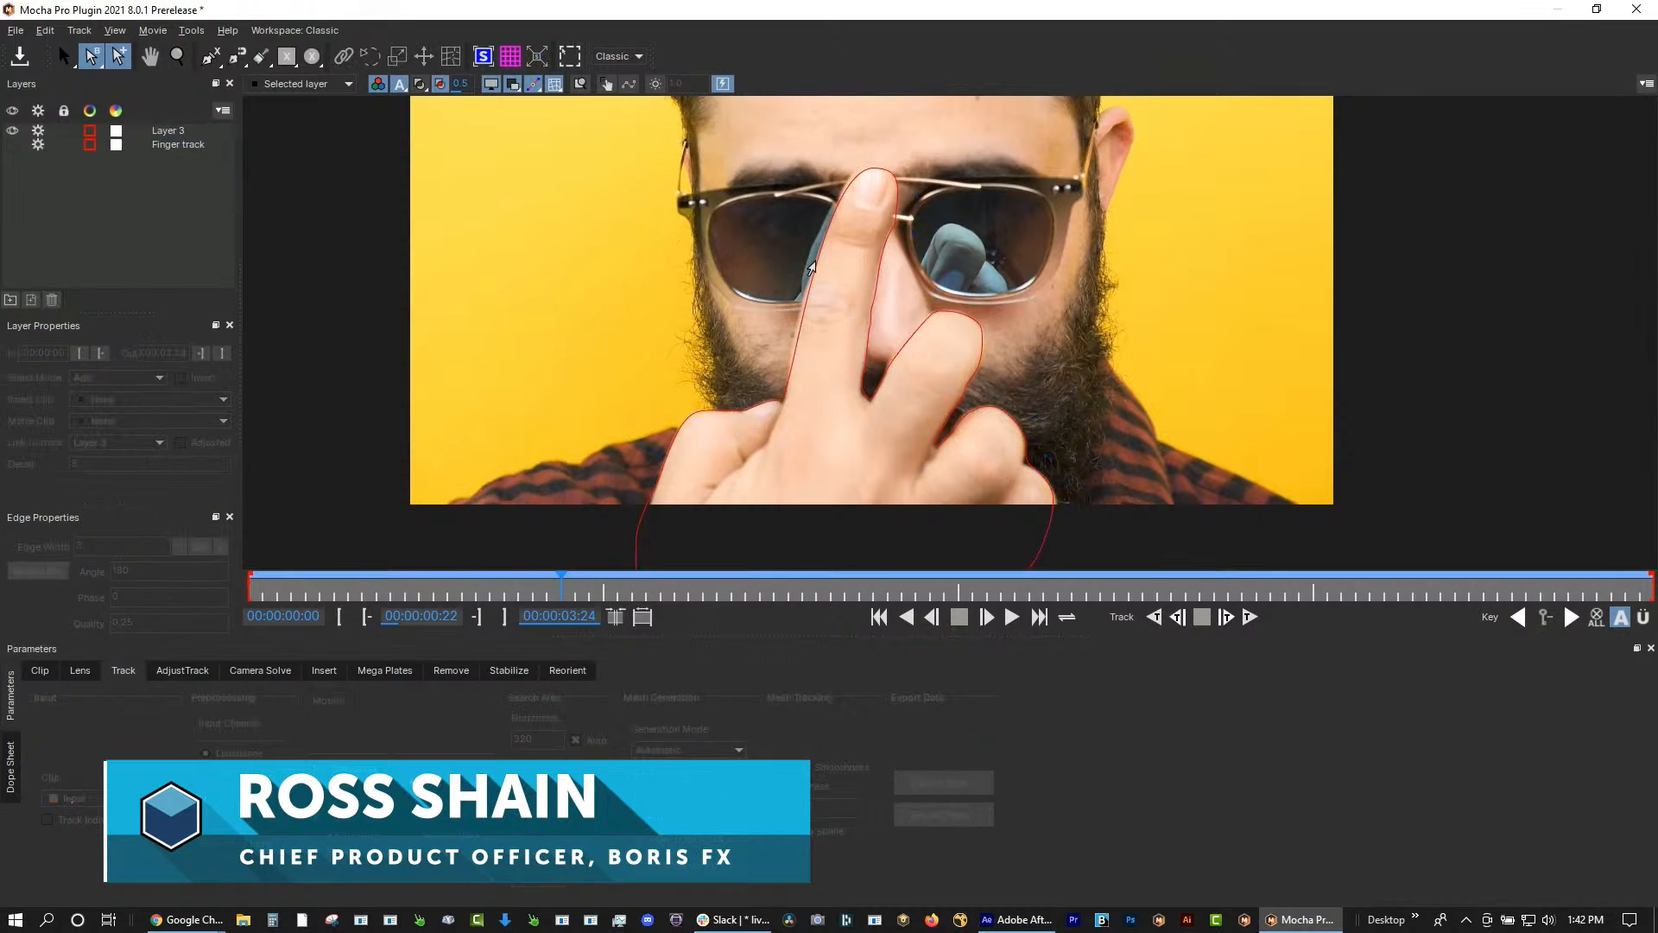
left_click(802, 311)
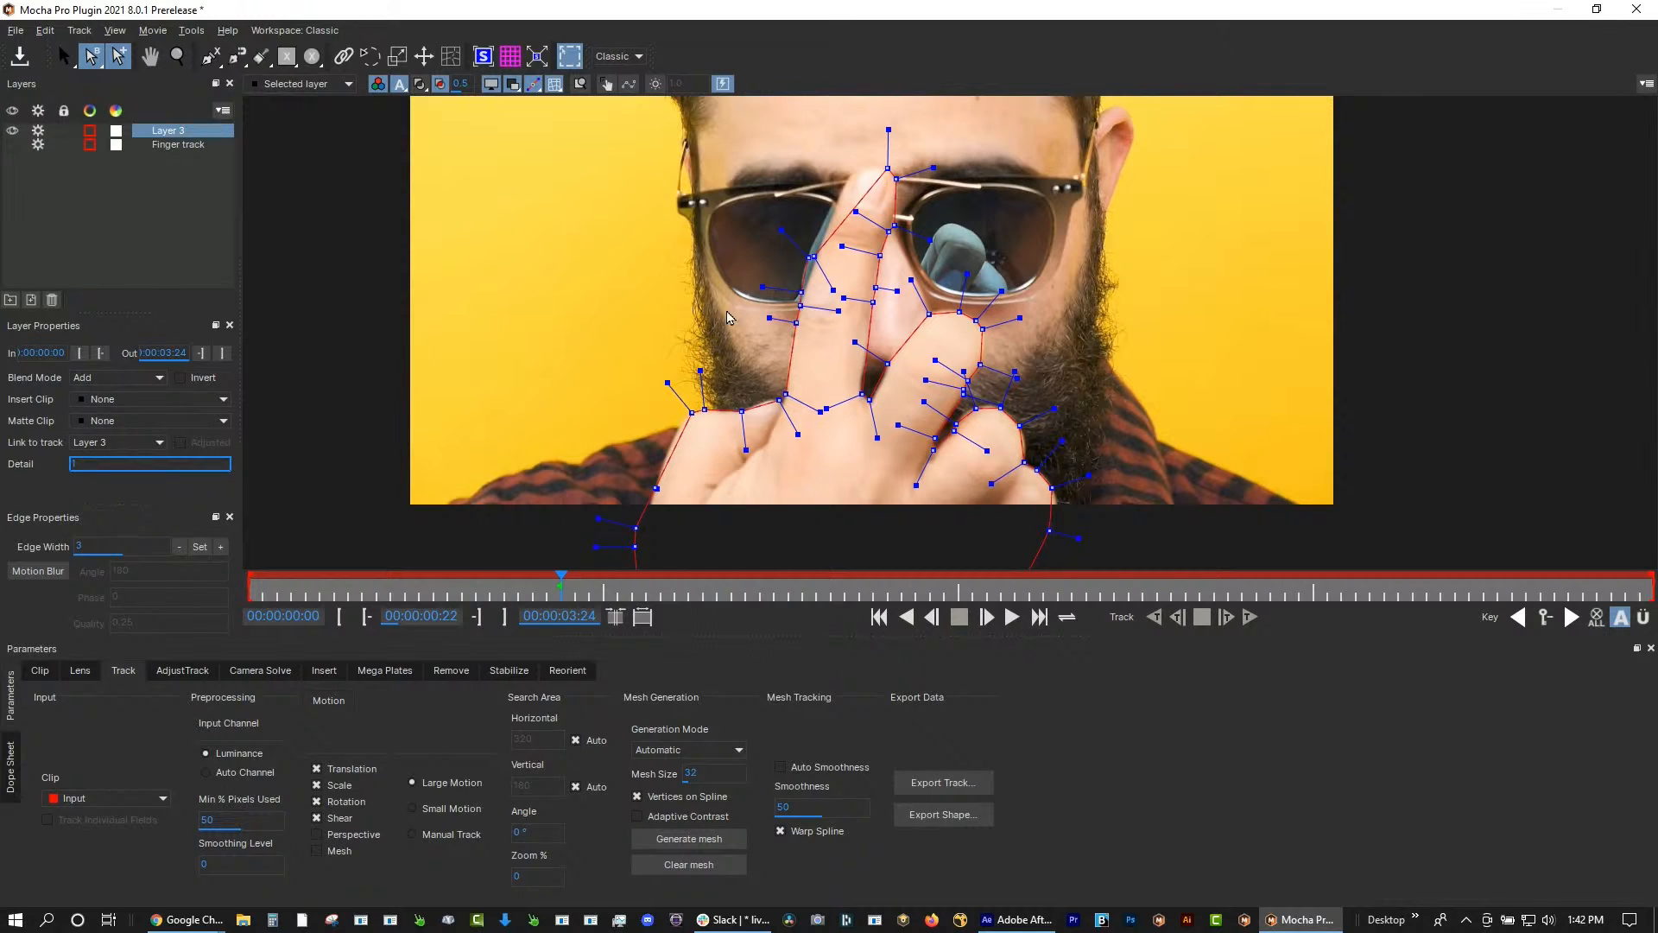
Add a control point to the hand spline at the index fingertip to round its outline
key("s")
key("a")
left_click(859, 165)
left_click(906, 140)
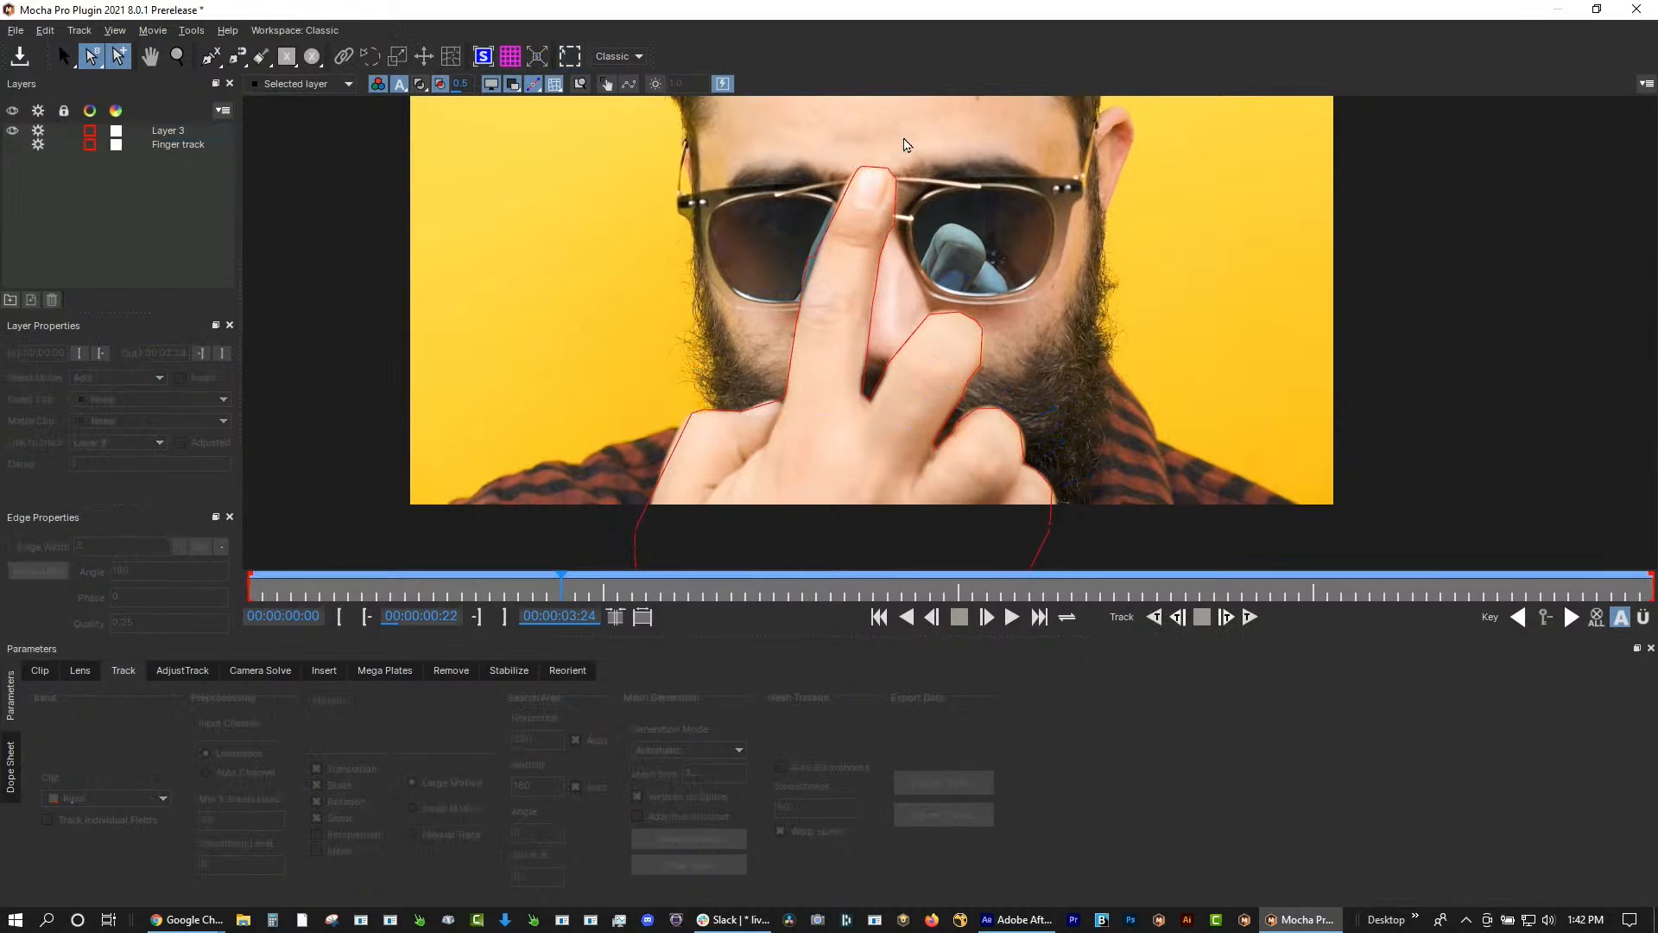
left_click(892, 164)
key("t")
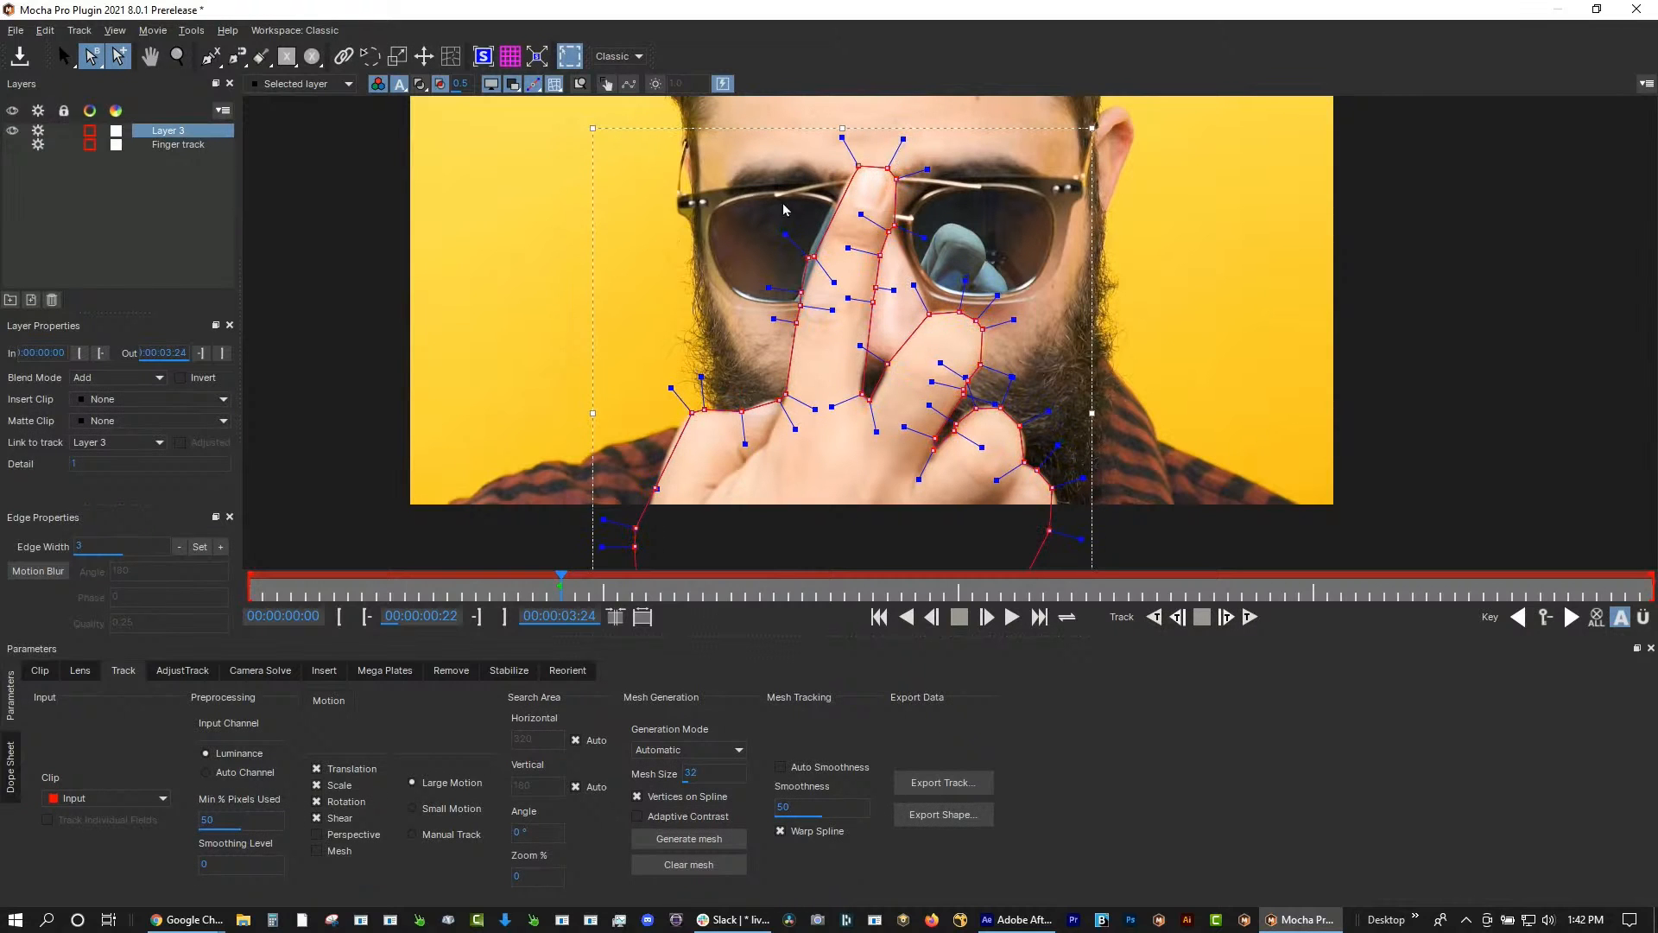
Fit the spline's control points to the index finger's side and tip, the bent finger and the outer knuckle
left_click_drag(808, 258, 816, 256)
left_click_drag(858, 165, 851, 165)
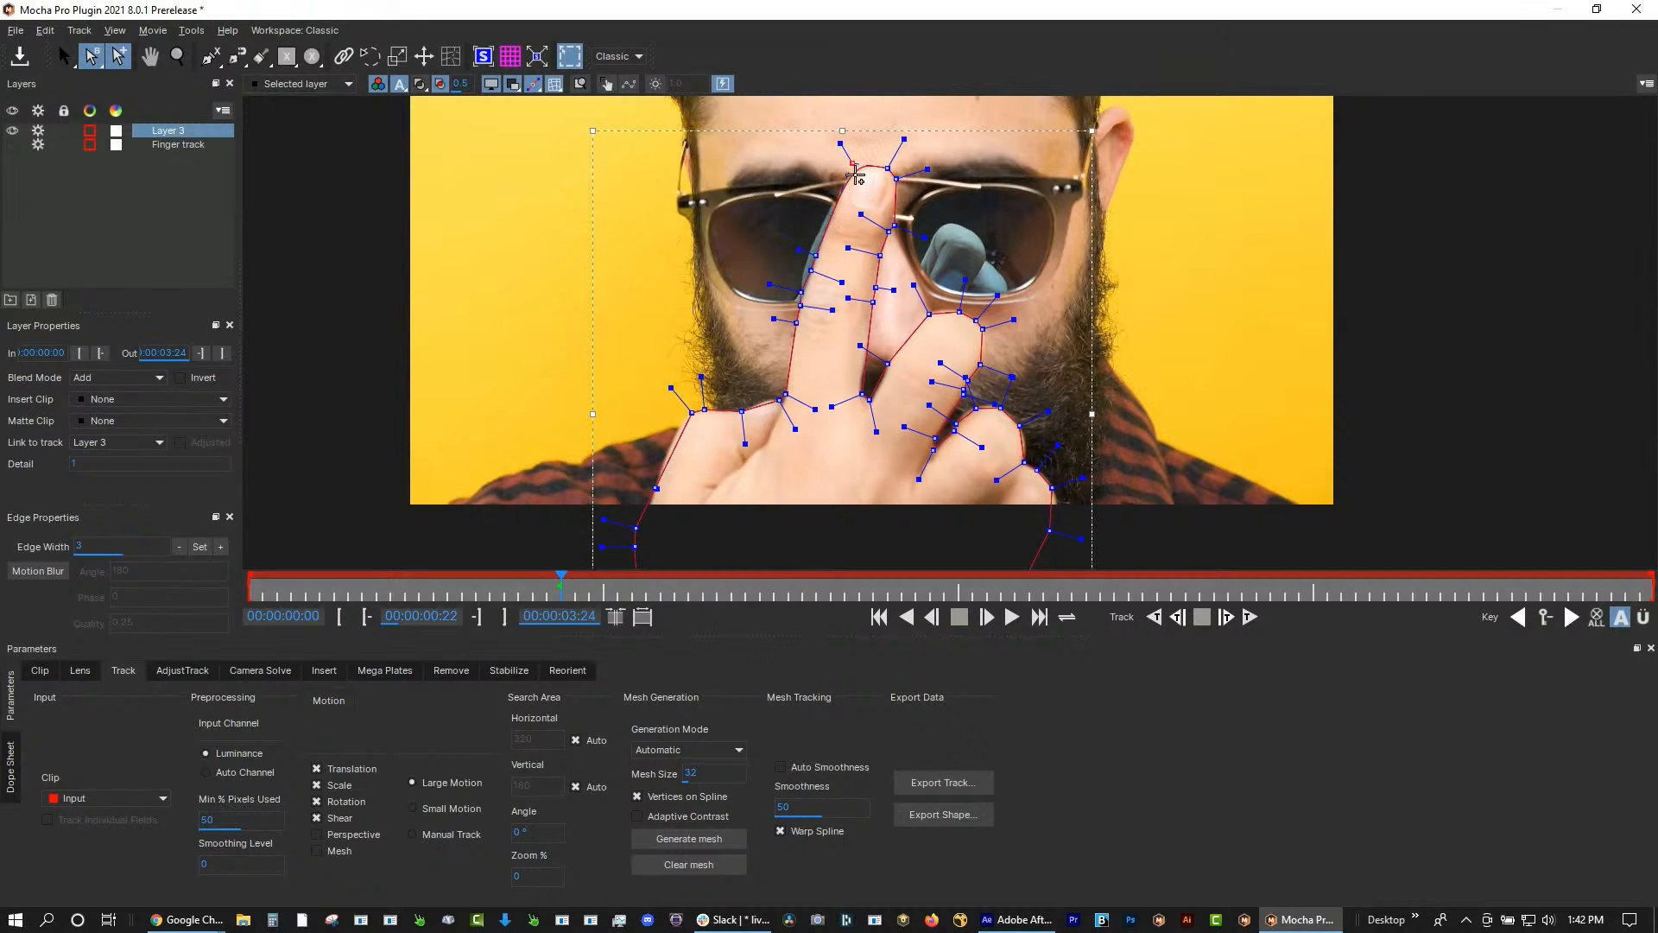
left_click_drag(959, 312, 958, 308)
left_click_drag(691, 413, 773, 395)
Rename the new hand layer as Hand Roto and link it to the Finger track layer's track
double_click(198, 127)
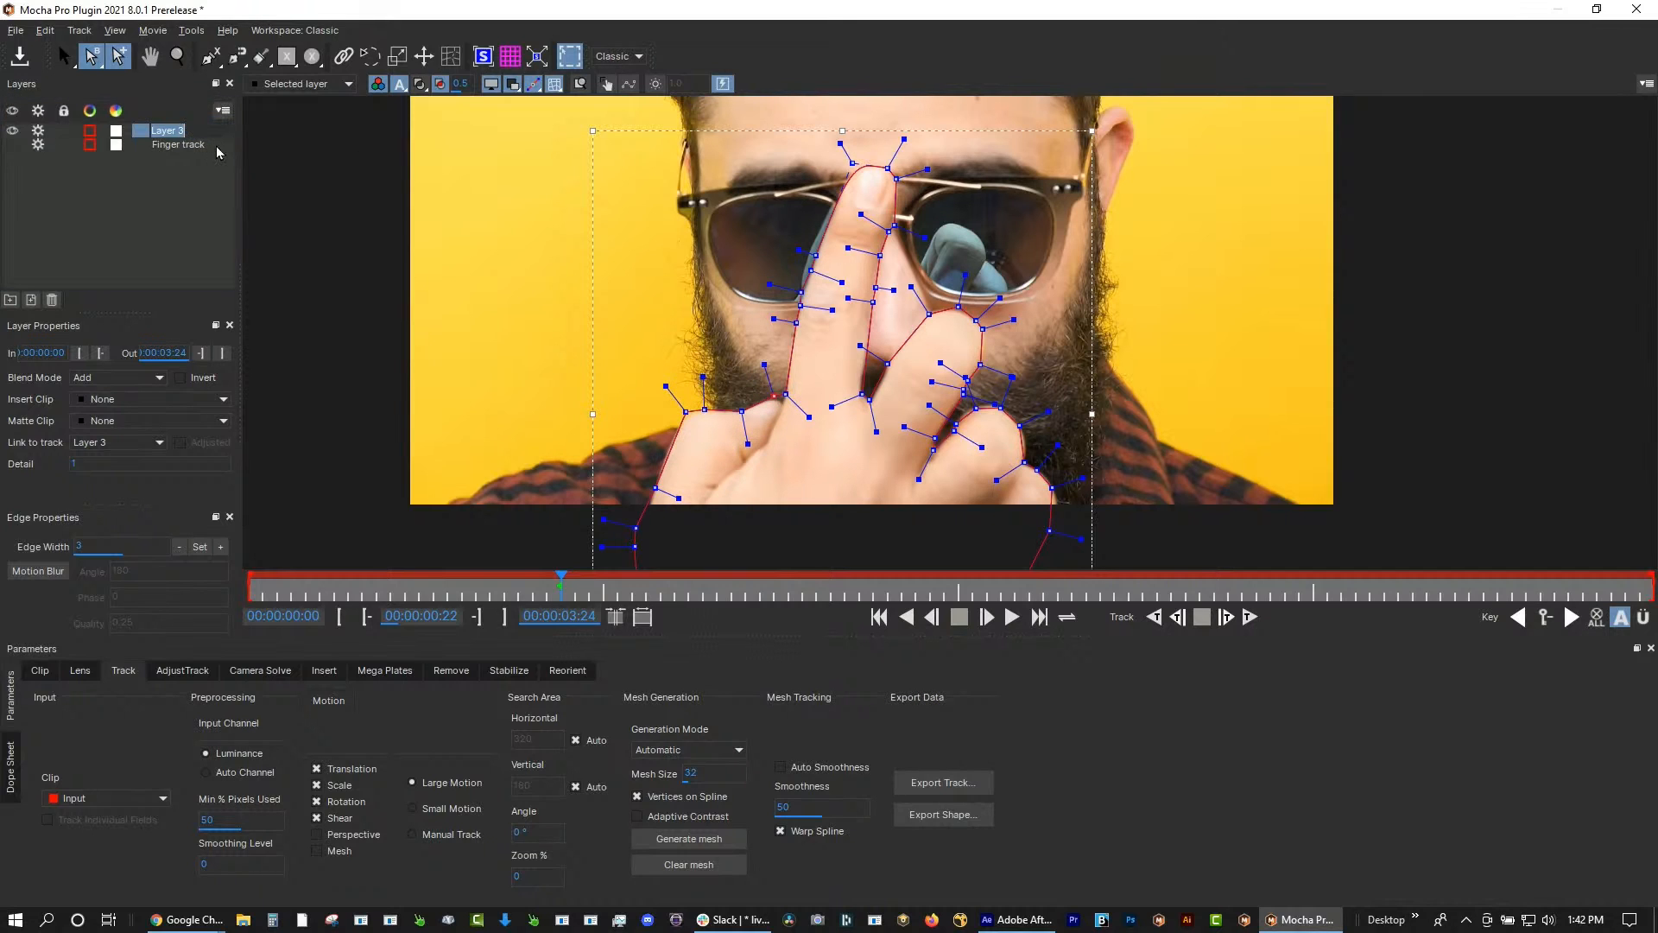
type("Hand Roto")
key("Return")
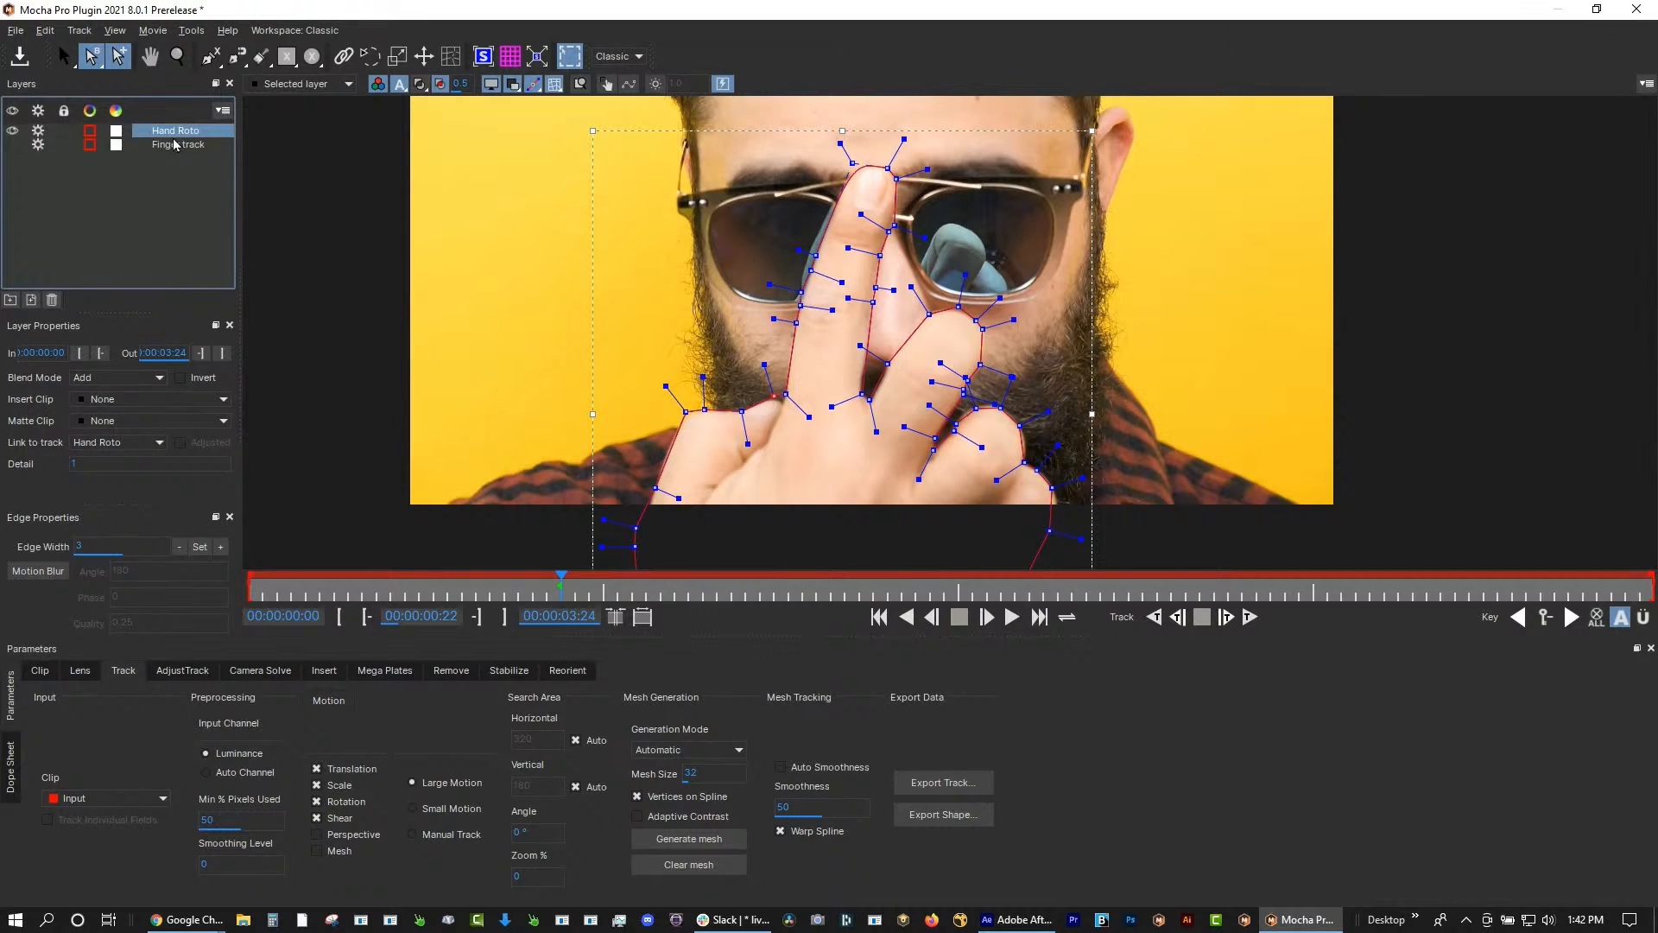
left_click(138, 448)
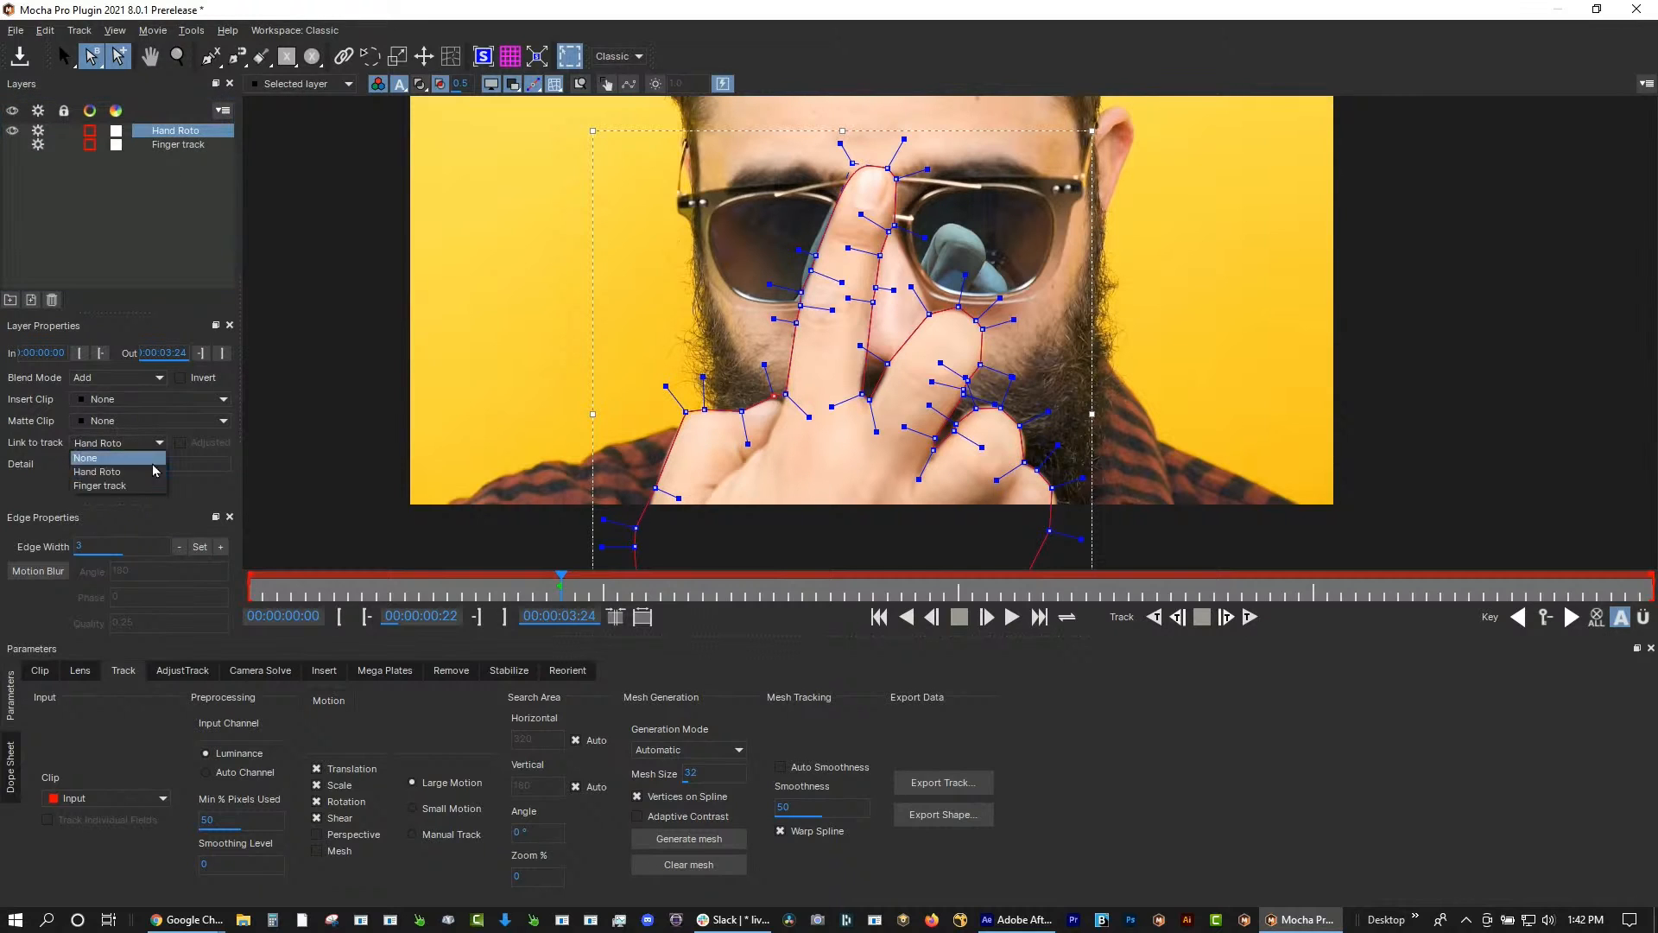
left_click(137, 496)
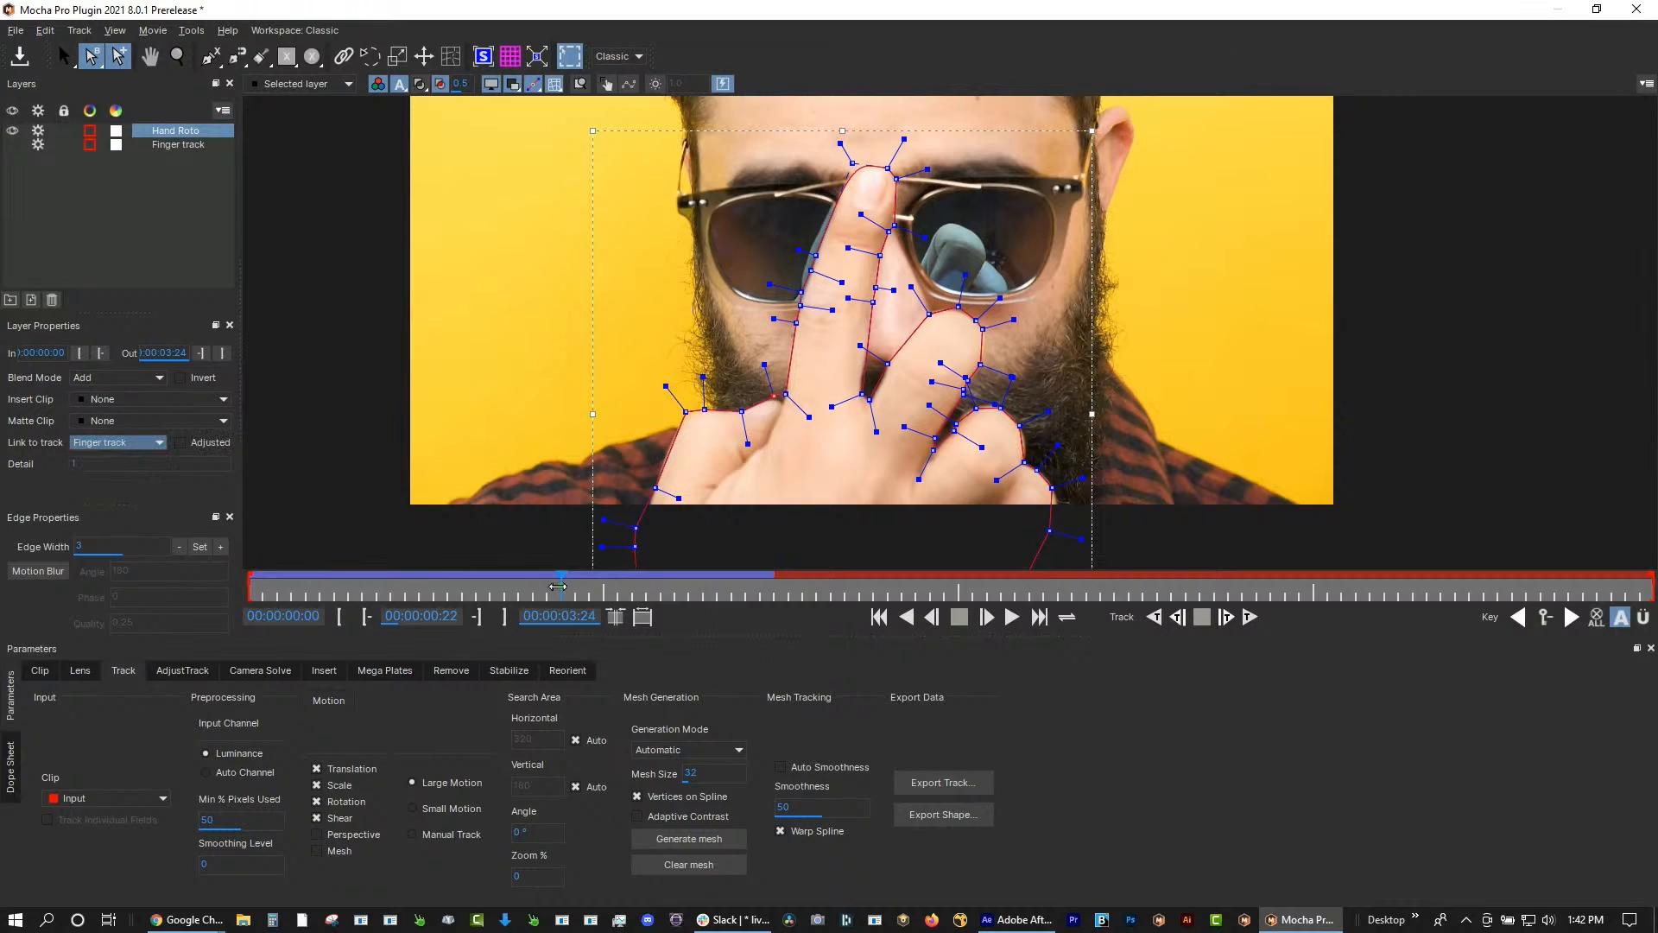
At frame 00:00:00:05, adjust the Hand Roto points to fit the bent middle finger and the finger beside it
left_click_drag(558, 587, 320, 588)
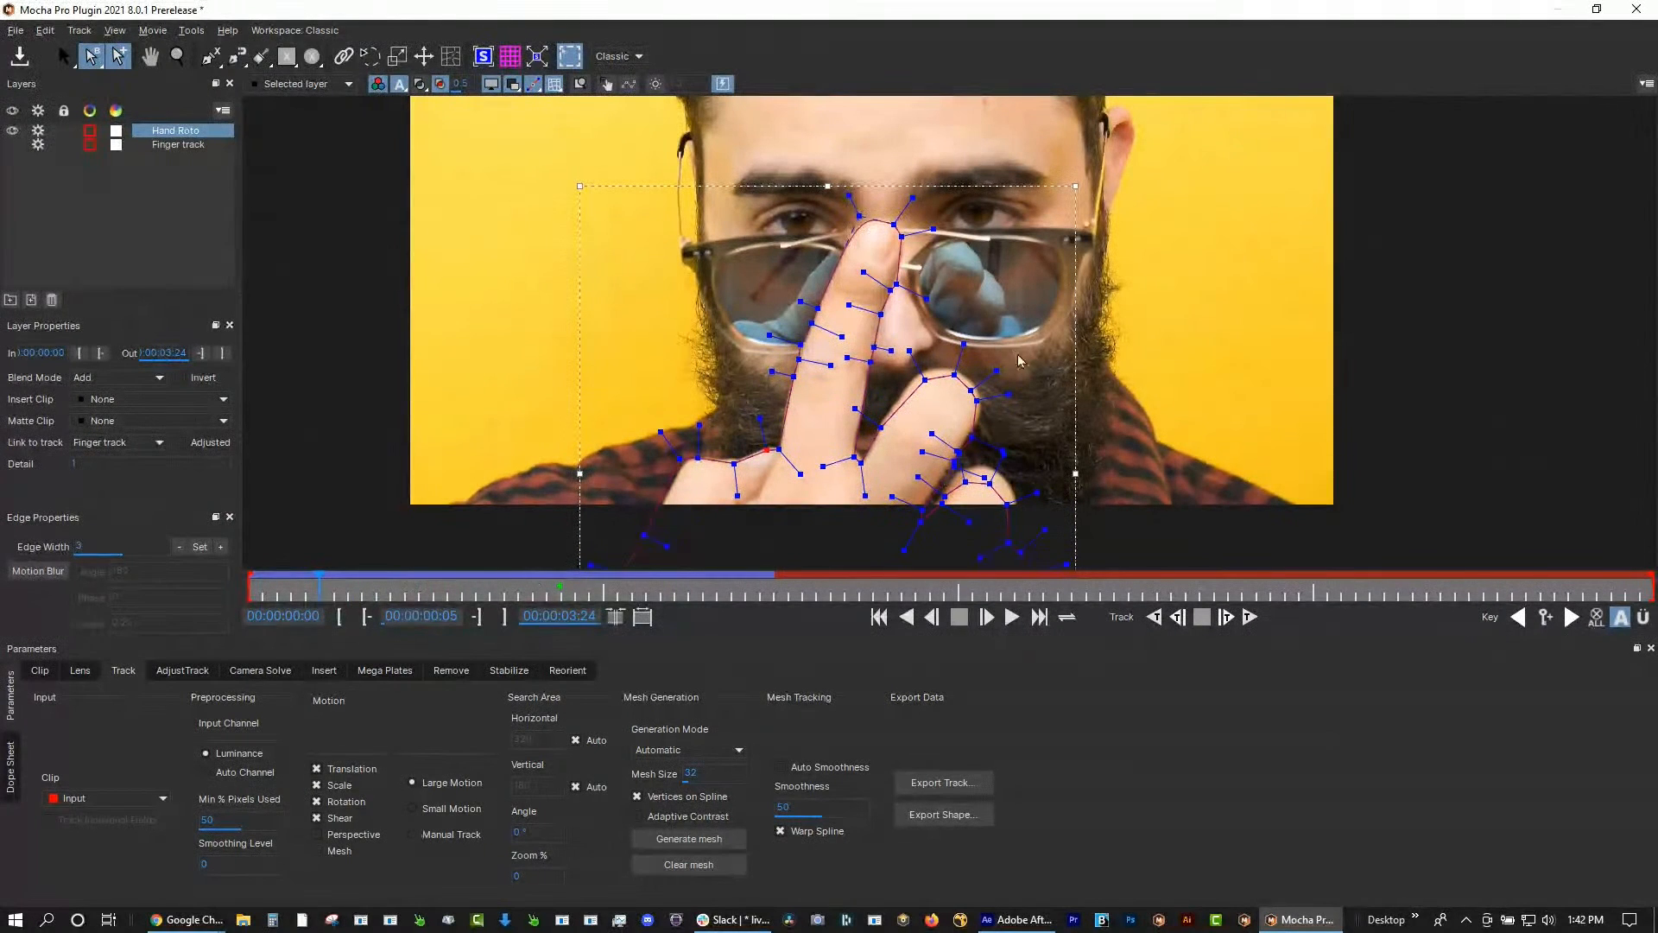
left_click_drag(919, 434, 909, 441)
left_click_drag(957, 378, 920, 370)
left_click(992, 357)
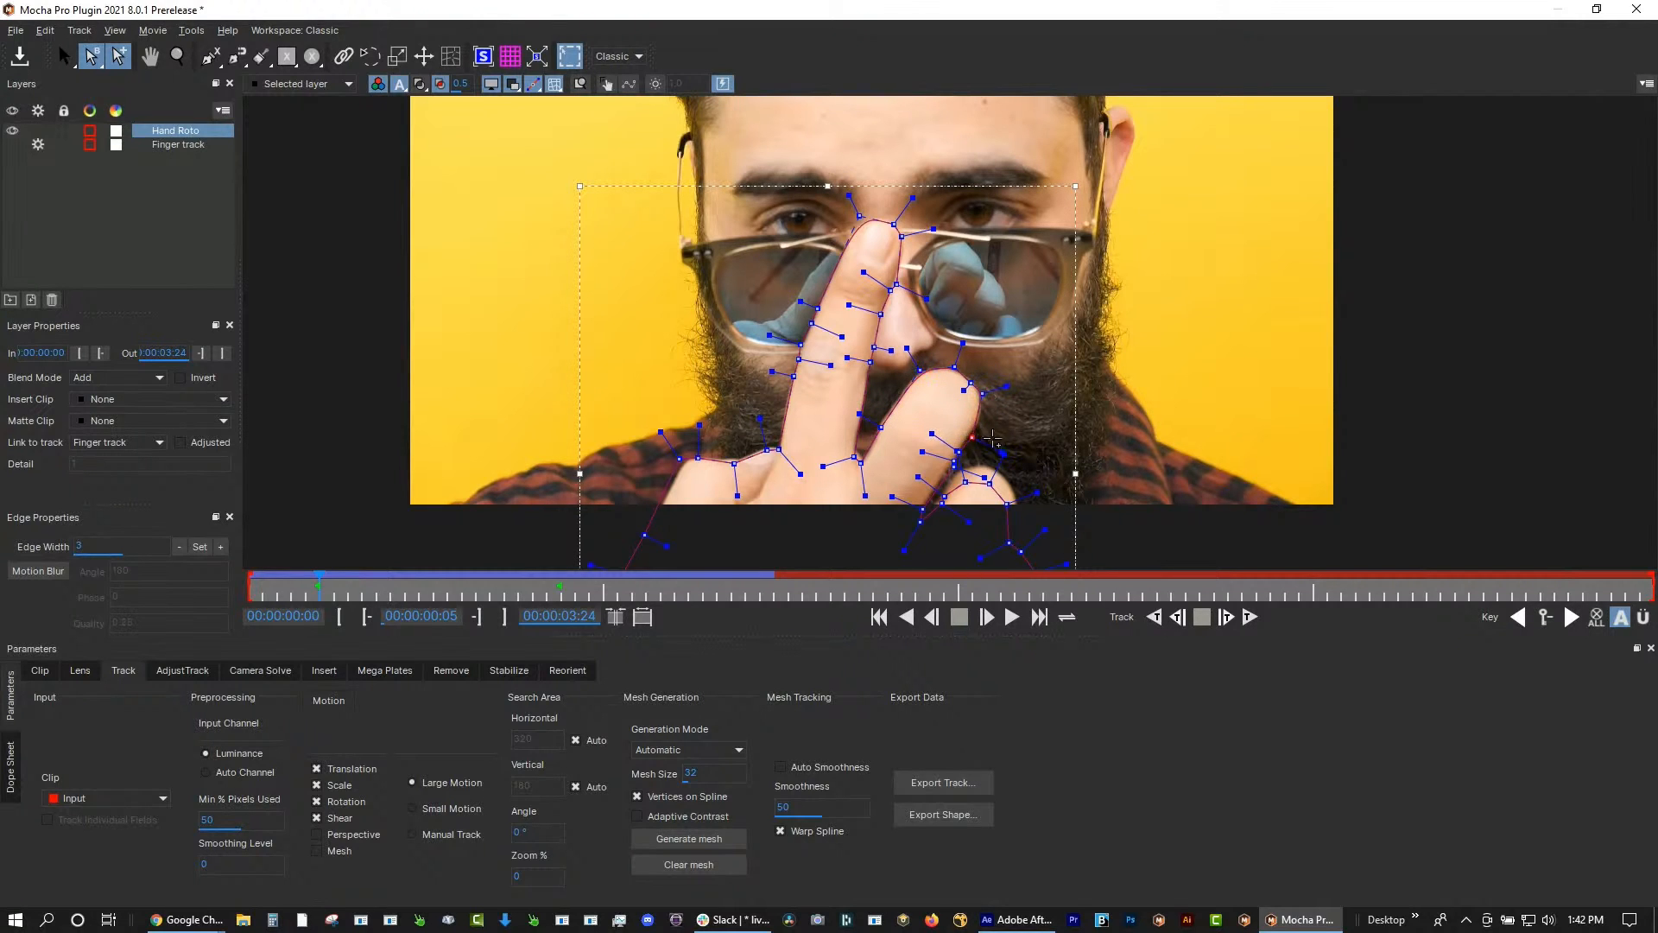
left_click_drag(1076, 473, 950, 547)
key("ctrl+z")
left_click_drag(1128, 470, 957, 541)
mouse_move(990, 484)
left_mouse_down()
mouse_move(998, 469)
mouse_move(945, 492)
mouse_move(970, 466)
left_mouse_up()
left_click(977, 511)
At the first frame, shift the Hand Roto points around the bent middle finger onto its edge
left_click_drag(318, 586, 248, 587)
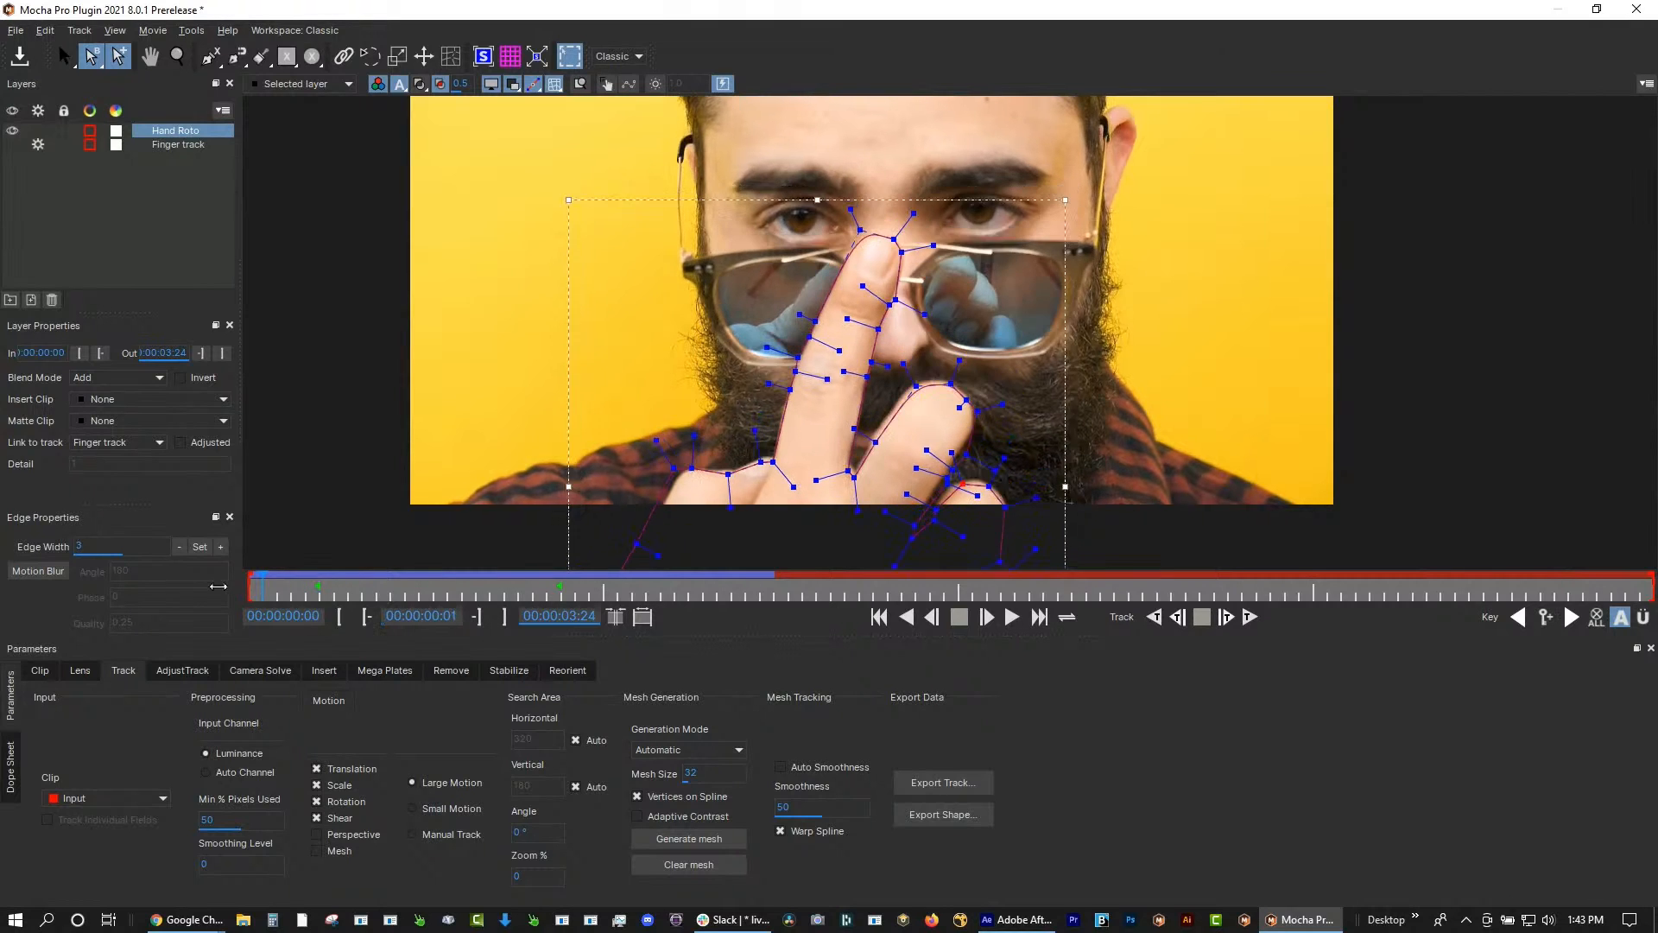
left_click_drag(1092, 381, 888, 456)
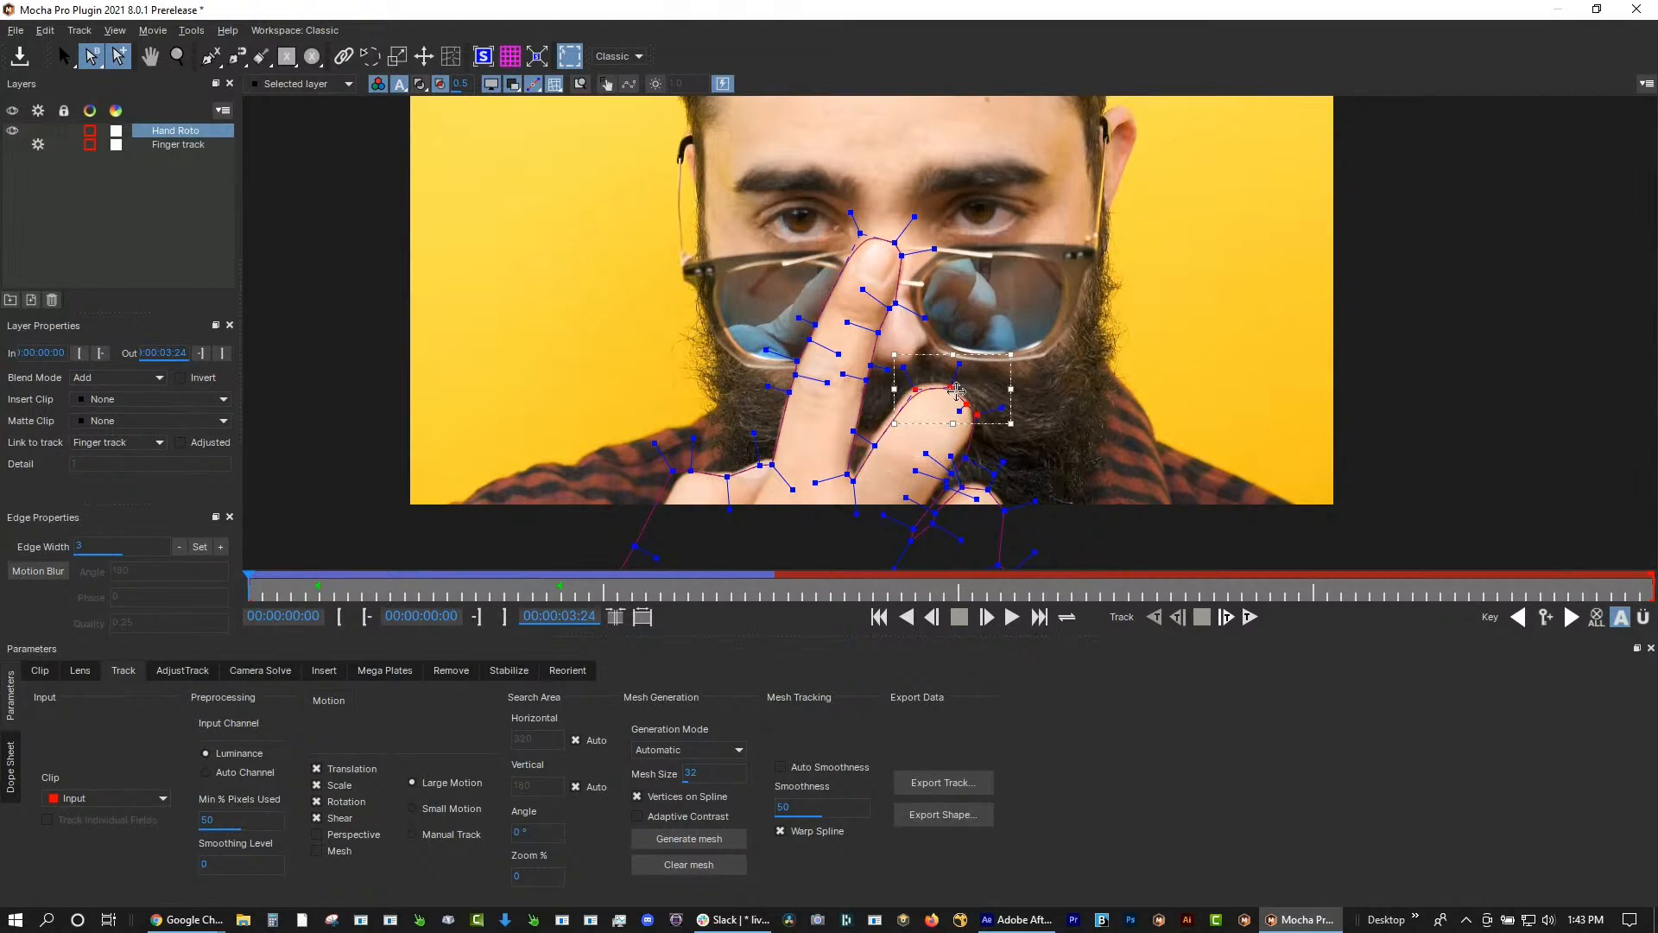
left_click_drag(951, 388, 949, 383)
left_click_drag(874, 446, 875, 443)
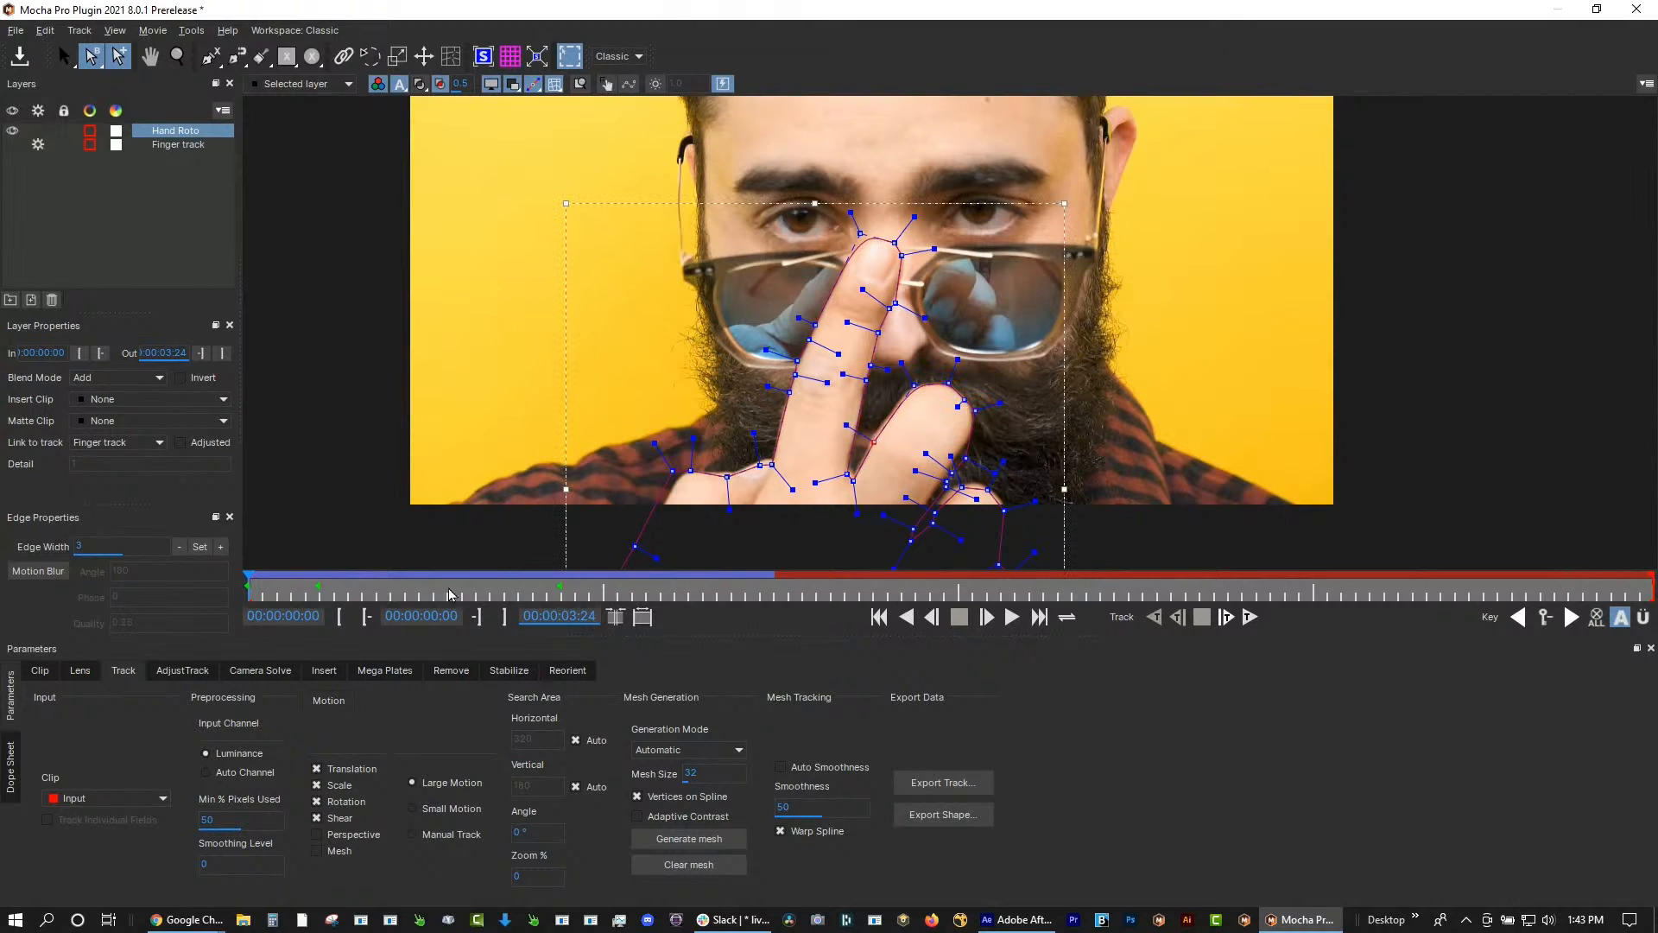
Show the hand cut out by its matte at the first frame and select the Hand Roto layer
left_click_drag(285, 587, 248, 587)
left_click(391, 271)
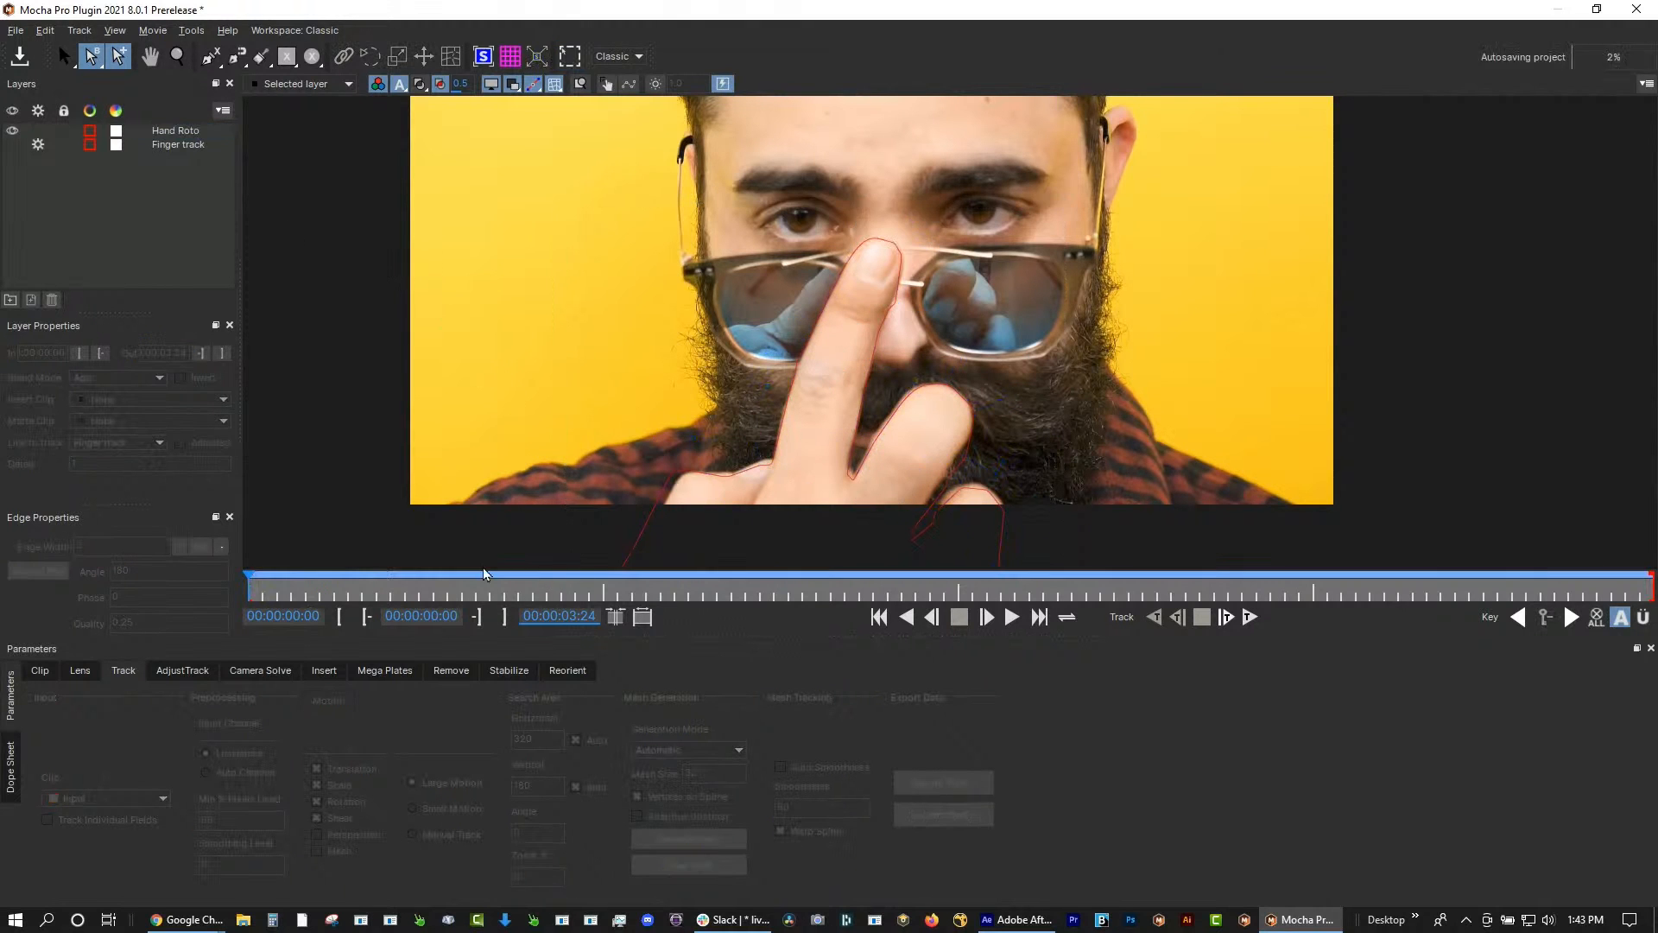
left_click(420, 85)
left_click(179, 133)
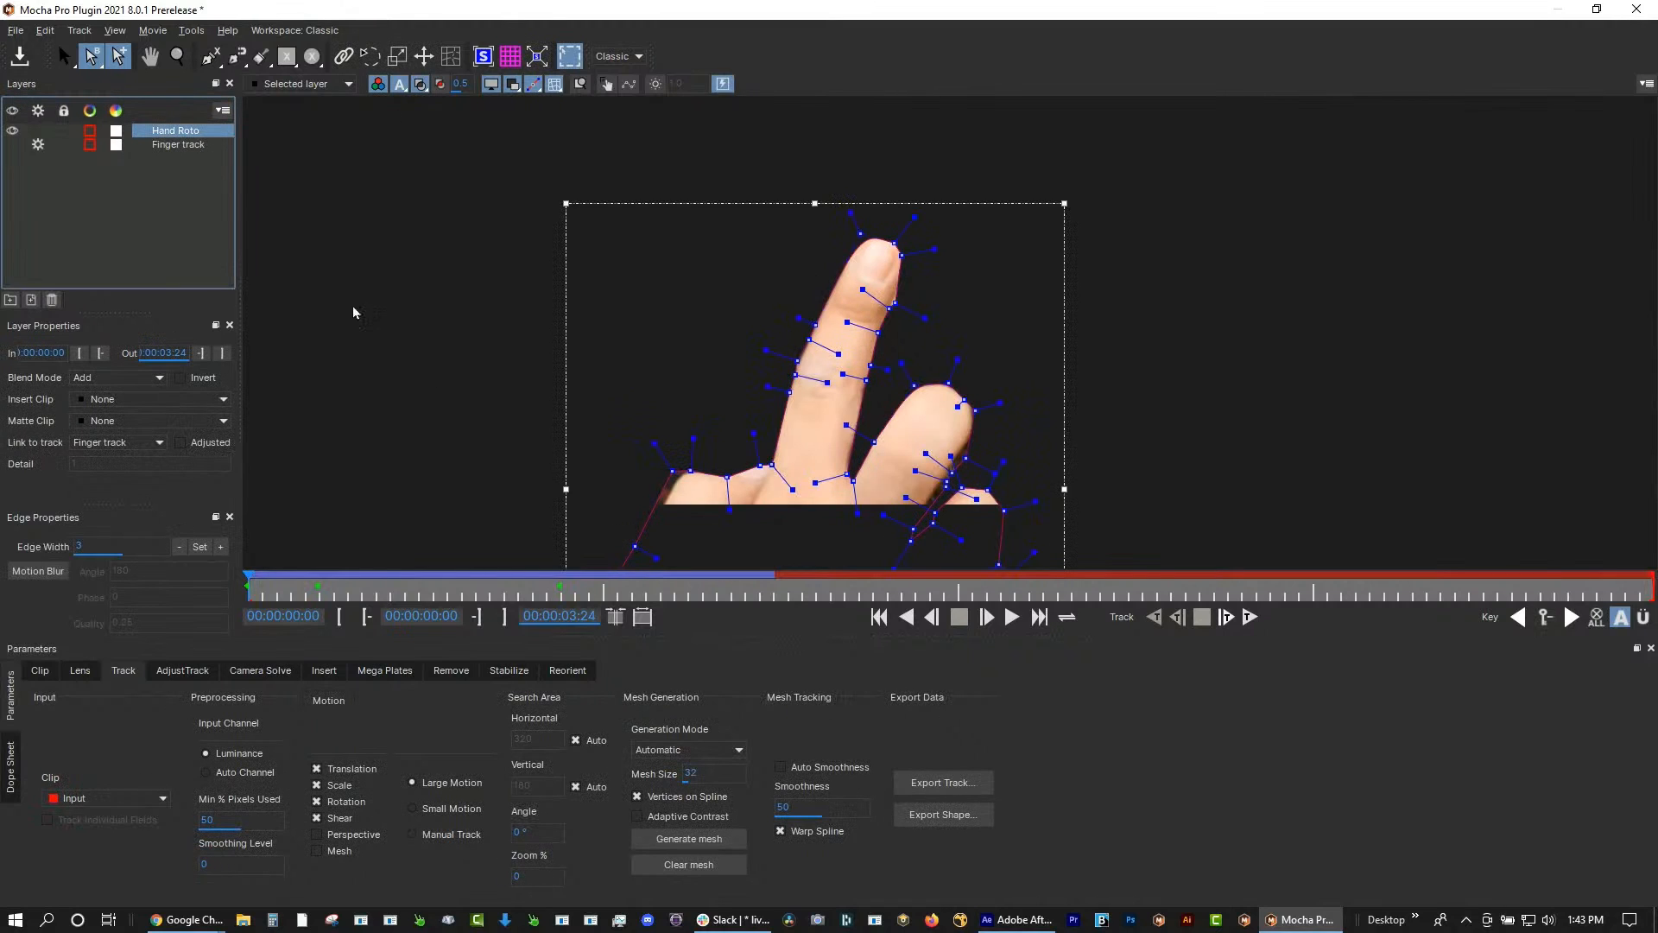
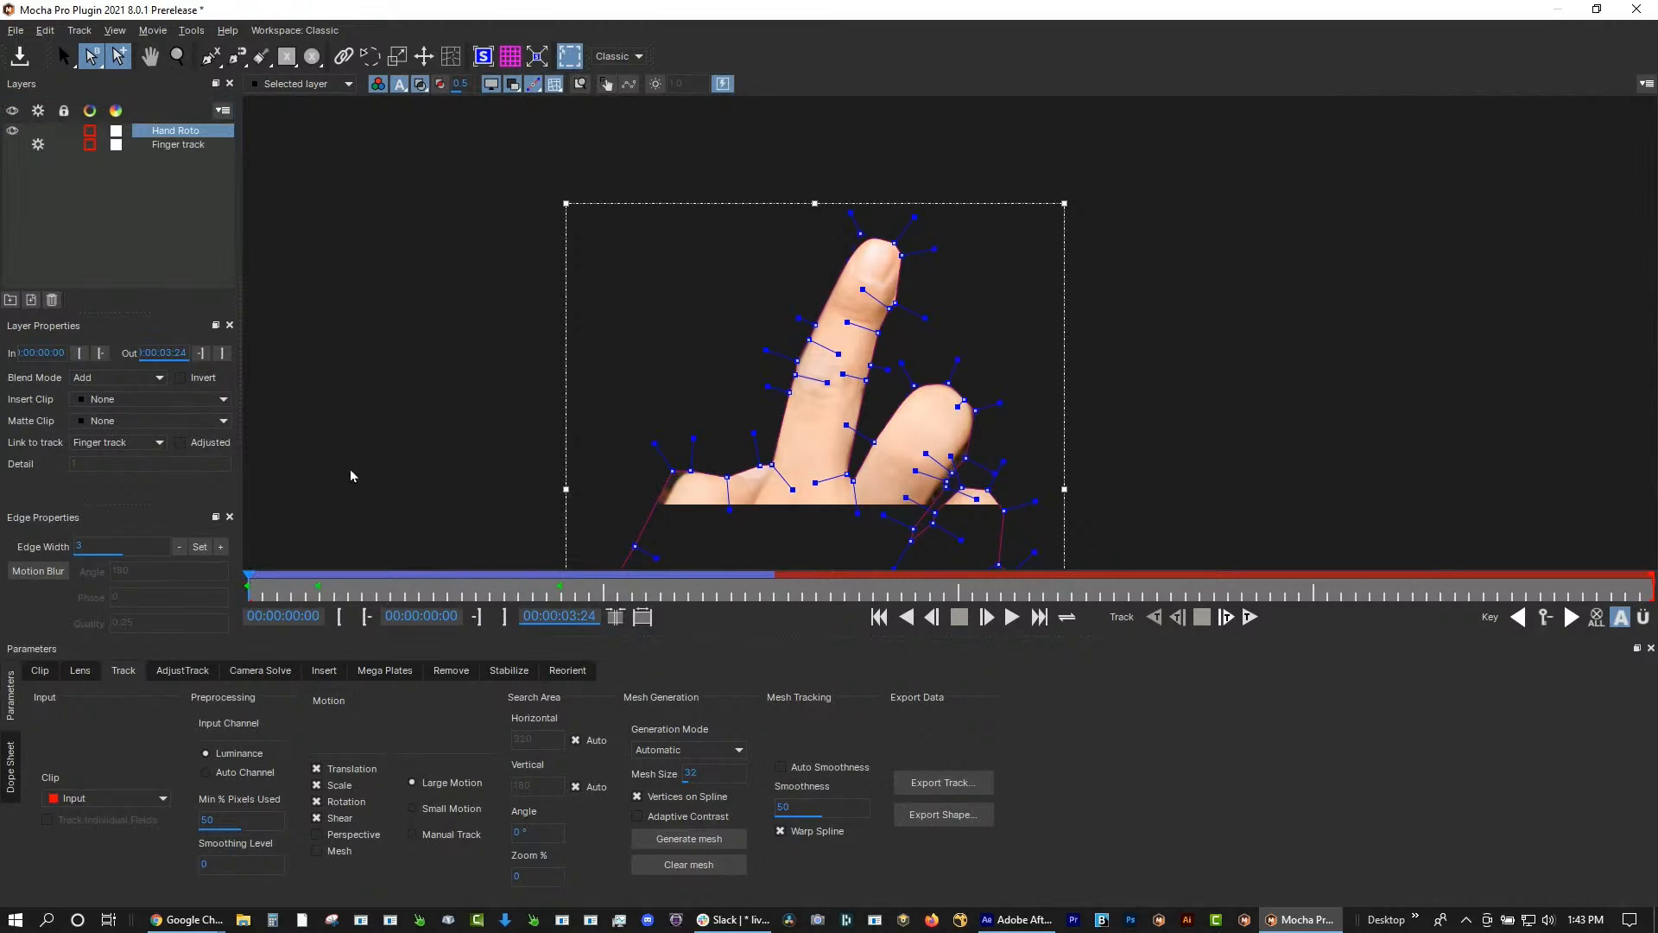
Turn off the transform bounding box and play the clip to check the Hand Roto cutout
left_click(571, 60)
key("space")
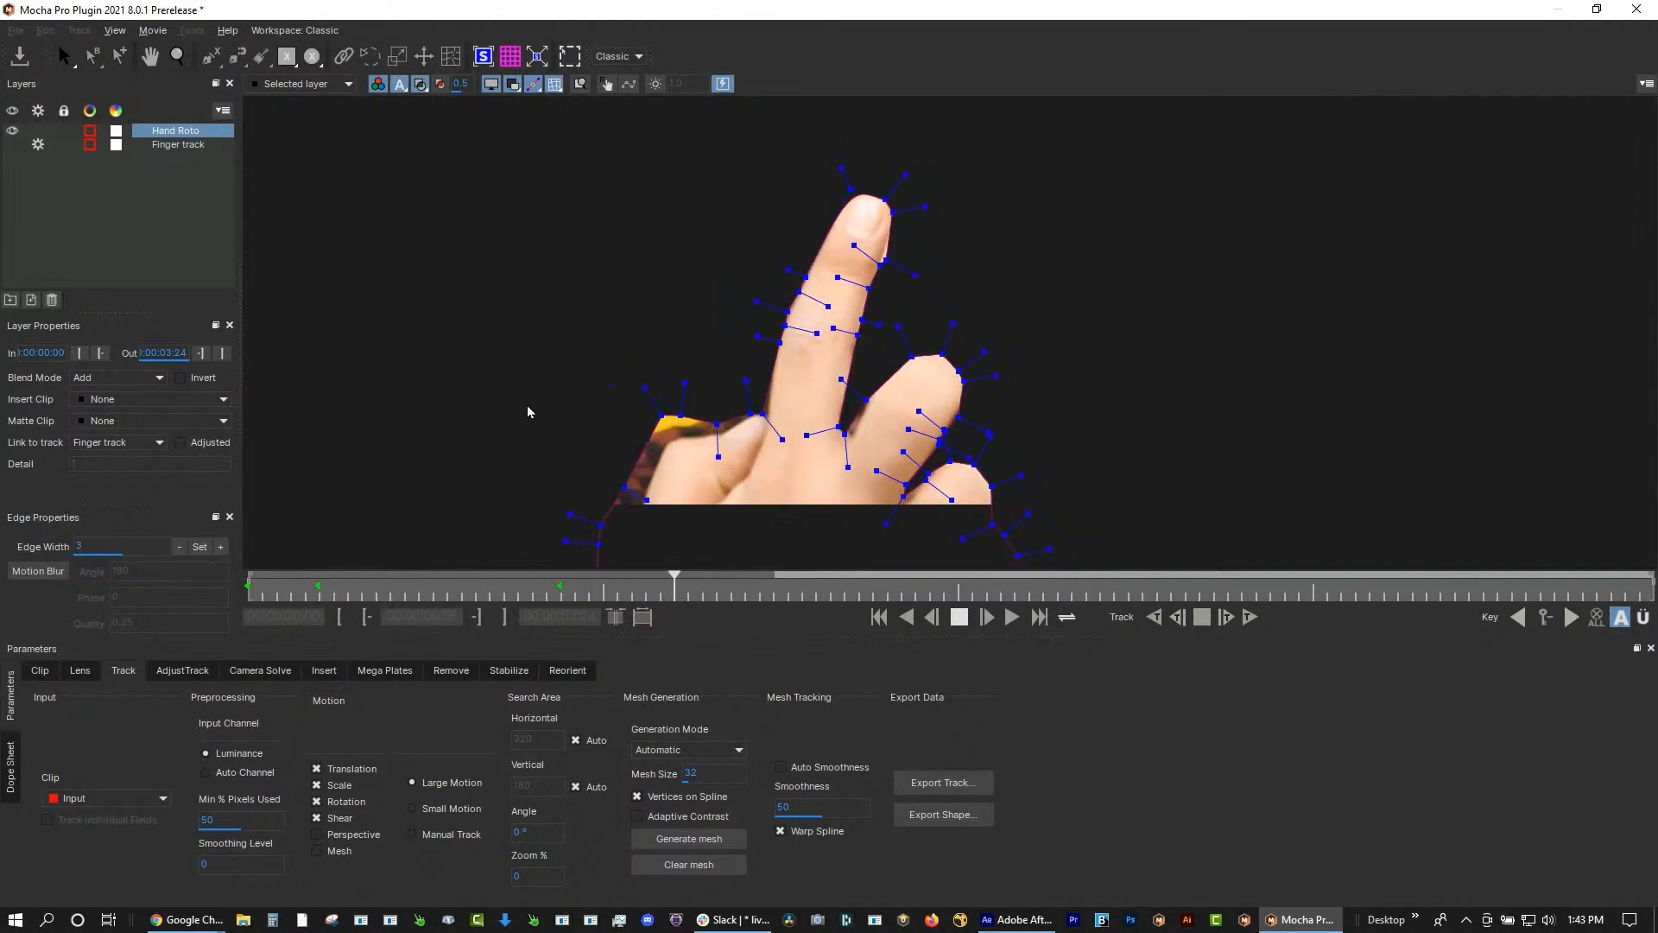
key("space")
At a frame just past one second, tighten the Hand Roto outline around the folded finger at the hand's outer edge
mouse_move(687, 589)
left_mouse_down()
mouse_move(598, 594)
mouse_move(672, 596)
left_mouse_up()
left_click_drag(703, 469, 687, 440)
left_click_drag(622, 488, 622, 532)
left_click_drag(669, 589, 730, 587)
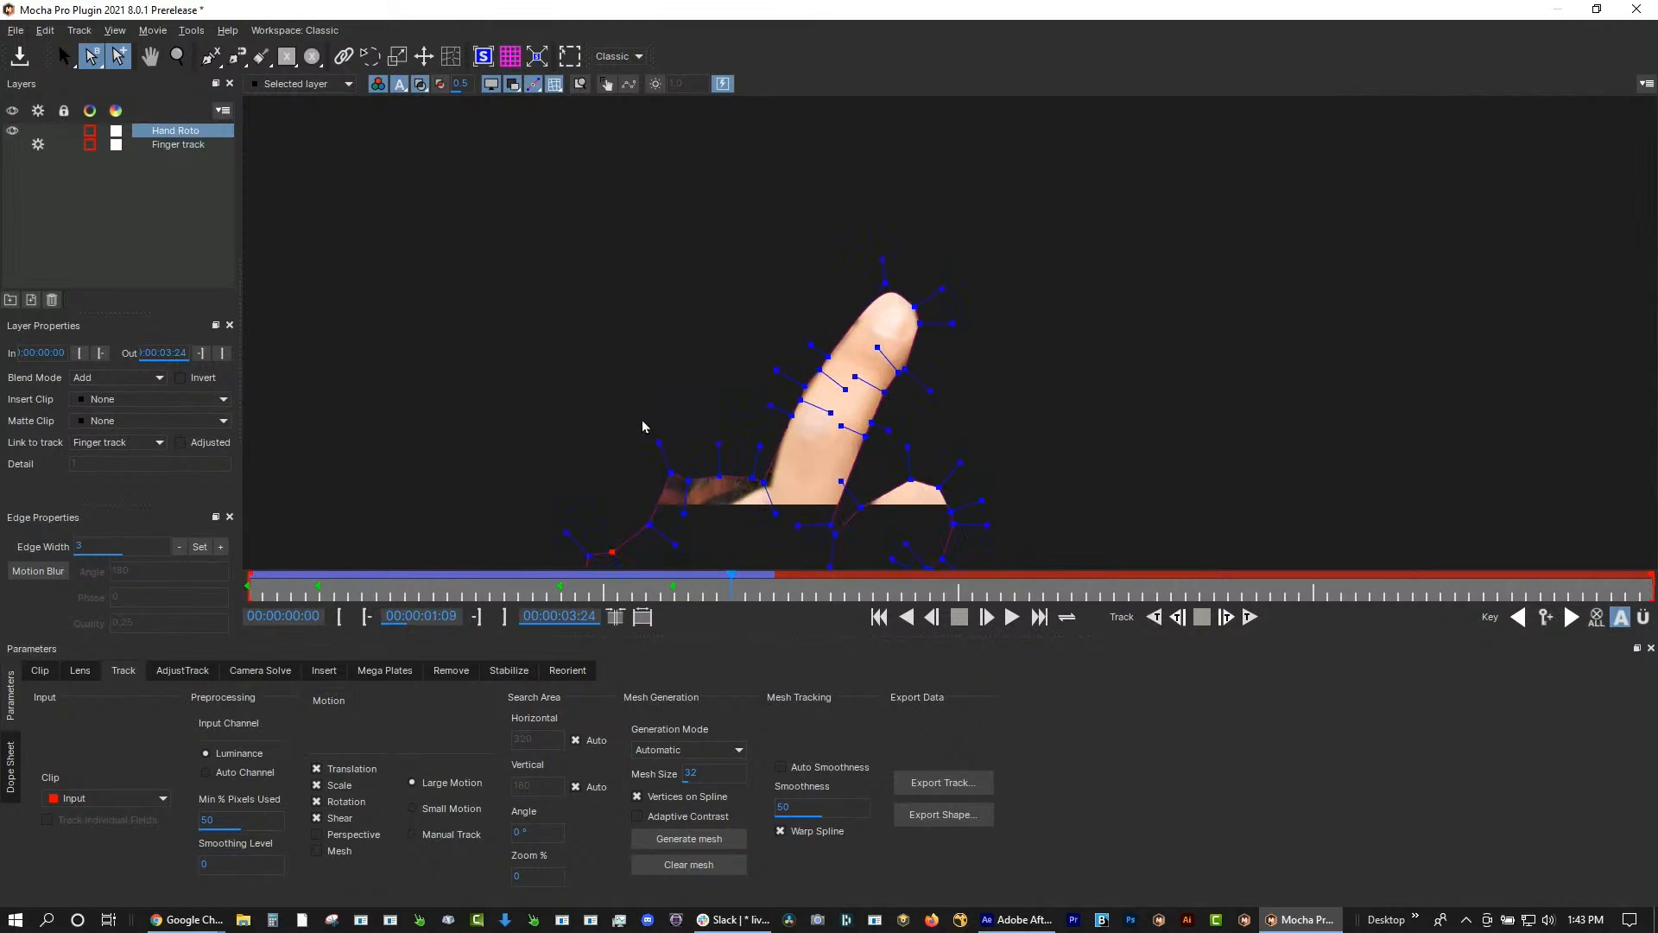
At frame 0:00:01:09, move the Hand Roto points along the hand's thumb-side edge into line with the lowered hand
left_click_drag(643, 422, 754, 488)
left_click_drag(608, 437, 735, 512)
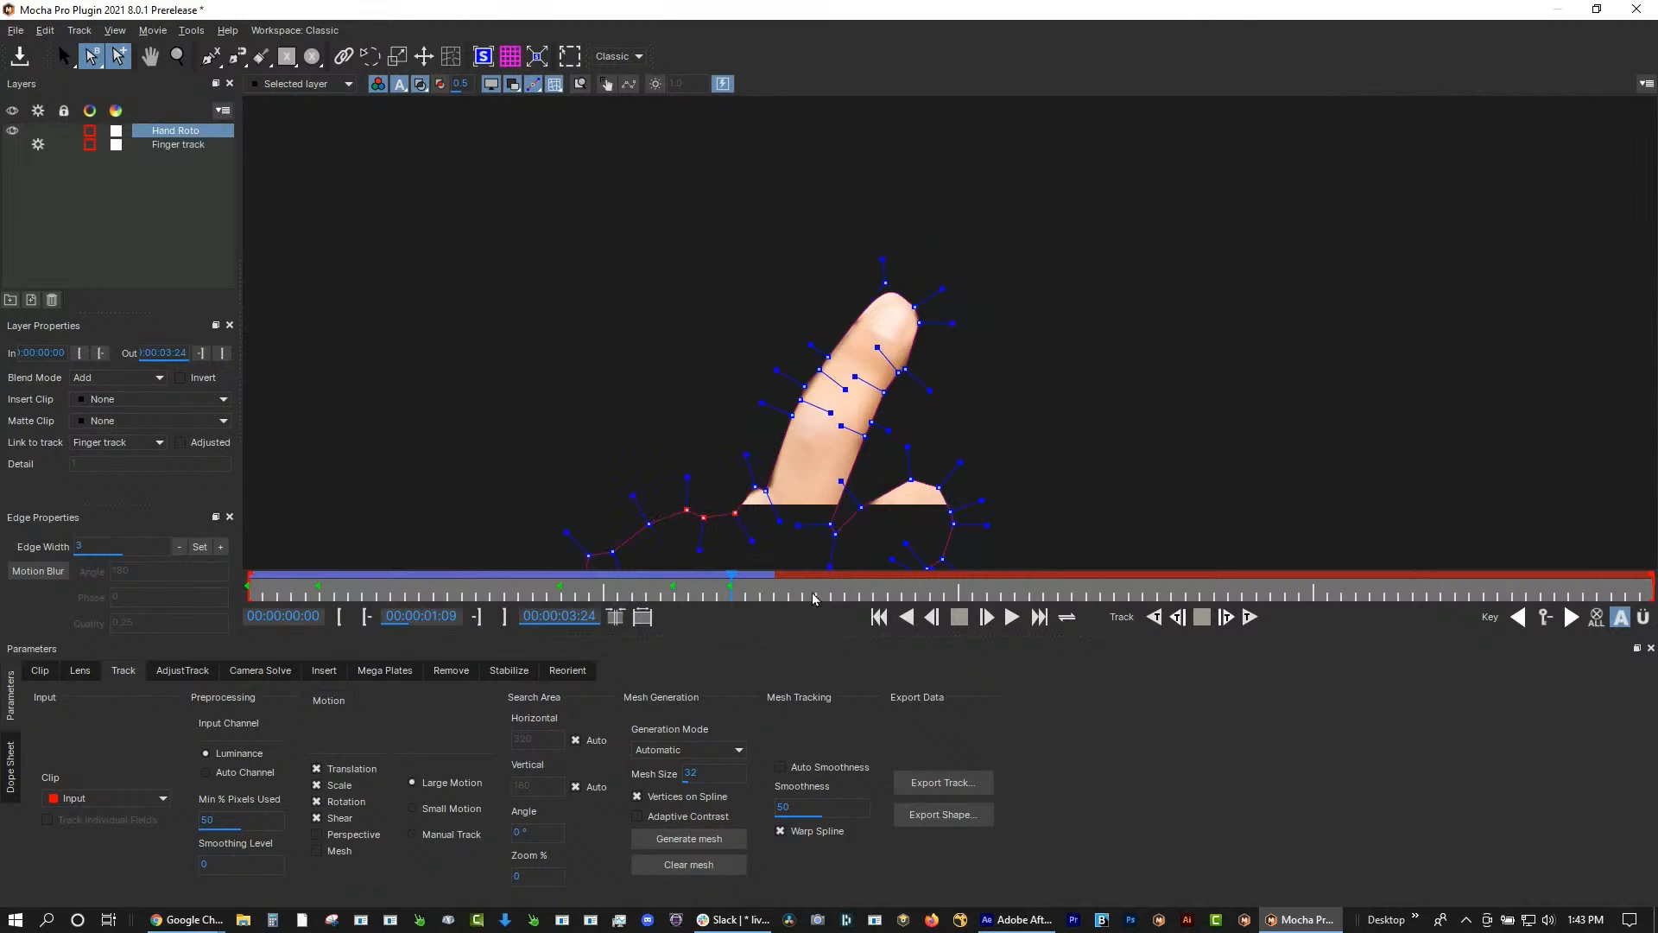
At the first frame, turn off the matte cutout to show the full clip and deselect the Hand Roto layer
left_click_drag(734, 589, 249, 591)
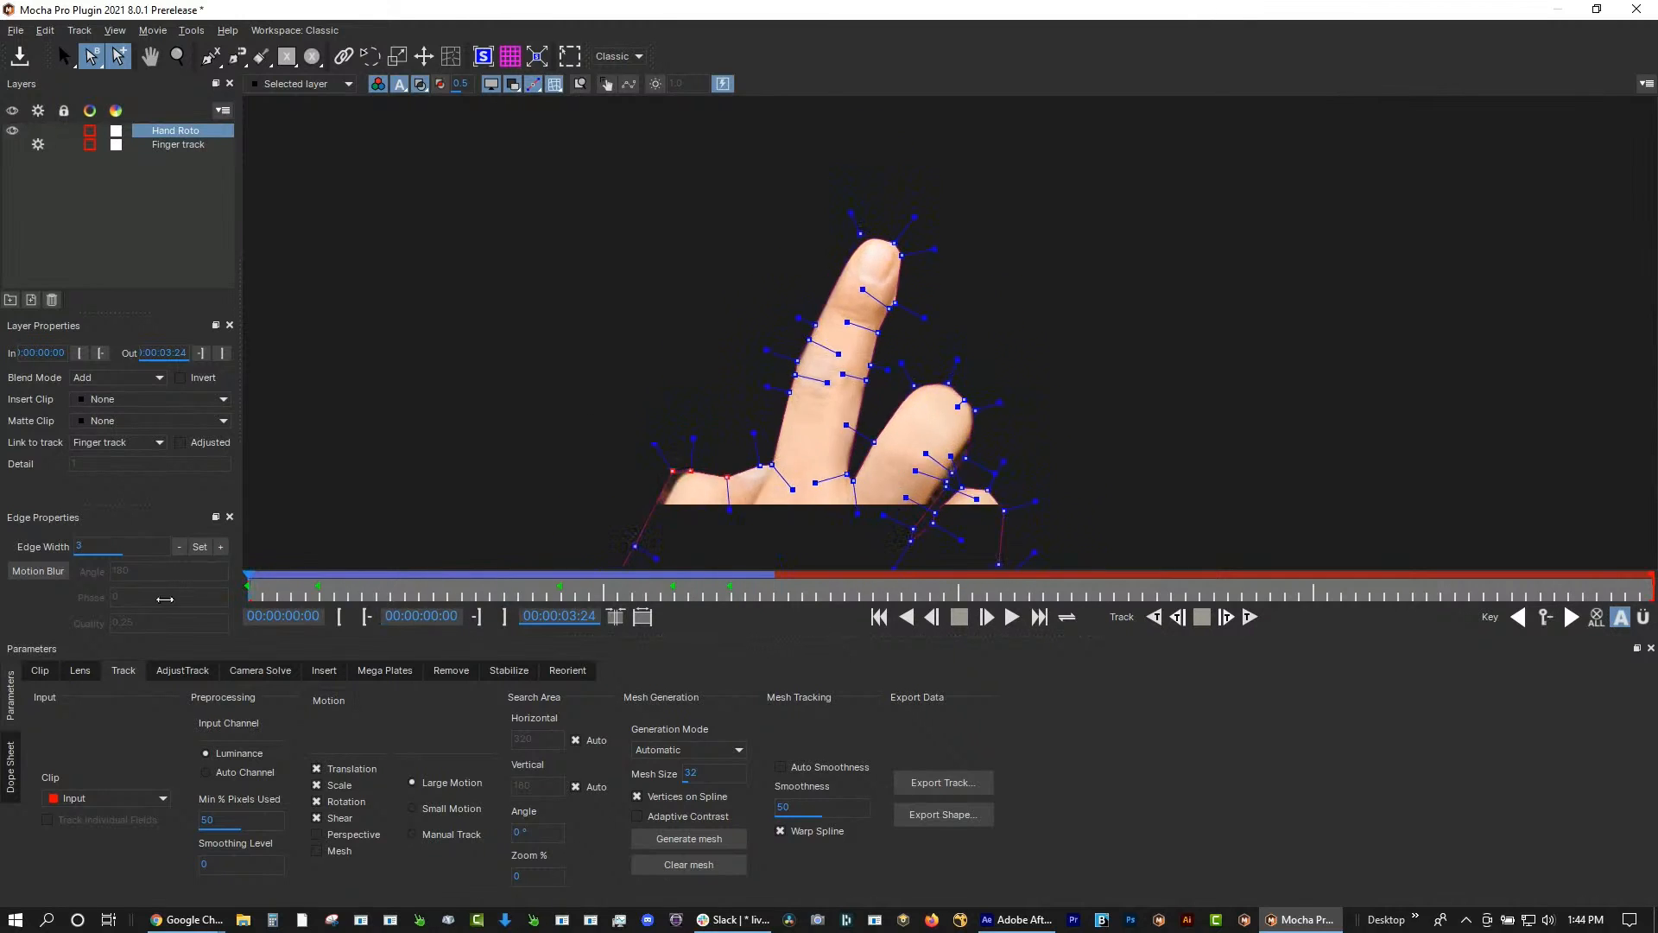
left_click(419, 86)
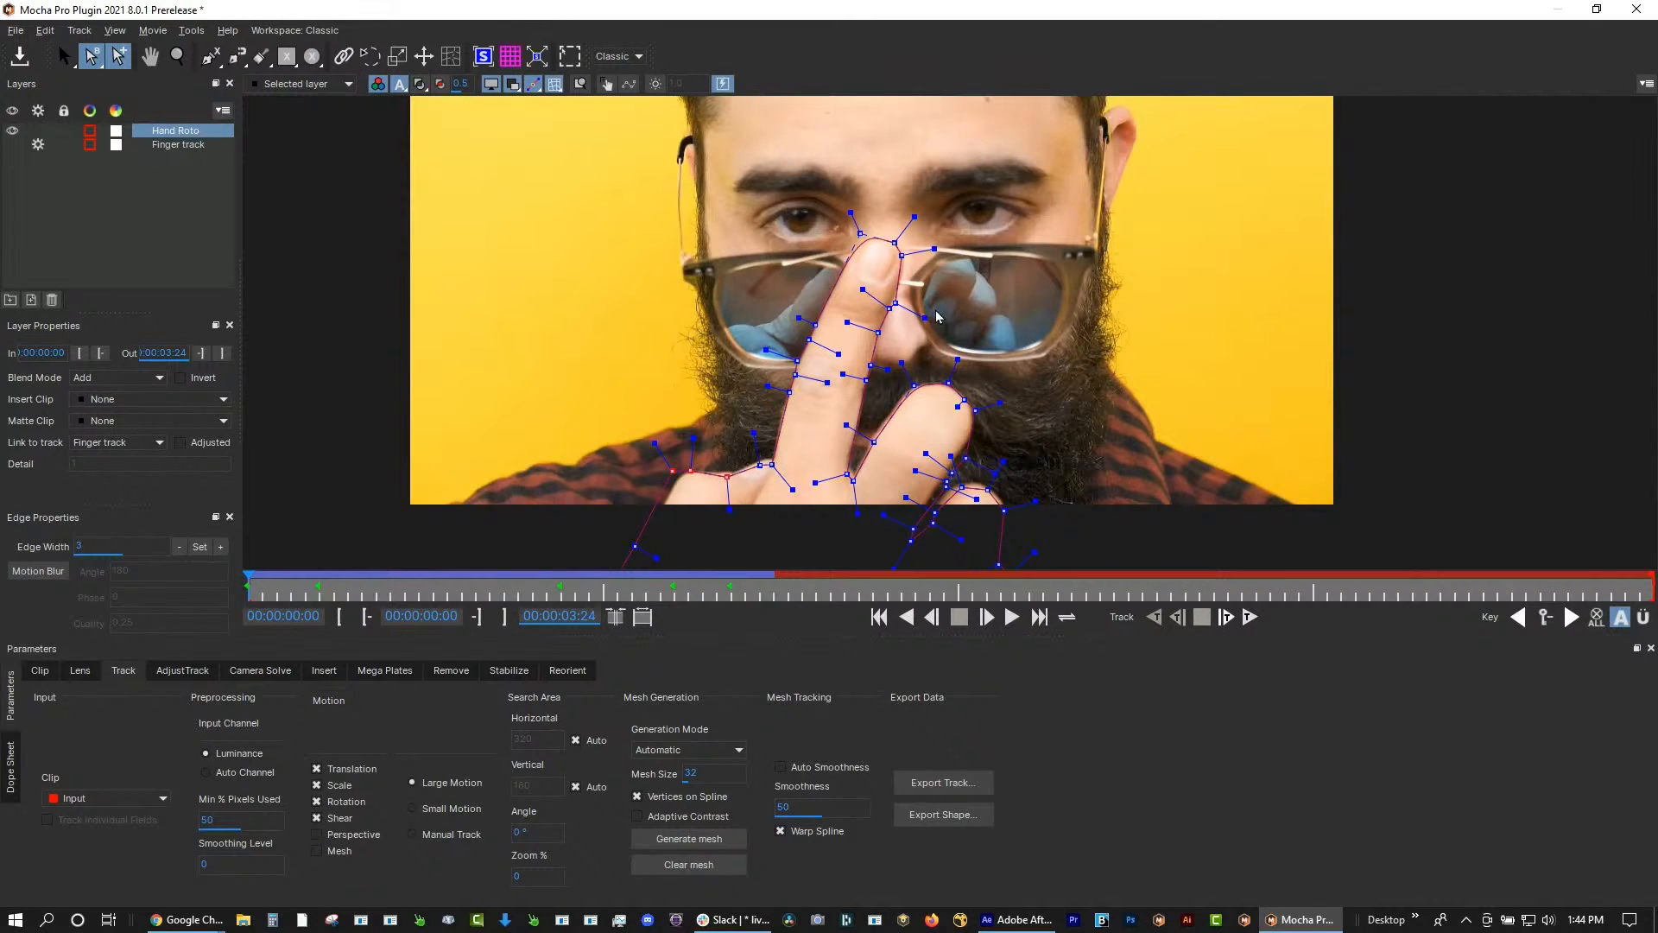
left_click(616, 324)
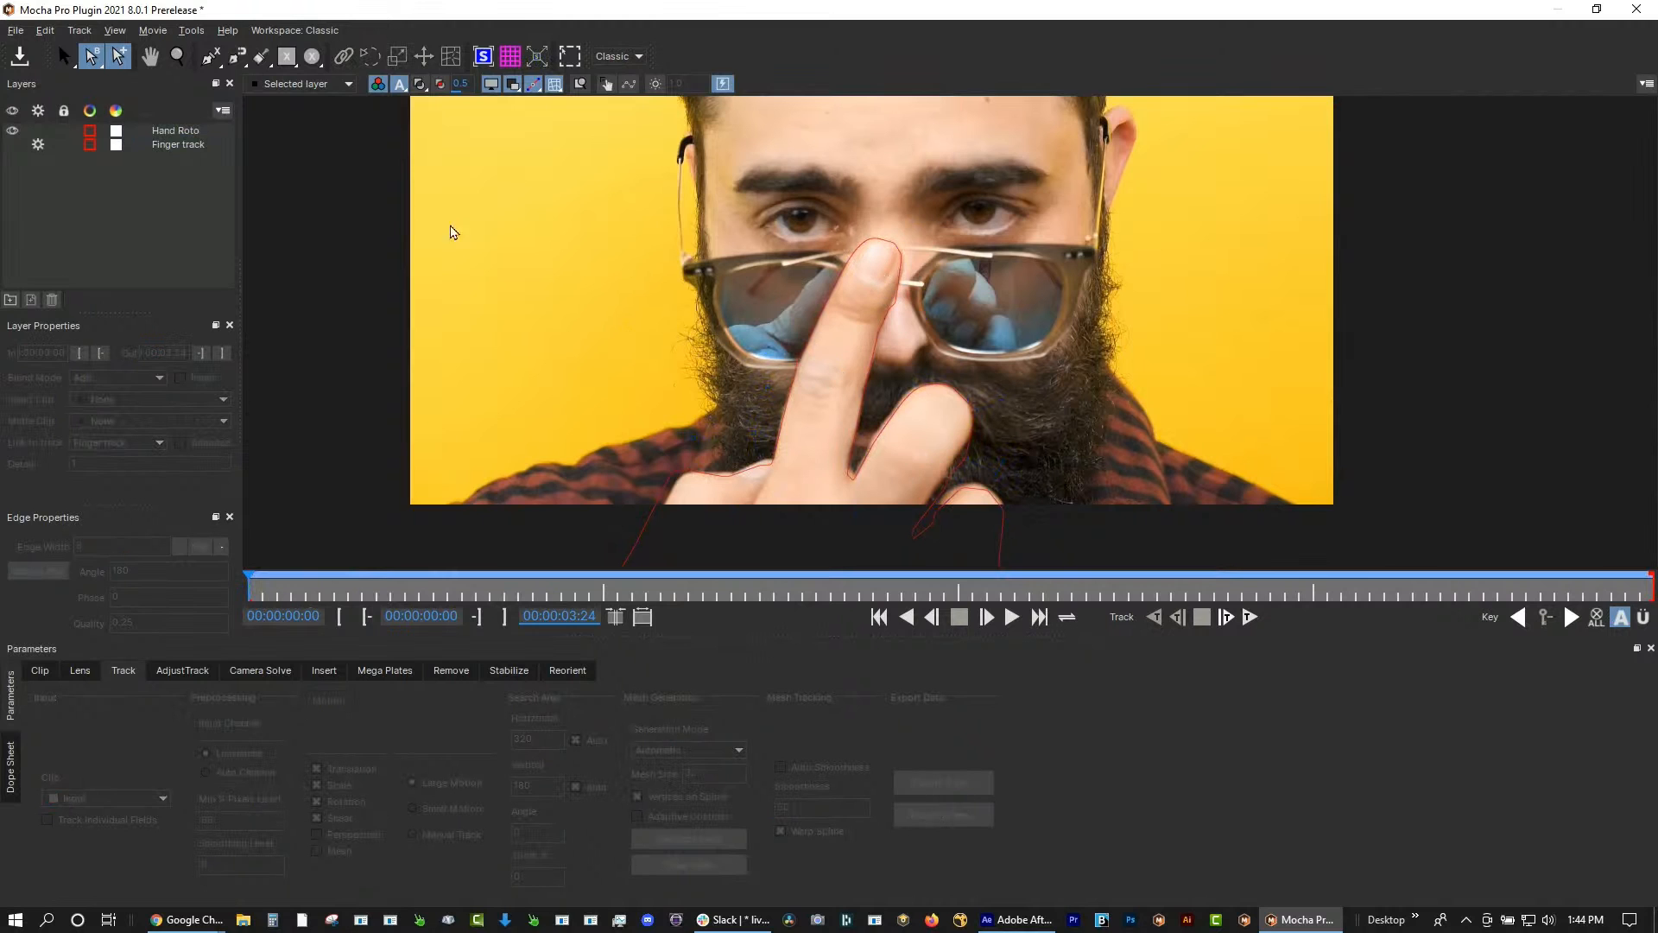
left_click(192, 132)
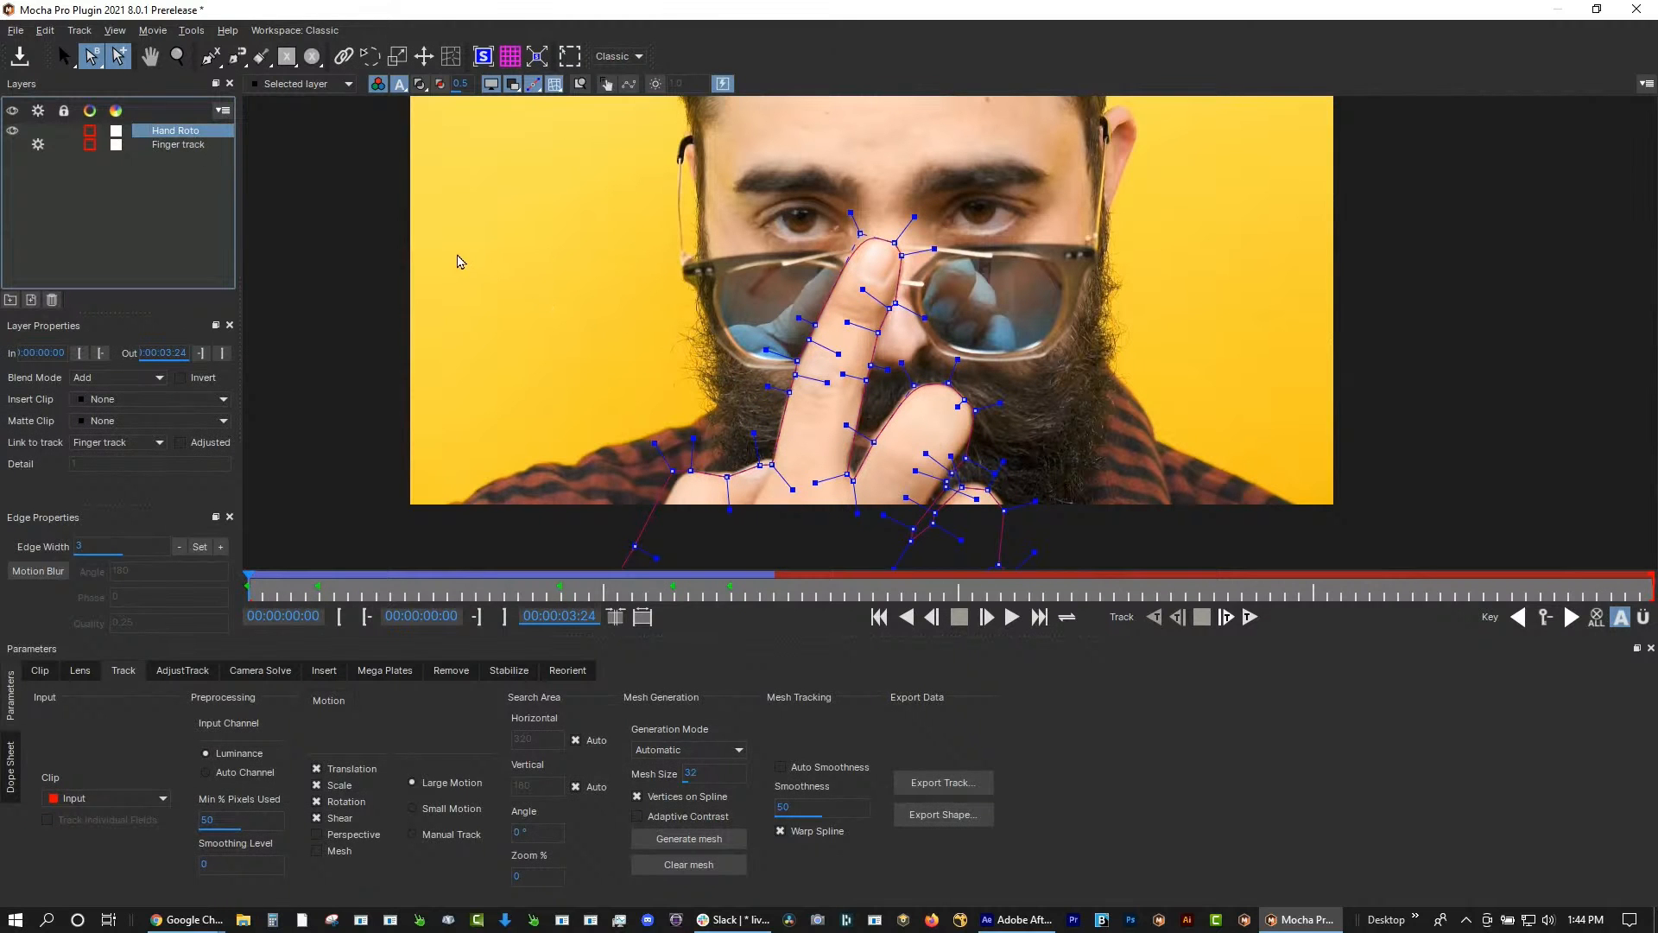
left_click(460, 262)
Draw a closed X-spline around the raised finger's nail on a new layer
key("z")
left_click_drag(878, 412, 727, 310)
key("ctrl+l")
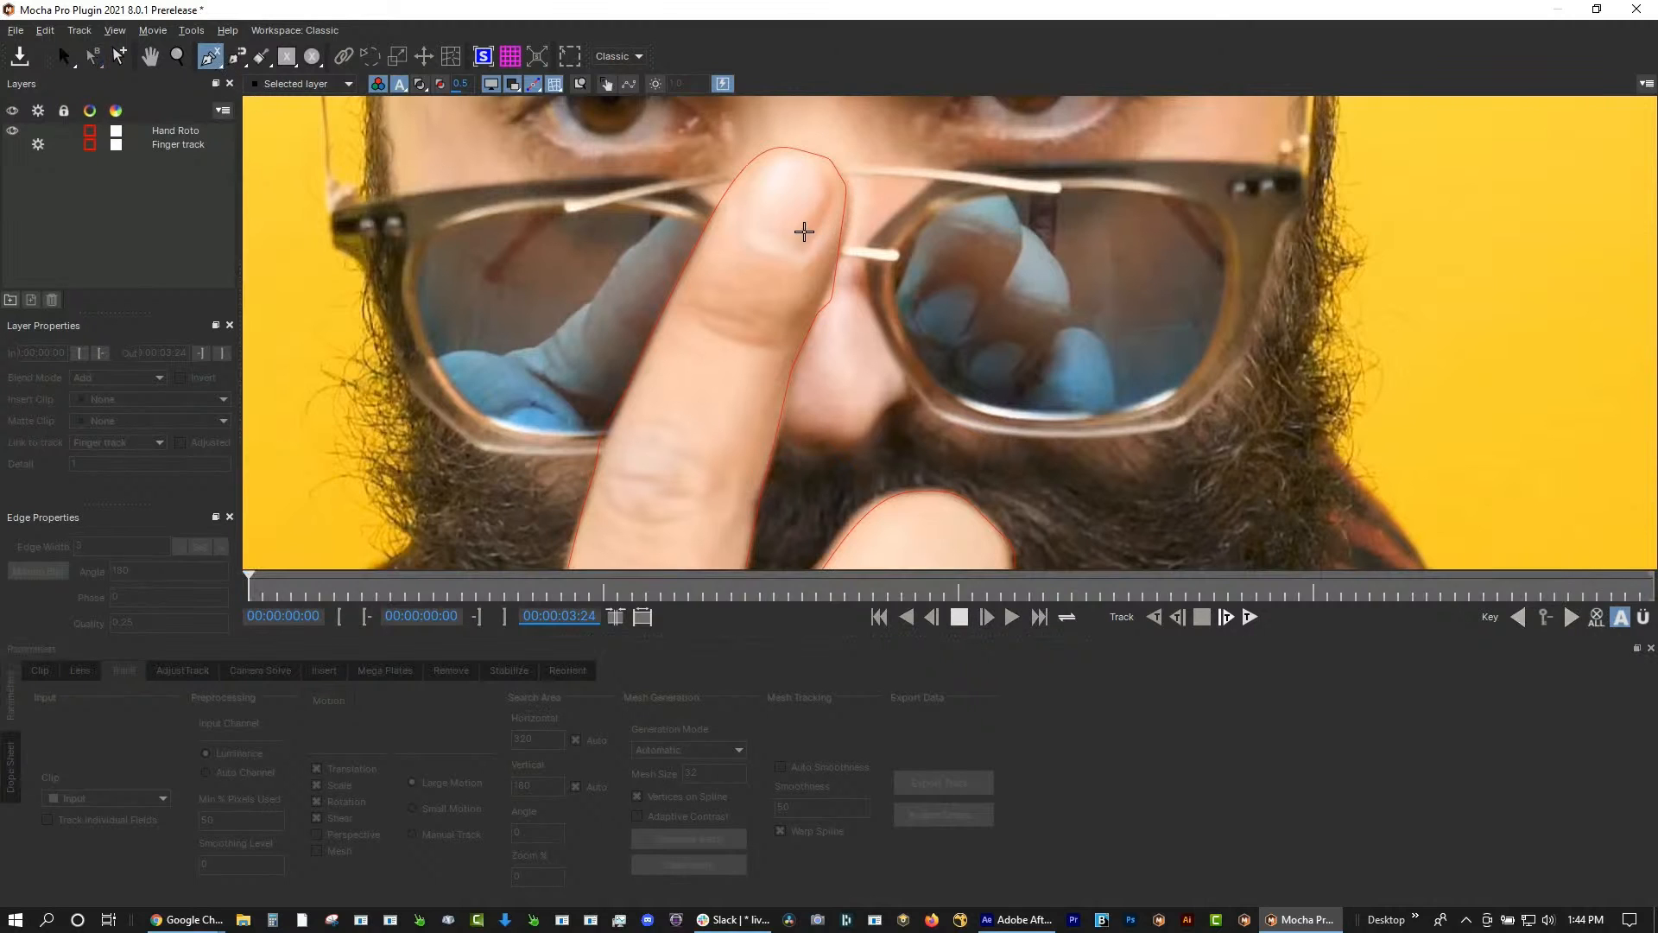
left_click(742, 227)
left_click(767, 162)
left_click(806, 157)
left_click(830, 176)
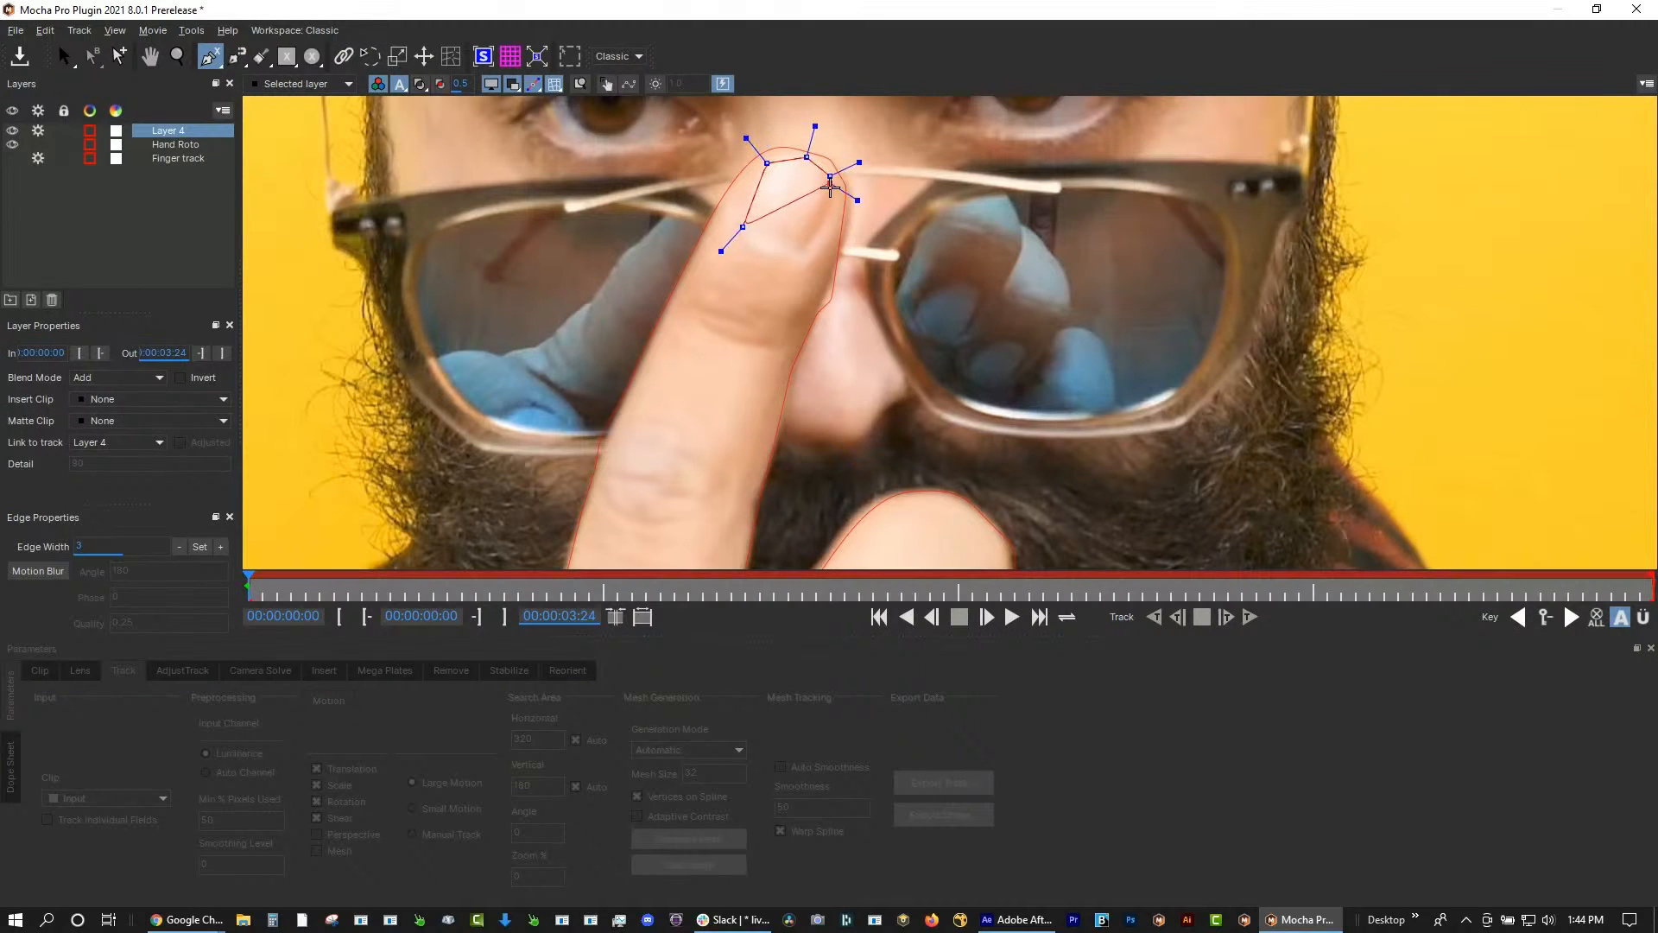
left_click(807, 260)
left_click(773, 251)
right_click(773, 250)
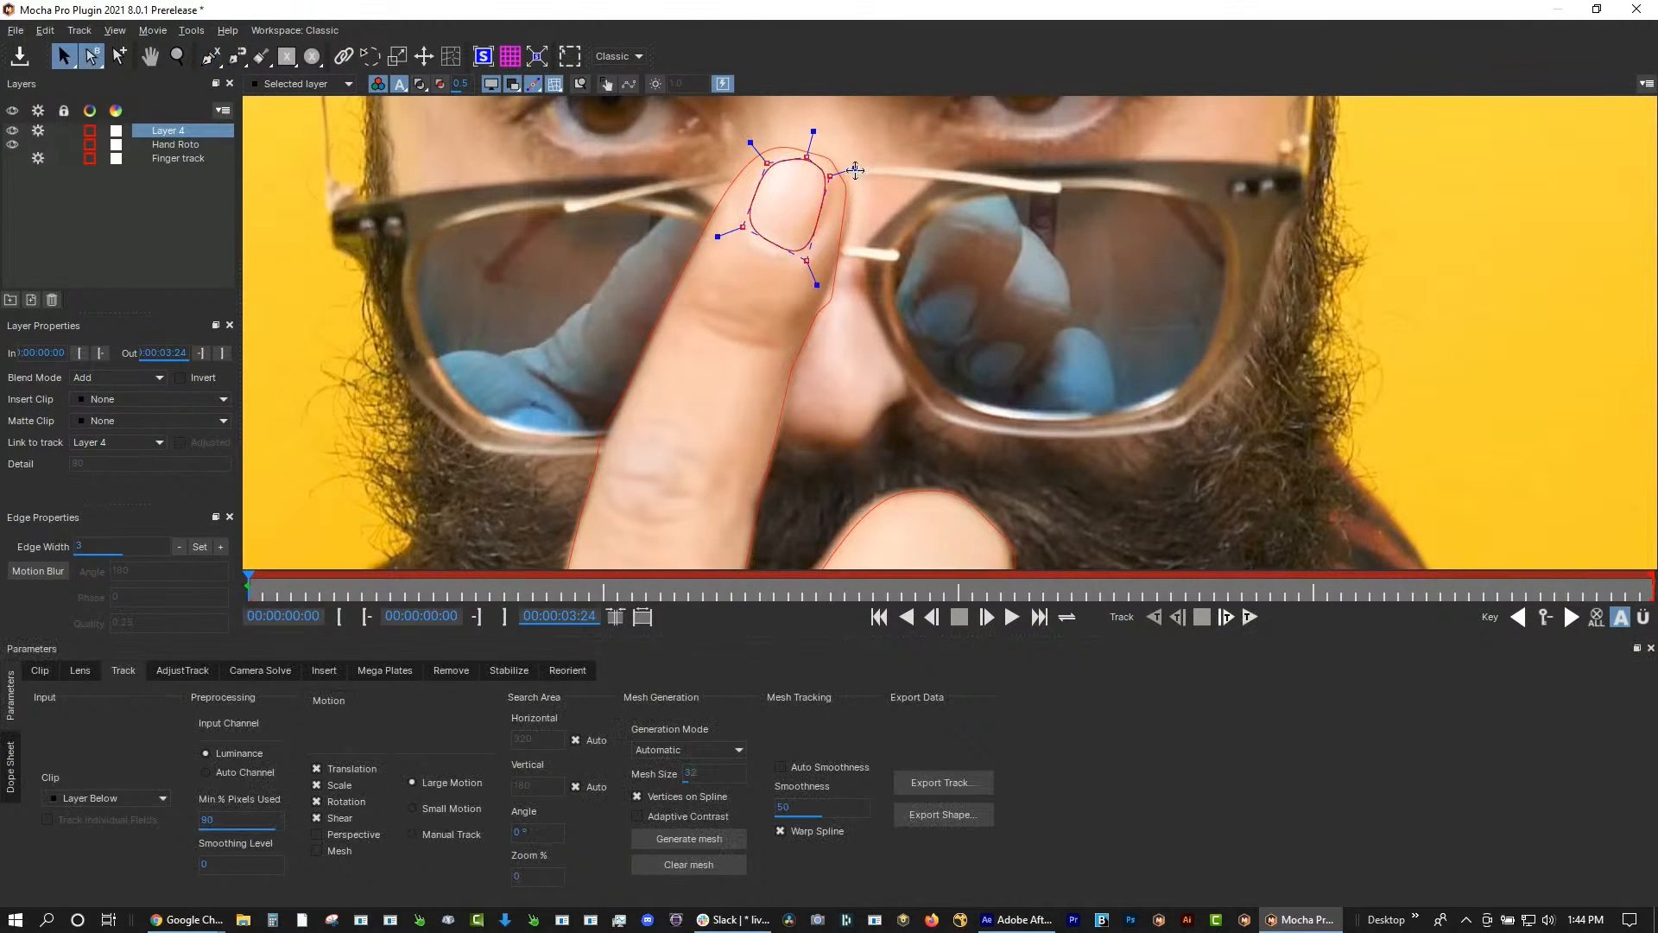
Fit the nail spline to the nail's edges, sharpening its base corners and inserting one extra point along the base
left_click_drag(720, 236, 706, 241)
left_click_drag(816, 284, 806, 256)
left_click_drag(830, 177, 763, 162)
left_click_drag(743, 227, 738, 228)
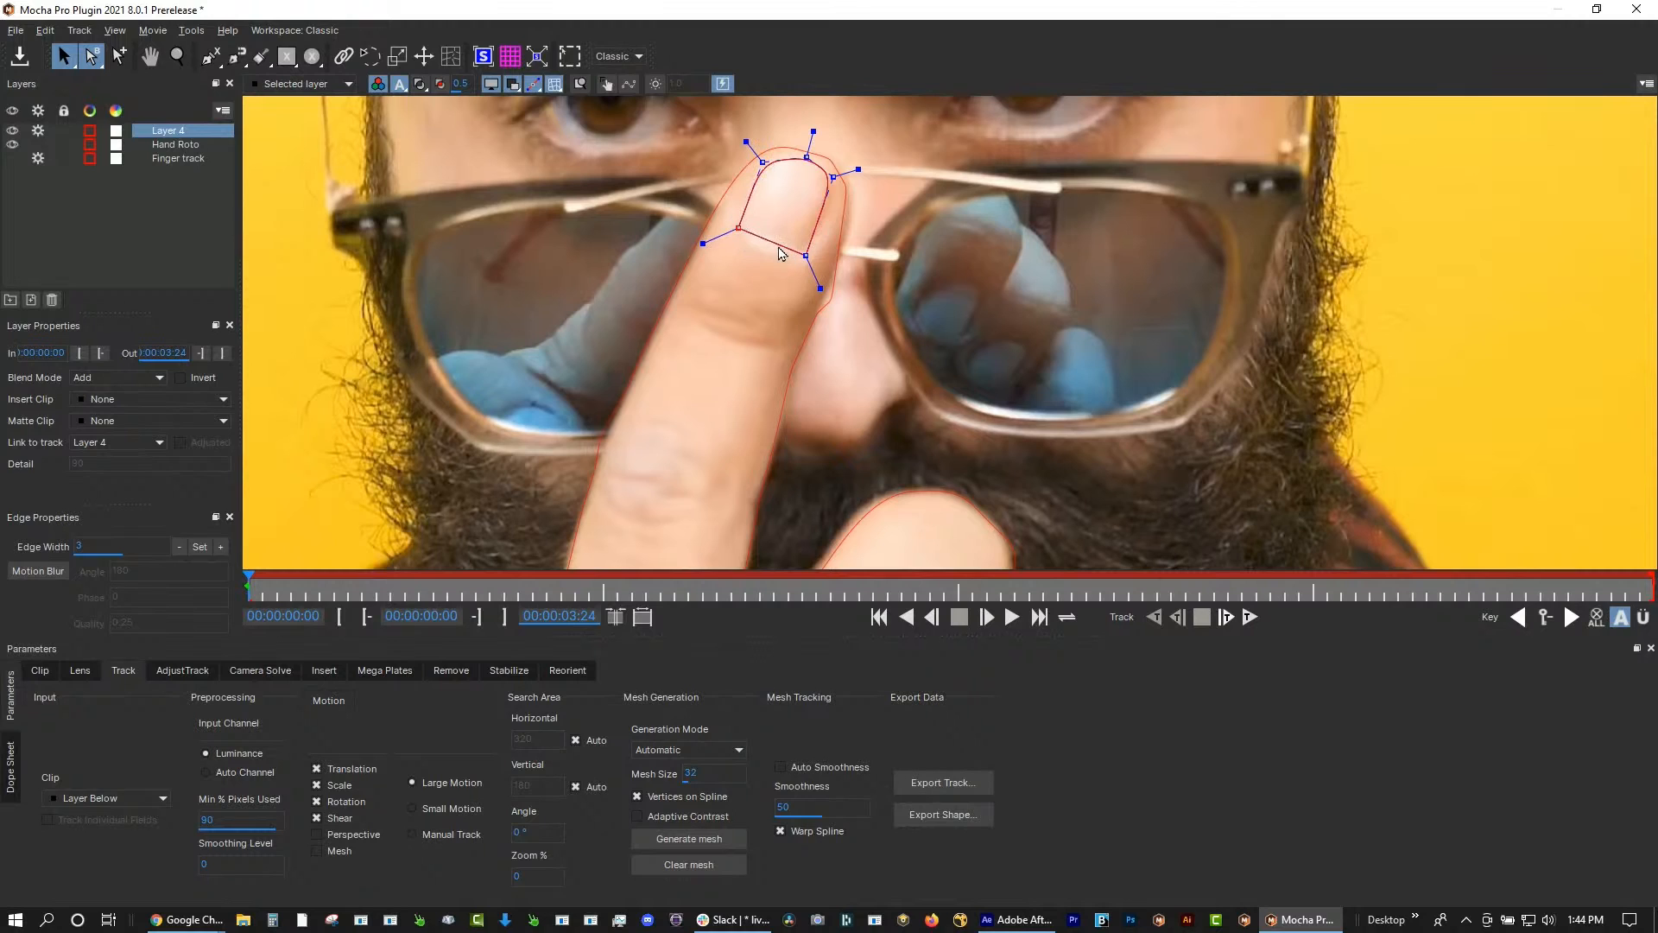
key("a")
left_click(768, 245)
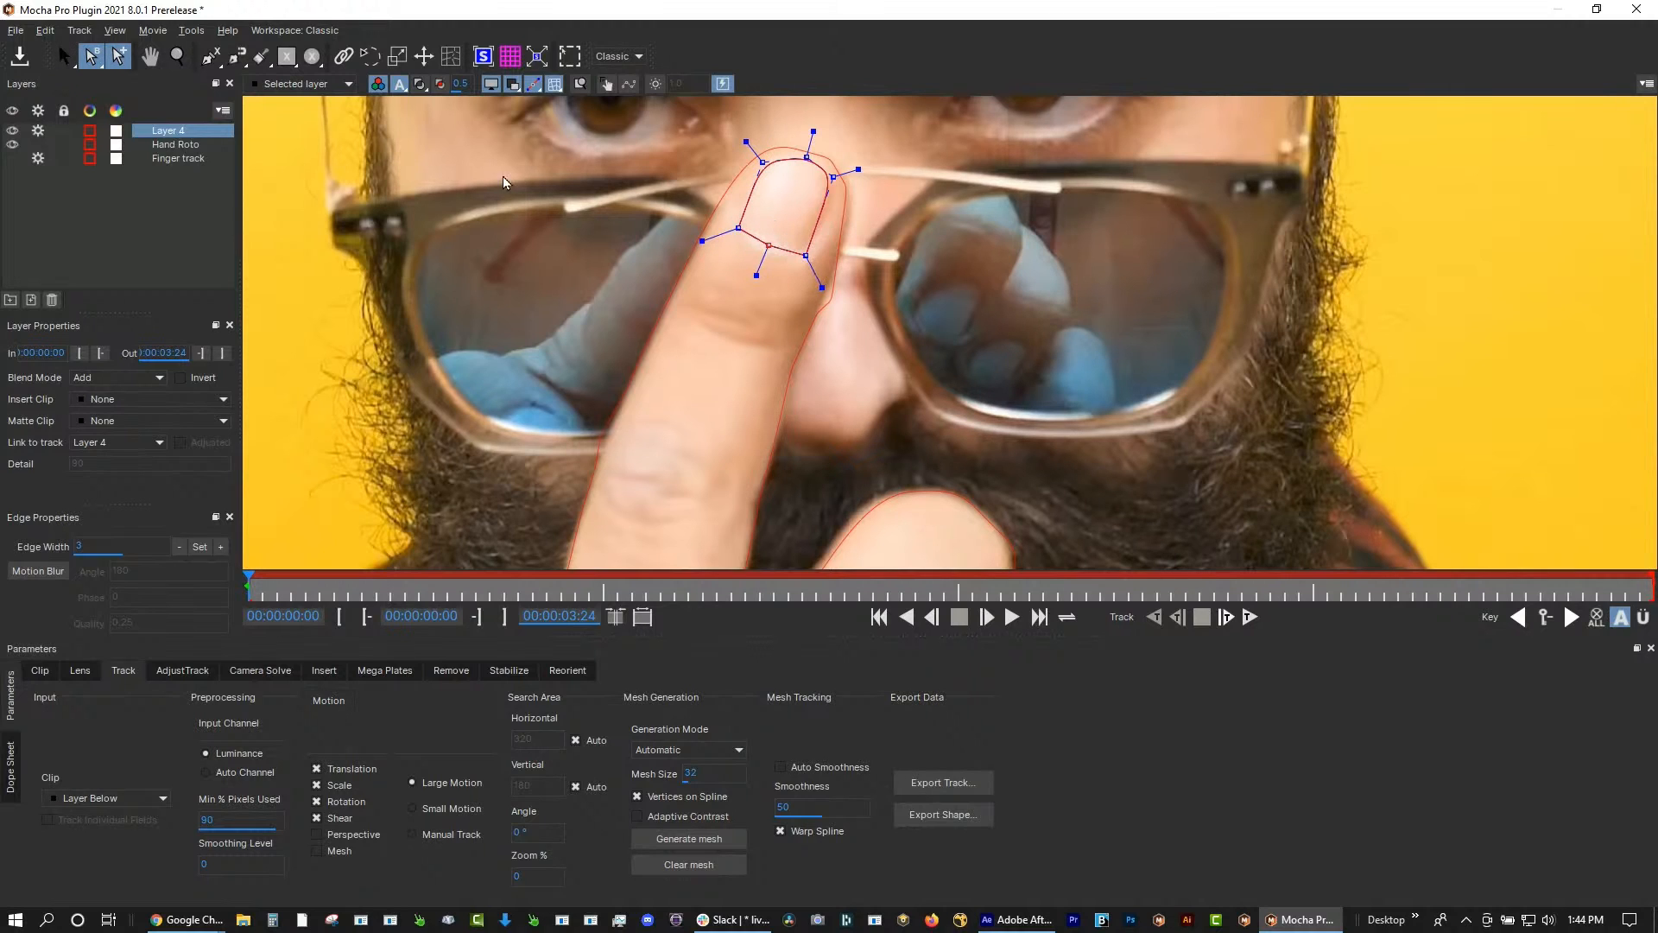
Rename the nail layer Fingrnaeil and link it to the Finger track
double_click(173, 132)
type("Fingrnaeil")
key("Return")
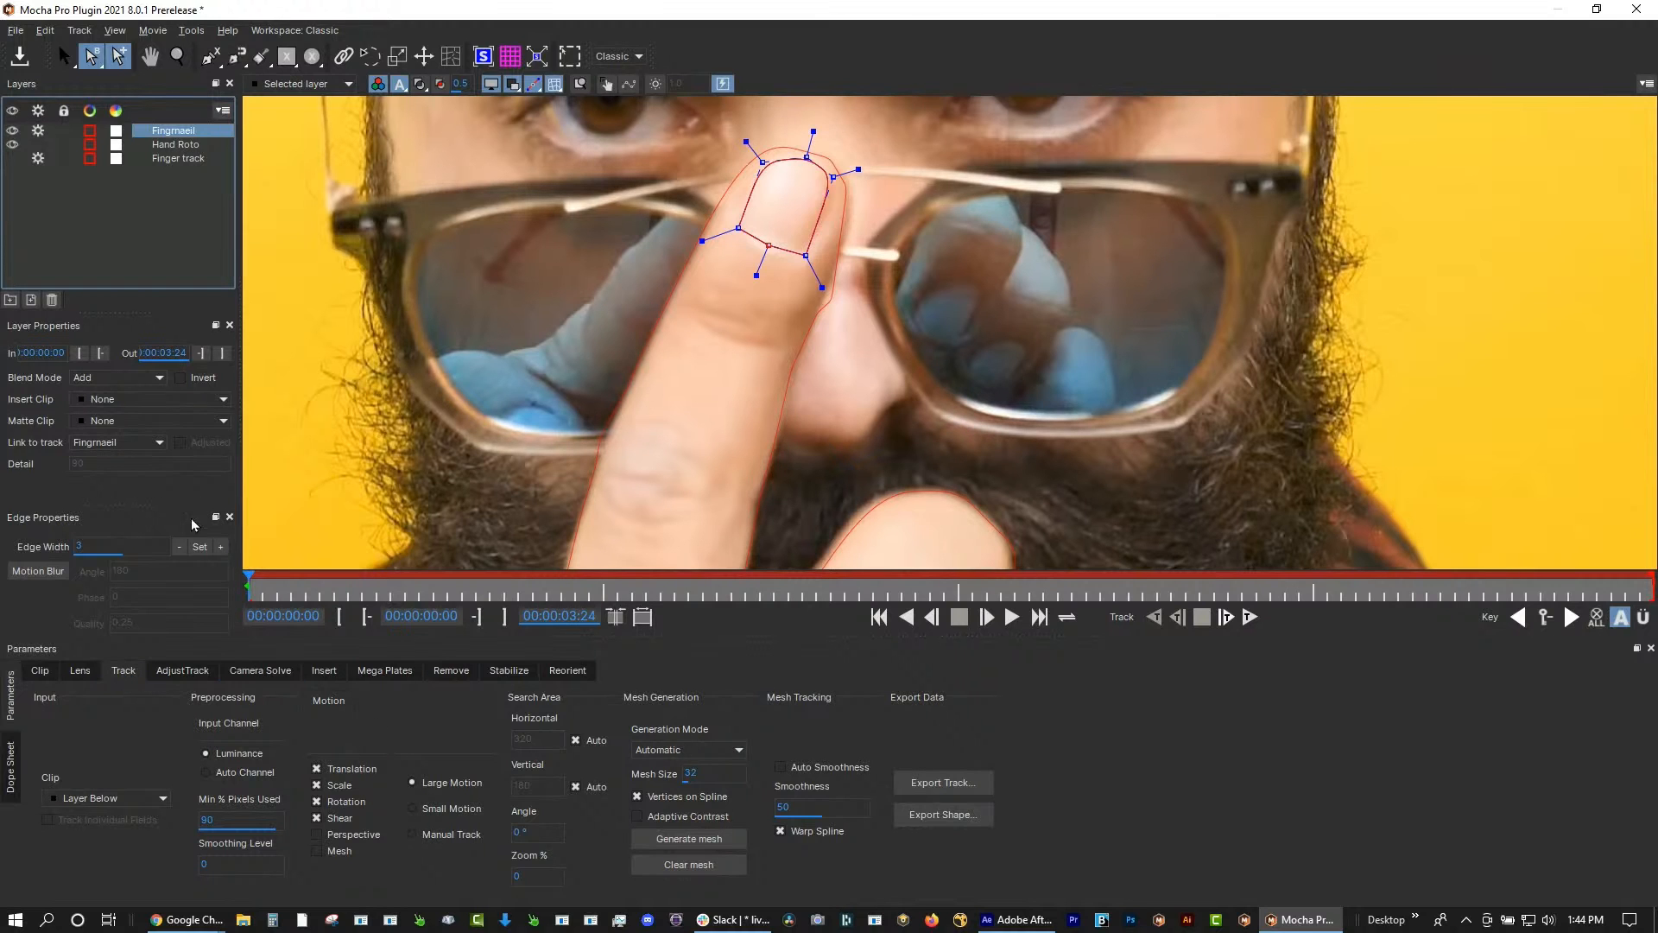
left_click(129, 442)
left_click(130, 501)
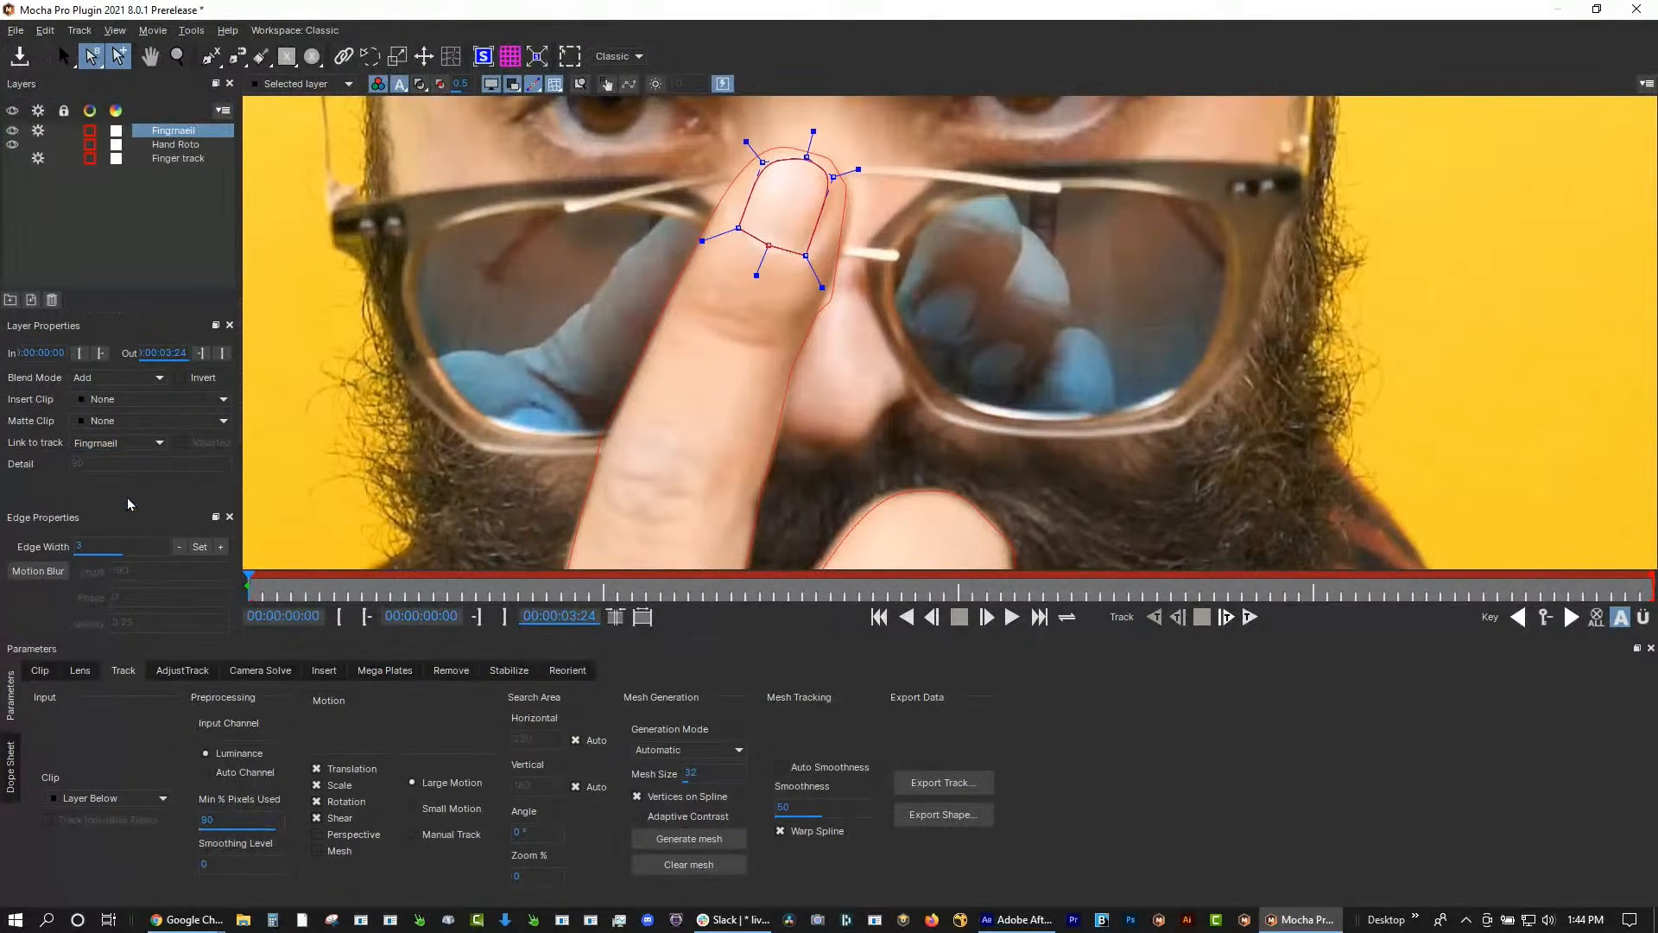
Scrub through the clip and adjust the Fingrnaeil spline onto the fingertip shortly past one second
left_click_drag(720, 595, 291, 596)
key("z")
left_click_drag(736, 260, 635, 435)
key("x")
left_click_drag(291, 585, 737, 596)
left_click_drag(758, 432, 782, 395)
Examine how the Fingrnaeil spline fits the bent fingertip around frame 0:00:01:12
left_click_drag(751, 583, 775, 587)
key("z")
left_click_drag(968, 280, 883, 407)
key("x")
left_click_drag(903, 533, 923, 412)
key("s")
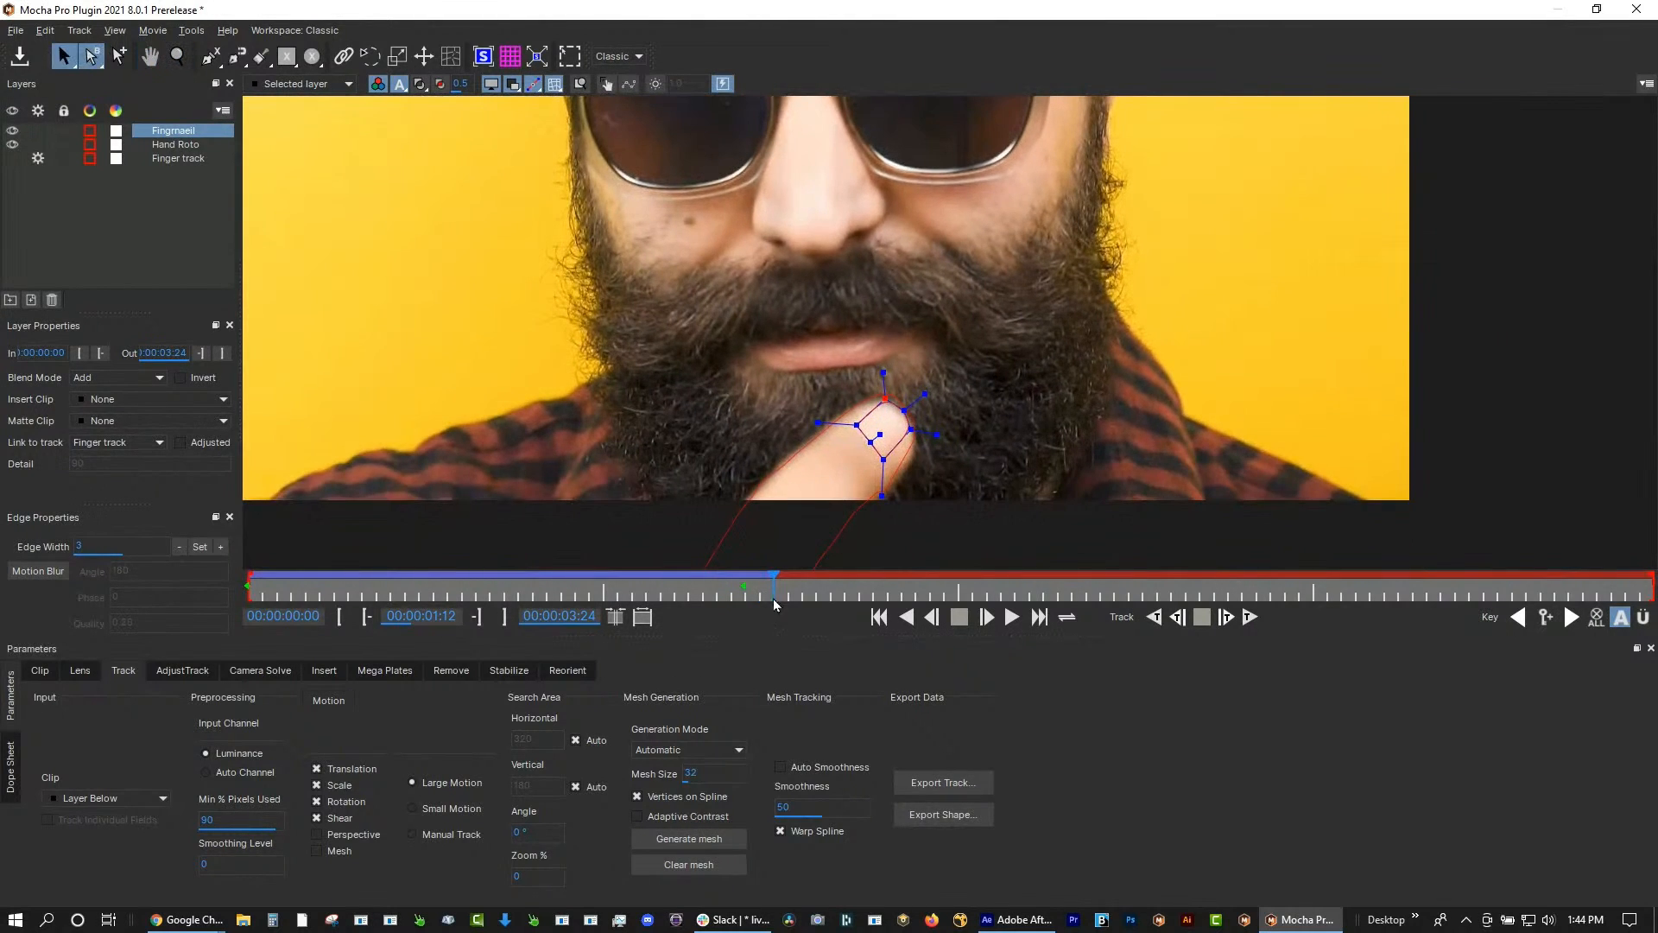
mouse_move(776, 594)
left_mouse_down()
mouse_move(805, 590)
mouse_move(769, 593)
mouse_move(784, 592)
left_mouse_up()
At the first frame, draw a six-point zigzag X-spline across the crease below the fingernail on a new layer
left_click_drag(772, 590, 247, 595)
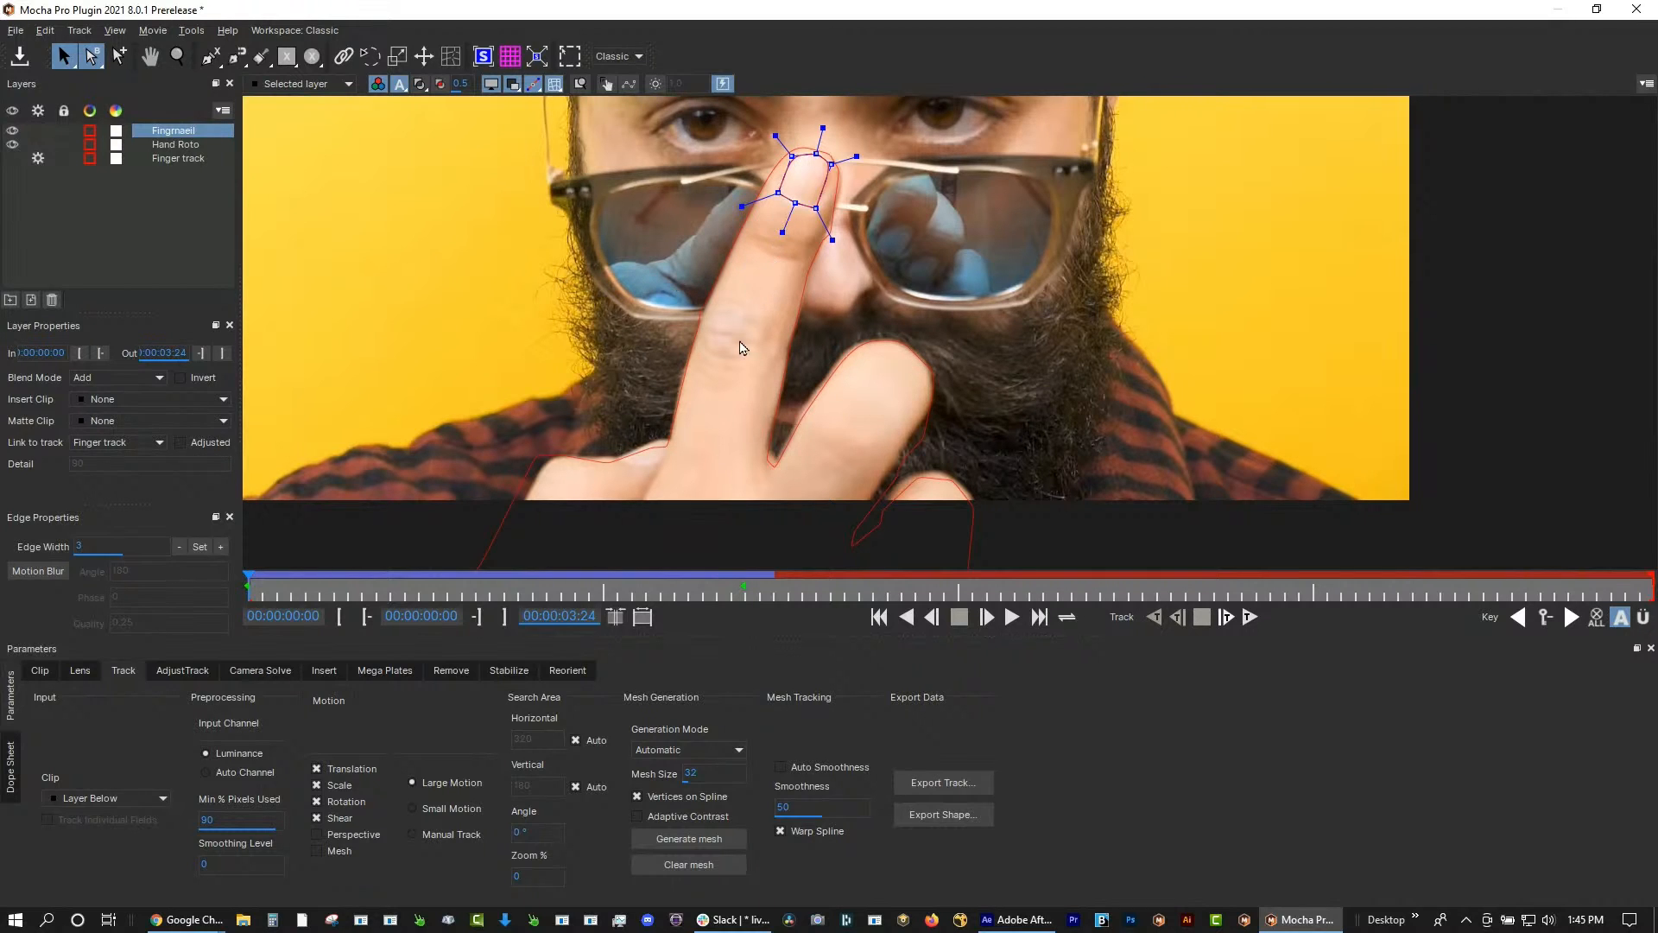
scroll(761, 346, "up", 4)
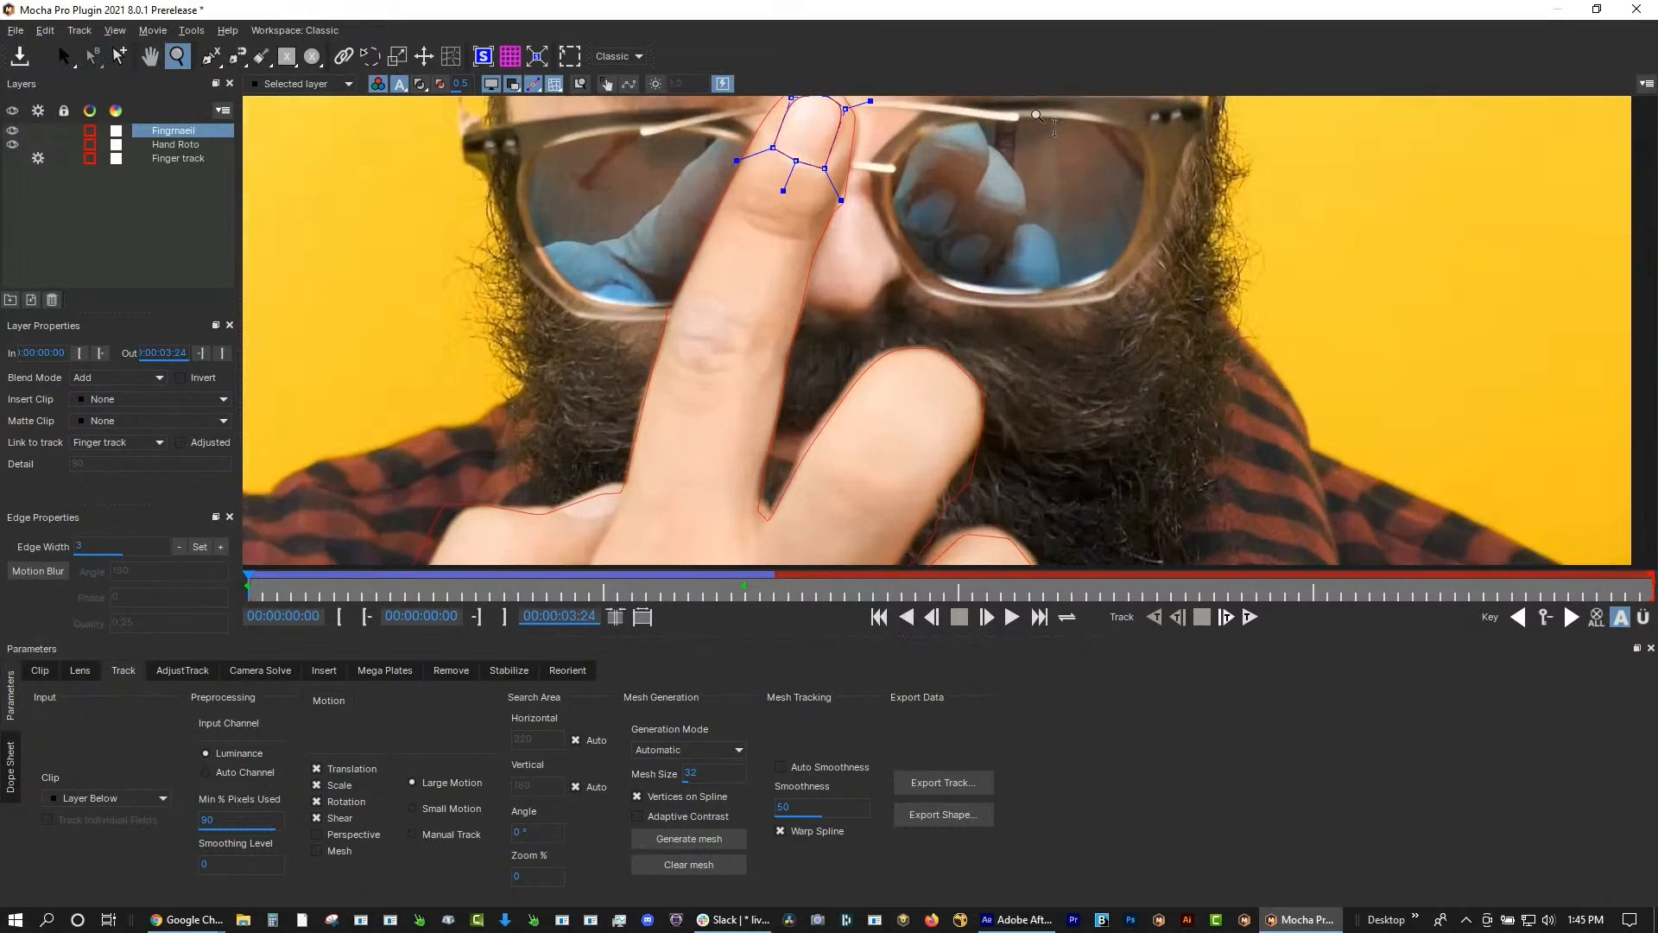
left_click_drag(742, 246, 680, 529)
key("x")
left_click_drag(703, 437, 767, 299)
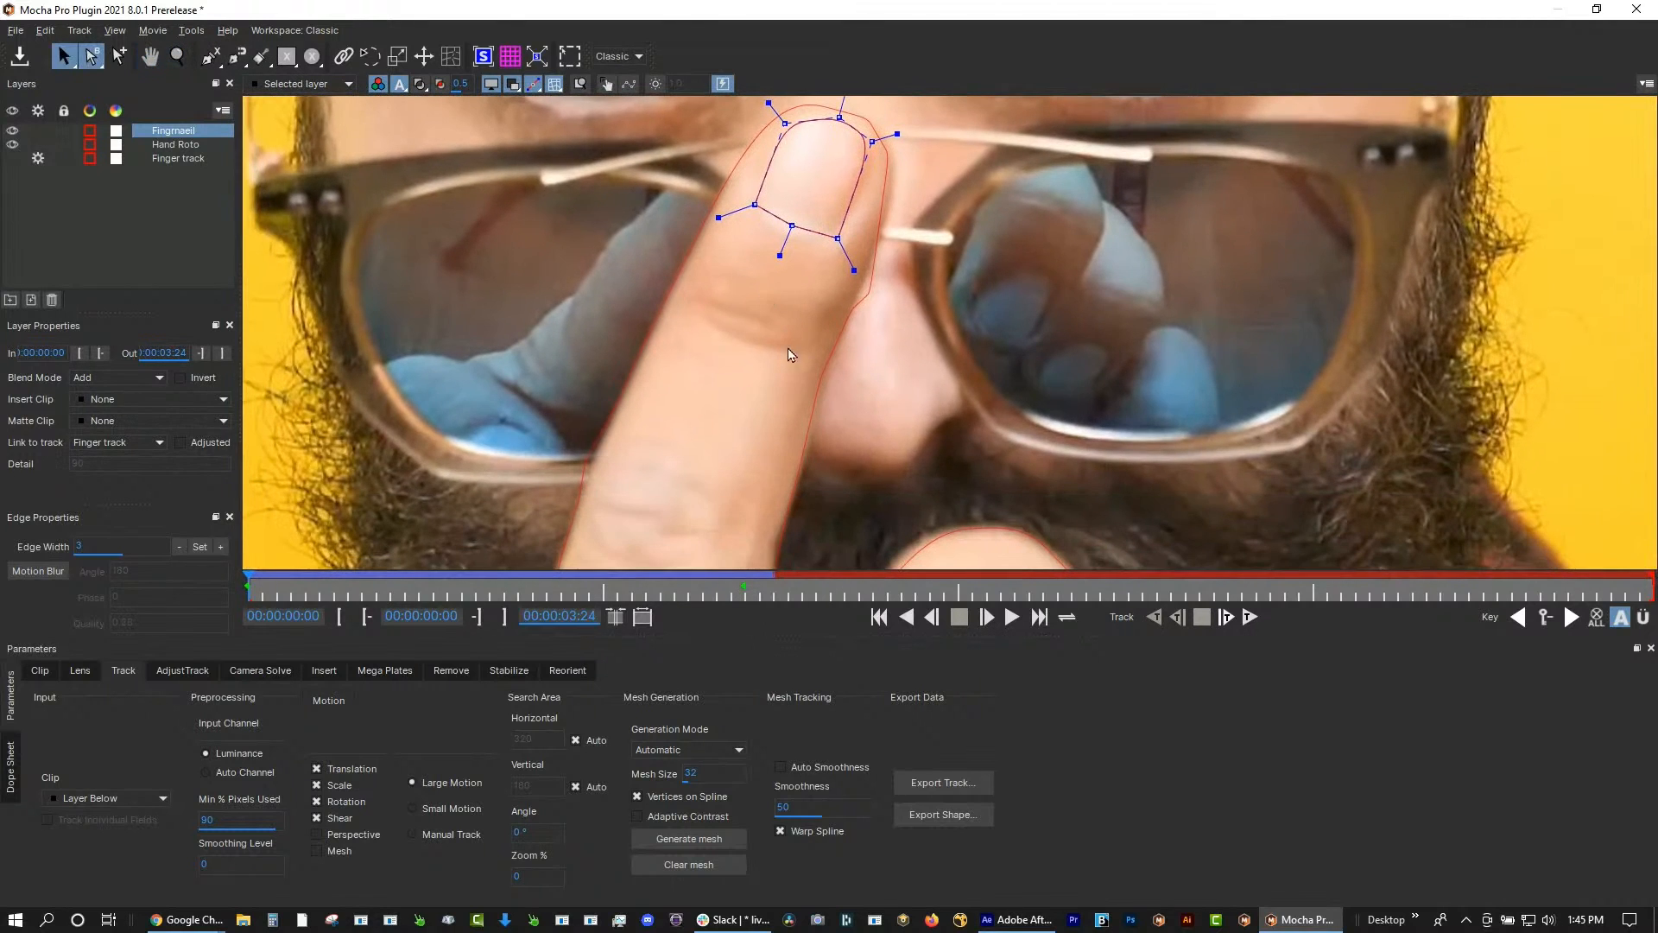
left_click(211, 56)
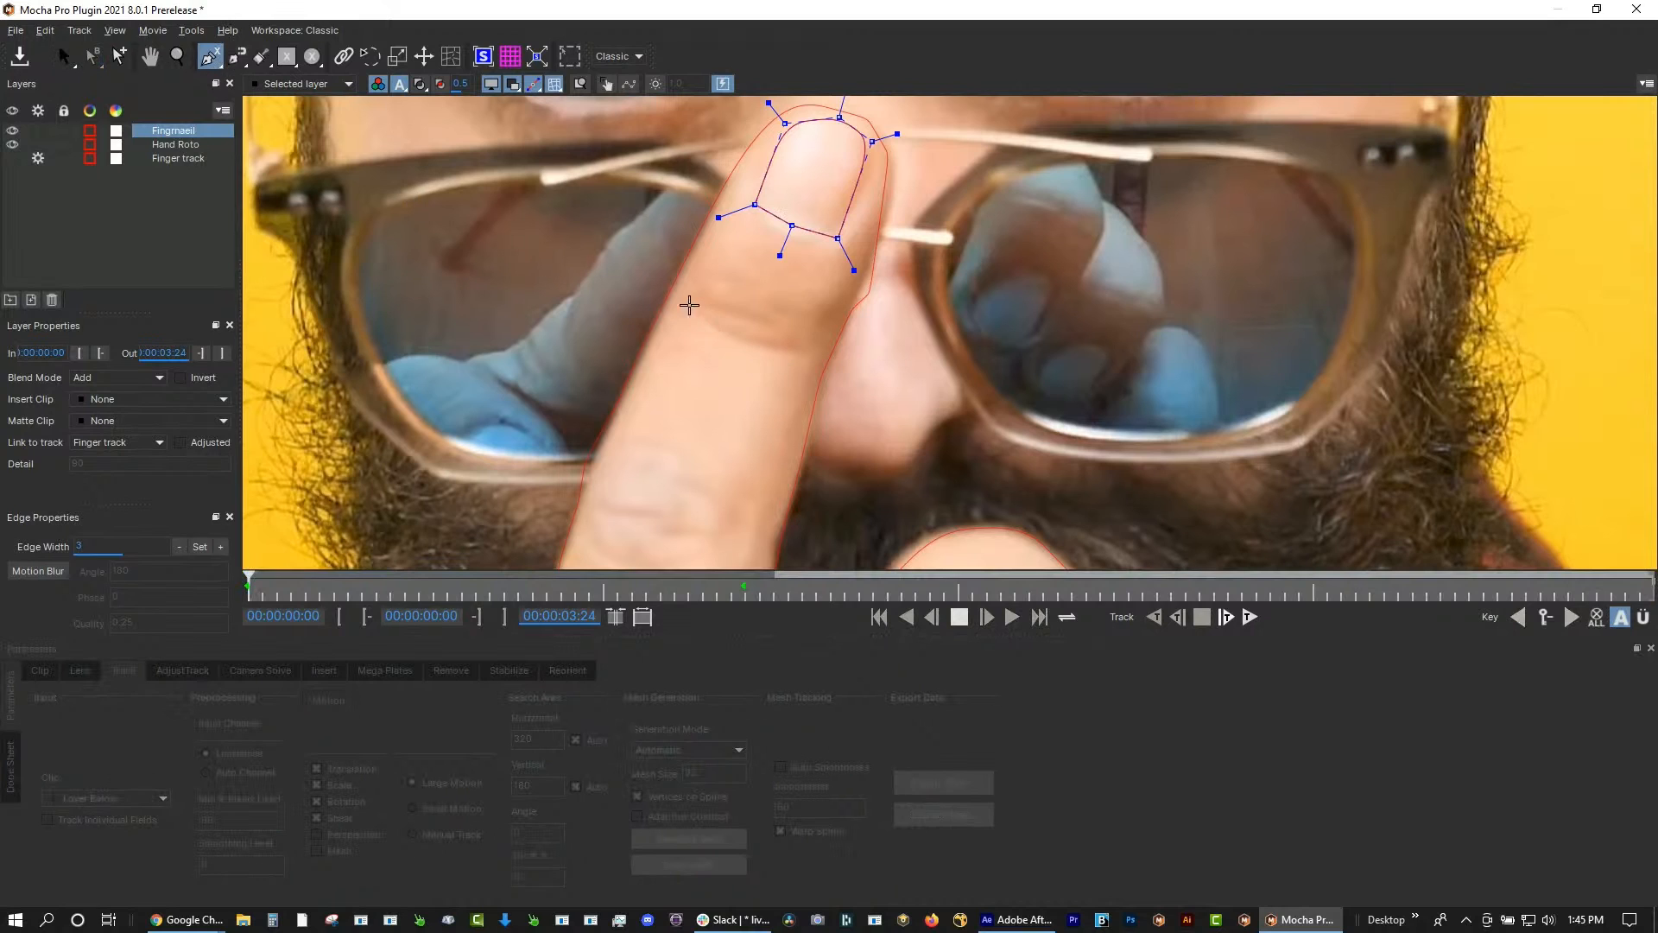
left_click(686, 299)
left_click(744, 299)
left_click(712, 319)
left_click(788, 331)
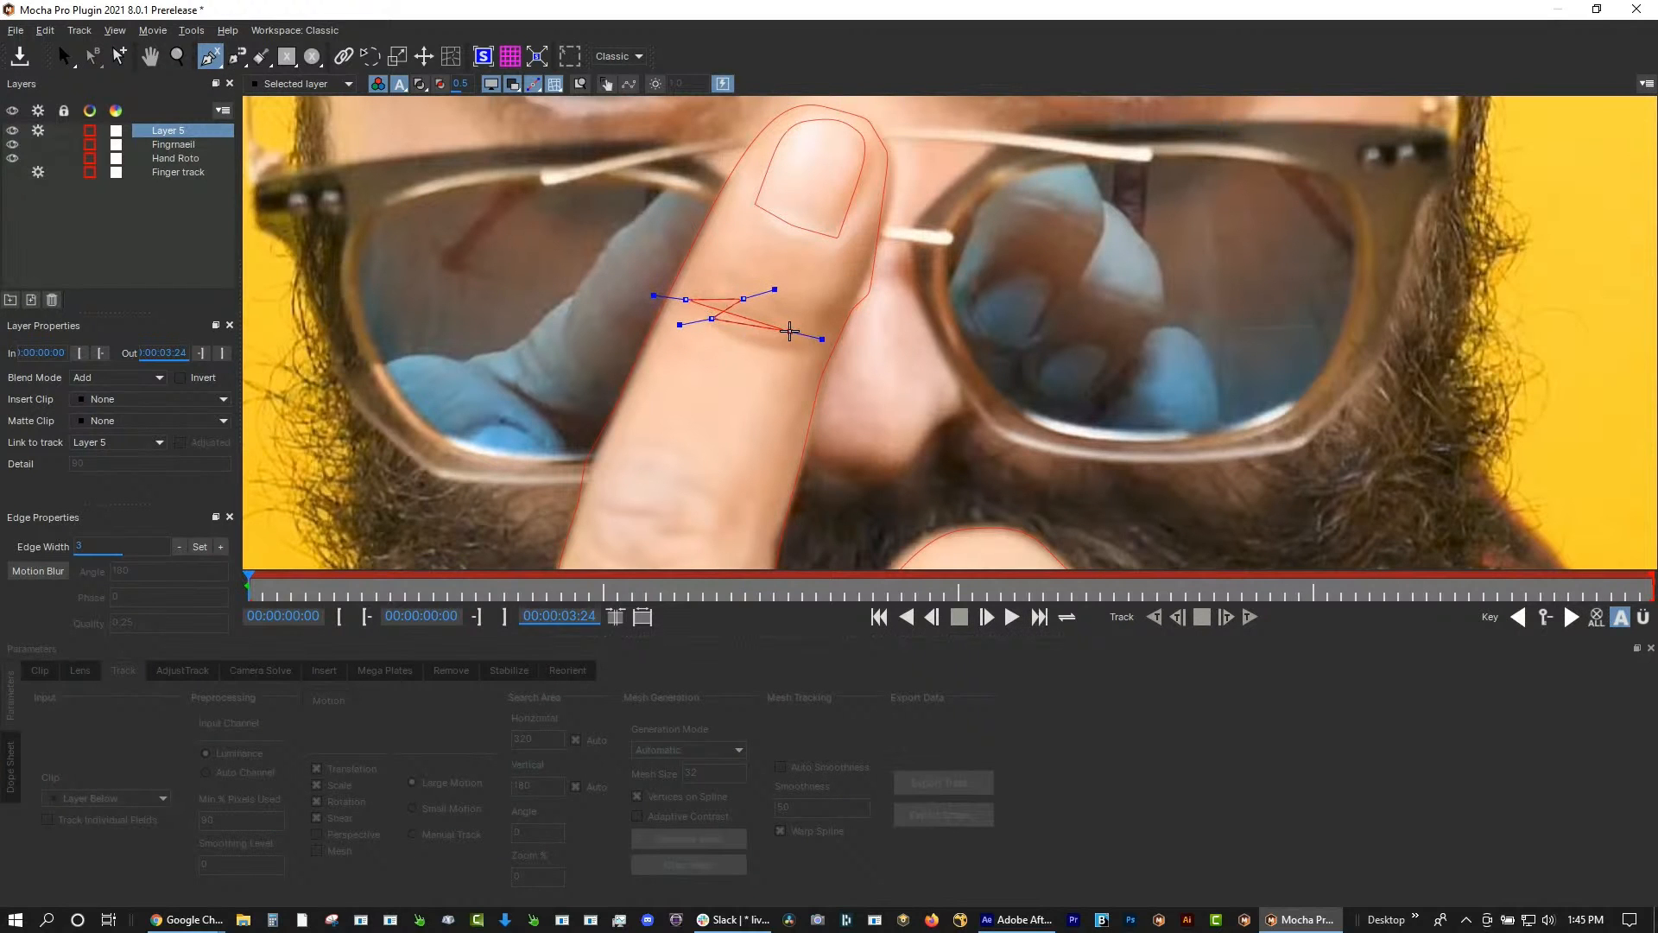
left_click(748, 346)
left_click(806, 355)
right_click(800, 350)
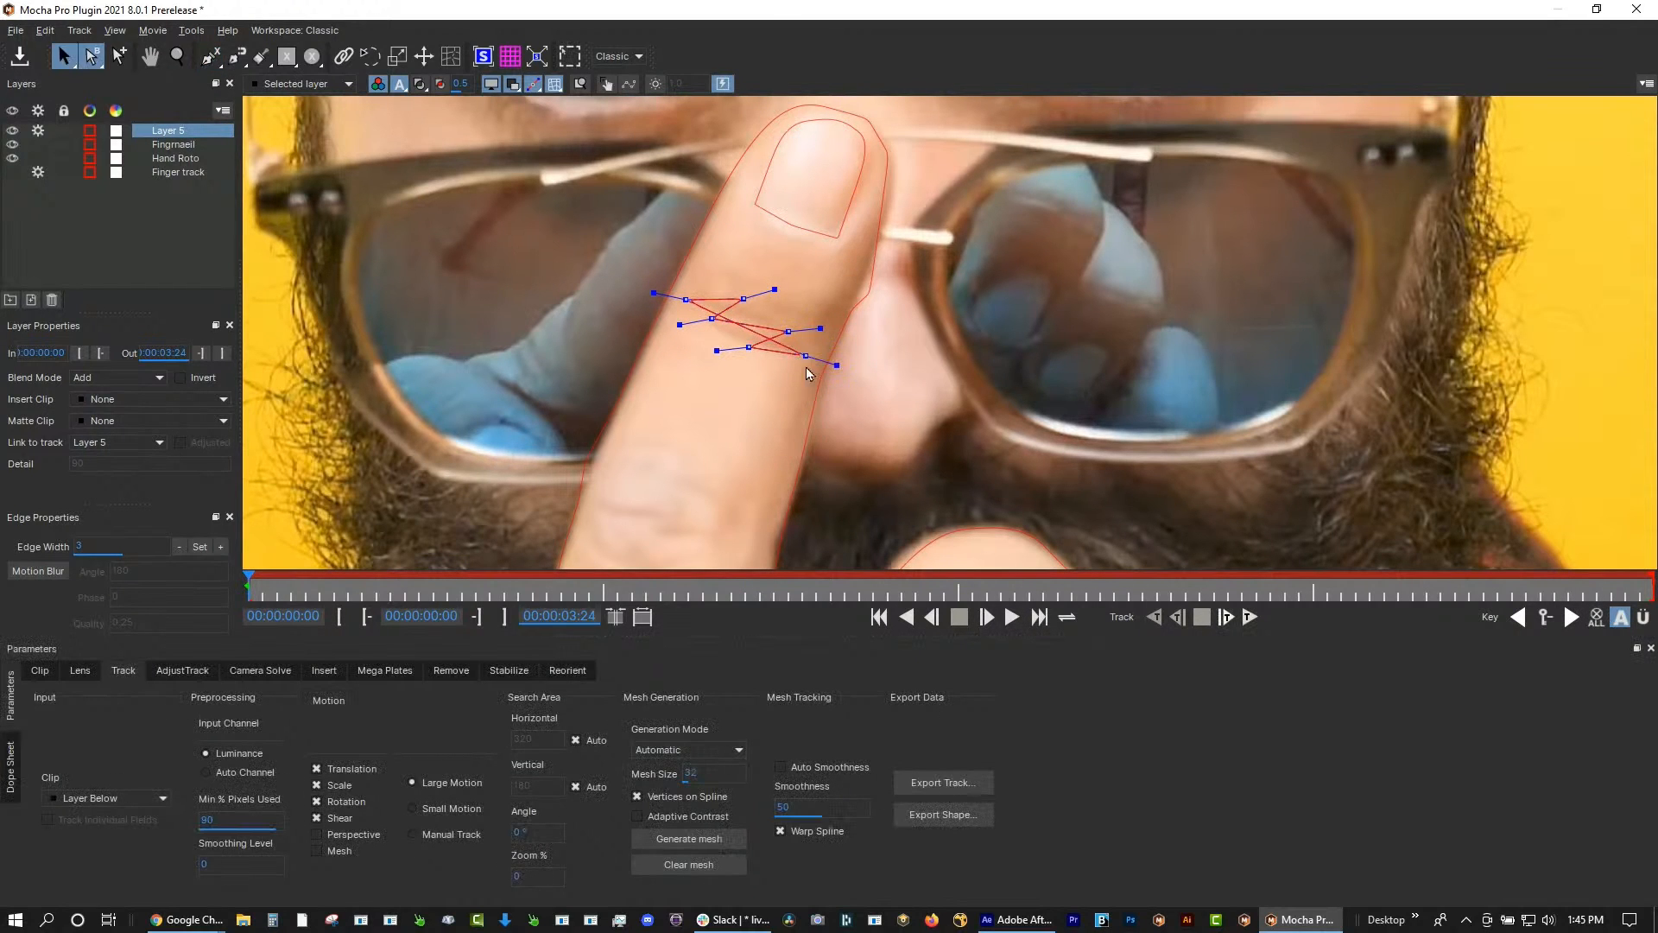
Convert the zigzag crease spline to an open spline and pull its points into a smoother line
right_click(806, 356)
mouse_move(809, 362)
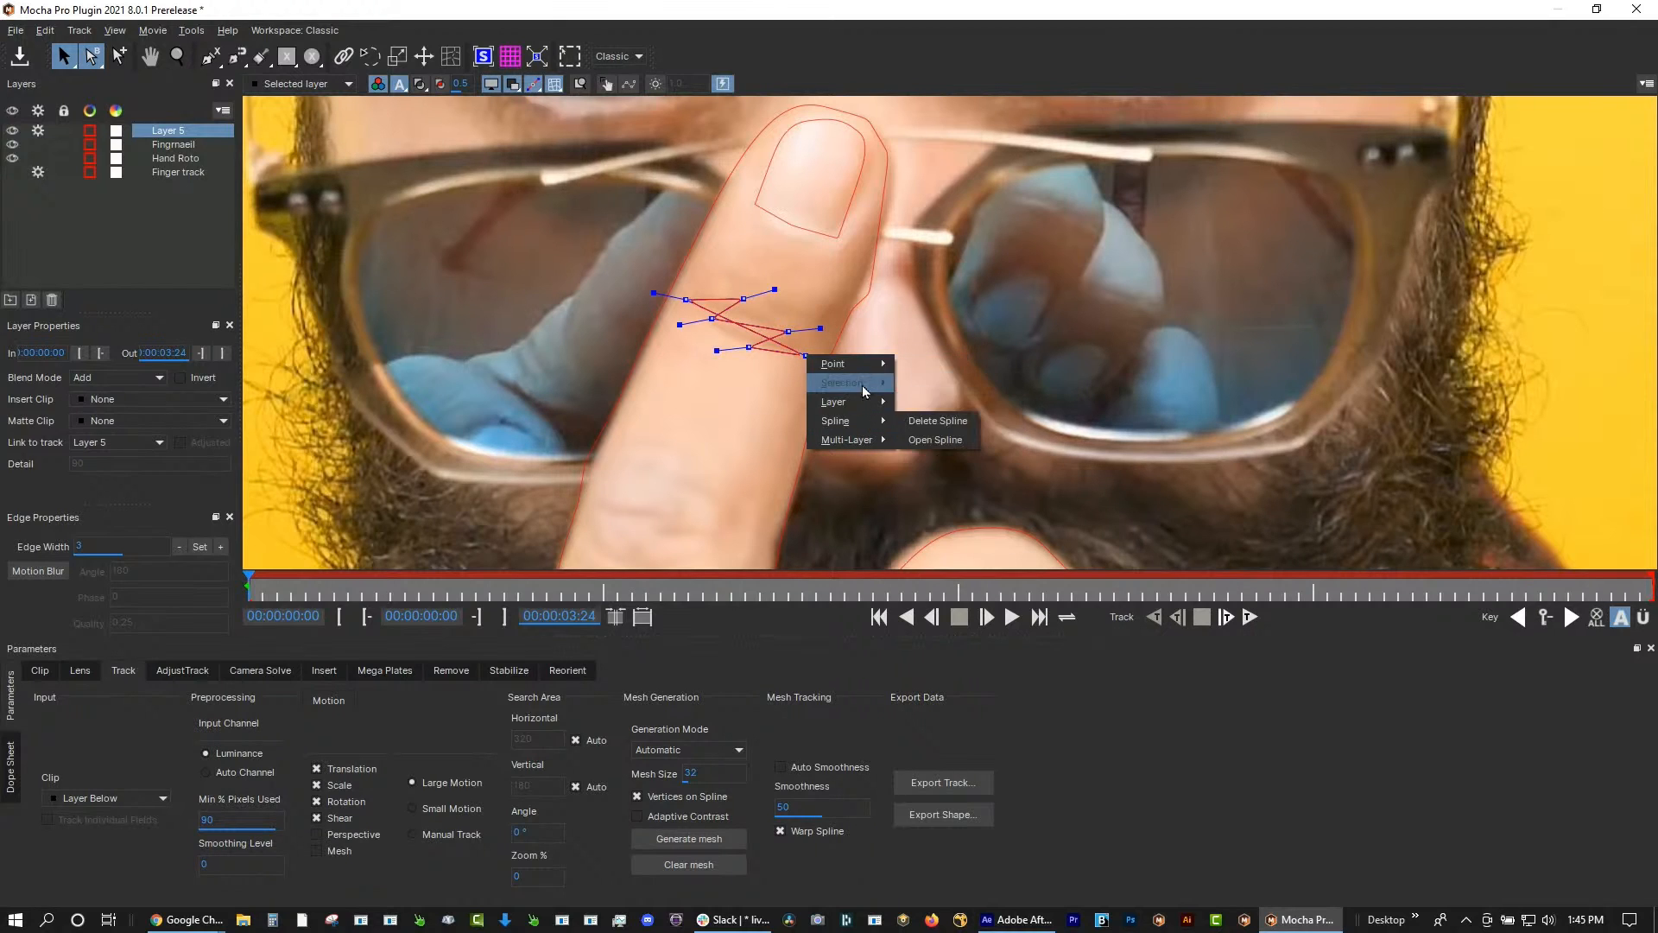
left_click(925, 445)
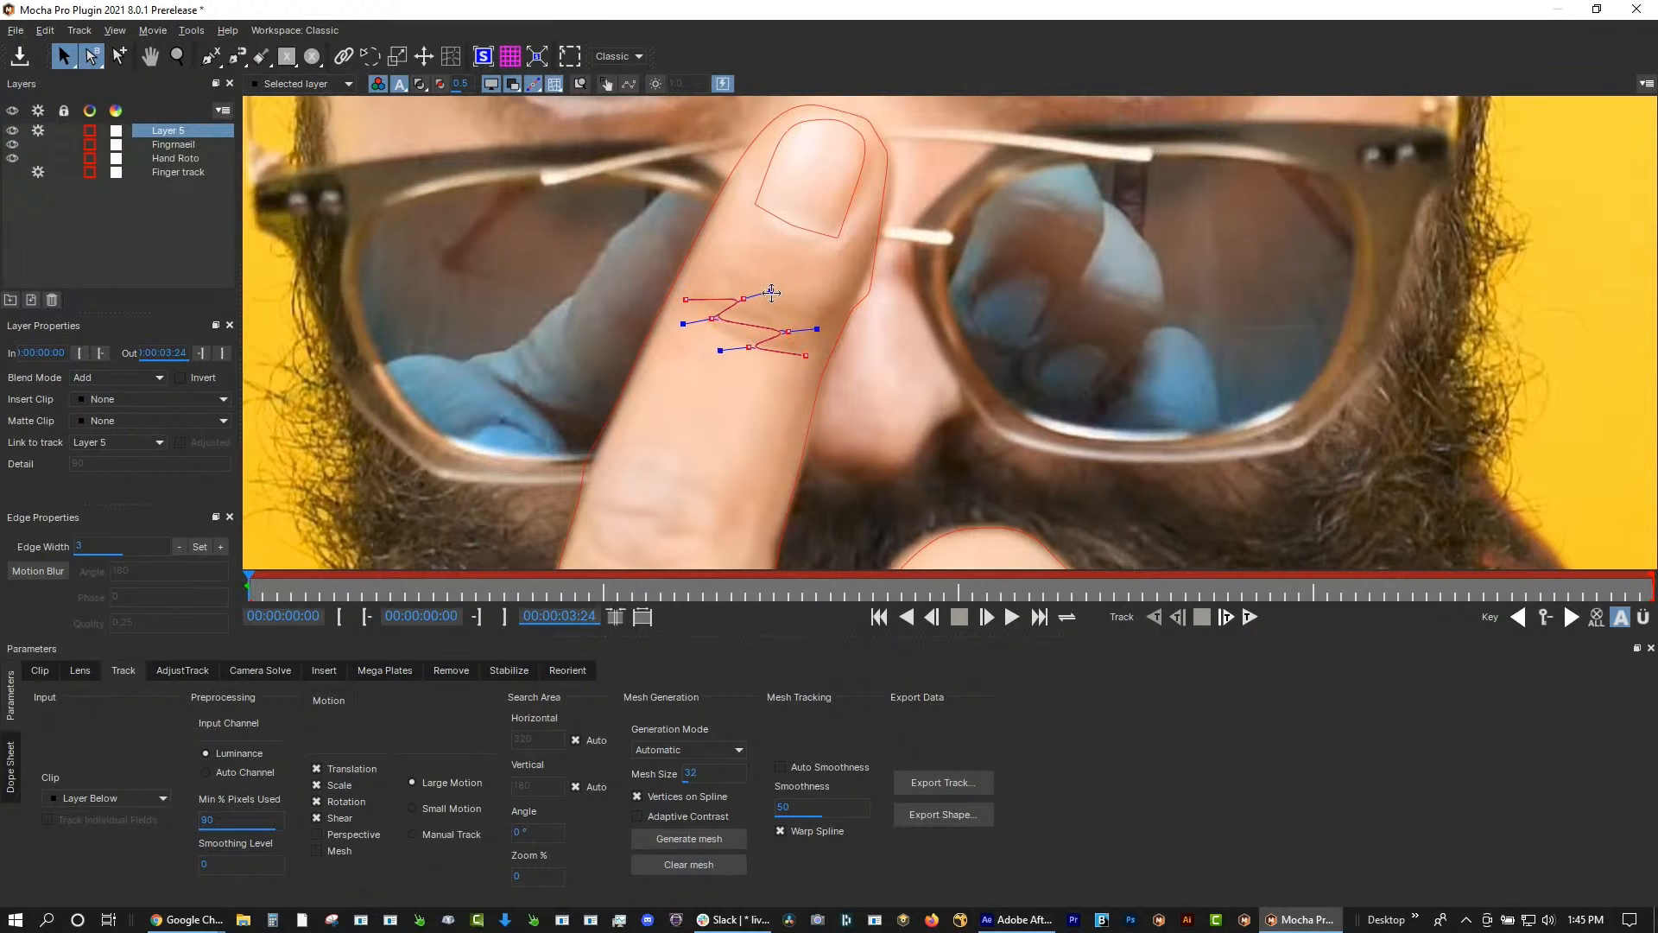
left_click(769, 313)
left_click(769, 314)
left_click_drag(776, 335, 747, 335)
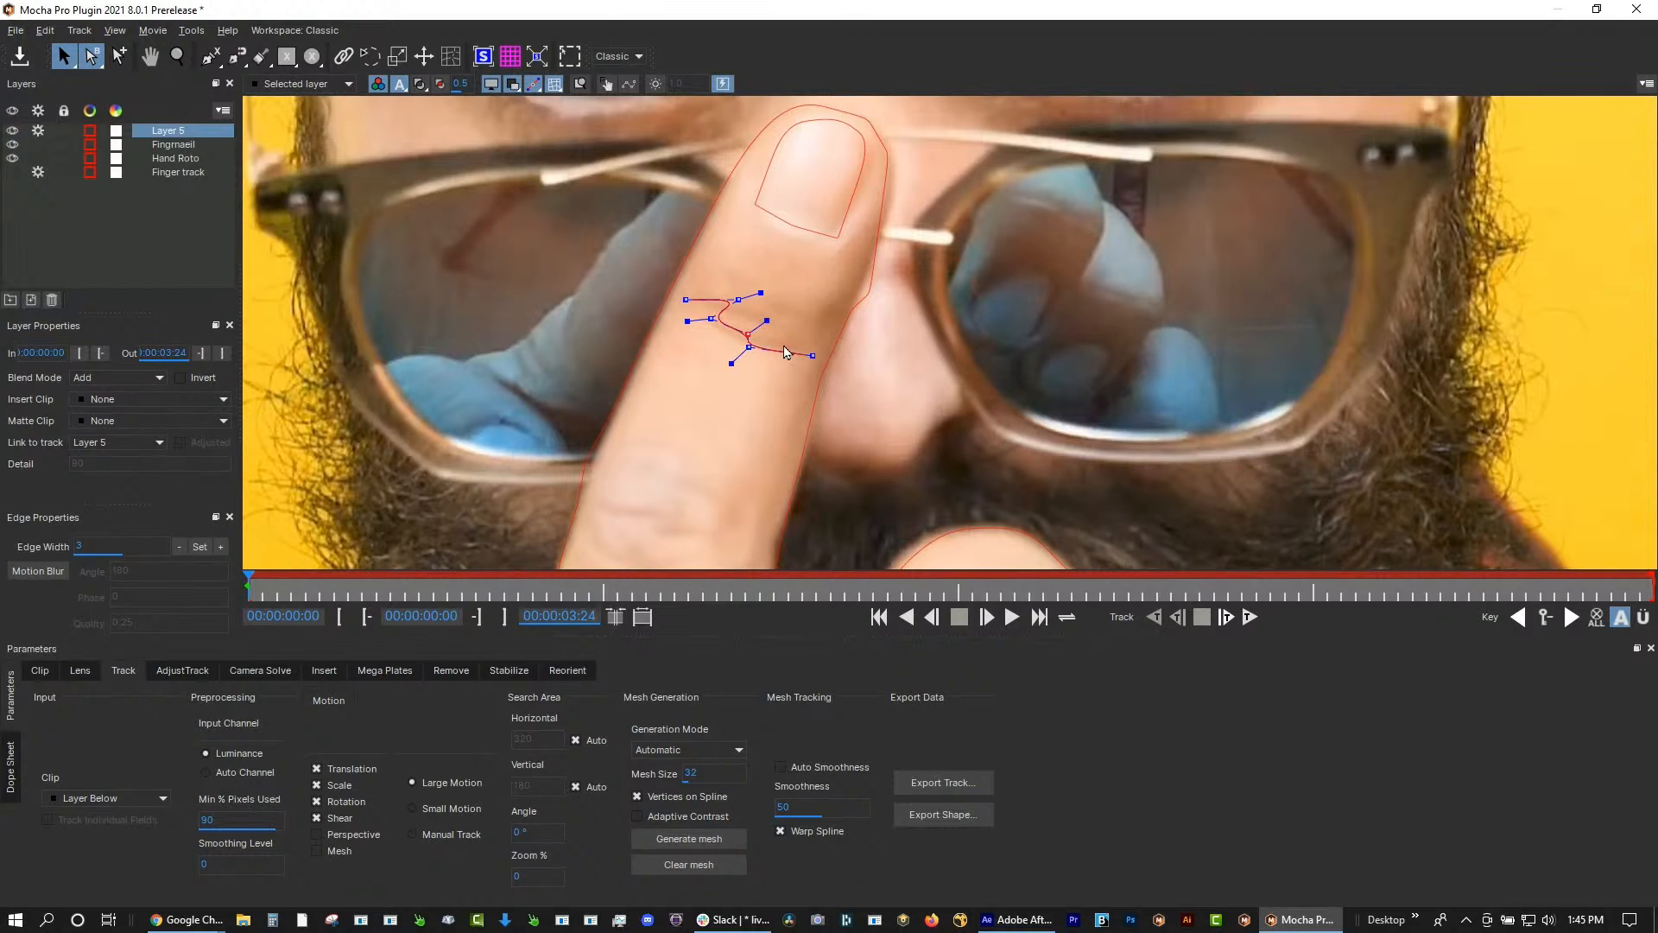
Rename the upper crease layer detail1
double_click(183, 131)
type("detail")
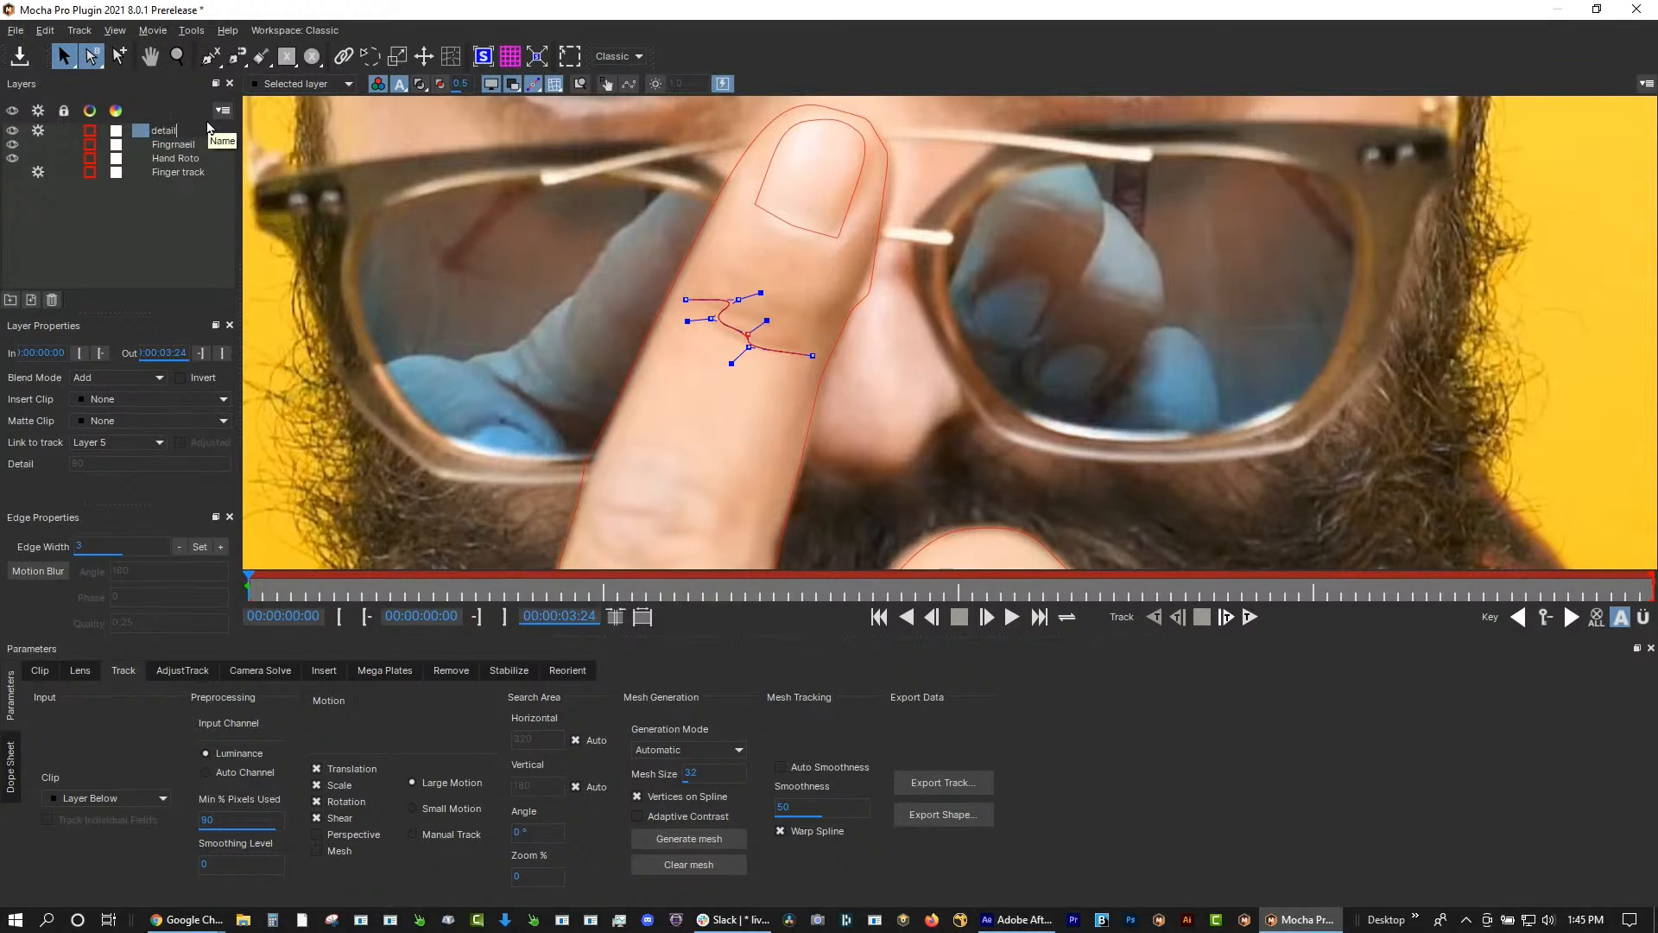
type("1")
key("Return")
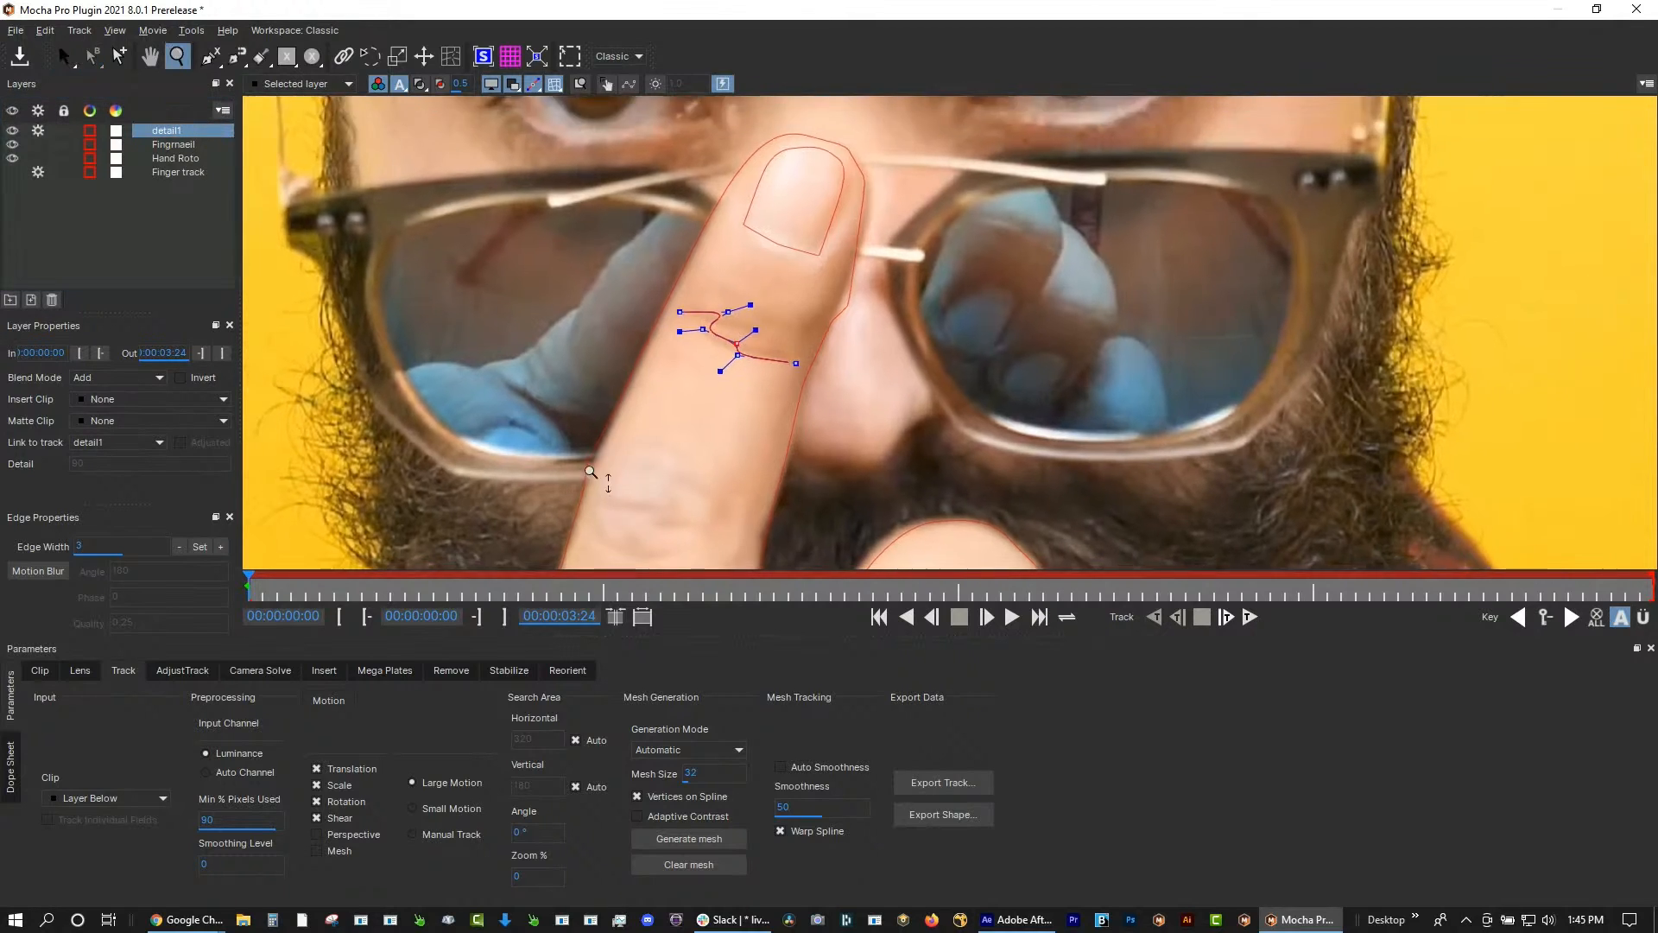
Draw a four-point X-spline across the finger's lower knuckle crease on another new layer
key("x")
left_click_drag(602, 474, 728, 266)
key("ctrl+l")
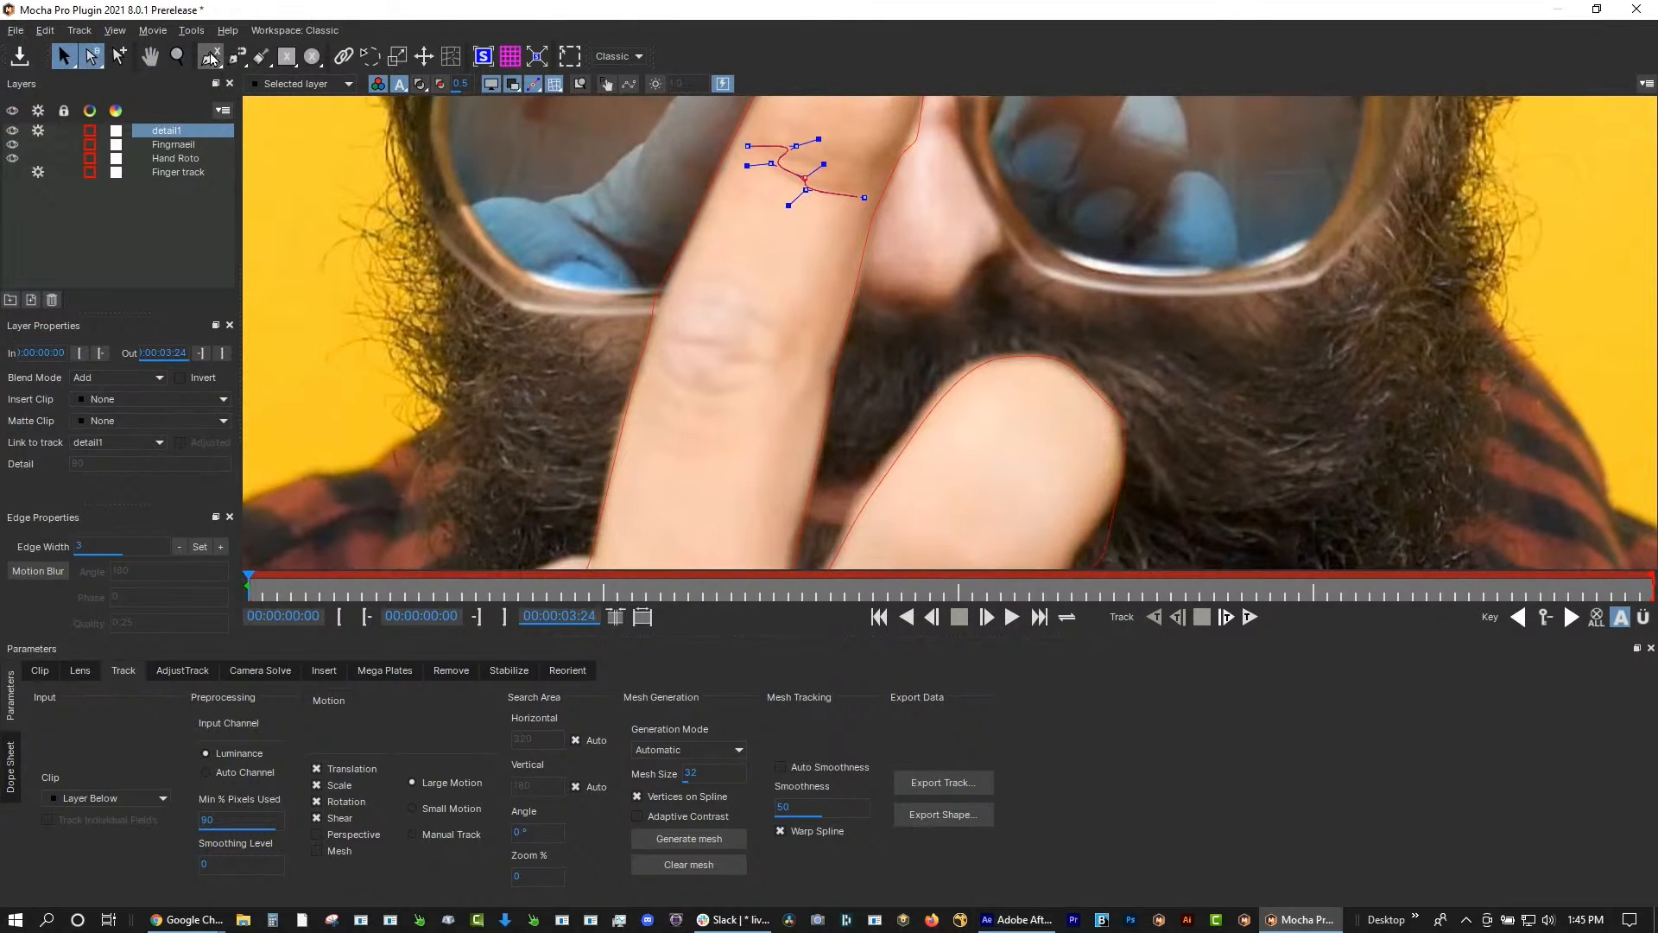
left_click(671, 330)
left_click(710, 337)
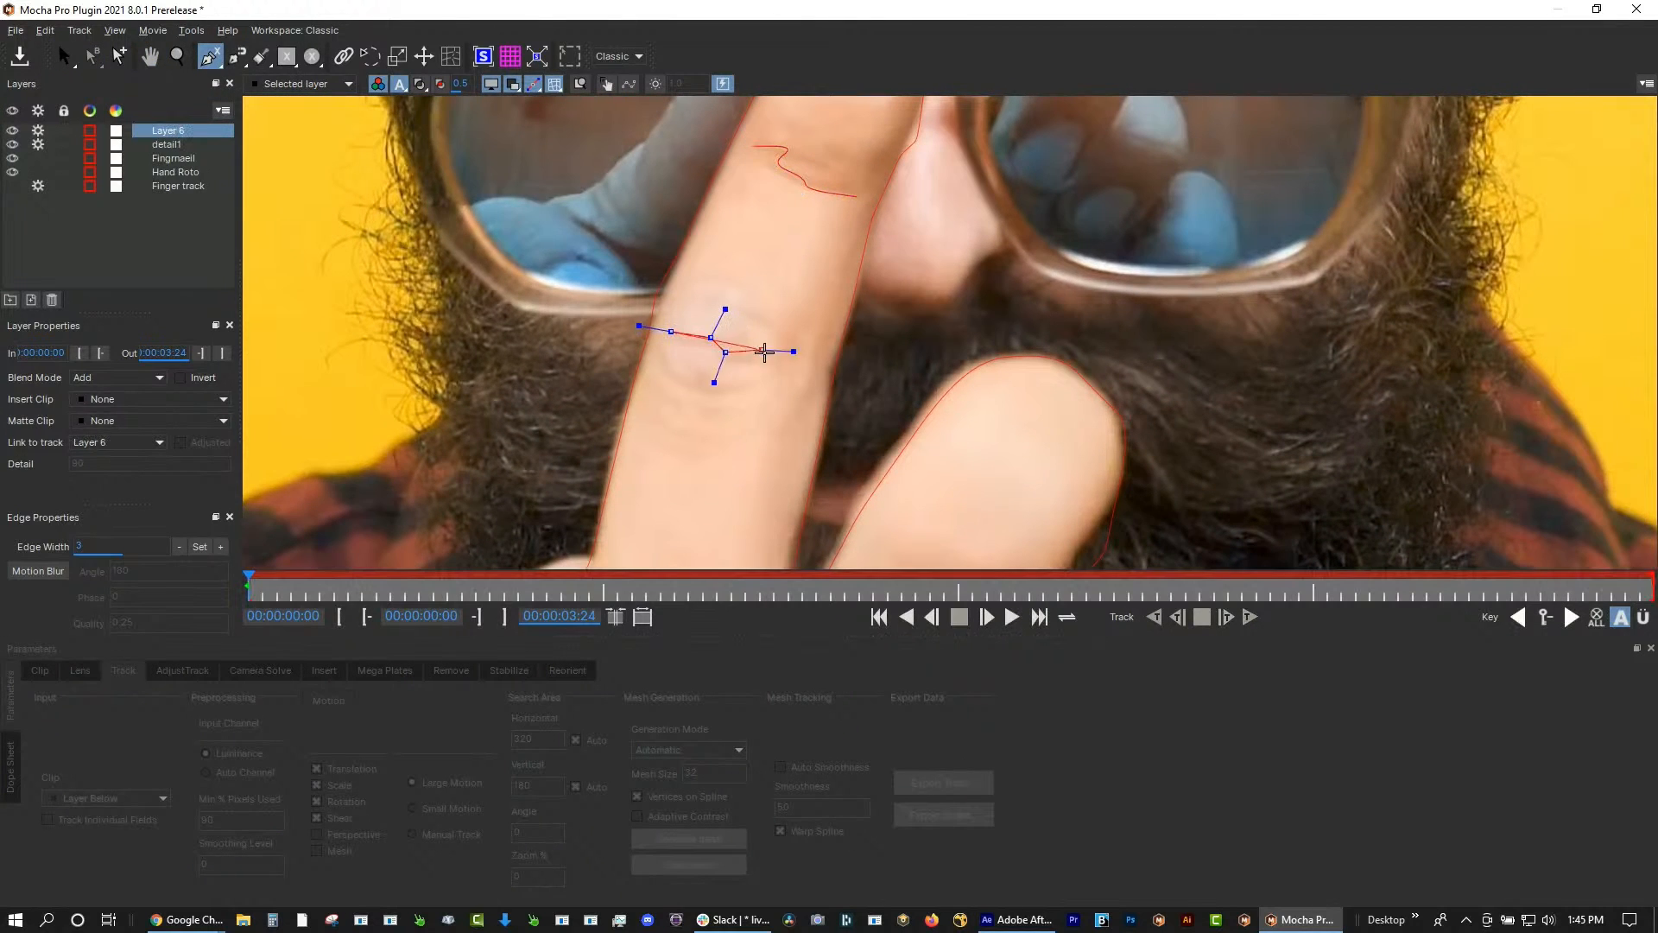
left_click(791, 358)
right_click(808, 389)
Convert the lower knuckle crease shape to an open spline
right_click(792, 359)
mouse_move(851, 426)
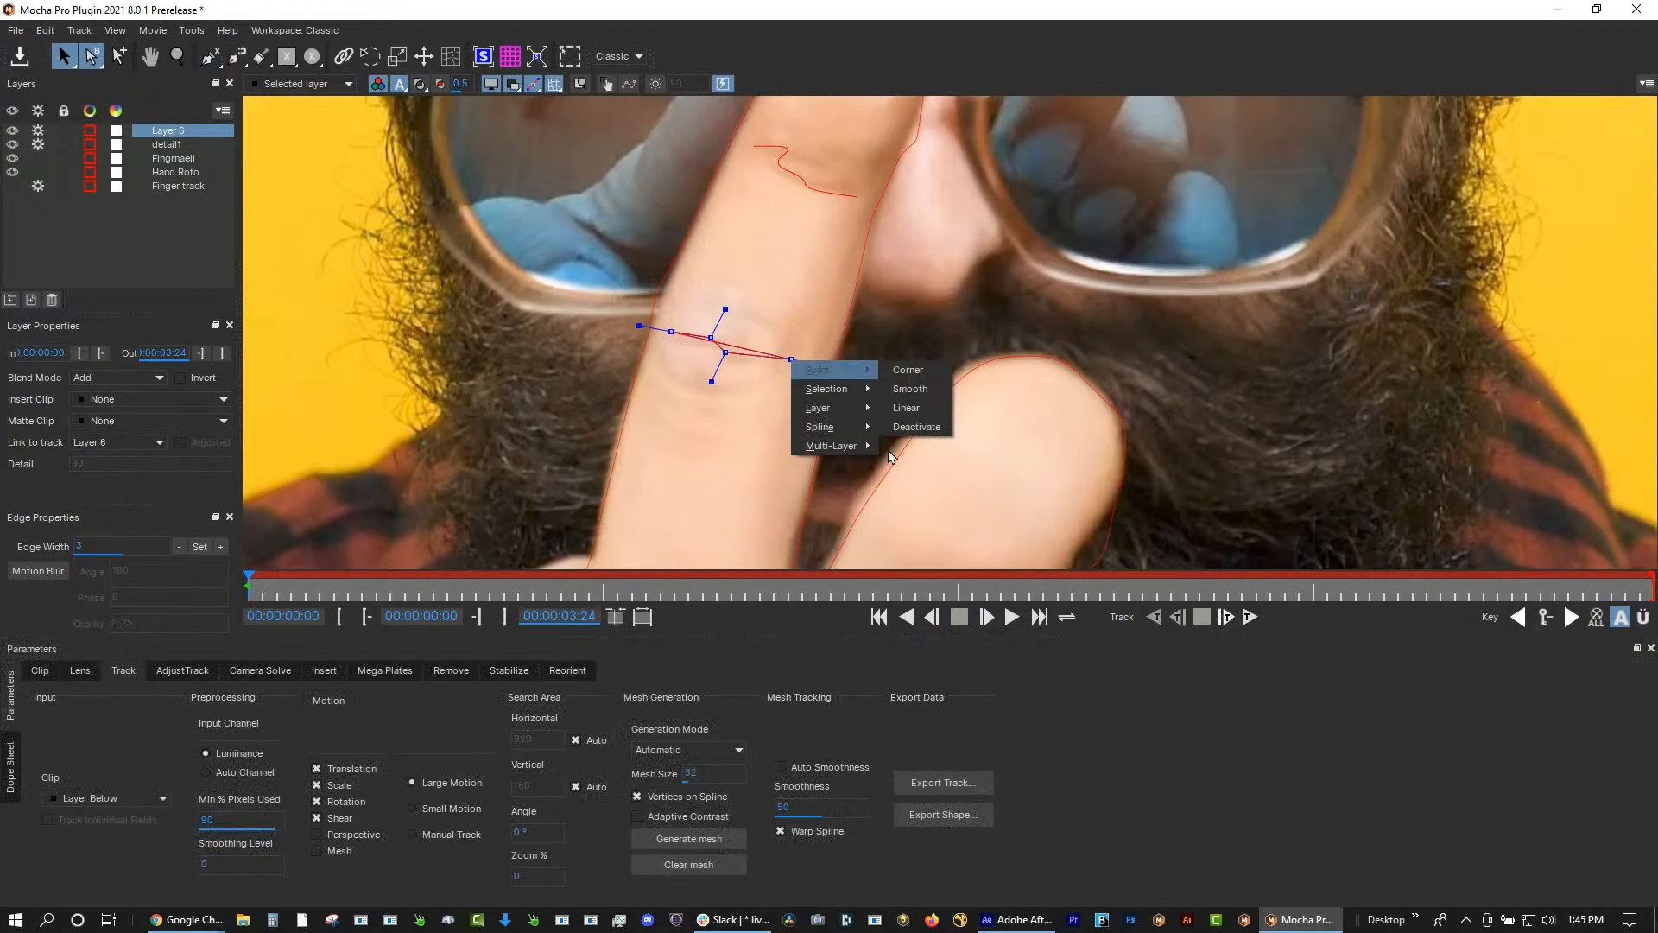
left_click(919, 446)
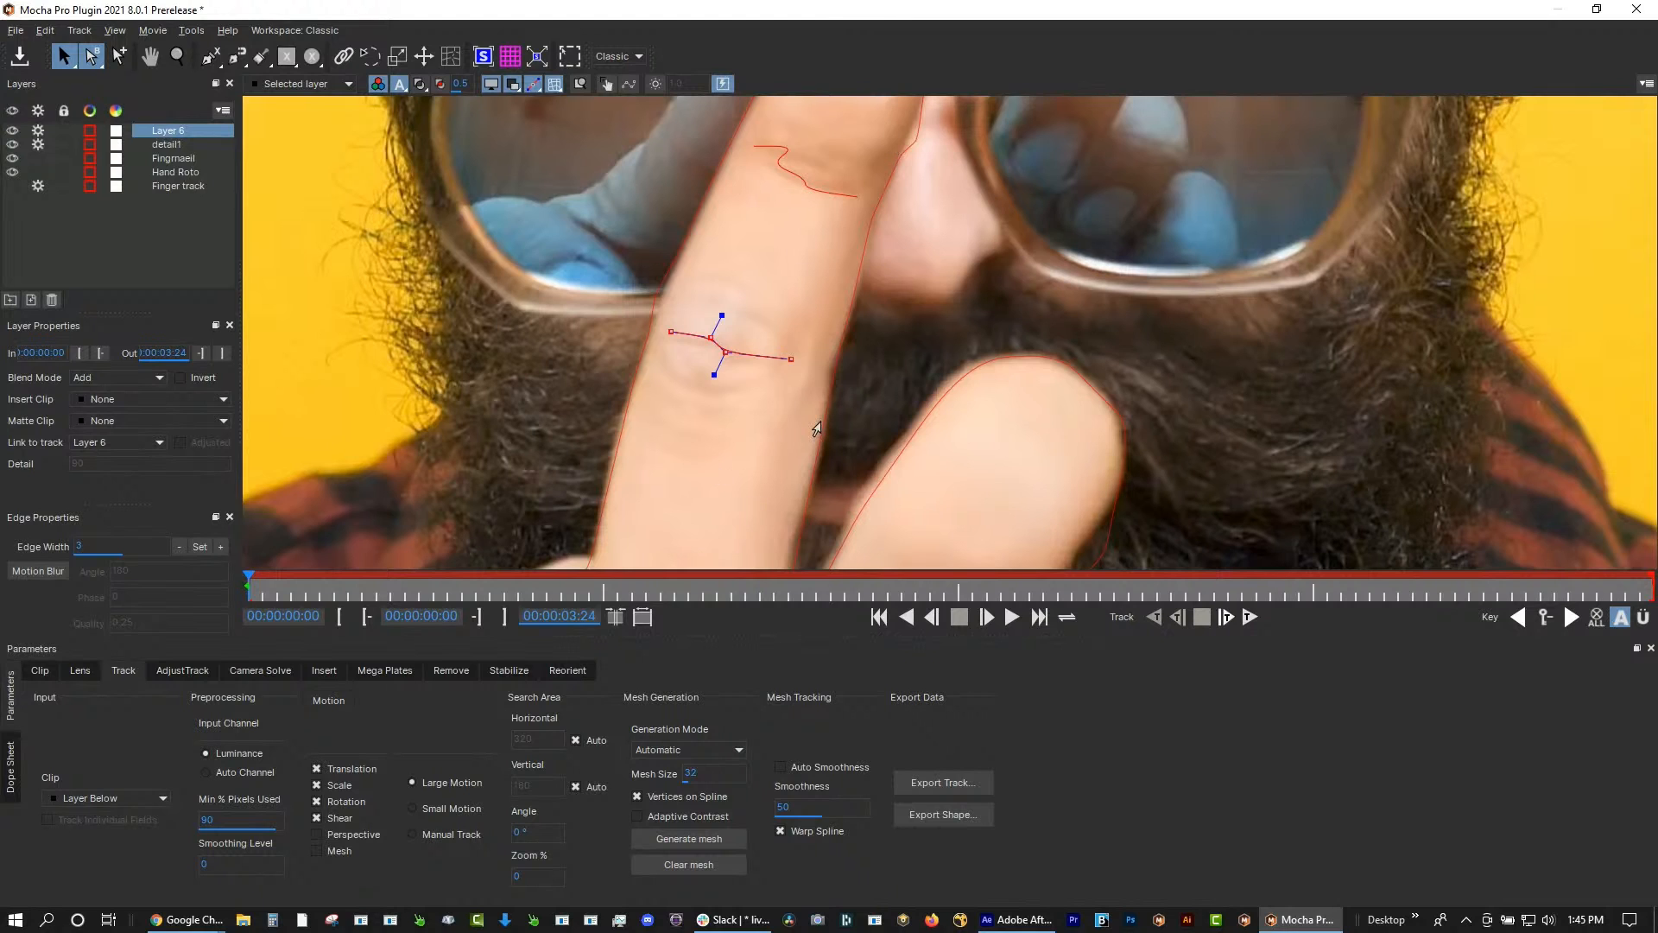
Fit the whole frame in the viewer, then close Mocha Pro and save the project changes
key("asterisk")
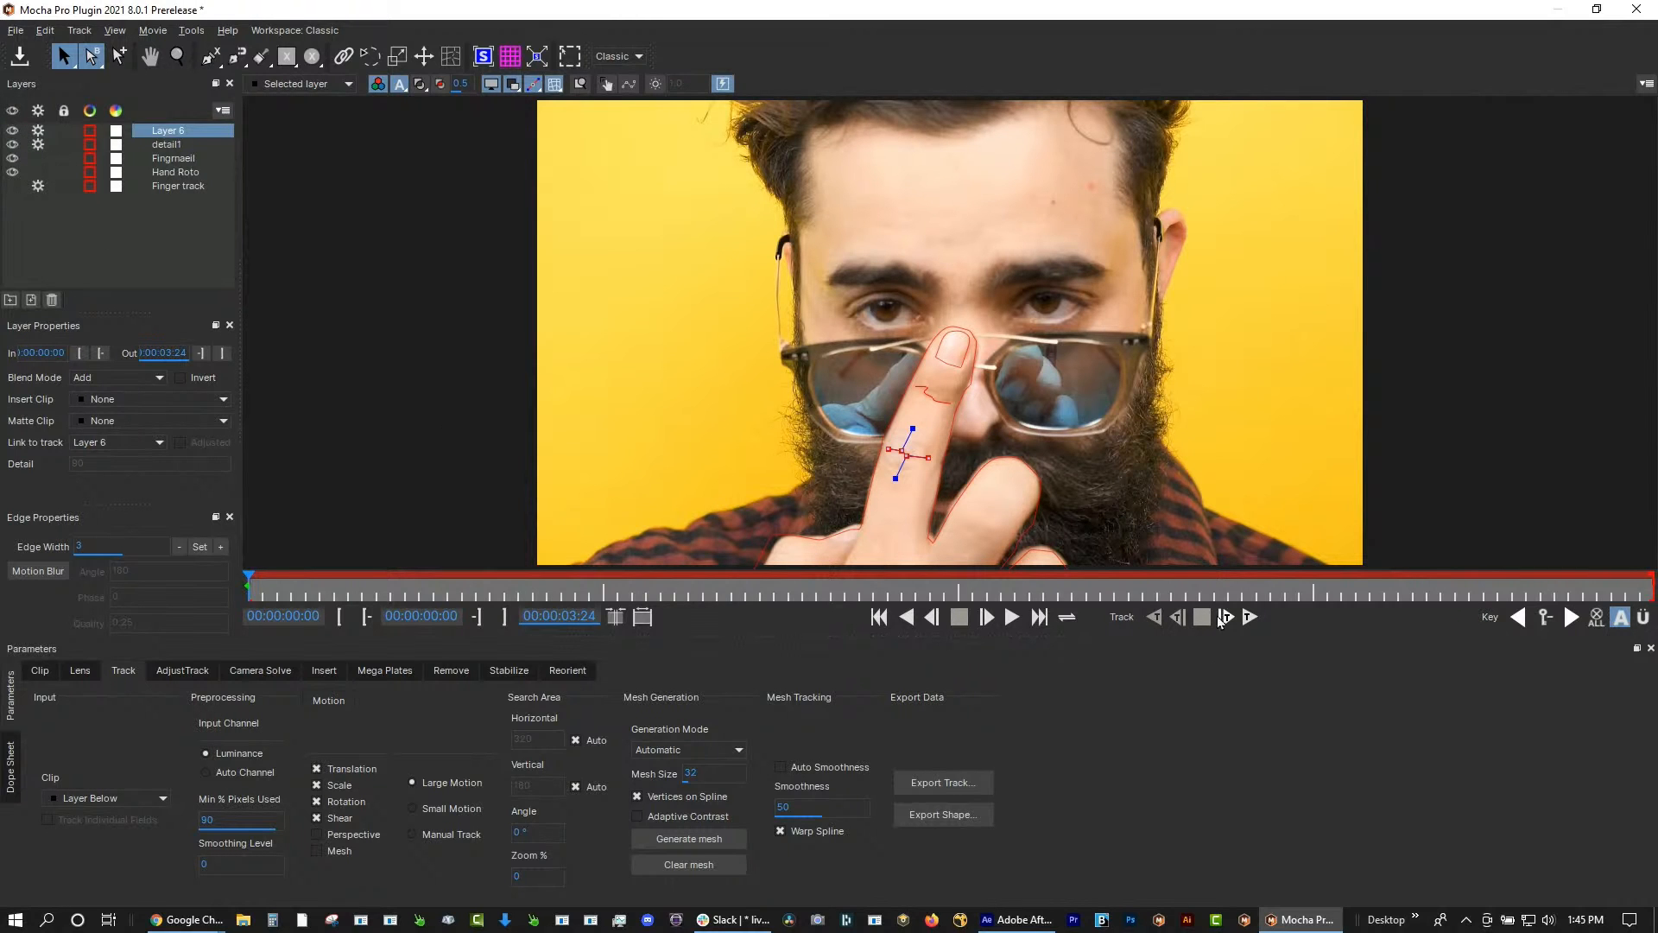
left_click(1636, 9)
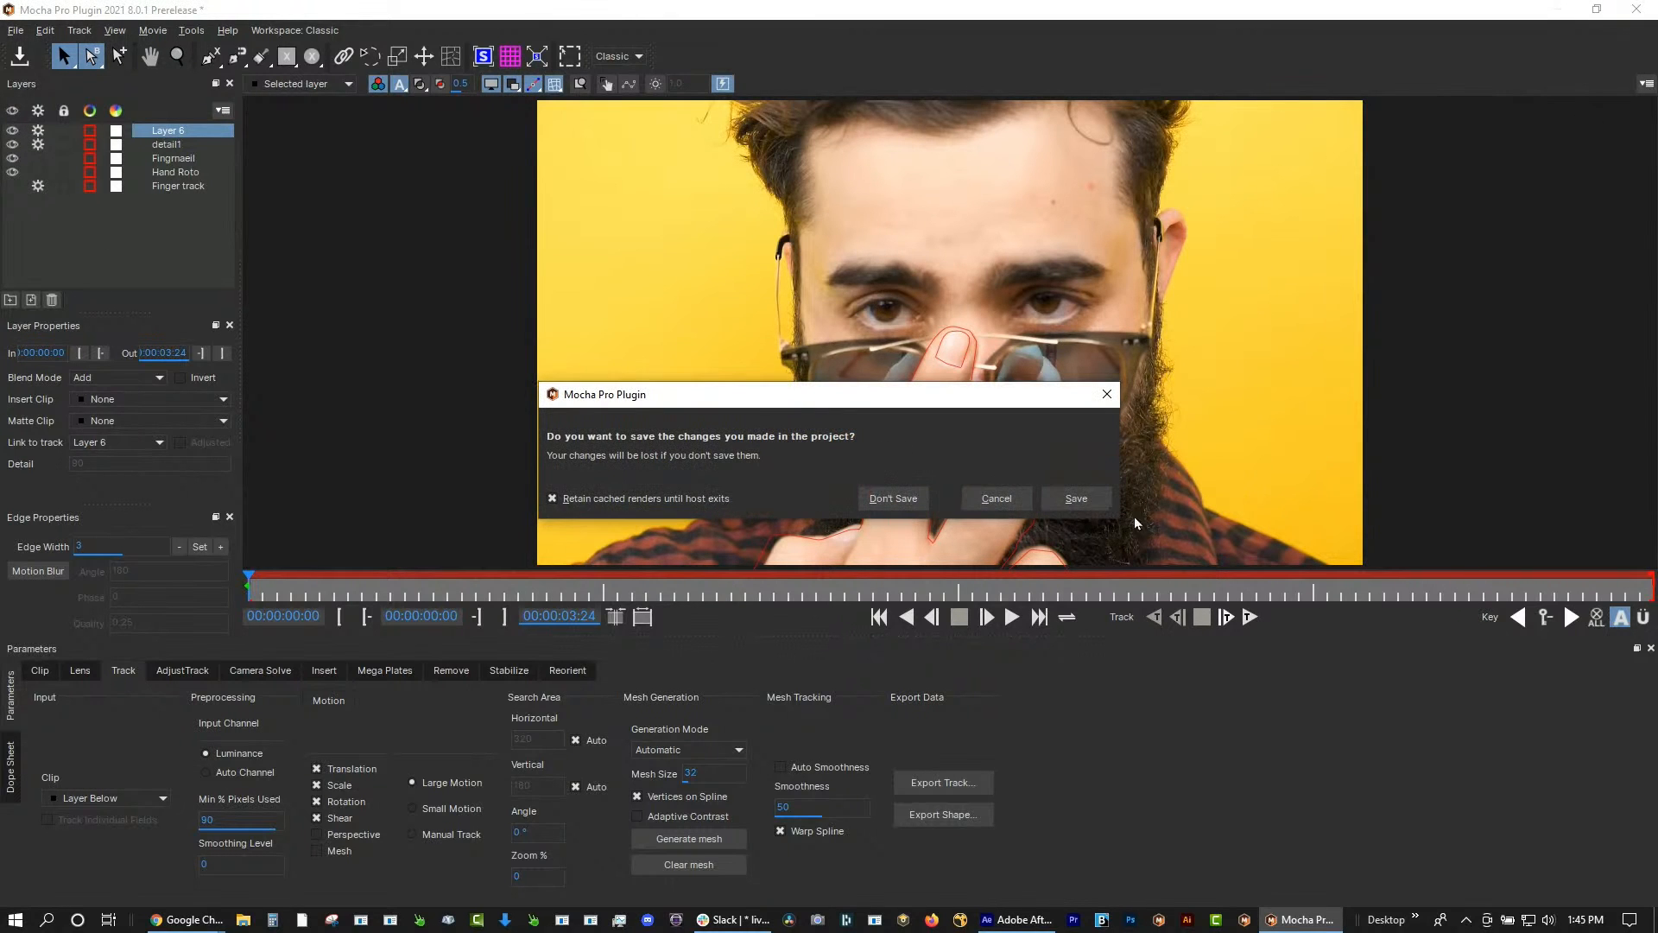
left_click(1062, 495)
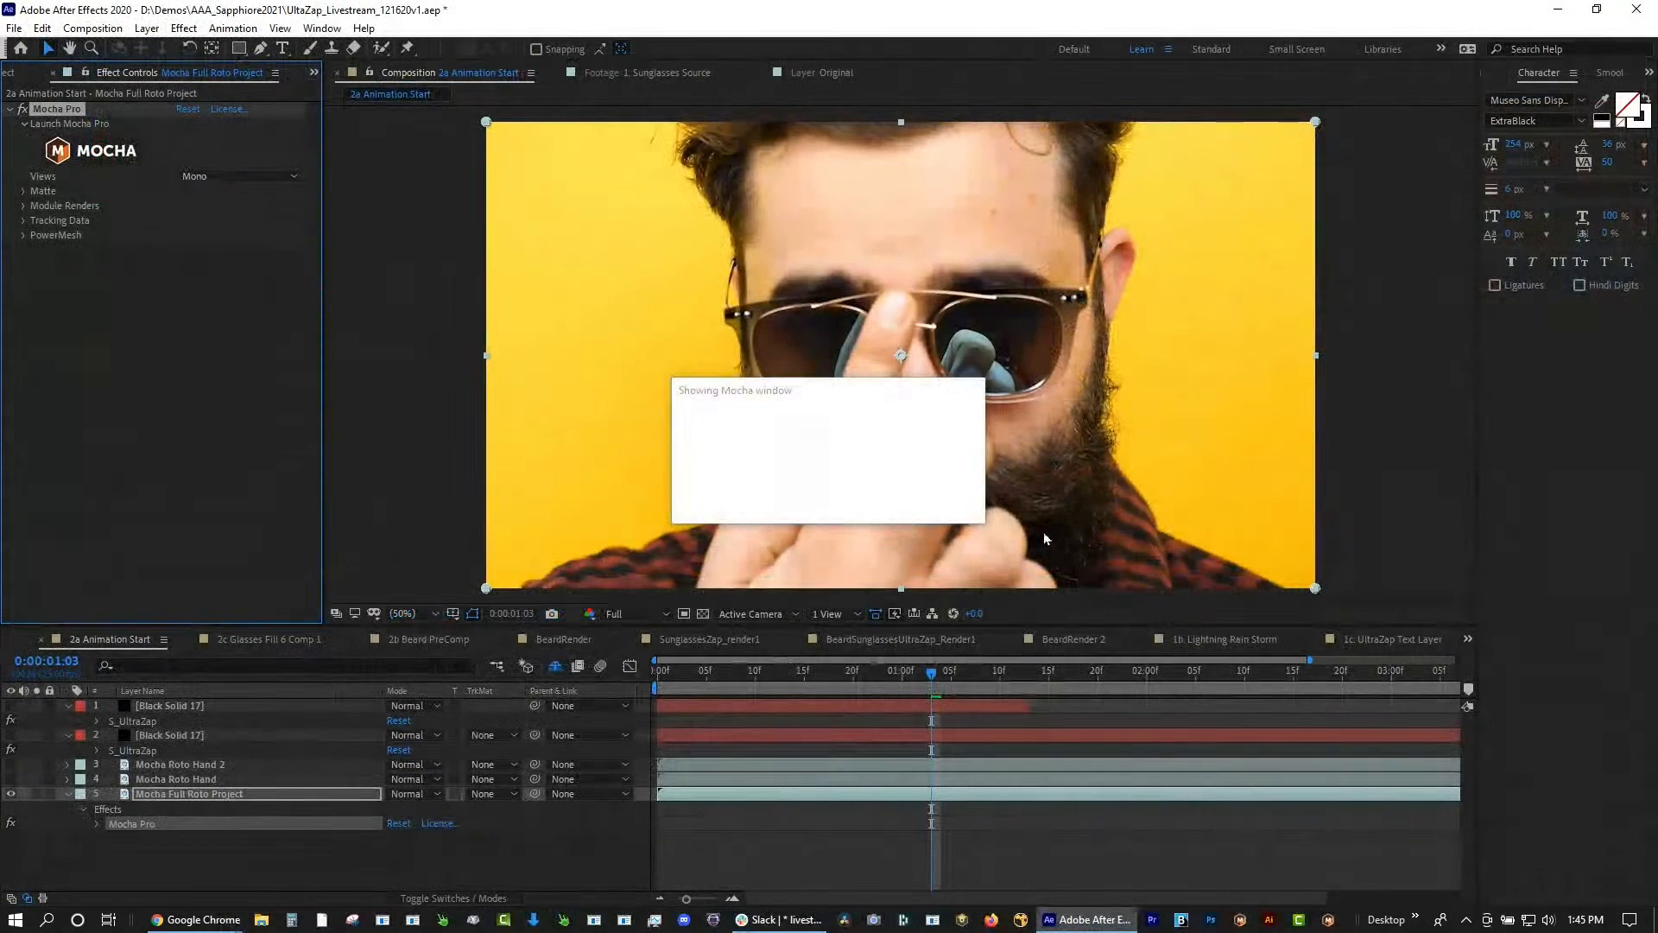
In After Effects, create AE masks from all visible Mocha shapes on Mocha Full Roto Project and check them at 0:00:00:11
double_click(139, 824)
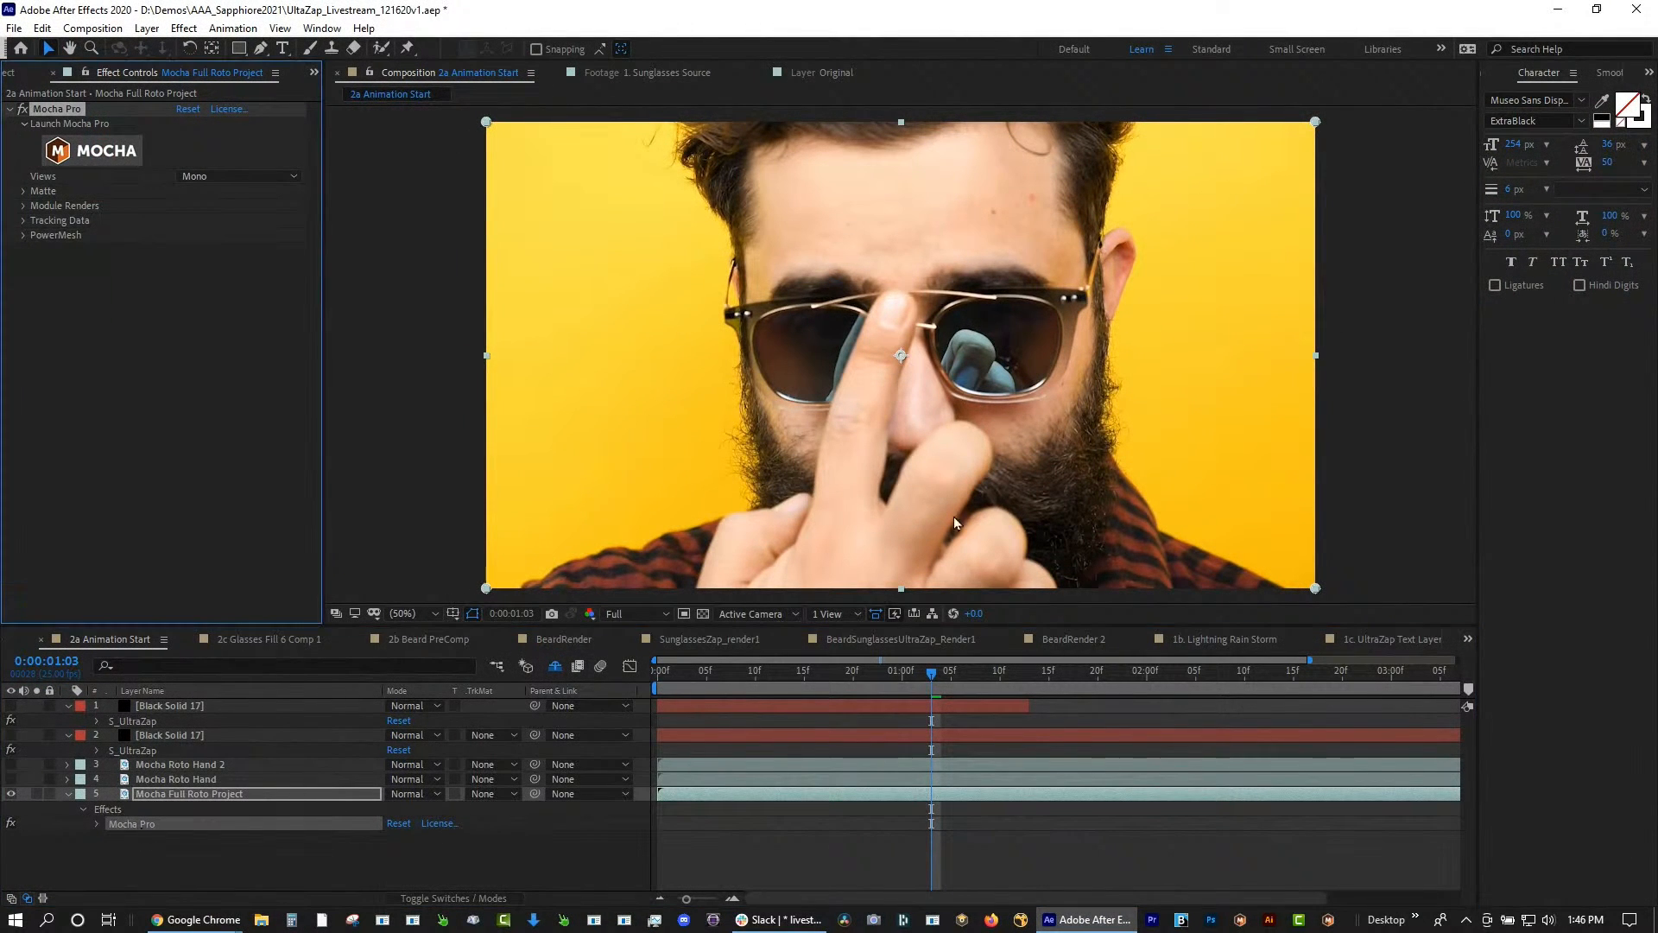
left_click(25, 191)
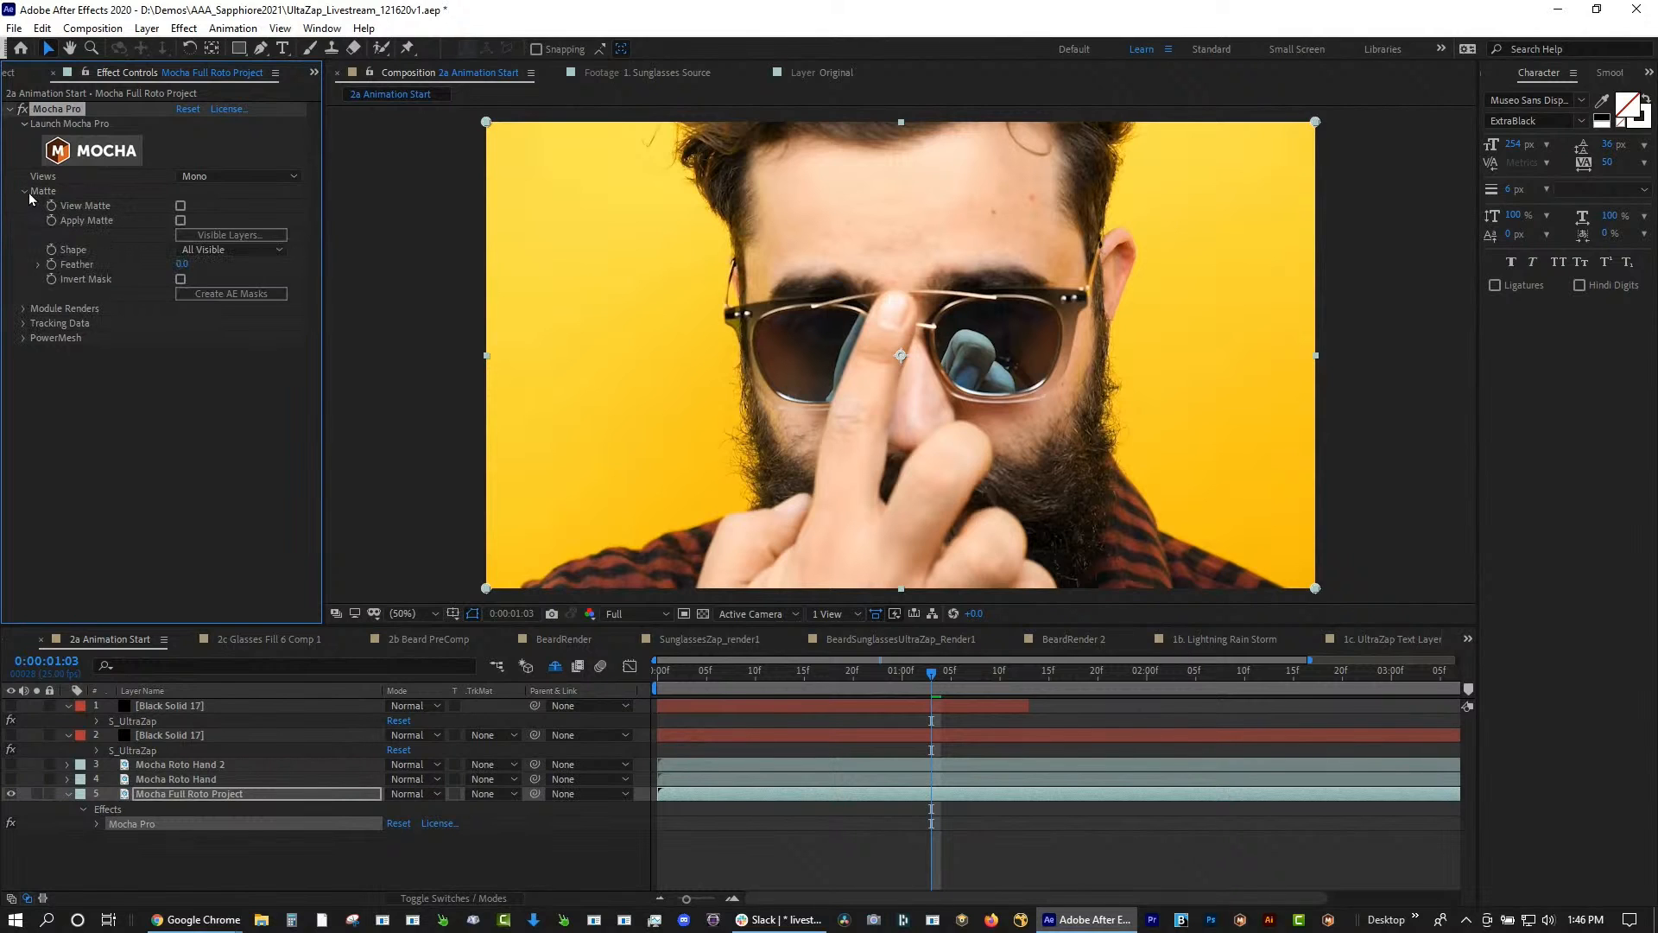
left_click(251, 297)
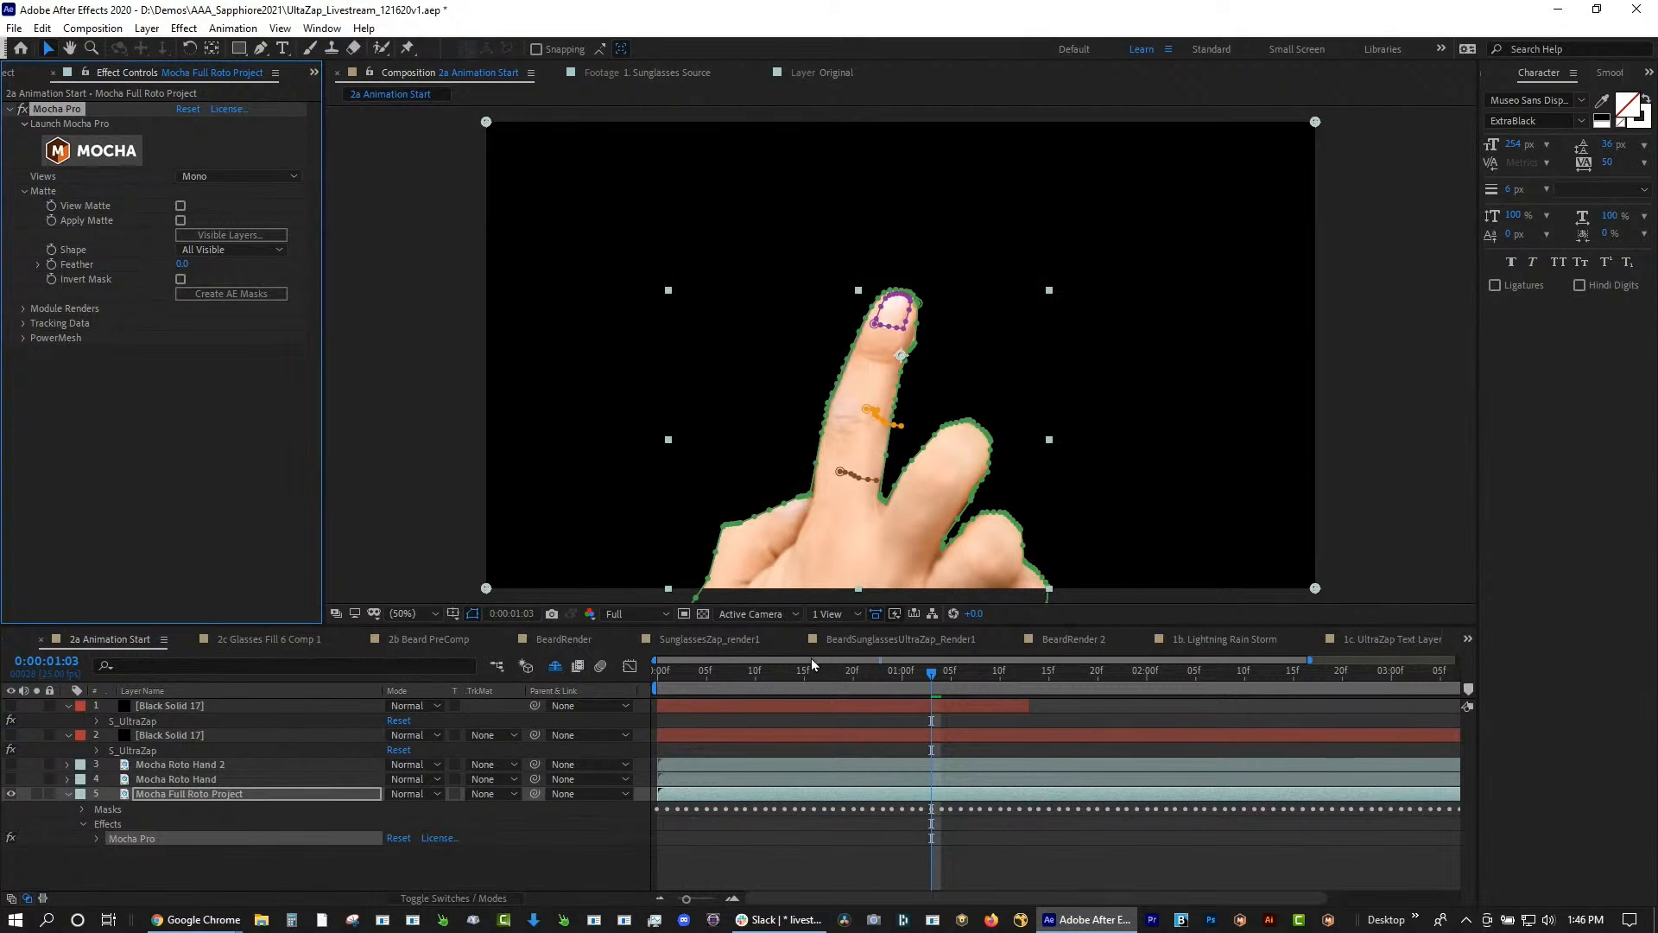
left_click(763, 674)
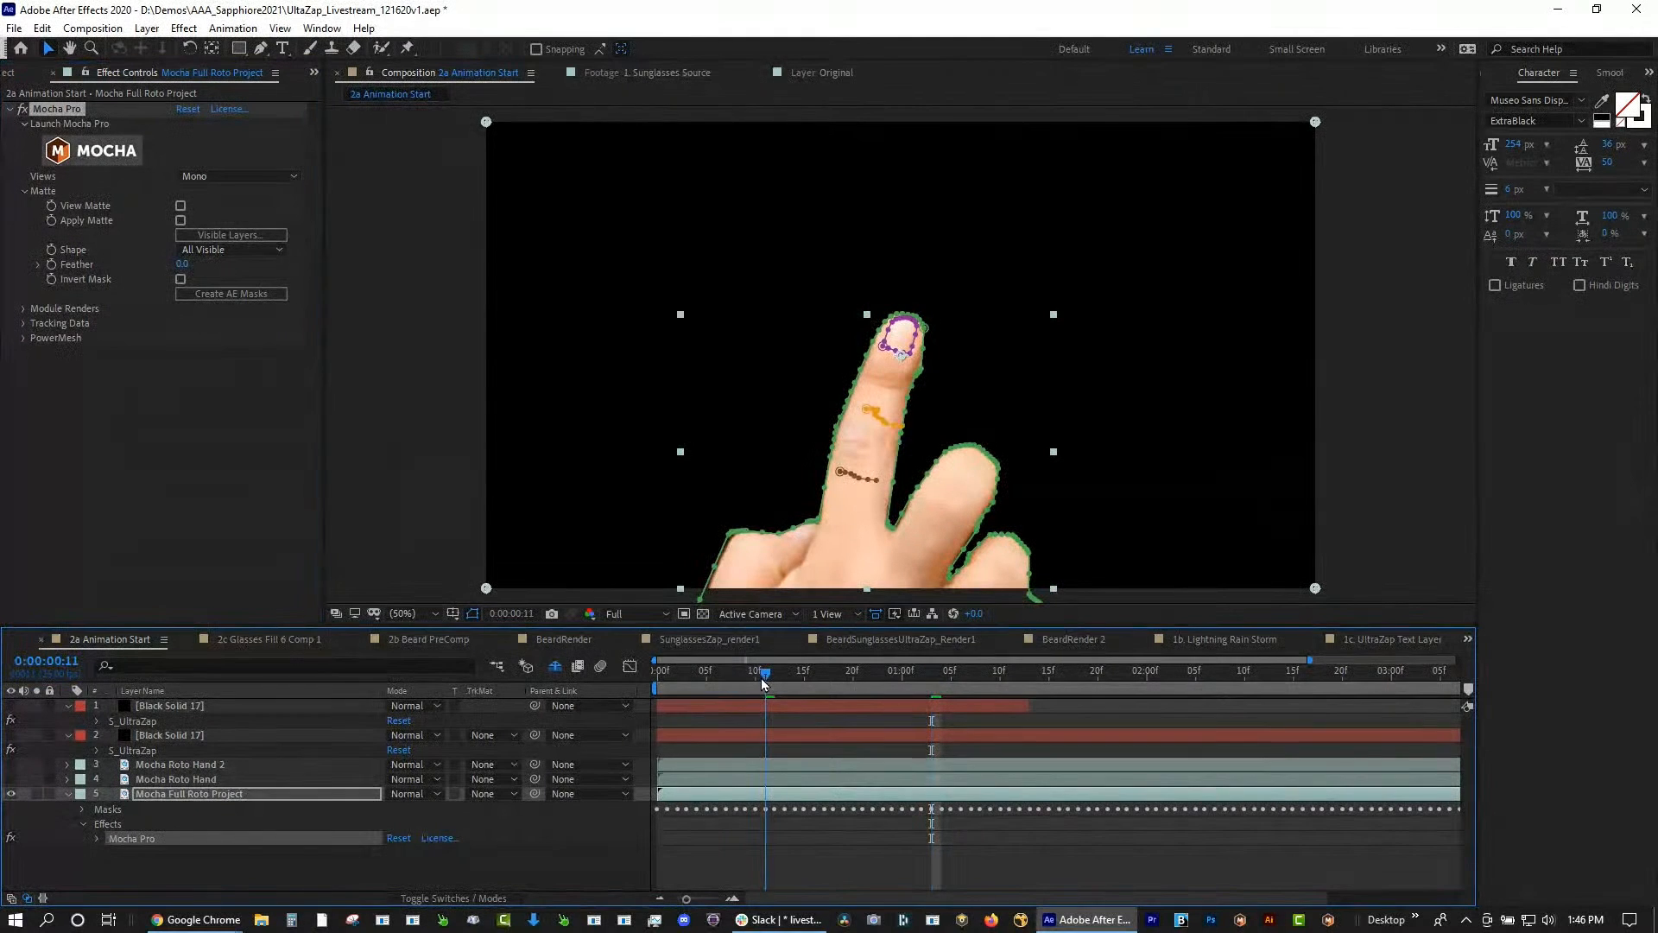
Reveal the masks on Mocha Full Roto Project, copy all four from Hand Roto through Layer 6, and collapse the layer
key("m")
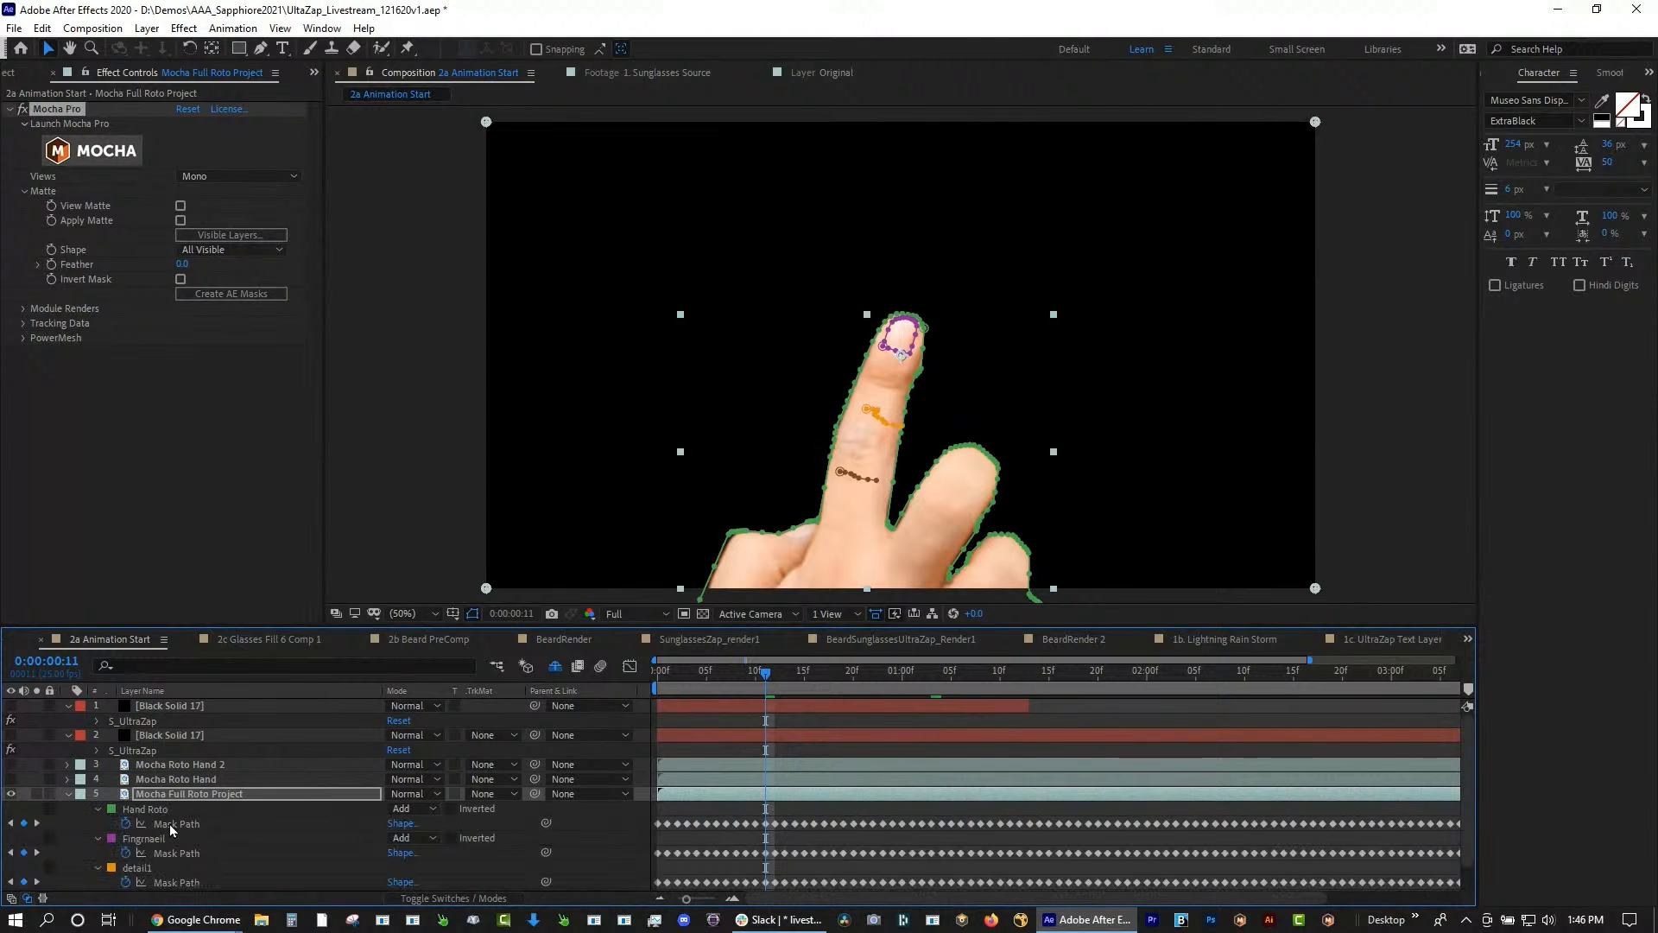
scroll(90, 808, "down", 1)
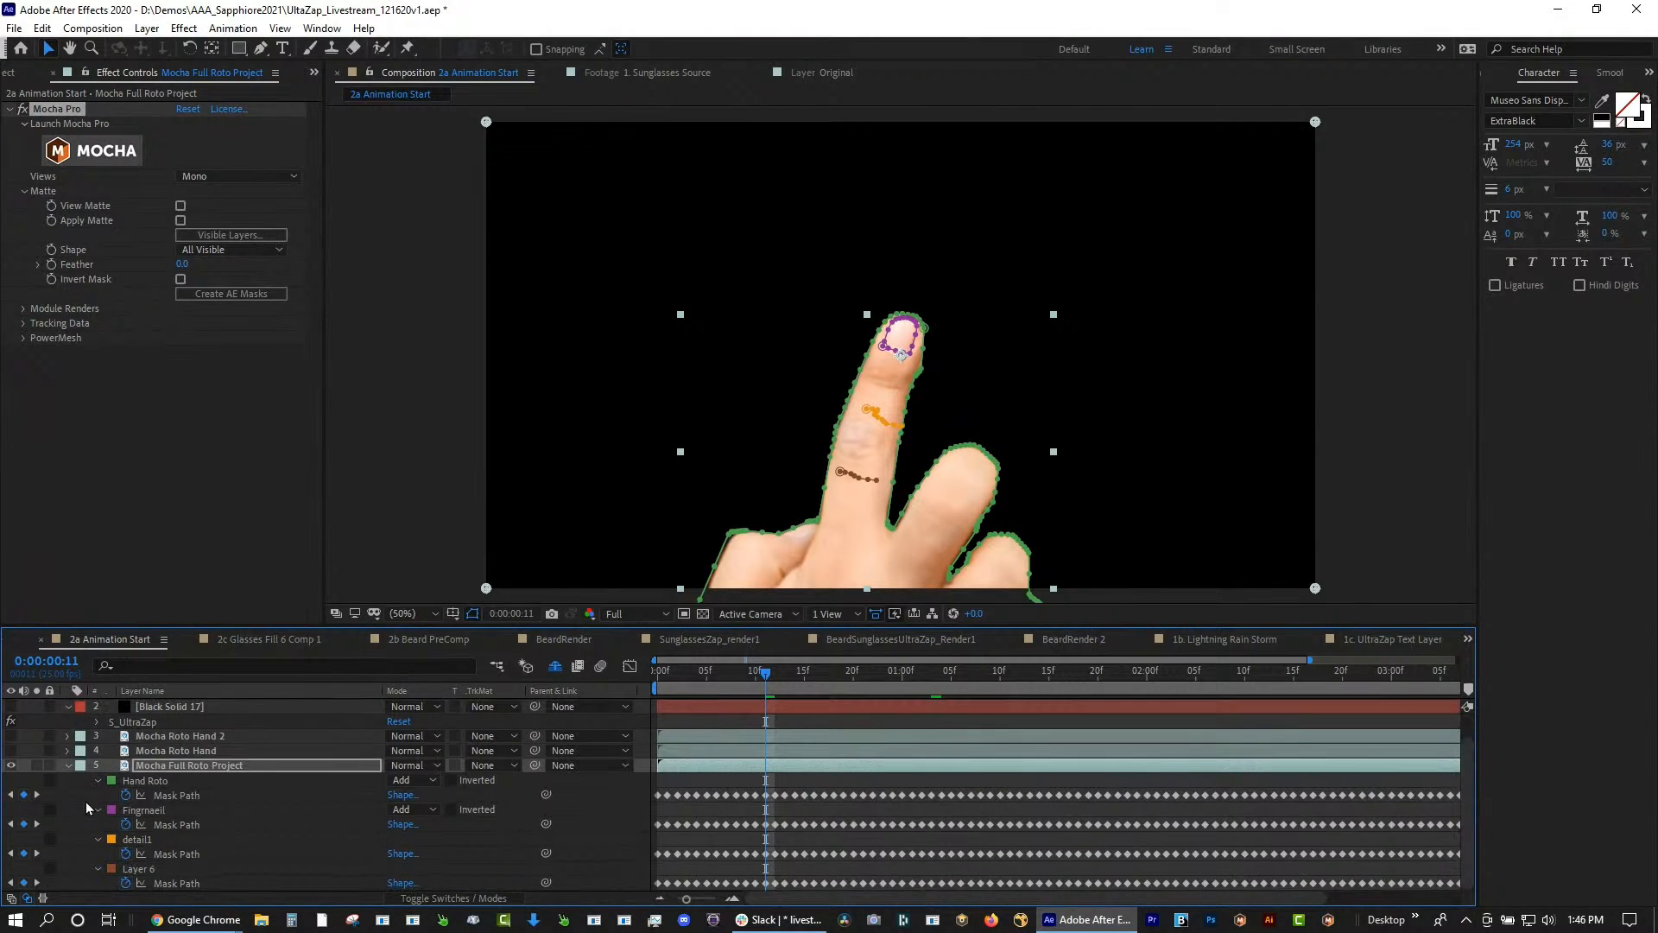
left_click(156, 782)
left_click(151, 868, "shift")
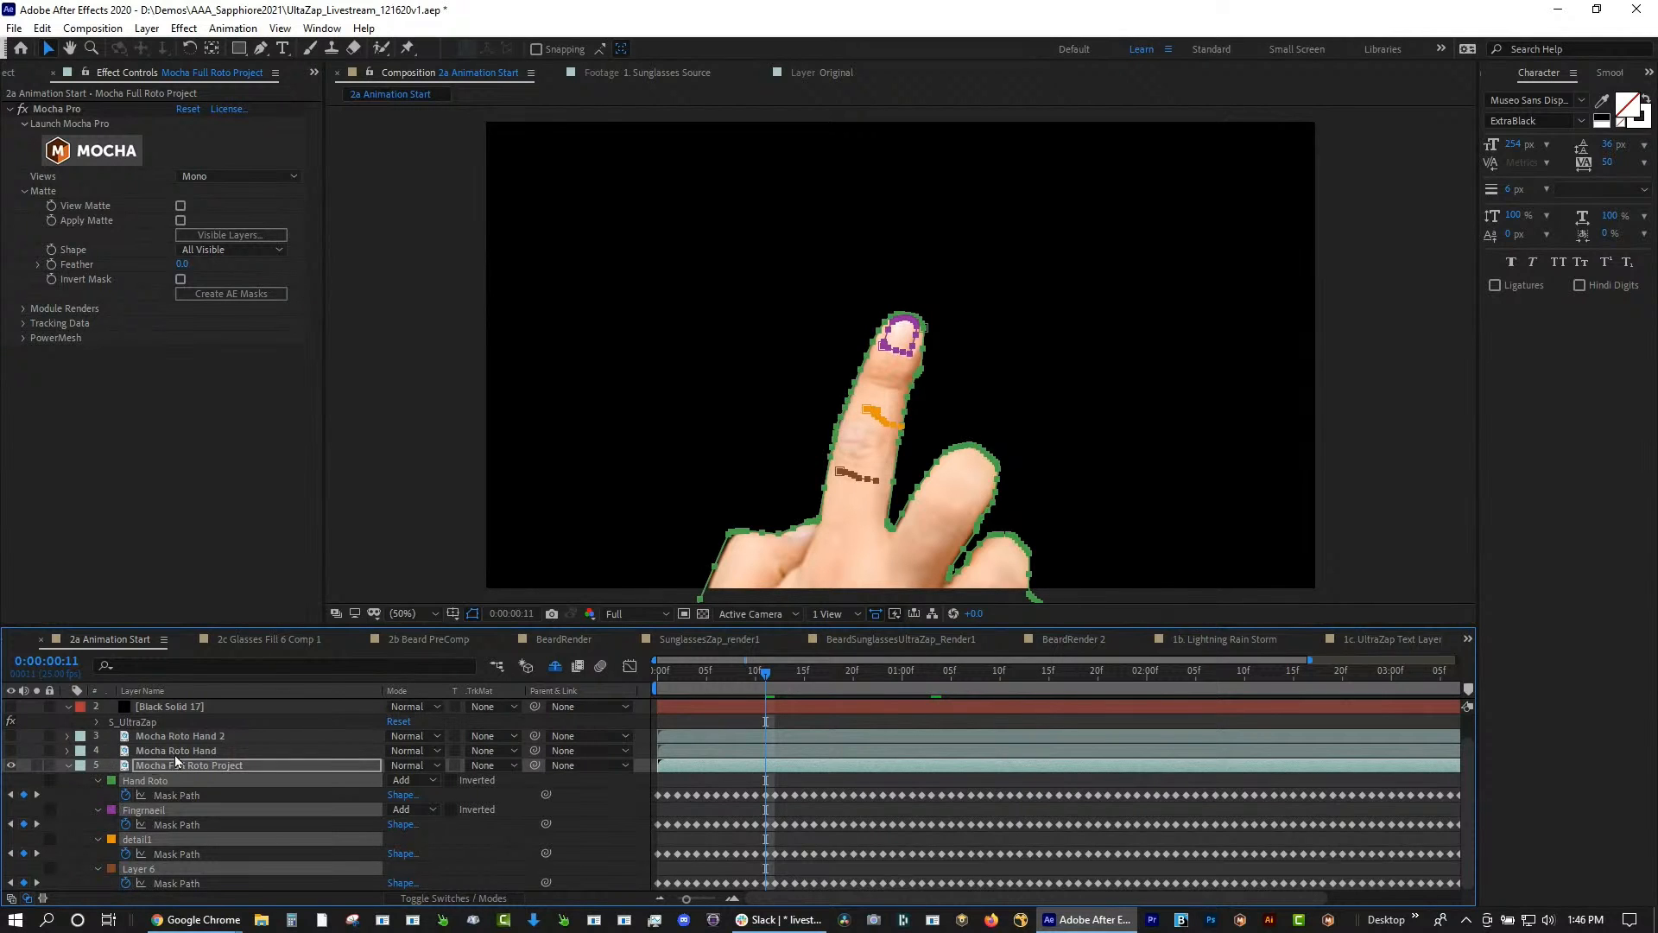
left_click(69, 767)
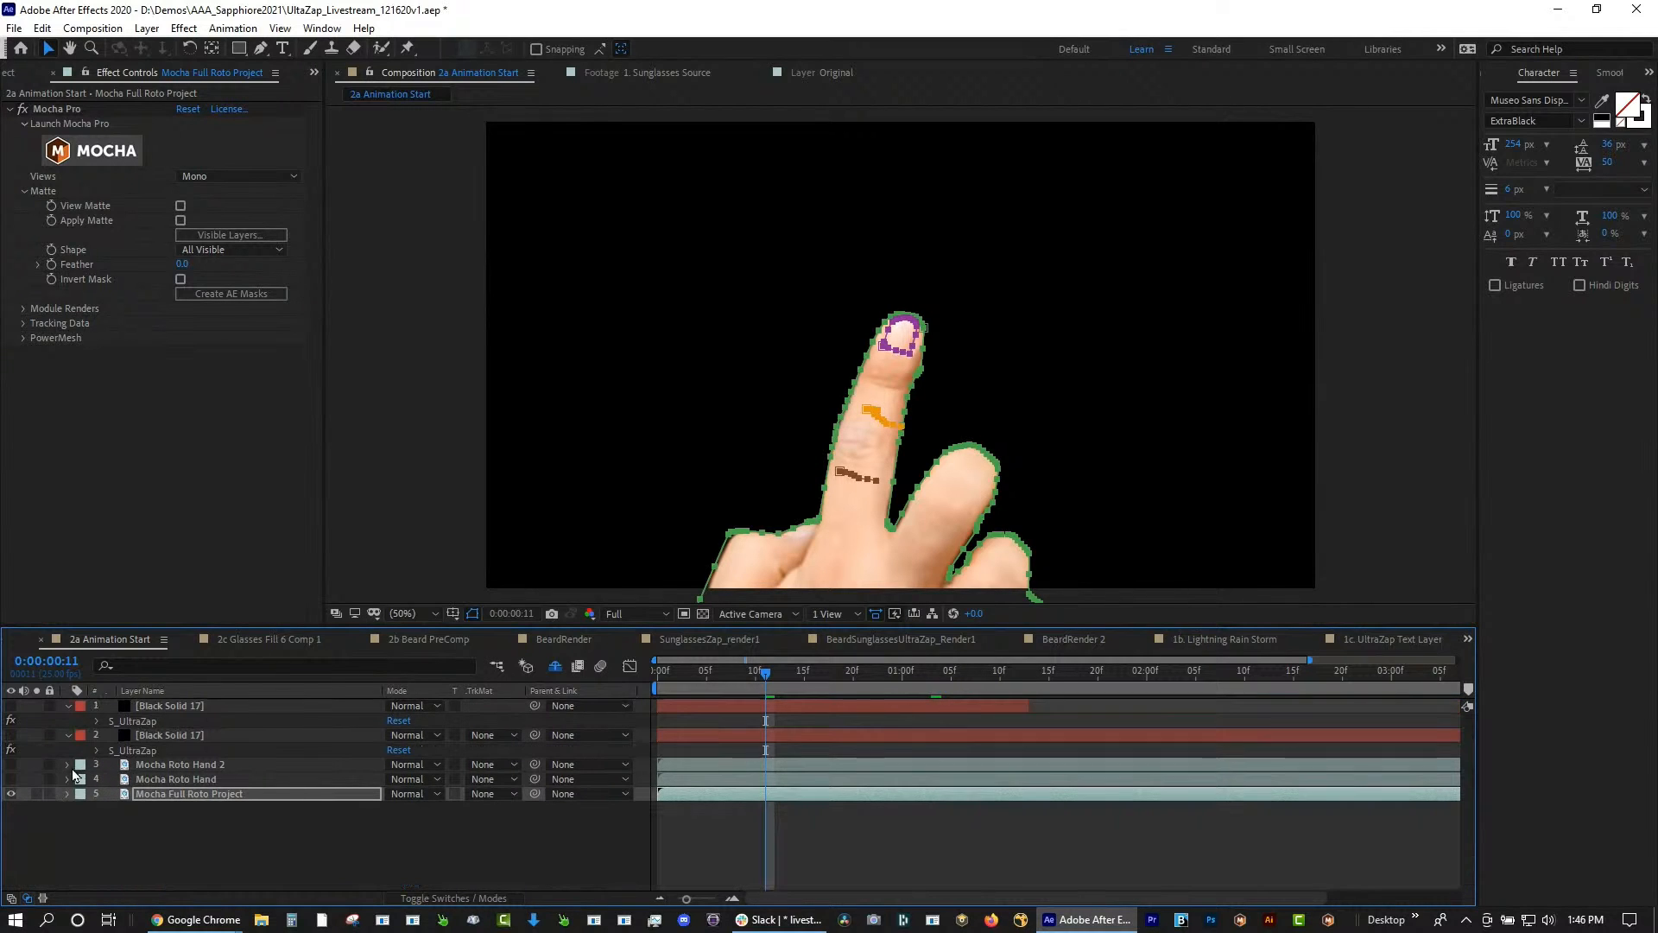
left_click(143, 842)
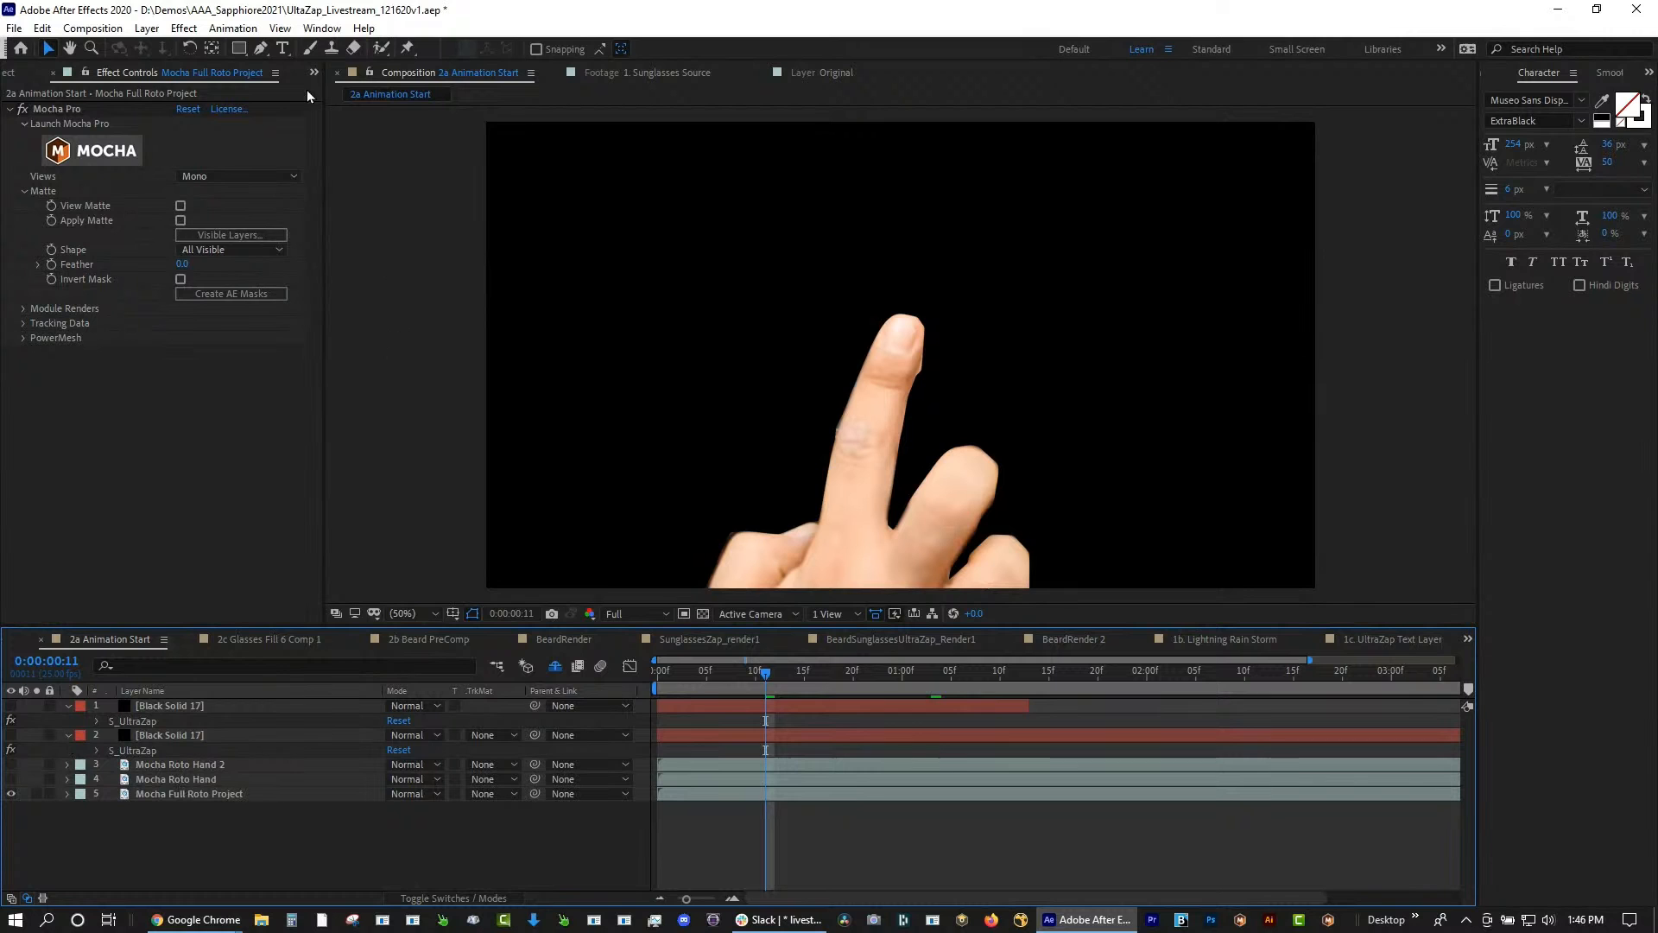
Add a new black solid layer with the default name and the 1920 x 1080 px size
left_click(146, 28)
mouse_move(172, 47)
left_click(498, 76)
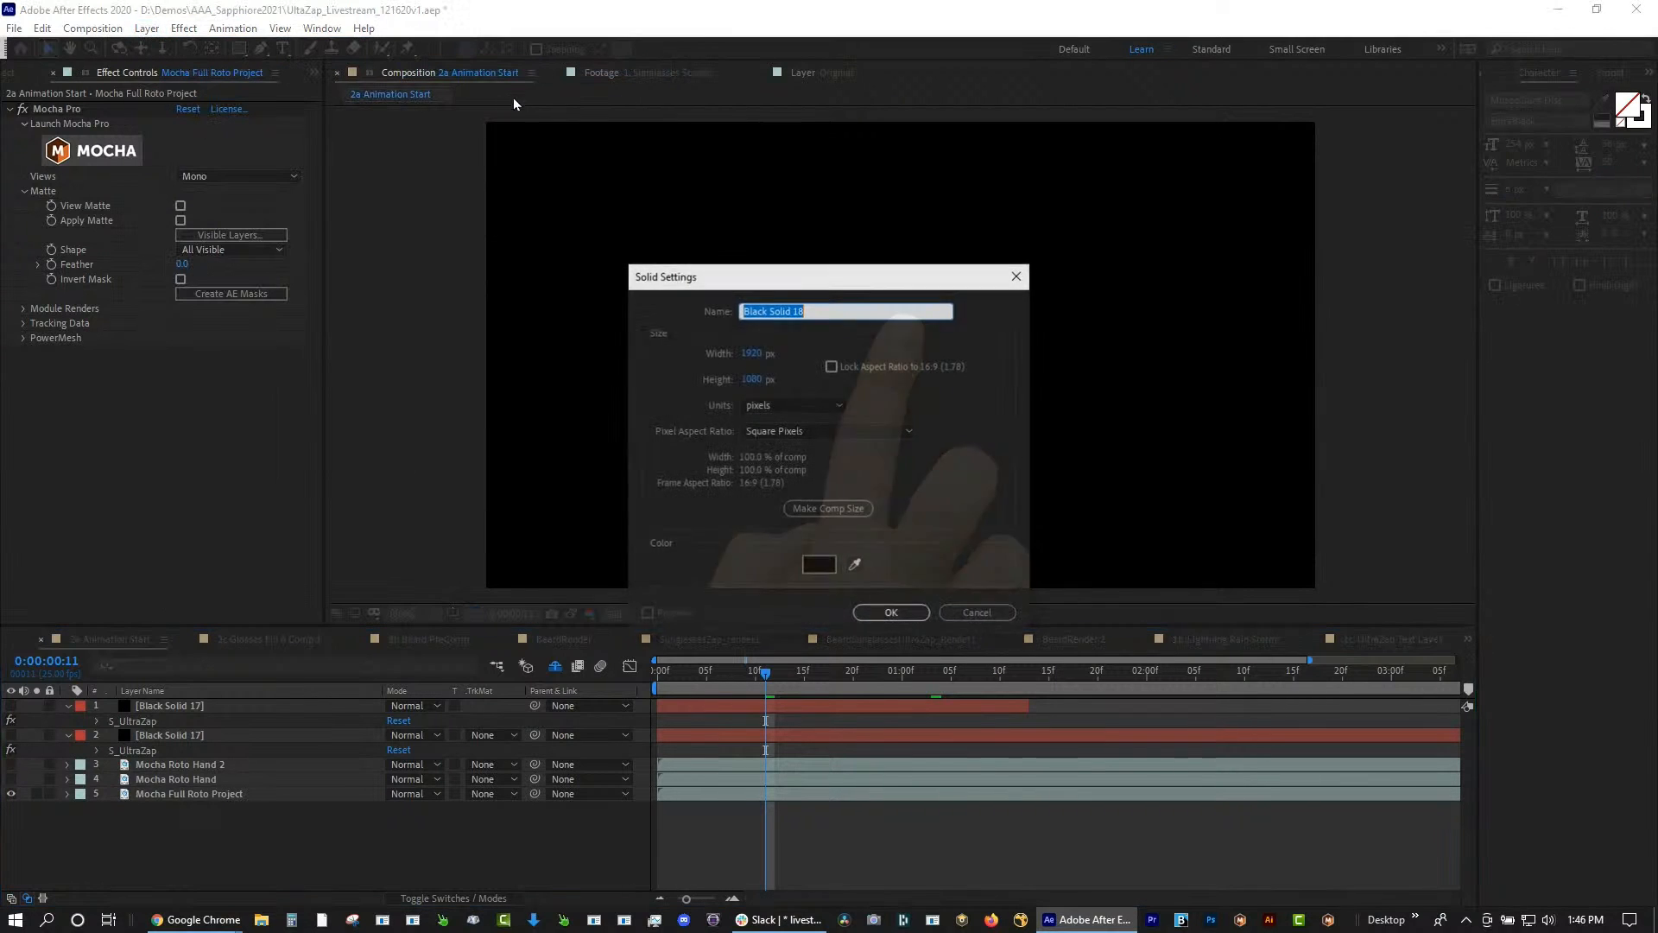
left_click(891, 609)
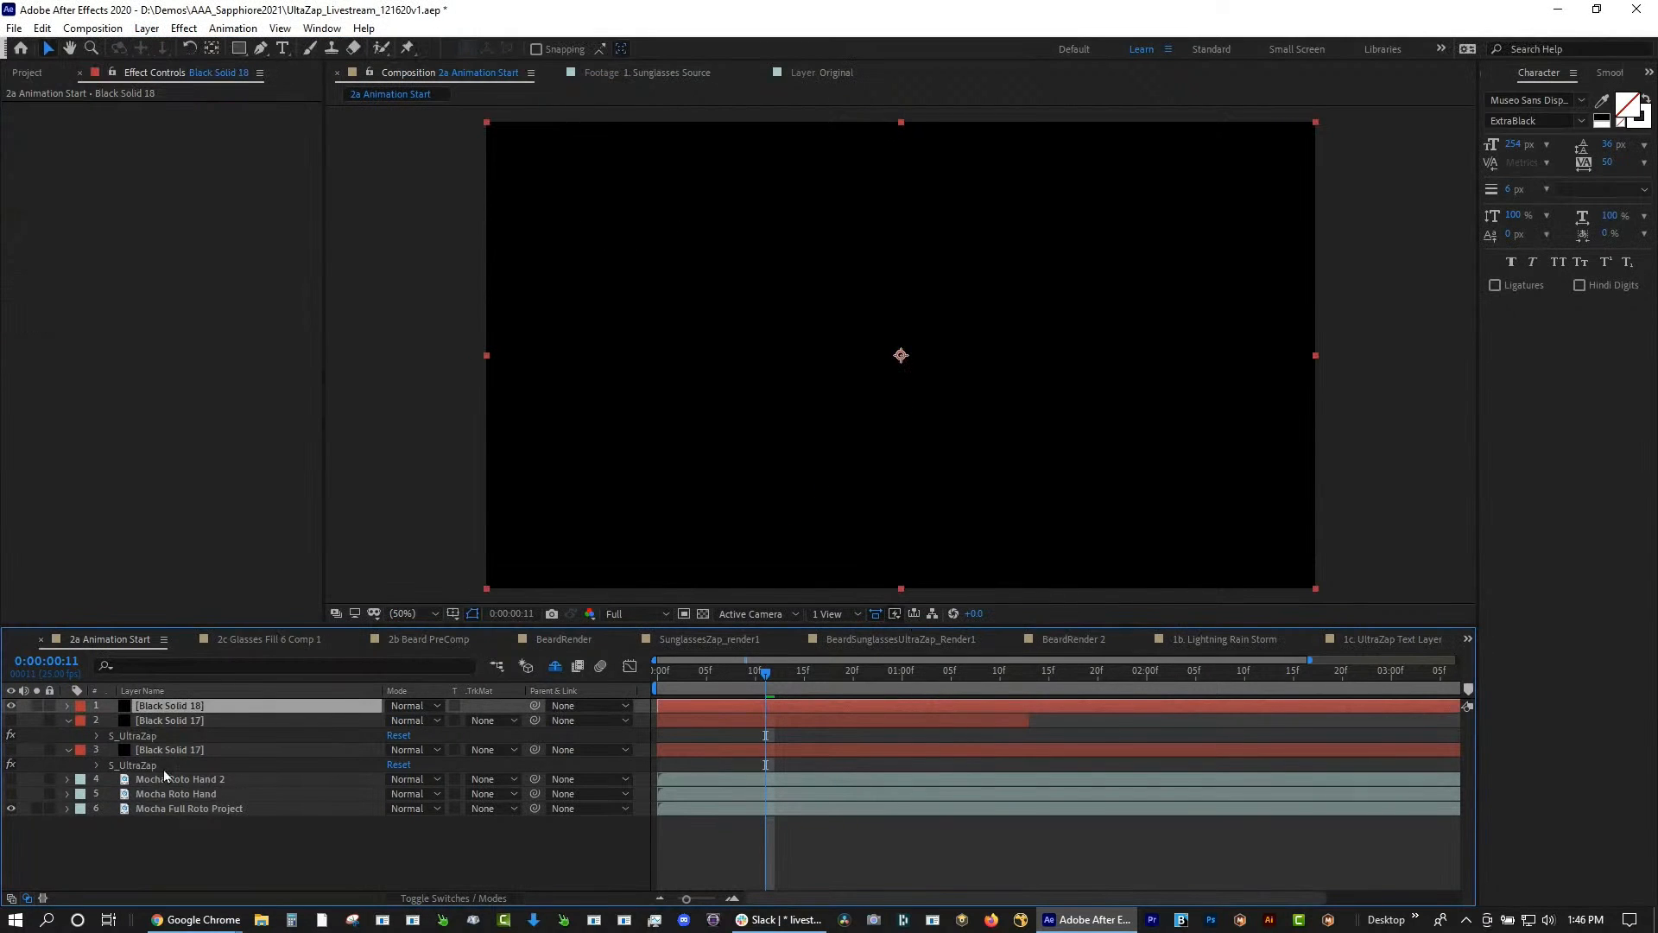
Paste the copied roto masks onto Black Solid 18 at 0:00:00:00
left_click_drag(712, 675, 608, 658)
left_click(42, 28)
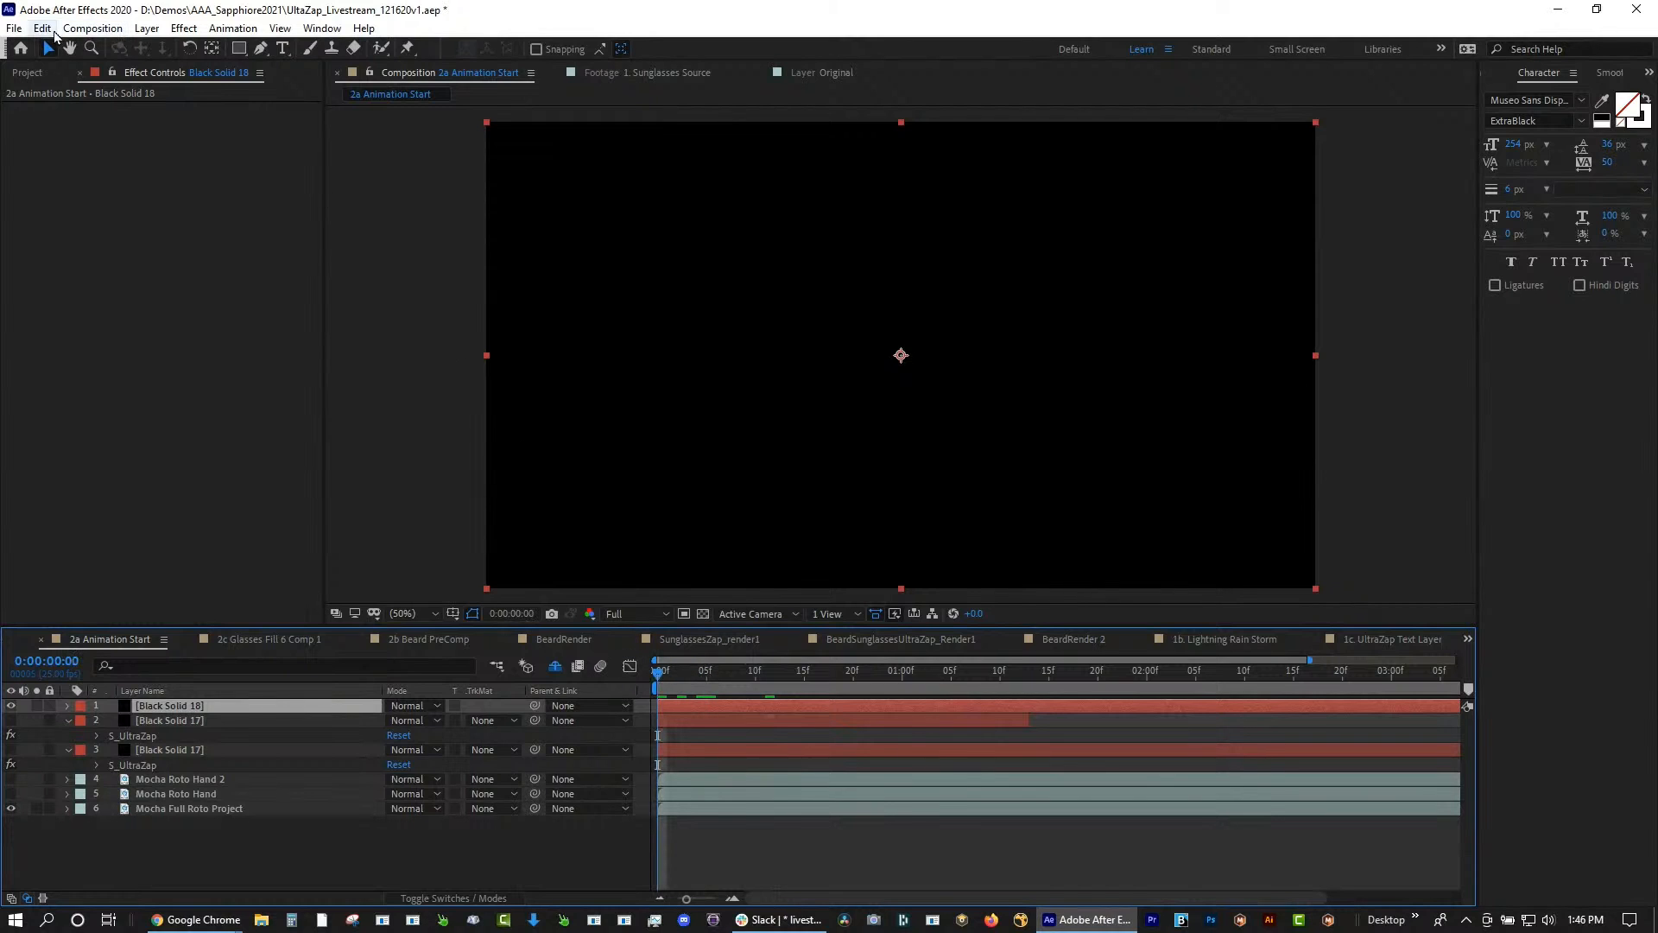
left_click(121, 205)
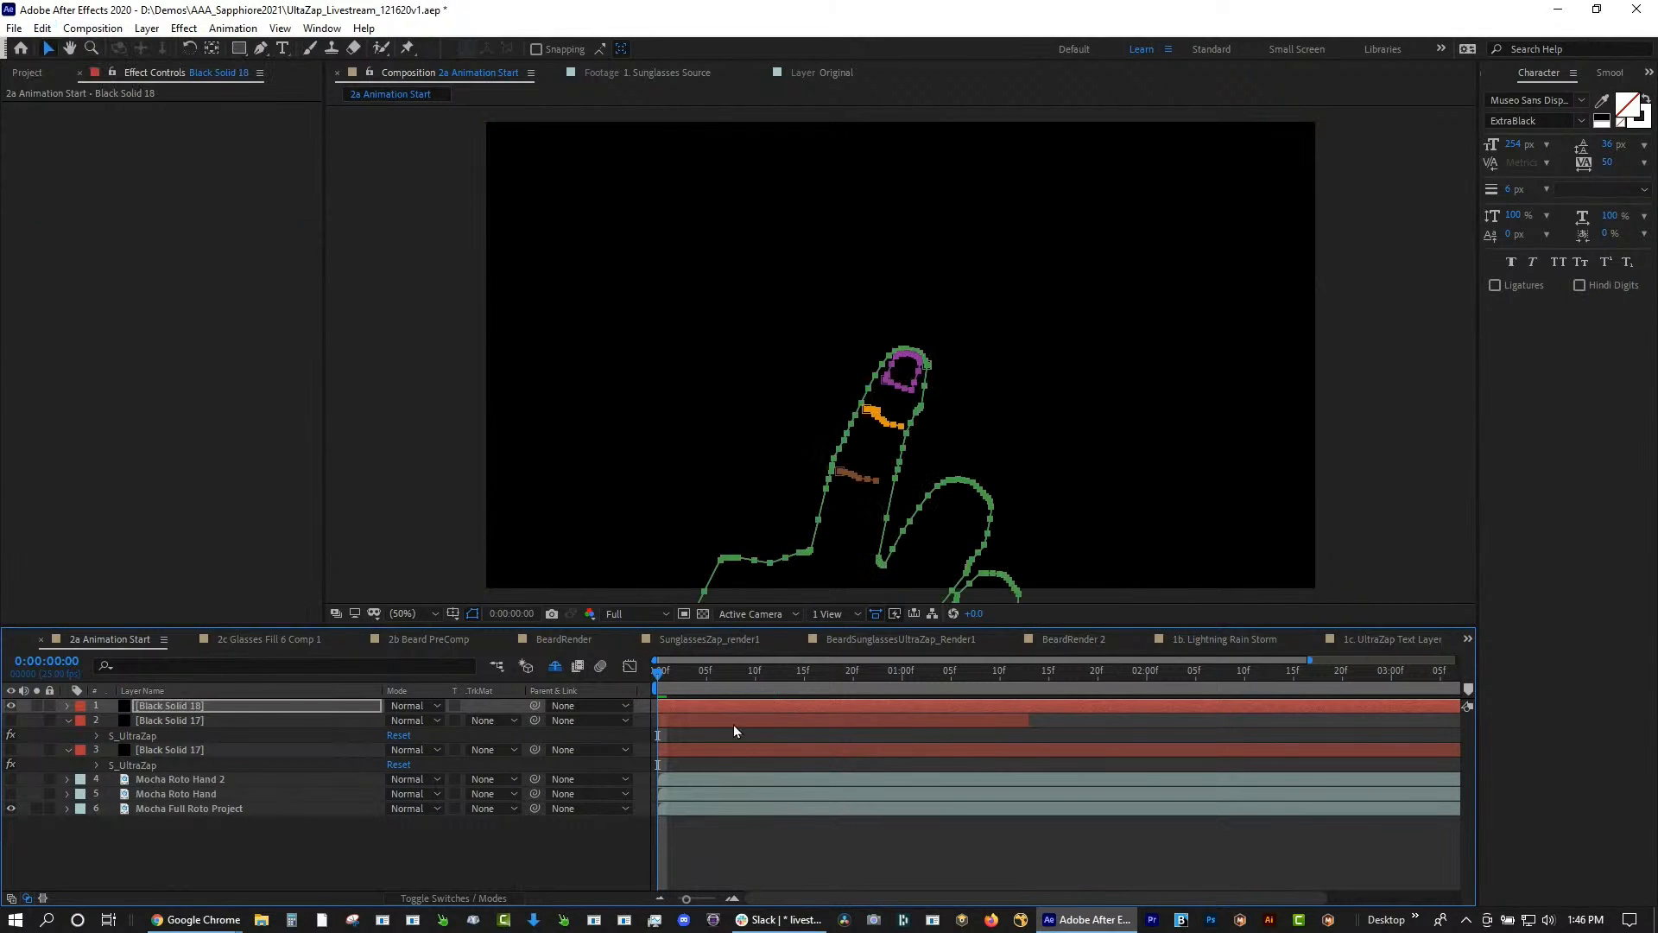
Copy the S_UltraZap effect from Black Solid 17 onto Black Solid 18, and preview the animated hand outline from the first frame
left_click(149, 735)
left_click(185, 707)
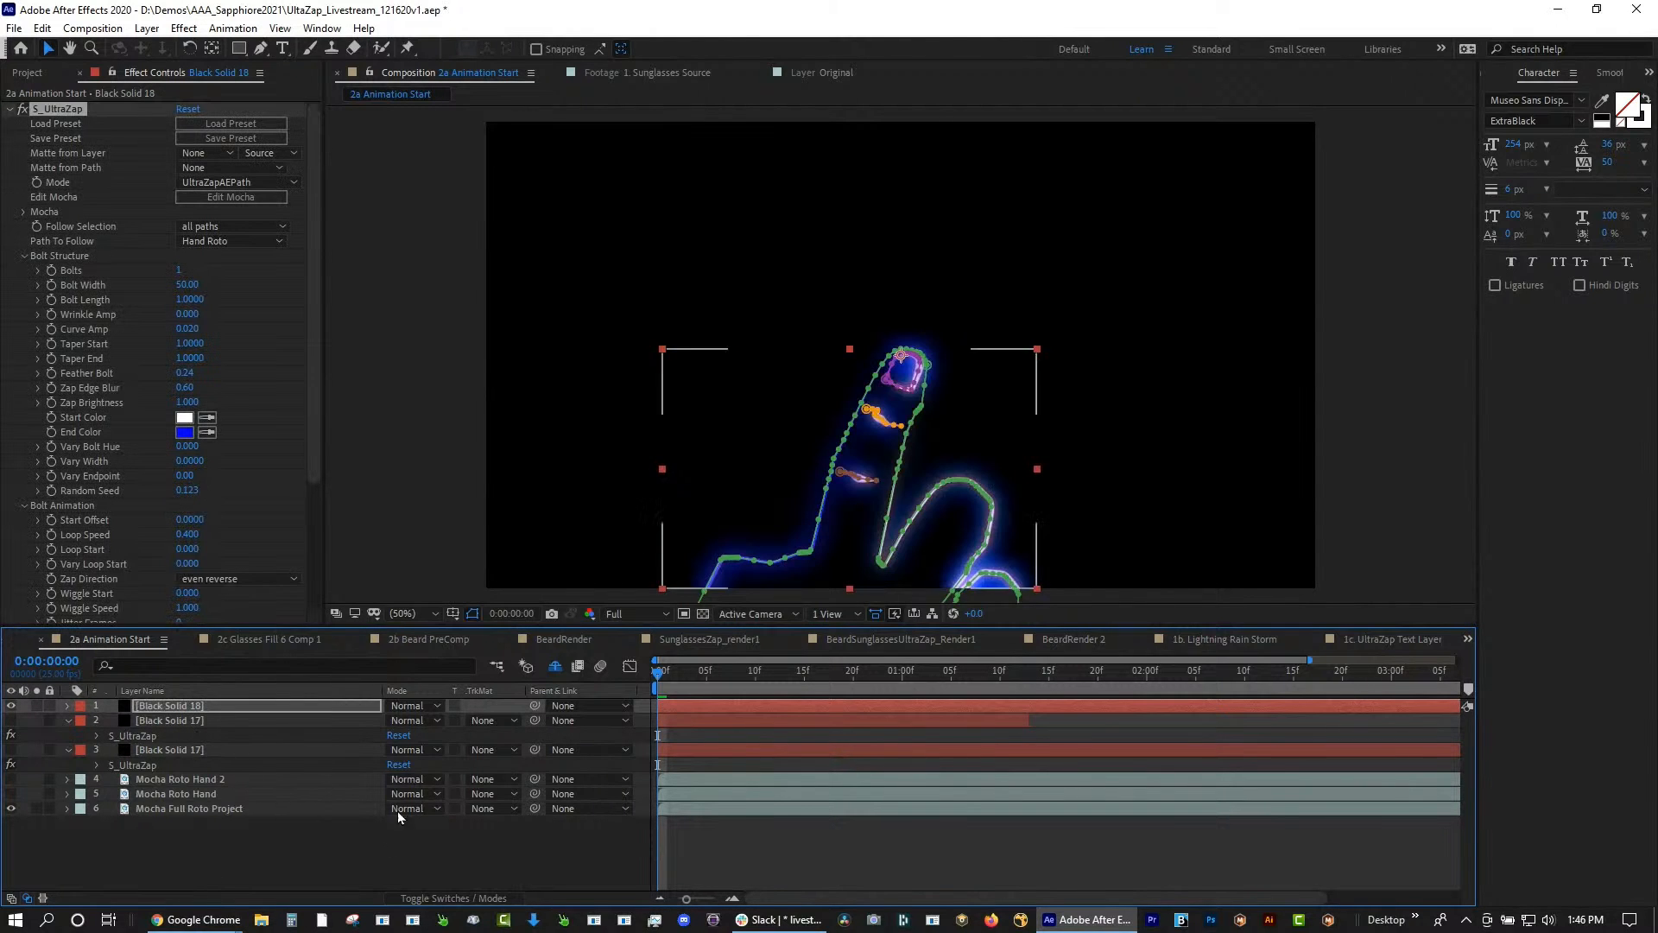
left_click(416, 862)
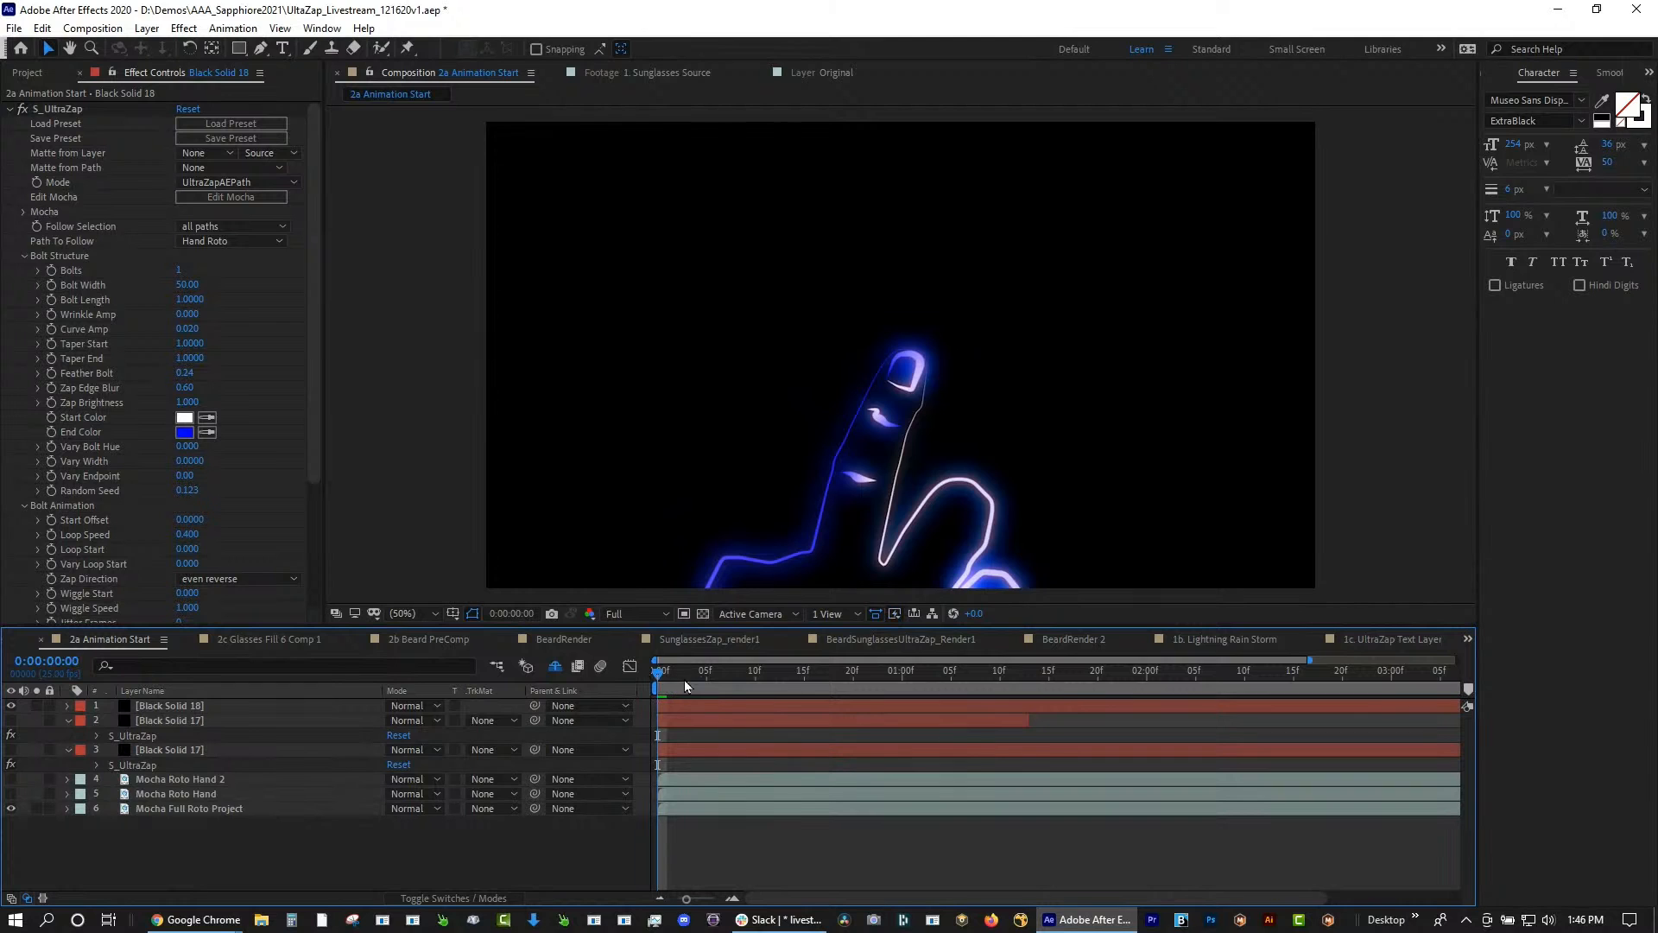
key("space")
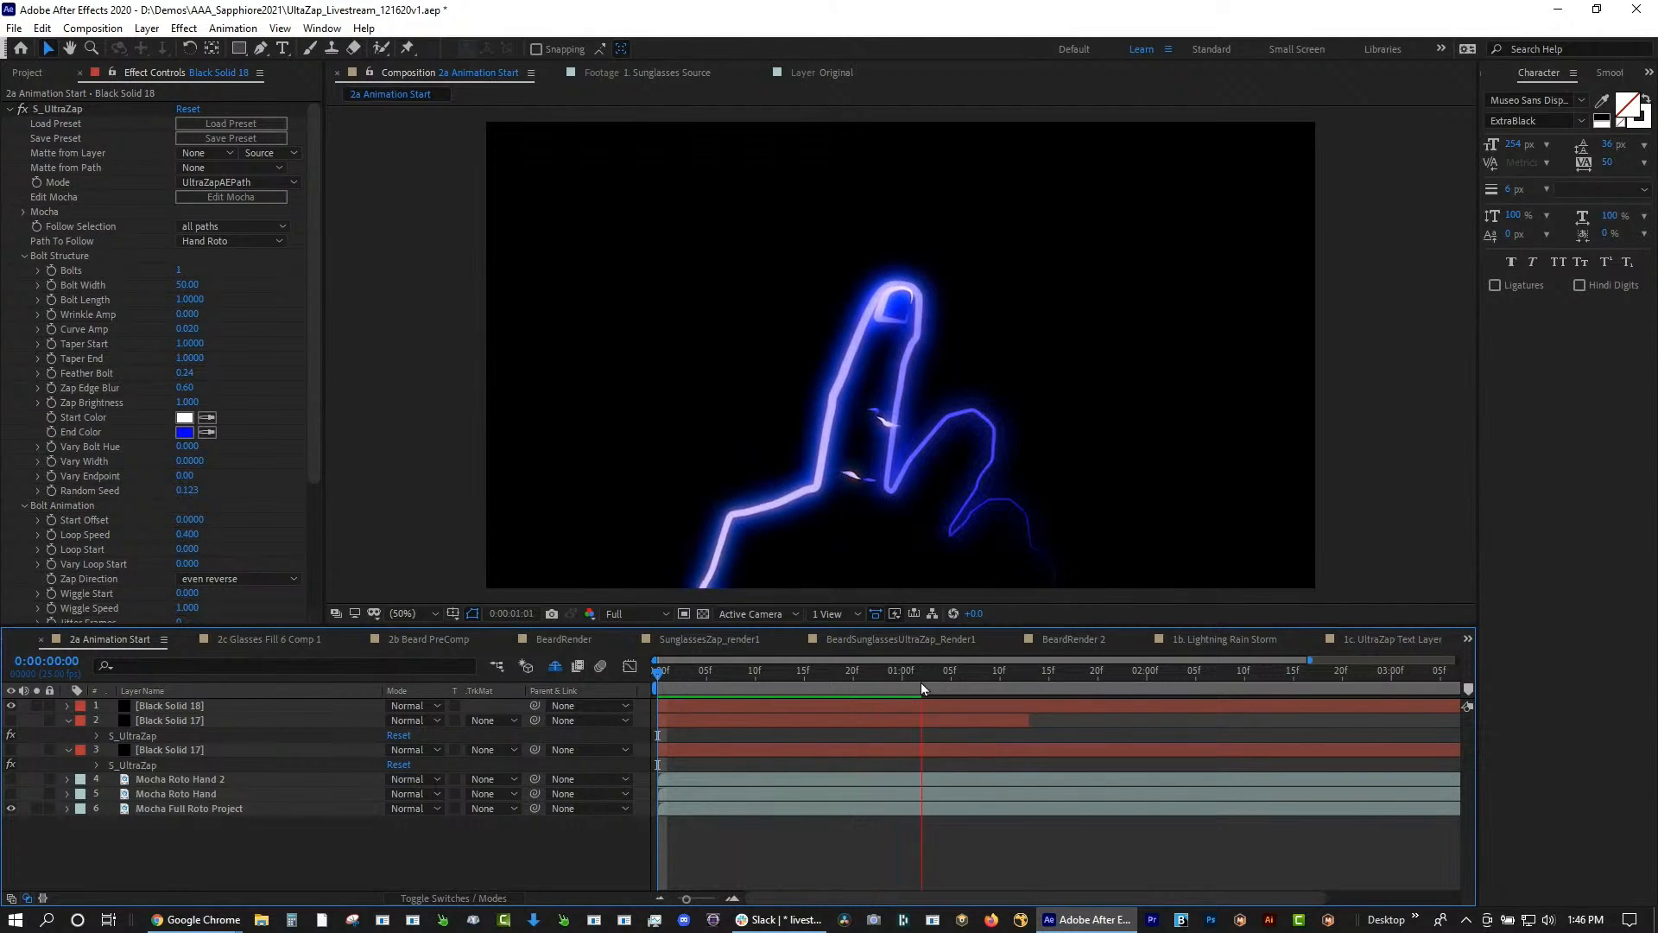
left_click_drag(932, 673, 655, 675)
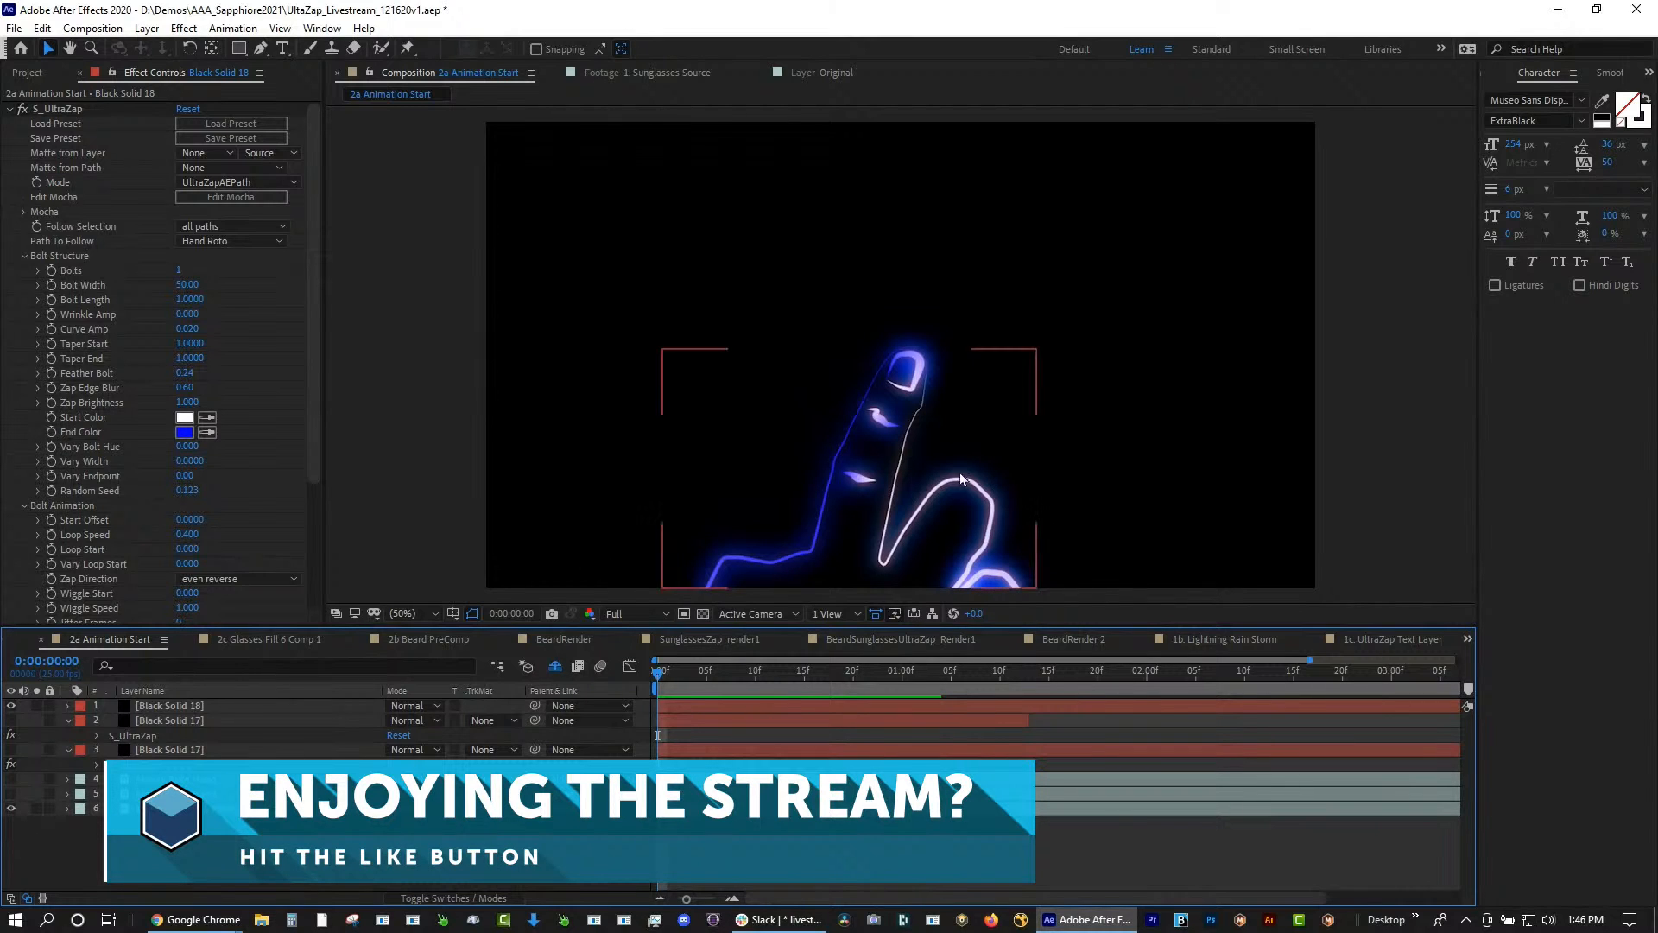
Open the 2d Final Animation Comp 2 composition from the project and view it at 0:00:00:16
left_click(45, 78)
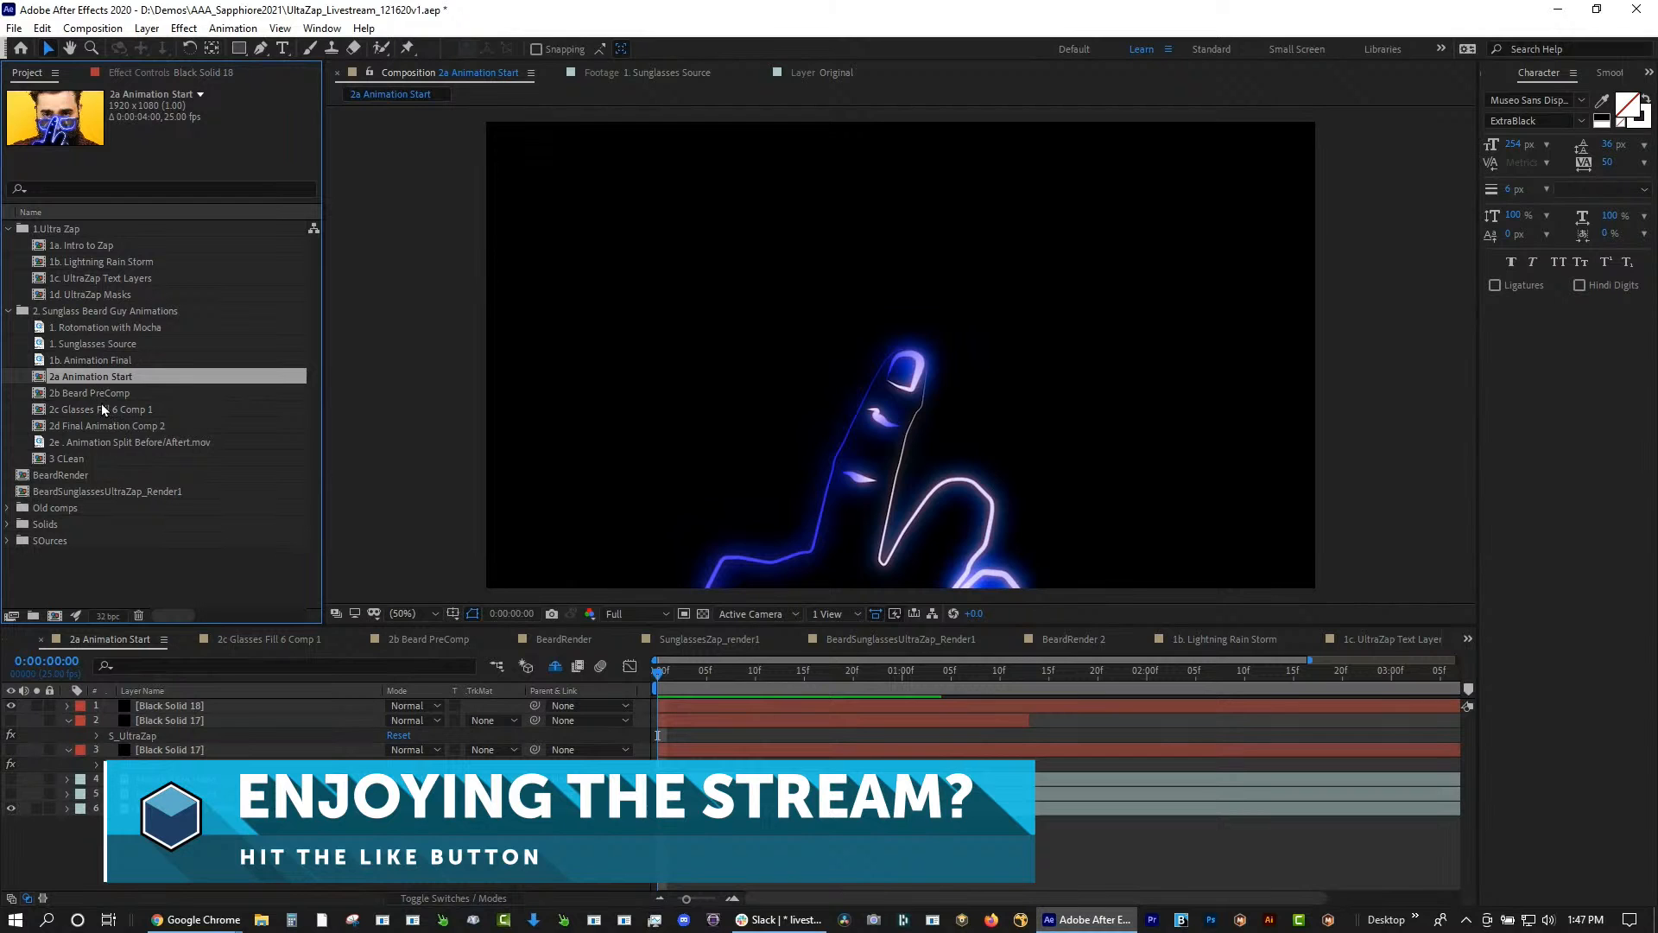
left_click(116, 427)
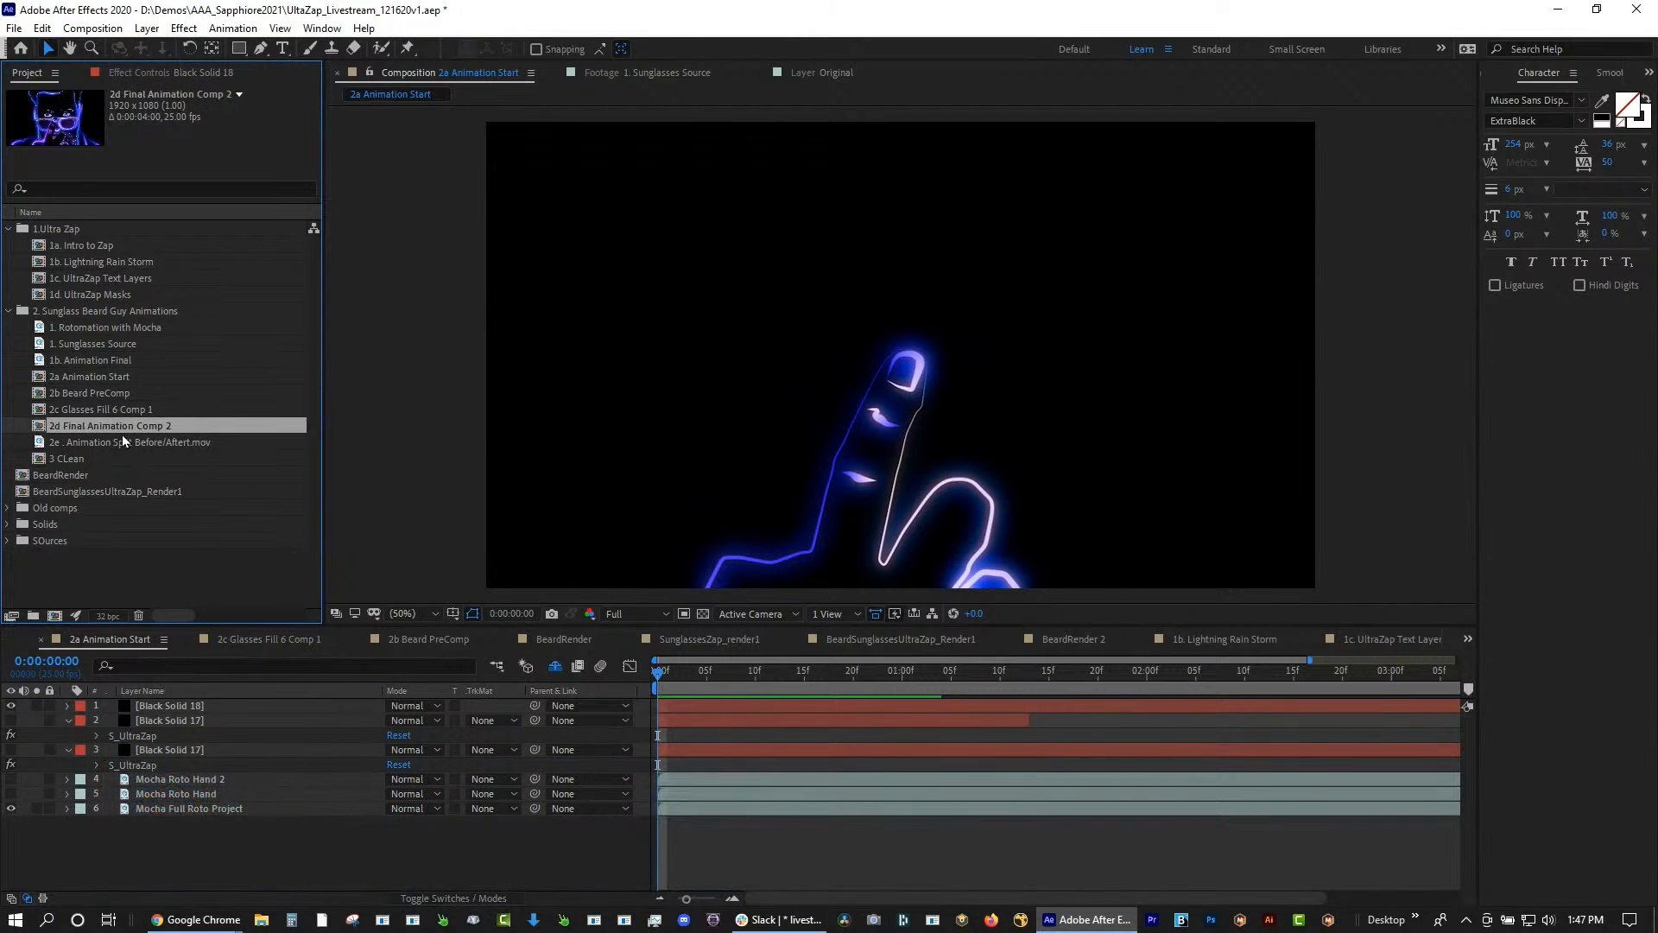
double_click(109, 427)
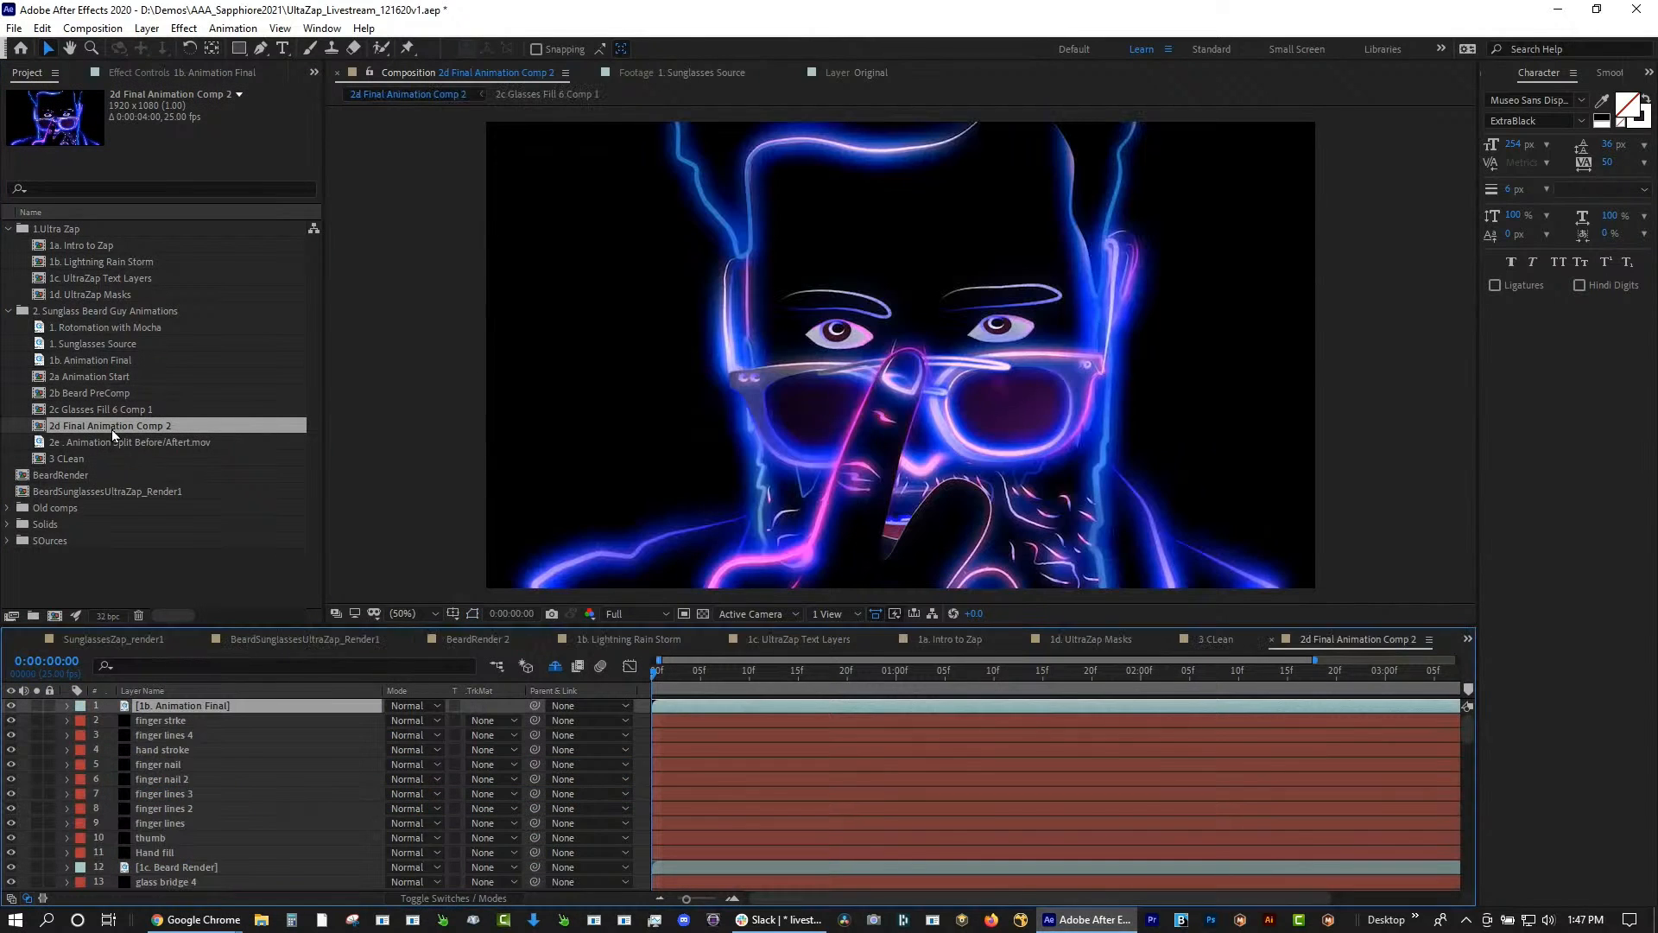
left_click(807, 687)
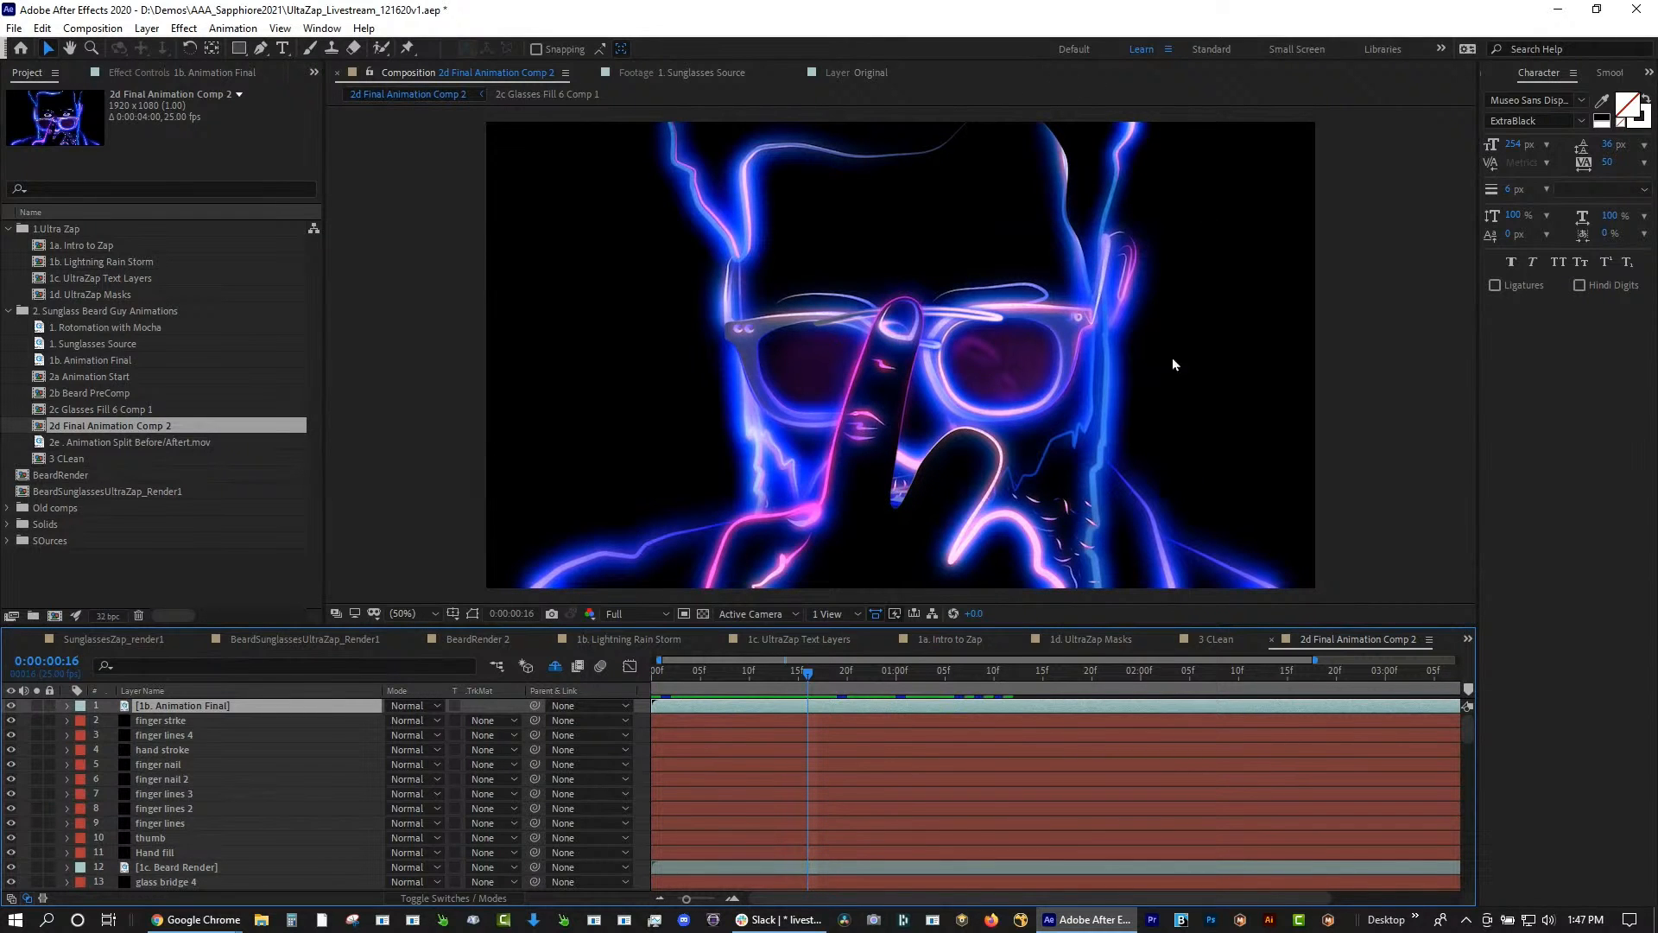
Enlarge the timeline, hide the 1b. Animation Final layer, and solo hand layers 2 to 11 to inspect the hand strokes
left_click_drag(1023, 628, 1094, 423)
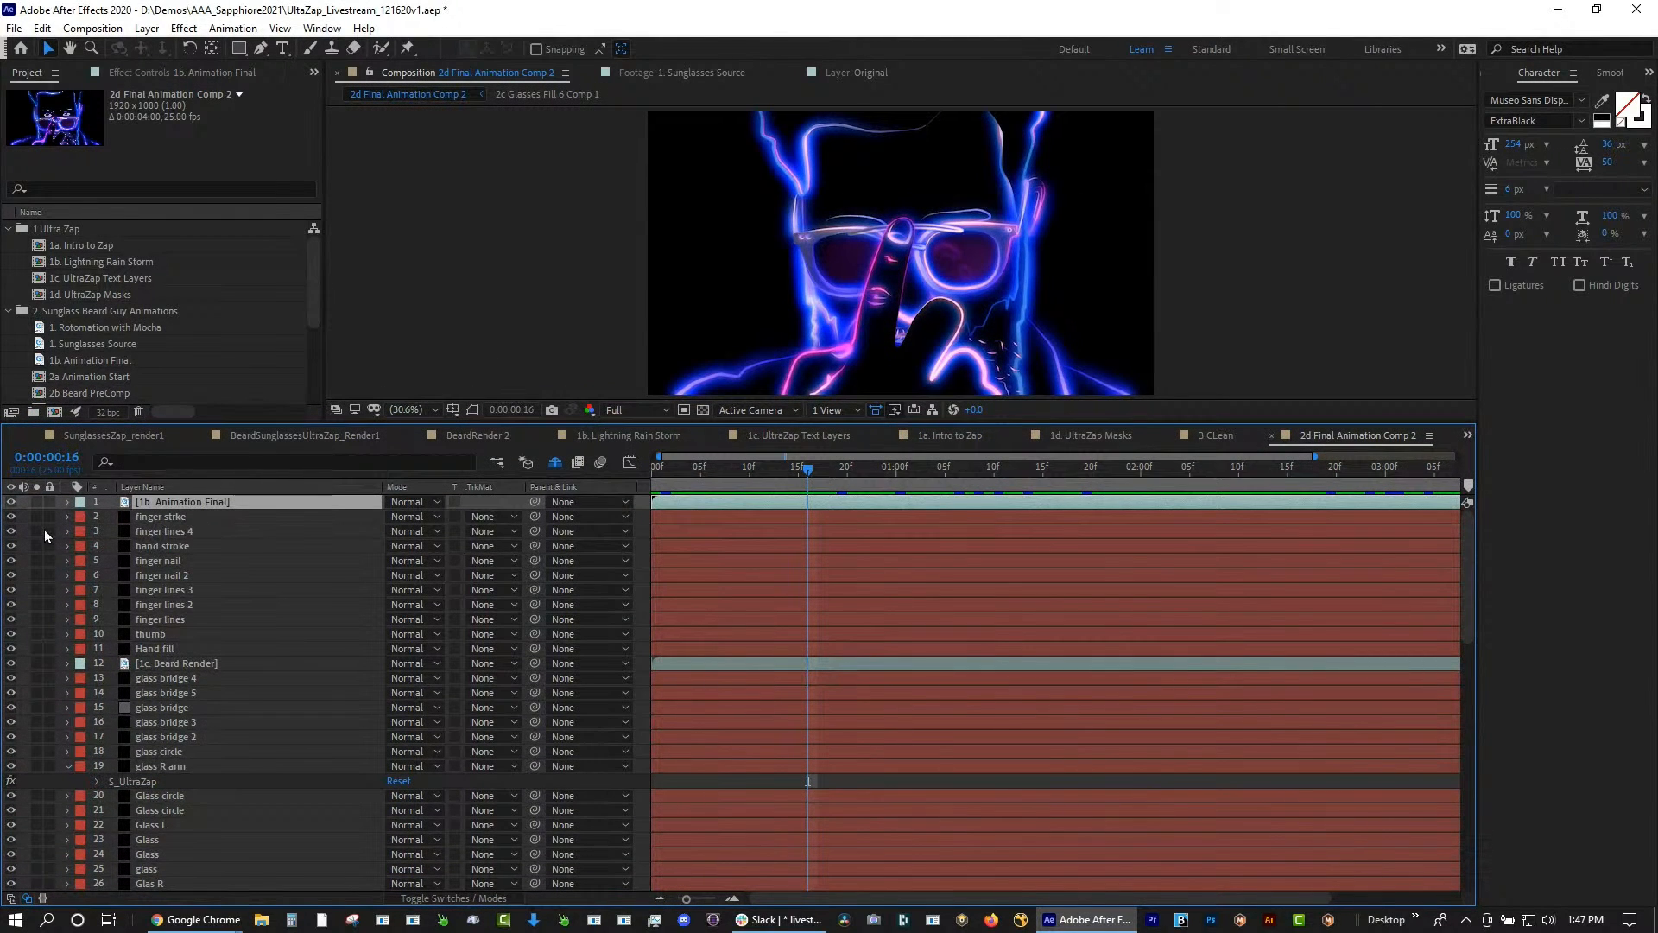
left_click(12, 502)
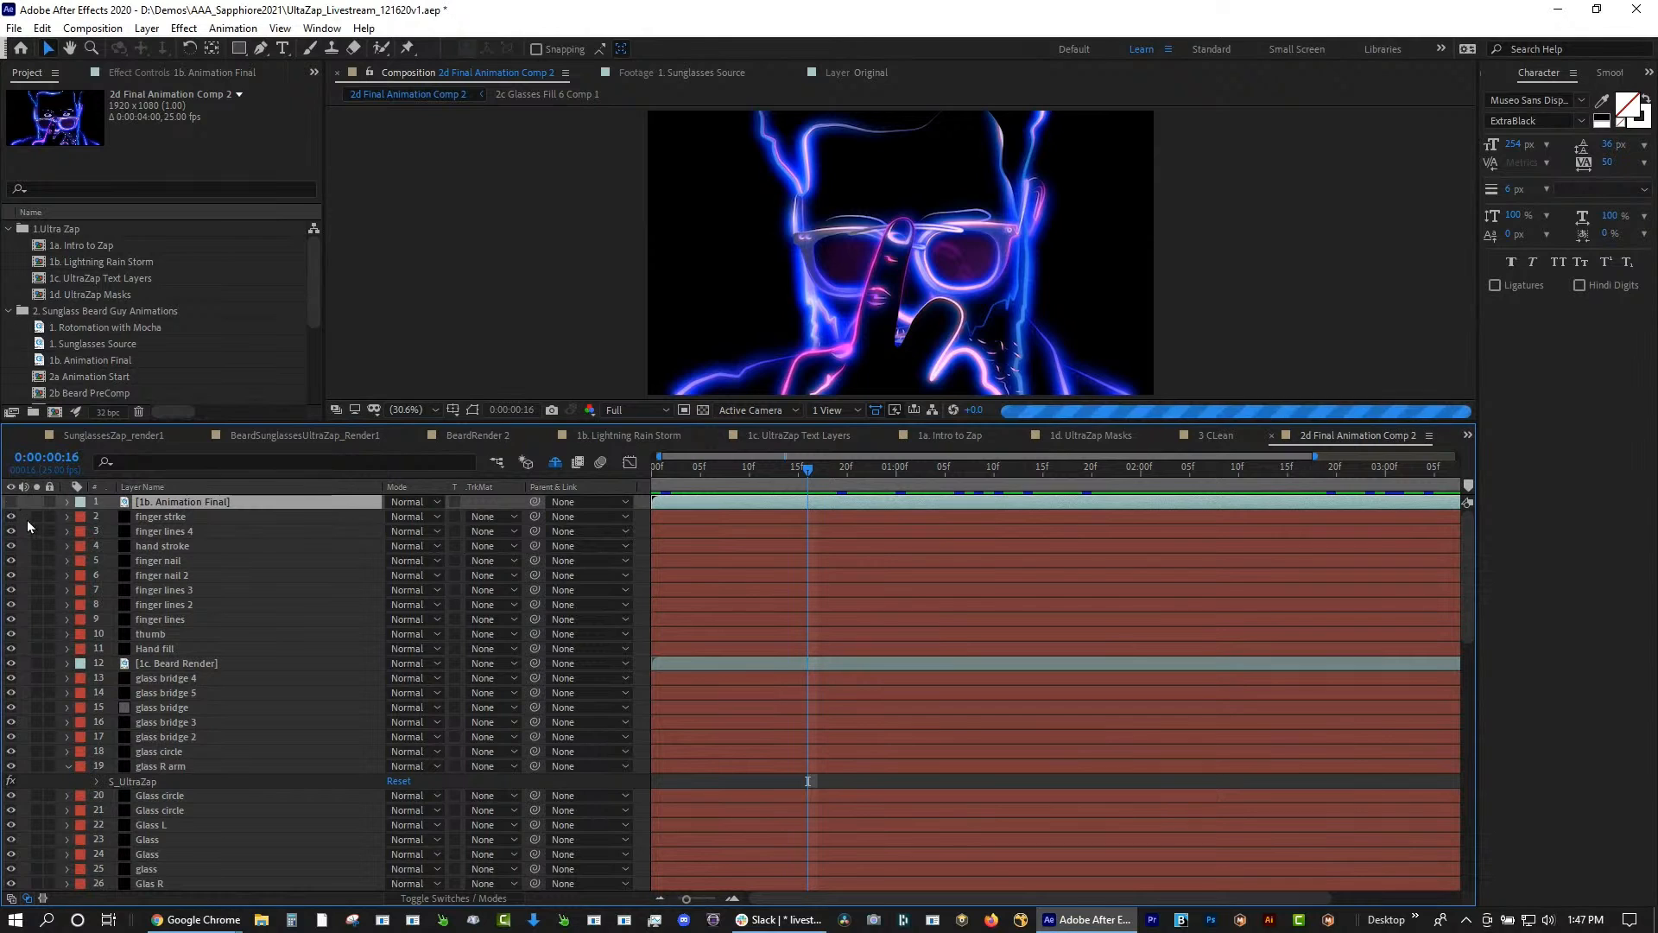
left_click_drag(36, 516, 42, 659)
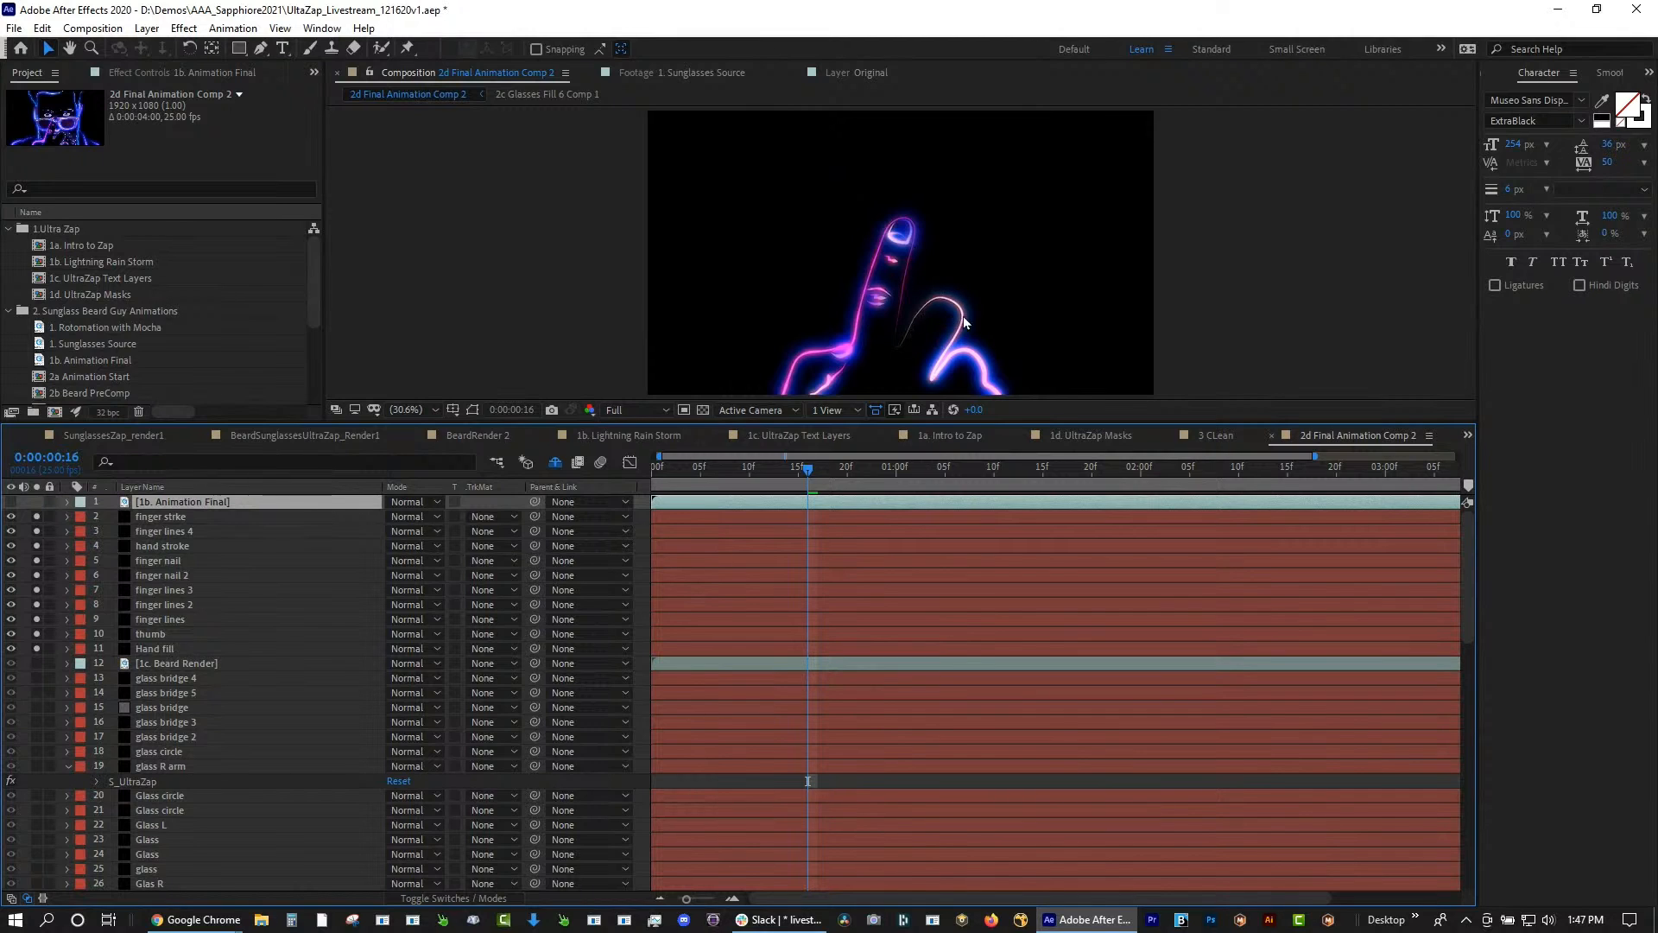
Solo glasses layers 13 to 26 instead of the hand layers to inspect the sunglasses, and clear the solos
left_click_drag(38, 518, 38, 883)
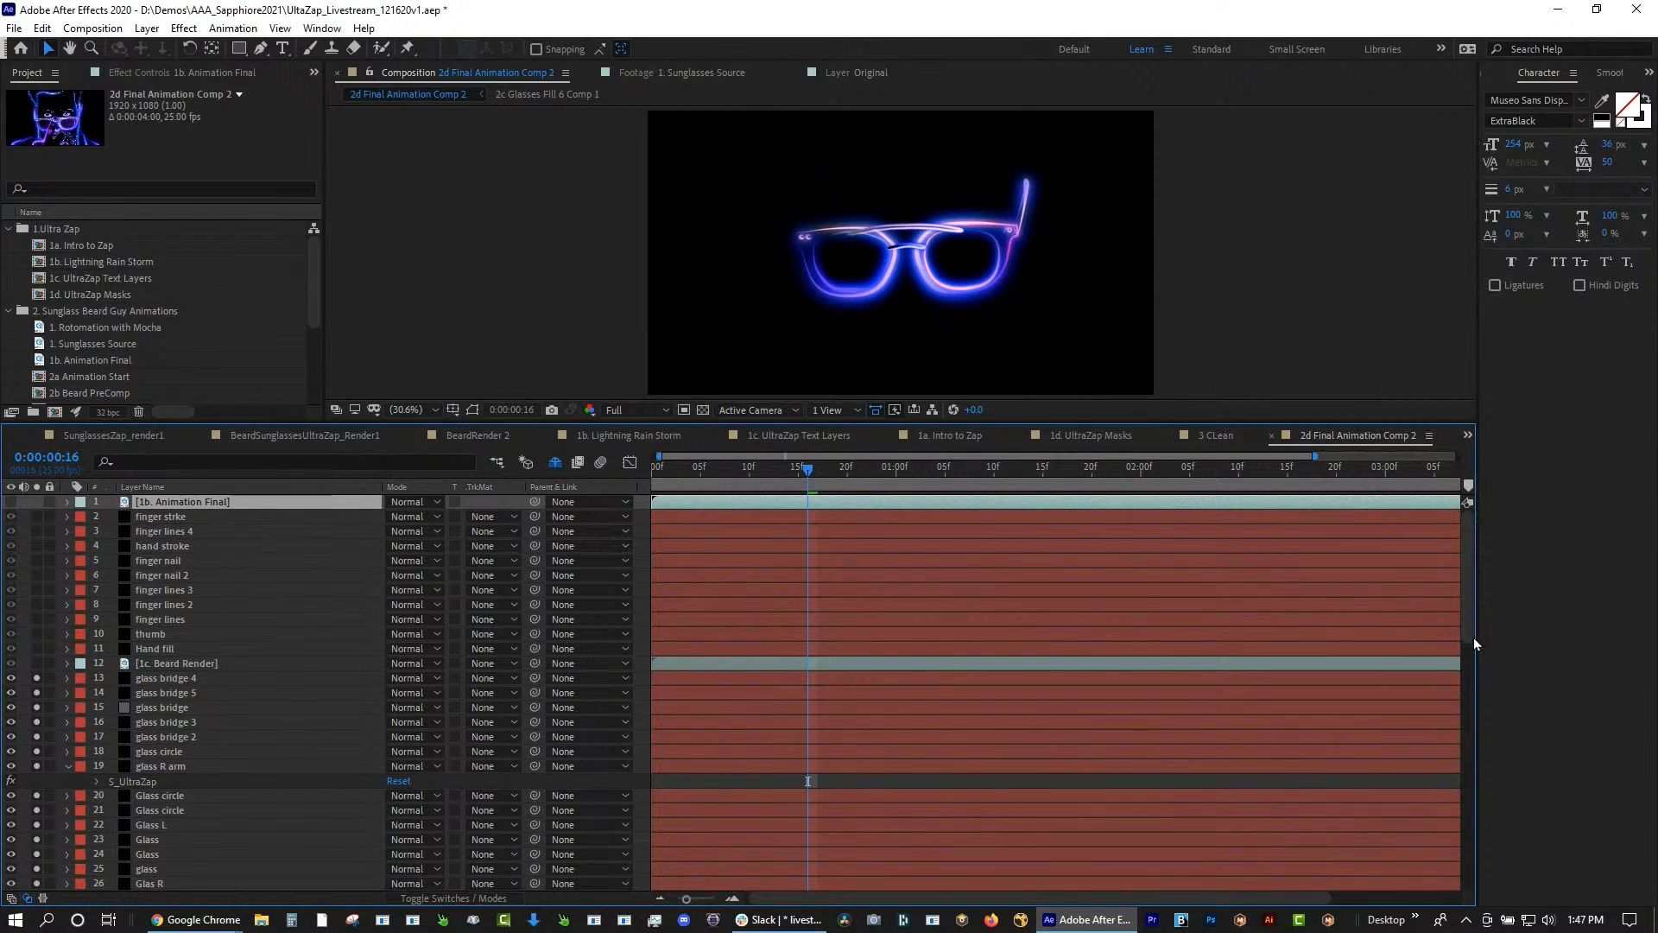
left_click_drag(1471, 639, 1470, 686)
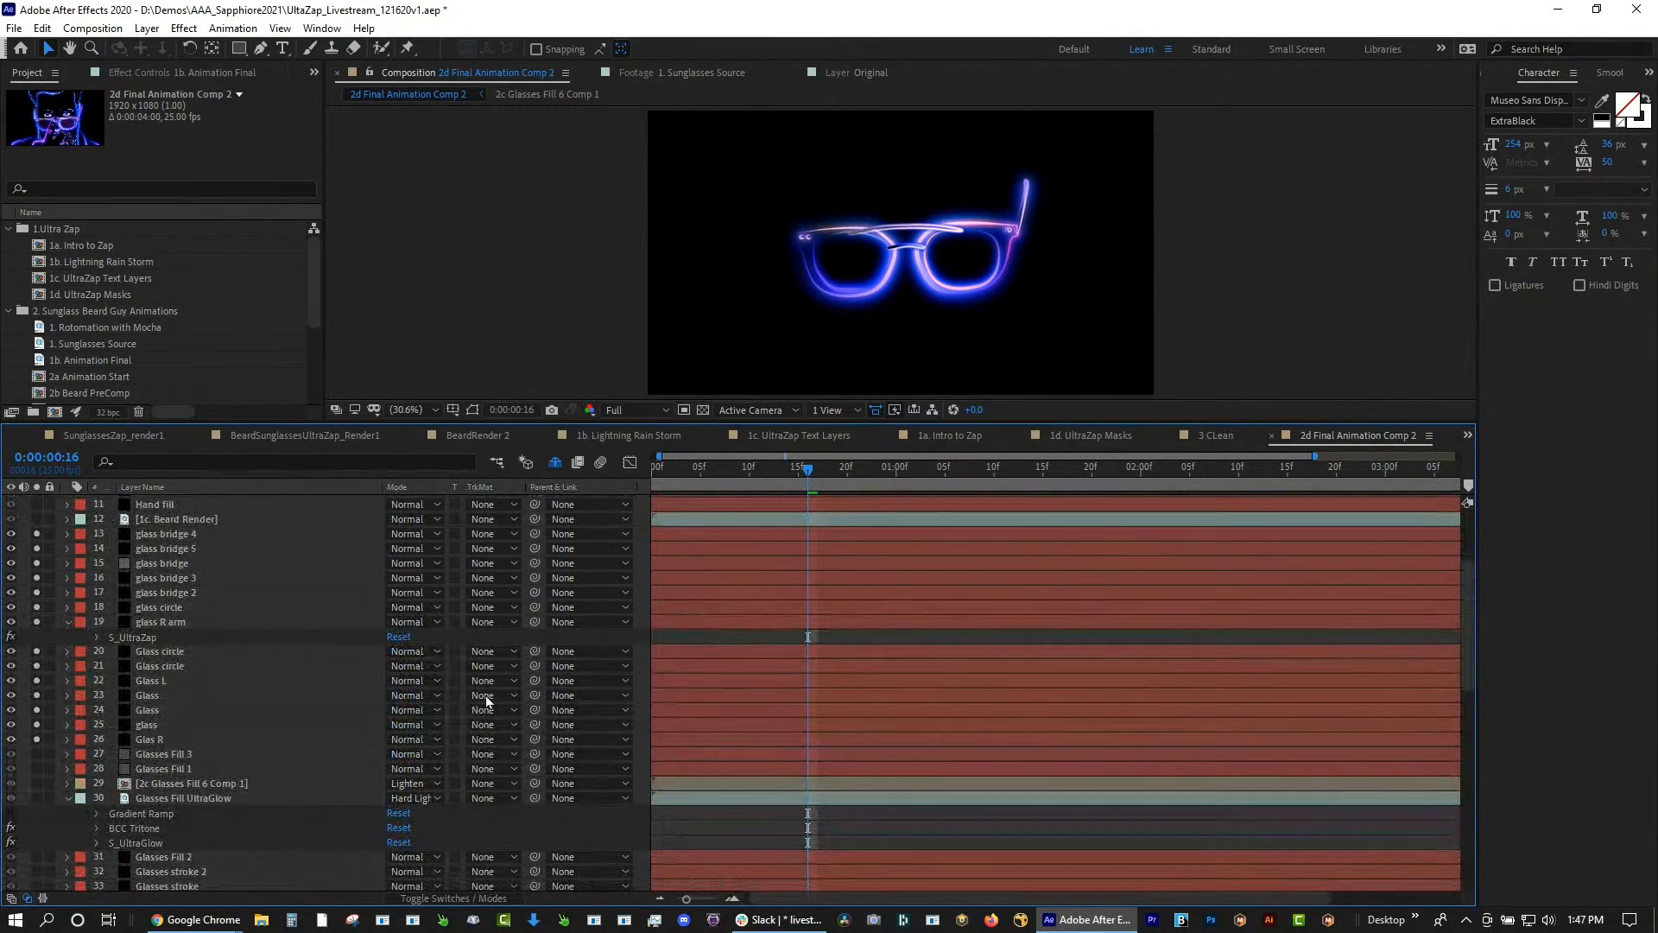
left_click_drag(35, 741, 52, 605)
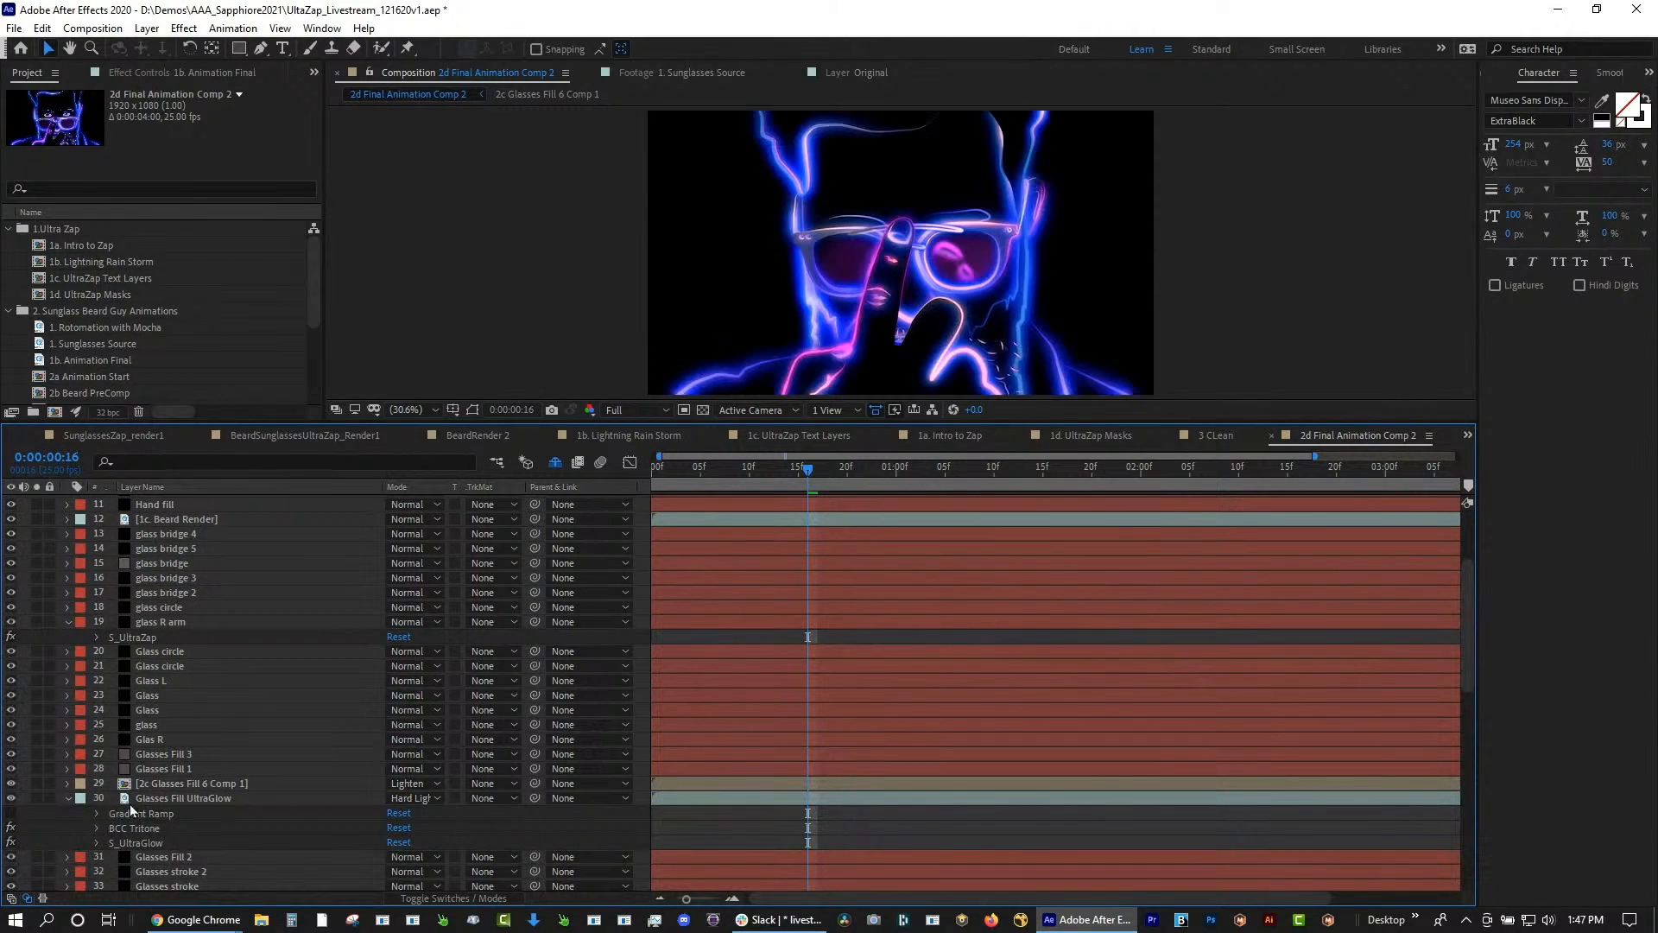
Show the 1b. Animation Final layer again after reviewing the lower layers, and view the composite larger at 0:00:01:24
left_click_drag(1470, 596, 1465, 707)
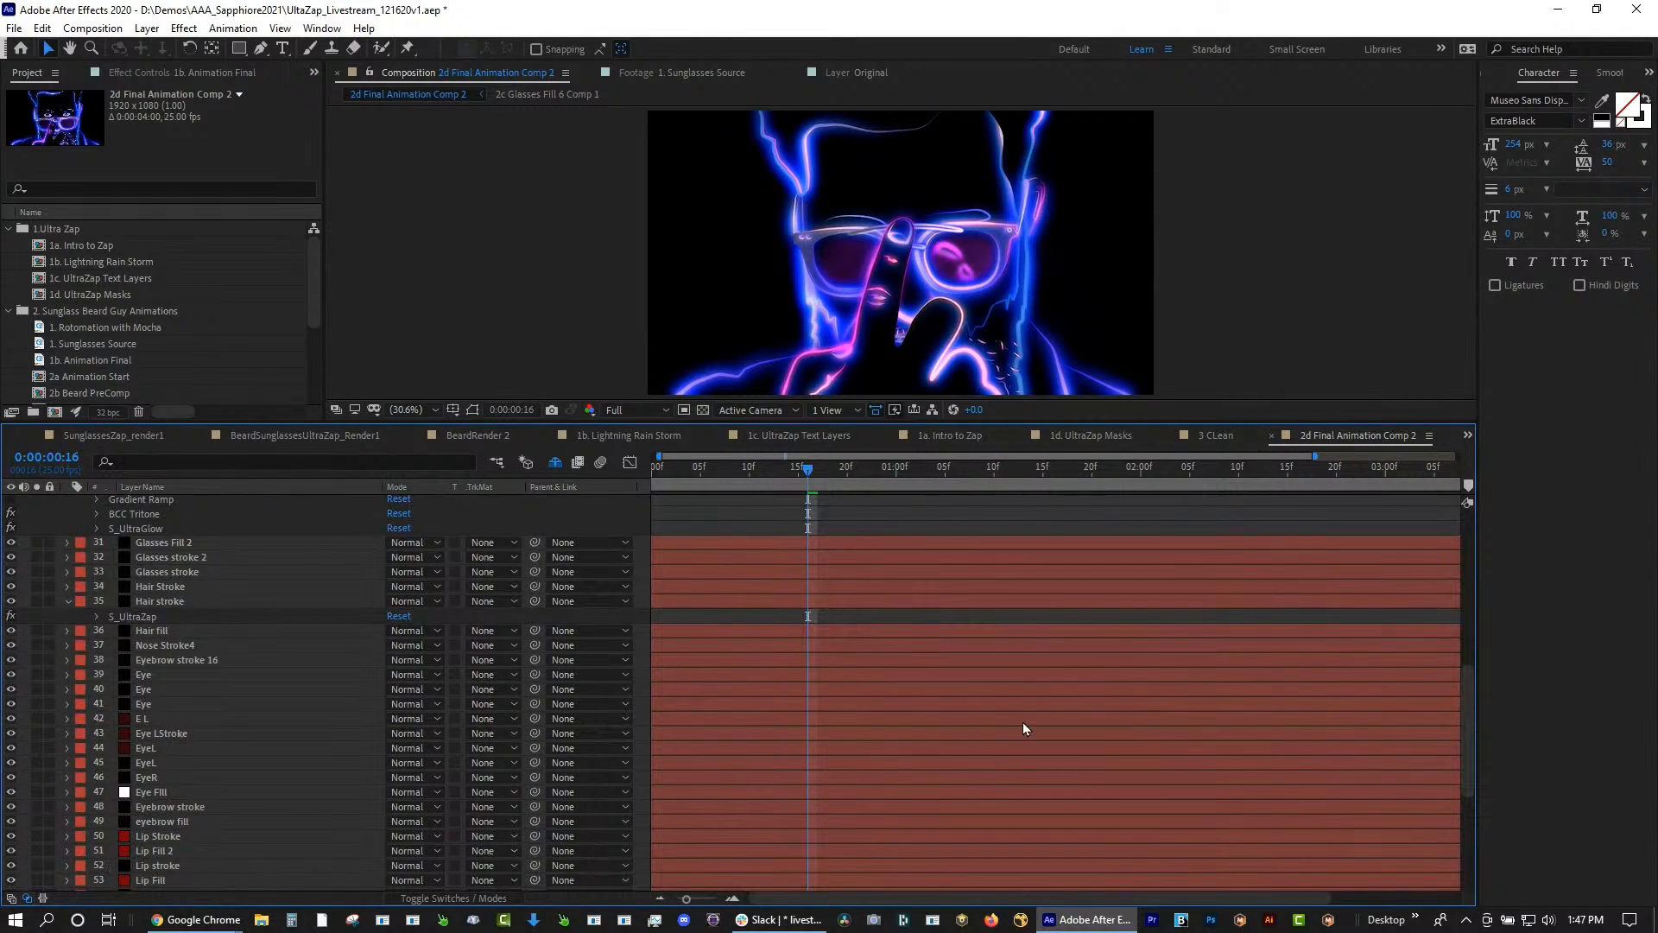
left_click_drag(1468, 681, 1484, 440)
left_click(12, 503)
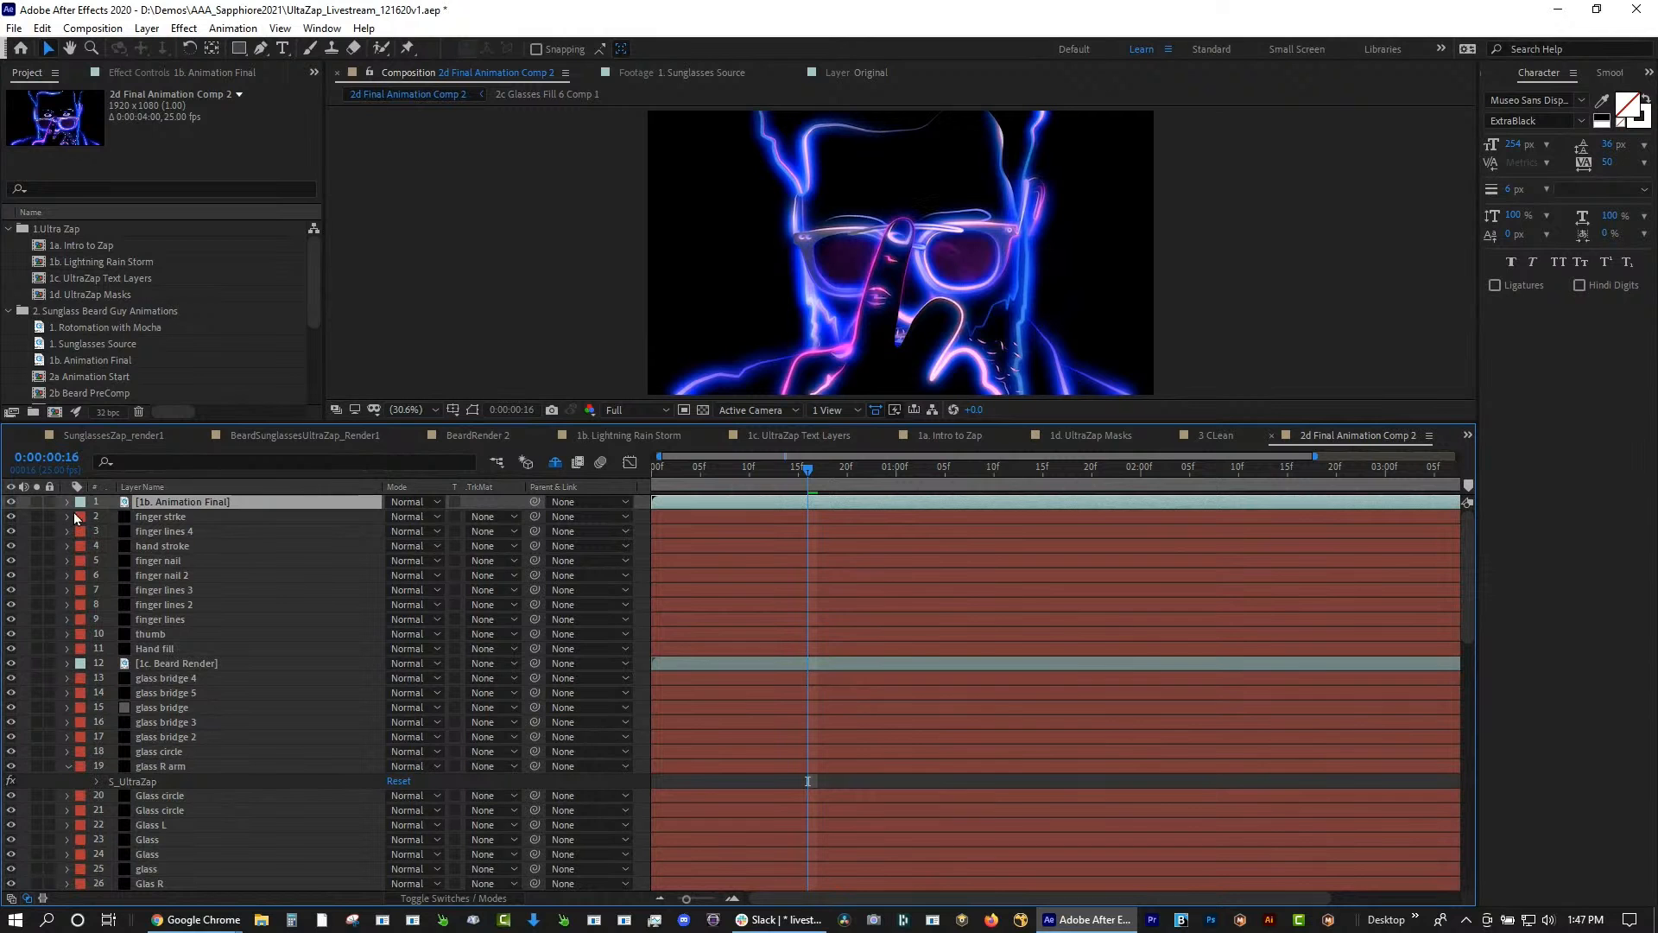
left_click(1130, 481)
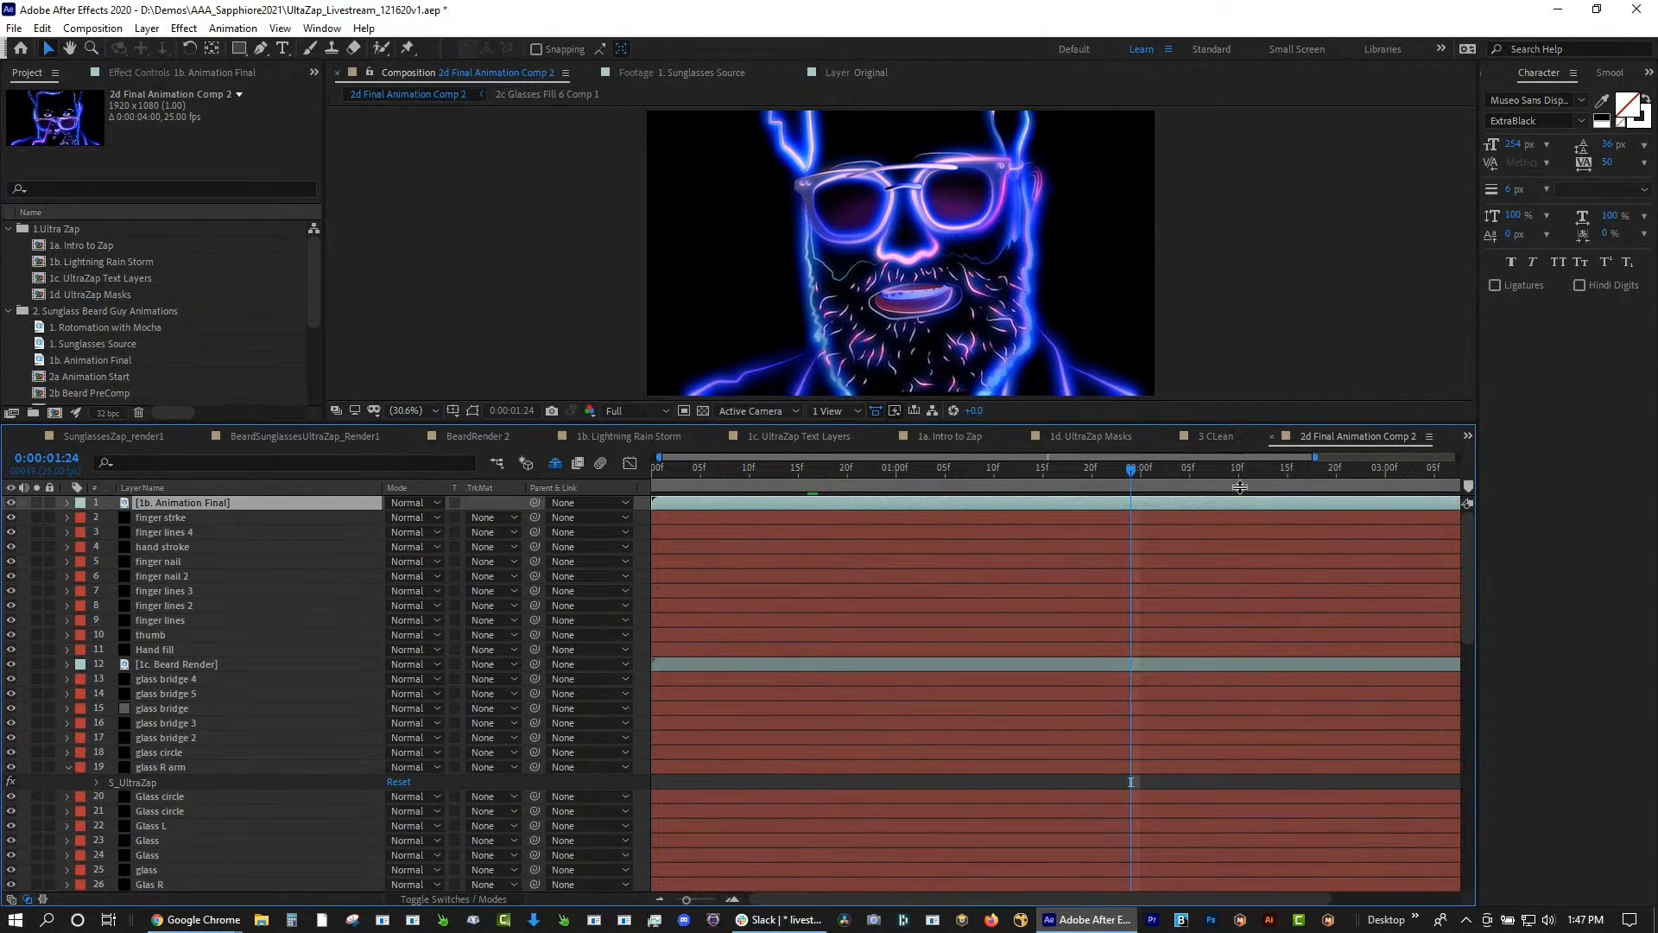
left_click_drag(1241, 487, 1225, 638)
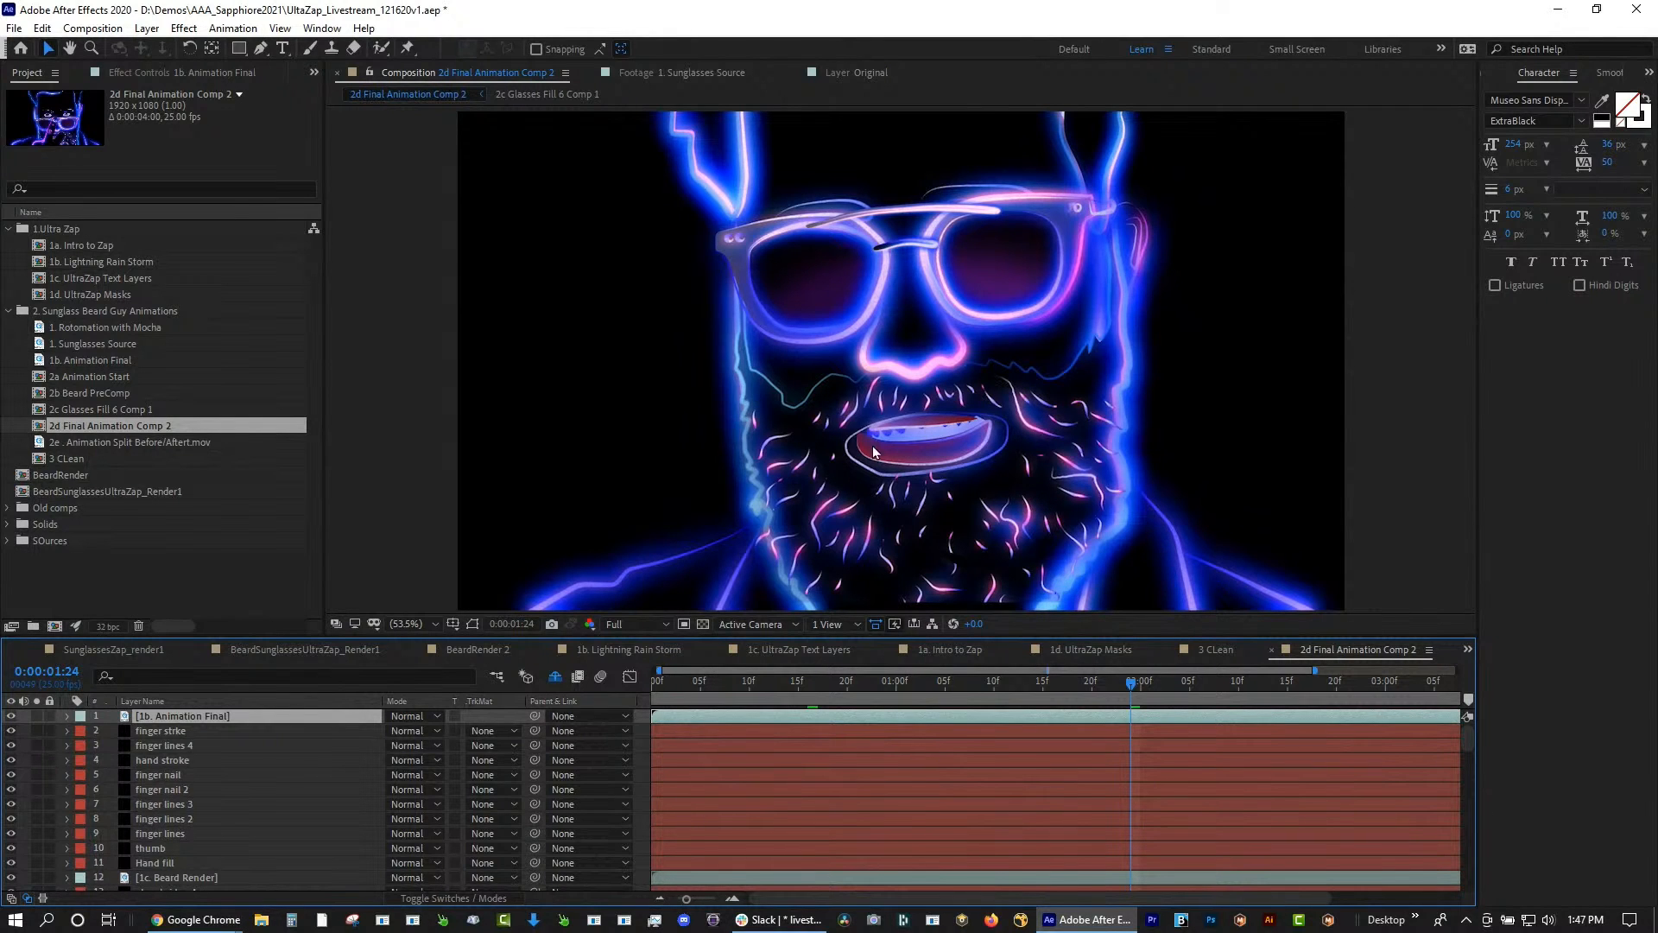
Open the 2b Beard PreComp composition and check the beard strokes against the 1. Sunglasses Source footage through 0:00:02:06
double_click(102, 392)
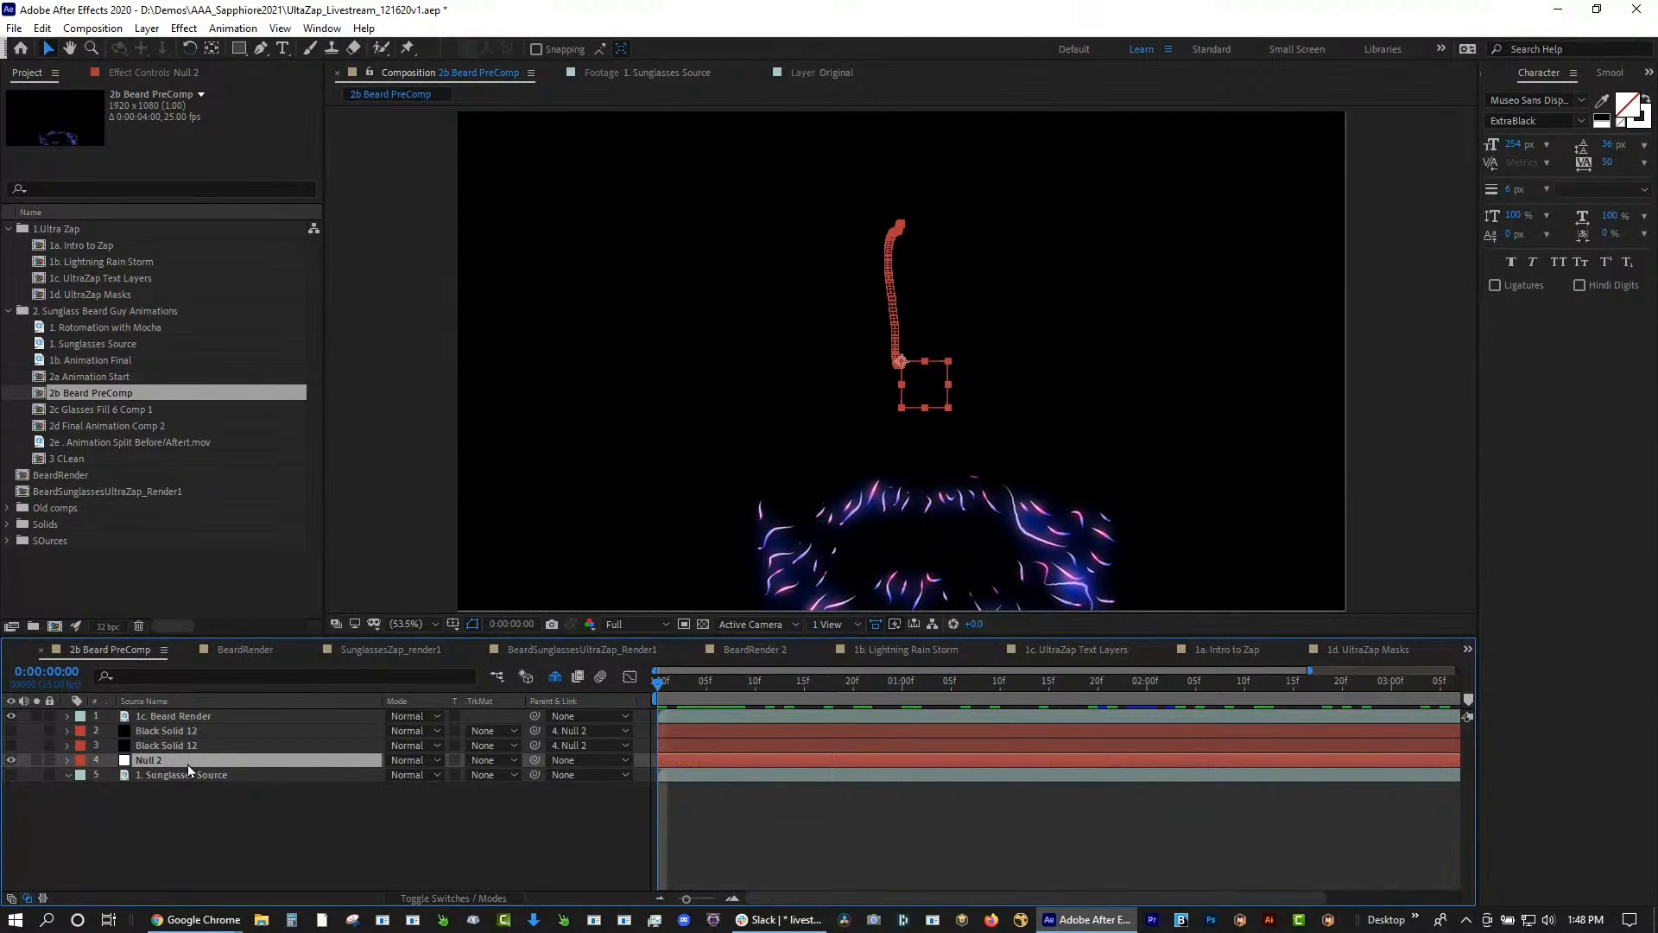
left_click(12, 774)
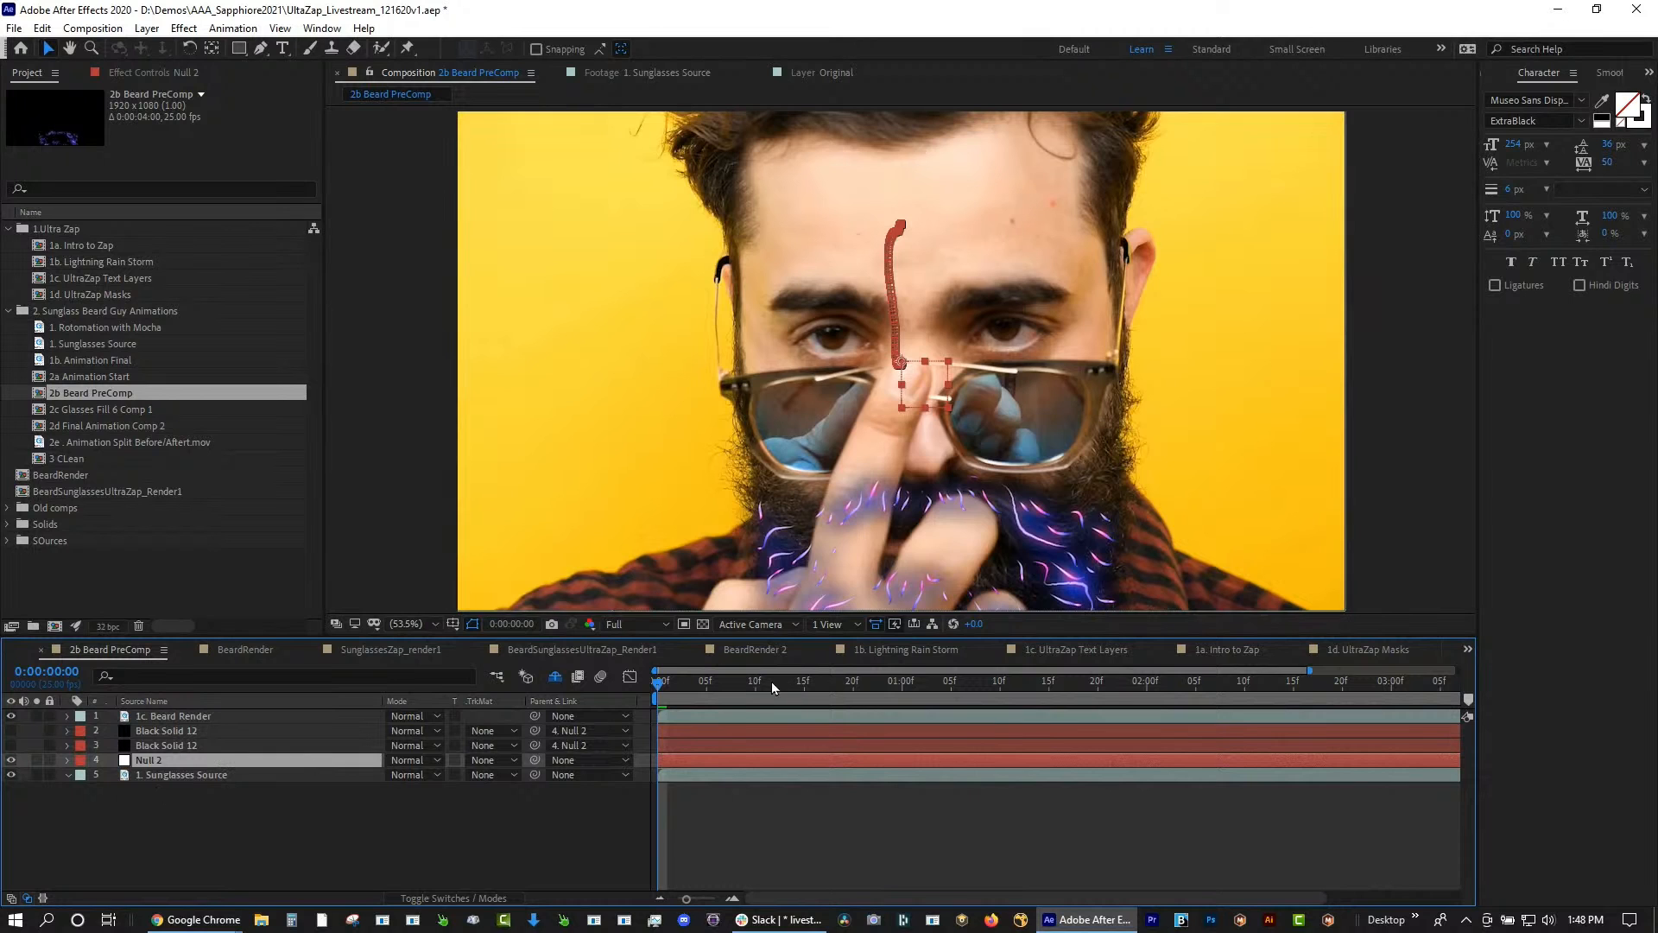
left_click_drag(771, 682, 1205, 683)
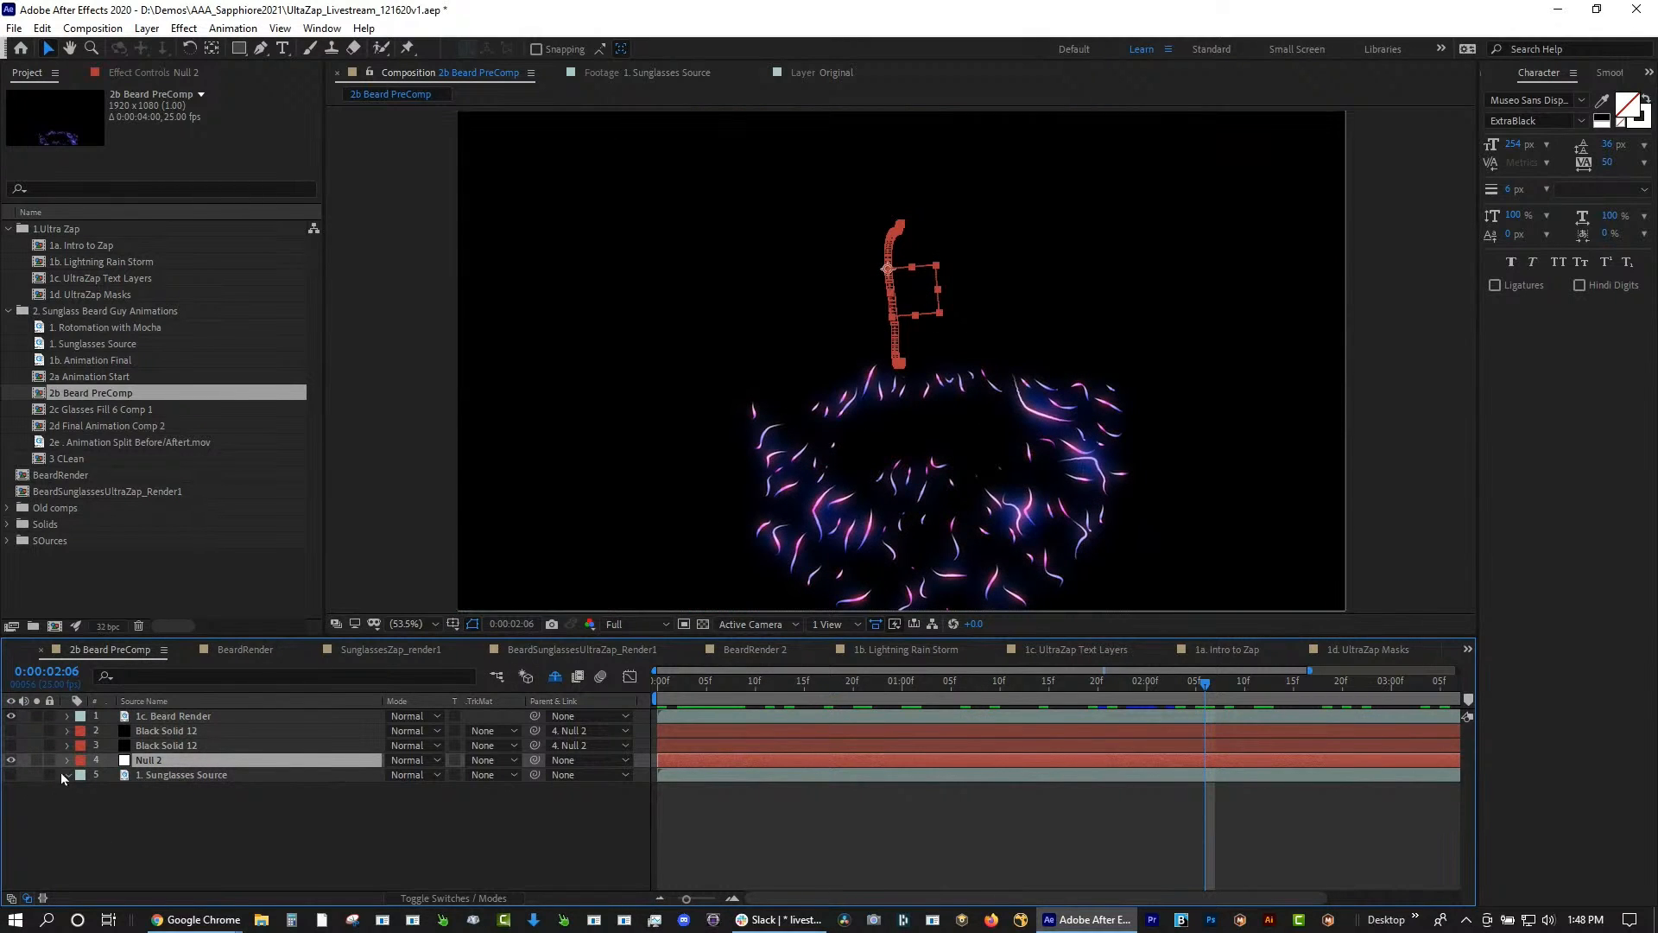
Inspect the beard mask paths on the lower Black Solid 12 layer and check which layer it is parented to
left_click(183, 746)
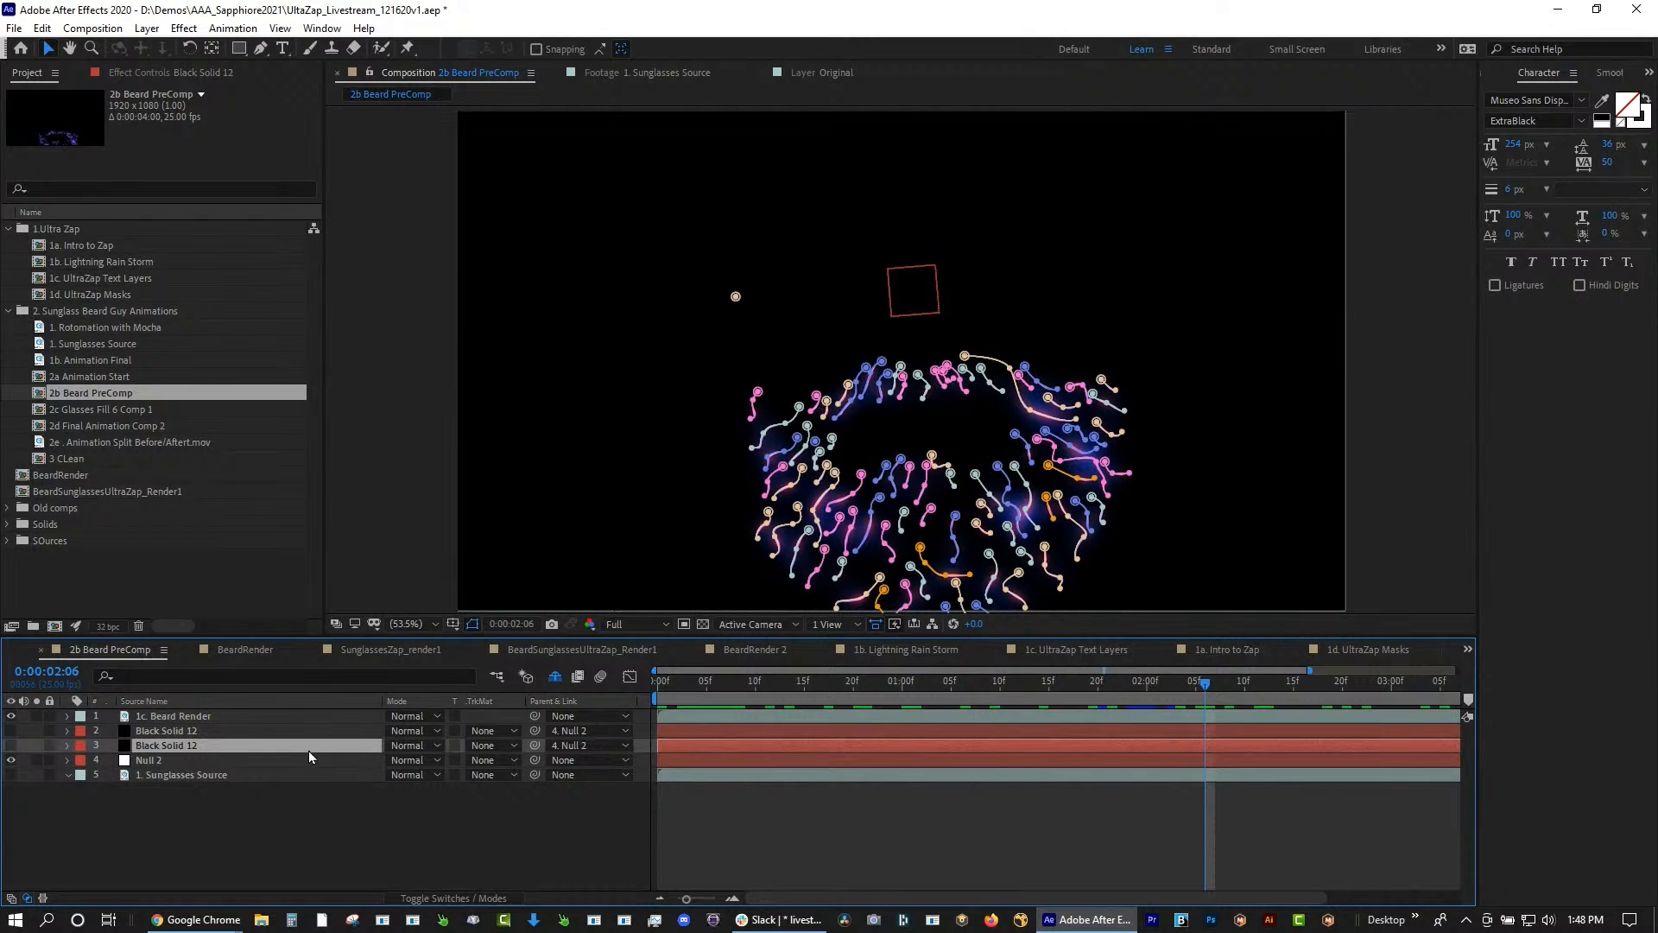
left_click(603, 745)
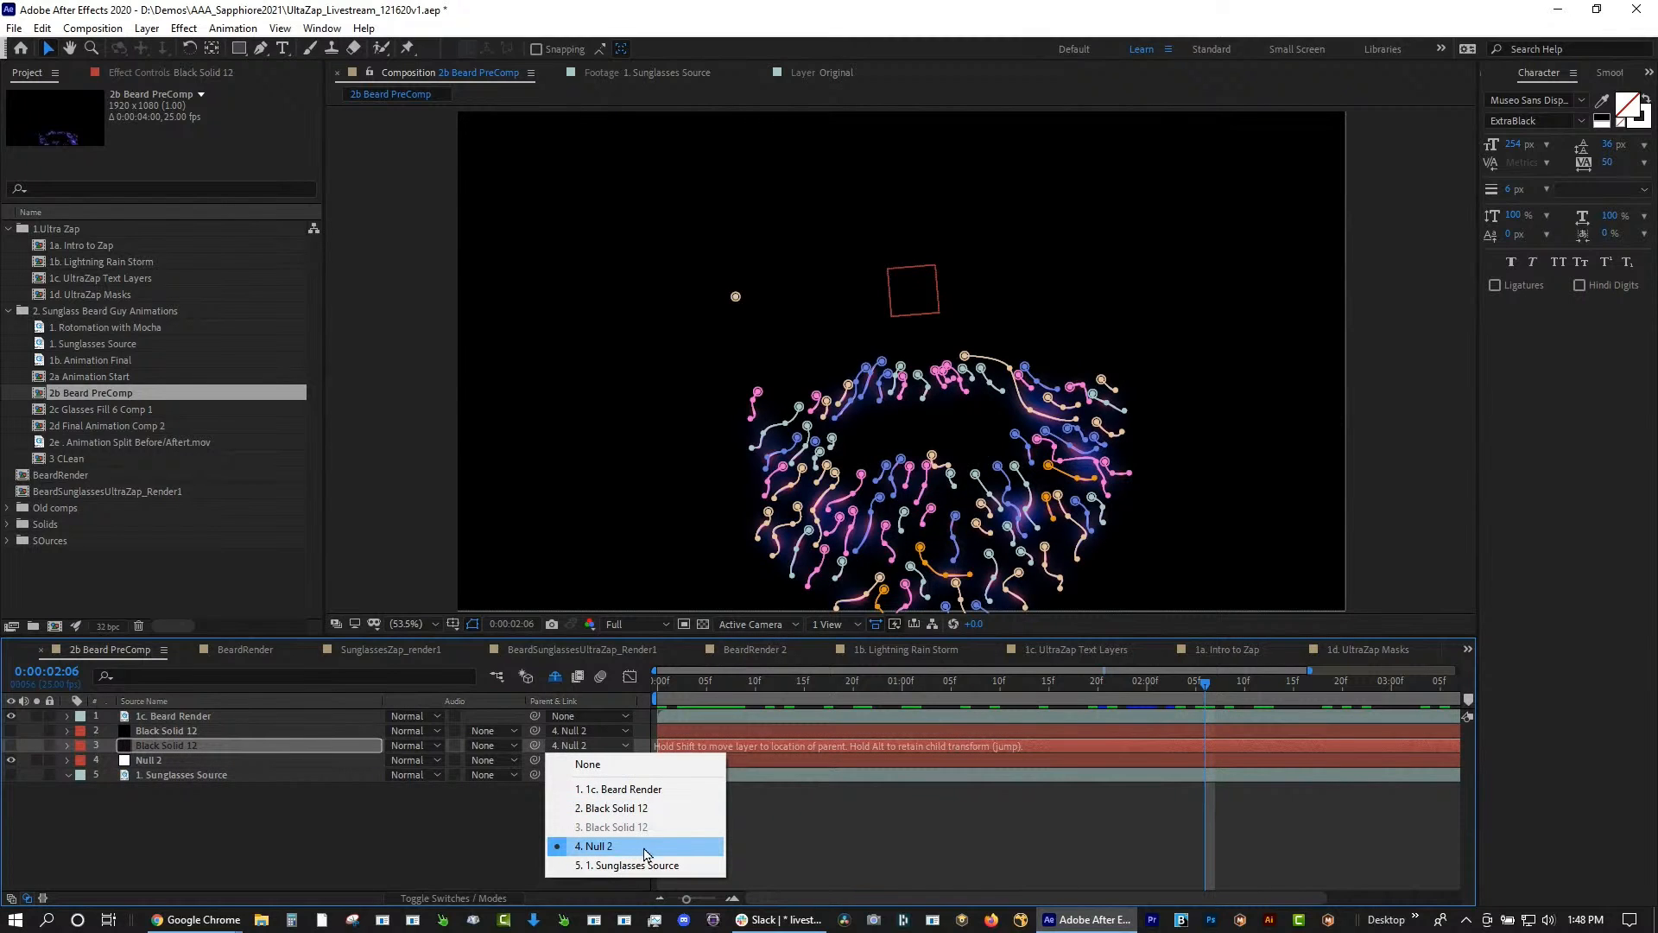
left_click(469, 815)
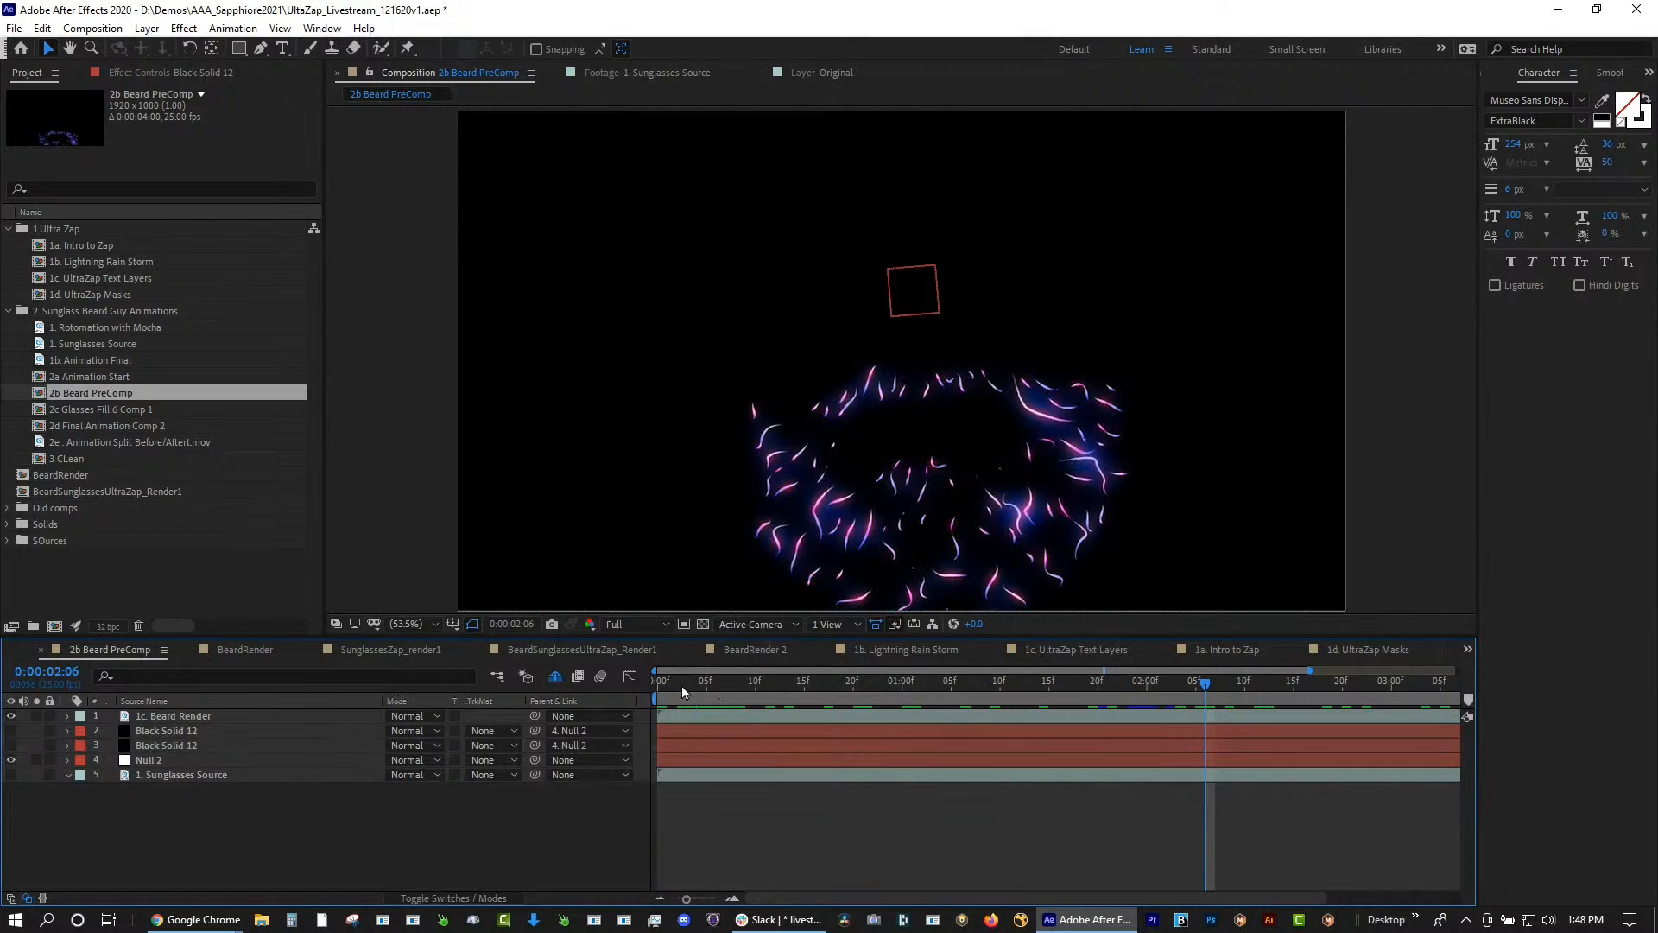
Preview the beard animation from the first frame, and display the lower Black Solid 12's mask paths at 0:00:00:18
key("Home")
key("space")
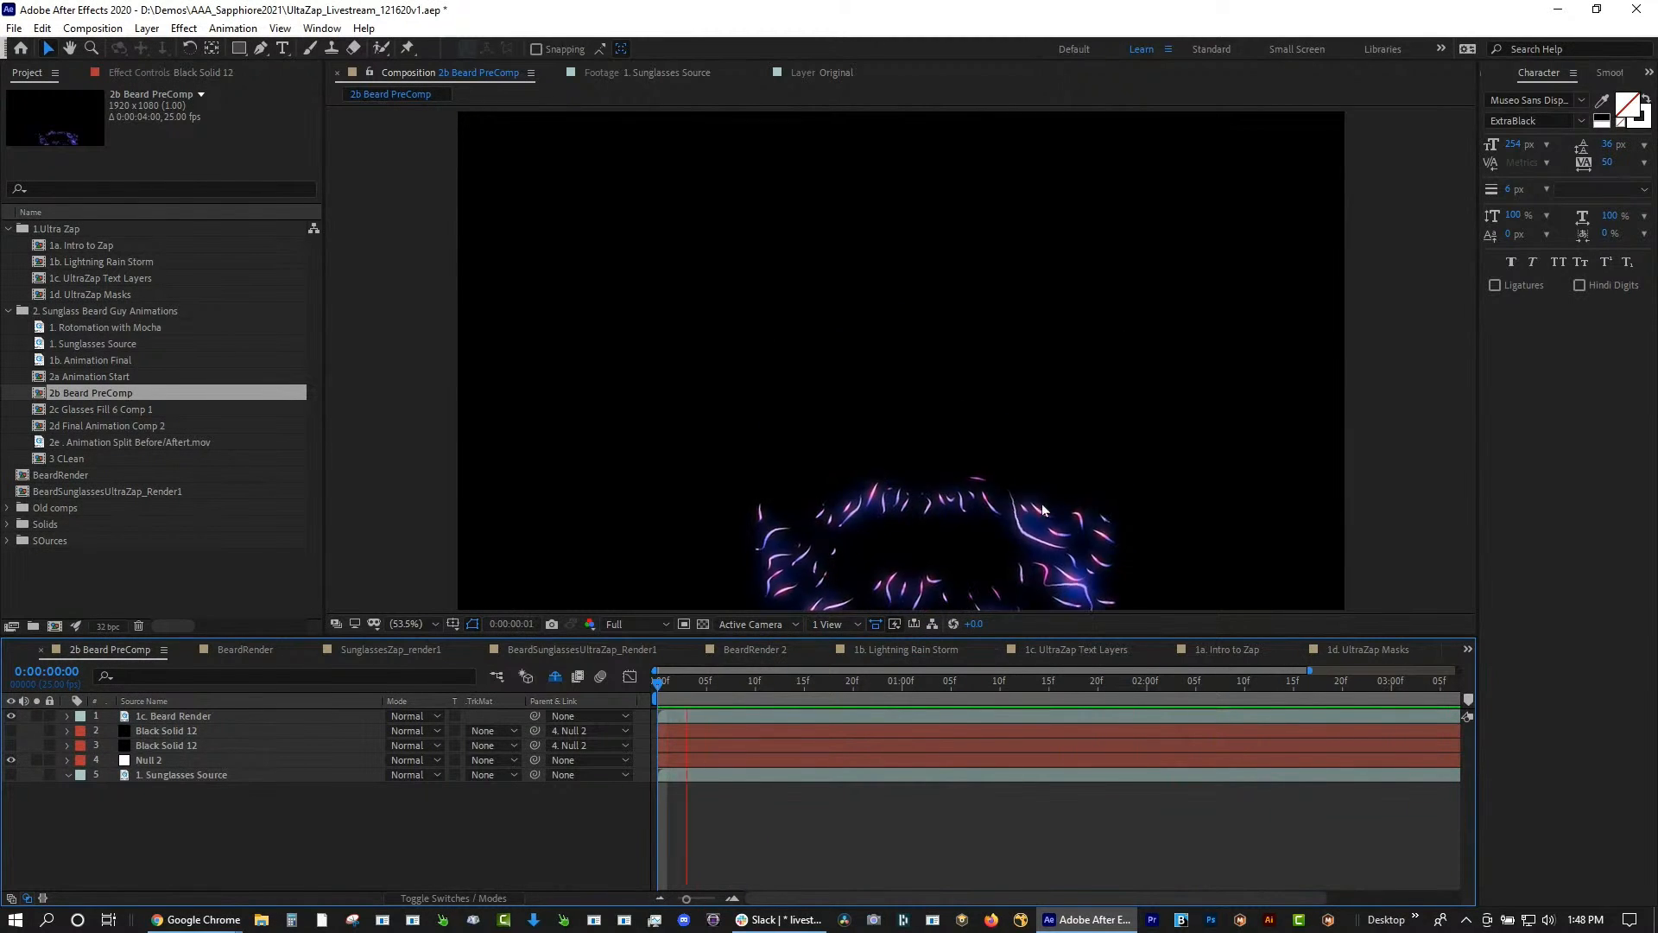
left_click(164, 746)
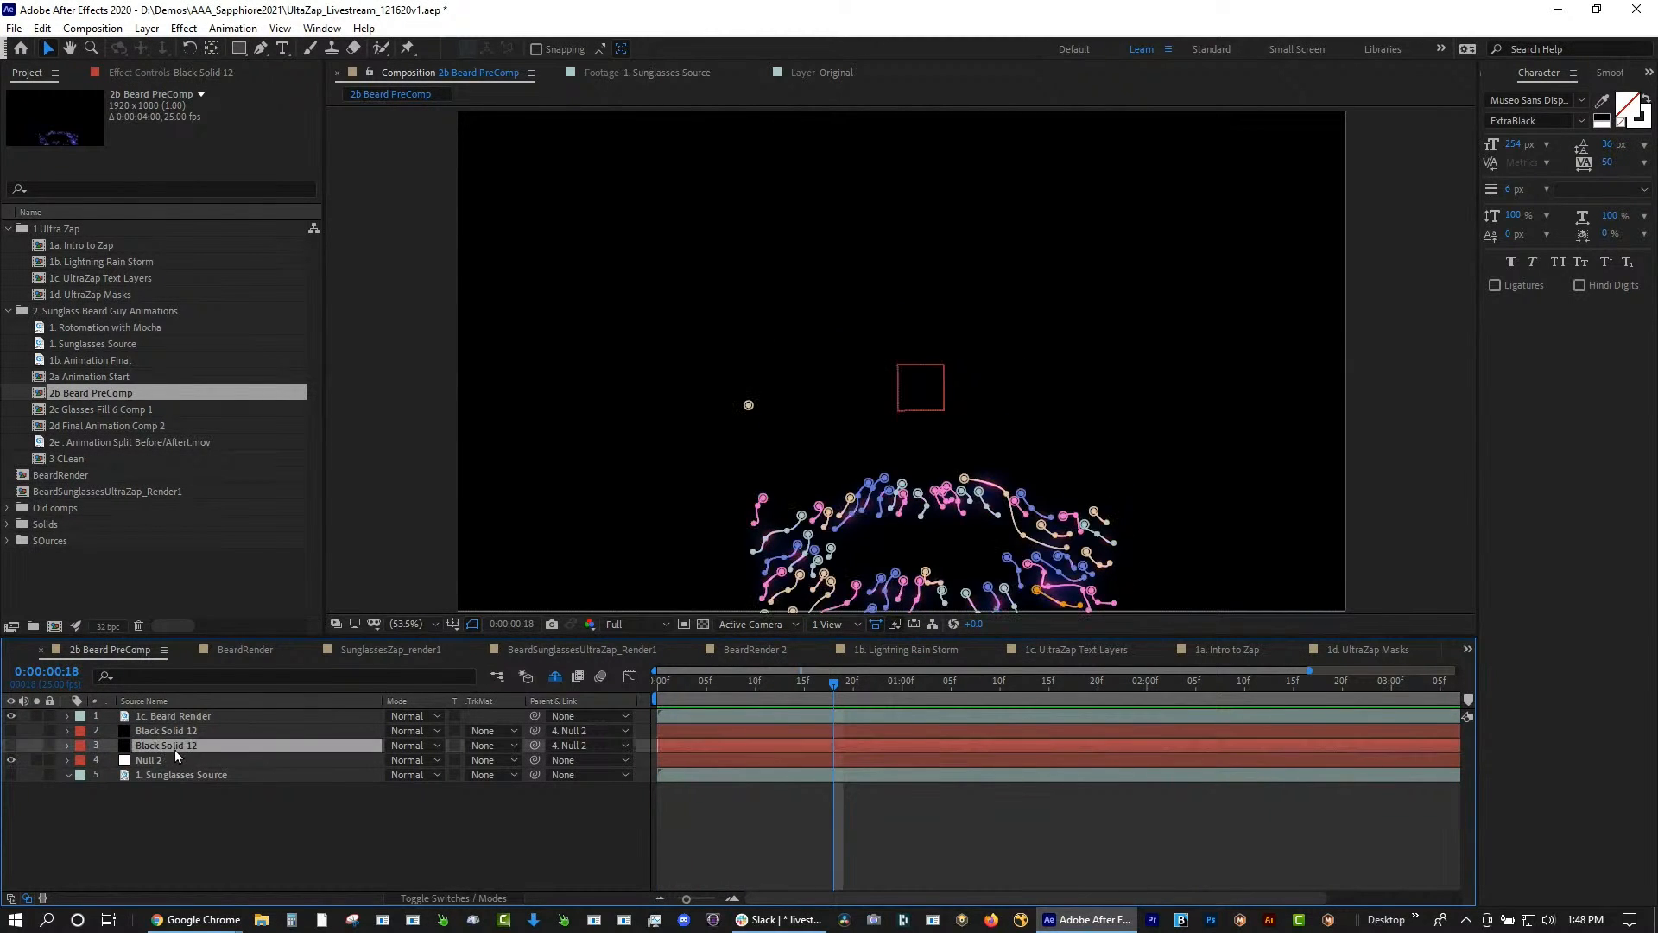
Inspect the S_UltraZap settings on the lower Black Solid 12 layer, including the Zap Direction options under Bolt Animation
key("e")
key("F3")
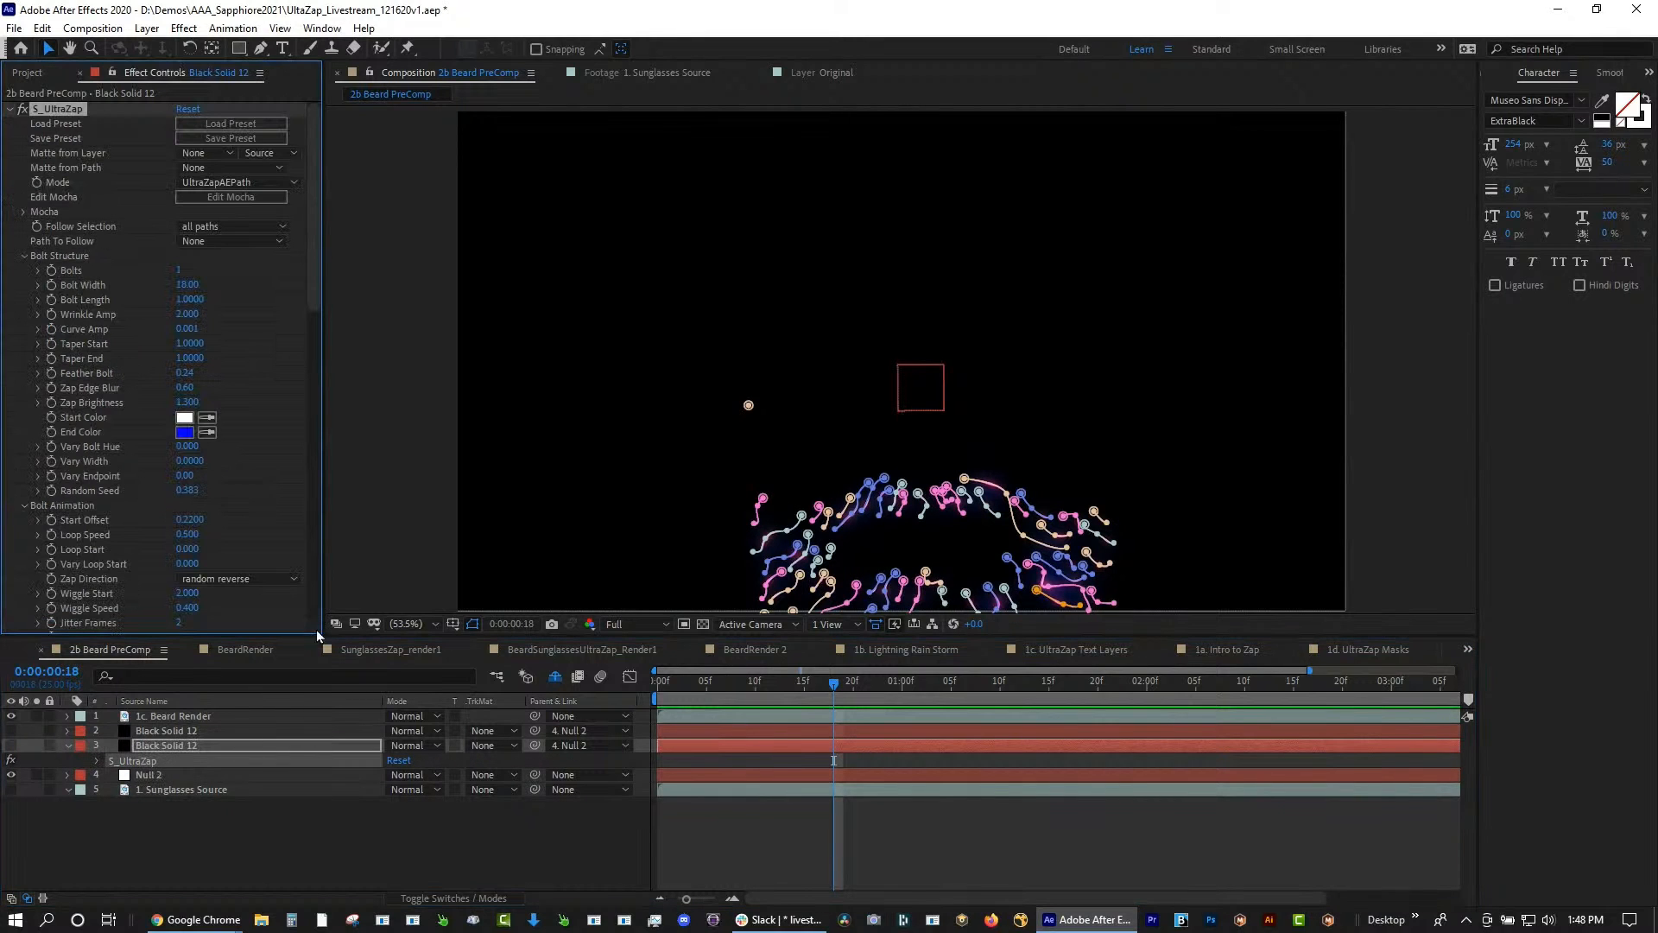
scroll(320, 270, "down", 5)
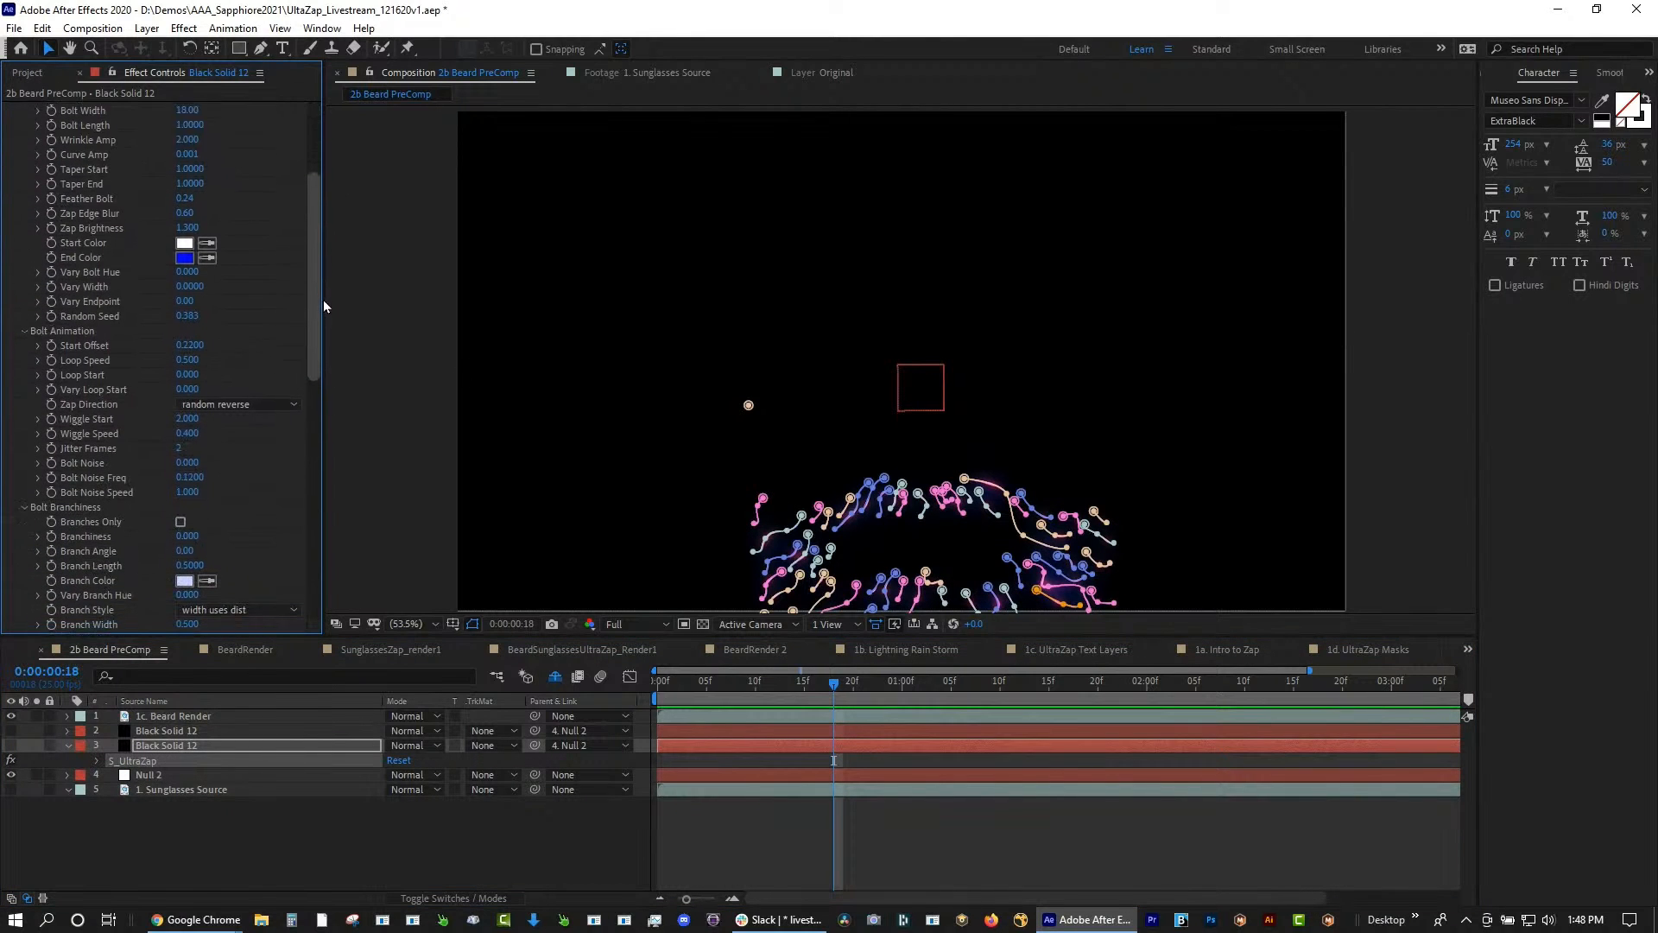
left_click(254, 393)
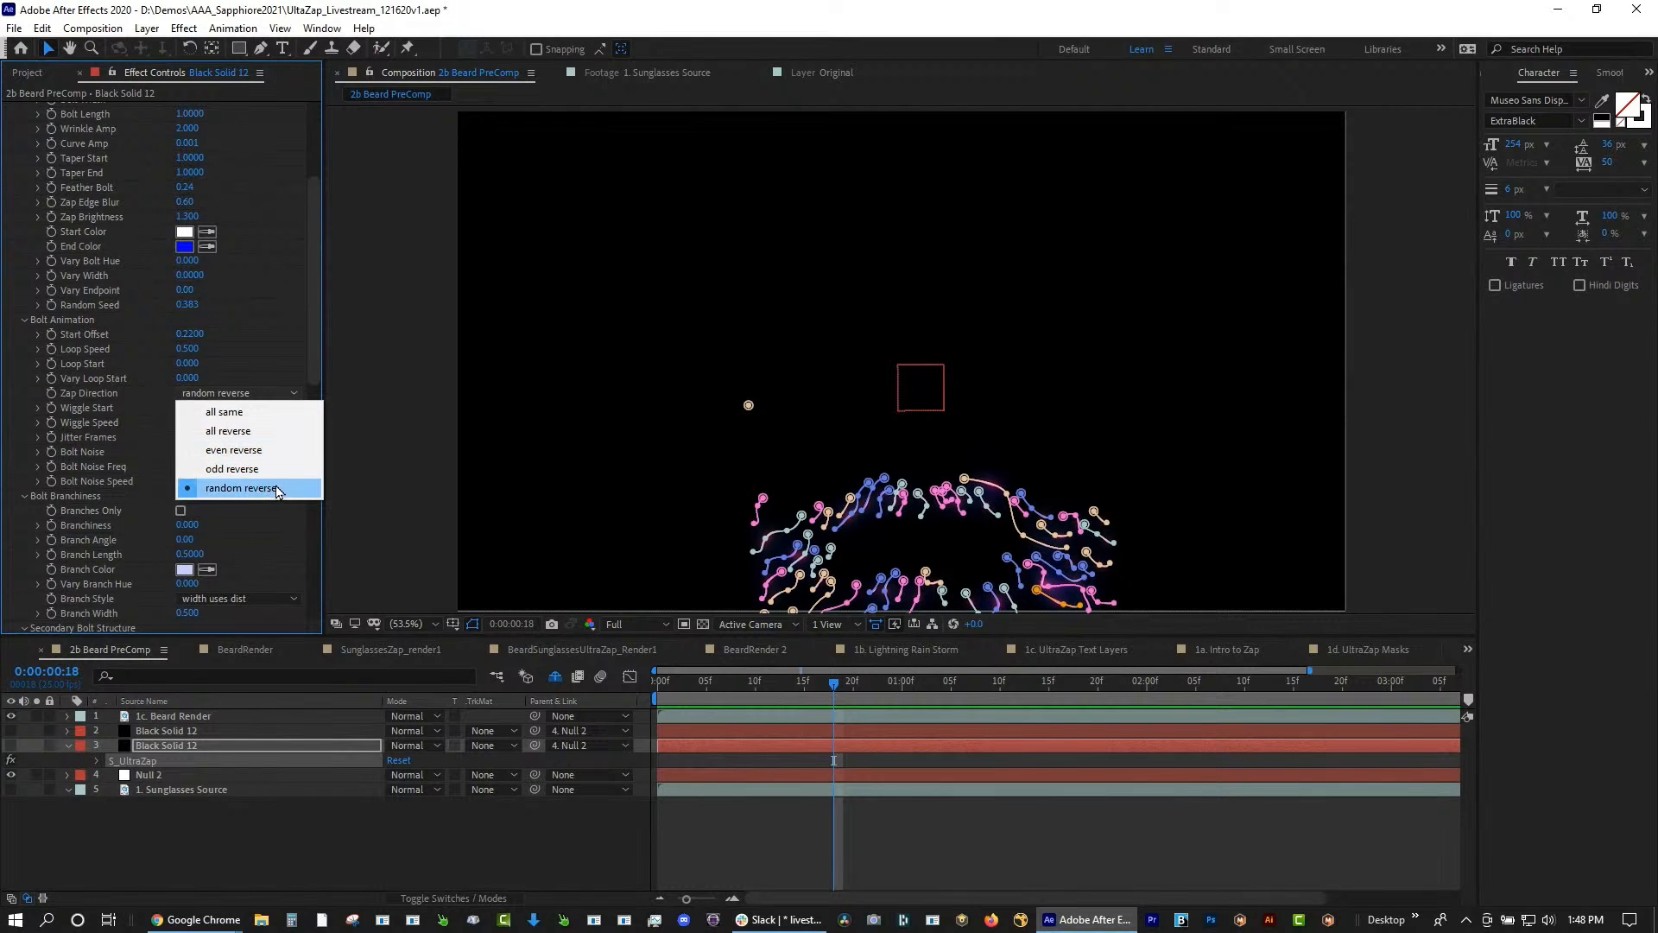
left_click(414, 906)
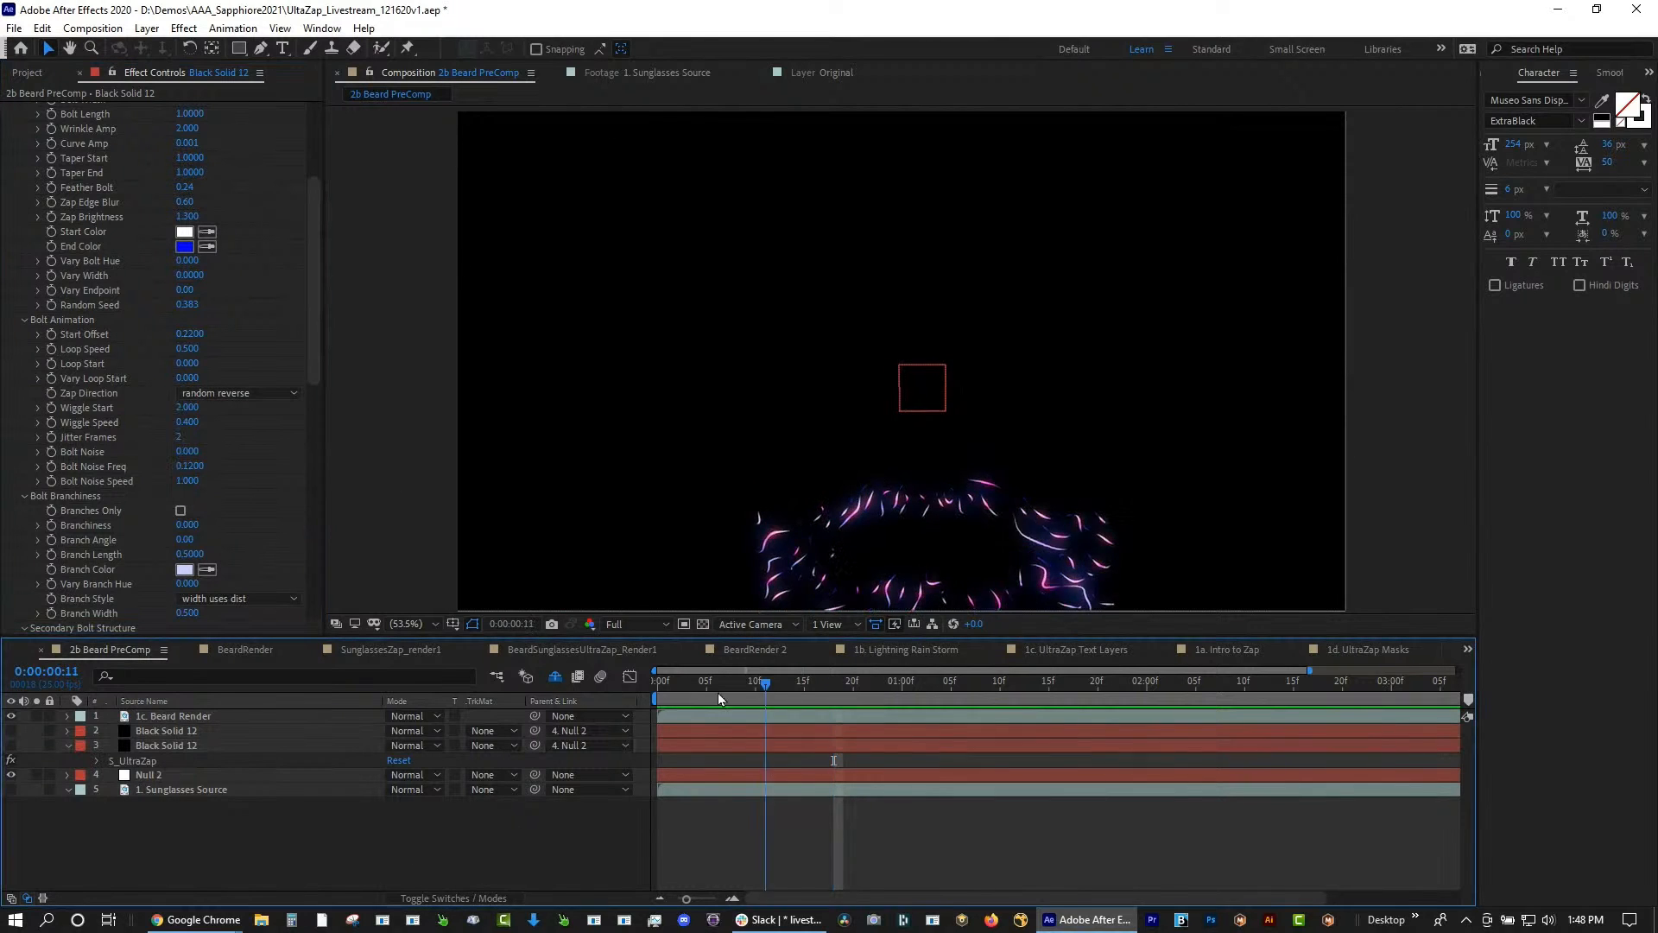
Play the beard strokes from the first frame and review them at 0:00:02:00
left_click(666, 682)
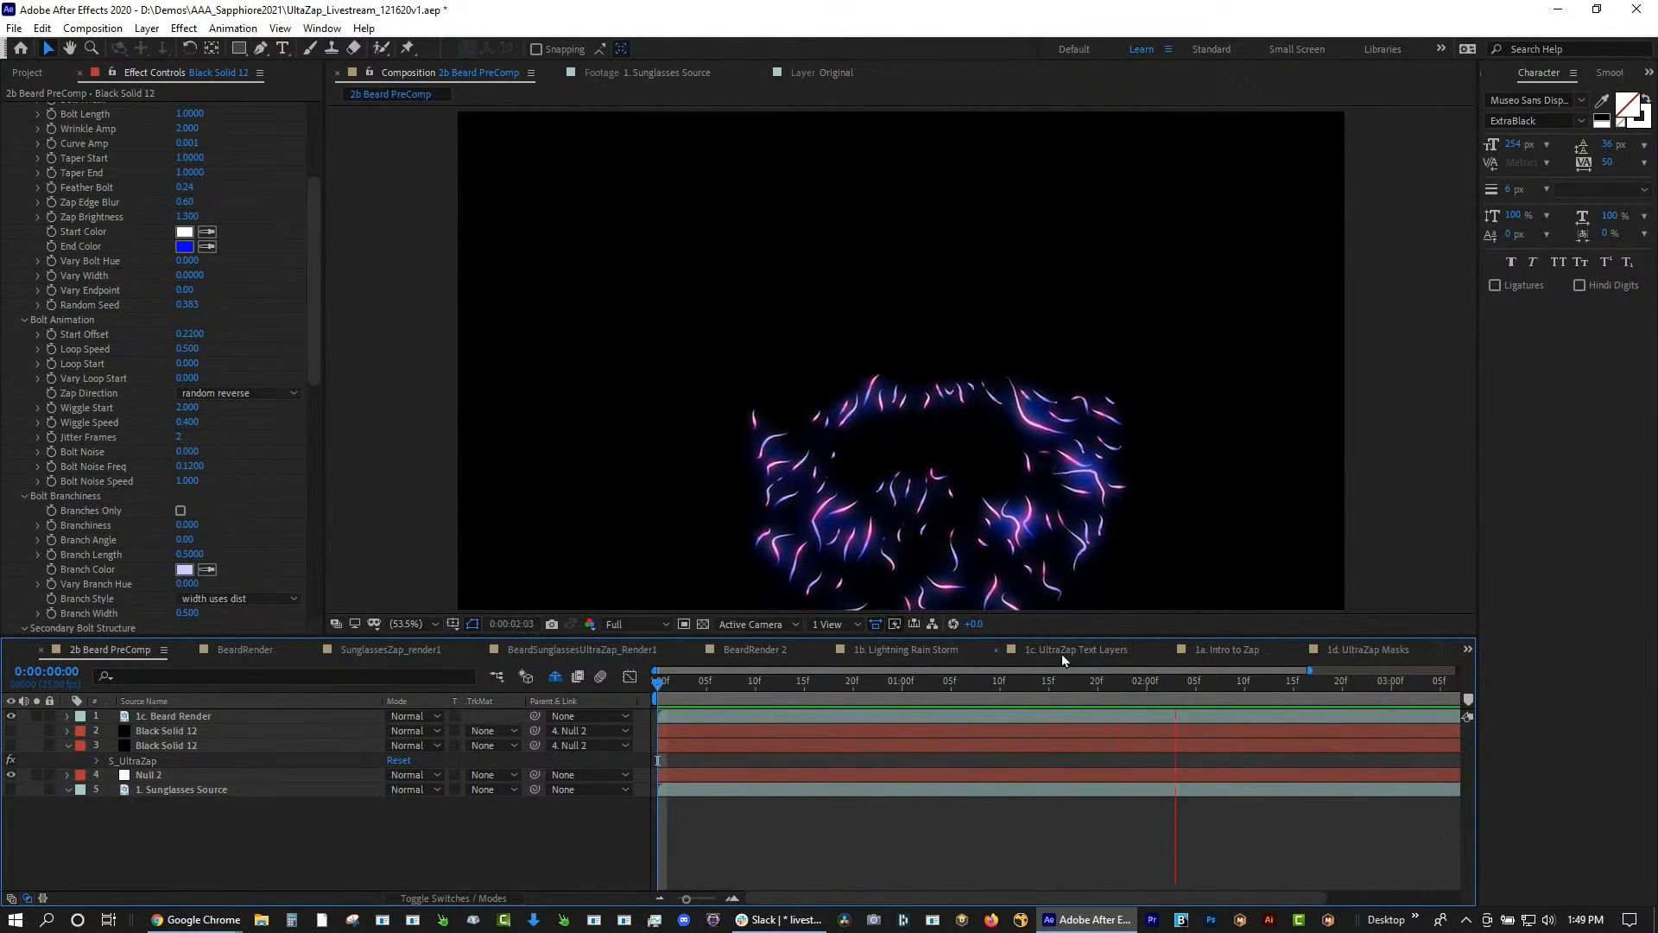
key("space")
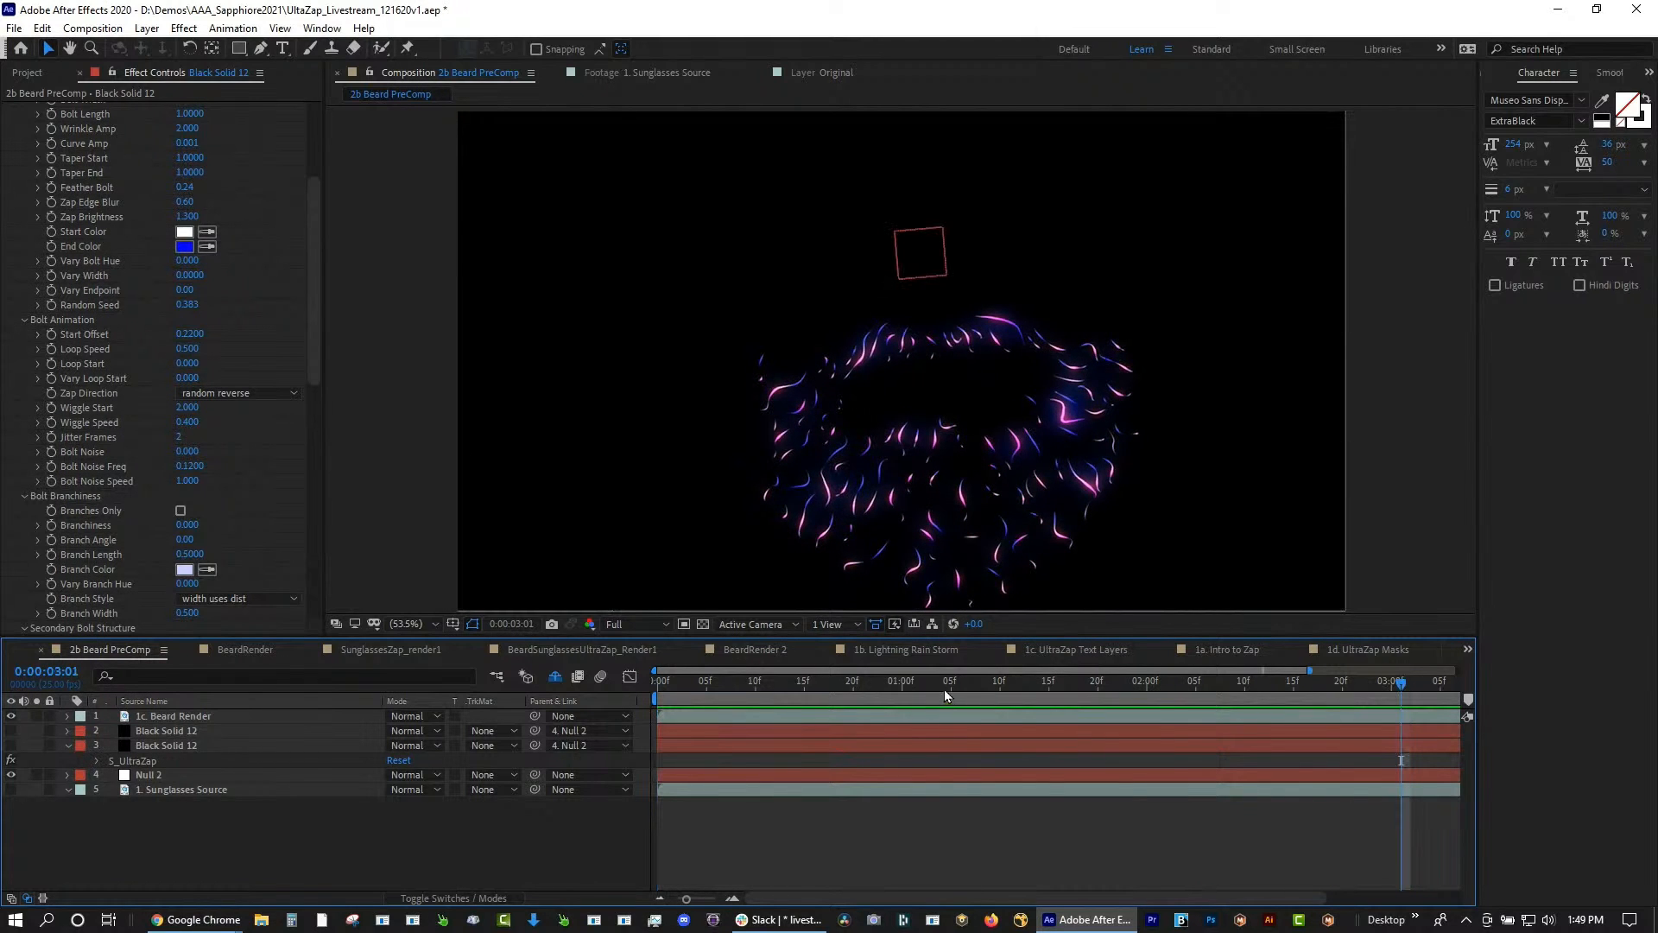
left_click_drag(945, 690, 1144, 691)
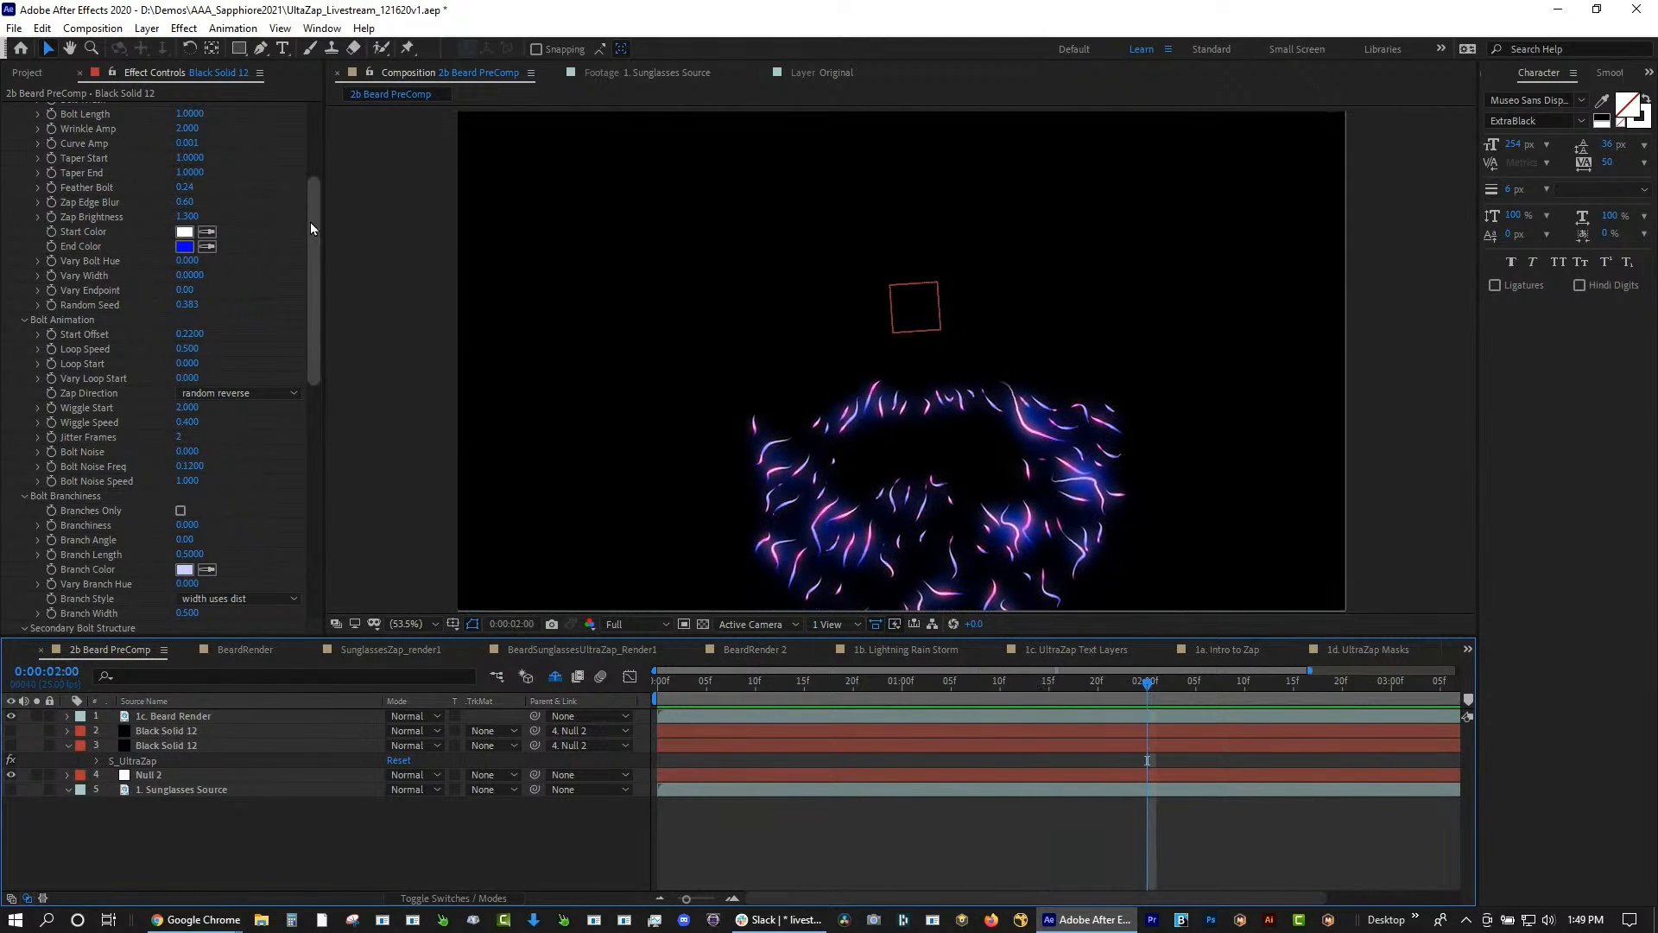
left_click_drag(314, 220, 316, 100)
Open the 2c Glasses Fill 6 Comp 1 composition and select the Glasses Fill UltraGlow layer at 0:00:00:17
left_click(38, 74)
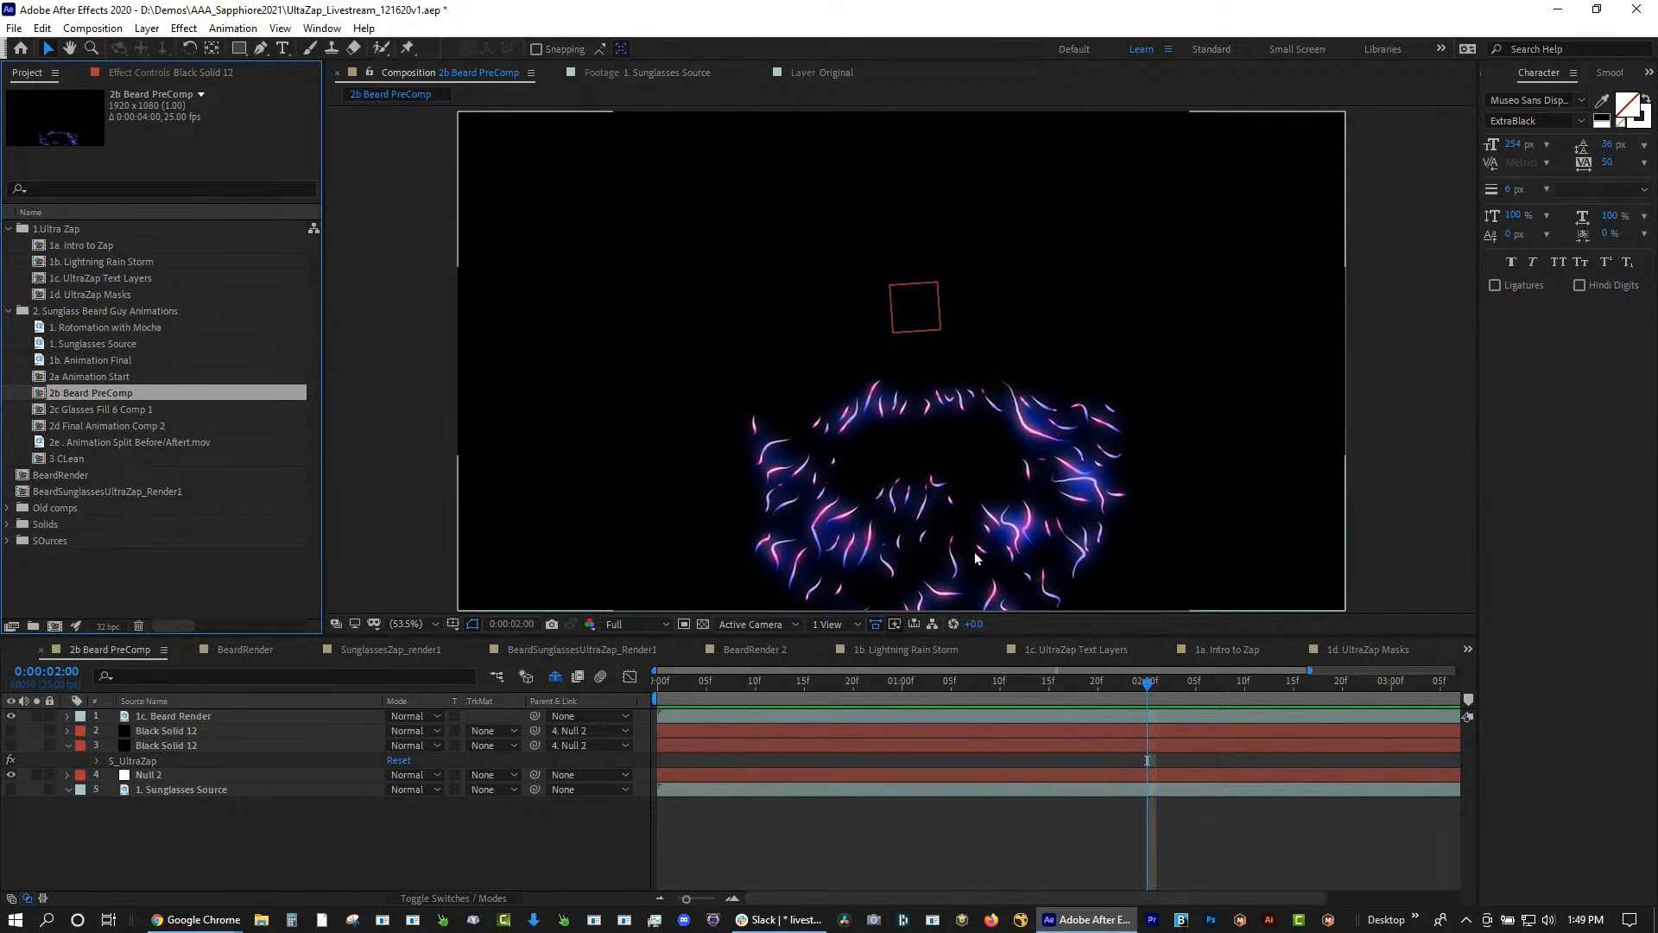
double_click(78, 408)
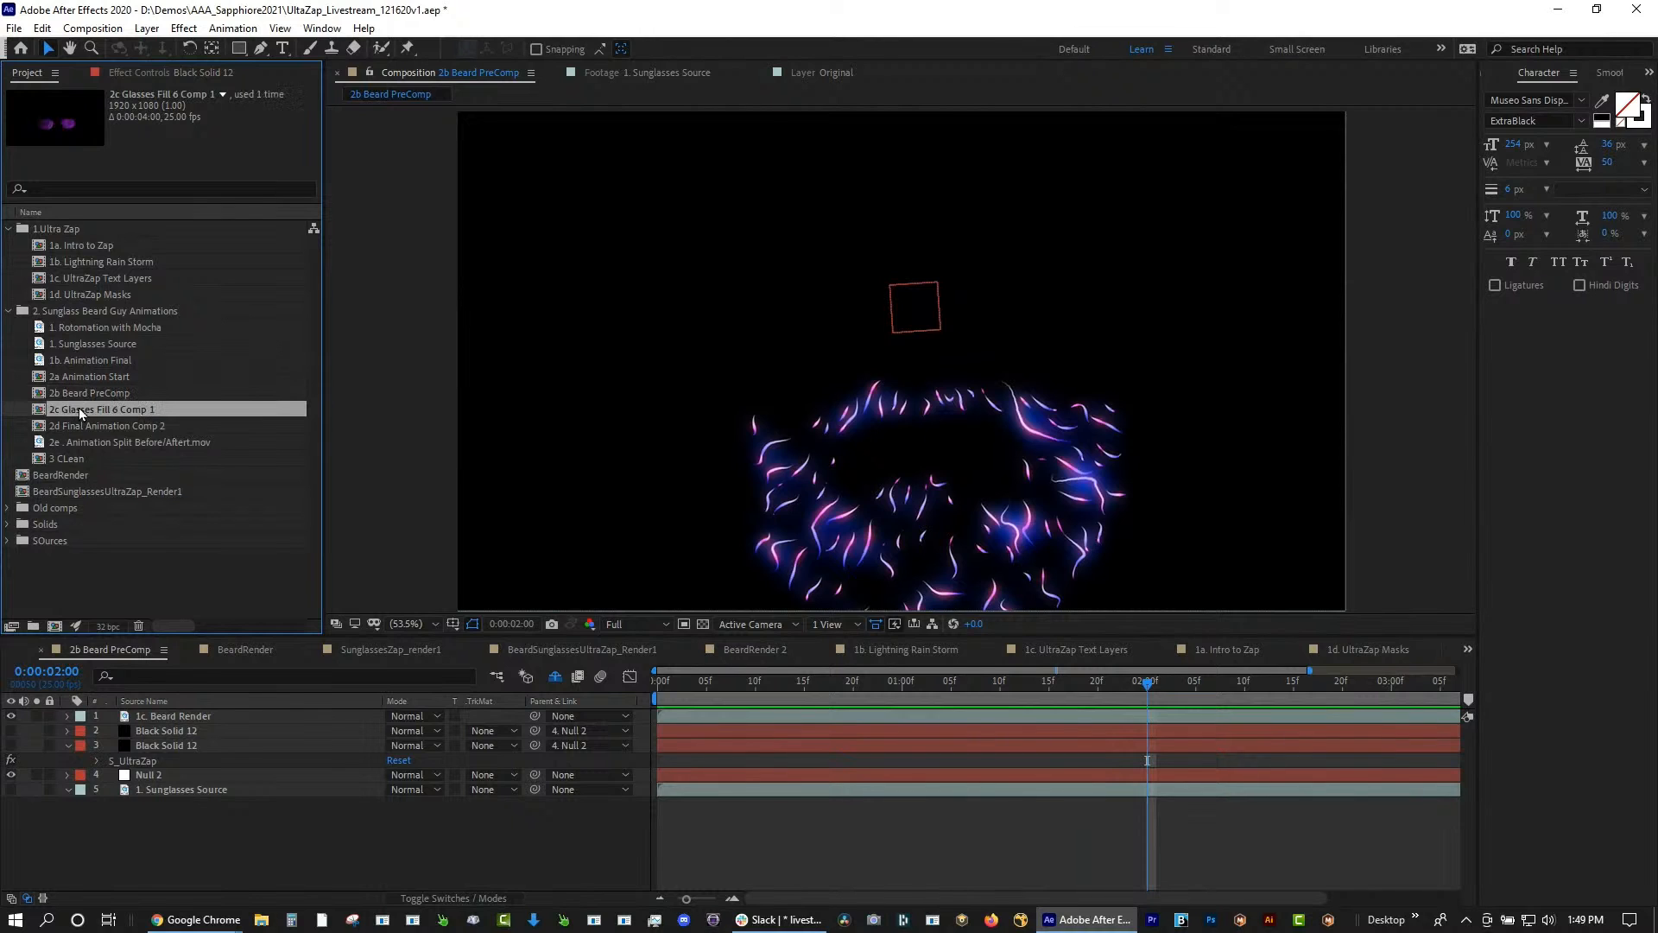
left_click(825, 691)
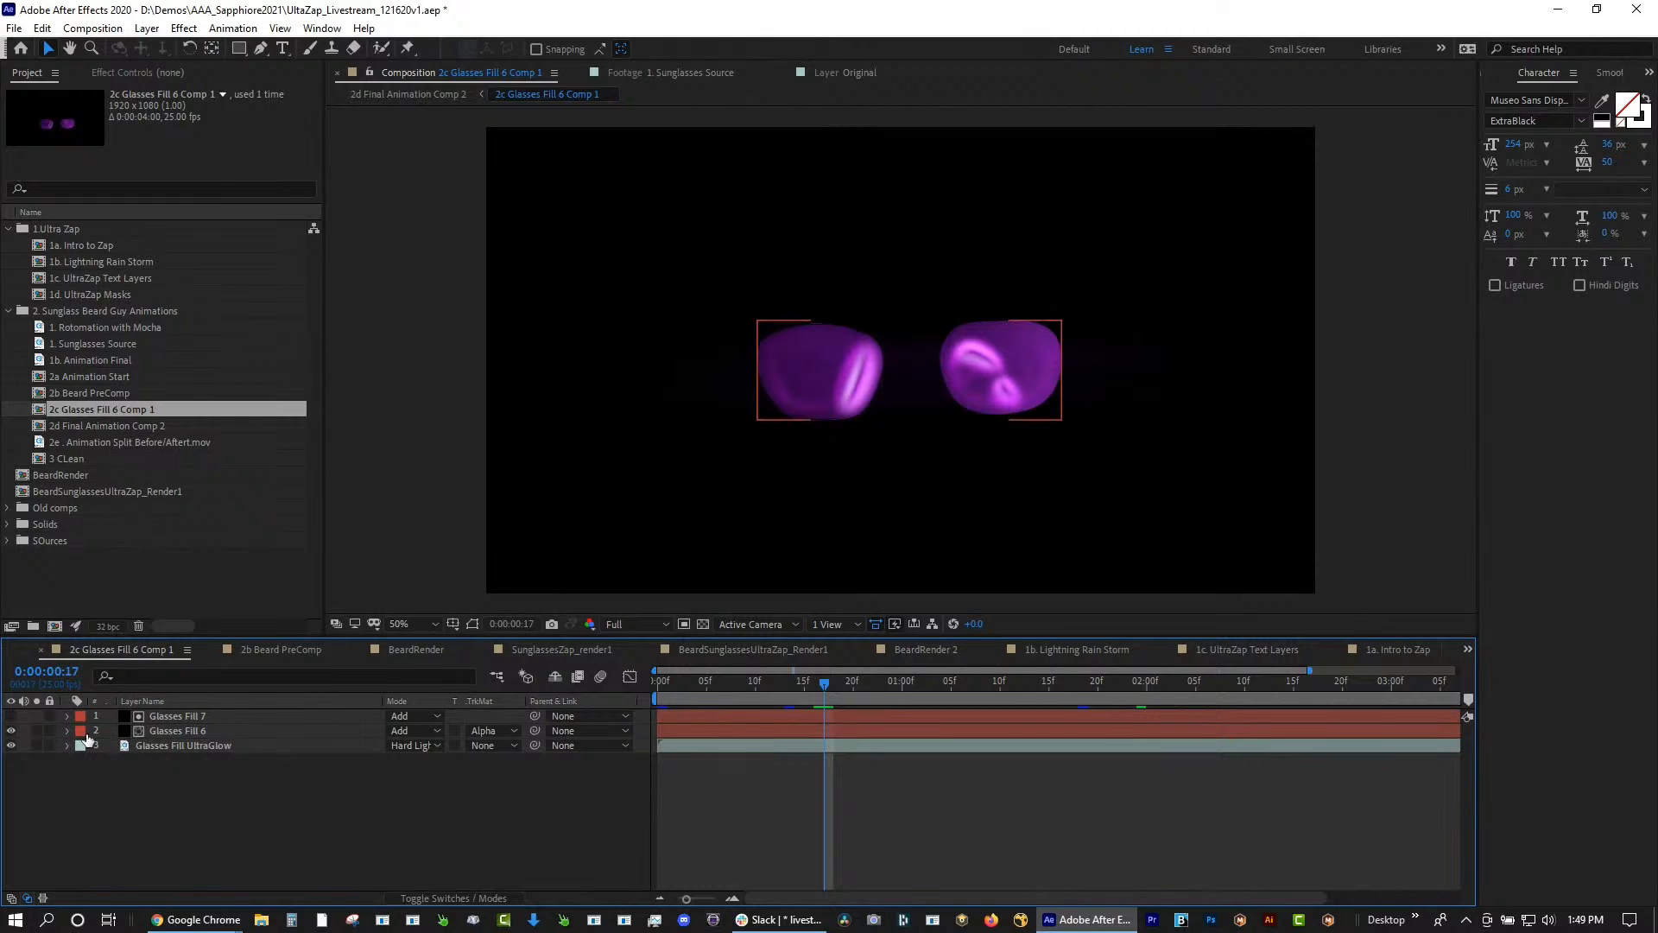
left_click(190, 745)
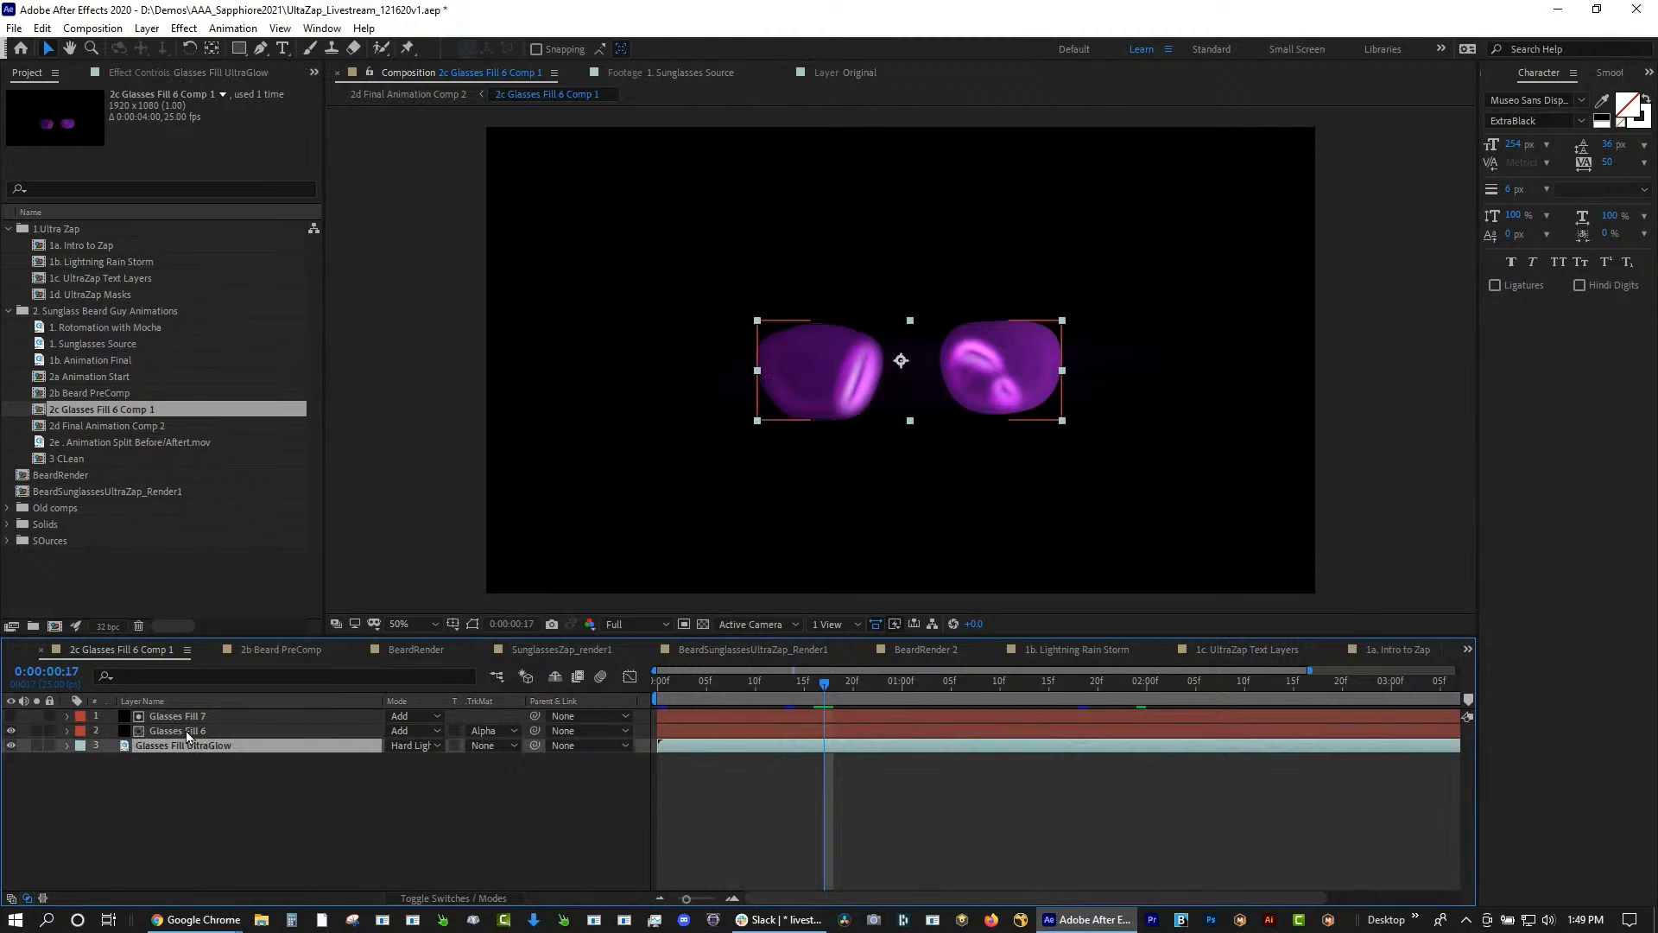
Reveal the Glasses L 2 and Glasses R 2 mask paths on Glasses Fill 6 and display their outlines over the lenses
left_click(187, 733)
key("m")
left_click(155, 745)
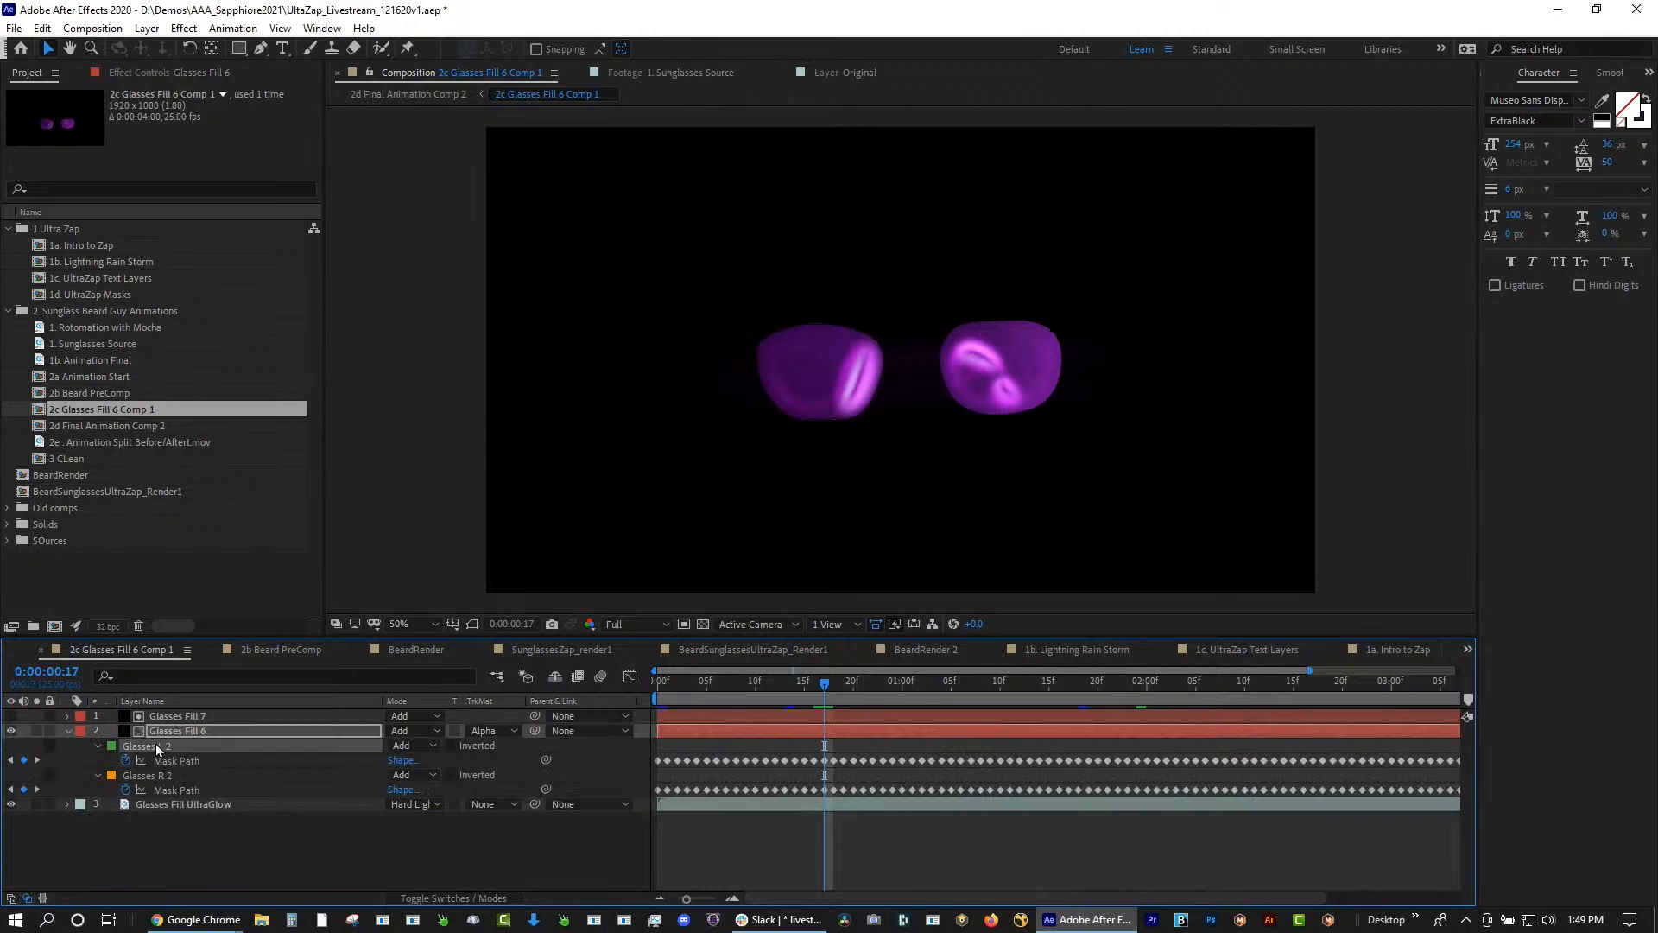
left_click(144, 774)
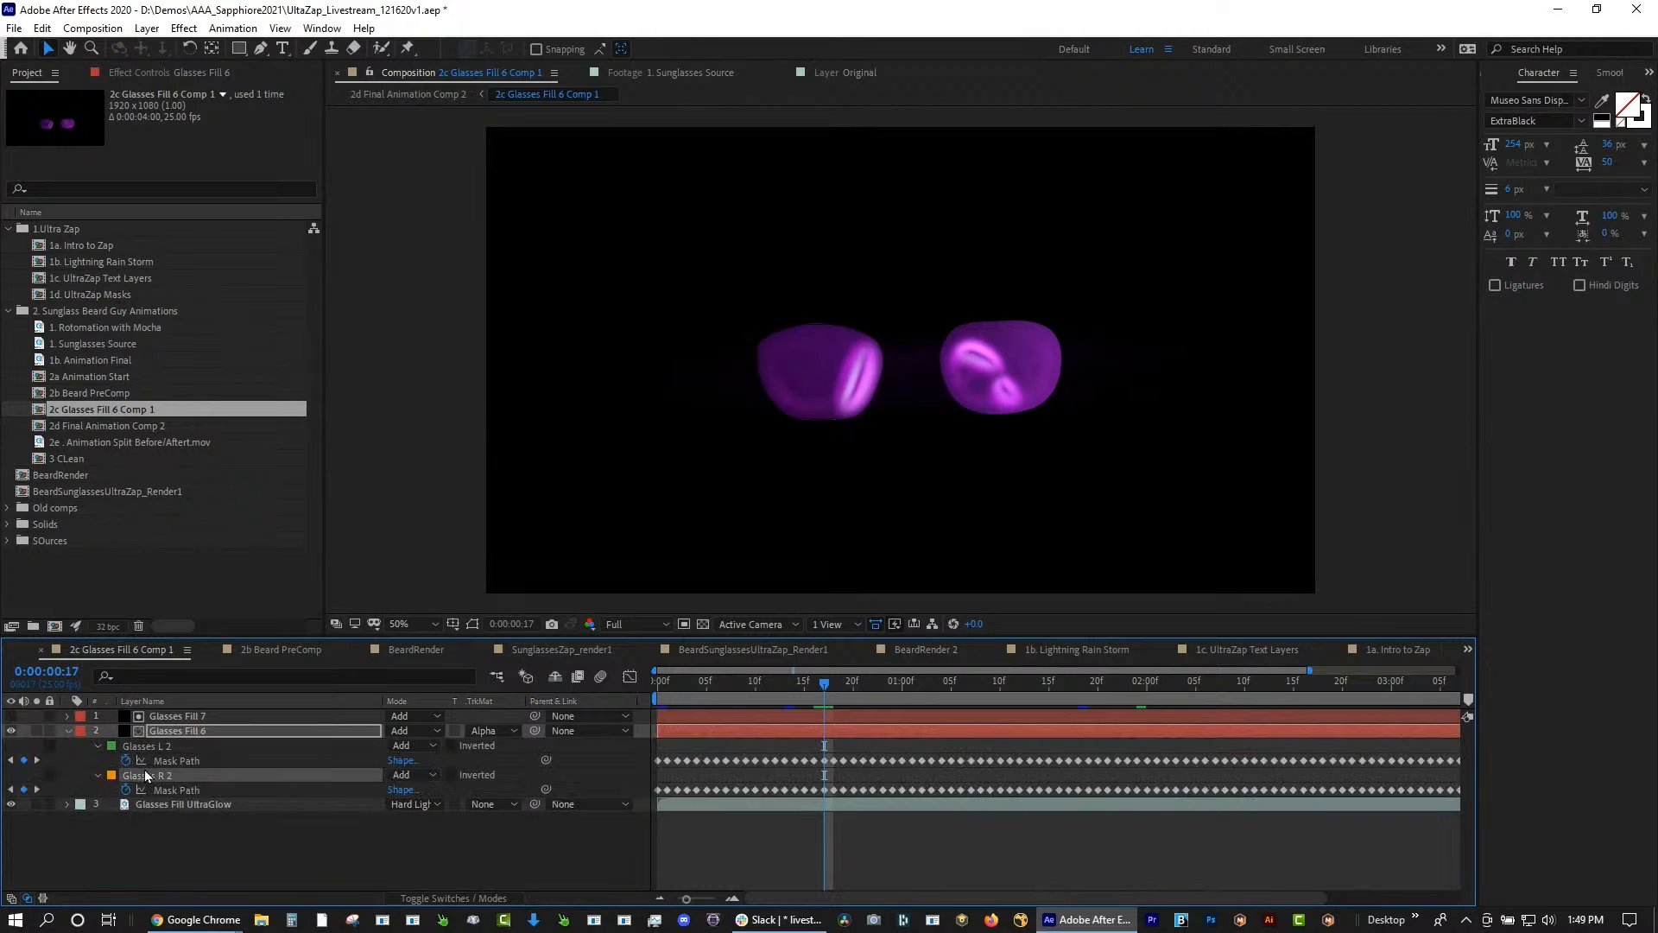
left_click(473, 623)
left_click_drag(752, 685, 815, 729)
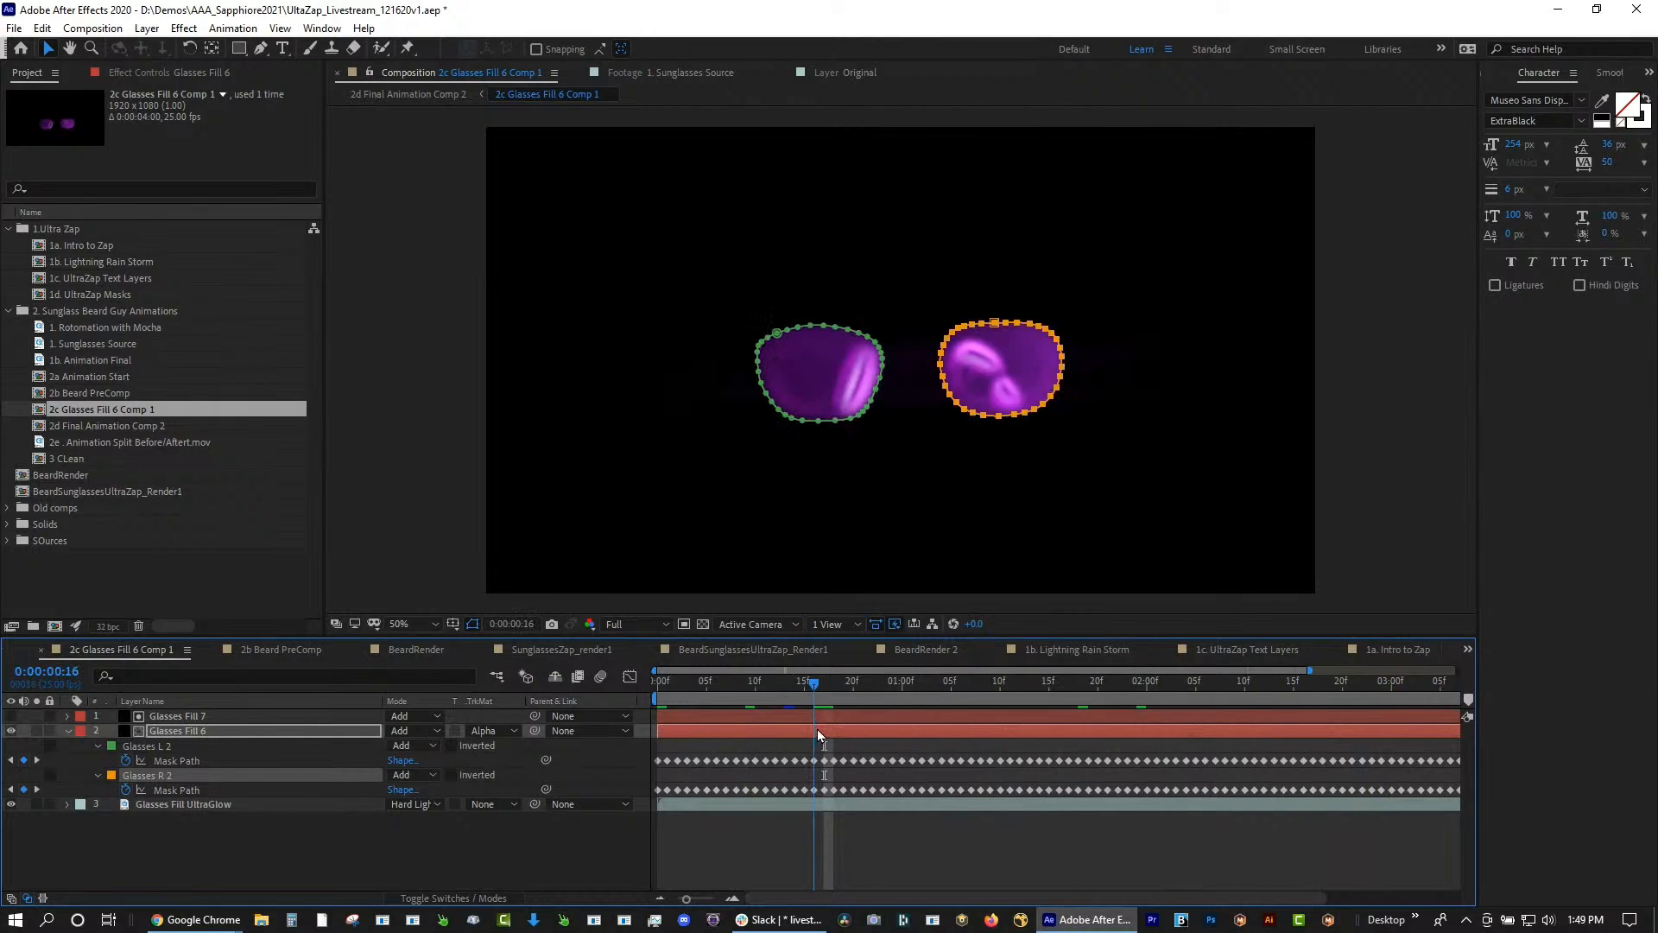
Show the S_LightLeak effect on Glasses Fill 6 and check the moving lens reflections at several points in the composition
left_click(177, 732)
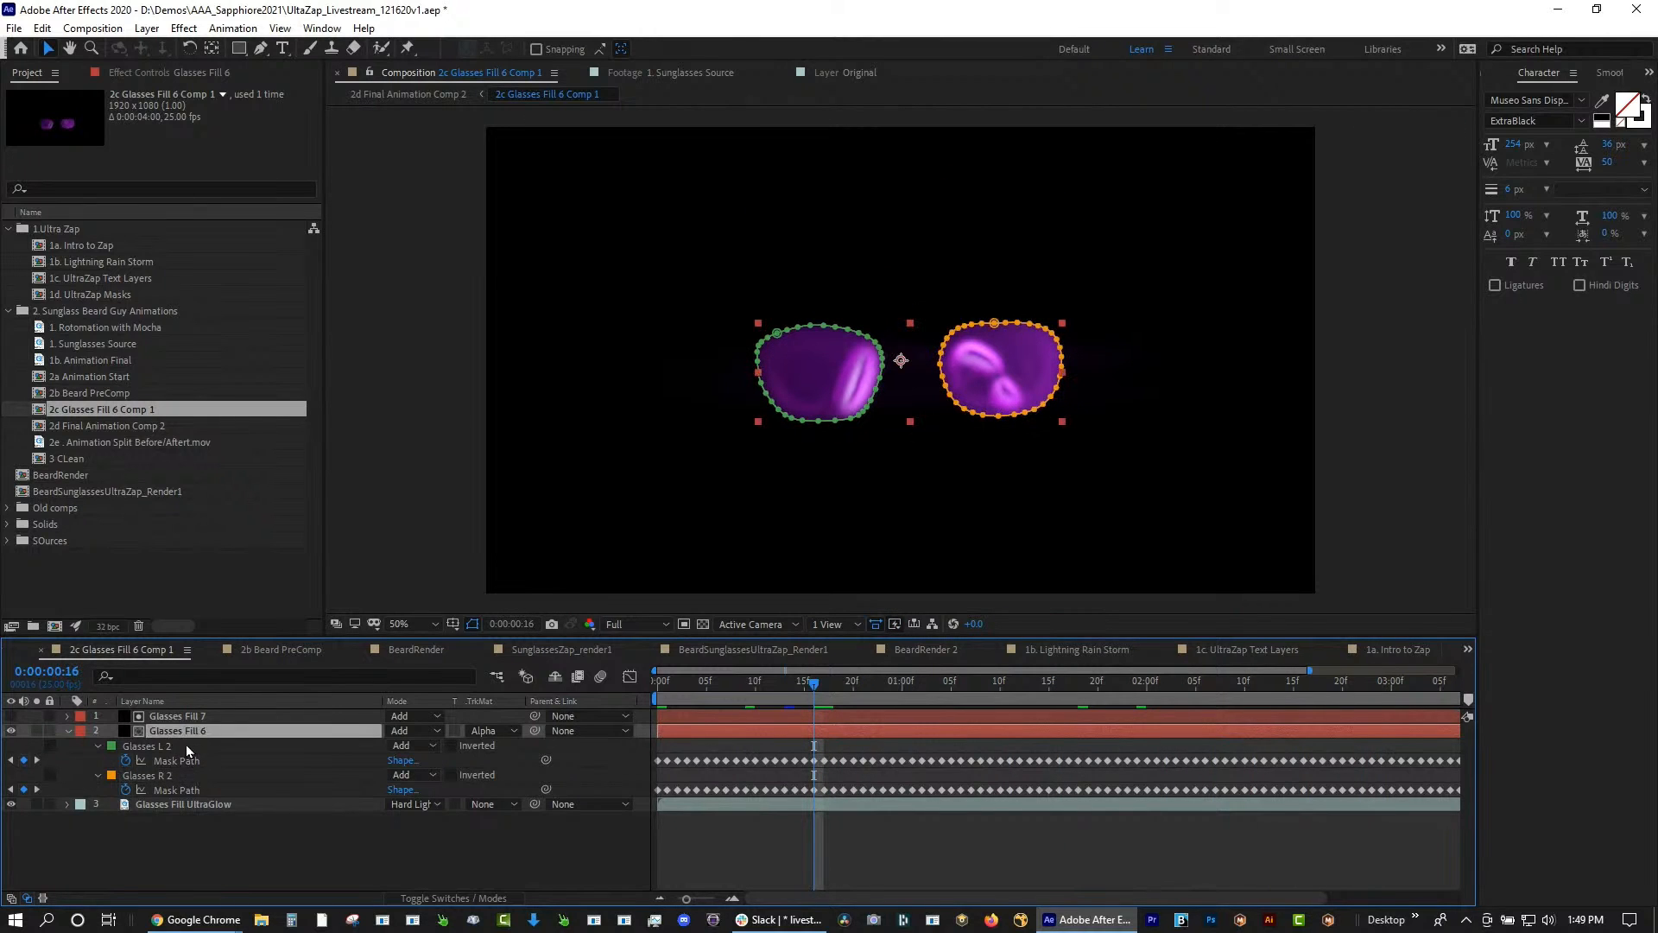
key("e")
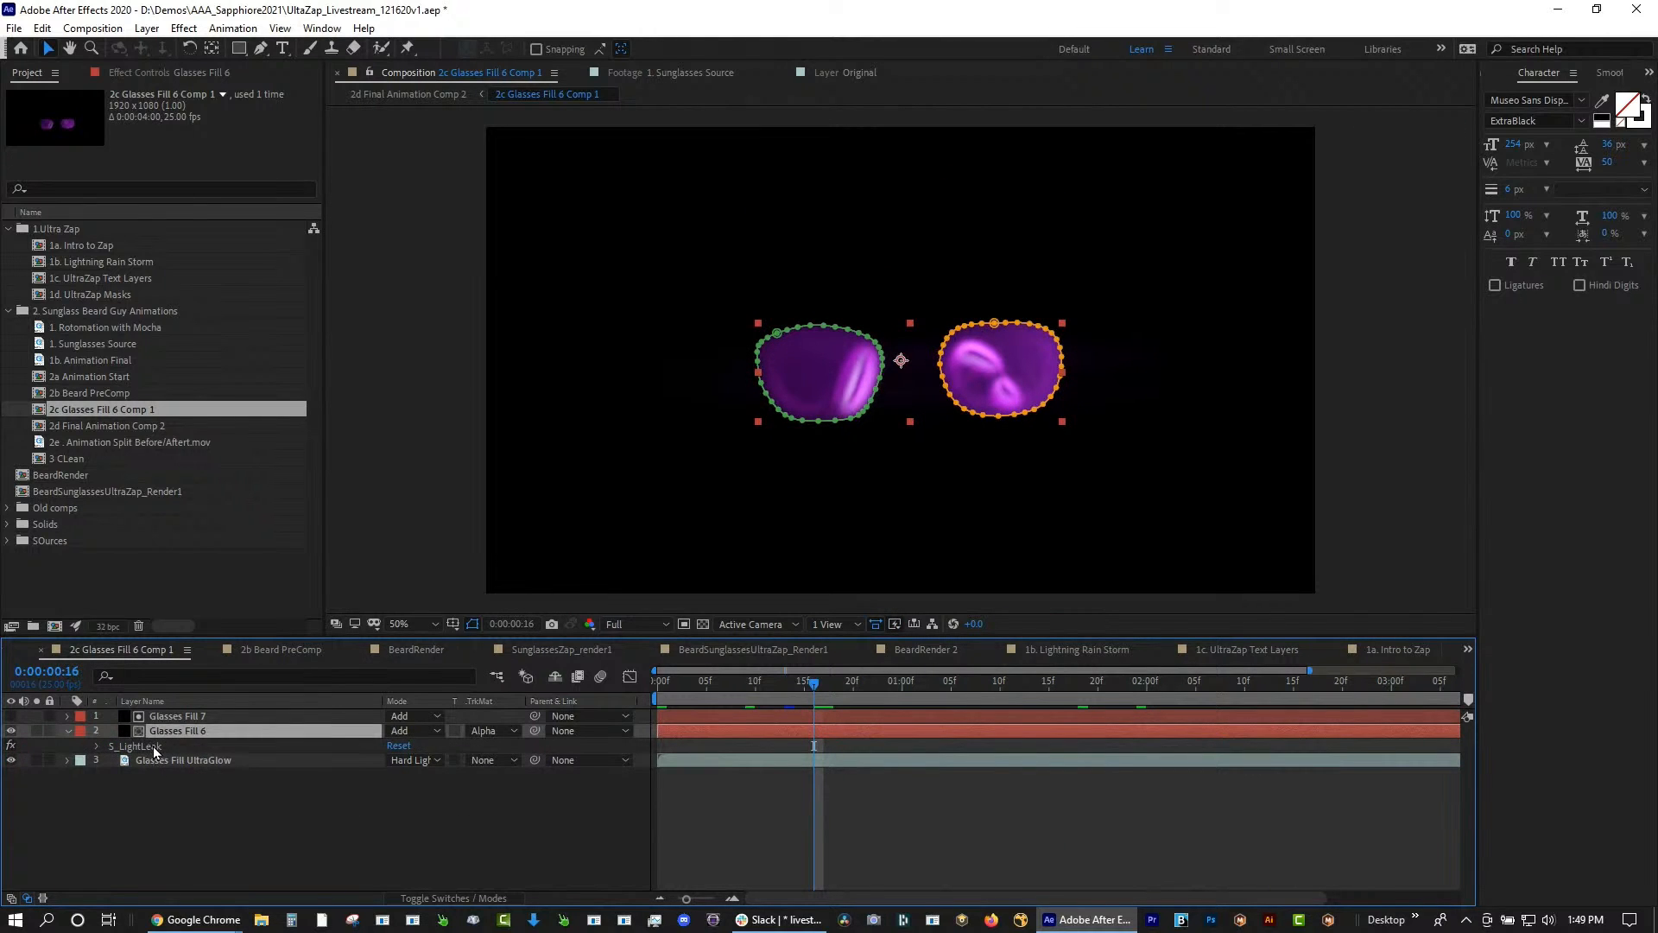
left_click(154, 748)
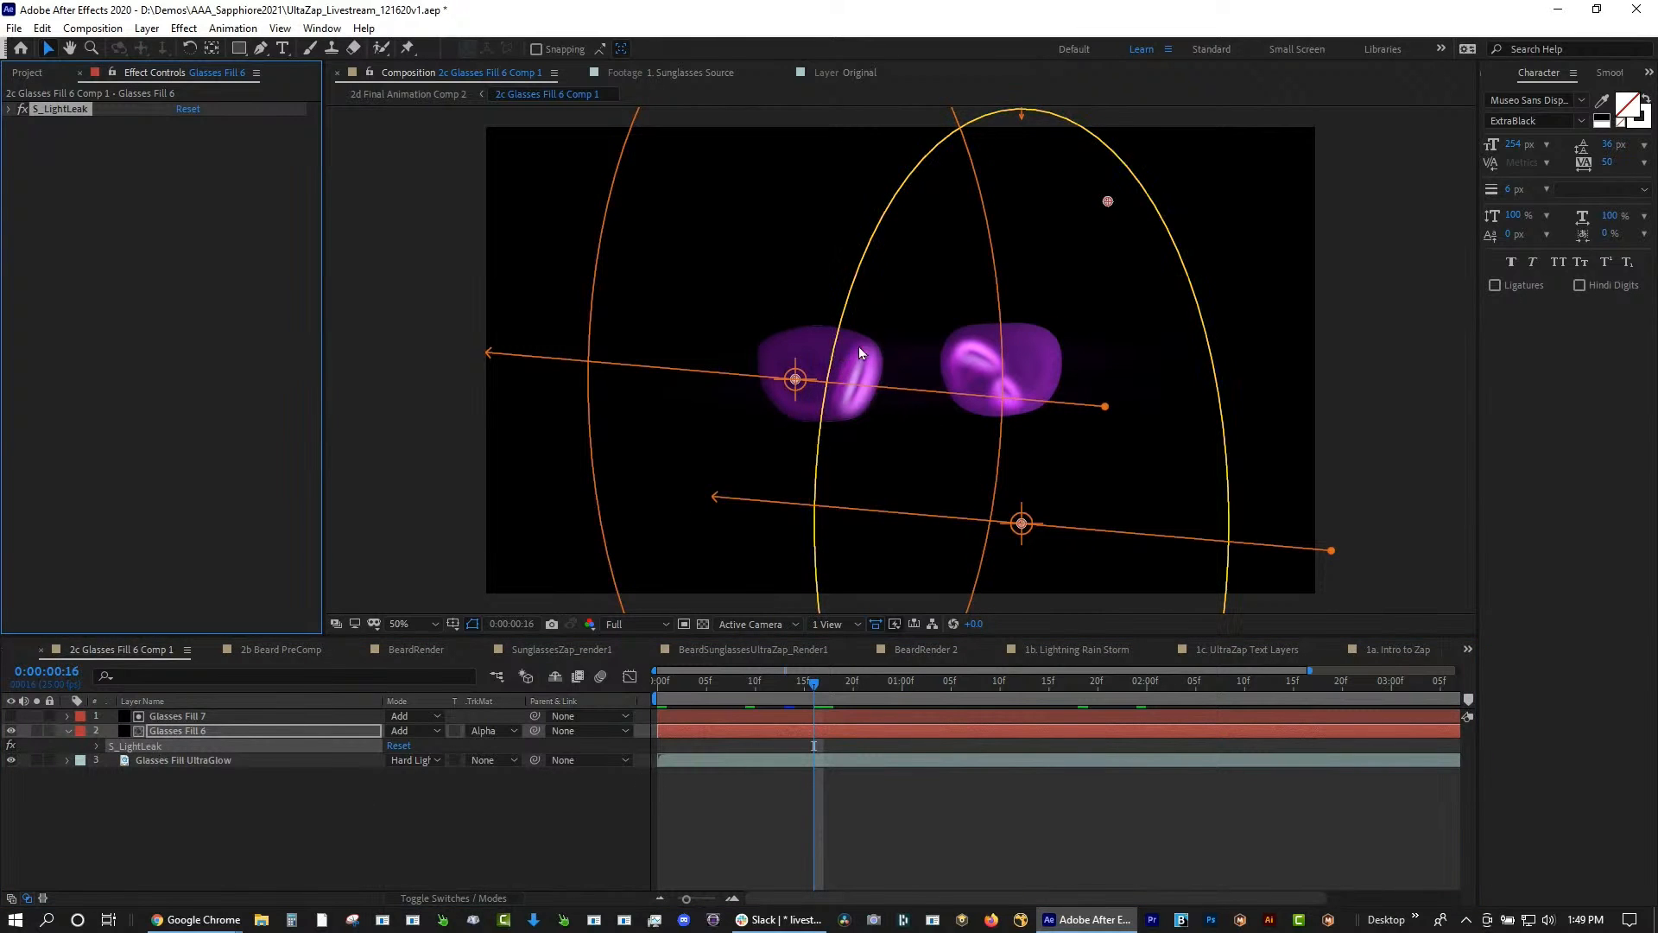
left_click(812, 711)
key("space")
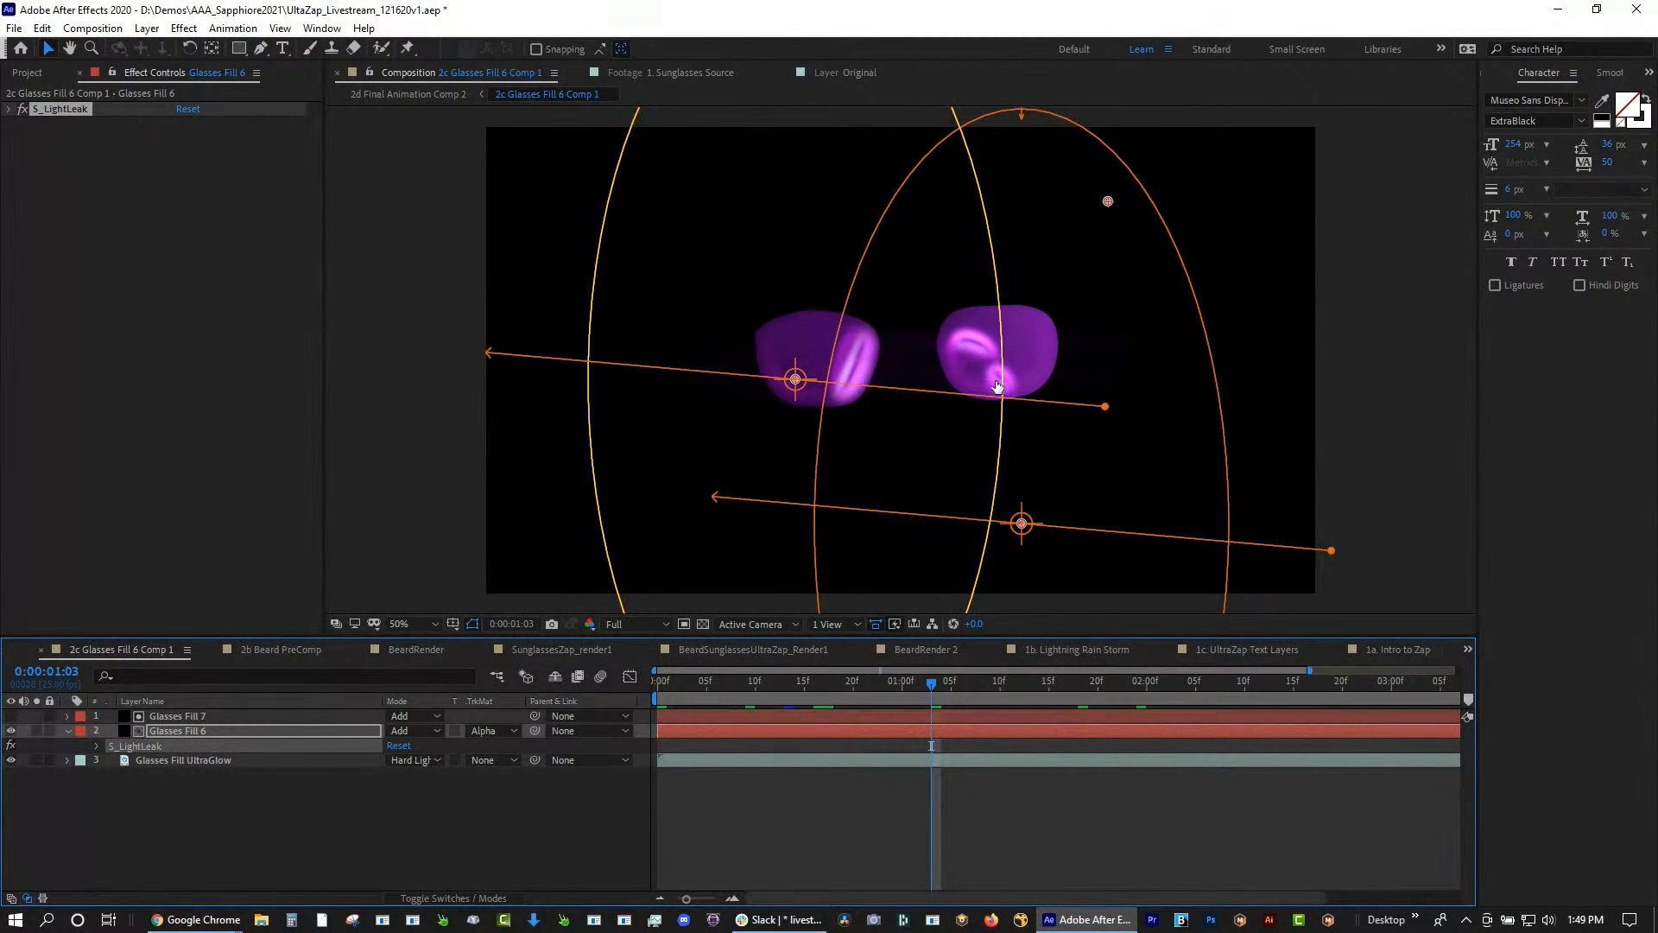
left_click(1082, 691)
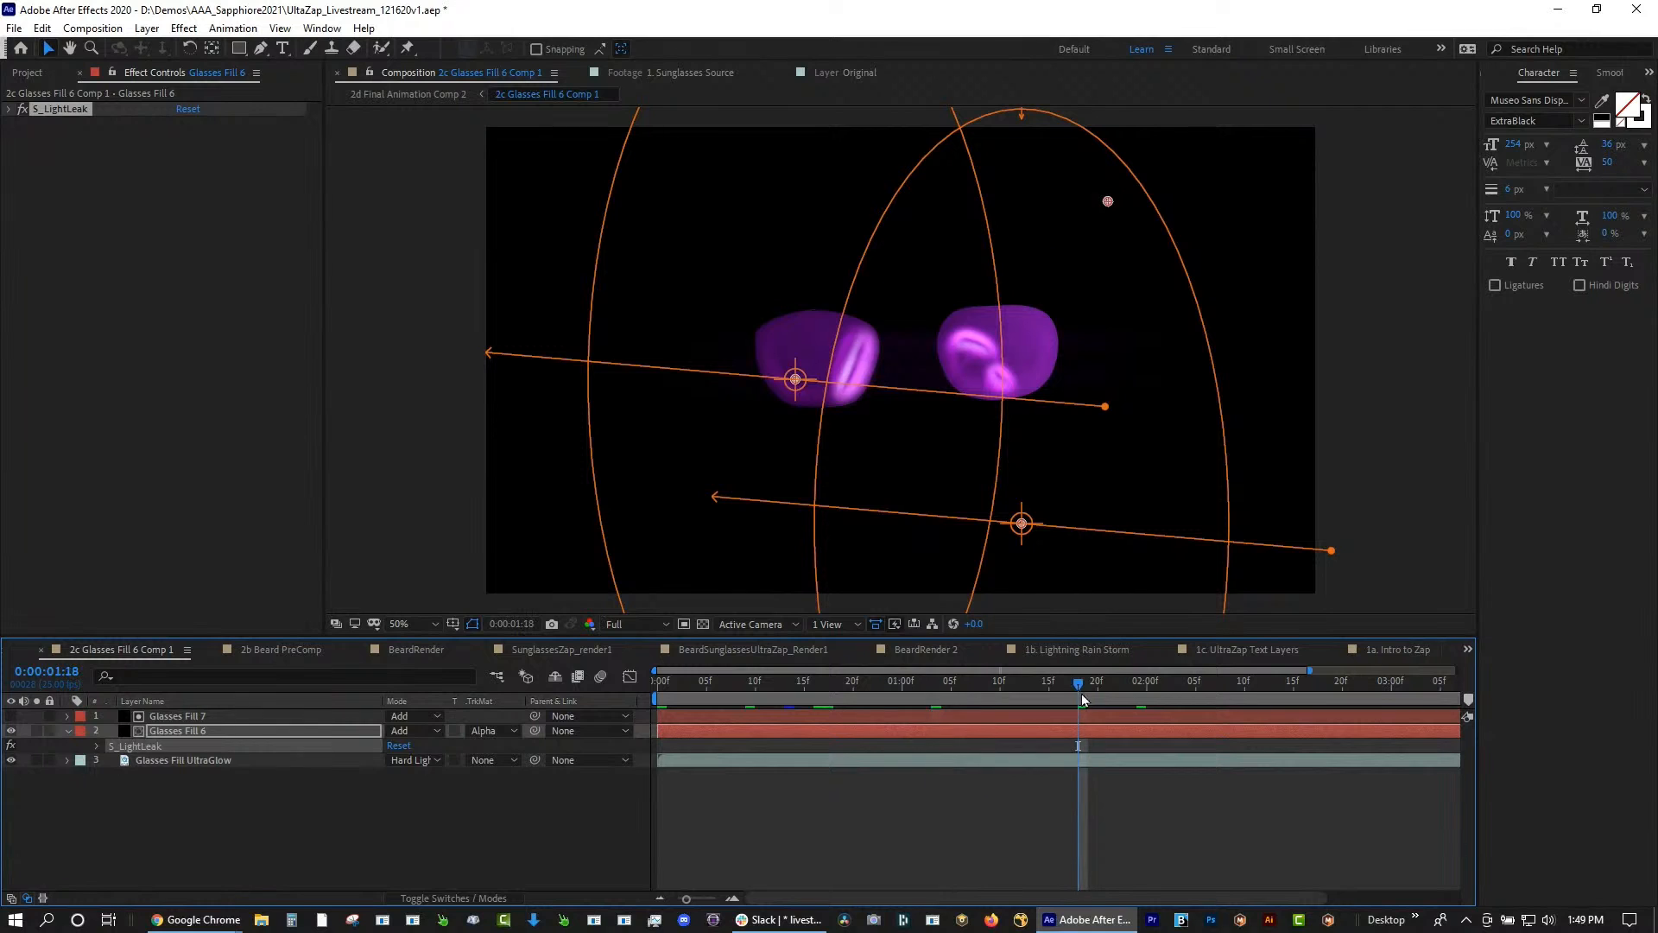
left_click(813, 683)
left_click(727, 688)
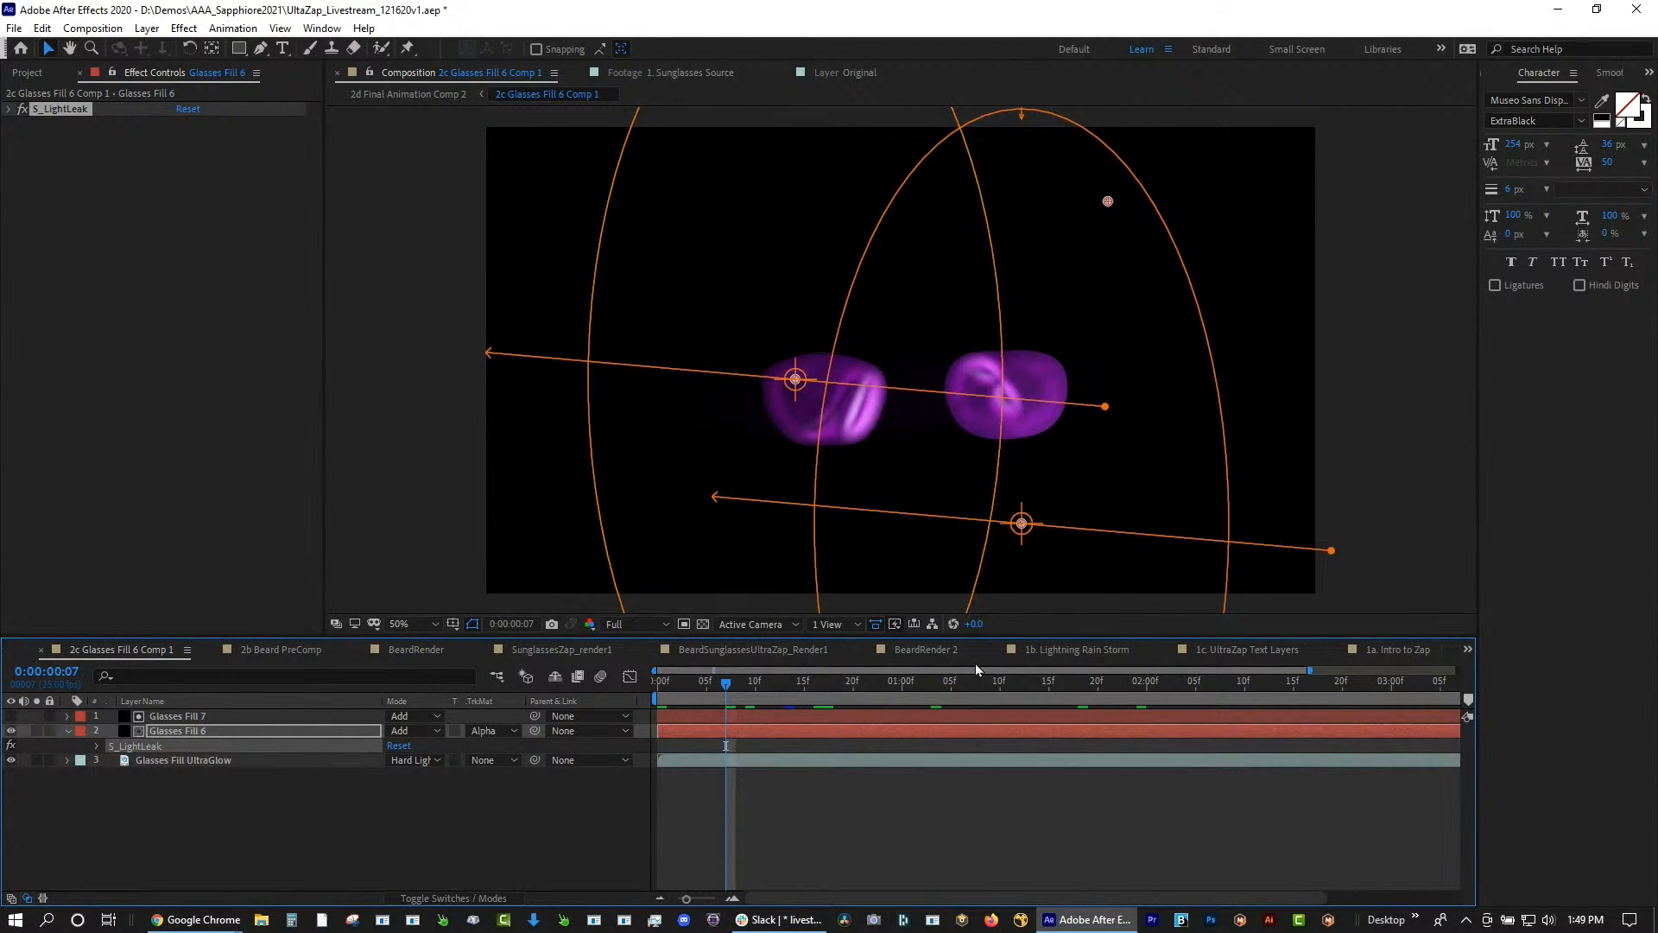
left_click(963, 695)
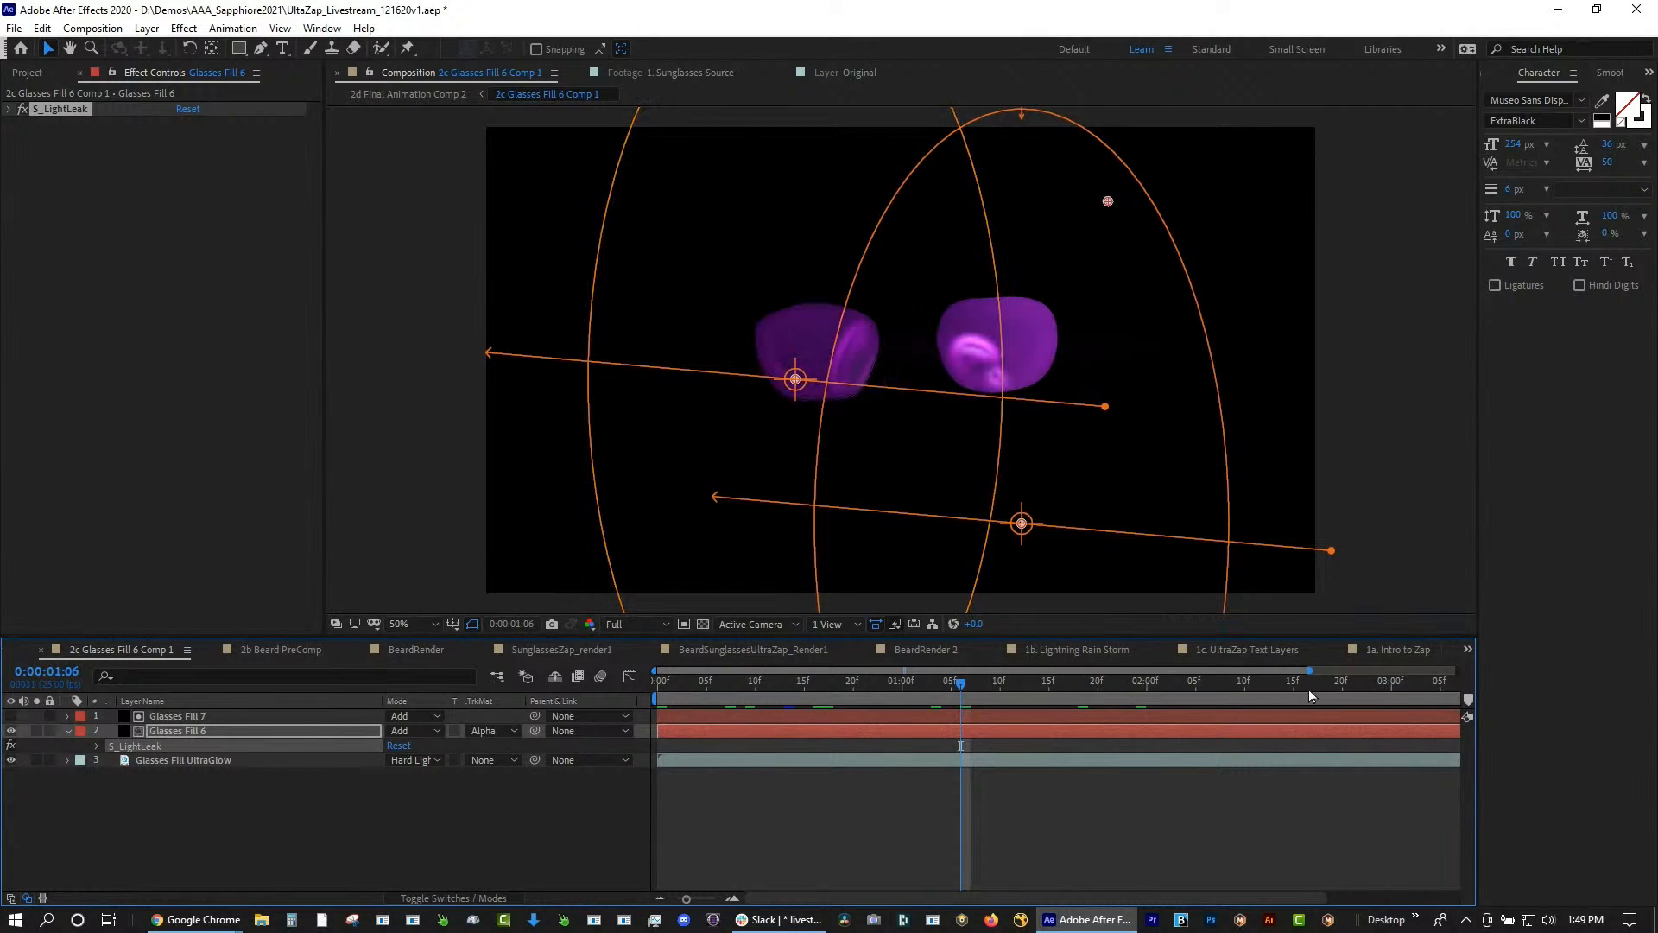
left_click(1306, 692)
left_click(1010, 691)
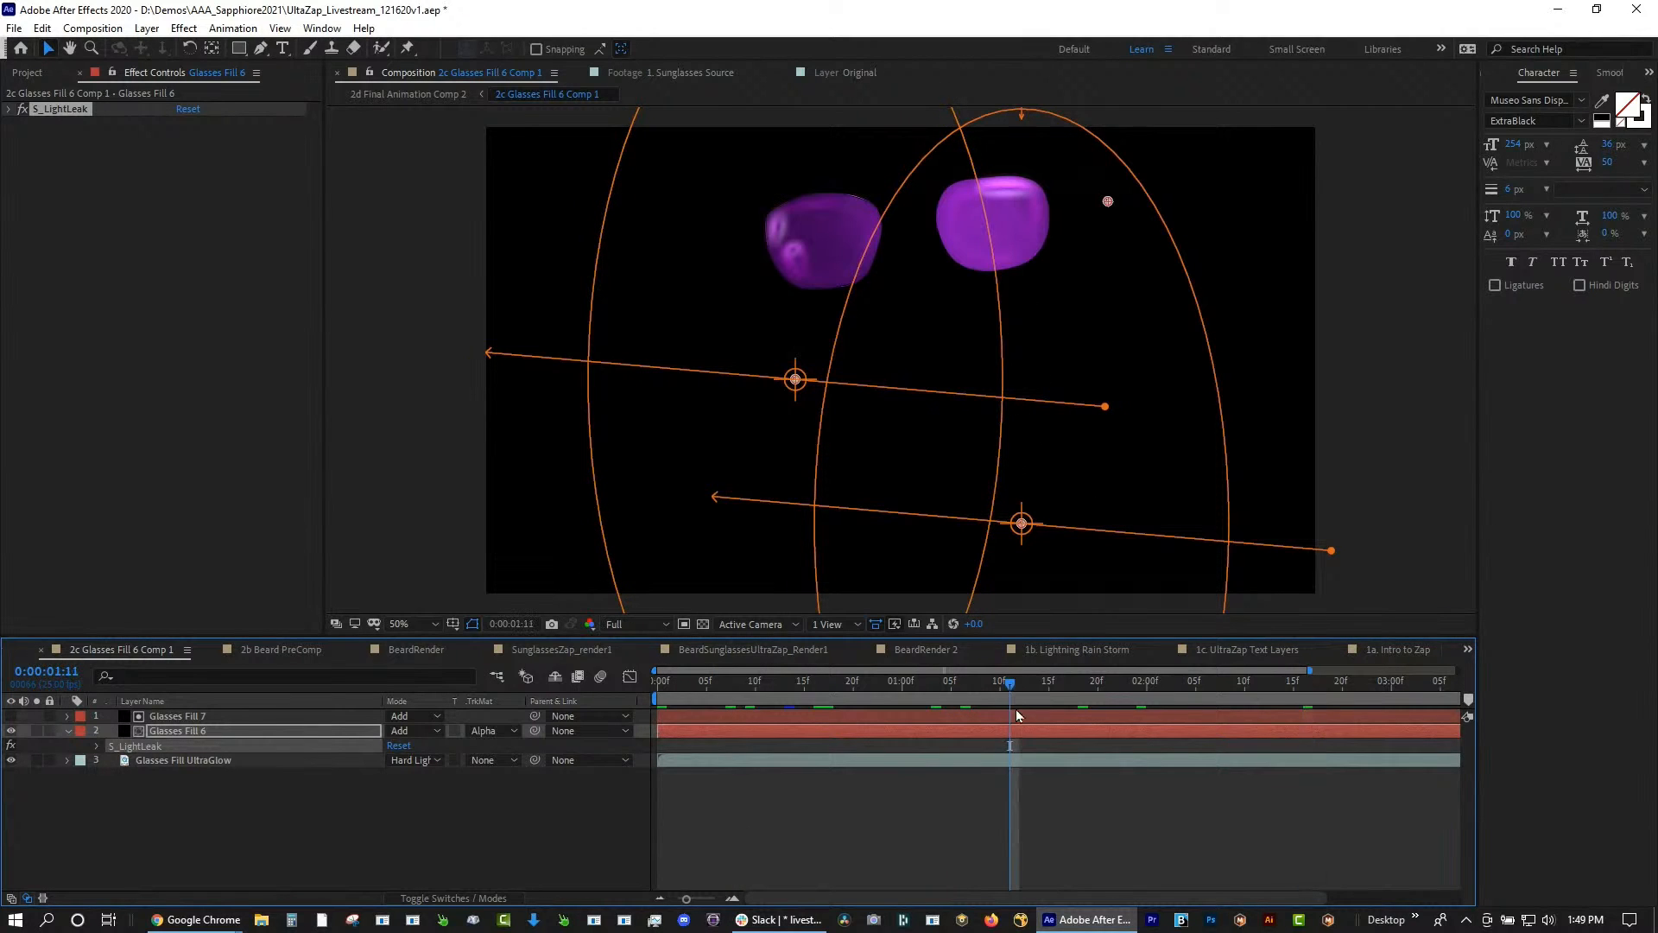
Open the 2e . Animation Split Before/Aftert.mov footage and maximize its viewer to compare the source with the neon animation
left_click(27, 73)
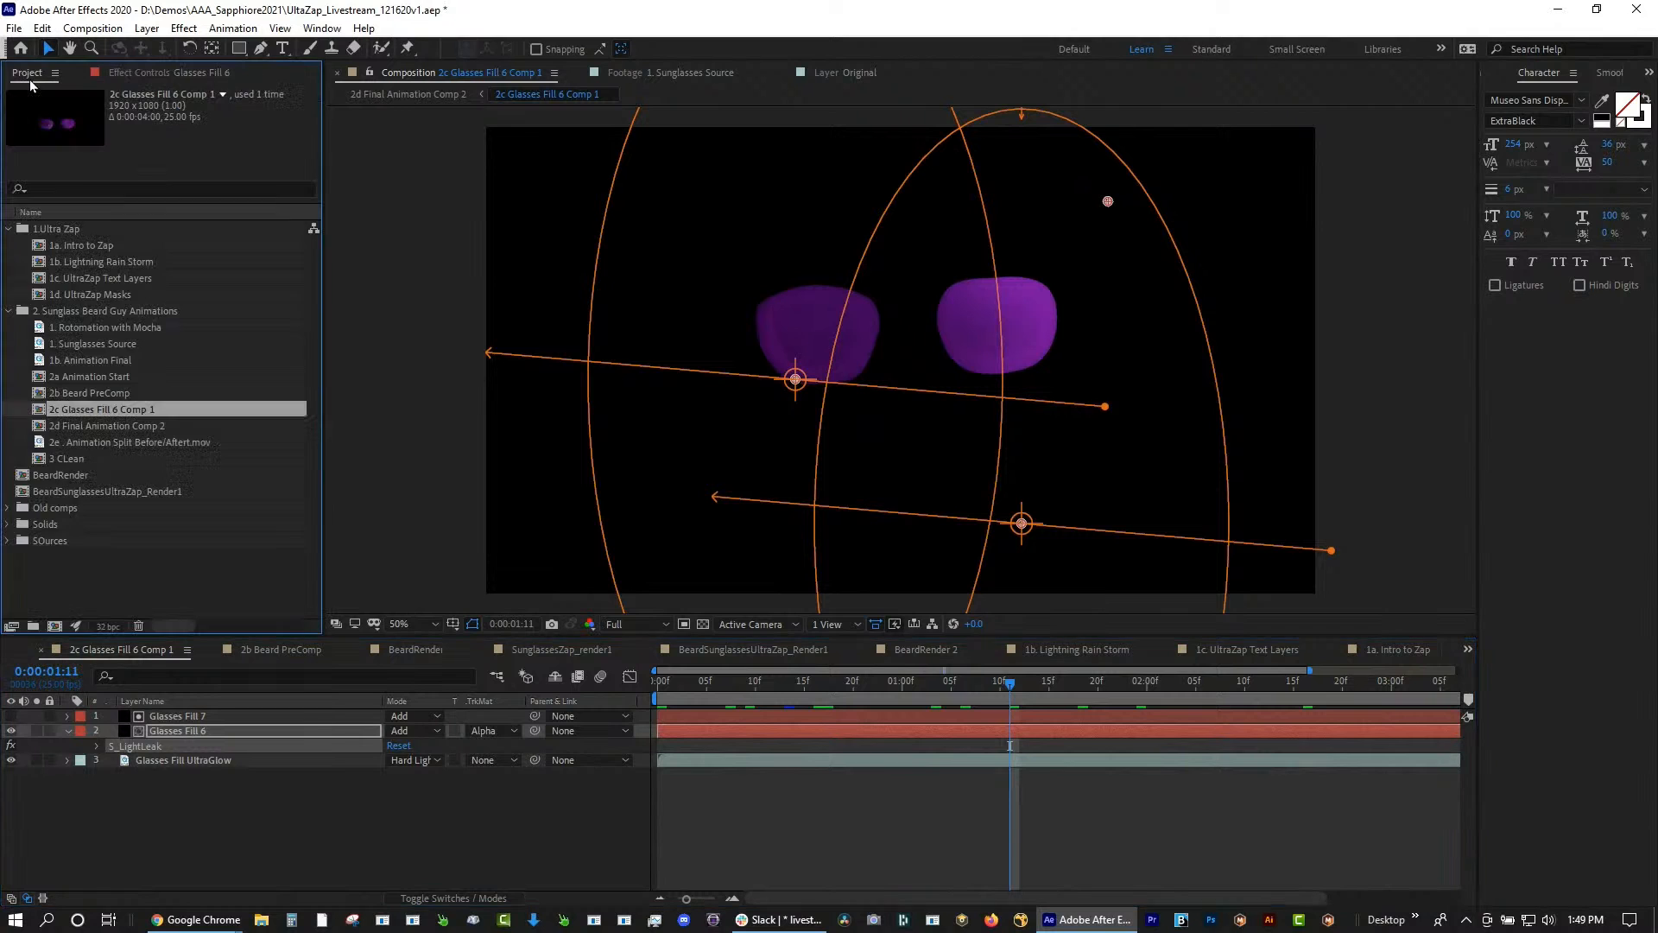
double_click(118, 444)
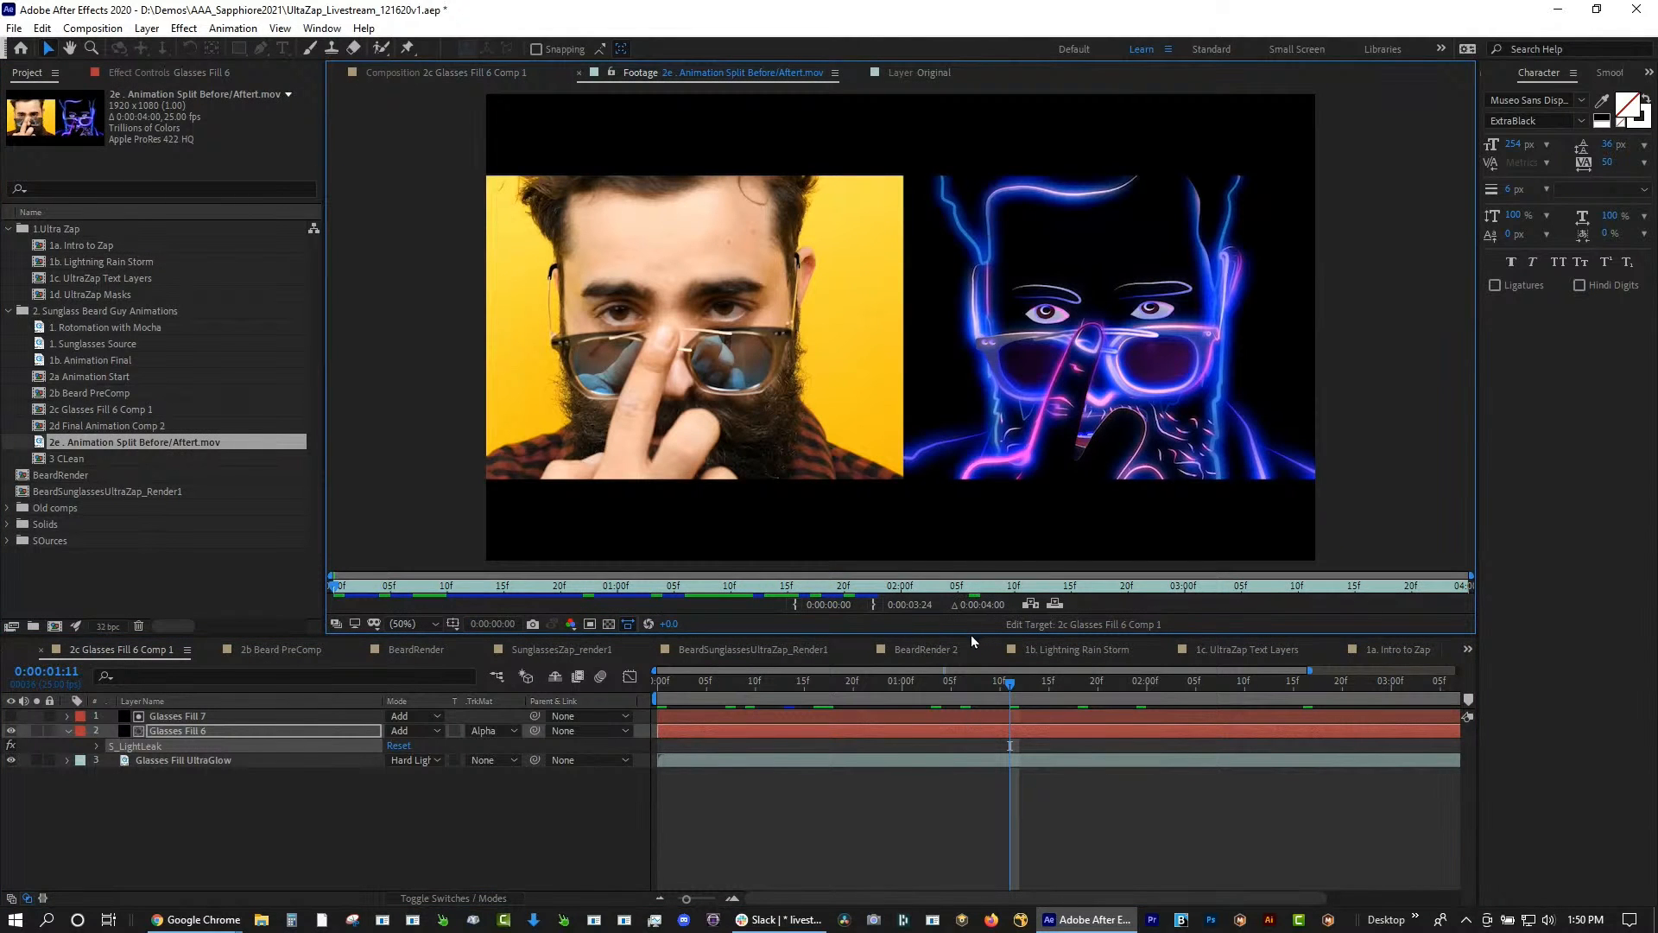
left_click(824, 680)
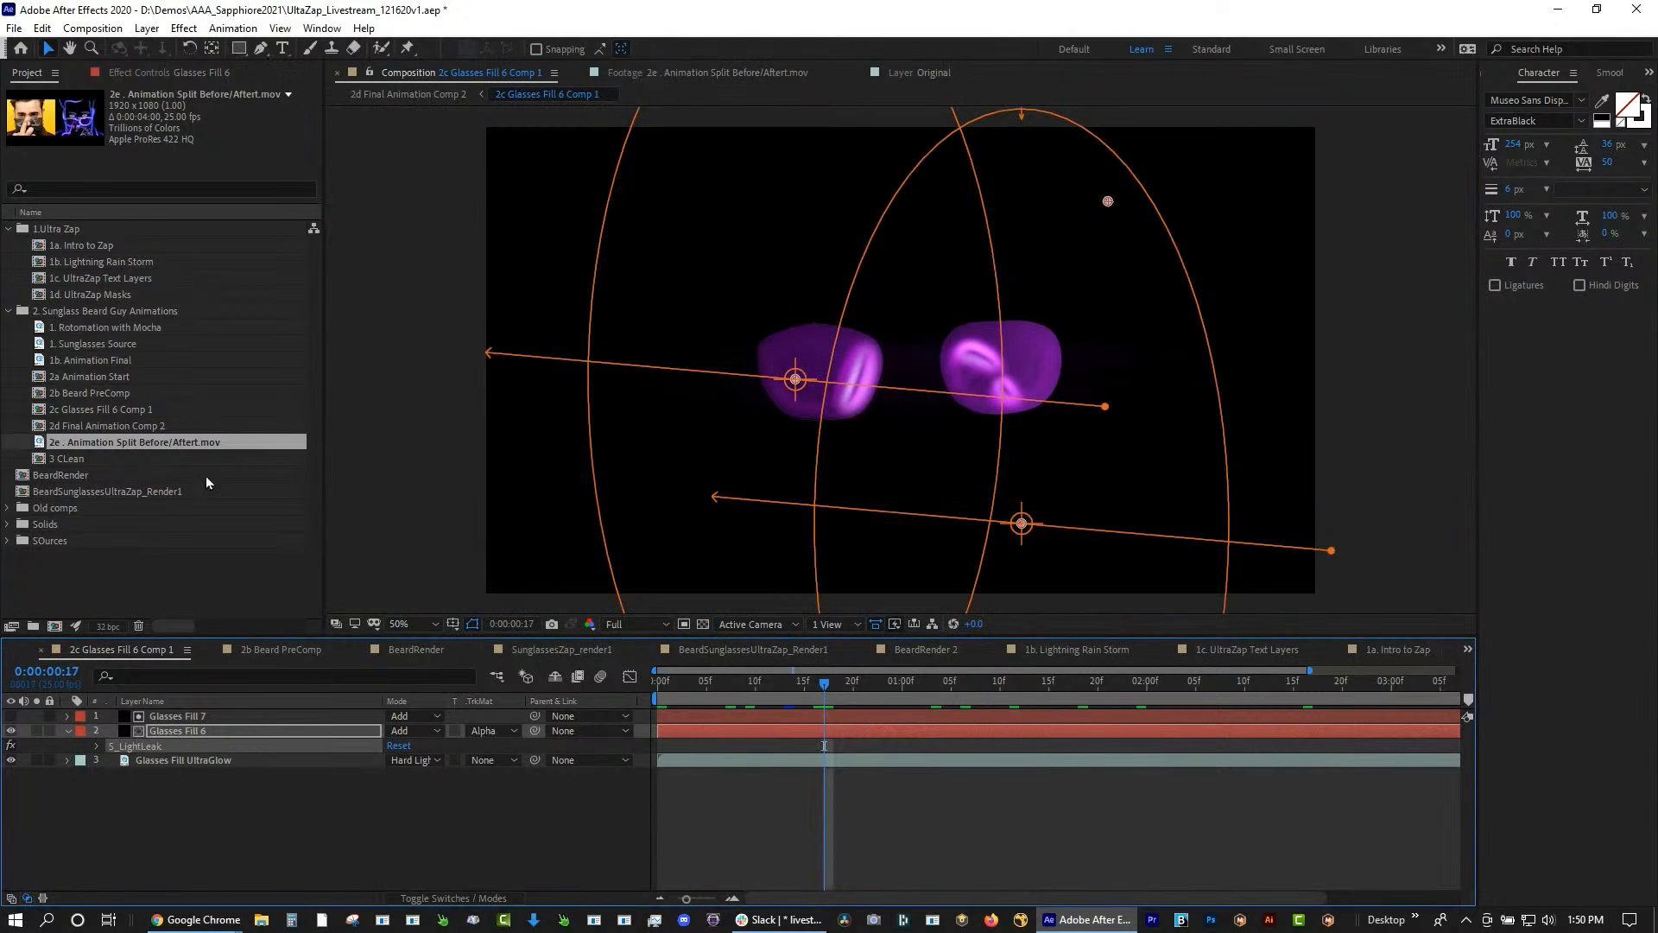
double_click(126, 442)
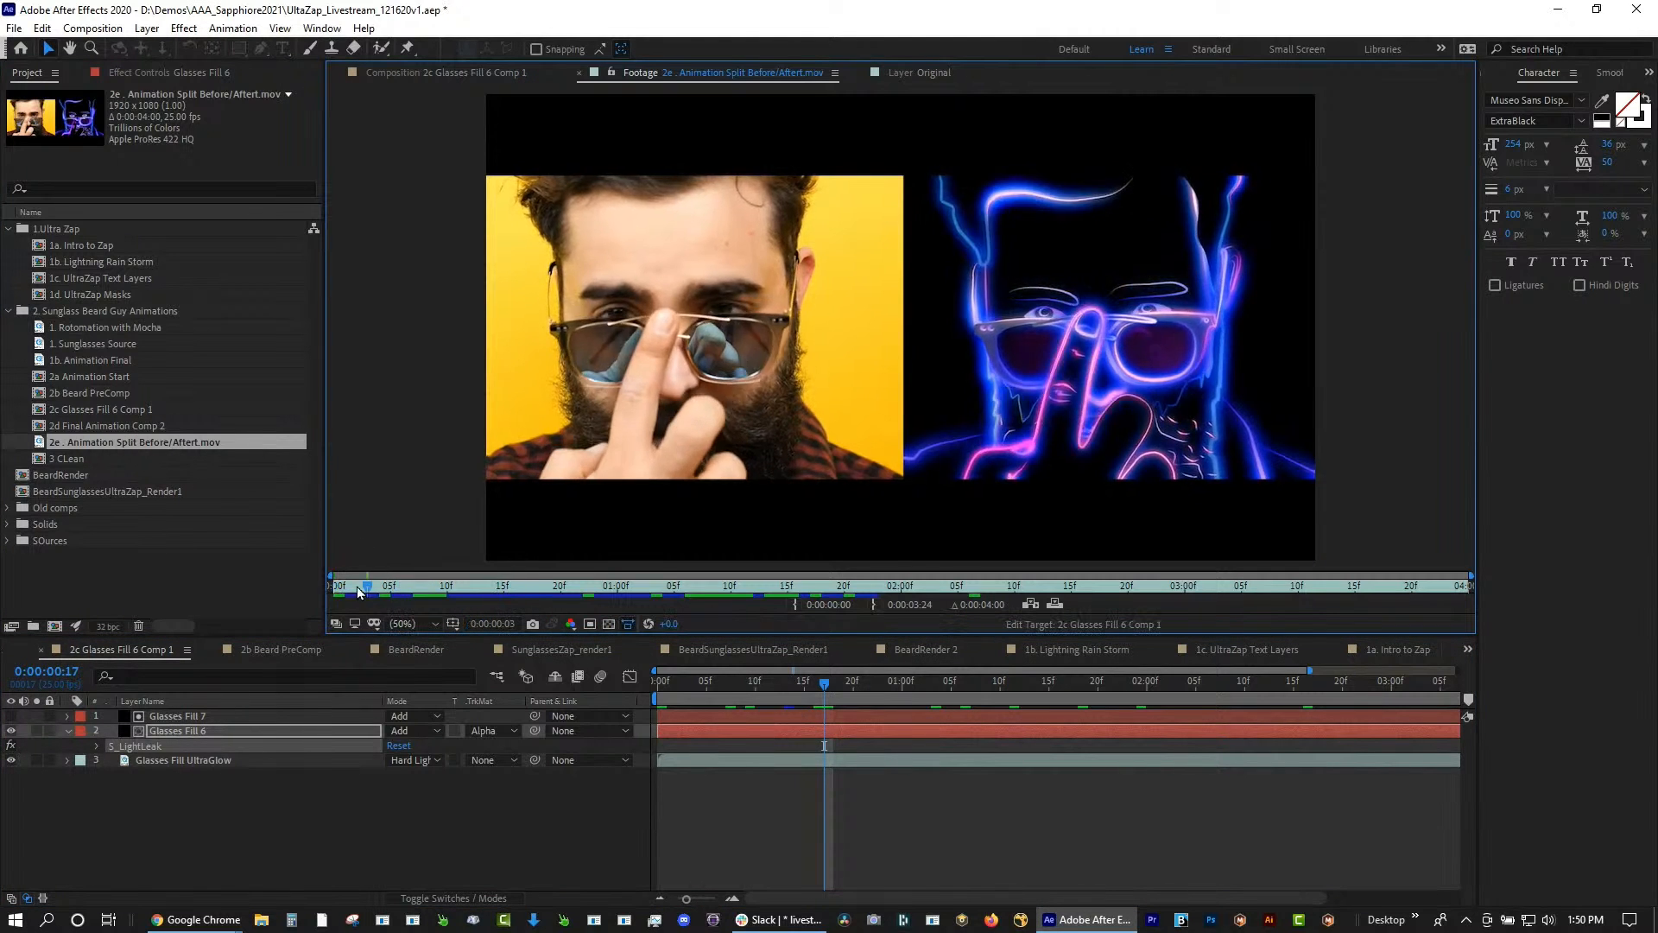
key("grave")
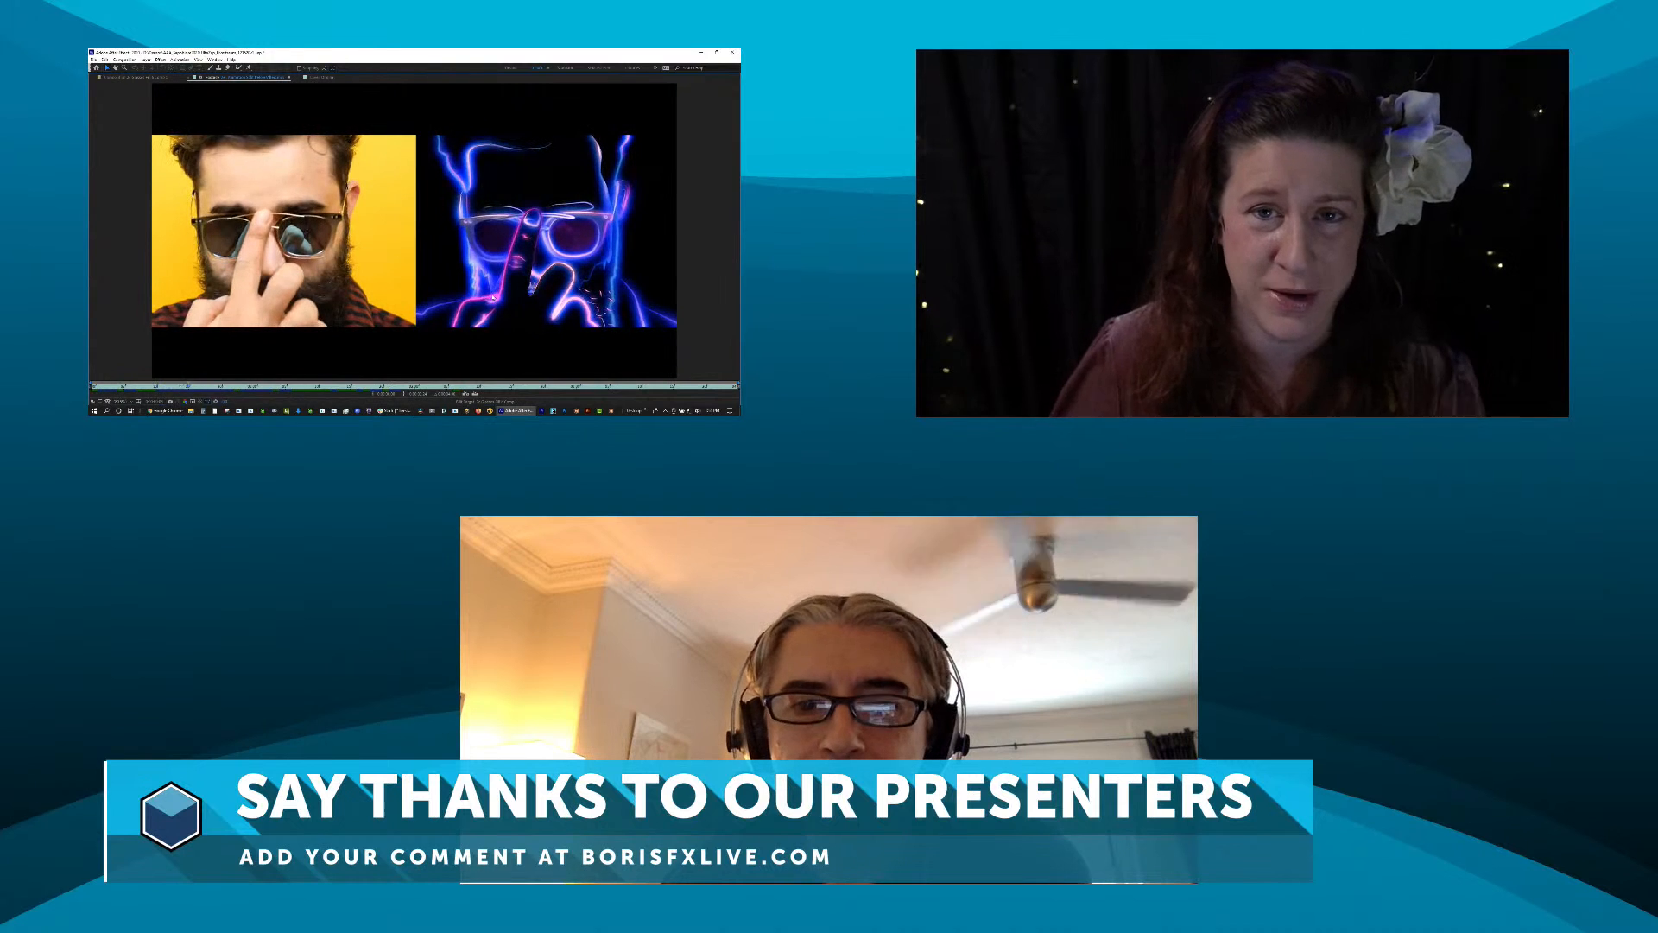
Switch to the livestream window in Google Chrome and stop sharing the screen
mouse_move(150, 412)
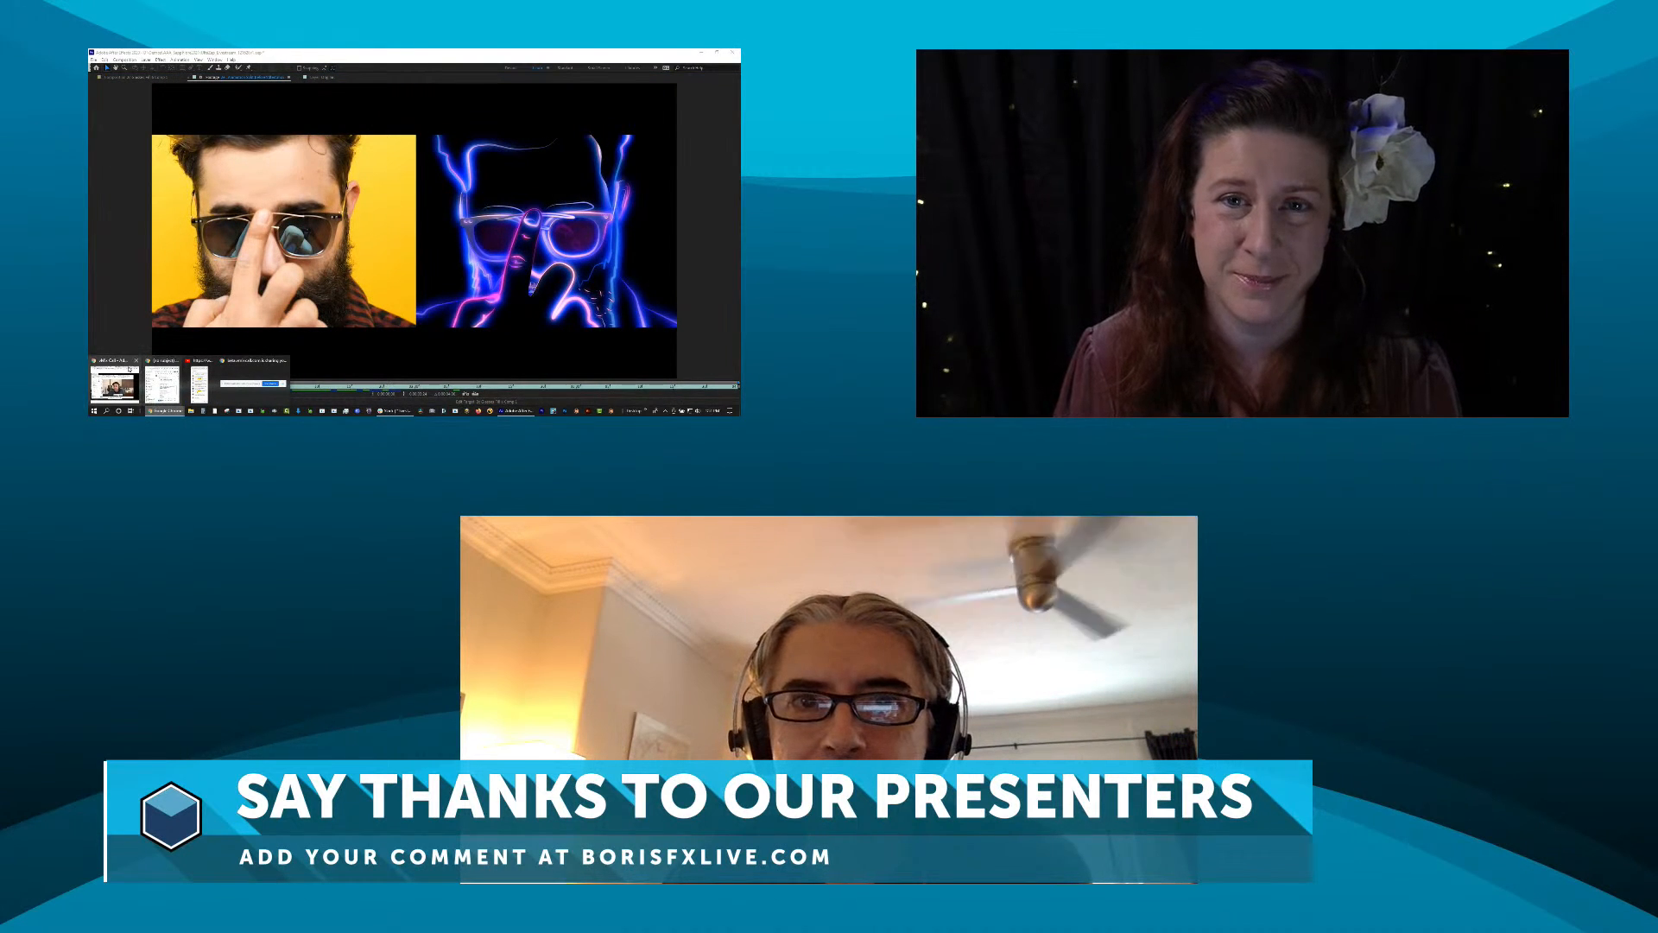
left_click(128, 373)
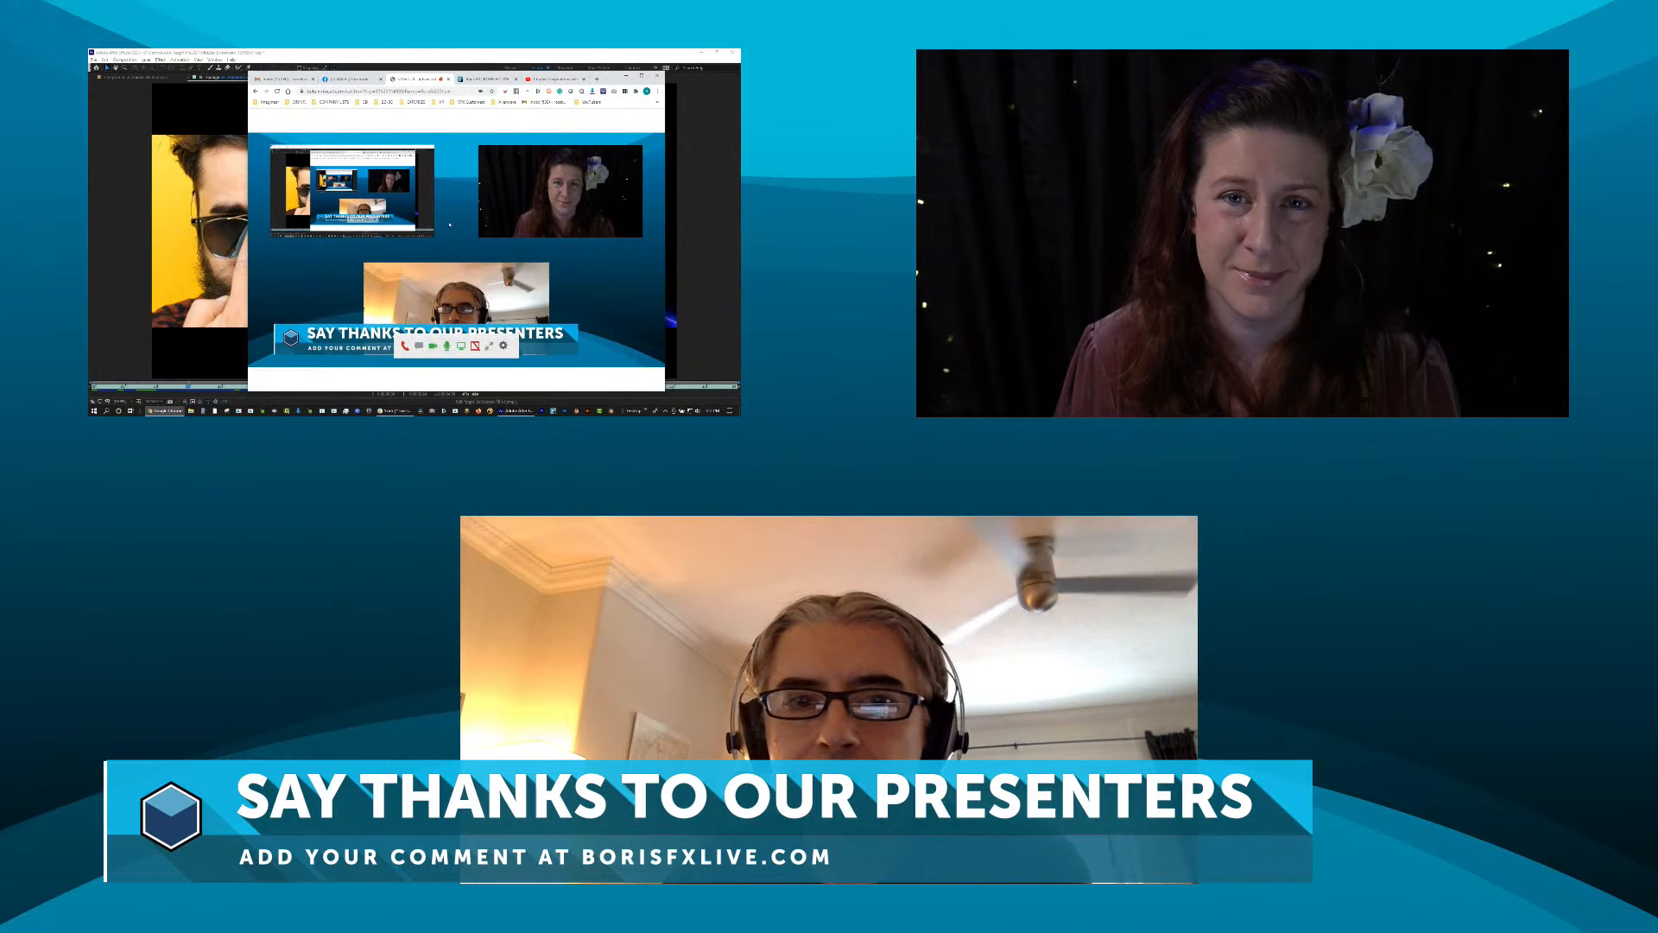
left_click(459, 348)
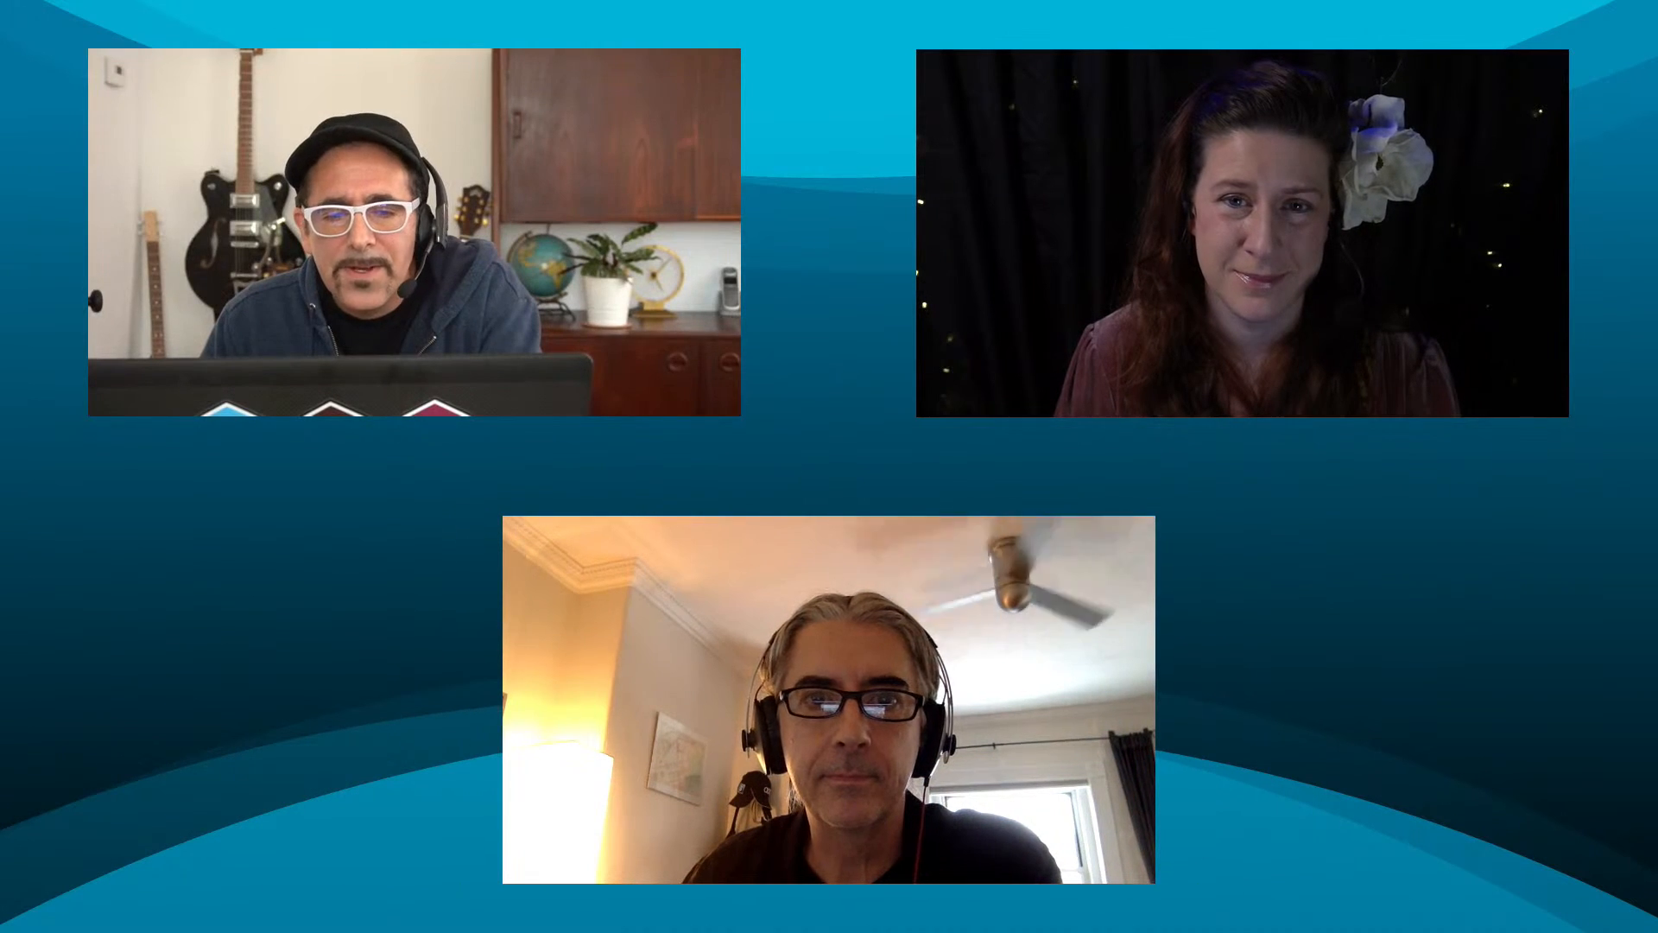
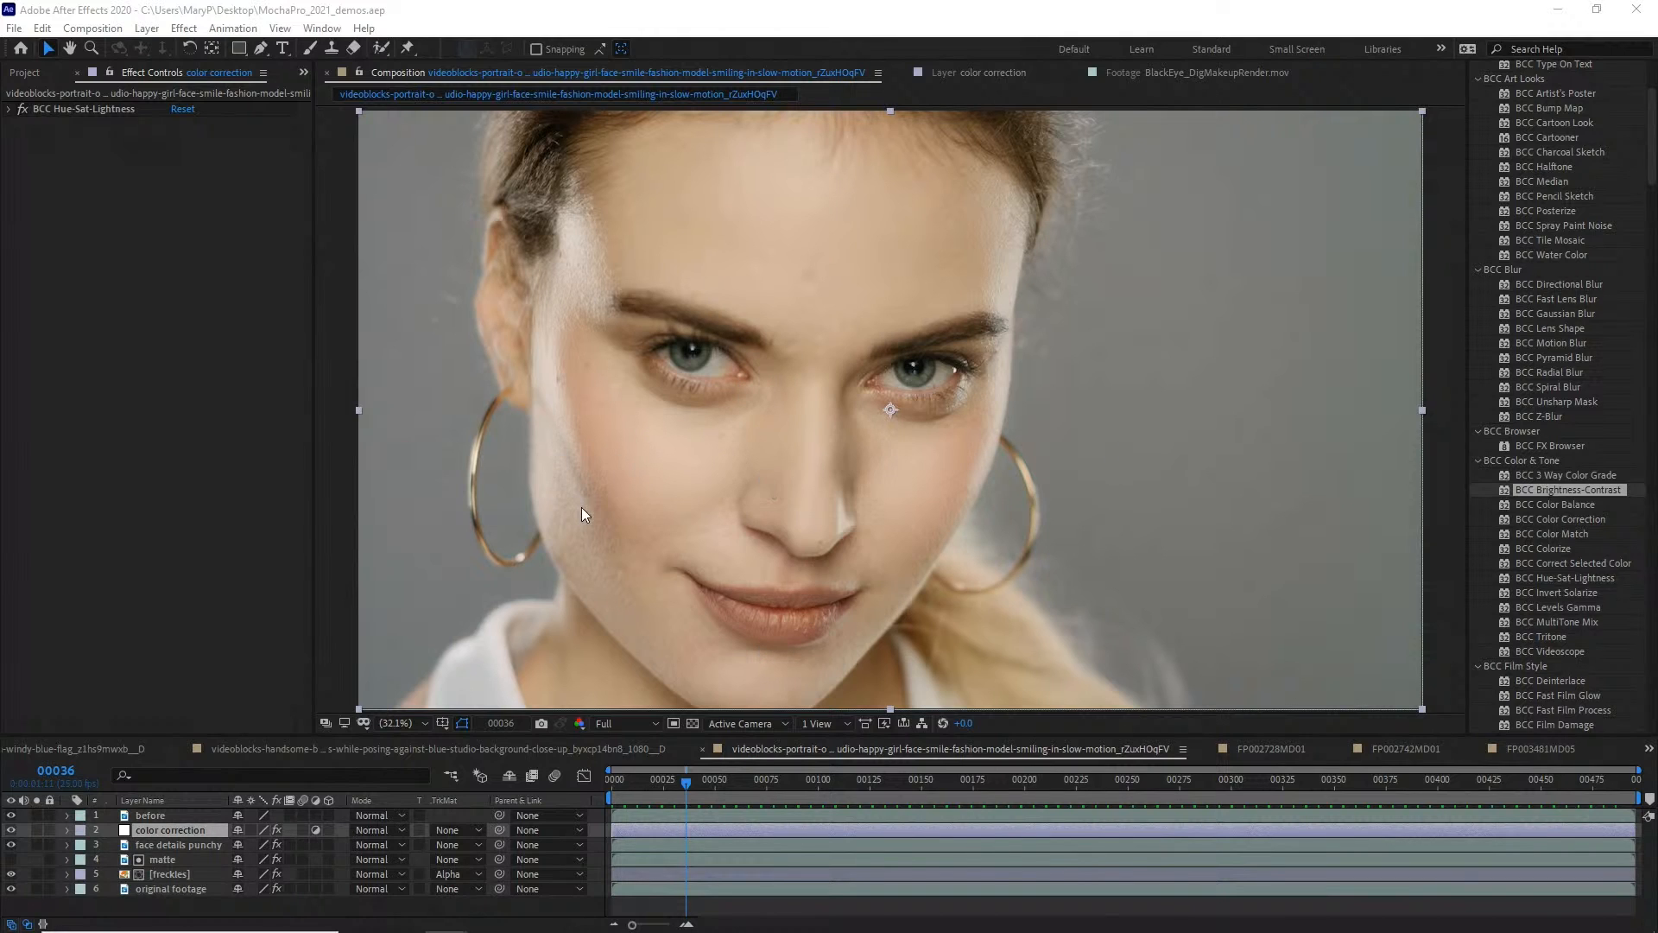
Preview the smiling woman portrait composition from the first frame through frame 00402 with the before layer visible
left_click_drag(687, 785, 541, 790)
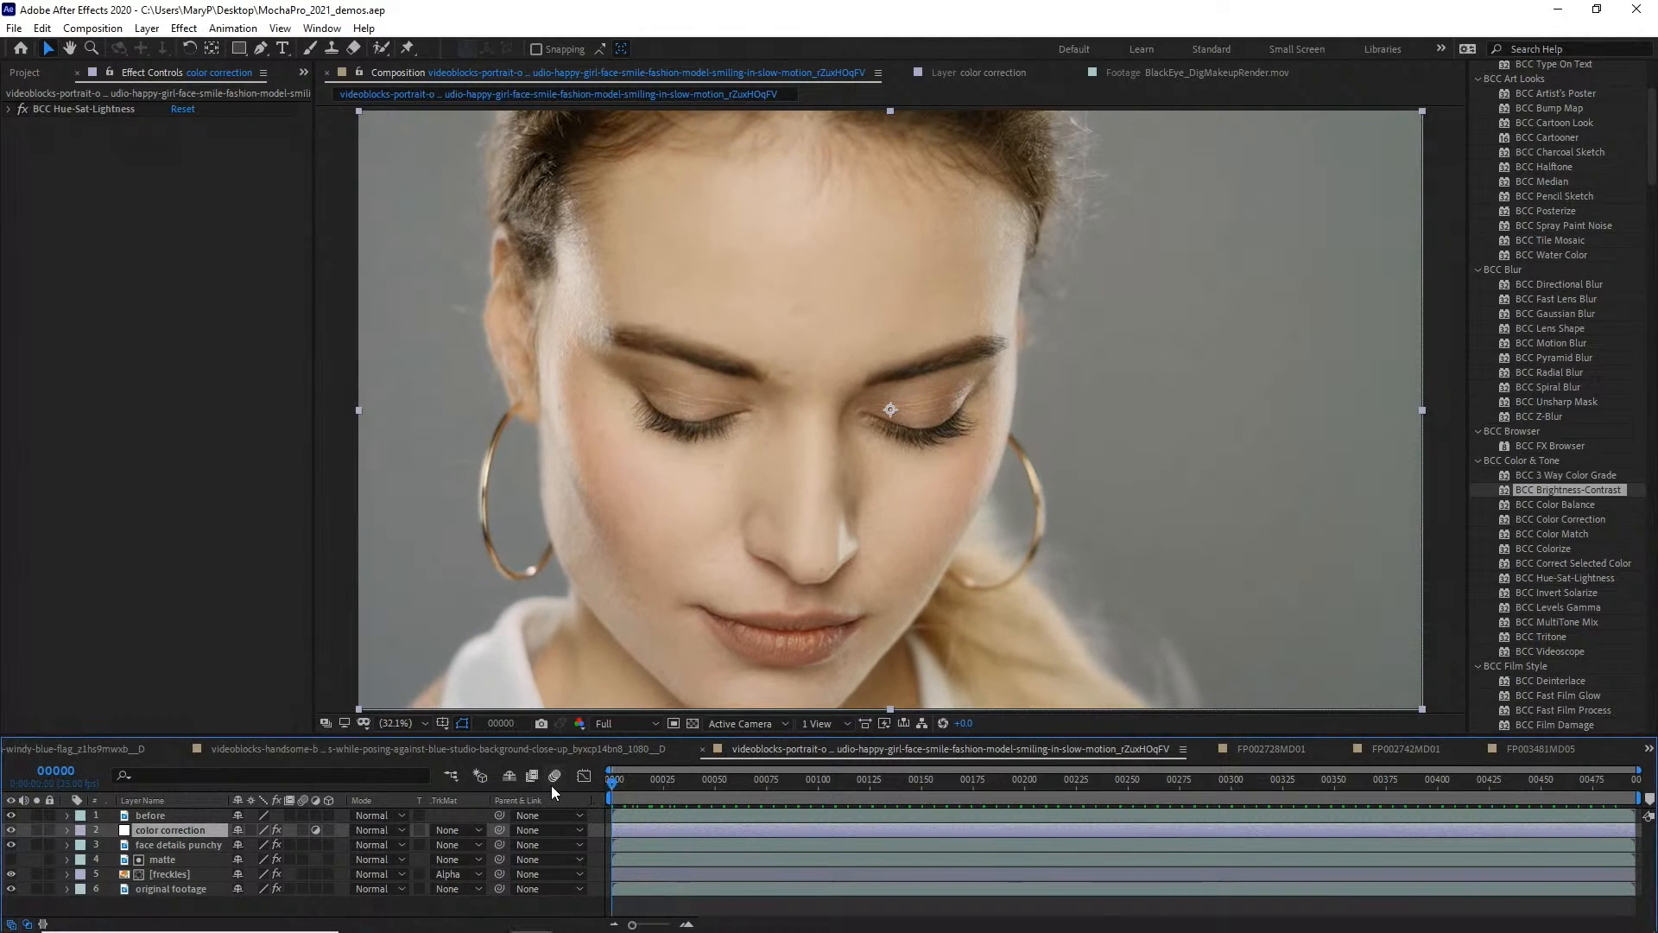
key("space")
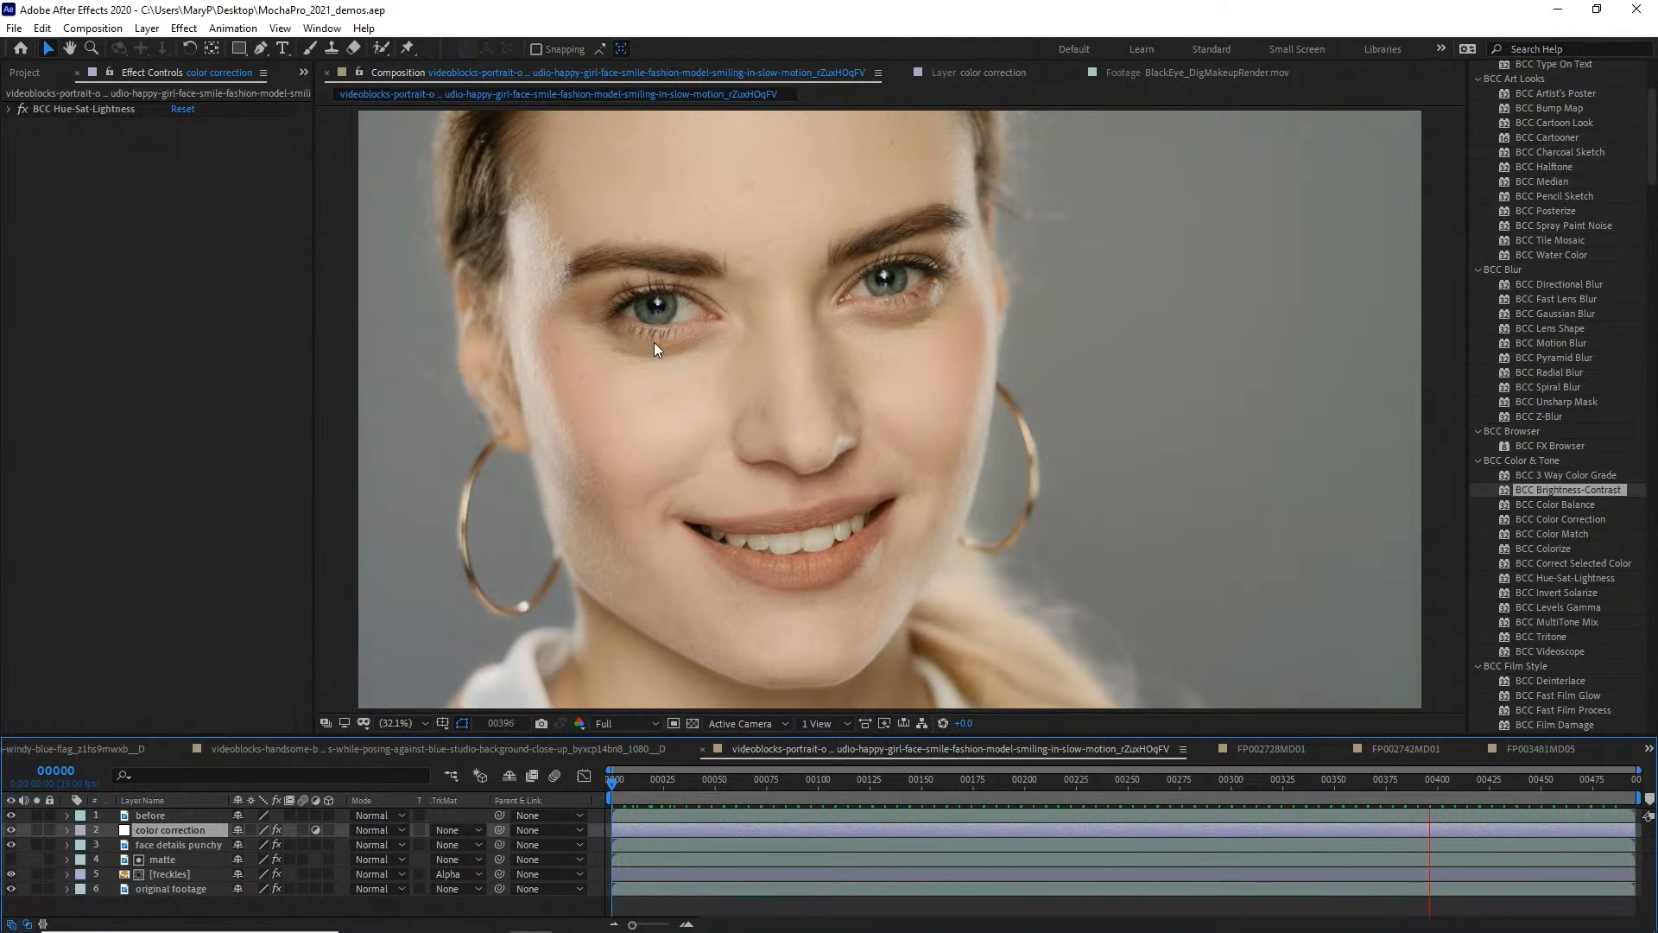
key("space")
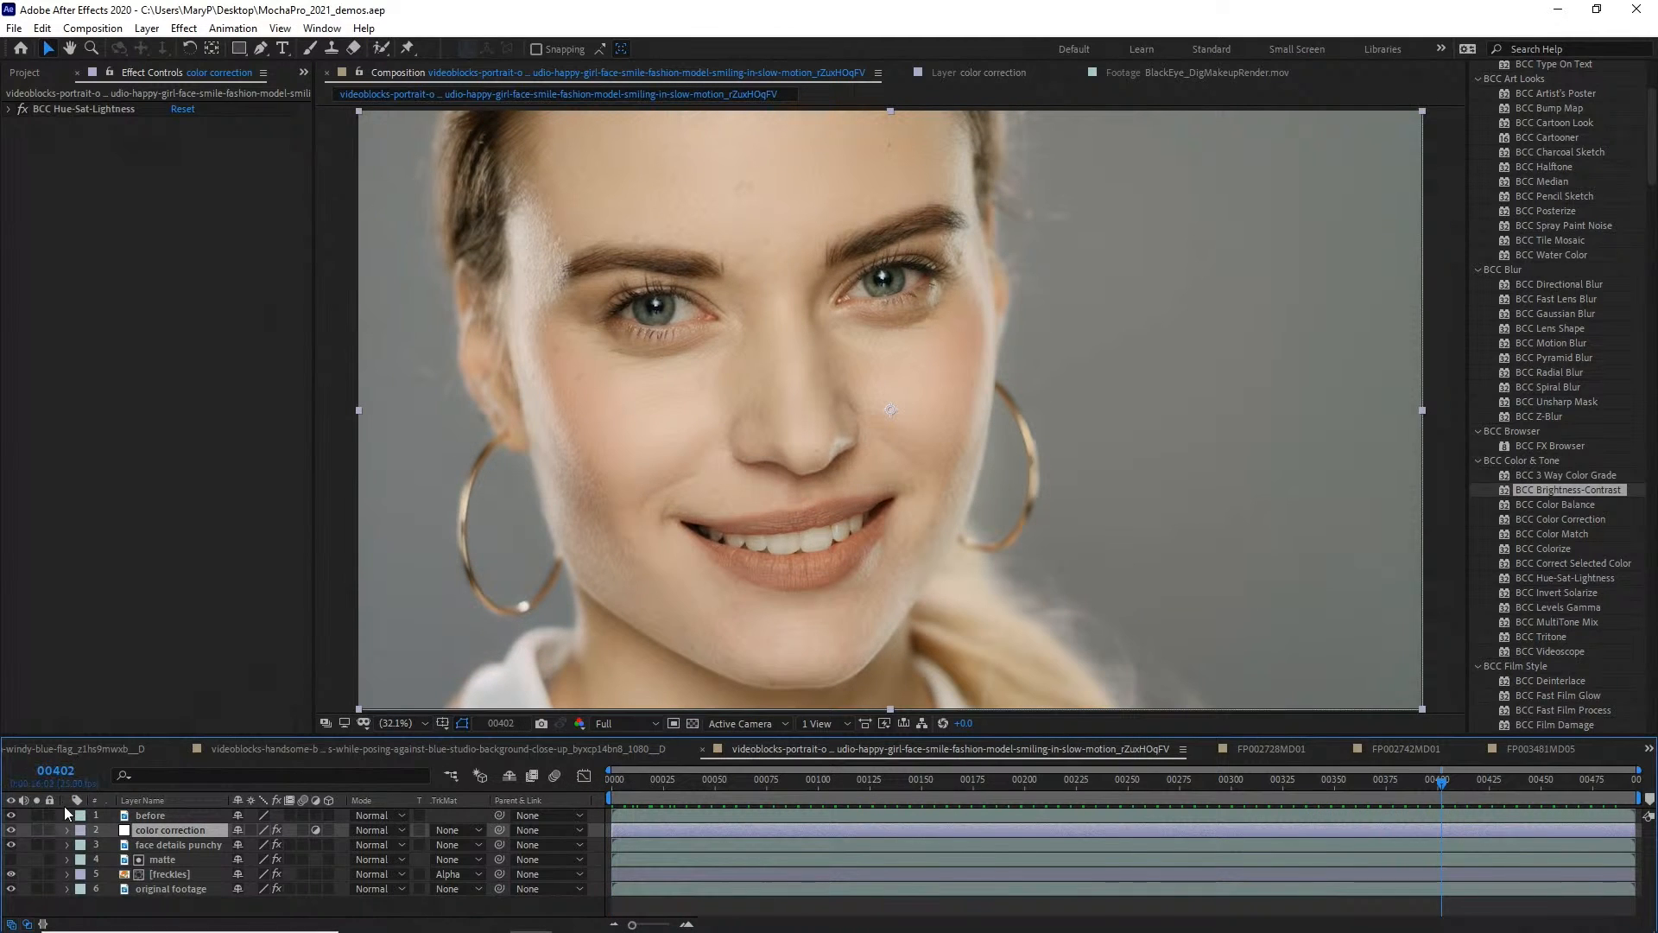
Hide the before layer and return to the first frame to show the retouched portrait
left_click(12, 816)
key("Home")
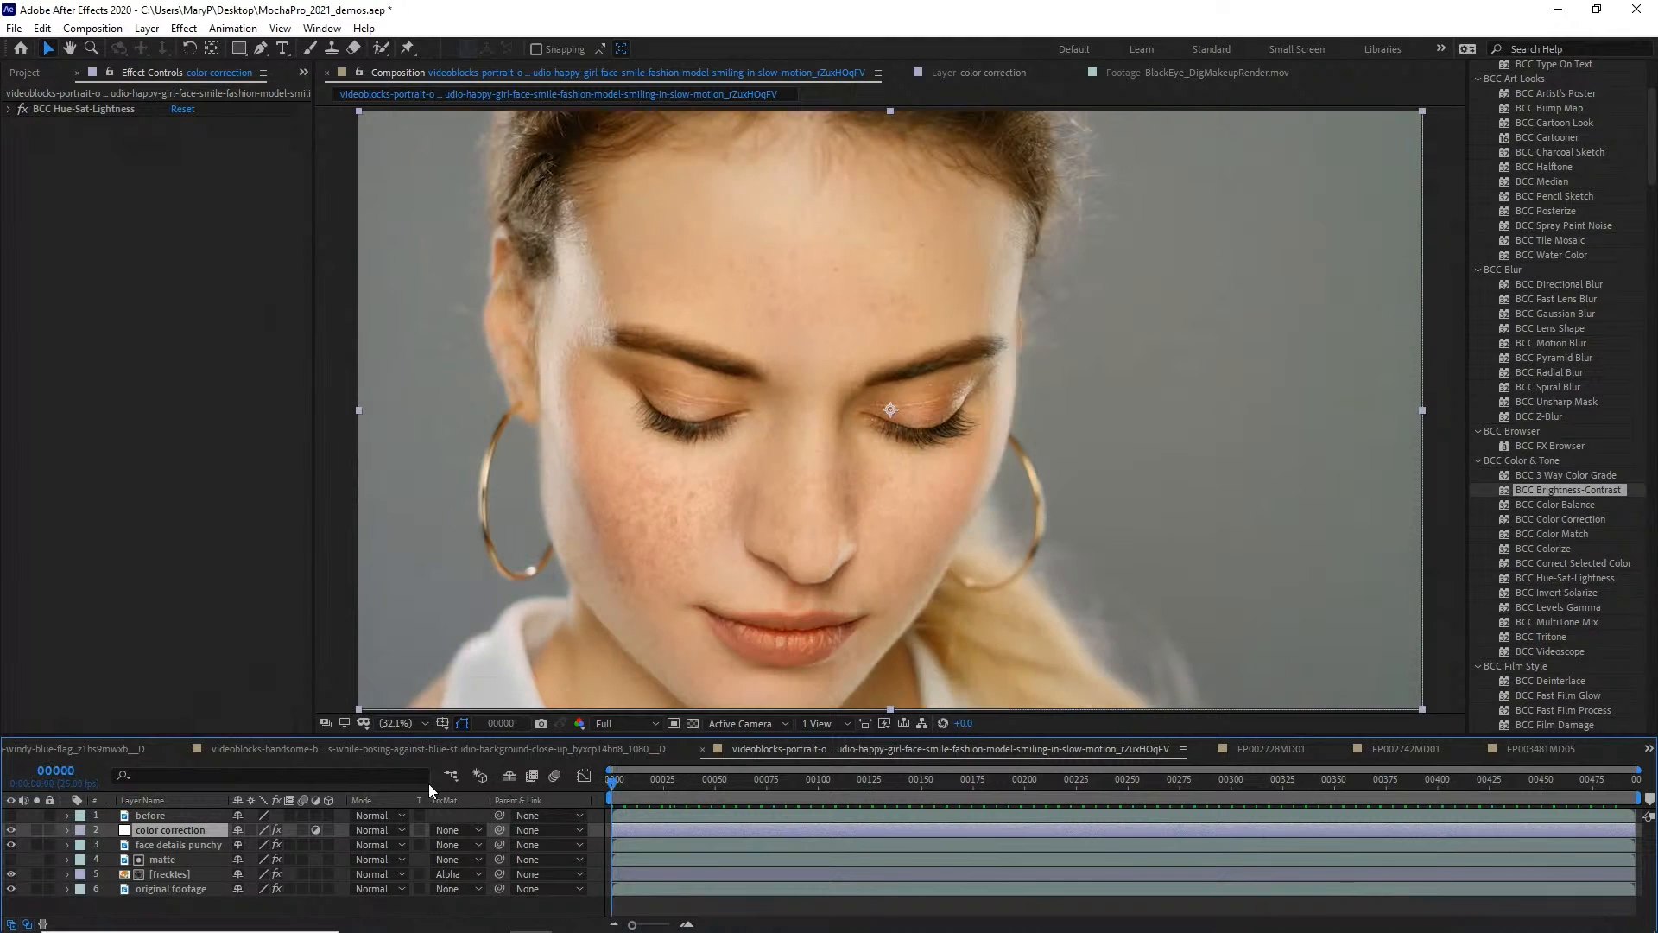
Preview the retouched portrait through frame 00495, and hide the color correction and face details punchy layers
key("space")
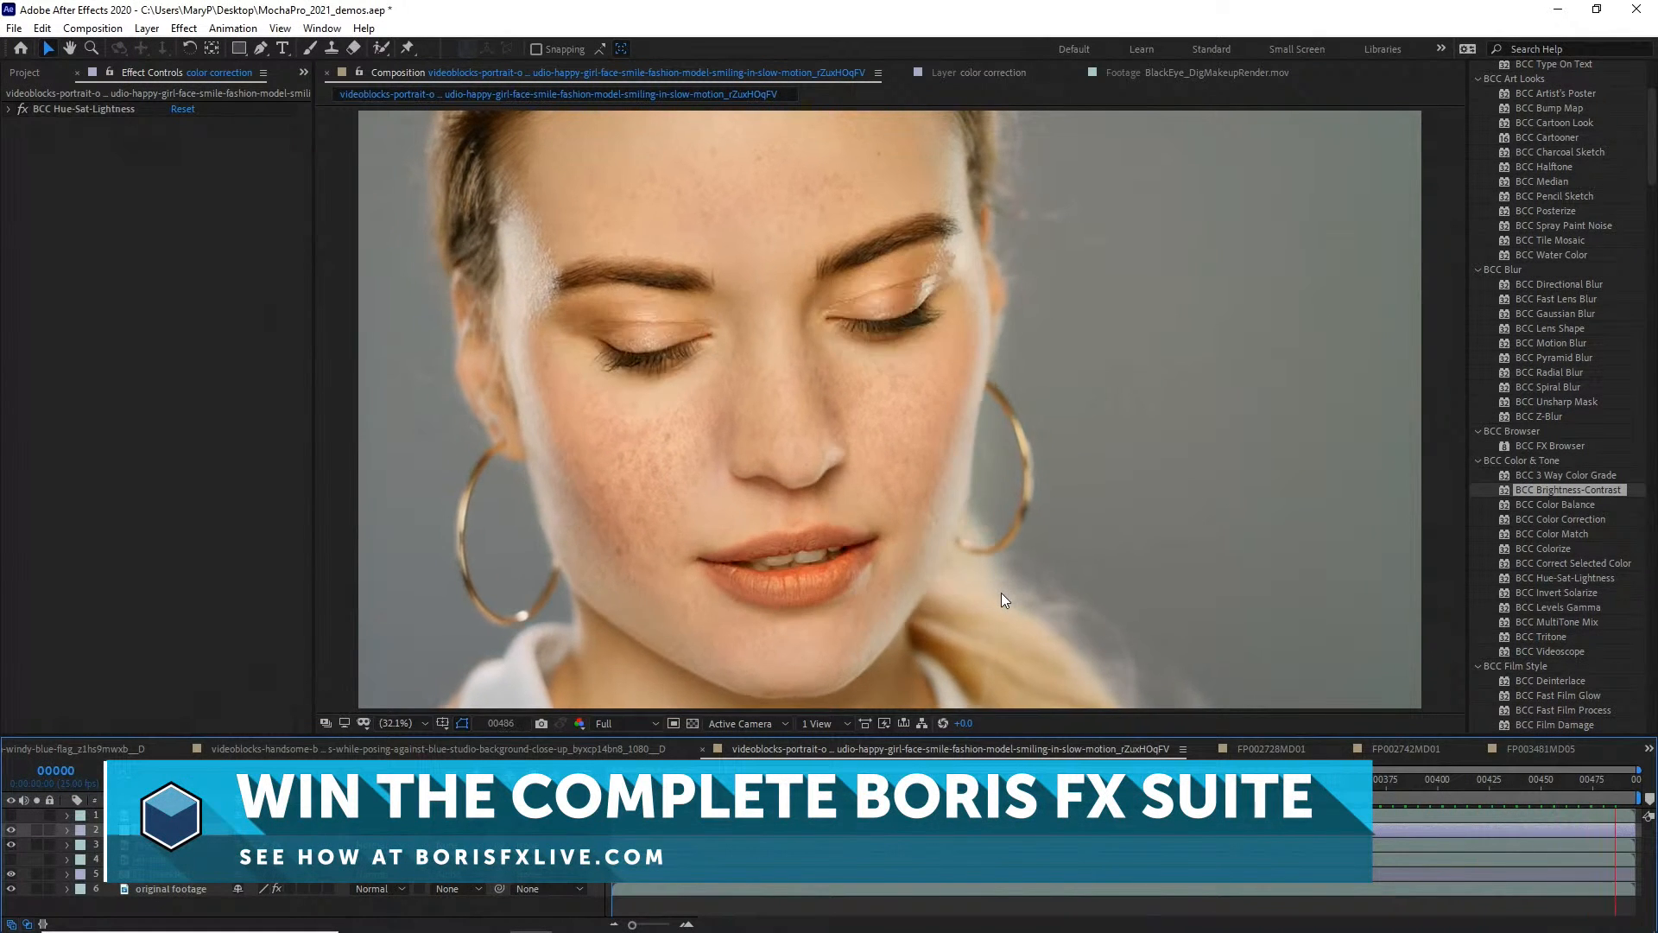
left_click_drag(791, 783, 1641, 798)
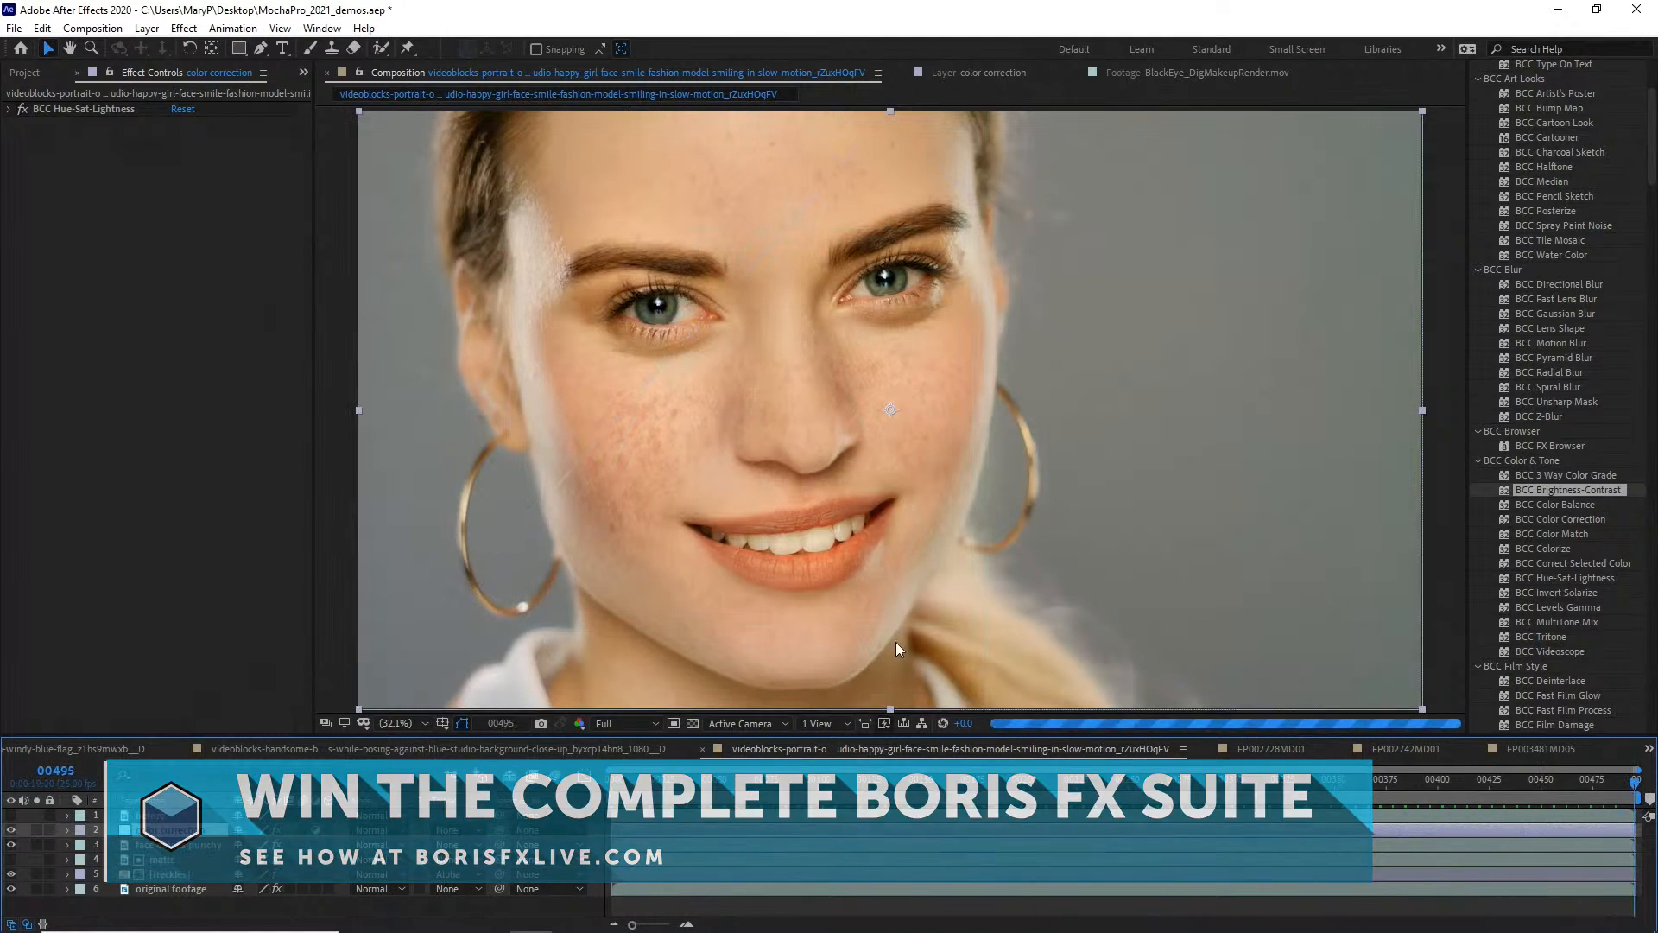
left_click(10, 845)
left_click(10, 830)
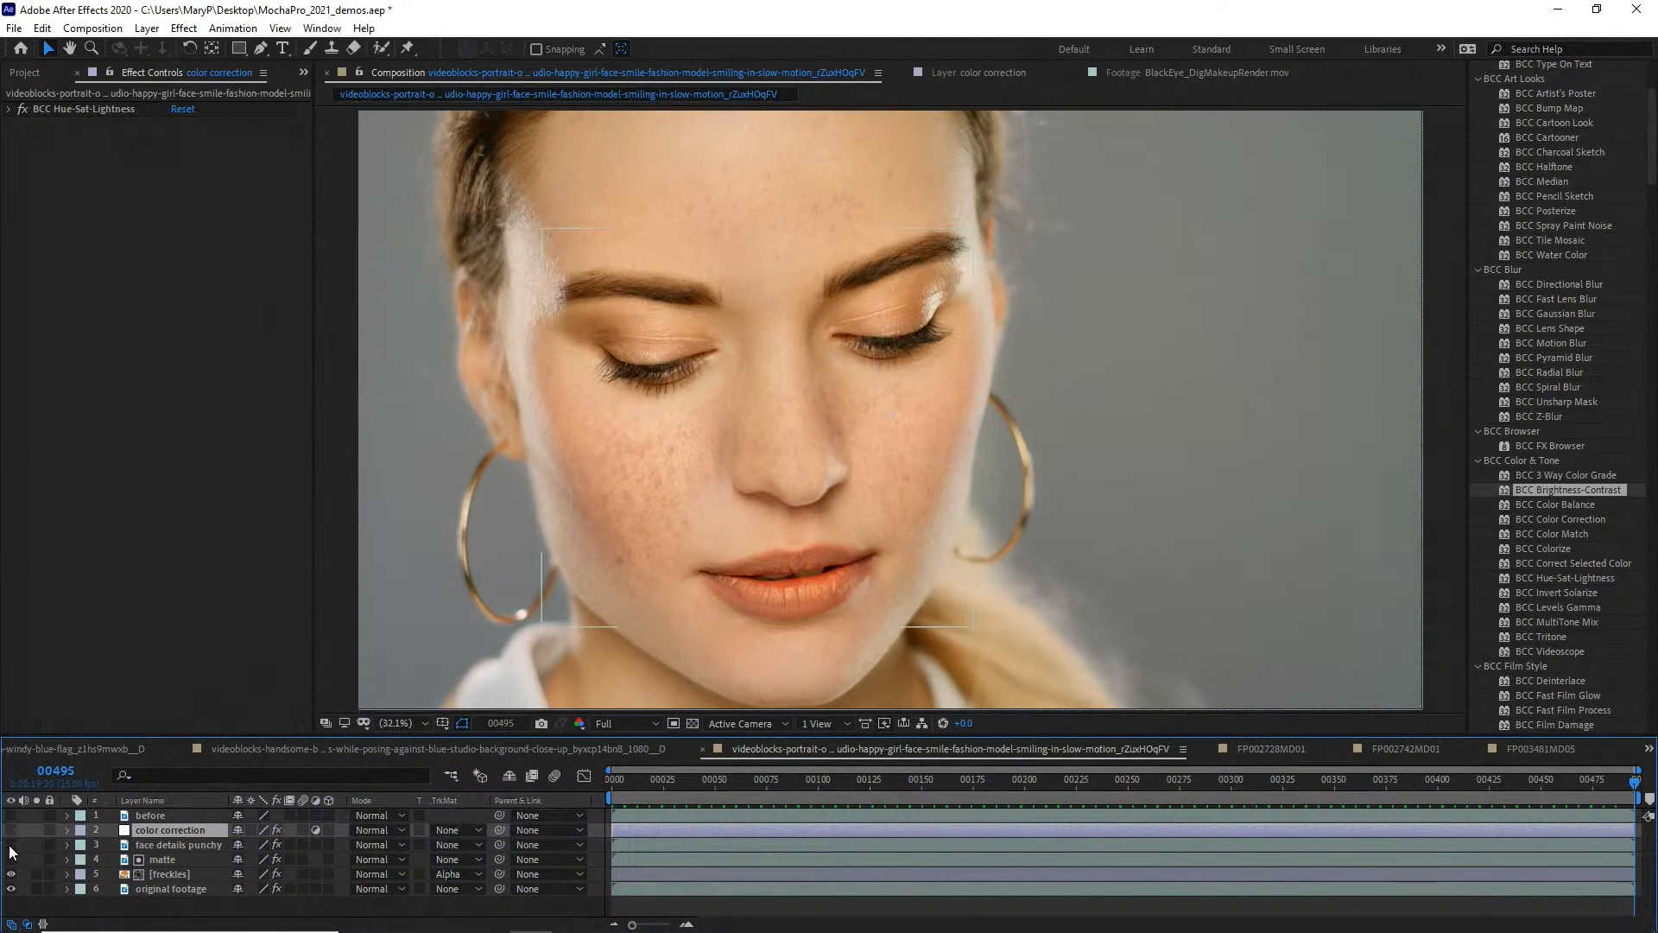
Disable the Mocha Pro effect on the freckles layer and compare the freckles' placement at the first frame and frame 00495
left_click(154, 875)
left_click(26, 111)
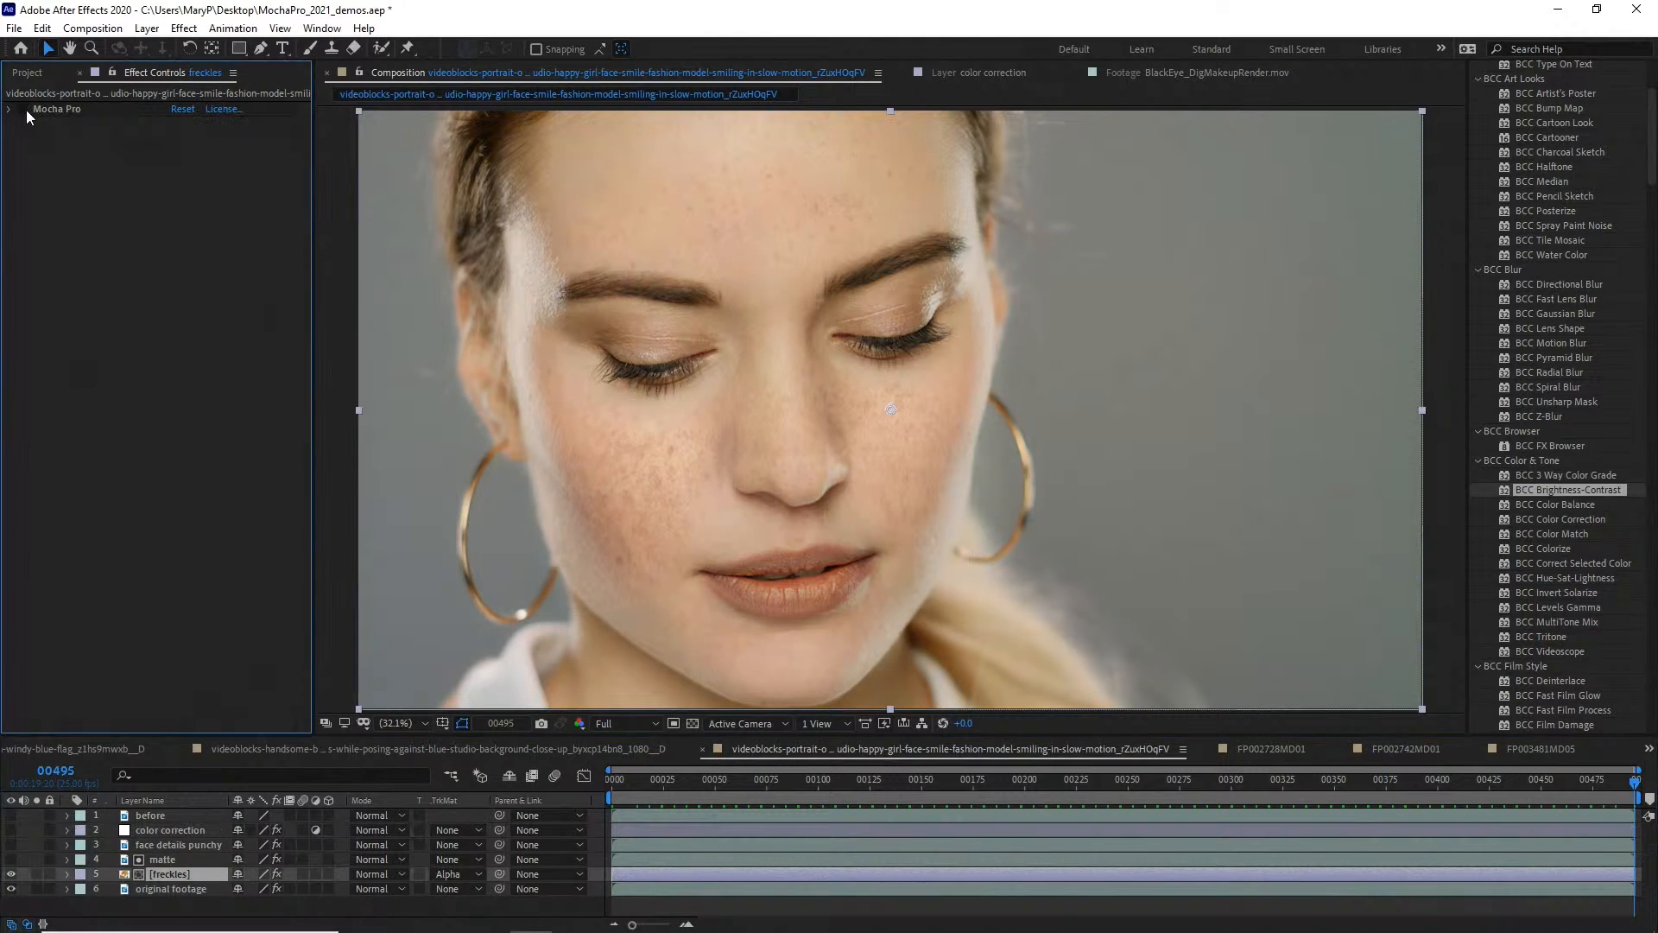
left_click_drag(1600, 781, 498, 729)
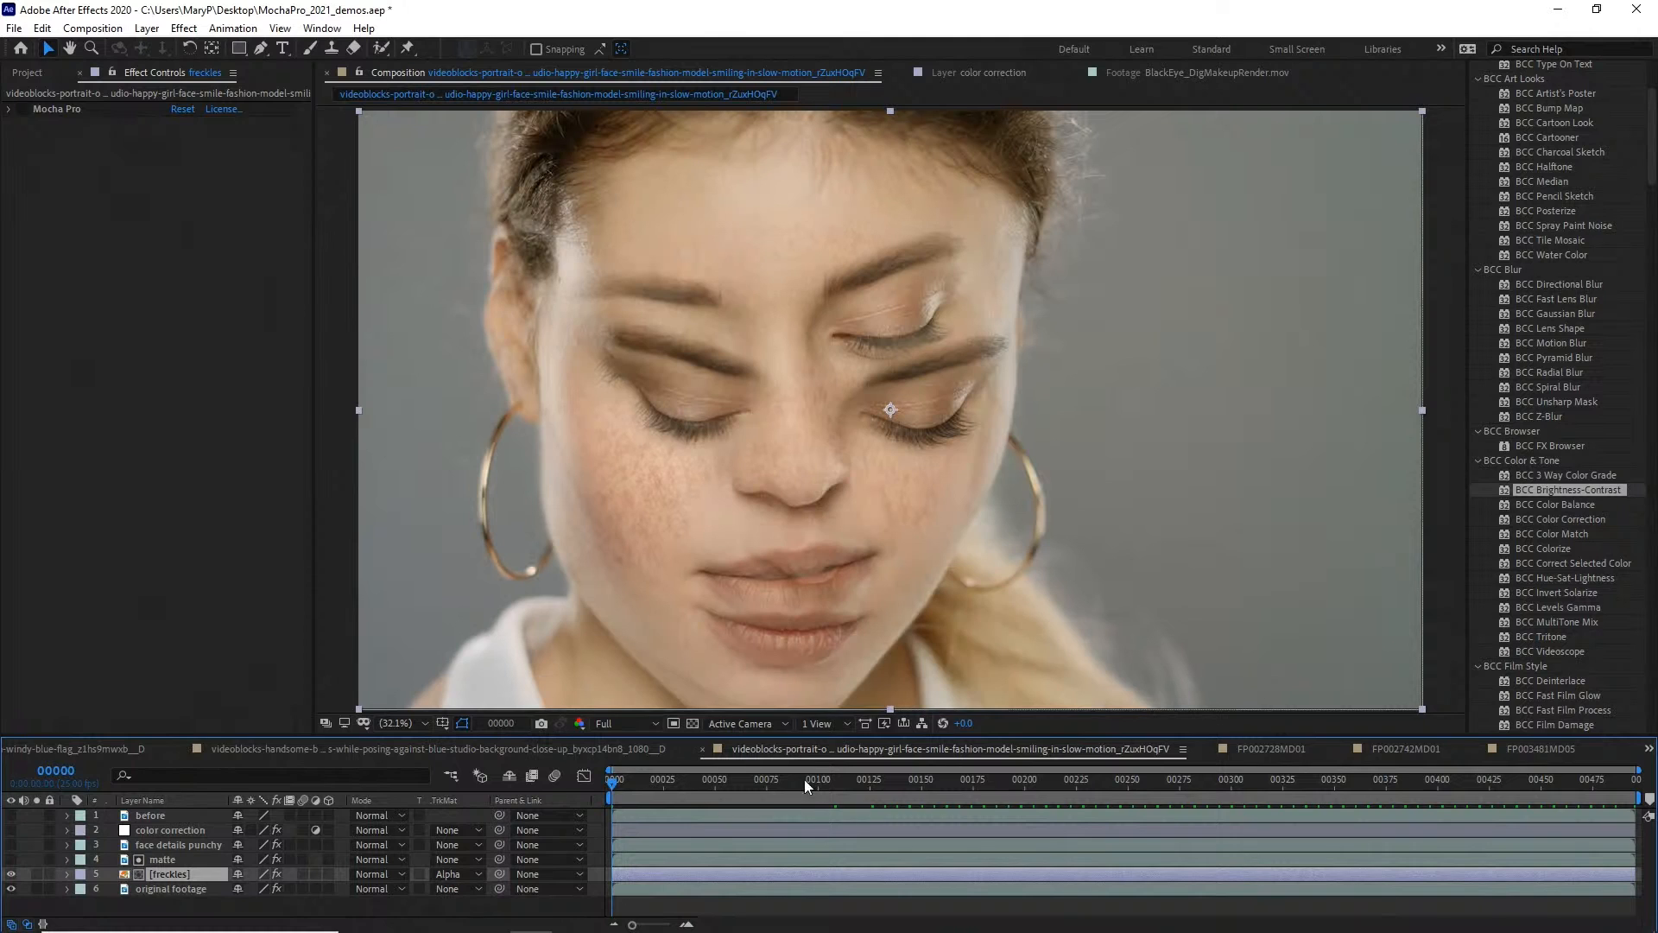
left_click_drag(807, 786, 1635, 781)
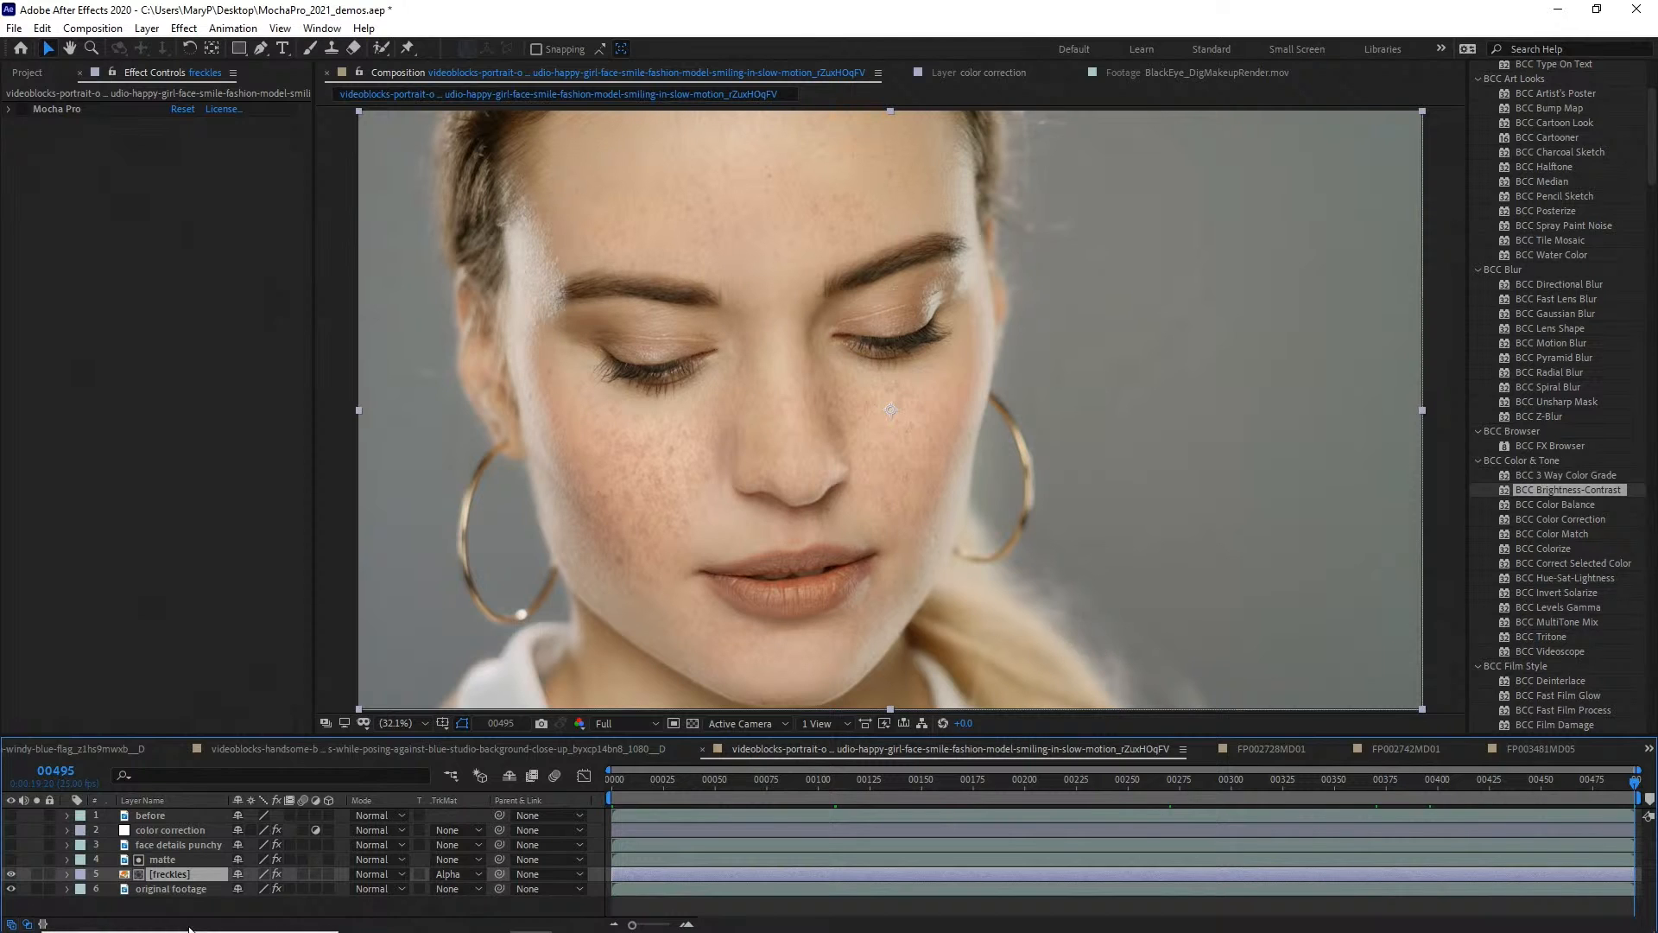
Re-enable the Mocha Pro effect on the freckles layer and preview the tracked freckles across the clip
left_click(29, 108)
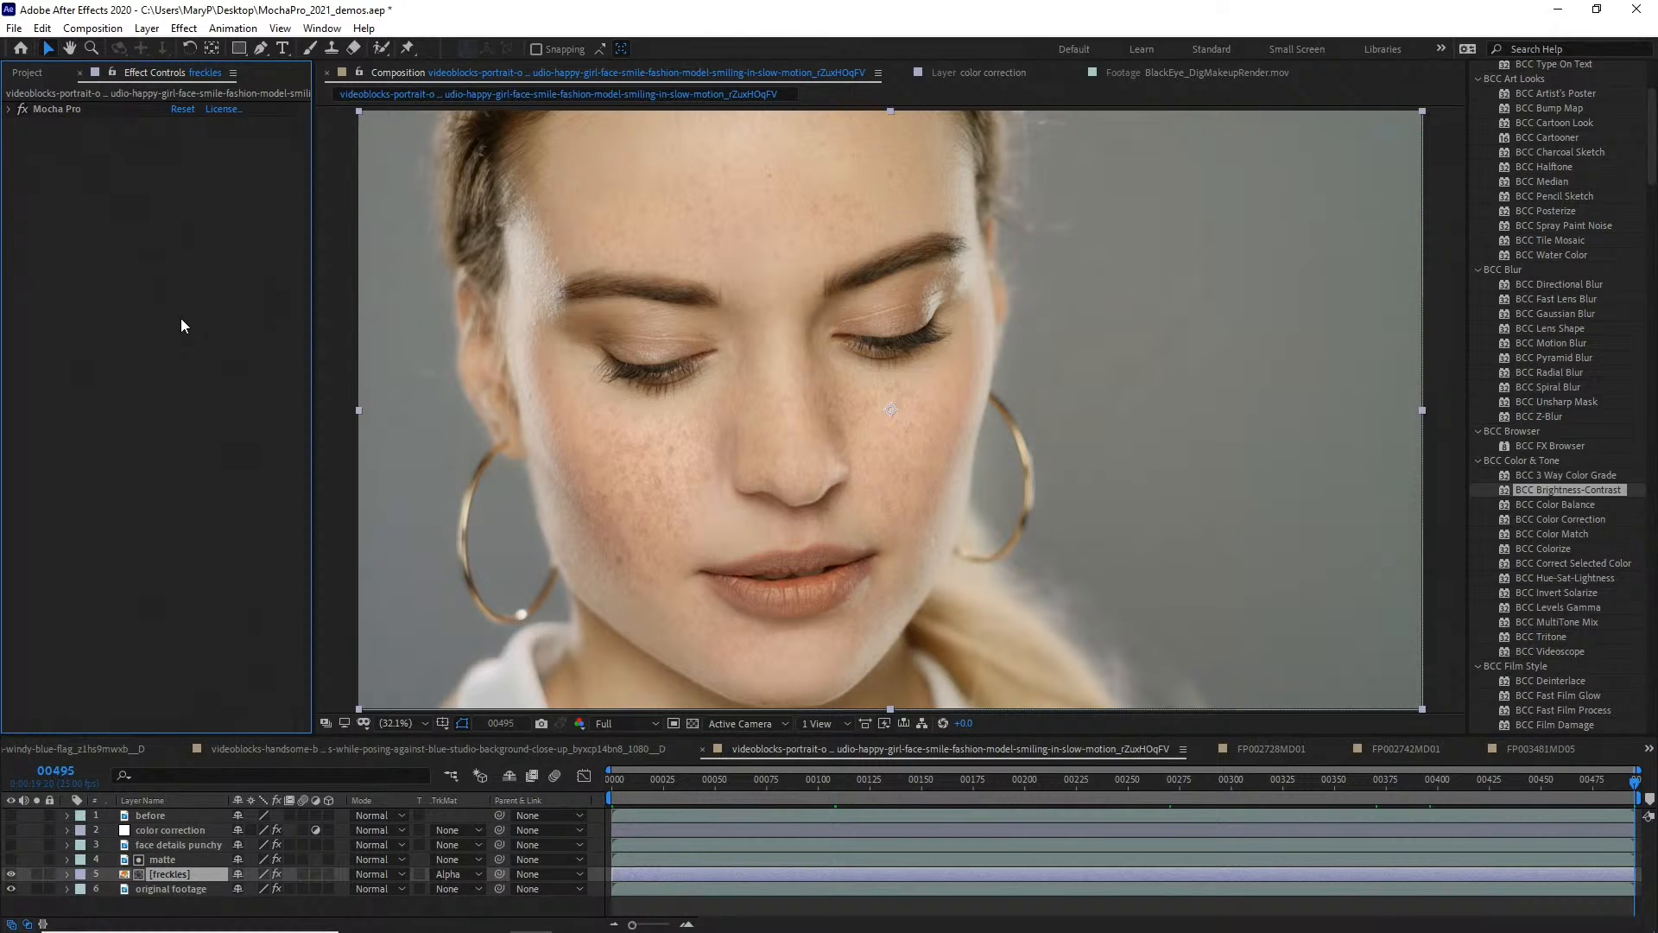
left_click_drag(1494, 789, 428, 760)
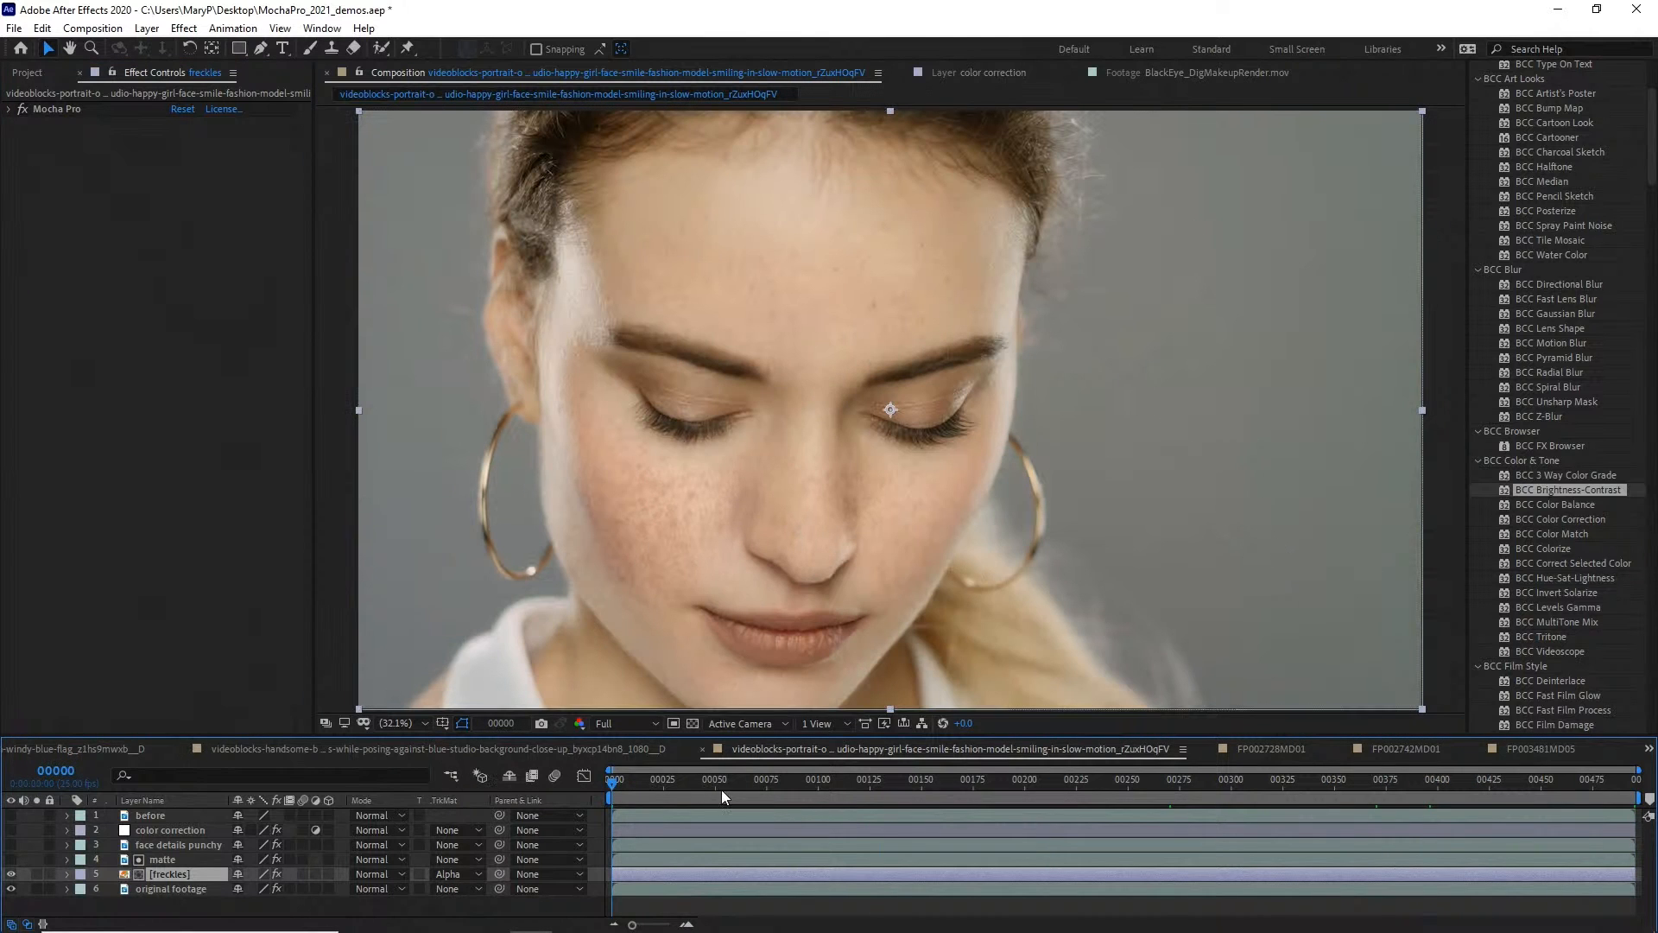
left_click_drag(723, 789, 1148, 804)
left_click_drag(1268, 806, 1485, 796)
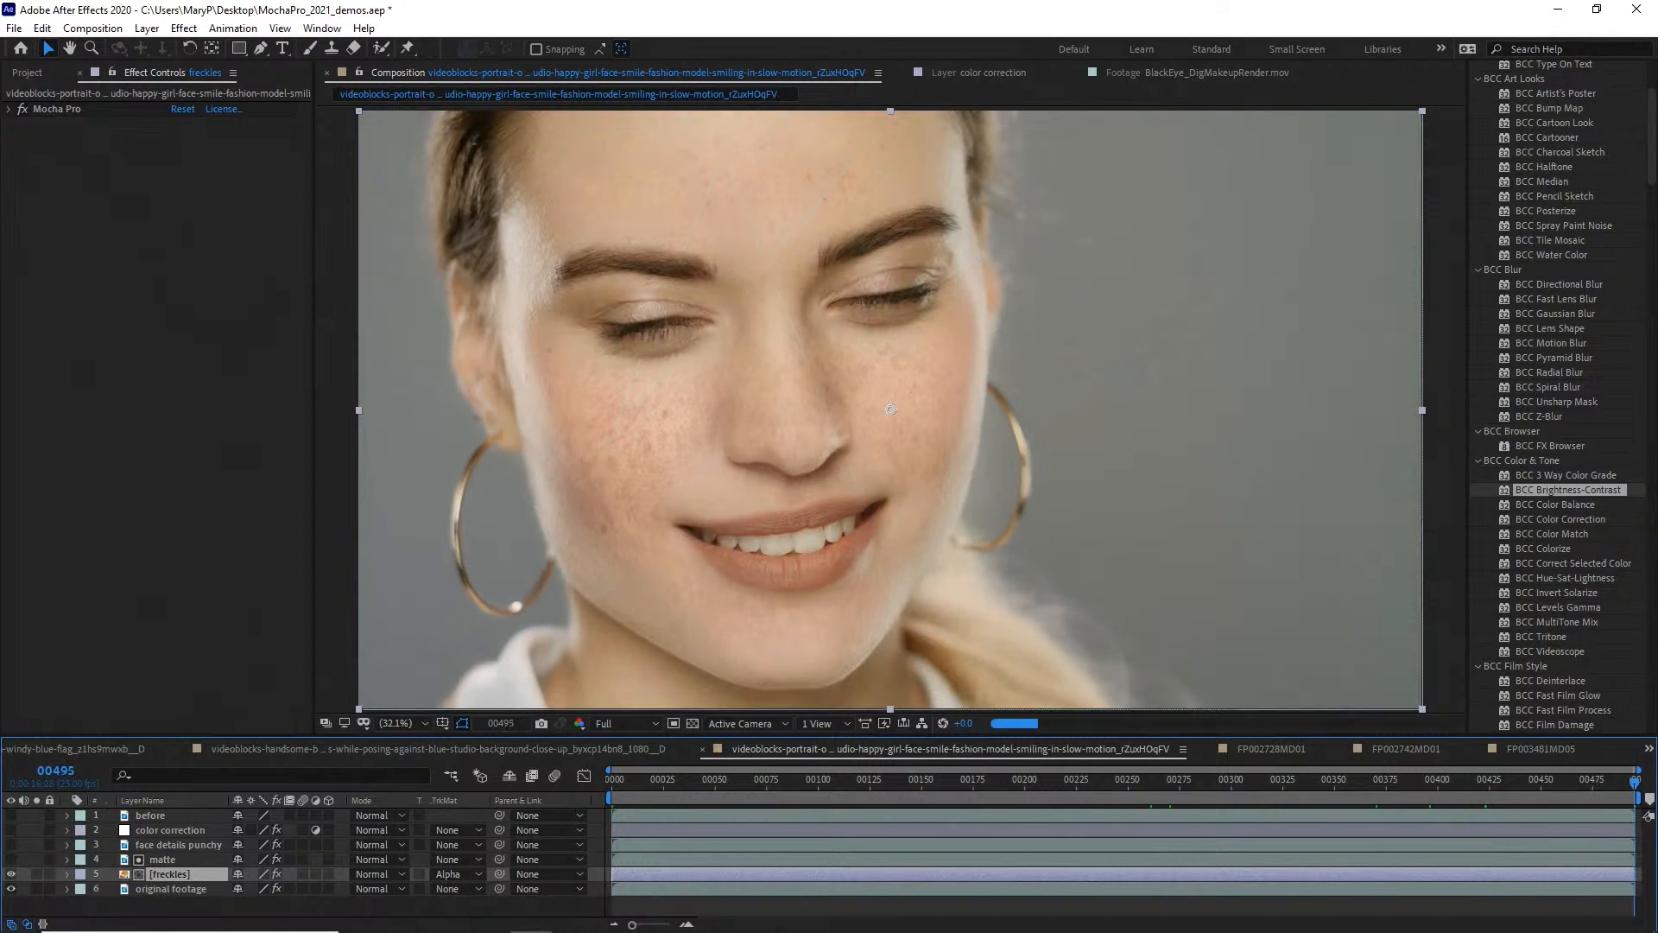
key("Home")
key("space")
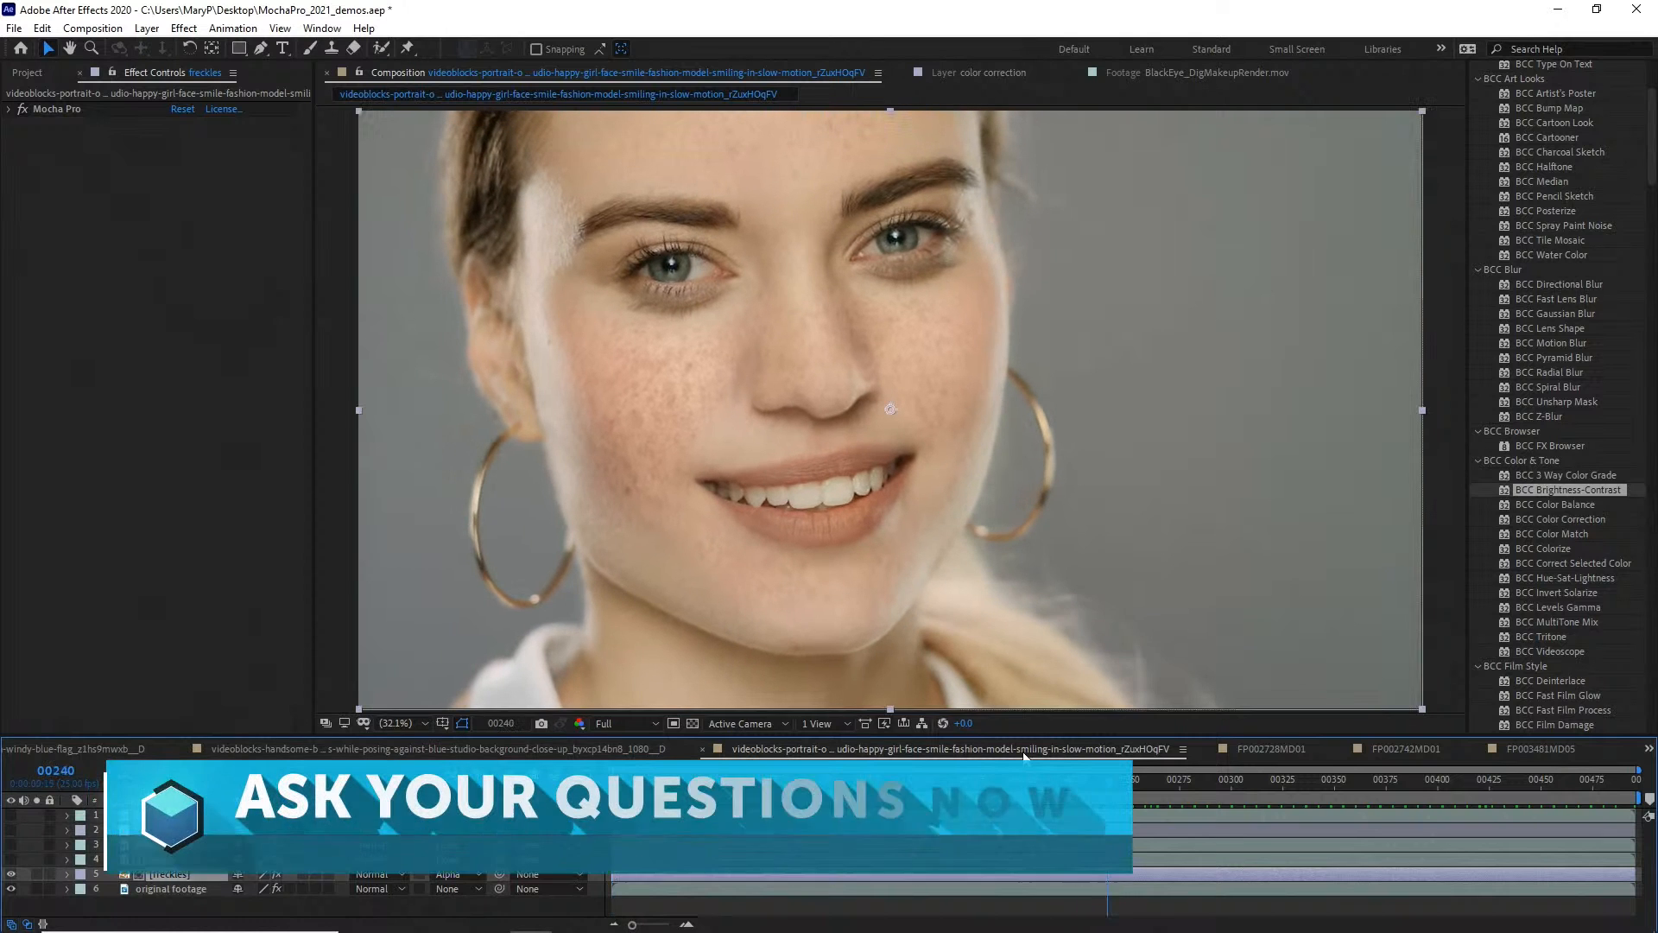
key("space")
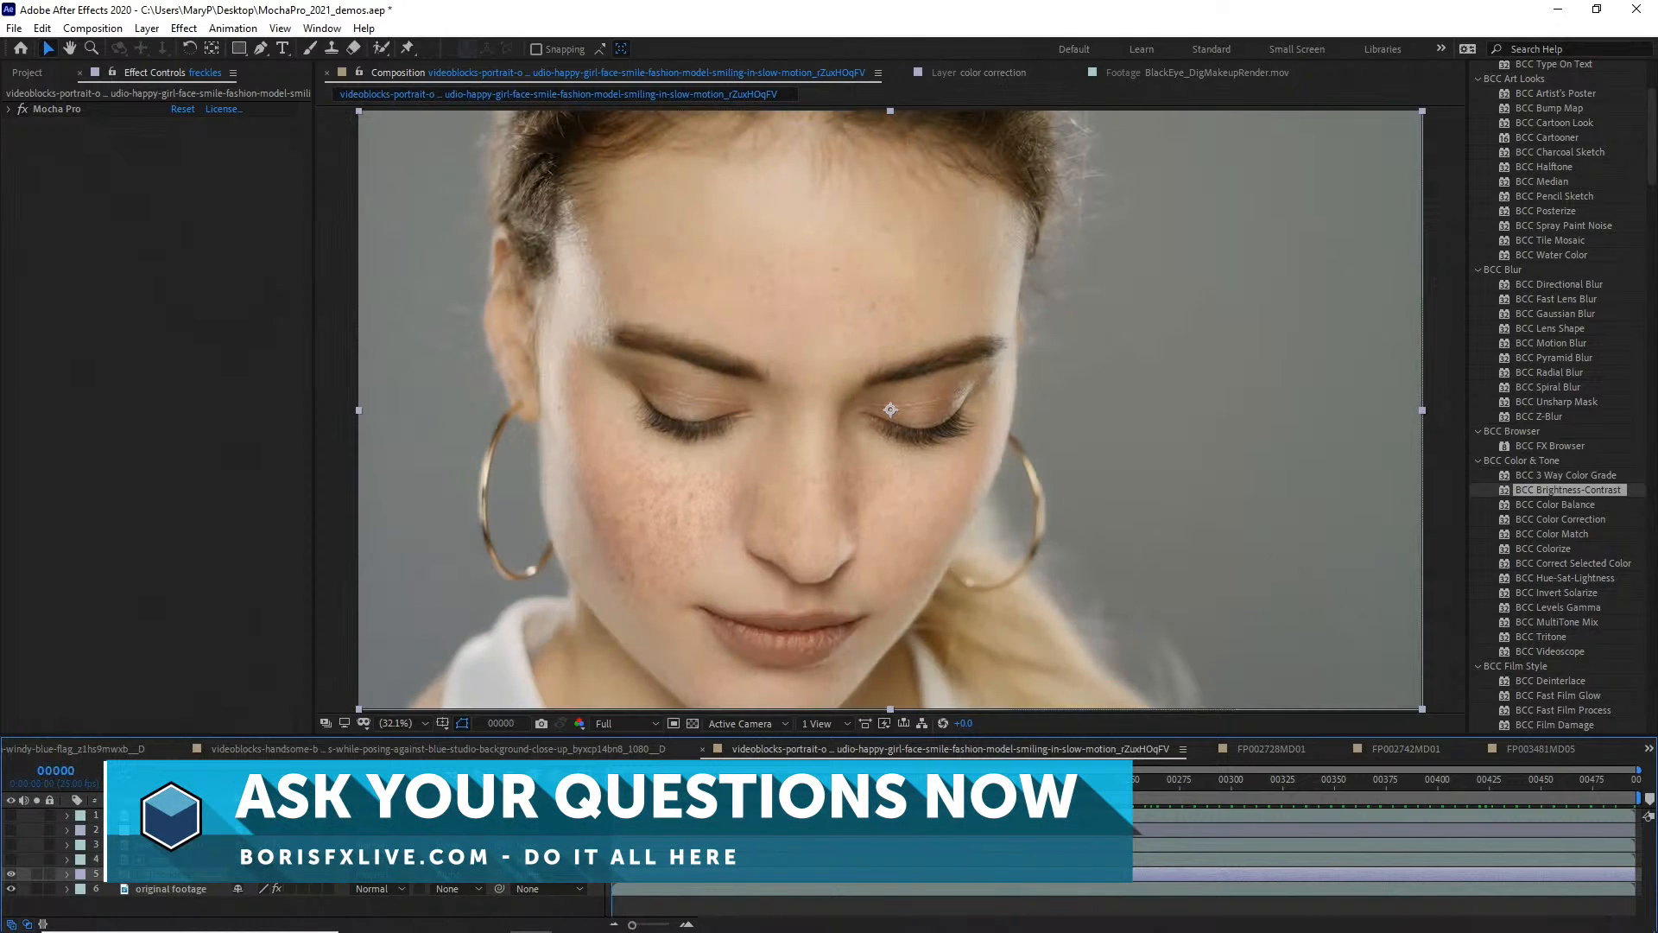
Launch Mocha Pro from the effect on the original footage layer and dismiss its welcome window
left_click(138, 893)
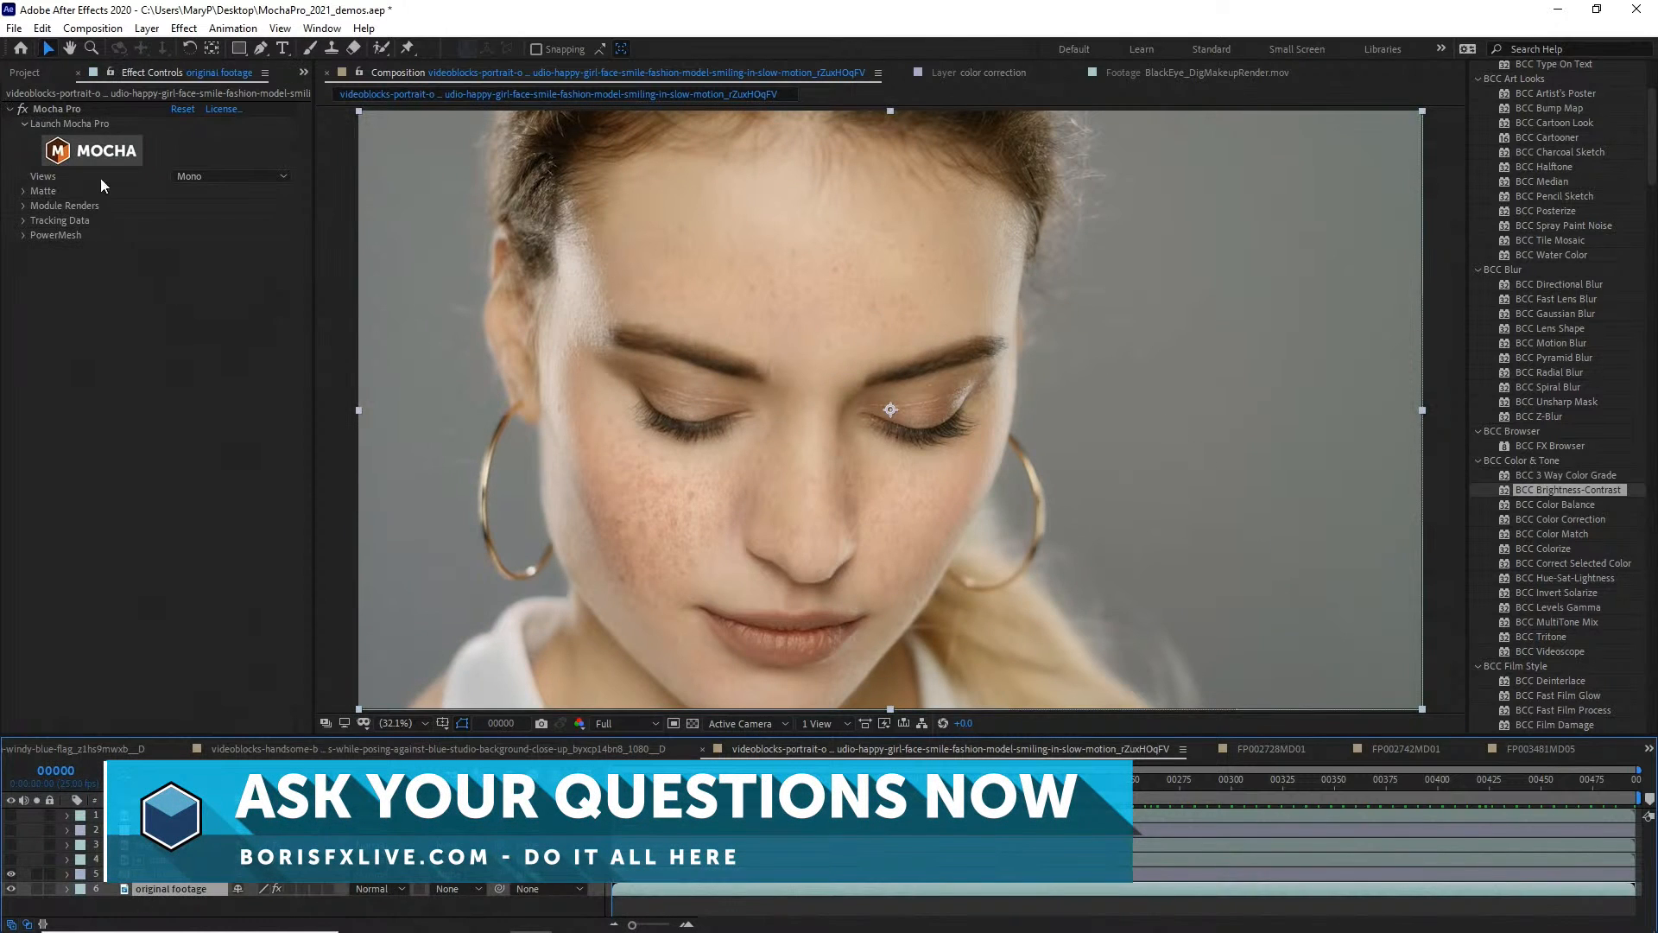
left_click(91, 151)
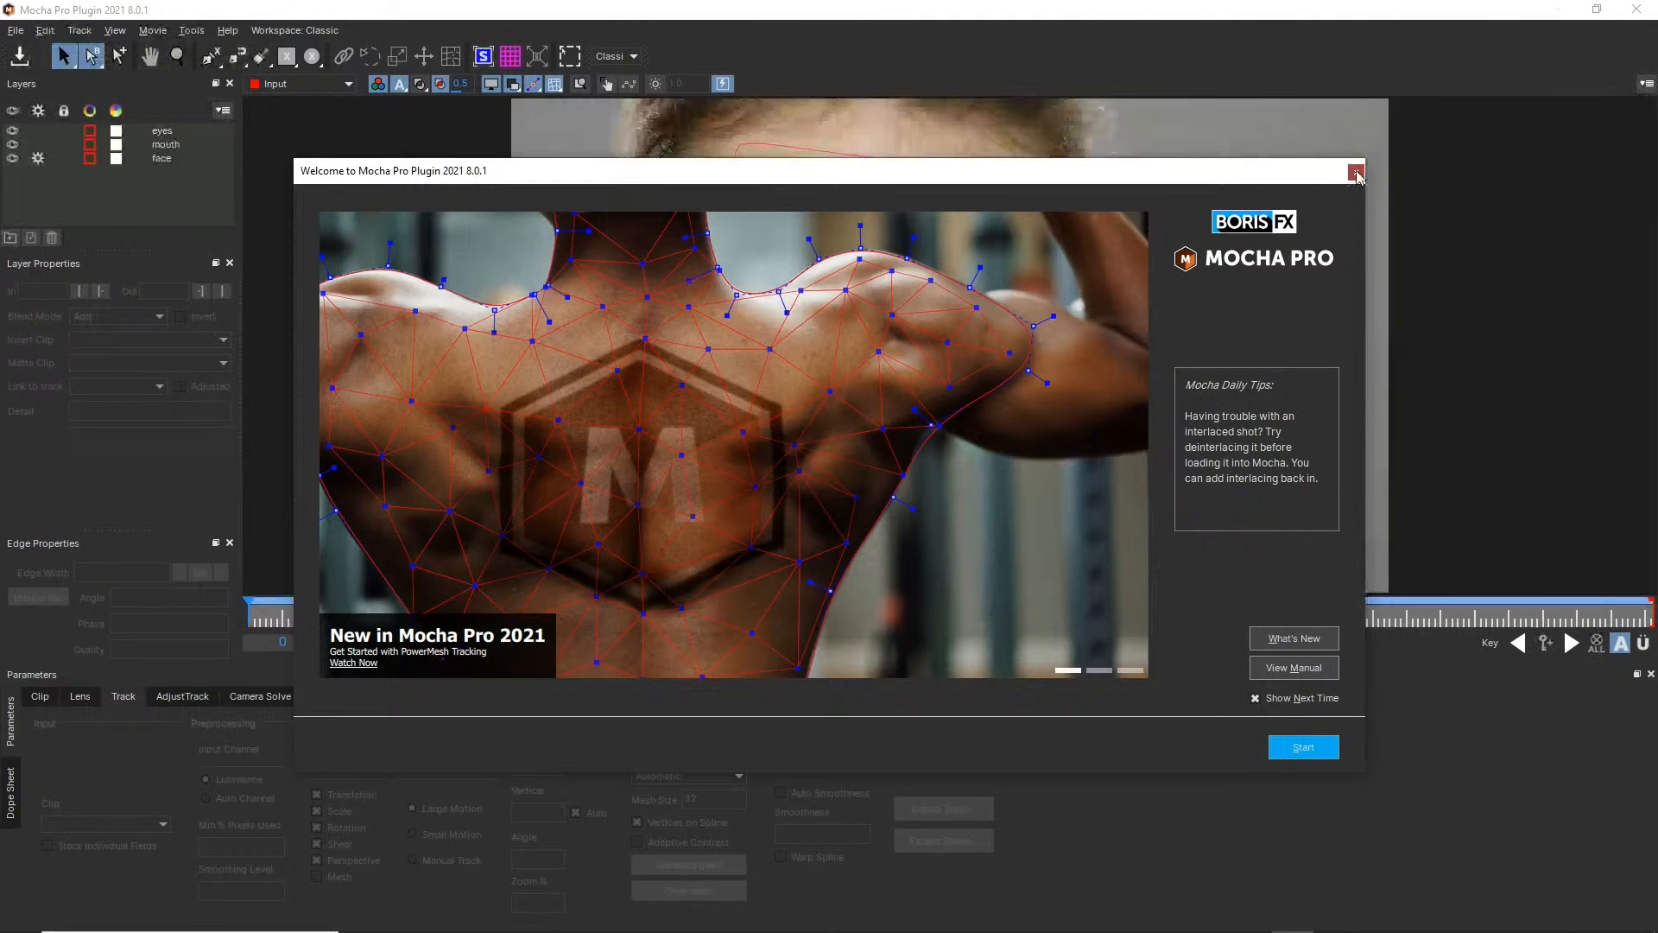
left_click(1356, 172)
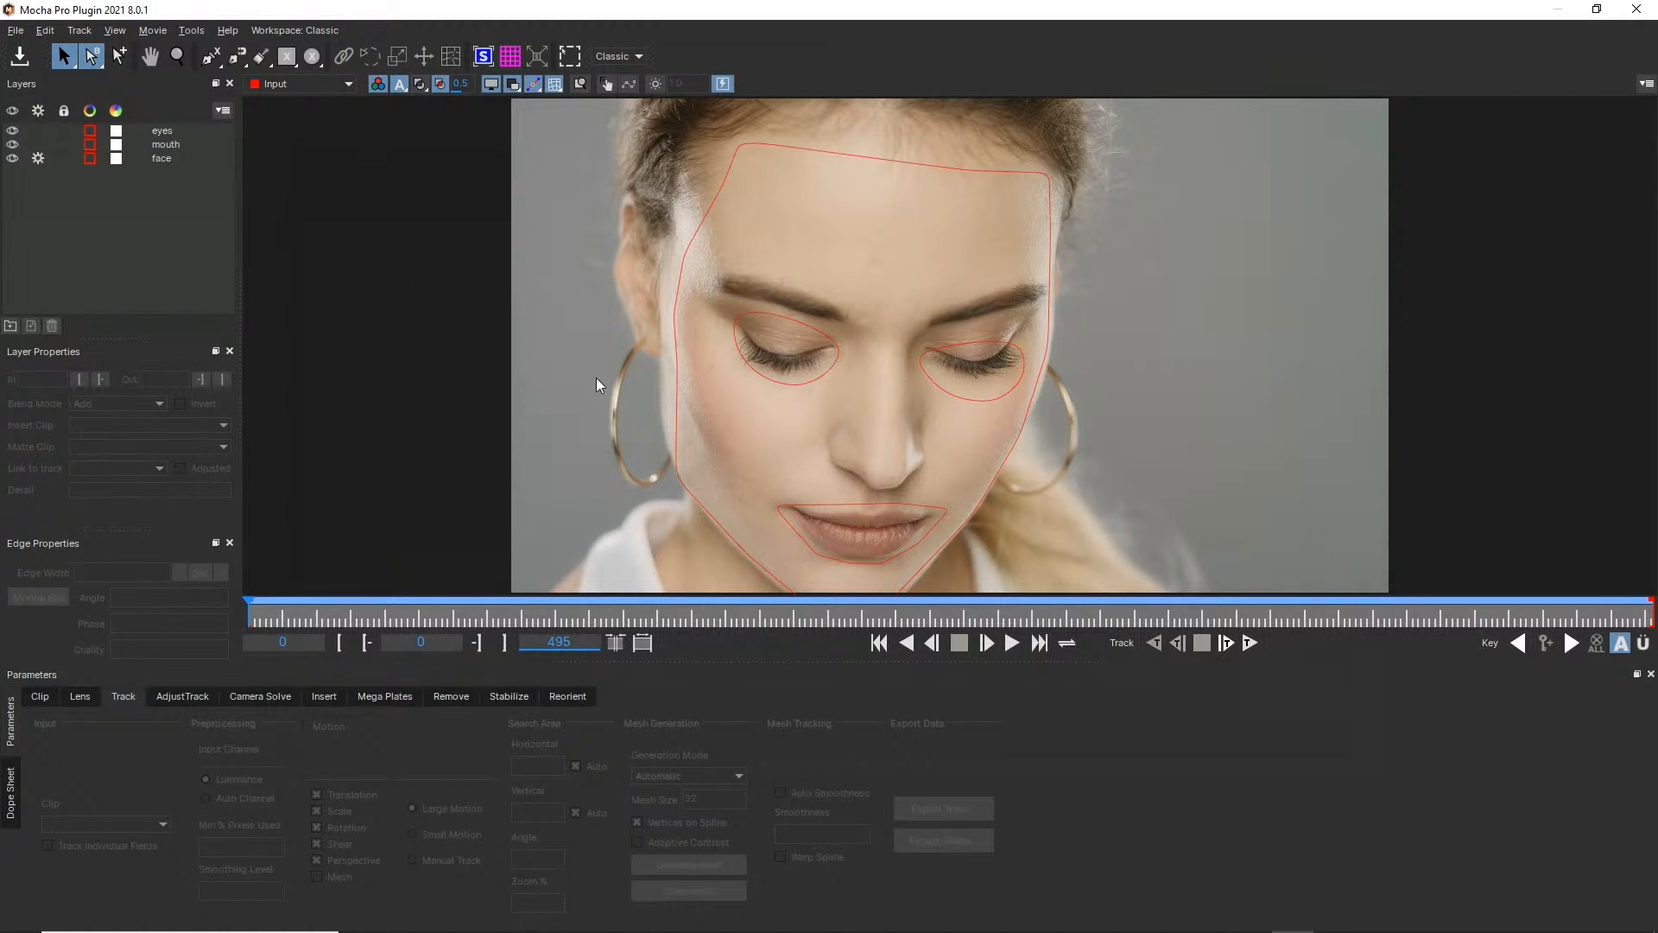
Delete the existing eyes, mouth and face layers from the Mocha project
left_click_drag(321, 609, 2, 531)
left_click(160, 131)
left_click(162, 160, "shift")
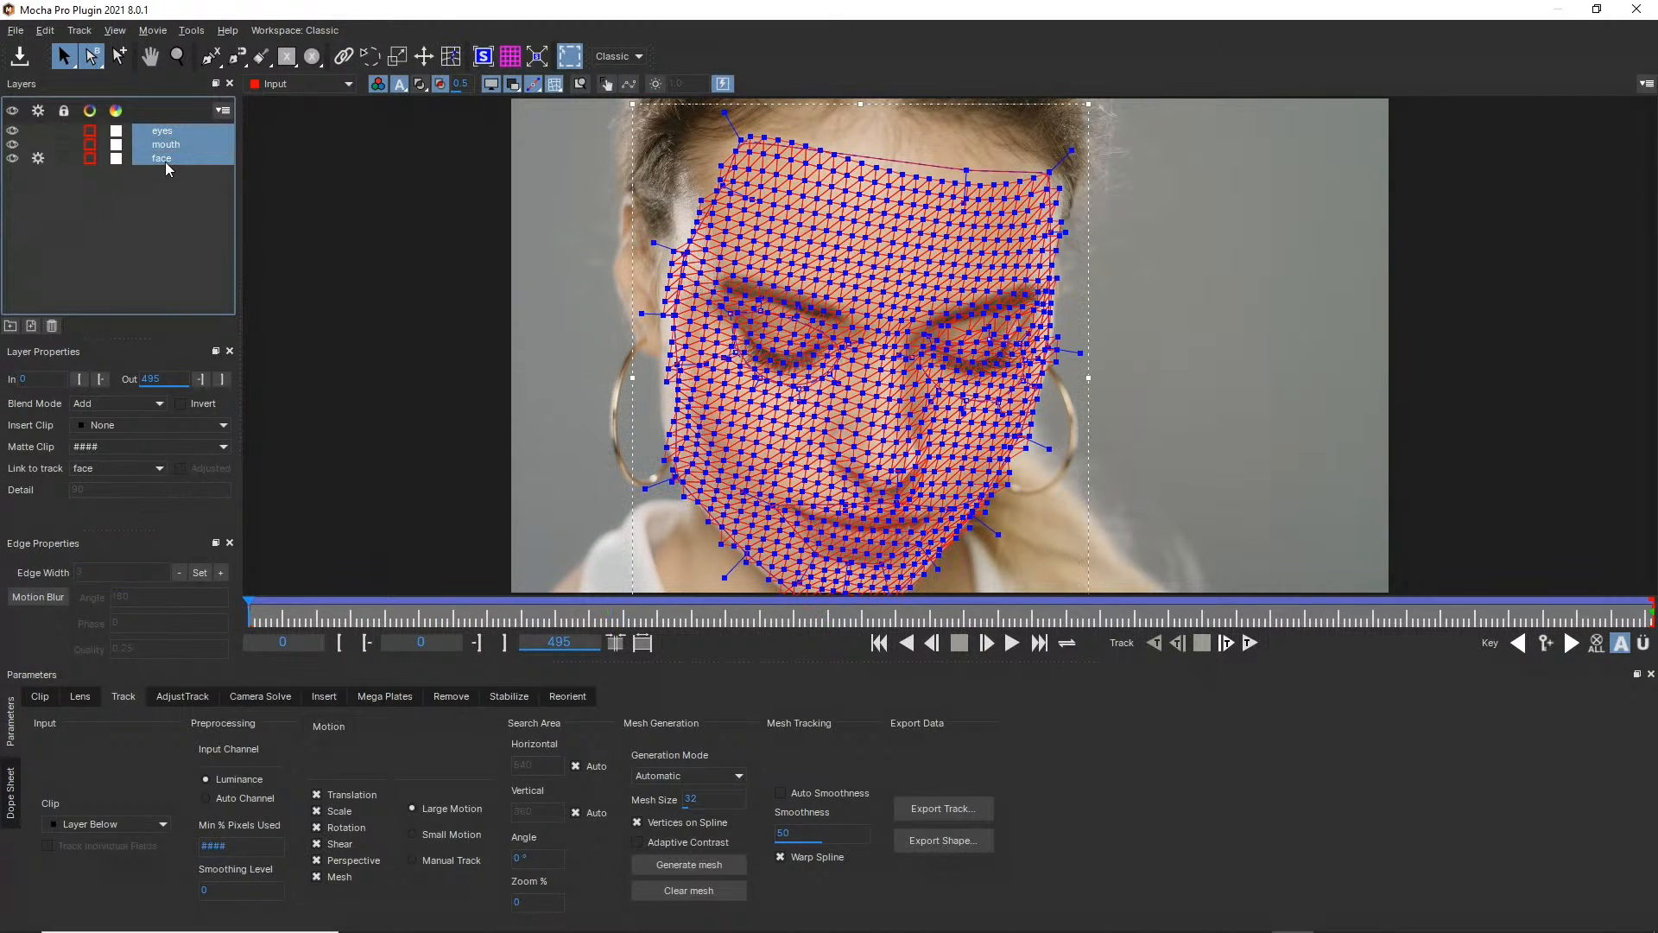
left_click(52, 325)
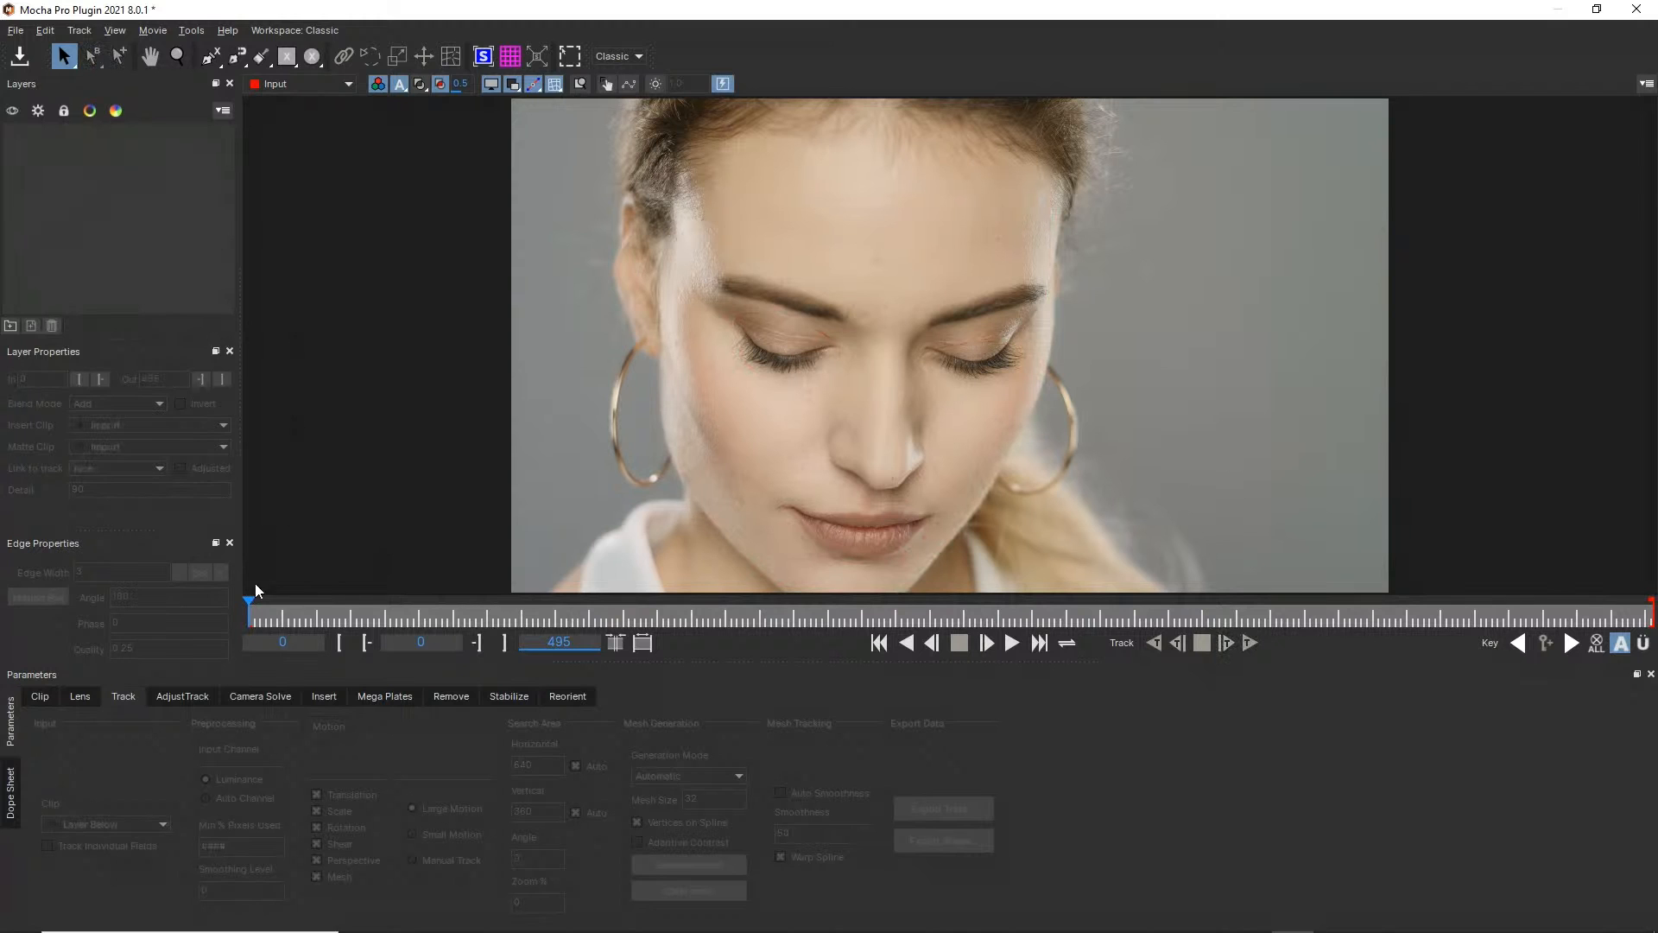
At frame 495, outline the whole face from forehead to chin with an X-Spline and round the corners of all its points
left_click_drag(249, 605, 1655, 604)
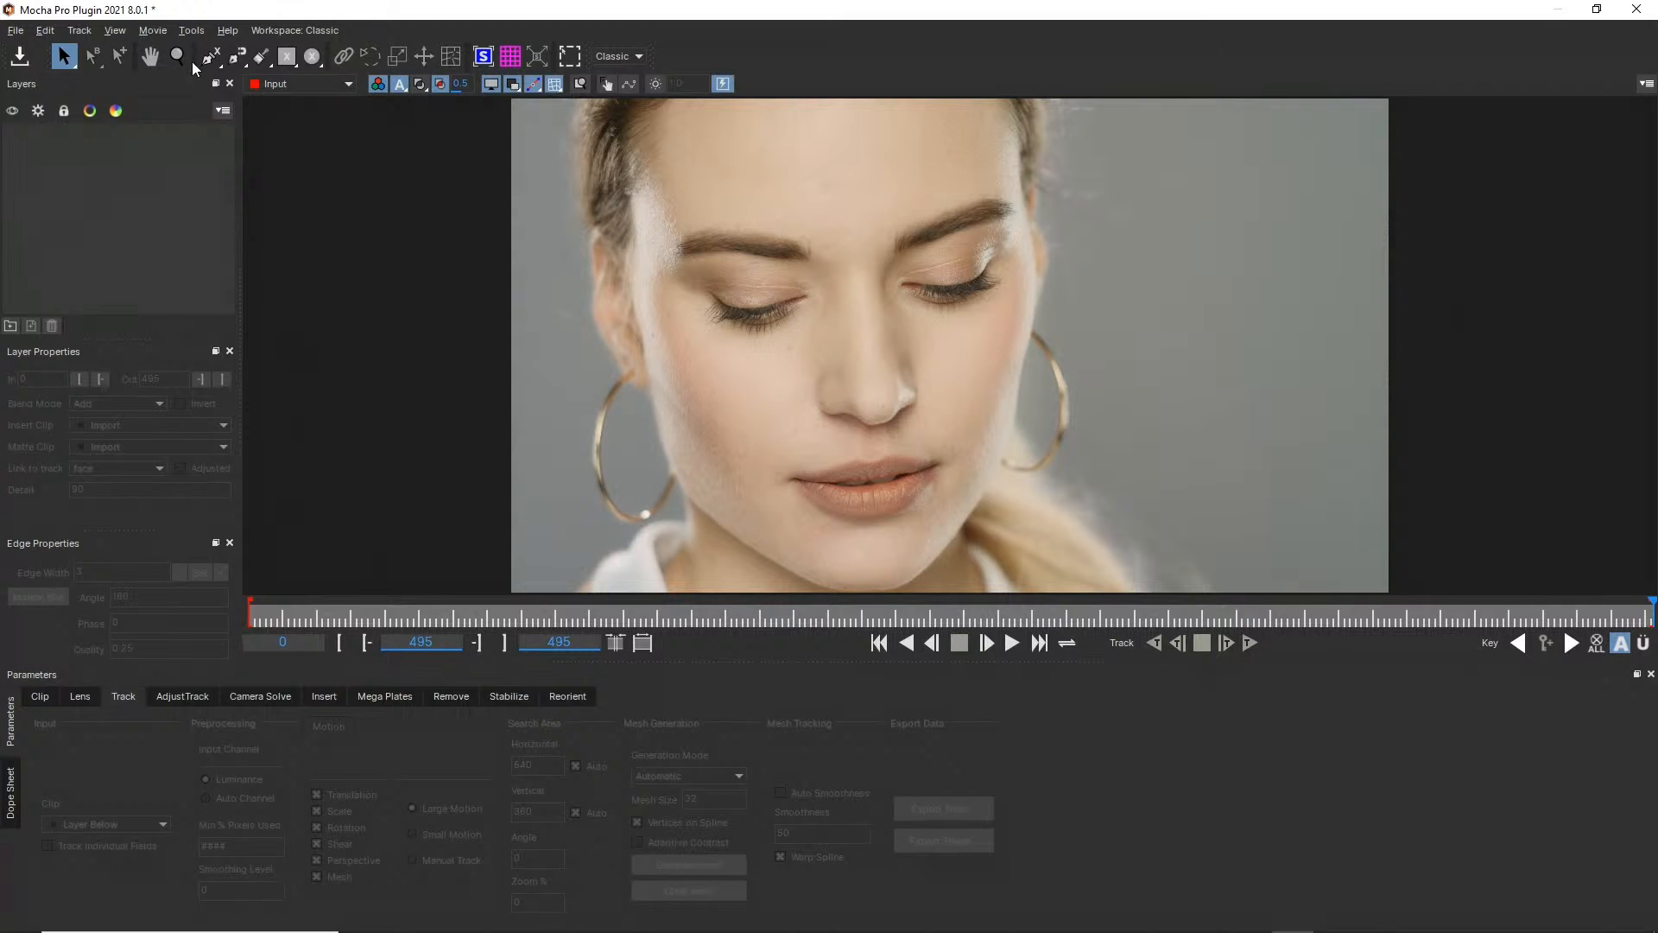
left_click_drag(734, 232, 883, 253)
key("x")
key("z")
key("x")
key("z")
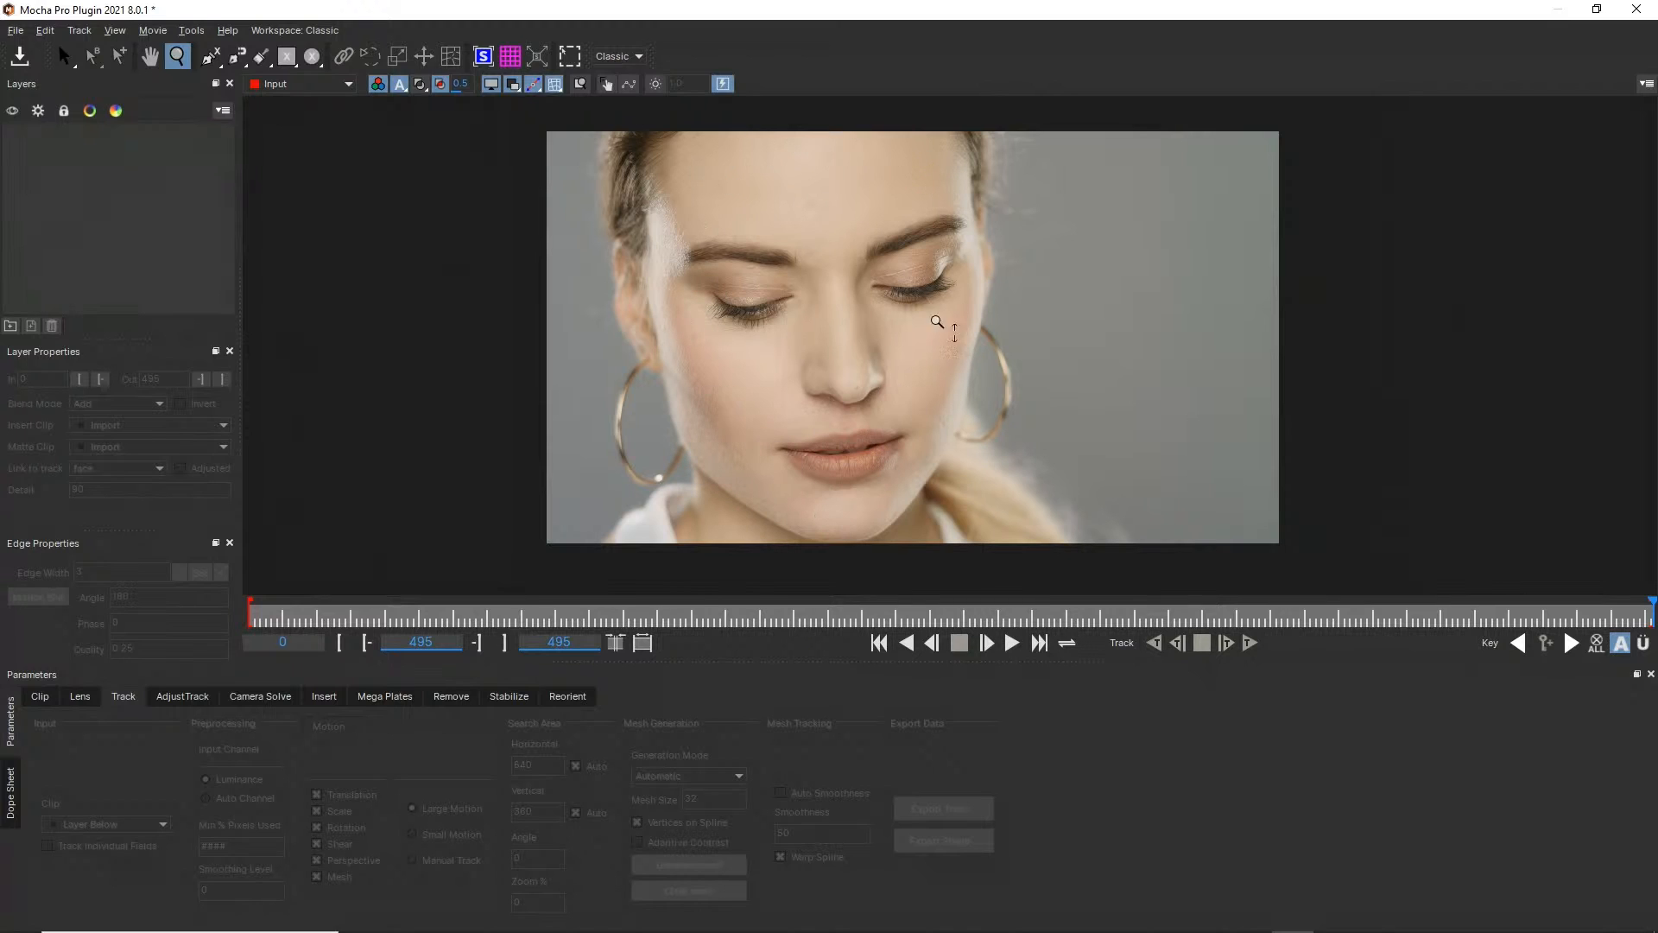
left_click(209, 56)
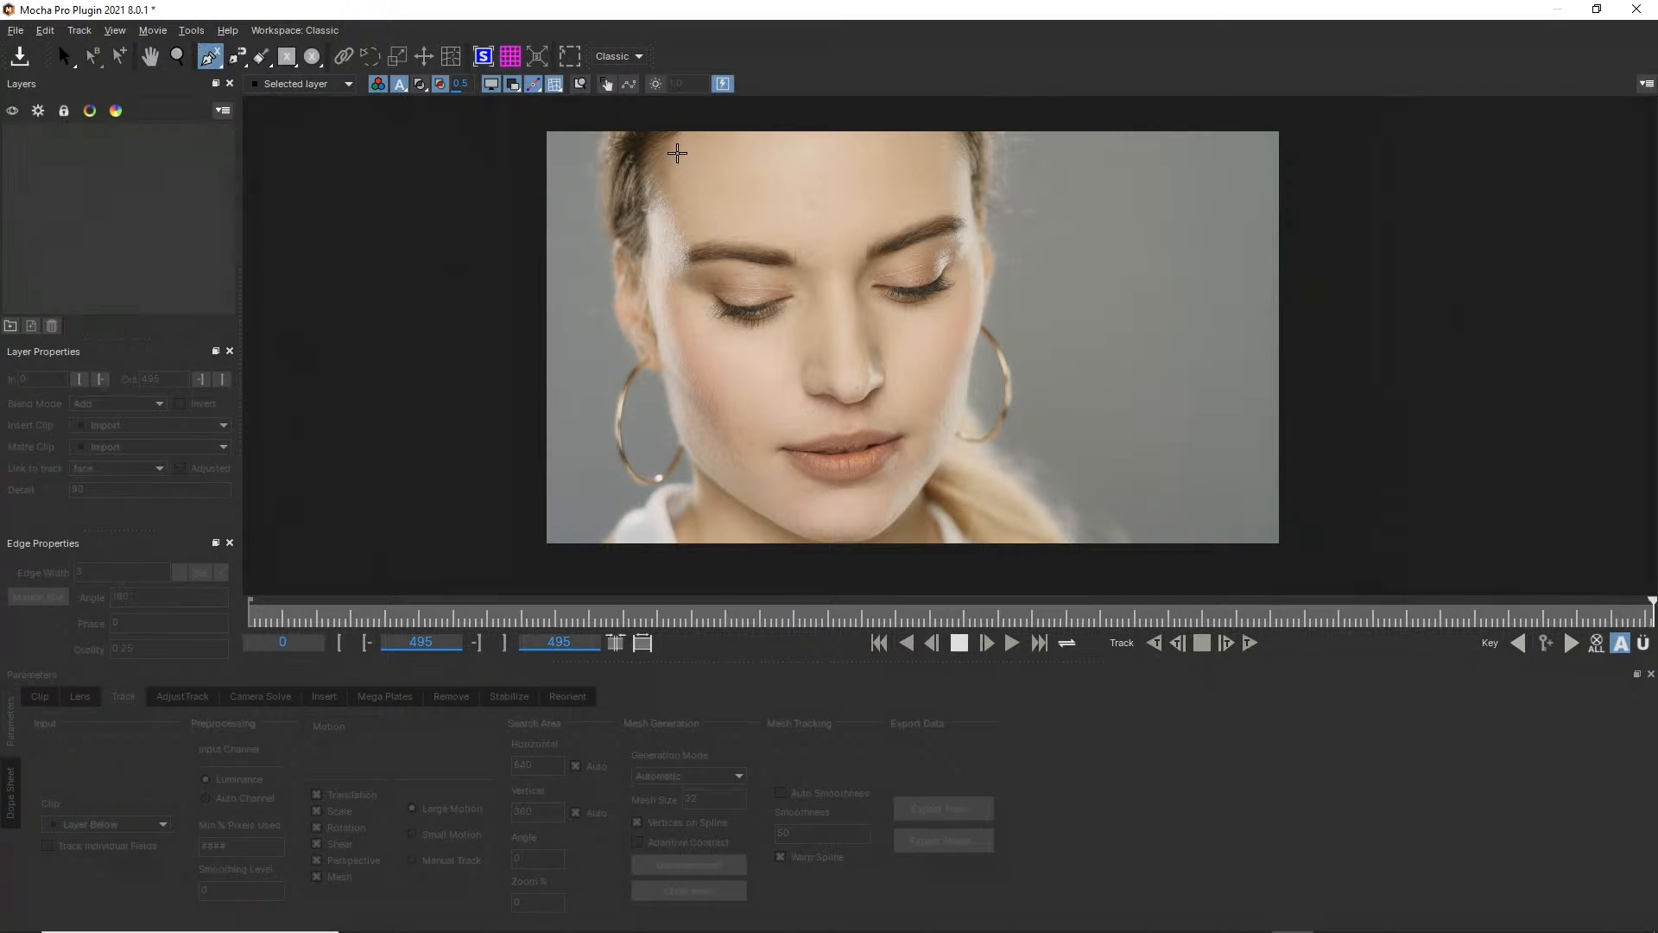
left_click(729, 119)
left_click(692, 132)
left_click(684, 168)
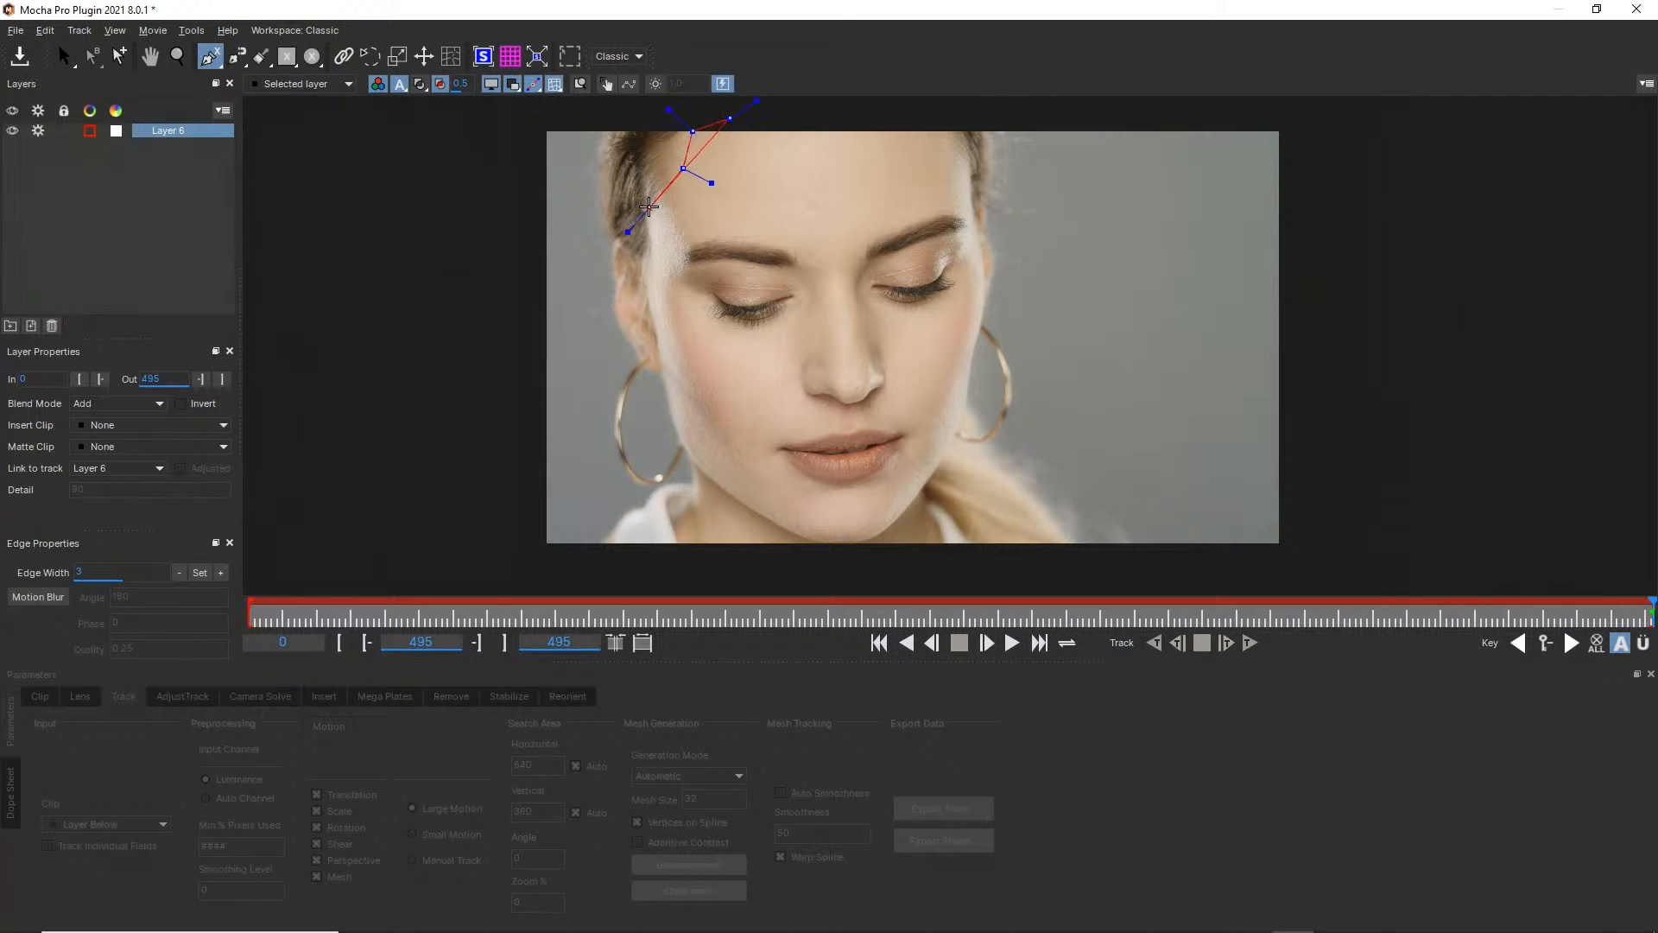
left_click(649, 213)
left_click(663, 372)
left_click(688, 441)
left_click(698, 464)
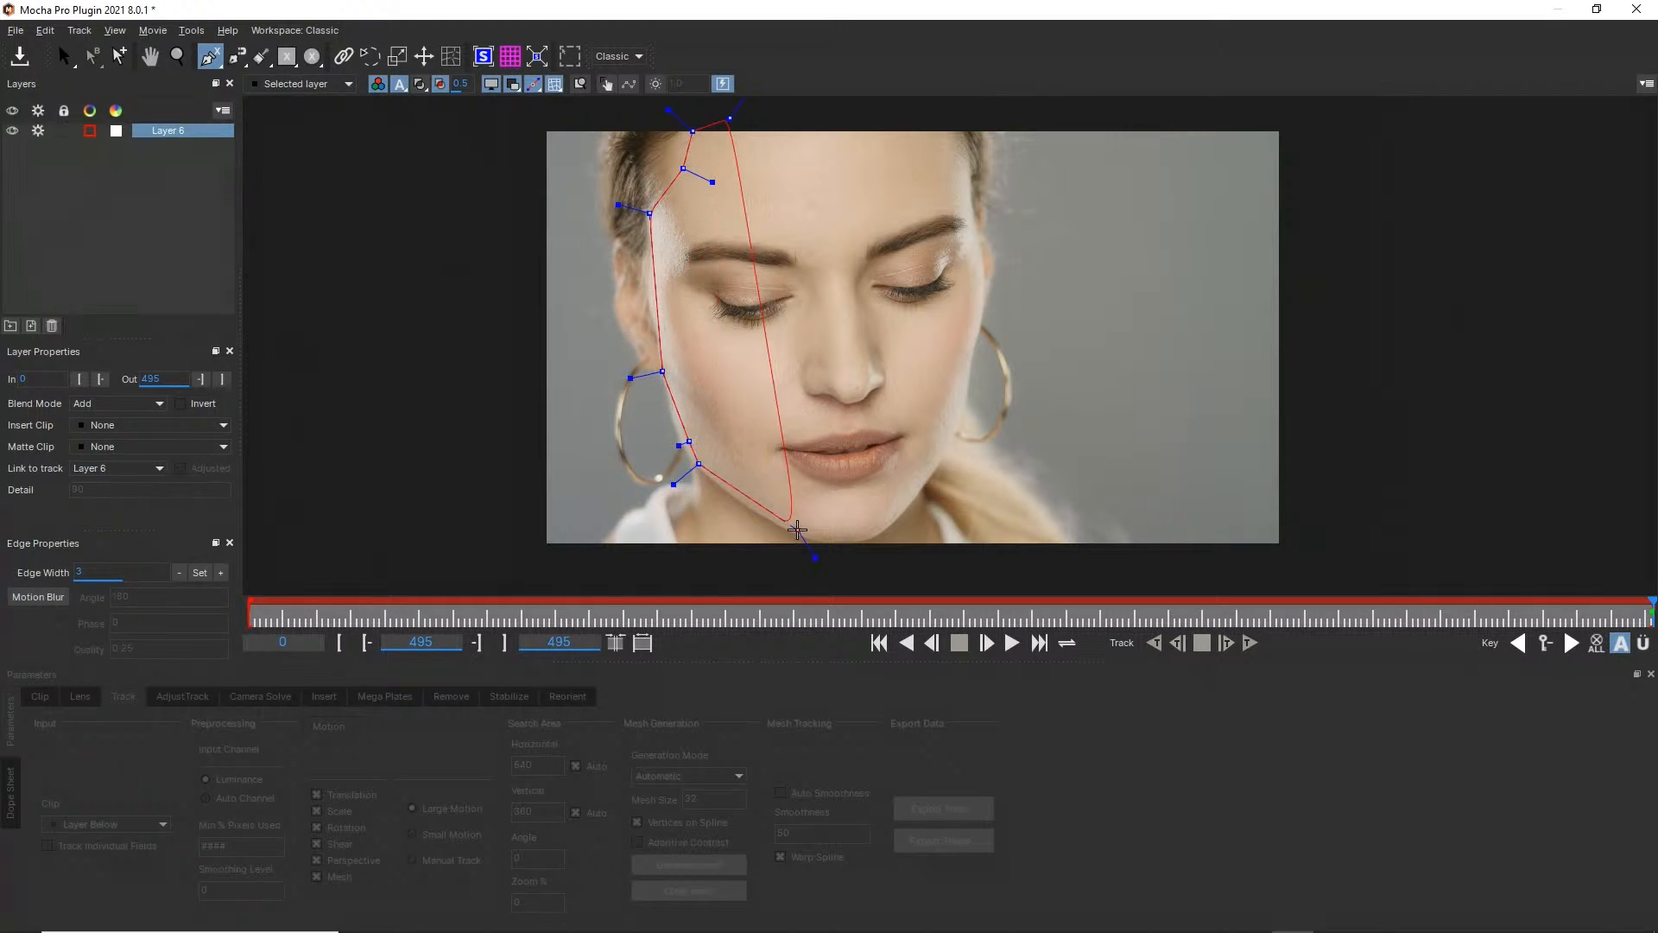
left_click(802, 531)
left_click(853, 546)
left_click(914, 497)
left_click(948, 443)
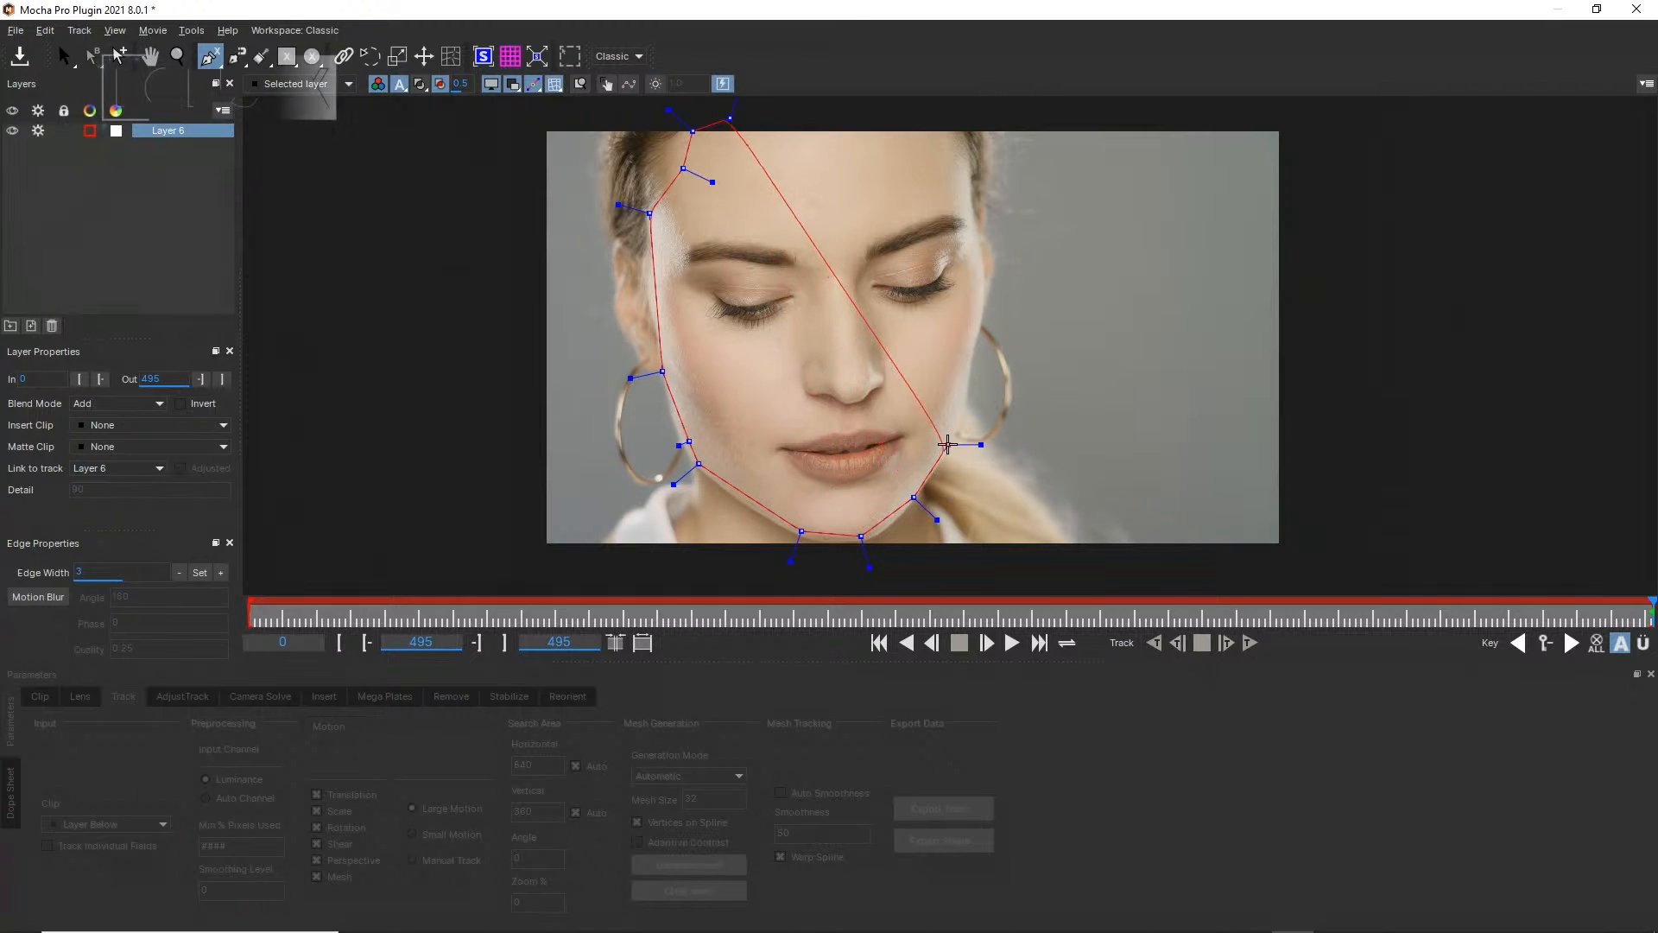
left_click(976, 369)
left_click(979, 317)
left_click(985, 264)
left_click(974, 229)
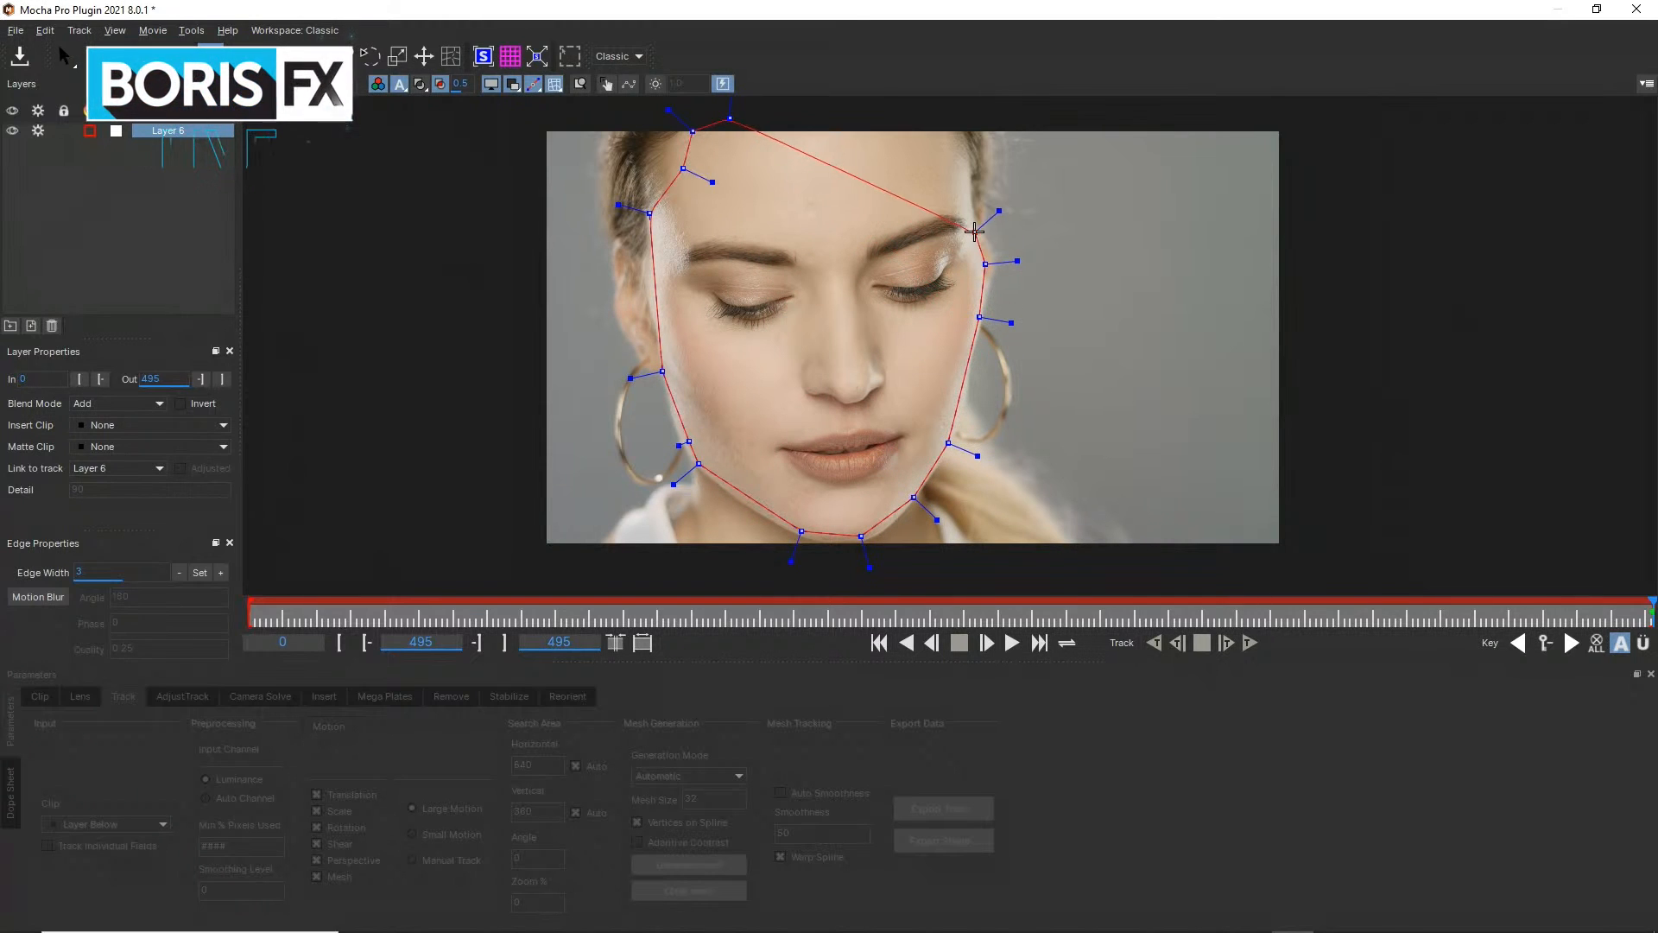
left_click(961, 172)
left_click(932, 116)
left_click(867, 106)
right_click(840, 109)
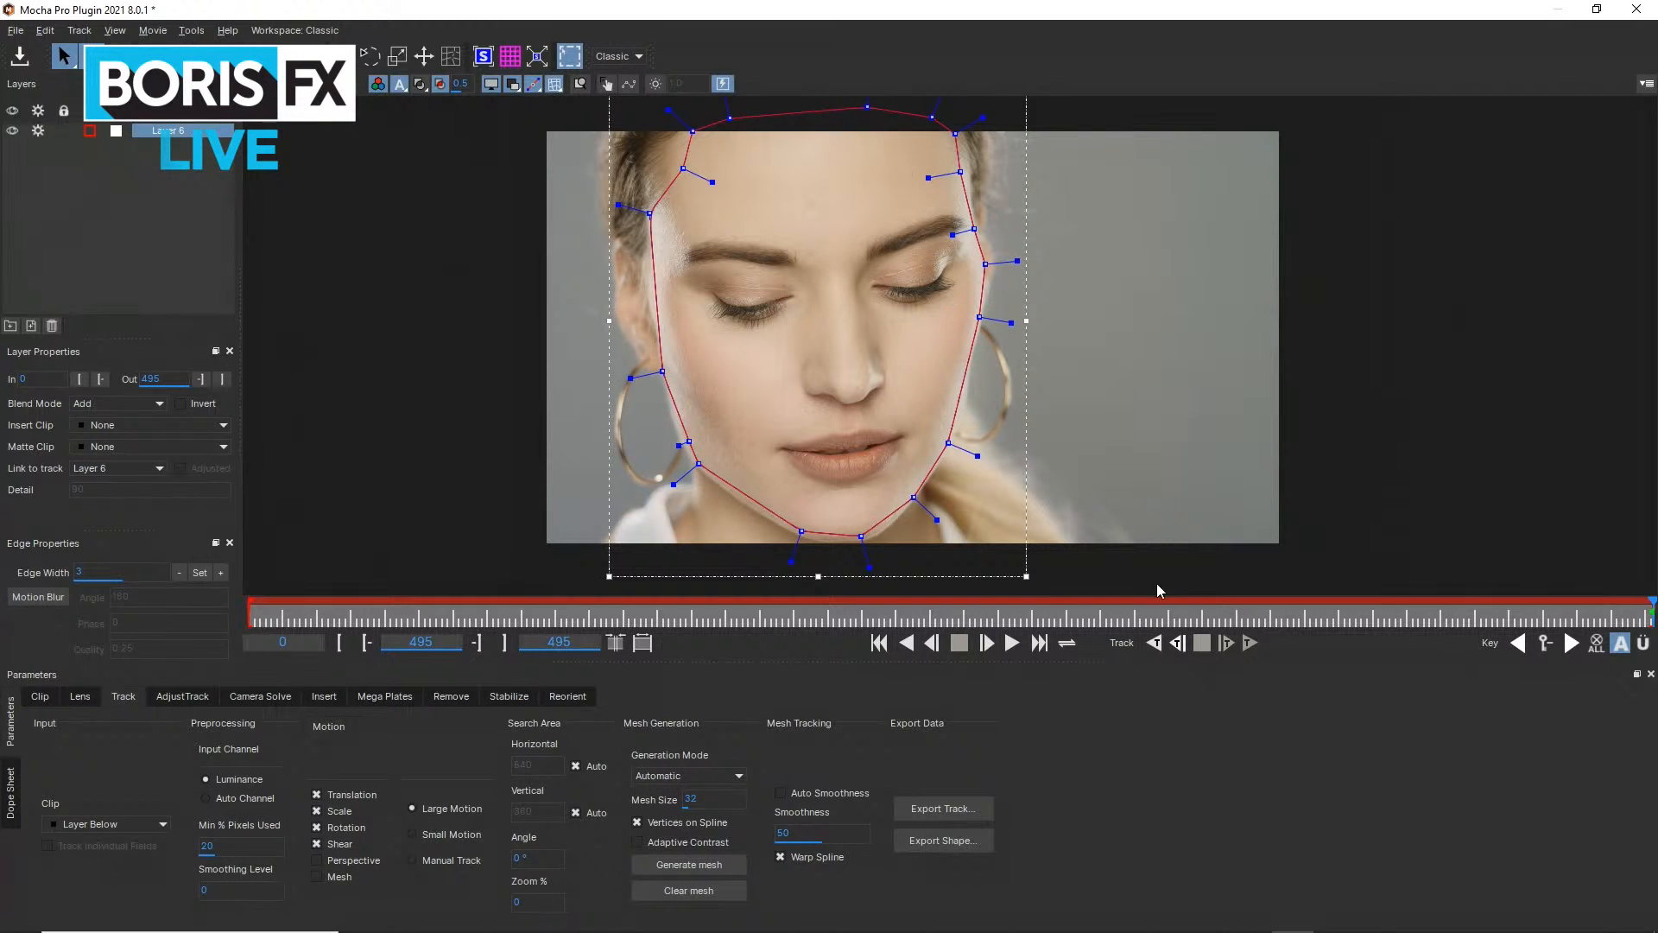
left_click_drag(1157, 584, 474, 4)
left_click_drag(984, 120, 976, 141)
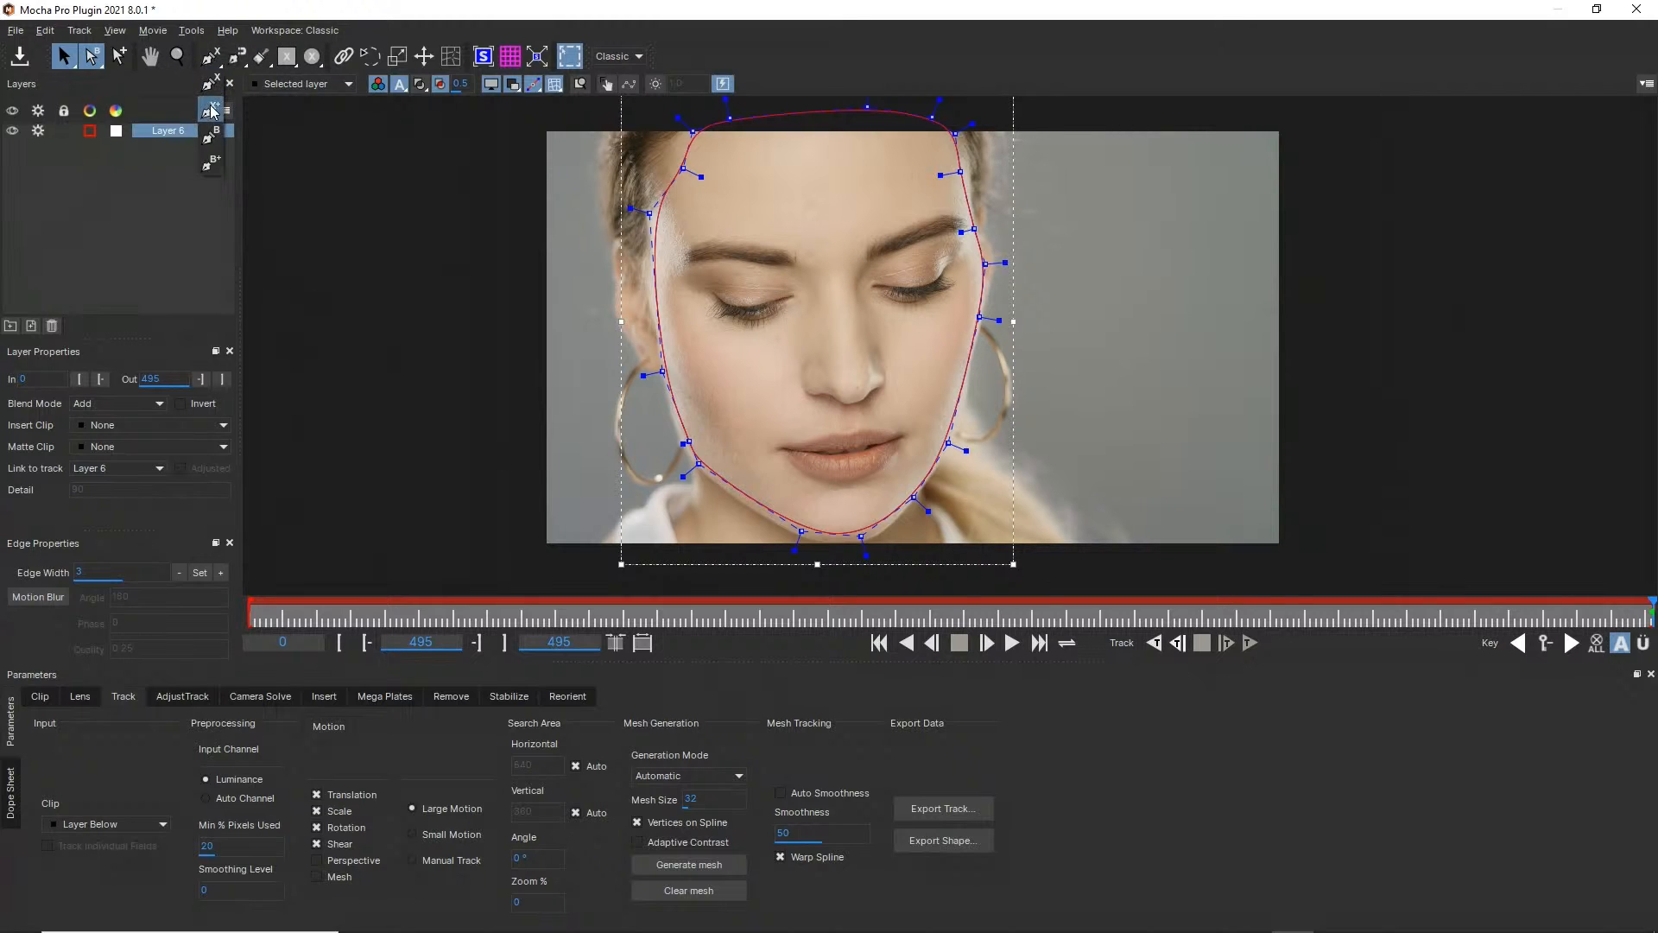
Add a closed X-Spline to the face layer around the eye and eyebrow on the image's left side
left_click(210, 110)
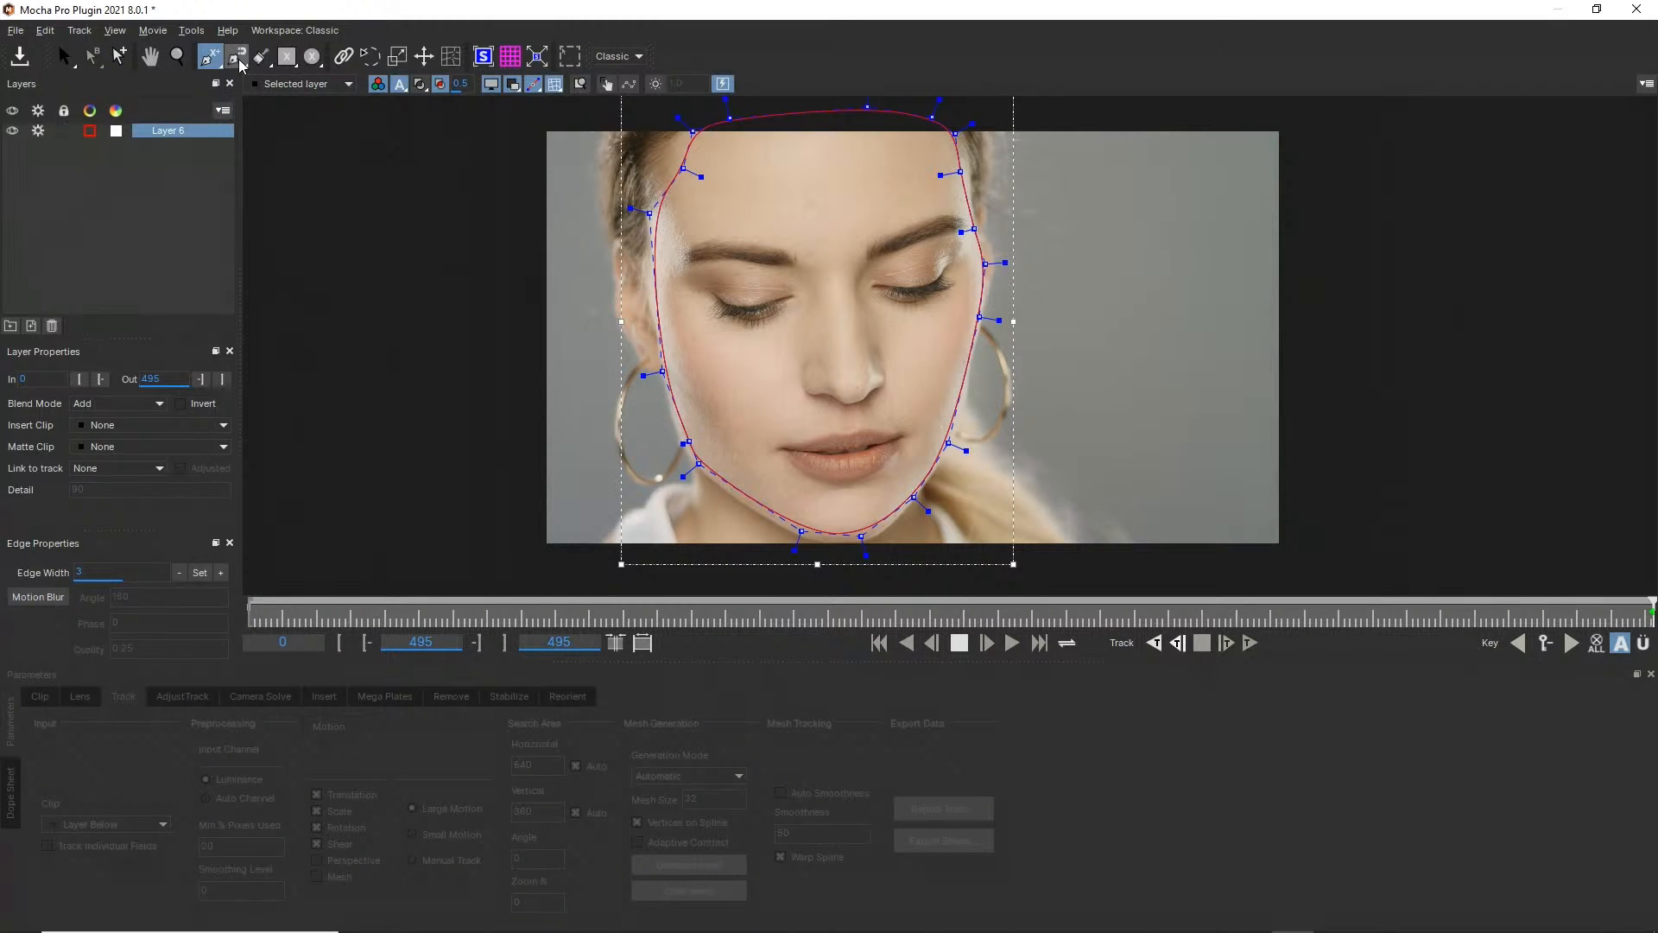
left_click(680, 270)
left_click(686, 248)
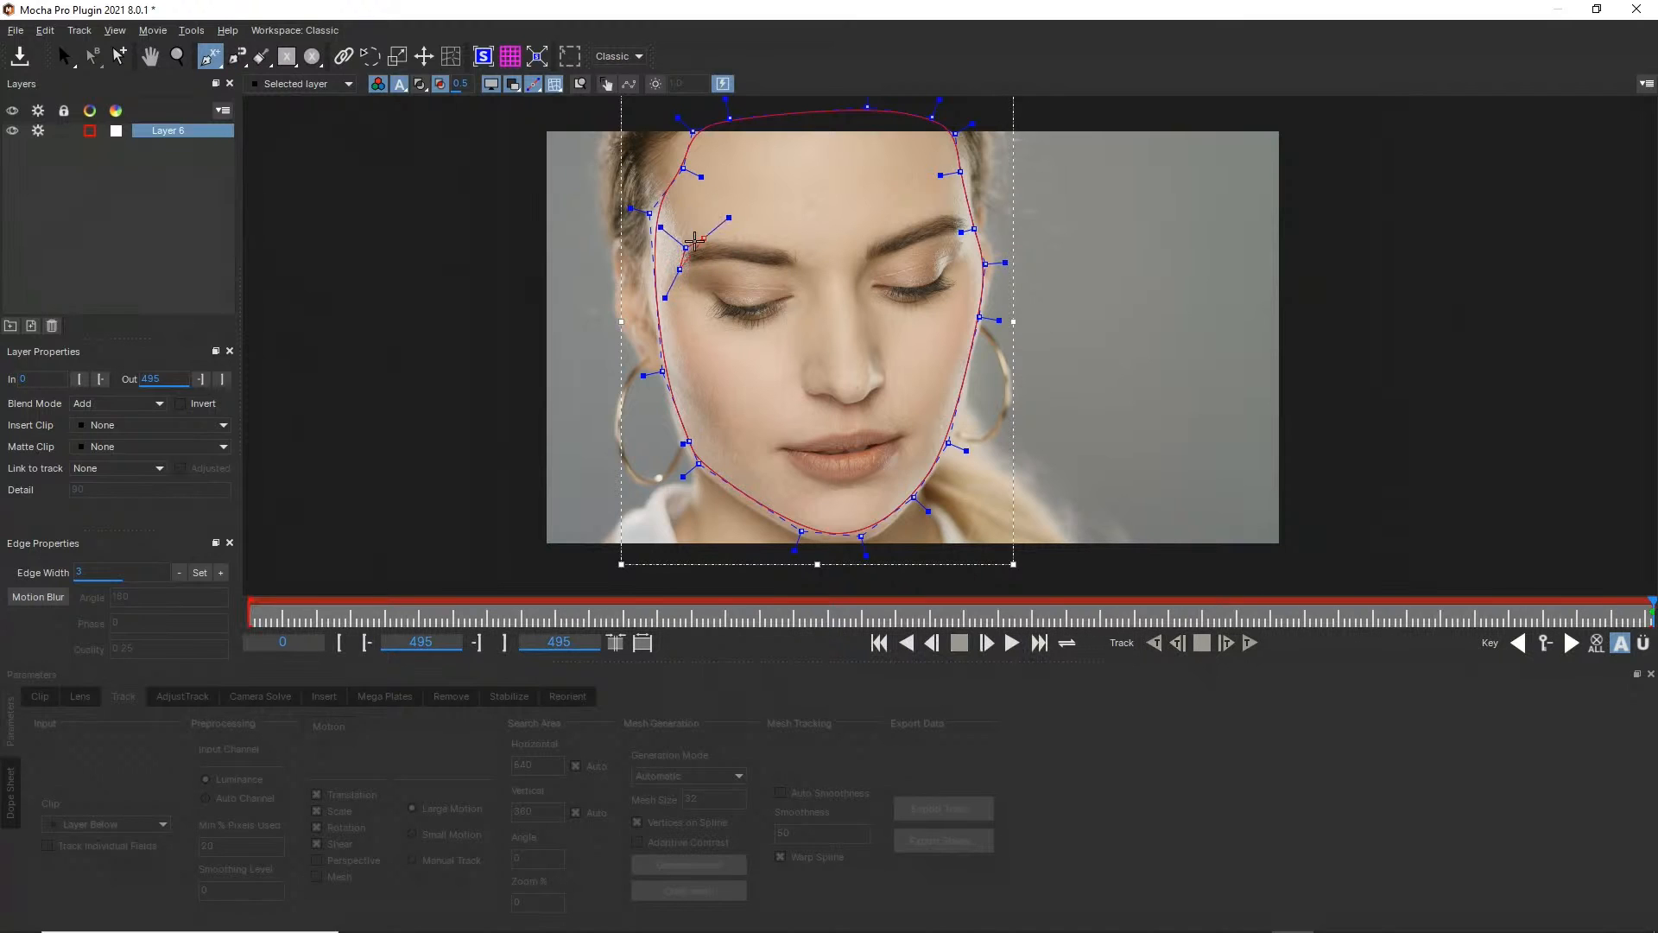
left_click(713, 236)
left_click(773, 240)
left_click(796, 248)
left_click(802, 298)
left_click(785, 322)
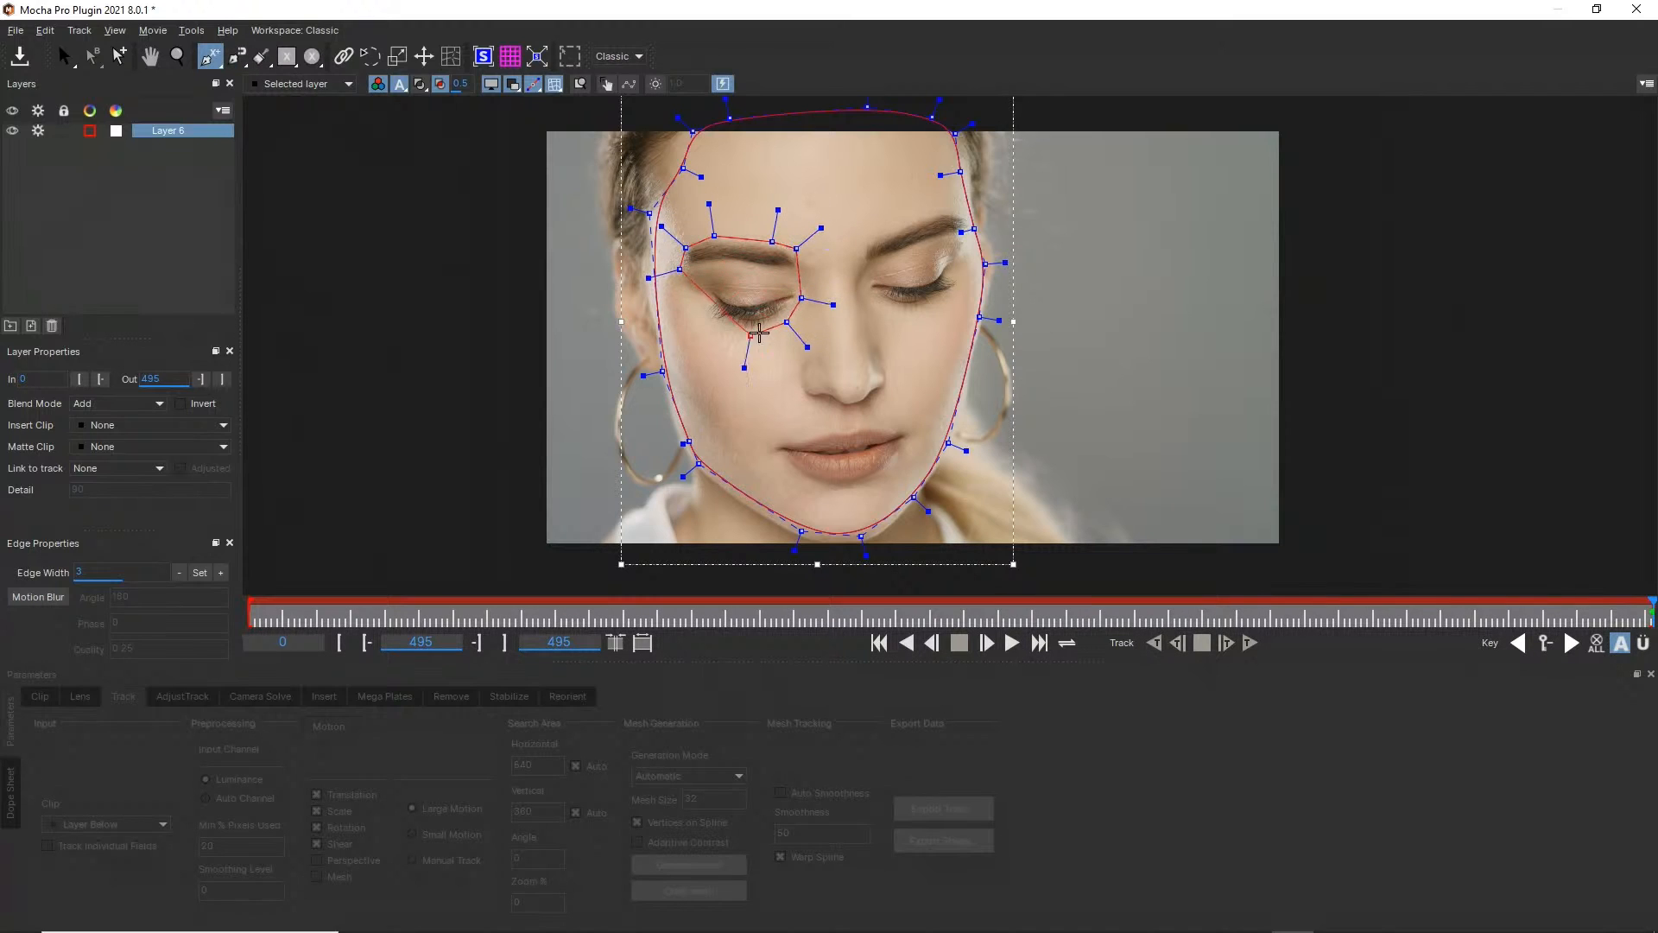
left_click(745, 336)
left_click(718, 327)
left_click(701, 302)
left_click(680, 269)
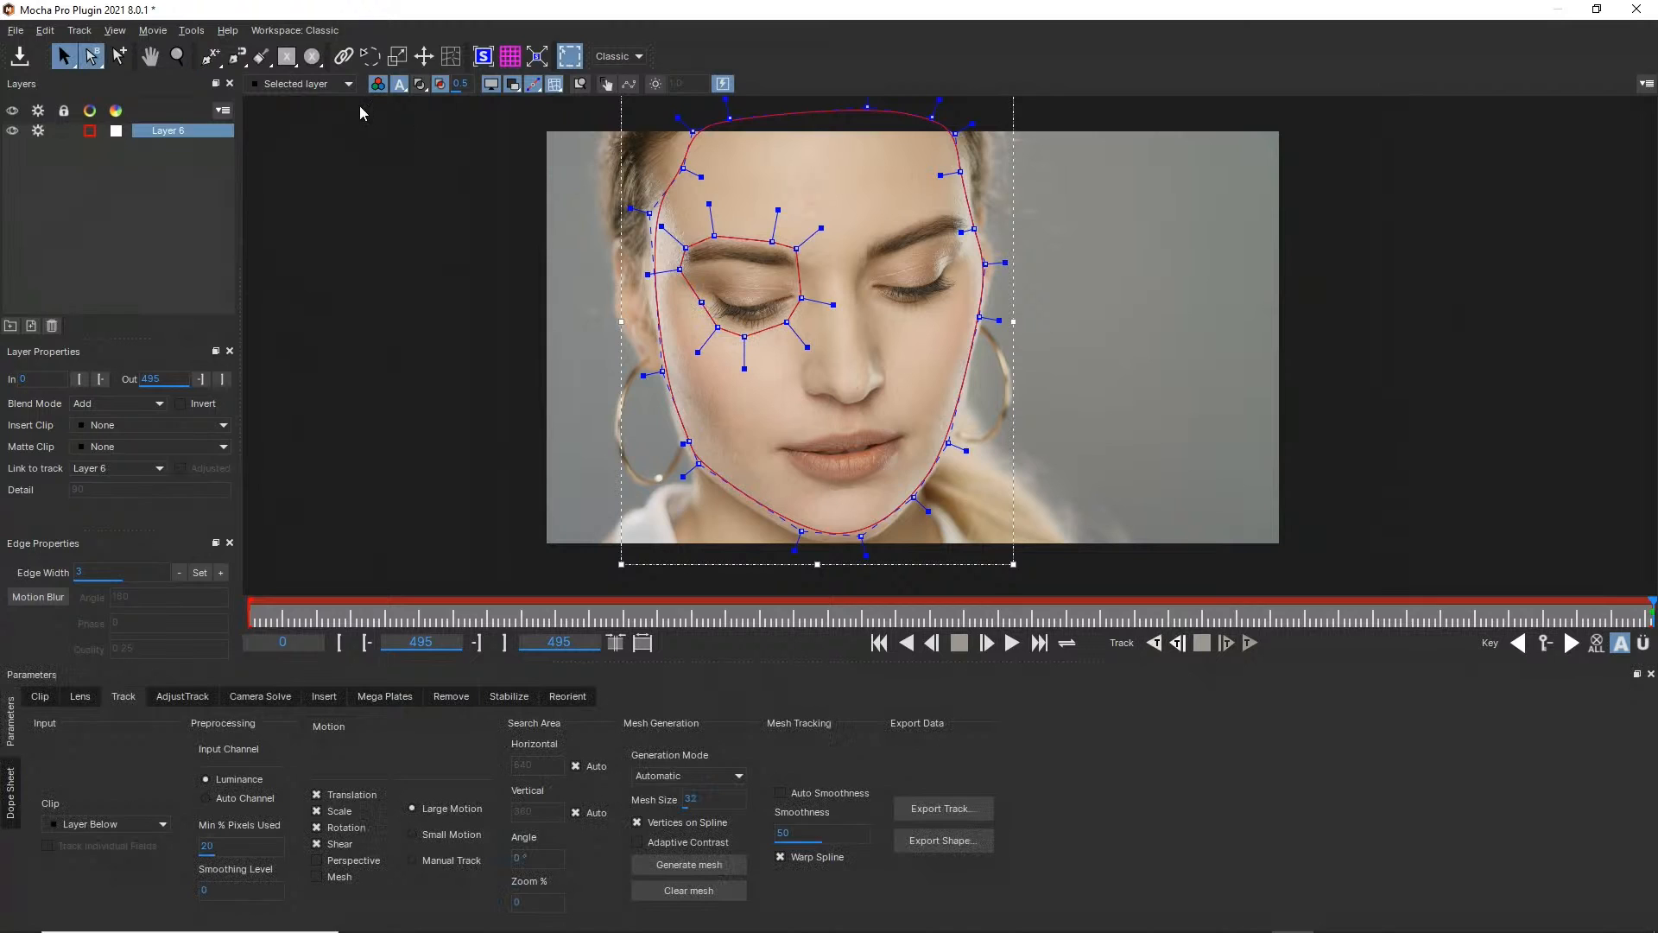
Add a matching X-Spline to the face layer around the other eye and eyebrow, and round the points of the eye shapes
left_click(210, 56)
left_click(875, 296)
left_click(865, 273)
left_click(870, 245)
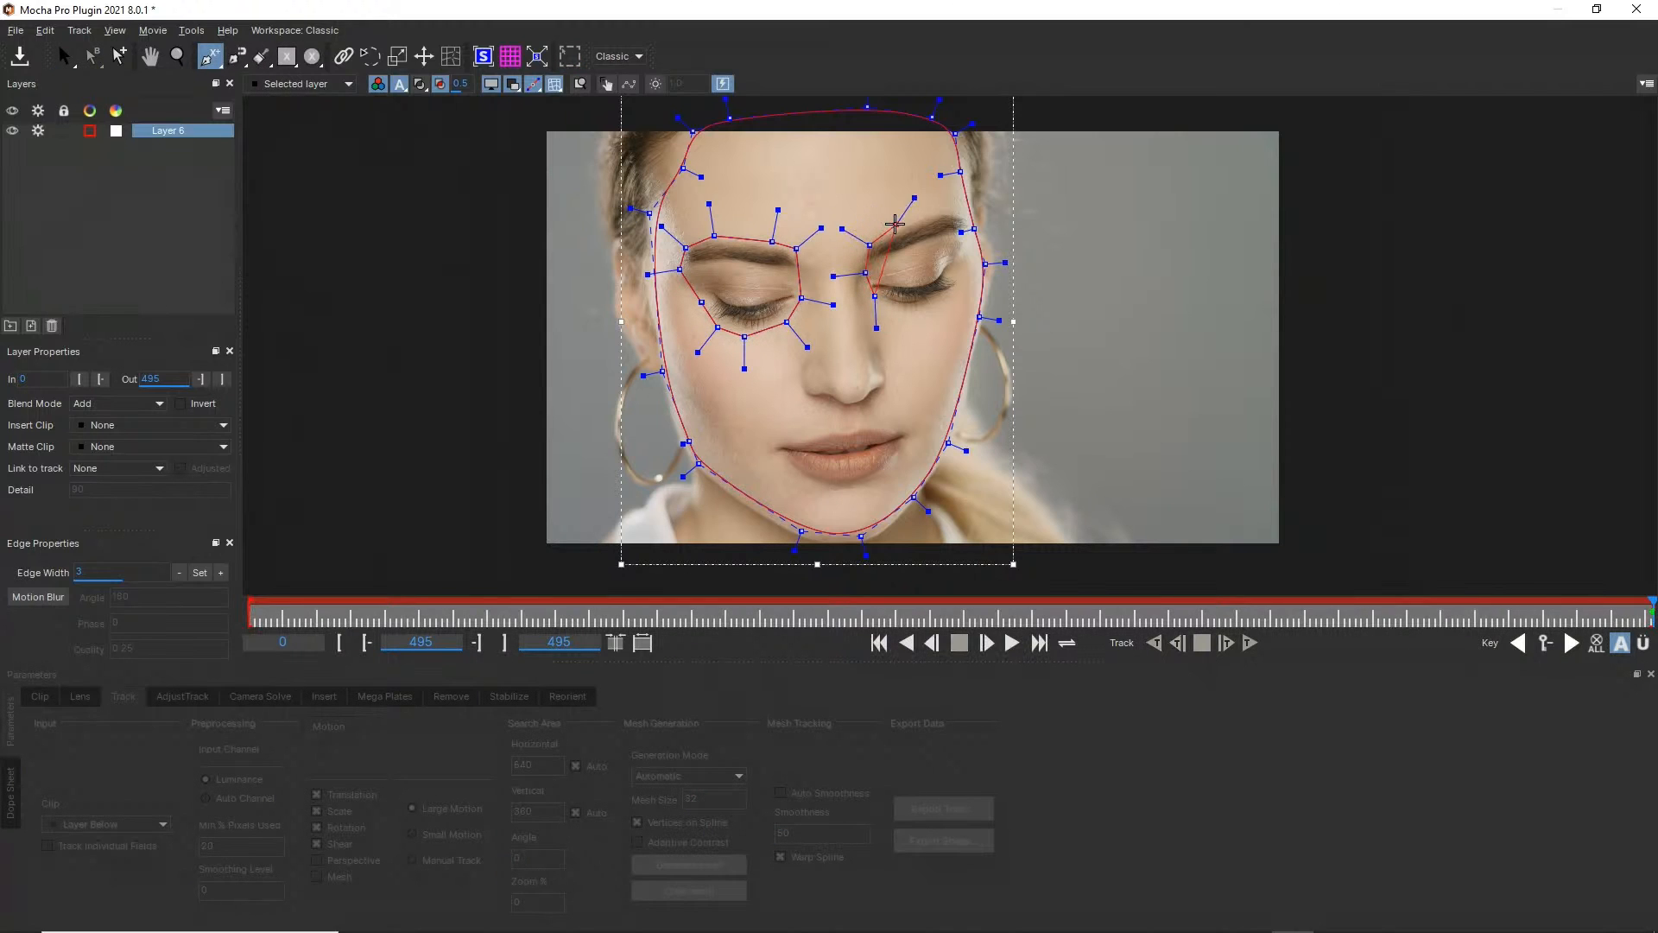
left_click(902, 220)
left_click(955, 210)
left_click(970, 215)
left_click(967, 262)
left_click(954, 290)
left_click(935, 304)
left_click(914, 308)
left_click(875, 296)
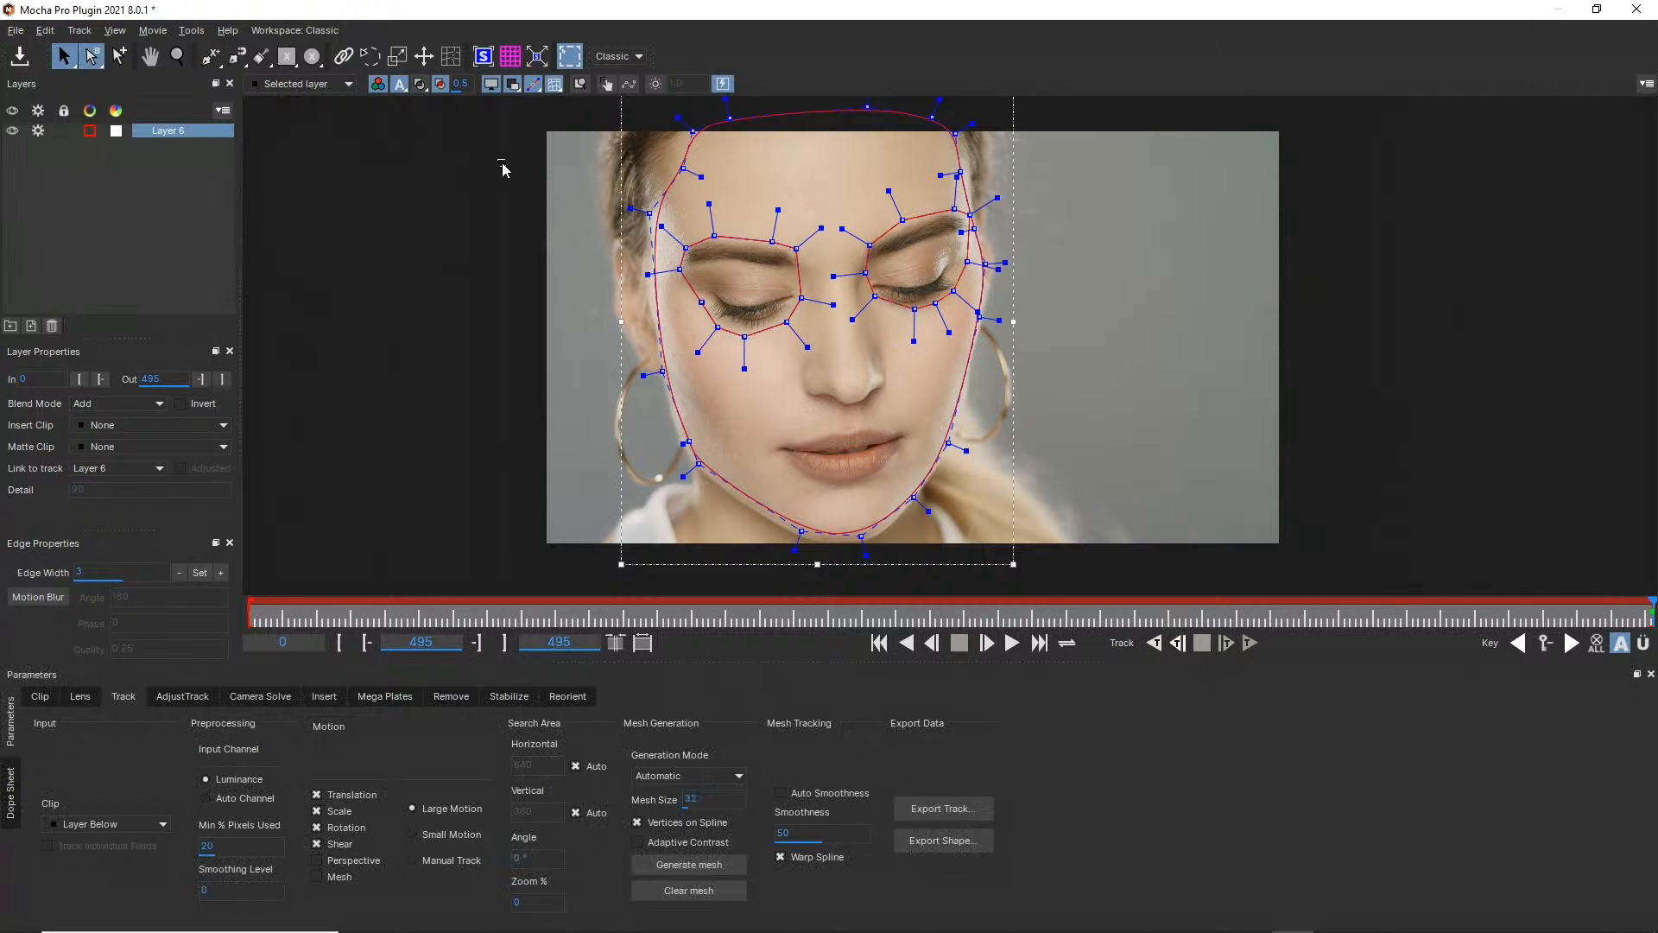
left_click_drag(498, 160, 1081, 469)
left_click_drag(996, 198, 946, 226)
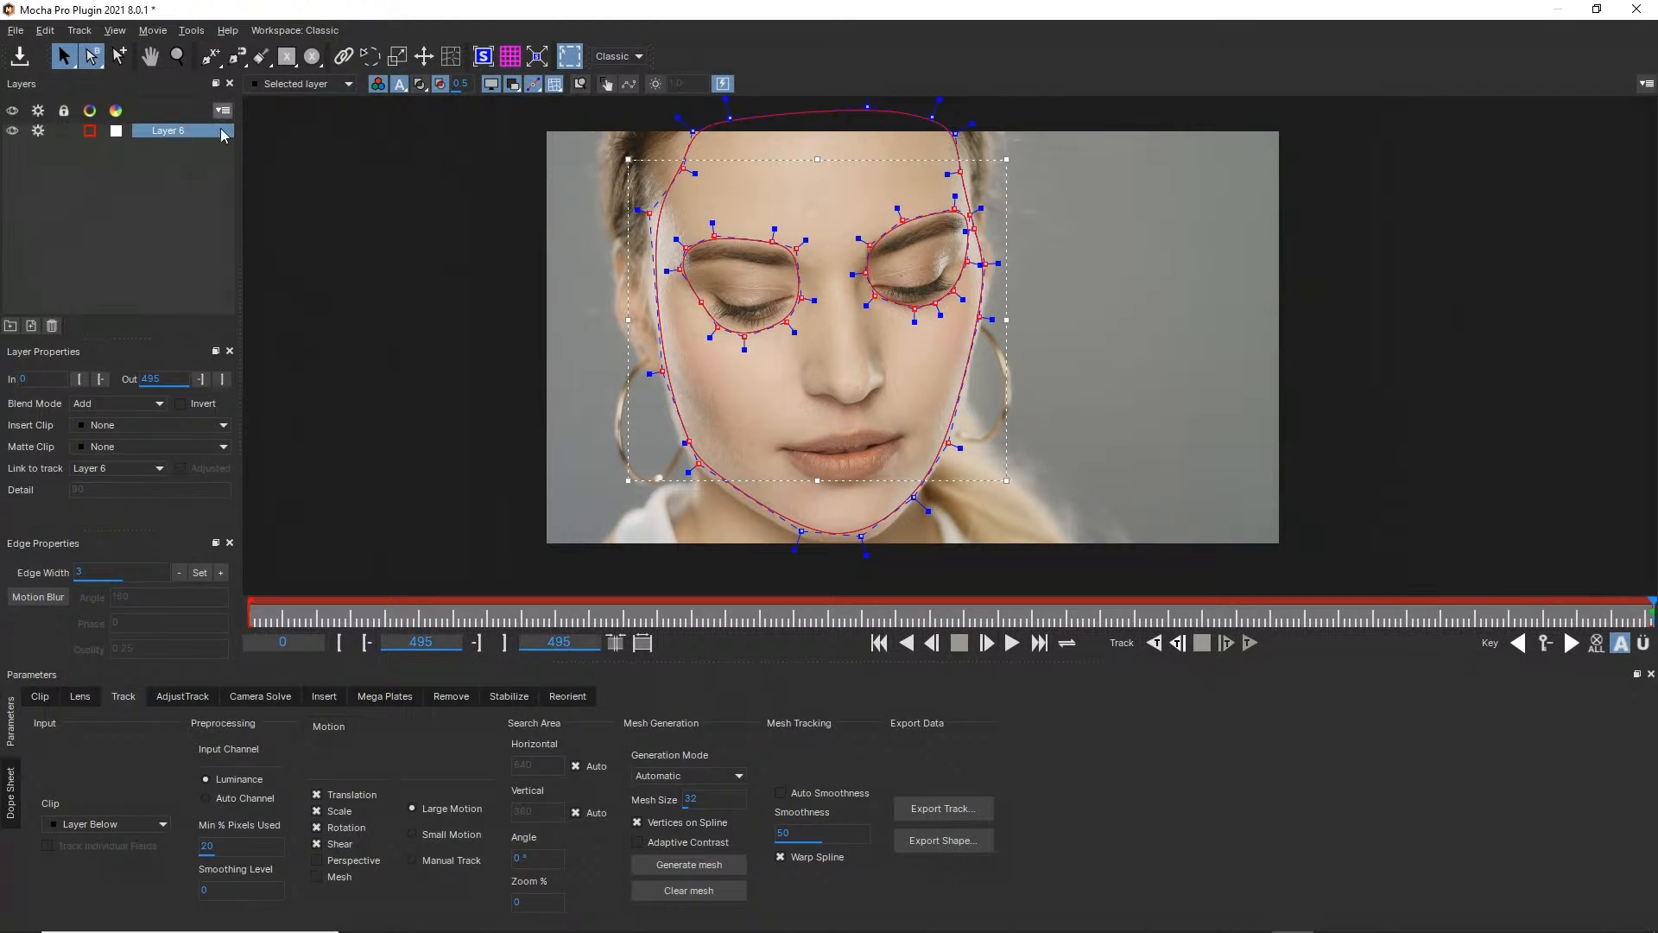
Add a closed X-Spline to the face layer around the lips
left_click(211, 57)
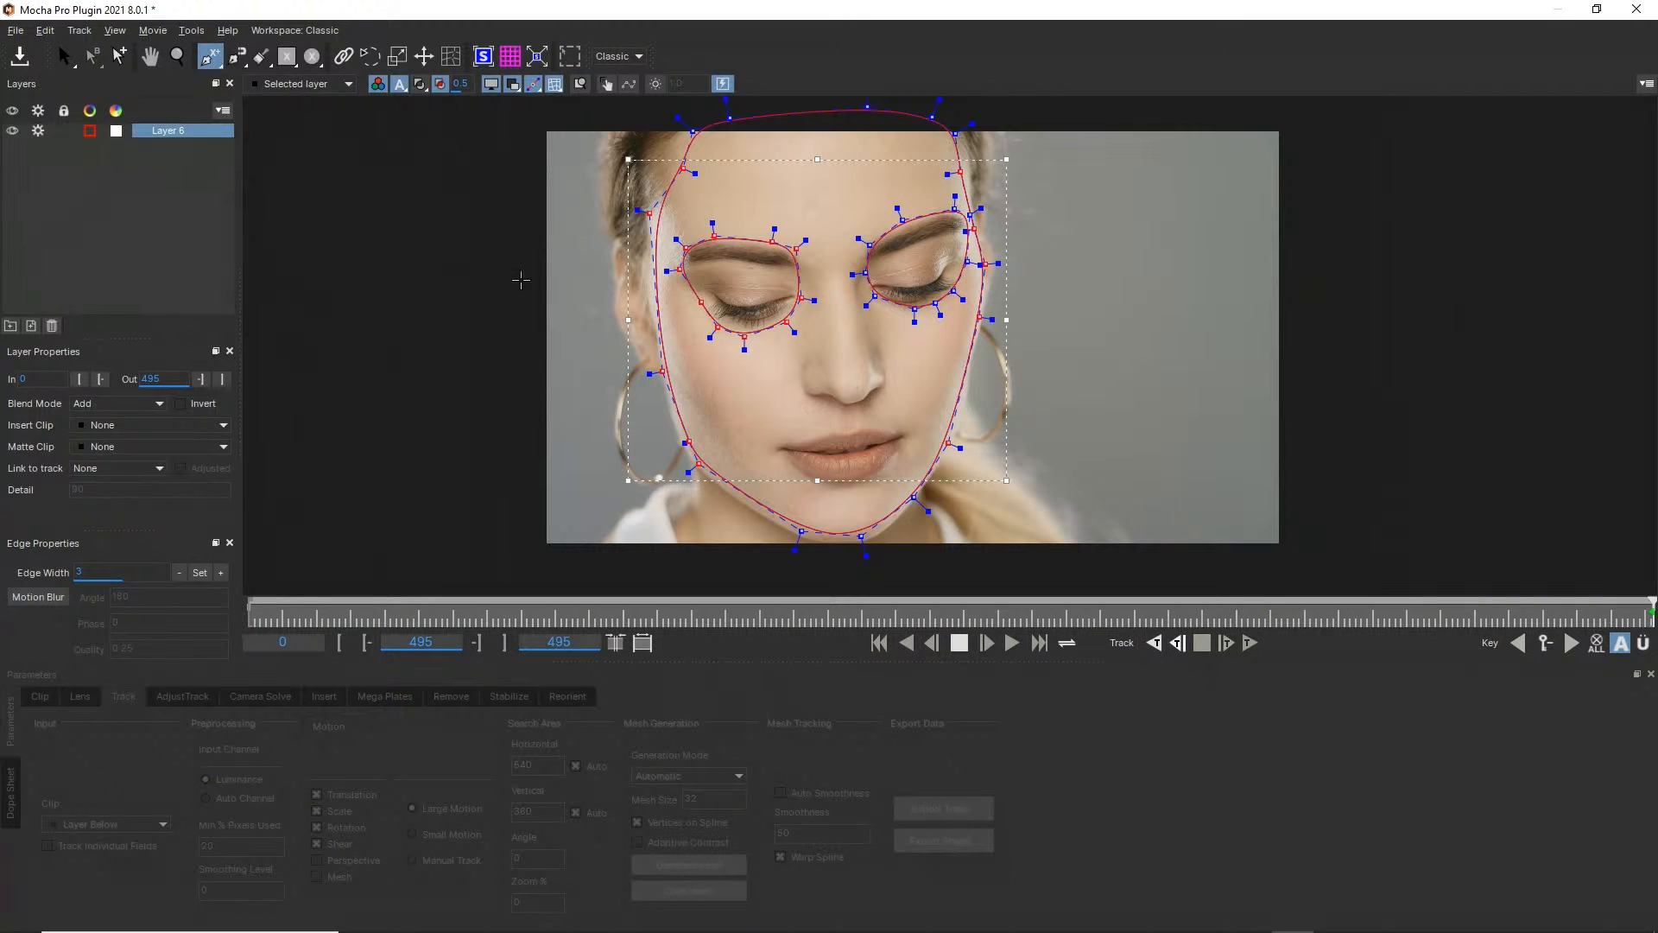
left_click(775, 445)
left_click(807, 434)
left_click(841, 430)
left_click(868, 424)
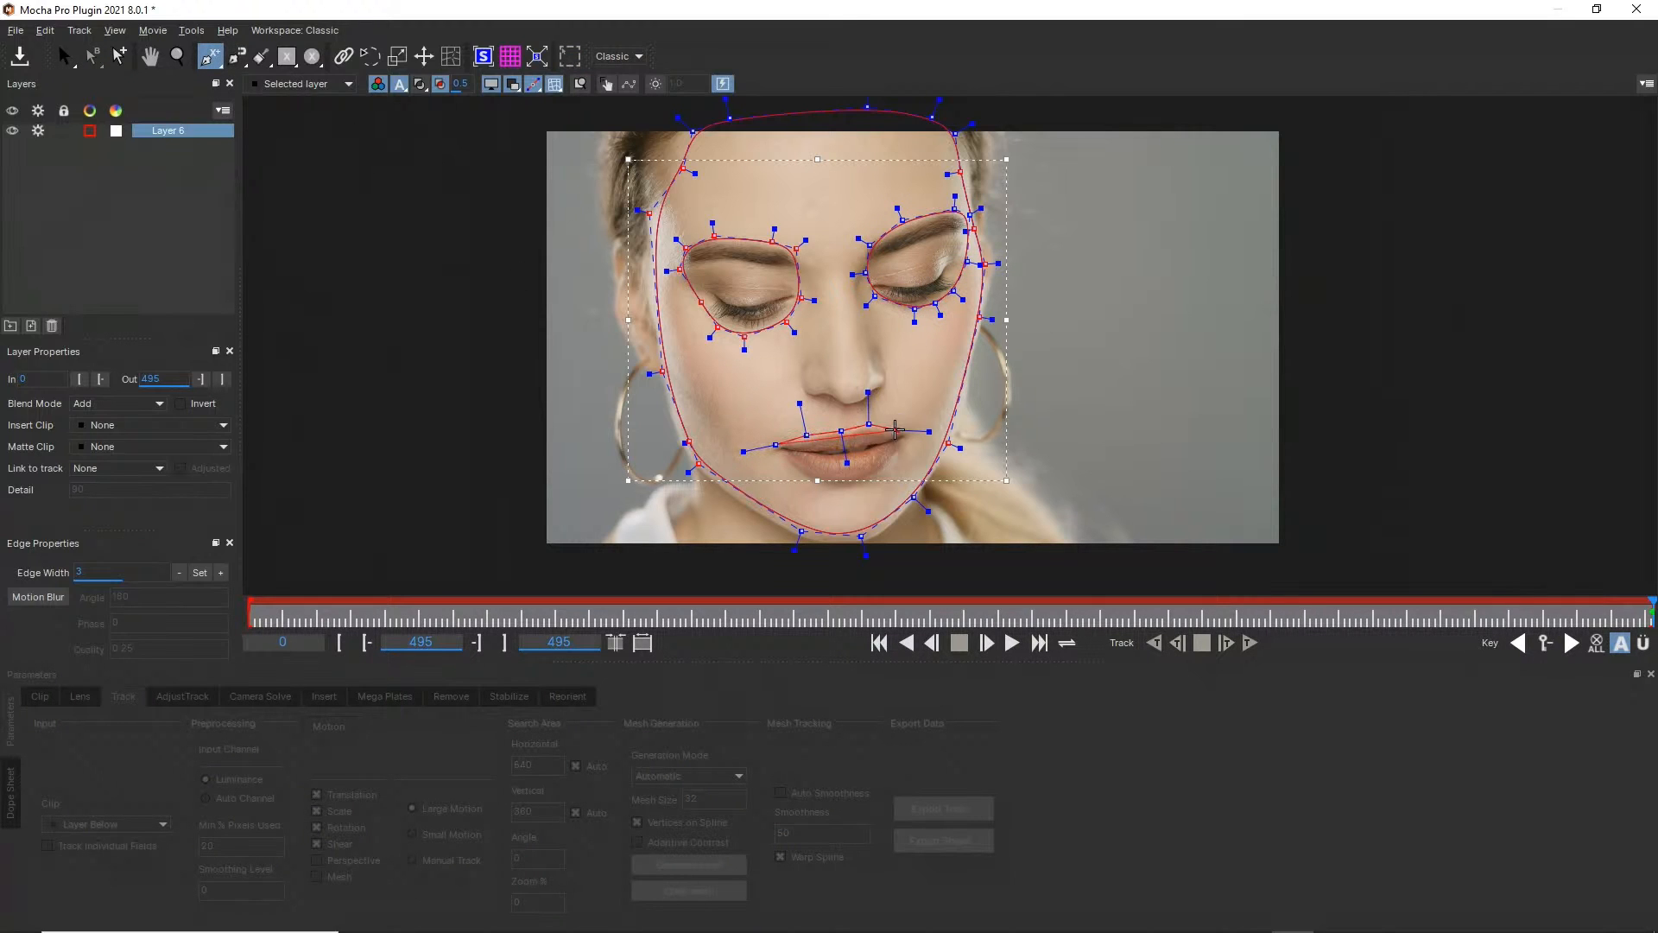
left_click(913, 429)
left_click(896, 464)
left_click(830, 485)
right_click(830, 485)
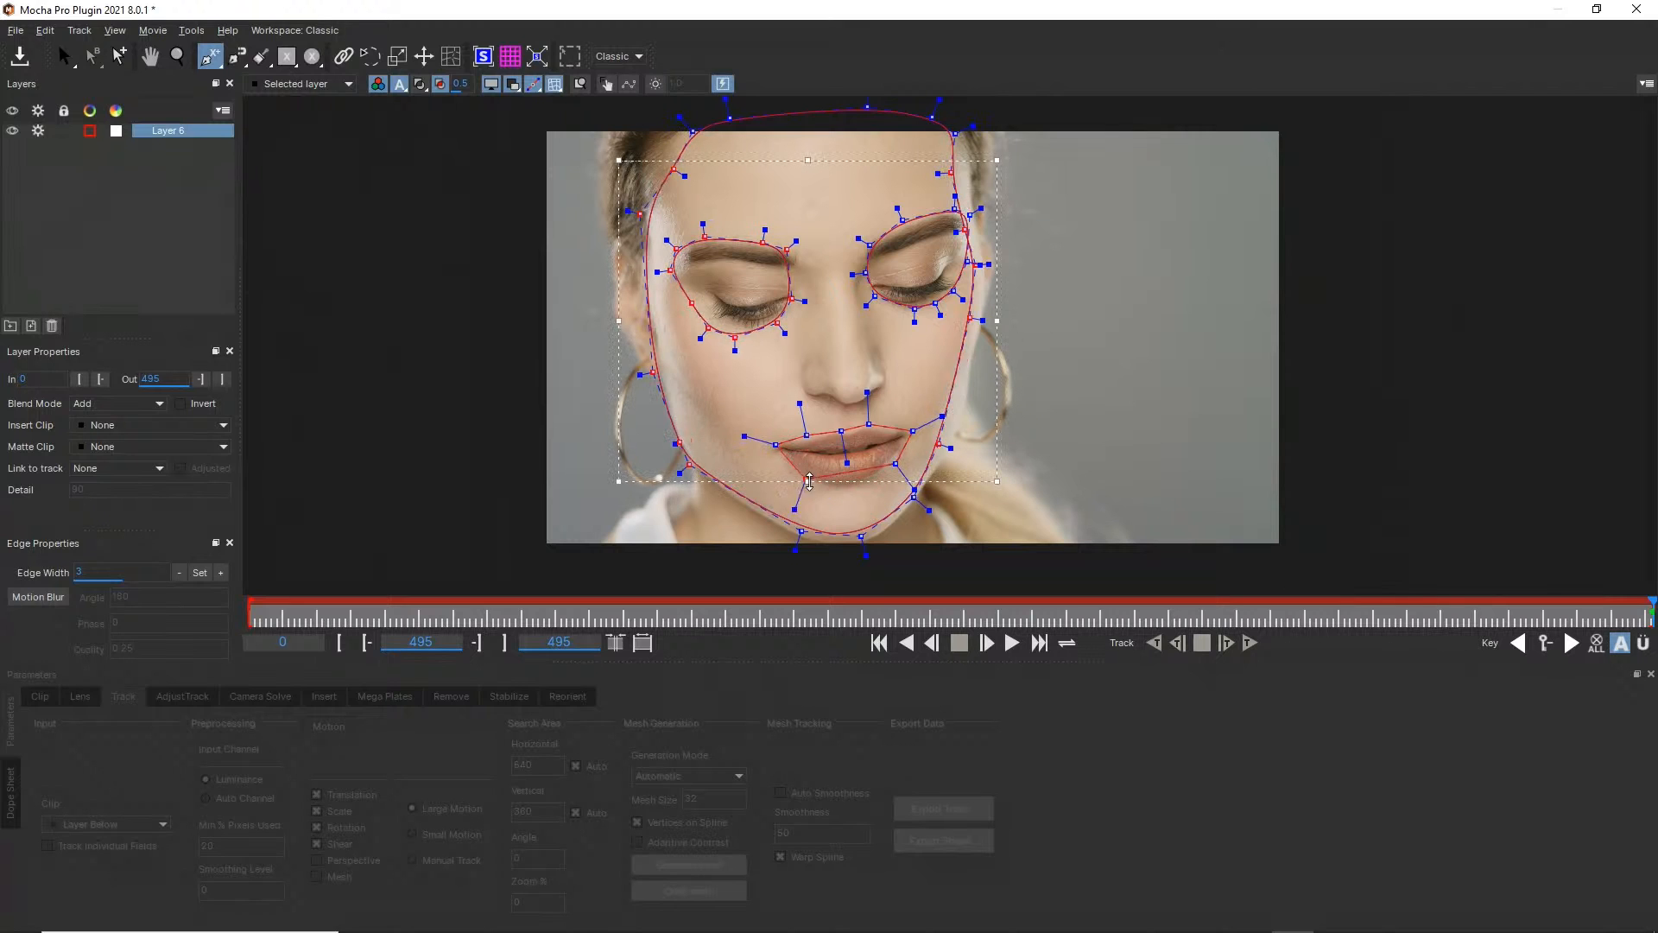
Round the mask's spline points and fit the shapes to the lower lip and the sides of the face
key("s")
left_click_drag(847, 470, 852, 482)
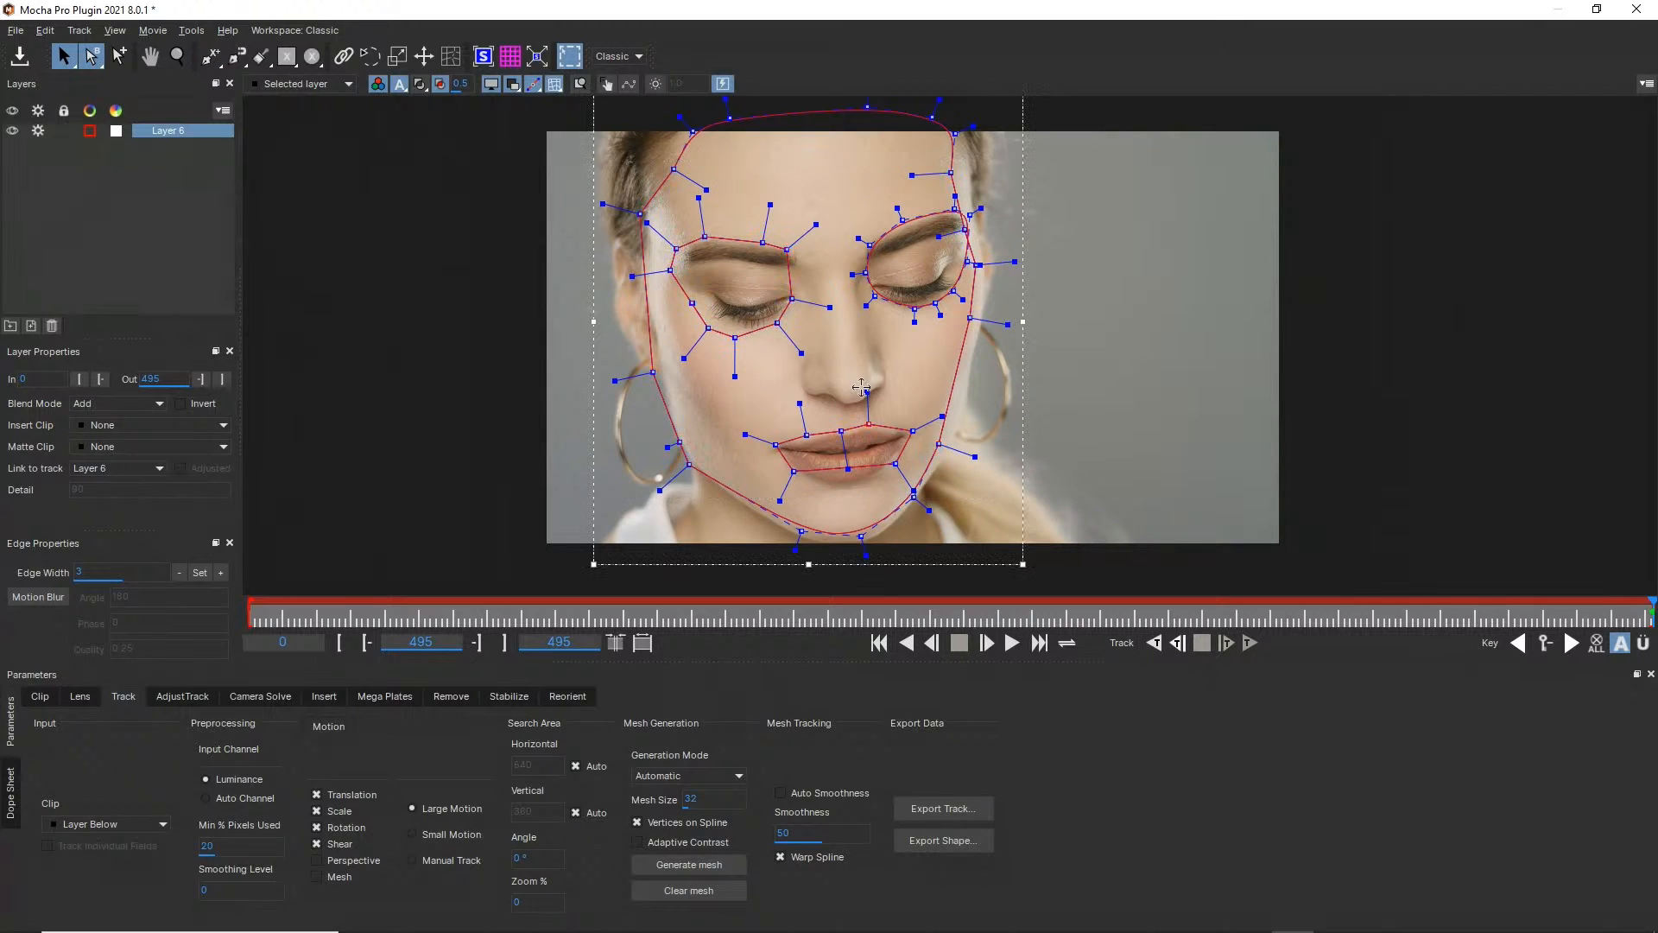
left_click(869, 491)
left_click(859, 477)
left_click_drag(896, 465, 820, 494)
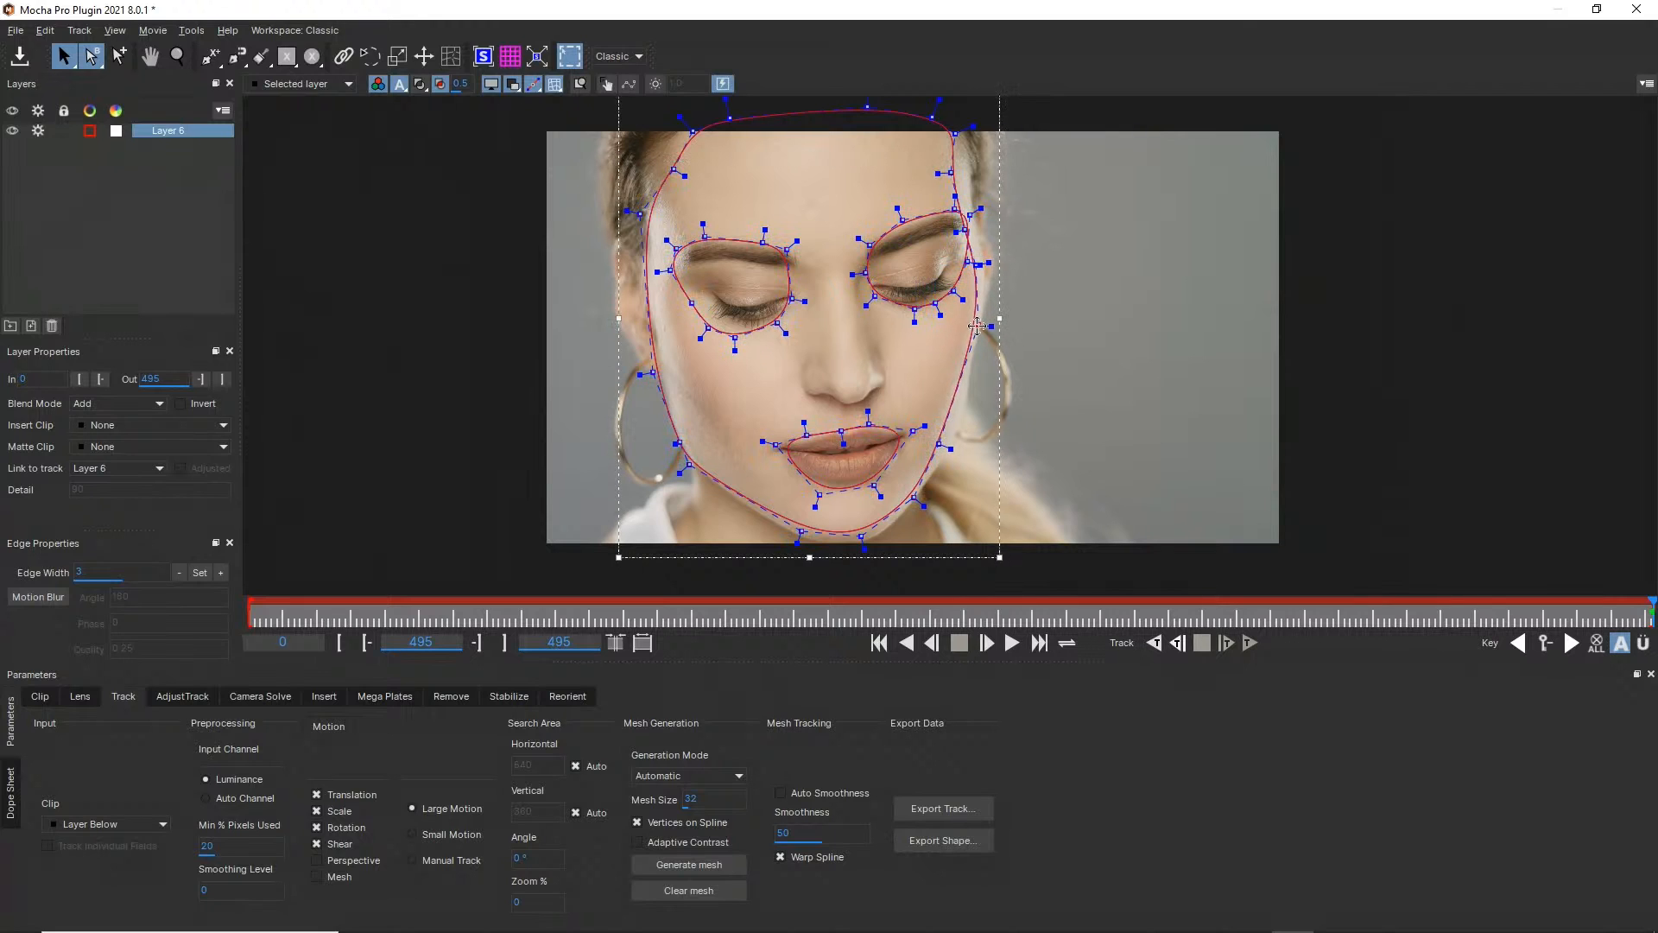
left_click_drag(970, 320, 979, 325)
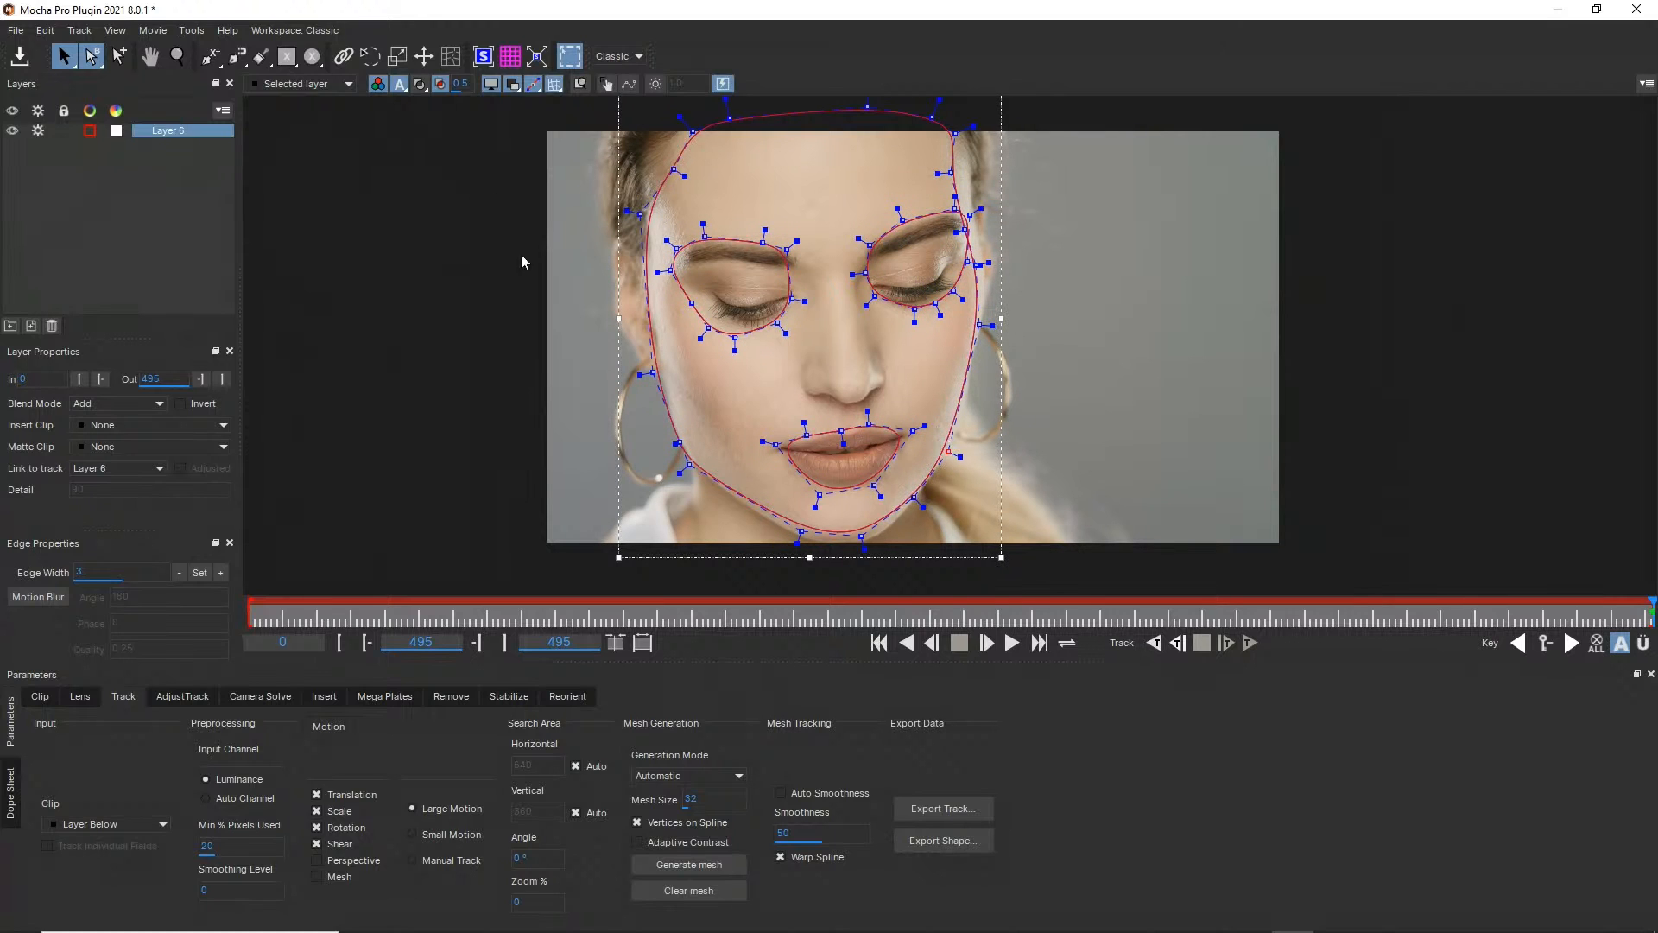
left_click_drag(505, 211, 691, 467)
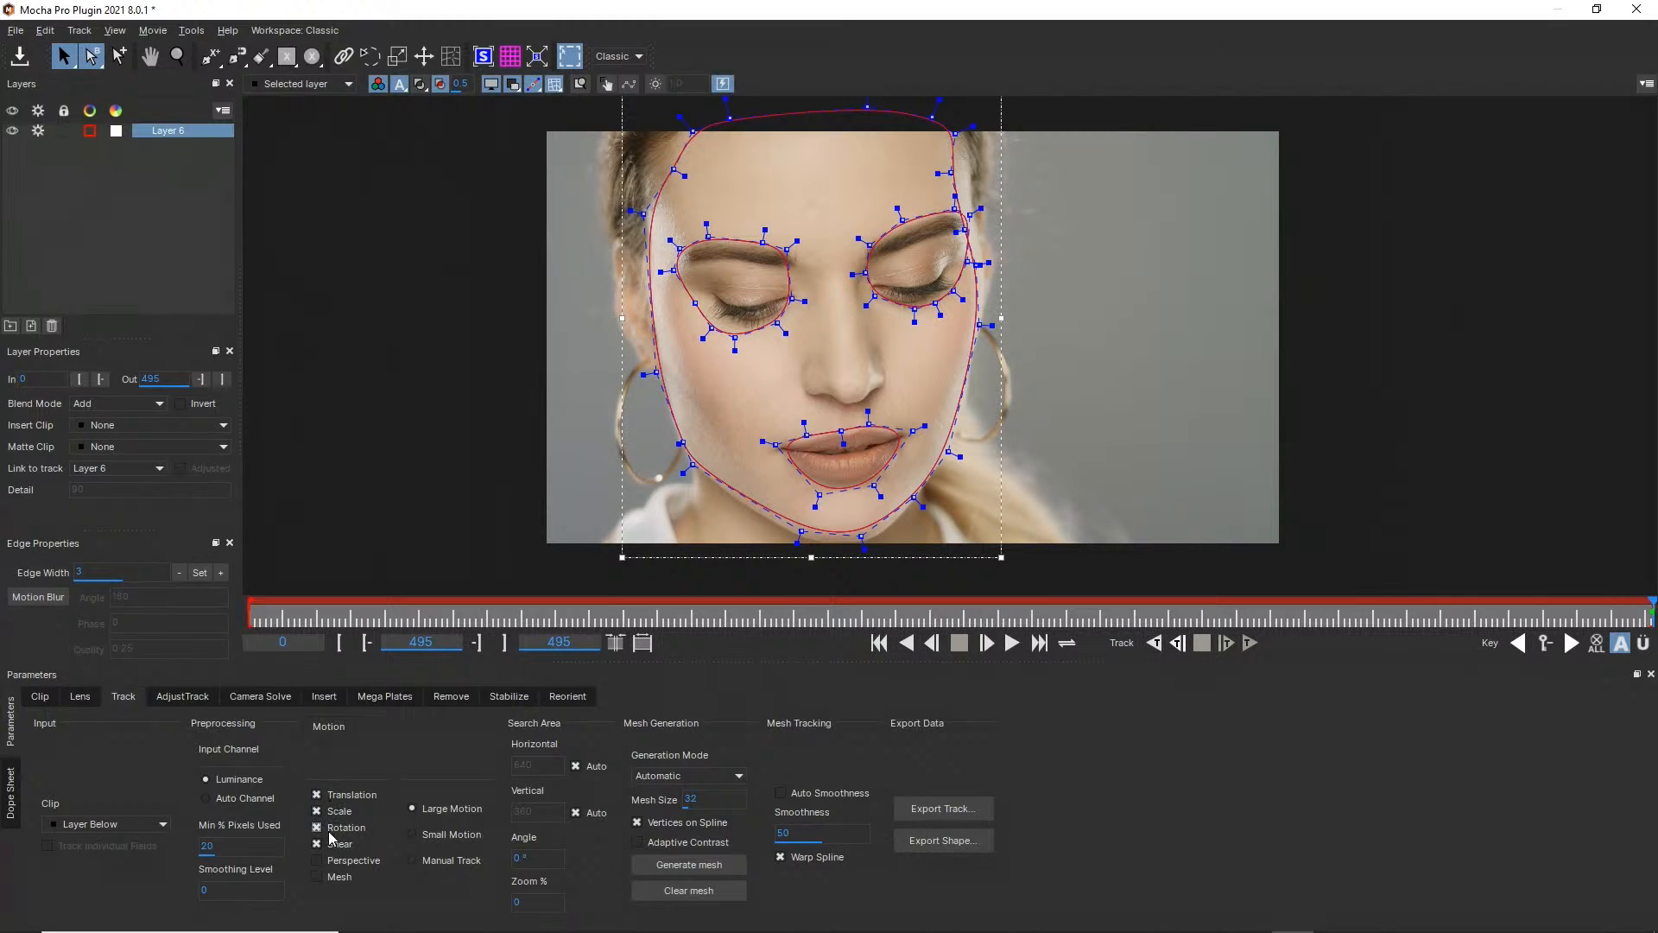
Enable Perspective and Mesh motion for the face layer and generate an Automatic mesh
left_click(316, 861)
left_click(317, 877)
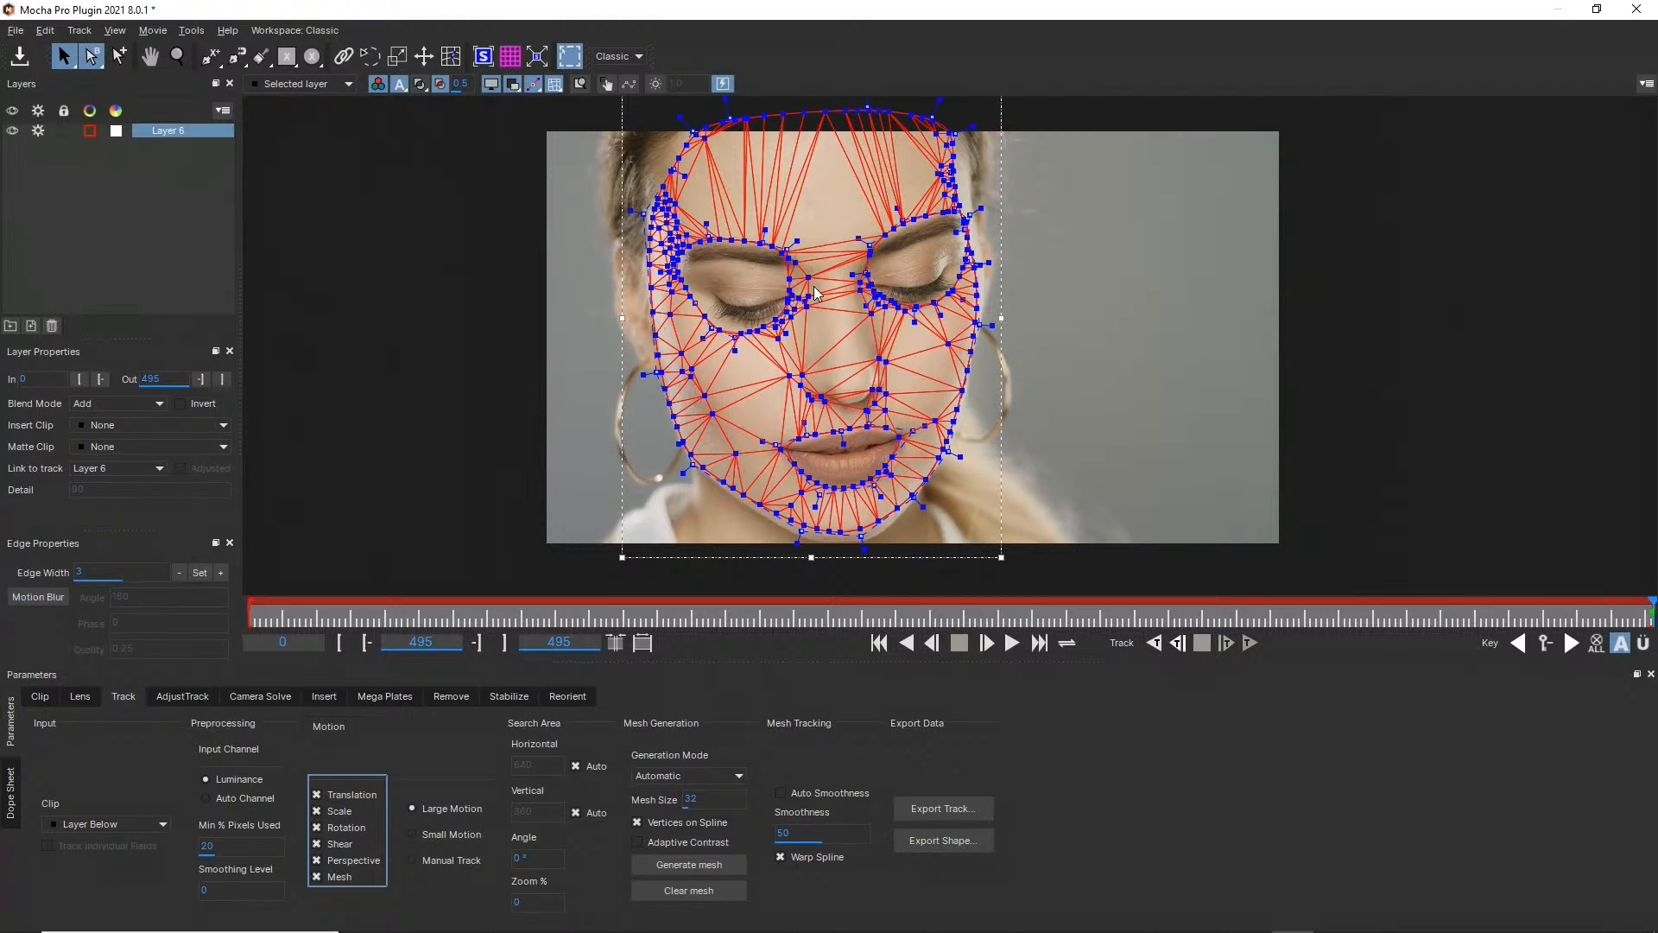
Generate the face mesh in Uniform mode and regenerate it with a mesh size of 100
left_click(686, 775)
left_click(682, 808)
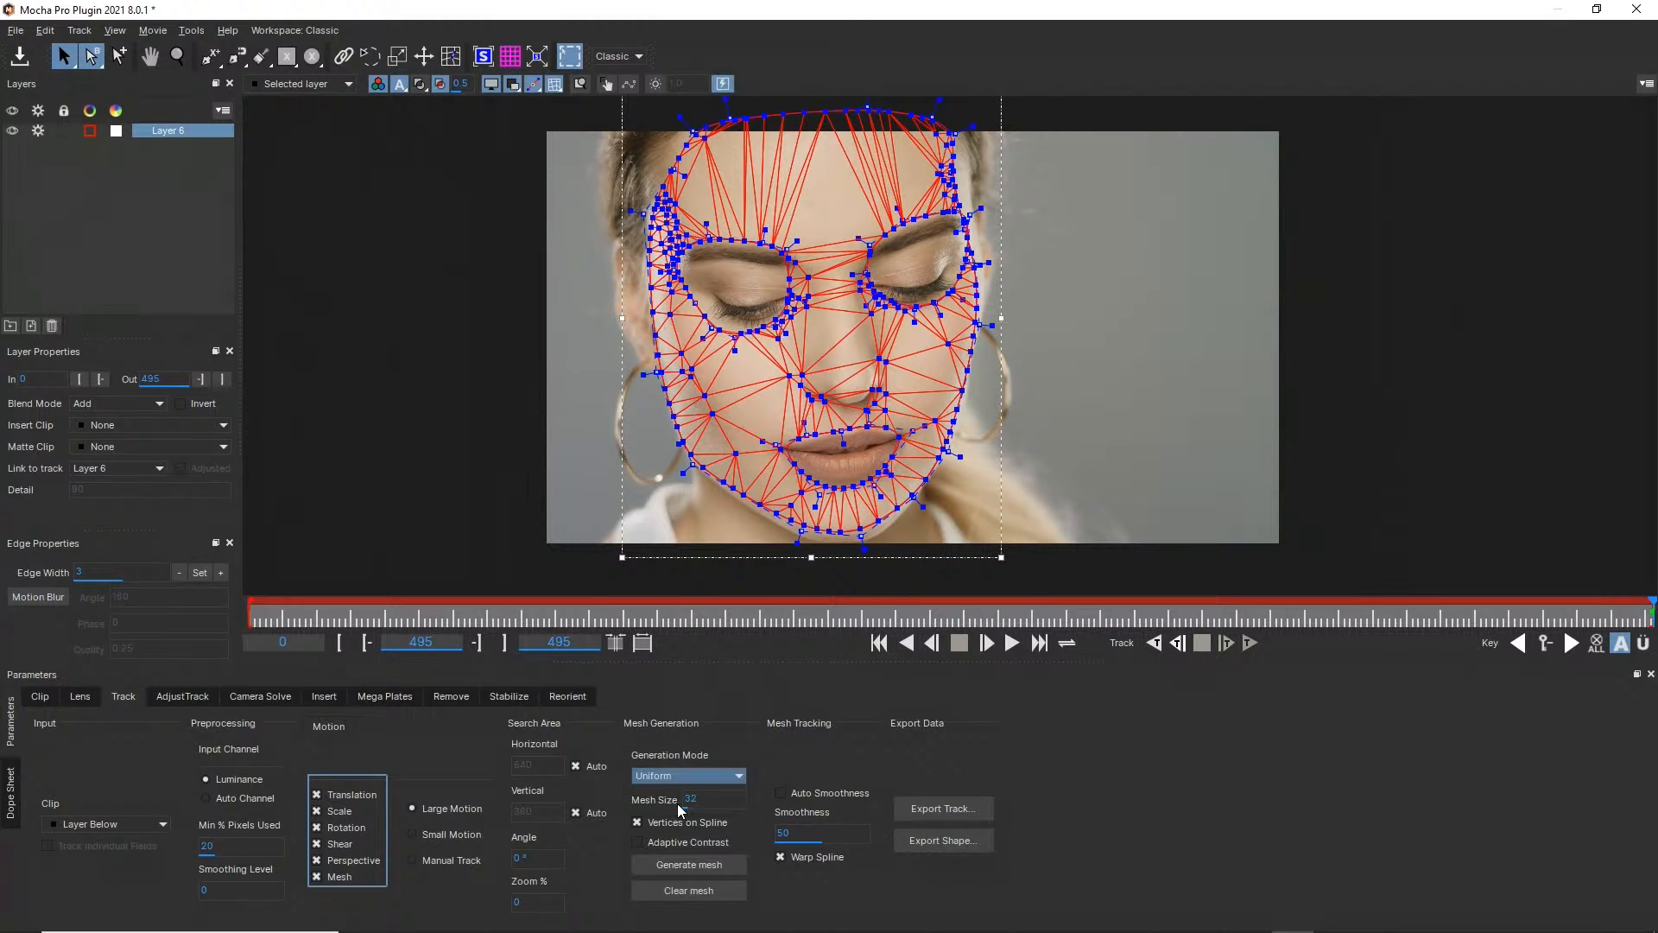
left_click(686, 860)
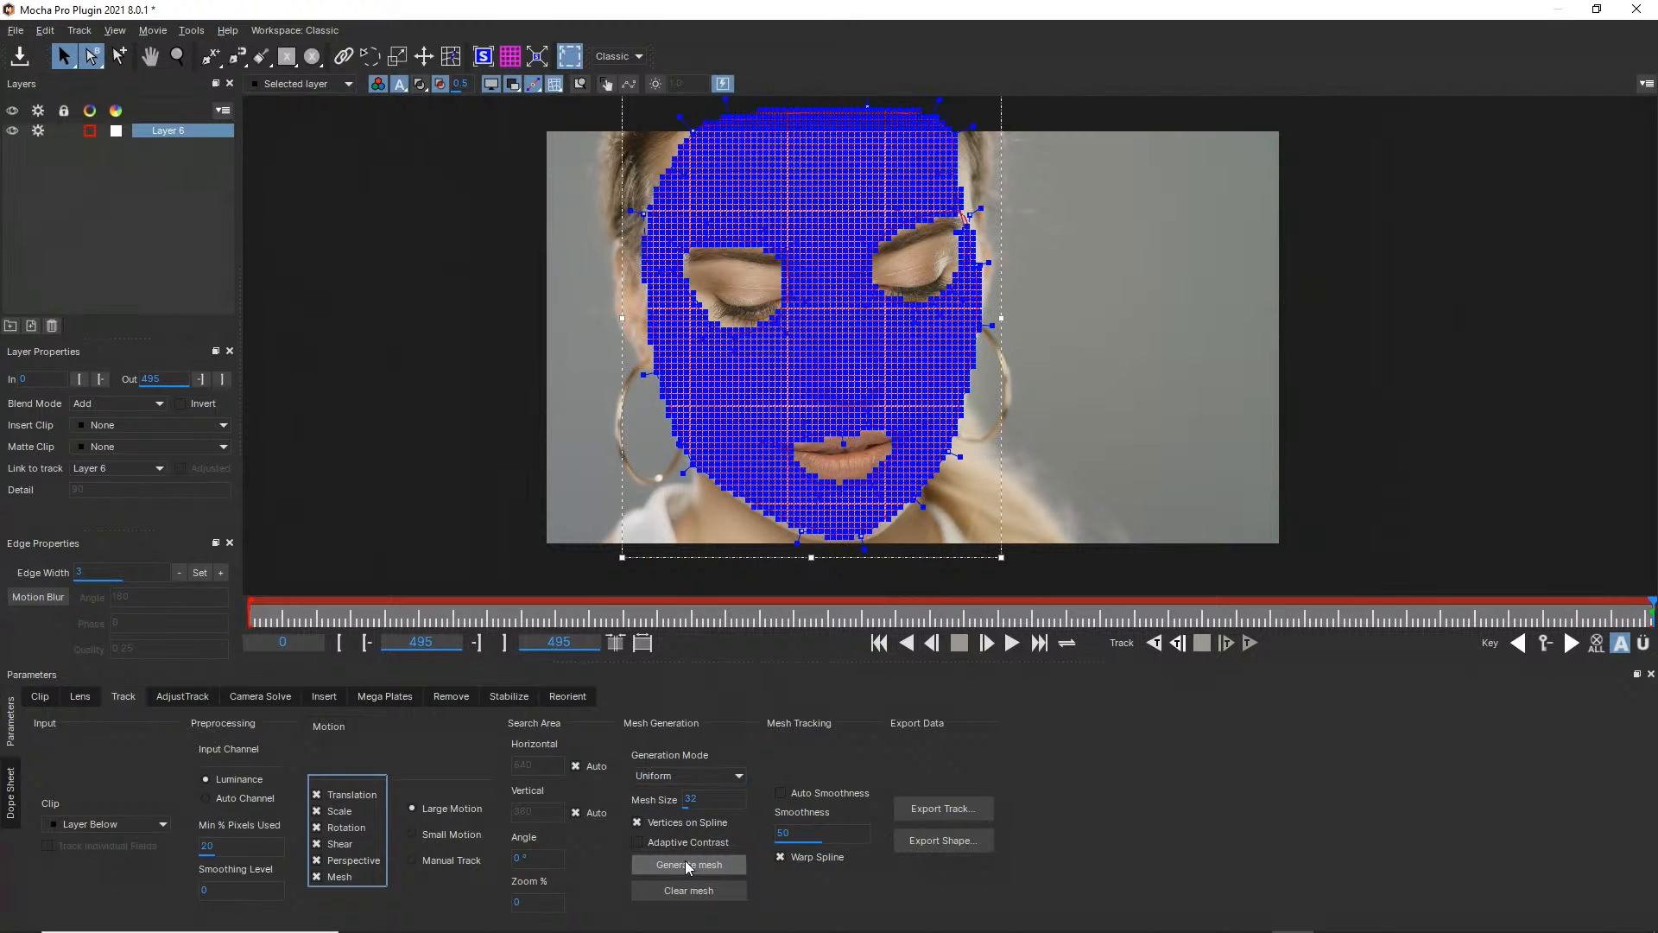
left_click(691, 800)
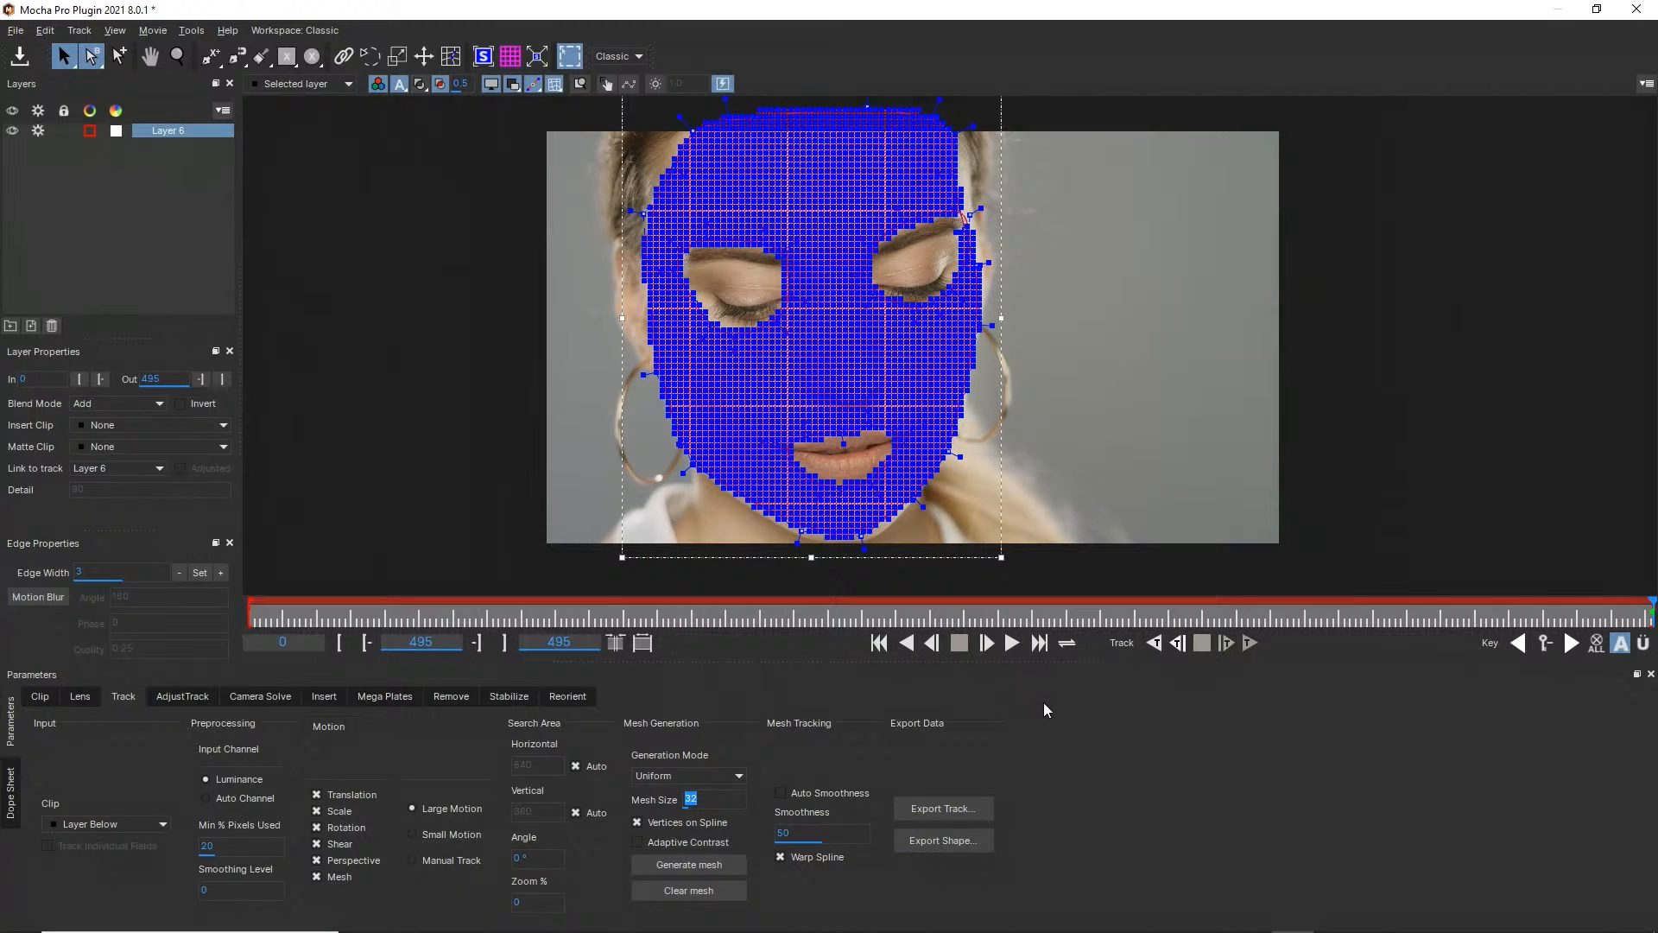
left_click(696, 867)
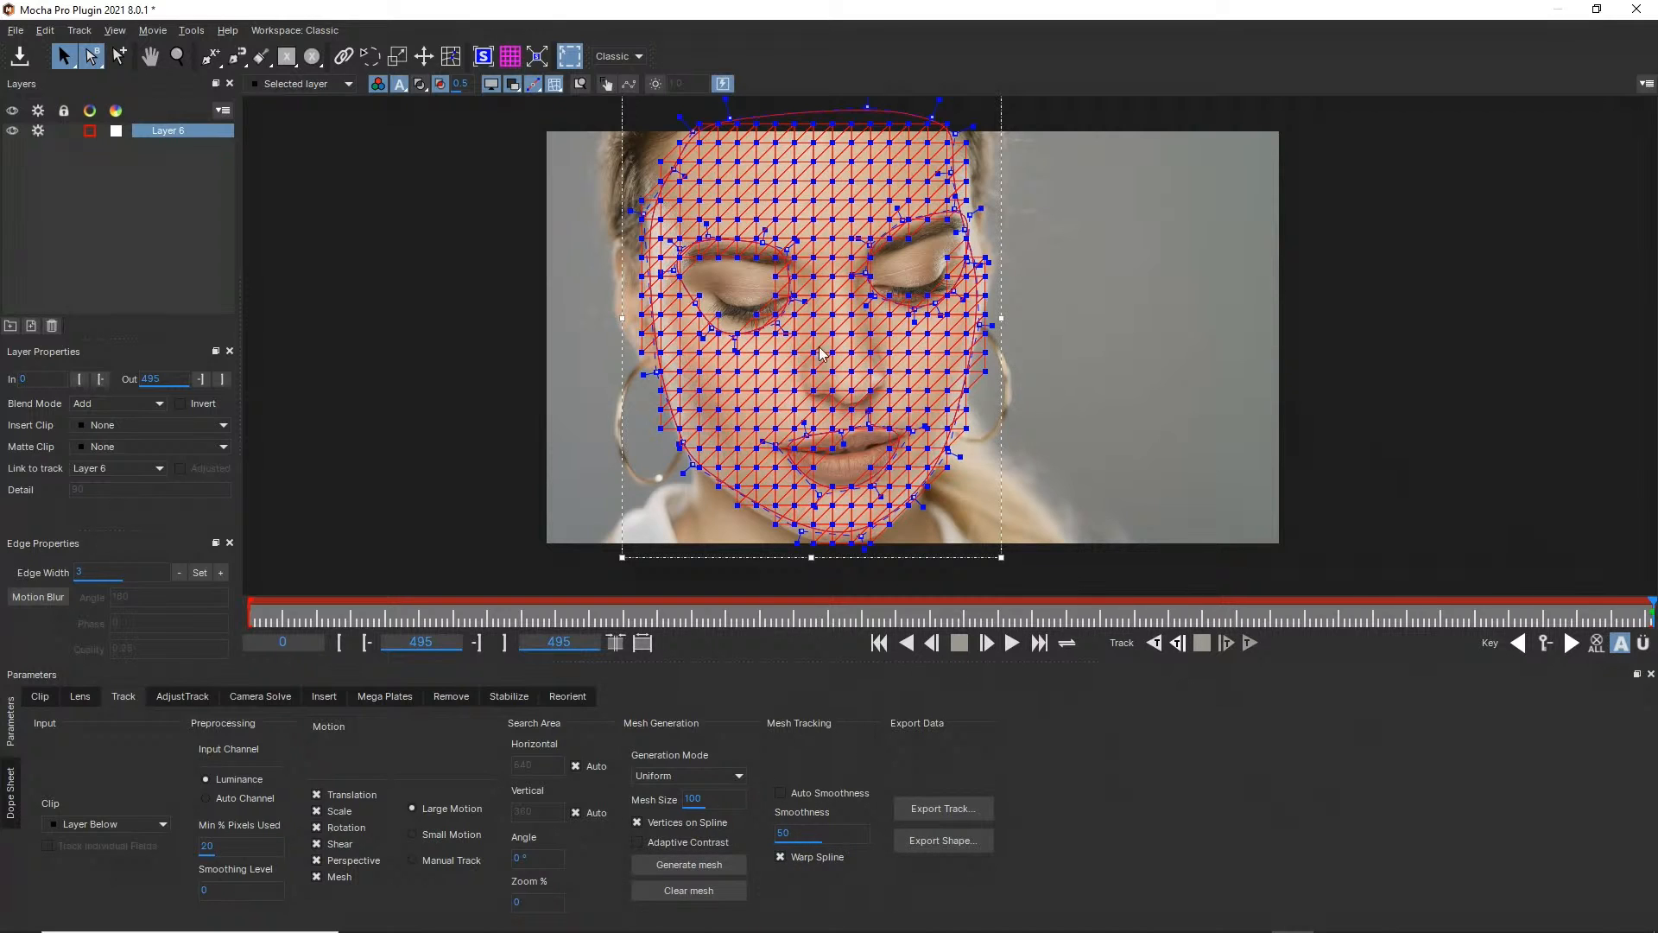
Examine how the uniform mesh grid covers the face and its eye and mouth cutouts
left_click(188, 55)
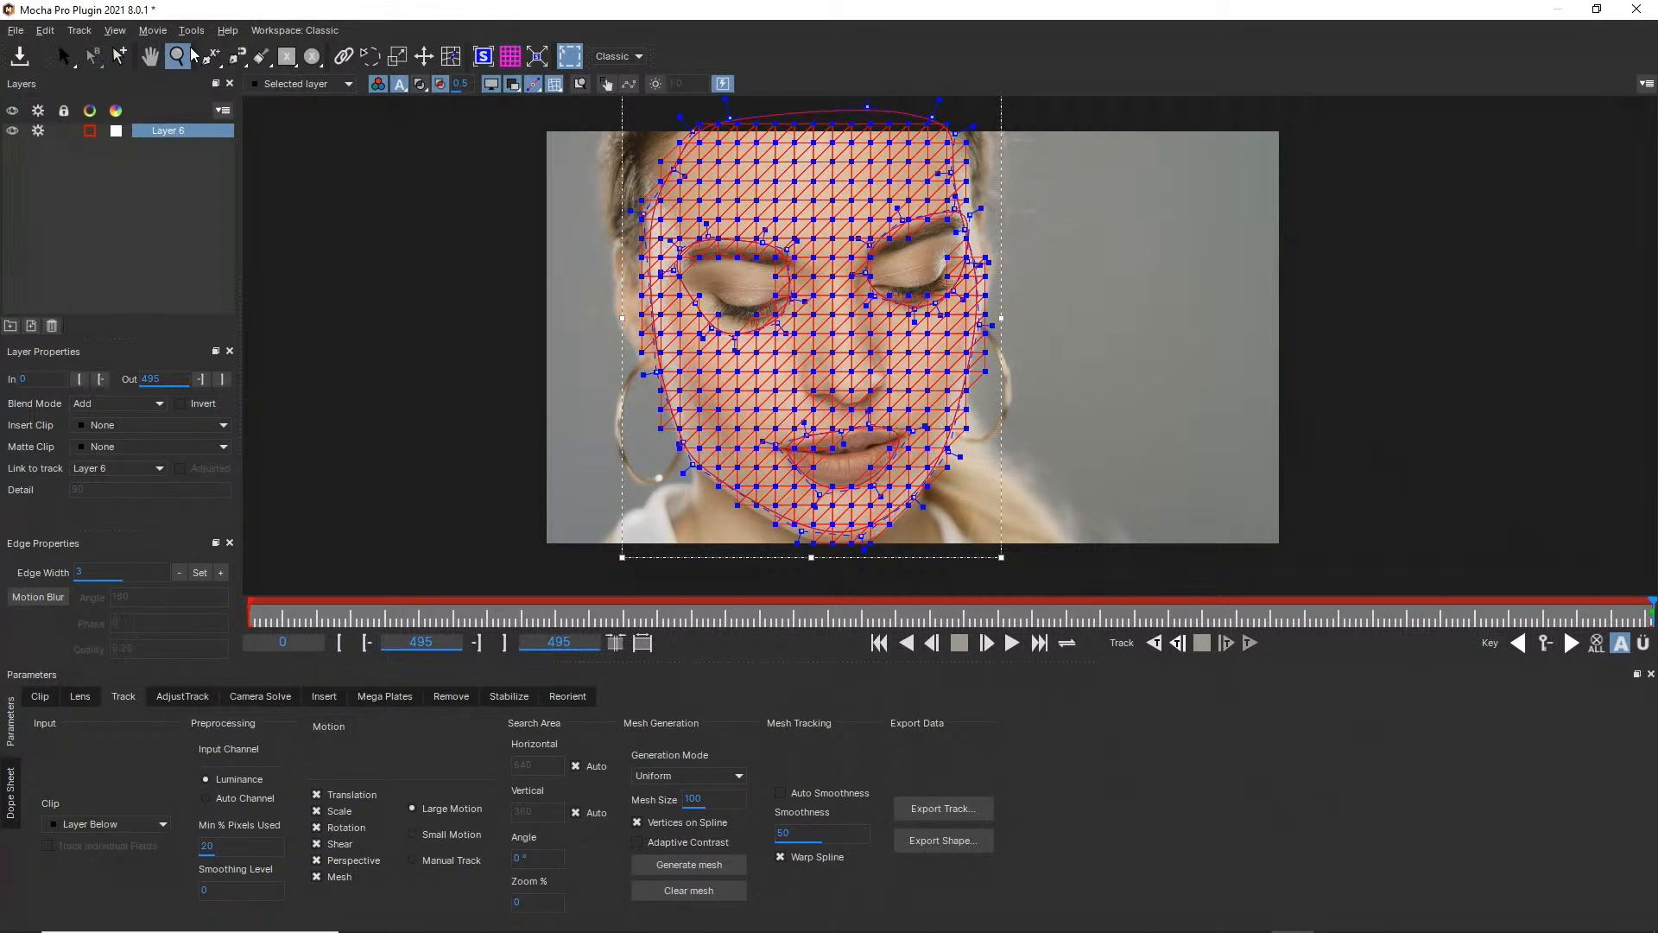
left_click(768, 341)
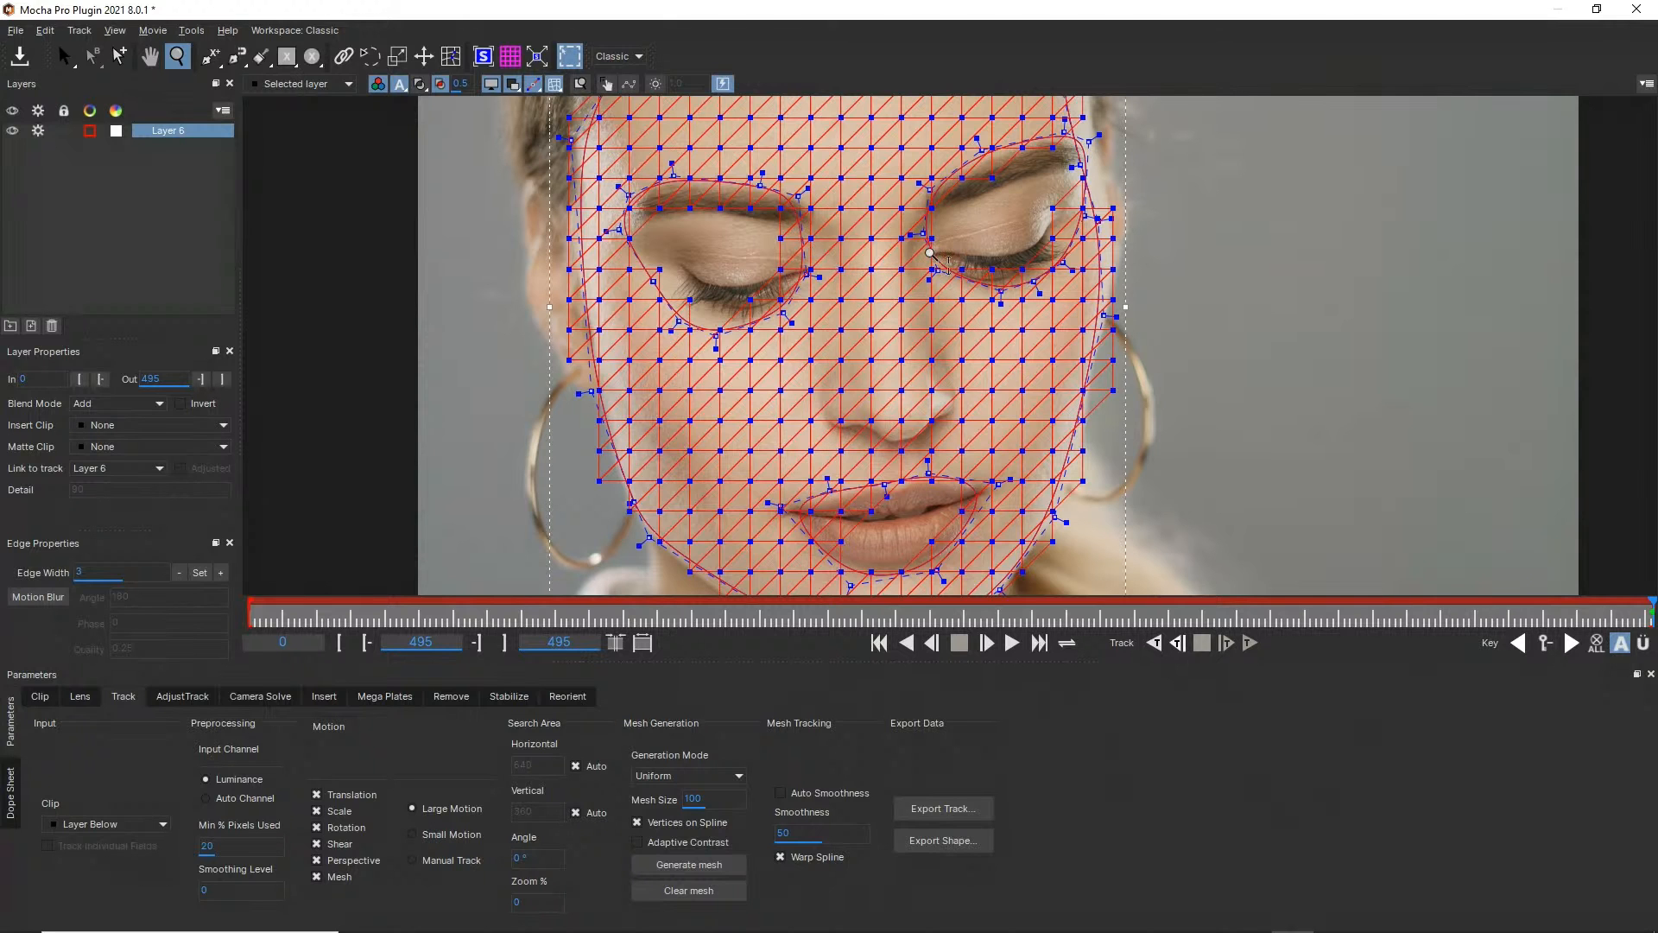
left_click_drag(933, 229, 908, 336)
key("x")
key("z")
mouse_move(905, 272)
left_mouse_down()
mouse_move(918, 285)
mouse_move(900, 283)
left_mouse_up()
key("x")
key("z")
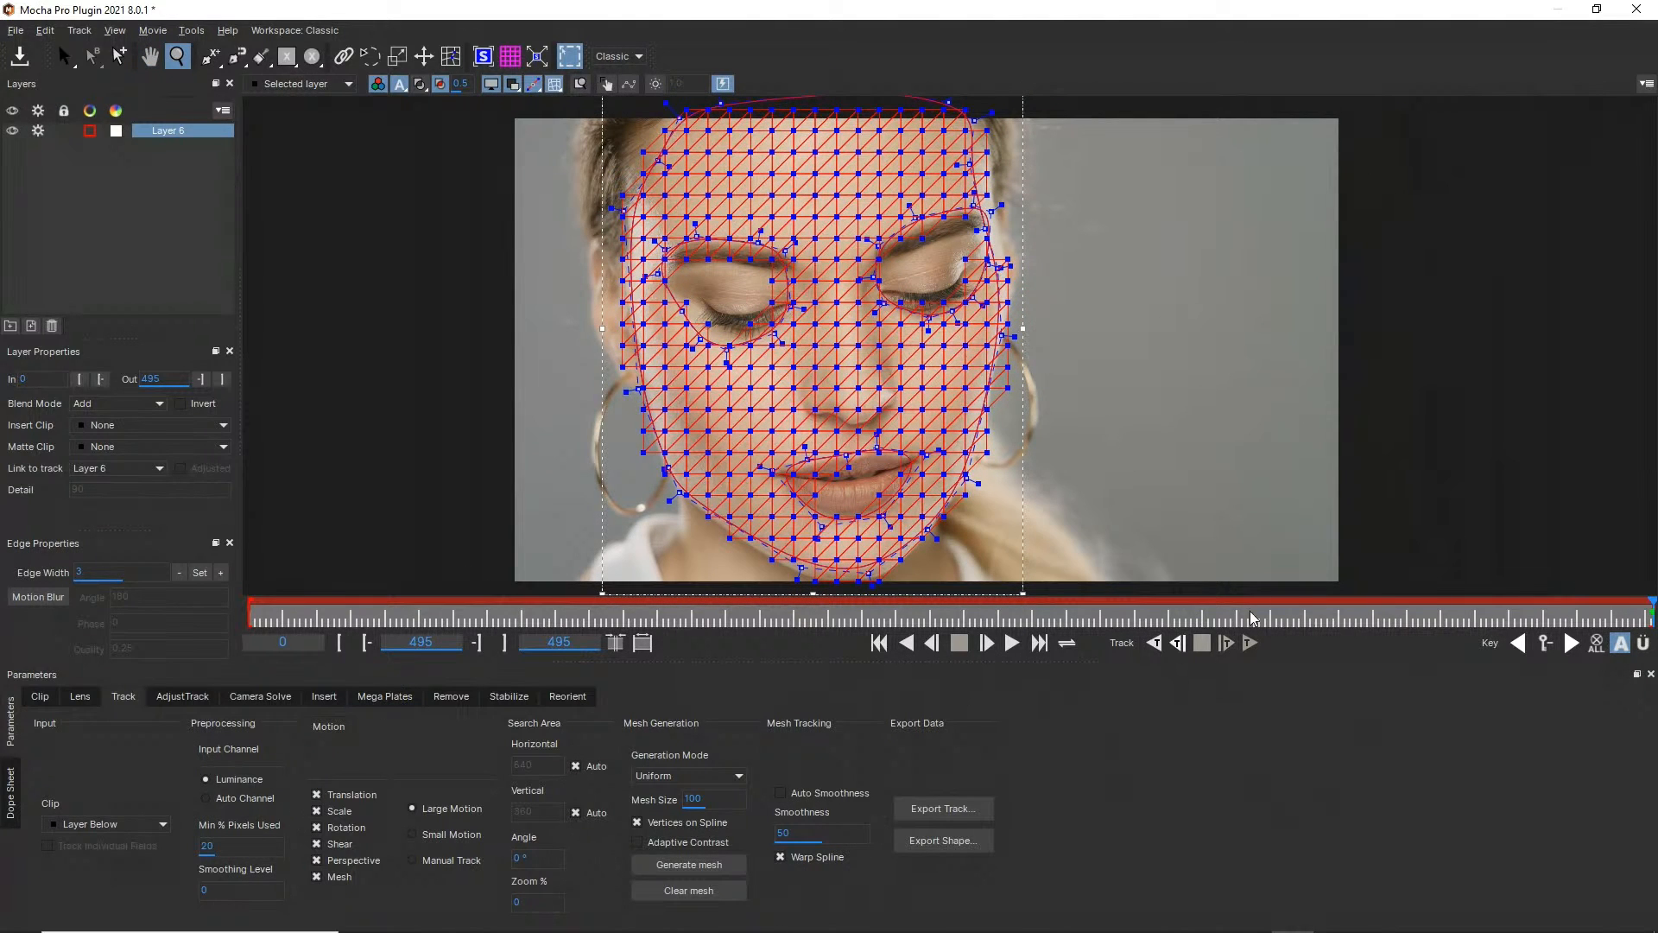
Try tracking the face layer backward from frame 495, and step the mesh back to the Automatic version
left_click(1154, 644)
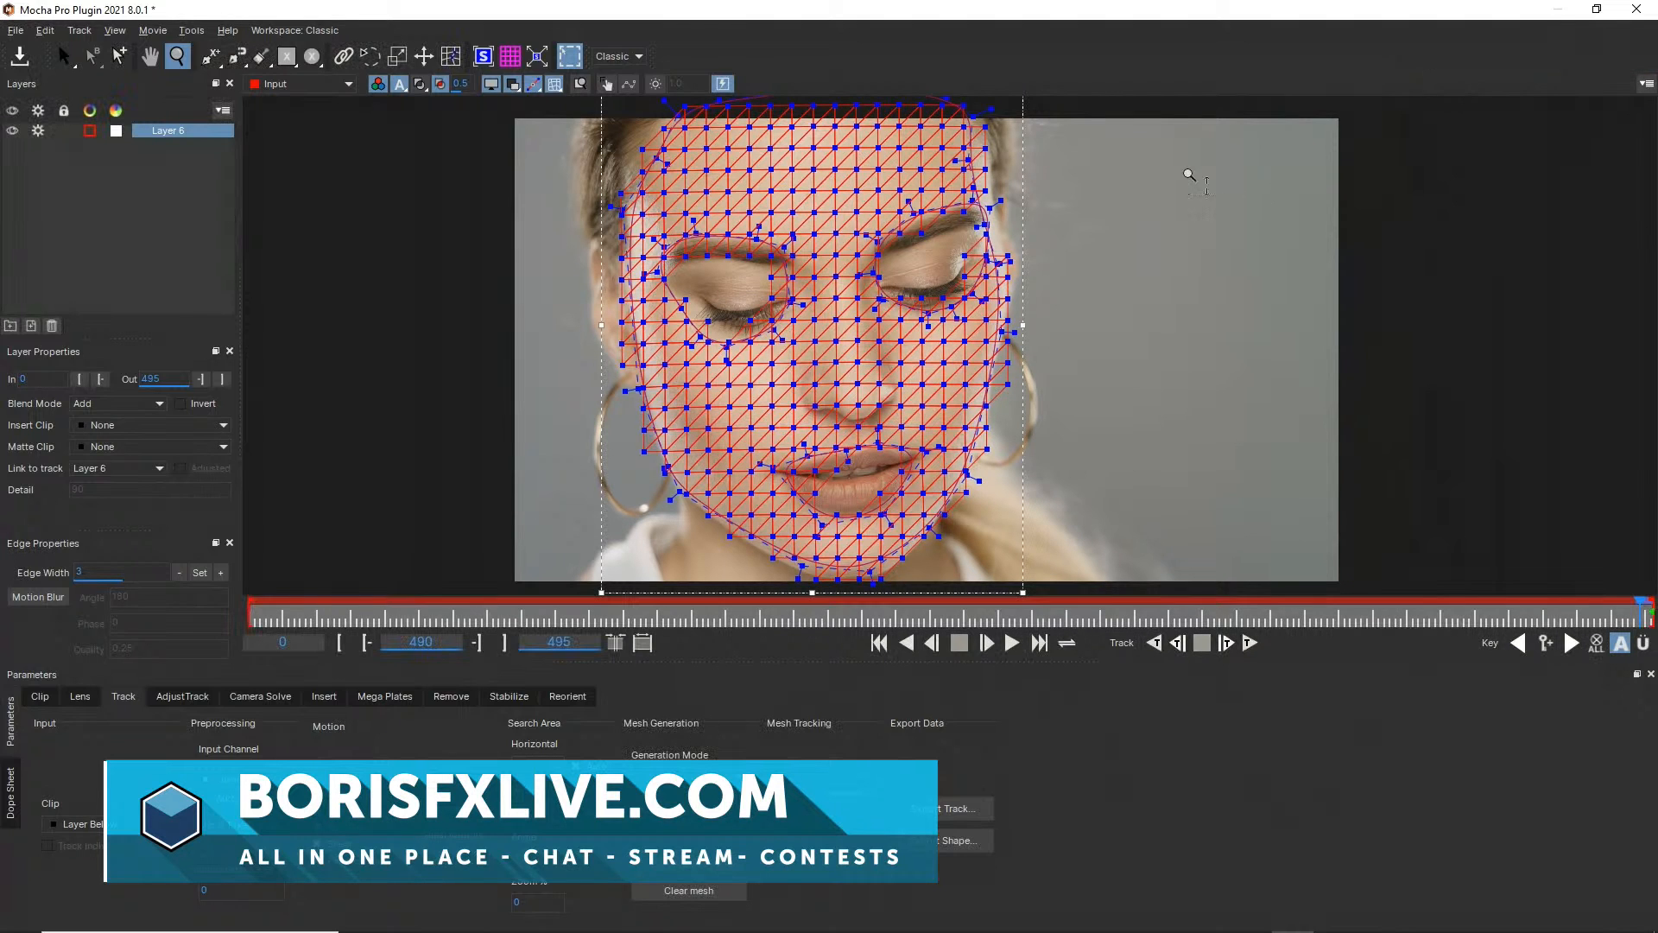
left_click(183, 216)
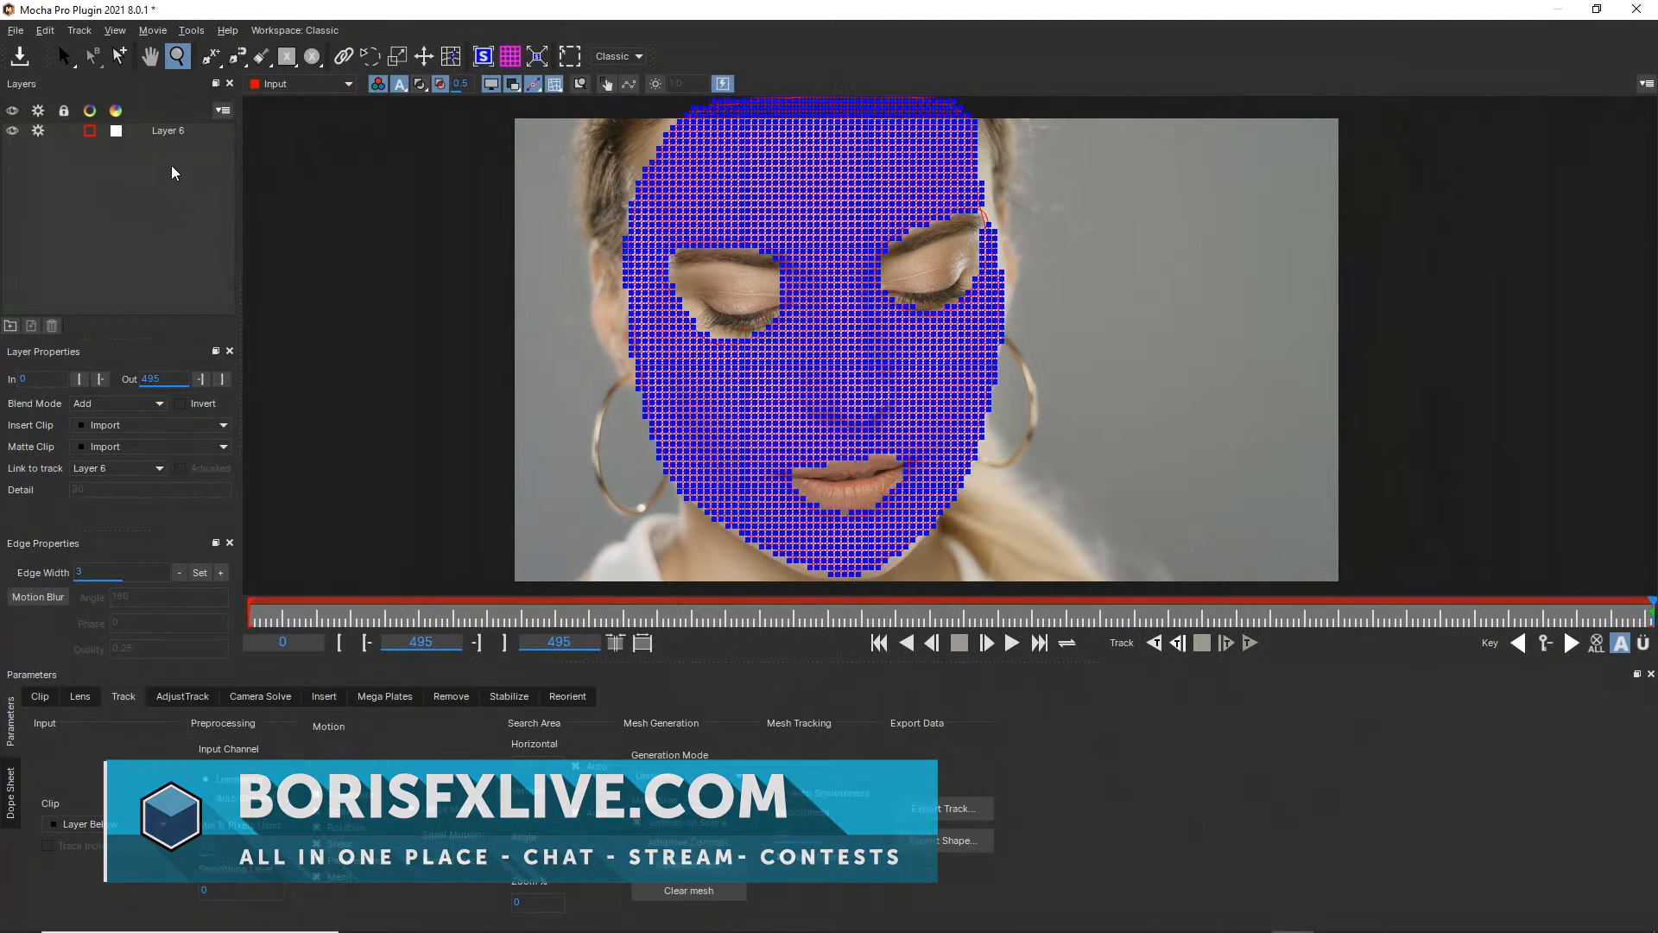
left_click(17, 33)
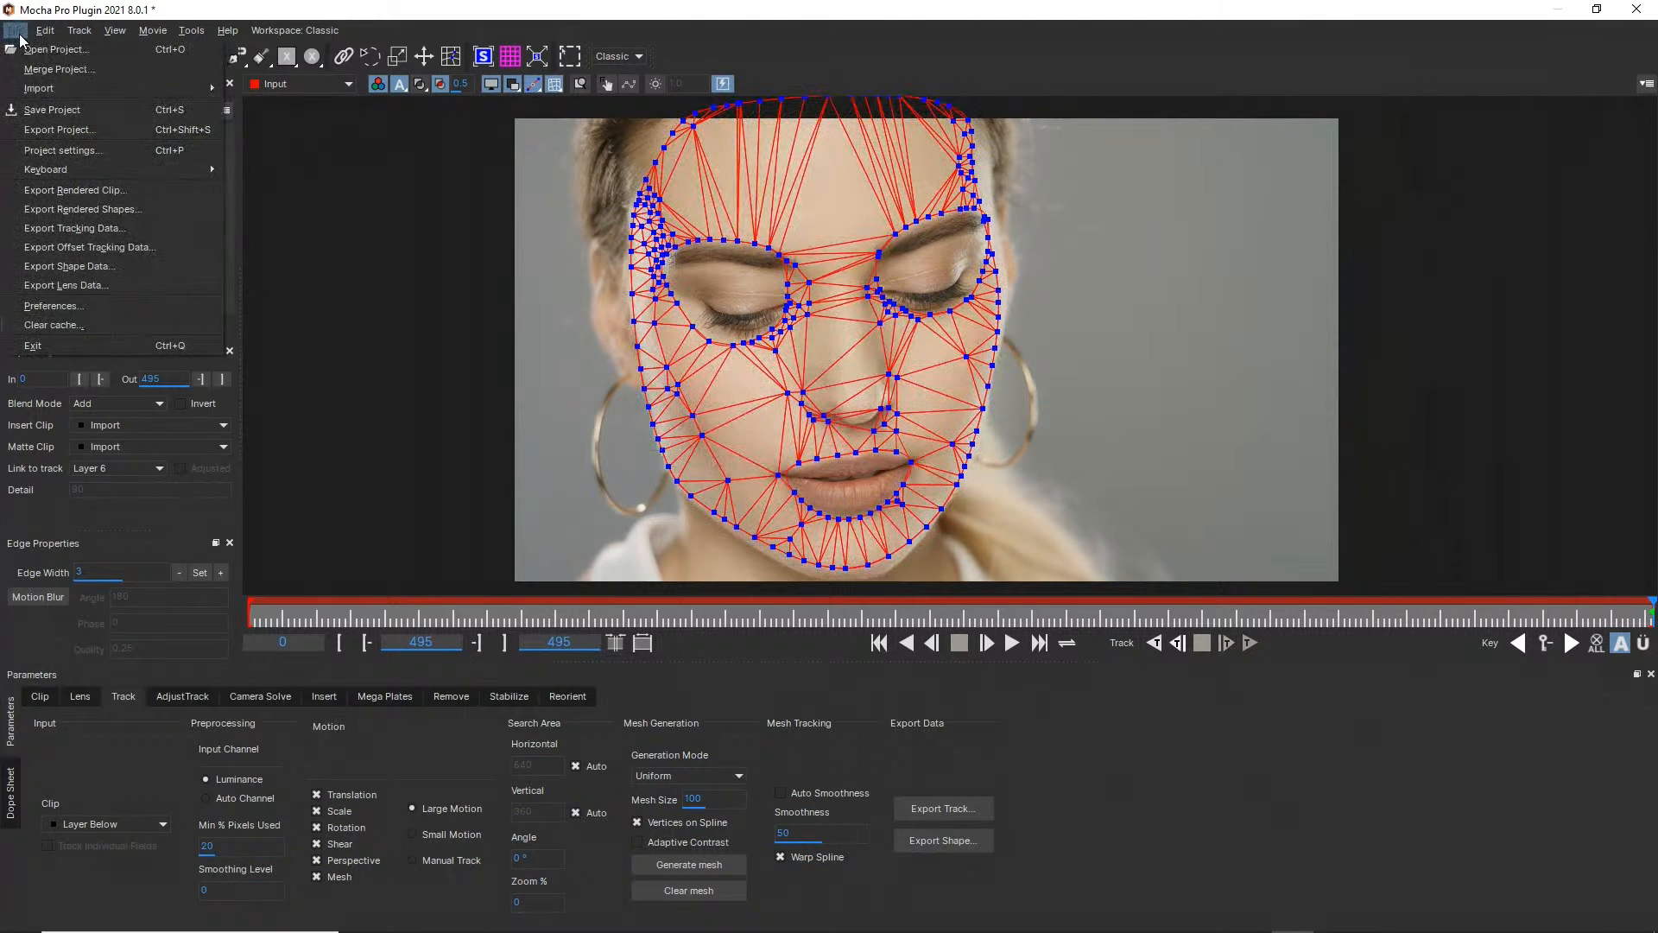
left_click(344, 221)
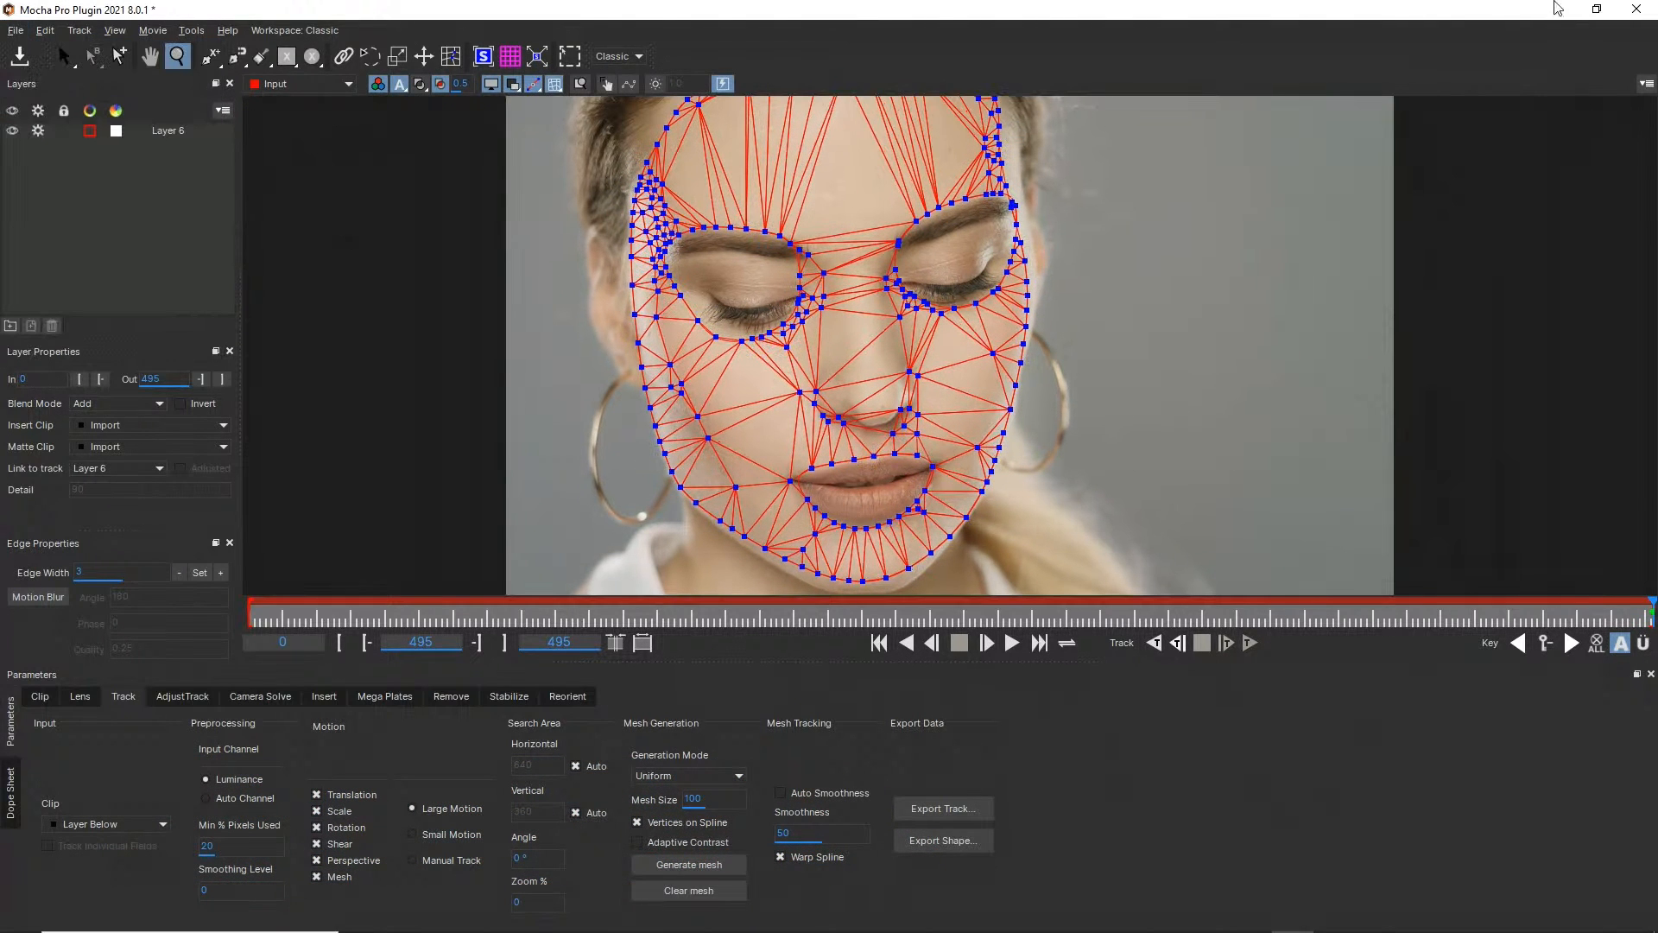
Close the Mocha project without saving, reopen it from the effect and dismiss the welcome screen
left_click(1651, 17)
left_click(892, 511)
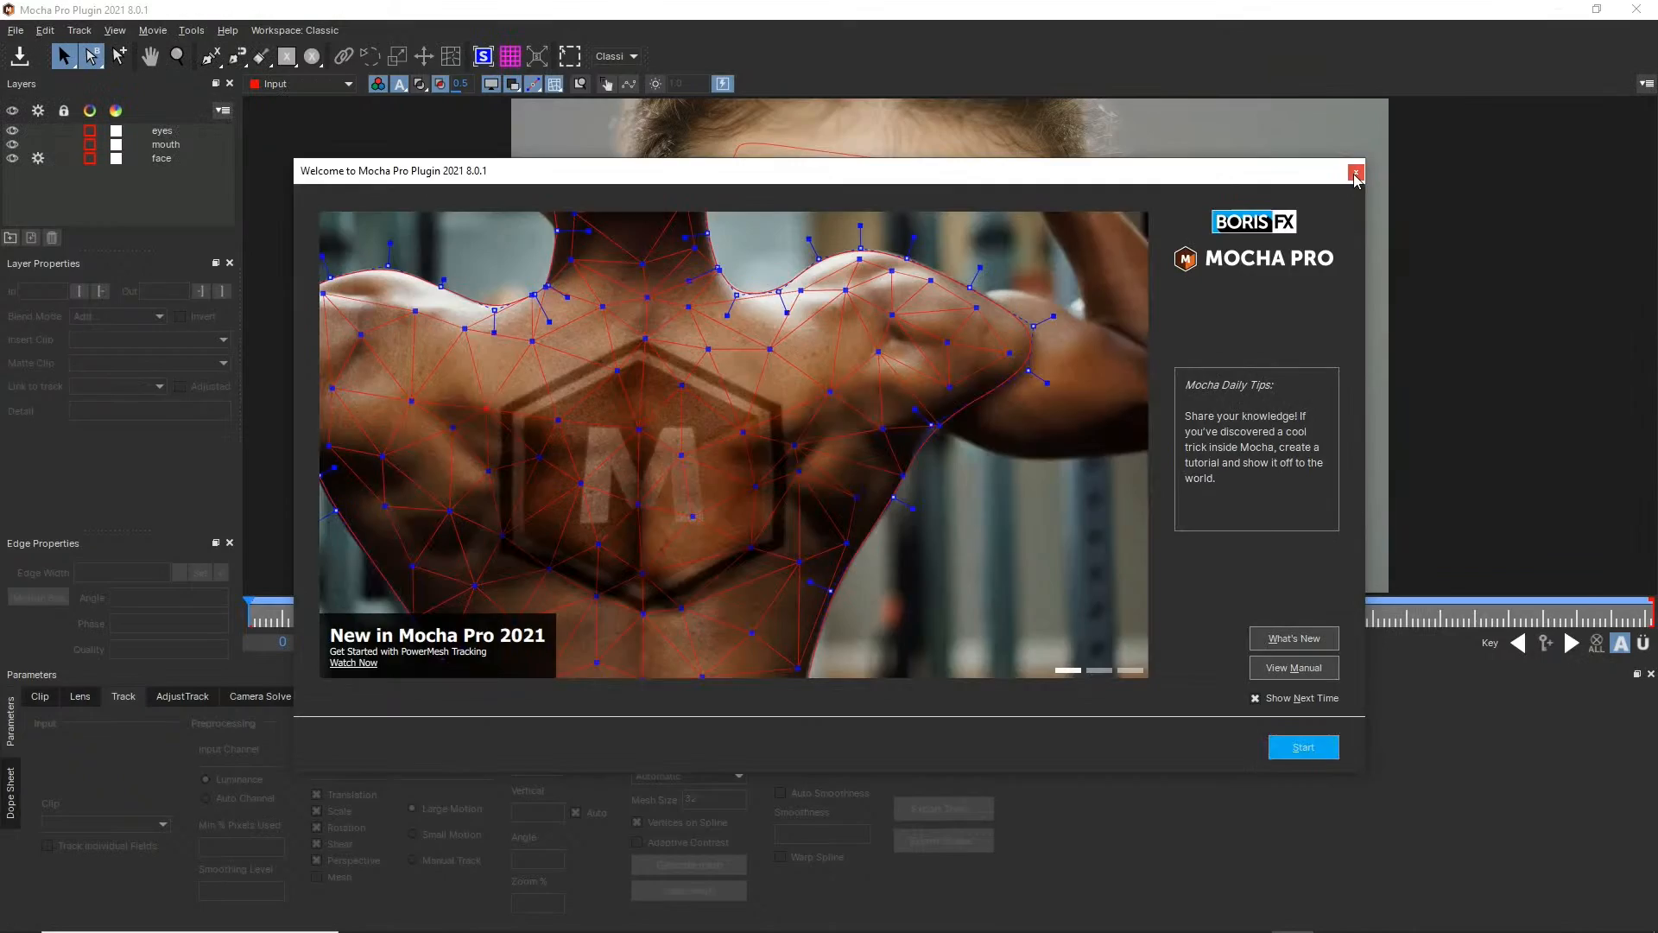
left_click(1356, 176)
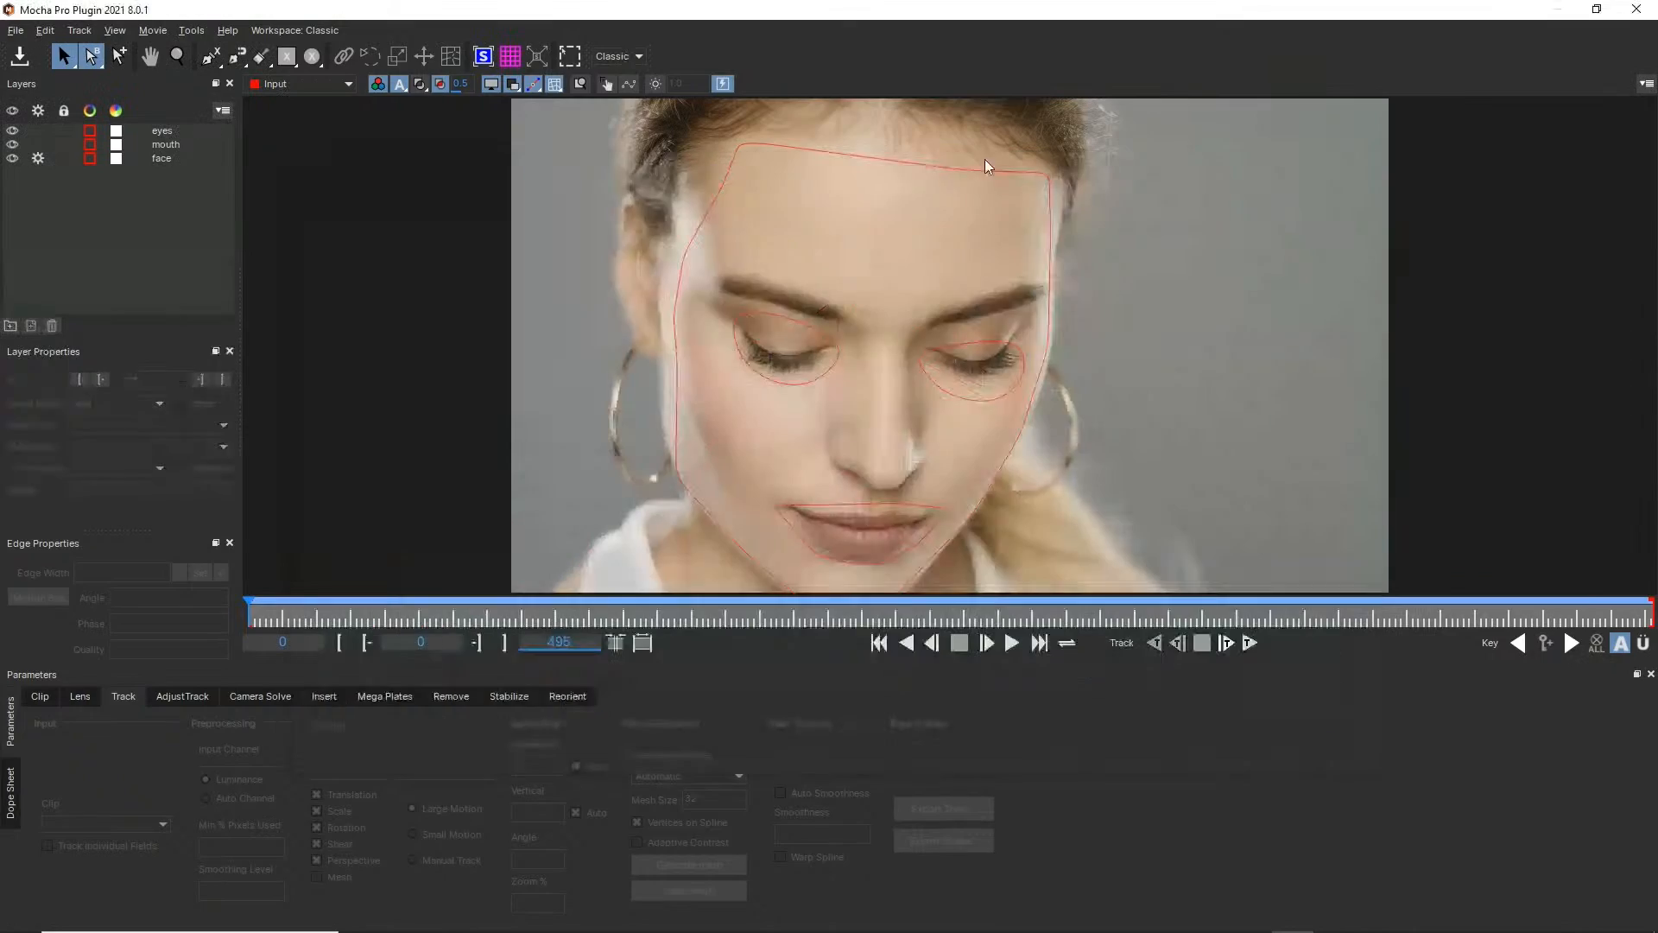
Select the tracked face layer, go to frame 495 and open its Stabilize settings
left_click(907, 169)
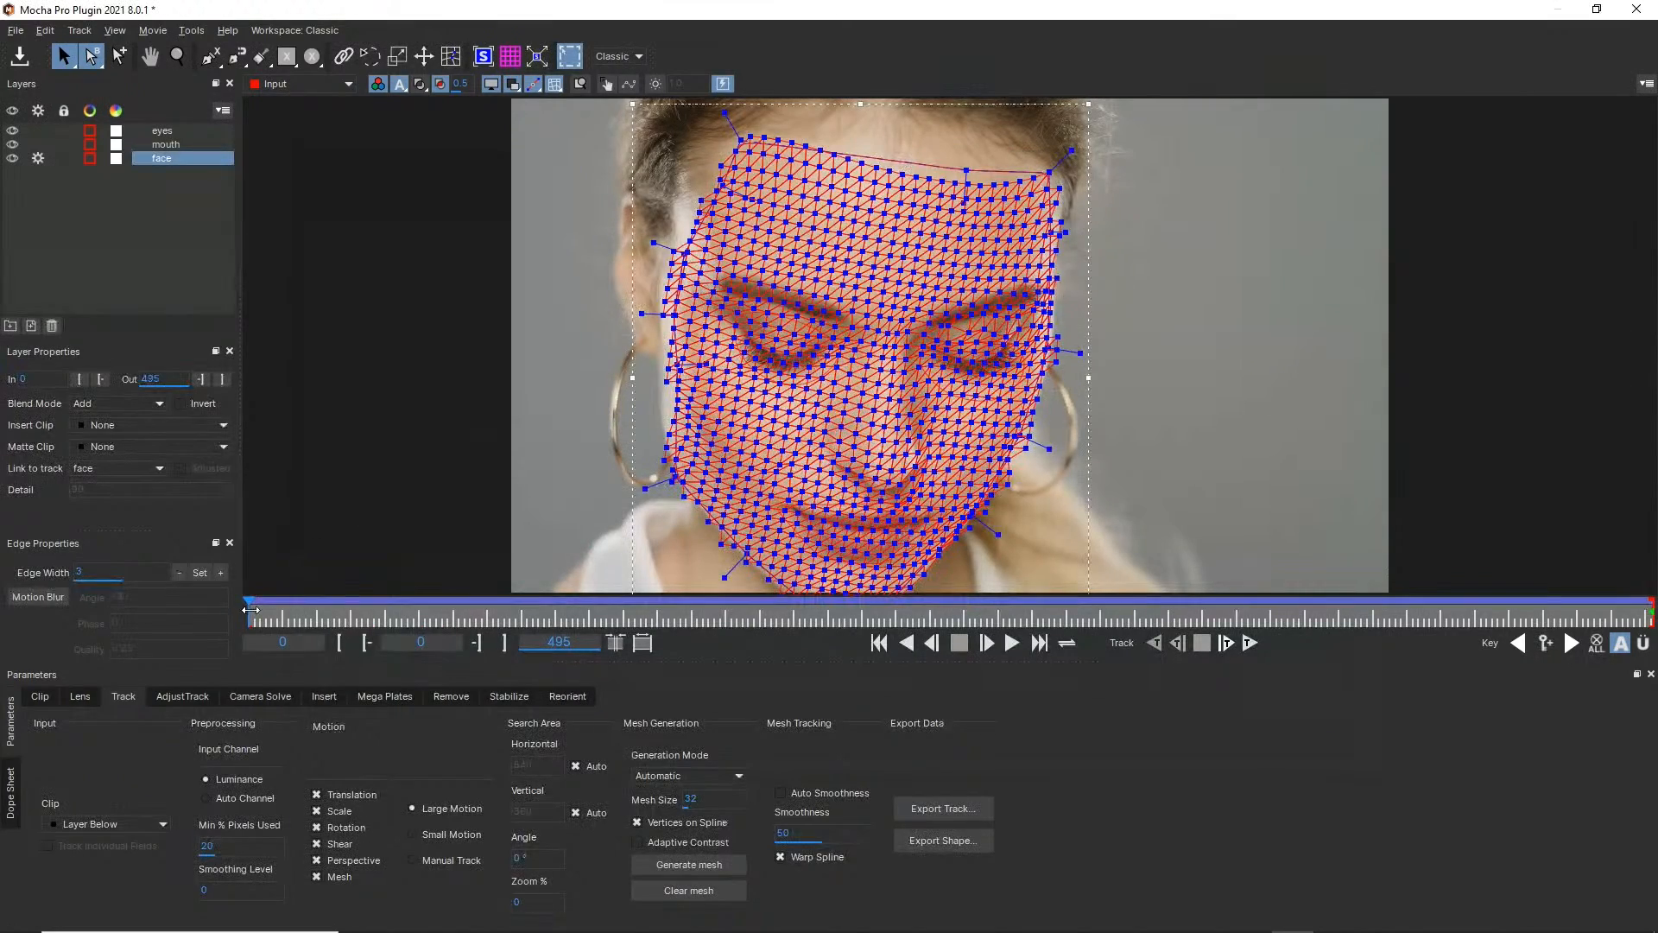
left_click_drag(250, 610, 1650, 605)
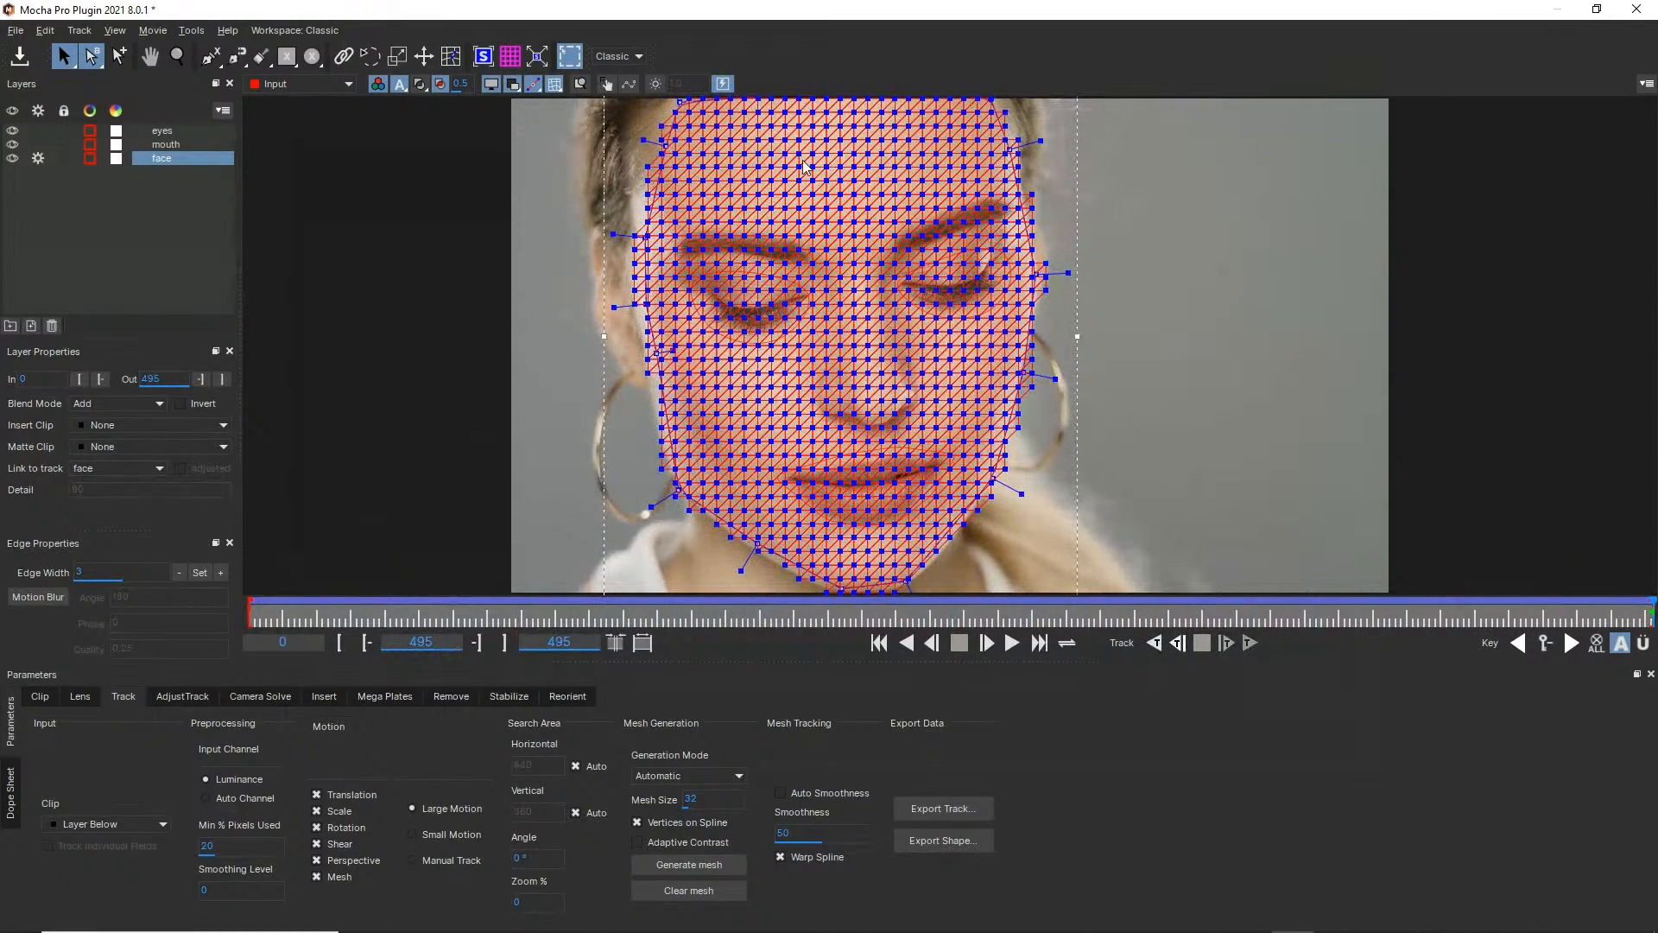
mouse_move(1648, 612)
left_mouse_down()
mouse_move(691, 600)
mouse_move(113, 570)
mouse_move(1654, 600)
left_mouse_up()
left_click(574, 697)
left_click(507, 697)
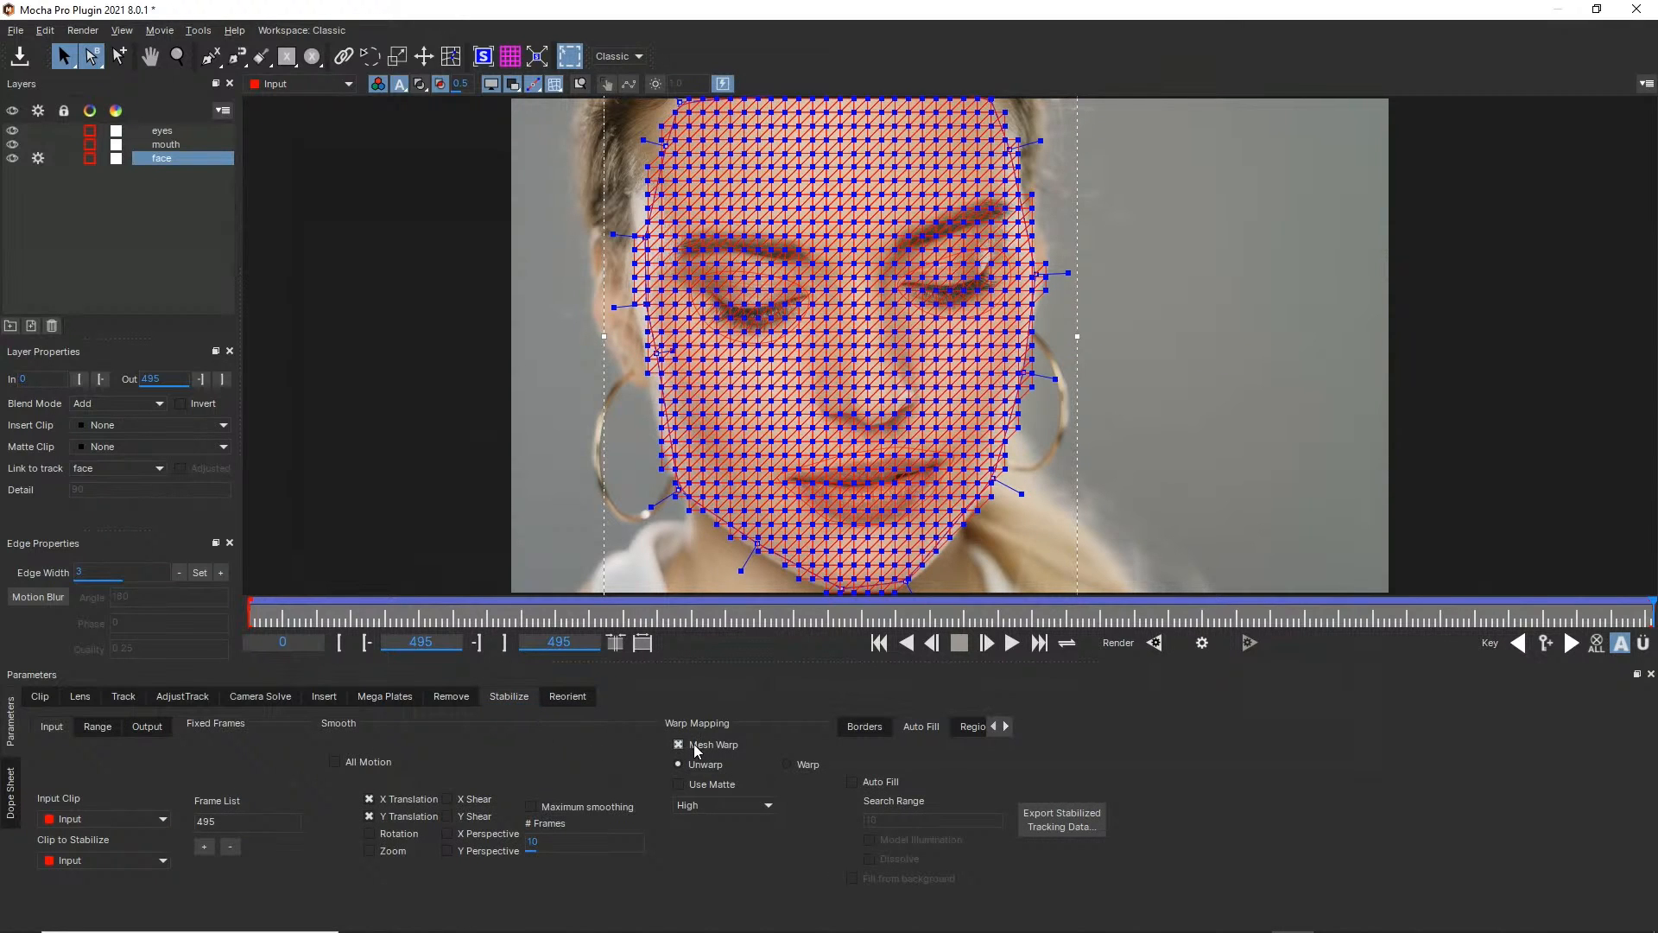
Hide the layer overlays and scrub toward the clip's start and back to frame 495 to examine the mesh-stabilized face
left_click(491, 87)
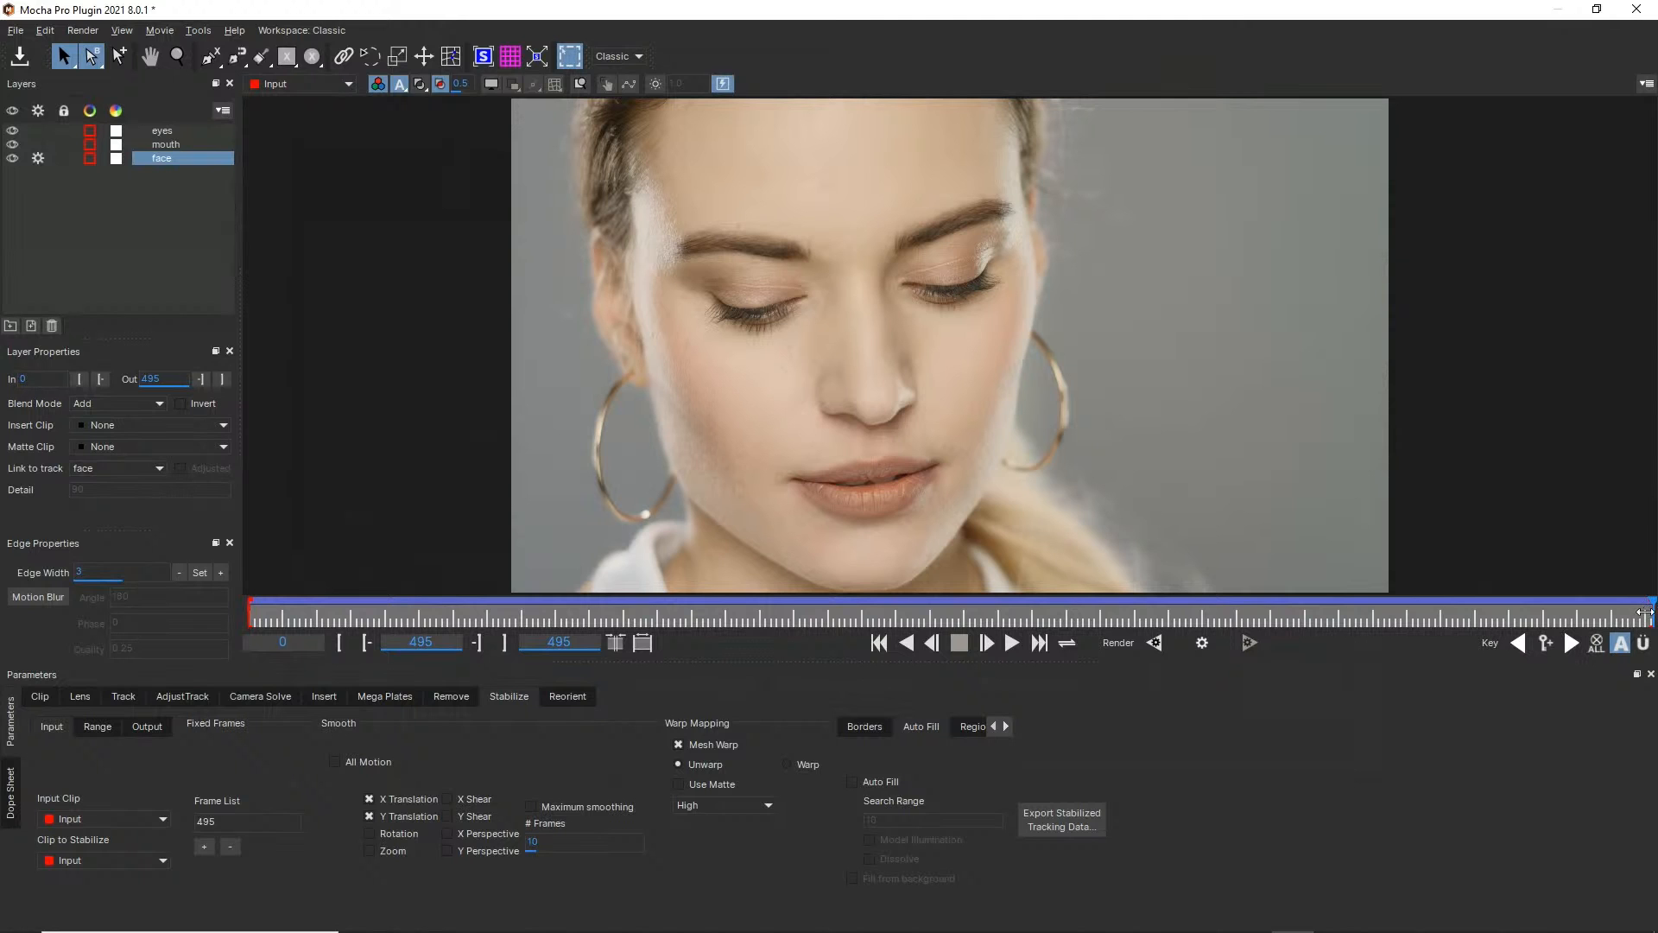
left_click(1370, 633)
left_click_drag(1078, 622, 652, 615)
left_click_drag(547, 613, 256, 612)
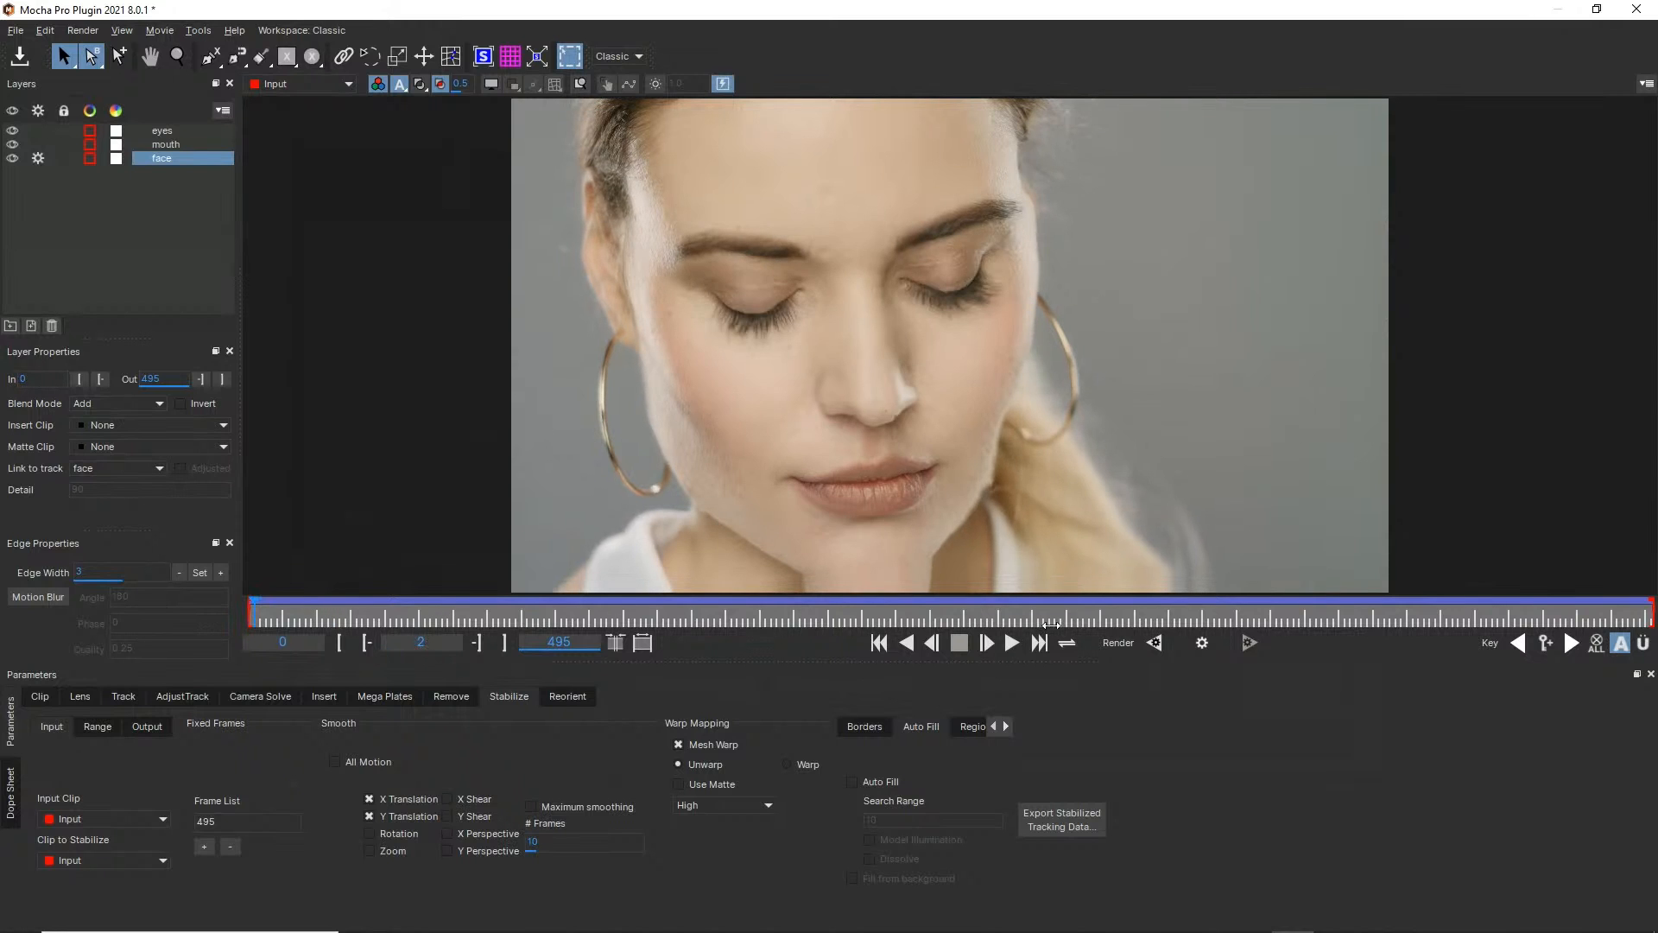
left_click_drag(1051, 624, 1648, 602)
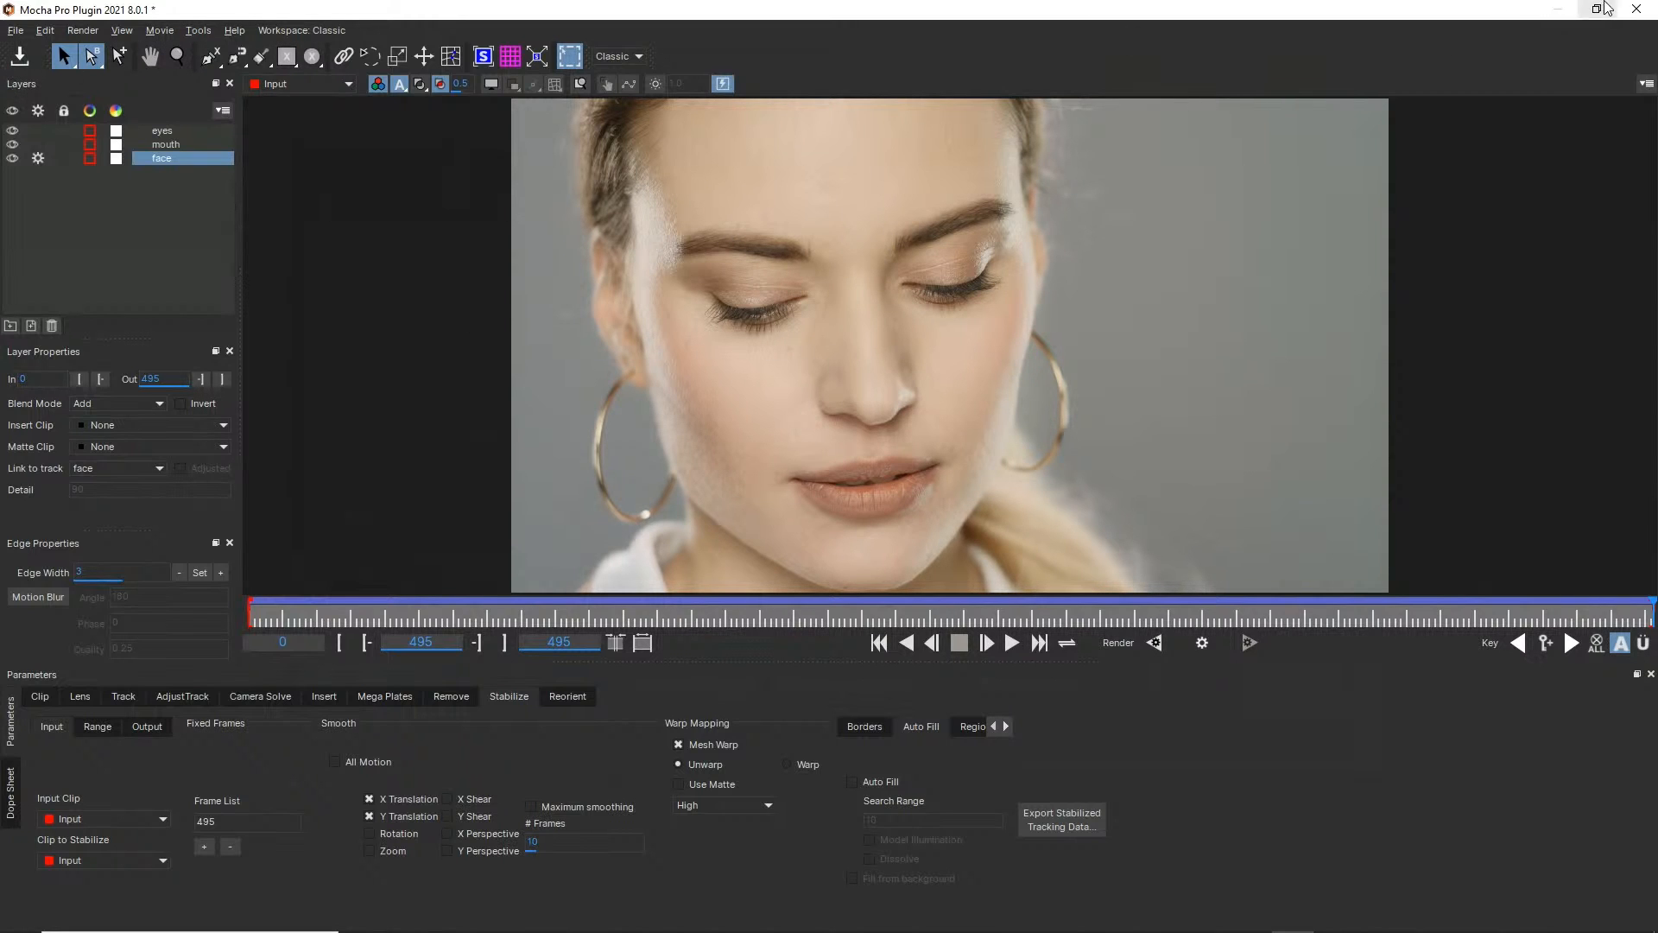
Close the Mocha plugin to return to After Effects, and copy the Mocha Pro effect from the original footage layer
left_click(1637, 8)
left_click(894, 511)
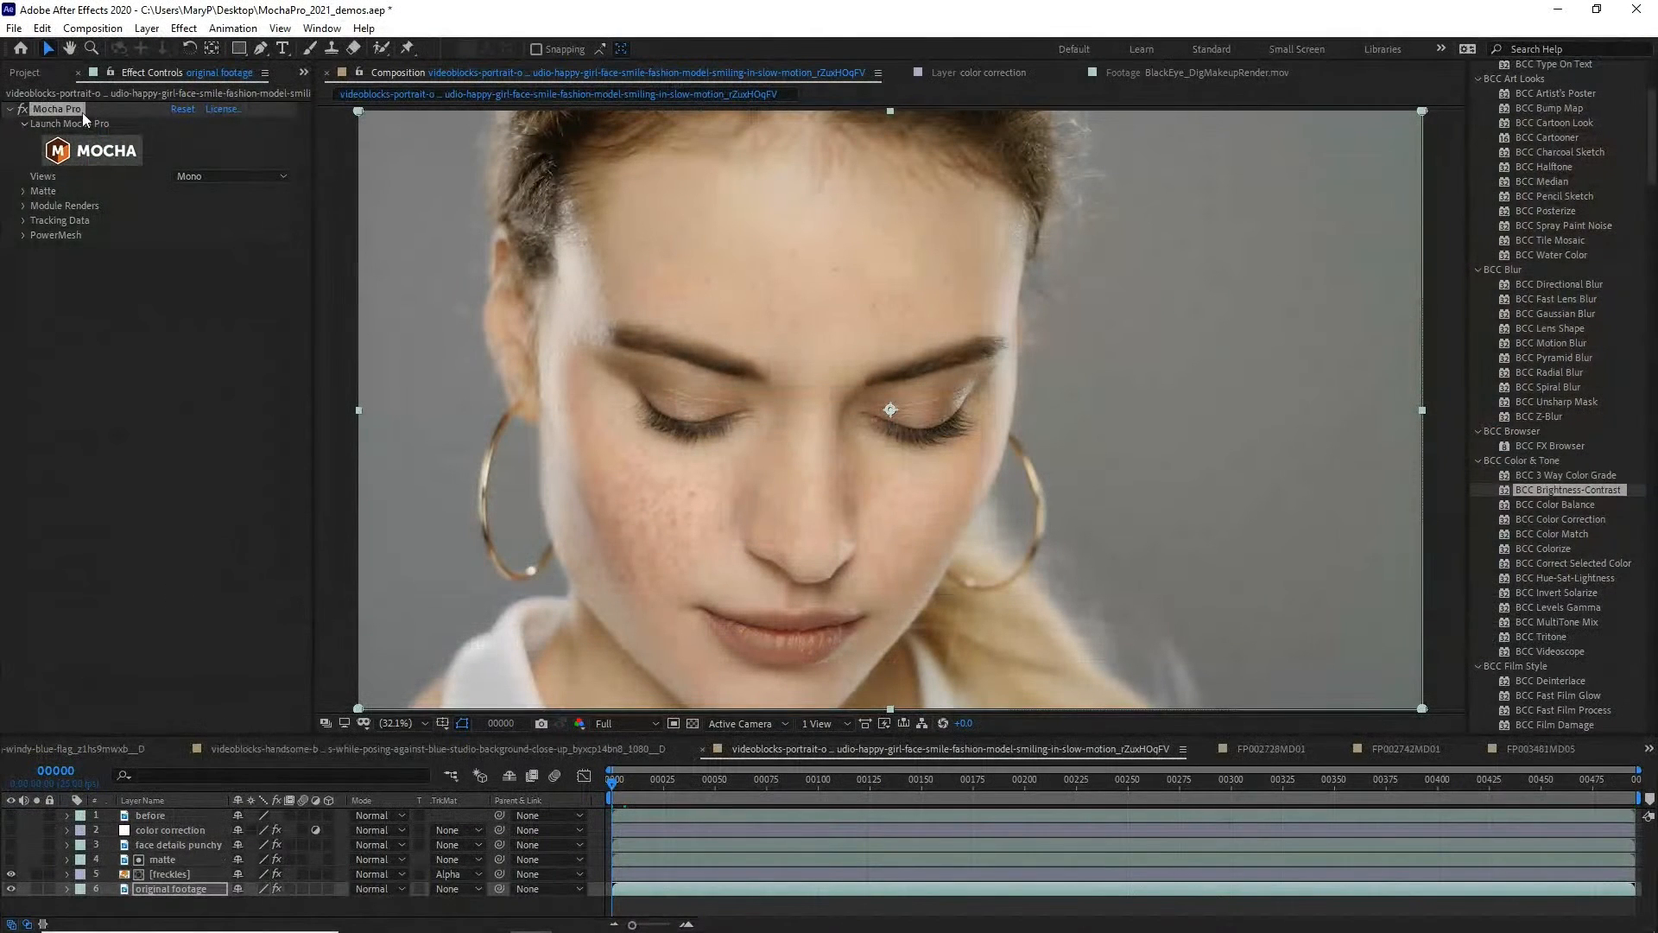
right_click(84, 118)
left_click(112, 165)
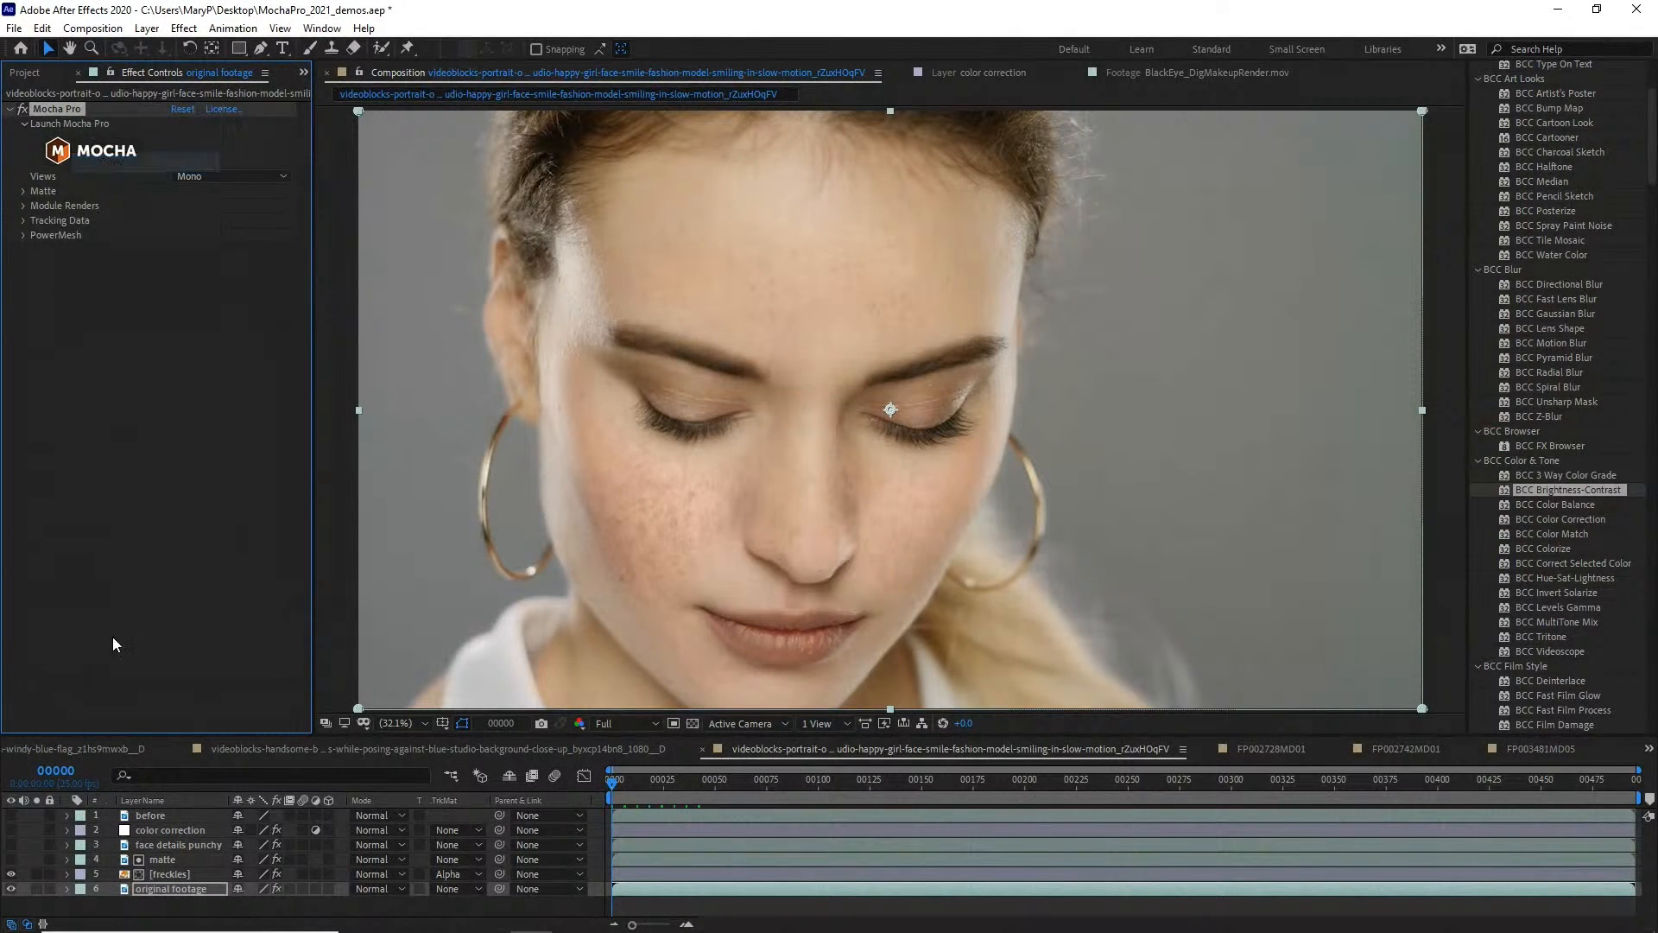
On the freckles layer, expand the Mocha Pro effect's Module Renders and compare the face with Render off and on
left_click(164, 874)
left_click(61, 112)
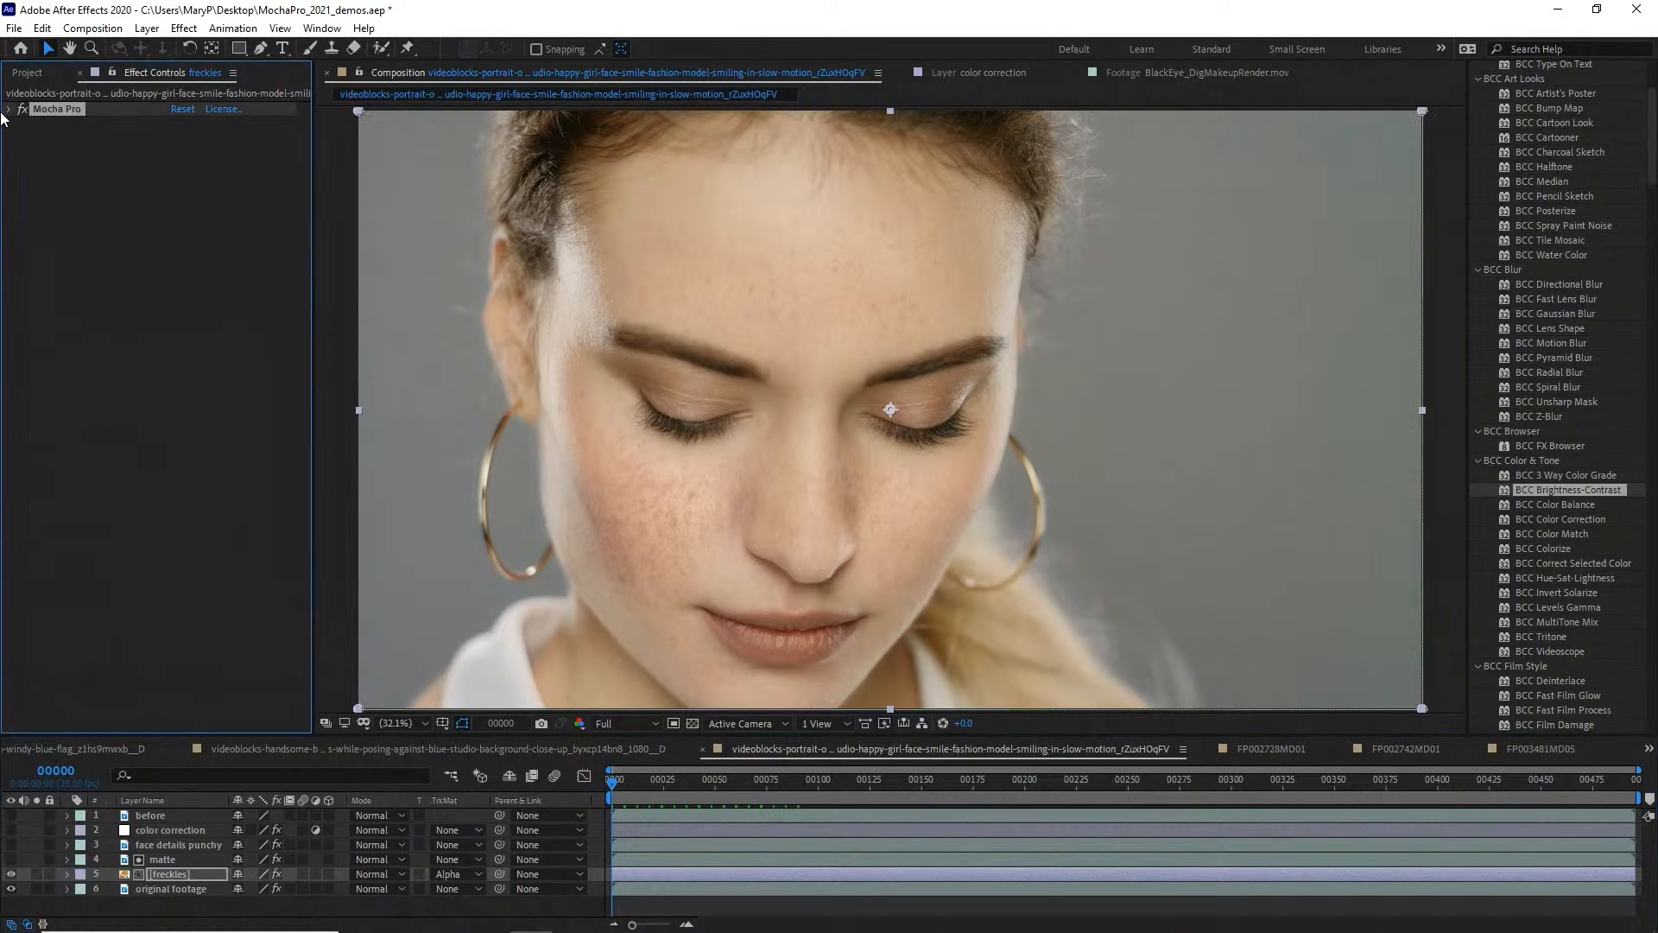
left_click(8, 109)
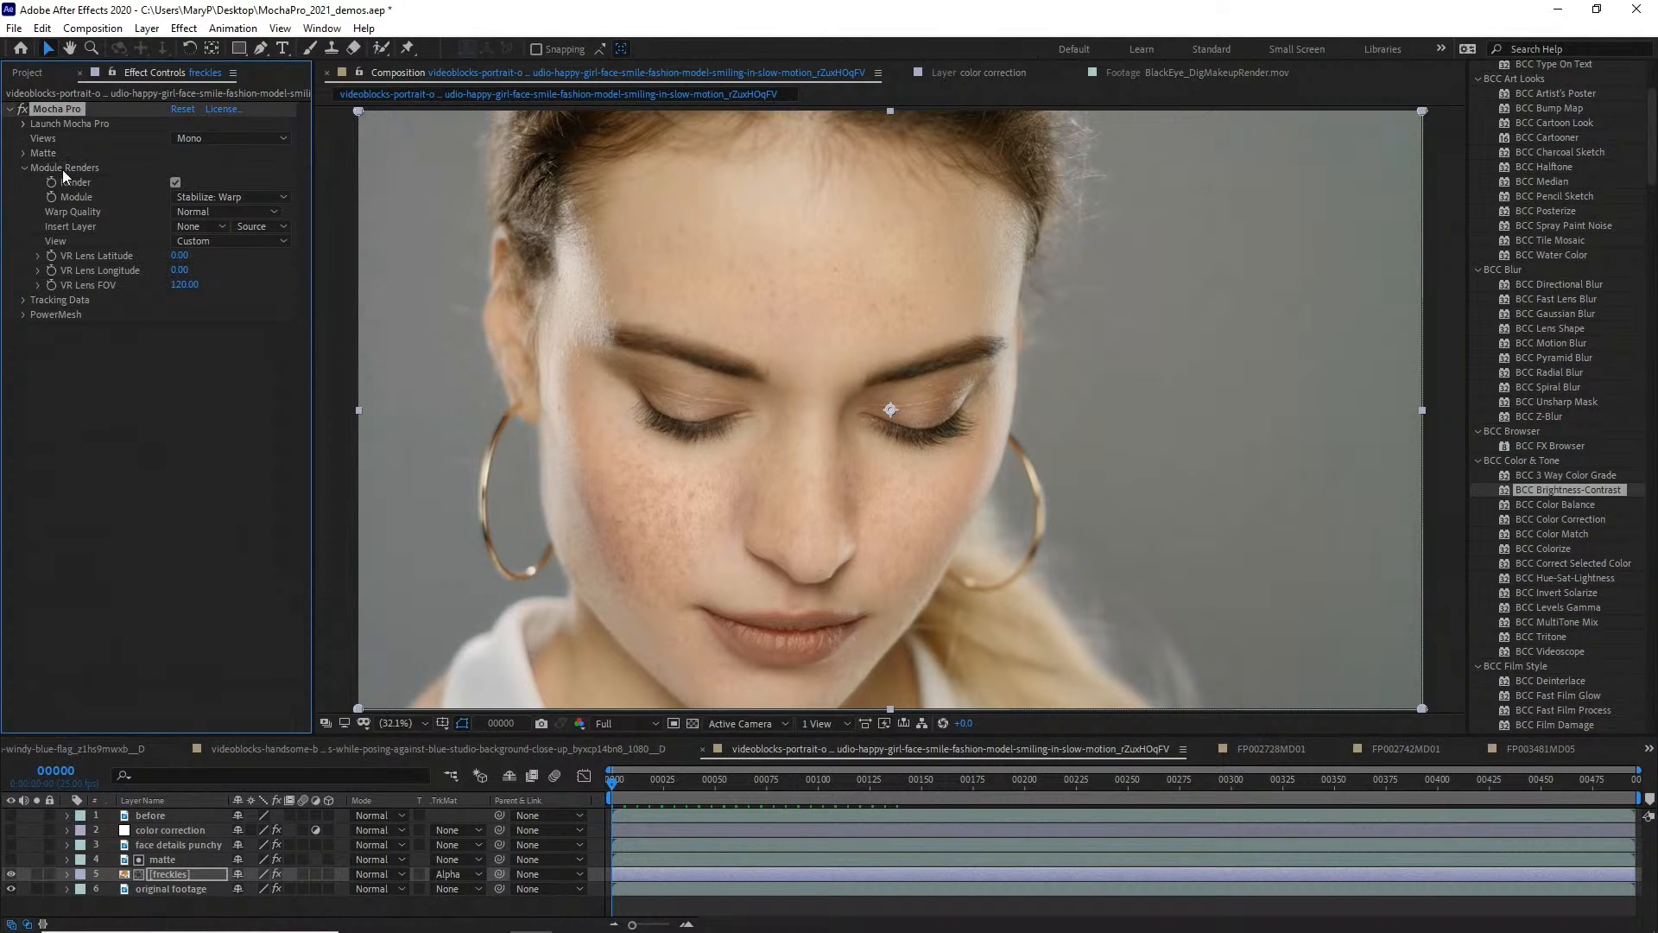
left_click(177, 183)
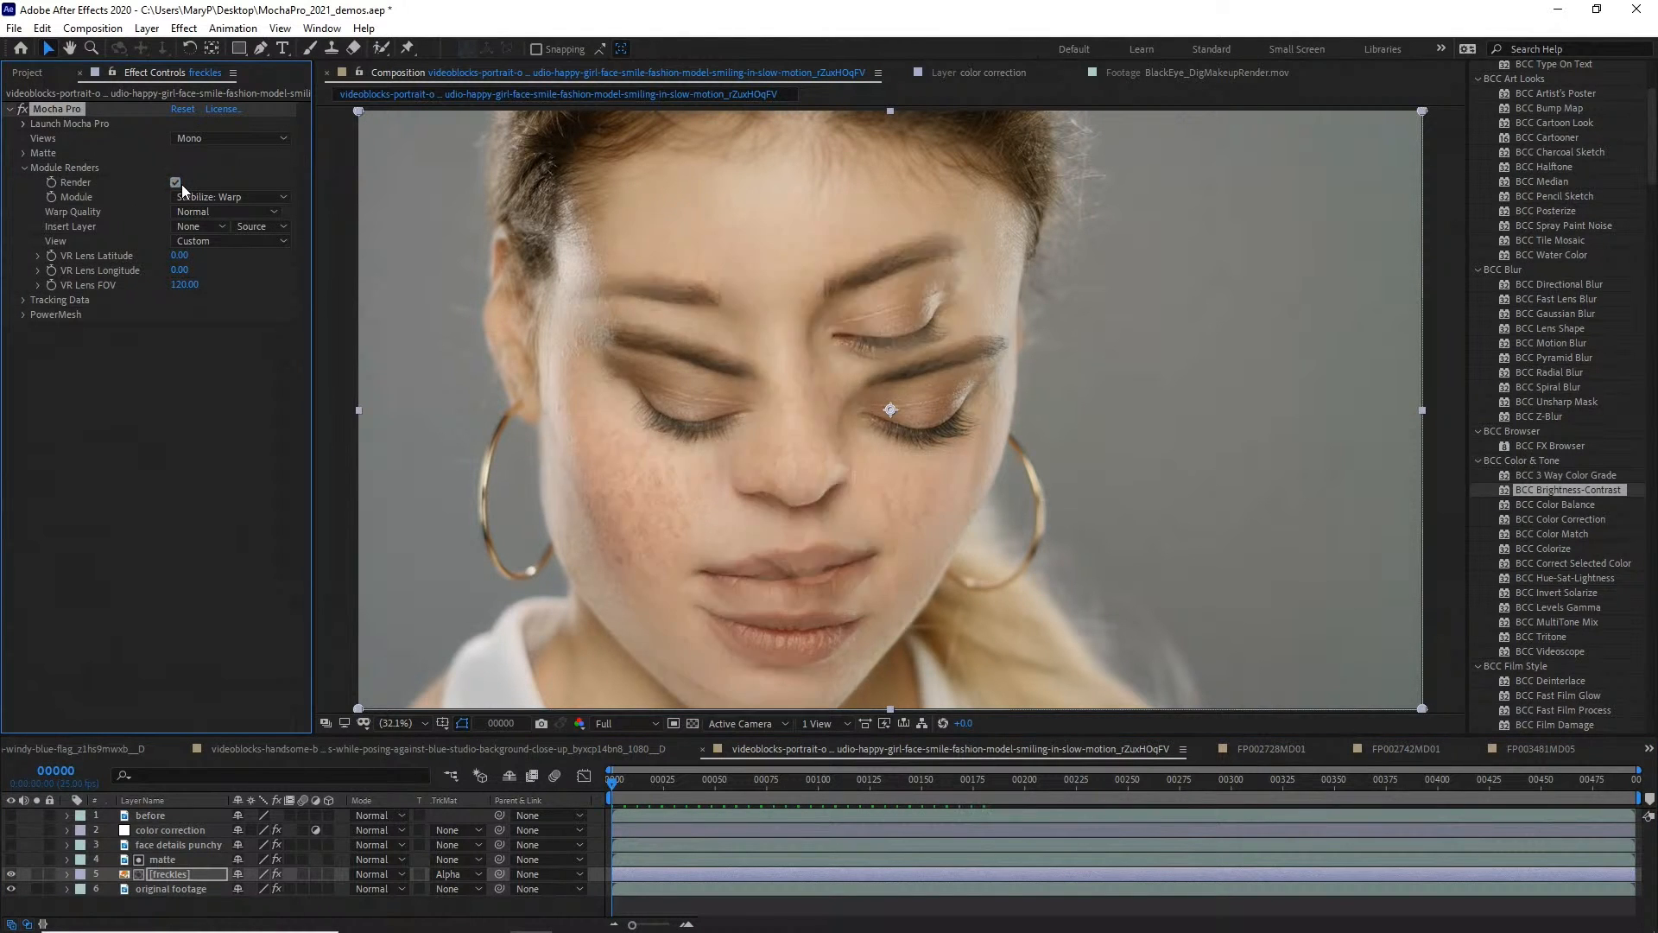
Set the freckles layer's Mocha Pro render module to Stabilize: Warp and select the layer in the timeline
left_click(226, 197)
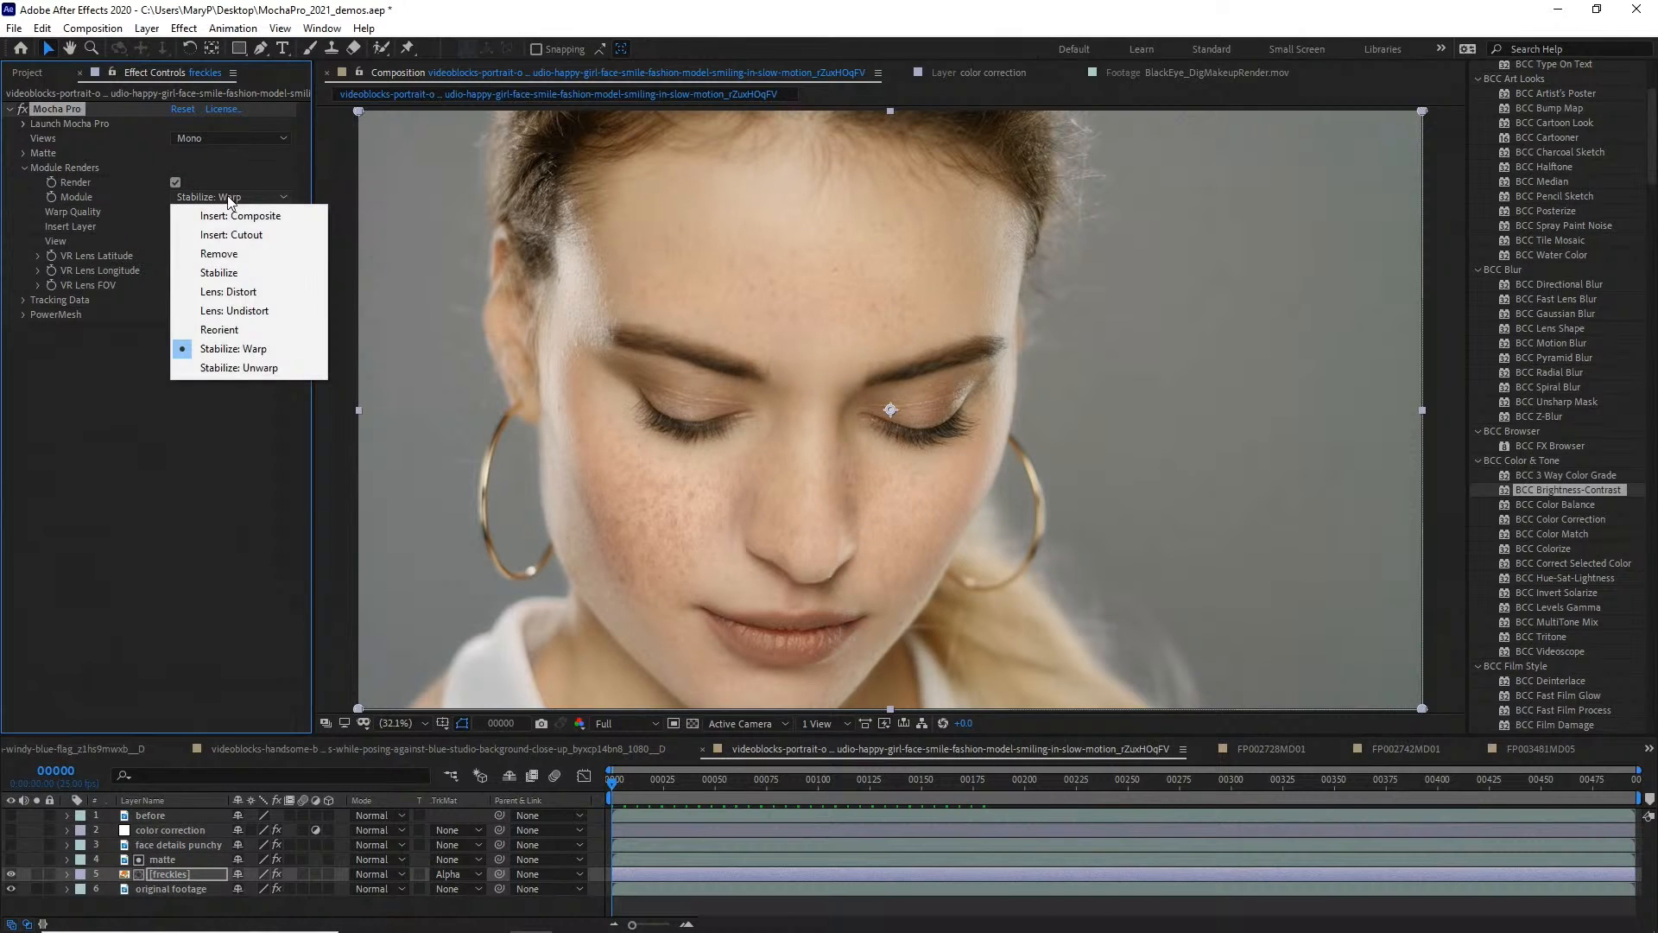
left_click(230, 348)
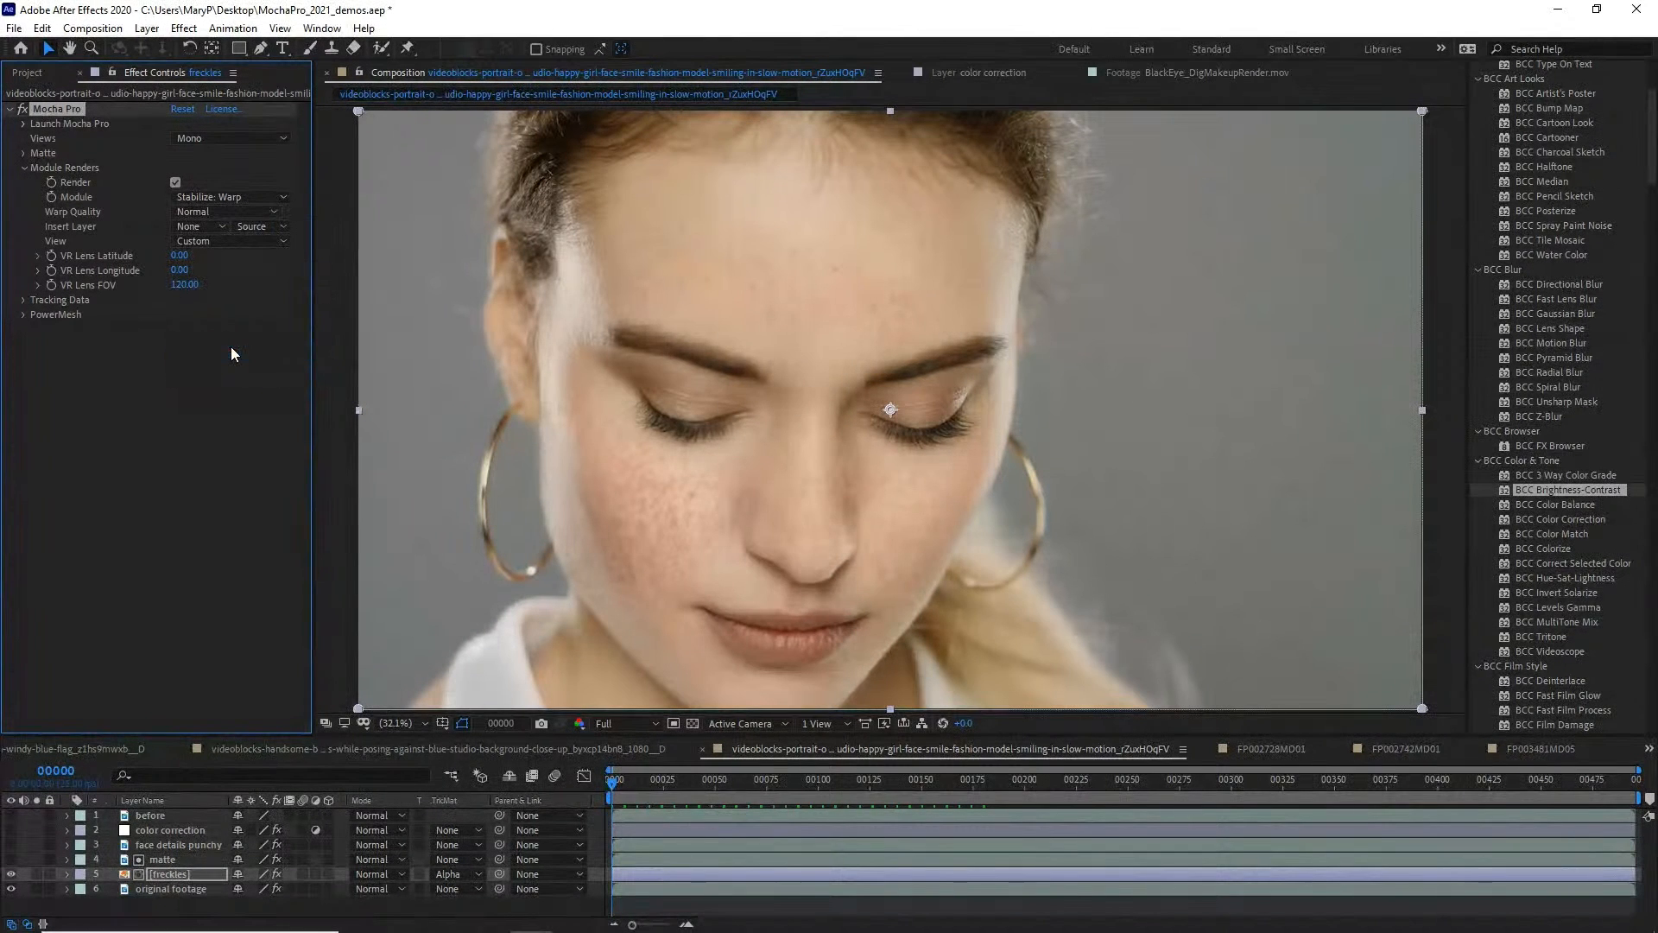
left_click(149, 872)
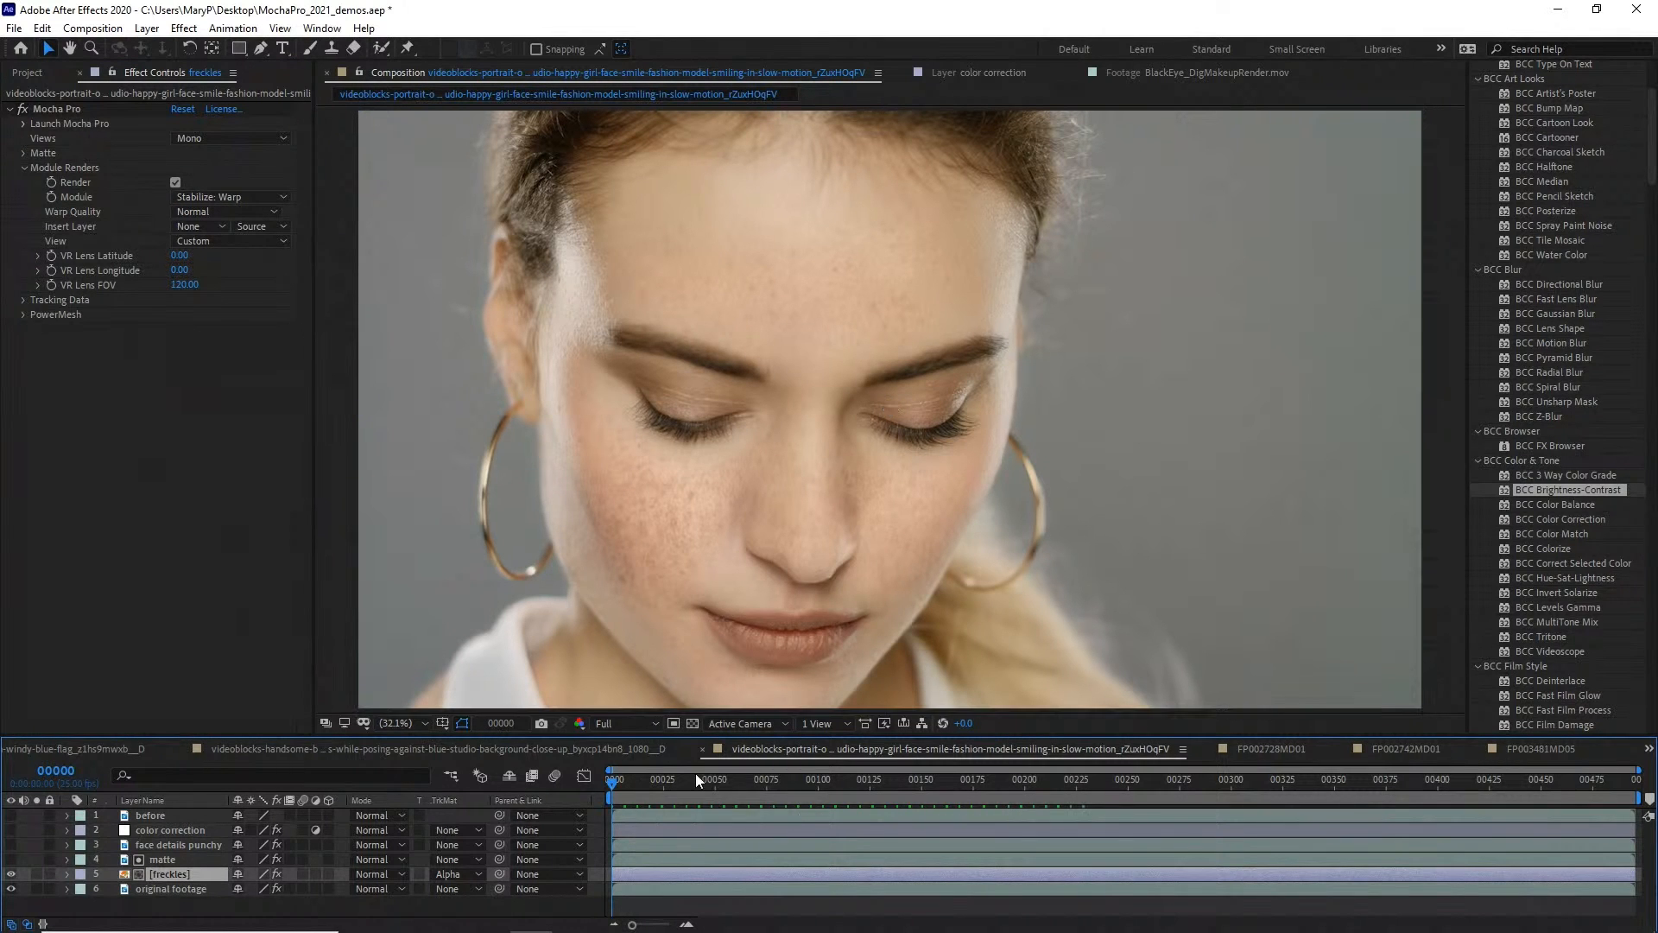
Preview the freckles layer from the clip's first frame to examine how the freckles follow the face
left_click(765, 782)
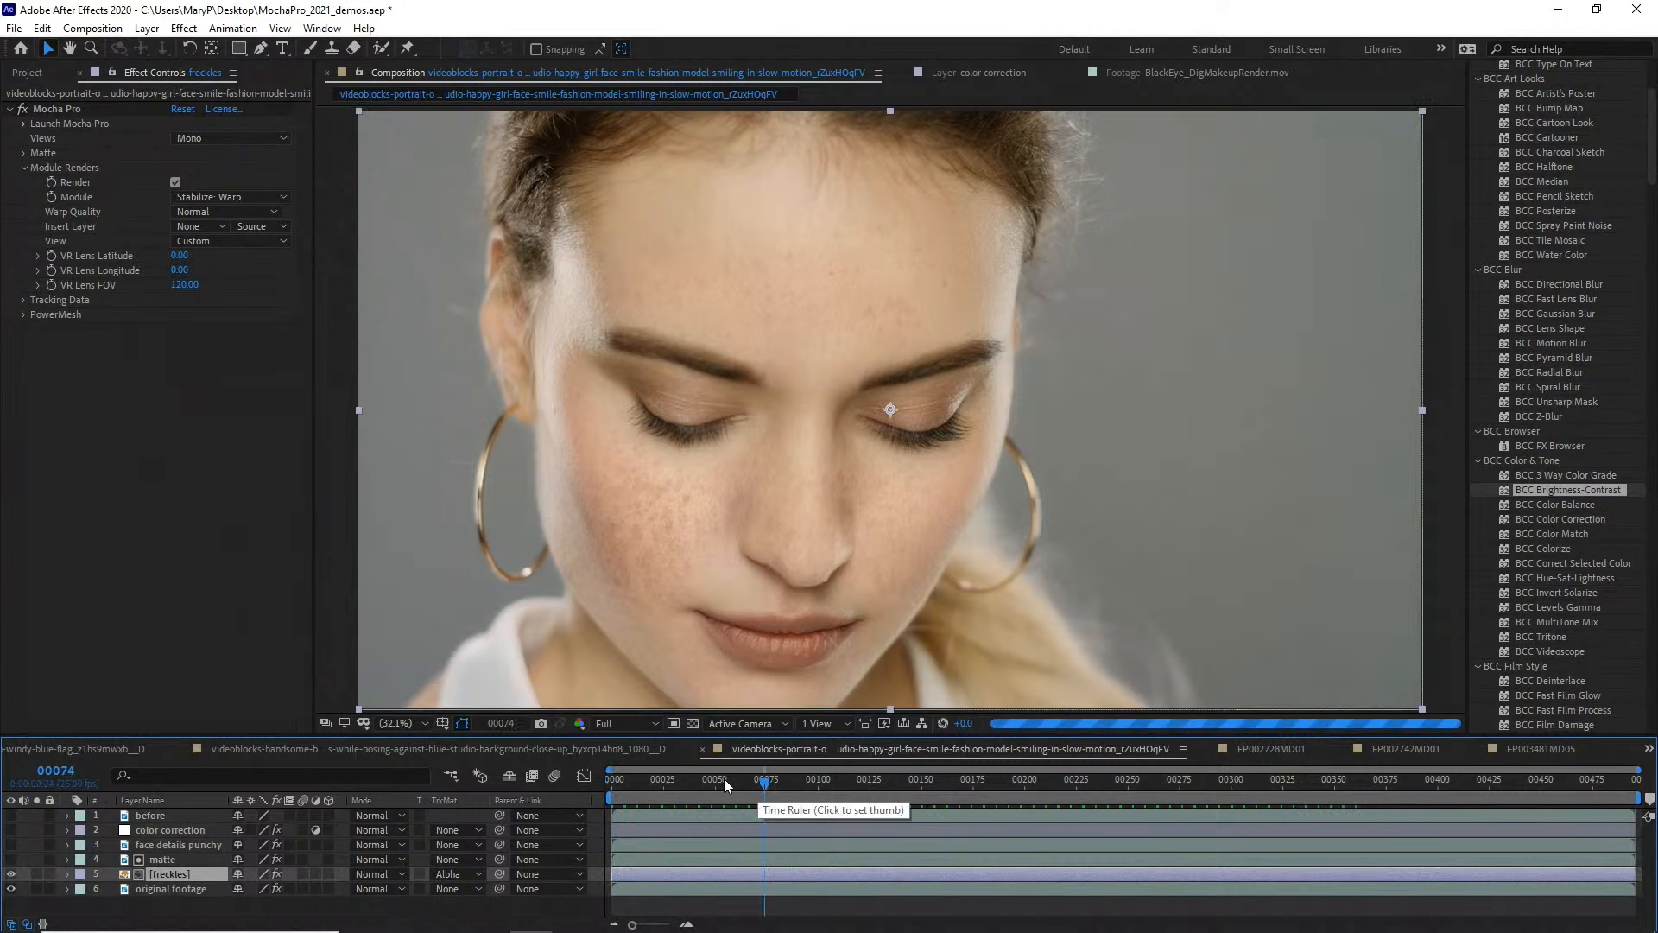
left_click_drag(724, 781, 486, 785)
key("space")
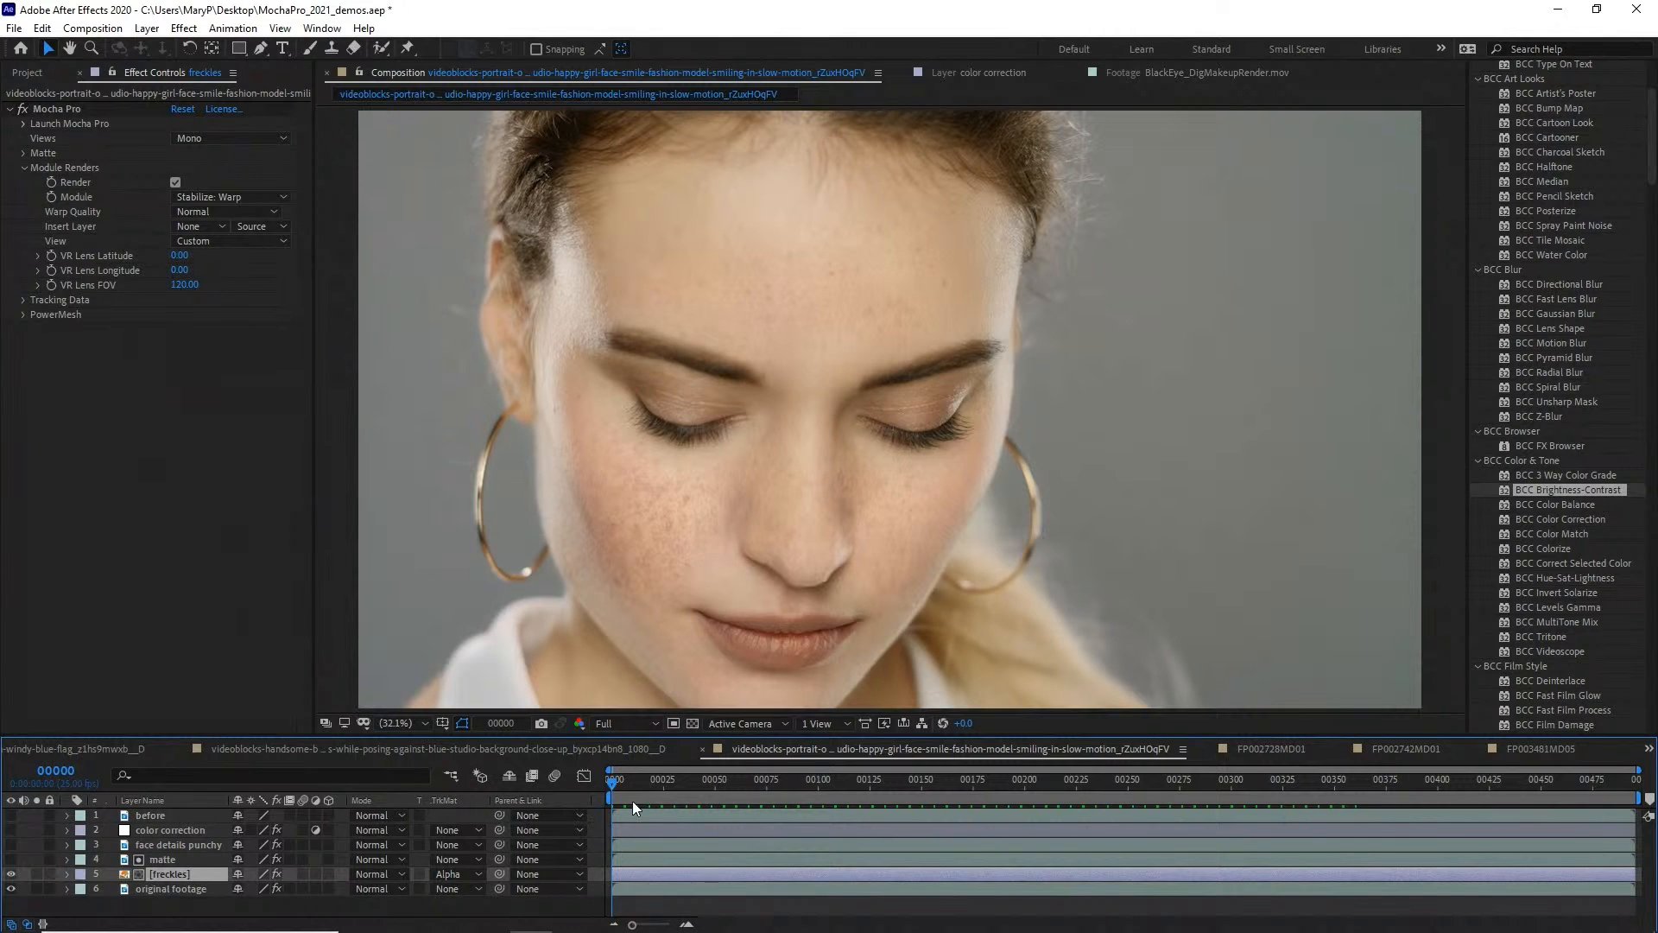
left_click_drag(640, 786, 500, 791)
left_click(891, 786)
key("space")
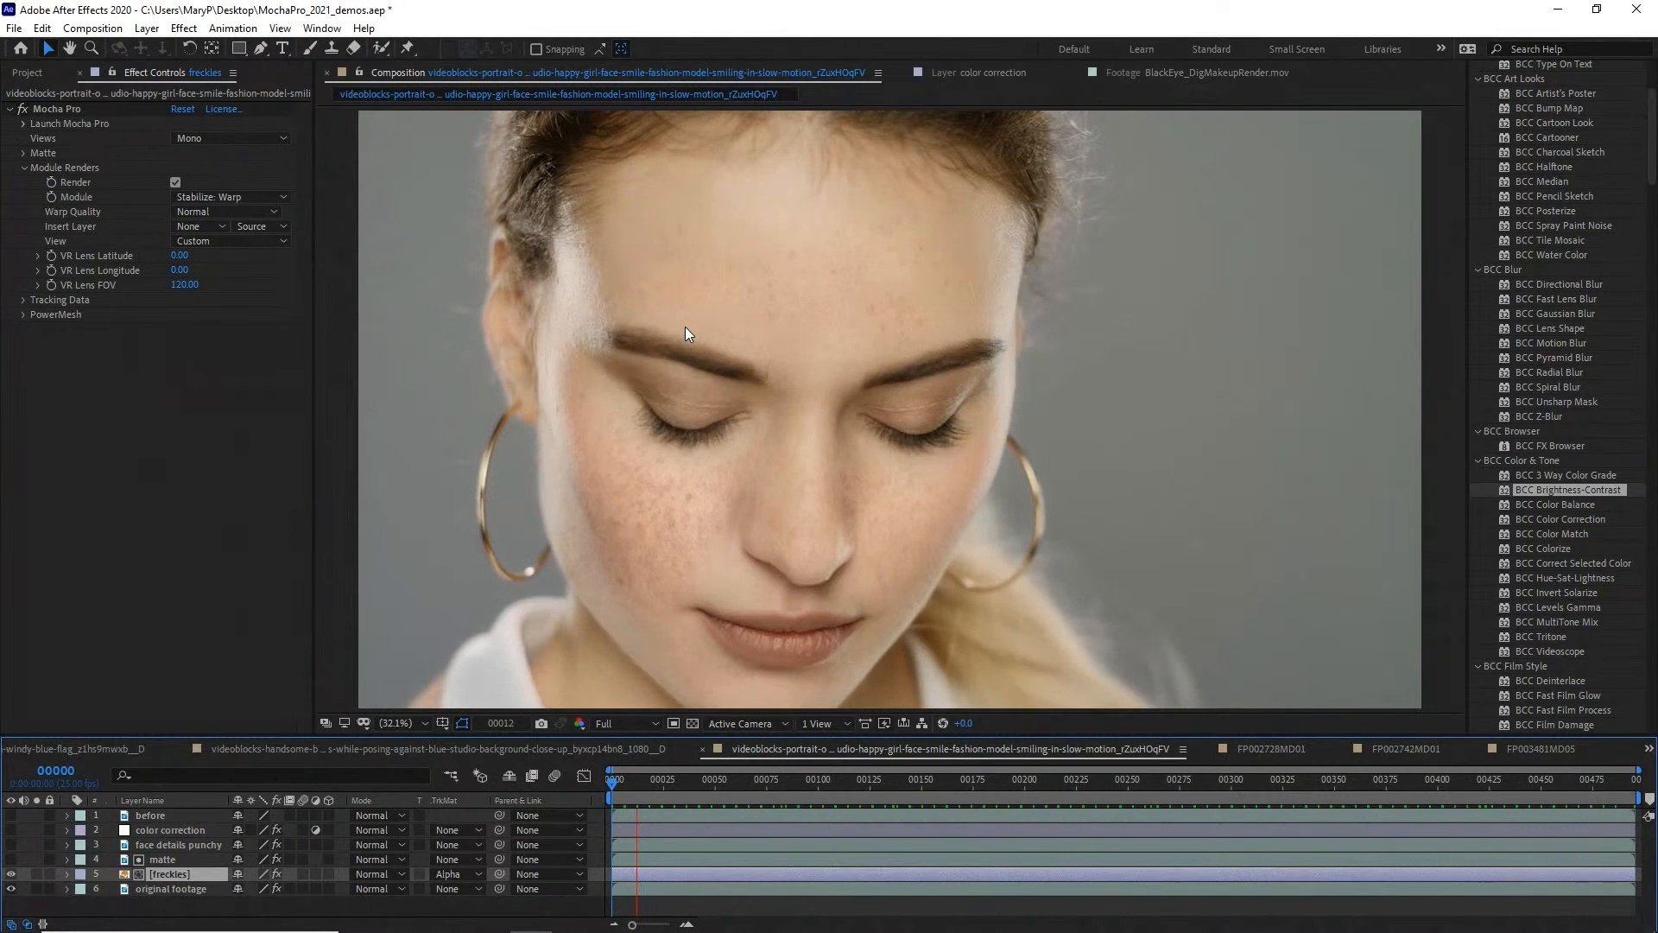
key("space")
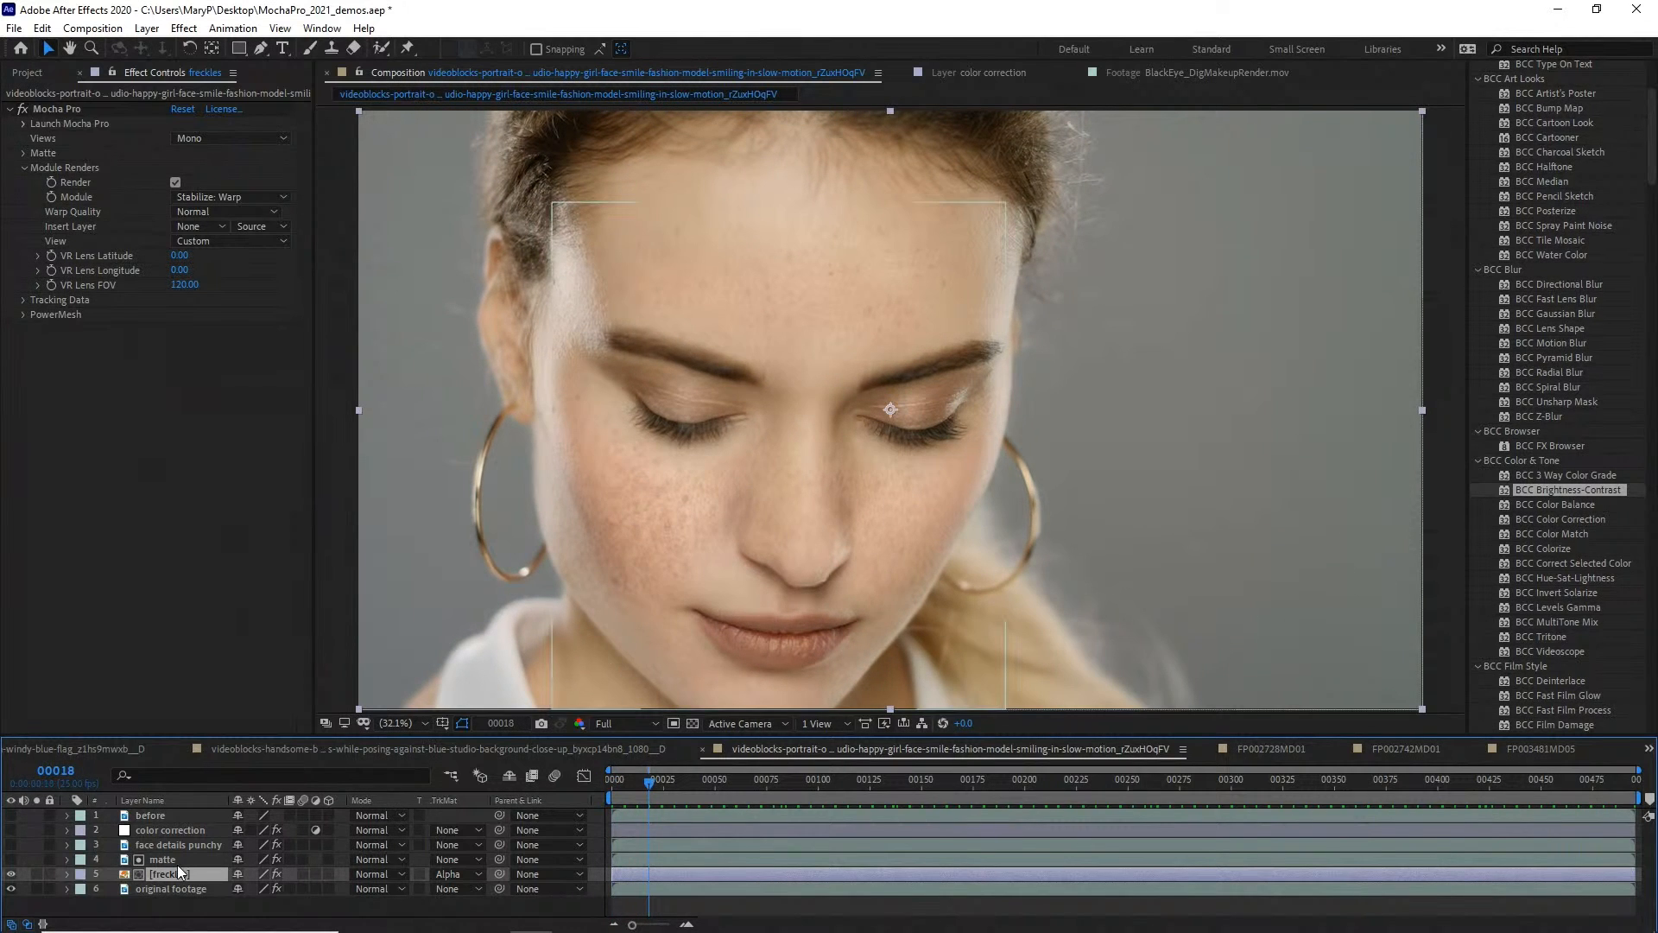
Turn on the face details punchy layer above the matte layer and play the composite from the first frame
left_click(177, 861)
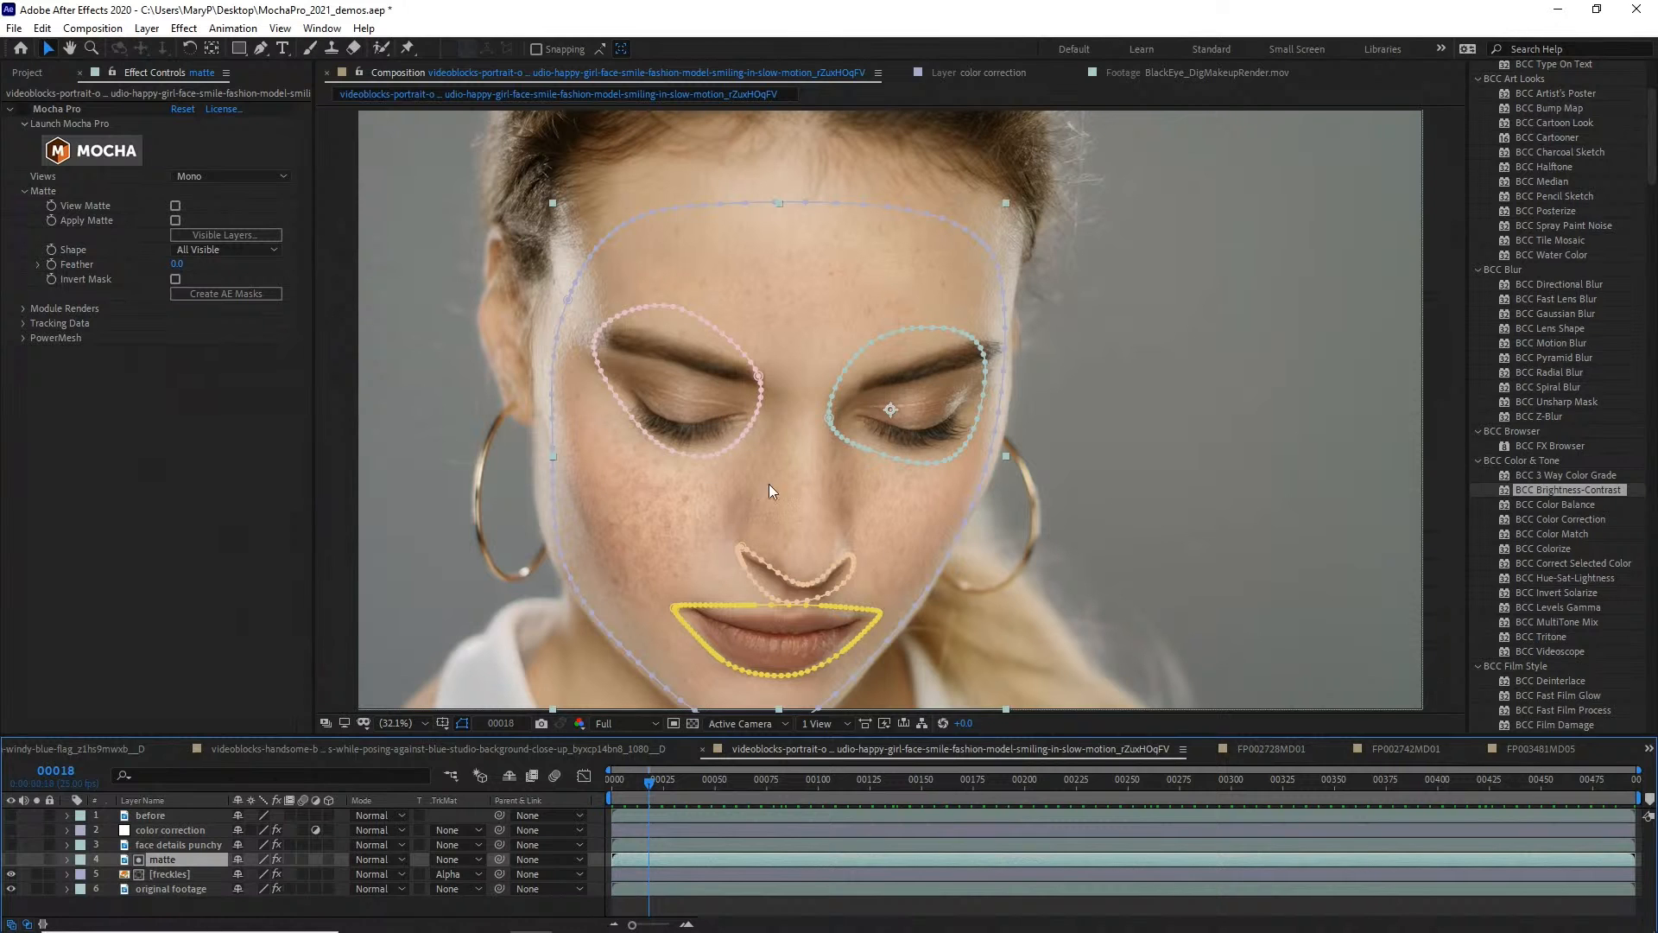
left_click(172, 848)
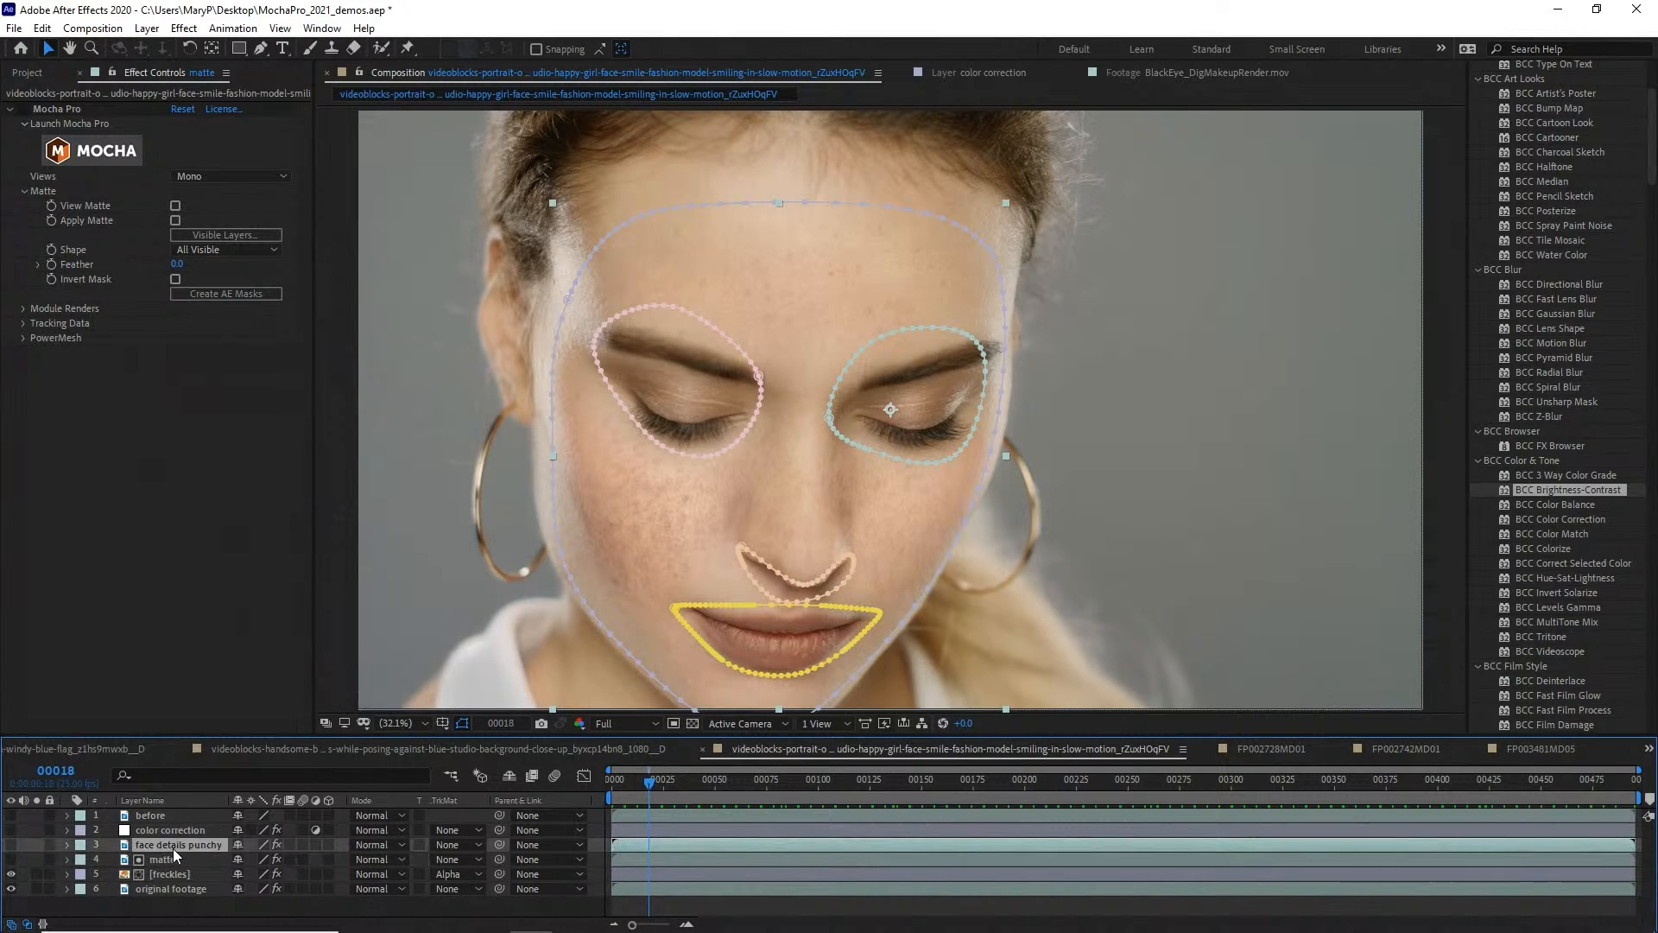
left_click(10, 845)
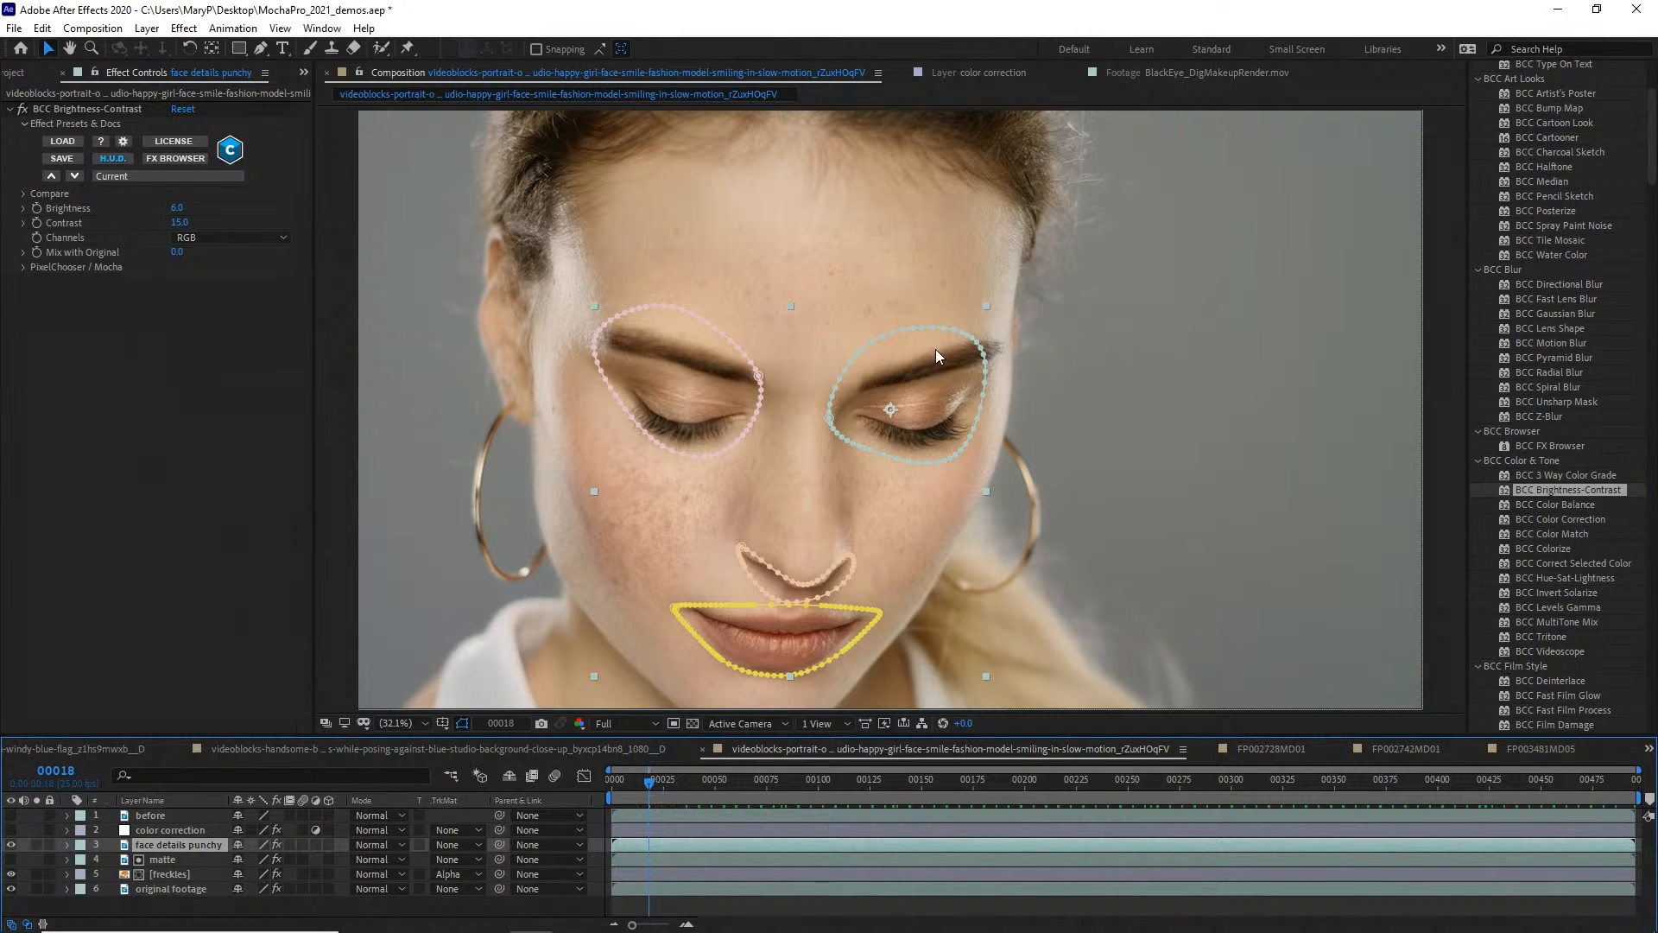
left_click_drag(644, 788, 517, 755)
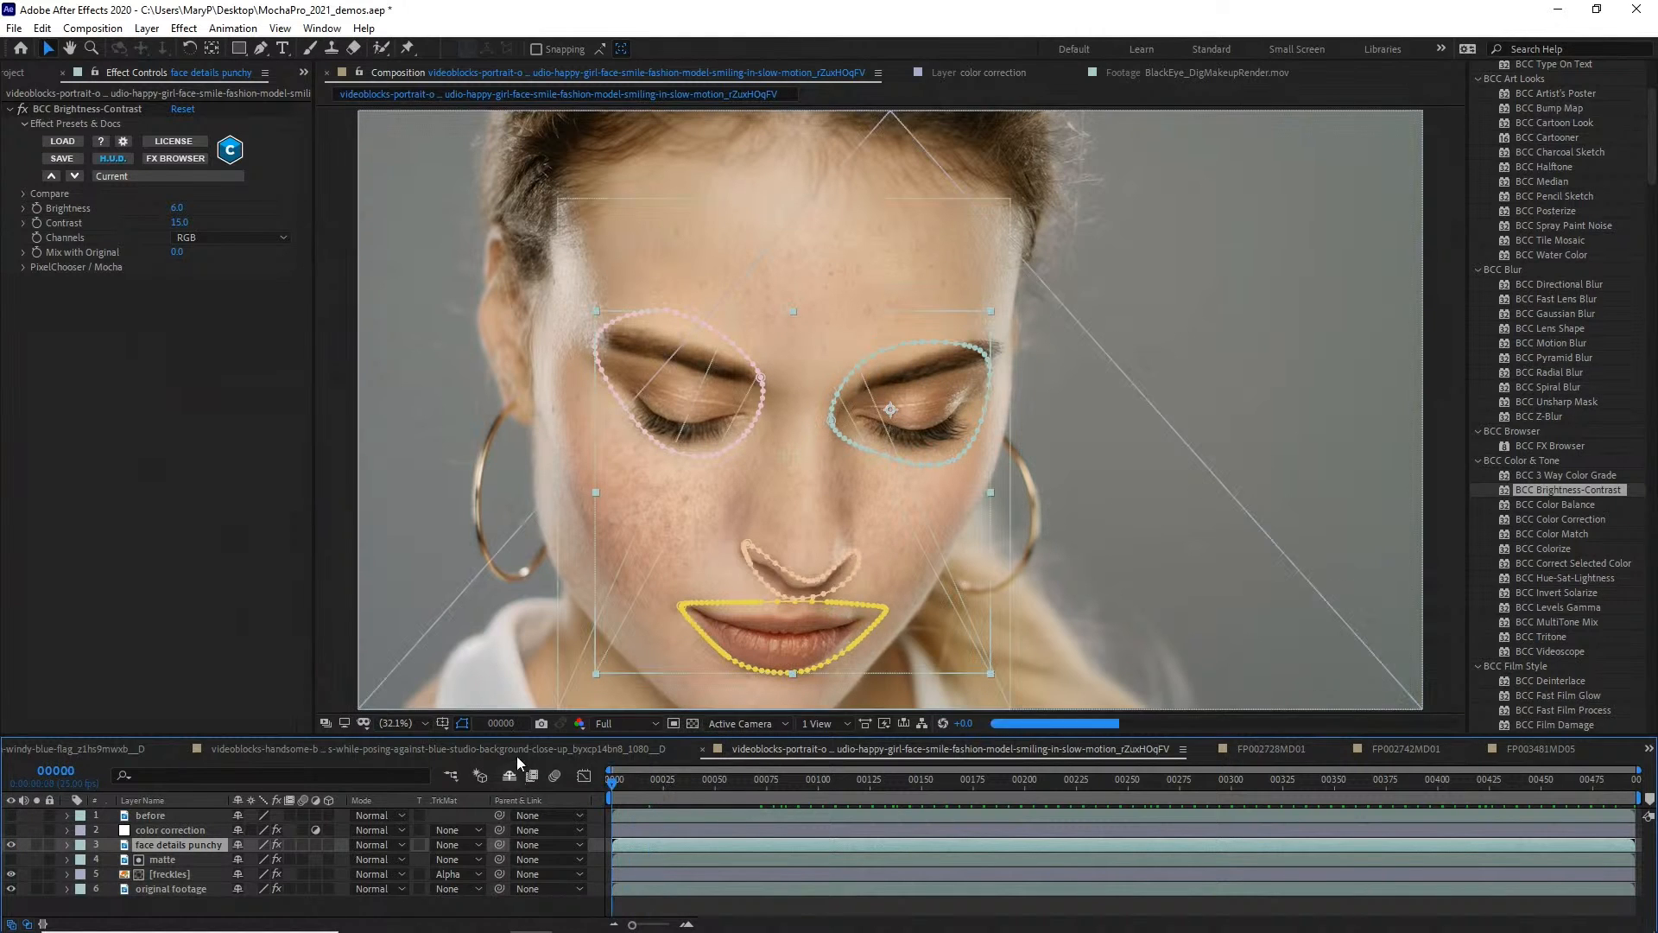
key("space")
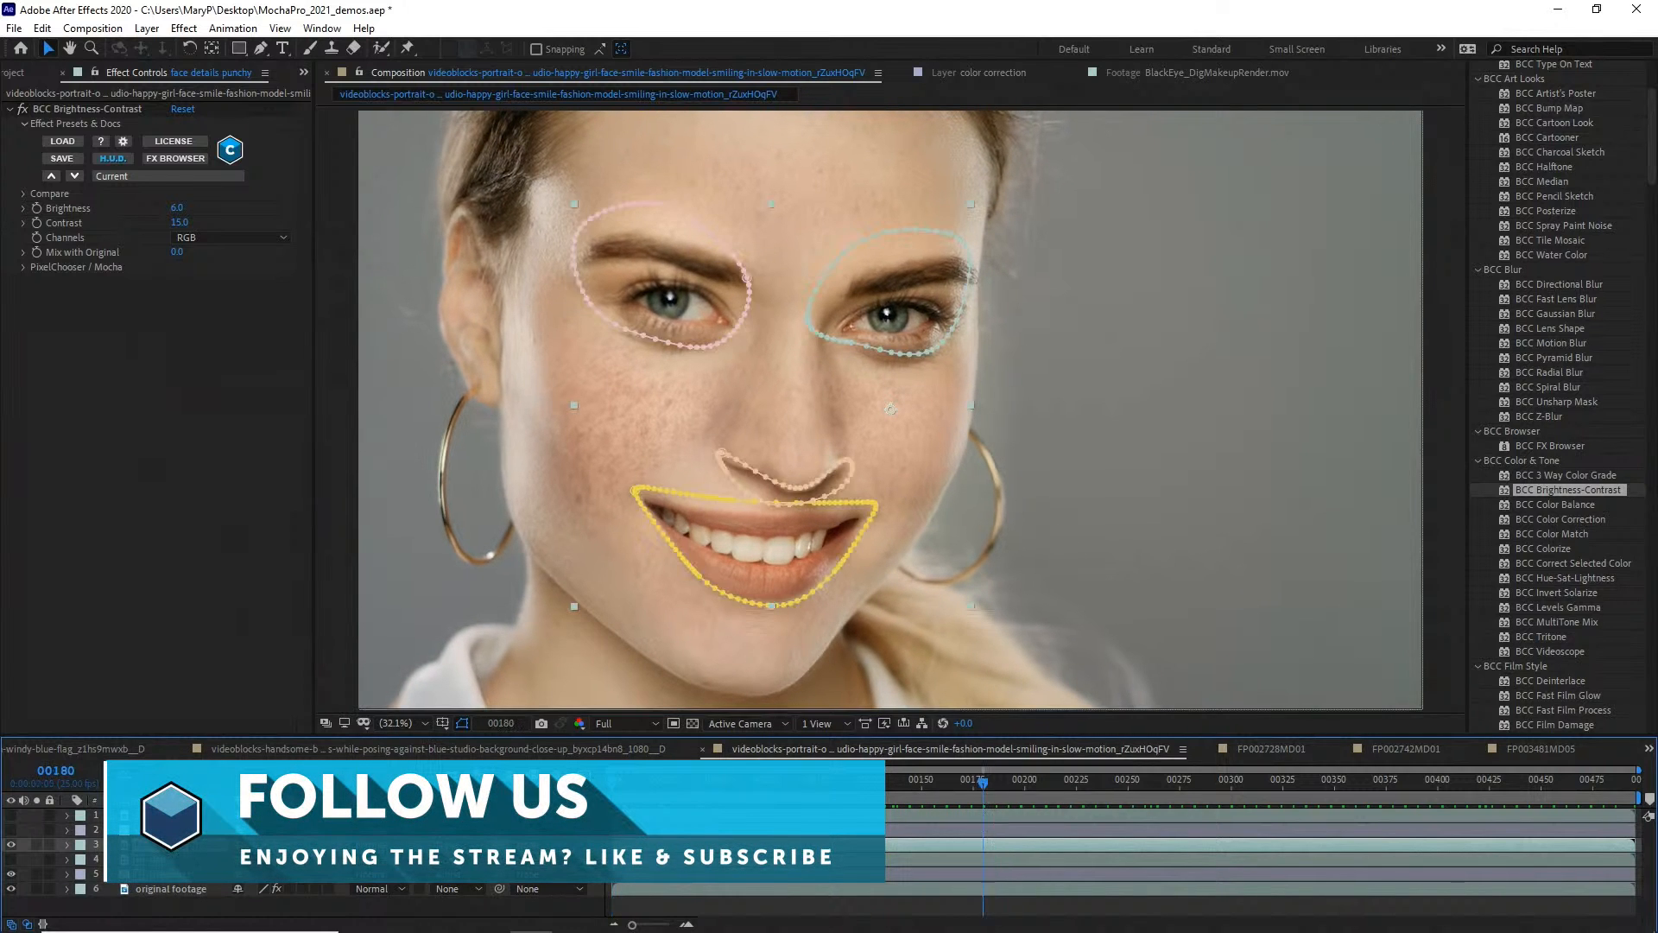
Turn on the color correction layer, select its BCC Hue-Sat-Lightness effect, and set the viewer magnification to Fit
left_click(82, 835)
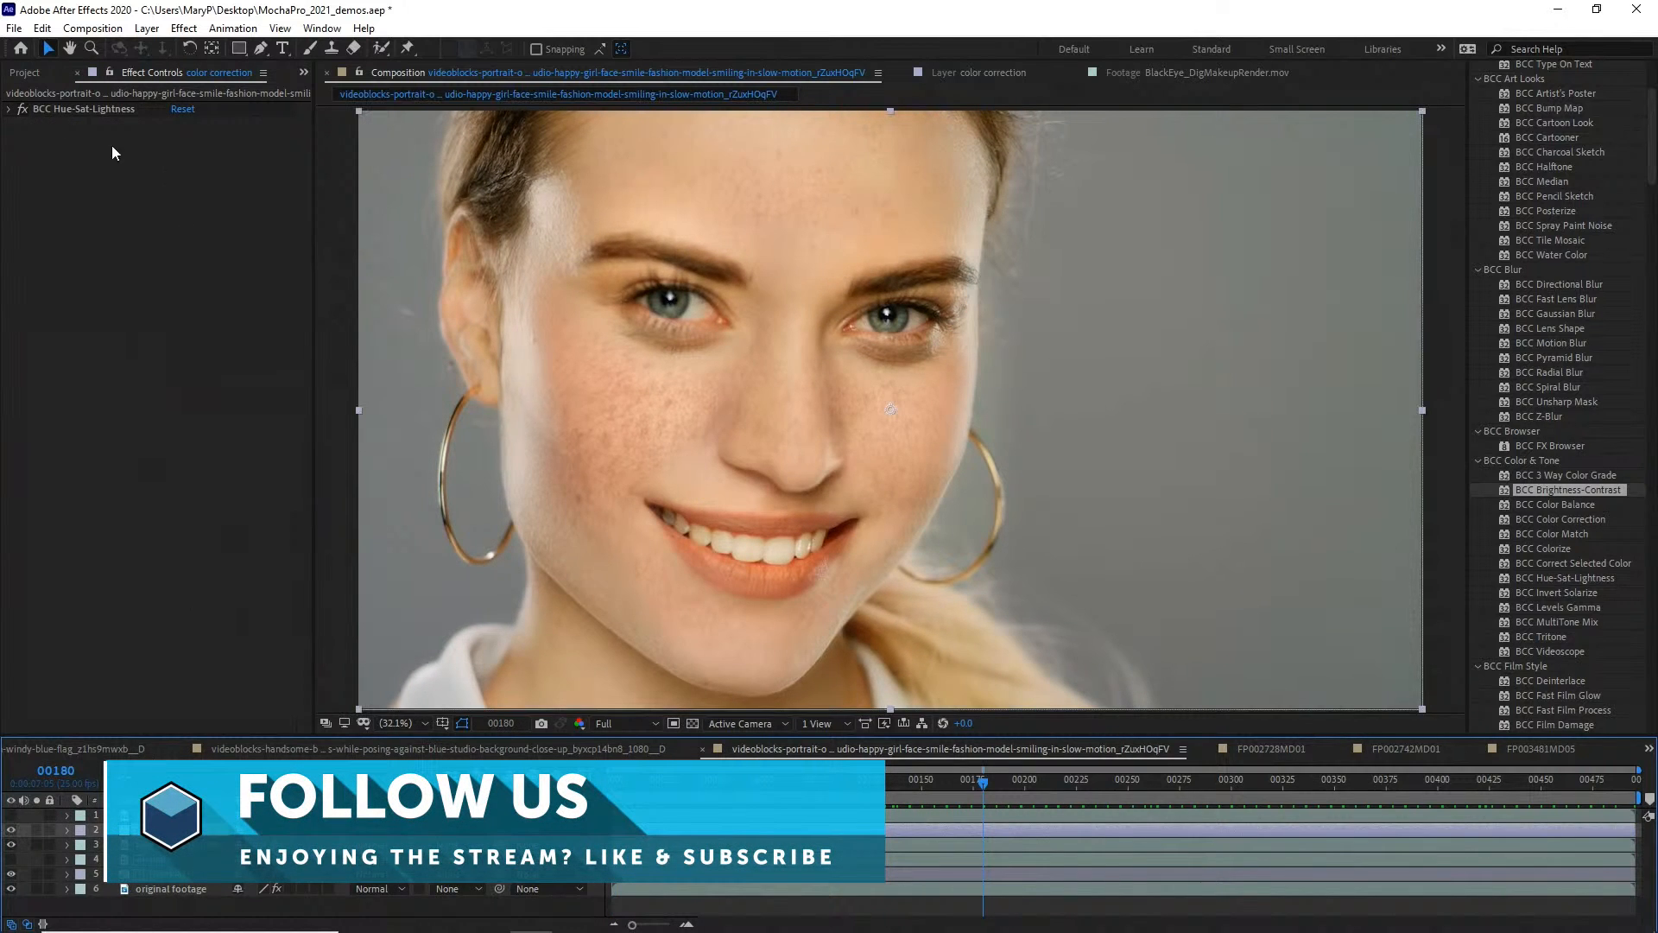
left_click(78, 109)
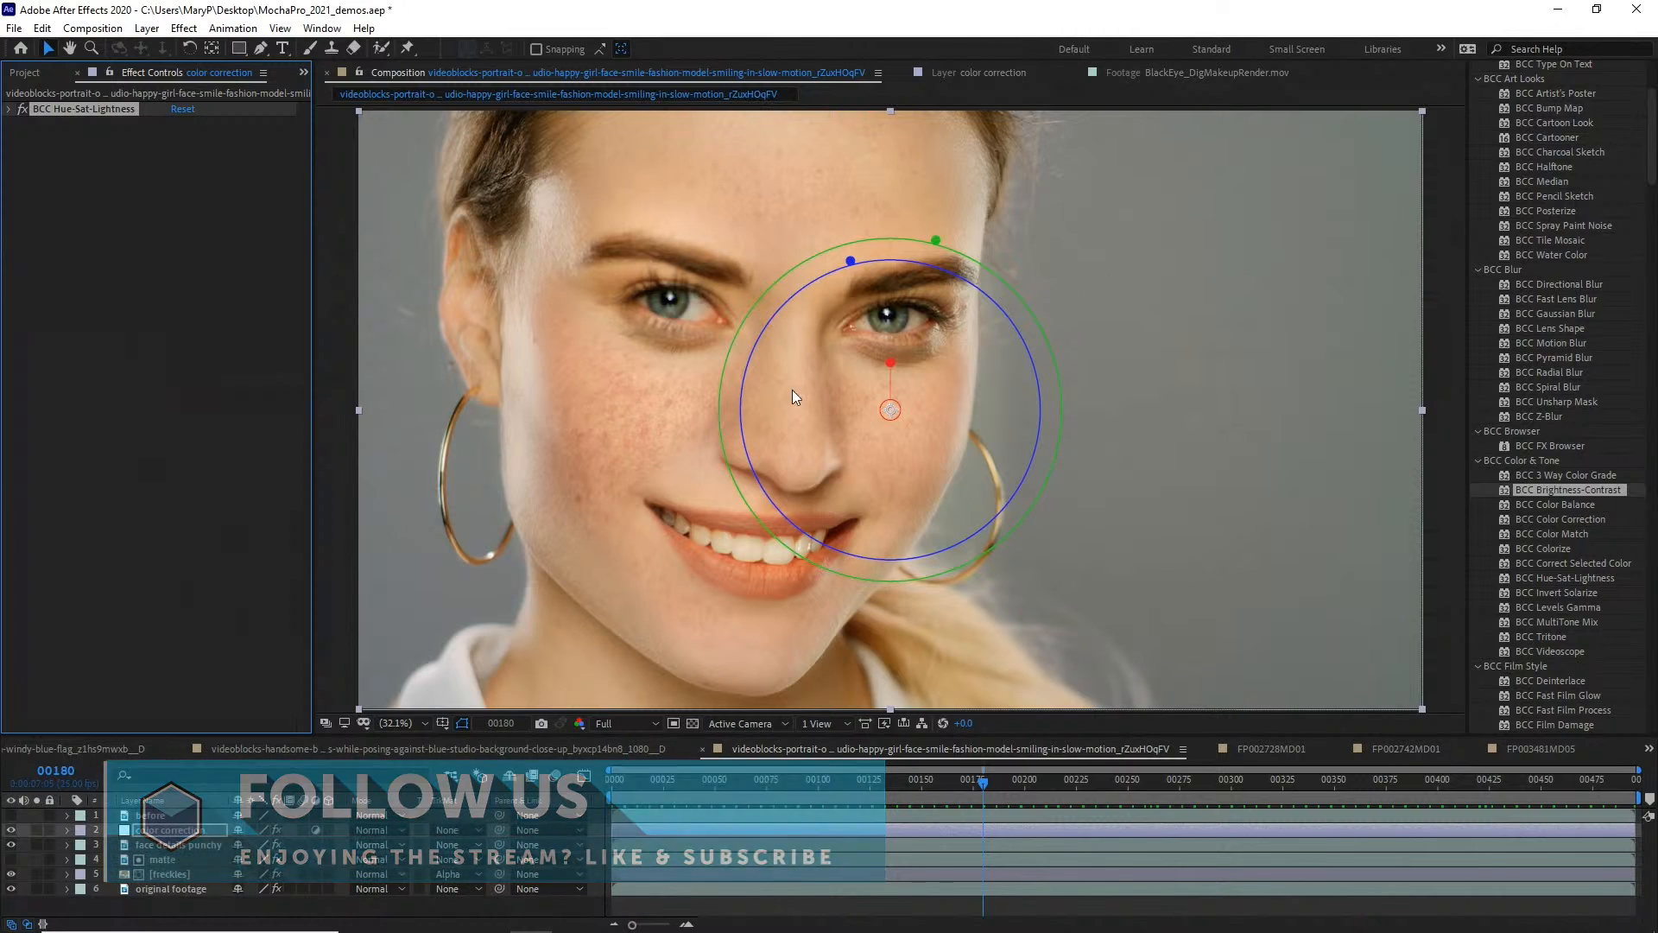
left_click(651, 726)
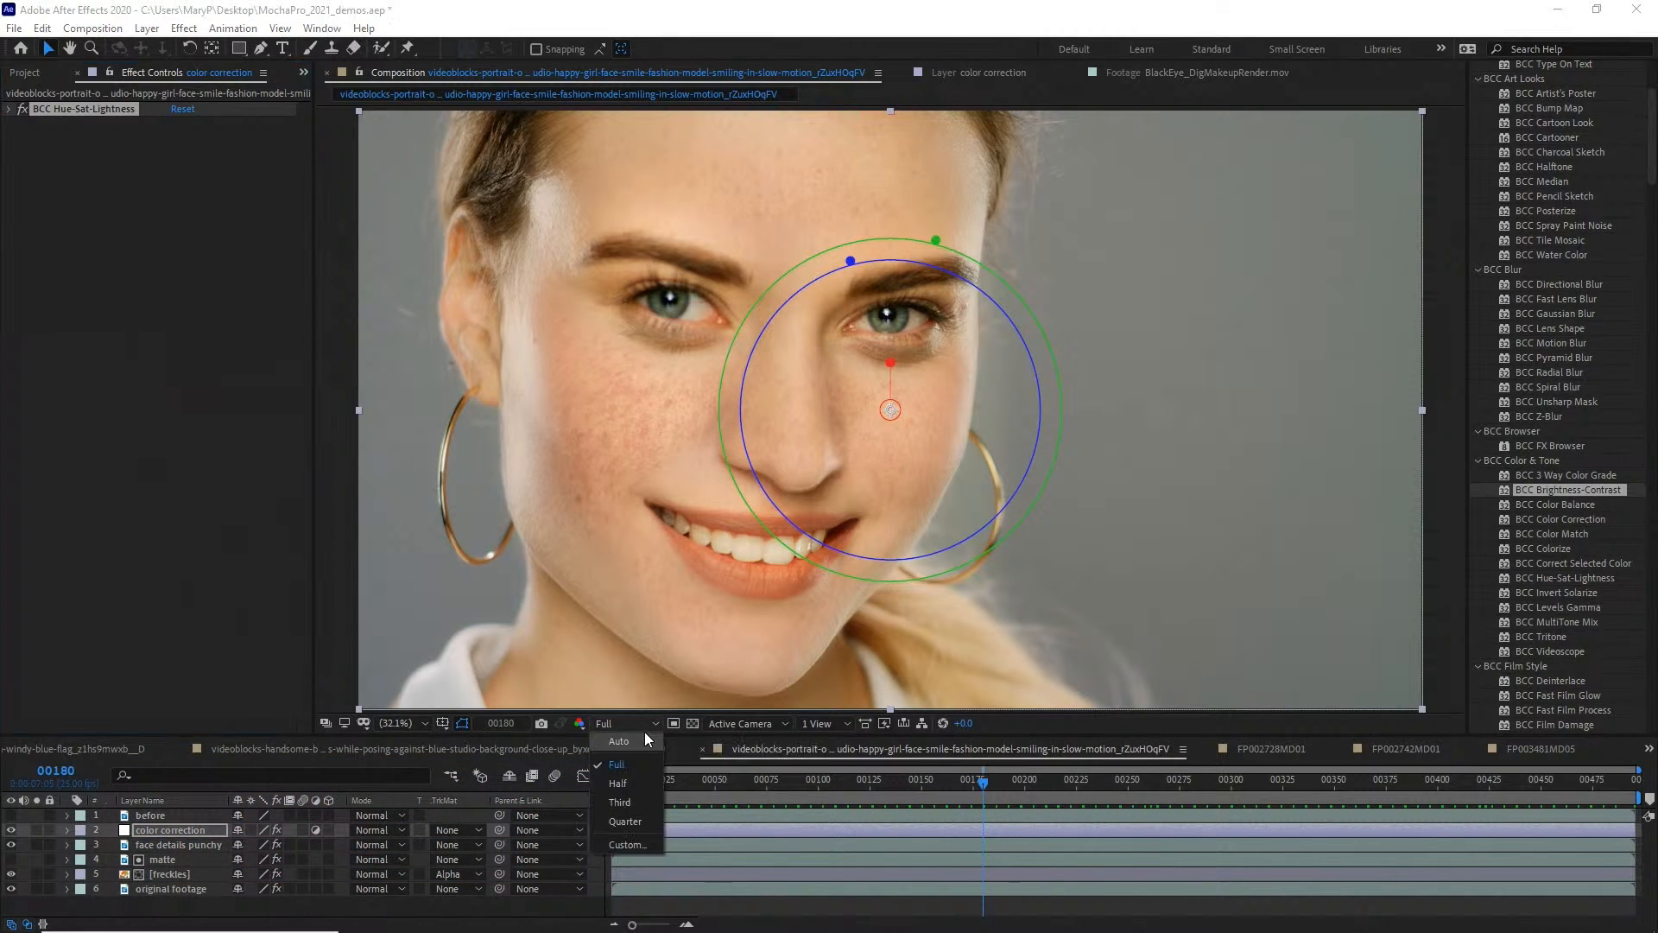
left_click(395, 725)
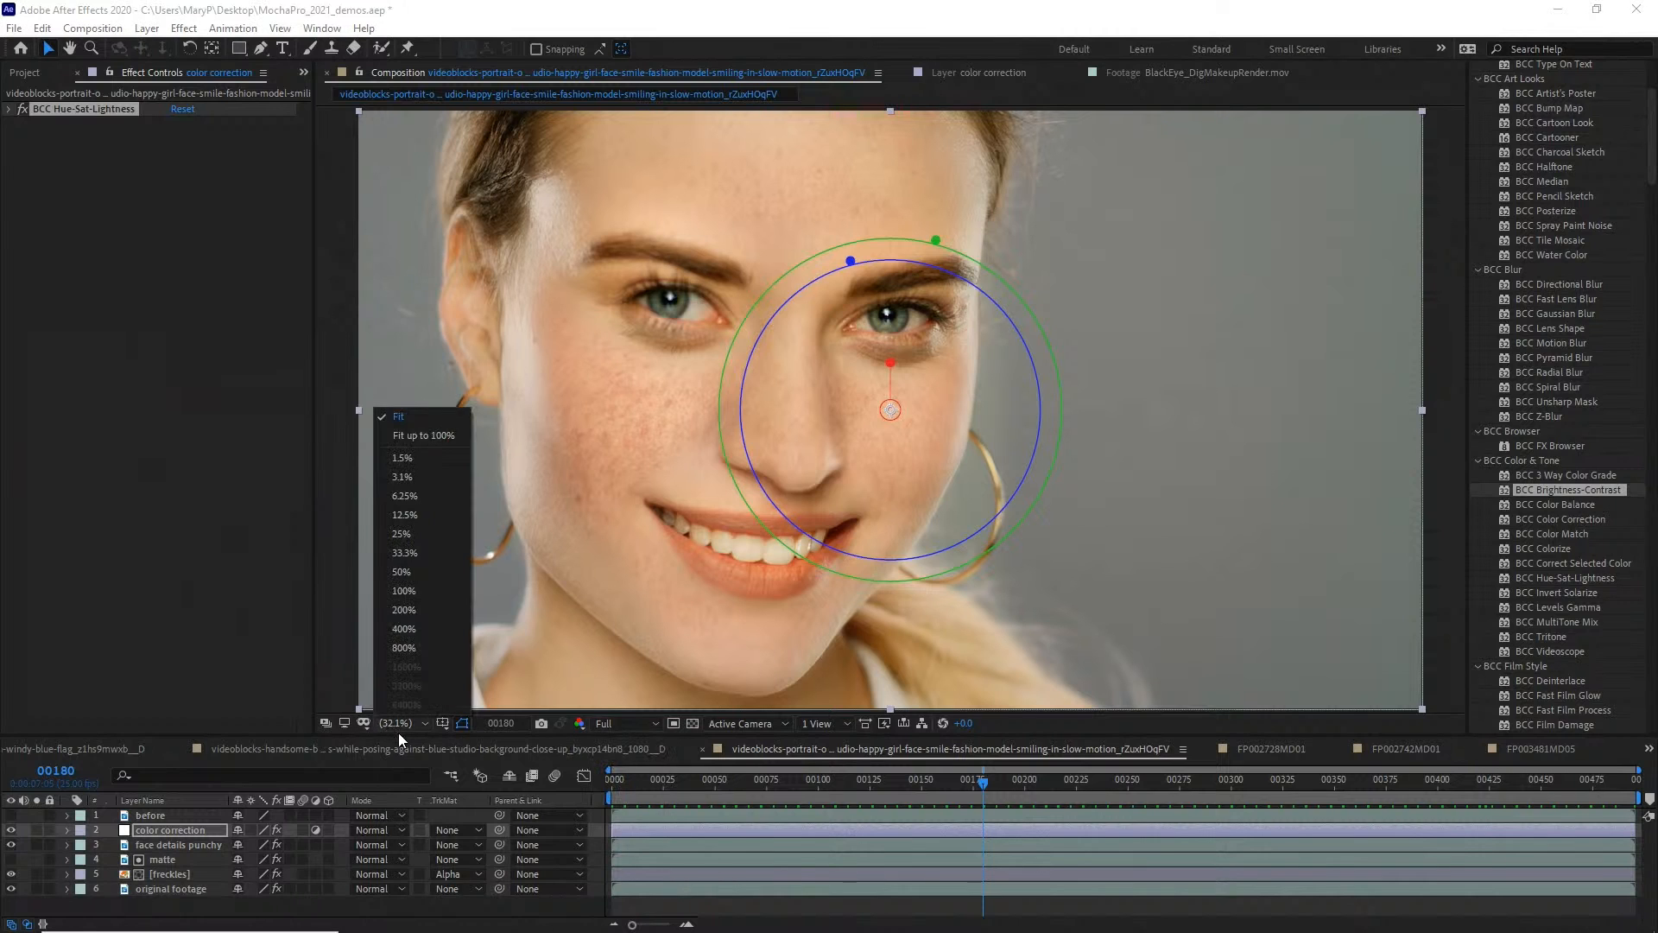
left_click(434, 418)
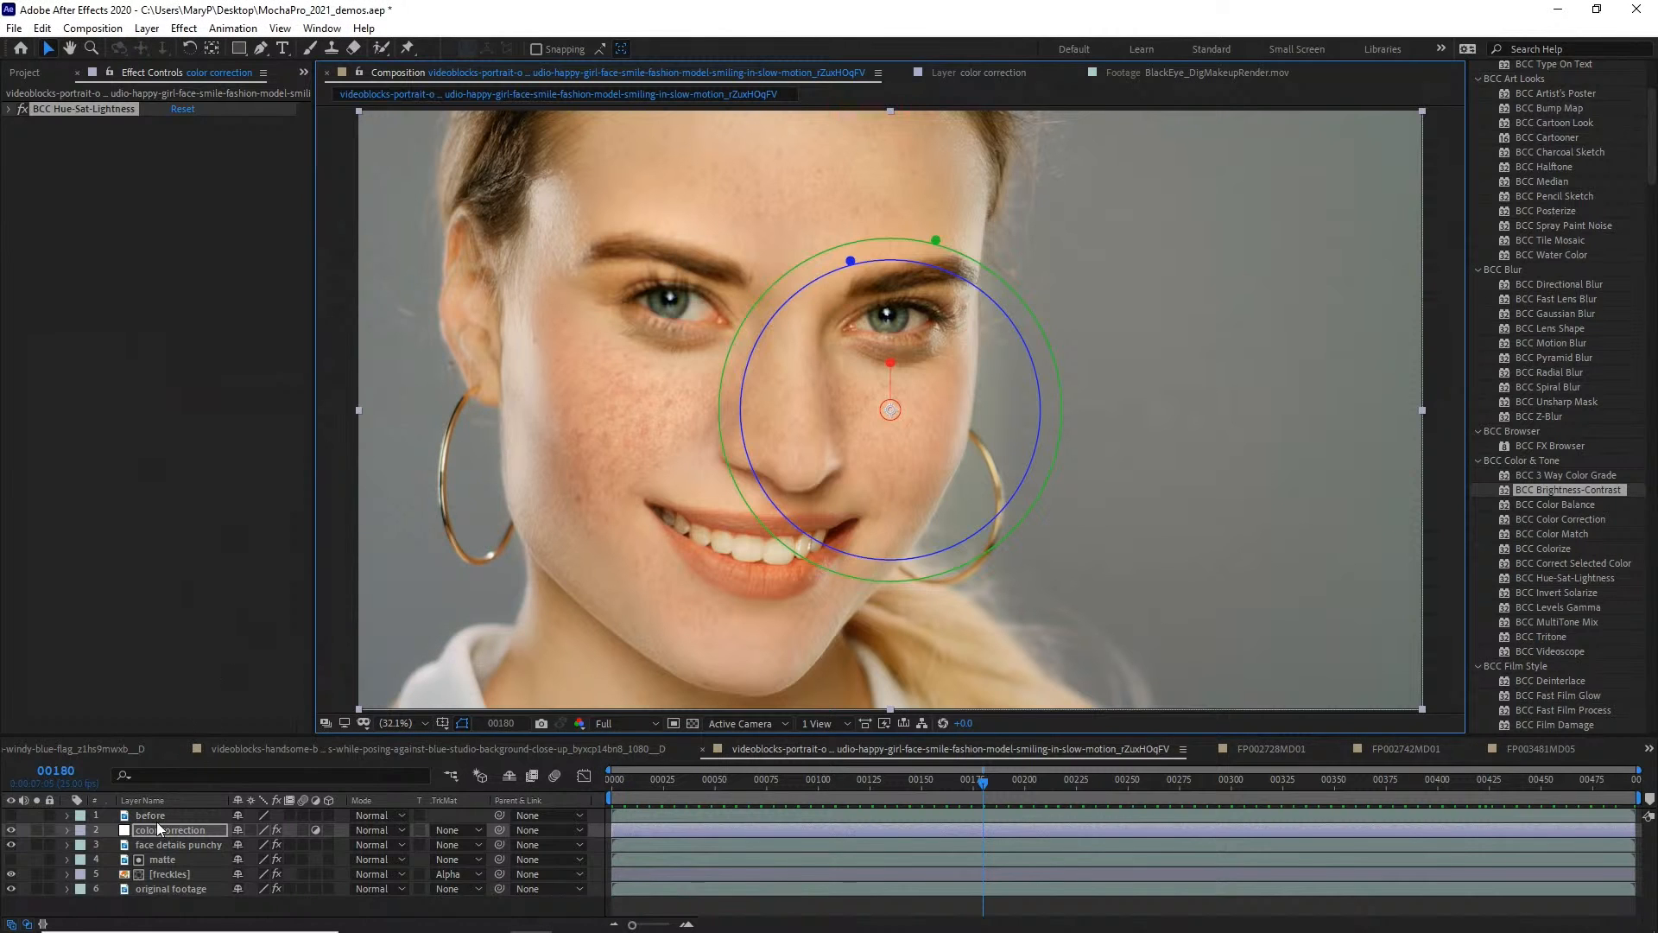
Compare the untouched face with the finished composite by showing and hiding the before layer, leaving it hidden
left_click(160, 821)
left_click(10, 816)
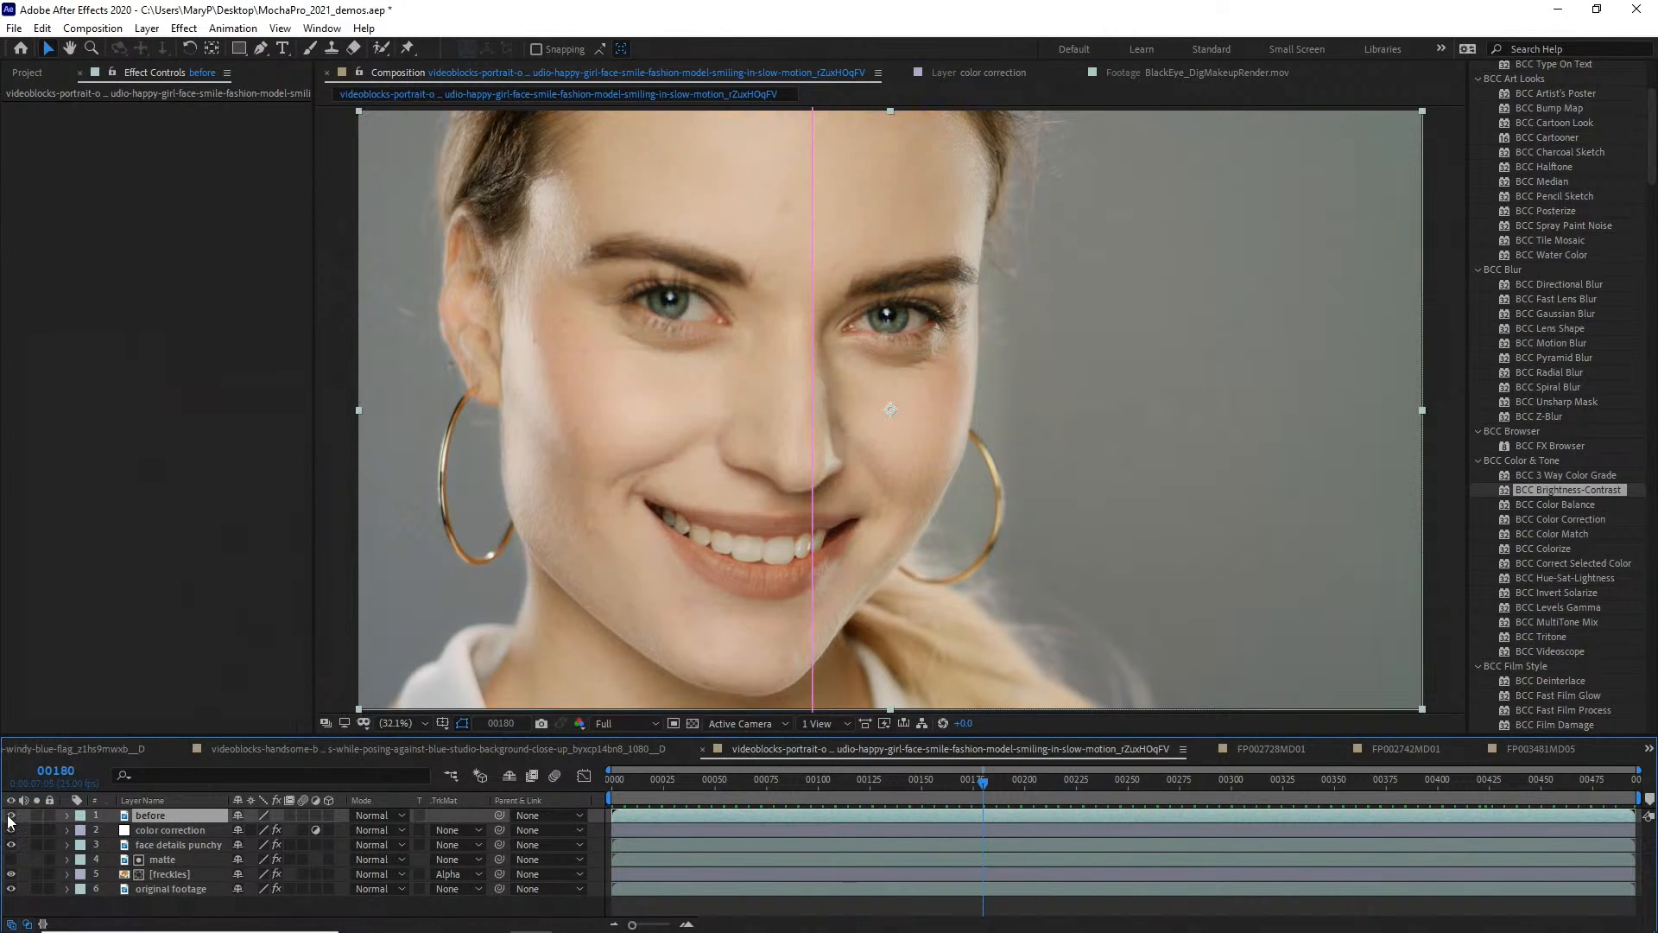
left_click(157, 890)
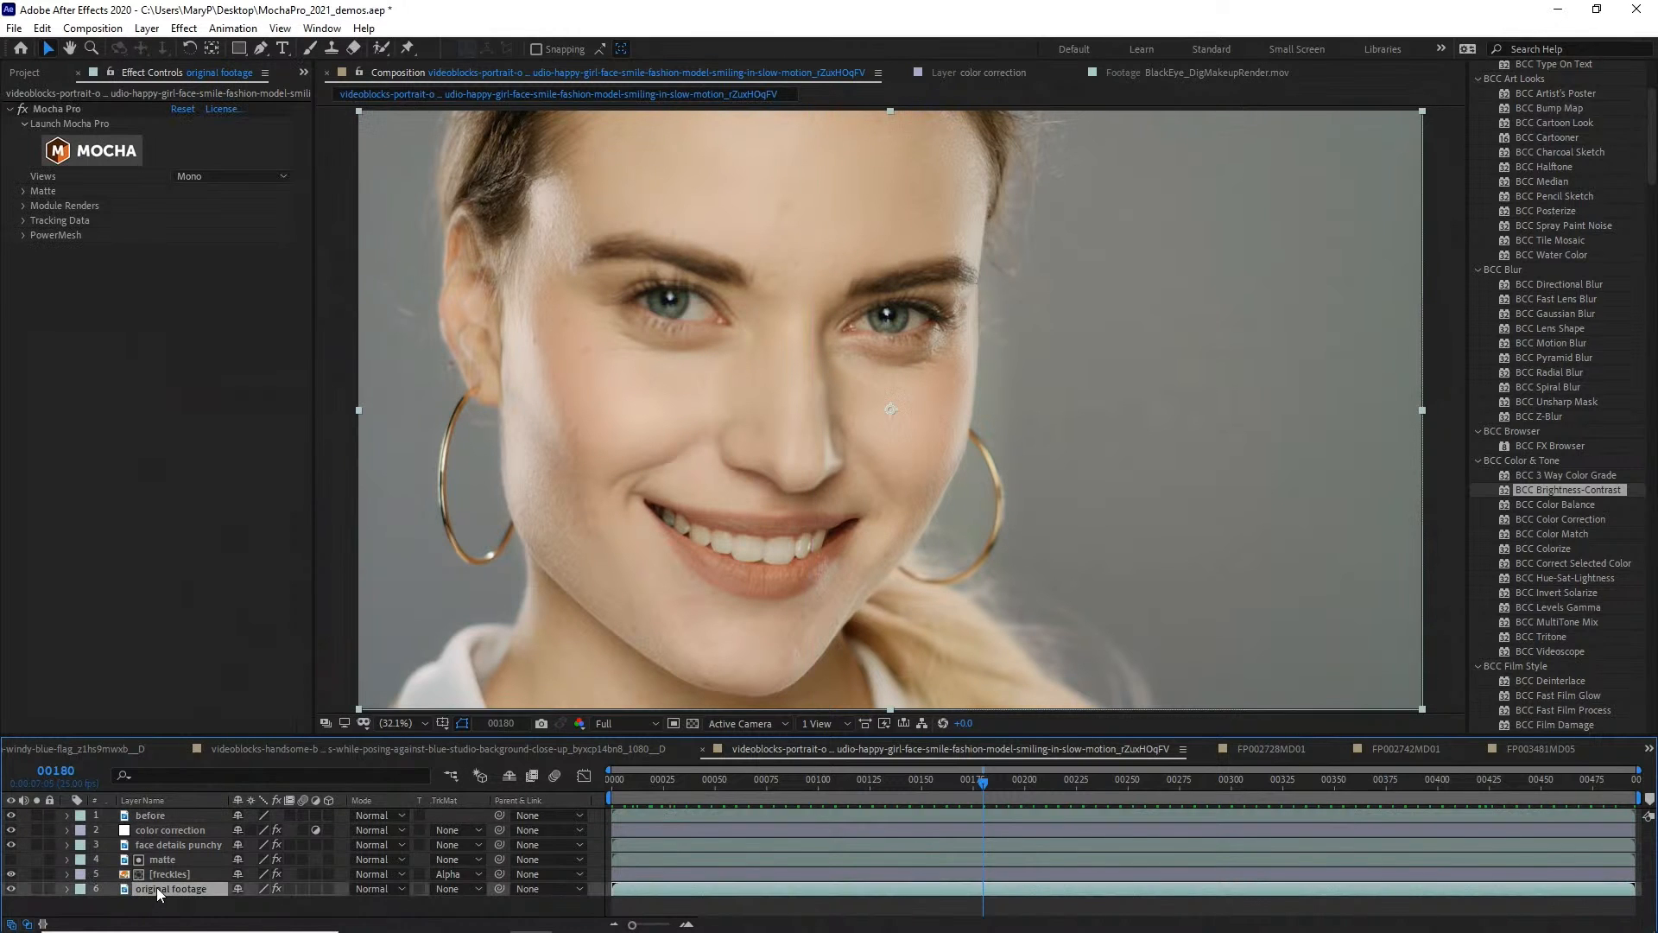
left_click(11, 815)
left_click(10, 815)
left_click(10, 815)
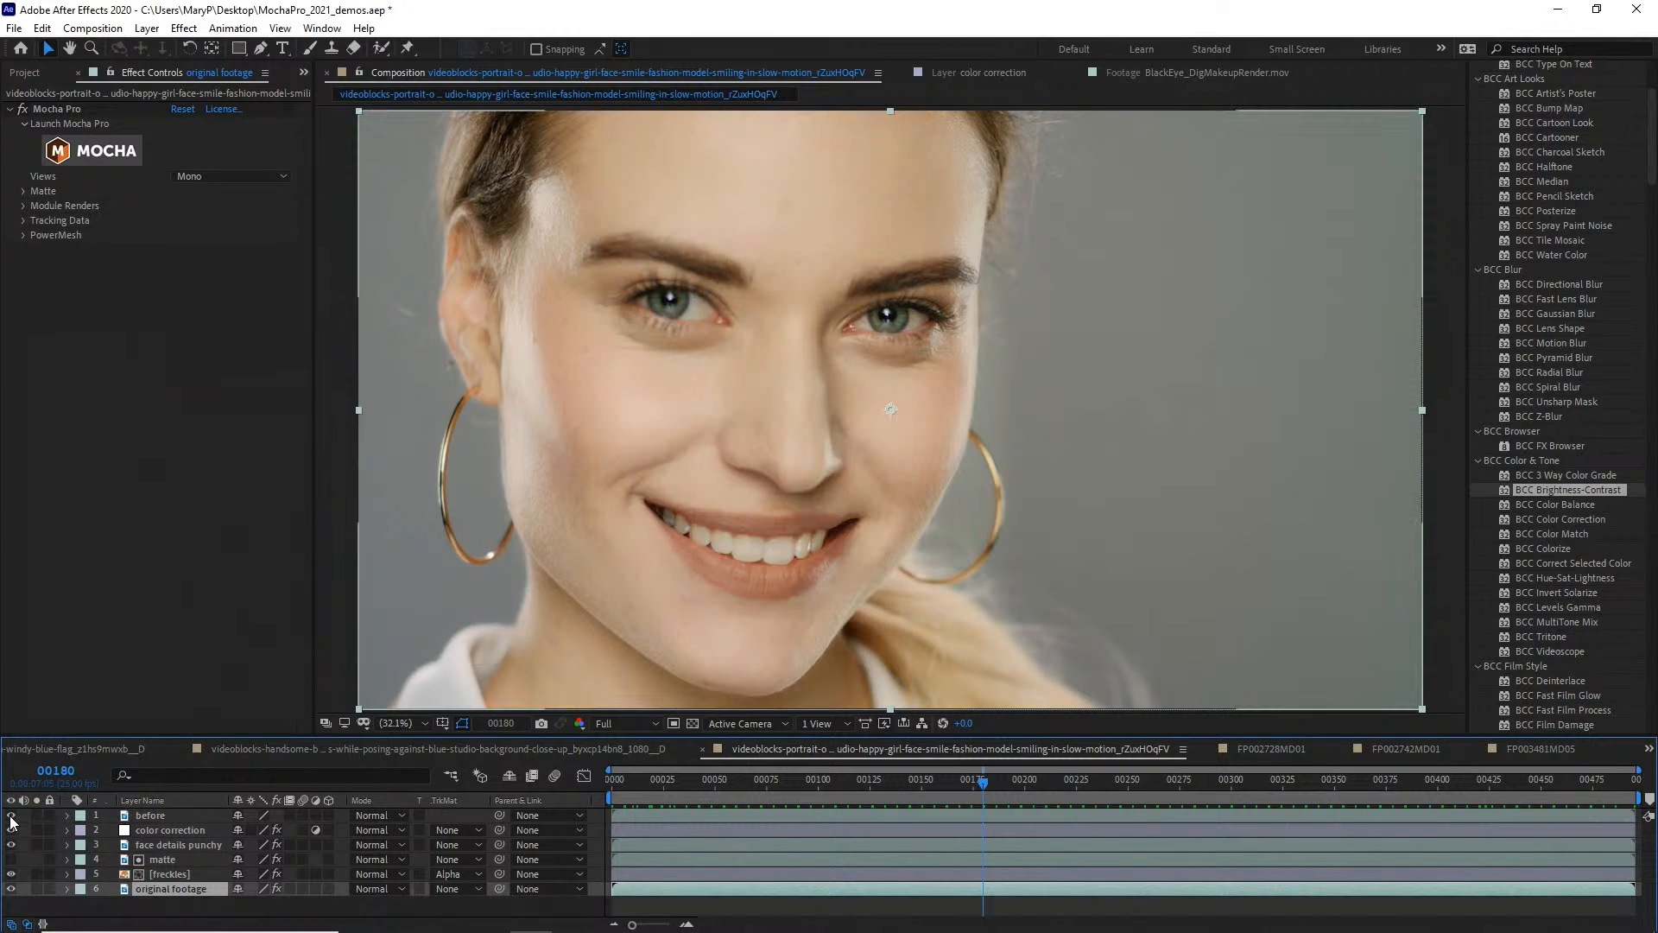
left_click(10, 816)
left_click(10, 815)
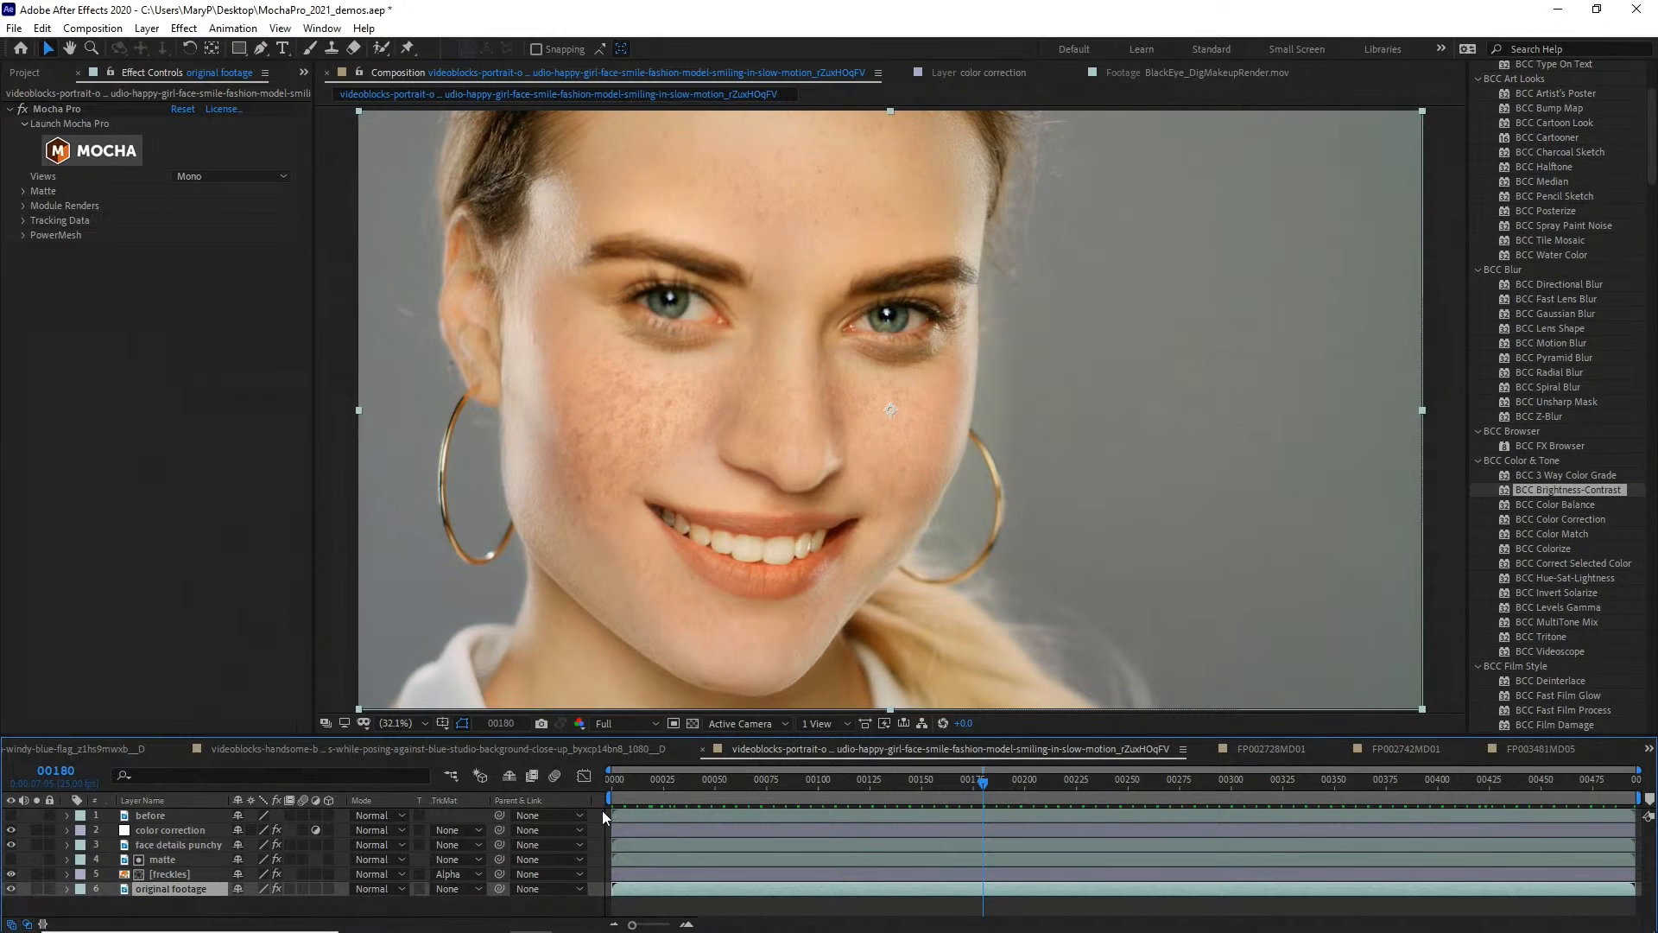
Play the composite with freckles and color correction from the first frame to review the result
key("Home")
key("space")
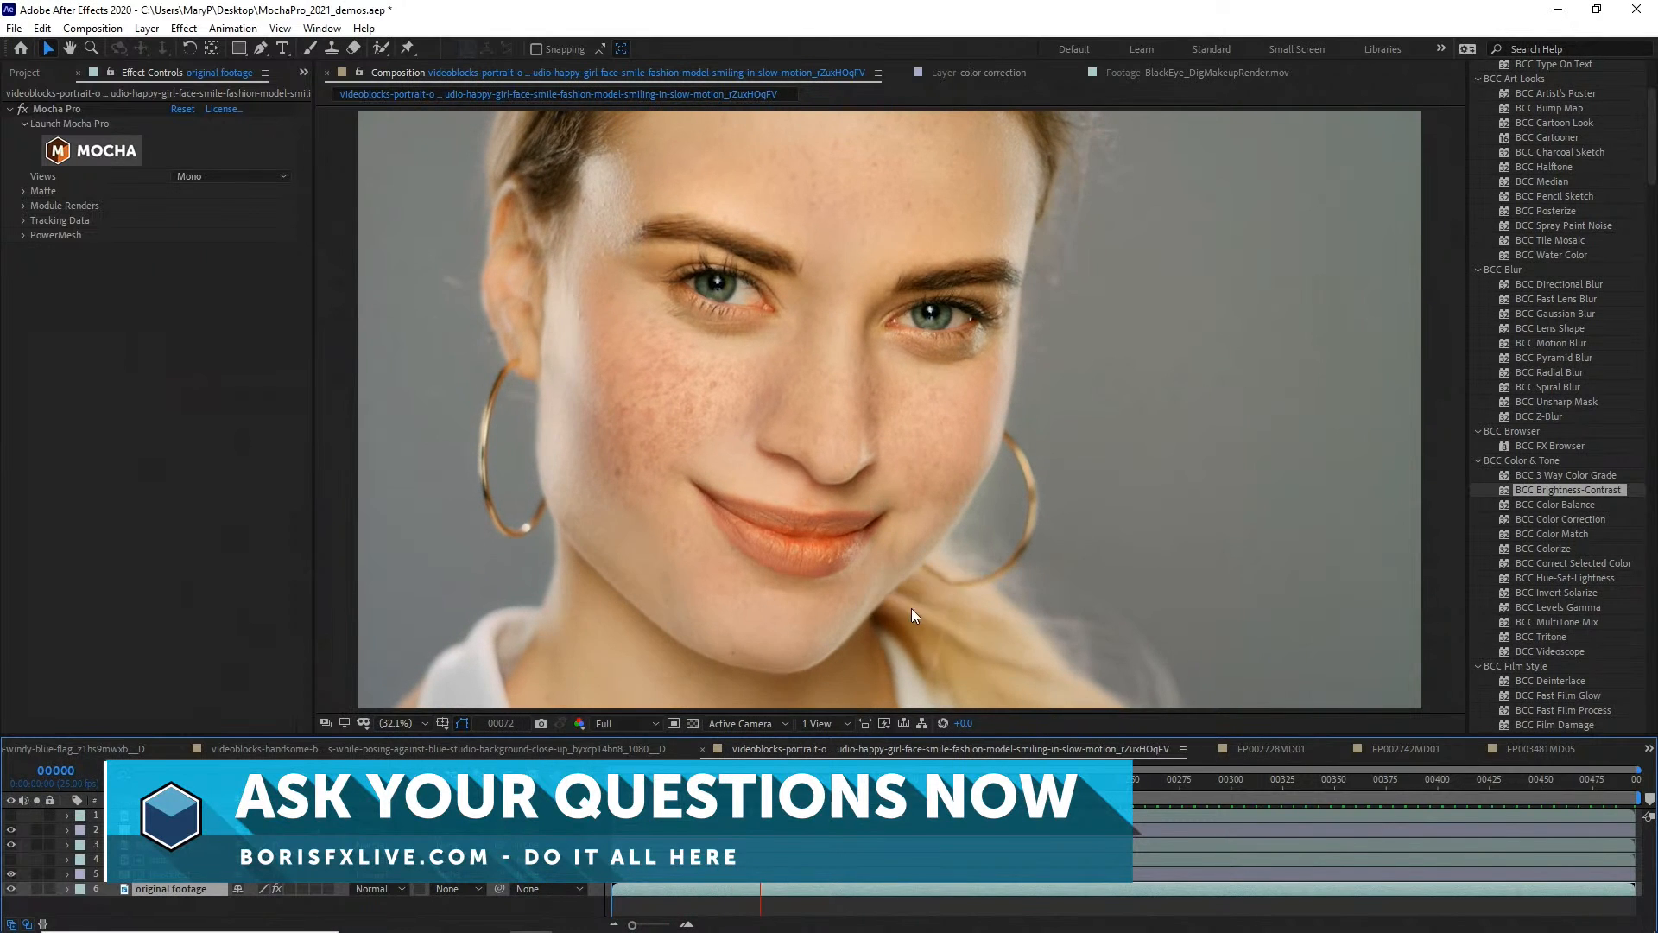
key("space")
Browse the project's compositions, checking the thumbnails of those in the PowerMesh 01 WEBINAR folder
left_click(25, 74)
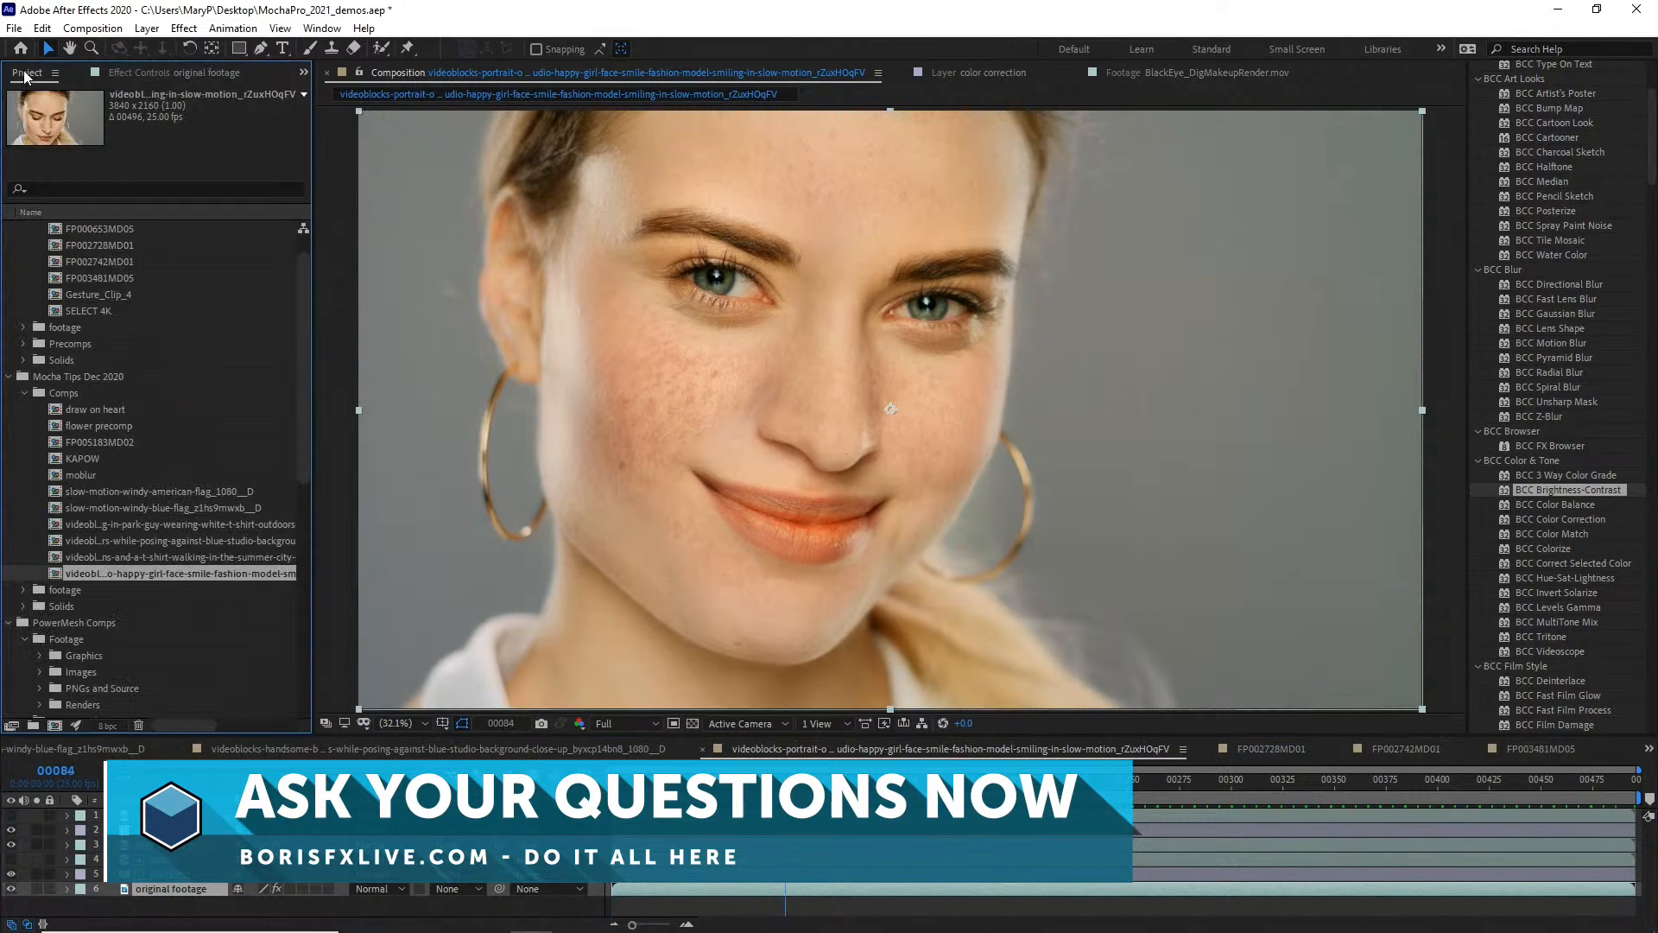
scroll(102, 480, "up", 1)
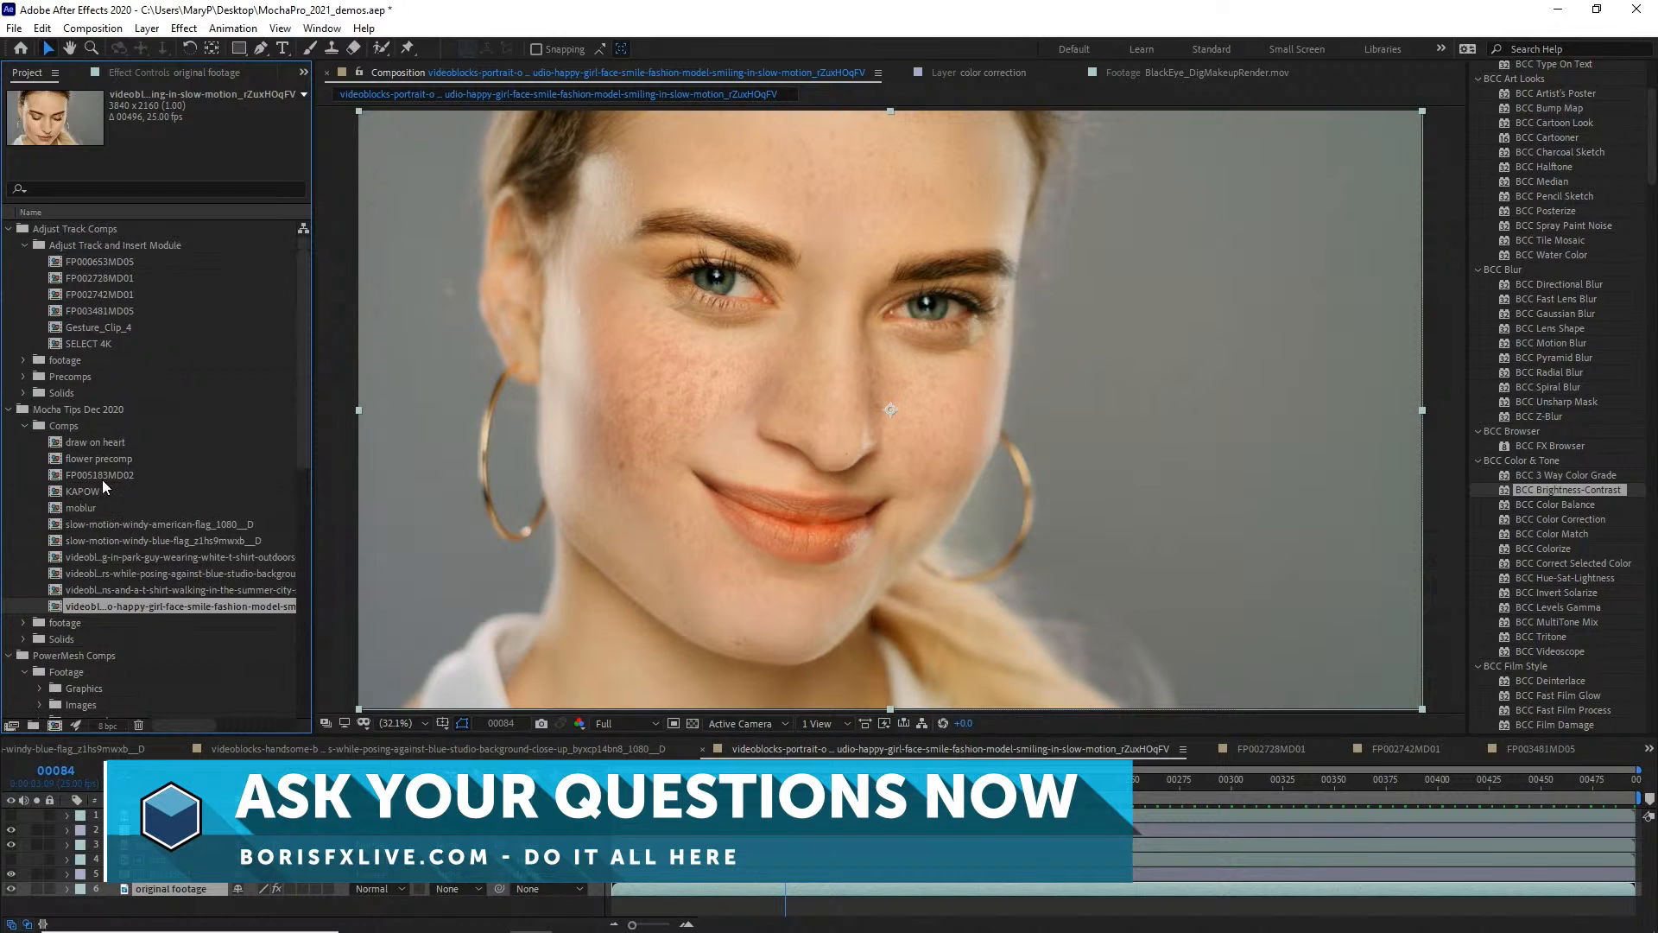
left_click(95, 326)
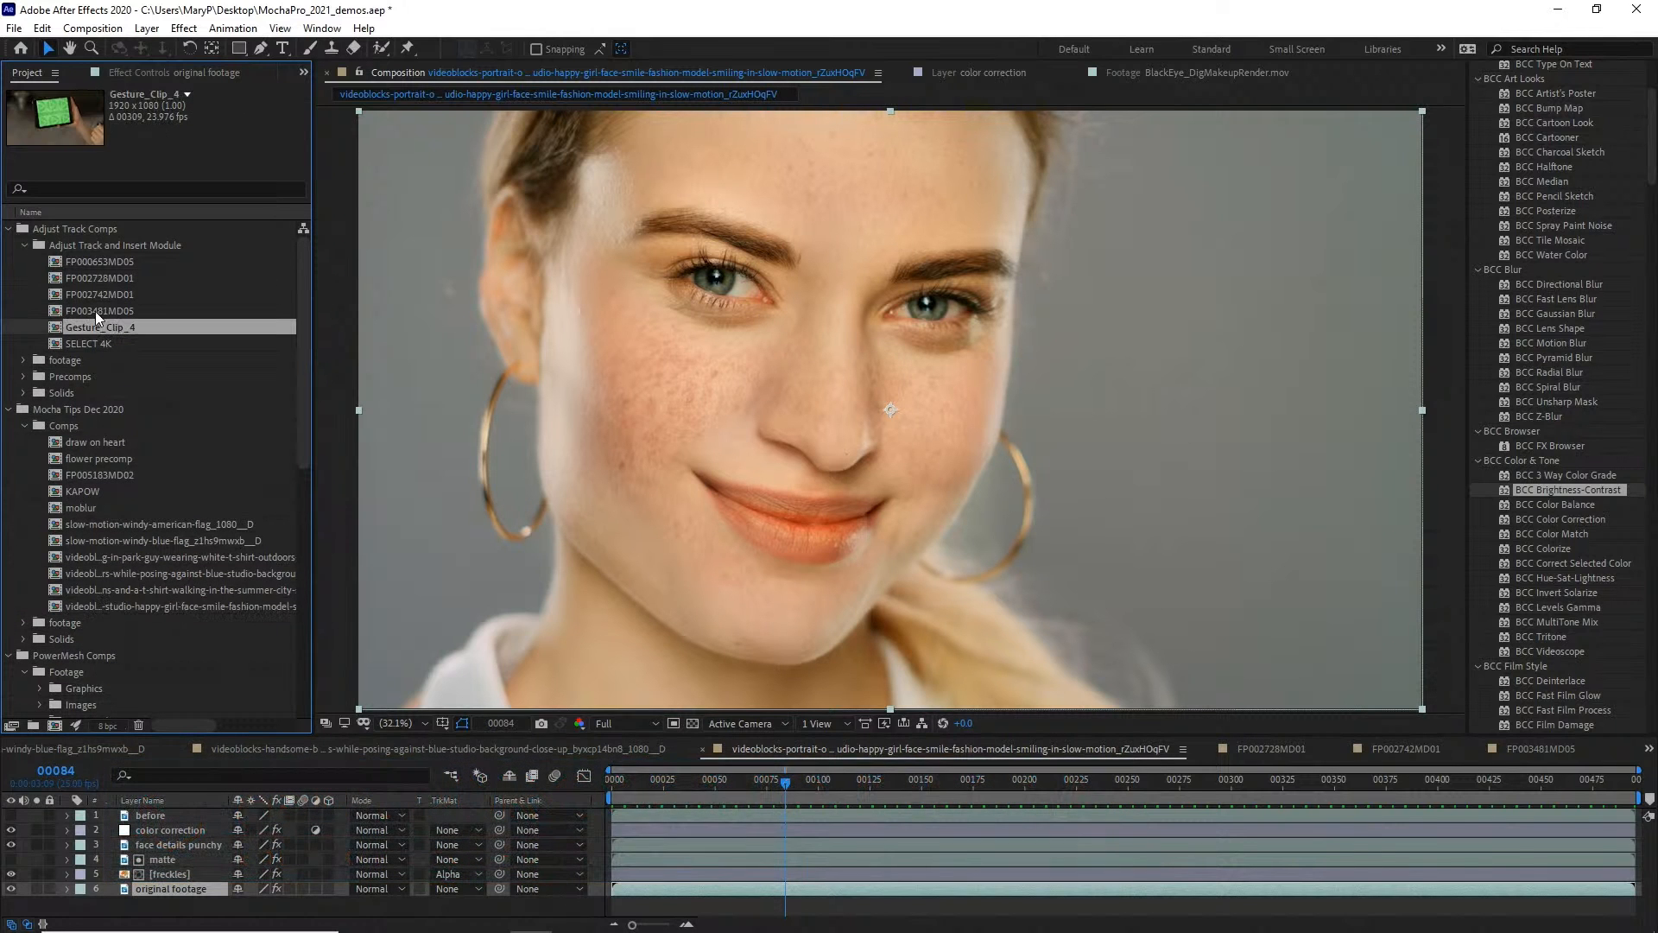
scroll(95, 408, "down", 6)
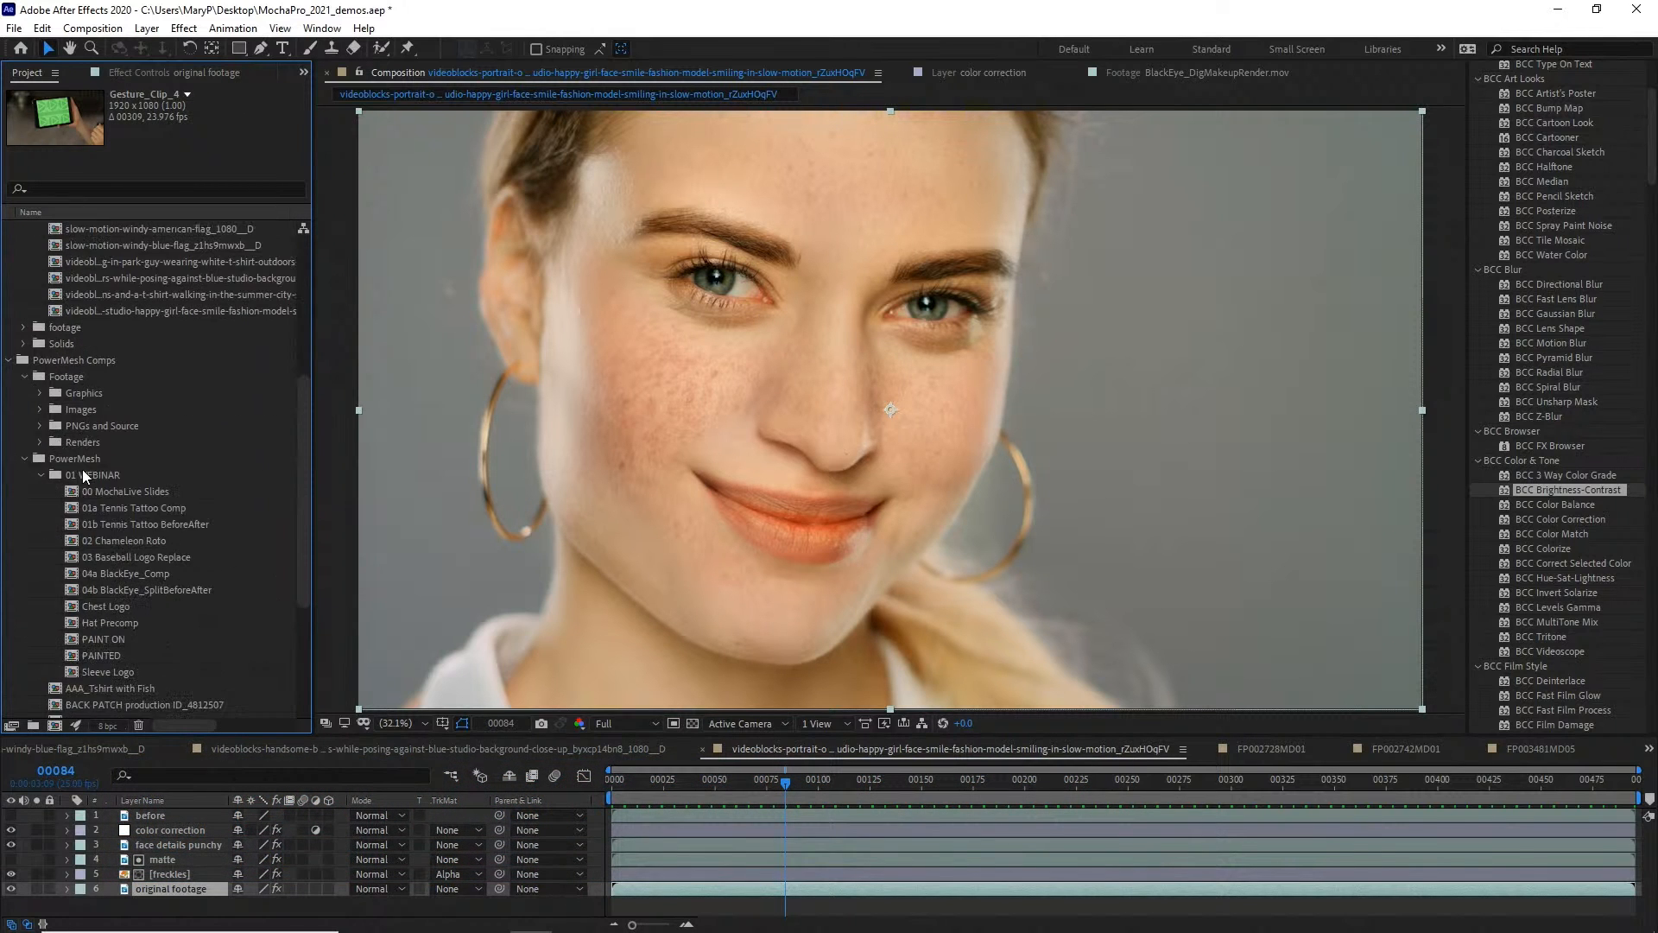
left_click(101, 604)
left_click(102, 622)
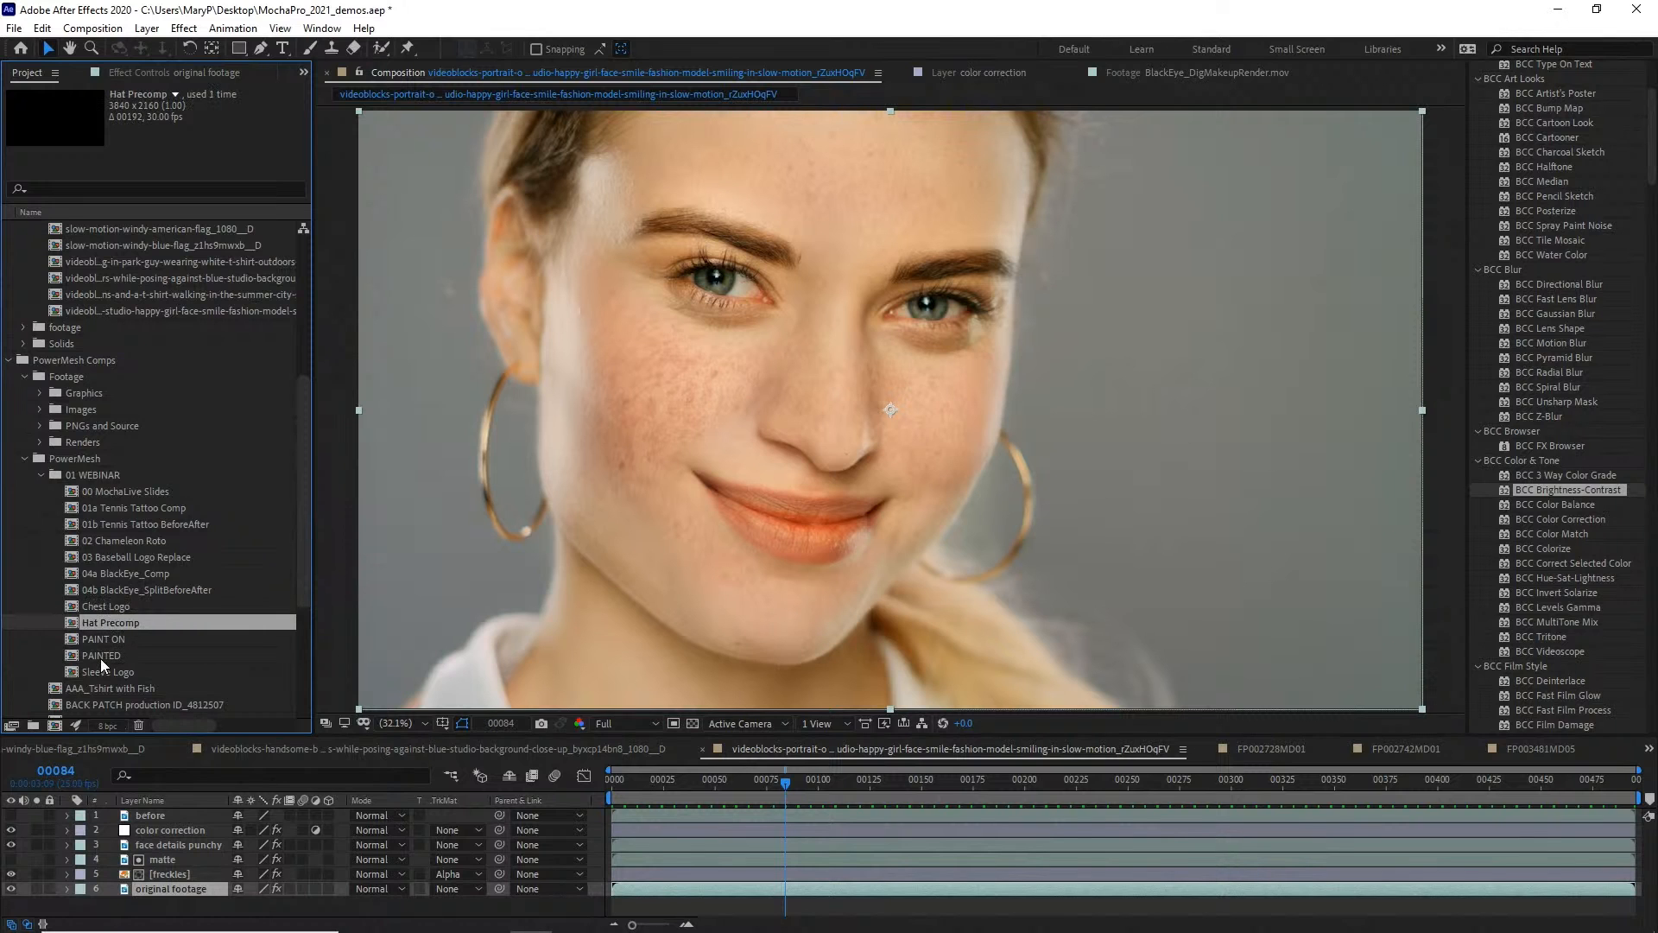
left_click(119, 527)
left_click(126, 557)
left_click(125, 574)
left_click(121, 590)
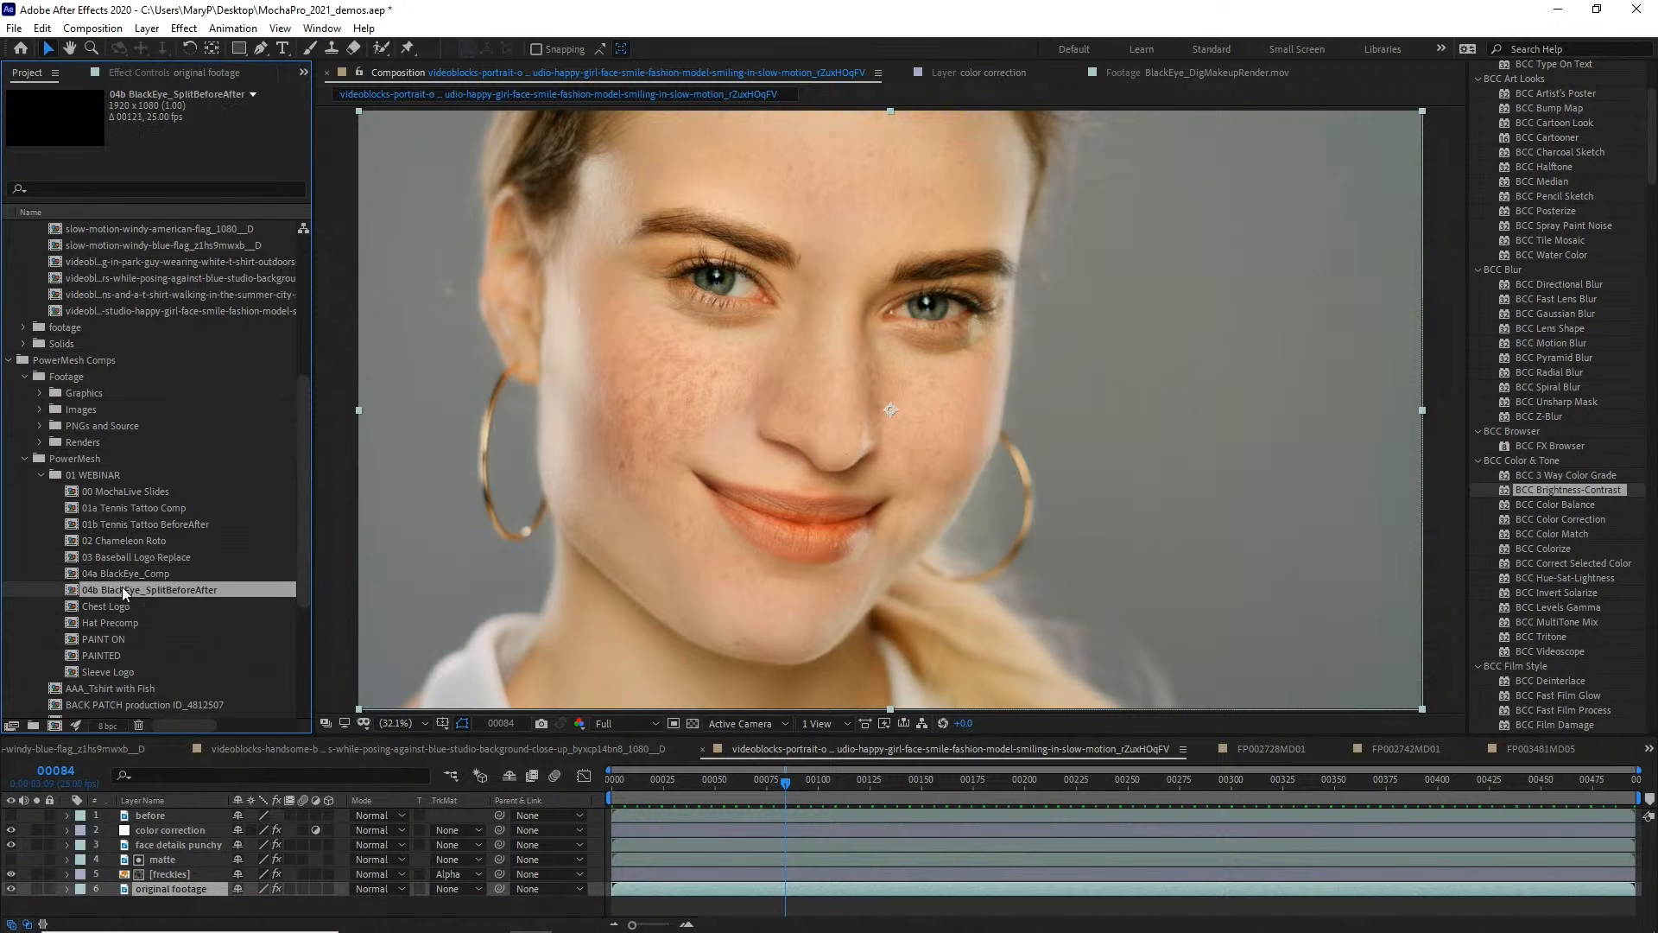
left_click(115, 607)
left_click(109, 621)
left_click(101, 639)
left_click(101, 656)
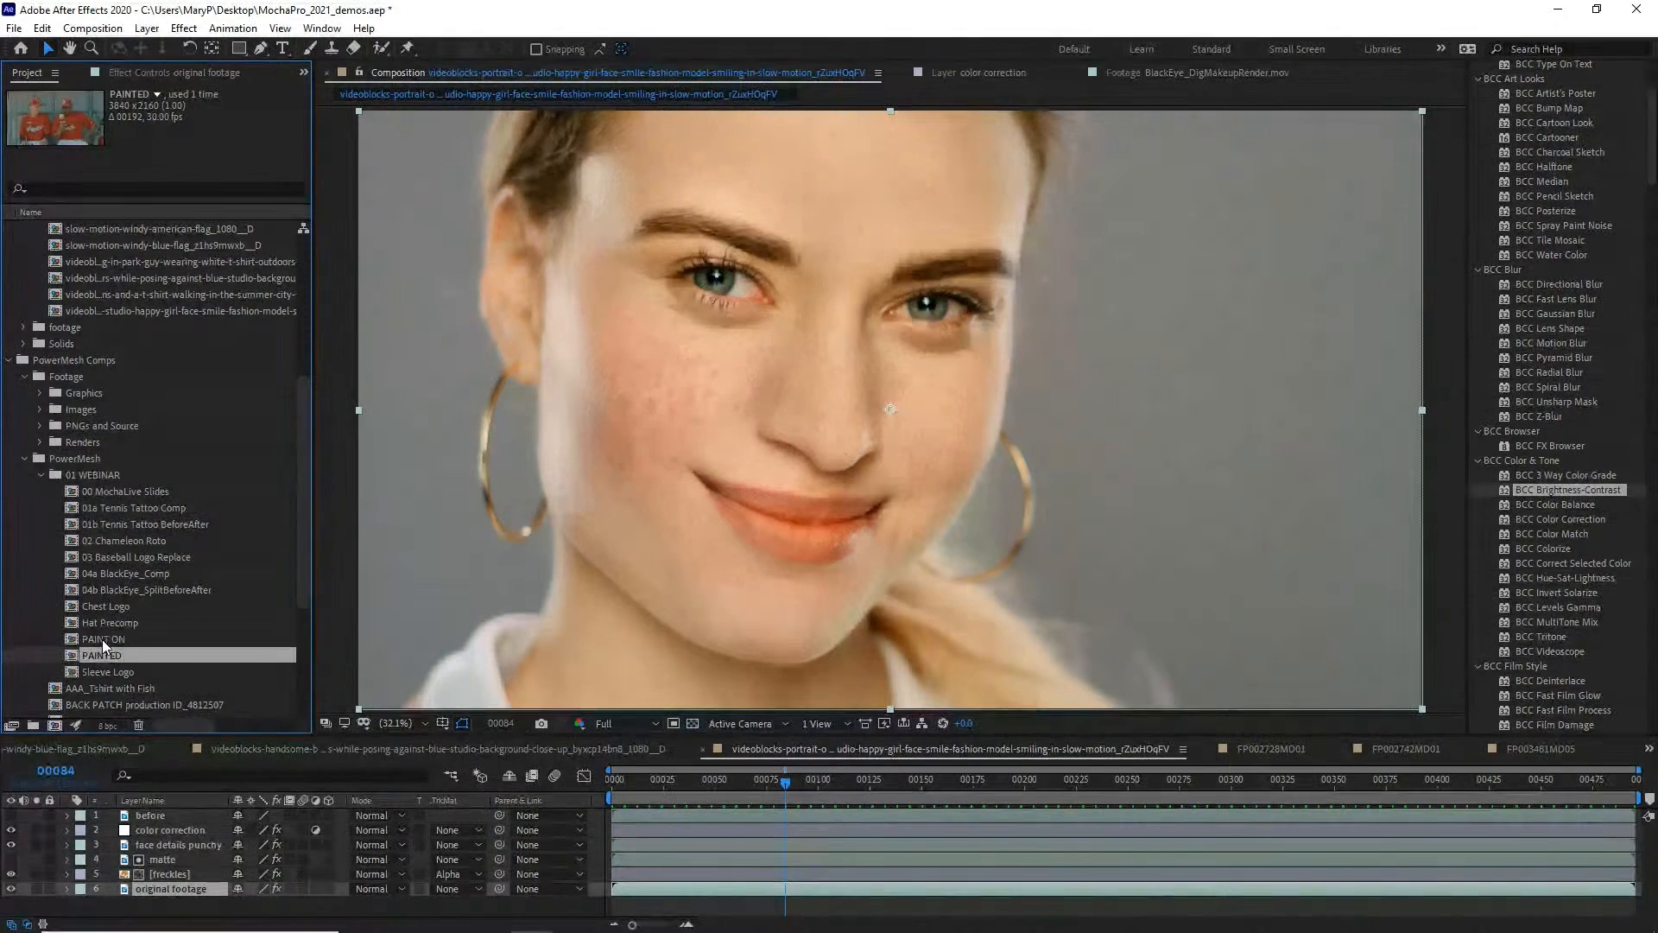
left_click(102, 639)
left_click(107, 492)
left_click(111, 508)
left_click(110, 523)
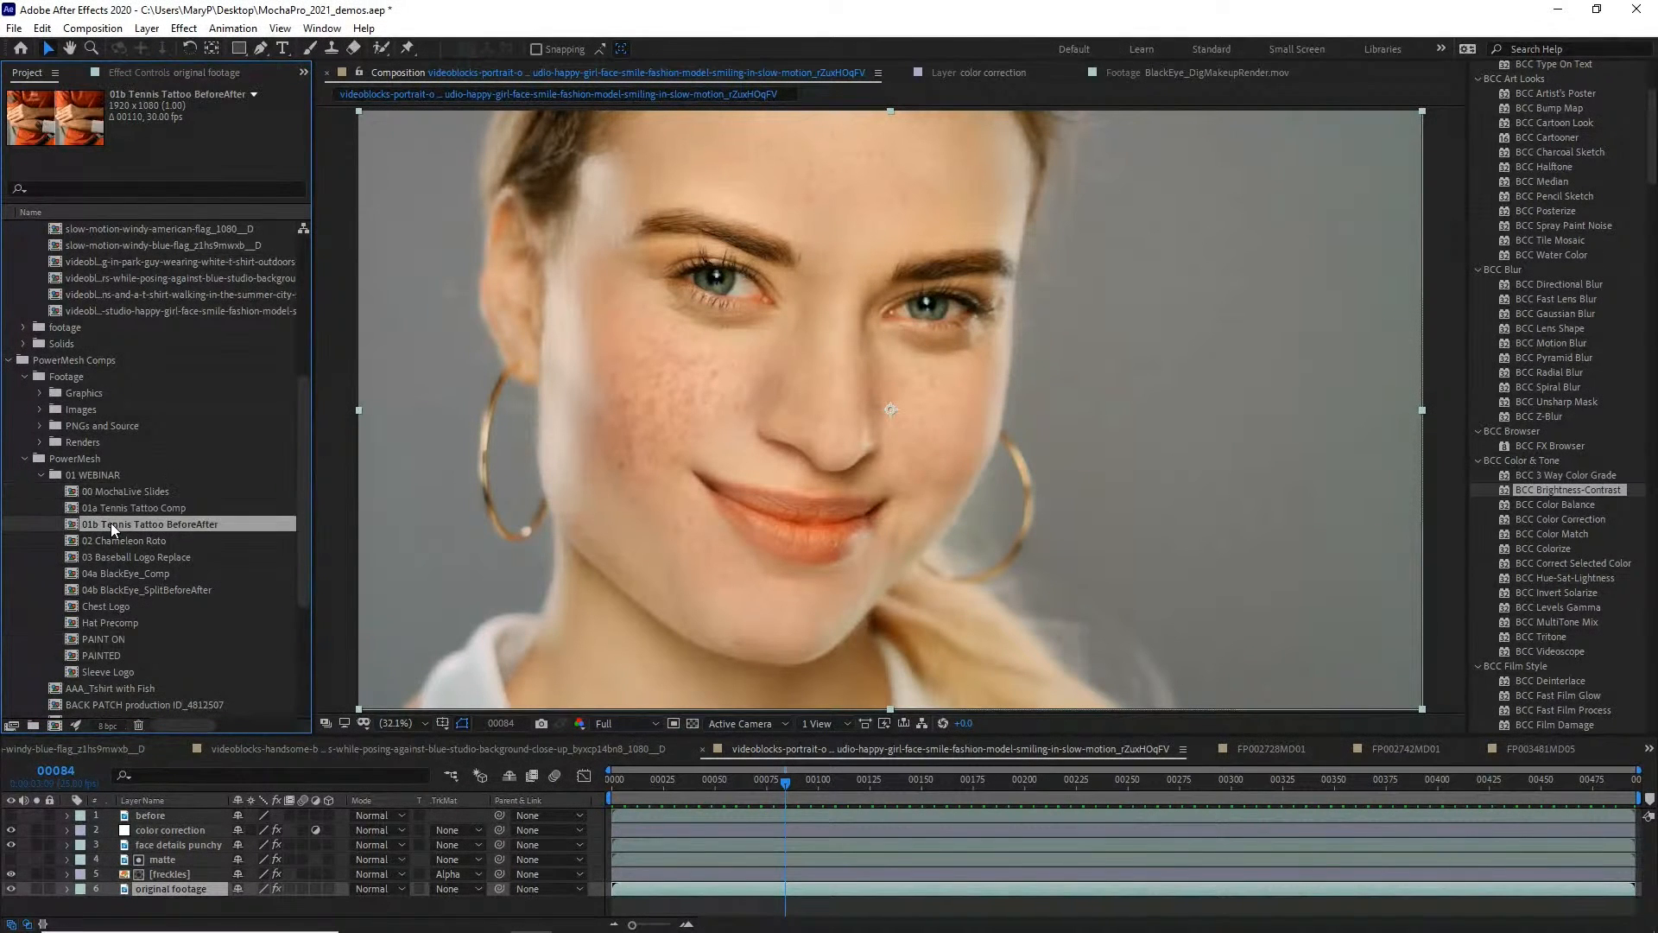
left_click(107, 541)
left_click(107, 553)
Look through the remaining PowerMesh compositions and open SKIN CLEANUP SEVERE production ID_4770732
scroll(107, 551, "down", 3)
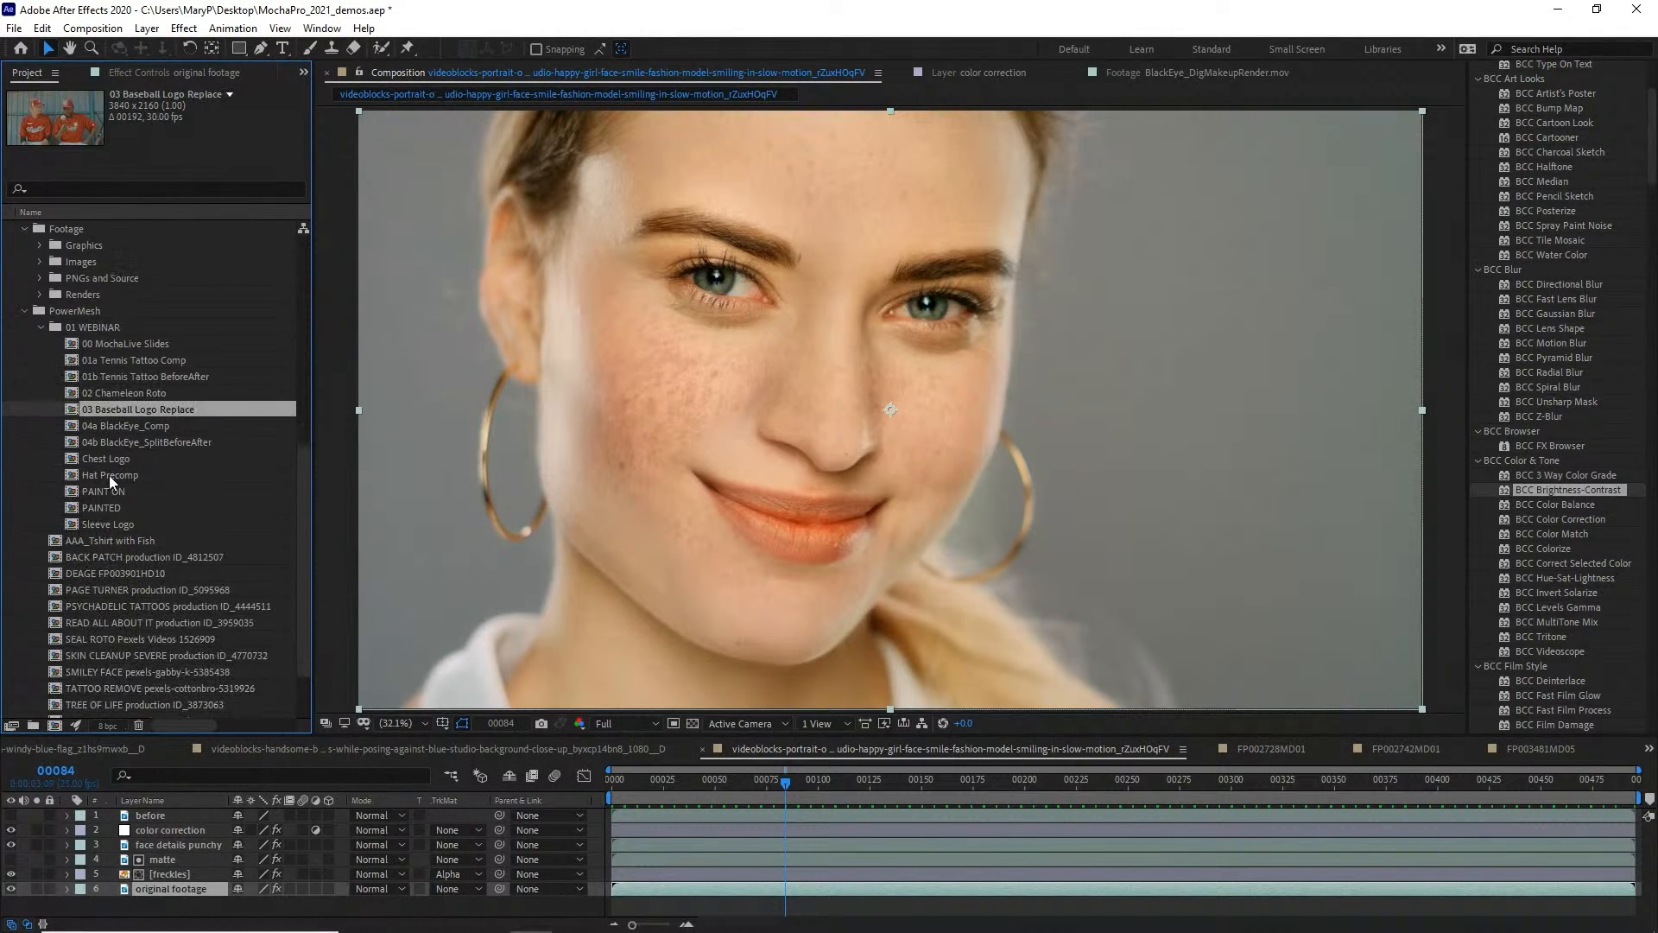
left_click(98, 544)
left_click(98, 560)
left_click(100, 574)
left_click(101, 608)
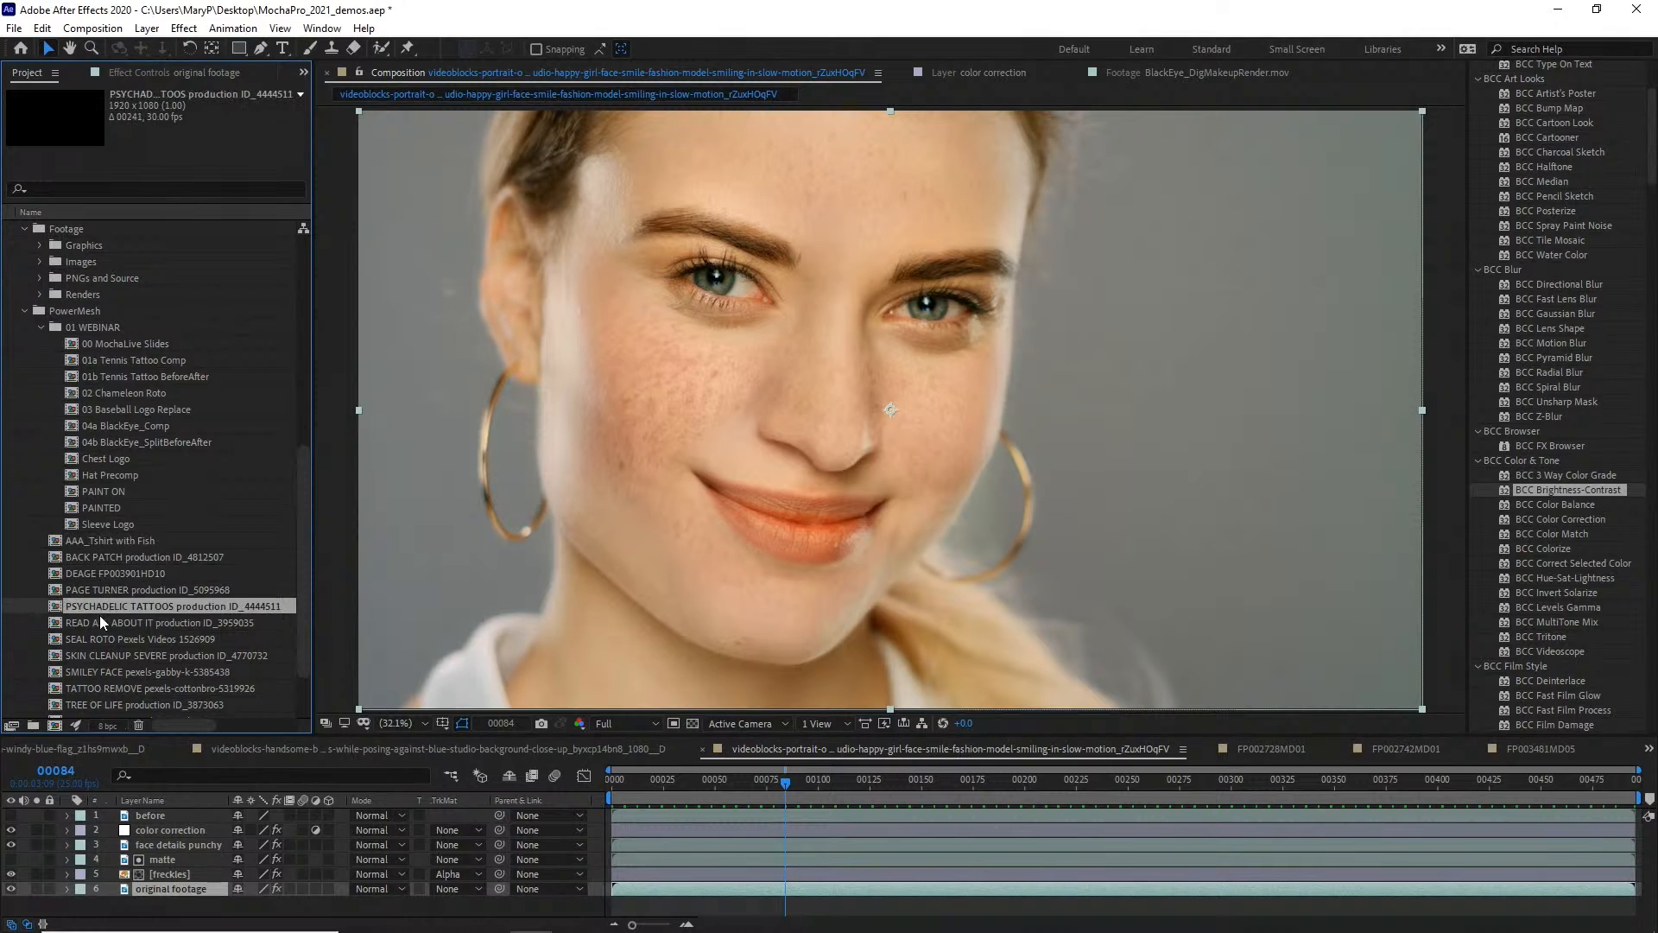
left_click(97, 623)
left_click(98, 639)
left_click(117, 656)
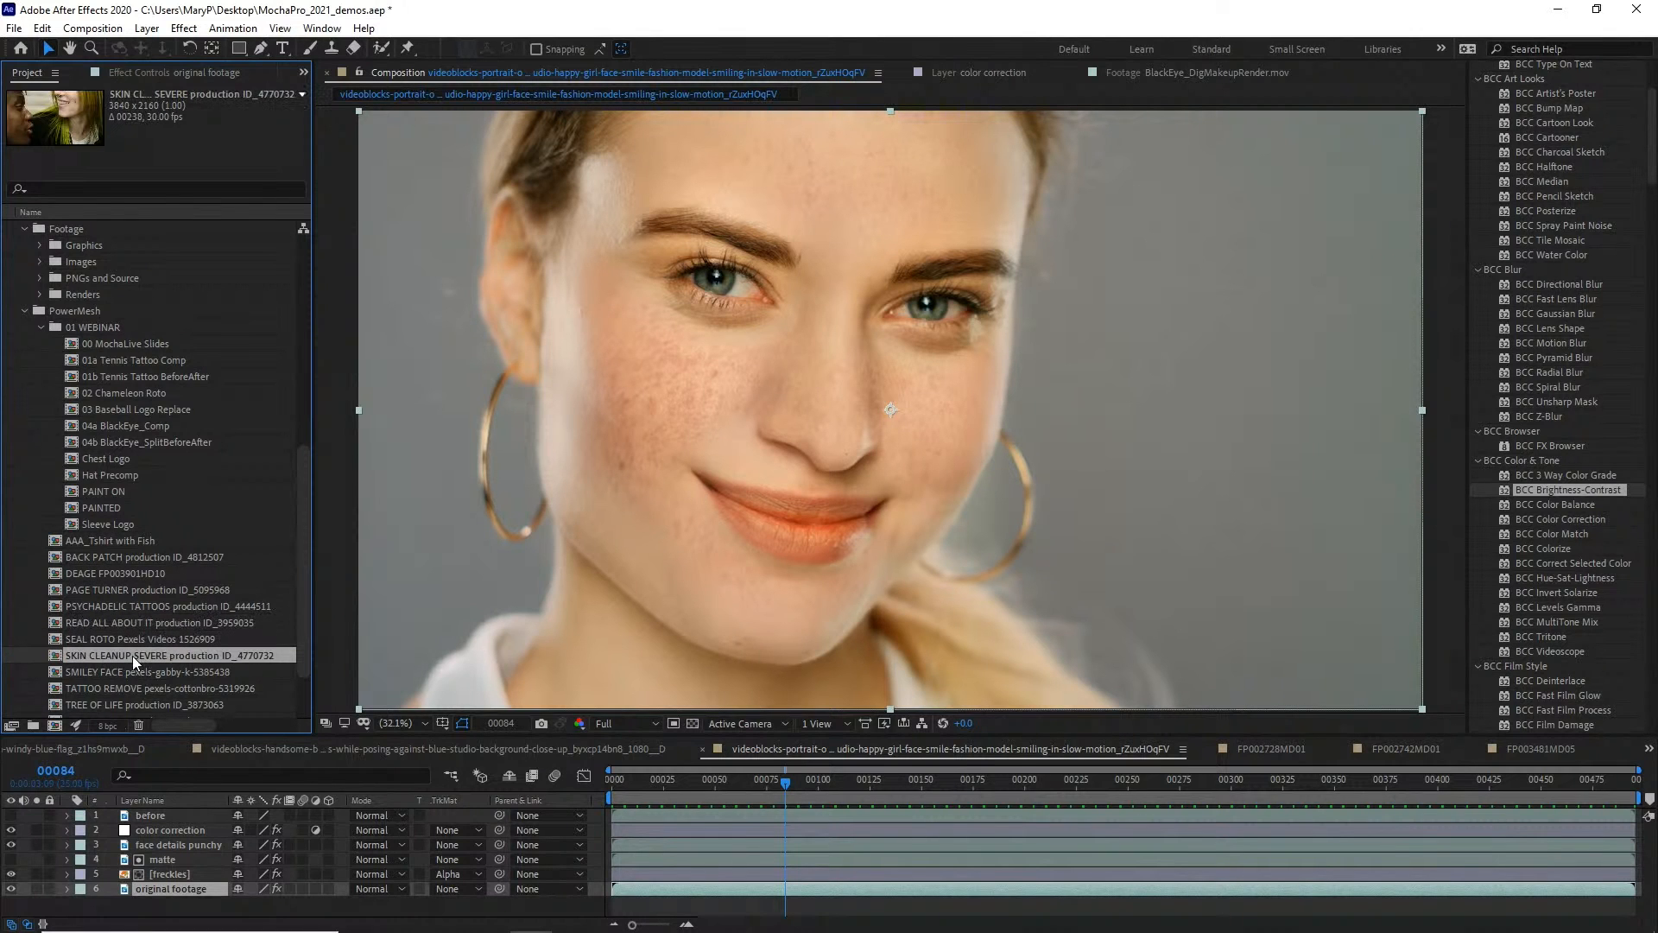
double_click(133, 655)
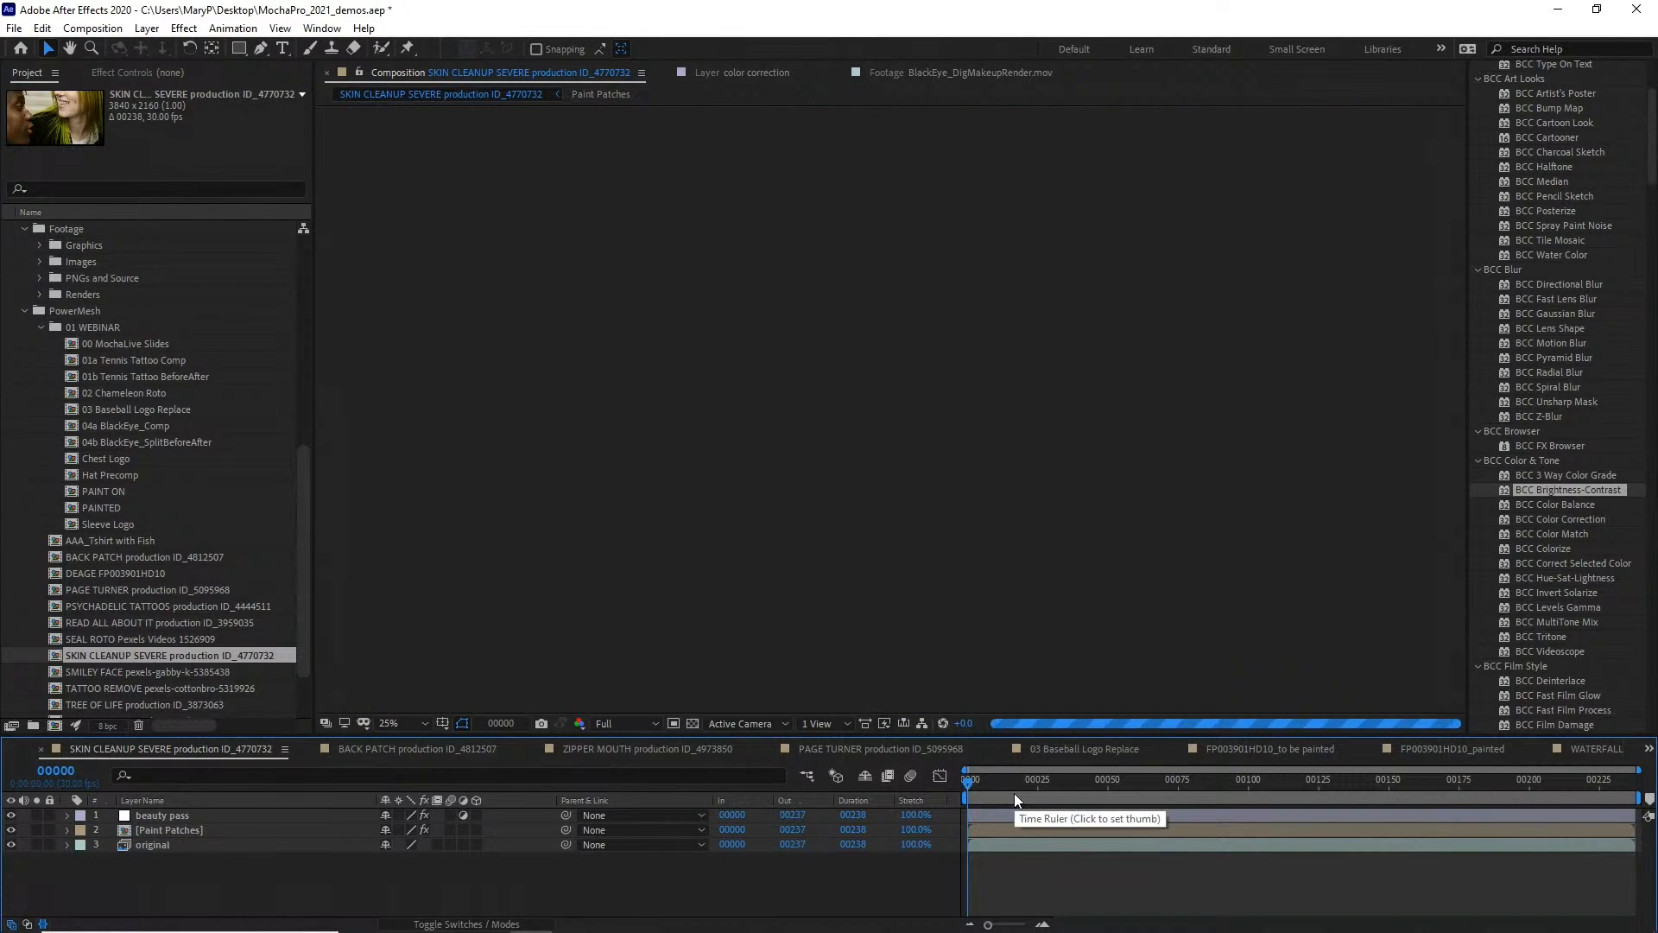
Hide the beauty pass and Paint Patches layers, select the original layer, and play the unretouched footage to frame 180
left_click_drag(10, 816, 10, 830)
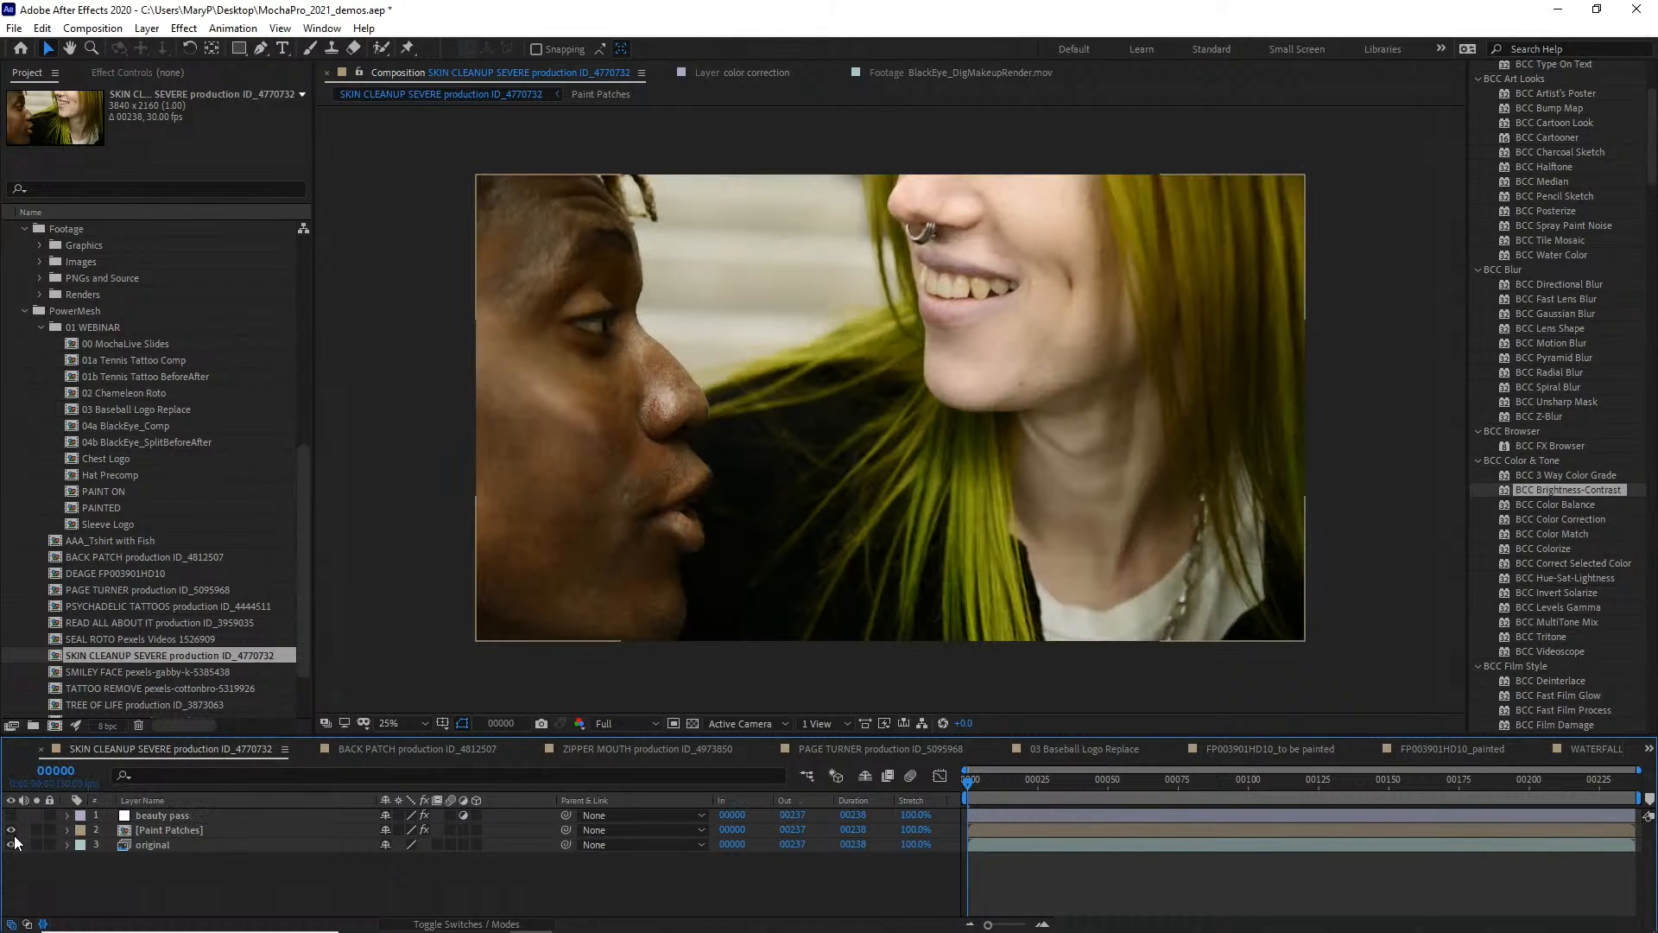
left_click(152, 845)
left_click(143, 76)
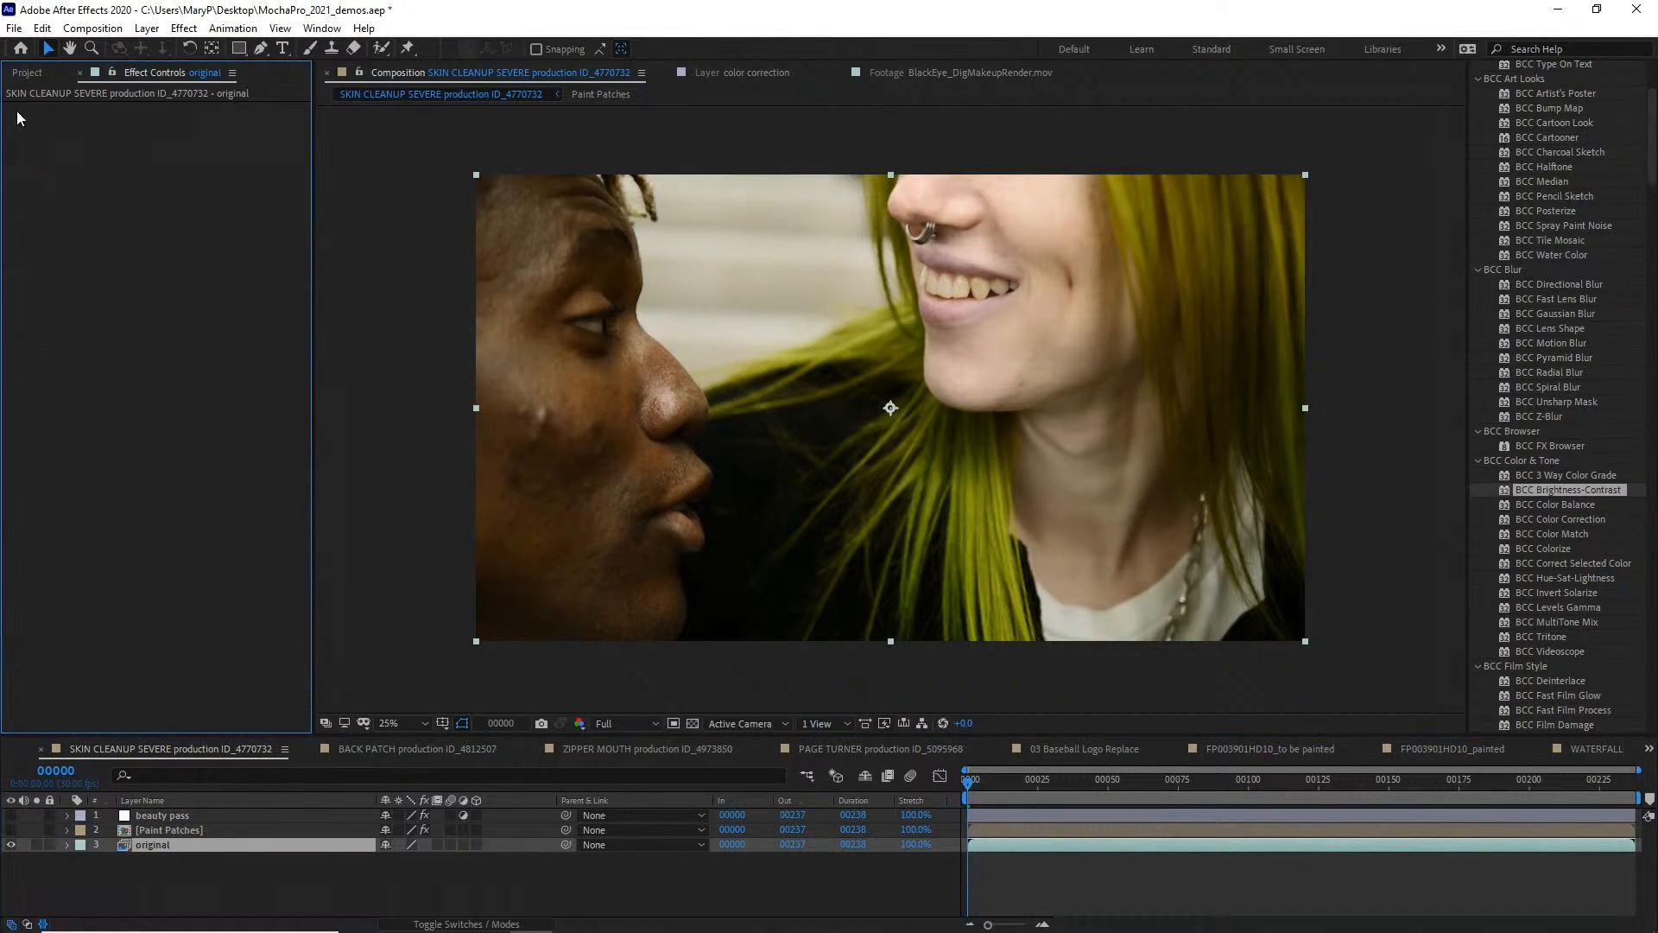
key("space")
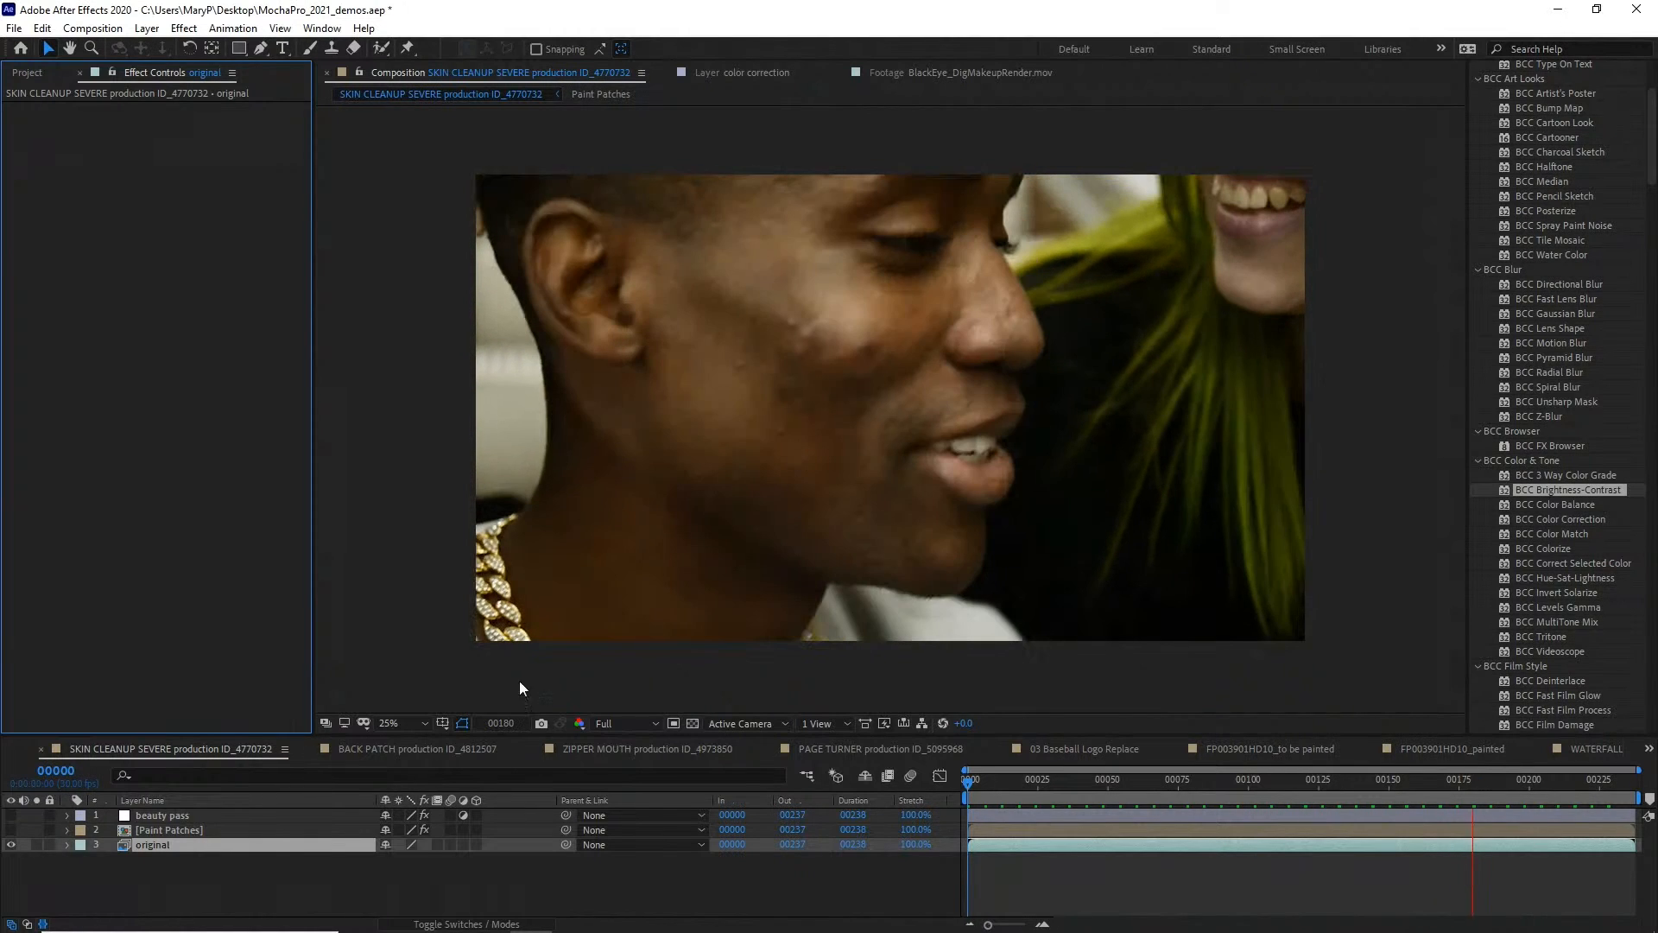
key("space")
Open the Paint Patches precomp and hide the Input189 and Input139 clean plate layers to examine the Input232 patch alone
left_click(195, 831)
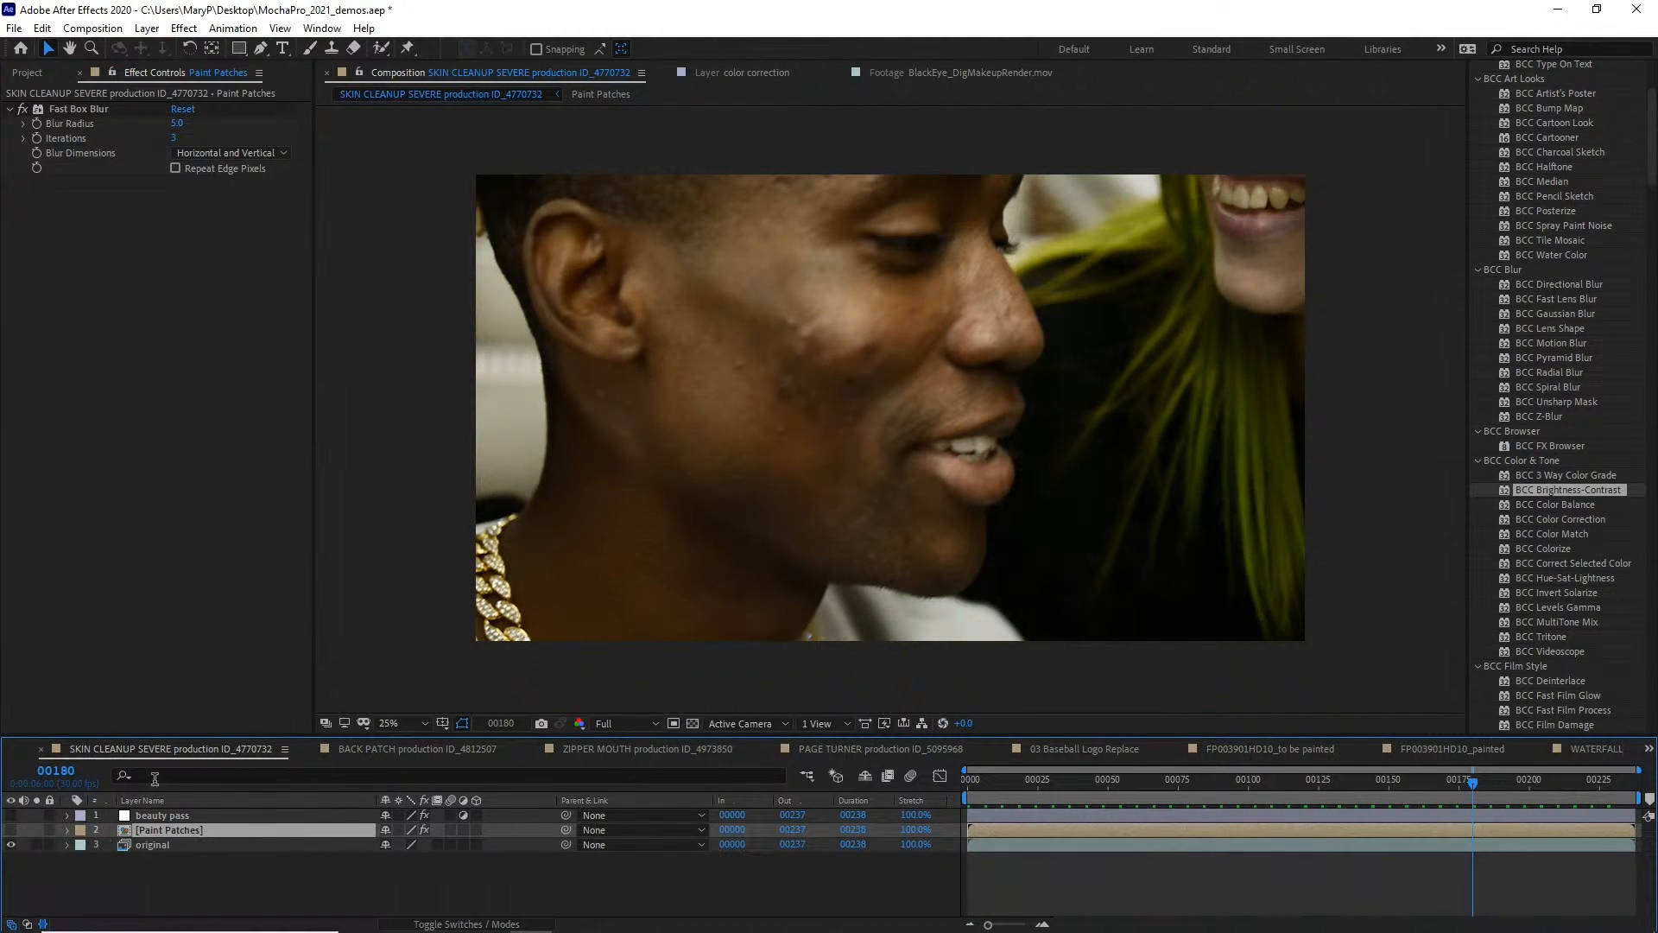
double_click(179, 827)
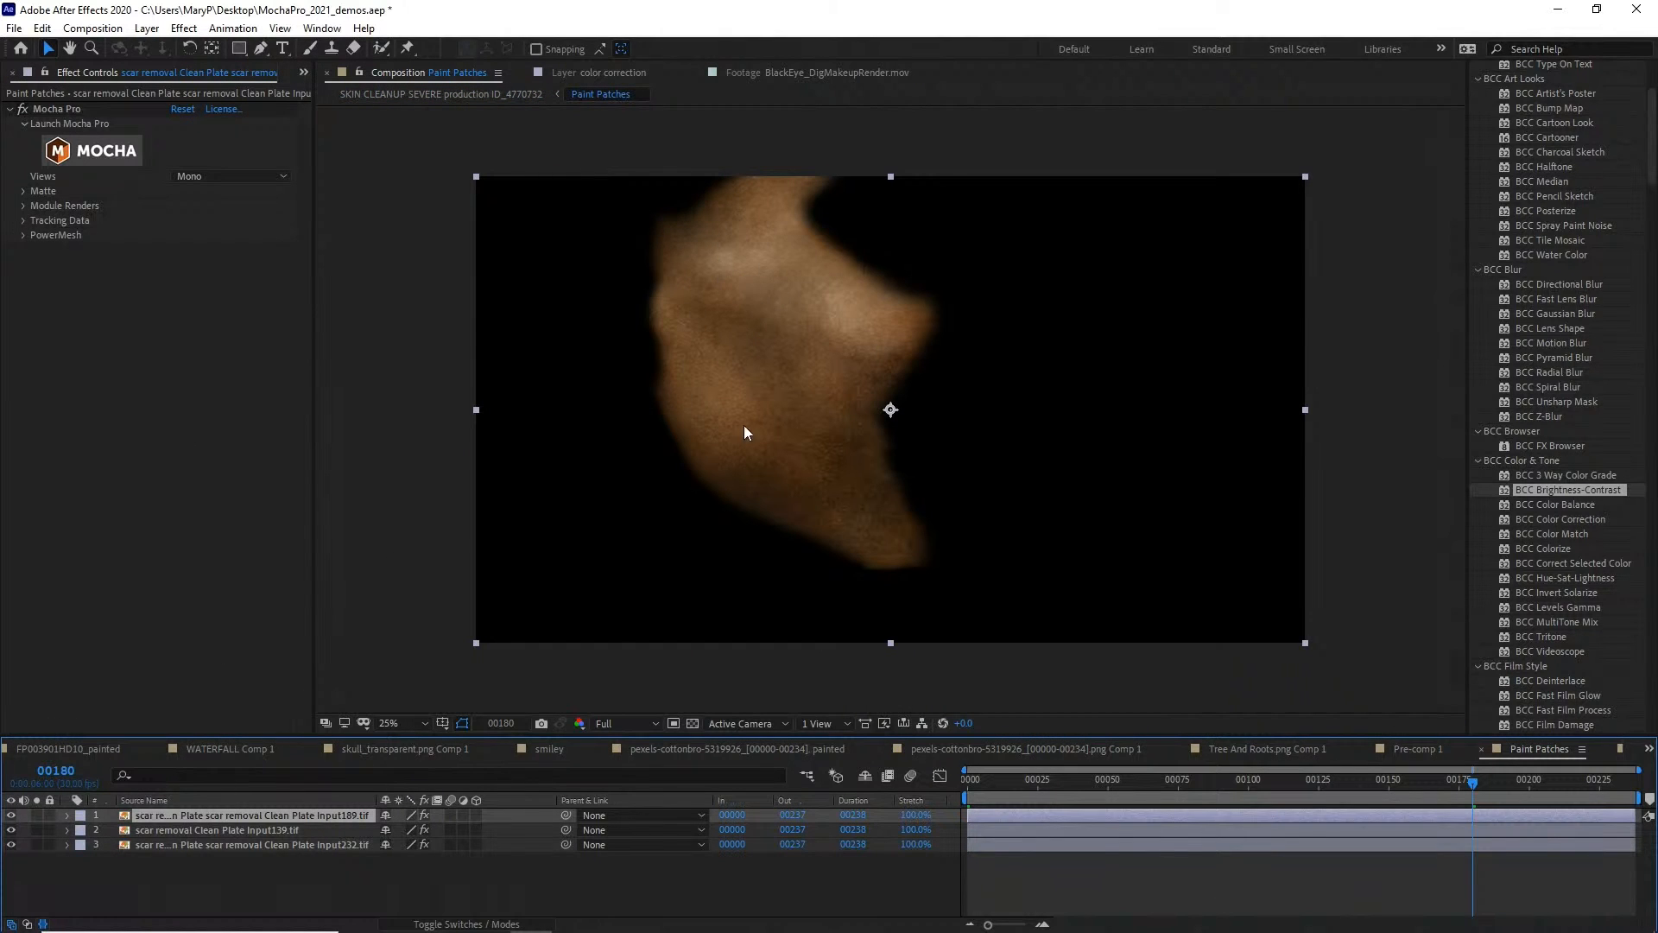
left_click(190, 830)
left_click(11, 816)
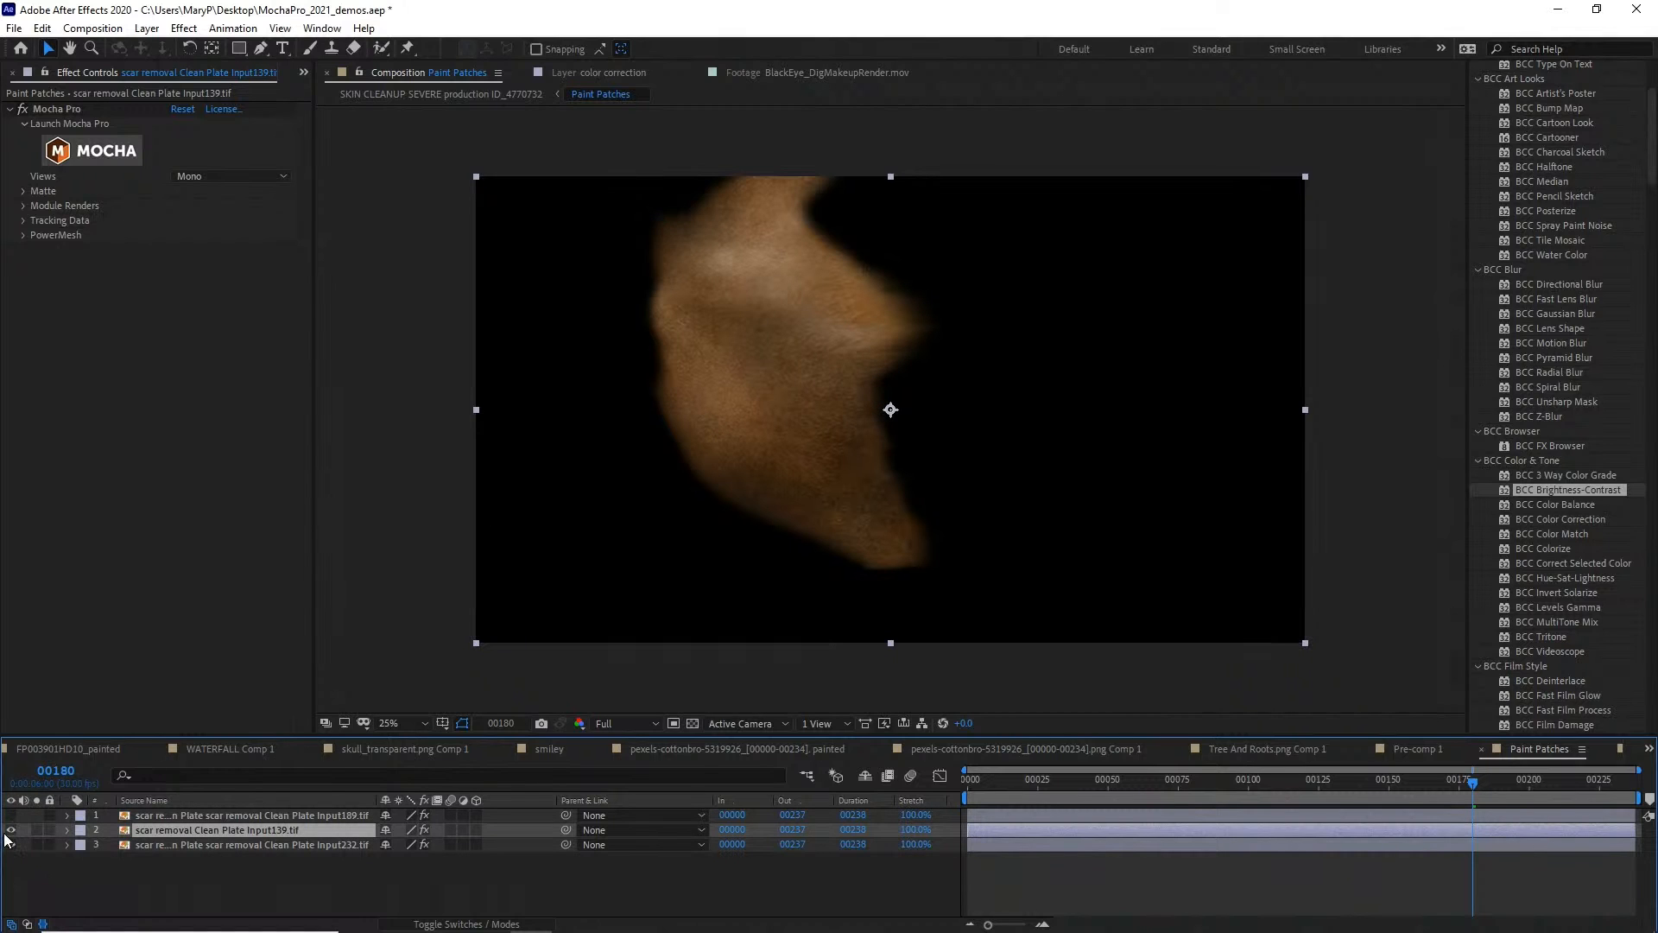
left_click(11, 844)
left_click(11, 830)
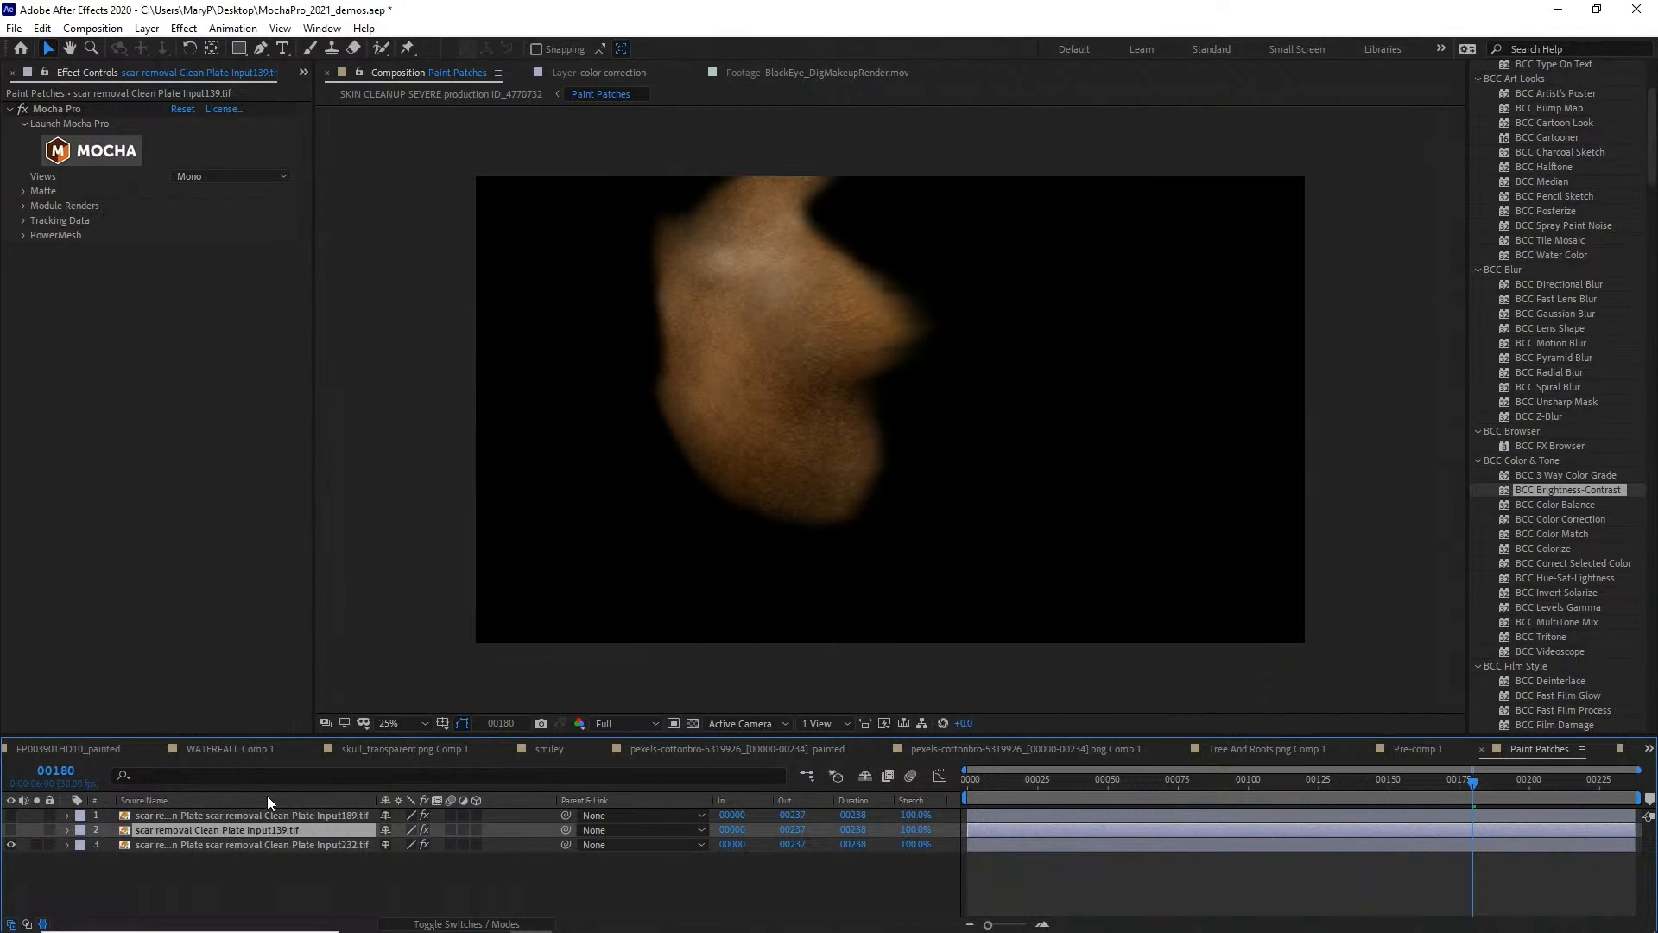
Select the Input232 clean plate layer and show the Input139 and Input189 patches again to view the combined coverage
left_click(195, 844)
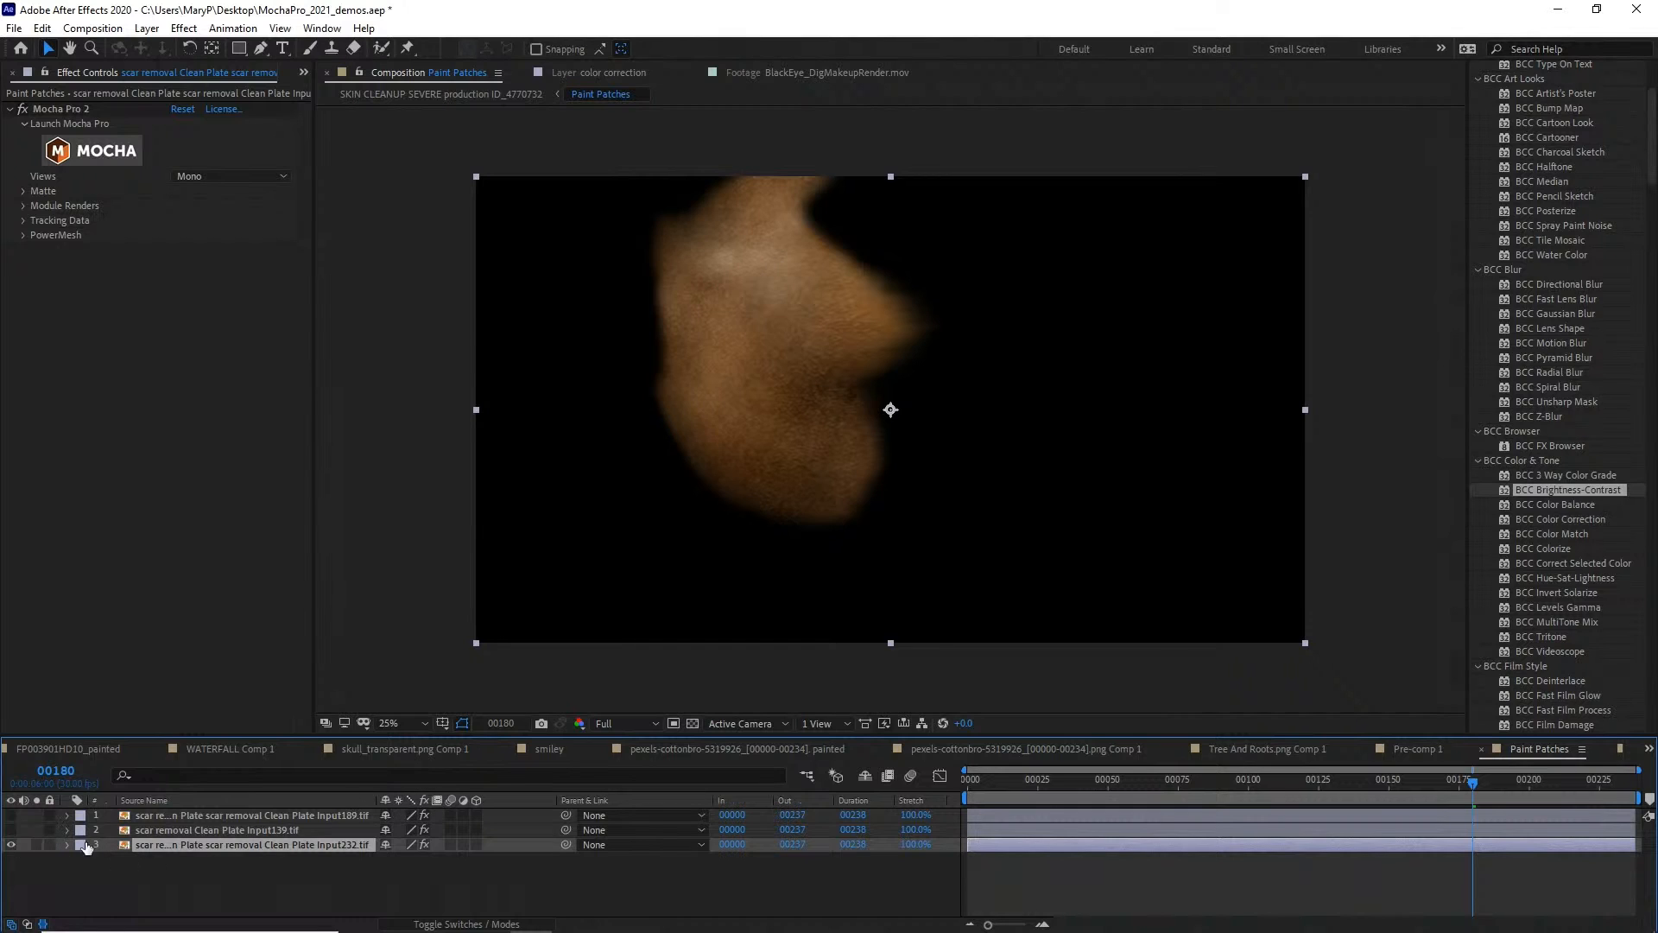
left_click(11, 829)
left_click(11, 814)
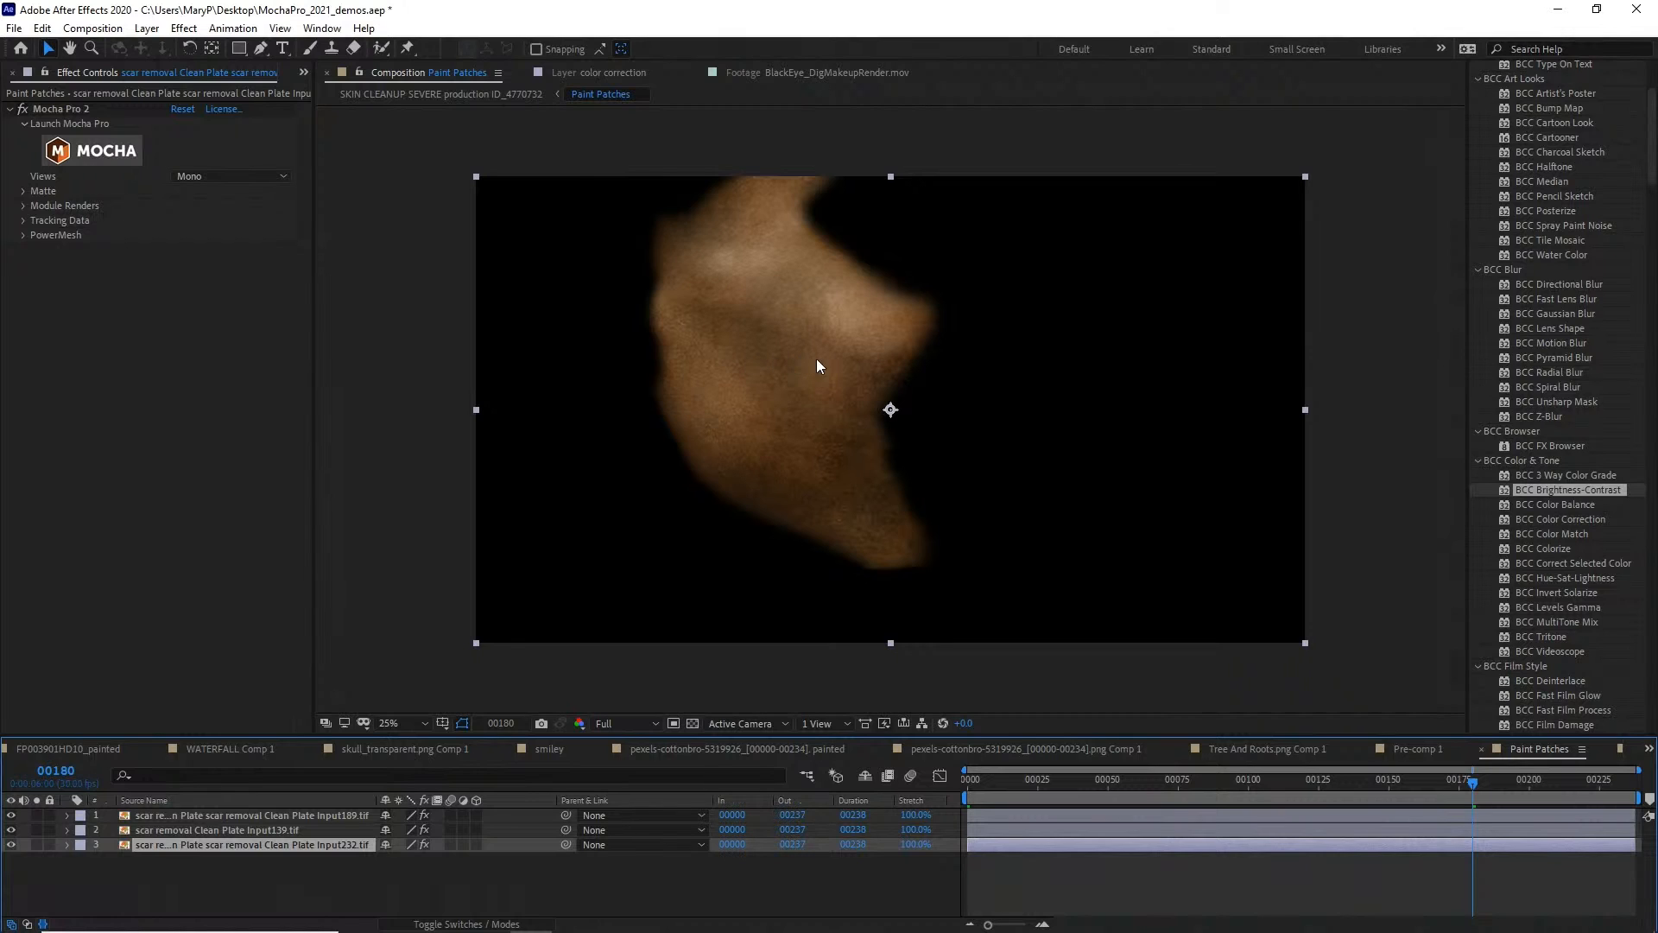
Reopen SKIN CLEANUP SEVERE production ID_4770732 from the project and show its Paint Patches layer at frame 0
left_click(303, 73)
left_click(318, 88)
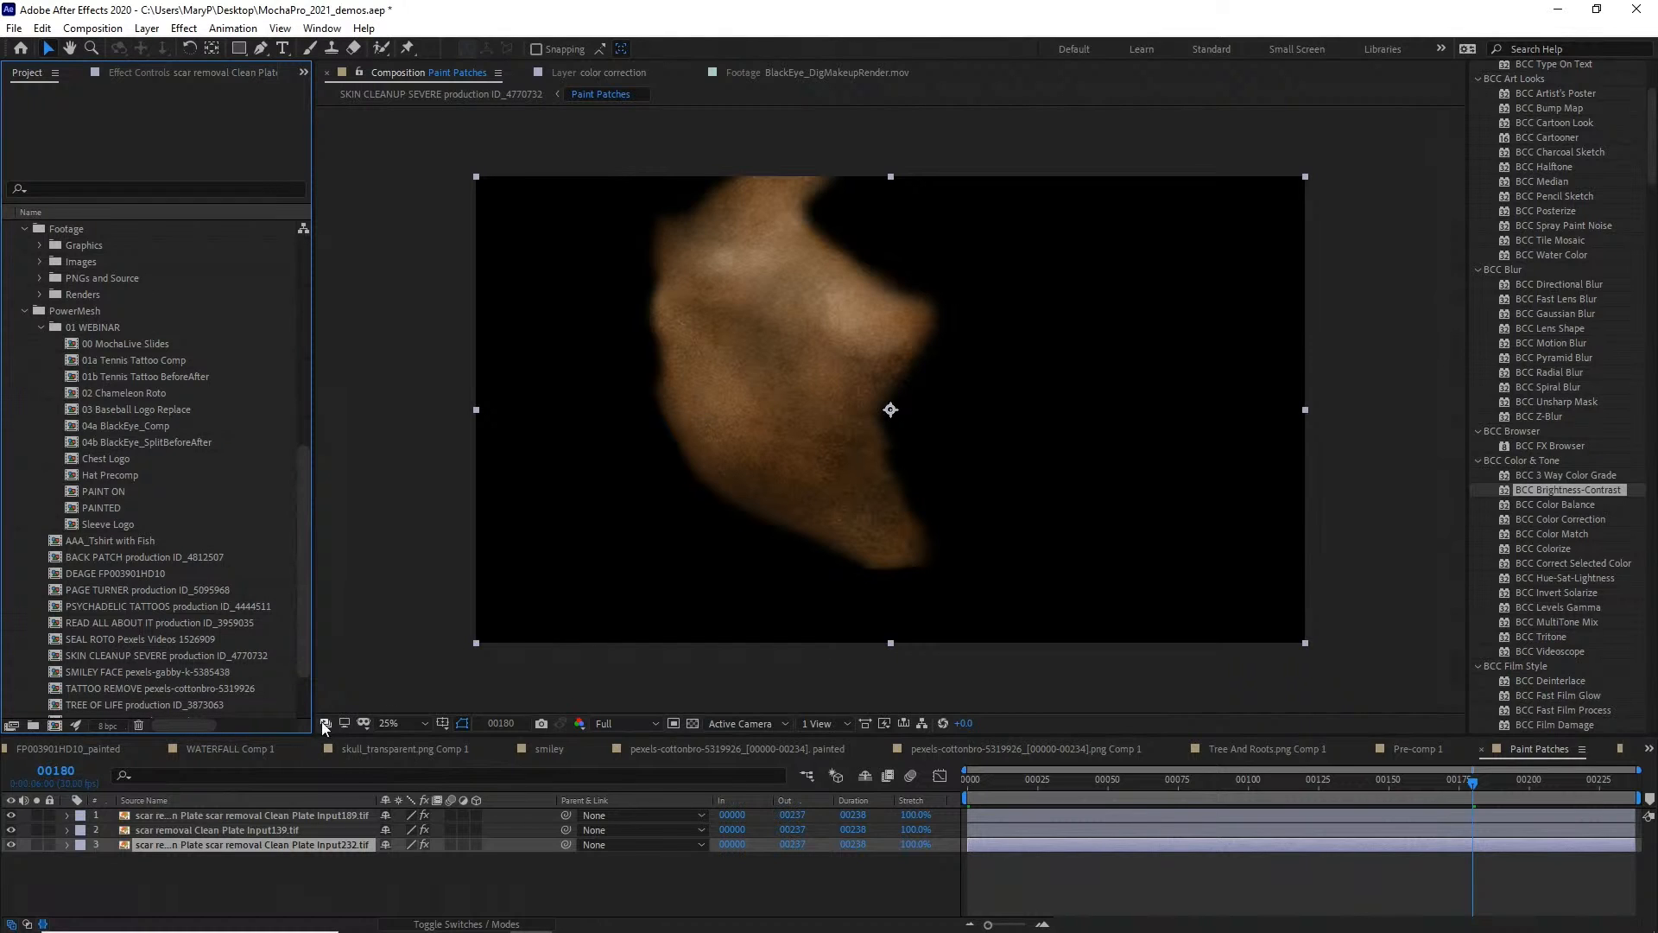
scroll(235, 591, "down", 3)
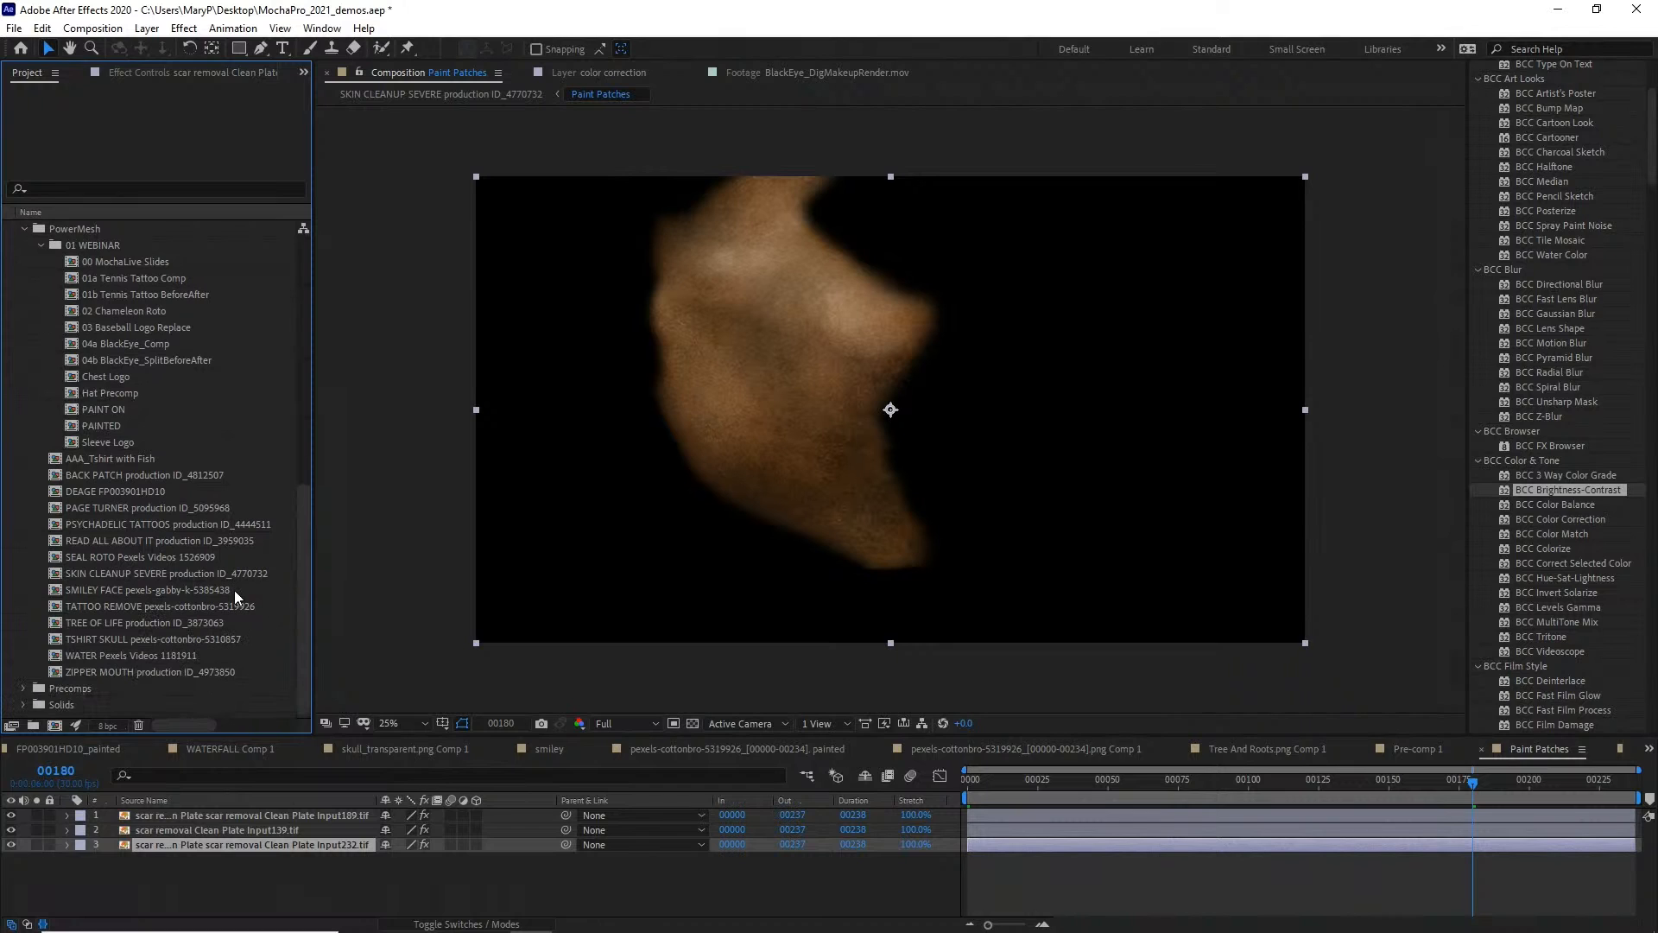
scroll(147, 565, "up", 2)
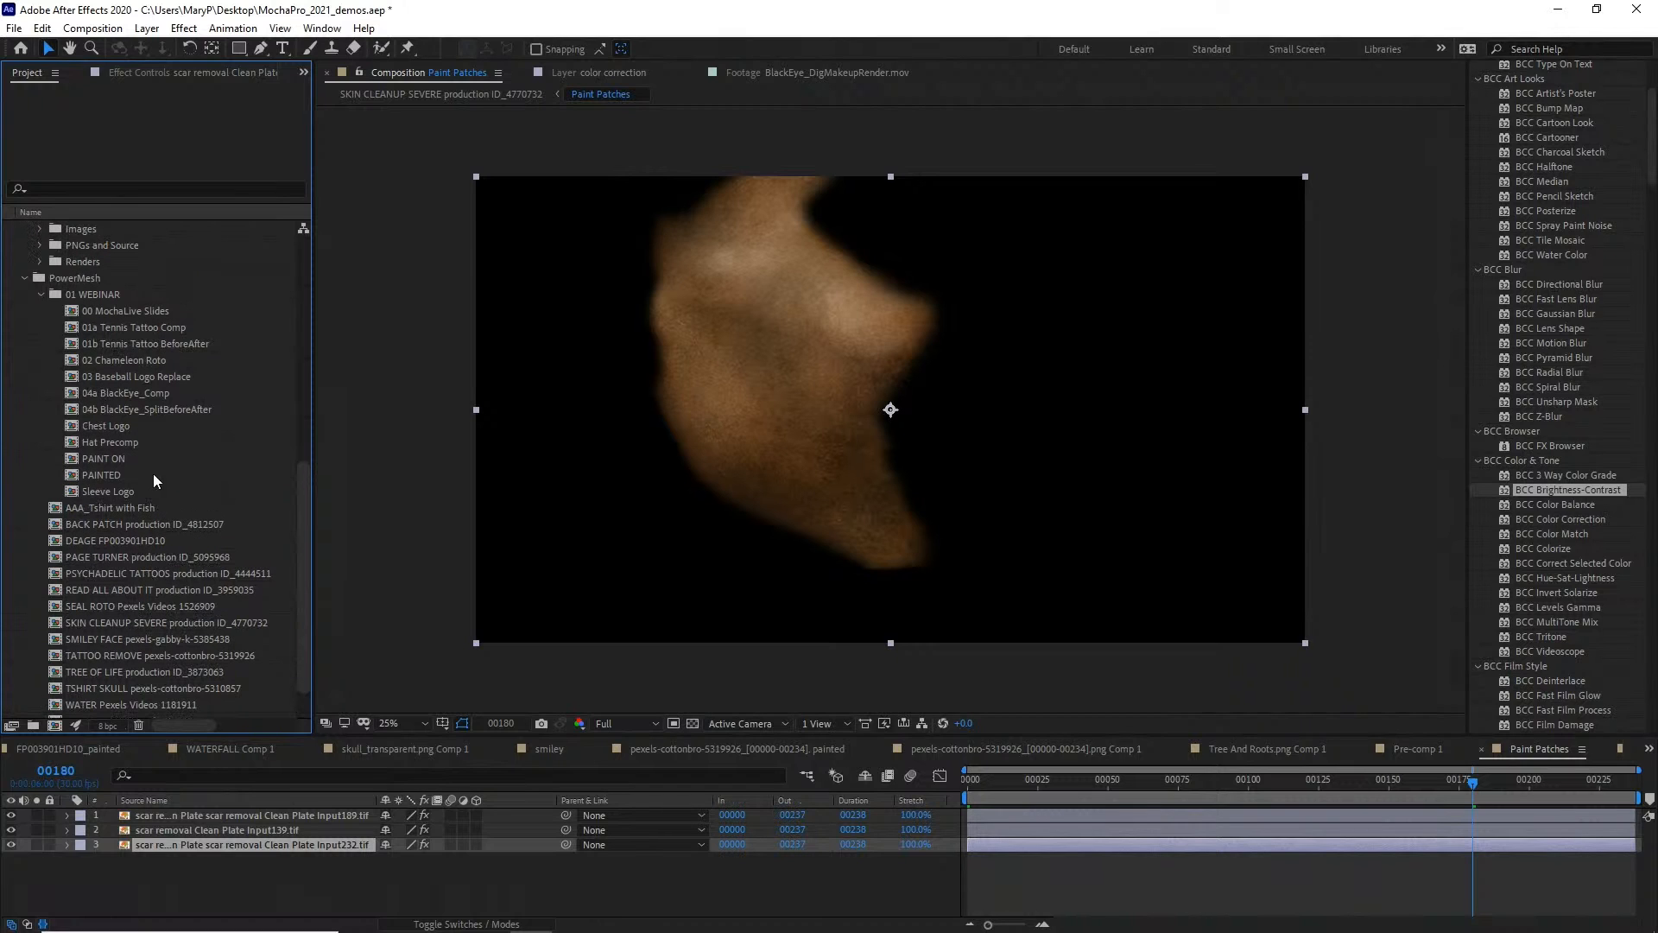
double_click(126, 623)
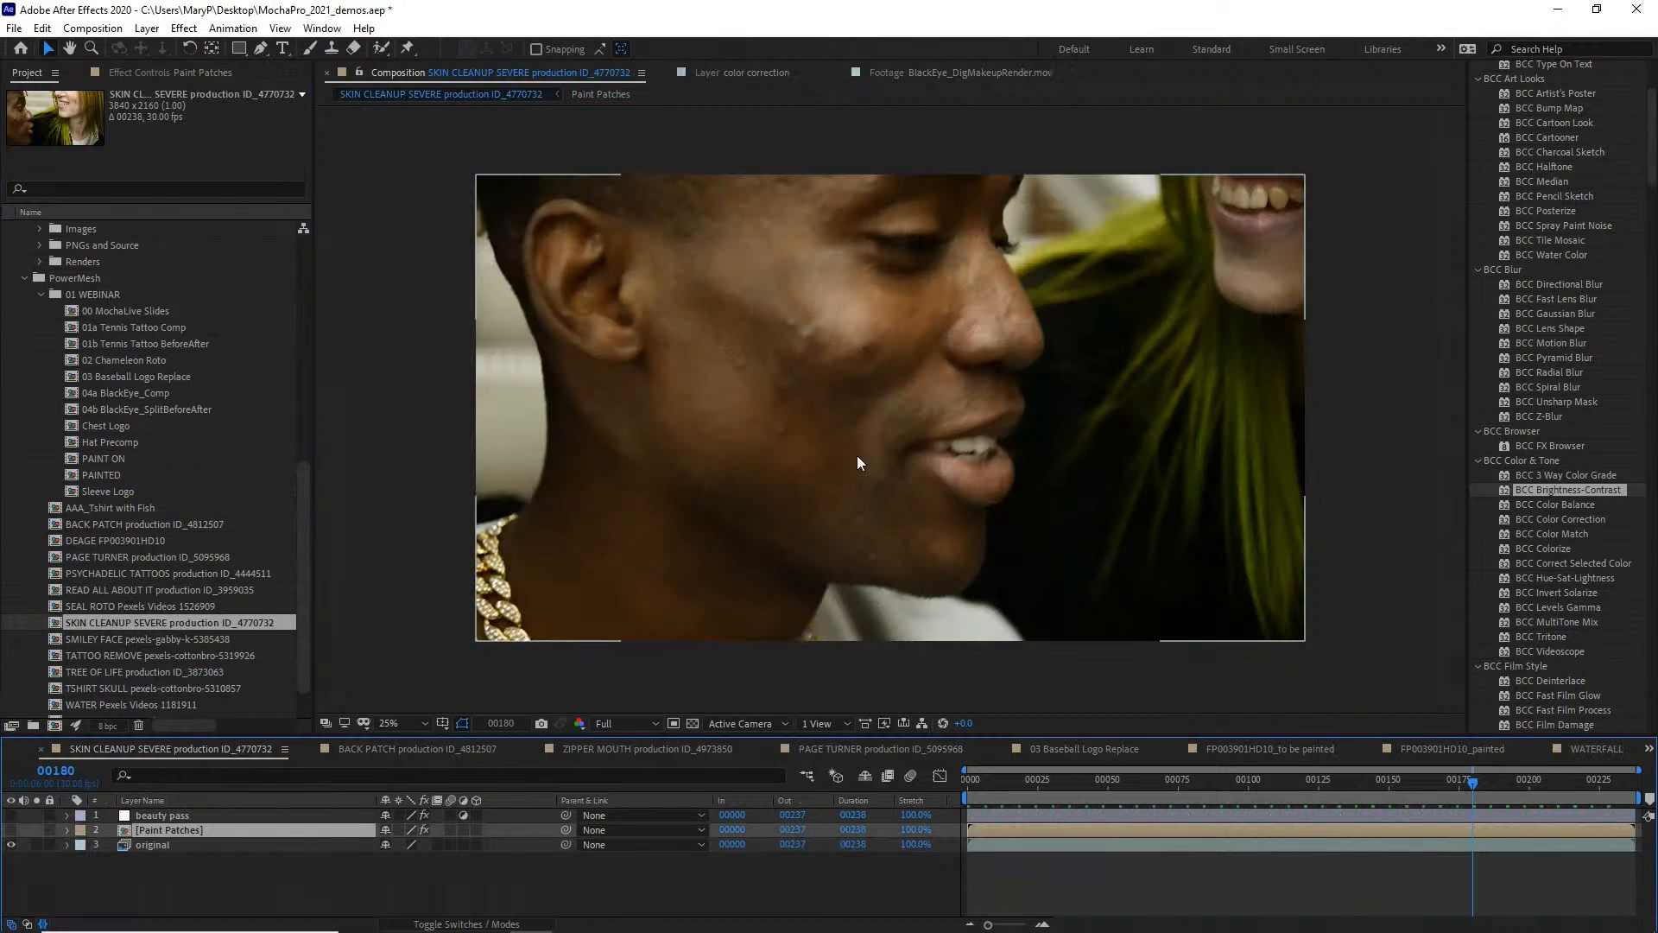
left_click(968, 782)
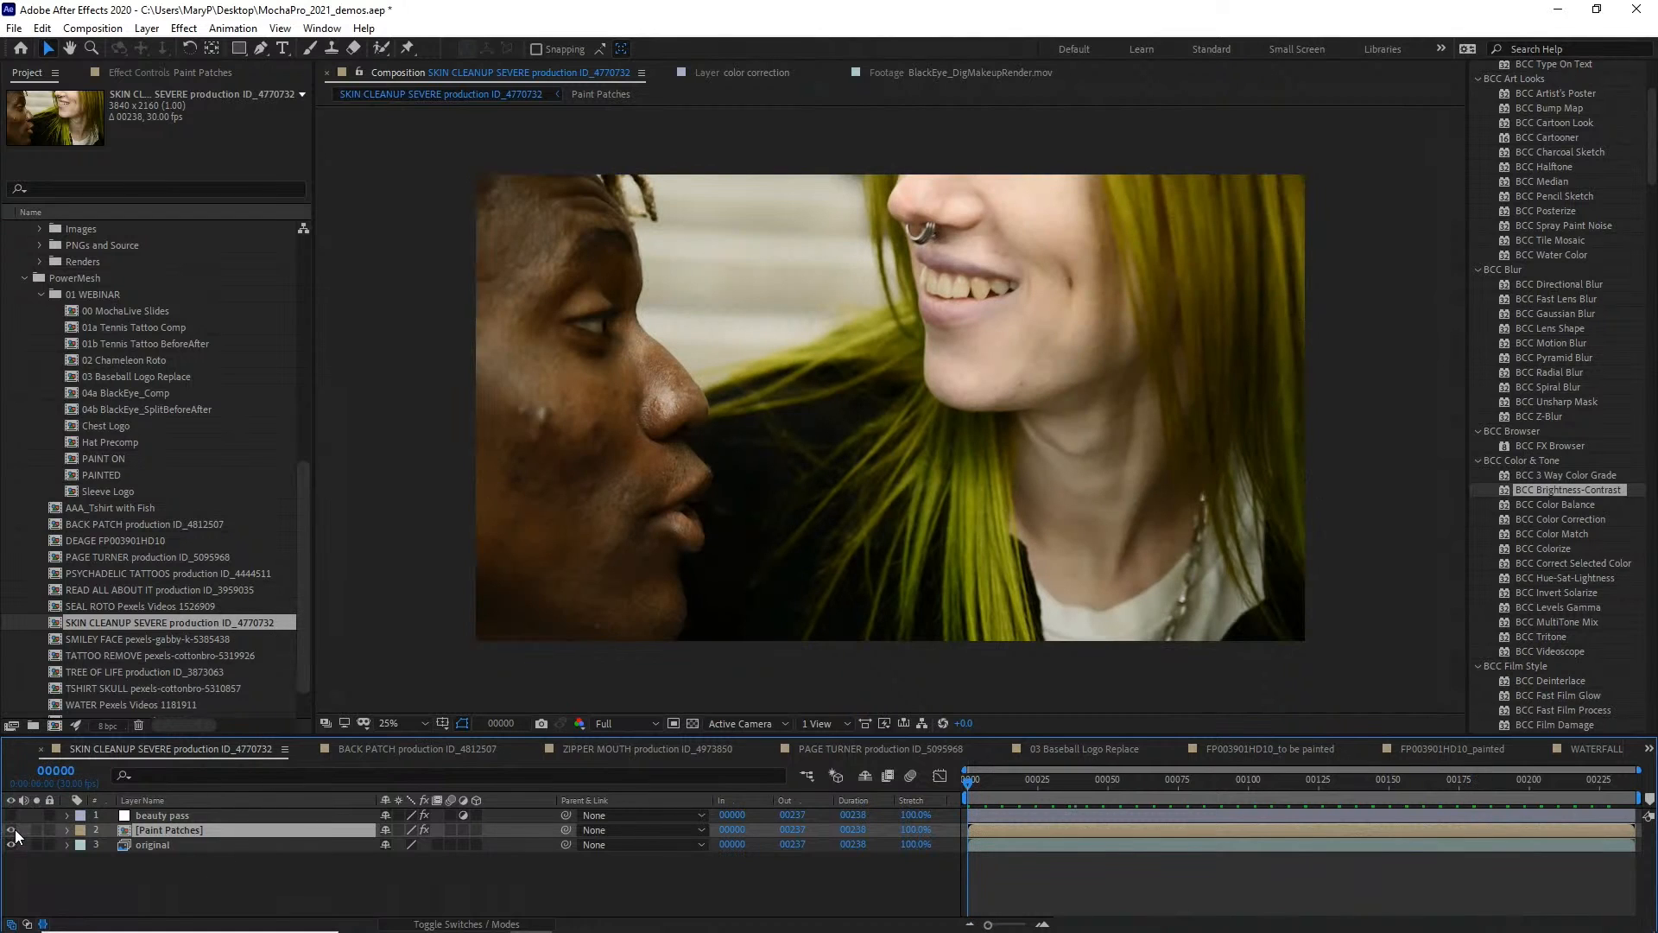
left_click(11, 829)
Check the patched skin at frames 34, 111, 165, 222 and 235
left_click(1062, 784)
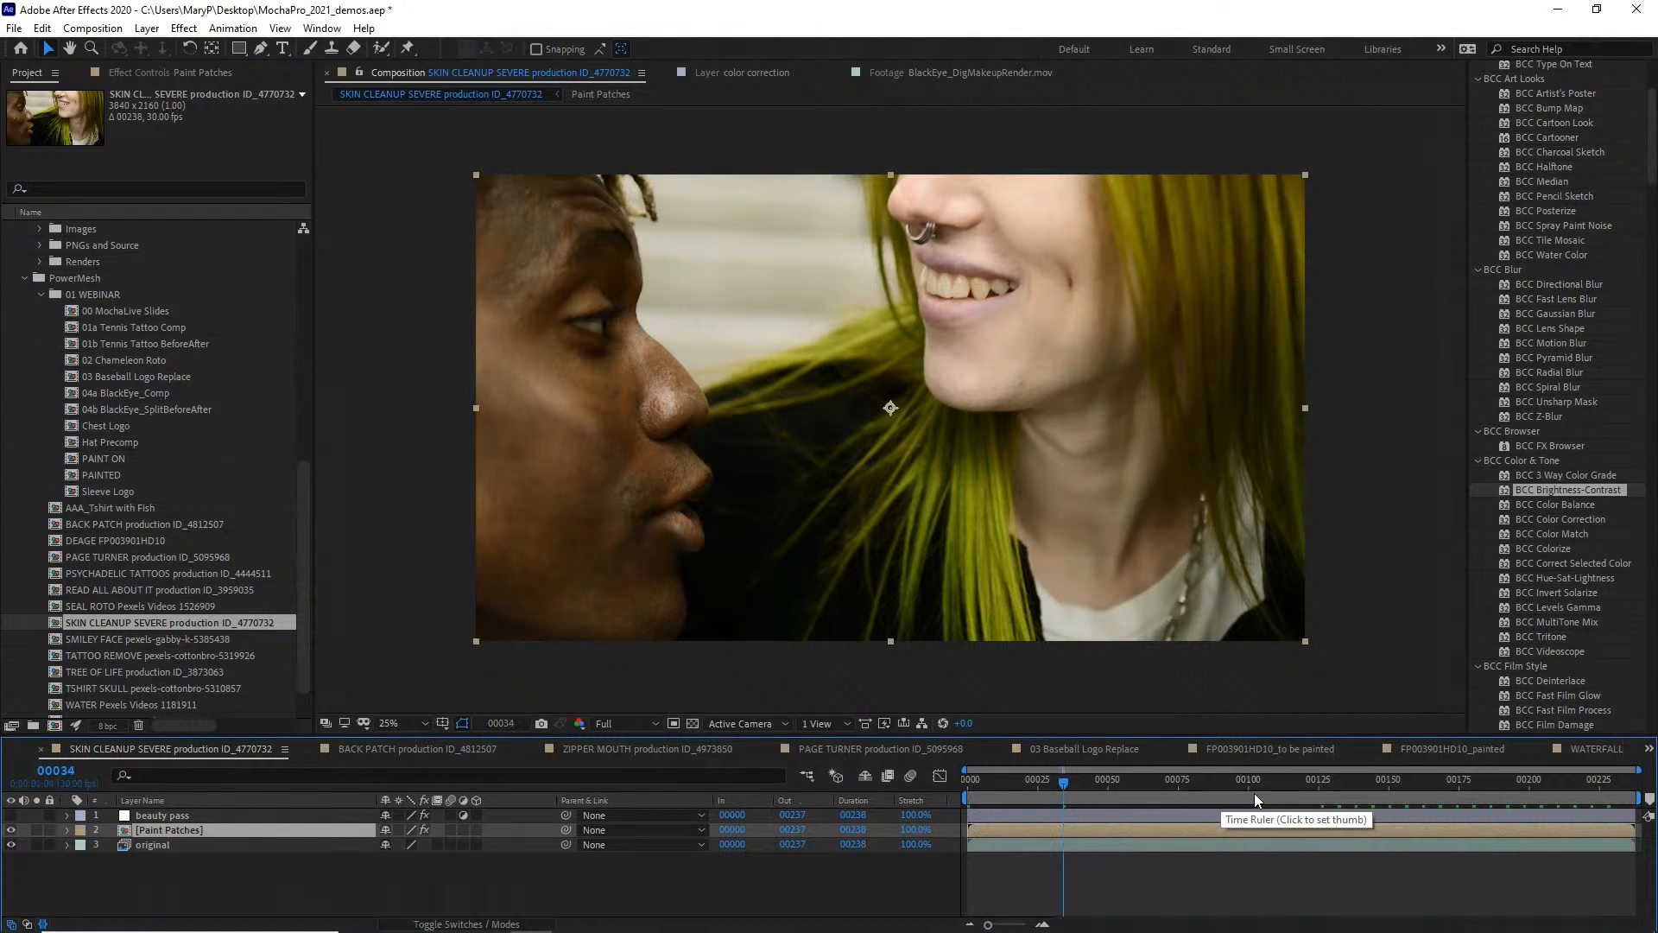
left_click(1279, 791)
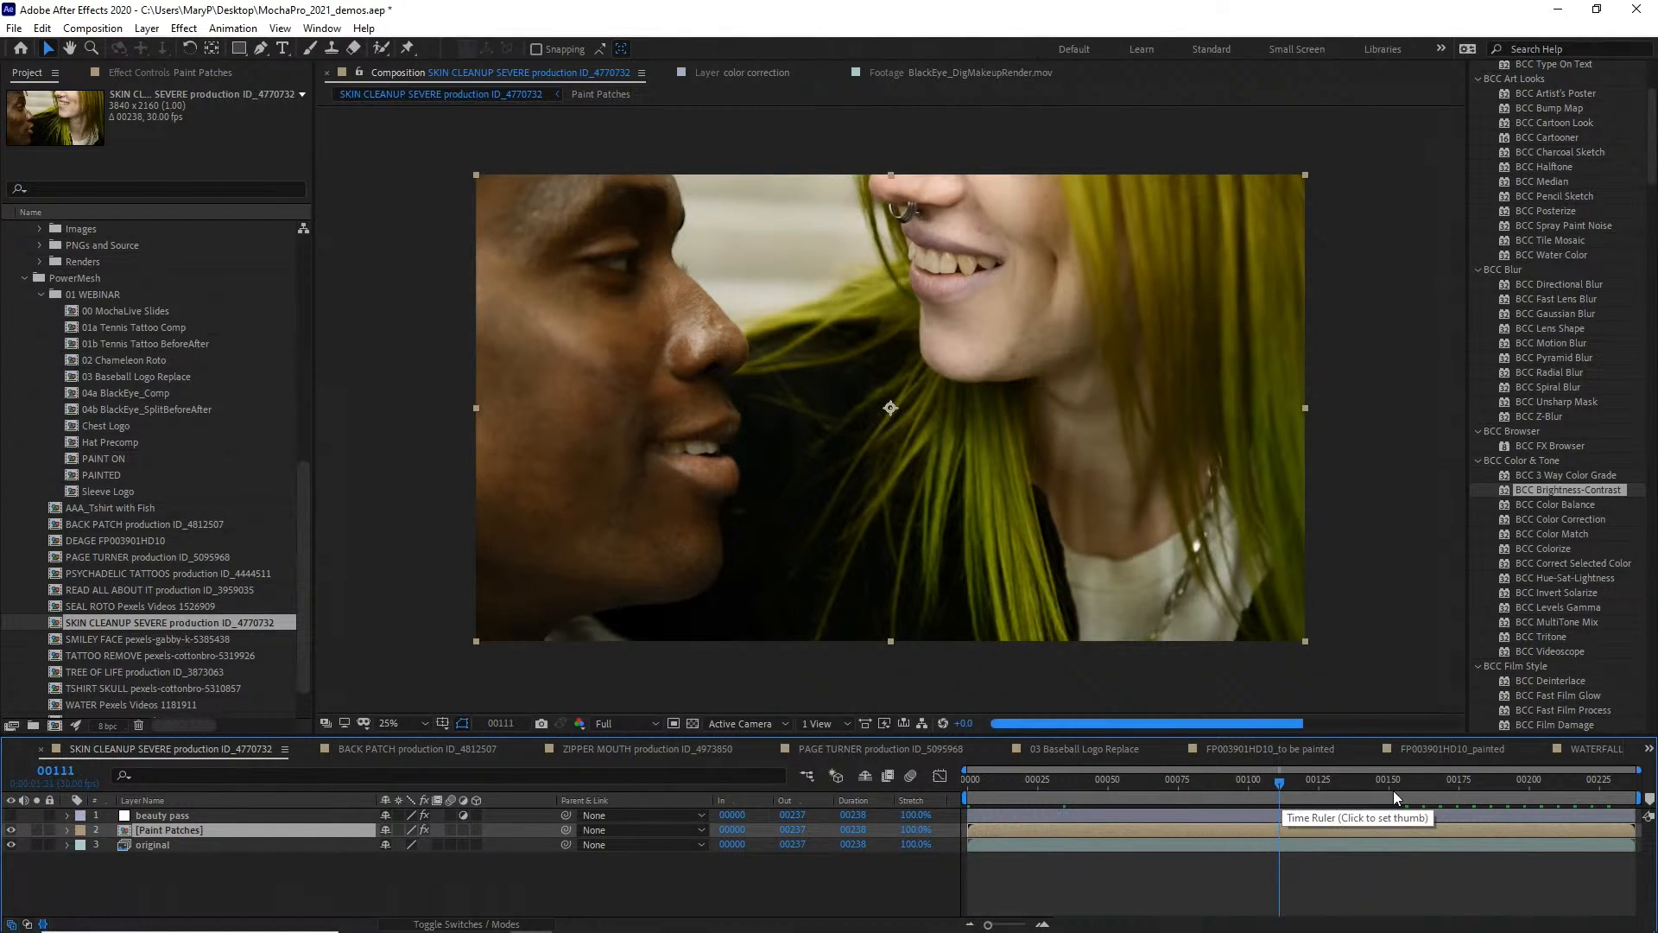
left_click(1392, 790)
left_click(1431, 791)
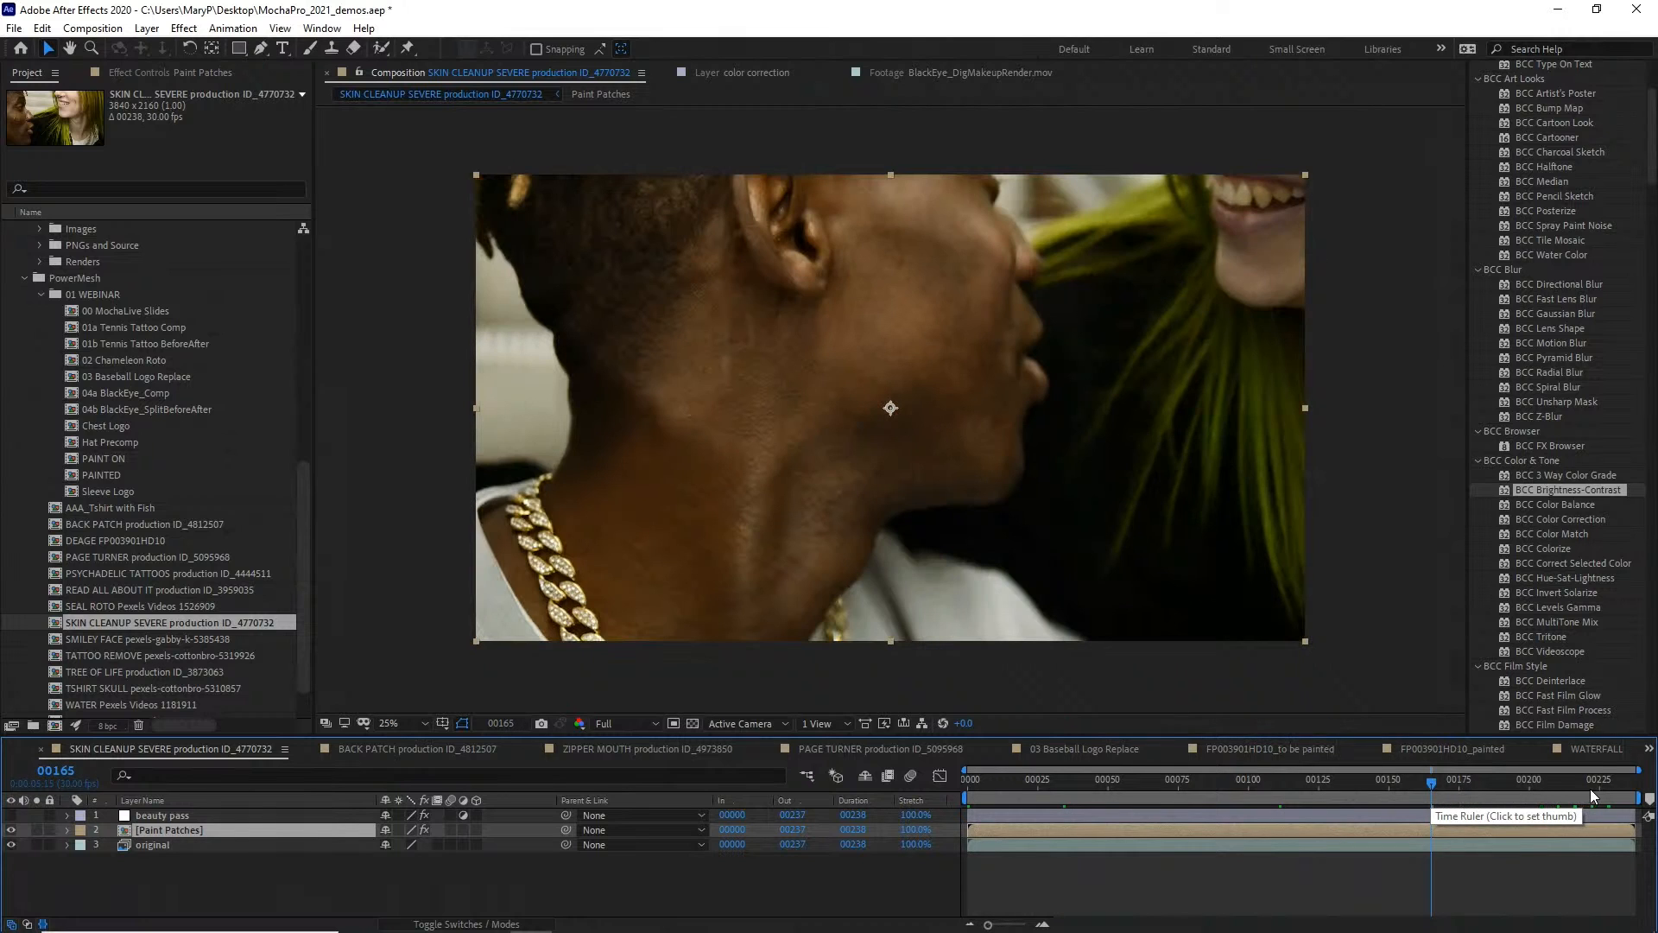
left_click(1590, 793)
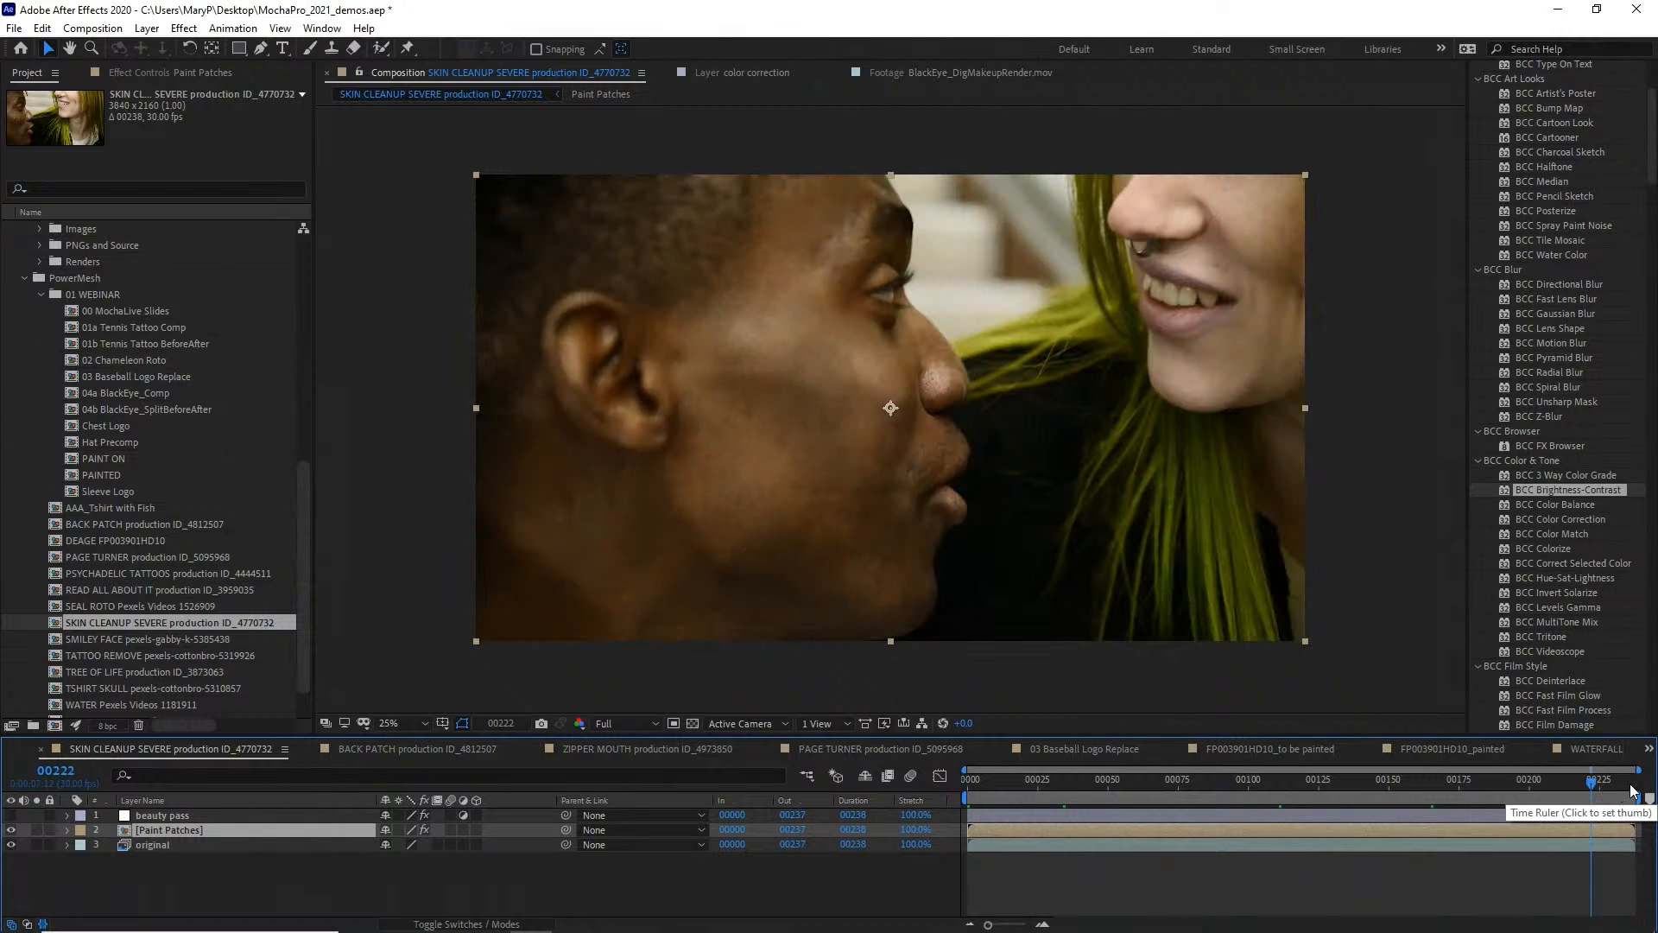
left_click(1627, 789)
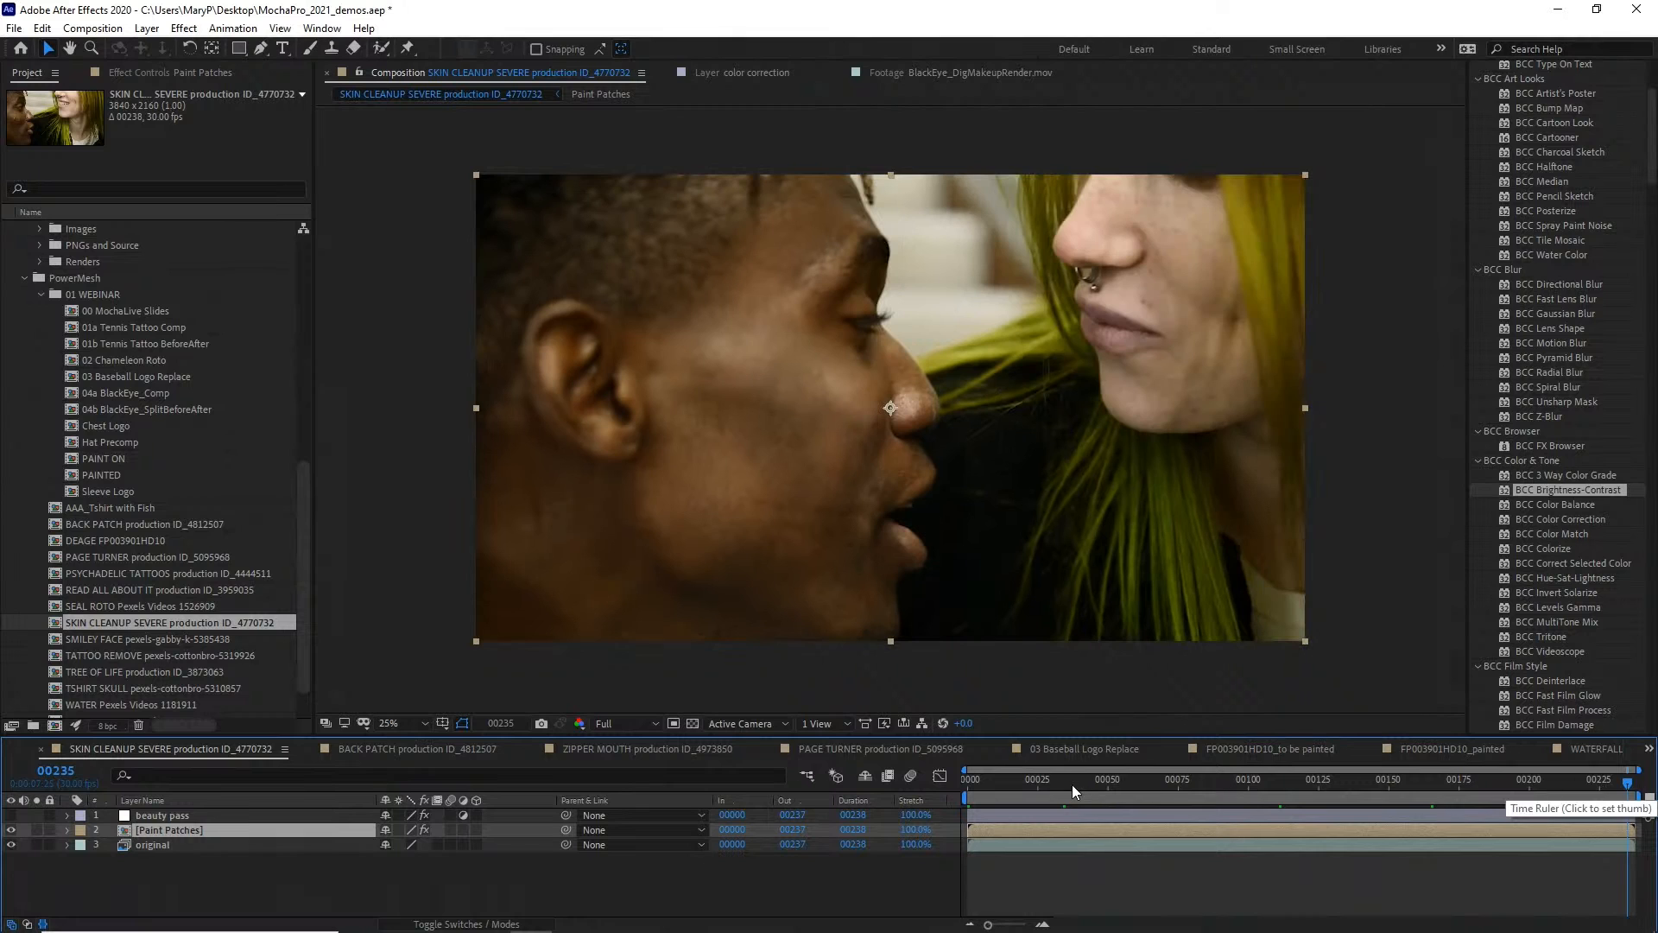
Play the patched composition from the first frame and stop at frame 54
key("Home")
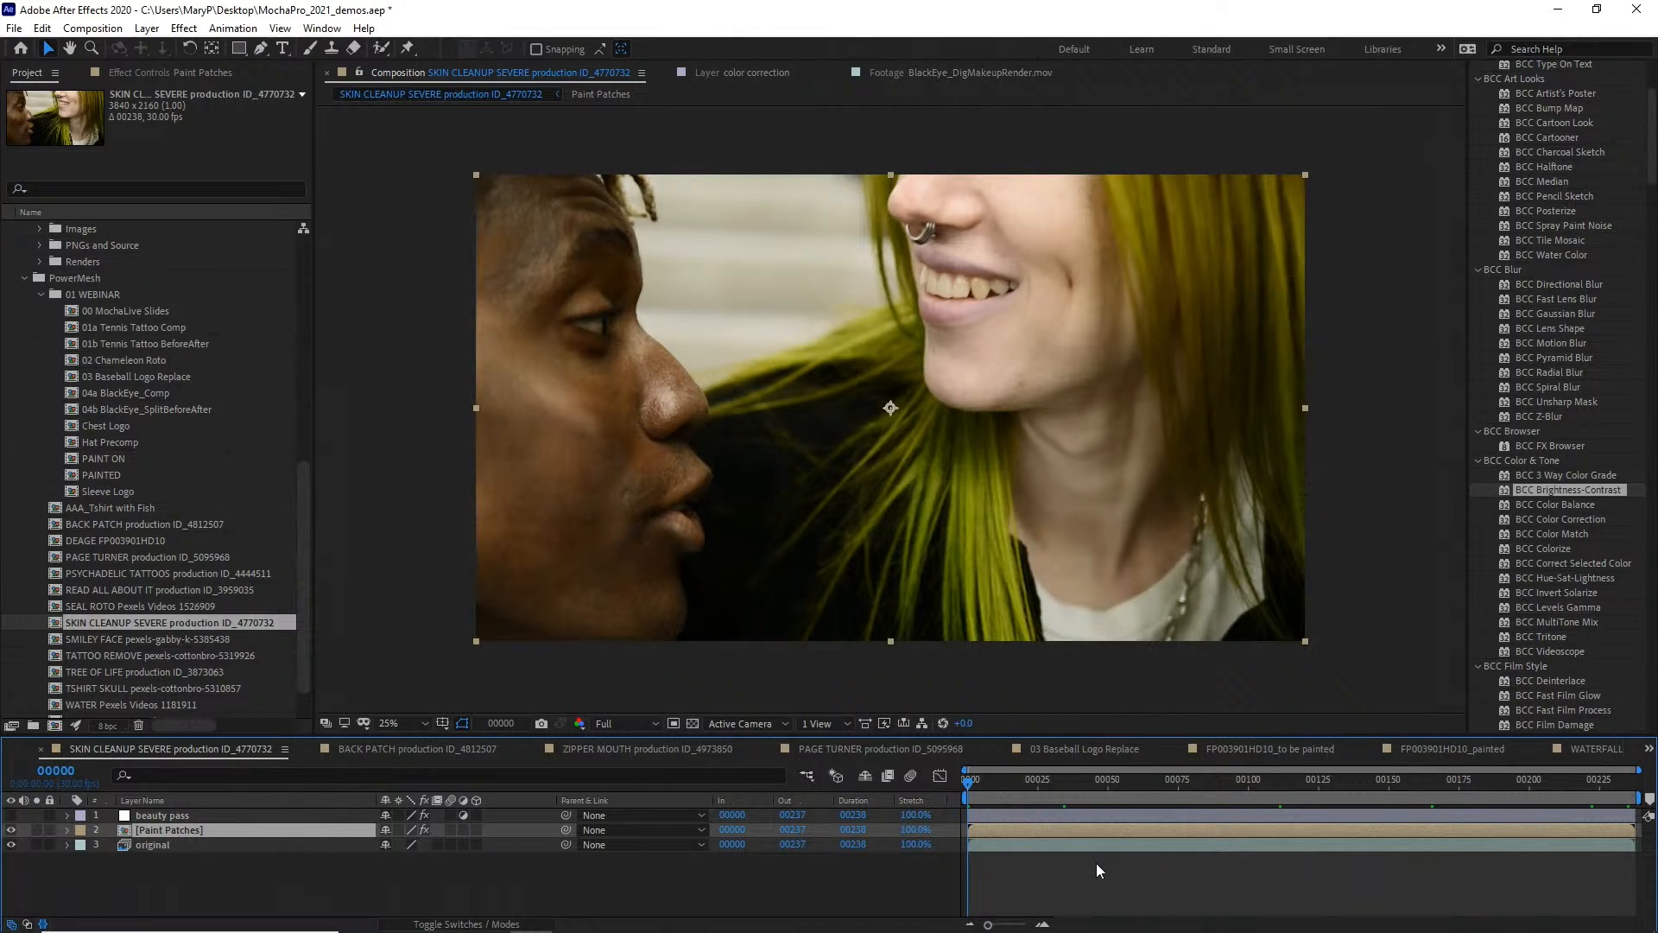
key("space")
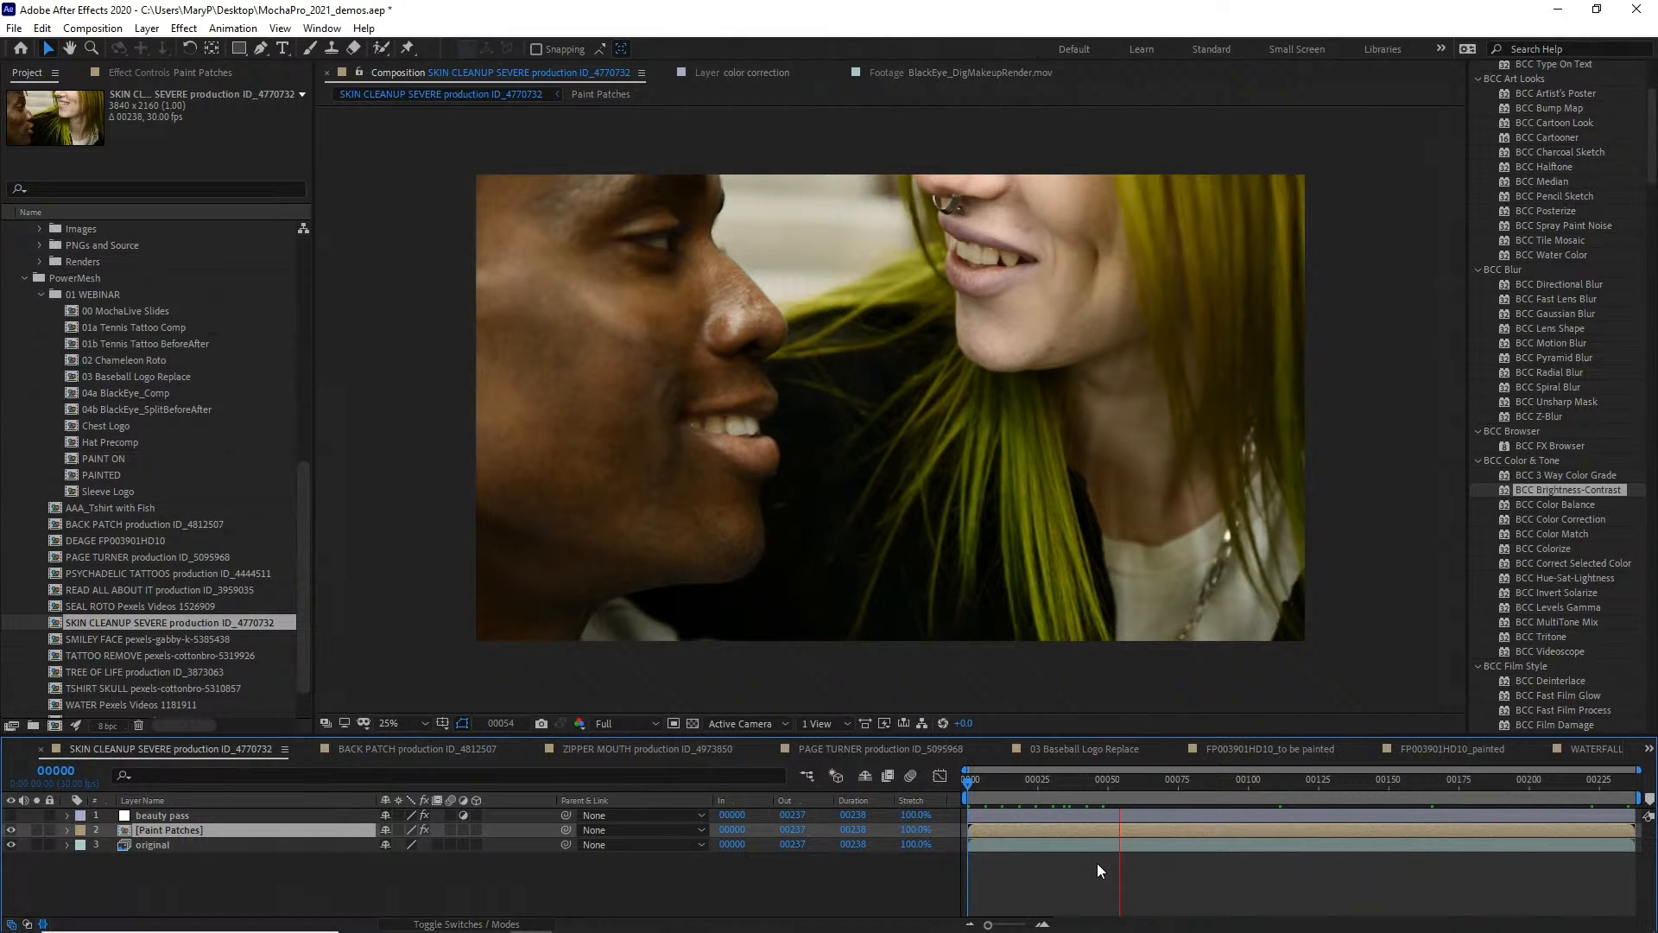
key("space")
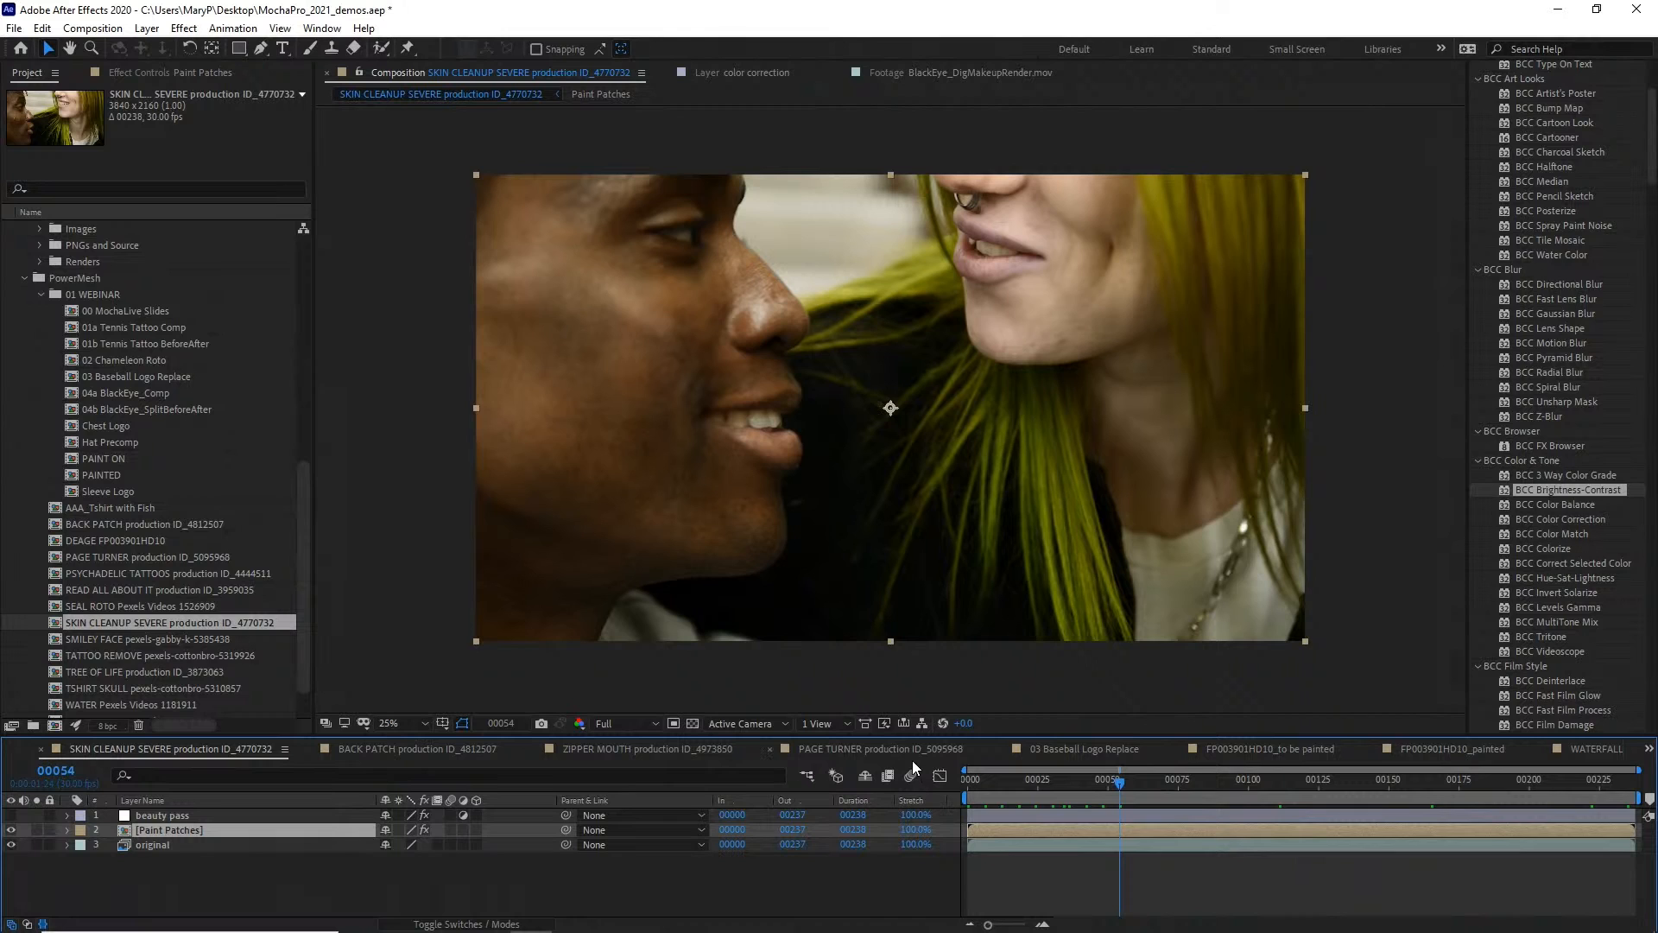
Switch to NukeX and open the recent comp encore_demo.nk
mouse_move(959, 929)
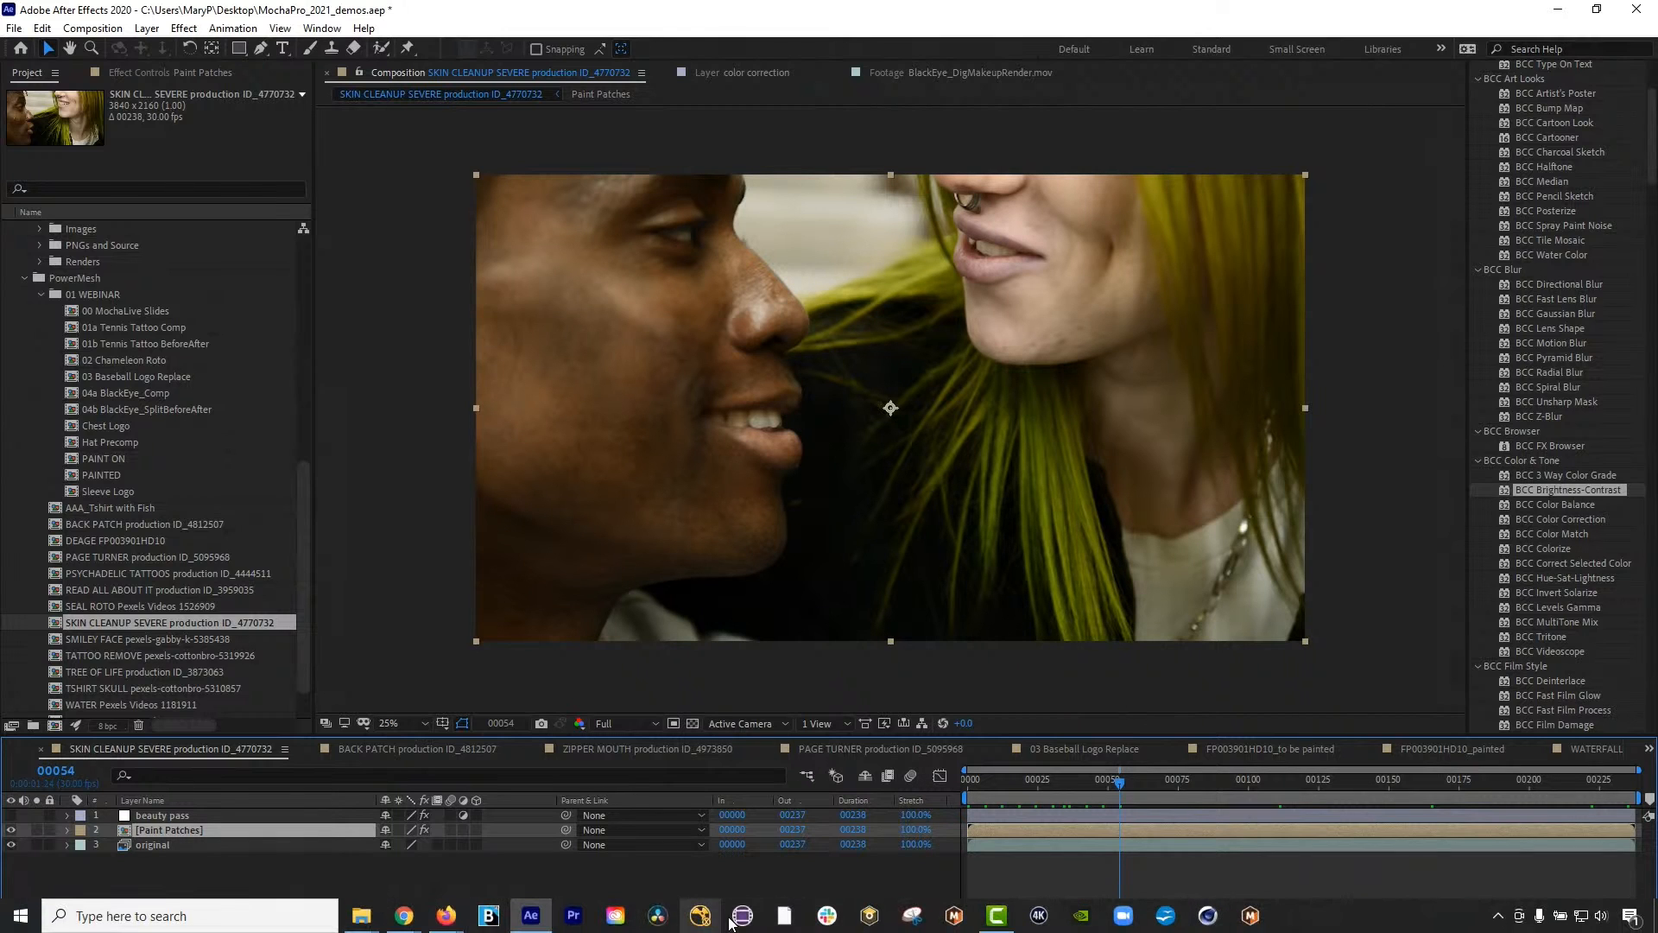
left_click(701, 916)
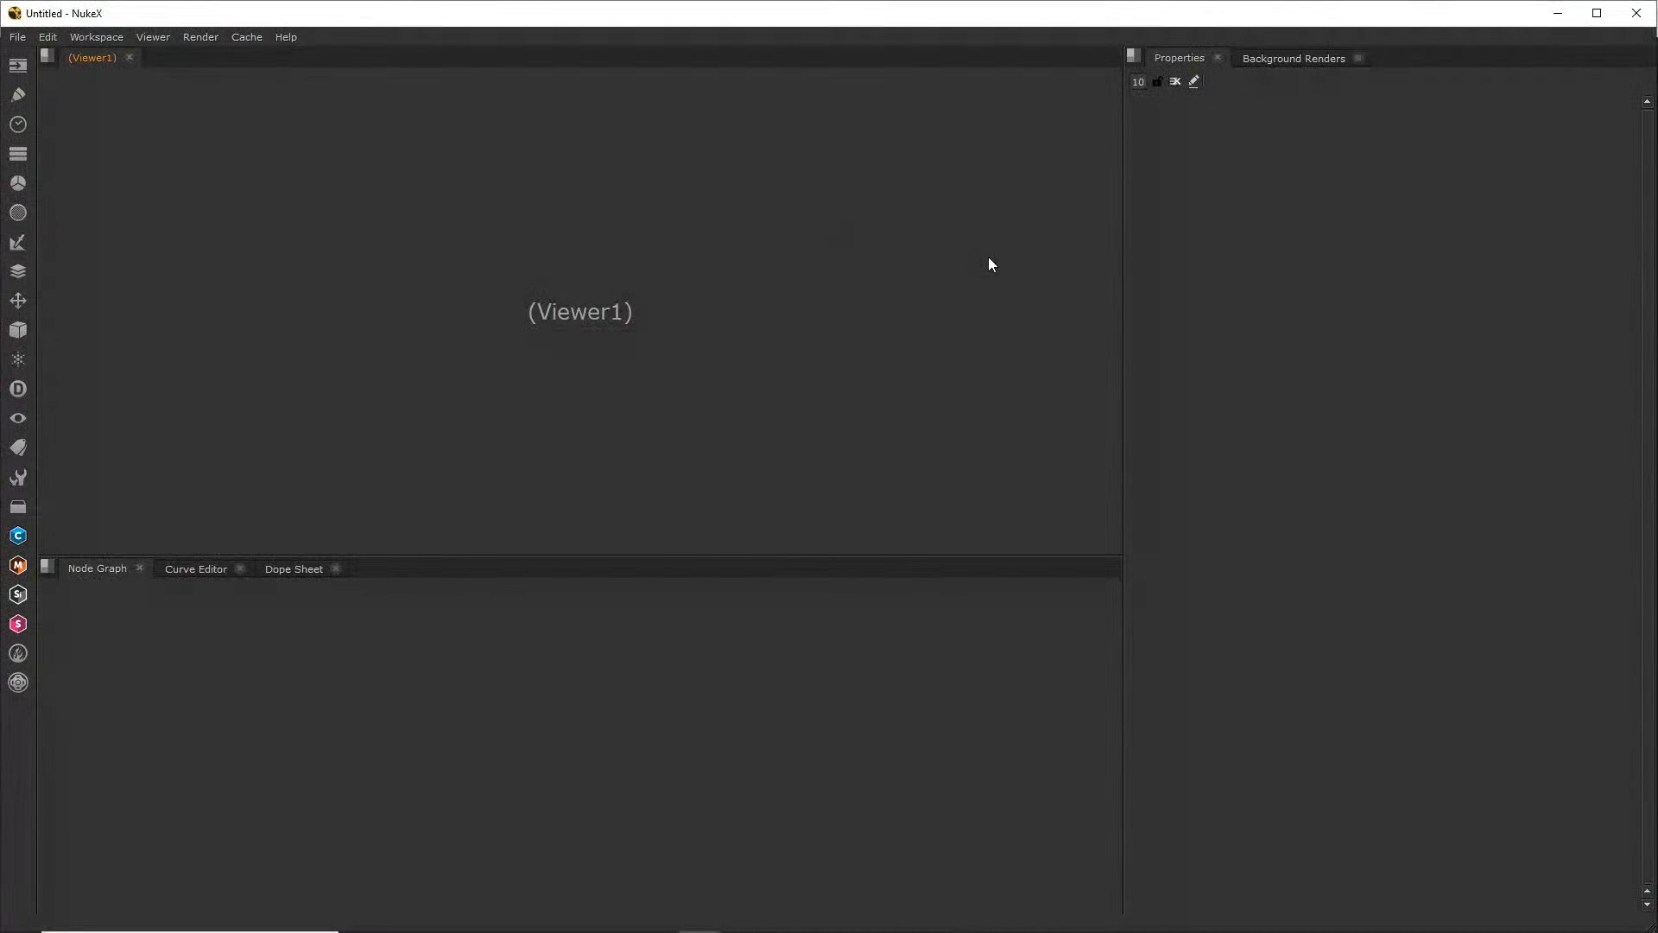
left_click(18, 37)
mouse_move(48, 37)
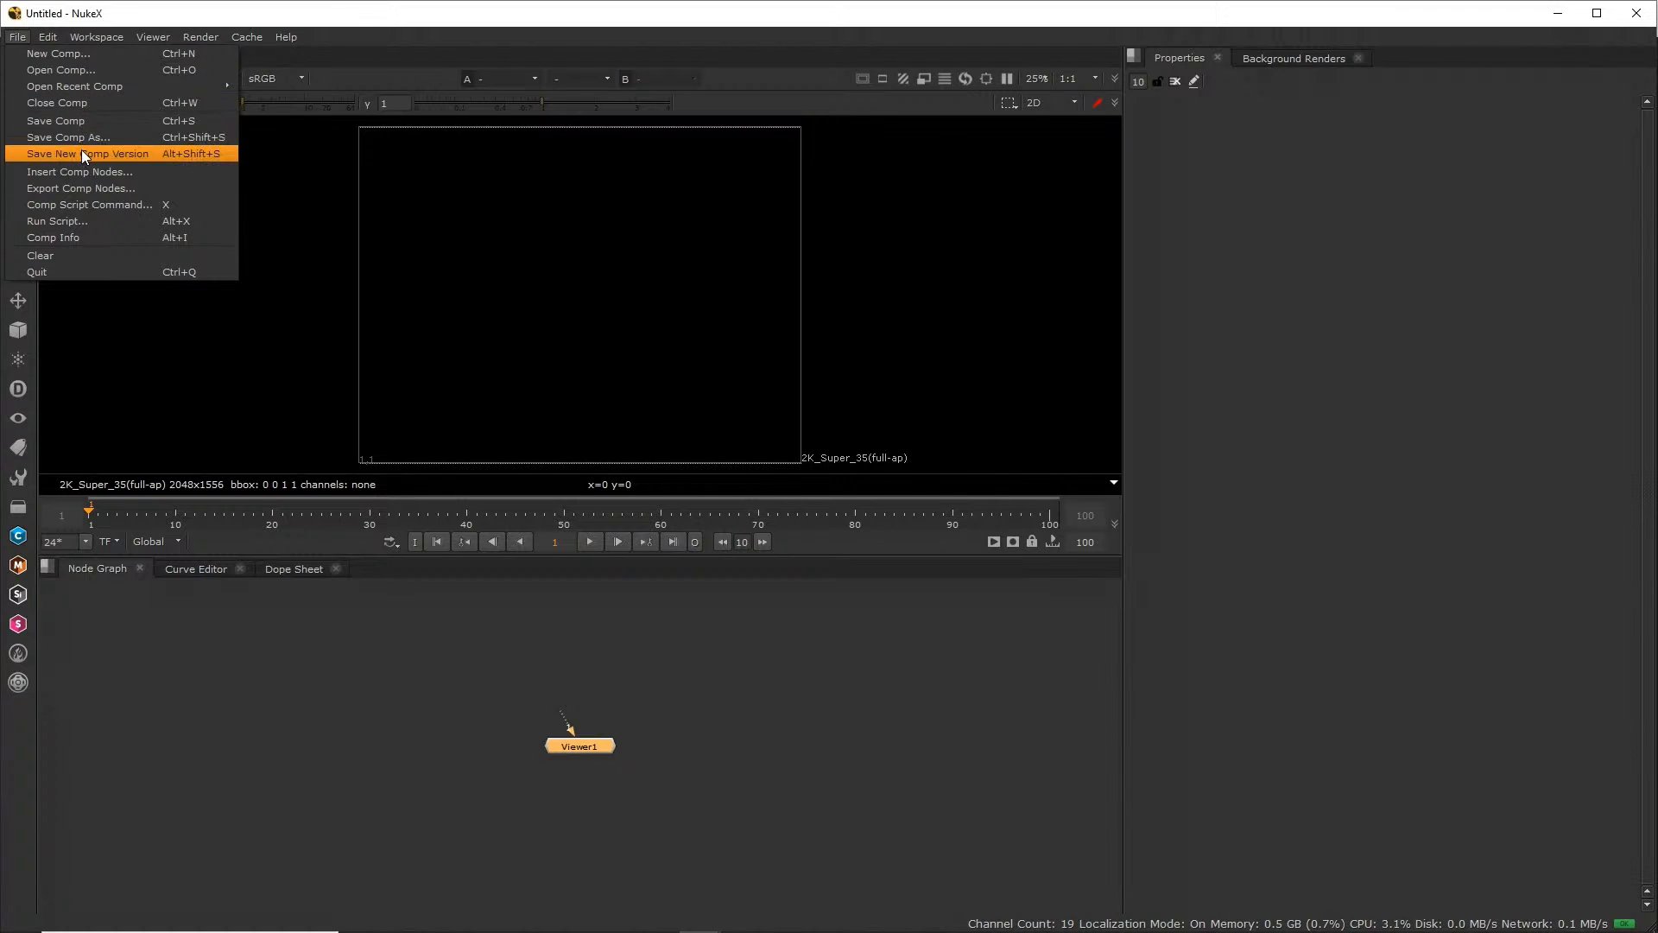
mouse_move(109, 87)
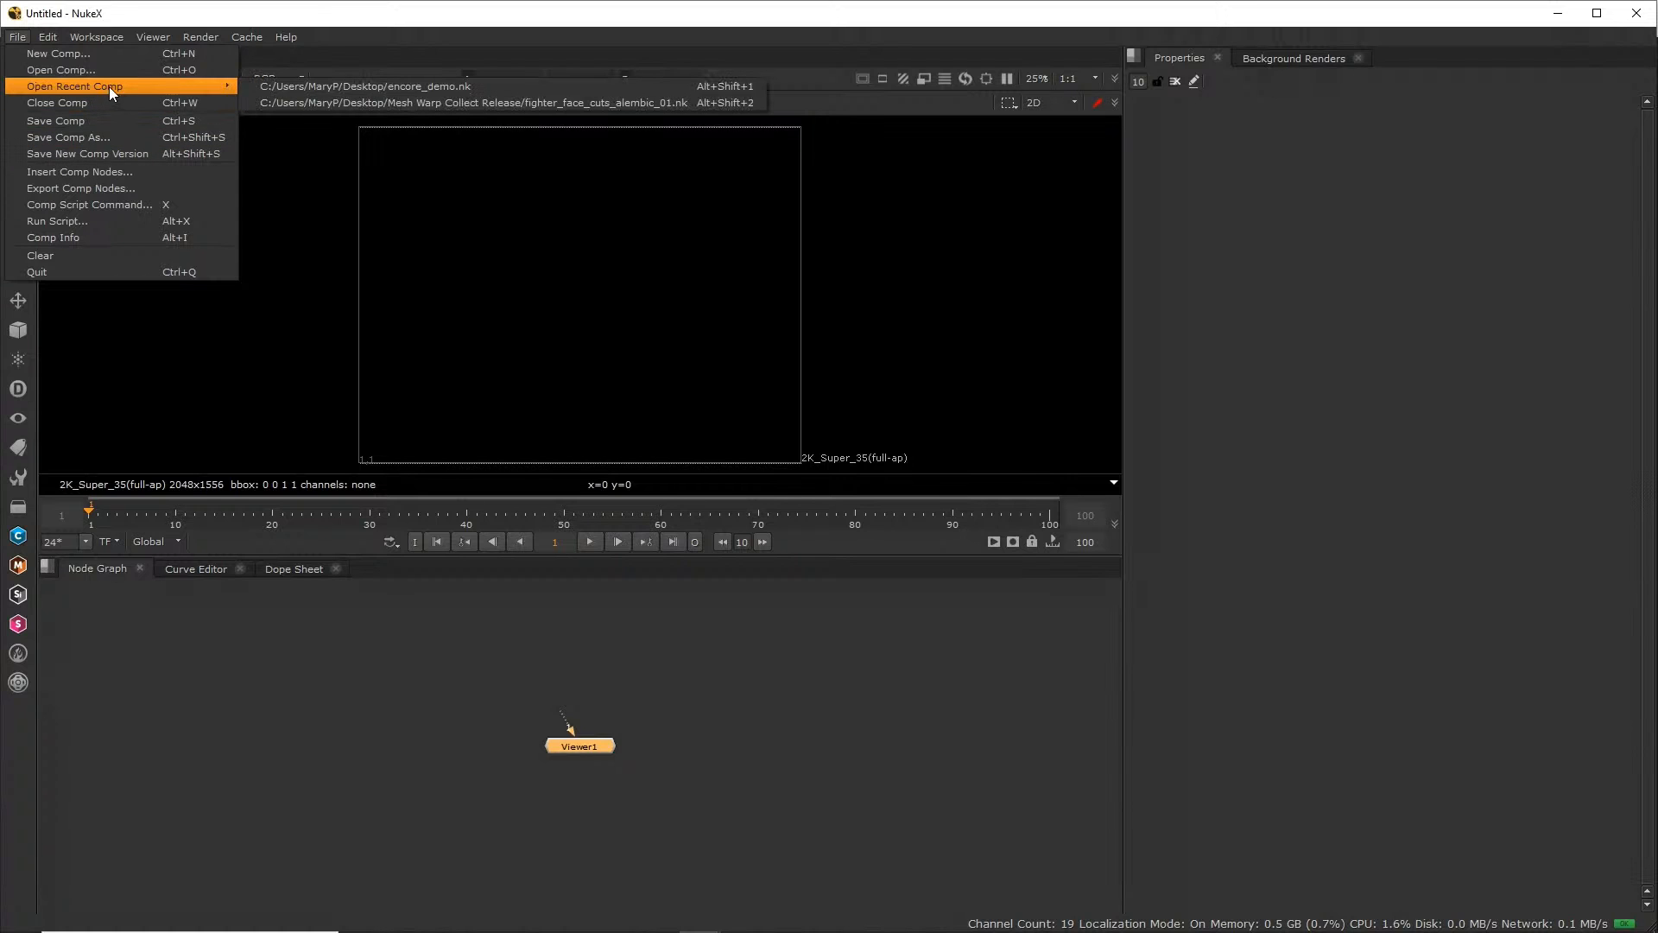
left_click(292, 85)
left_click(874, 499)
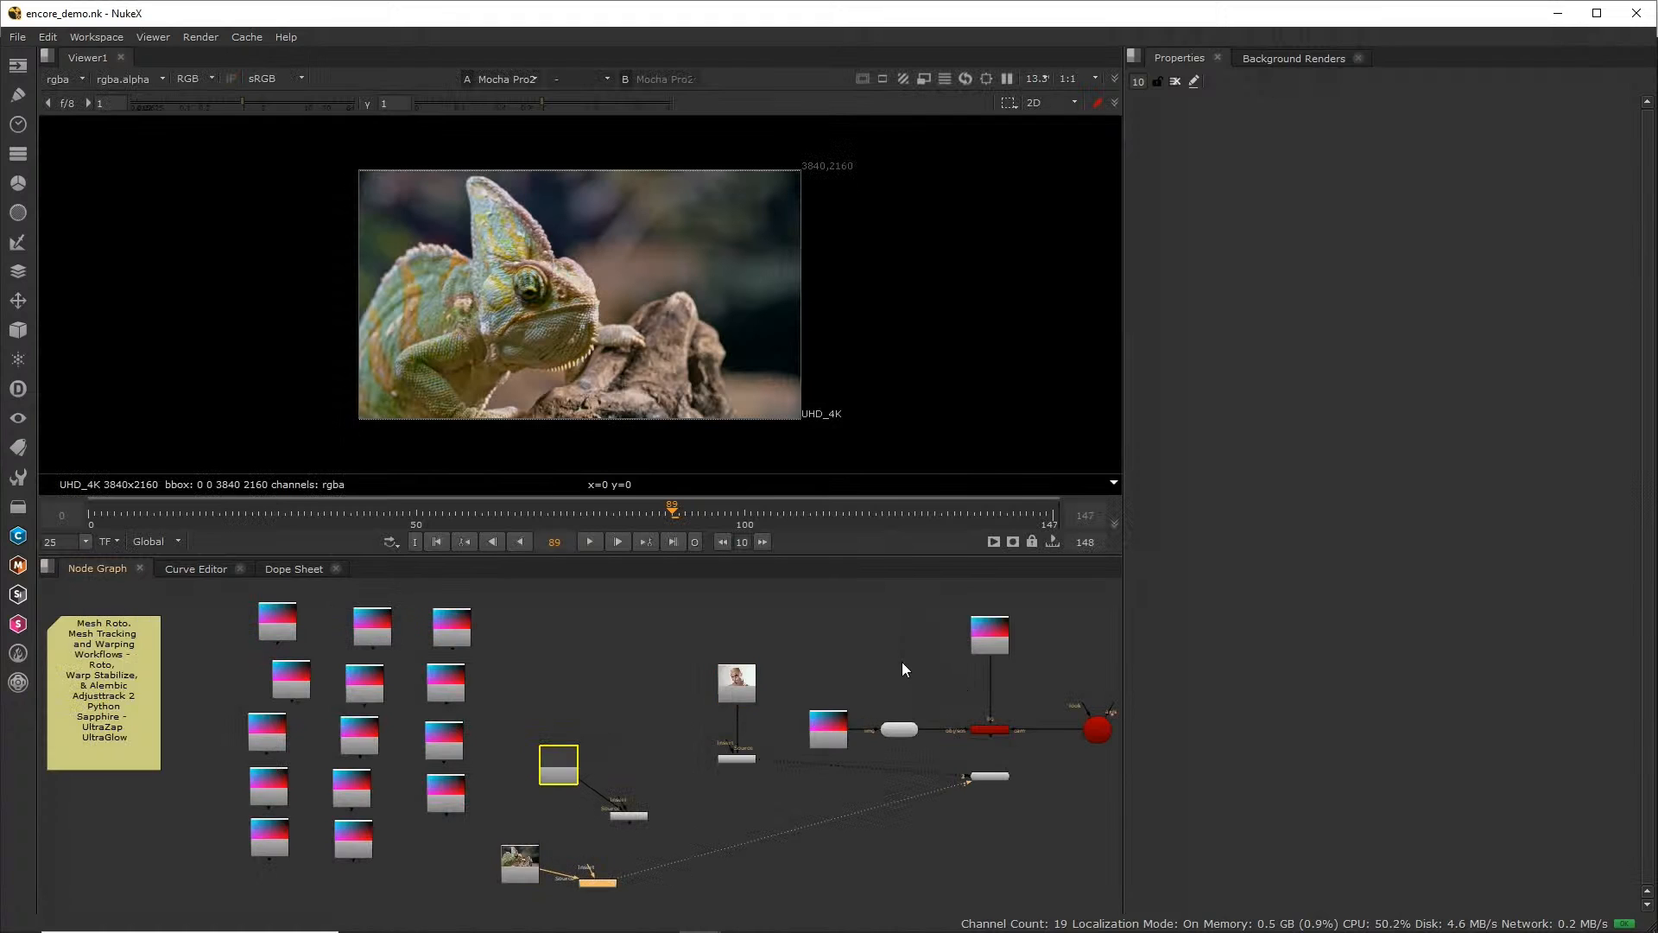
Open the properties of the ReadGeo1 and Camera1 nodes in the BlackEye_Comp Alembic node tree
left_click_drag(840, 655, 600, 649)
scroll(822, 687, "up", 4)
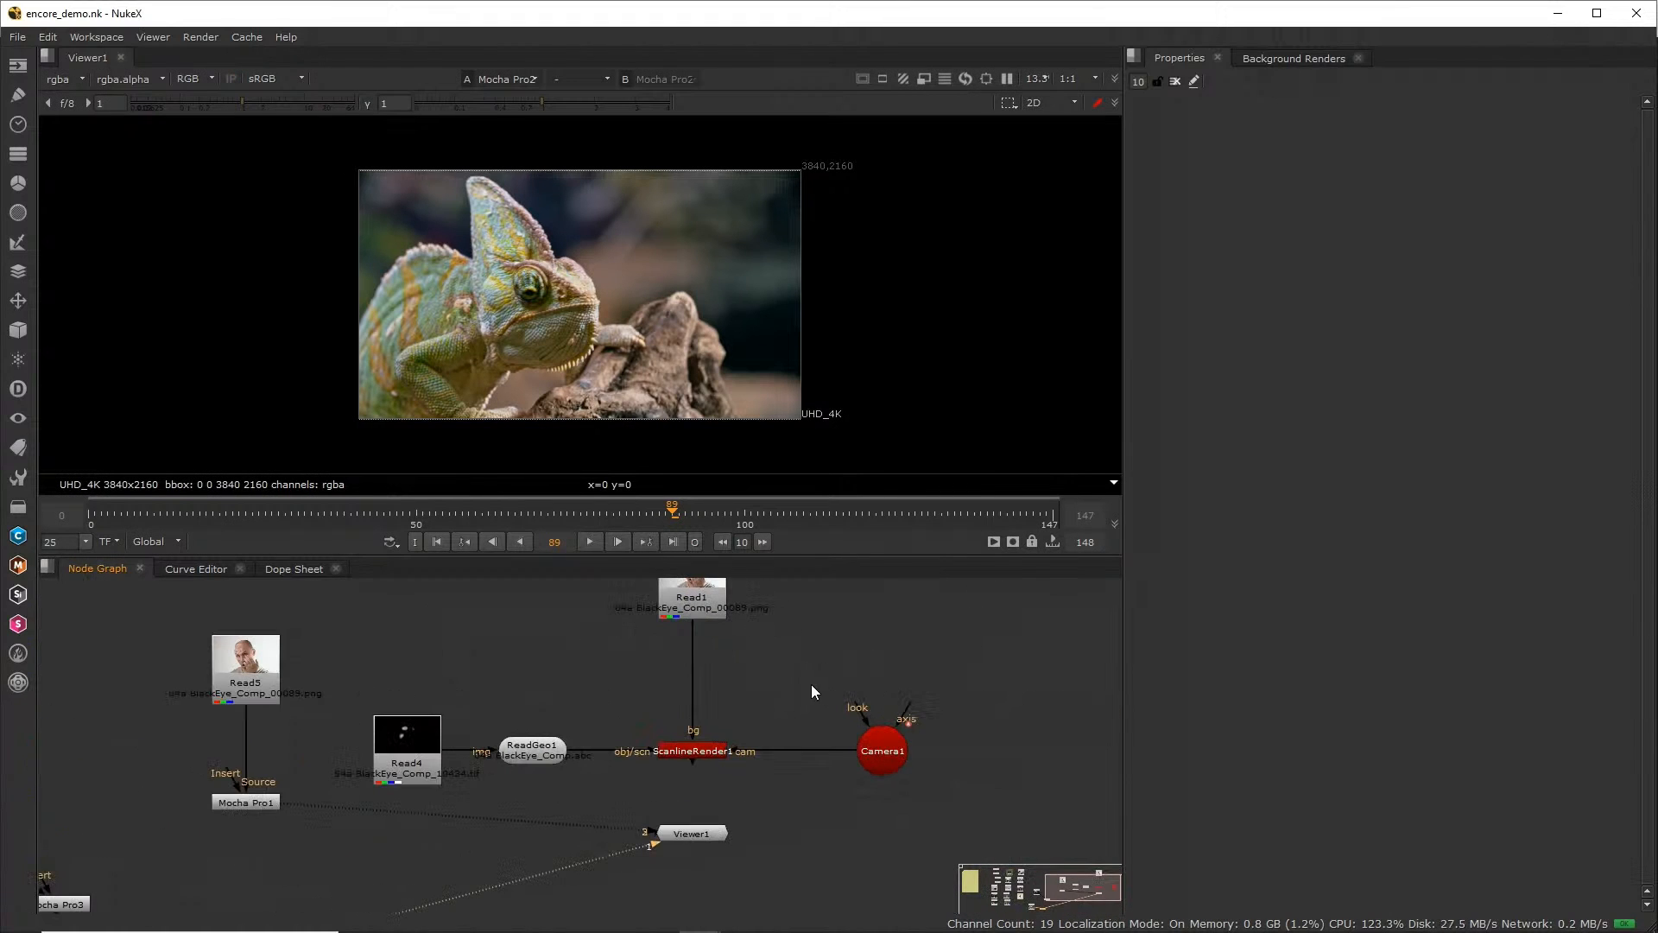
scroll(752, 727, "up", 1)
scroll(756, 736, "down", 5)
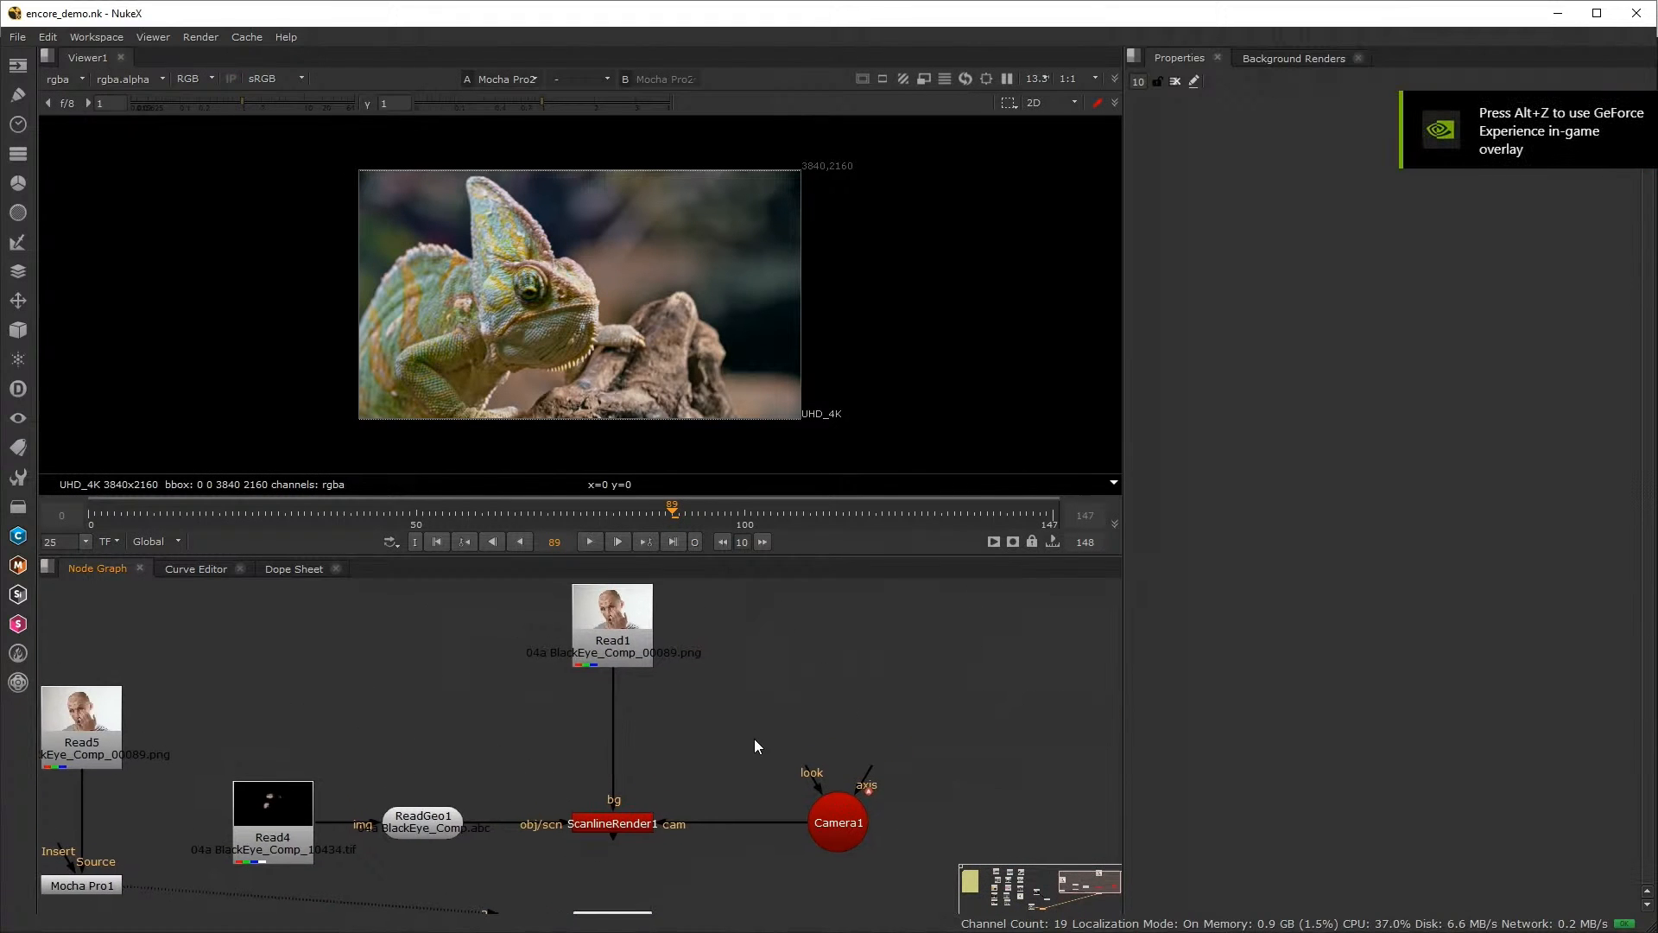
left_click_drag(931, 671, 740, 760)
scroll(710, 695, "up", 4)
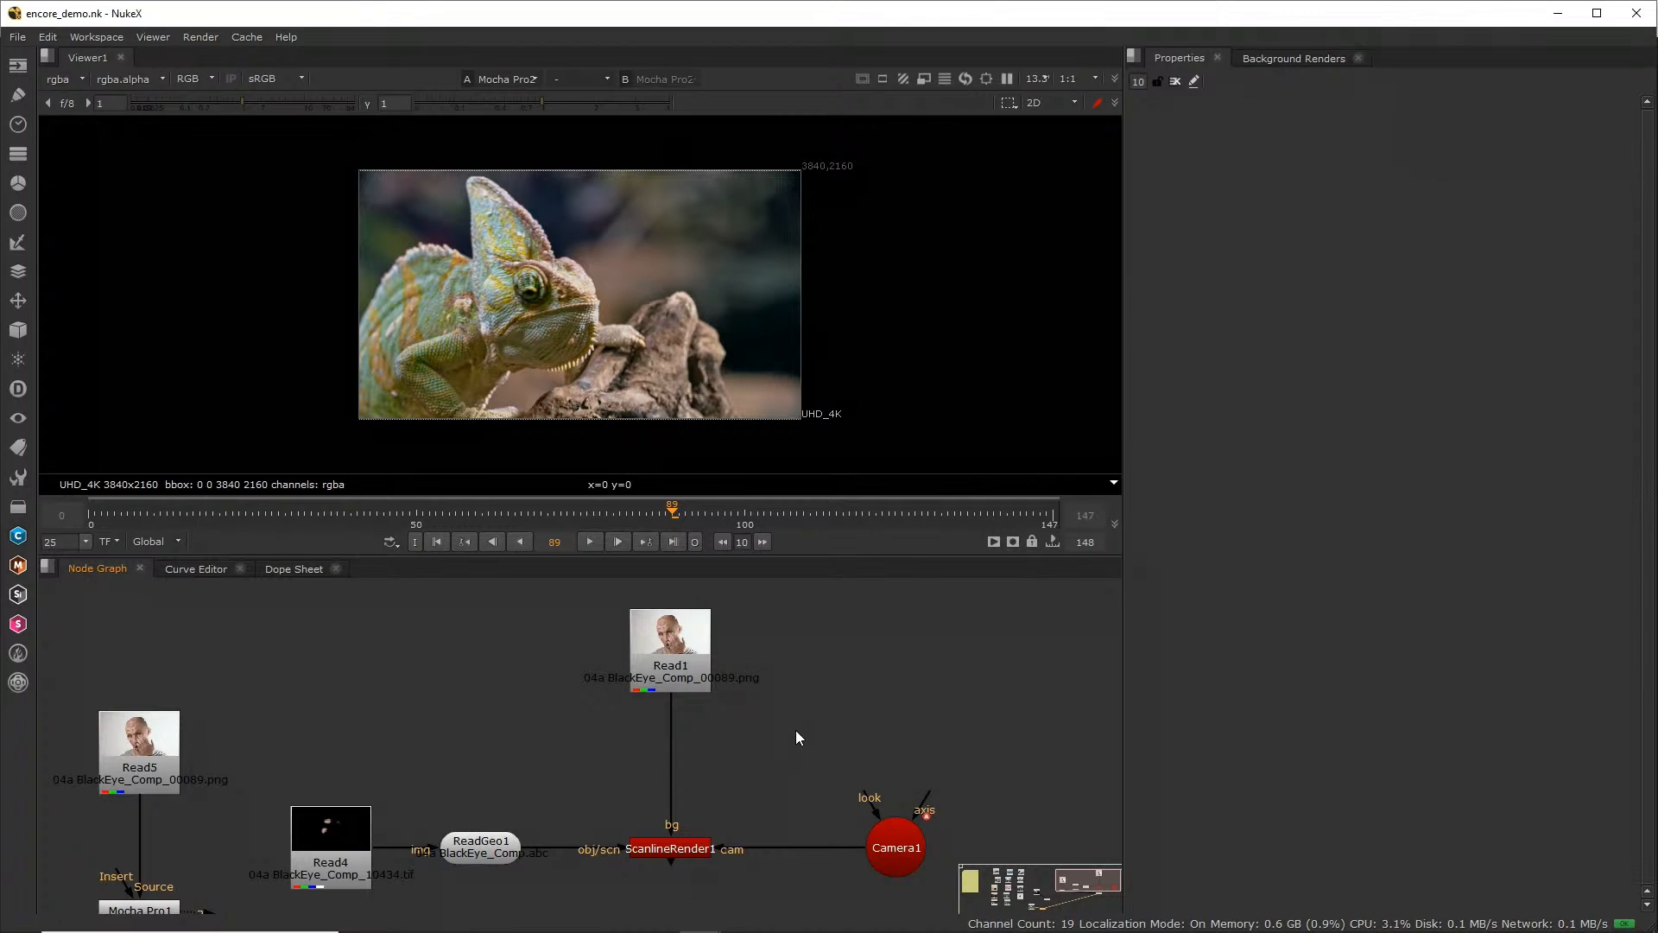
left_click(453, 851)
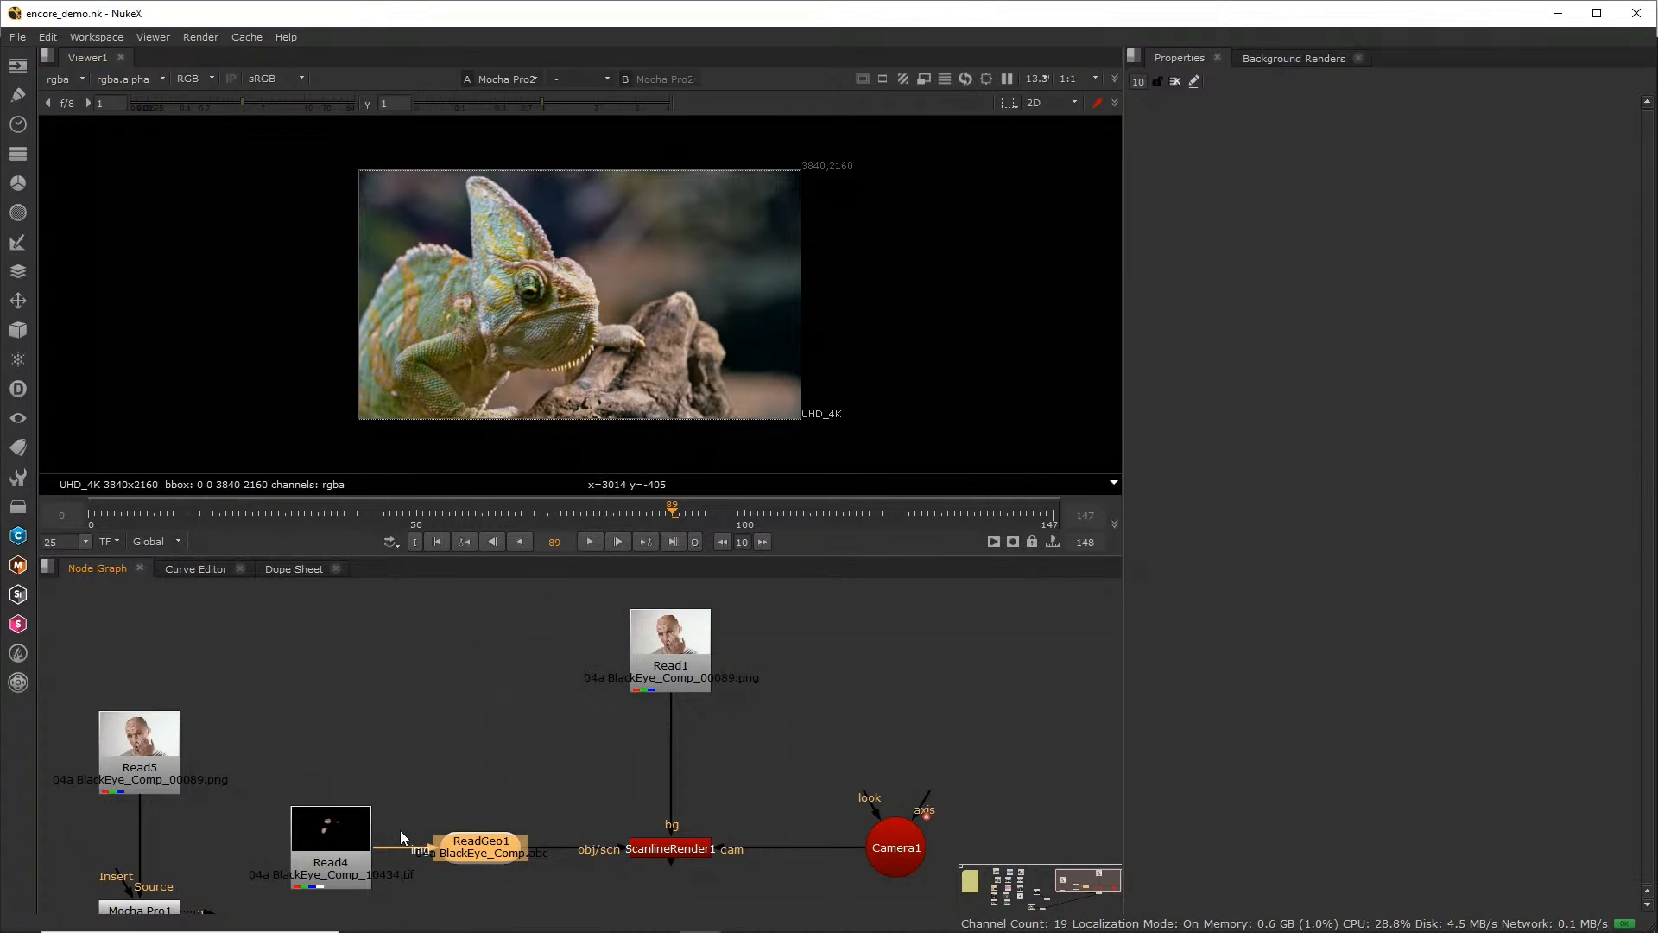
double_click(483, 851)
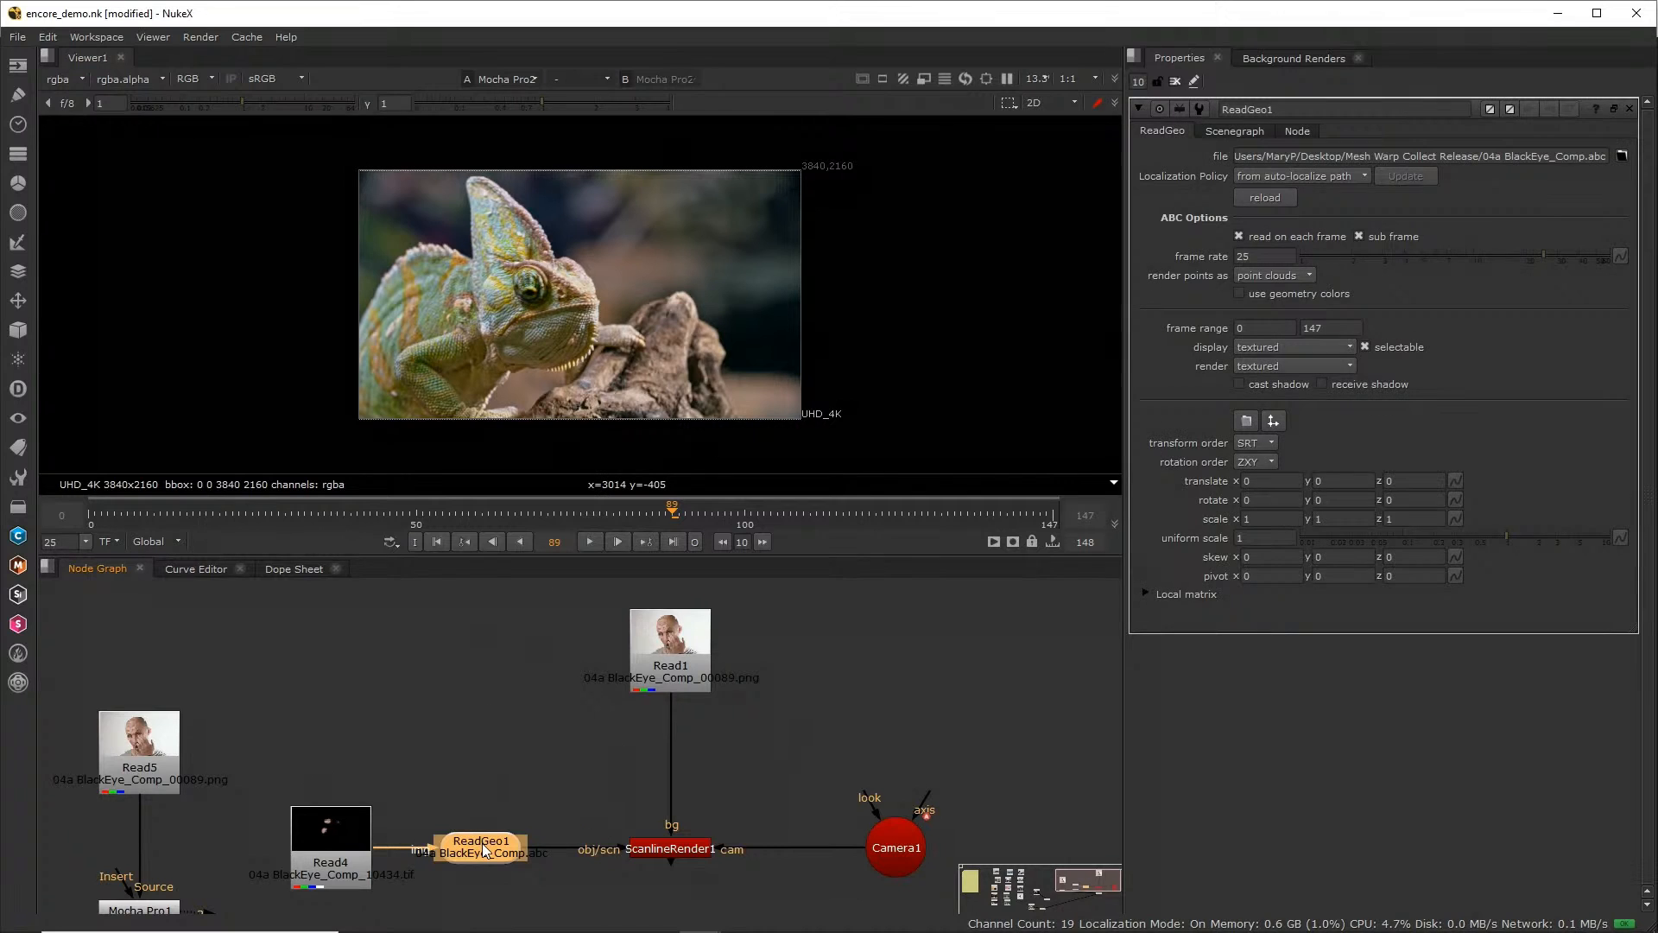
left_click(899, 848)
double_click(898, 846)
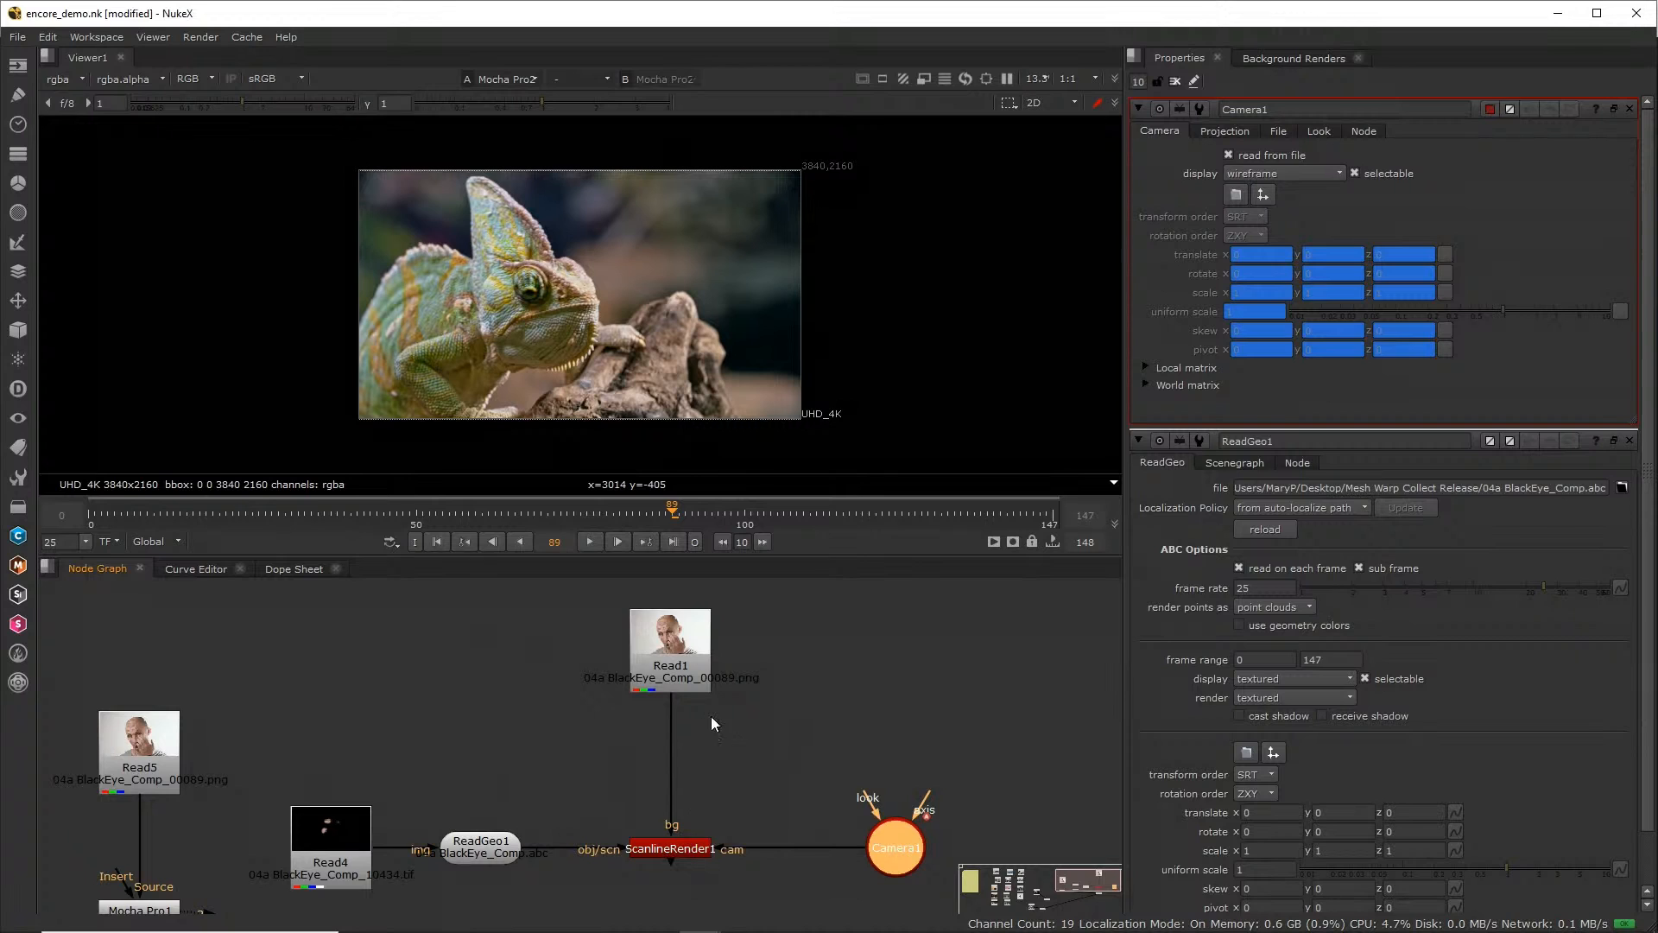
Rearrange the node tree by moving Read4 above ReadGeo1, Read1 closer to ScanlineRender1, and Camera1 slightly higher
left_click(474, 848)
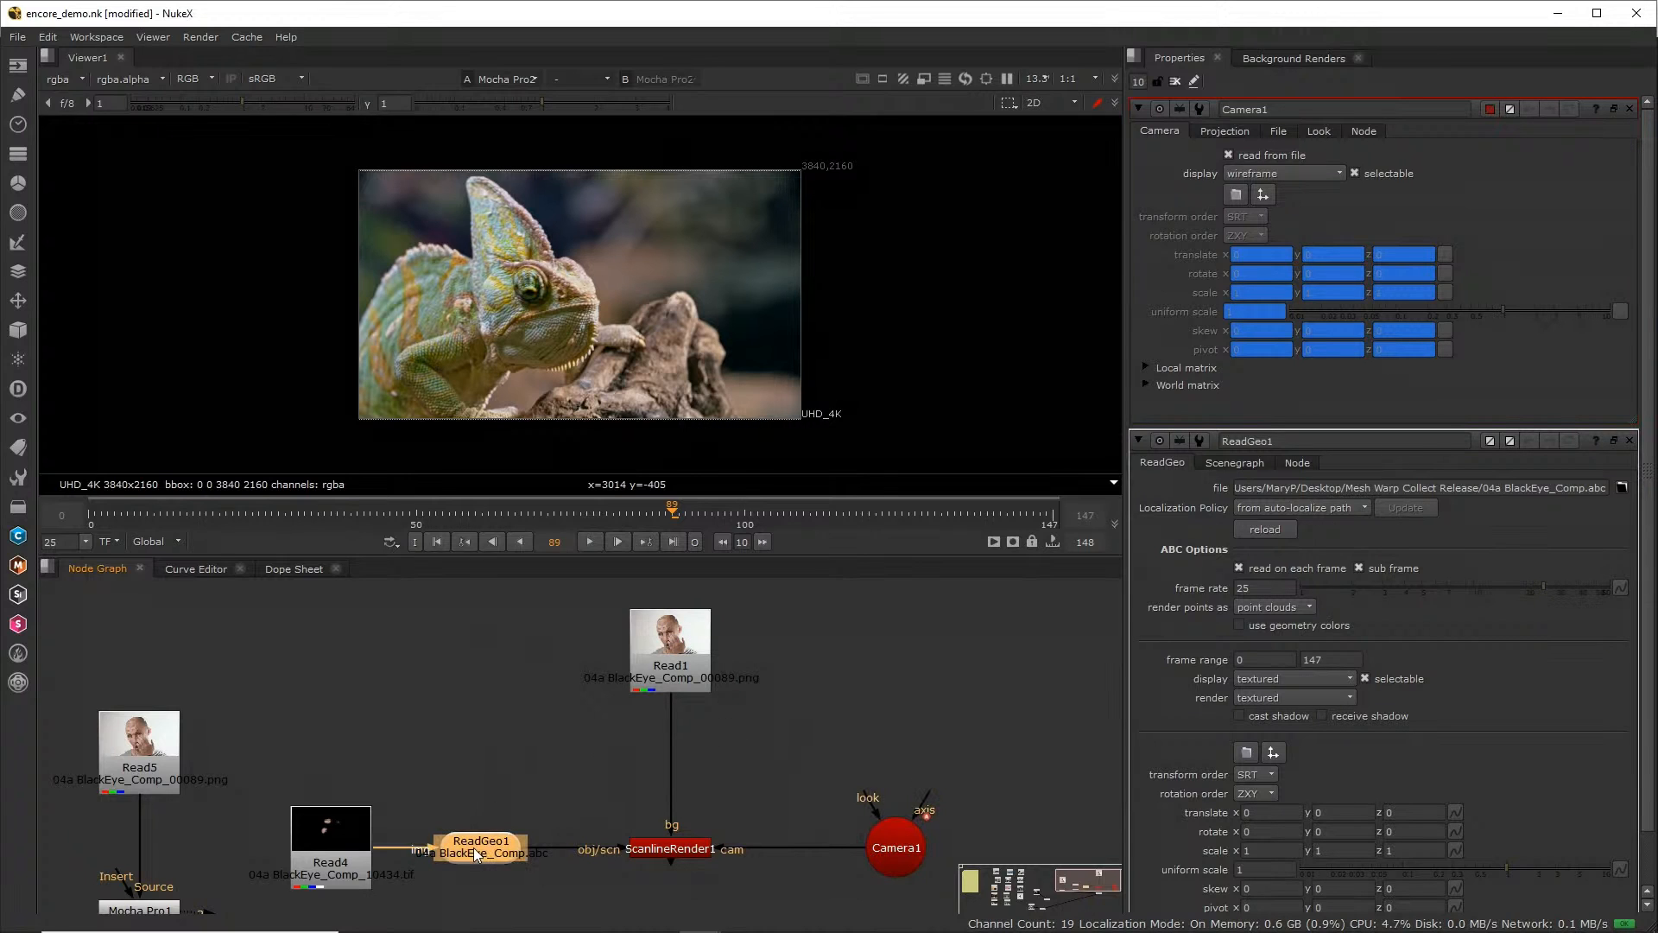
left_click_drag(318, 809, 345, 634)
left_click_drag(693, 644, 693, 680)
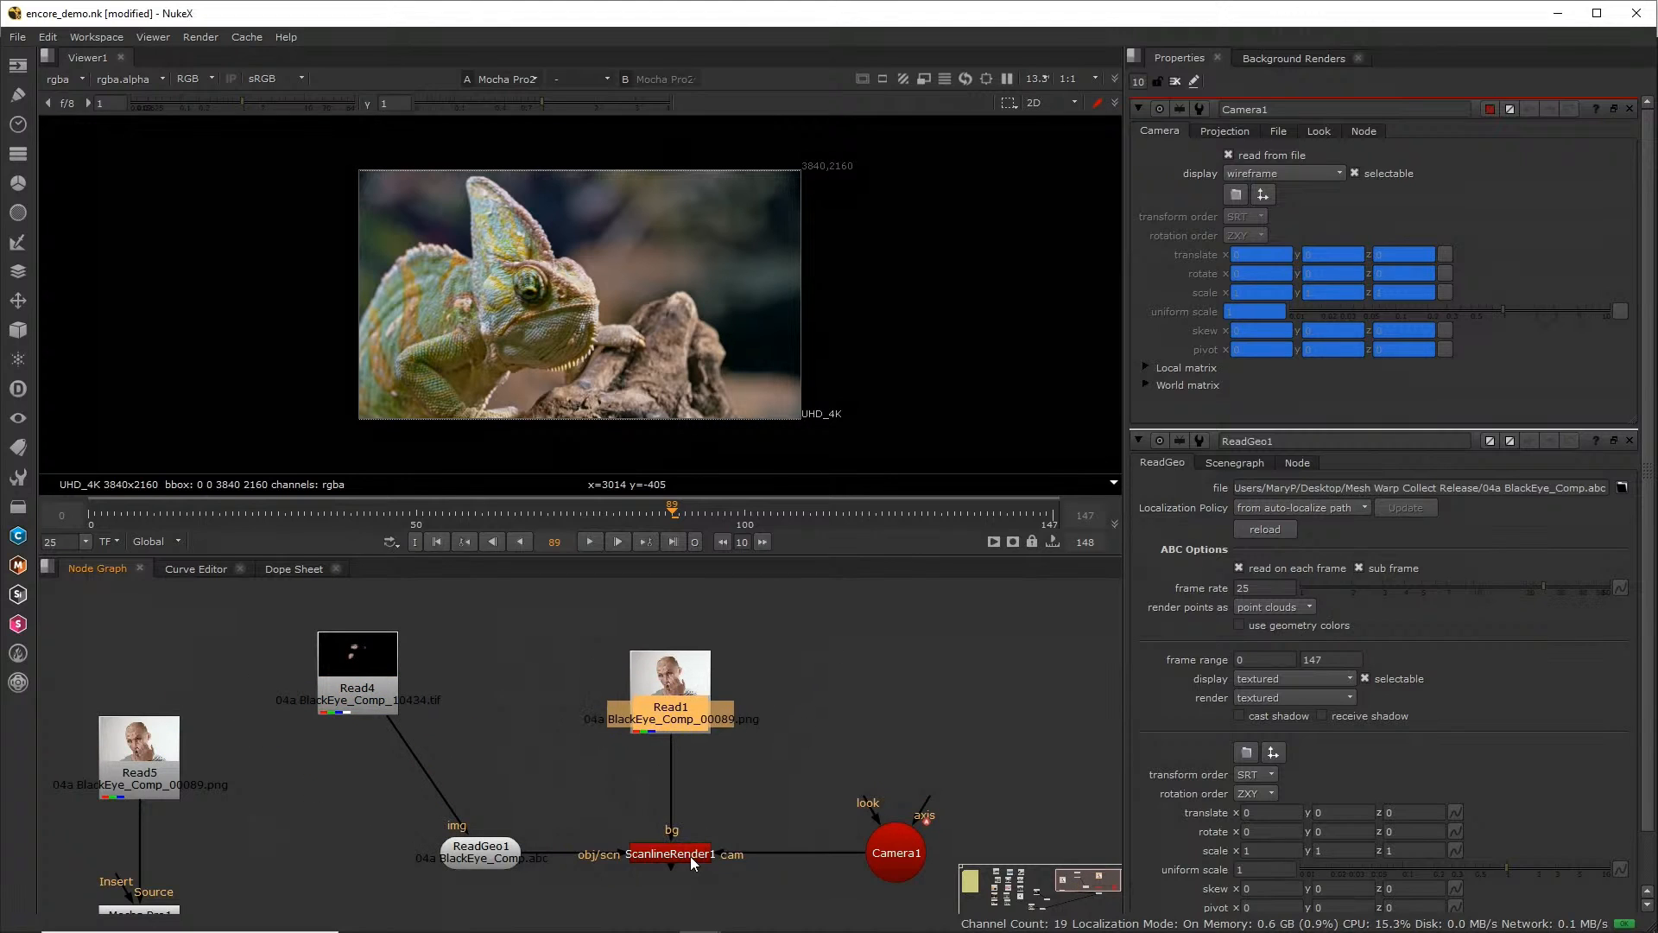
left_click(691, 855)
left_click_drag(915, 864, 914, 830)
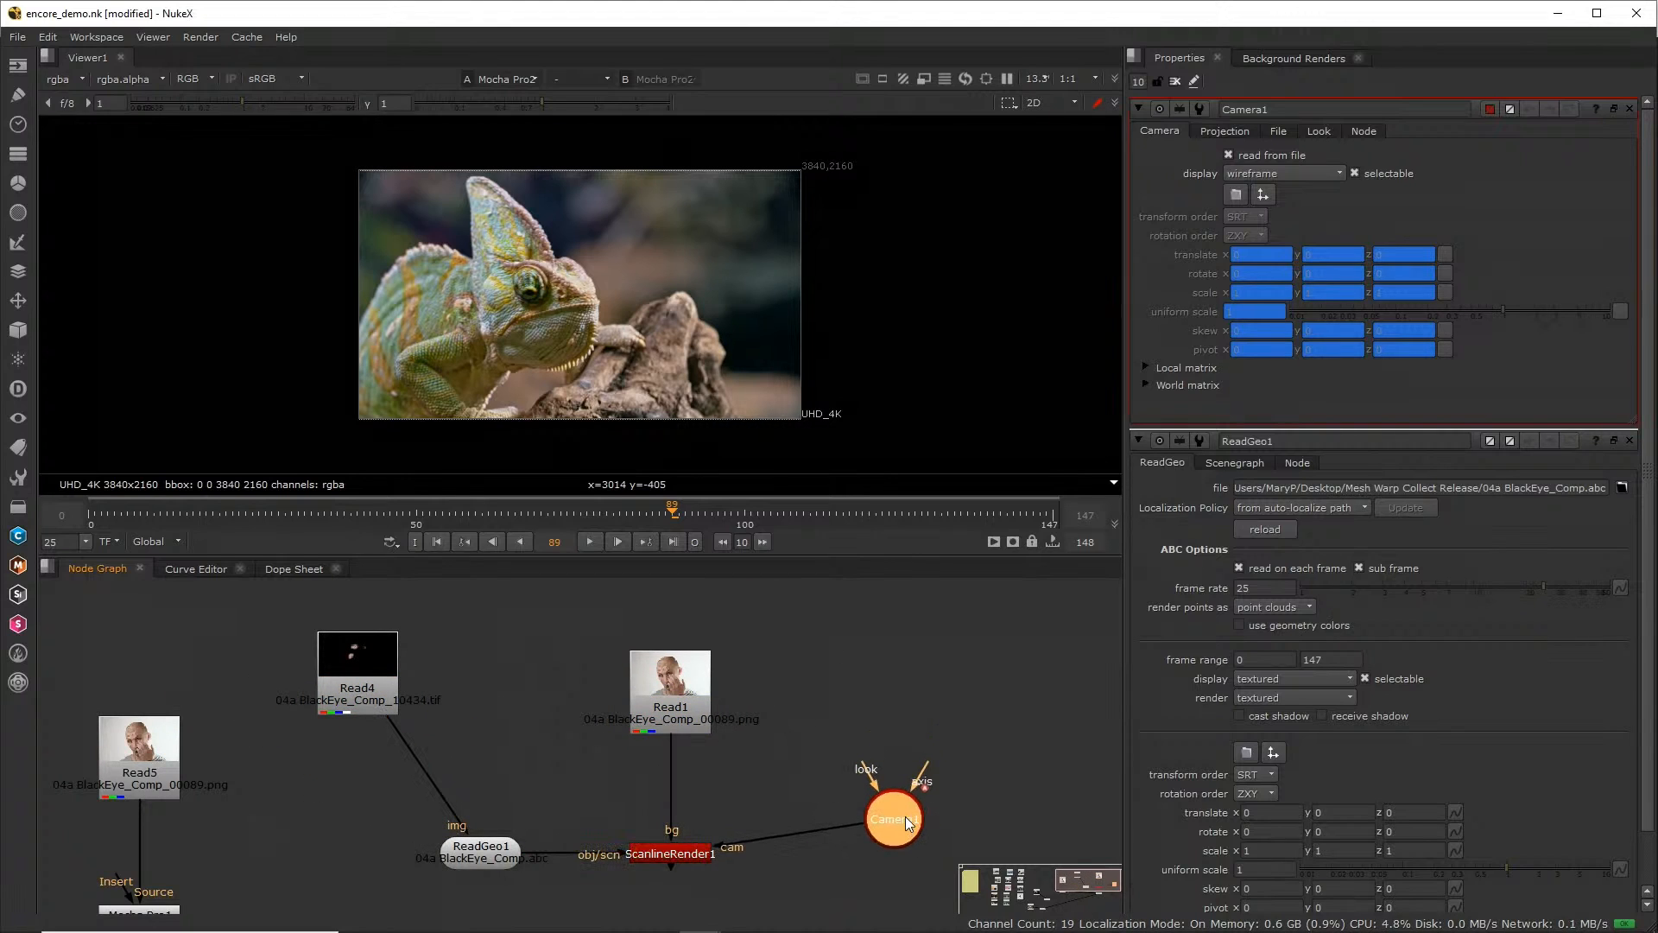
Display Camera1's file settings and highlight the end of its BlackEye_Comp.abc file path
left_click(1277, 132)
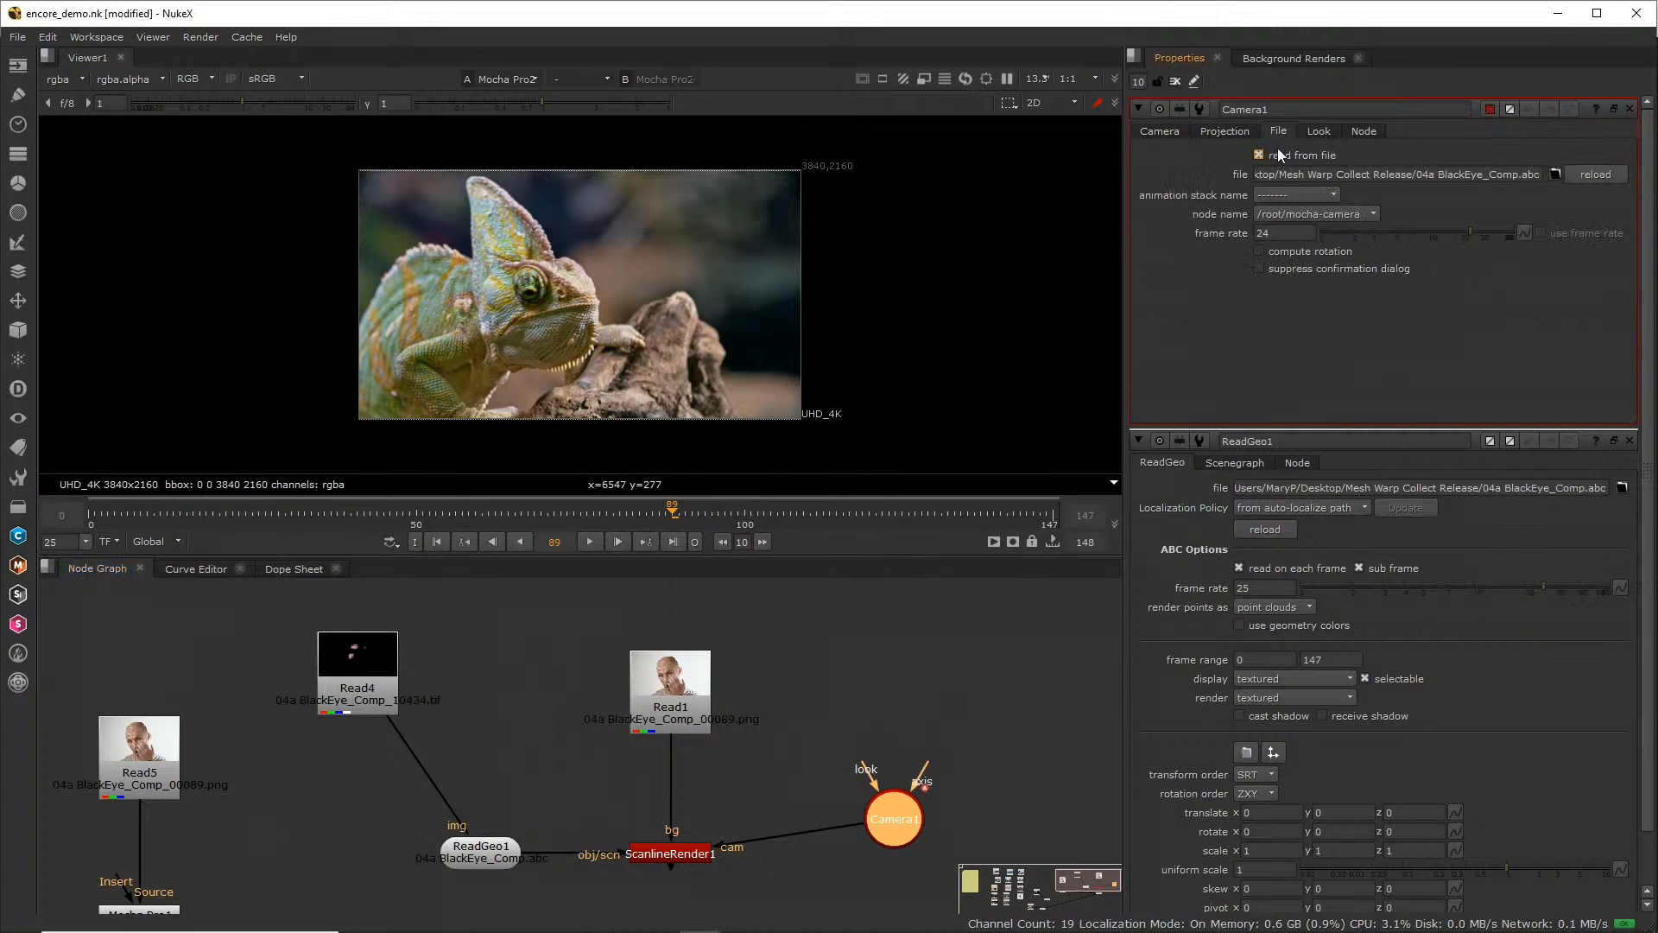
left_click_drag(1484, 174, 1544, 174)
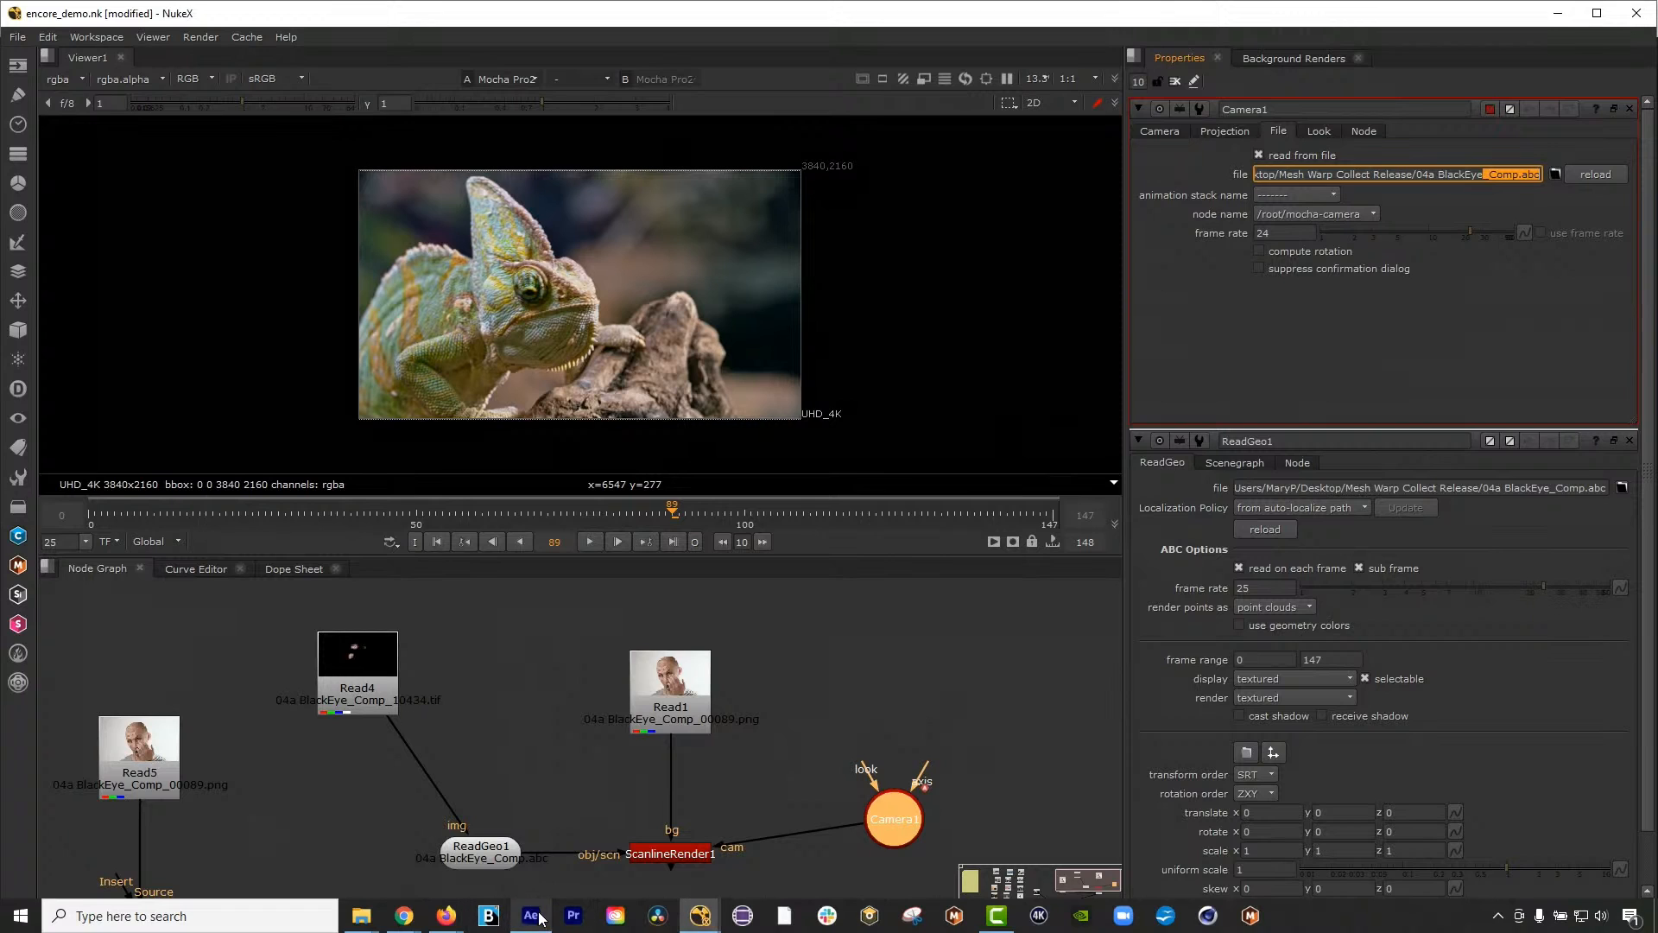
Open the properties of ReadGeo1, then launch the Mocha UI from the Mocha Pro1 node, dismissing the welcome window
double_click(483, 848)
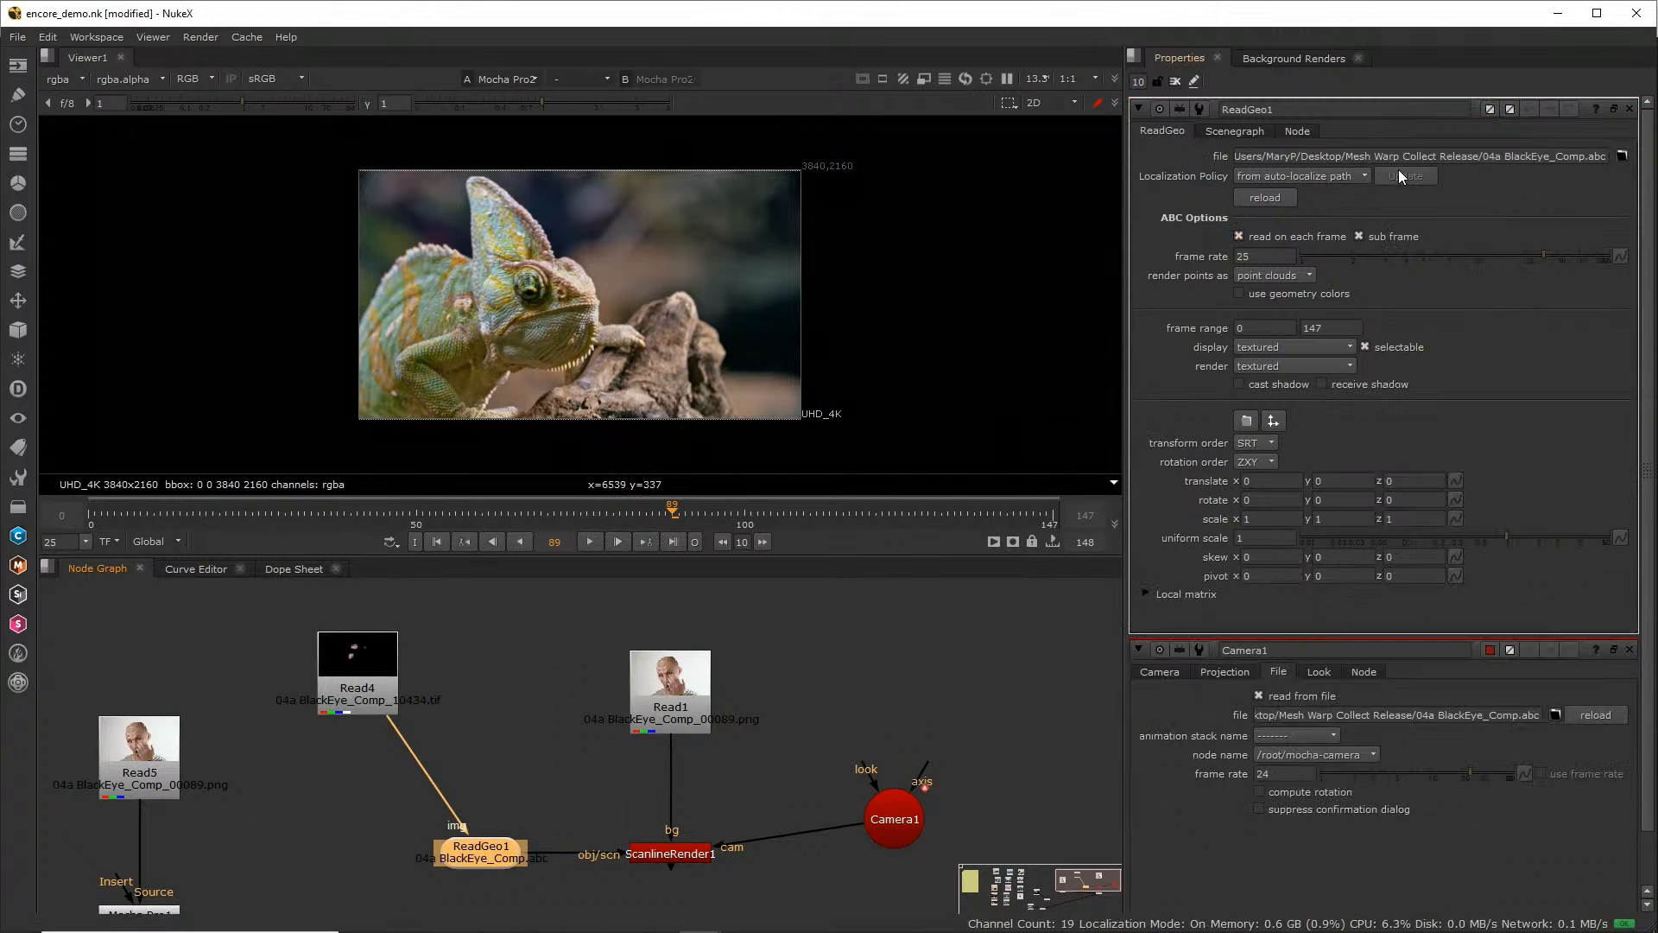
left_click(385, 691)
left_click(143, 914)
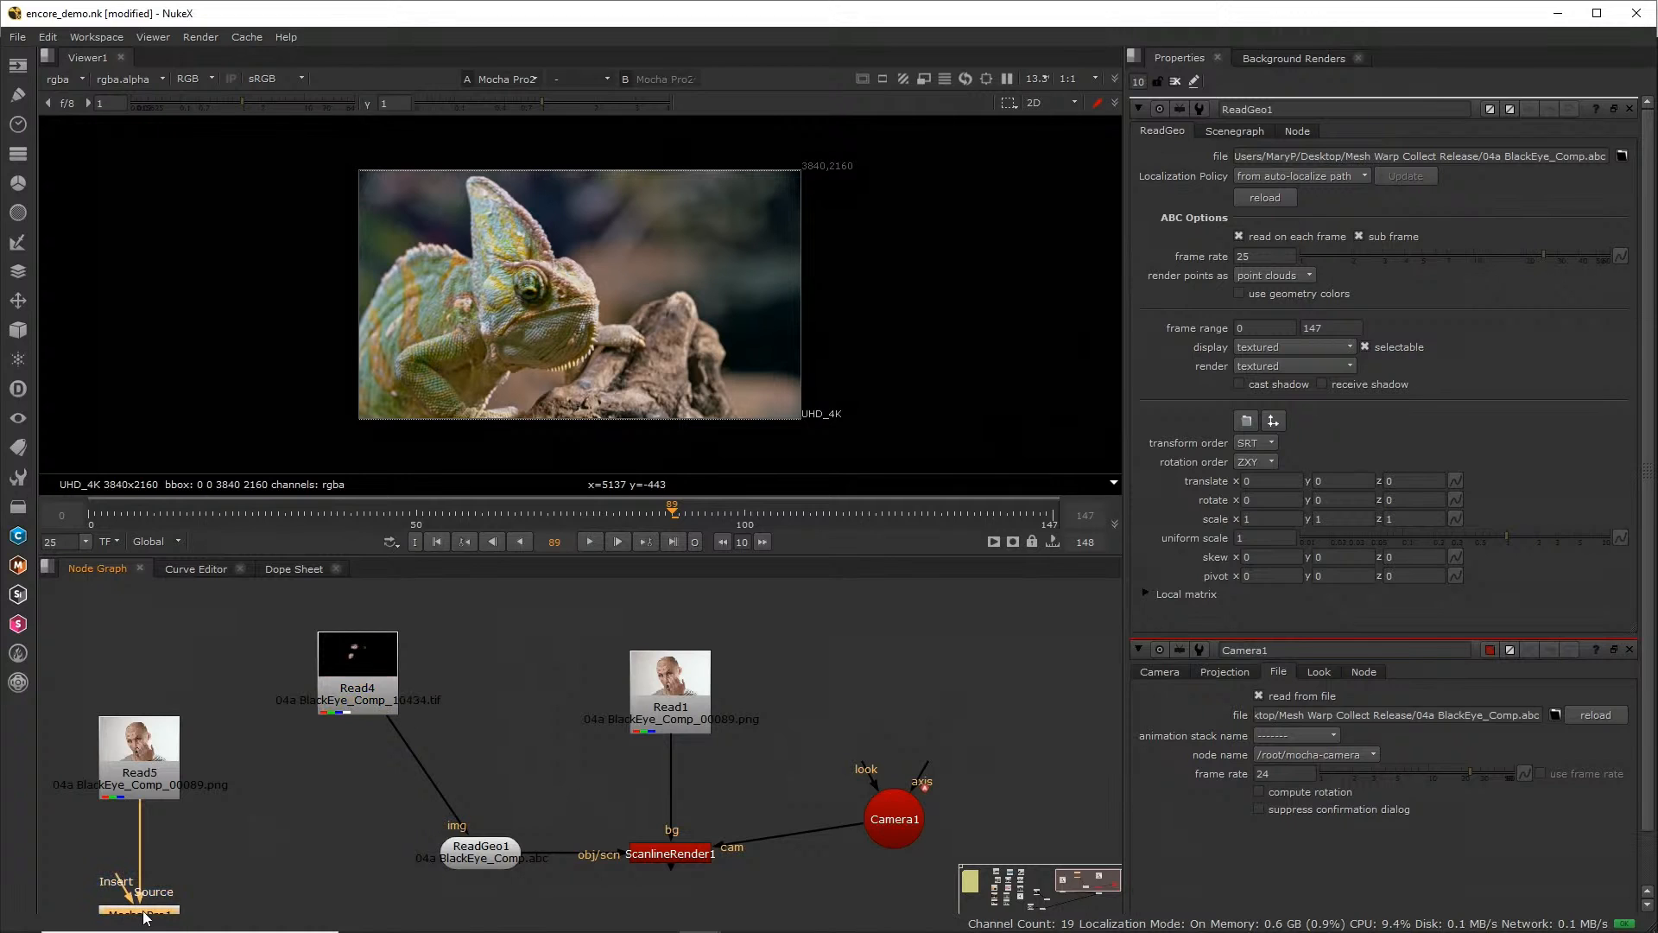
double_click(143, 916)
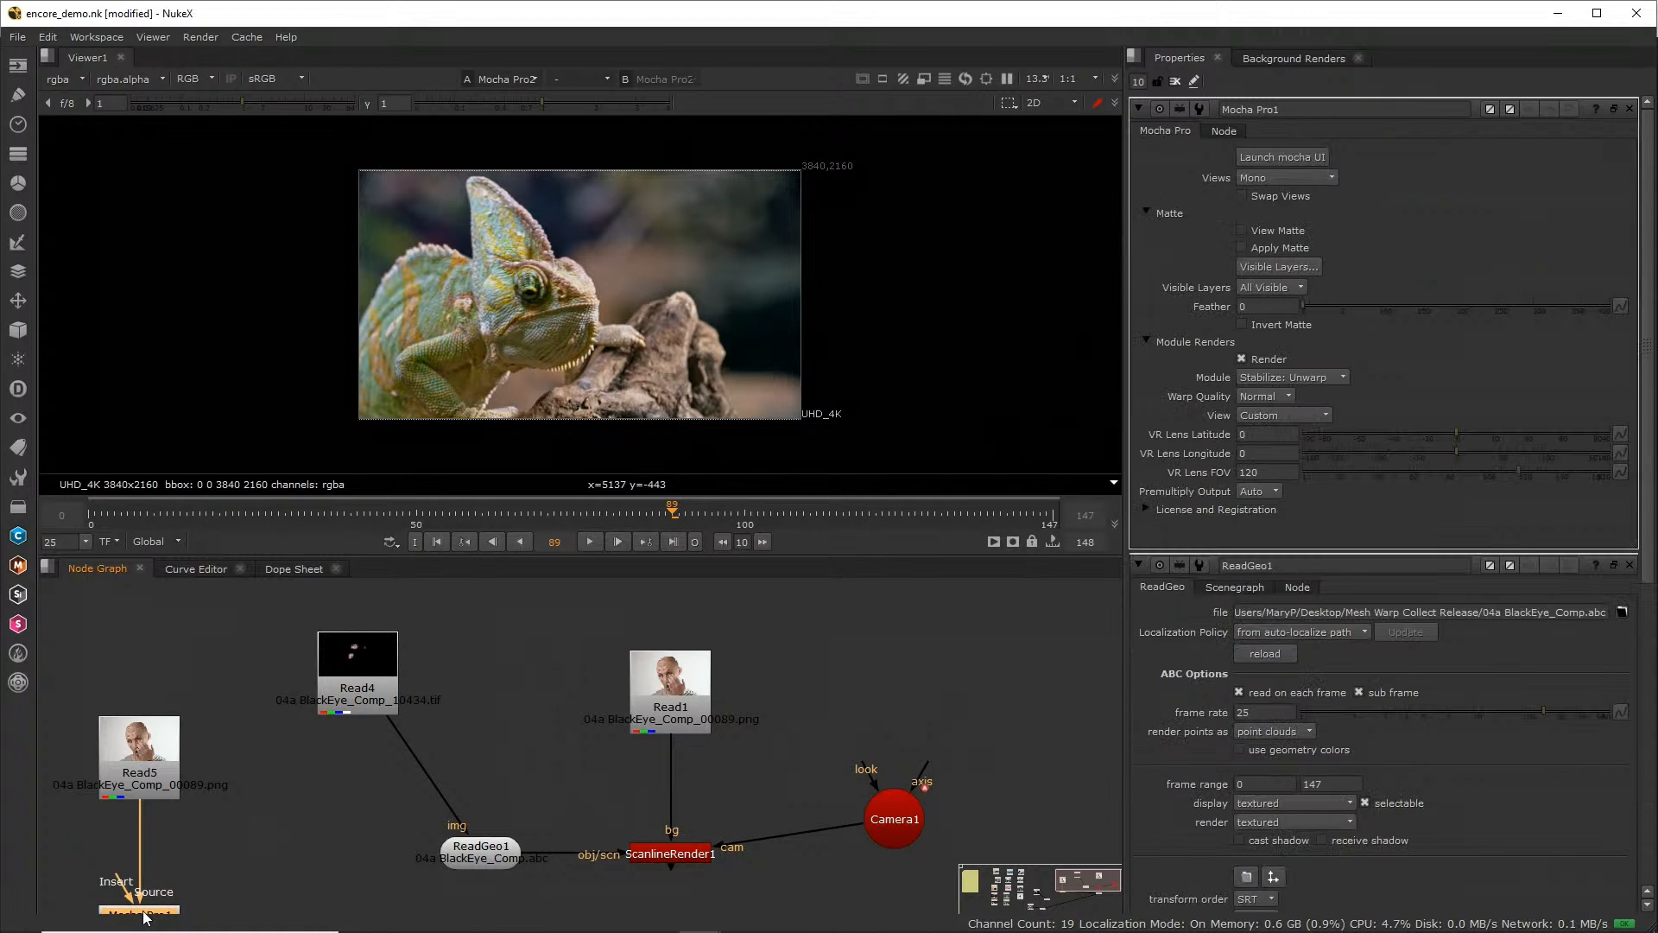
left_click(1311, 160)
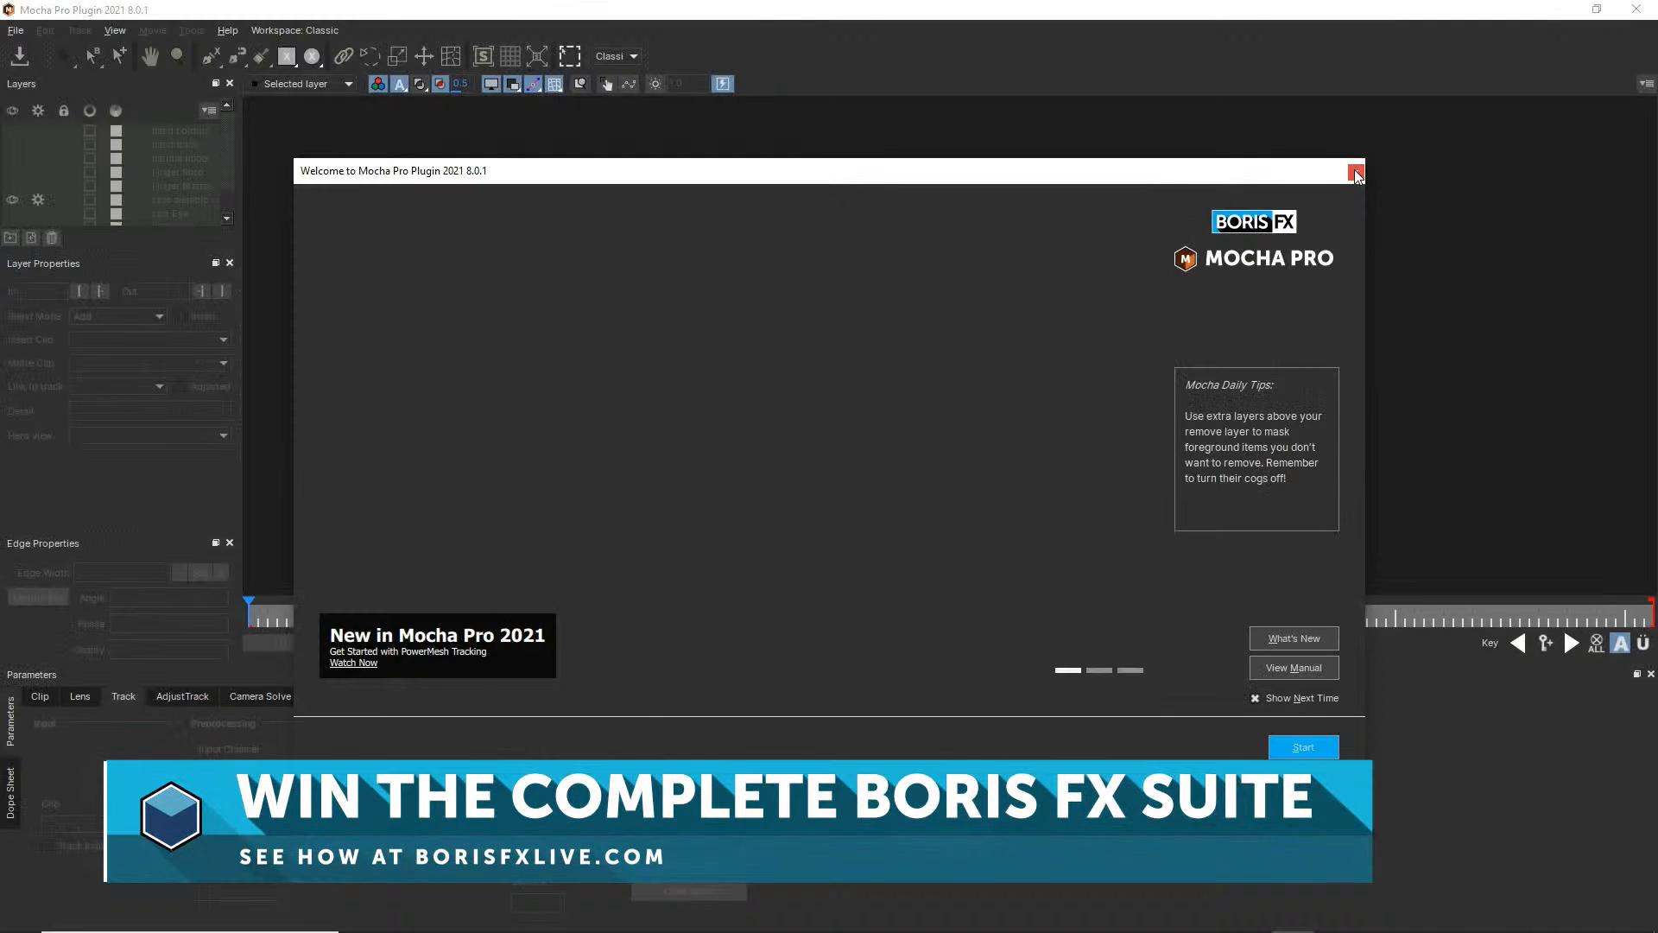
left_click(1356, 173)
Show the Alembic Mesh Data (*.abc) tracking export for the face alembic layer, leaving it and Mocha without exporting
left_click(168, 198)
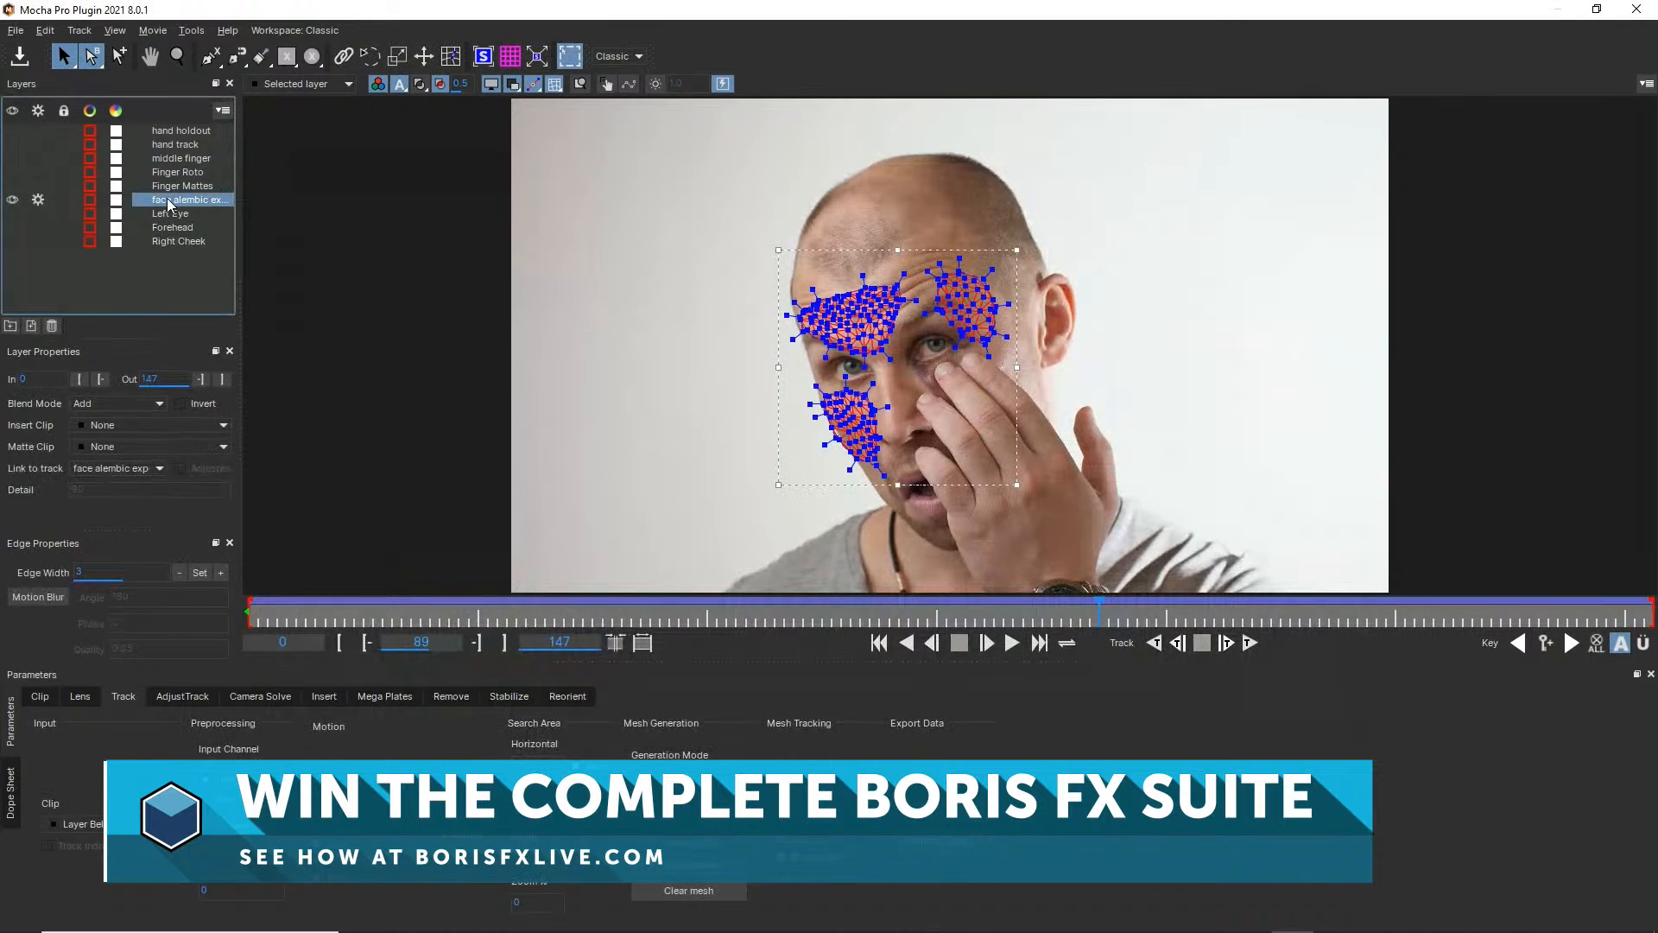
left_click(946, 842)
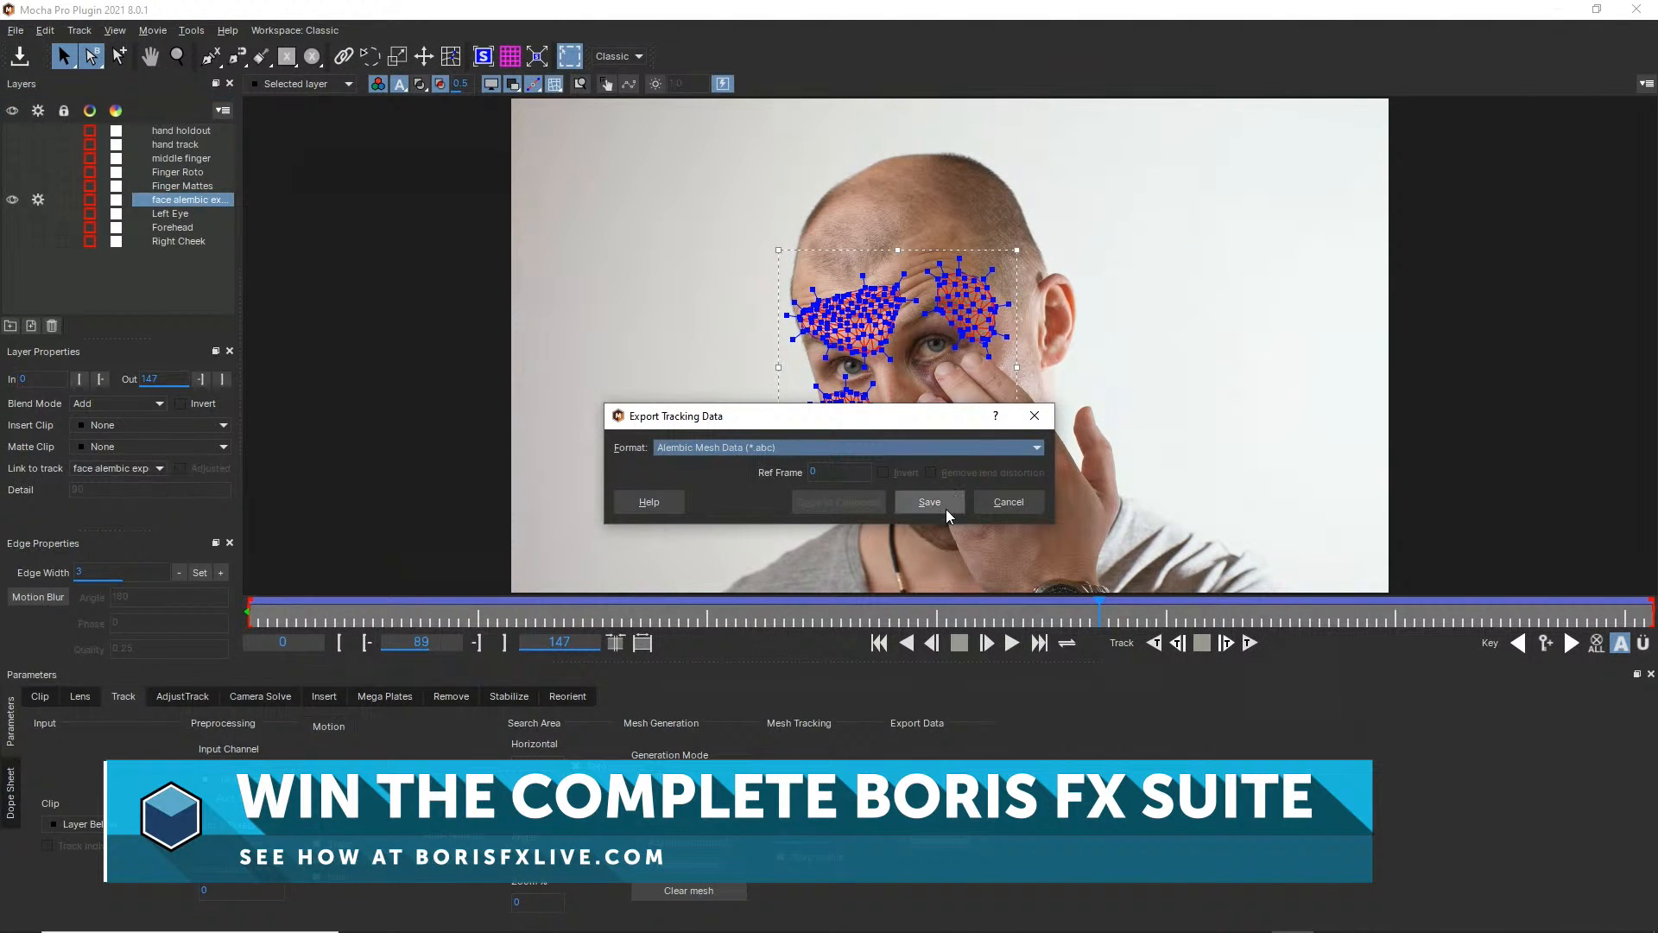
left_click(1008, 501)
left_click(1636, 9)
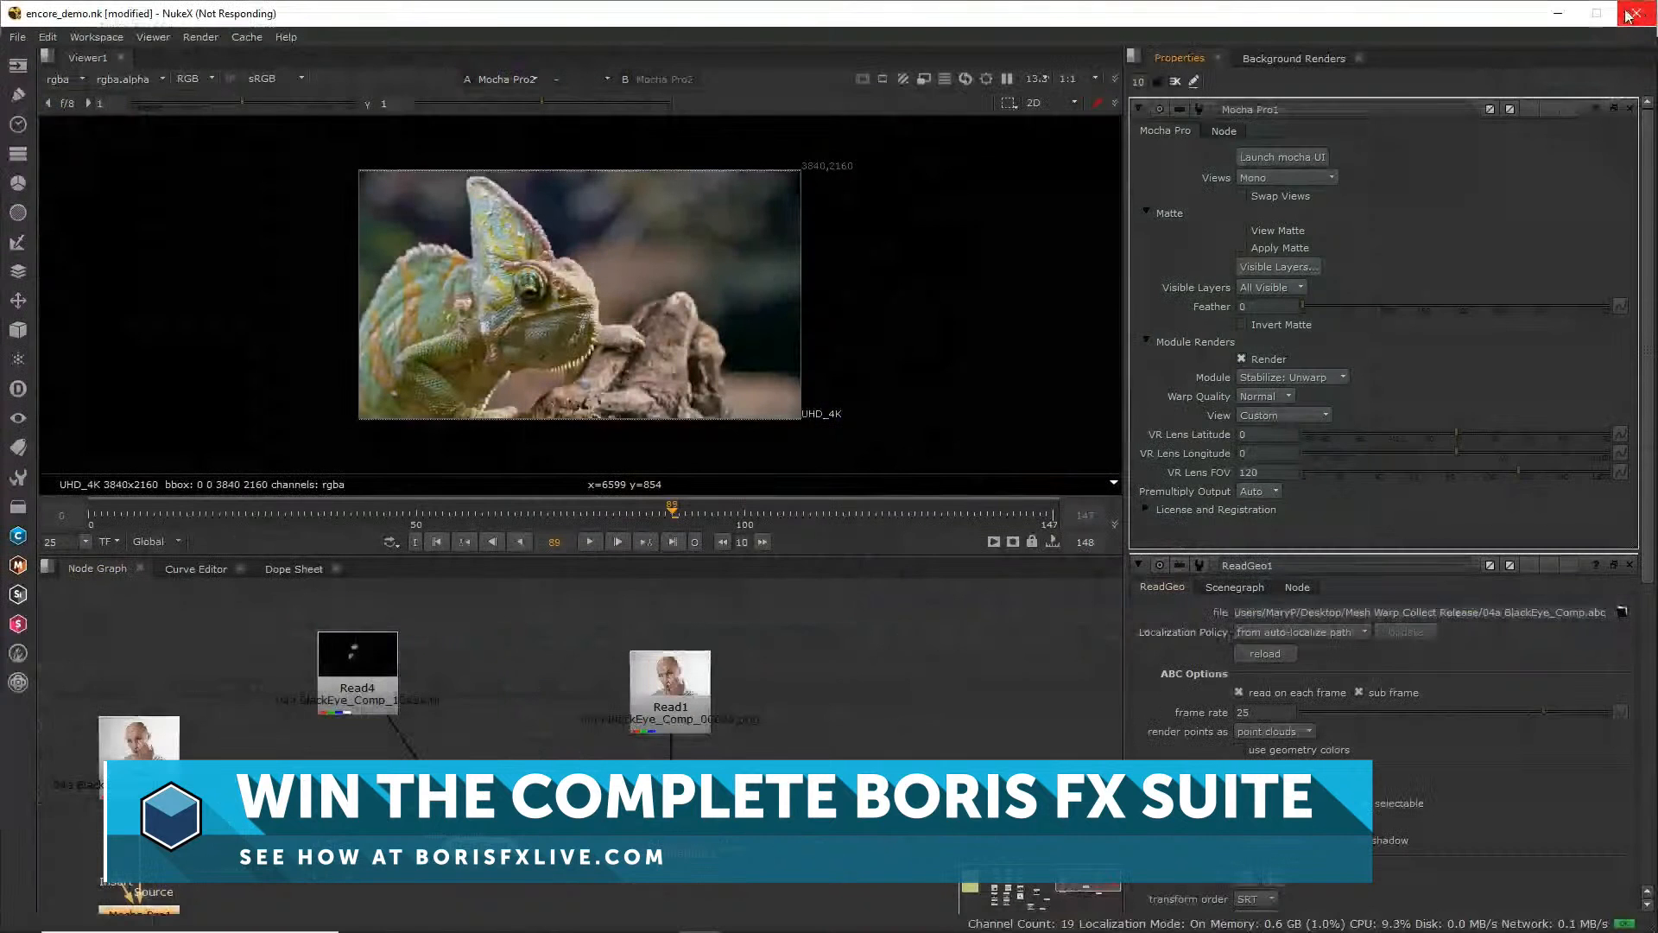
Open the properties of ReadGeo1 and ScanlineRender1, and move the Camera1 node slightly lower in the node tree
double_click(484, 855)
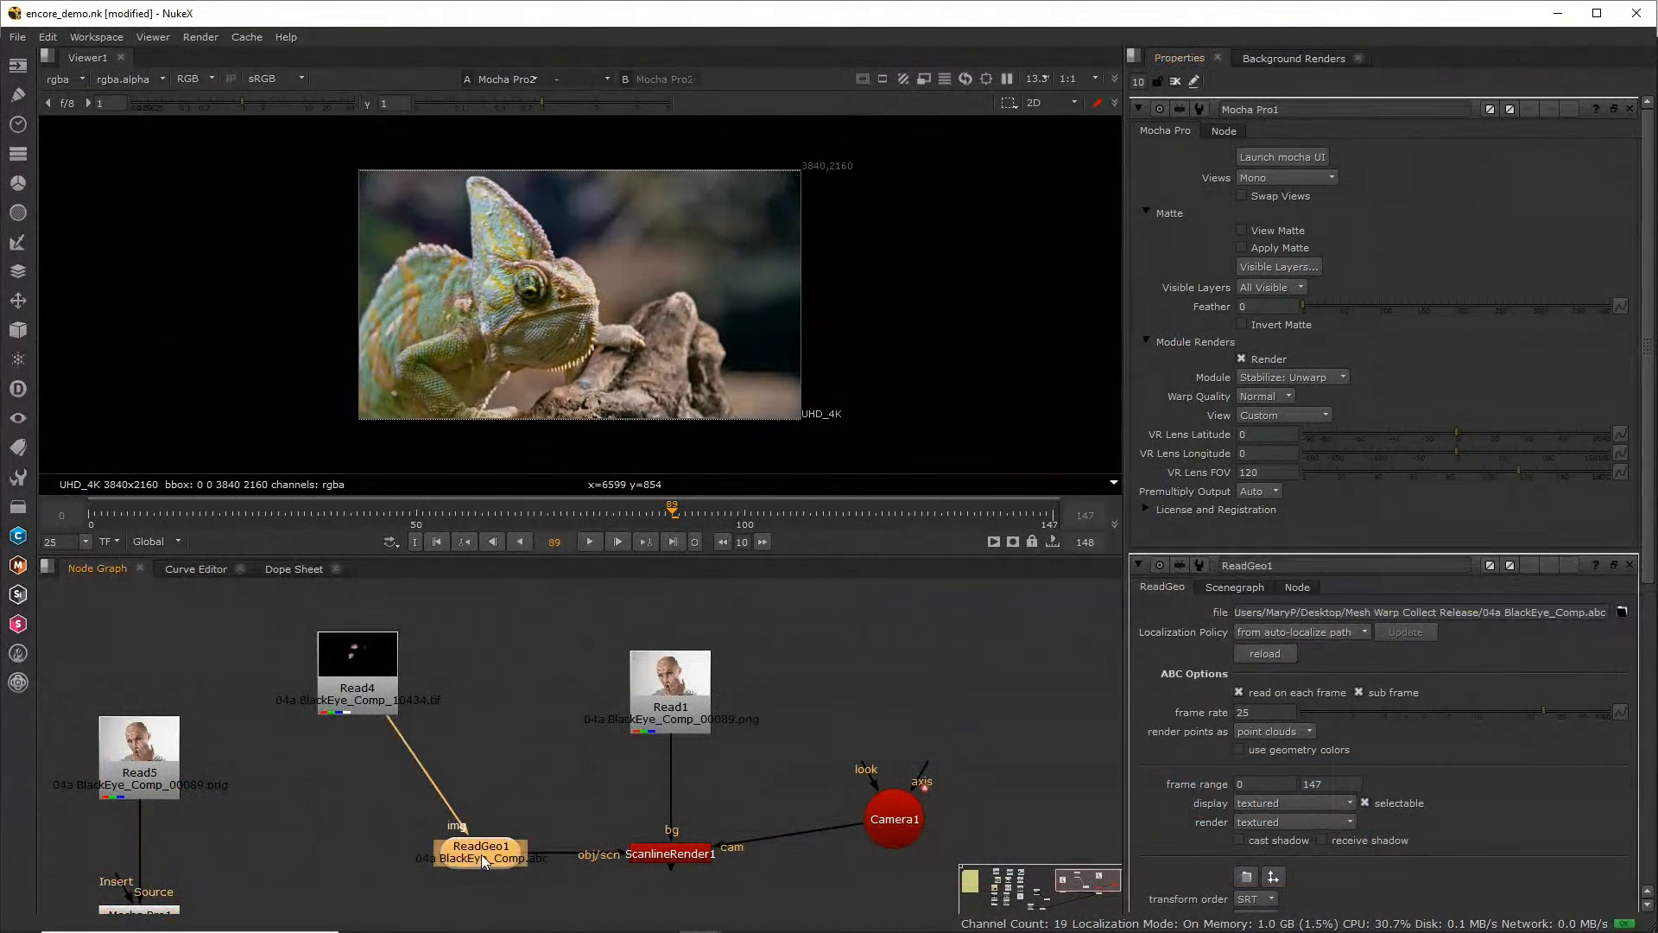
left_click(878, 827)
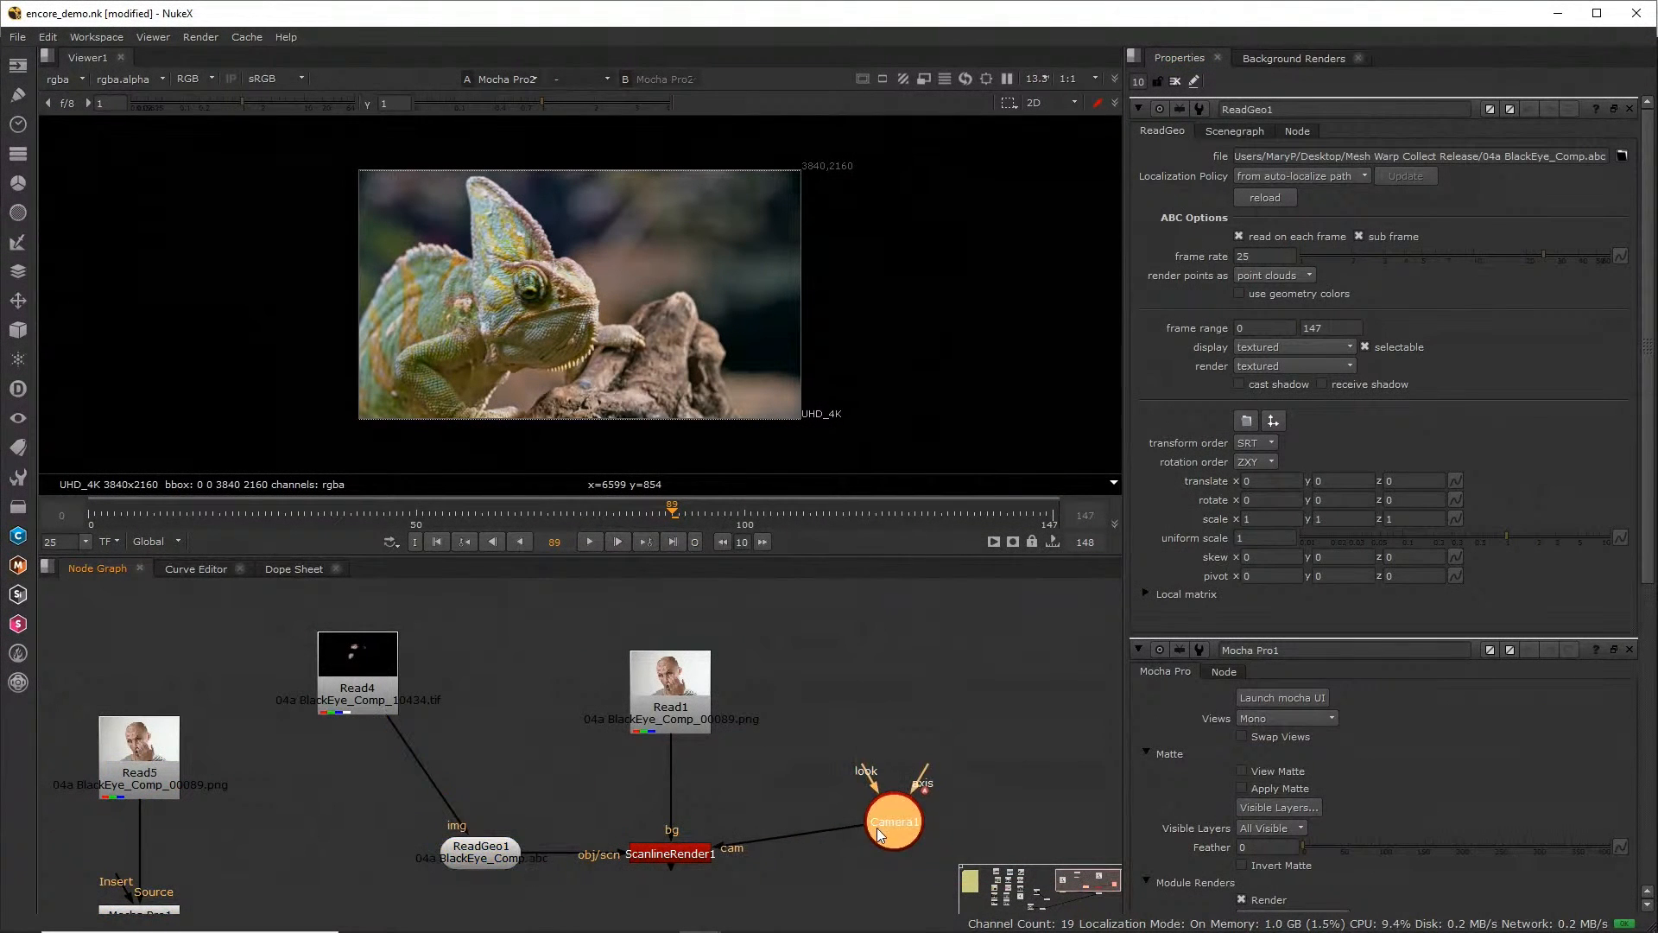
double_click(679, 857)
left_click_drag(891, 825, 868, 864)
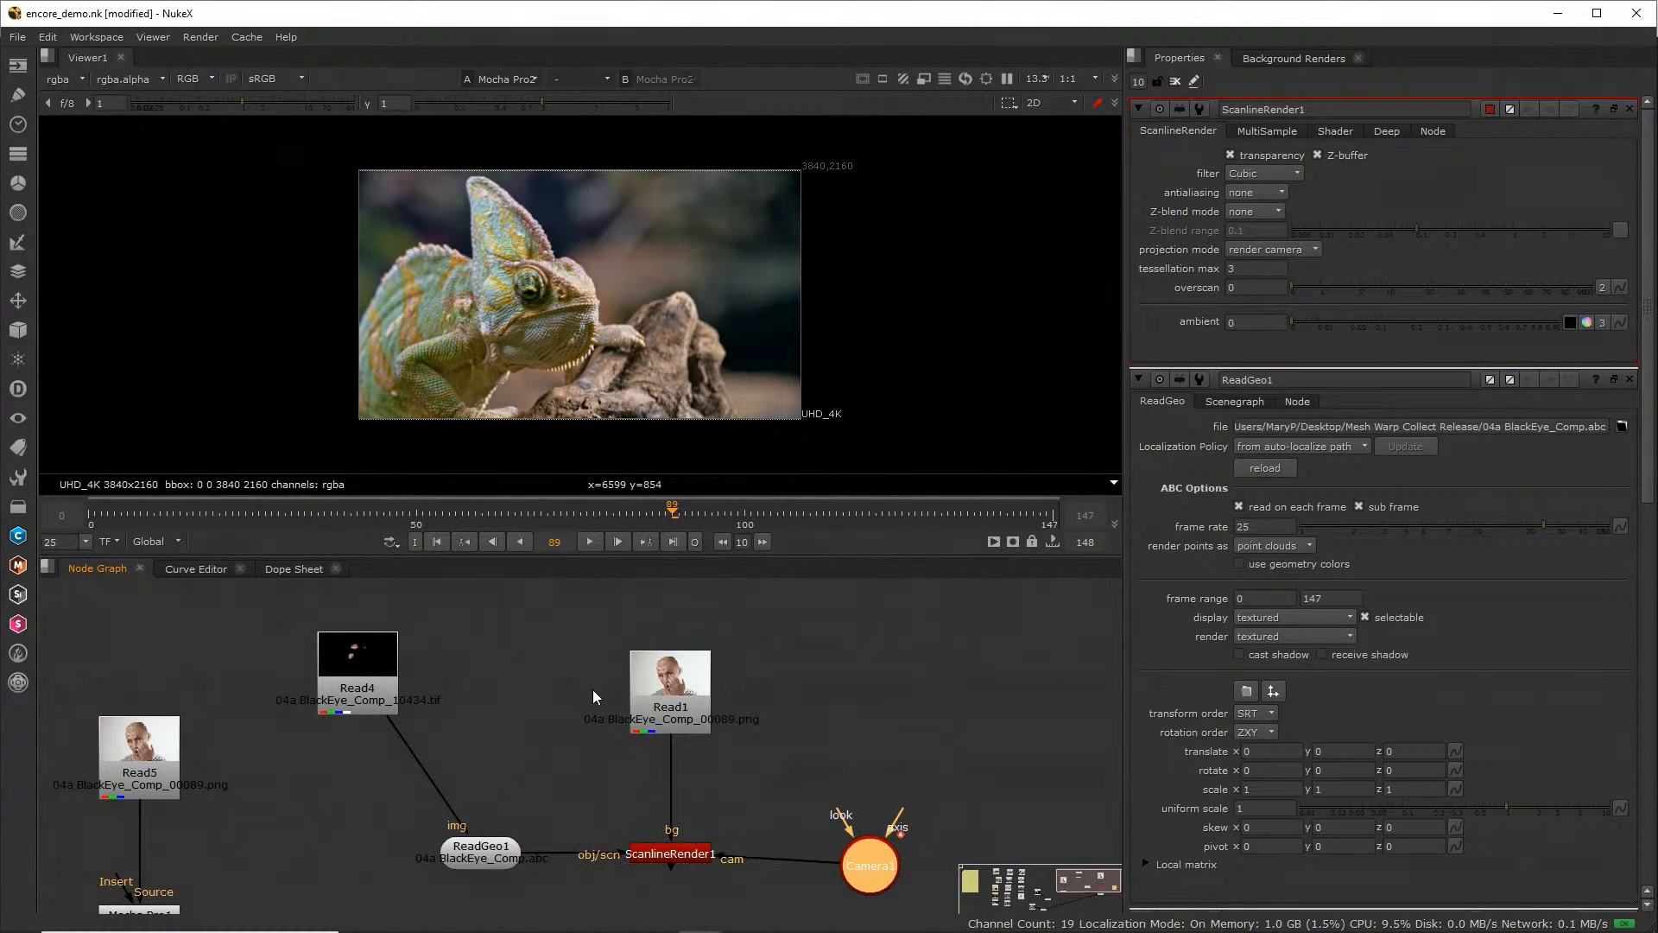
Bring up ReadGeo1's properties and highlight its BlackEye_Comp.abc file path
left_click(496, 857)
double_click(495, 857)
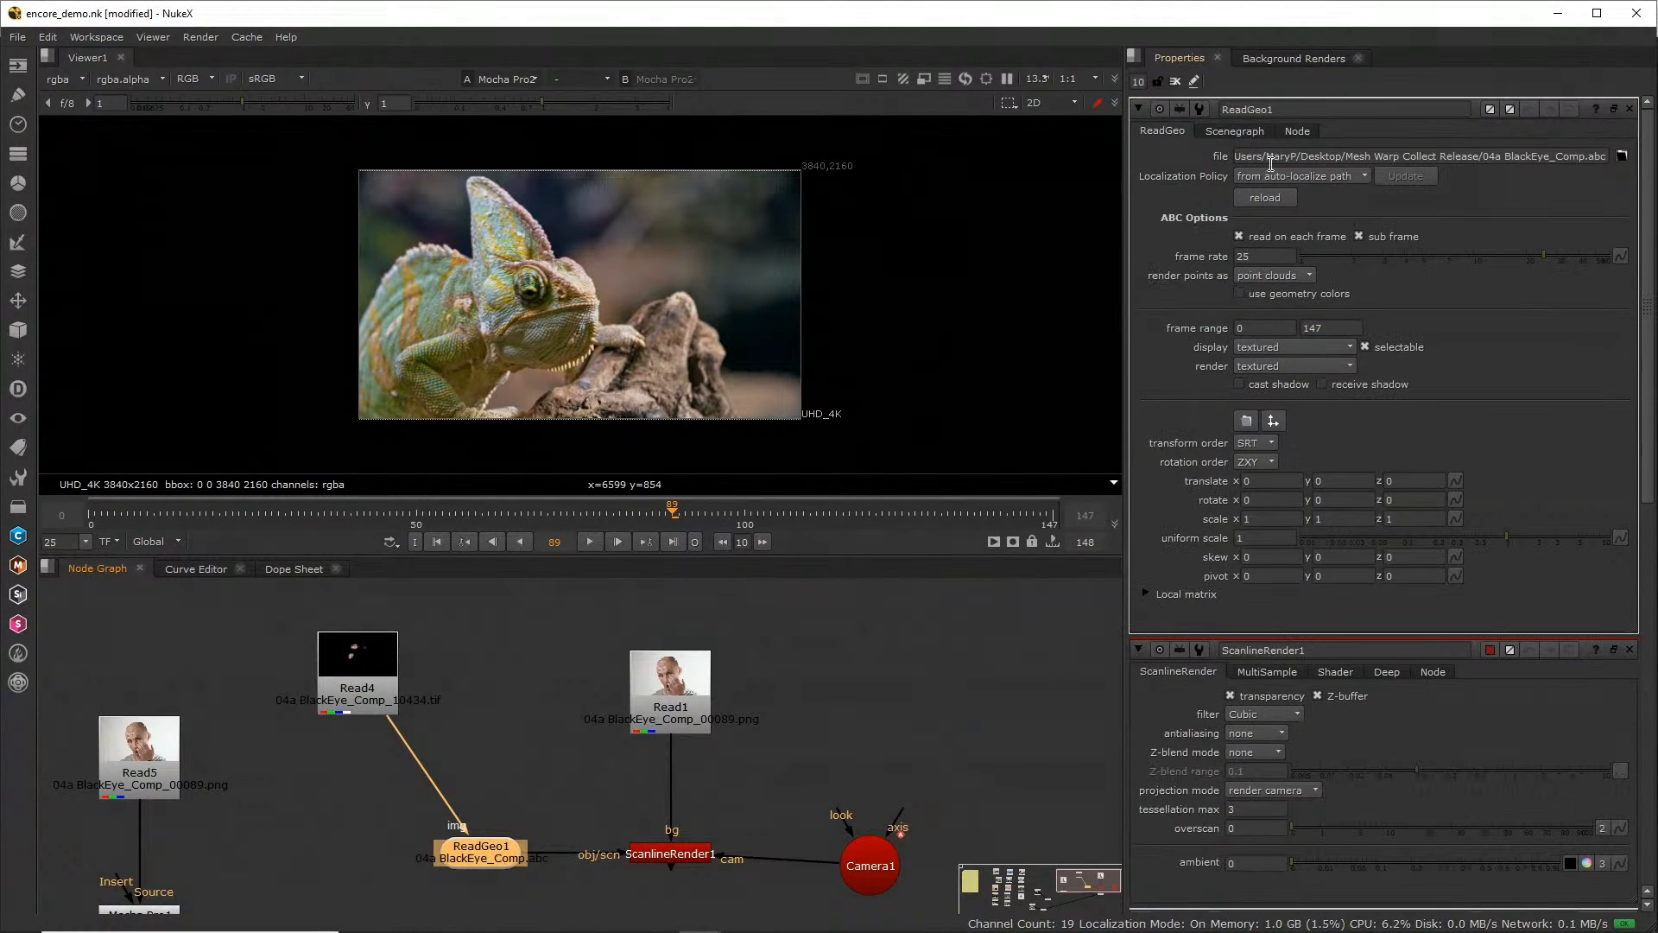
left_click_drag(1273, 156, 1627, 160)
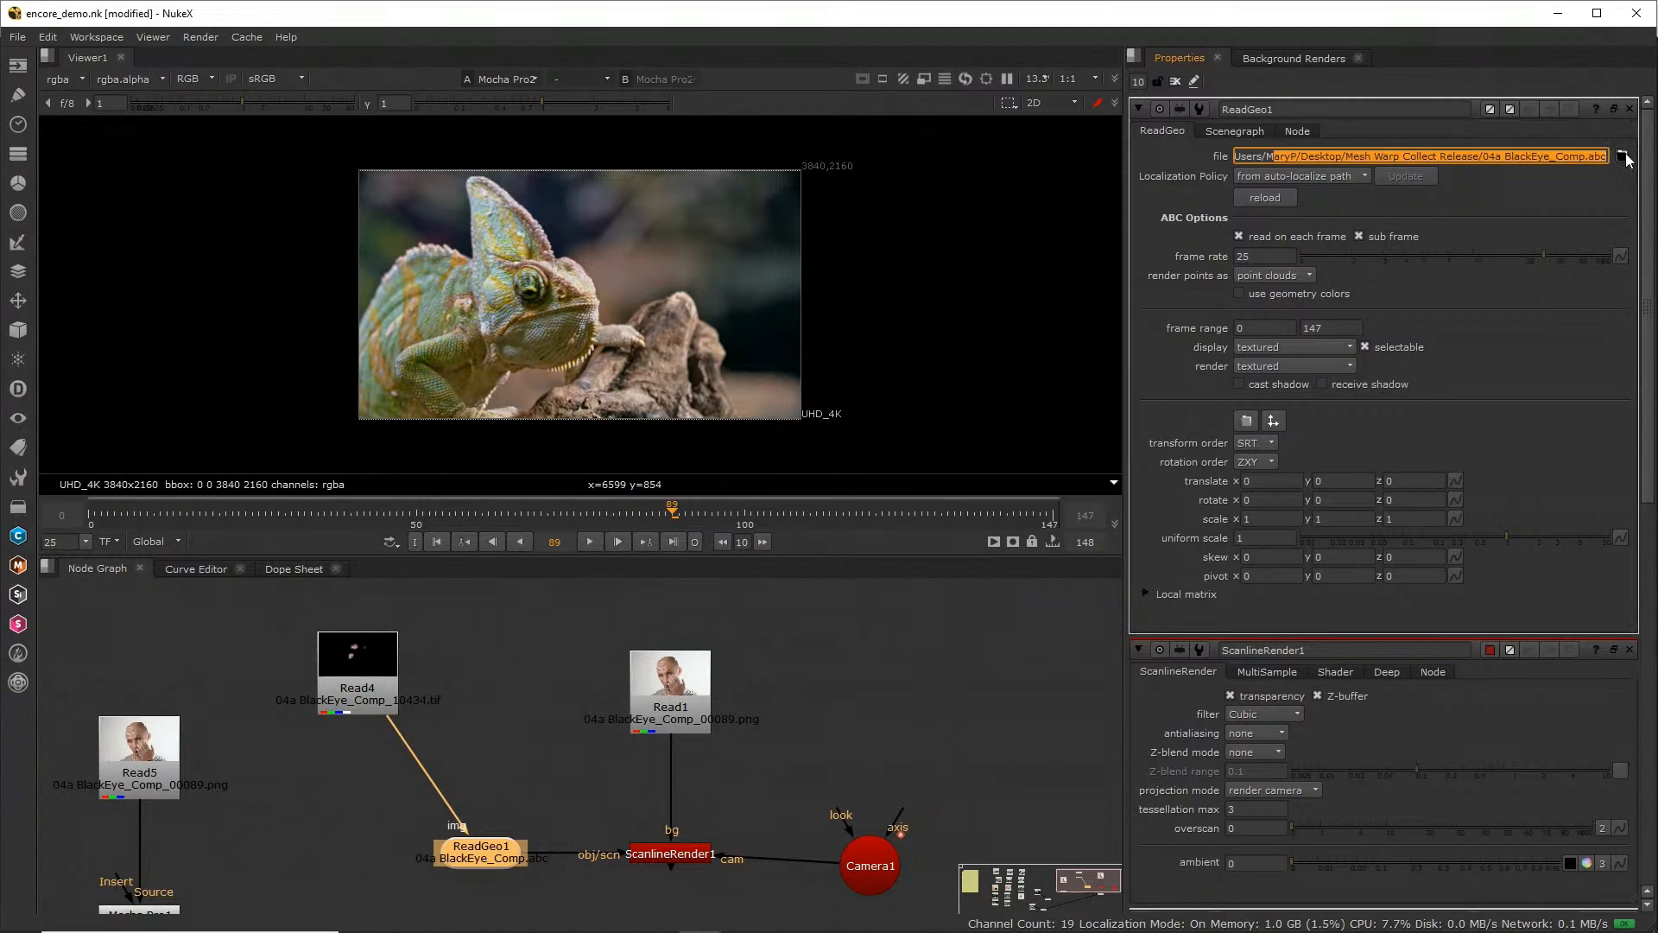
Reposition Camera1 while displaying its file settings, and view the ScanlineRender1 output in the viewer
mouse_move(885, 869)
left_mouse_down()
mouse_move(887, 823)
mouse_move(875, 856)
left_mouse_up()
double_click(864, 853)
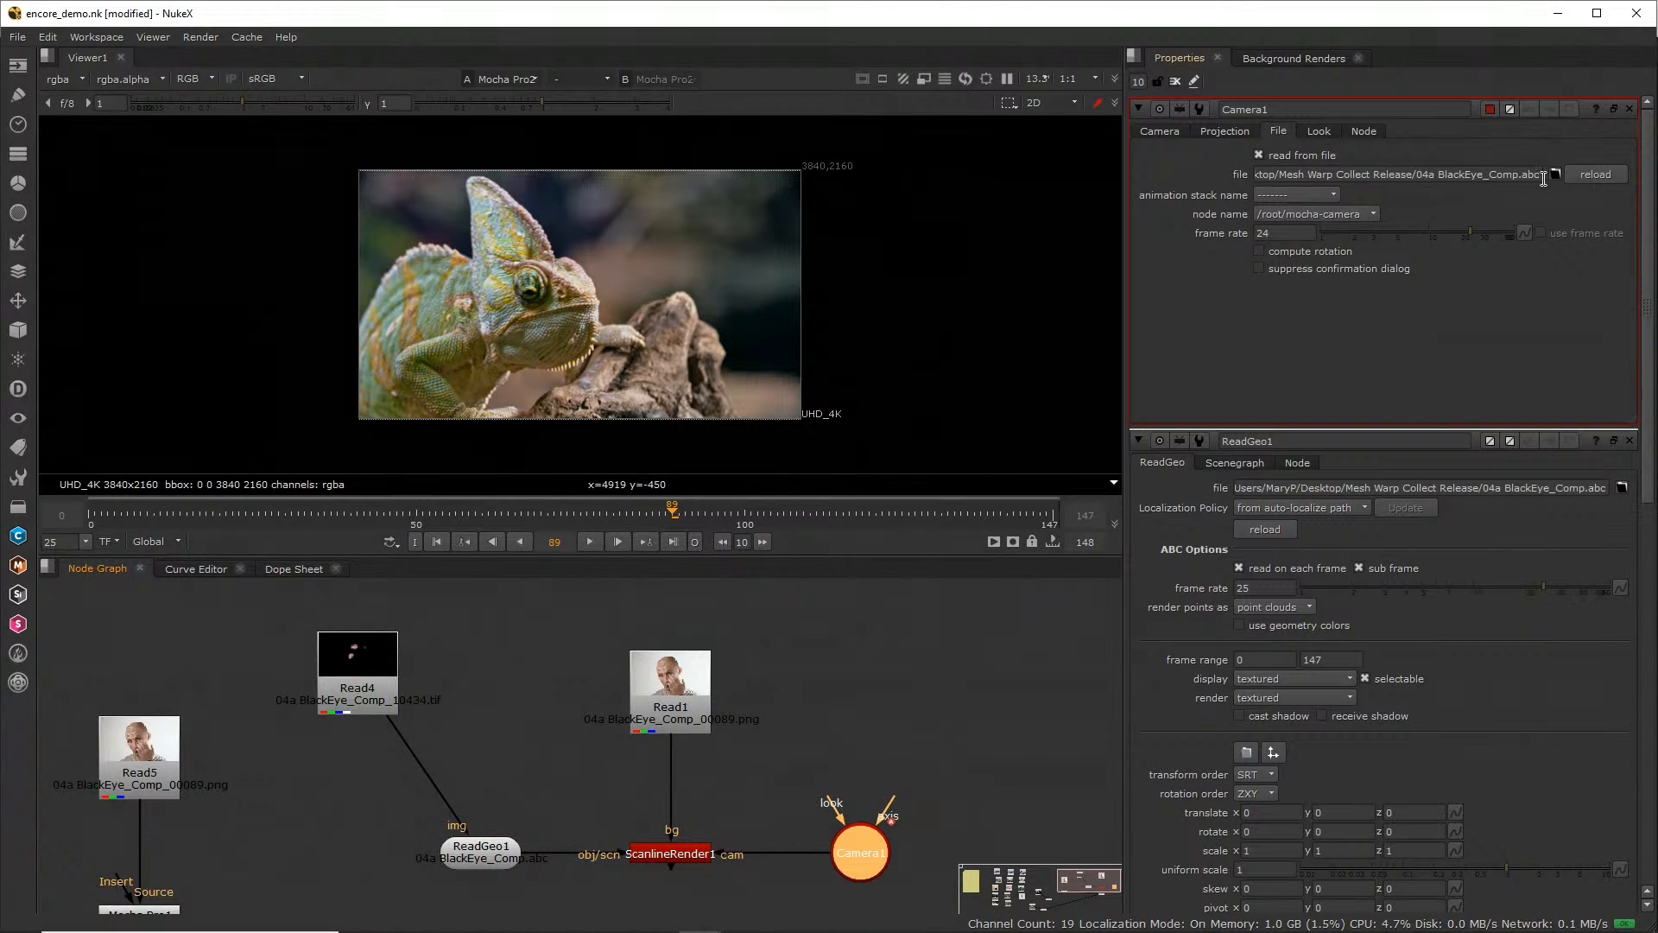
left_click_drag(861, 858, 861, 839)
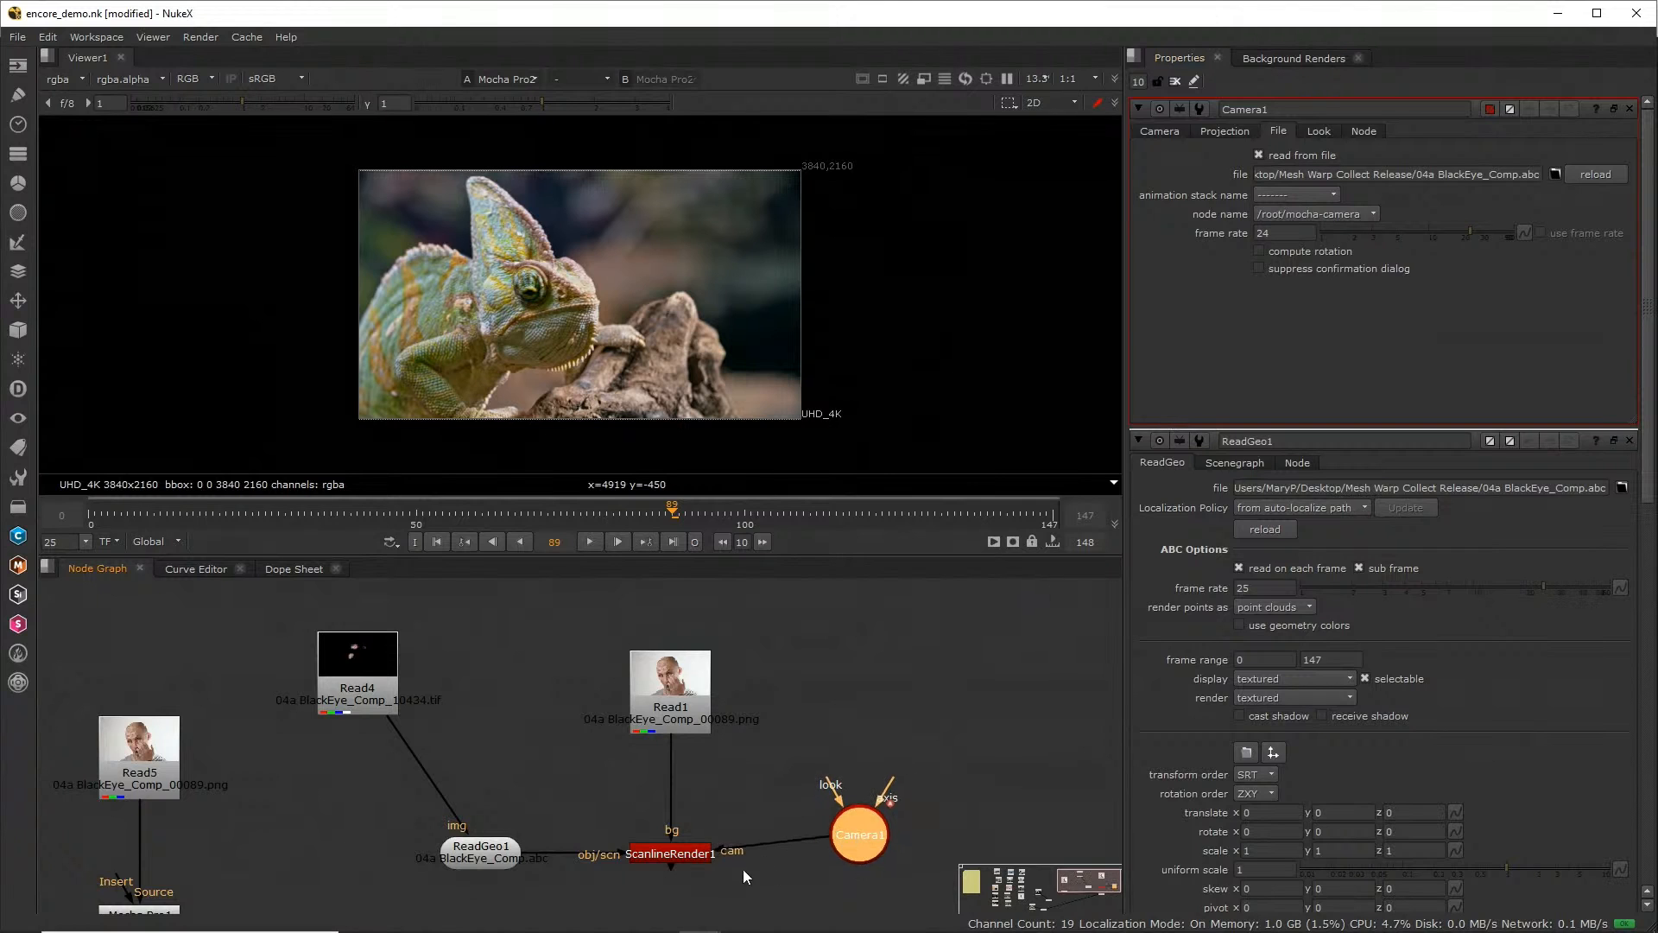
left_click(687, 853)
key("1")
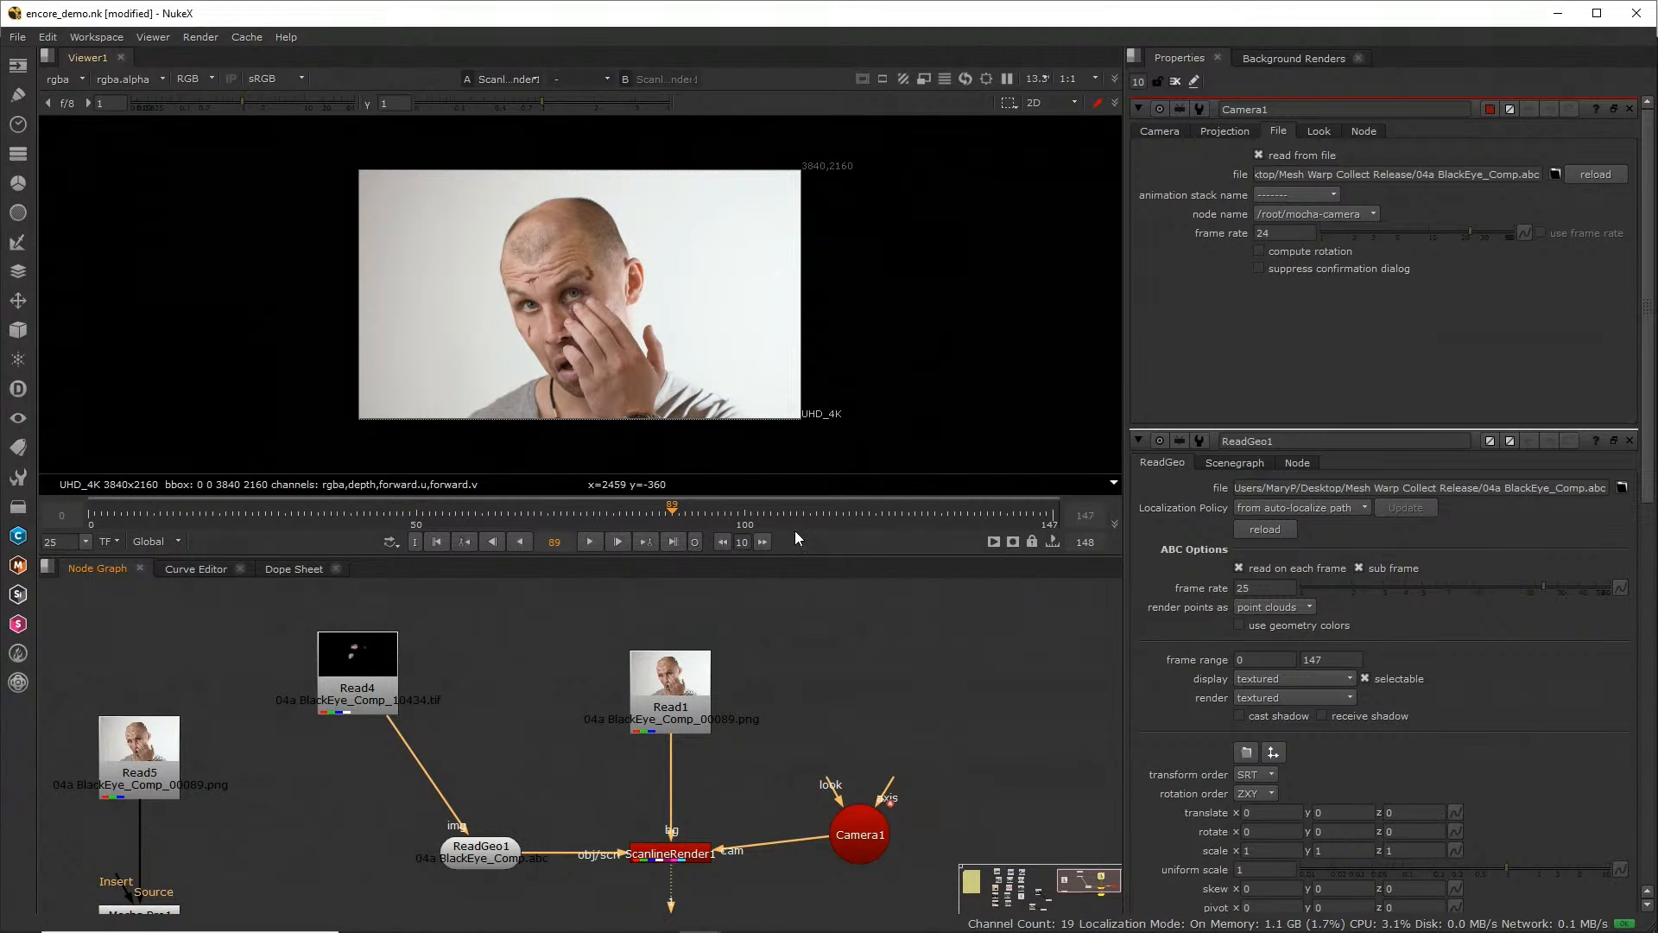
Close NukeX without saving encore_demo.nk, close its console window, and return to After Effects
left_click(1639, 17)
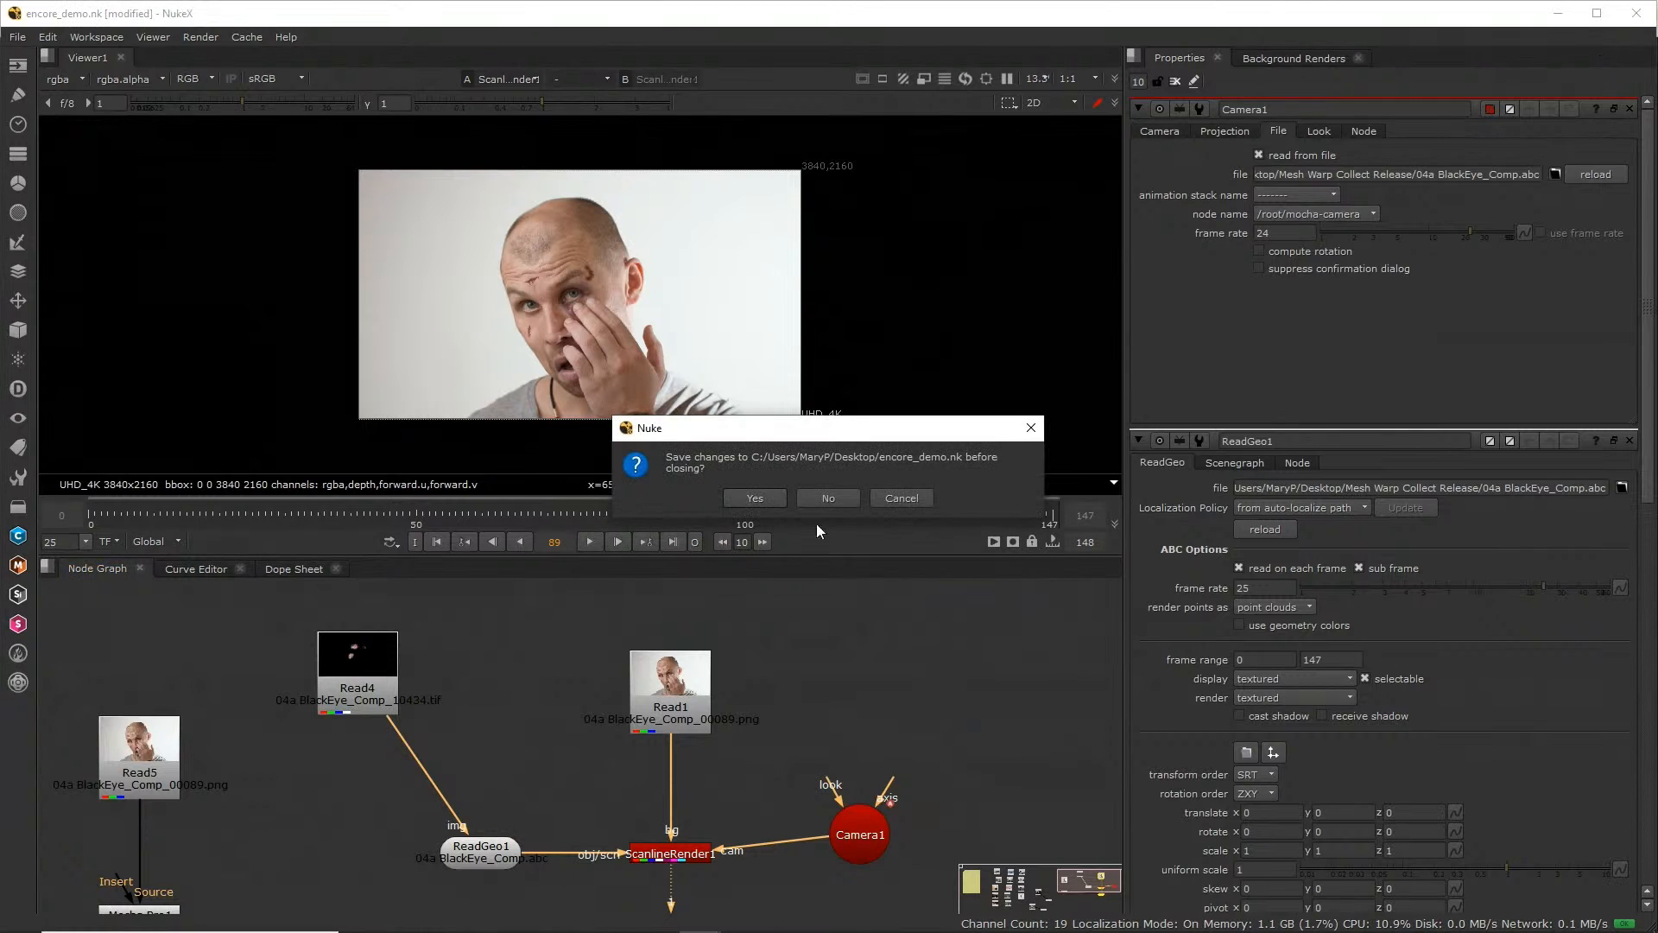
left_click(836, 501)
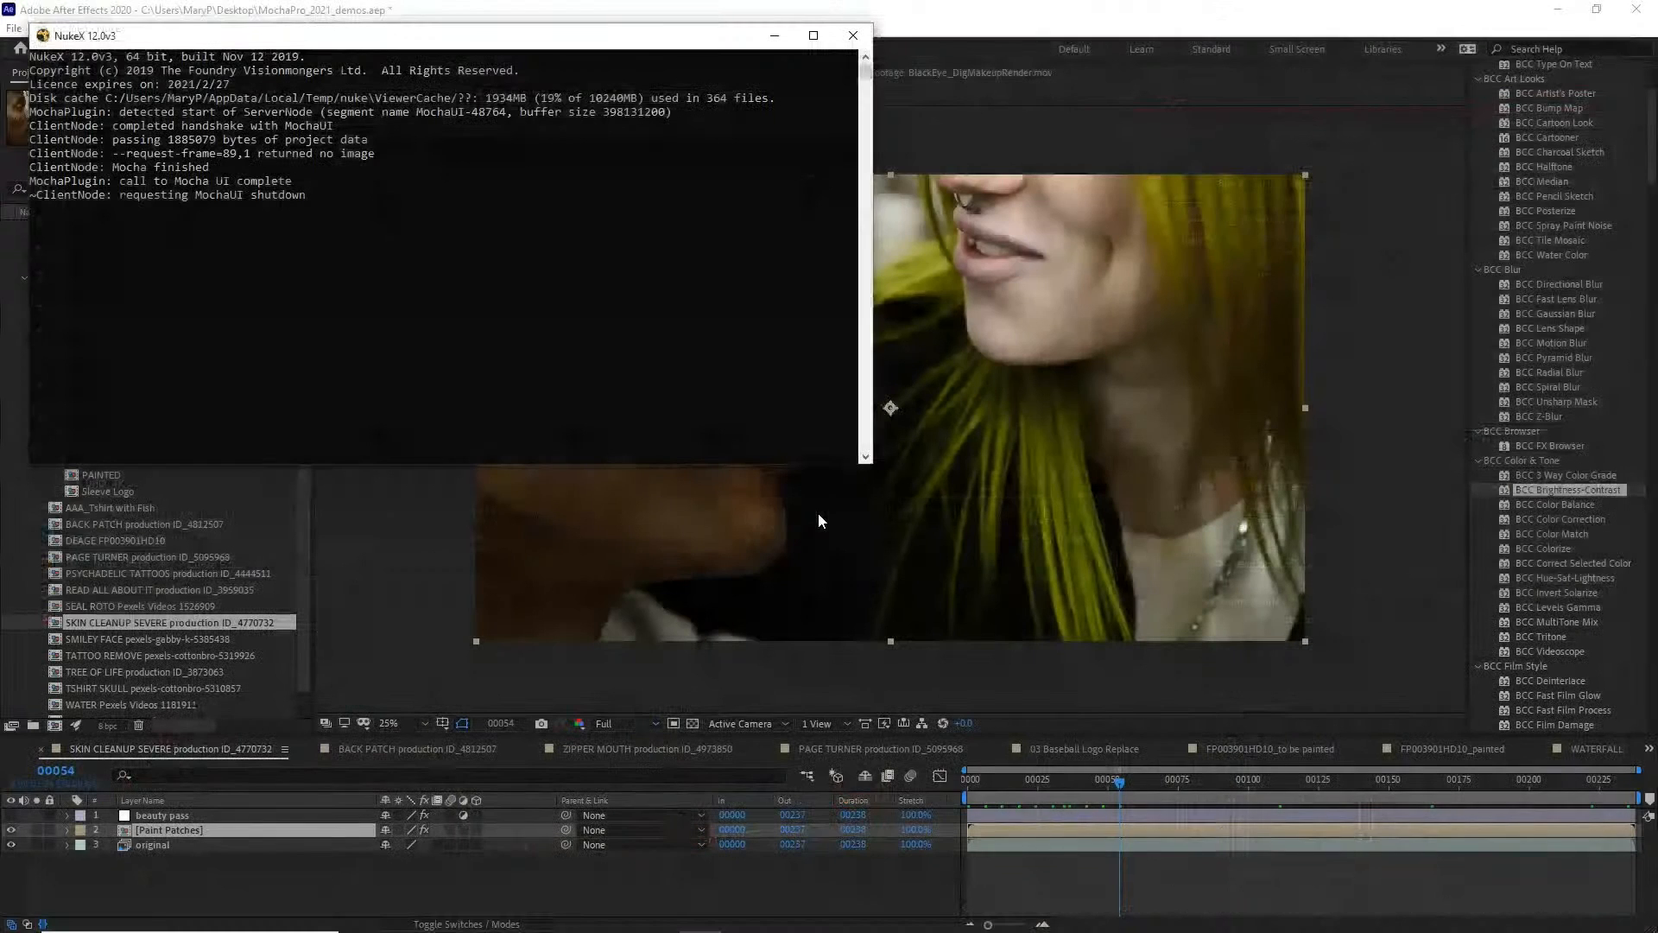
left_click(853, 36)
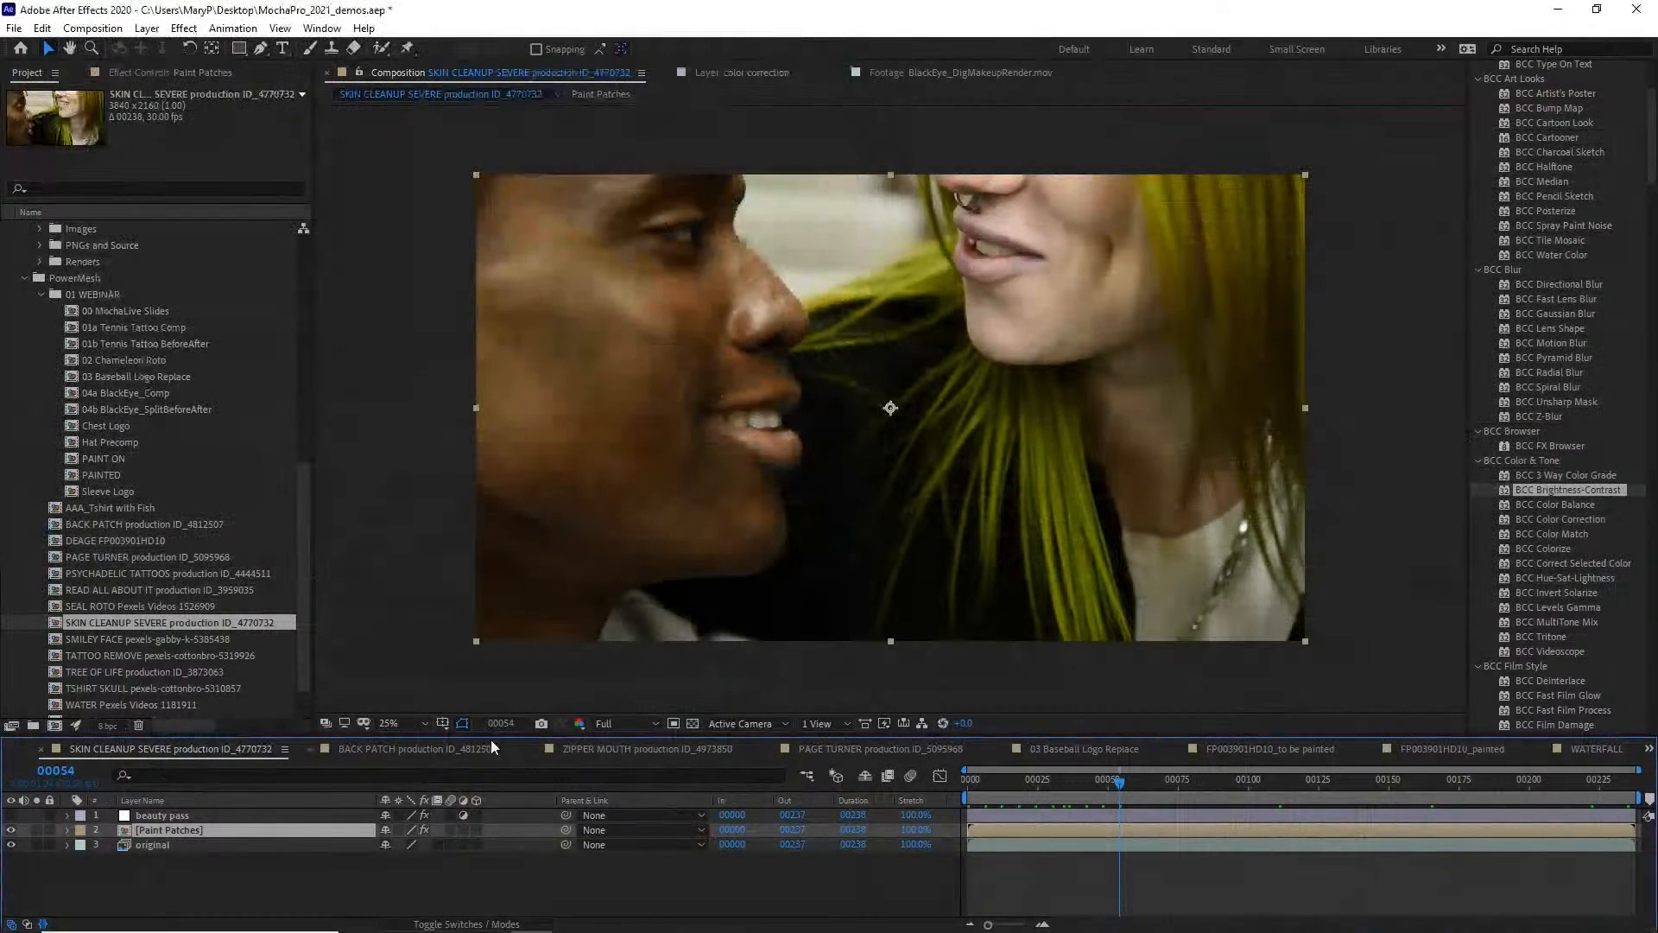
Preview the comps in the Mocha Tips Dec 2020 folder and open the videoblocks one posing against the blue studio background
scroll(156, 656, "up", 7)
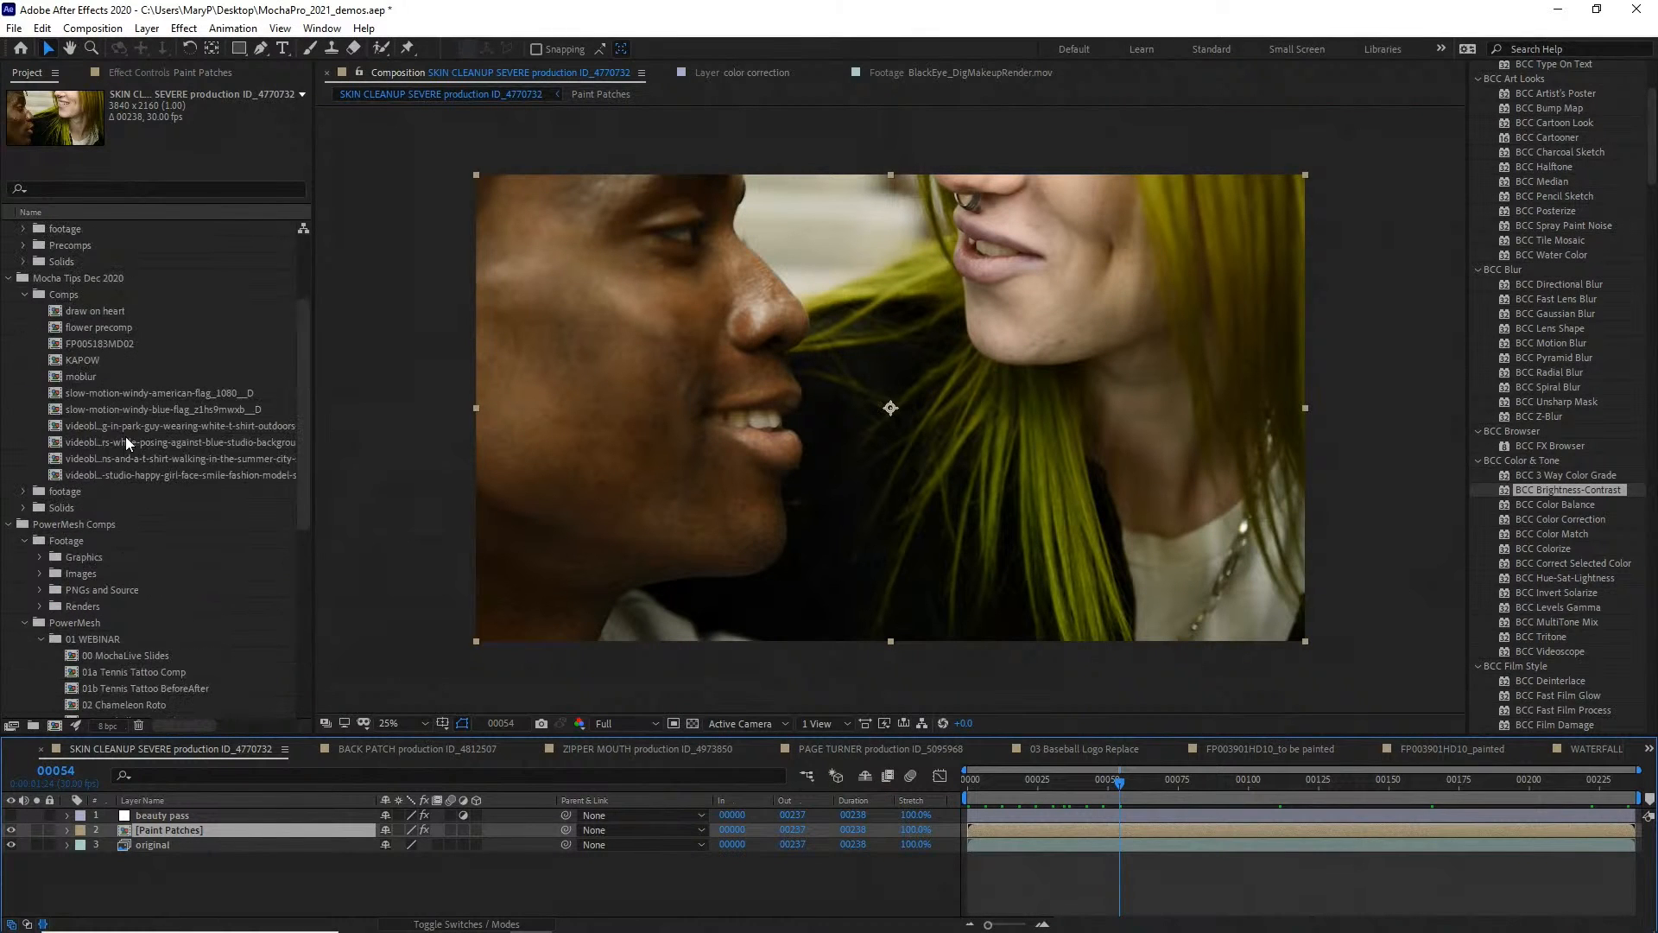
left_click(117, 454)
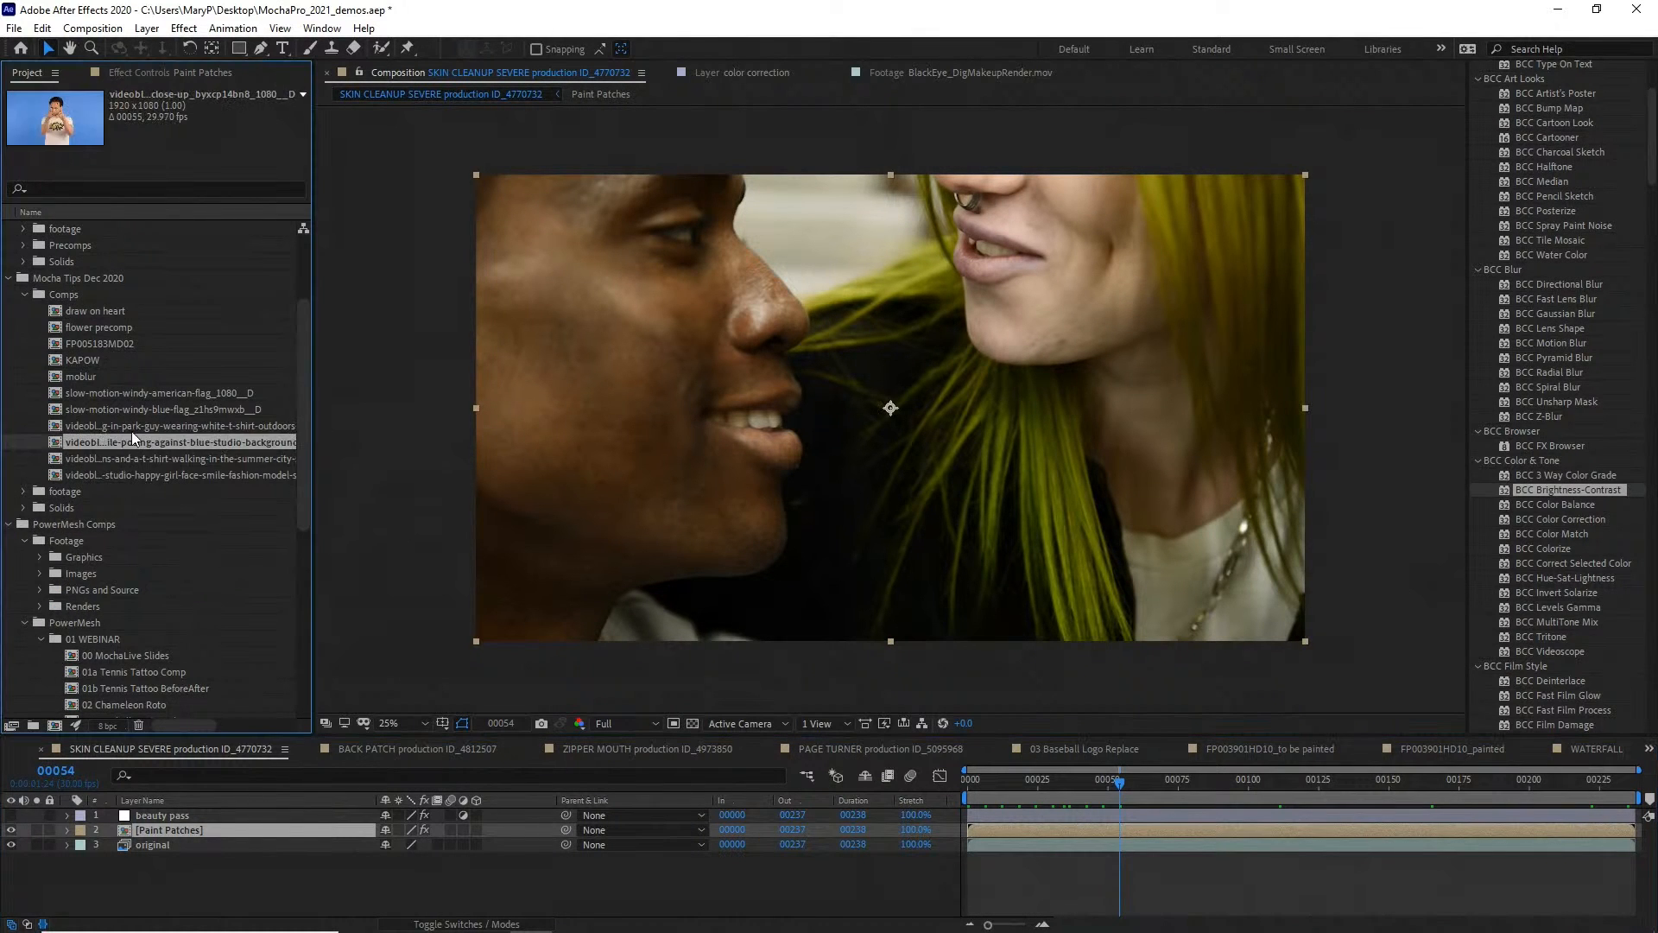
left_click(132, 428)
left_click(133, 475)
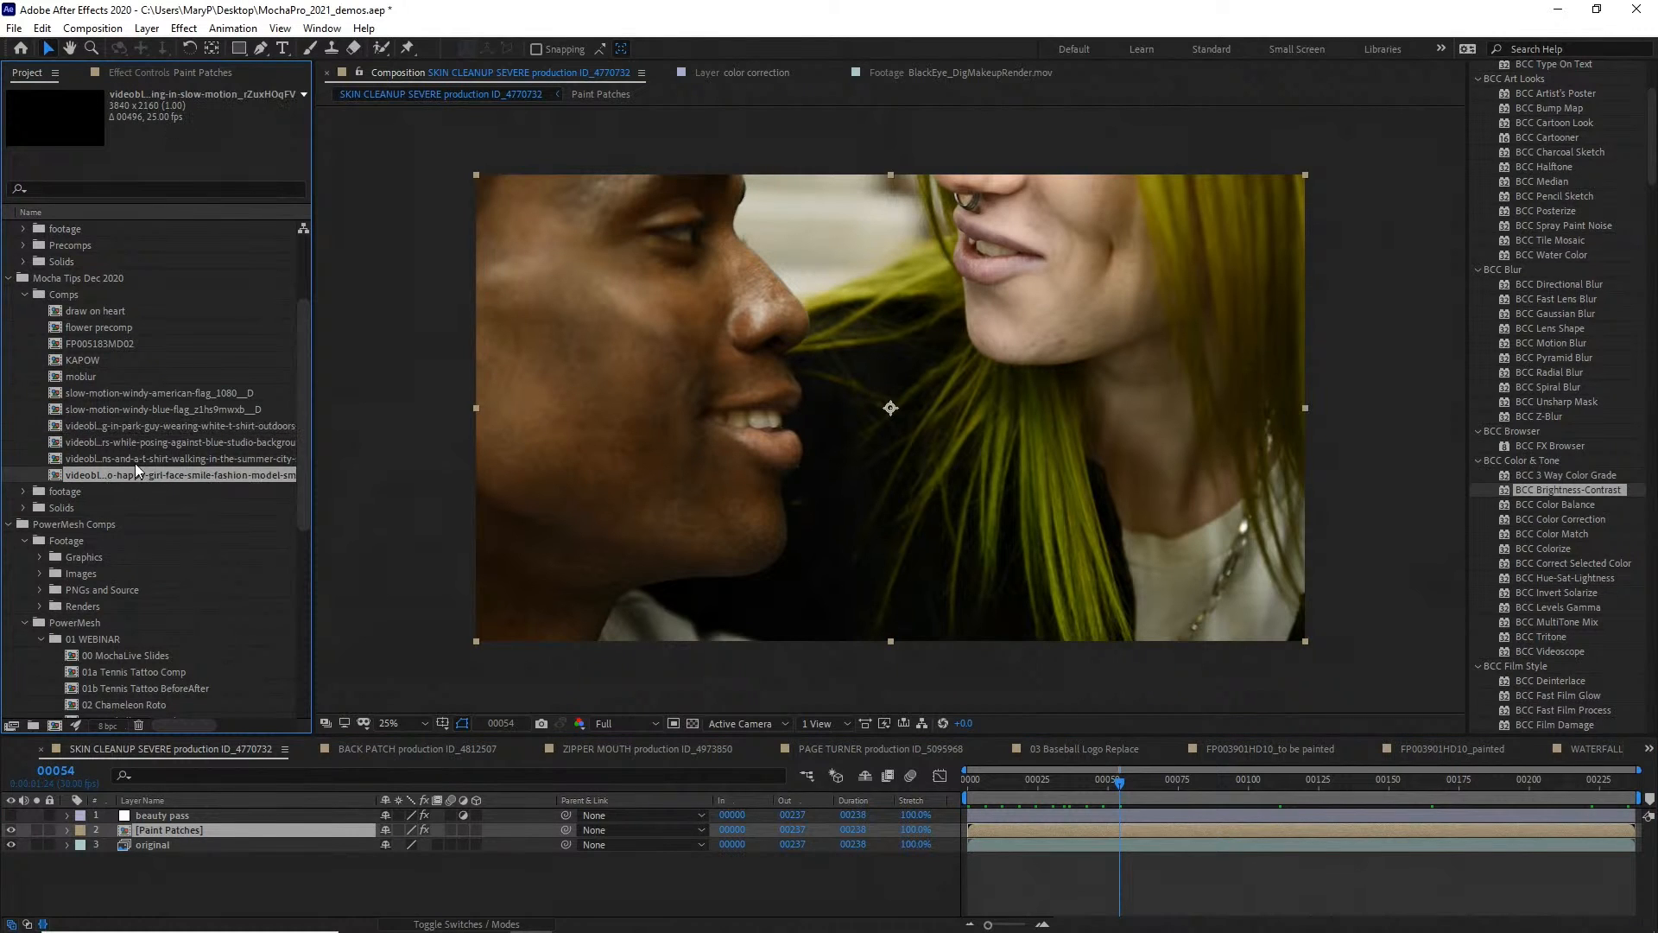
left_click(139, 425)
left_click(142, 408)
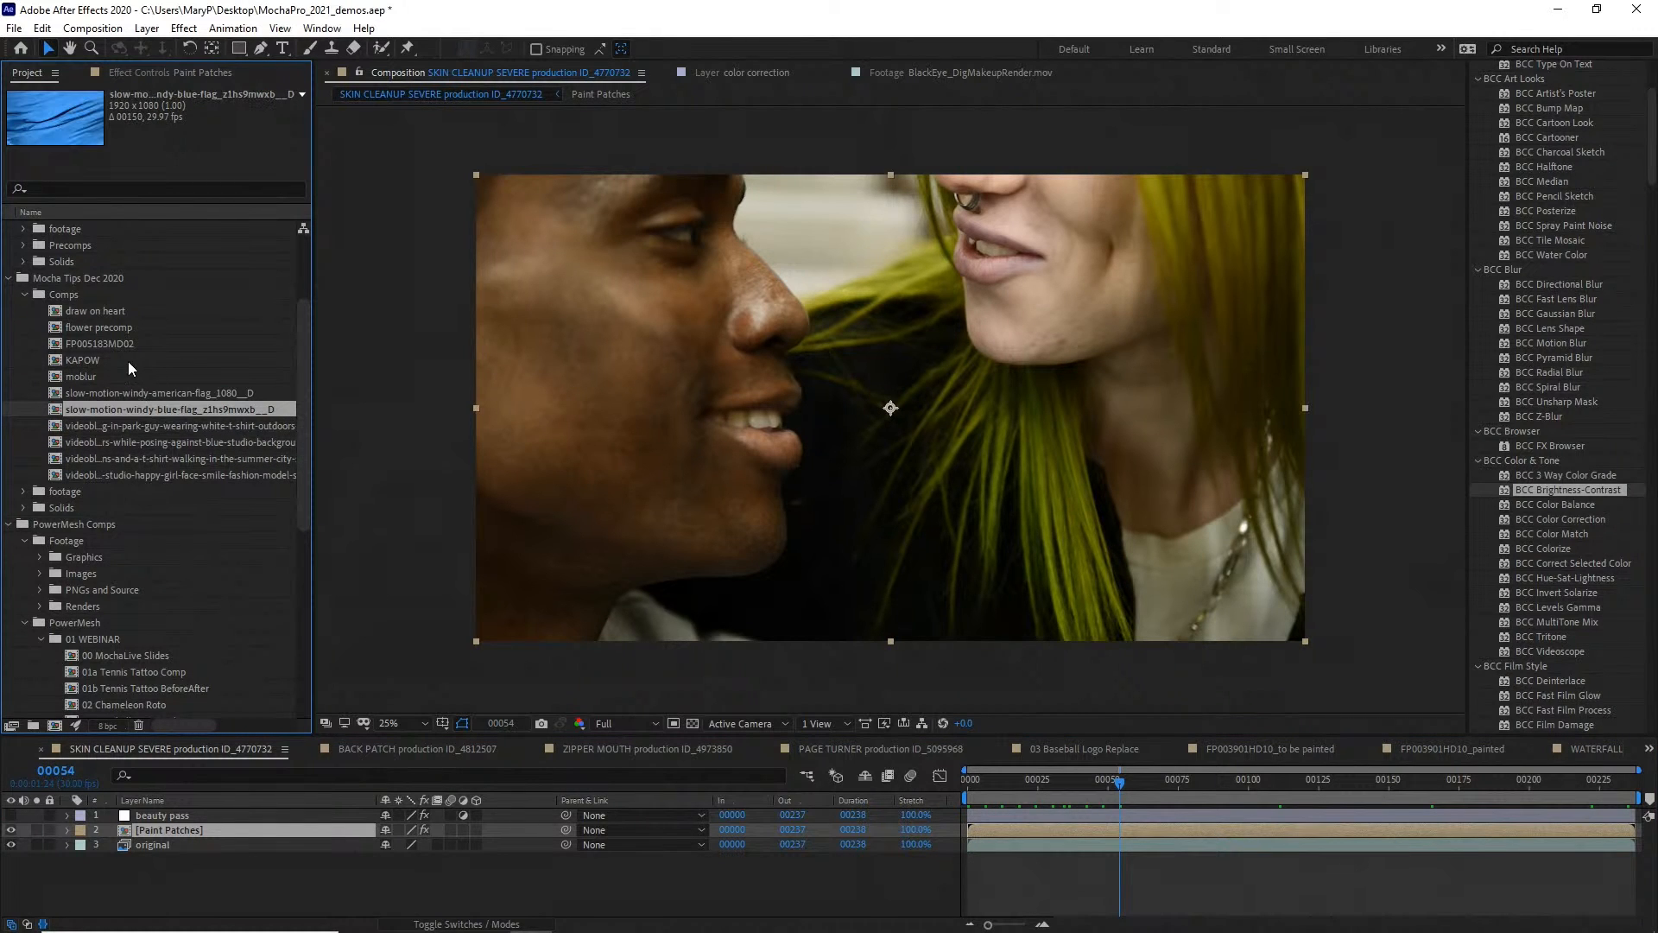
left_click(109, 444)
left_click(104, 428)
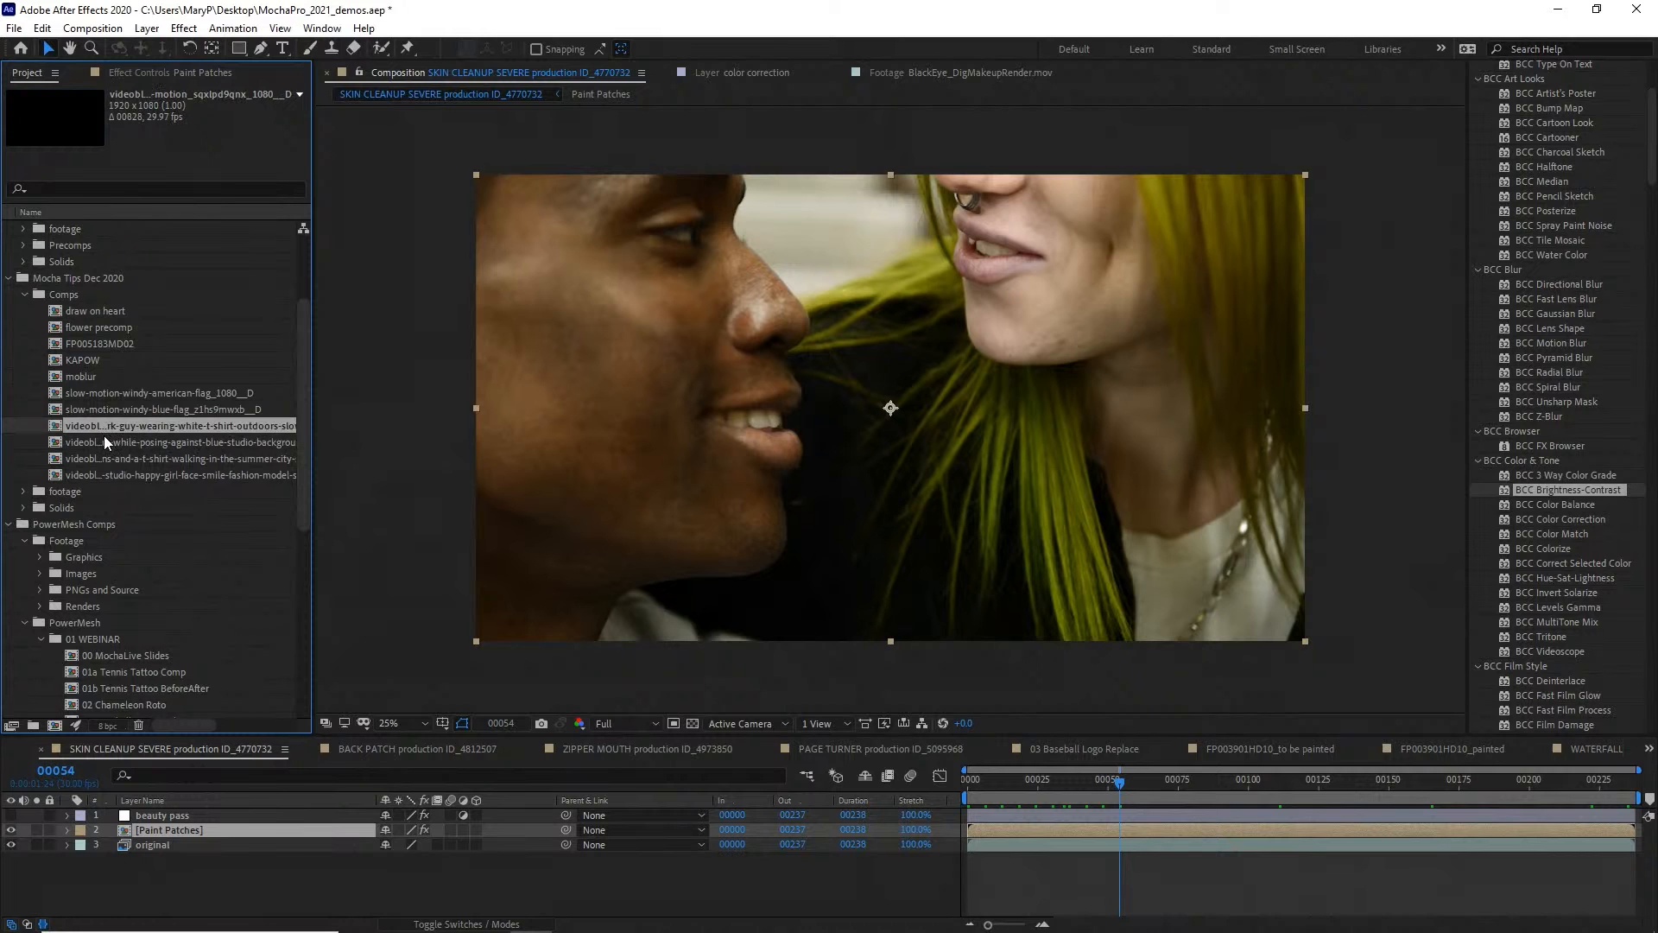
left_click(120, 441)
double_click(127, 443)
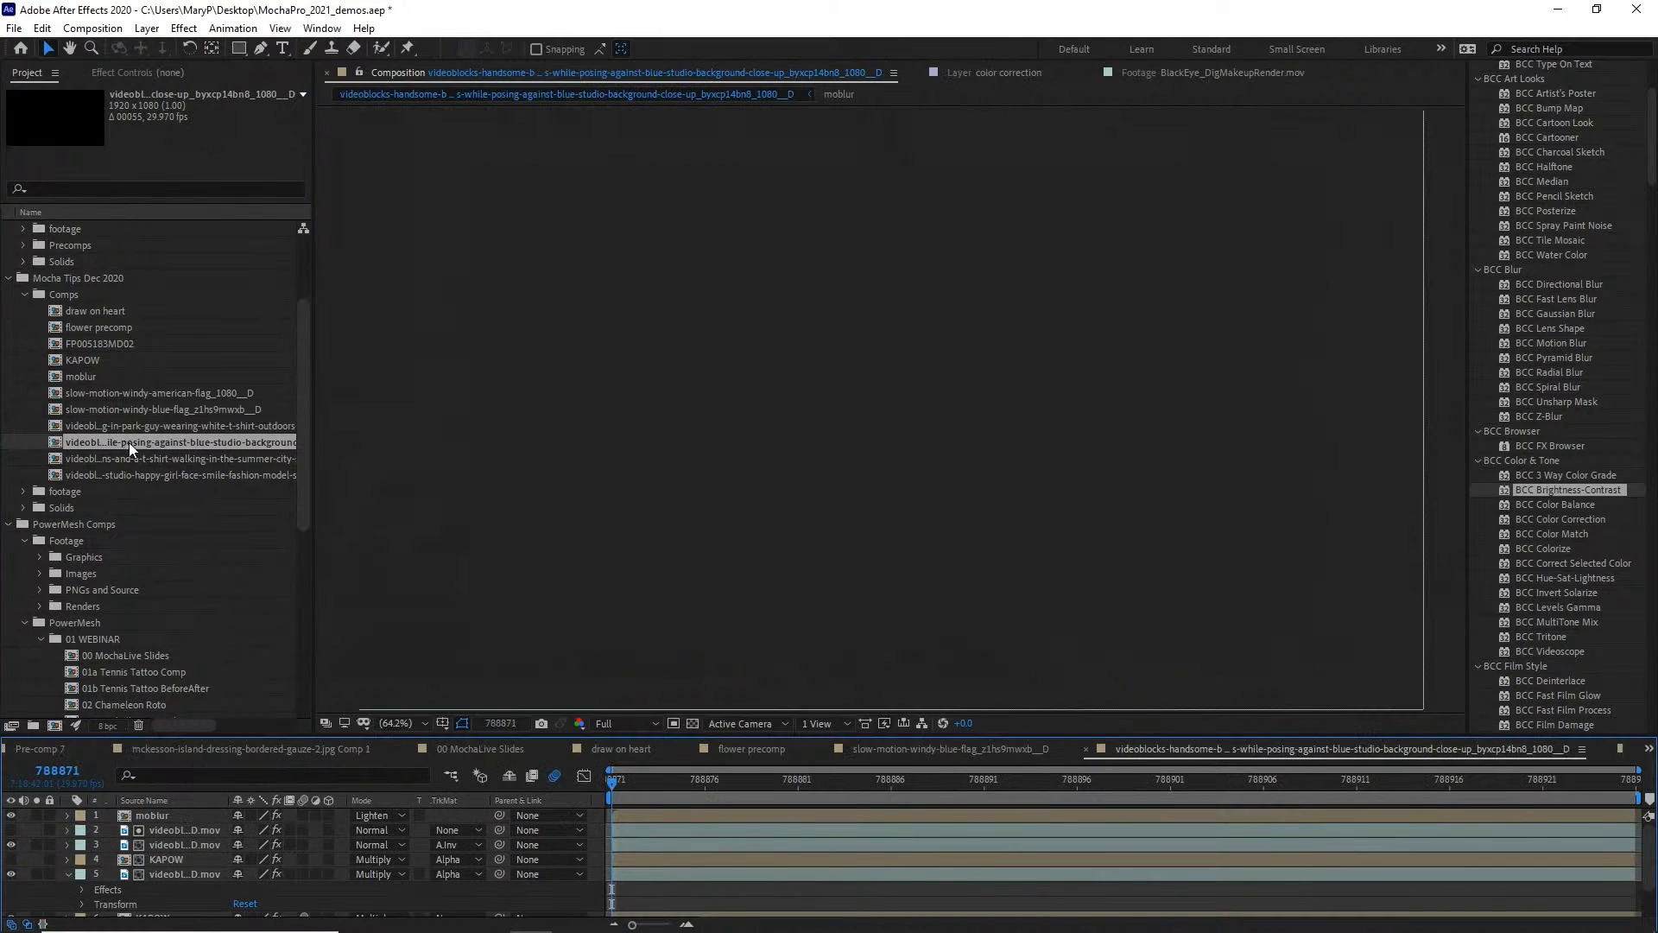
Select the video layer at the bottom of the comp's layer stack and display its Mocha Pro effect settings
scroll(120, 850, "down", 2)
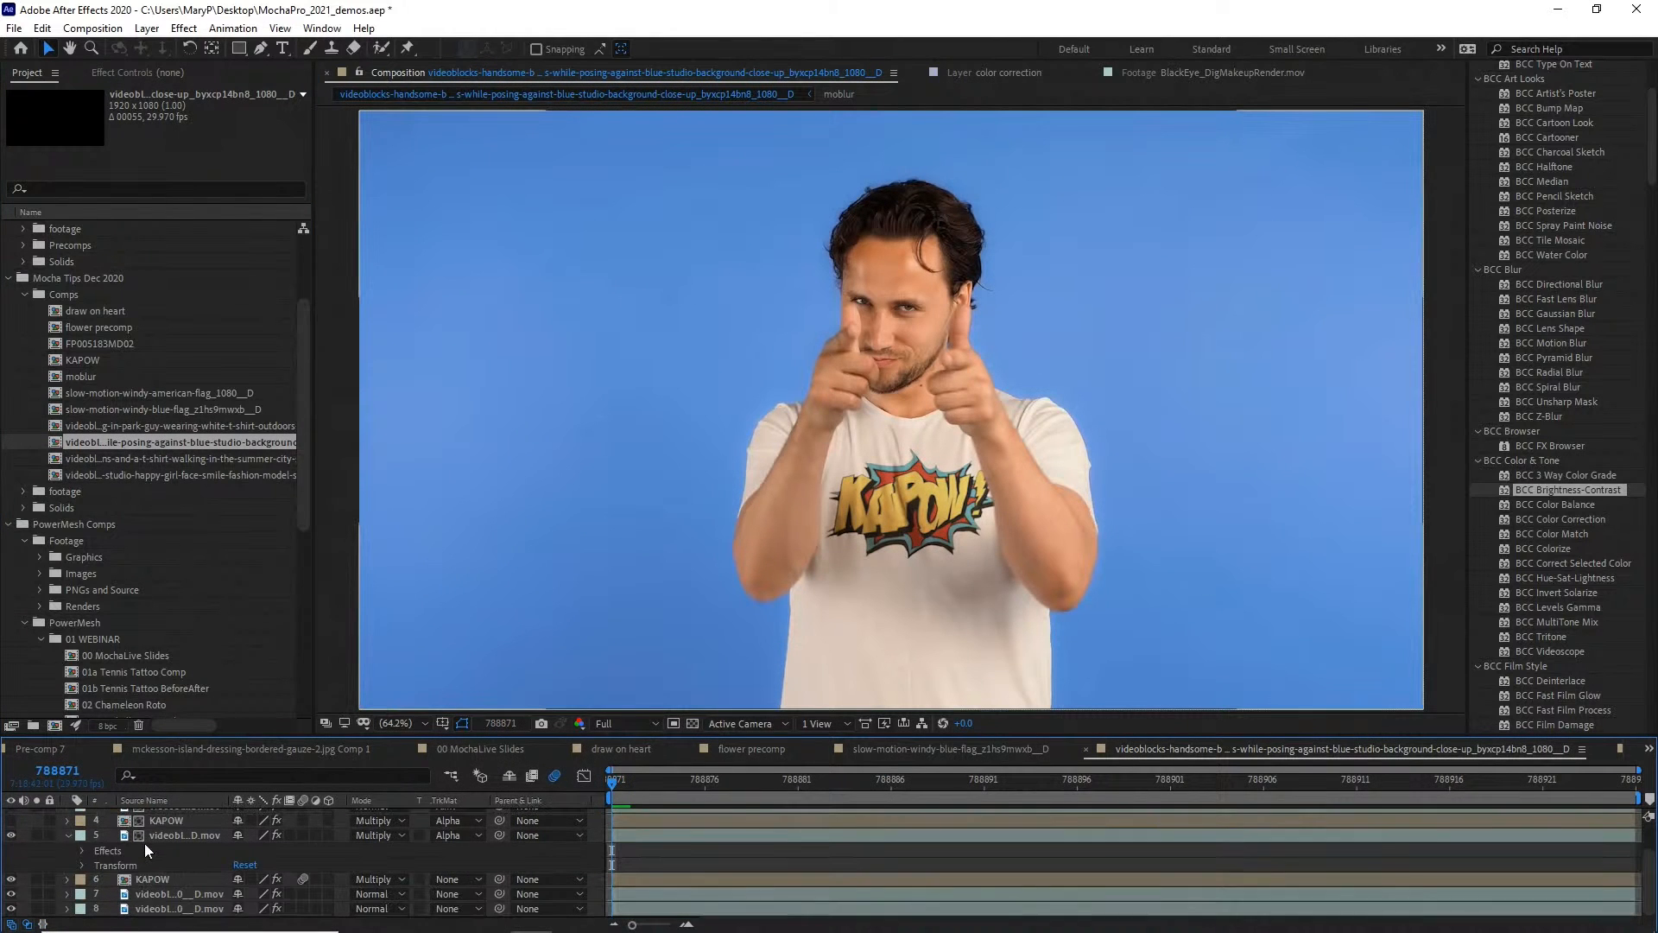
left_click(178, 908)
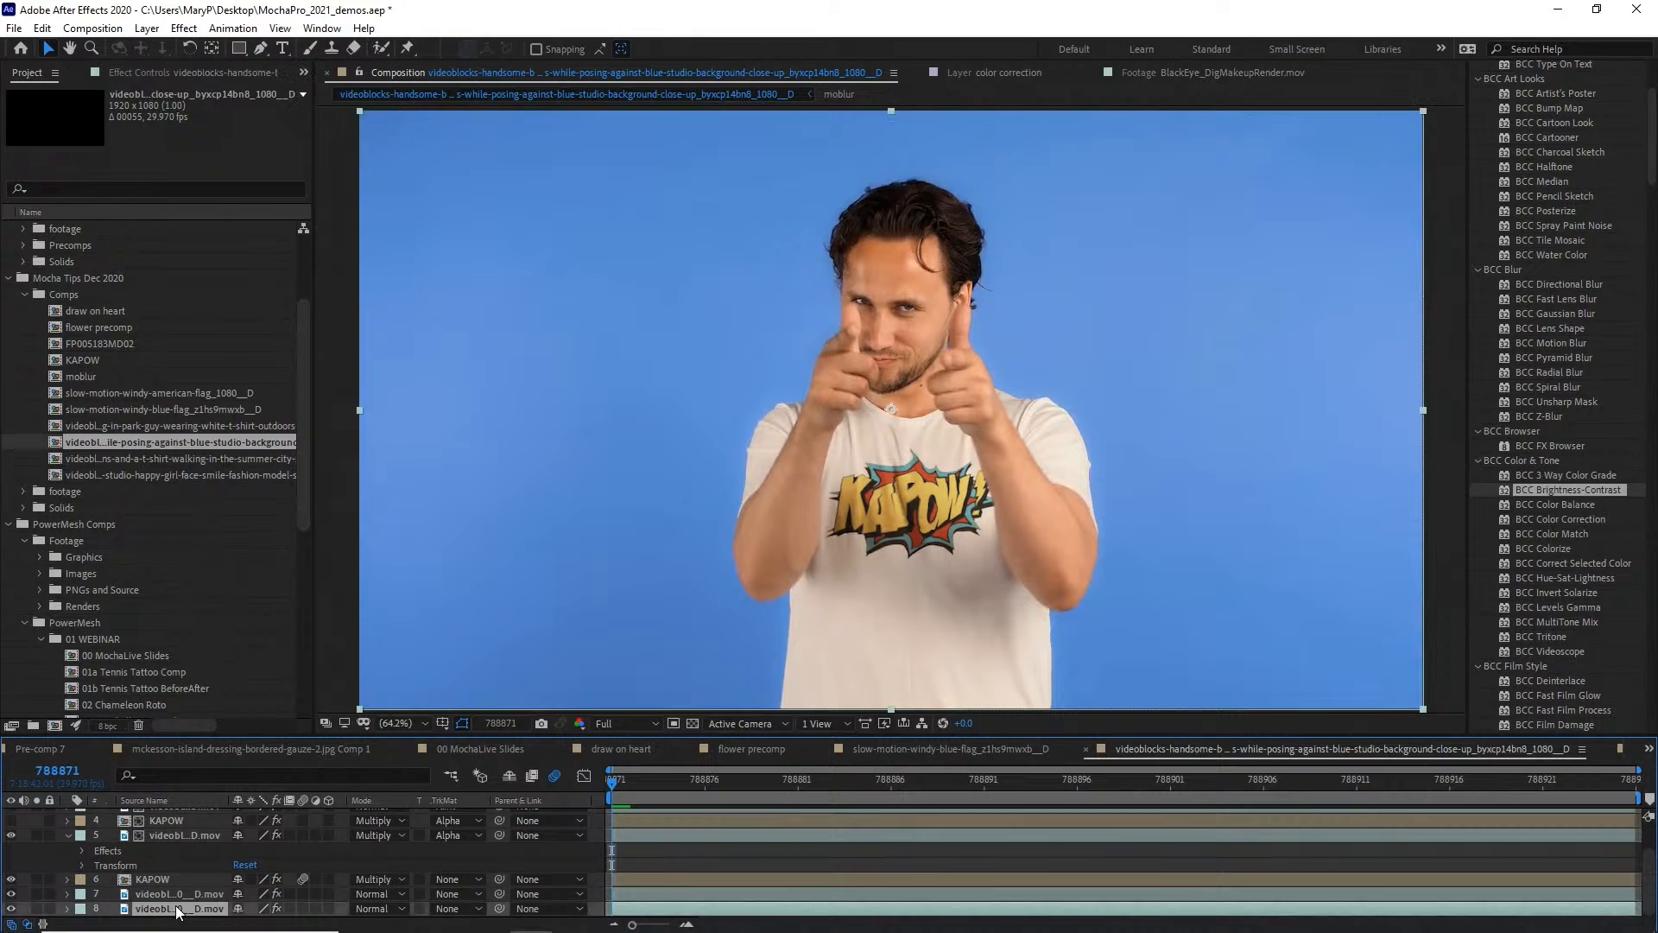
left_click(207, 75)
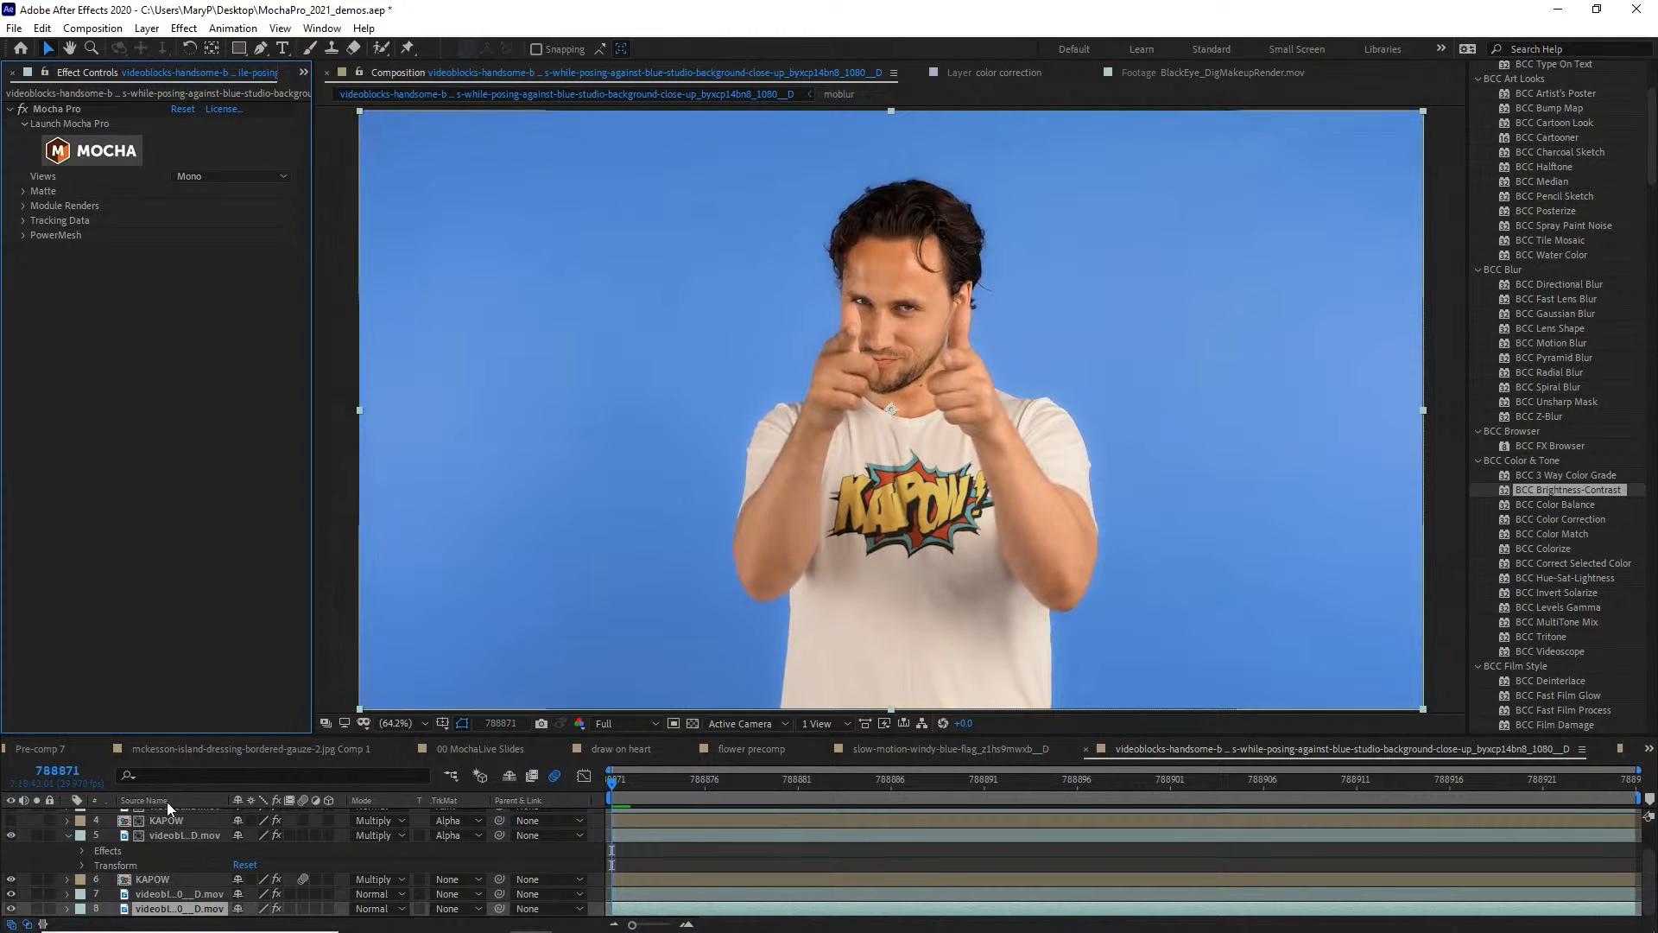
Hide all layers above layer 8 so only the plain shirt footage is shown
scroll(23, 882, "up", 2)
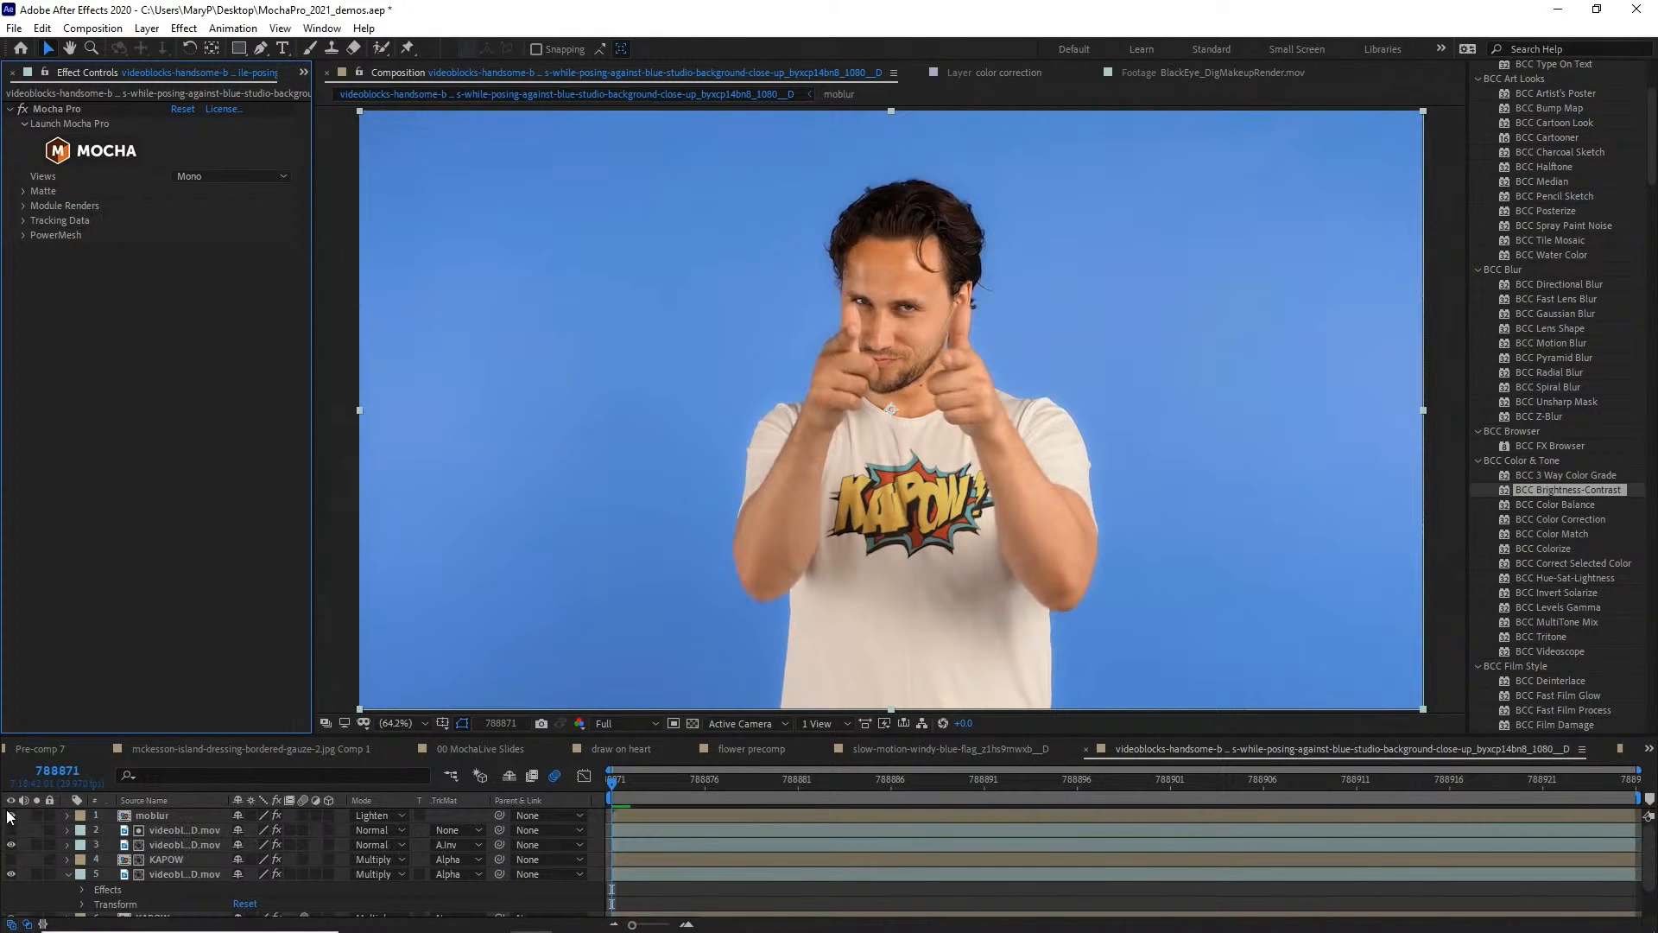
scroll(30, 863, "down", 2)
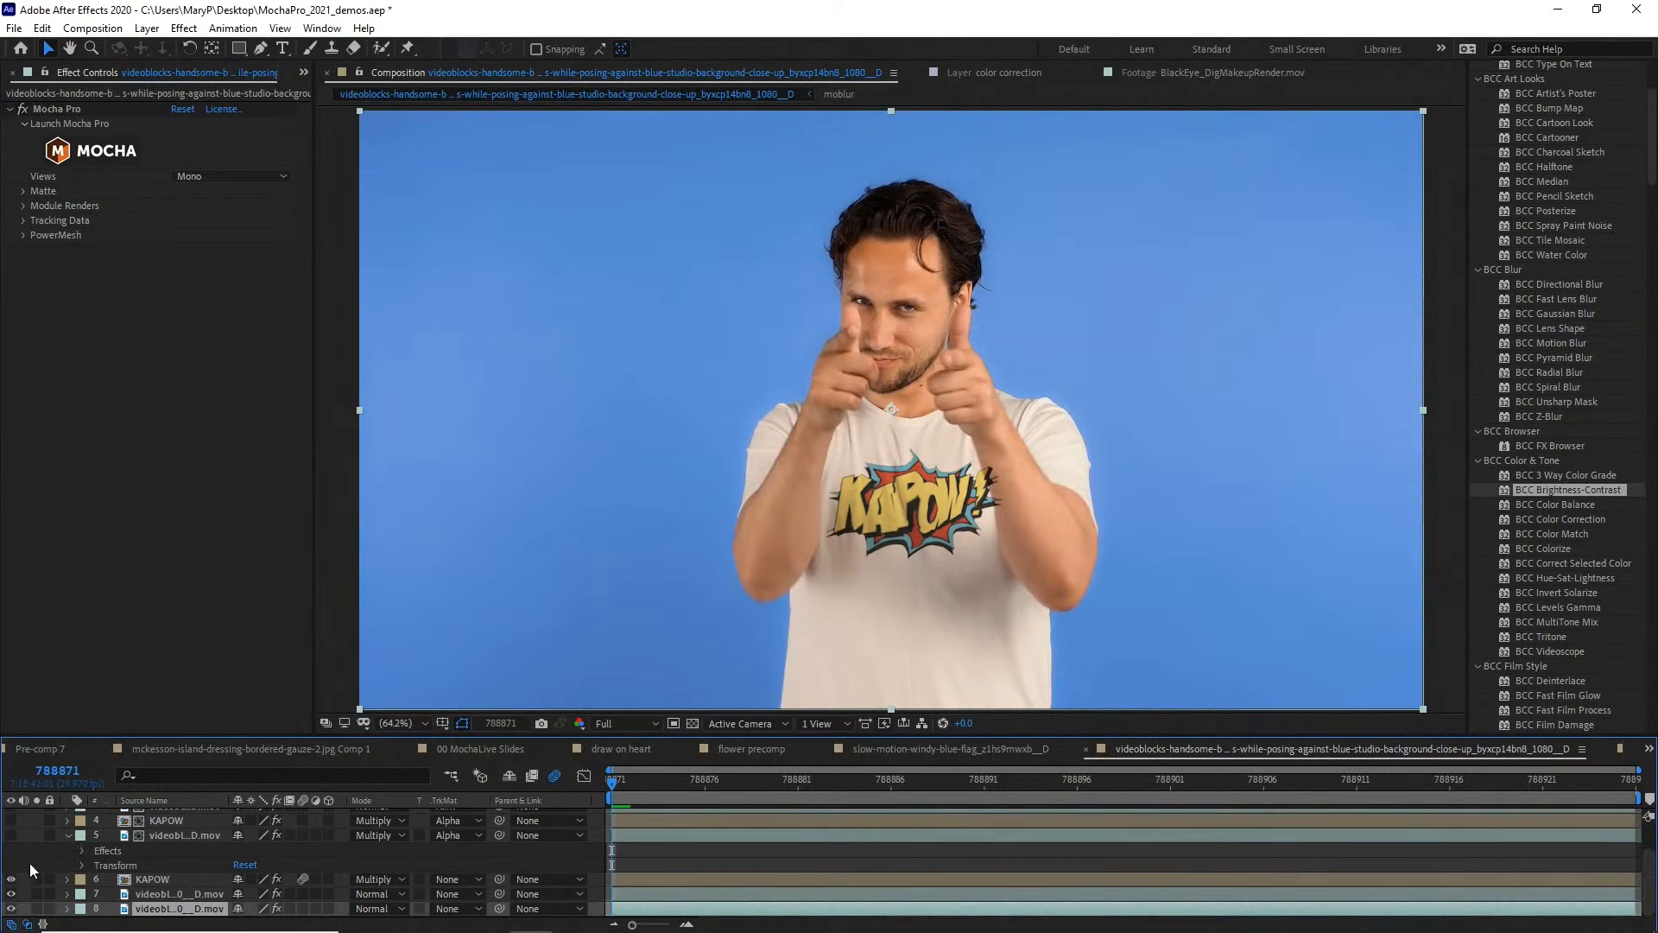
left_click(10, 879)
left_click(10, 894)
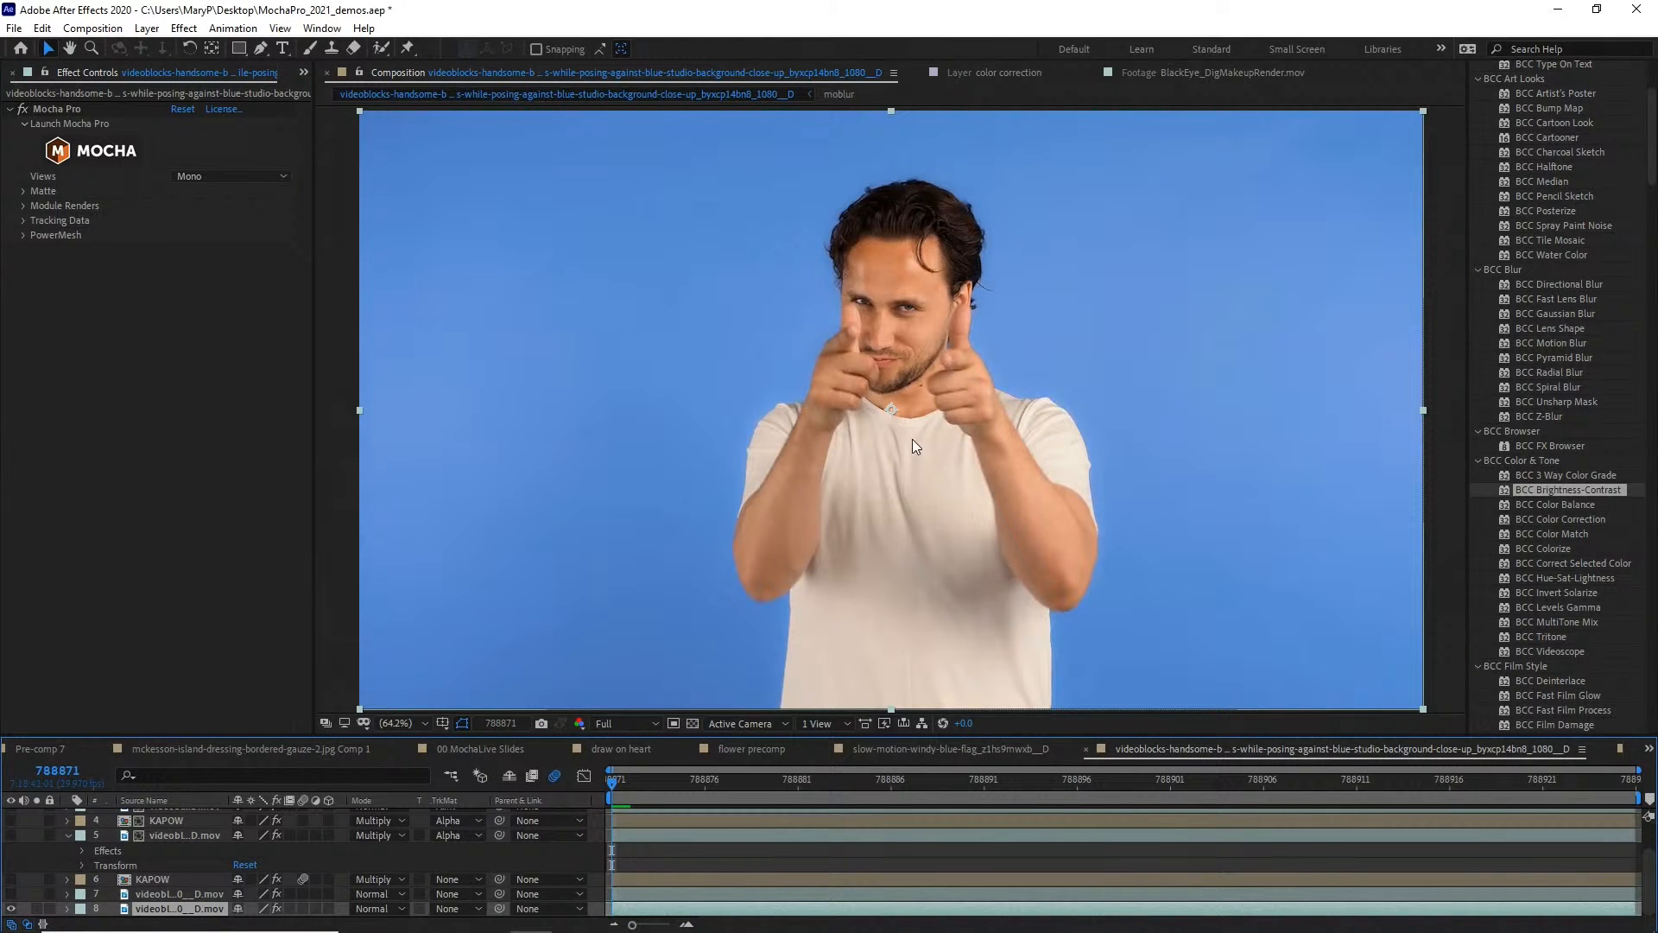
Launch Mocha Pro from layer 8, select the shirt layer, and scrub its mesh track to frame 788895
left_click(102, 151)
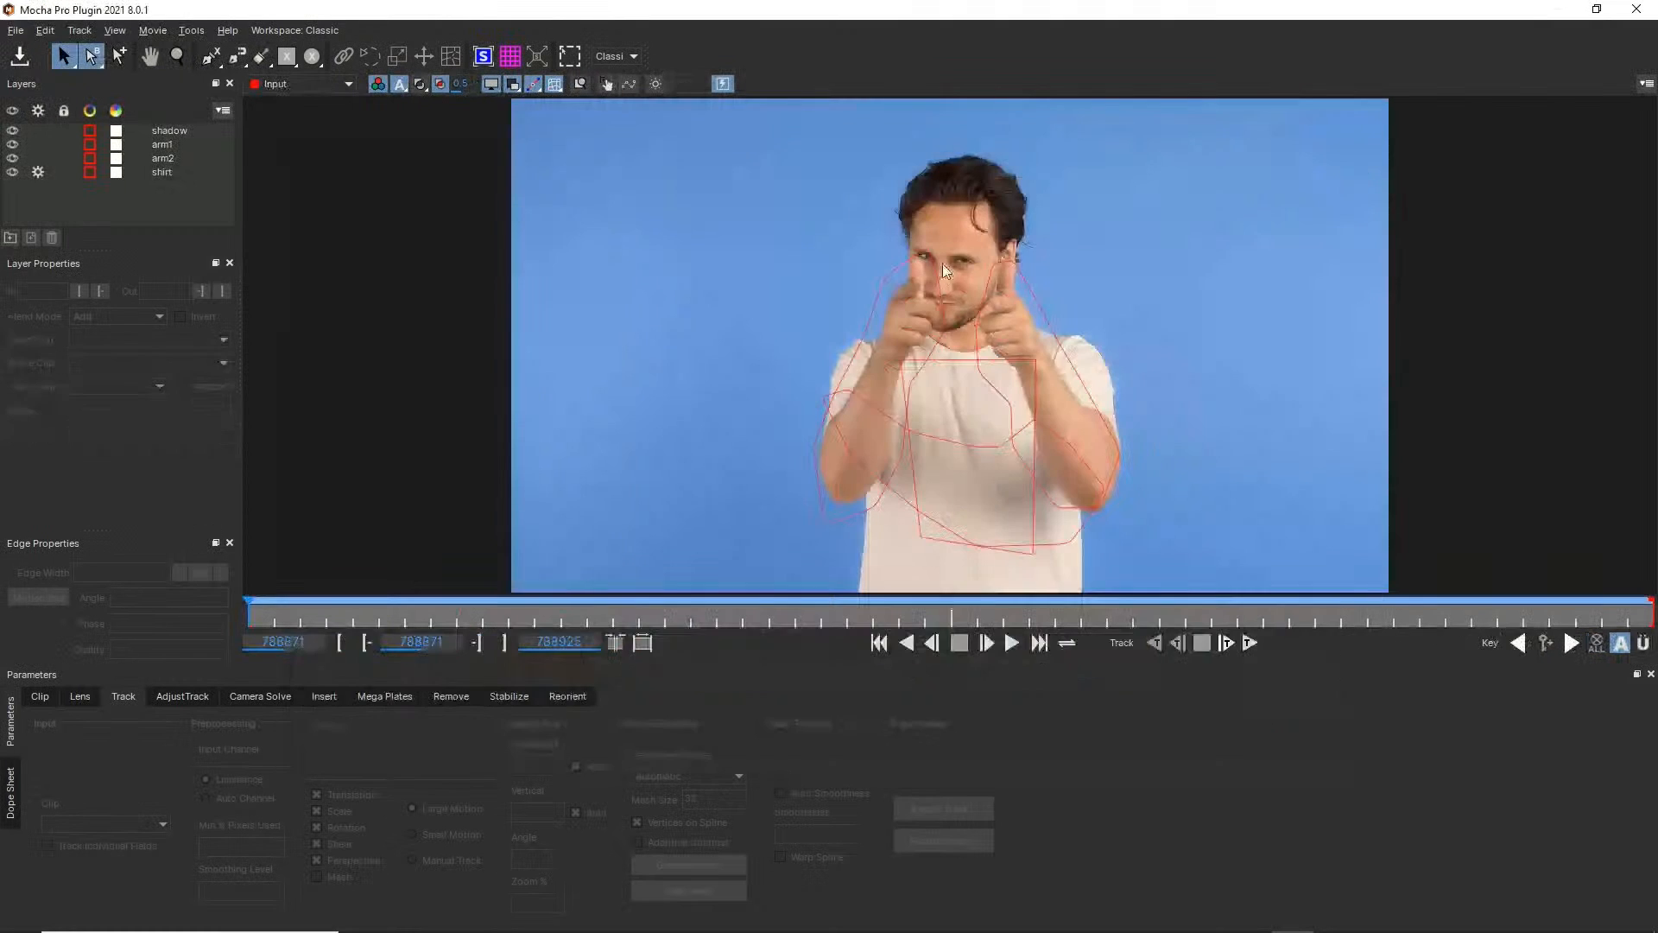
left_click(169, 175)
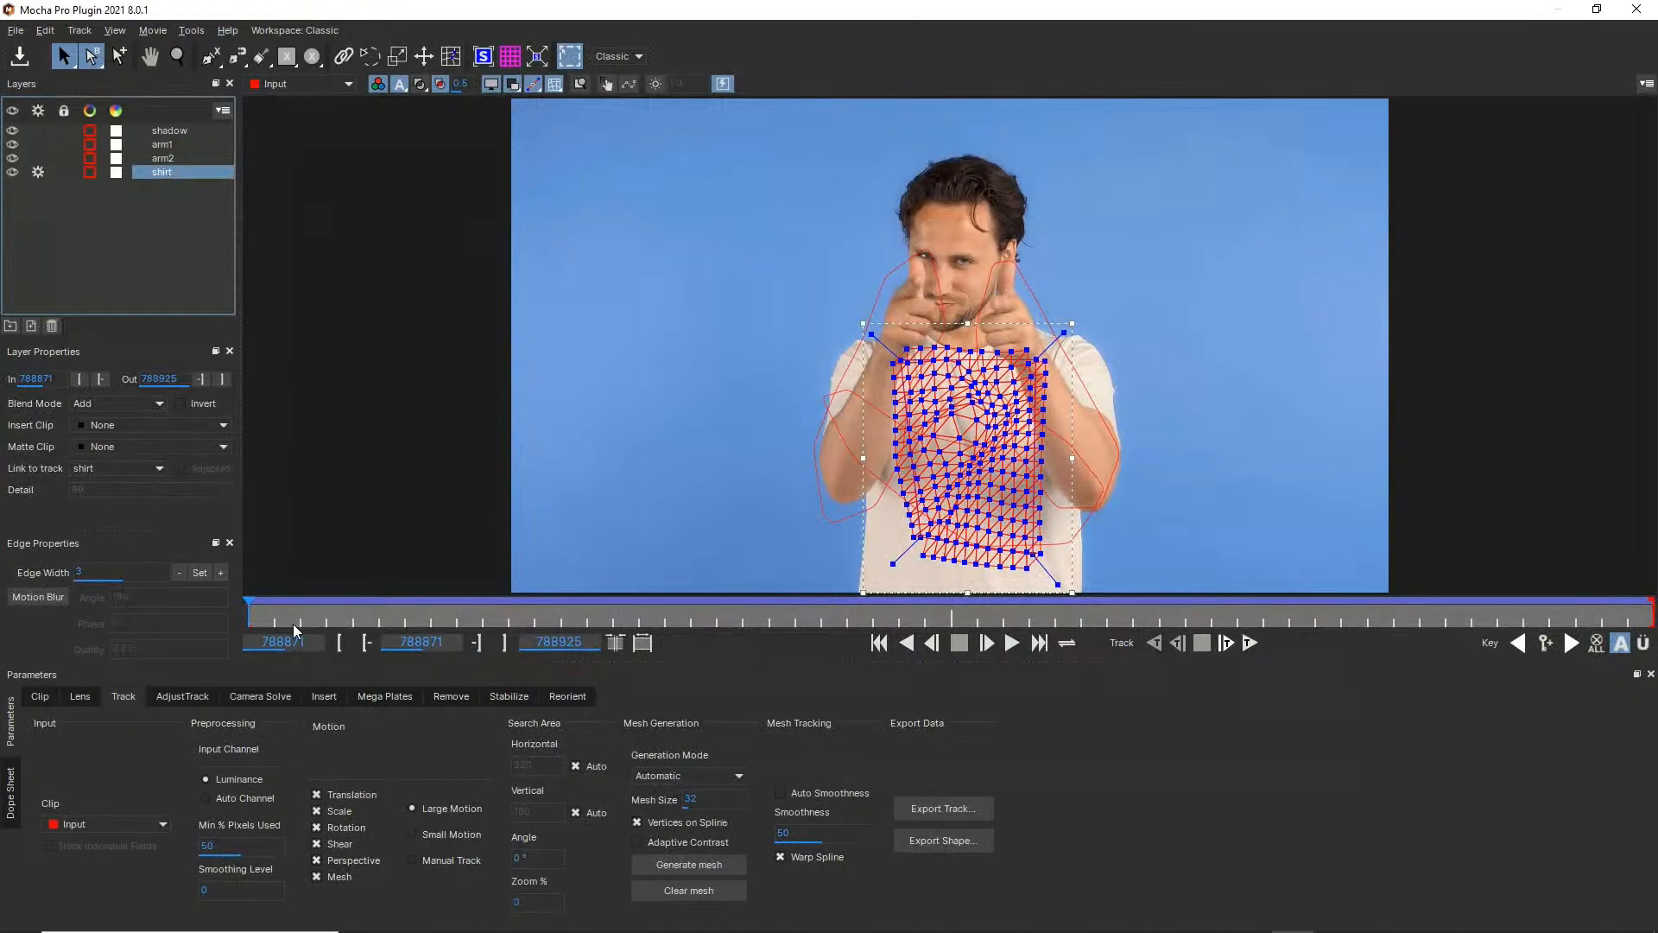
left_click_drag(250, 614, 875, 611)
Select the arm2 layer, turn on the matte overlay, and show the arm1 layer's matte
left_click(164, 158)
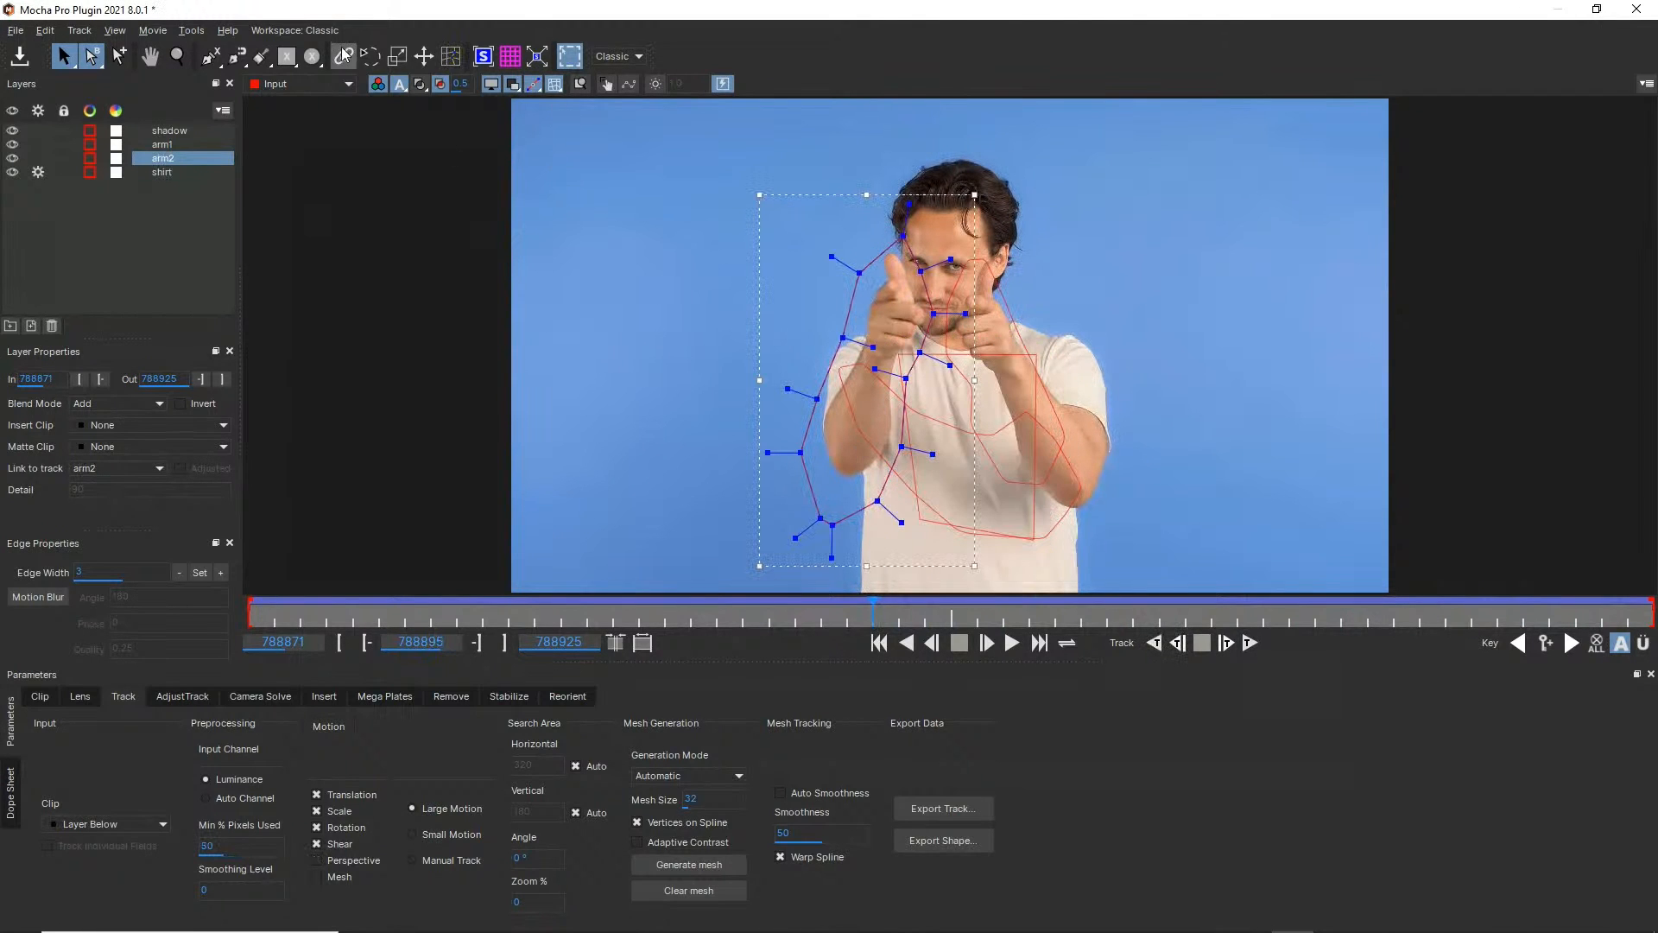
left_click(420, 84)
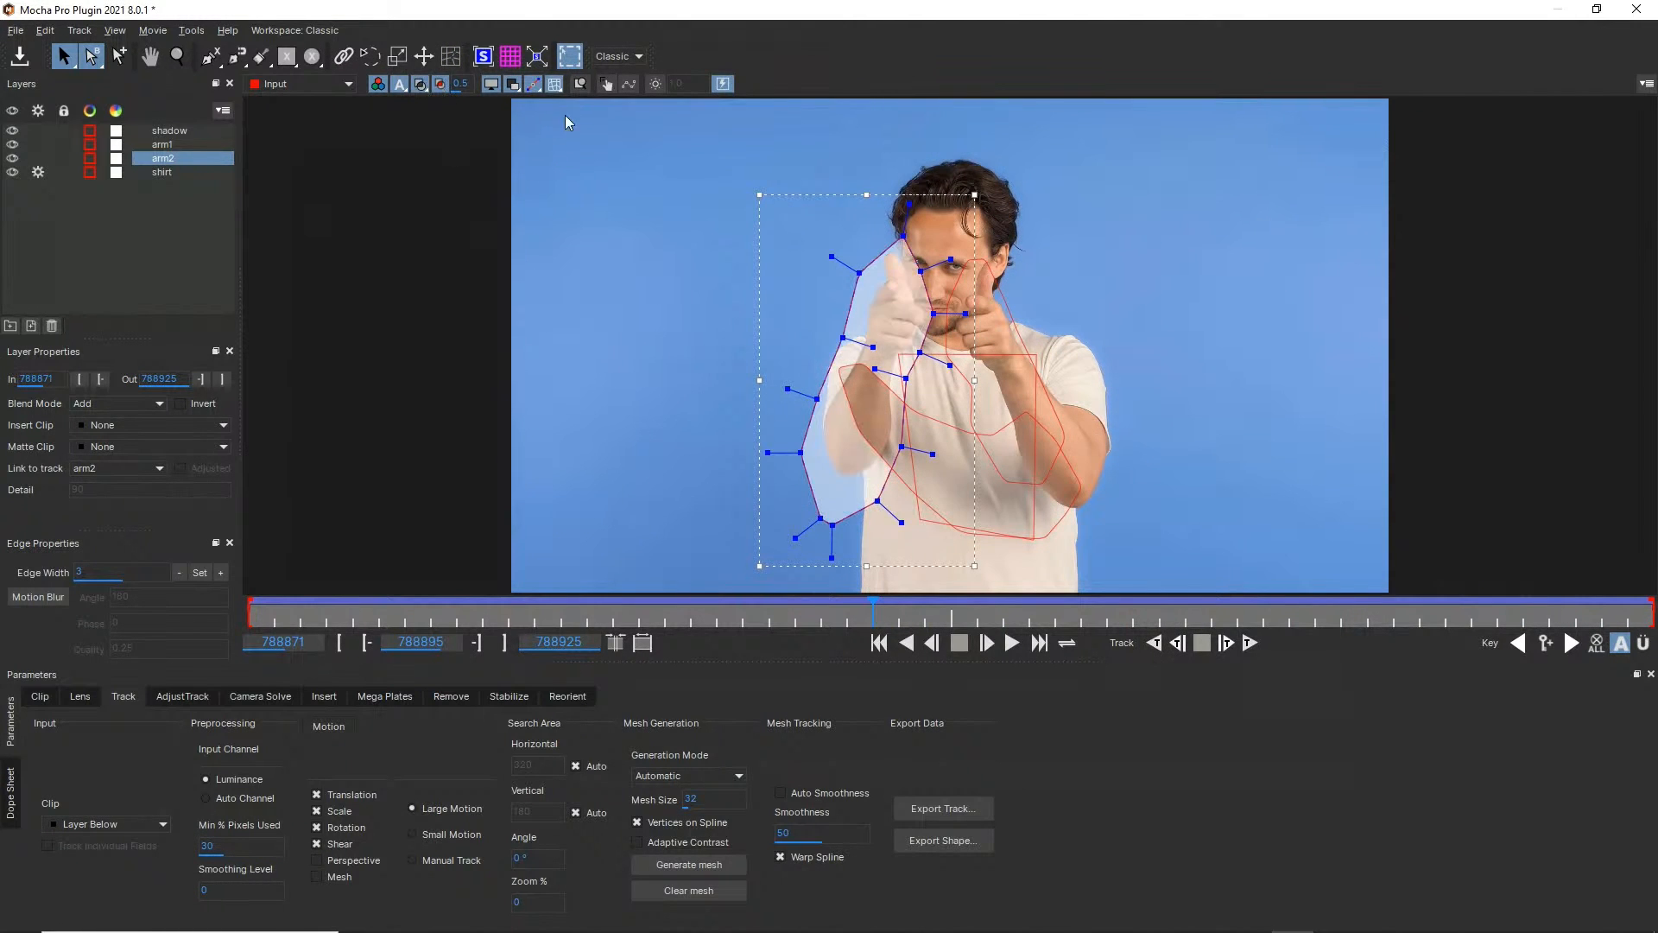
left_click(993, 279)
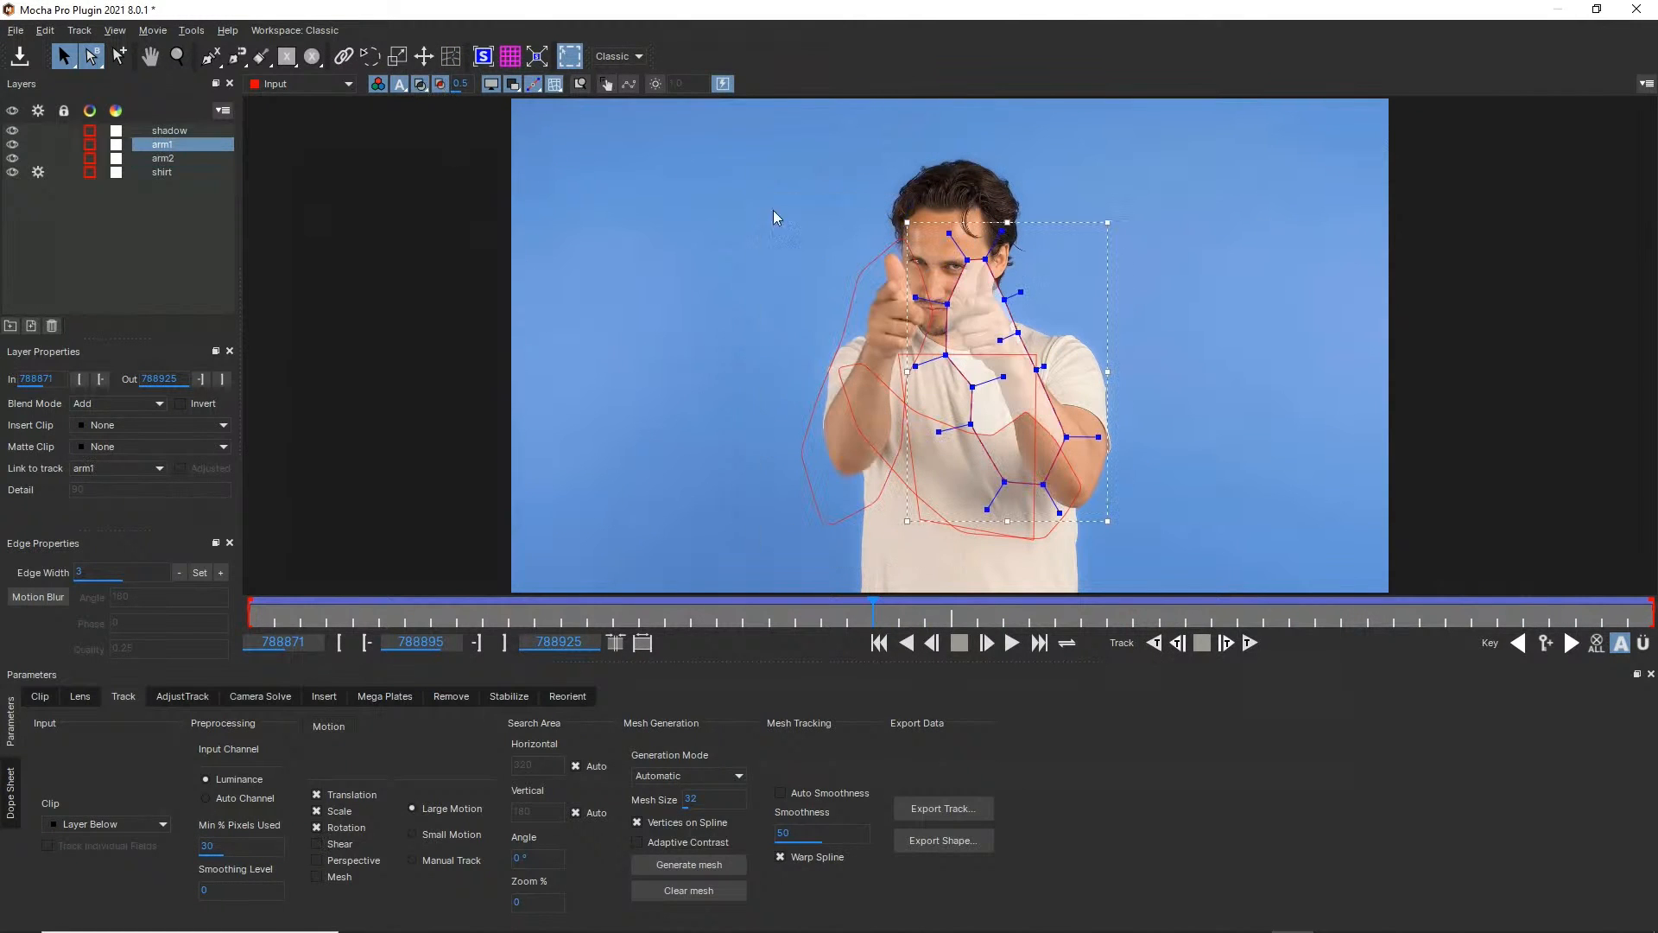
Inspect the arm2 and shadow layers' mattes by selecting each spline, and close Mocha Pro to return to After Effects
left_click(882, 281)
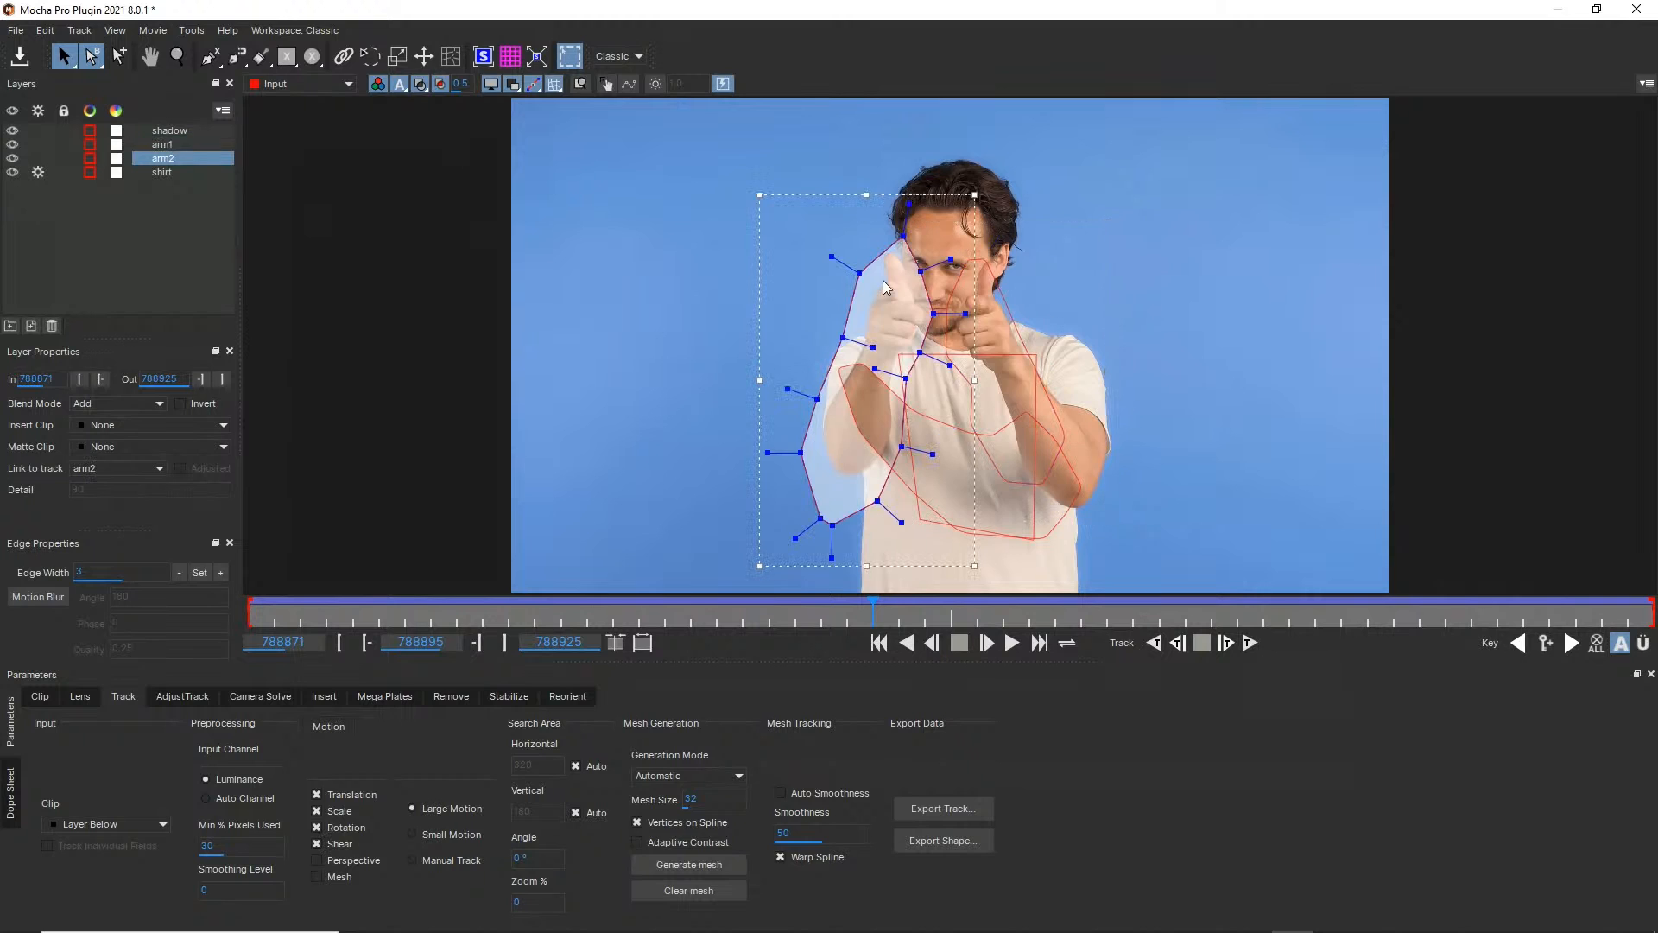
left_click(1063, 525)
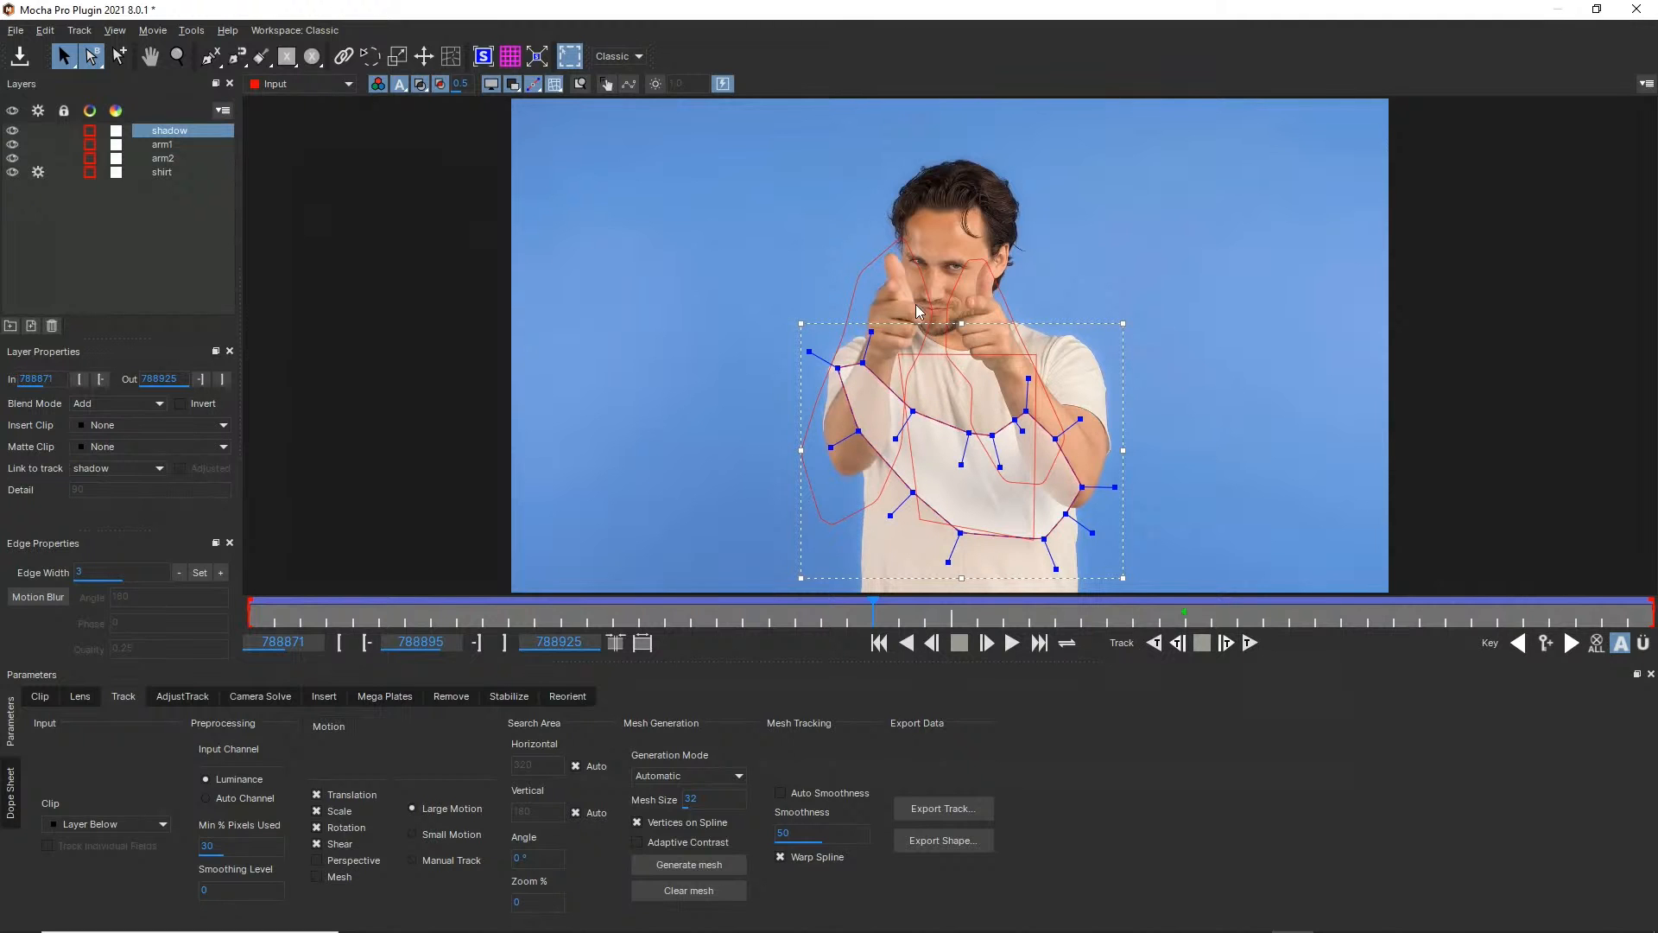
left_click(909, 266)
left_click(882, 261)
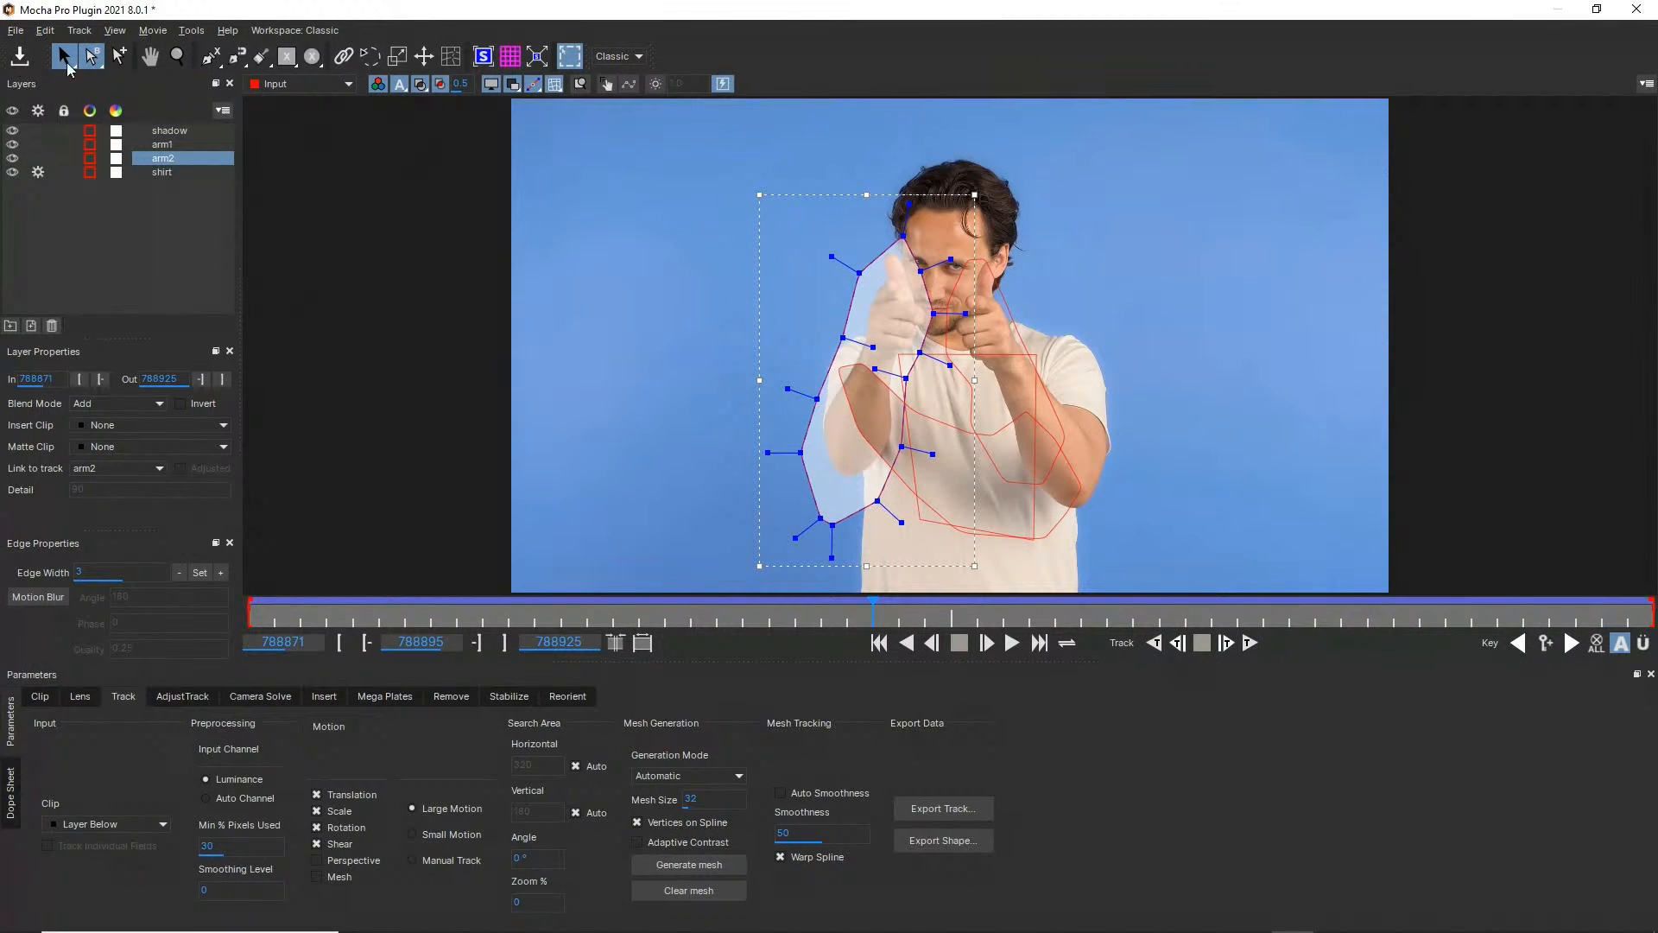
left_click(1636, 10)
left_click(893, 511)
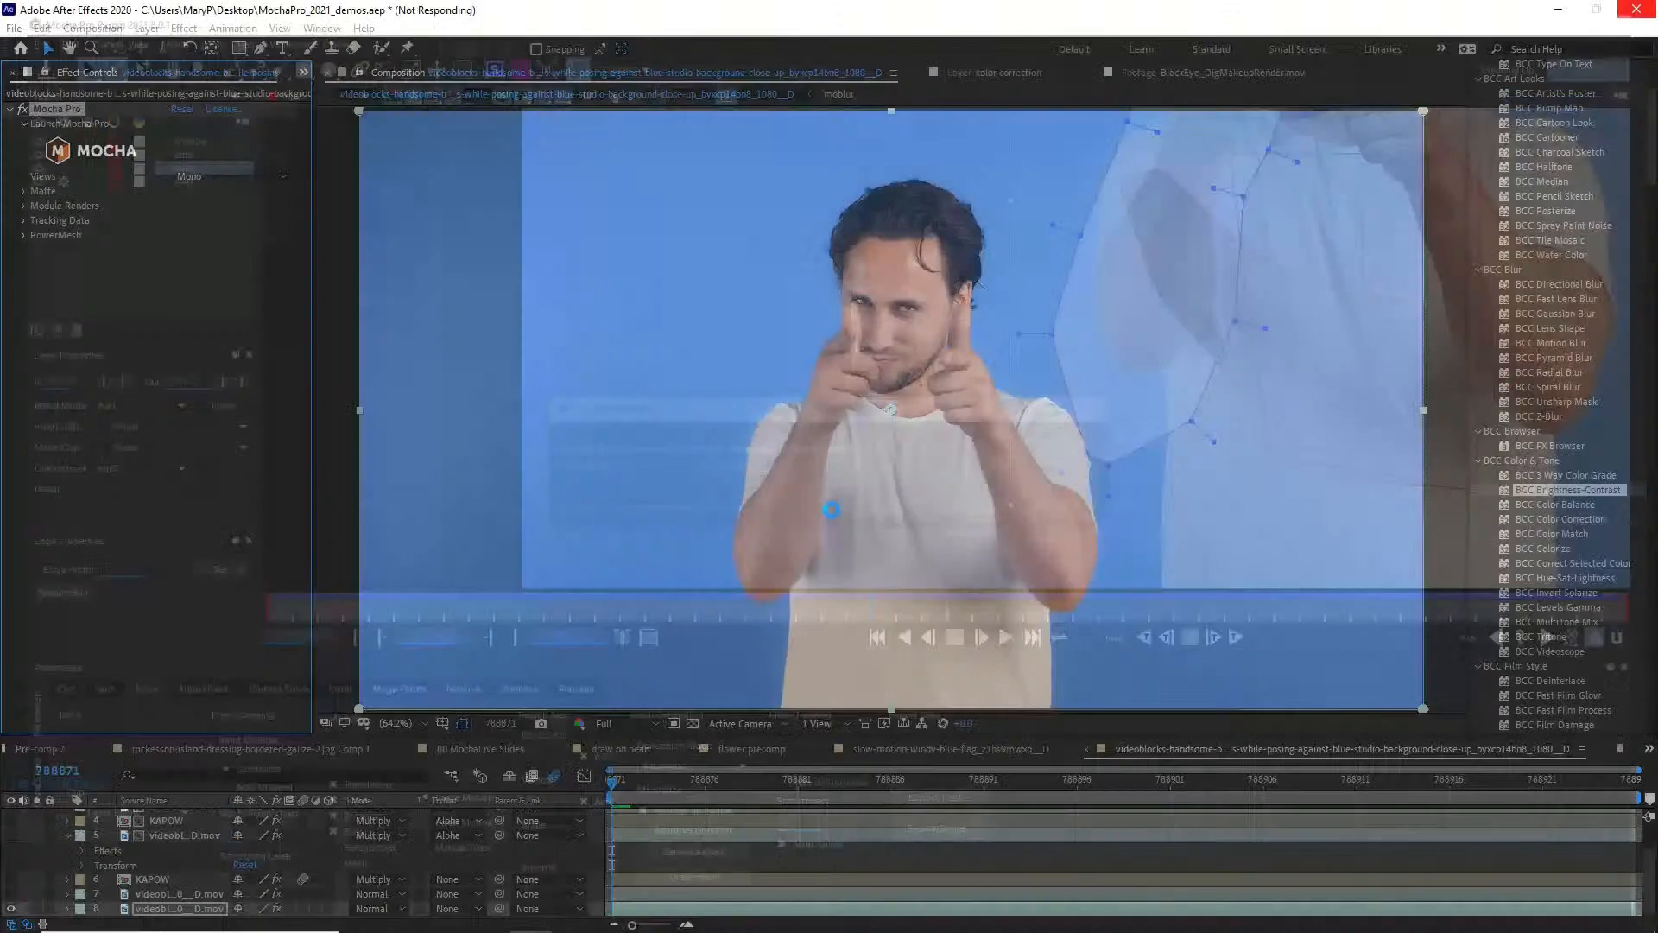
Enable the Mocha Pro effect's module render on layer 8, set the module to Stabilize: Unwarp, and preview the footage around frame 788891
left_click(24, 205)
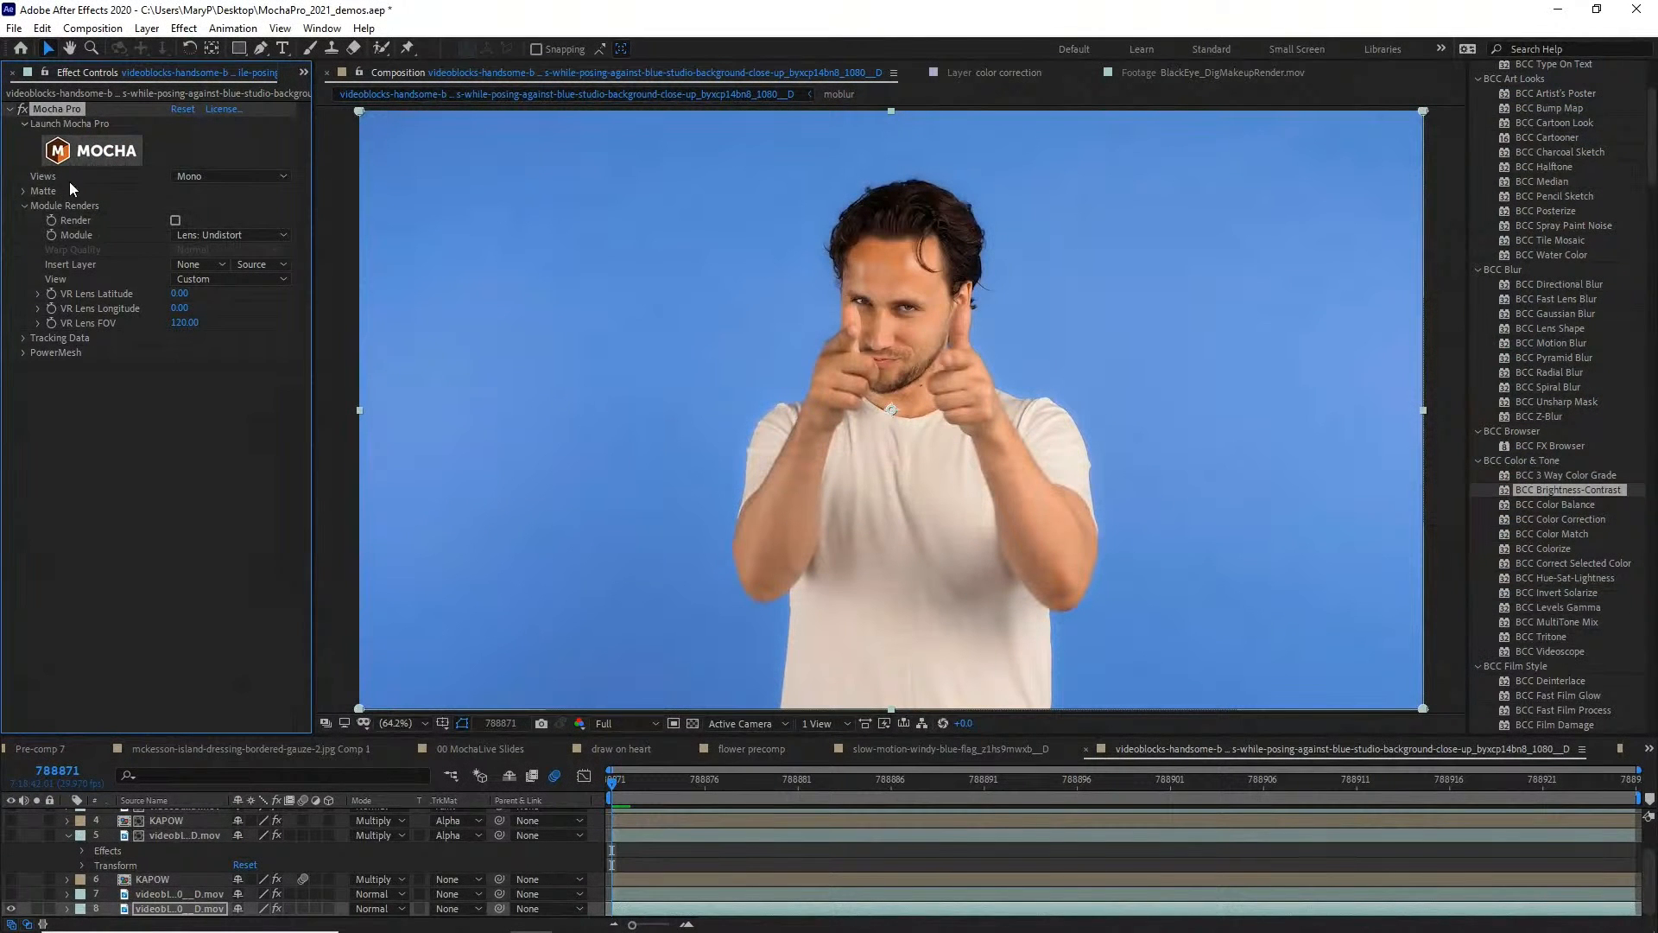
left_click(80, 151)
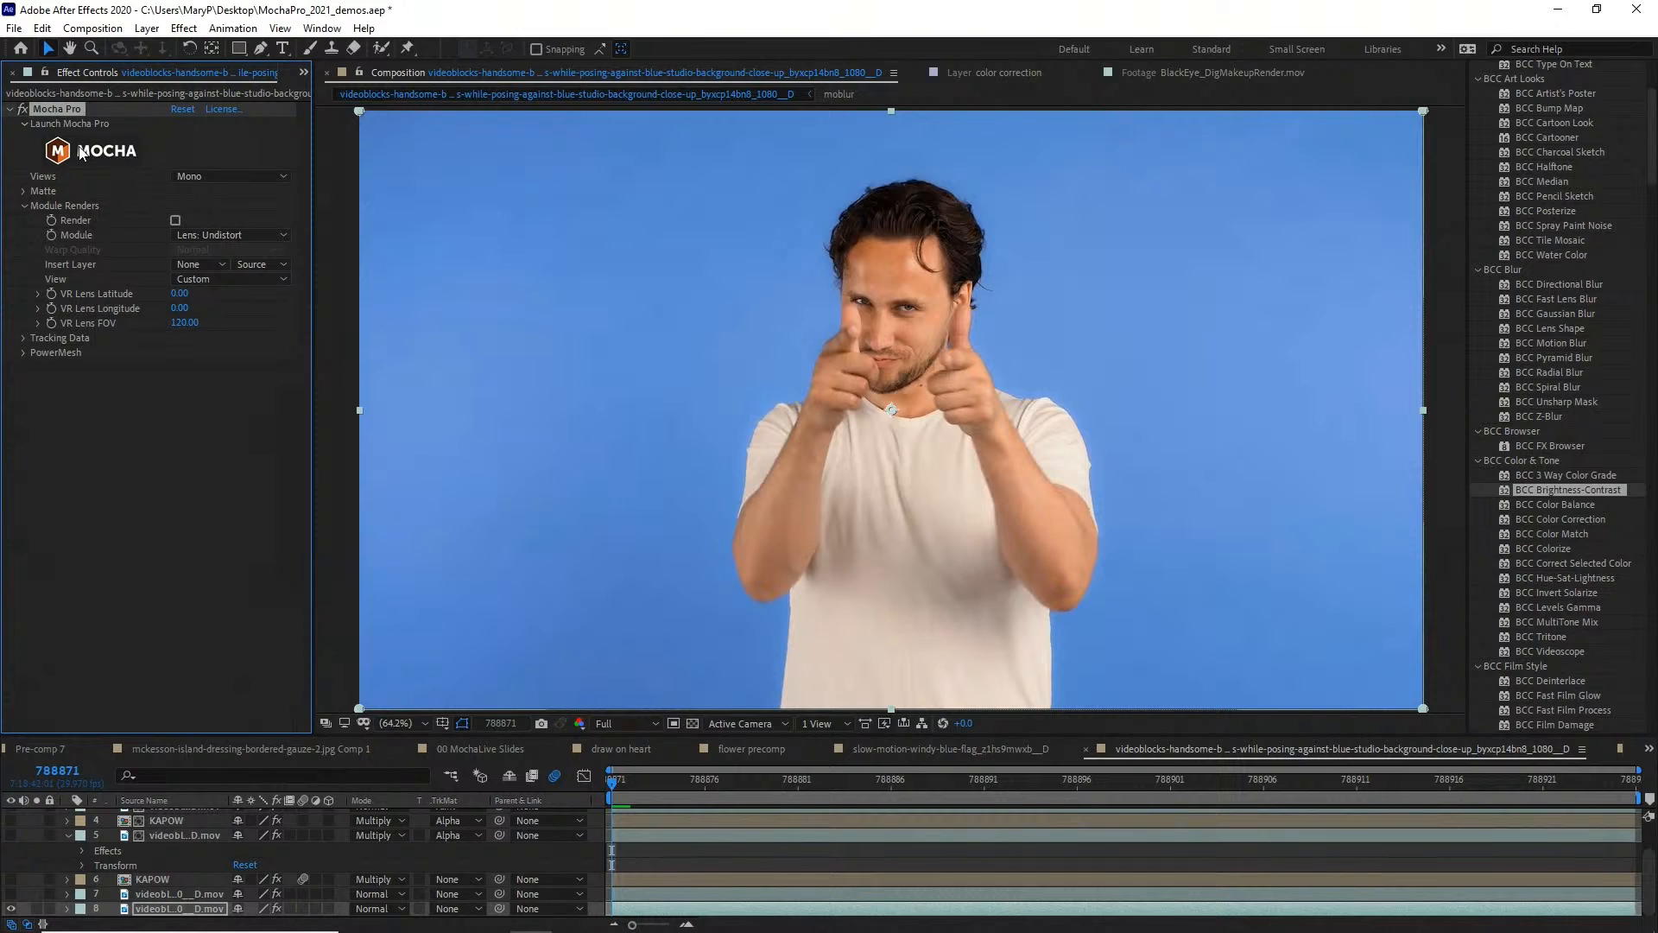
left_click(176, 220)
left_click(225, 235)
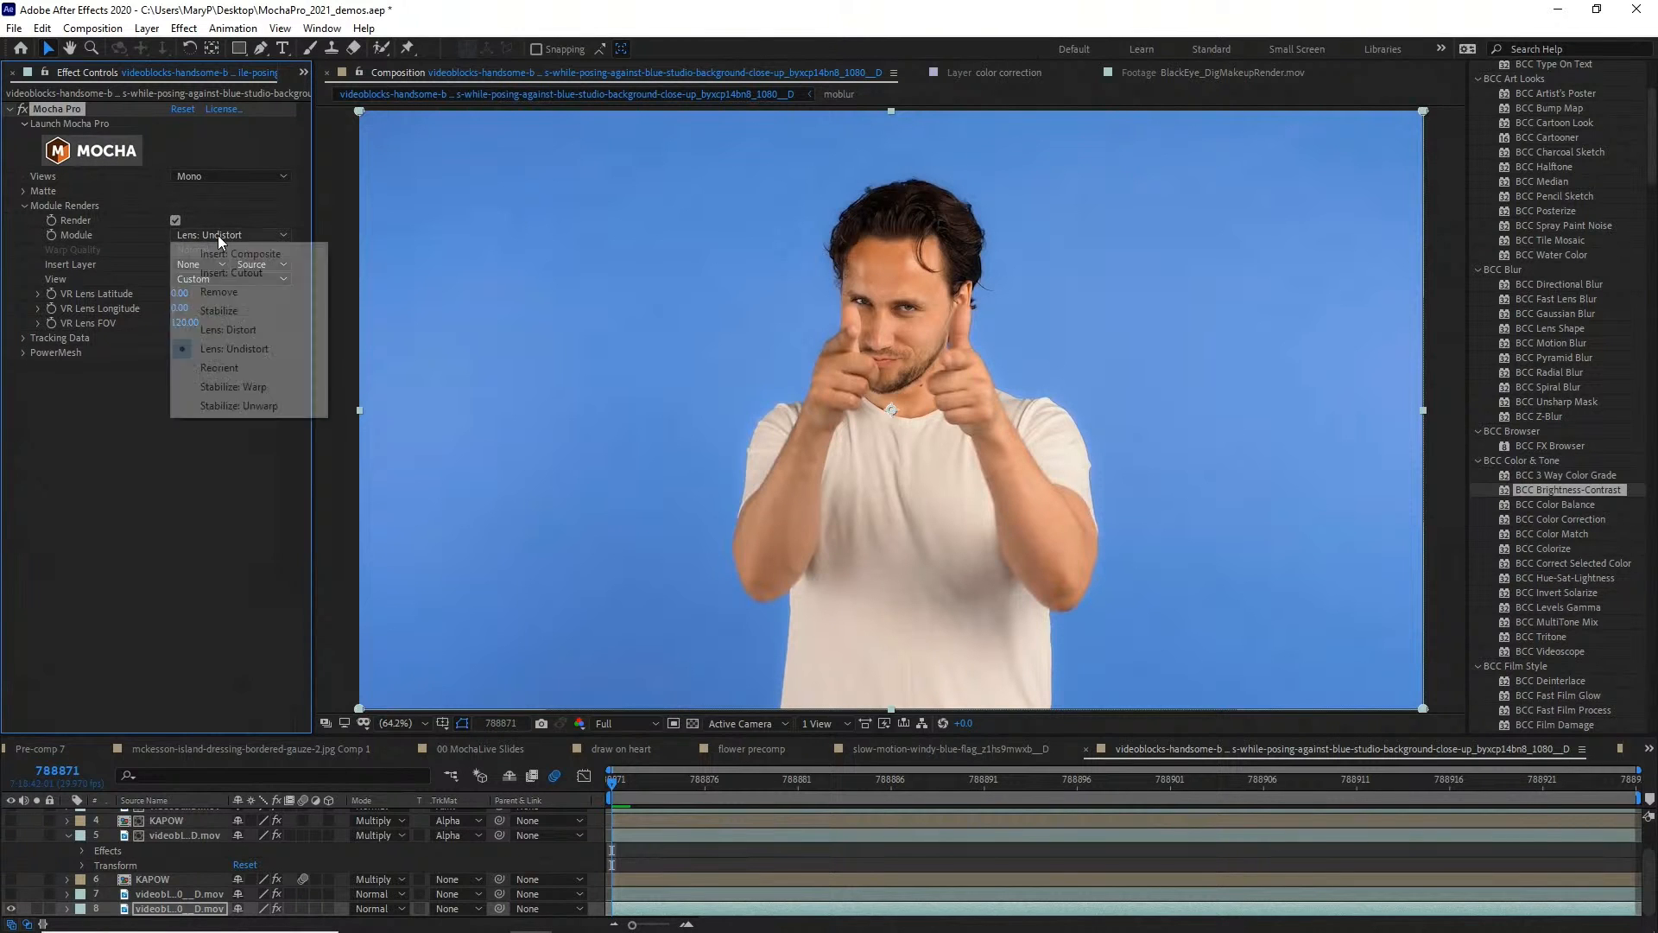
left_click(219, 404)
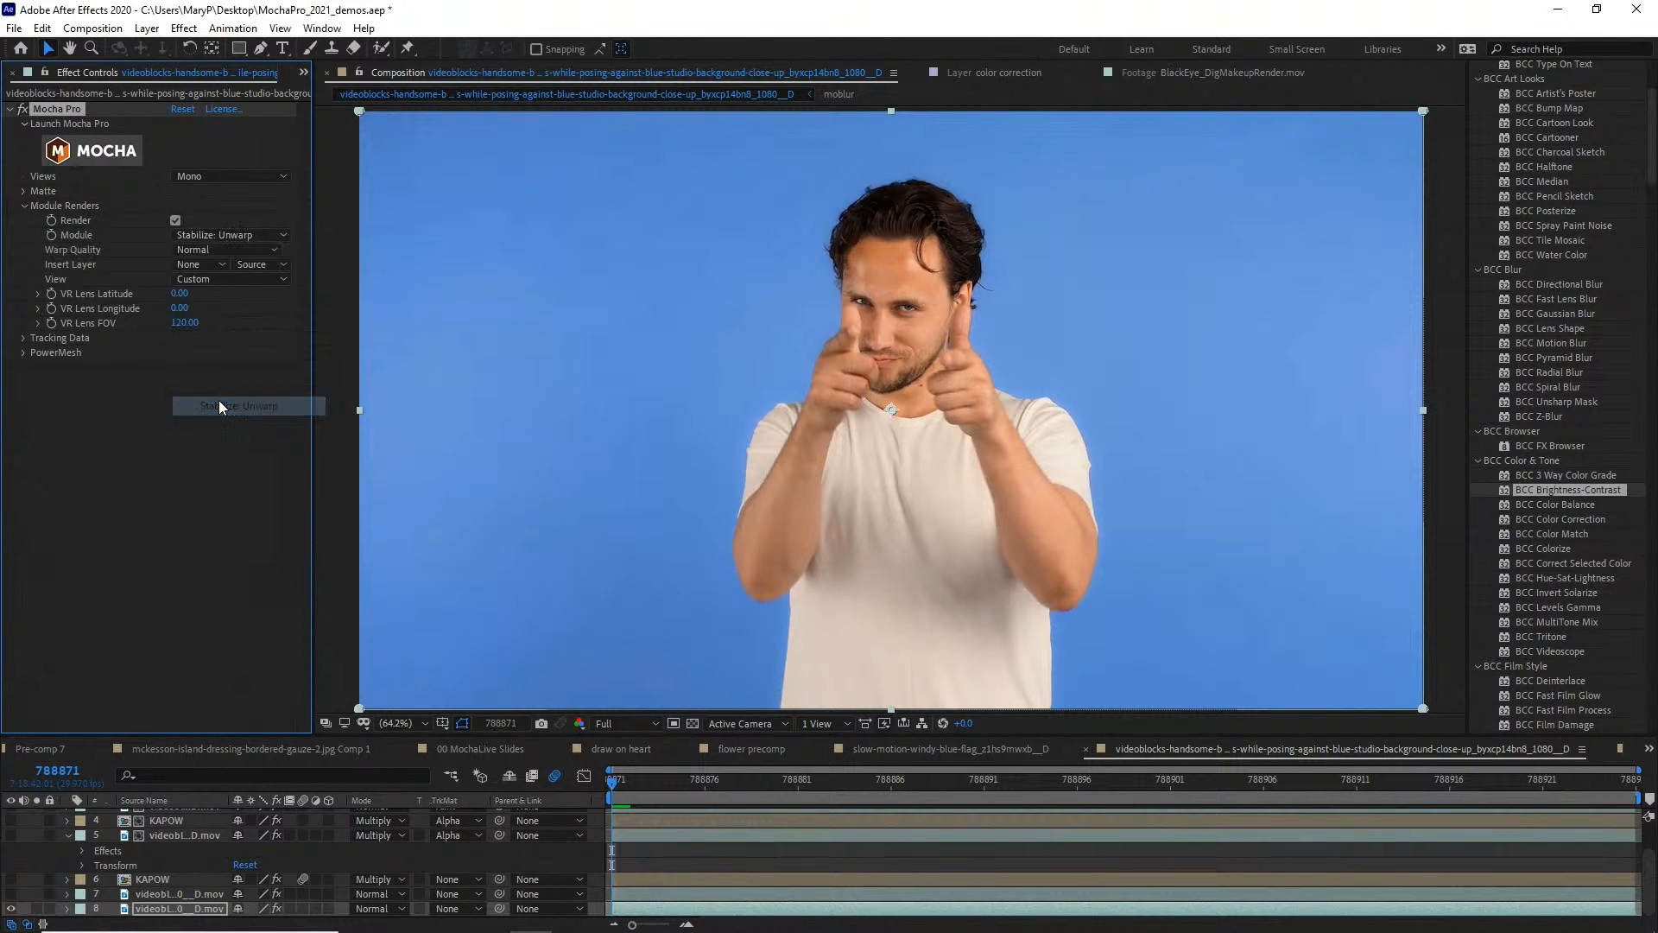
left_click(900, 785)
key("space")
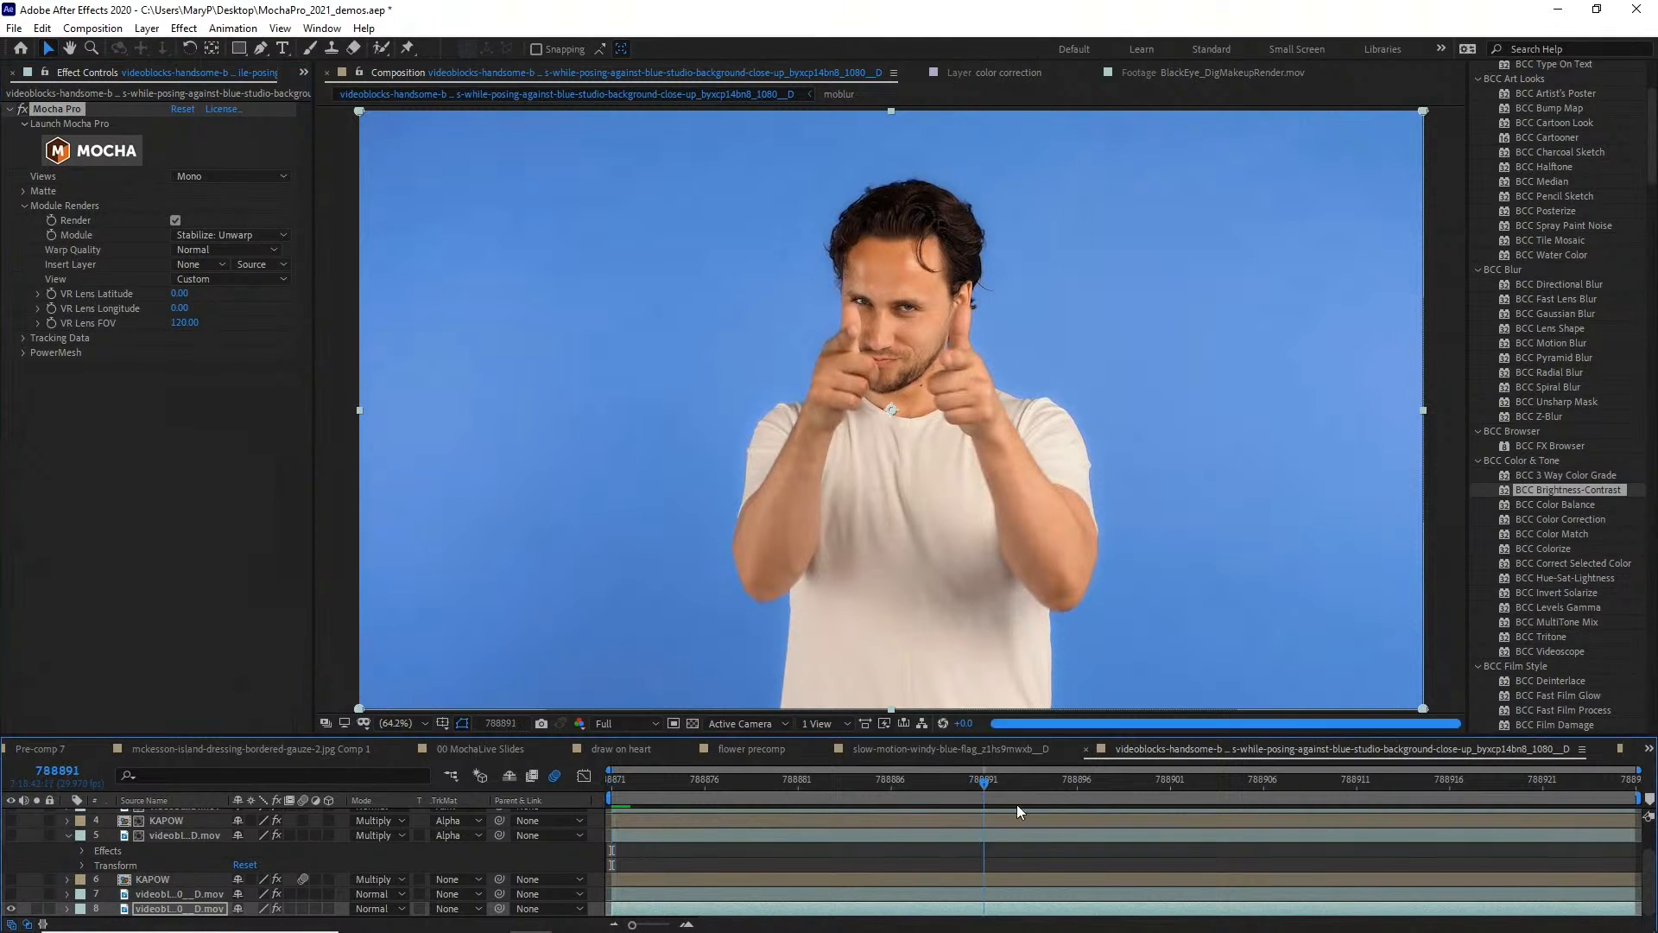
Reopen Mocha Pro, check the shirt layer's Stabilize module with Mesh Warp and Unwarp by rendering a frame, and return to After Effects
left_click(102, 154)
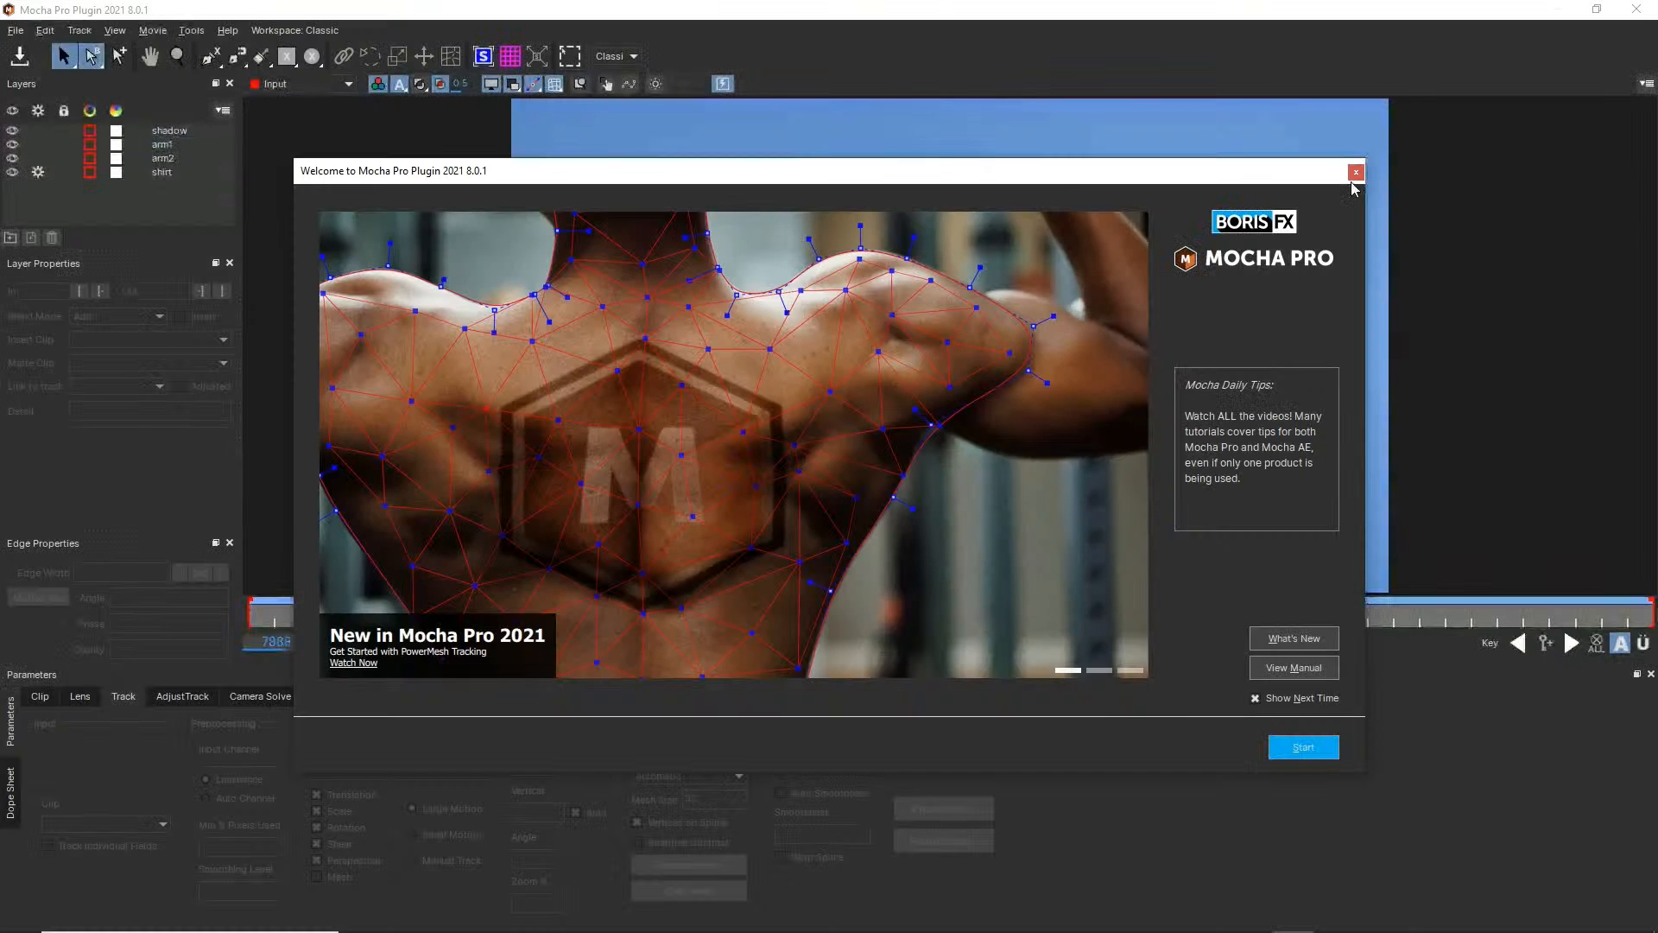
left_click(1355, 172)
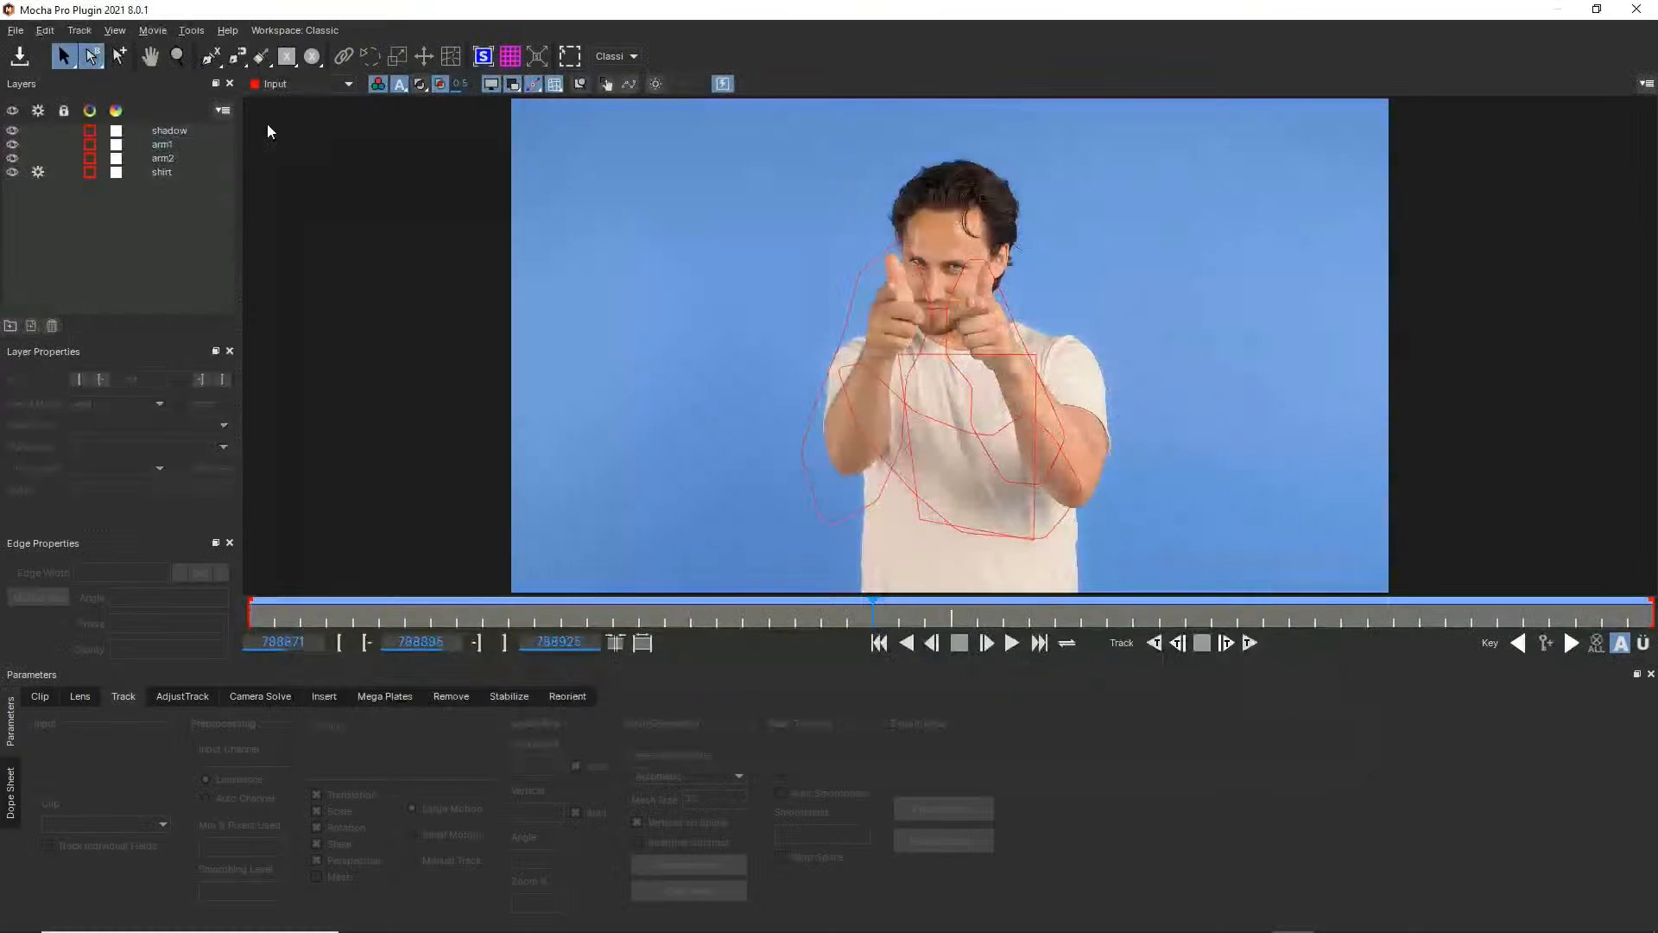
left_click(180, 171)
left_click(509, 697)
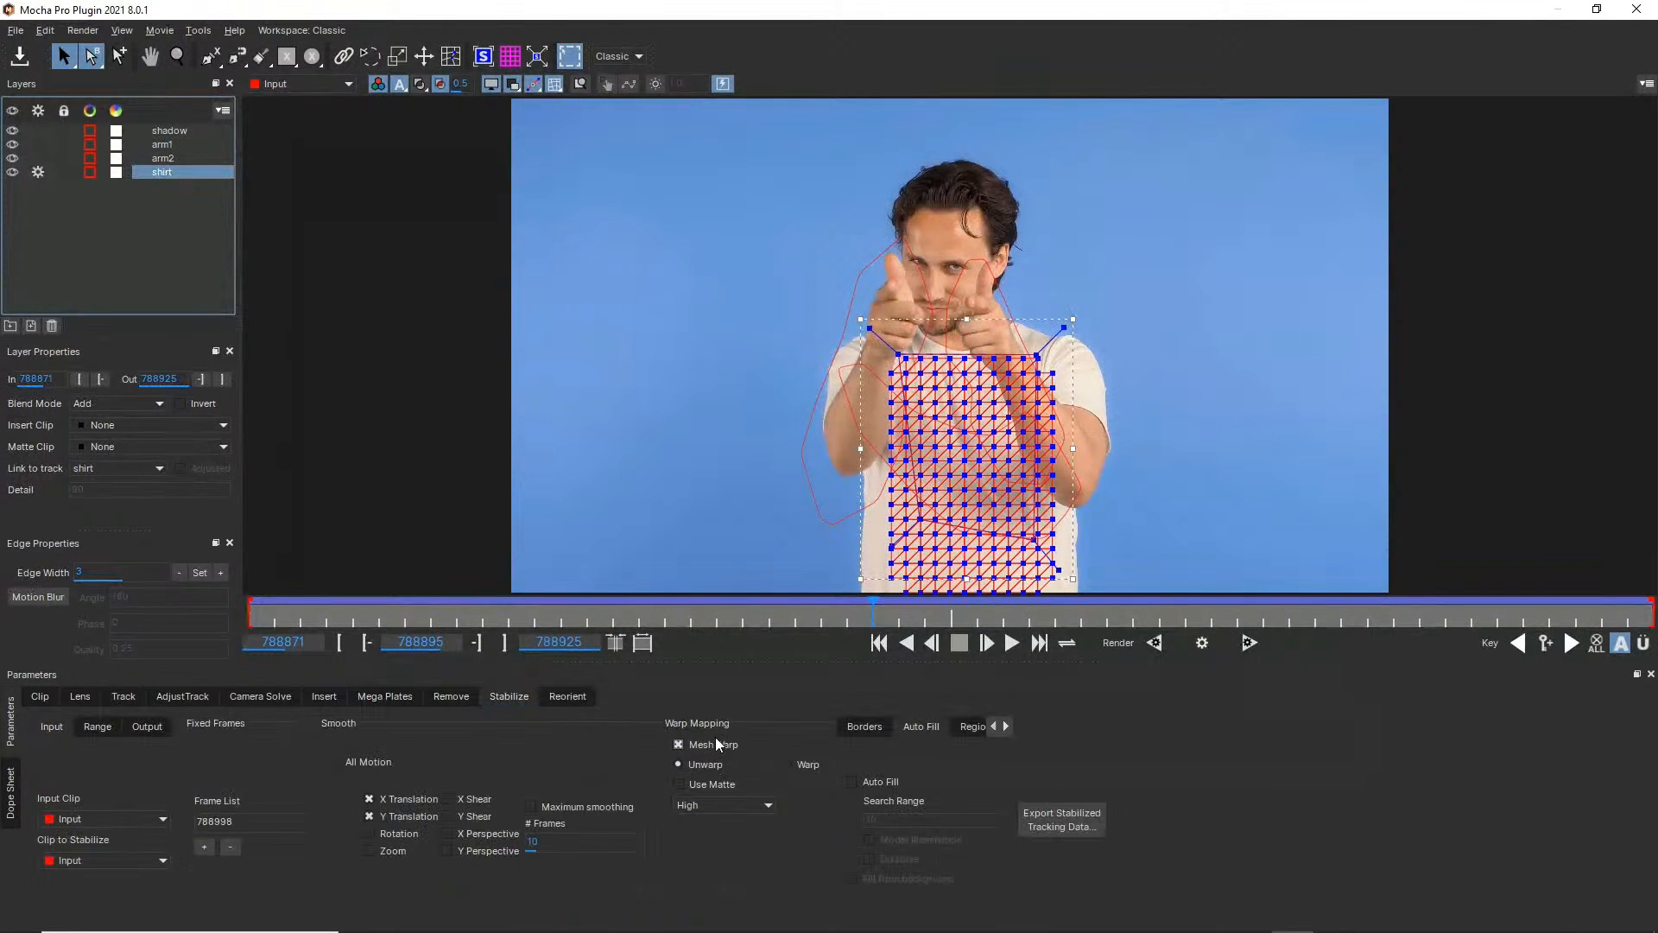
left_click(1202, 642)
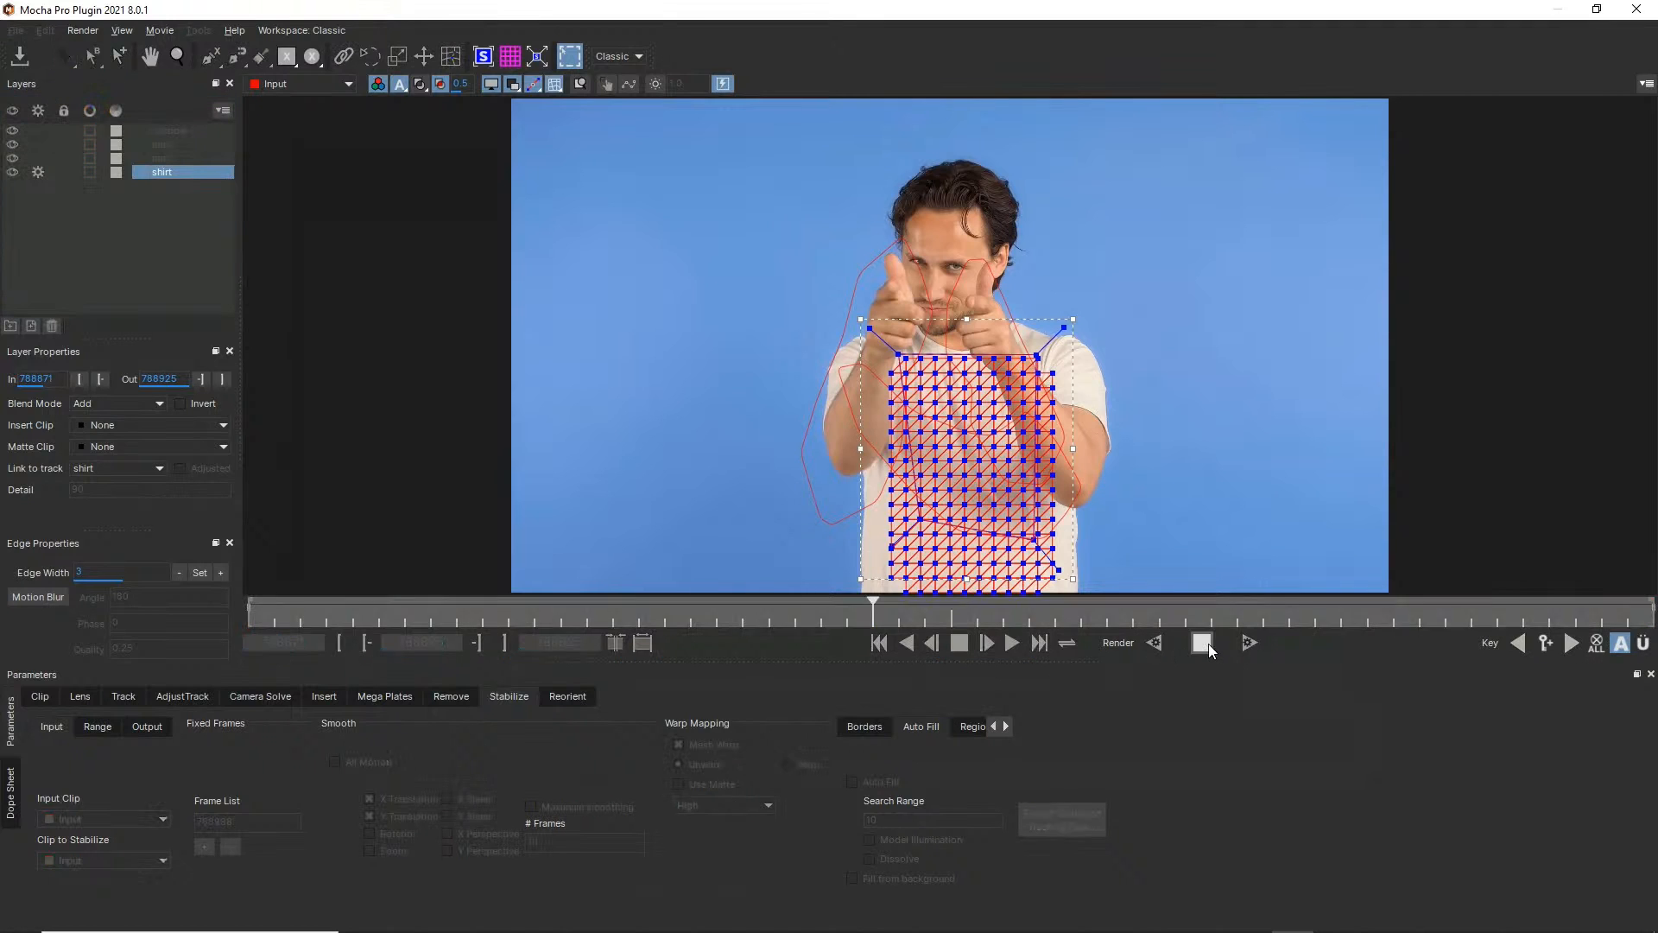
left_click(796, 495)
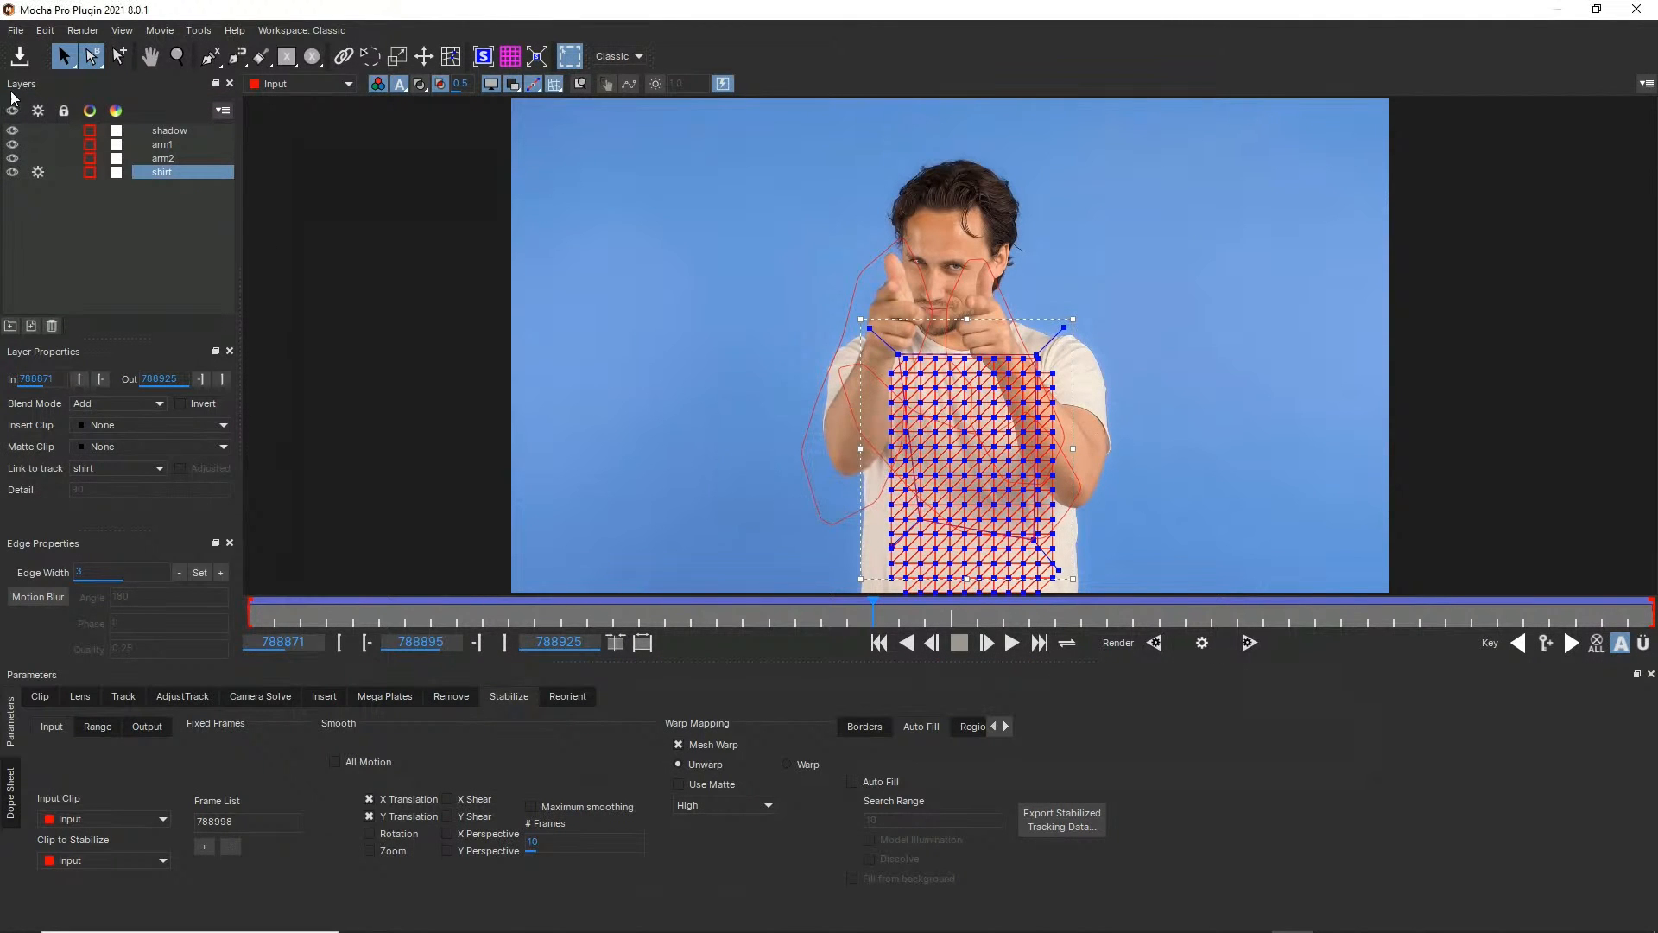
left_click(1637, 11)
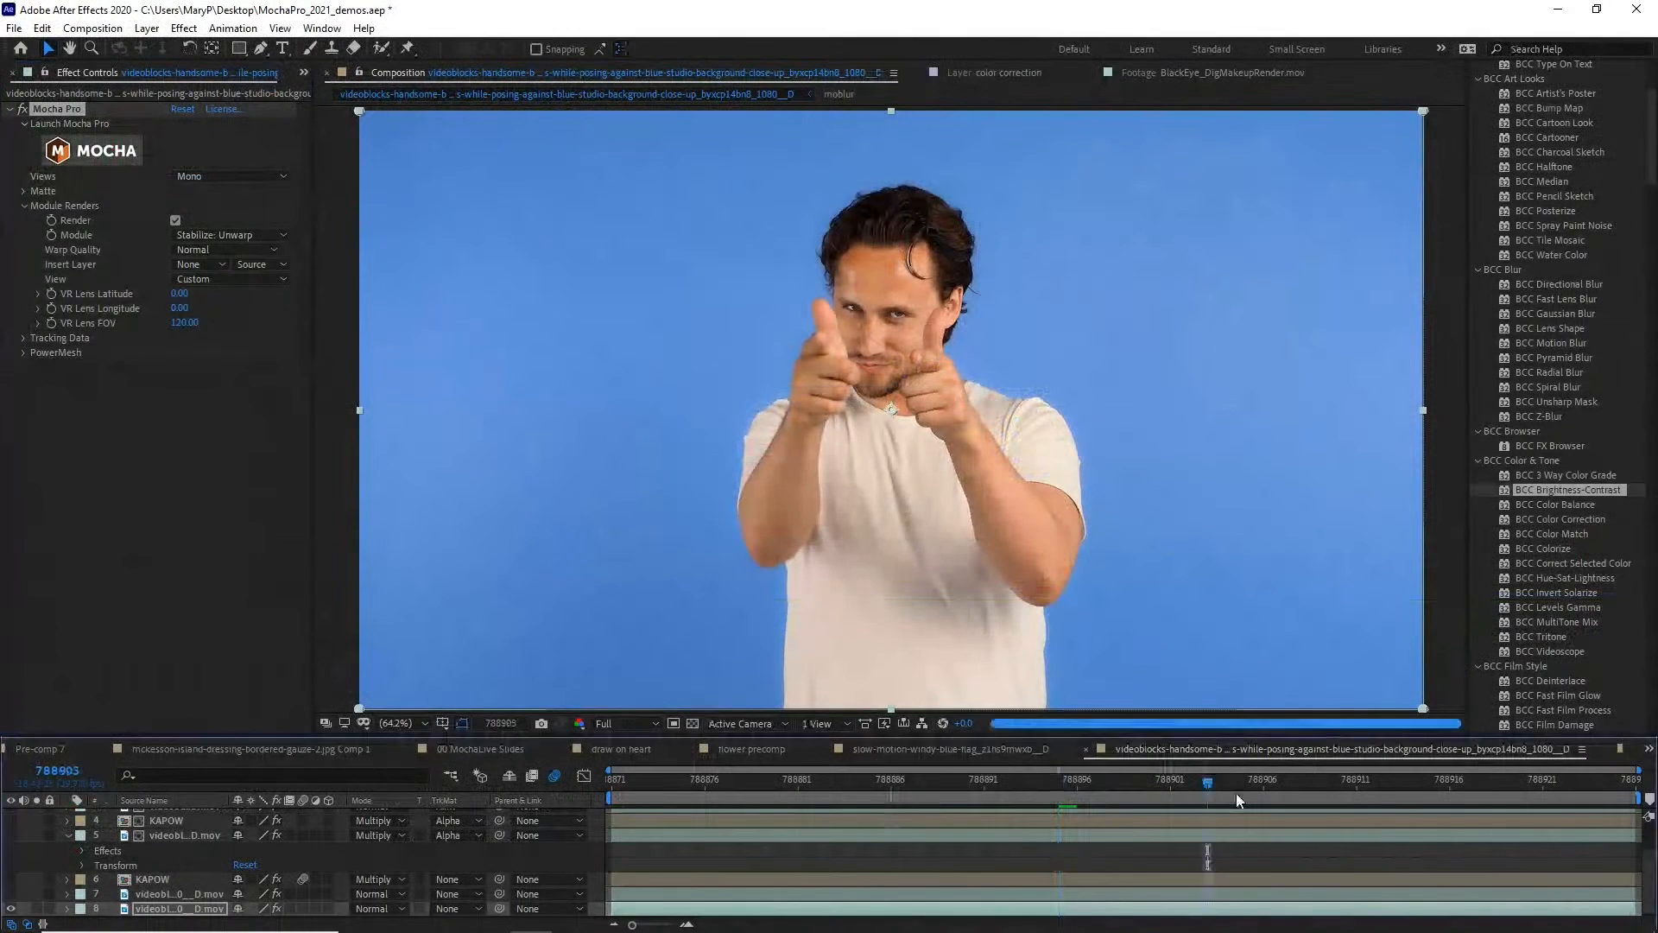
Scrub the unwarped footage to frame 788918 and copy layer 8's Mocha Pro effect
left_click_drag(1236, 793, 1482, 805)
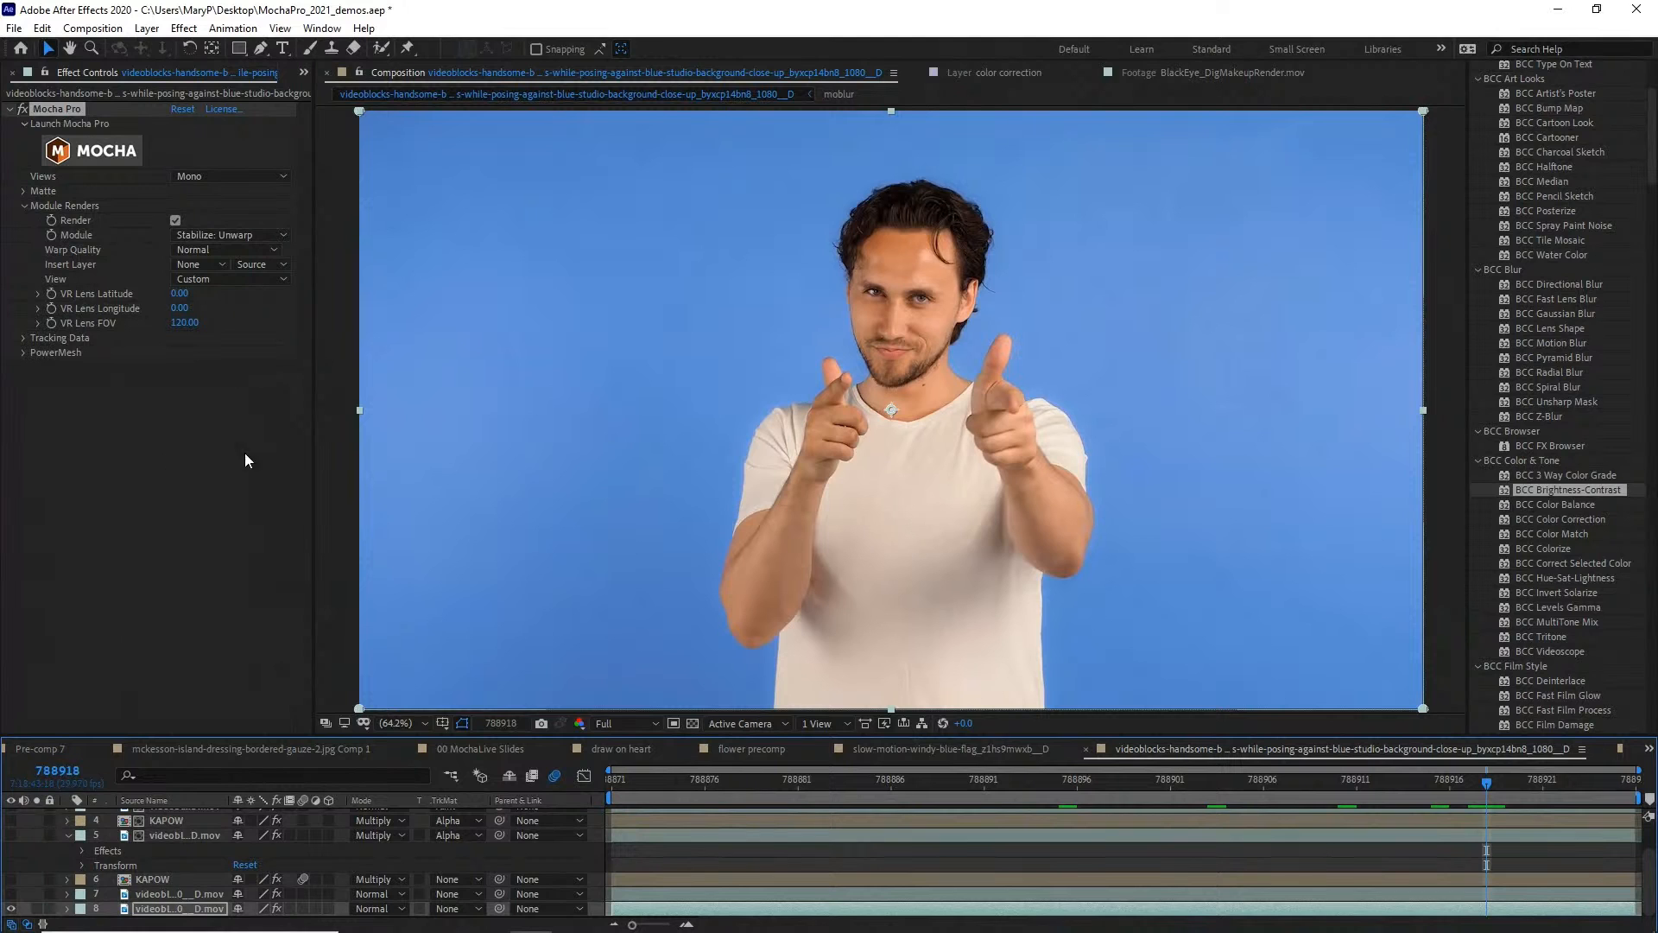
right_click(80, 116)
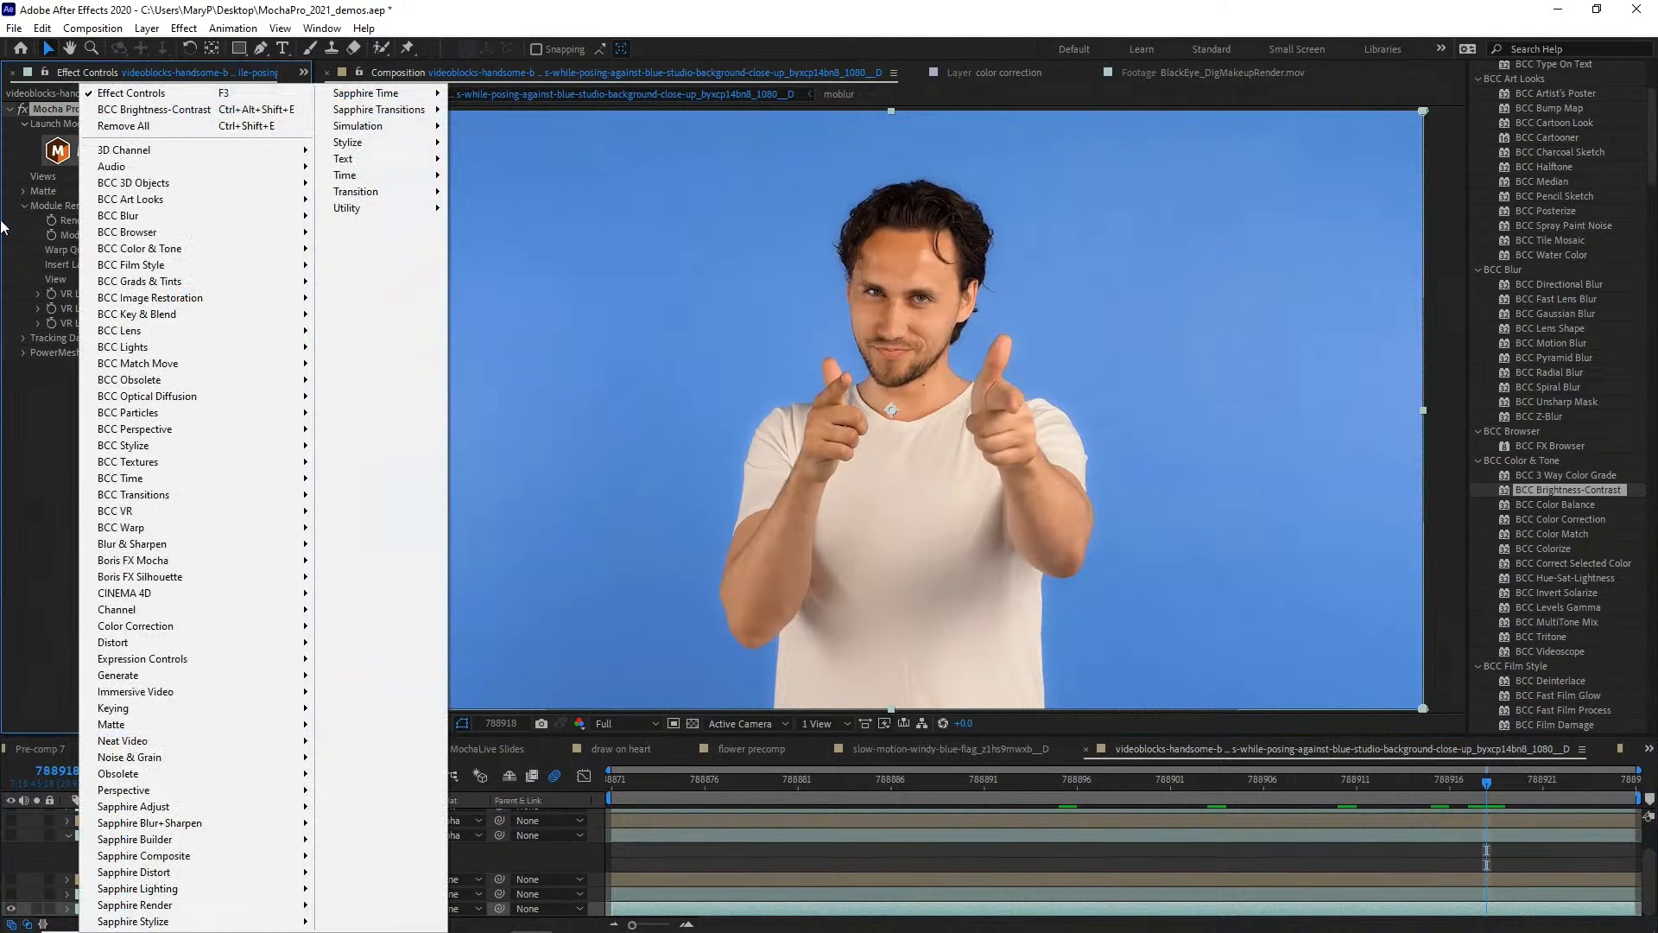
left_click(43, 577)
left_click(65, 111)
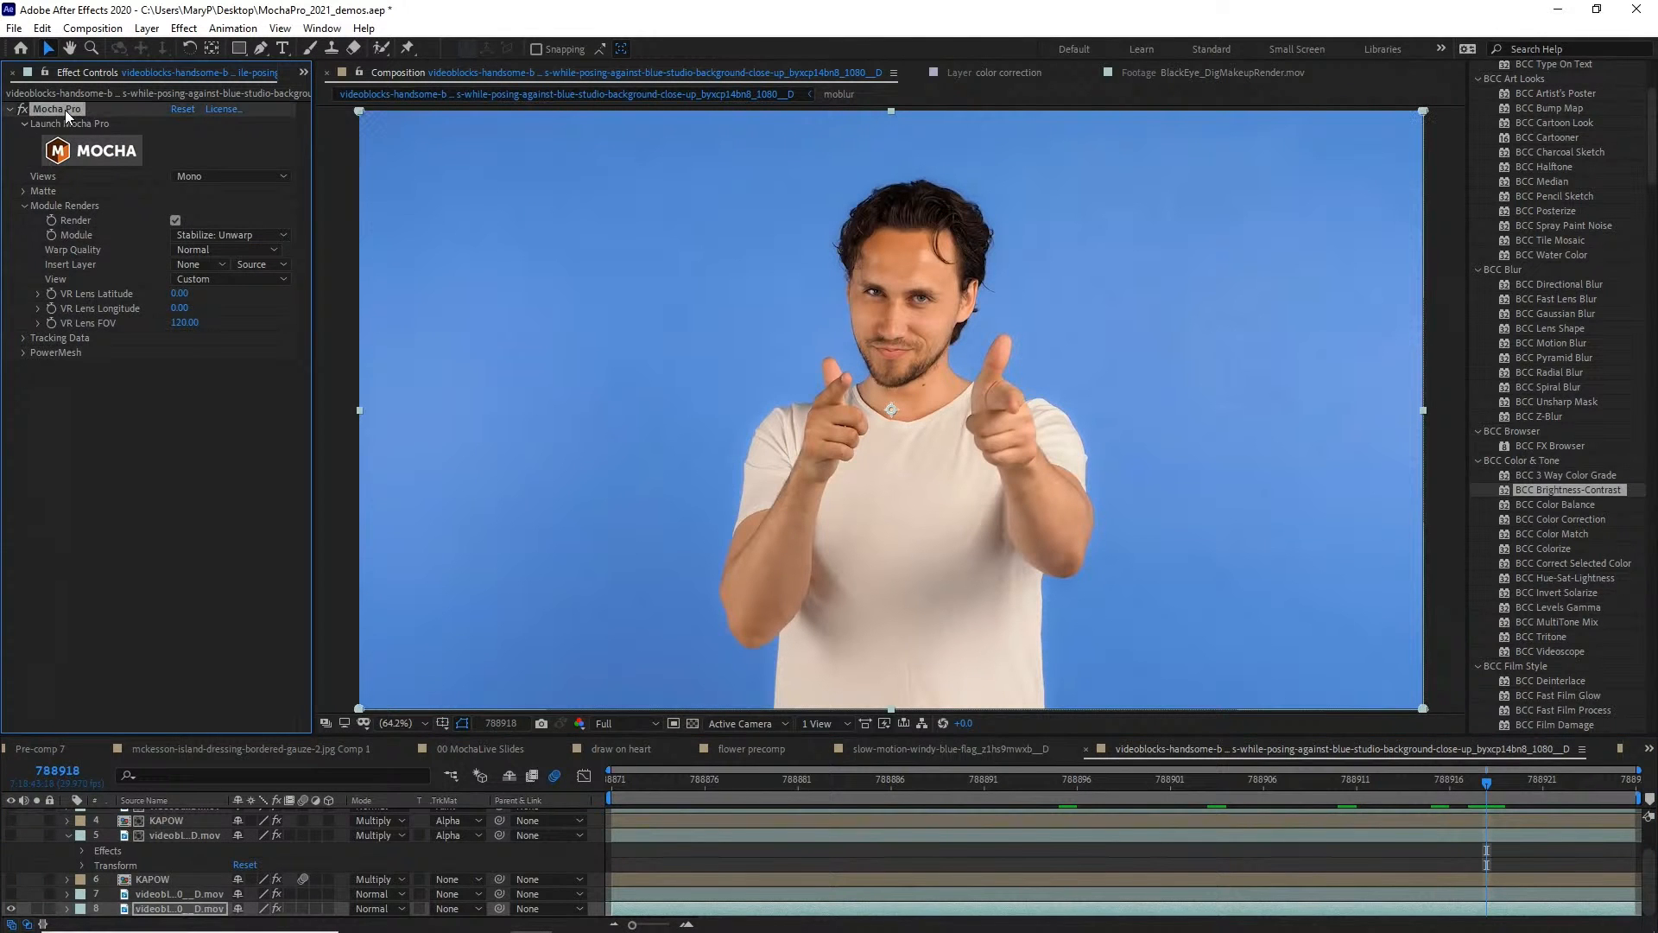
left_click(42, 28)
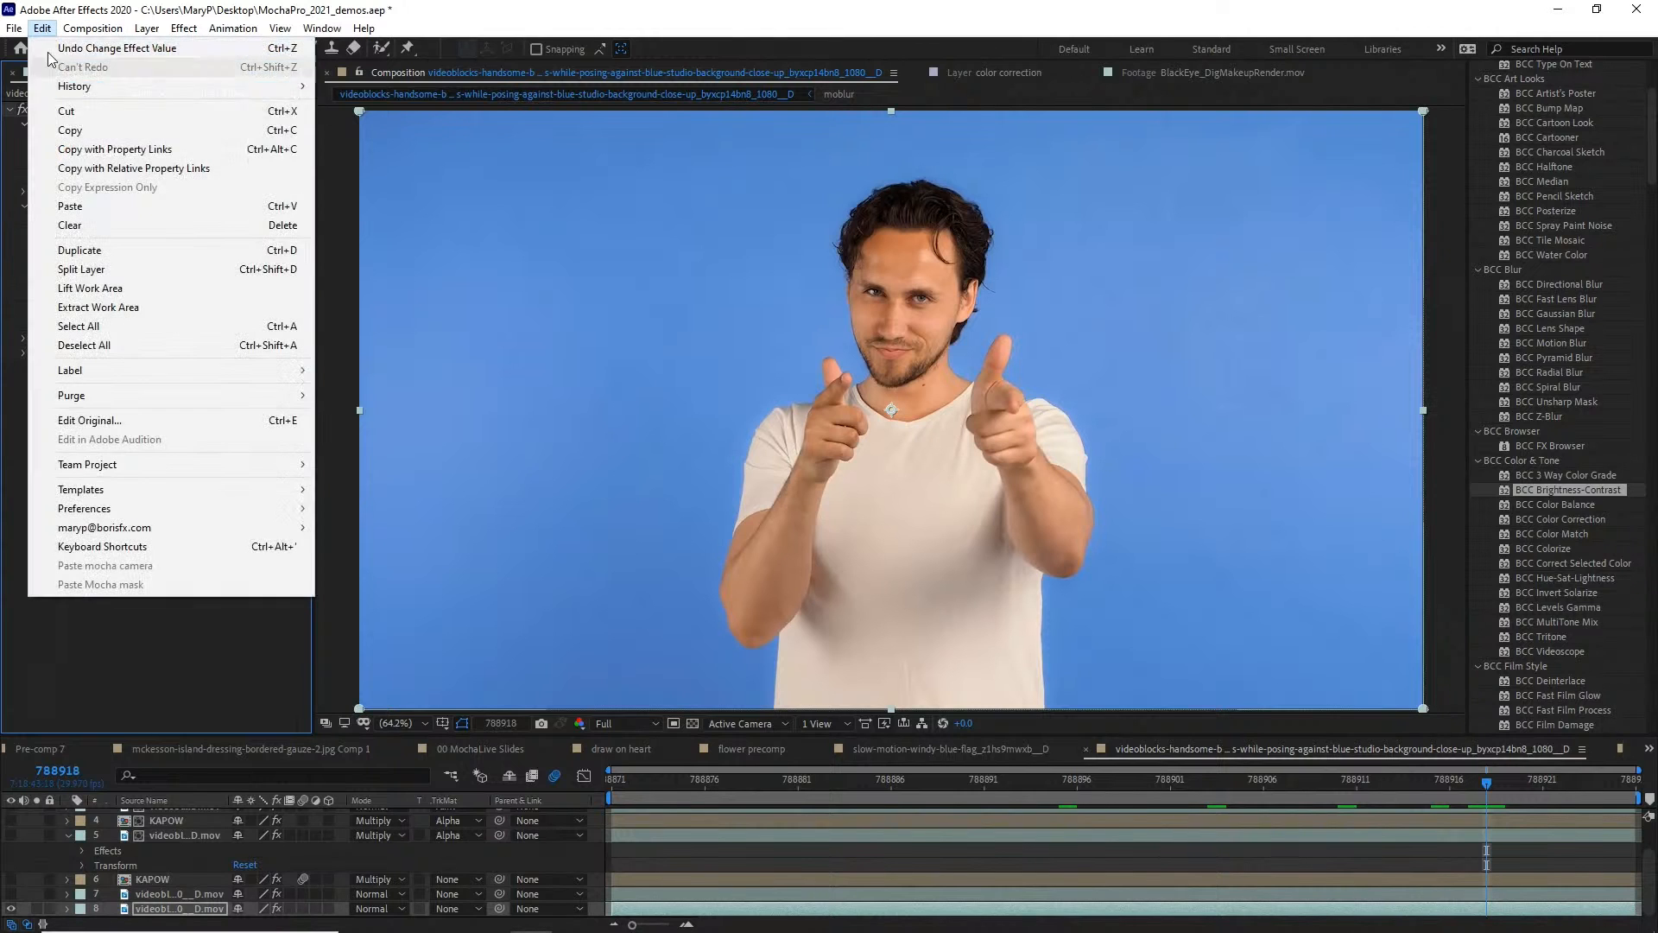
left_click(58, 131)
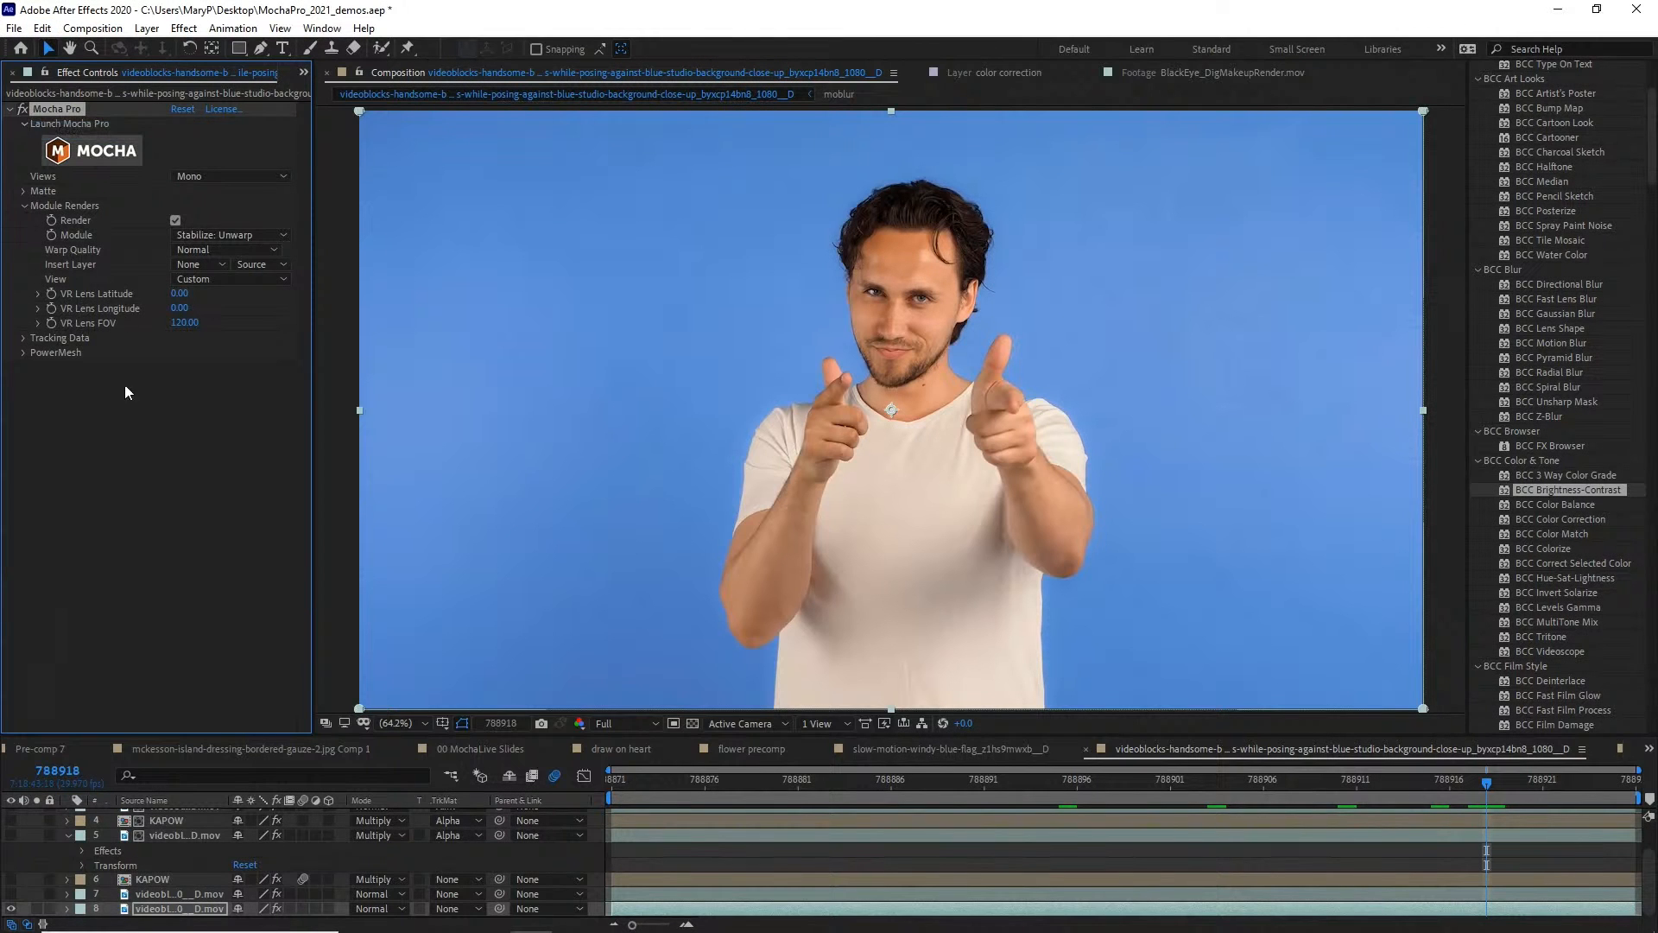
Pre-compose layer 8, moving all attributes into the new composition
left_click(147, 28)
left_click(184, 597)
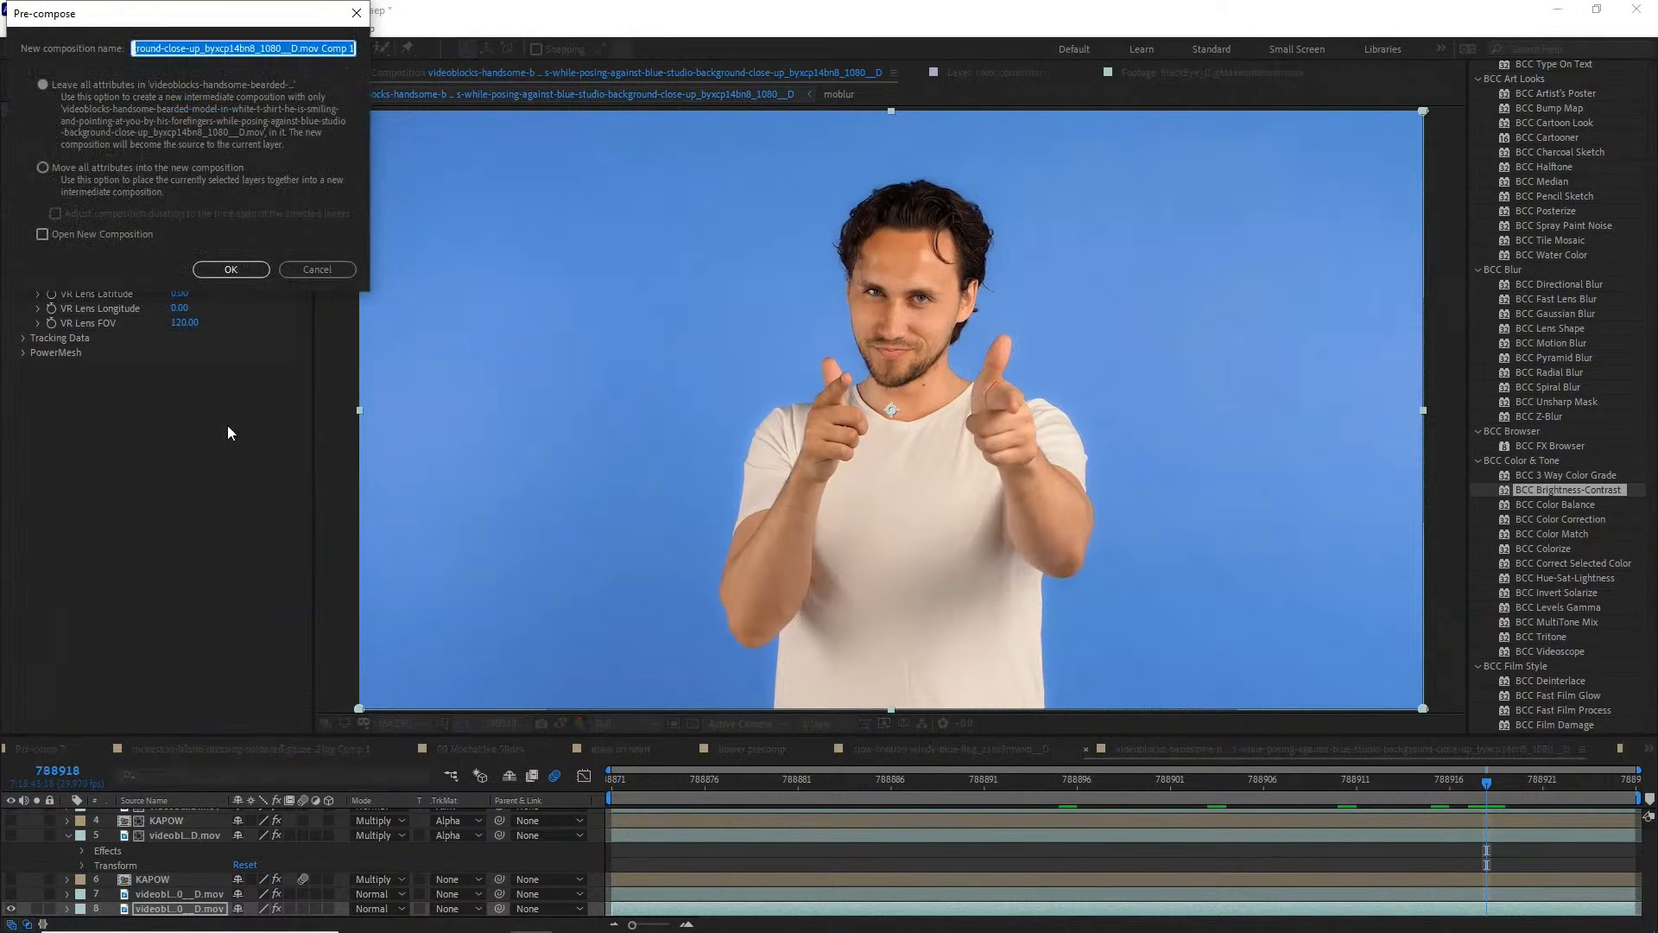
left_click(86, 187)
left_click(240, 267)
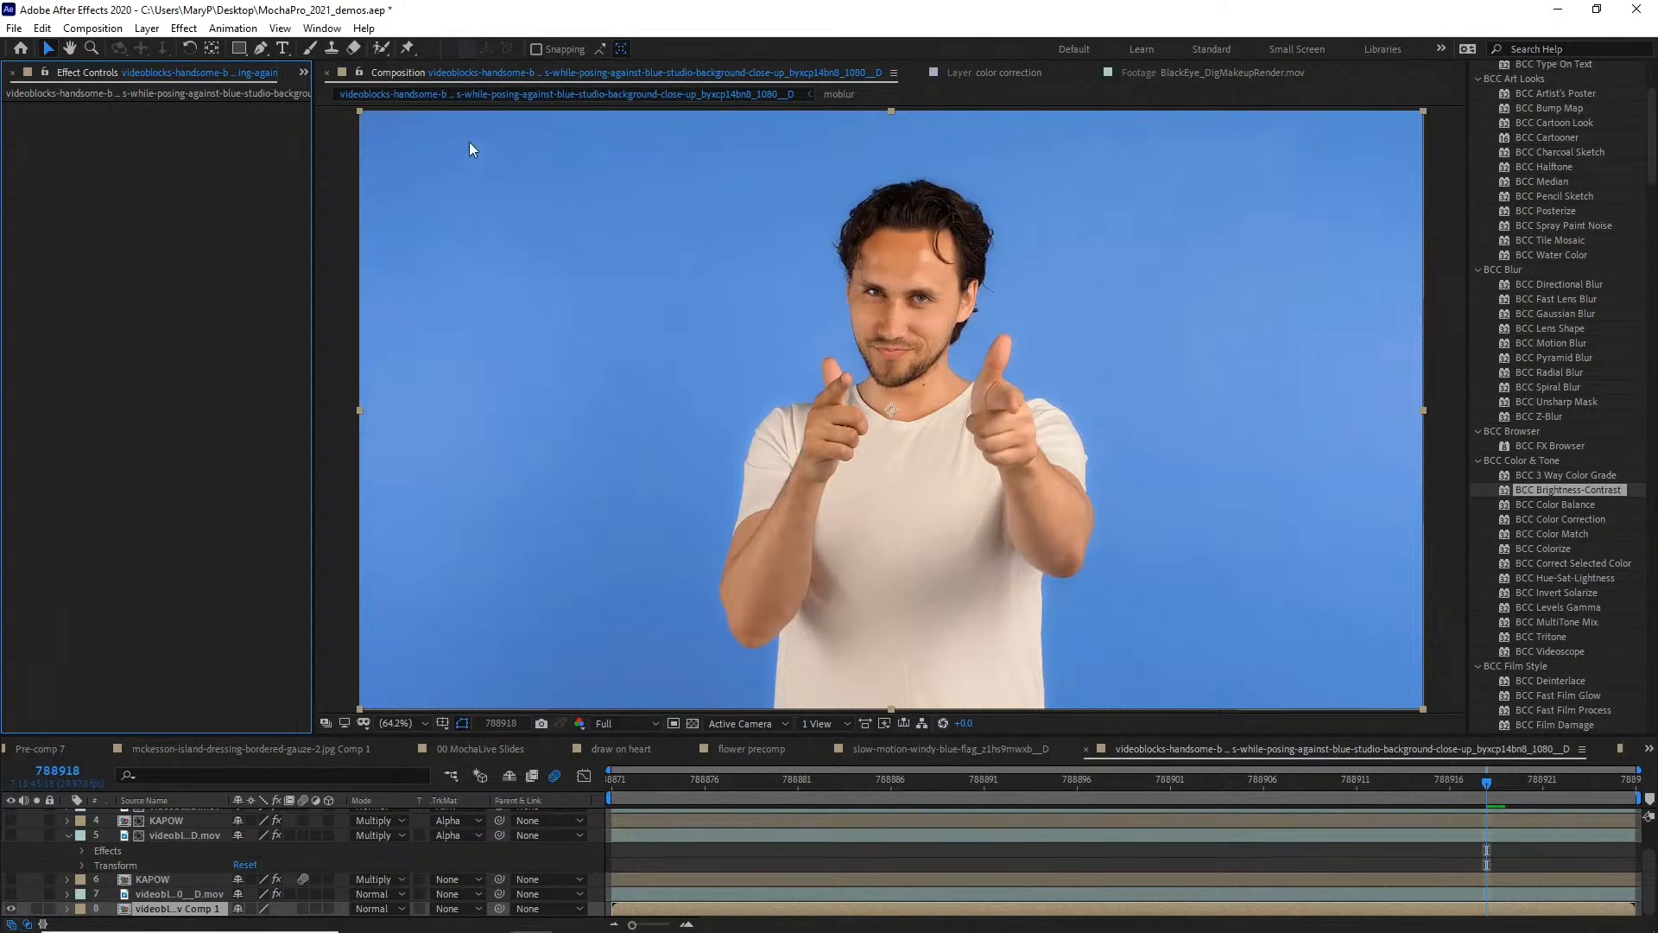
Activate the Brush tool and open the pre-composed layer 8 for painting
left_click(307, 49)
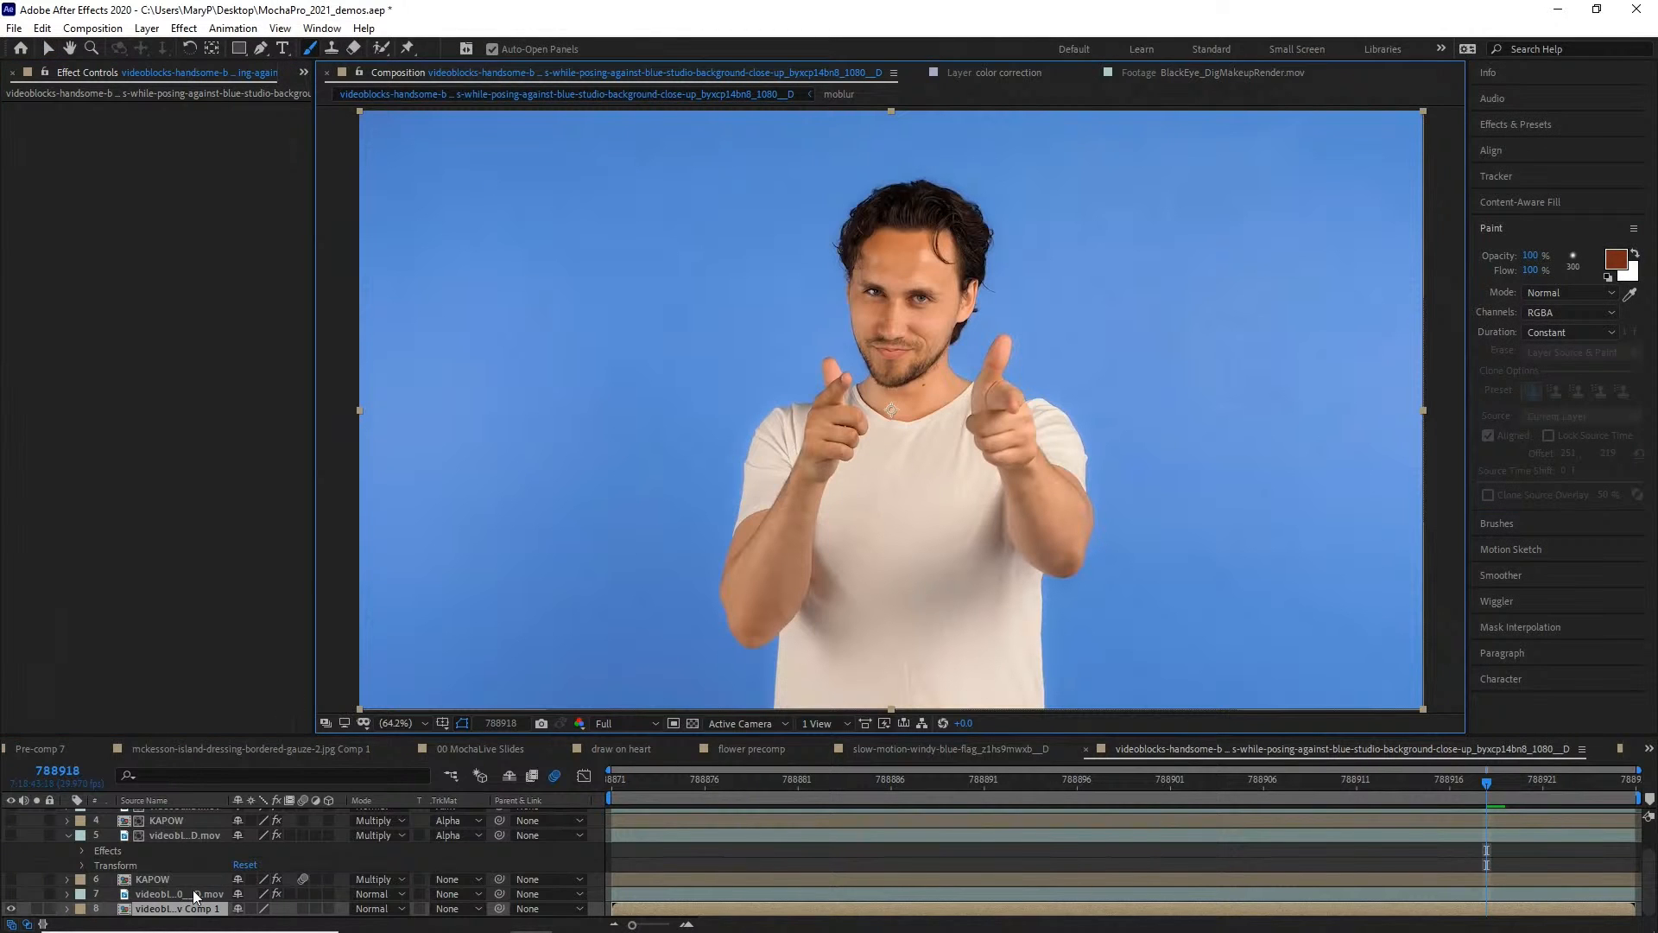
double_click(904, 501)
mouse_move(861, 410)
left_mouse_down()
mouse_move(912, 456)
mouse_move(921, 439)
left_mouse_up()
scroll(800, 403, "up", 4)
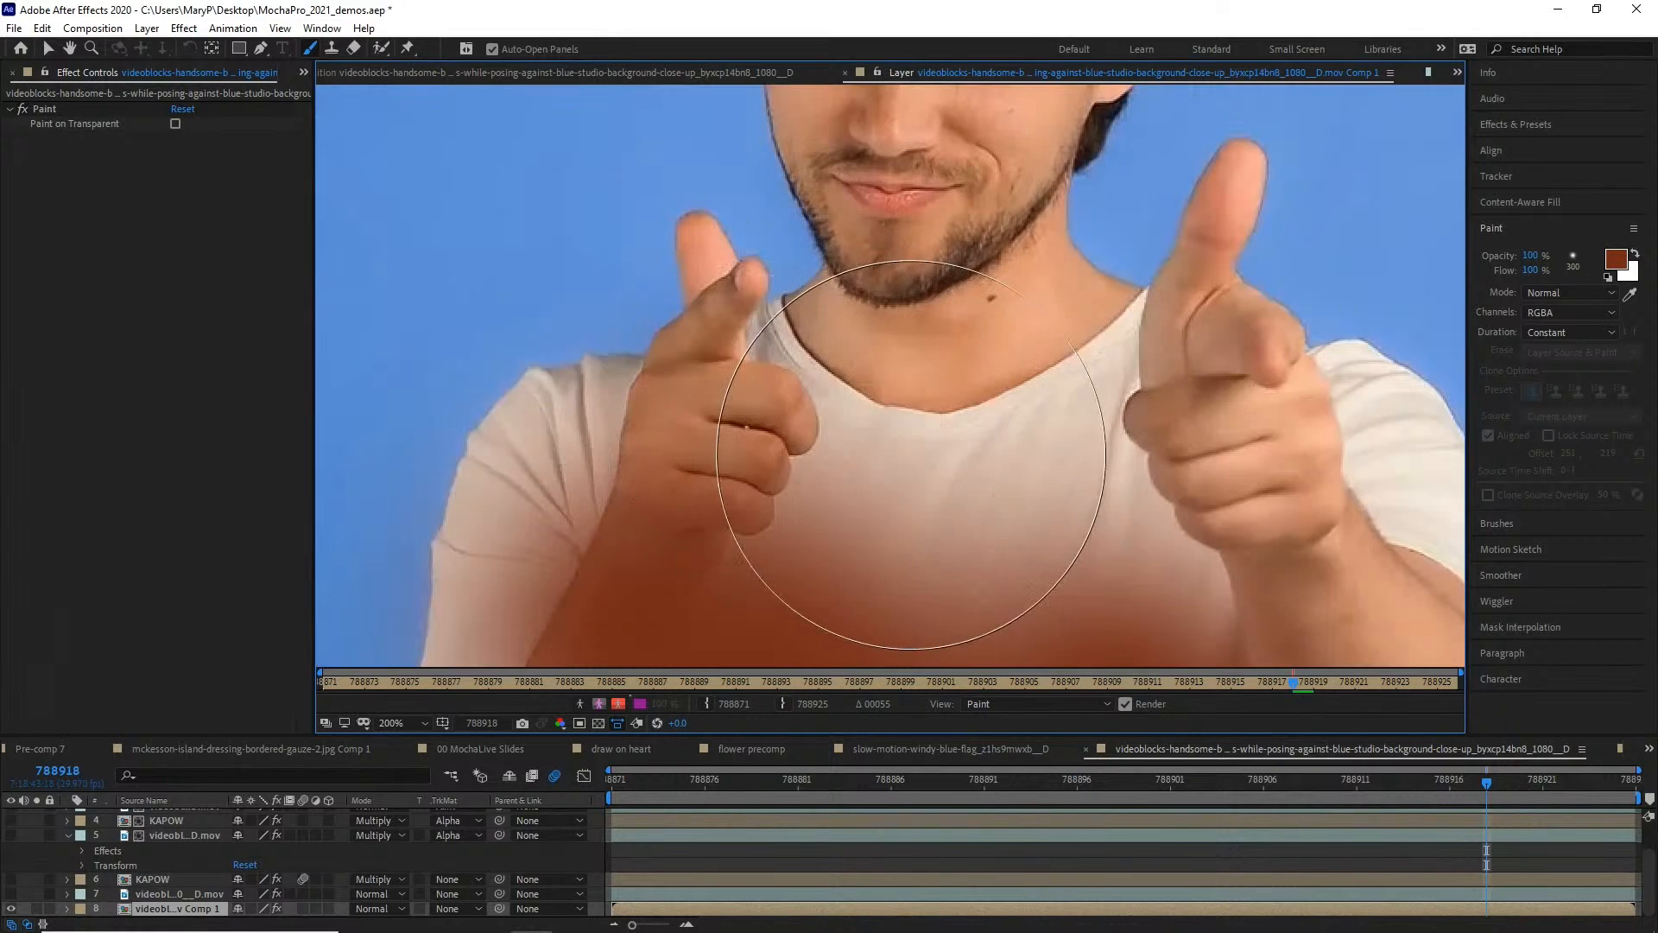
scroll(918, 453, "down", 4)
scroll(917, 454, "up", 2)
key("ctrl+z")
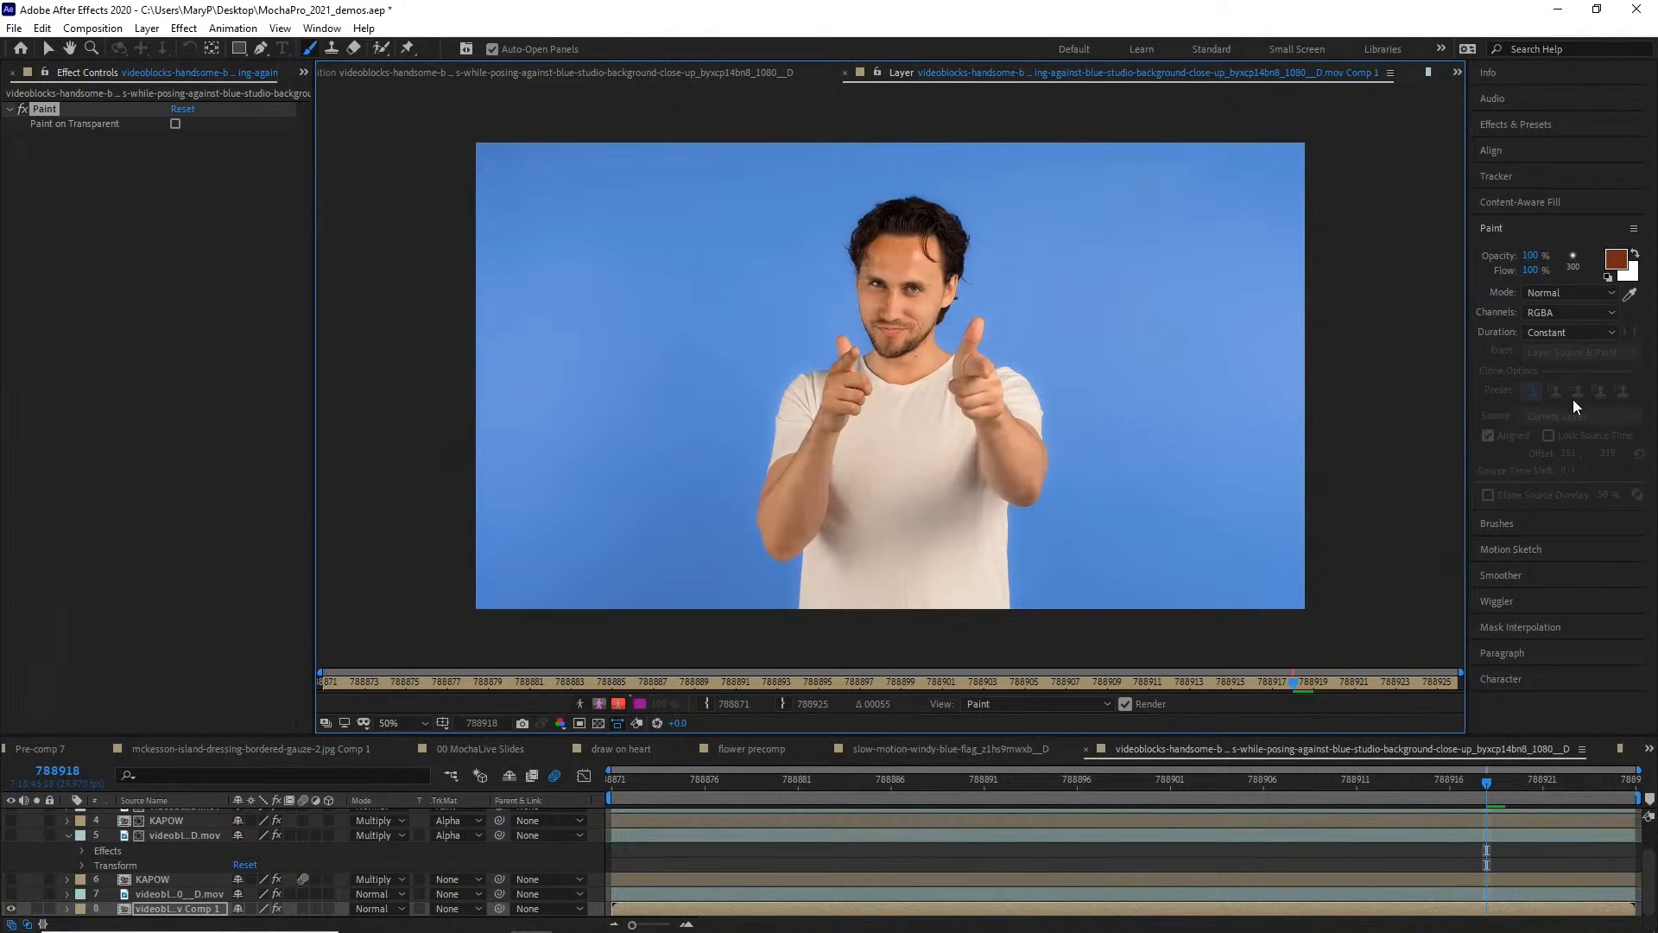
Choose the Hard Round 13 pixels brush and paint a smiley face with two eye strokes and a curved mouth on the shirt's chest
left_click(1574, 259)
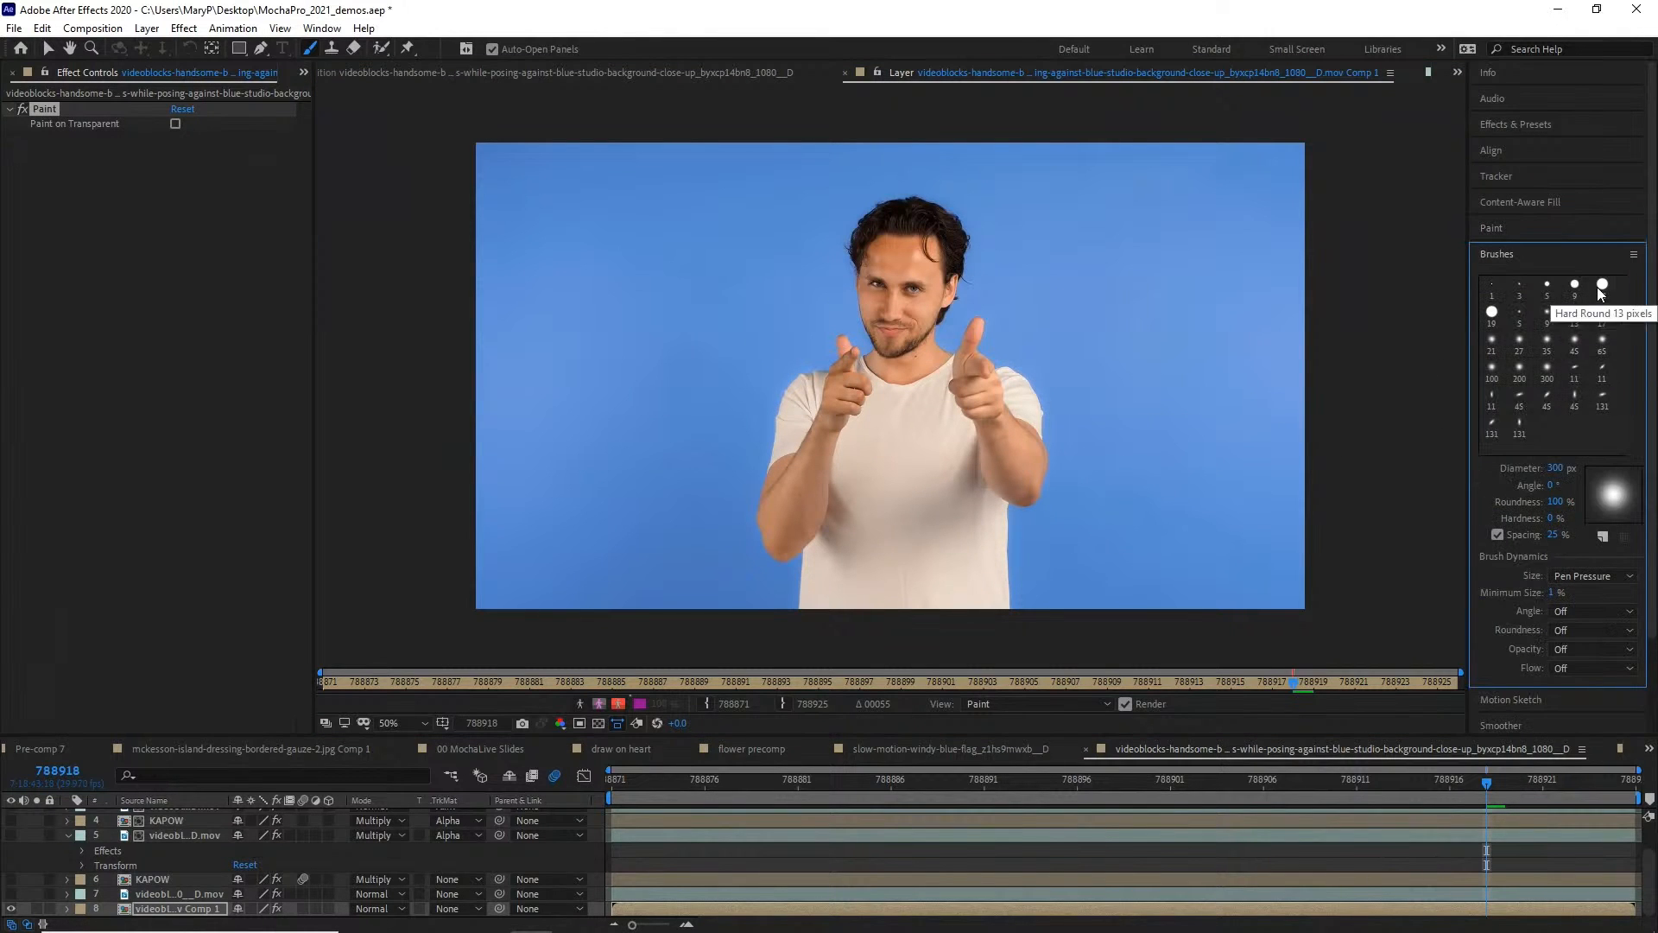
left_click(1602, 284)
mouse_move(869, 429)
left_mouse_down()
mouse_move(867, 472)
mouse_move(904, 453)
mouse_move(918, 472)
left_mouse_up()
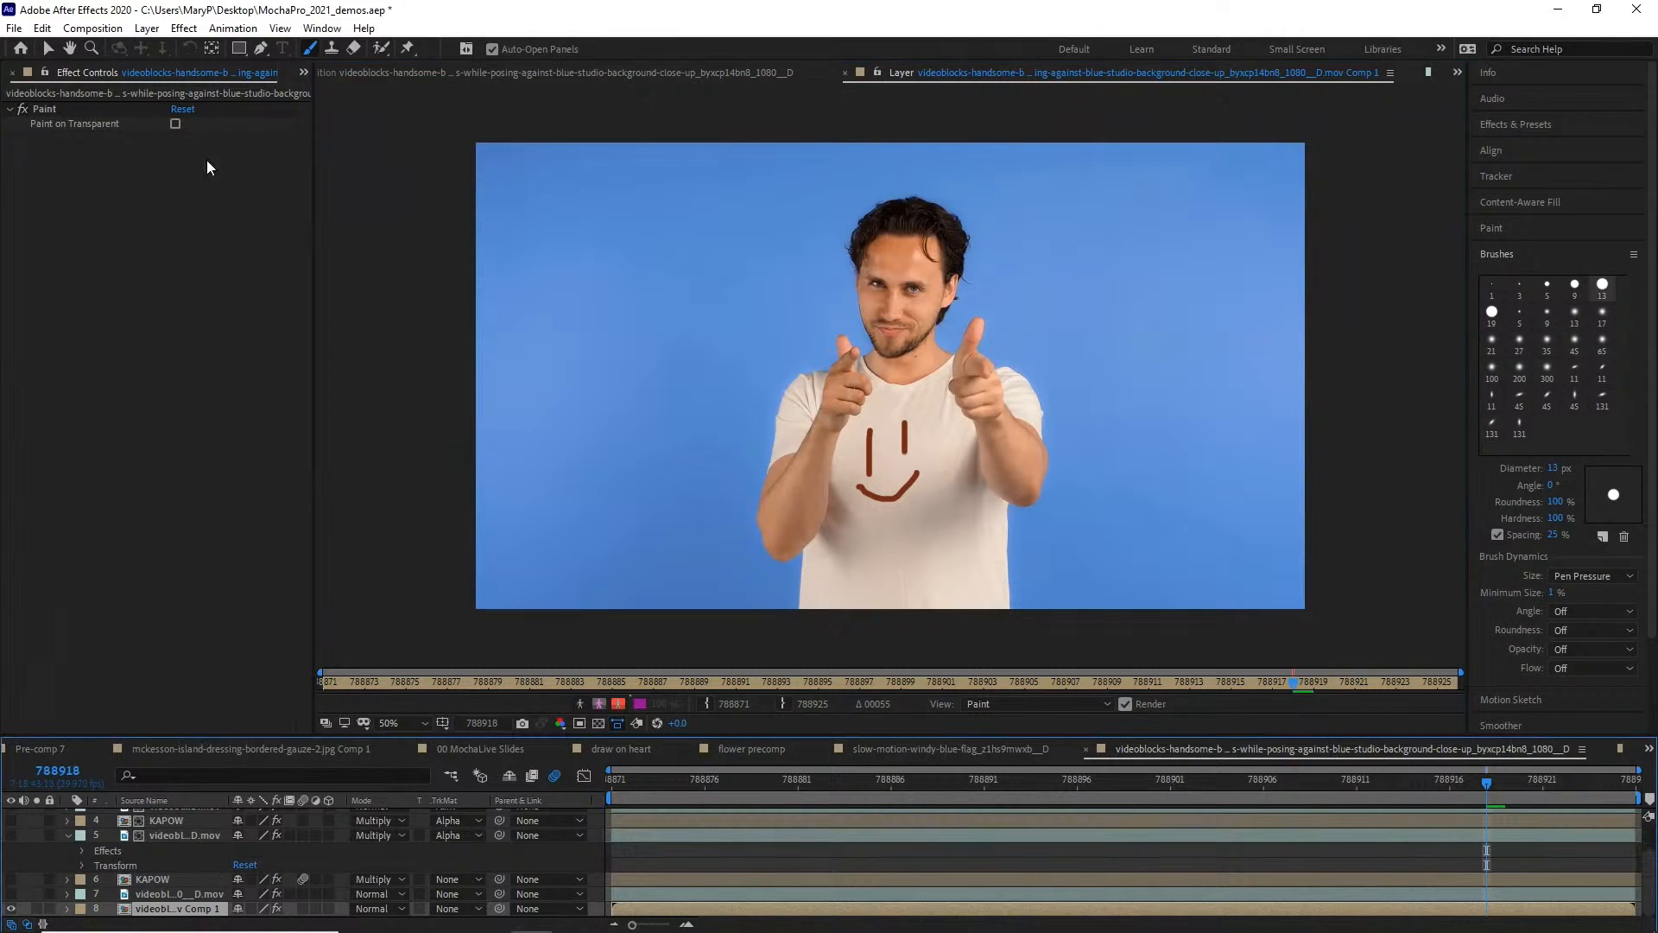
Pre-compose the painted layer with all attributes moved into the new composition, and display the main composition again
left_click(146, 29)
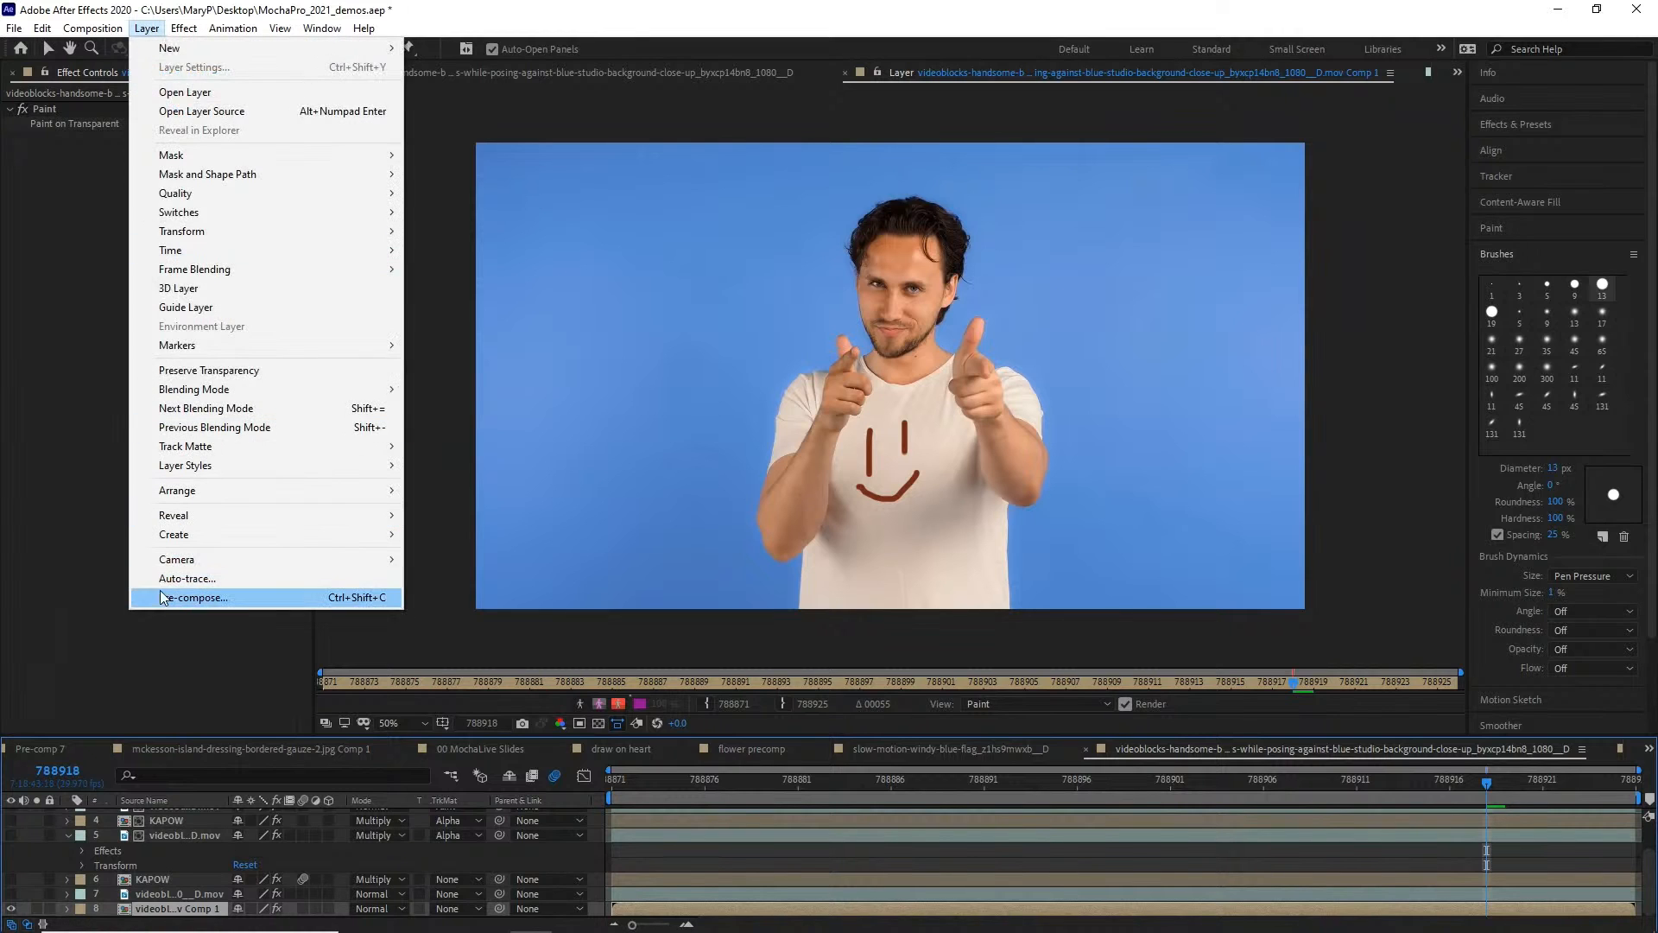
left_click(163, 598)
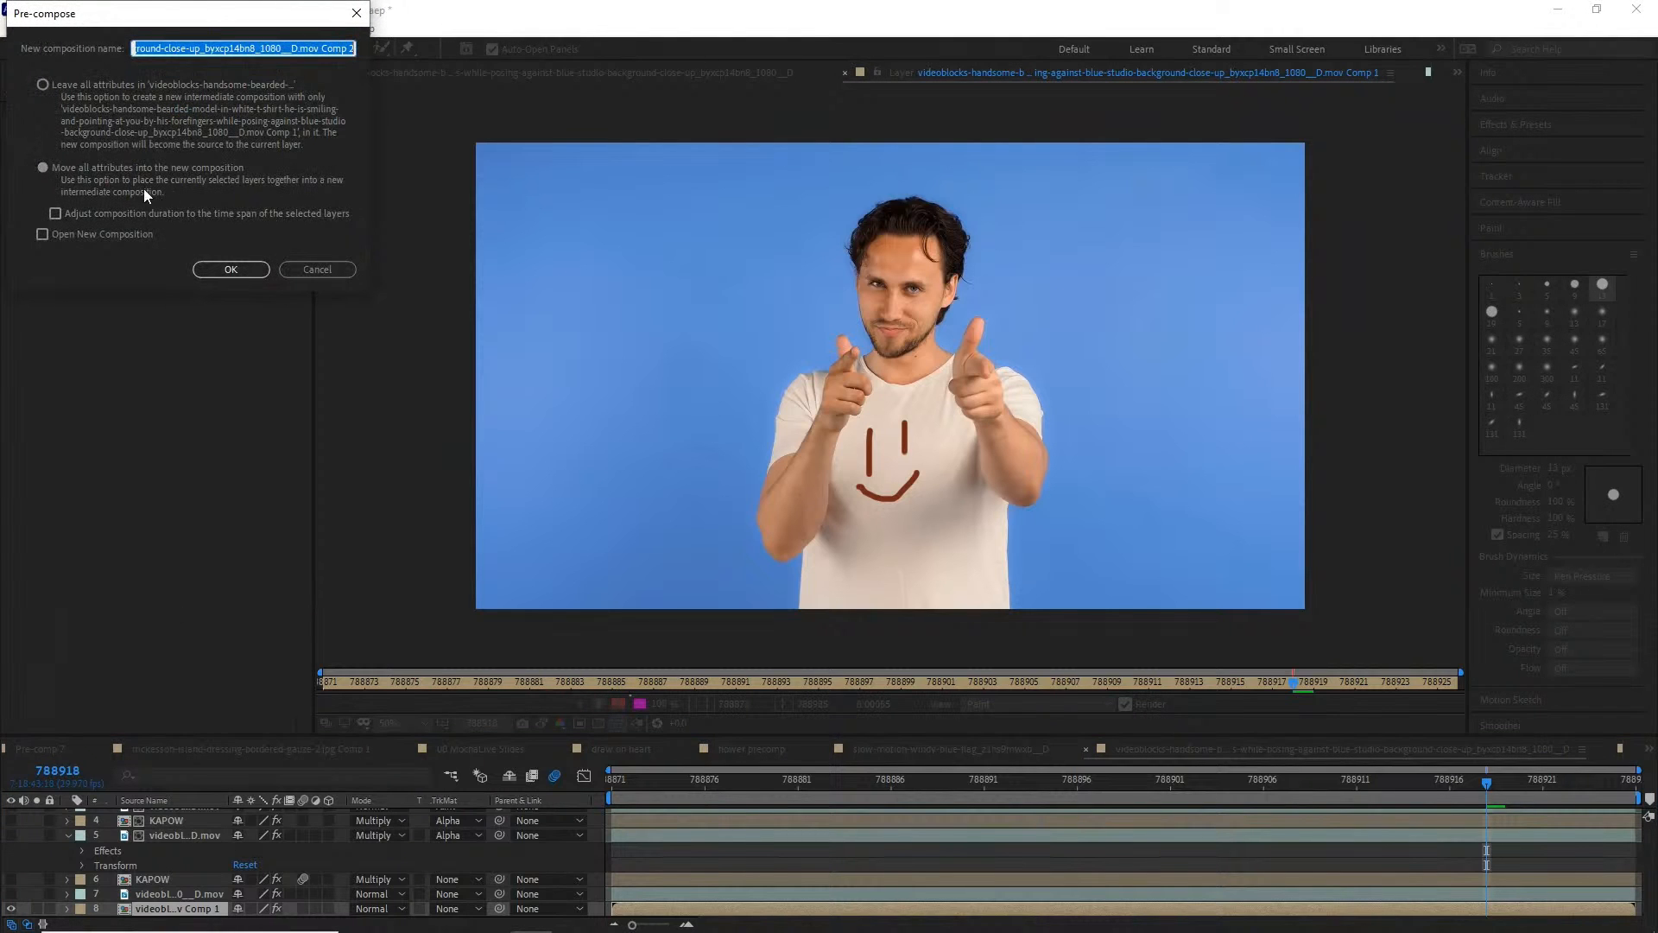
left_click(232, 269)
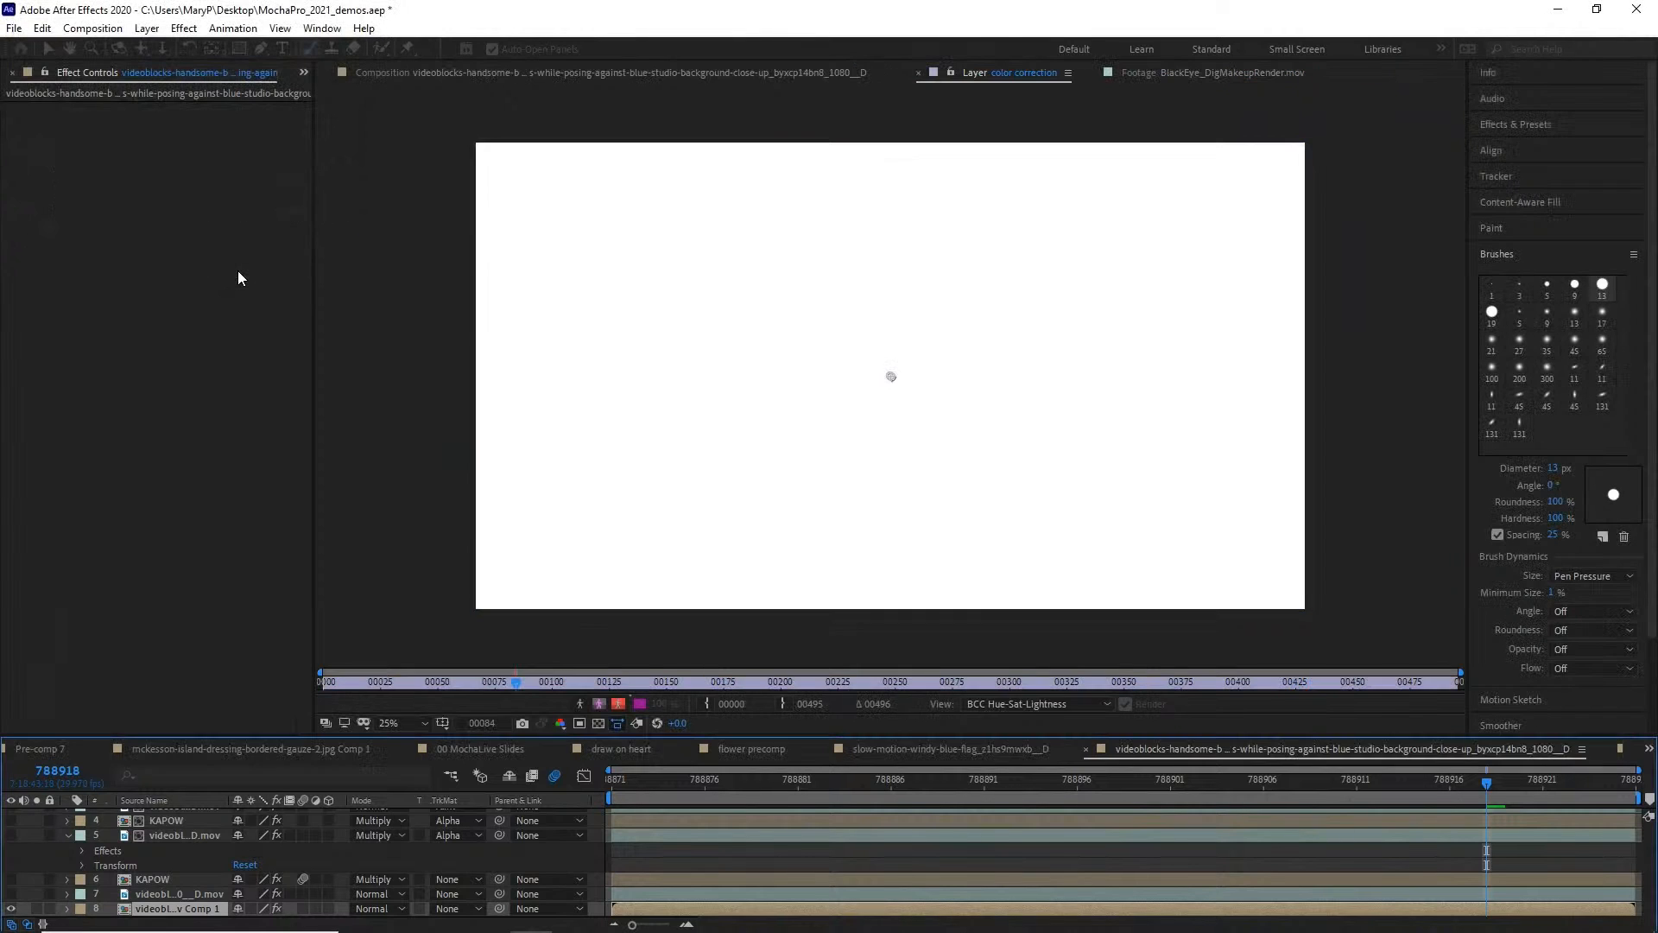
left_click(454, 73)
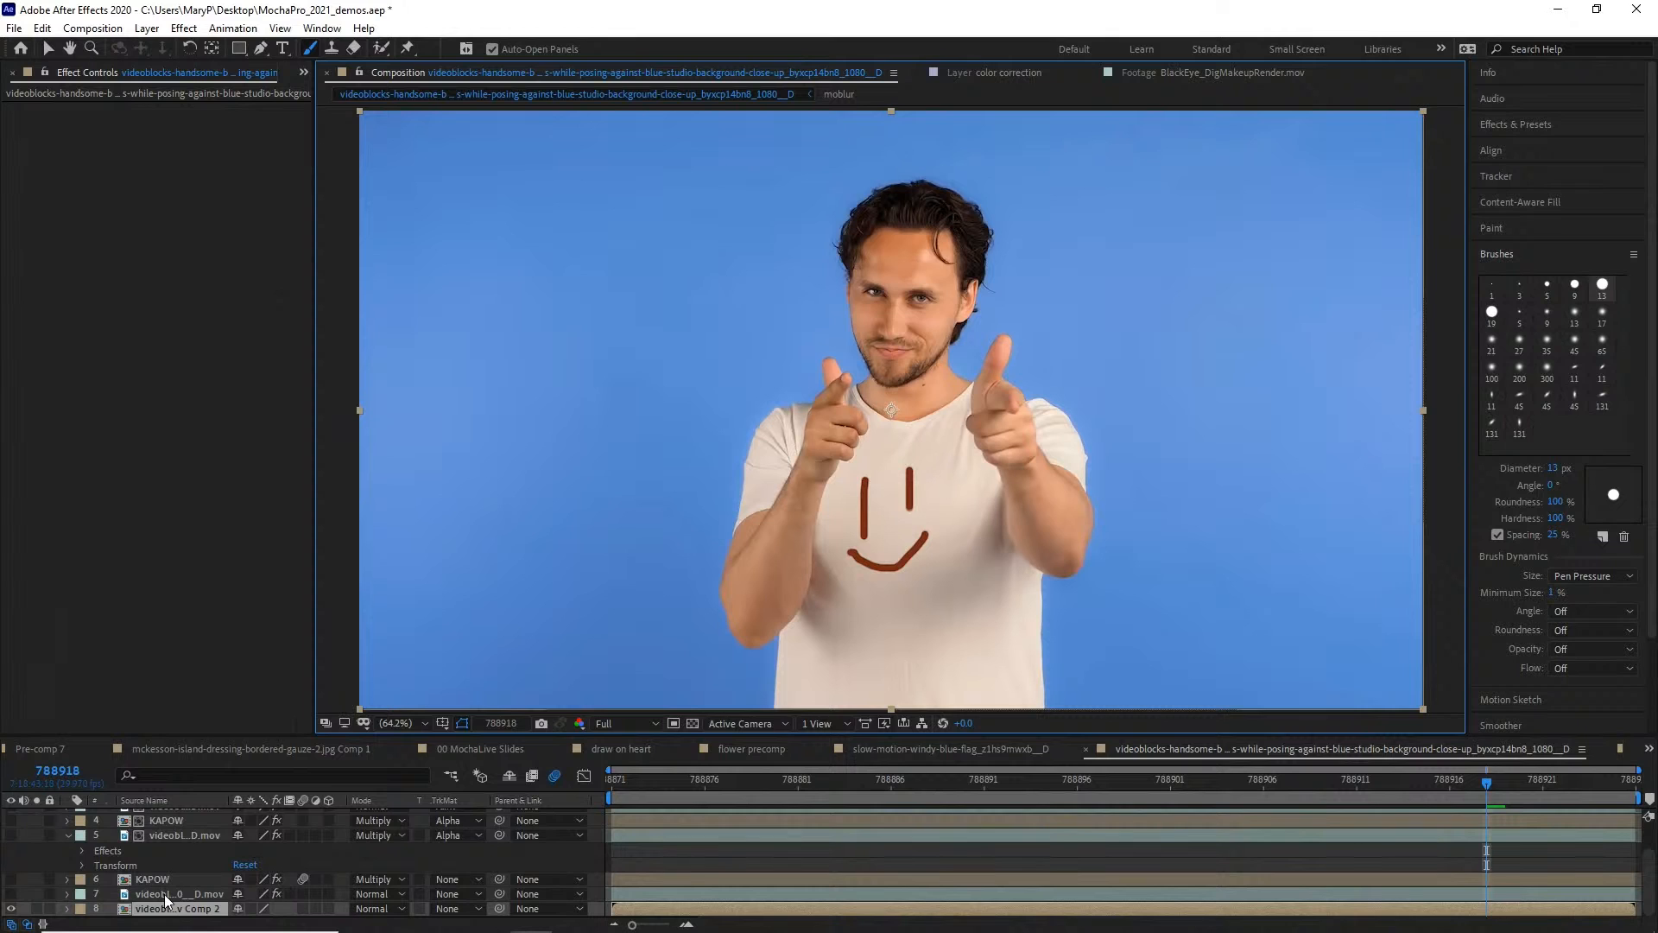
Paste the copied Mocha Pro effect onto the new precomp layer, set its module to Stabilize: Warp, and scrub to frame 788919
key("ctrl+alt+shift+e")
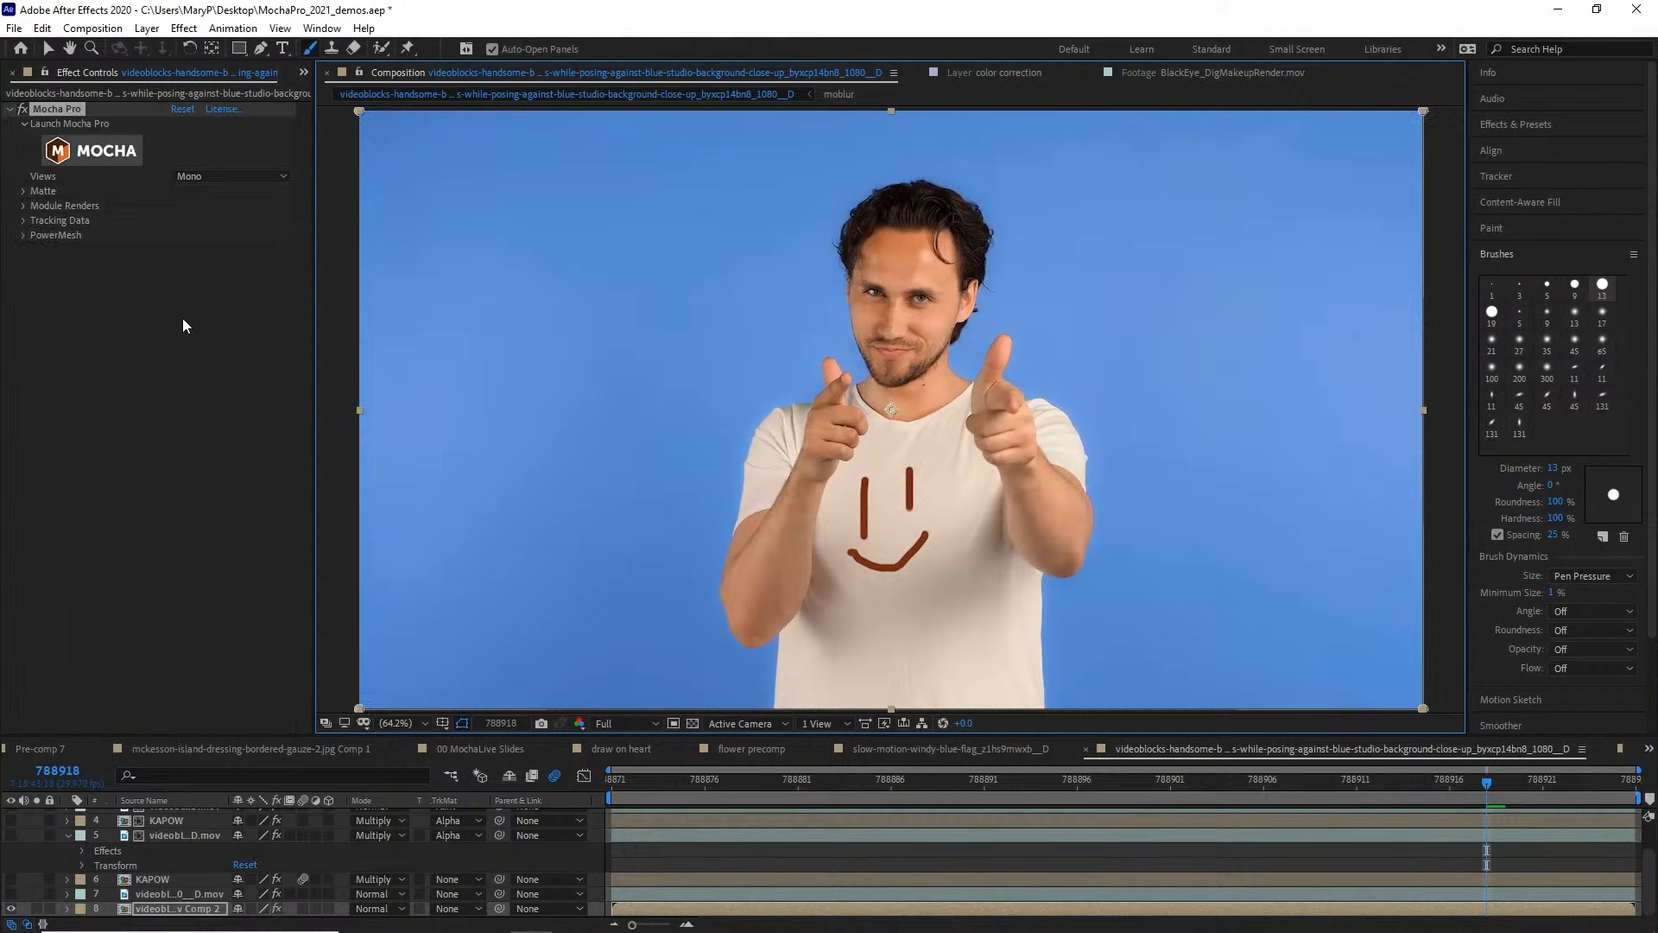
left_click(23, 206)
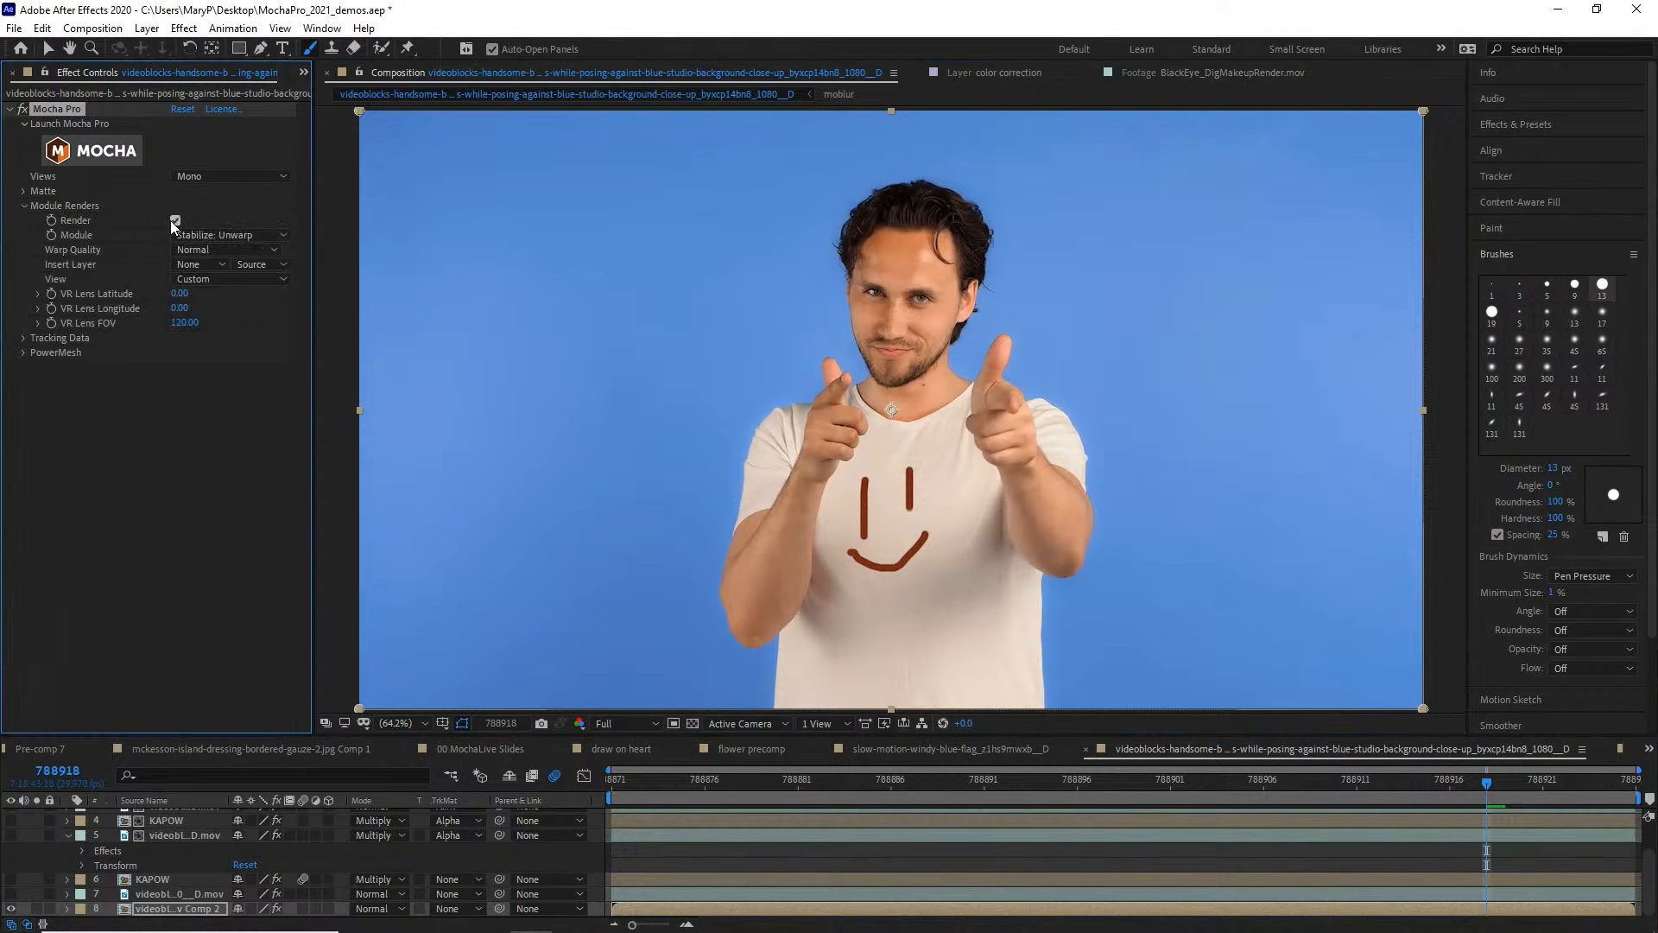
left_click(268, 234)
left_click(216, 386)
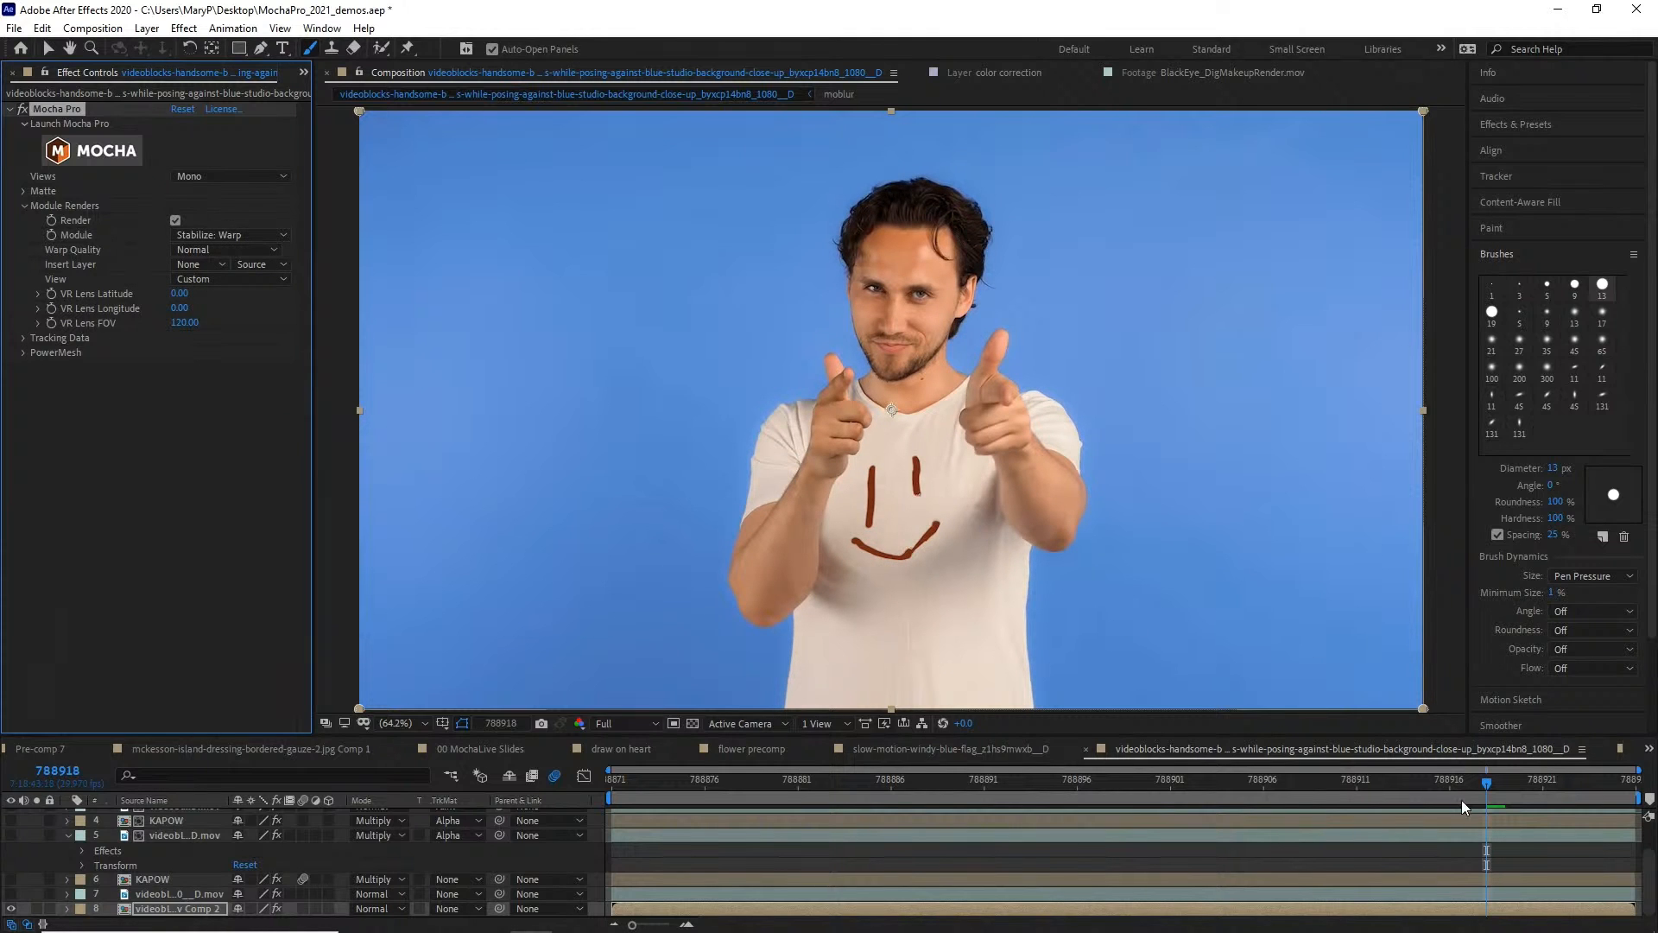
left_click_drag(1437, 785, 1510, 786)
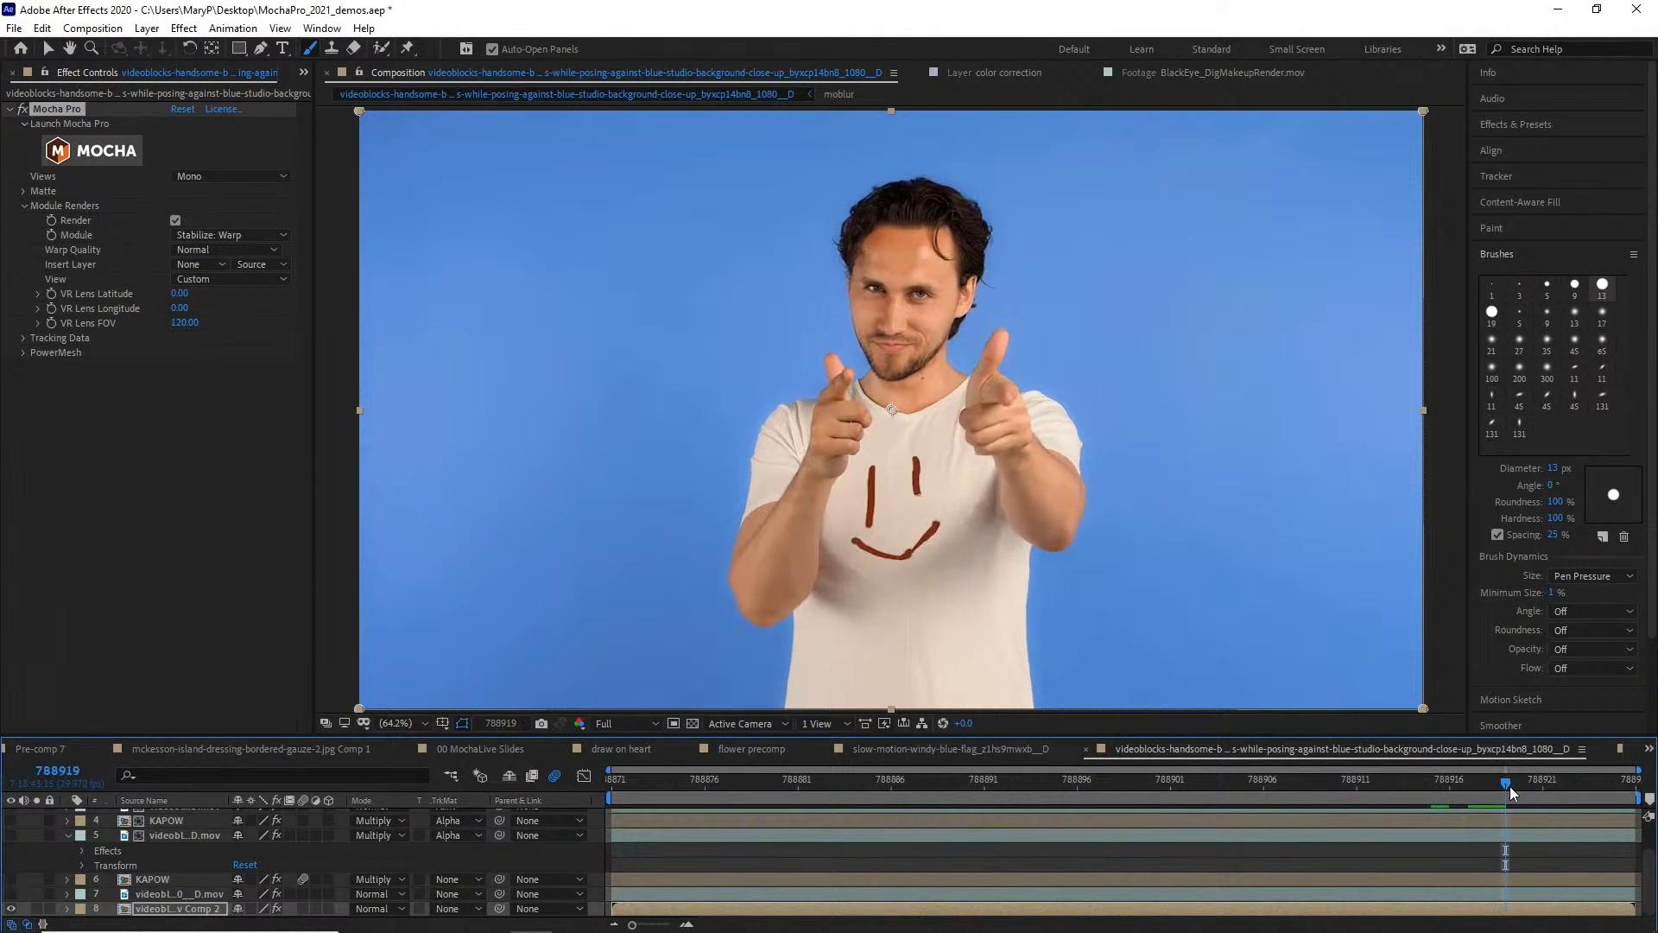
Check the warped smiley on the shirt at frame 788921, and bring up the project's list of compositions and footage
left_click(1554, 786)
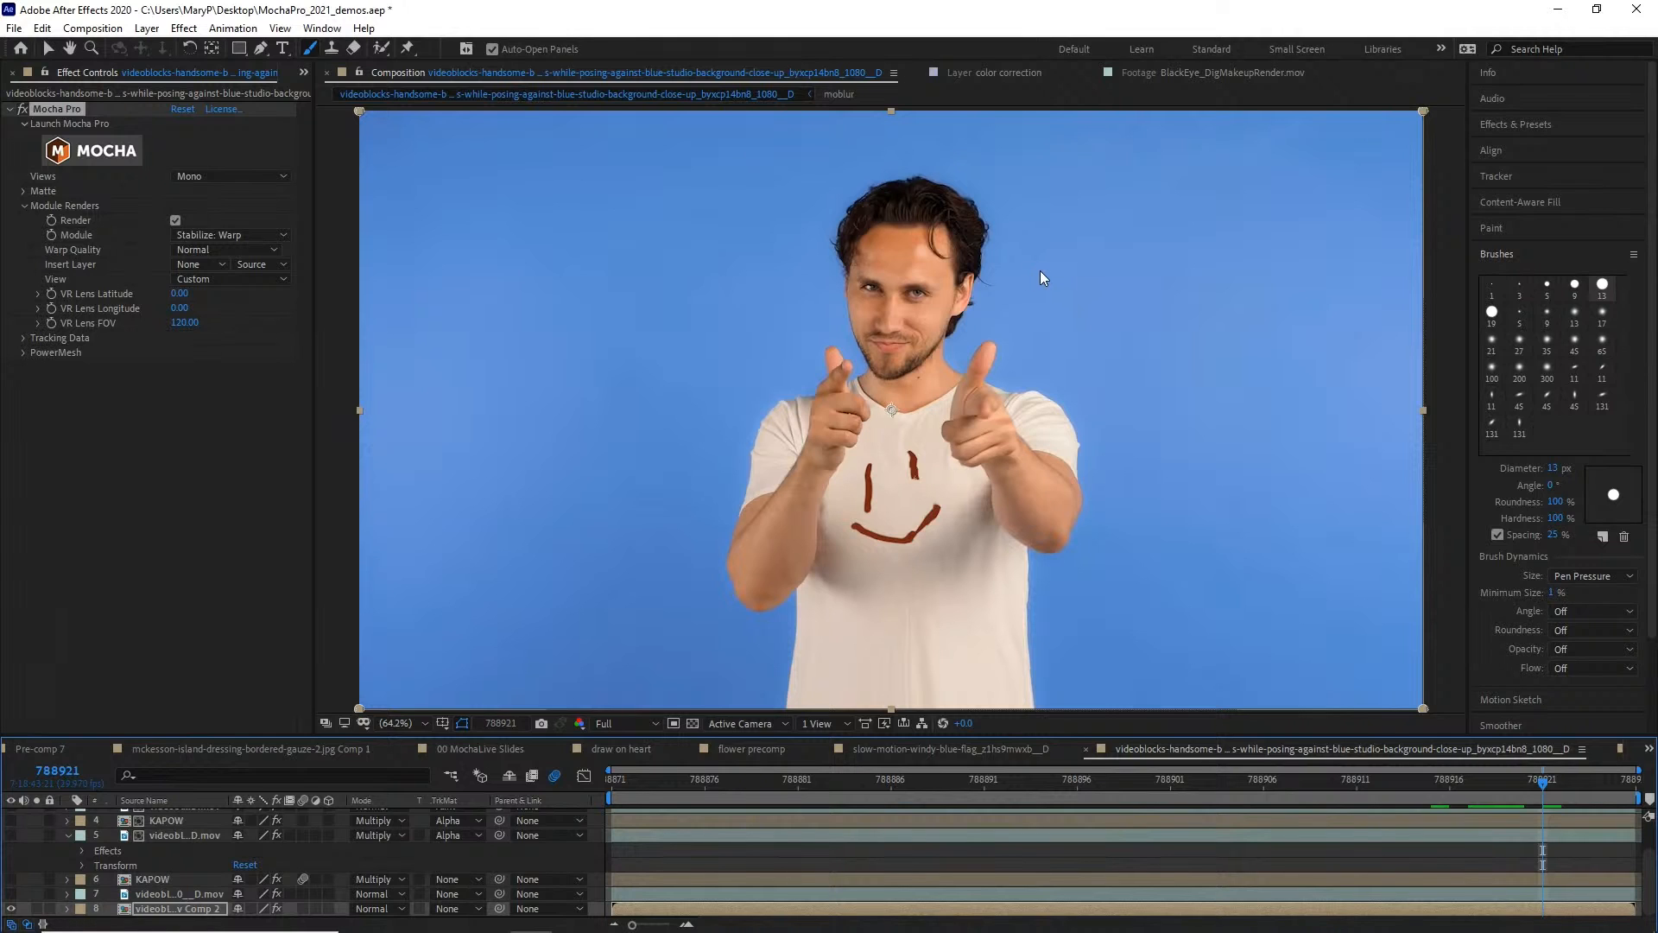
left_click(304, 72)
left_click(332, 95)
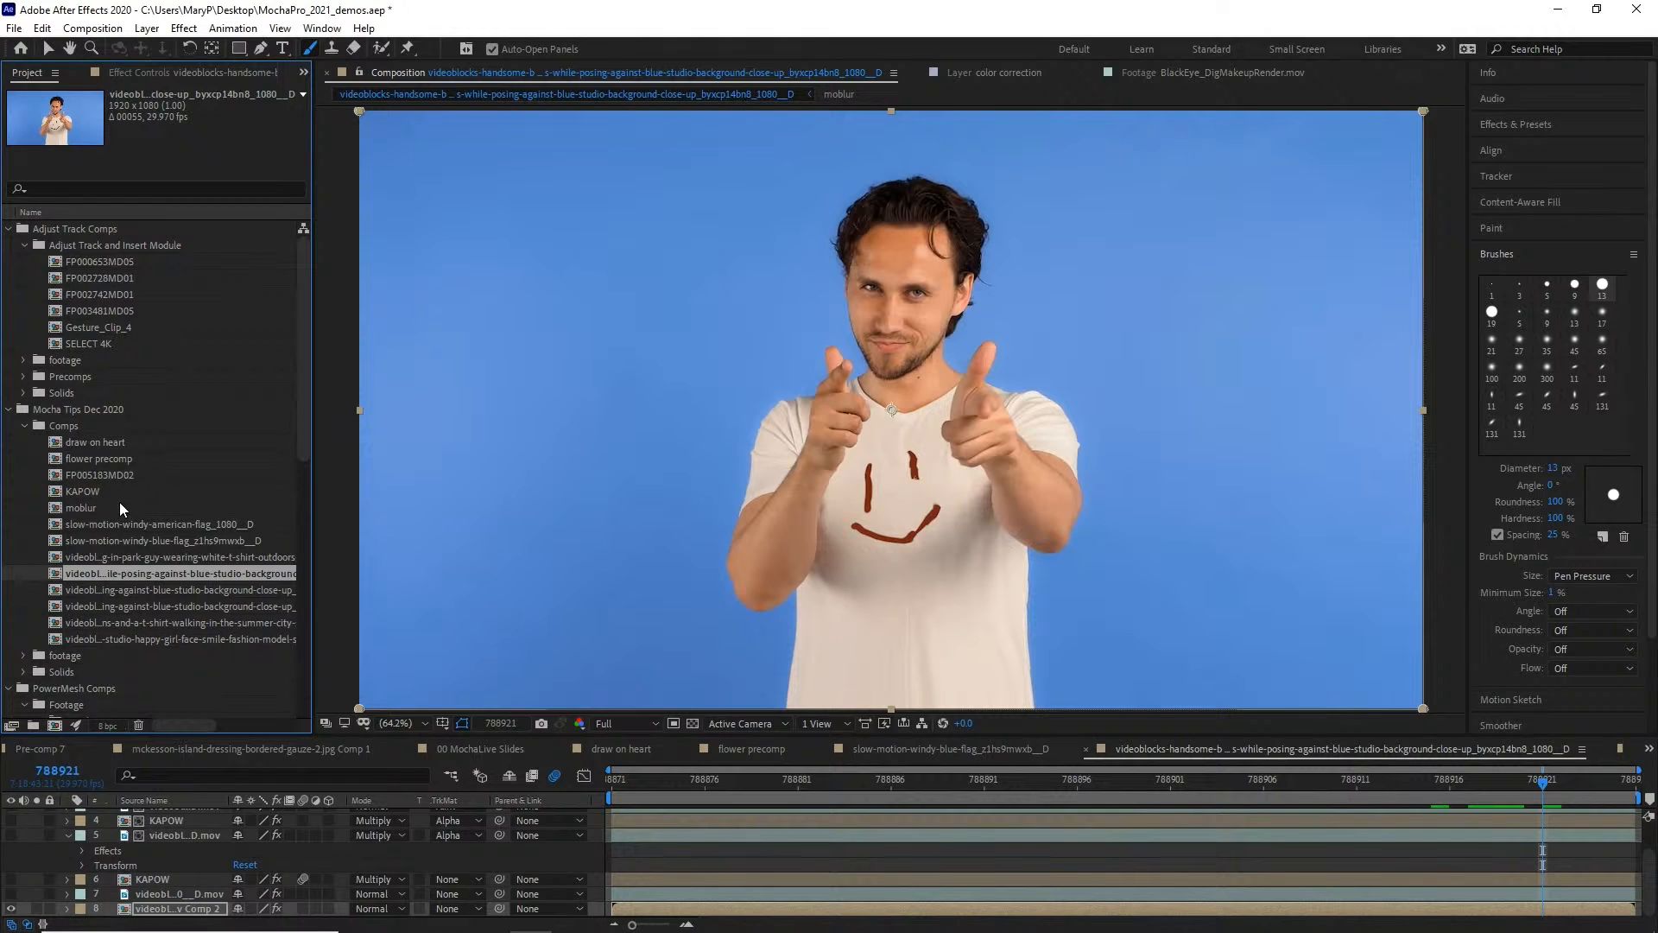
Find the composition of the woman in a T-shirt walking in the summer city among the Mocha Tips Dec 2020 comps and open it
scroll(173, 629, "down", 12)
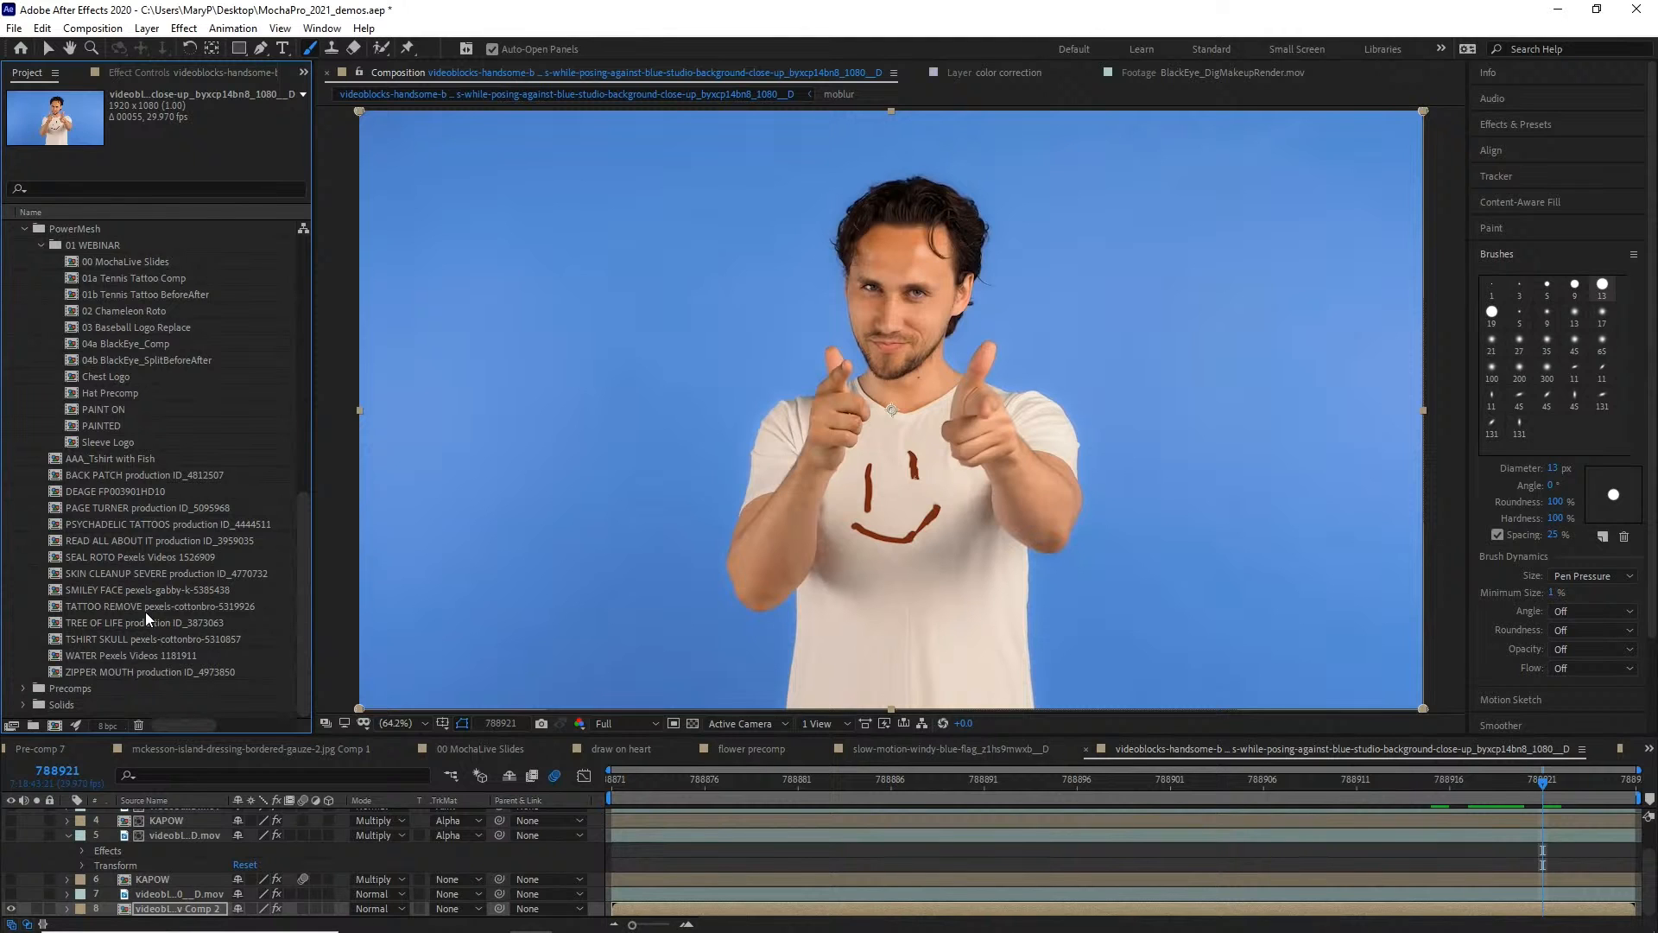
scroll(169, 533, "up", 12)
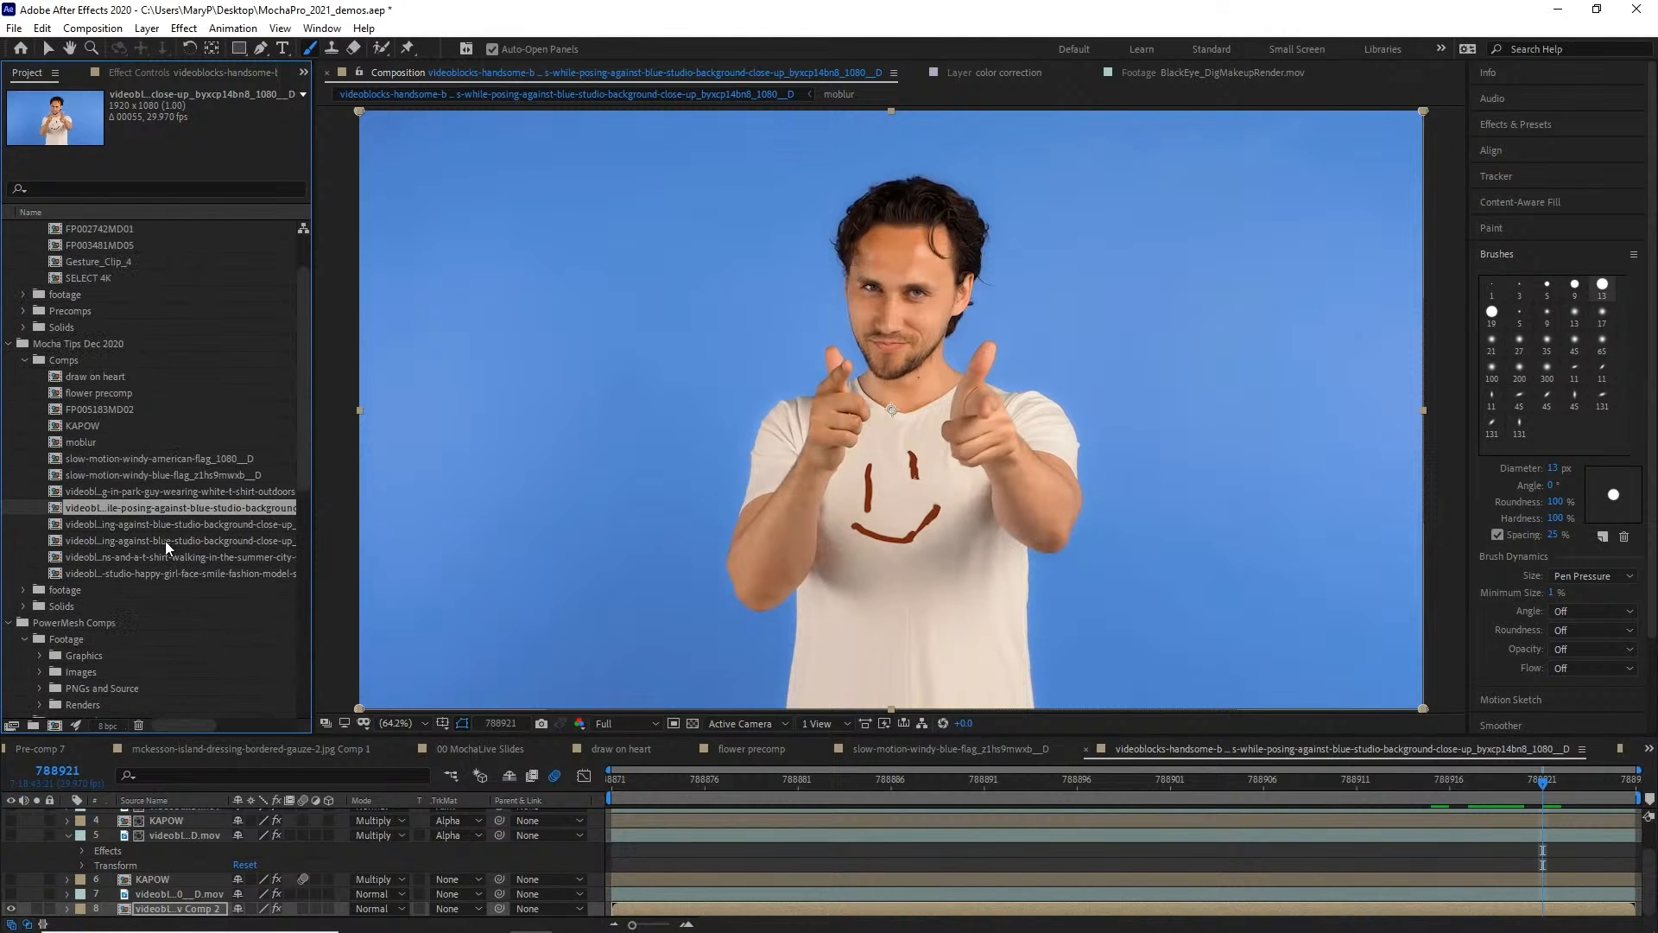
left_click(179, 493)
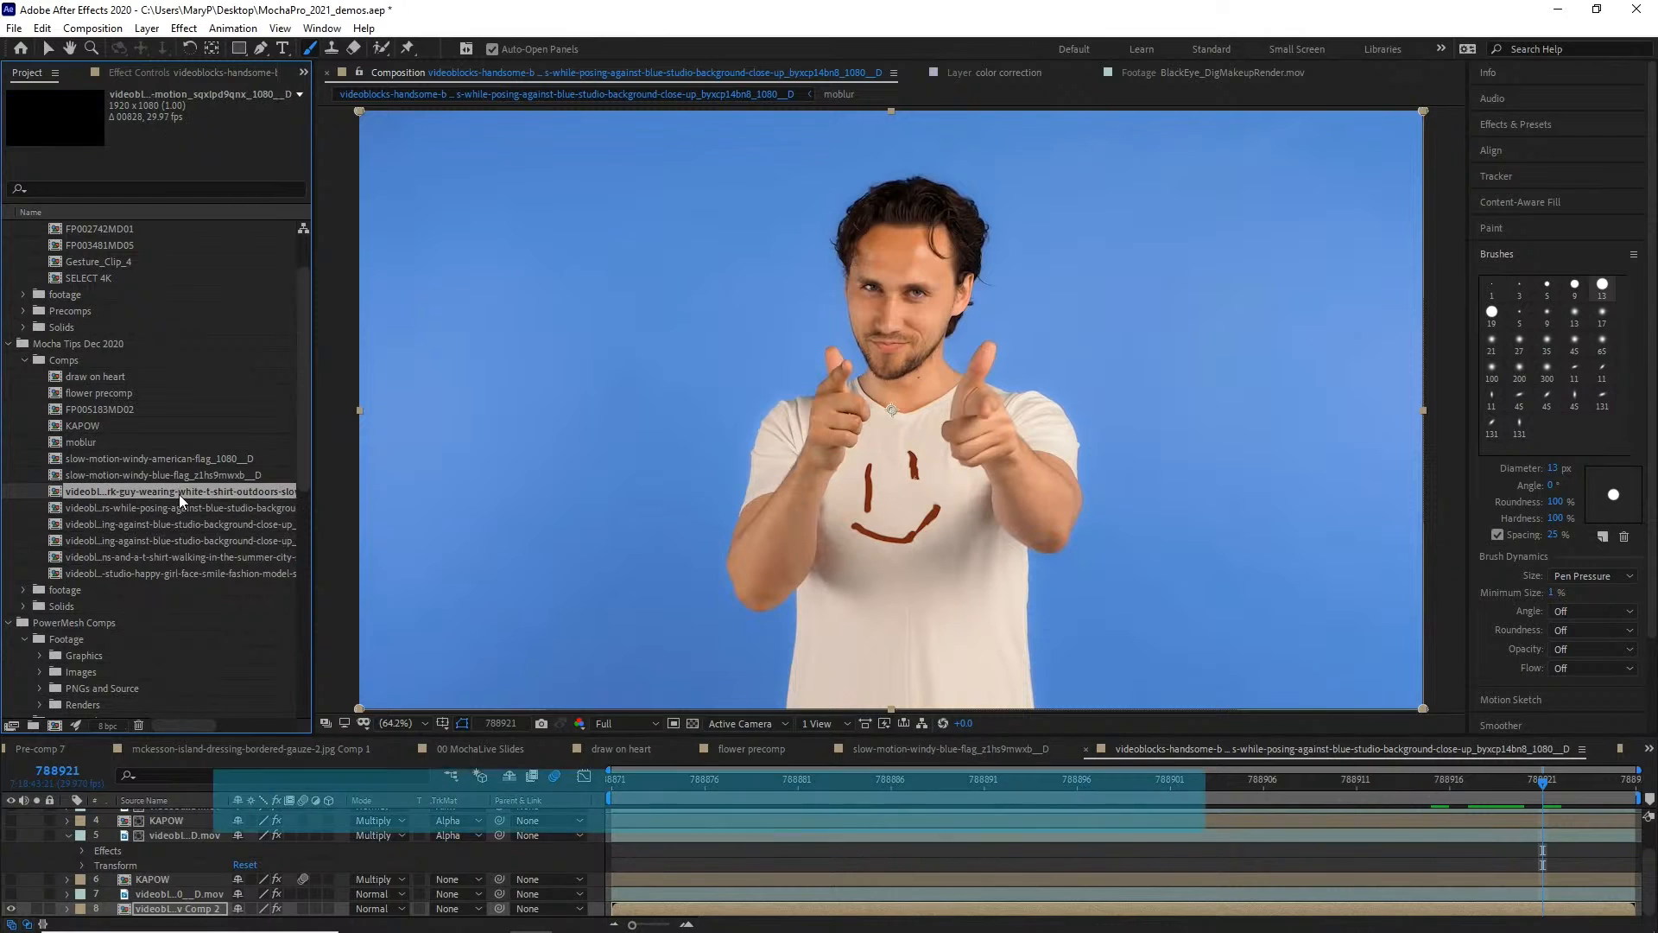
left_click(163, 570)
double_click(168, 555)
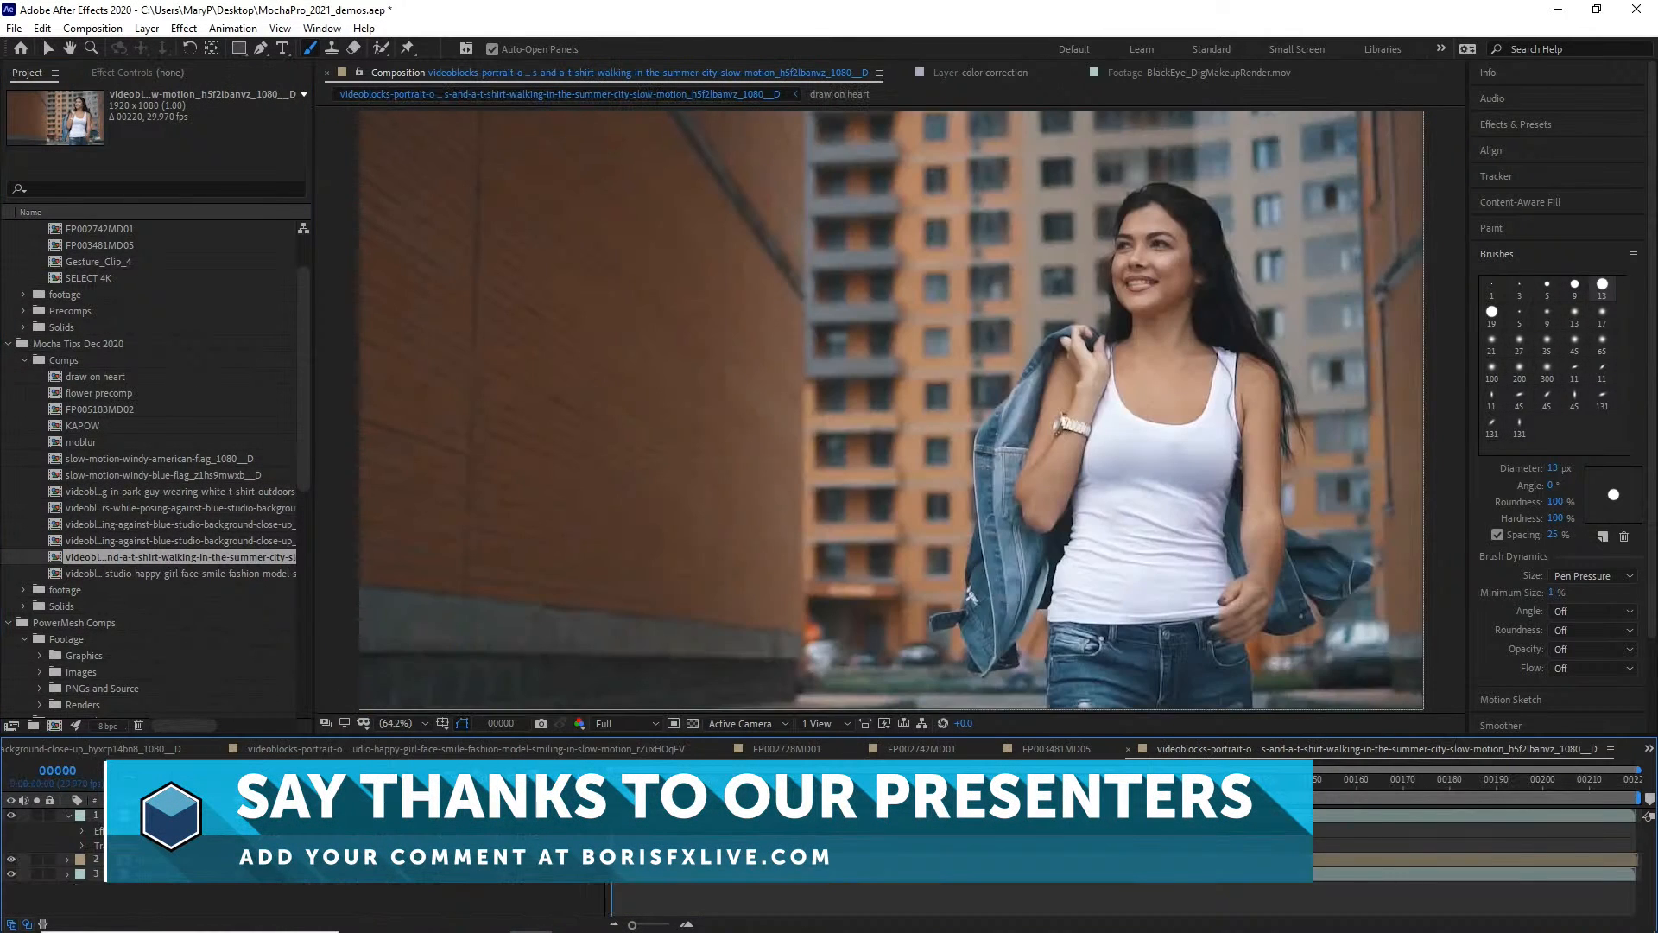
Scrub and play back the walking woman's composition to examine the drawing tracked onto her white top, stopping at frame 84
left_click_drag(612, 784, 1208, 784)
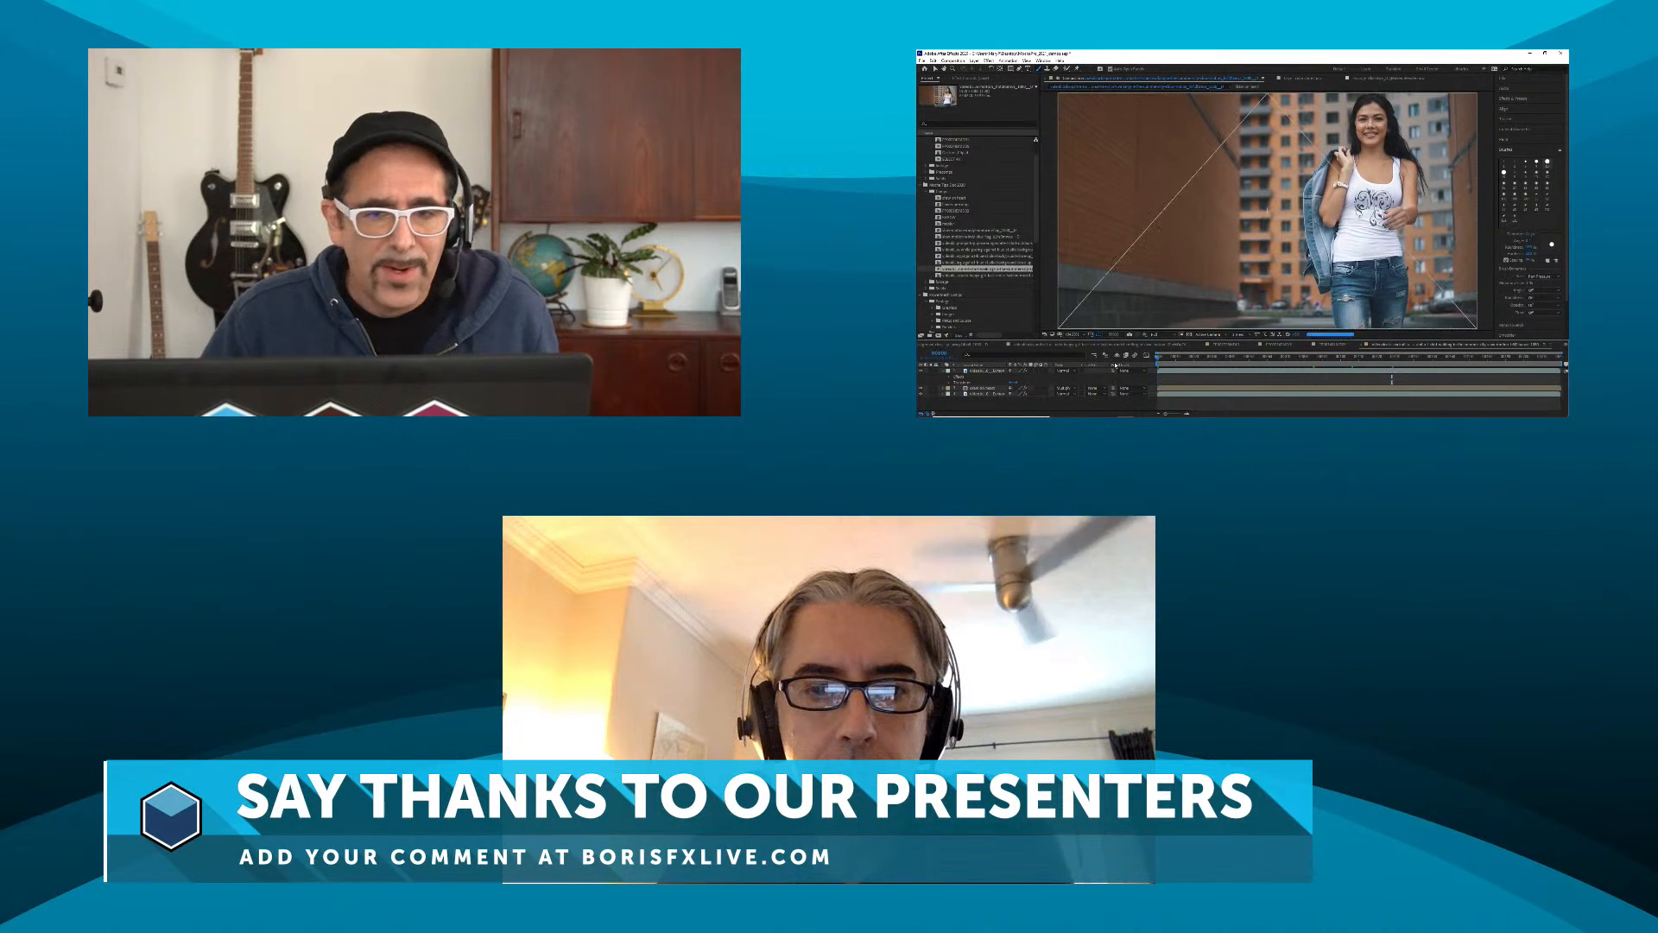
key("space")
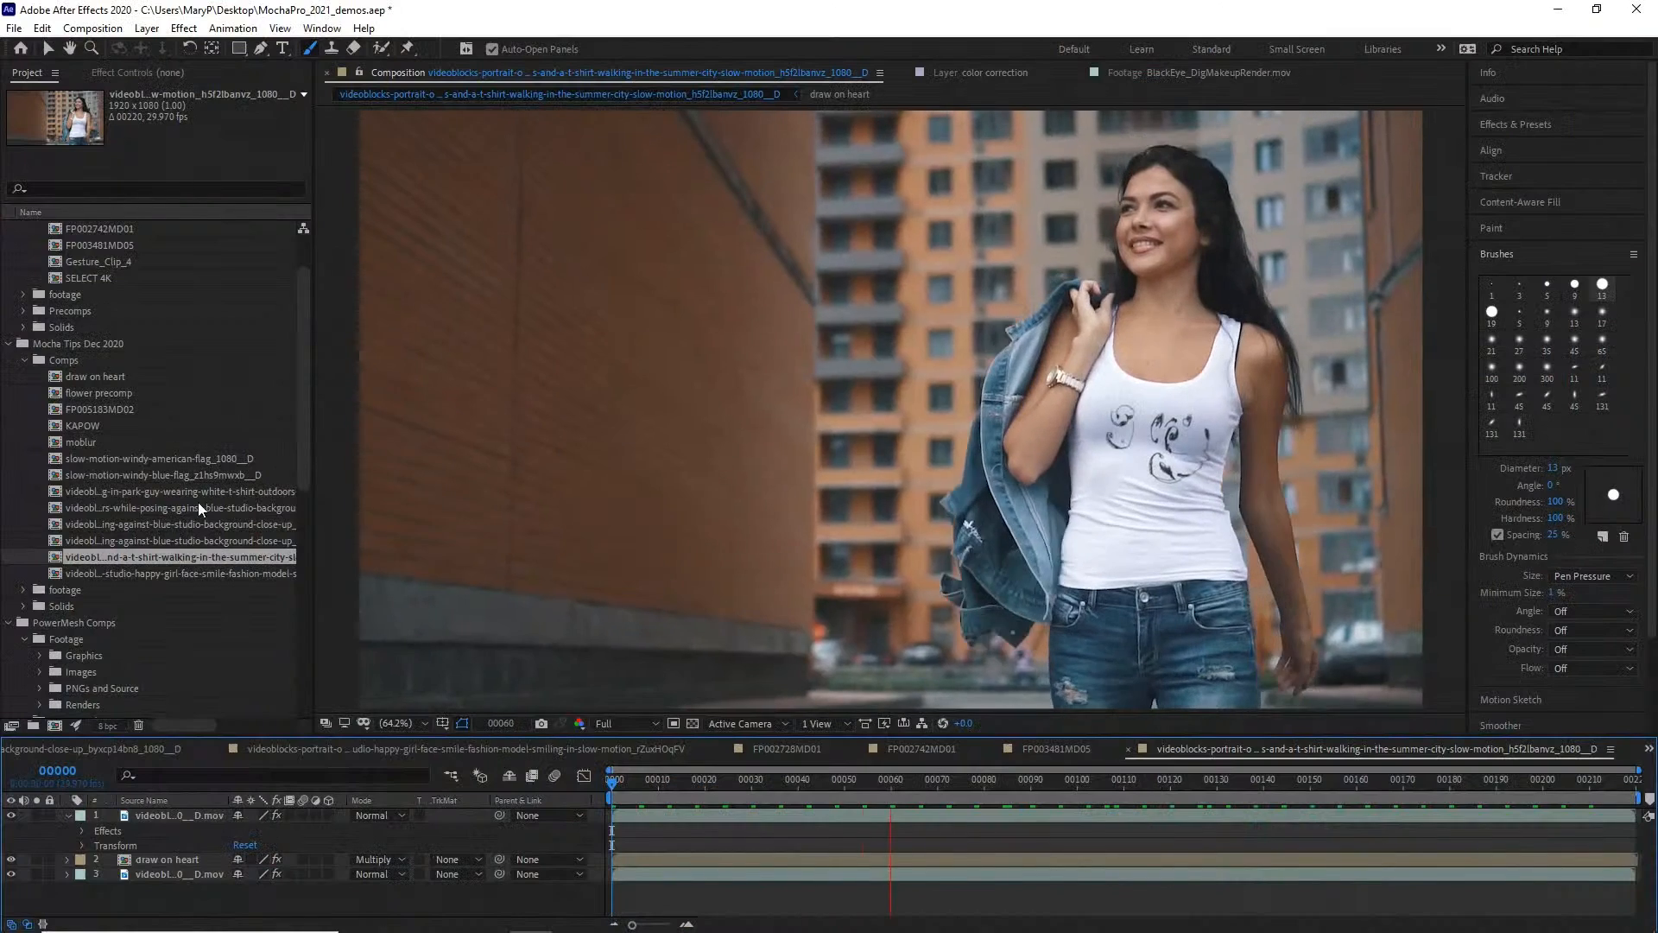
left_click(983, 263)
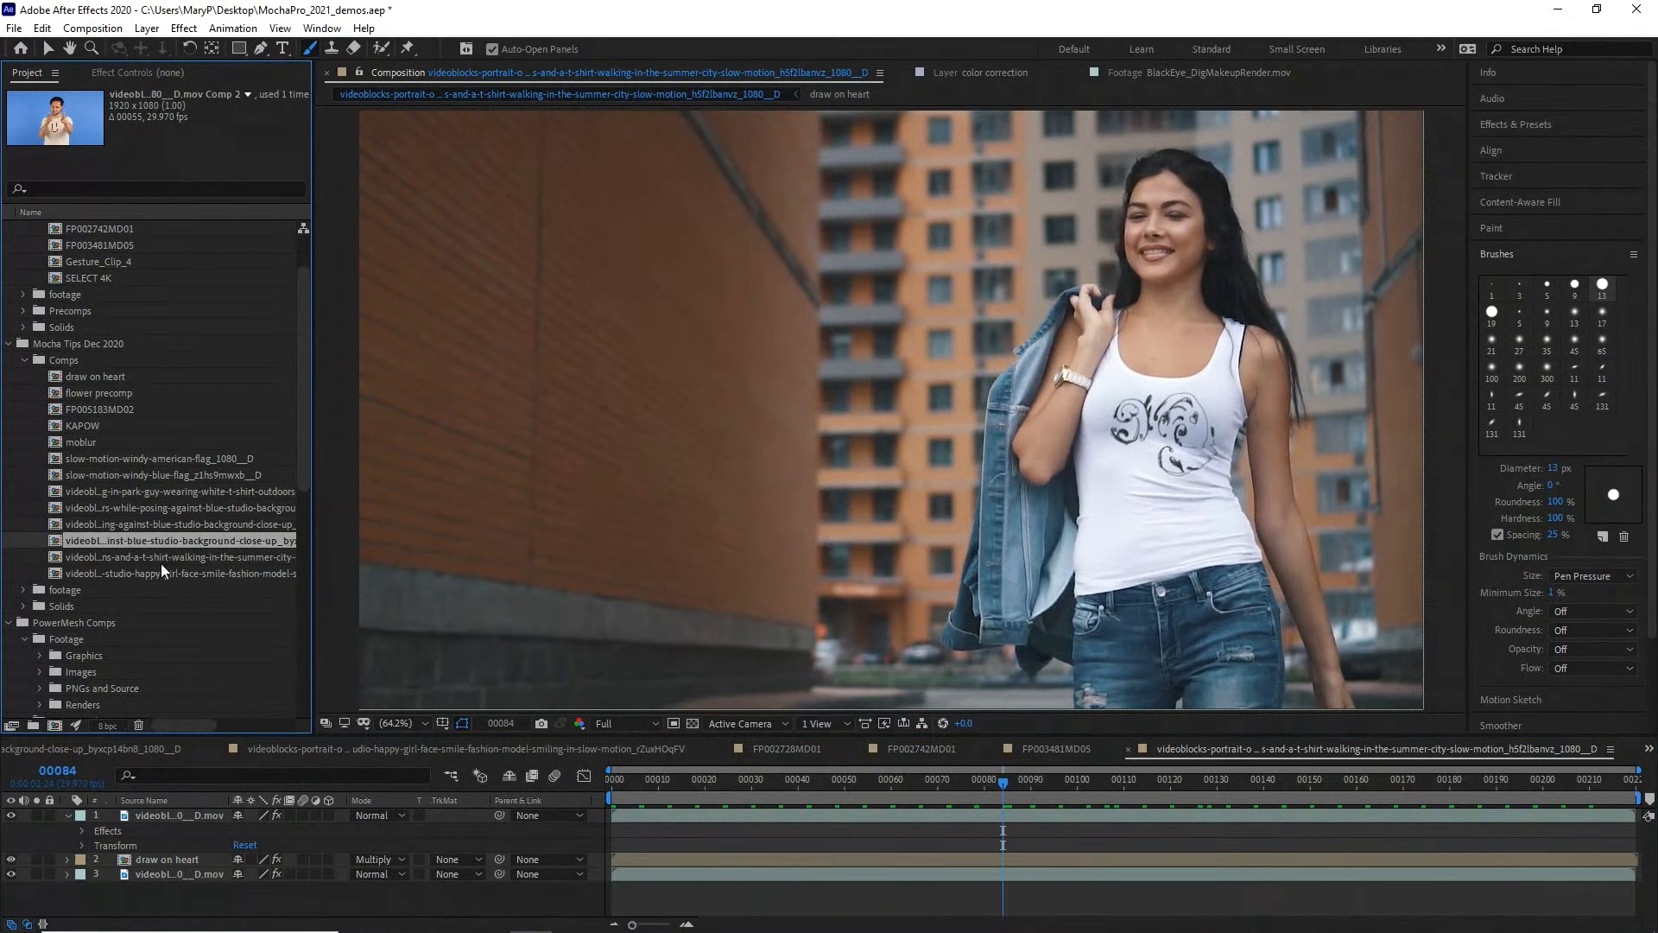
Open the back-view composition of the guy wearing a white T-shirt outdoors in the park from the Mocha Tips Dec 2020 comps
left_click(157, 576)
left_click(164, 529)
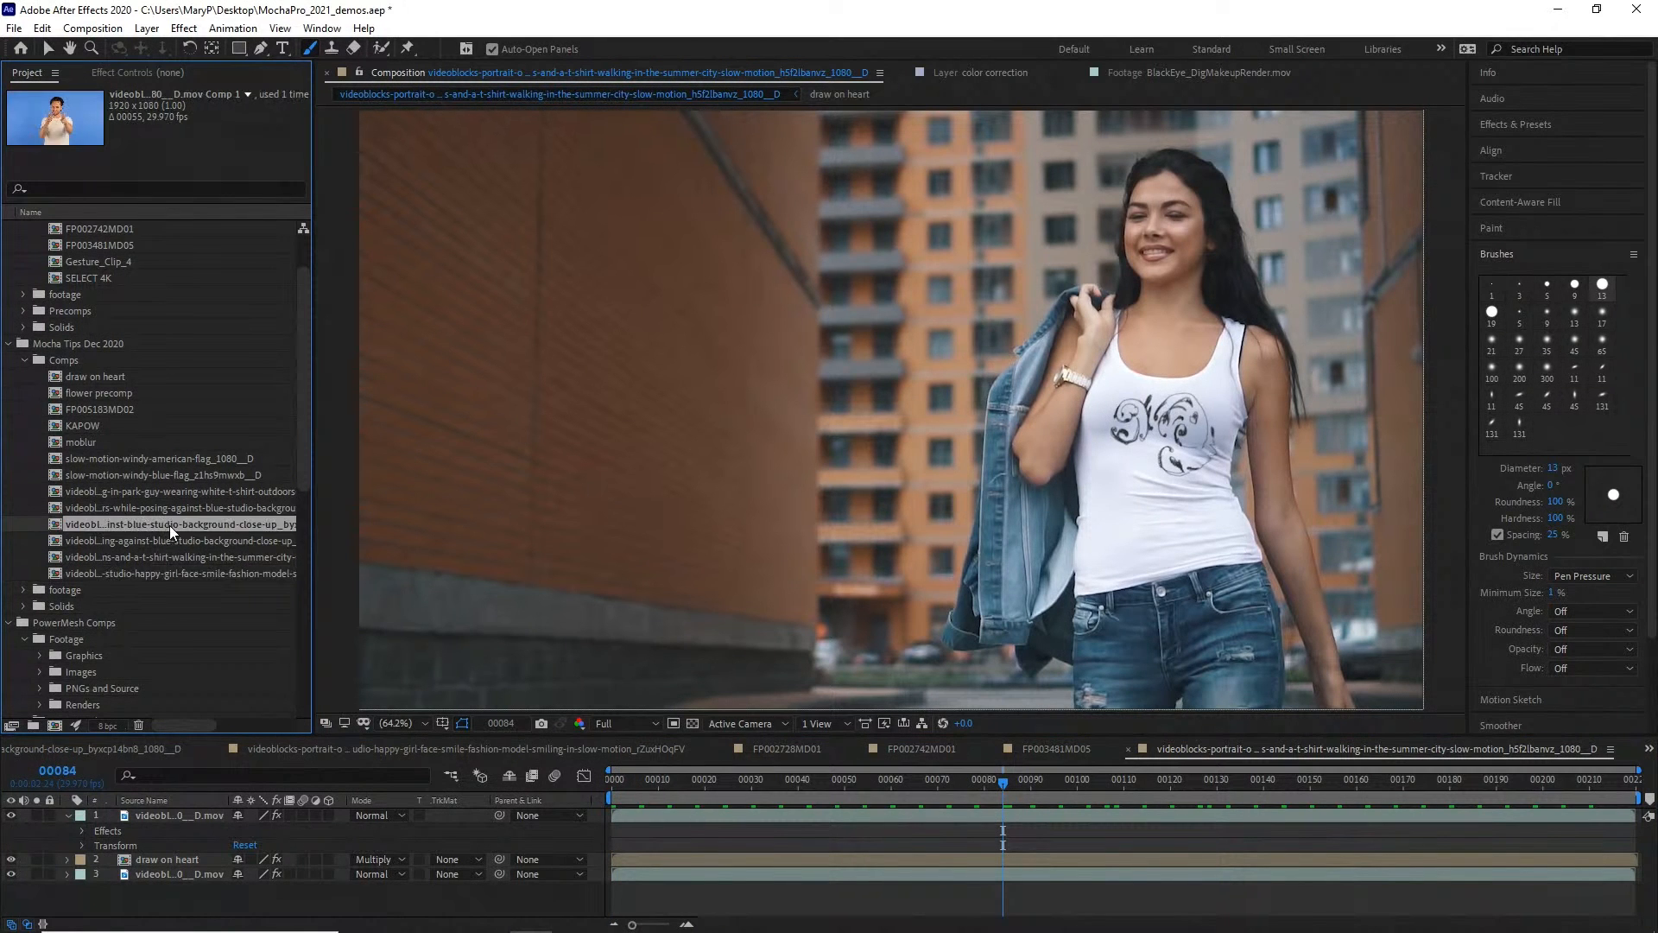
left_click(171, 509)
left_click(179, 492)
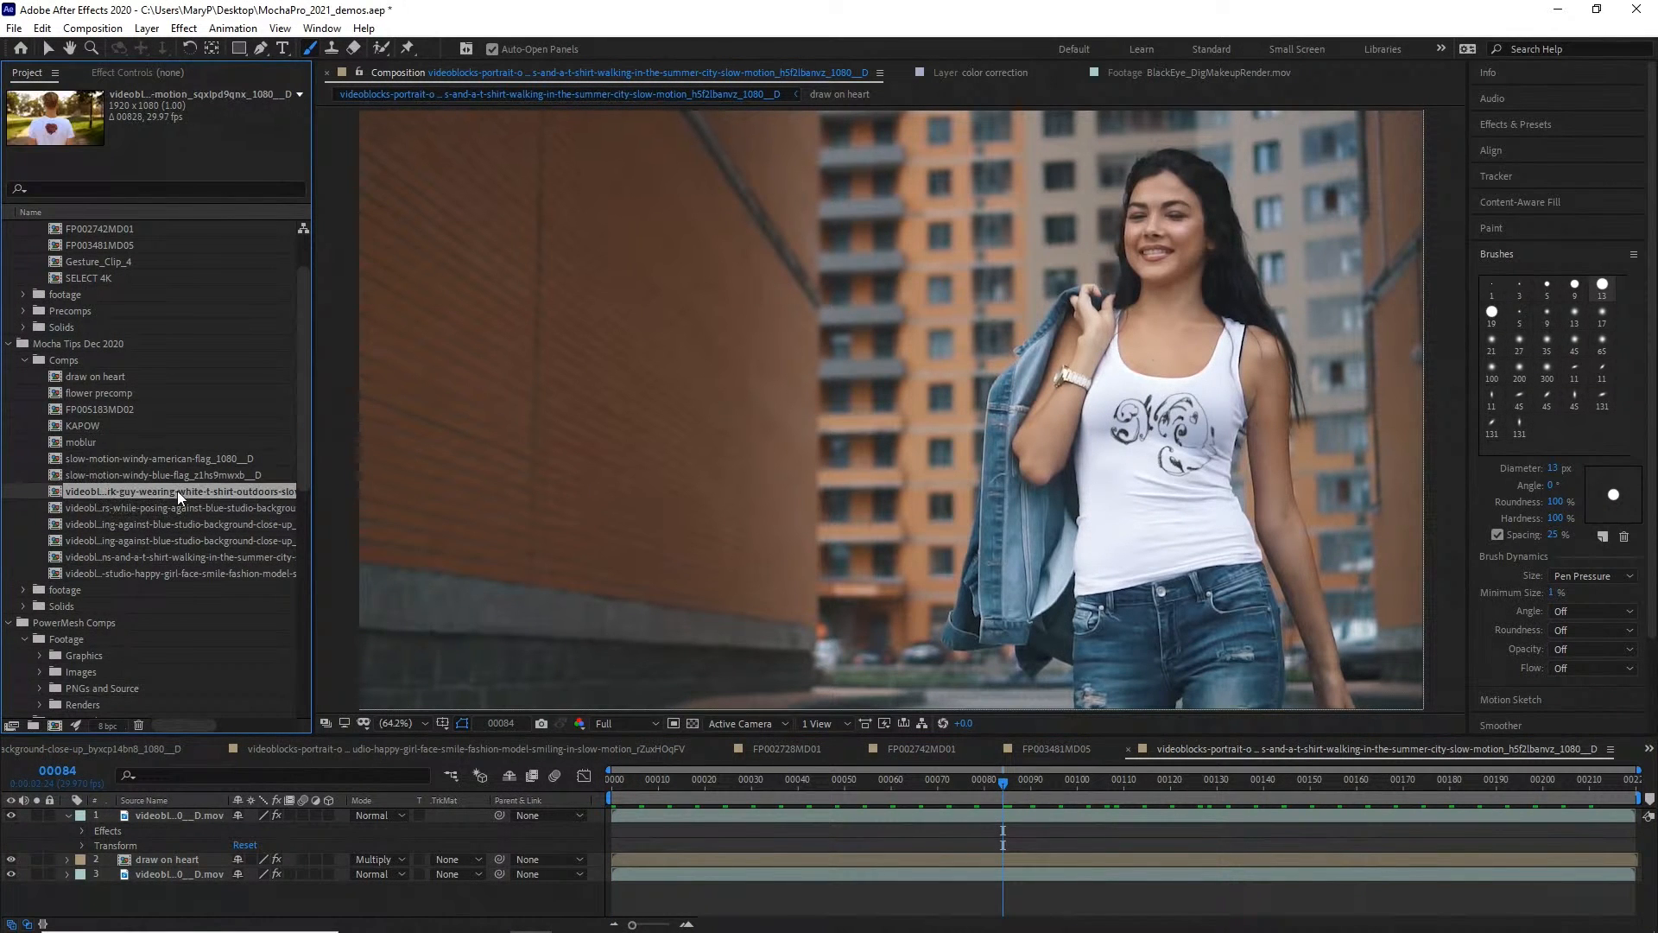
double_click(175, 495)
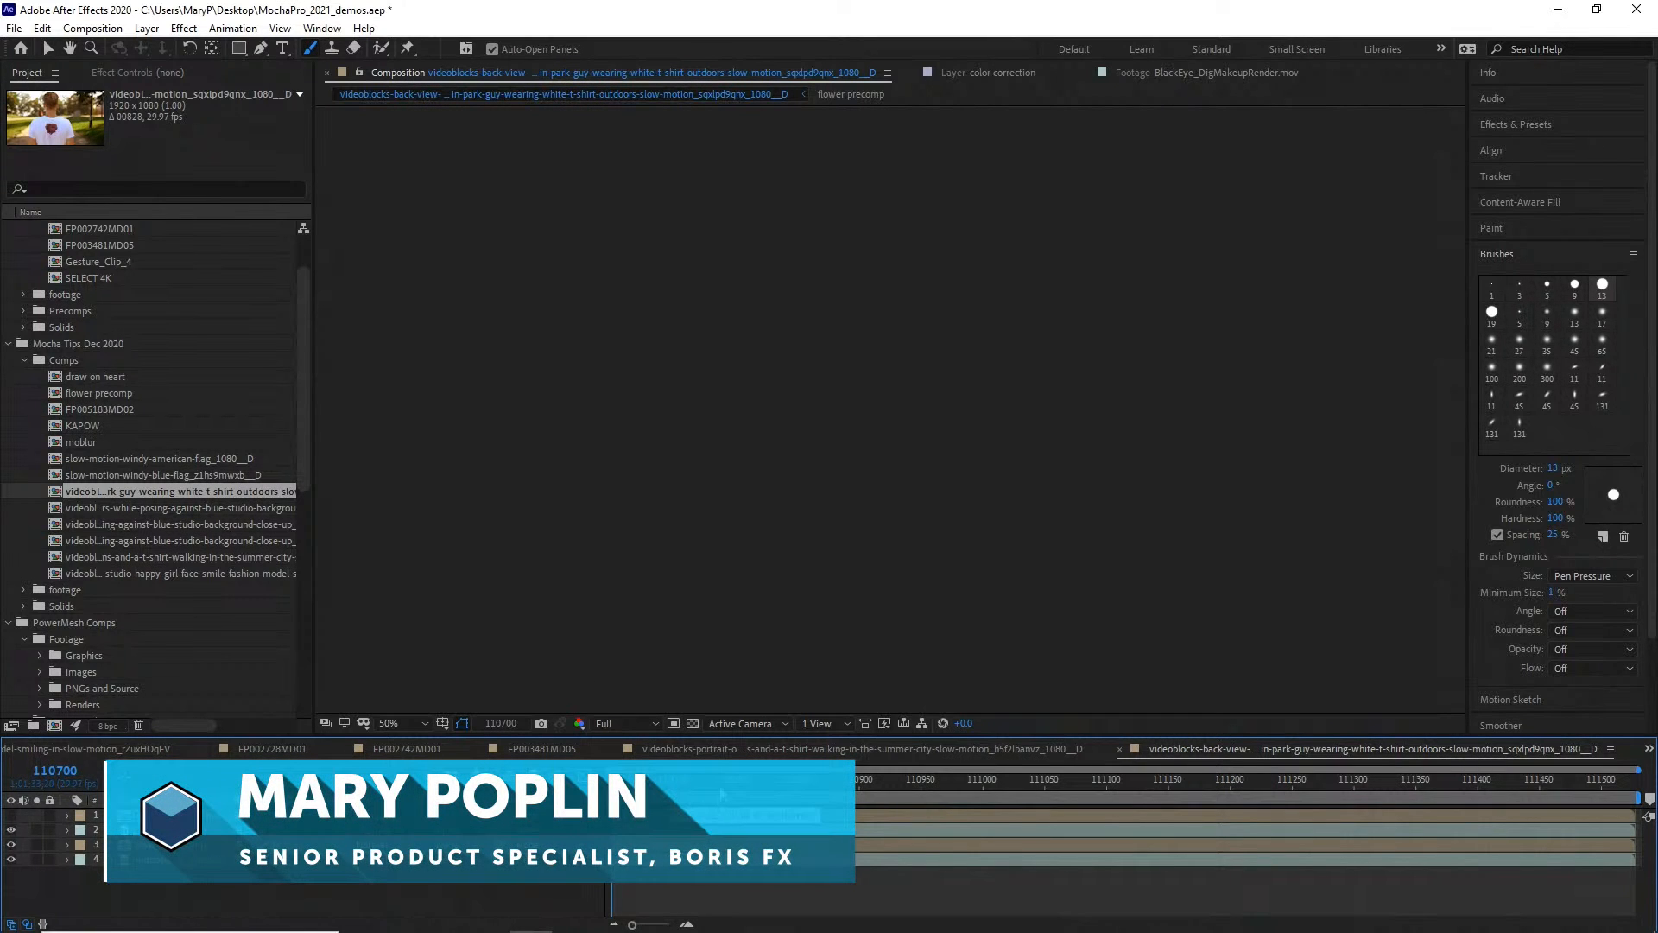
View frame 110851 and play the clip repeatedly from frame 110700 to examine how the rose follows the T-shirt's back, stopping at frame 111066
left_click(798, 781)
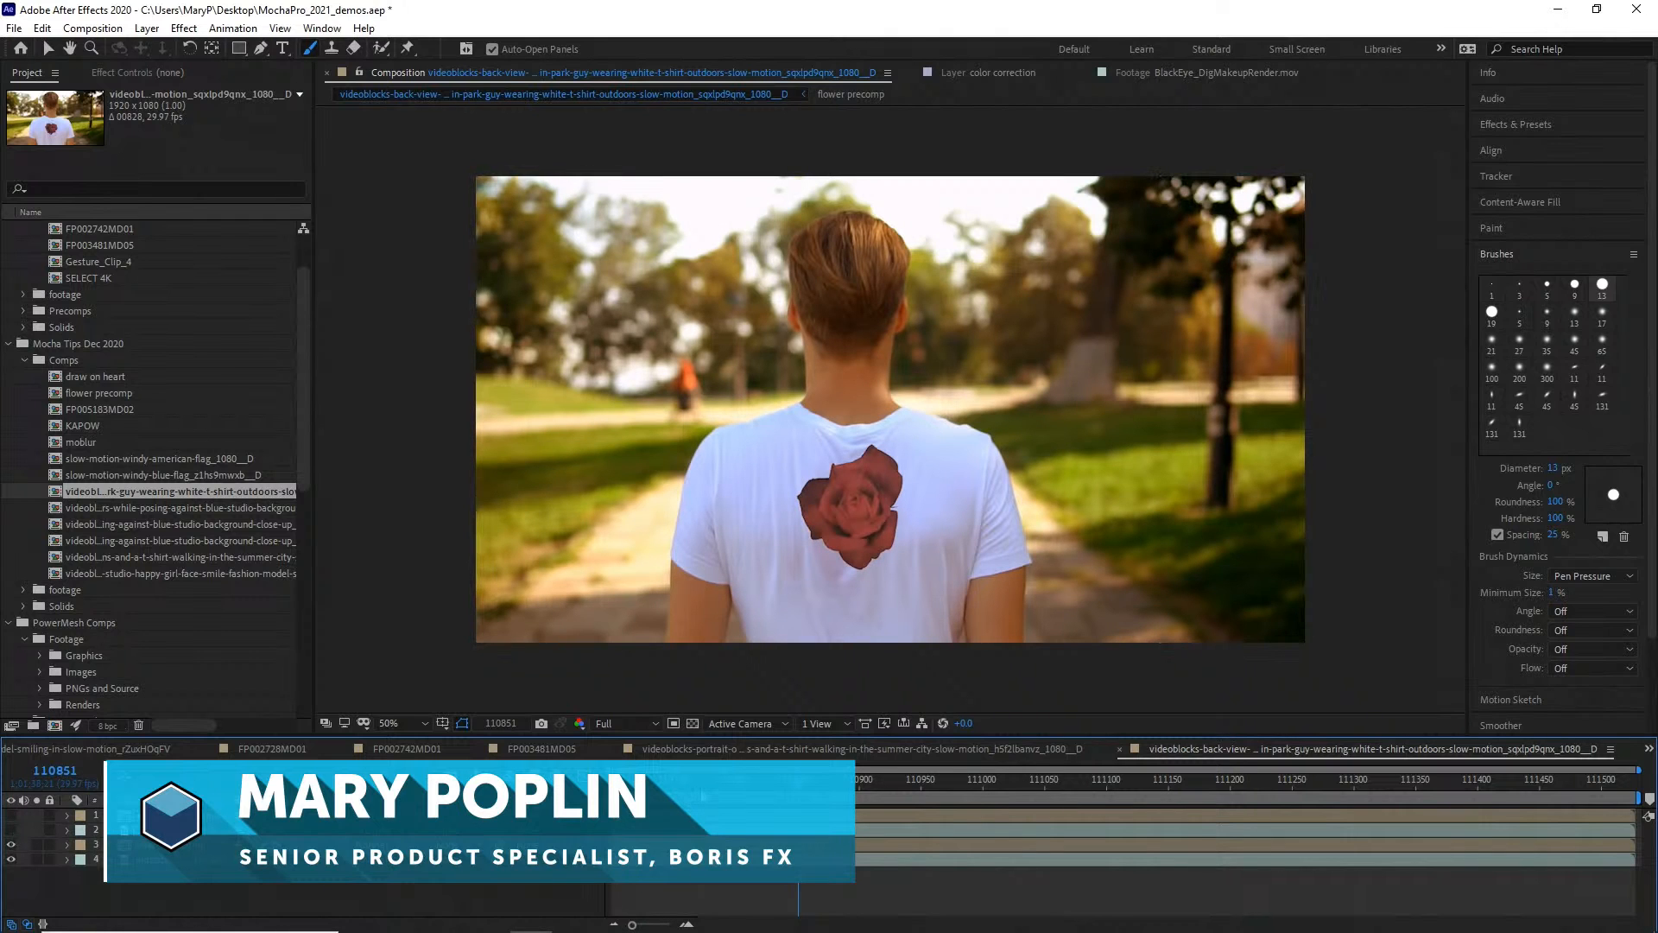
key("space")
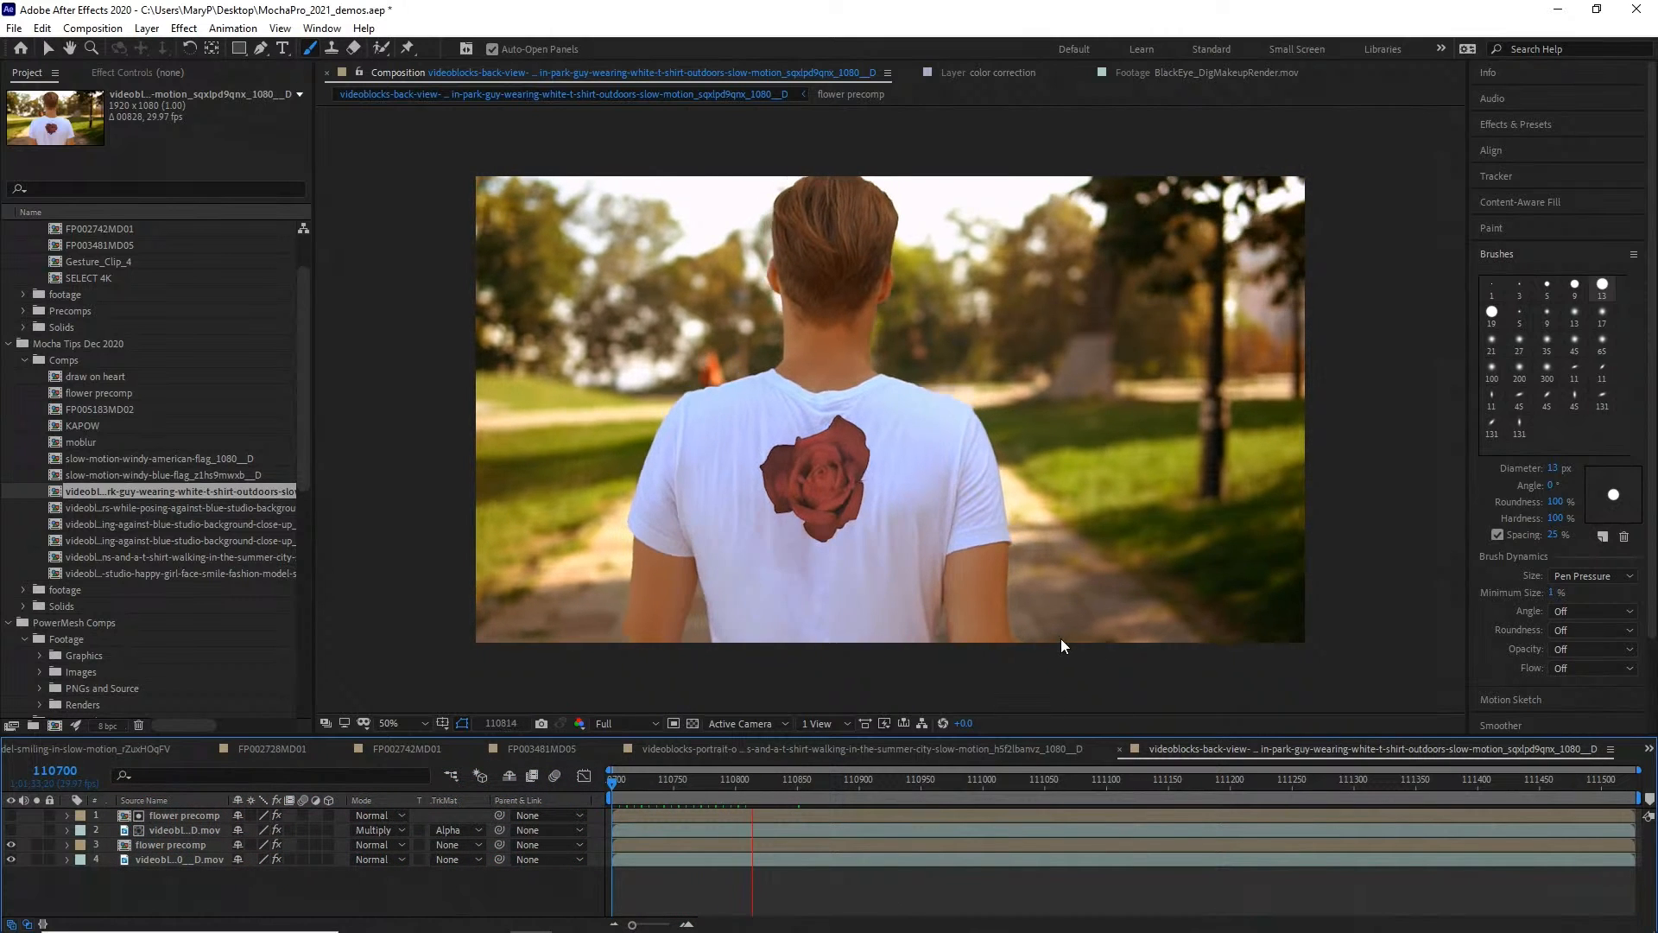
key("space")
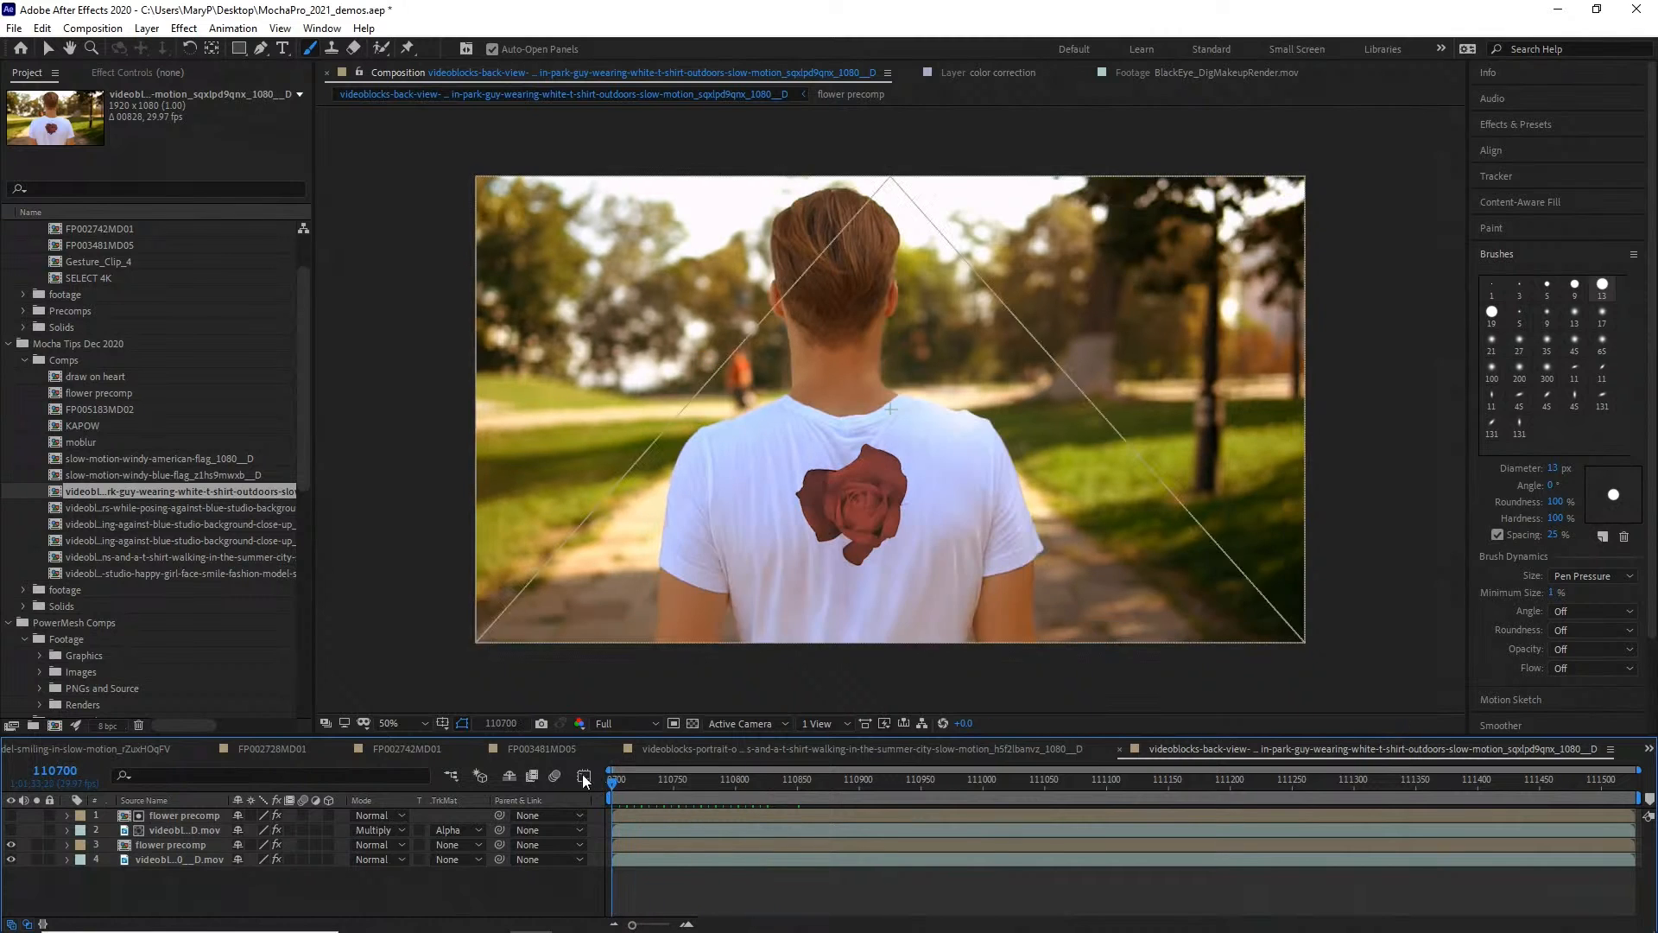
left_click_drag(615, 781, 530, 807)
key("space")
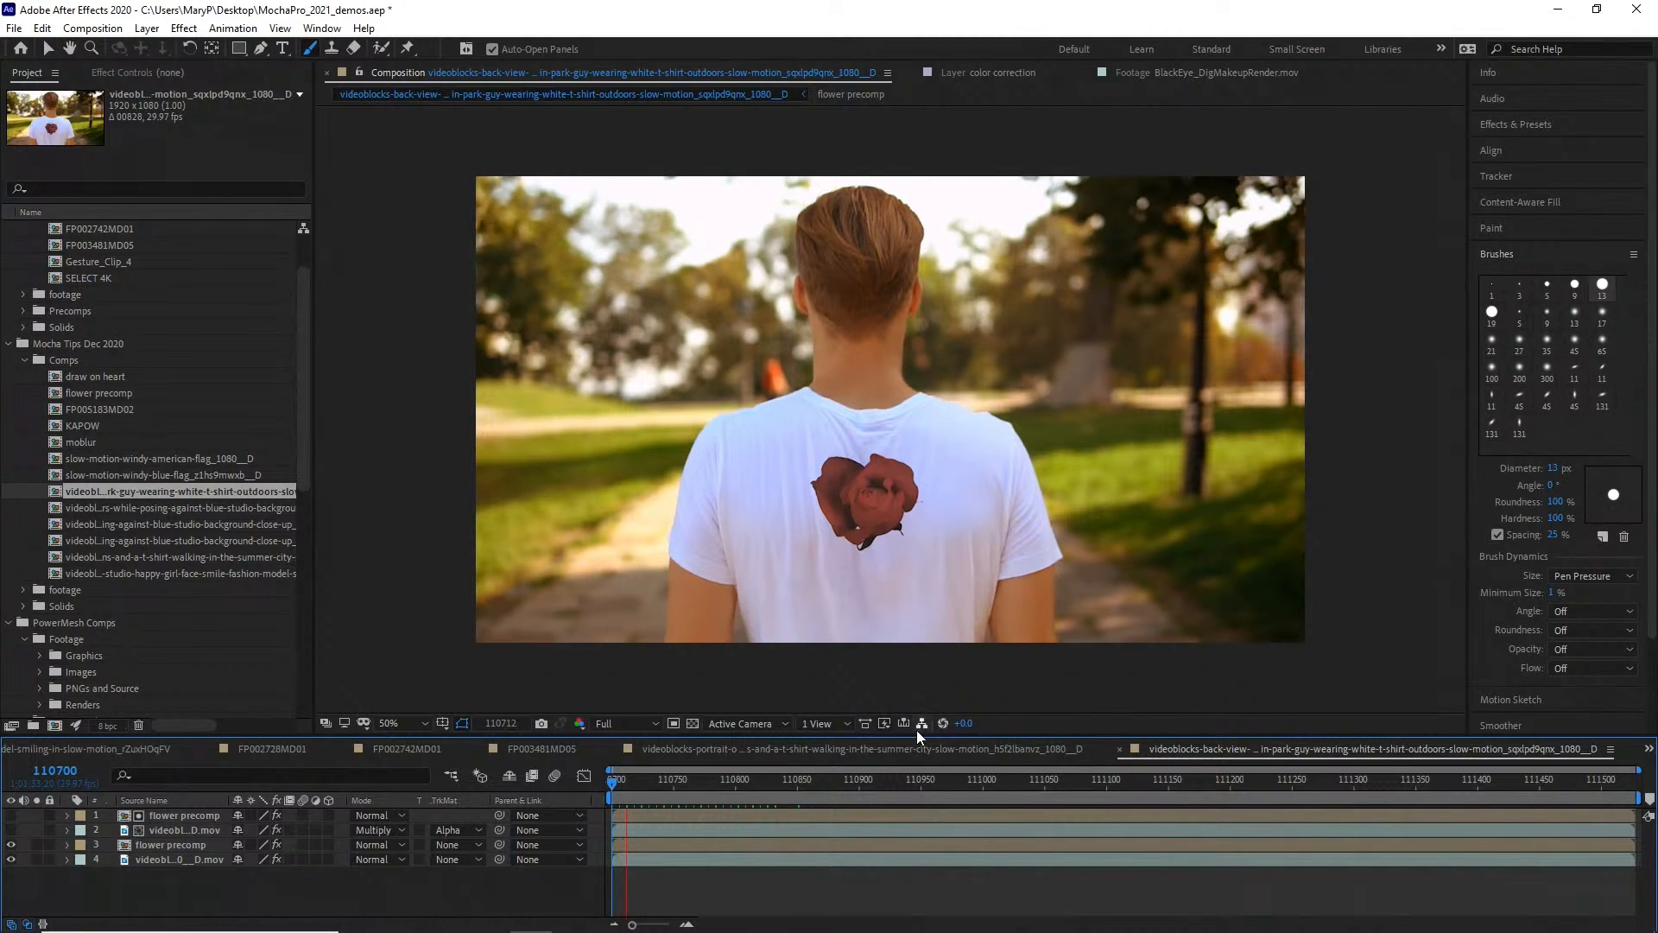
key("space")
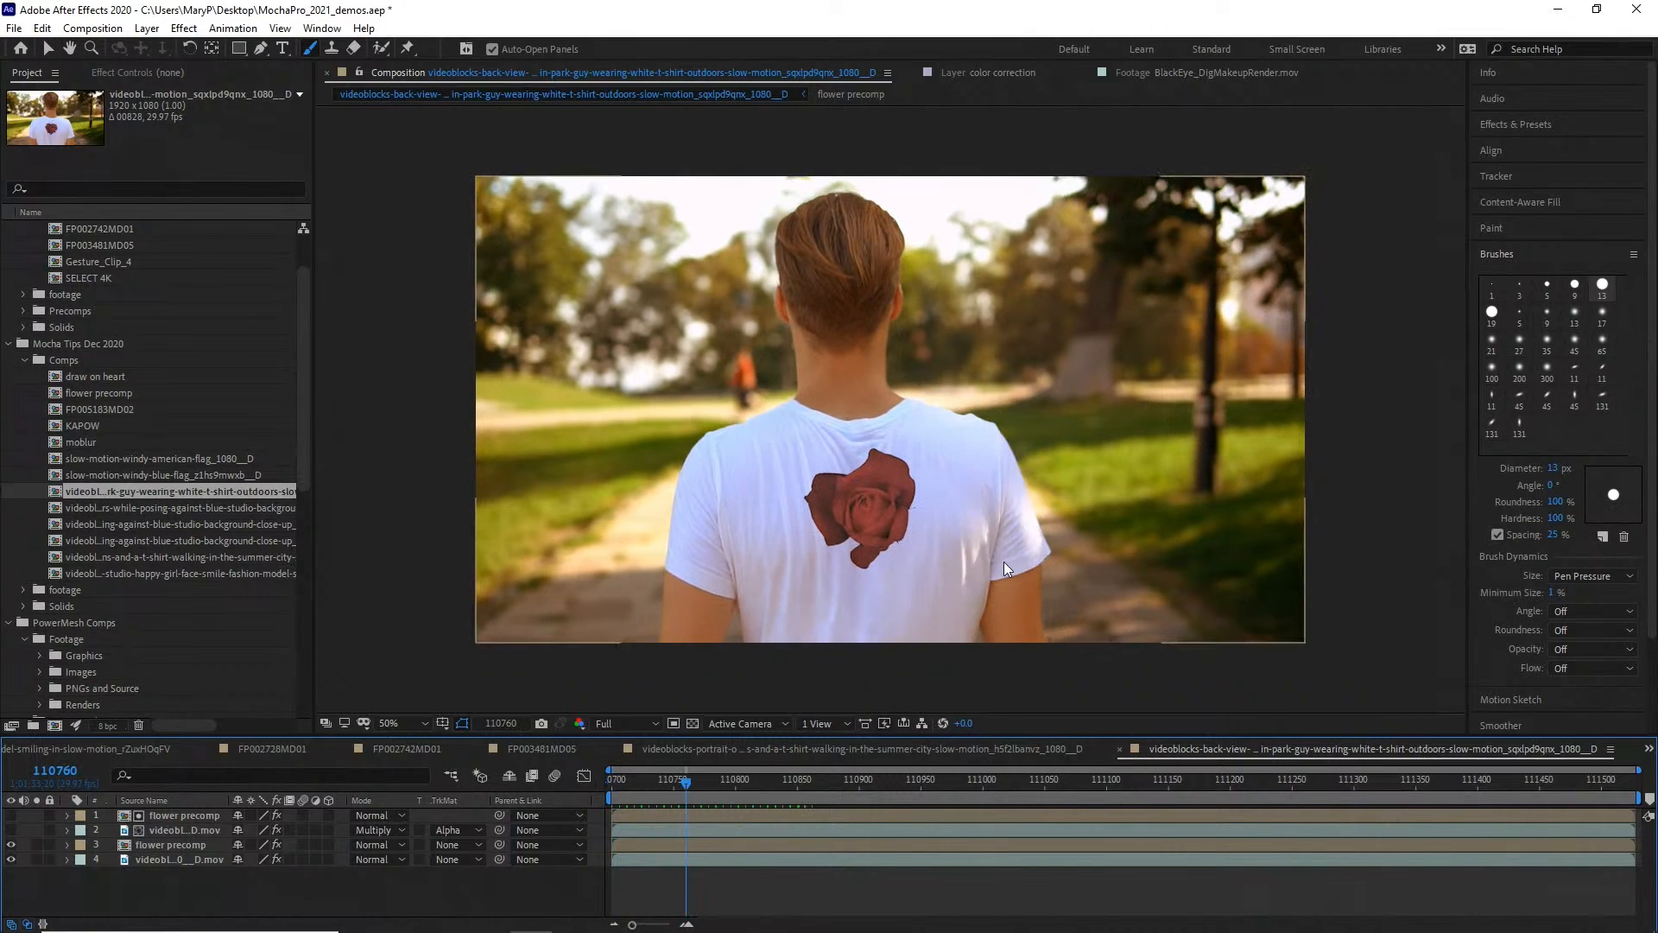
left_click_drag(670, 792, 599, 810)
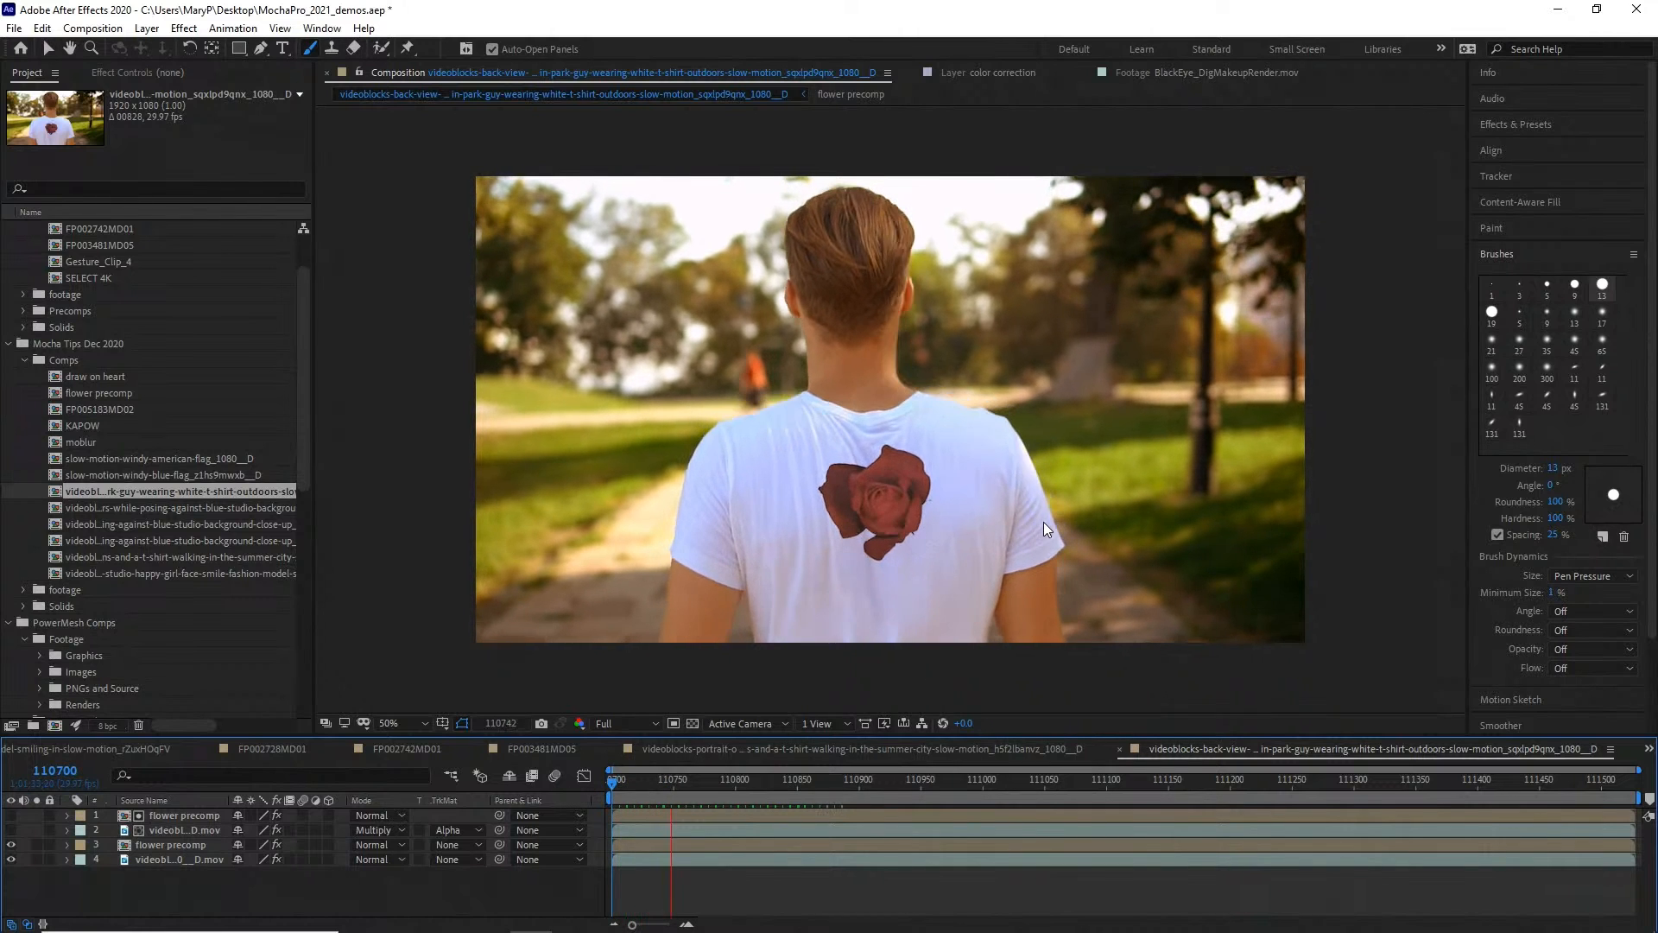
key("space")
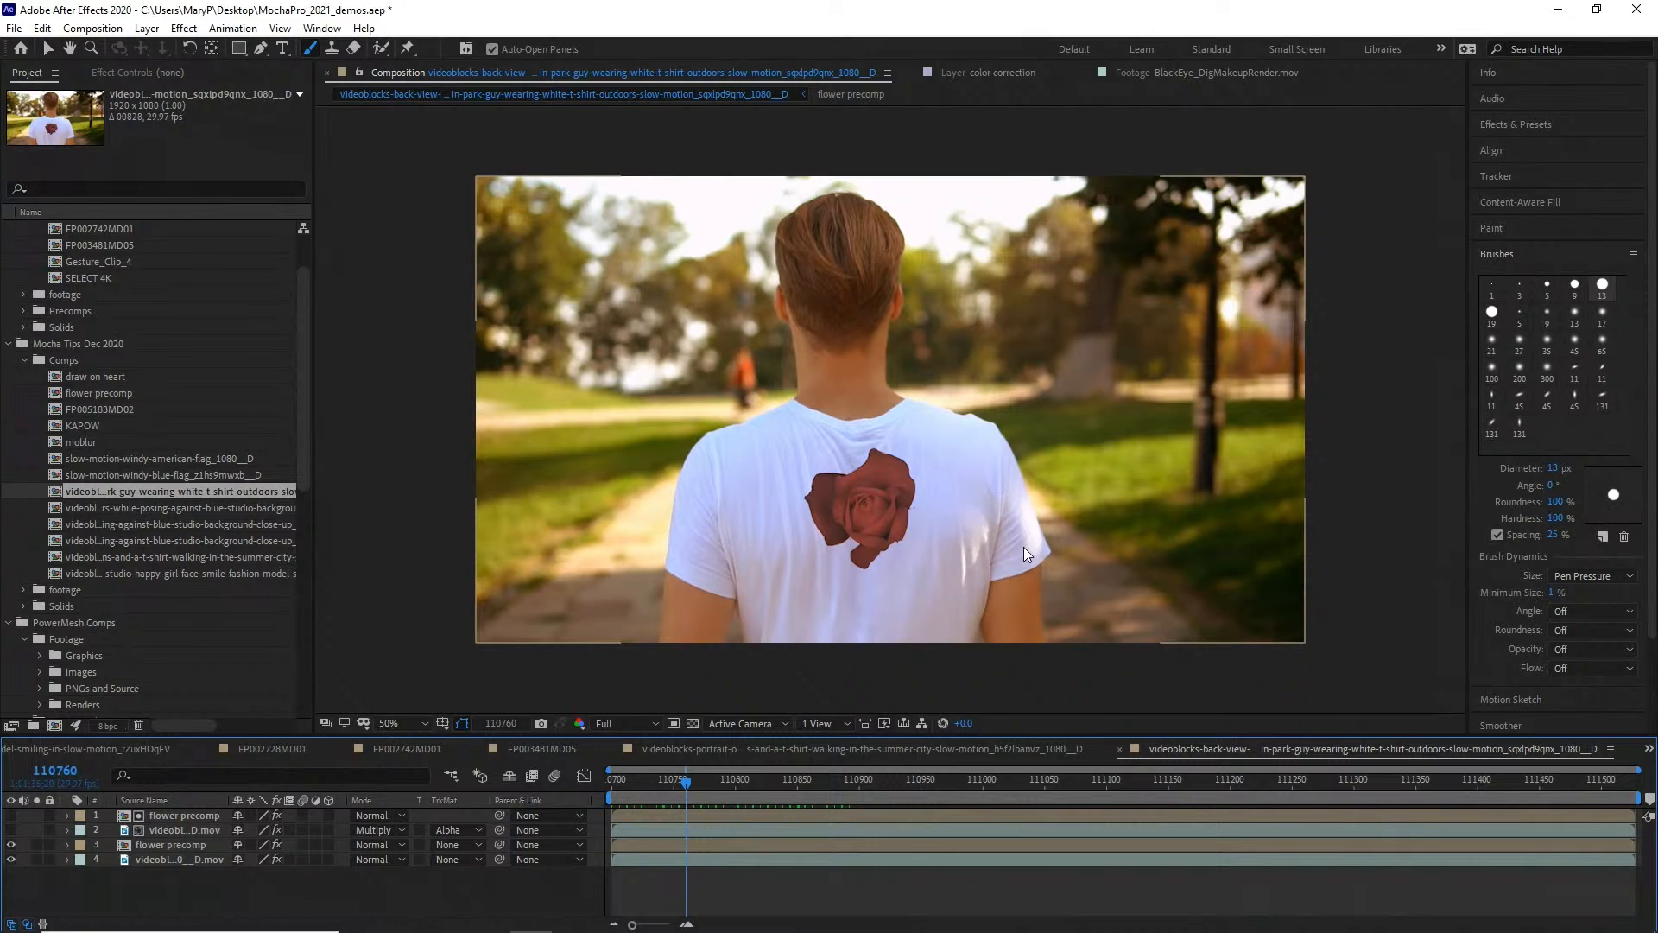
key("space")
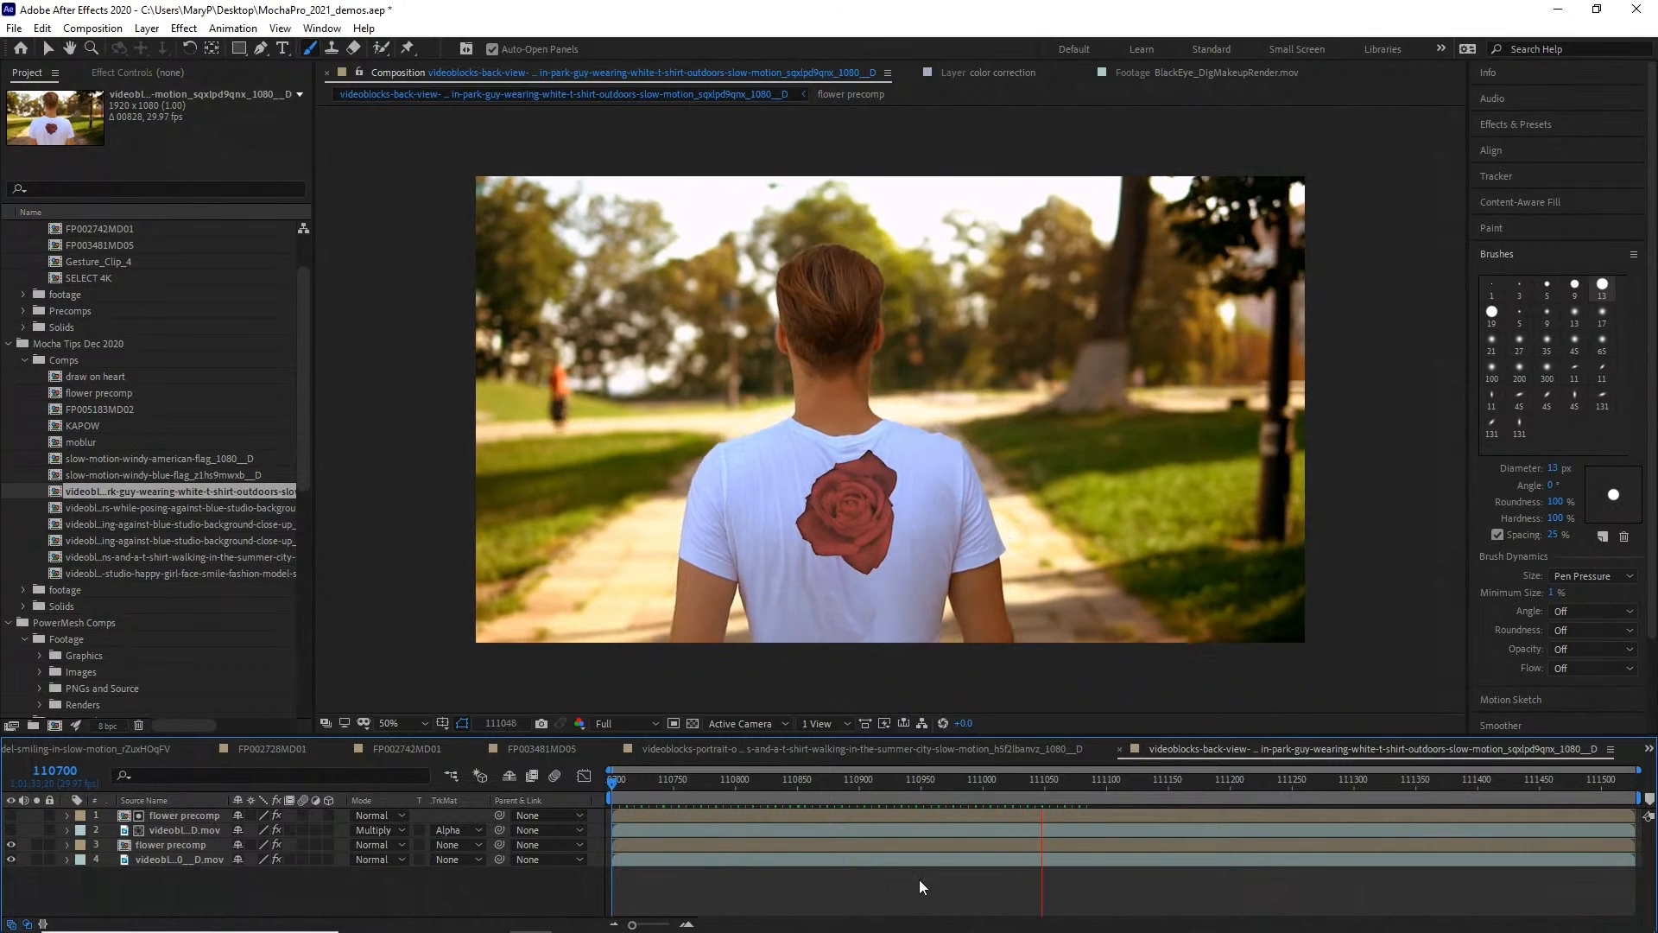
key("space")
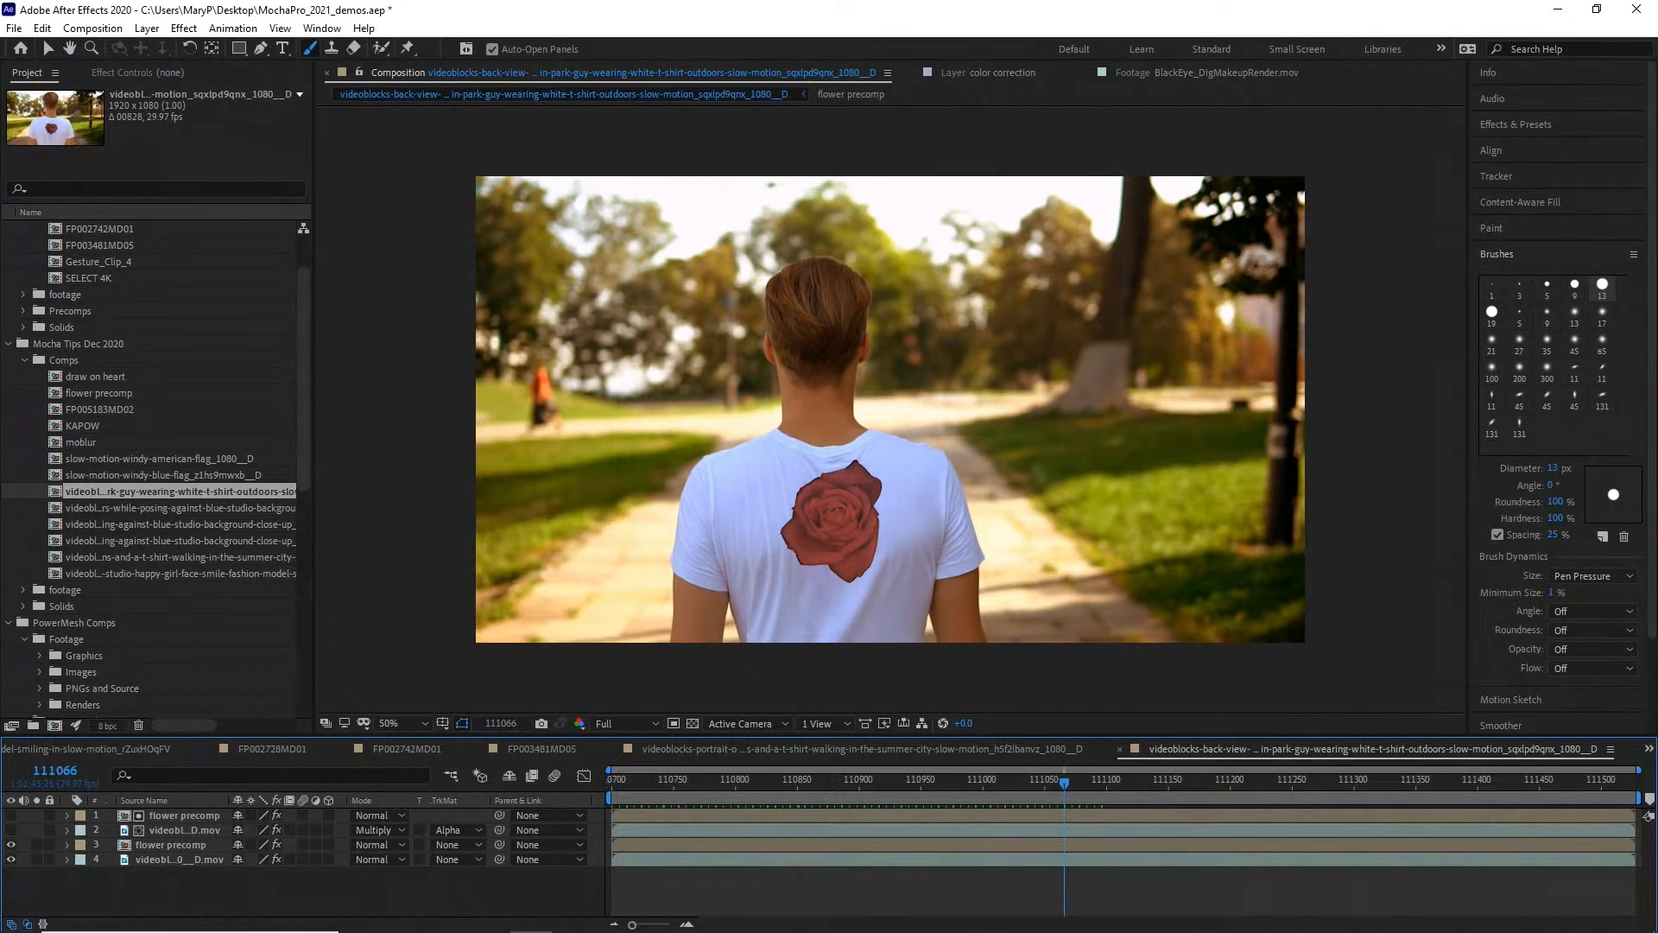